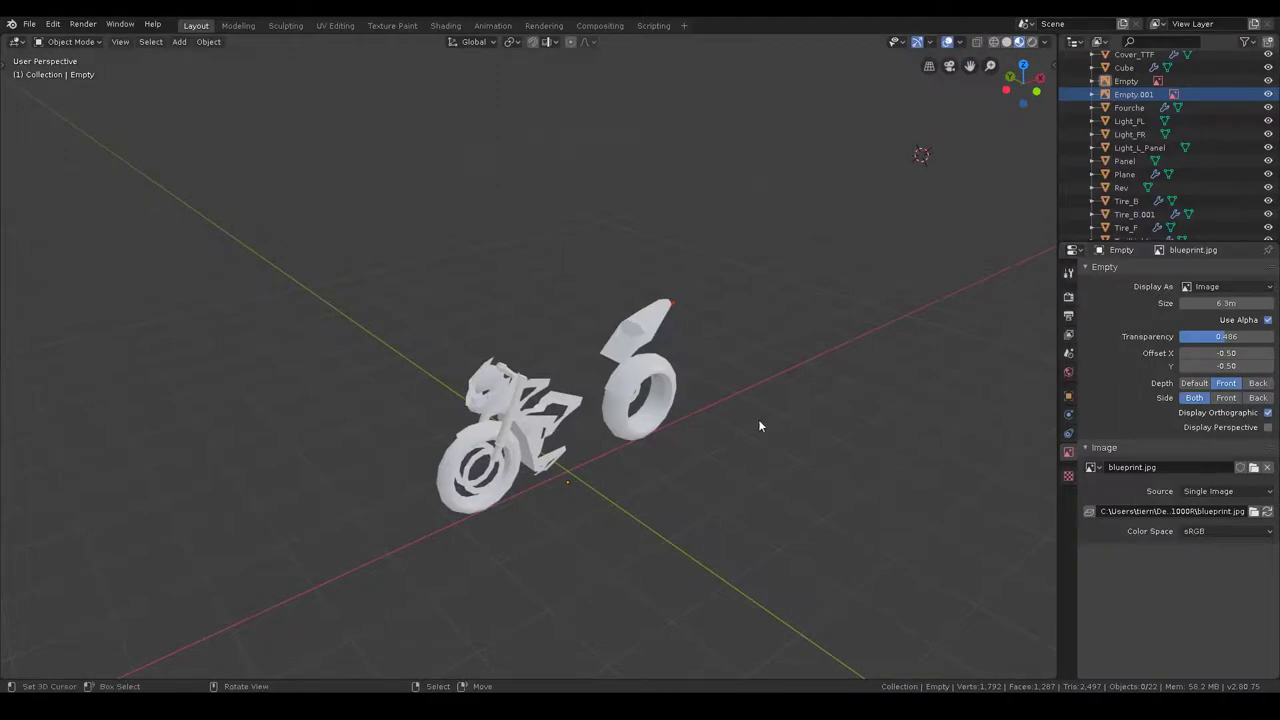
- Orbit and zoom around the motorcycle model to get an overview of the bike
scroll(575, 374, up, 5)
mouse_move(560, 420)
middle_down()
mouse_move(633, 408)
mouse_move(642, 450)
mouse_move(916, 380)
mouse_move(597, 386)
mouse_move(651, 380)
middle_up()
click(1068, 272)
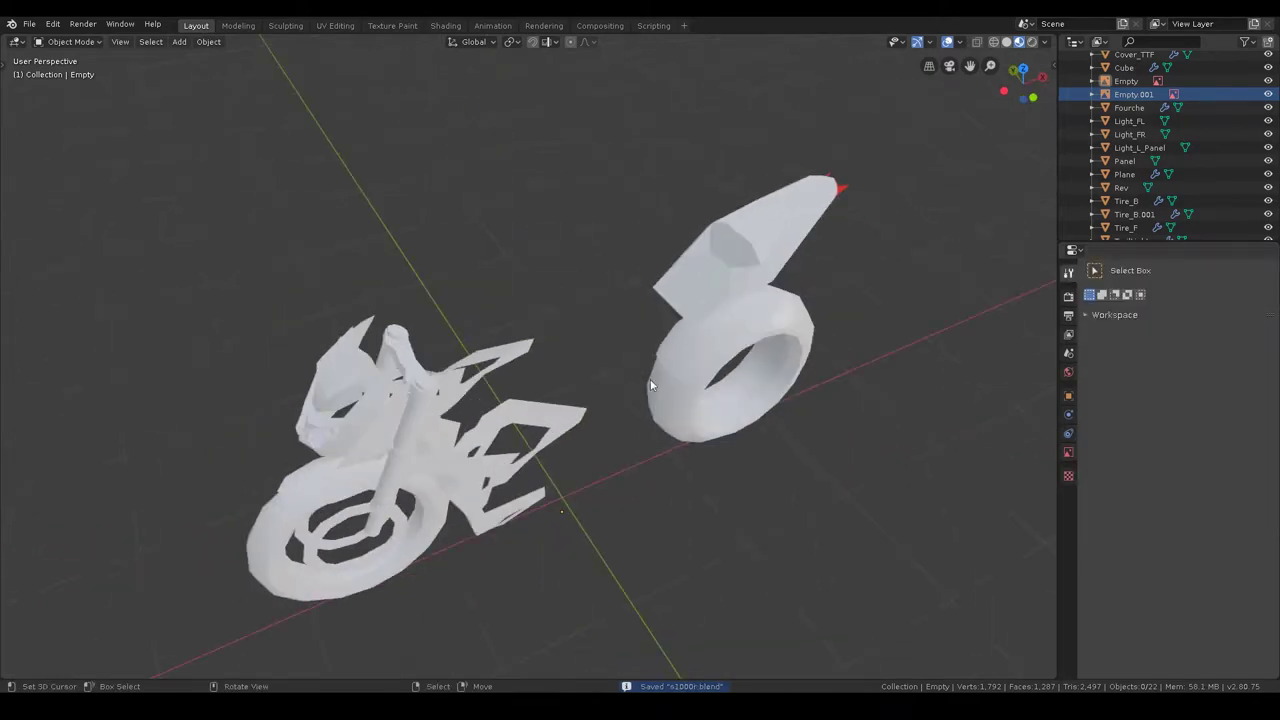
scroll(737, 313, up, 4)
middle_drag(736, 313, 658, 284)
scroll(644, 288, down, 5)
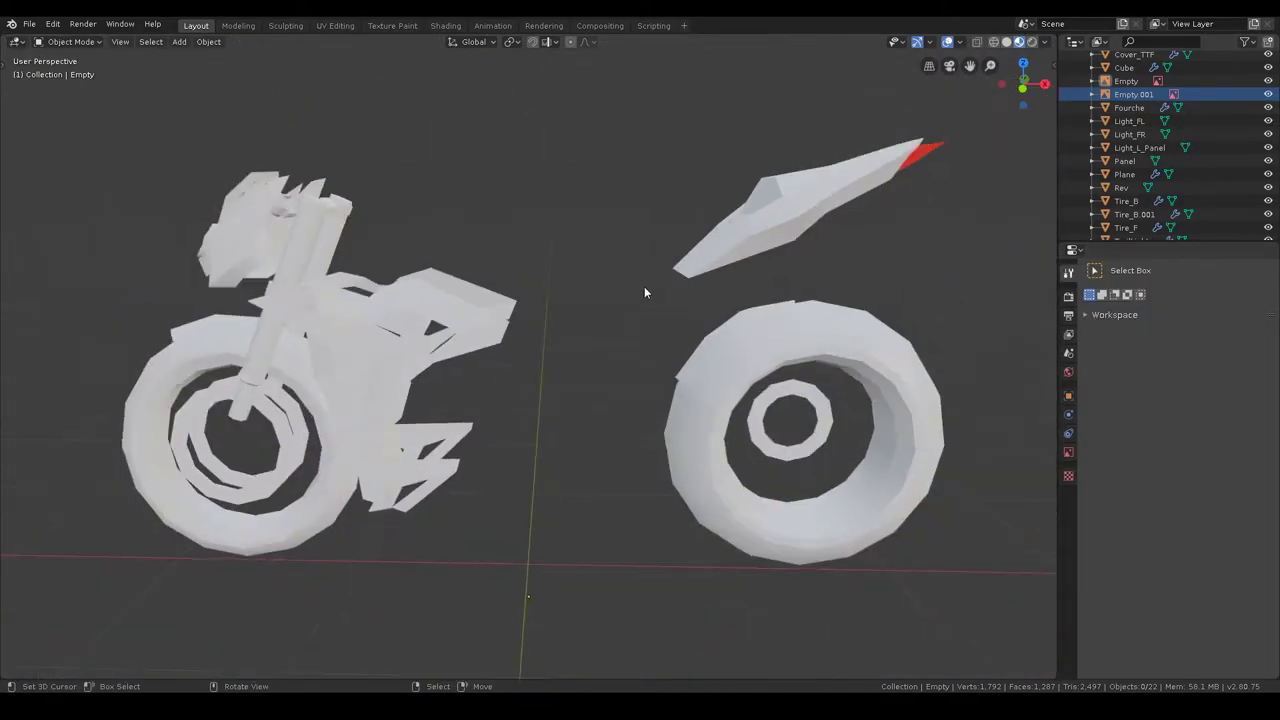
- Switch to Top Orthographic view and zoom in on the fuel tank and handlebars
key(KP_7)
mouse_move(540, 361)
shift+middle_down()
mouse_move(539, 206)
mouse_move(445, 320)
shift+middle_up()
scroll(539, 206, up, 3)
scroll(445, 320, up, 2)
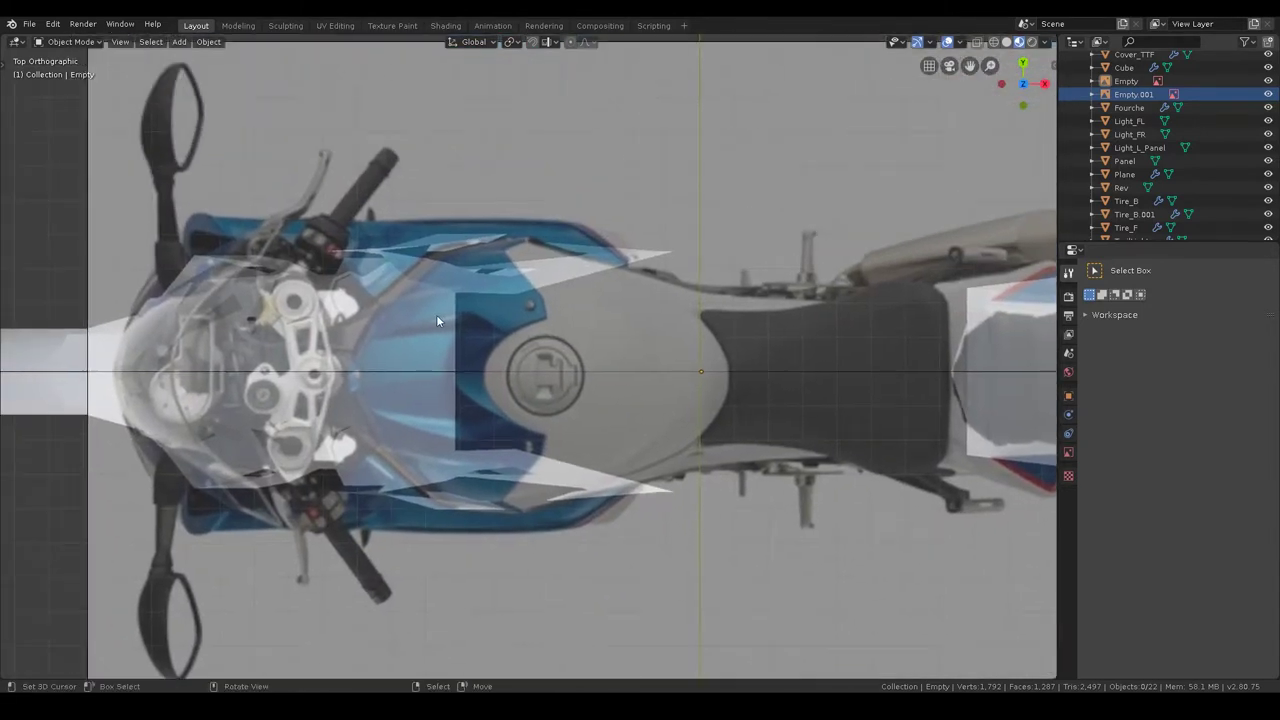
- Add a cube, delete it, and add a fresh cube in its place
key(shift+a)
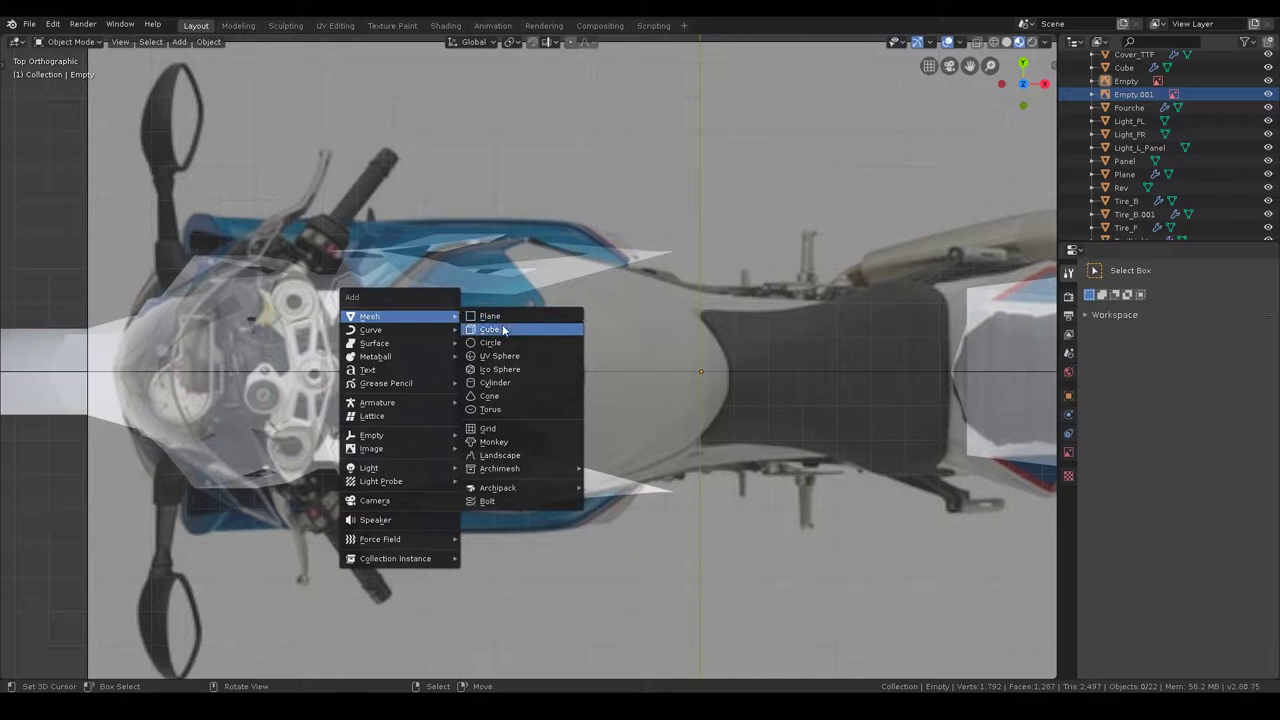
click(503, 330)
scroll(558, 336, down, 5)
mouse_move(558, 336)
middle_down()
mouse_move(620, 291)
mouse_move(620, 270)
middle_up()
scroll(620, 270, down, 5)
key(Delete)
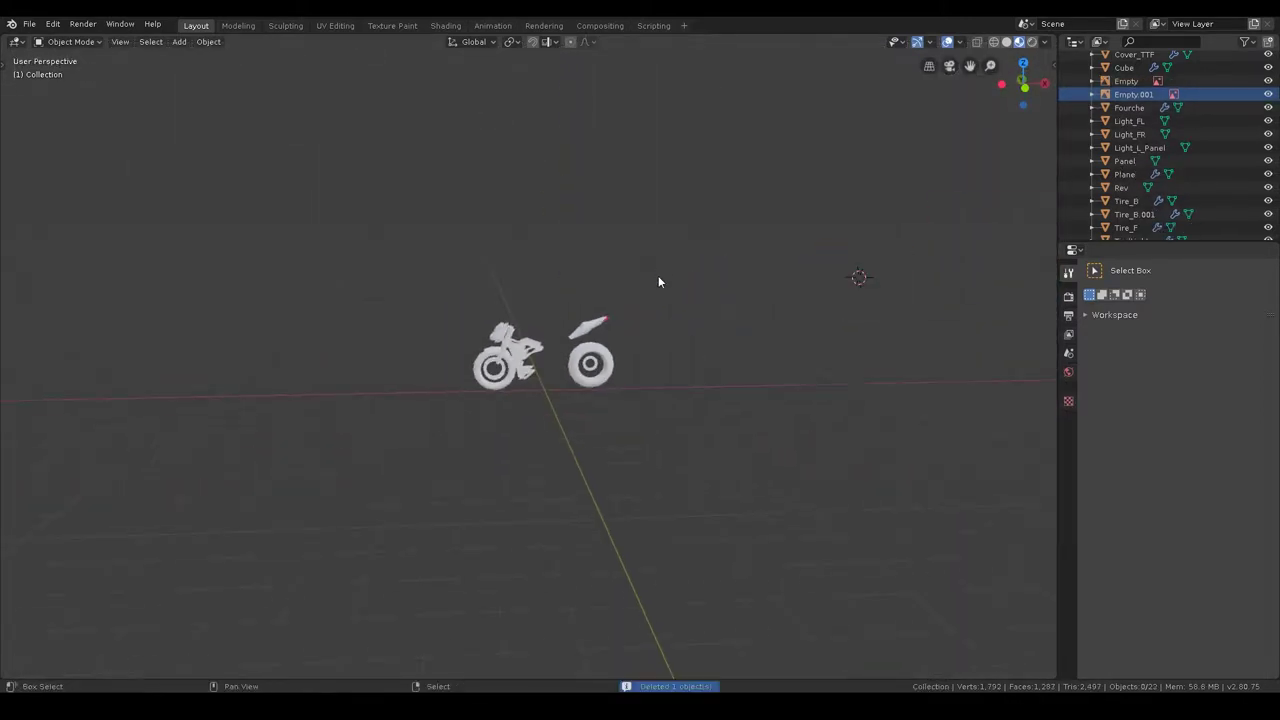
key(shift+a)
click(650, 293)
mouse_move(650, 293)
middle_down()
mouse_move(632, 401)
mouse_move(598, 380)
middle_up()
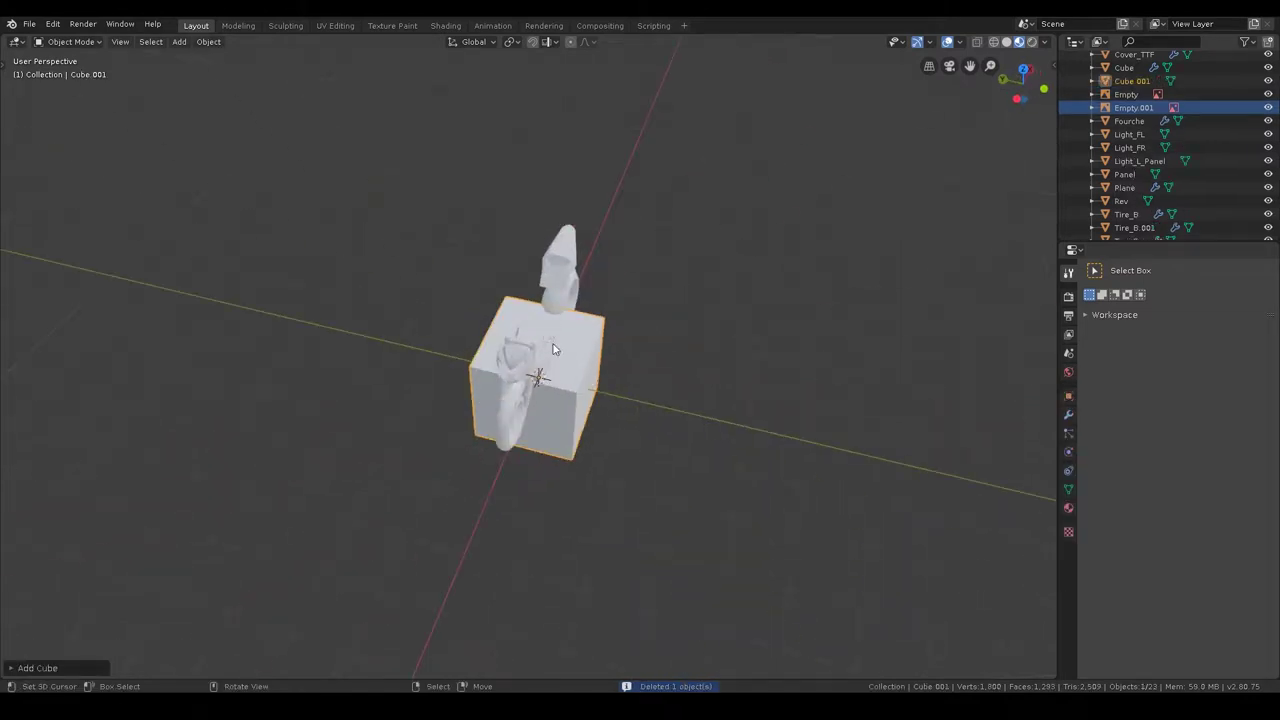
- Delete the new cube's left side face in Edit Mode, then return to Object Mode and show its modifiers
key(Tab)
key(alt+a)
mouse_move(556, 380)
middle_down()
mouse_move(478, 408)
mouse_move(474, 382)
middle_up()
click(422, 409)
key(x)
click(381, 404)
mouse_move(381, 404)
middle_down()
mouse_move(383, 371)
mouse_move(592, 362)
middle_up()
key(Tab)
click(1068, 414)
- Add a Mirror modifier to the cube on the Y axis with Clipping enabled
click(1112, 272)
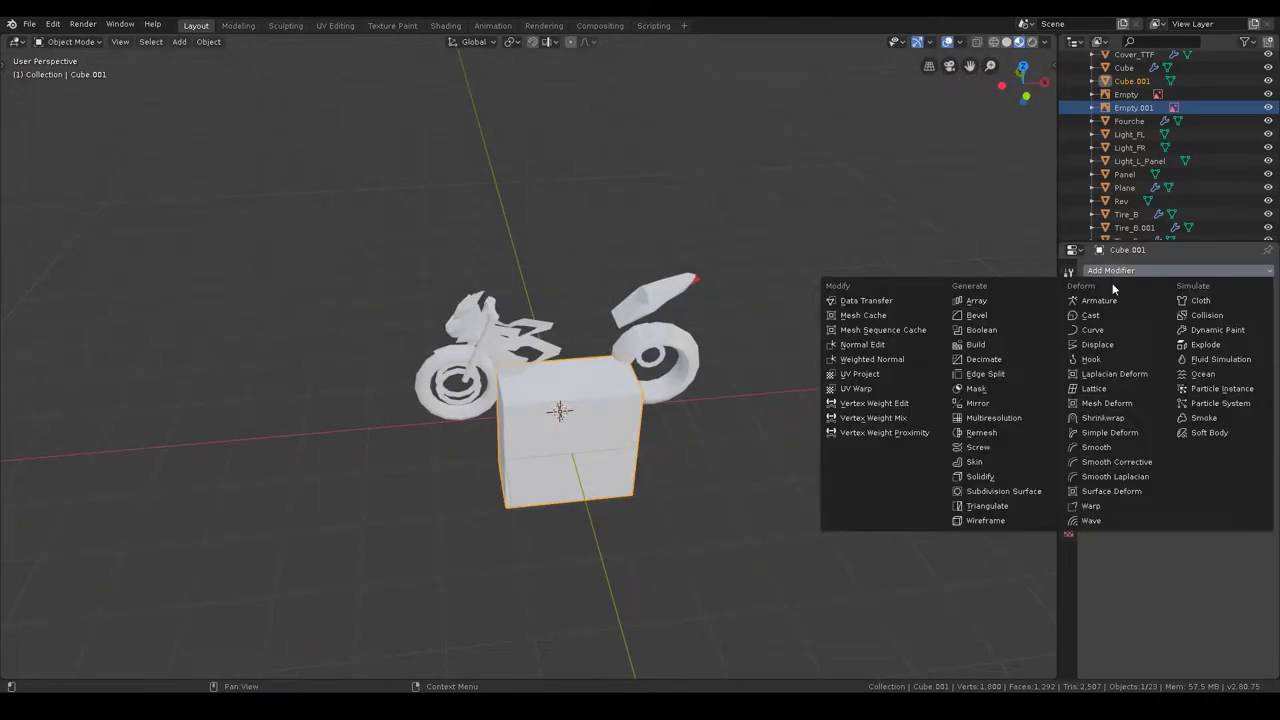
click(989, 402)
click(1093, 358)
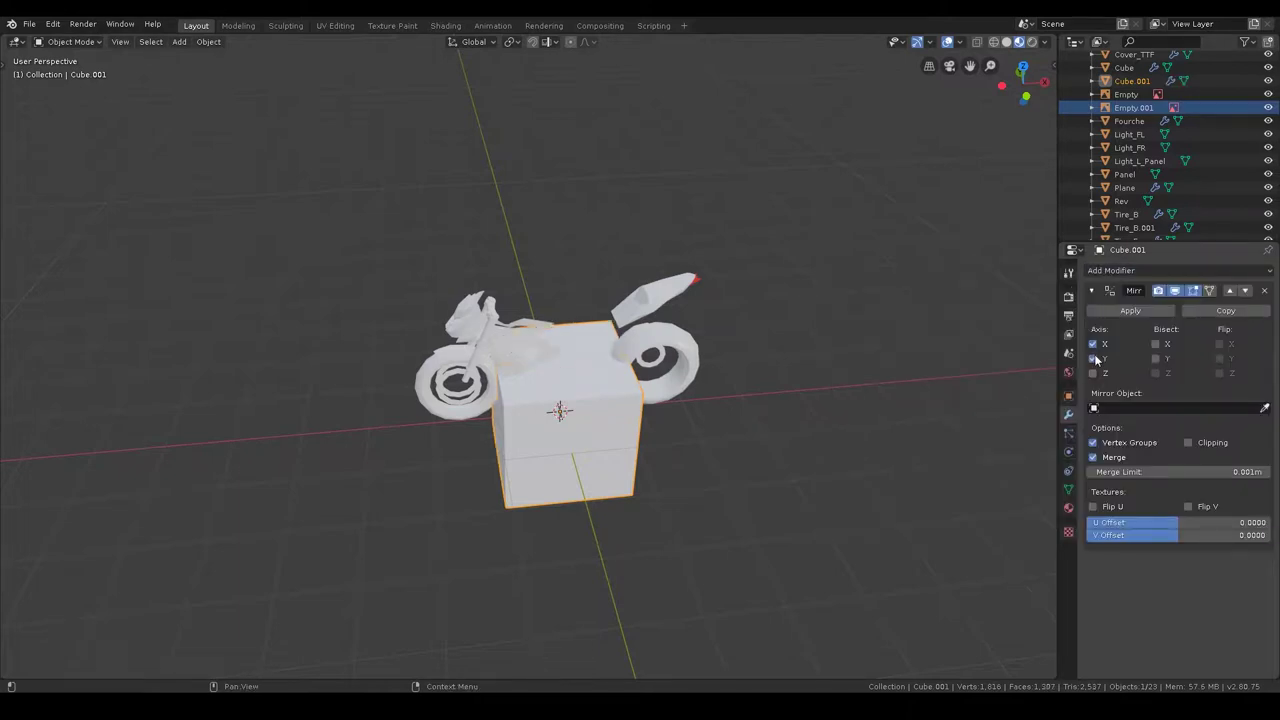
click(1188, 442)
- Move the cube straight up along Z above the ground
key(Tab)
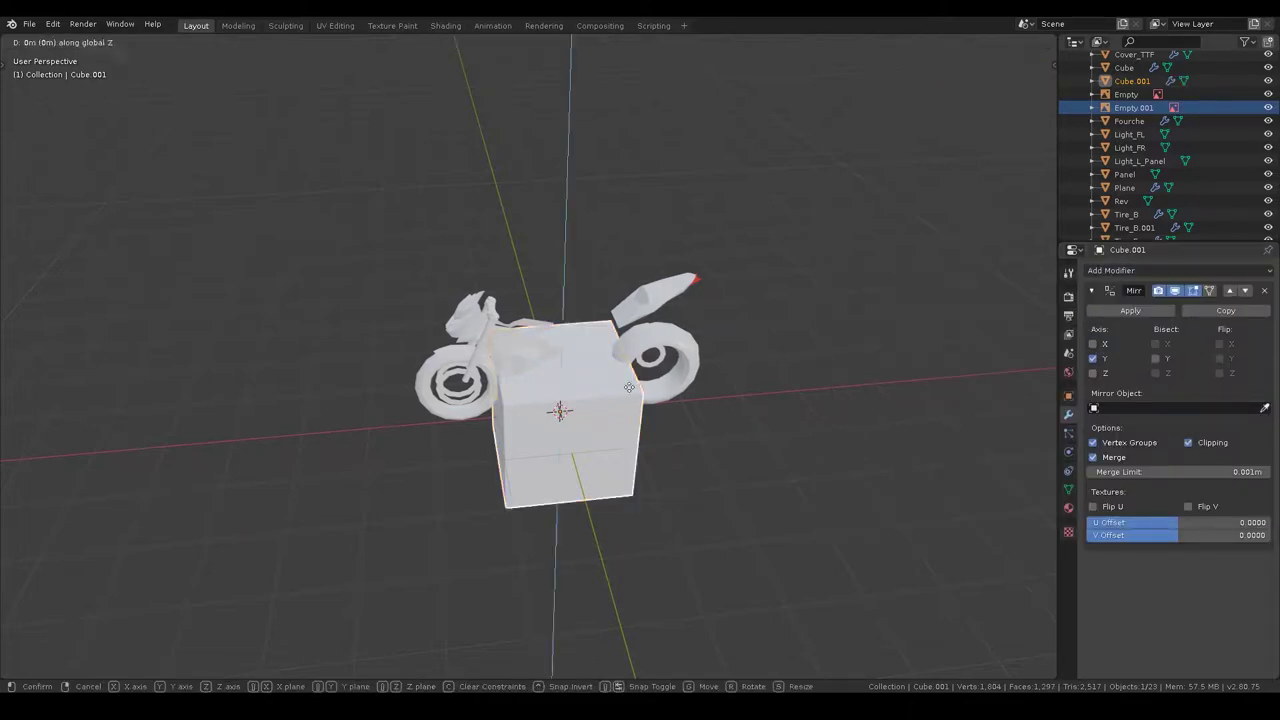
key(Tab)
key(ctrl+Tab)
key(ctrl+Tab)
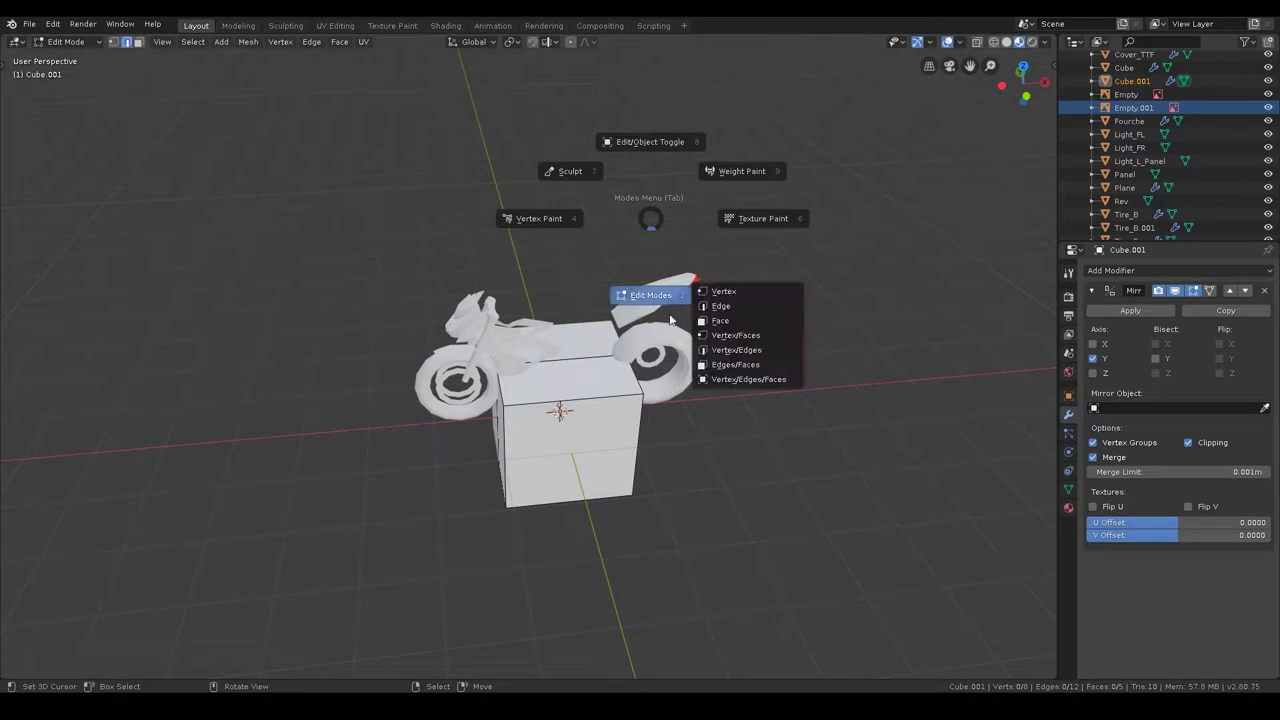
key(Escape)
key(g)
key(z)
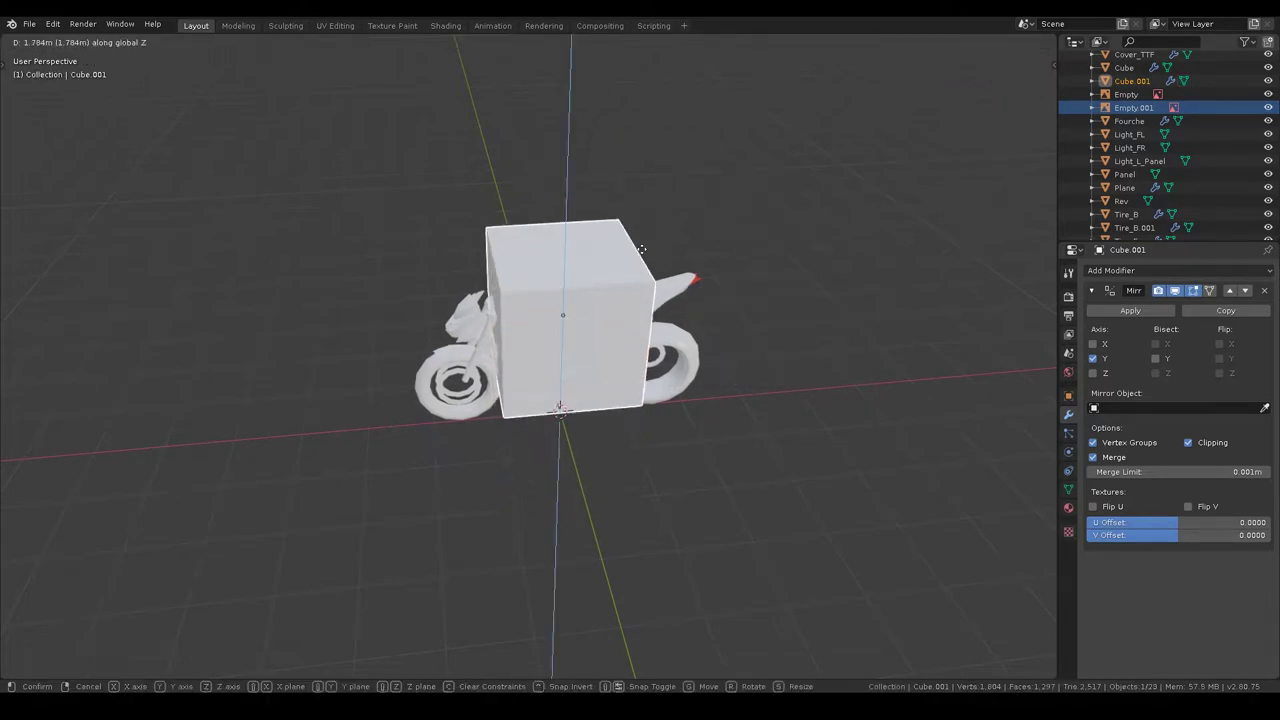
click(643, 257)
- In front view, flatten the cube by scaling it along Z
key(KP_1)
scroll(643, 257, up, 3)
scroll(760, 300, up, 3)
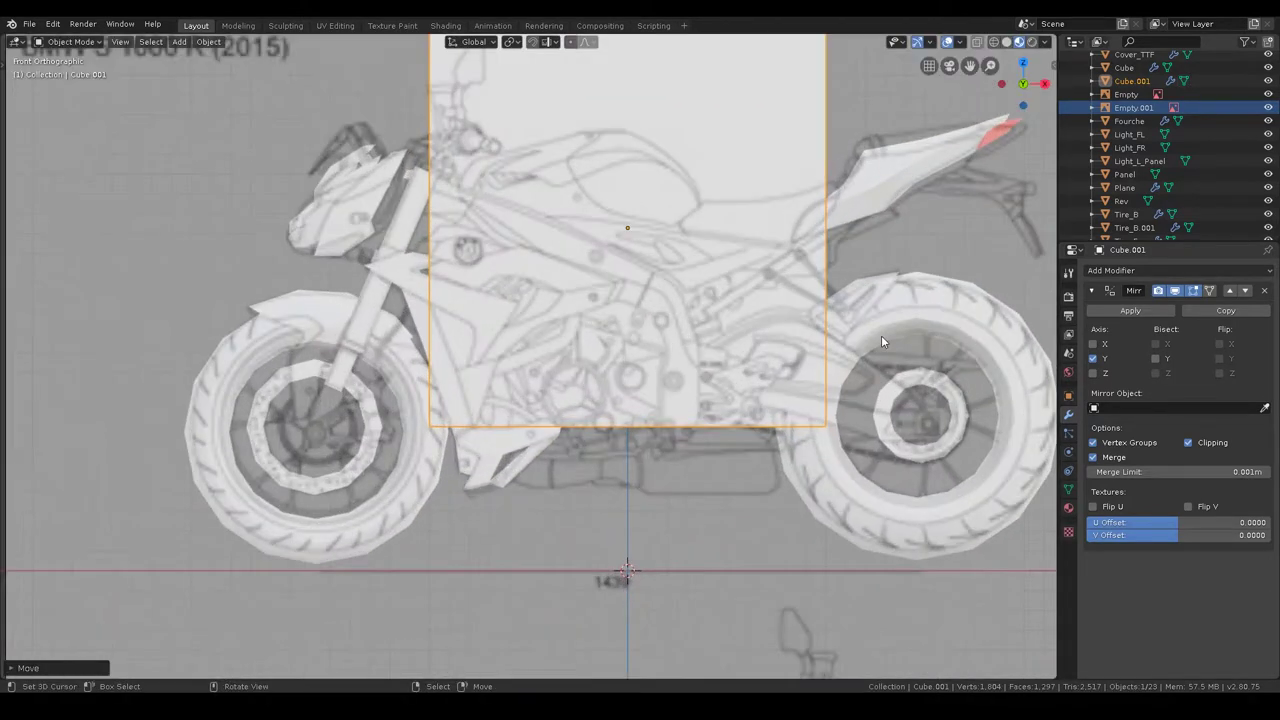
key(s)
key(z)
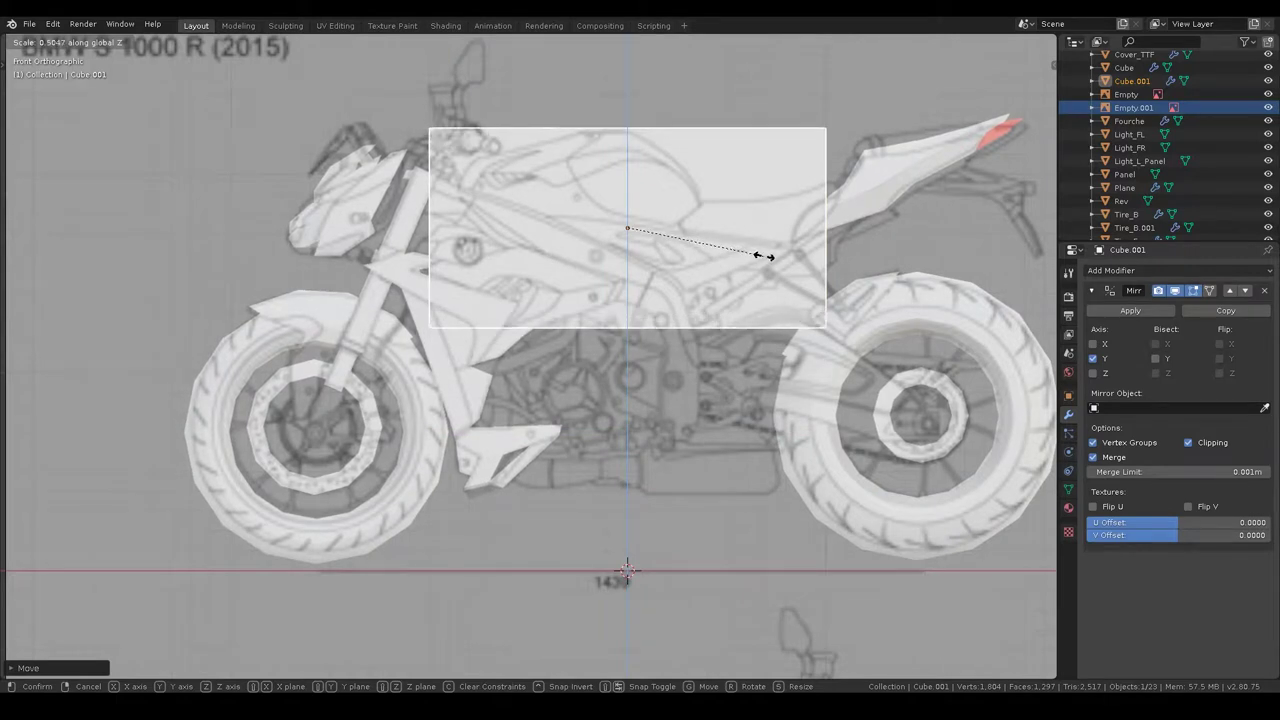
click(758, 255)
shift+middle_drag(720, 238, 647, 387)
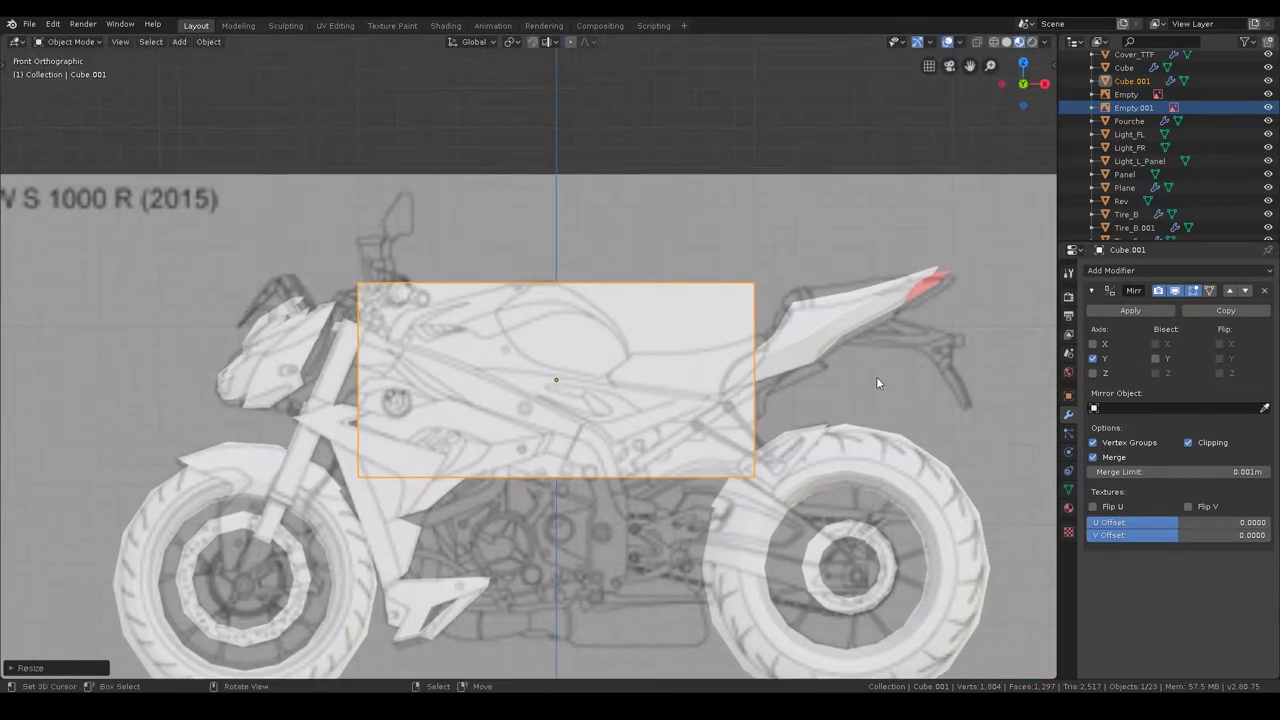
- Narrow the cube along X, switch to wireframe in Edit Mode, and select its bottom edge
key(s)
key(x)
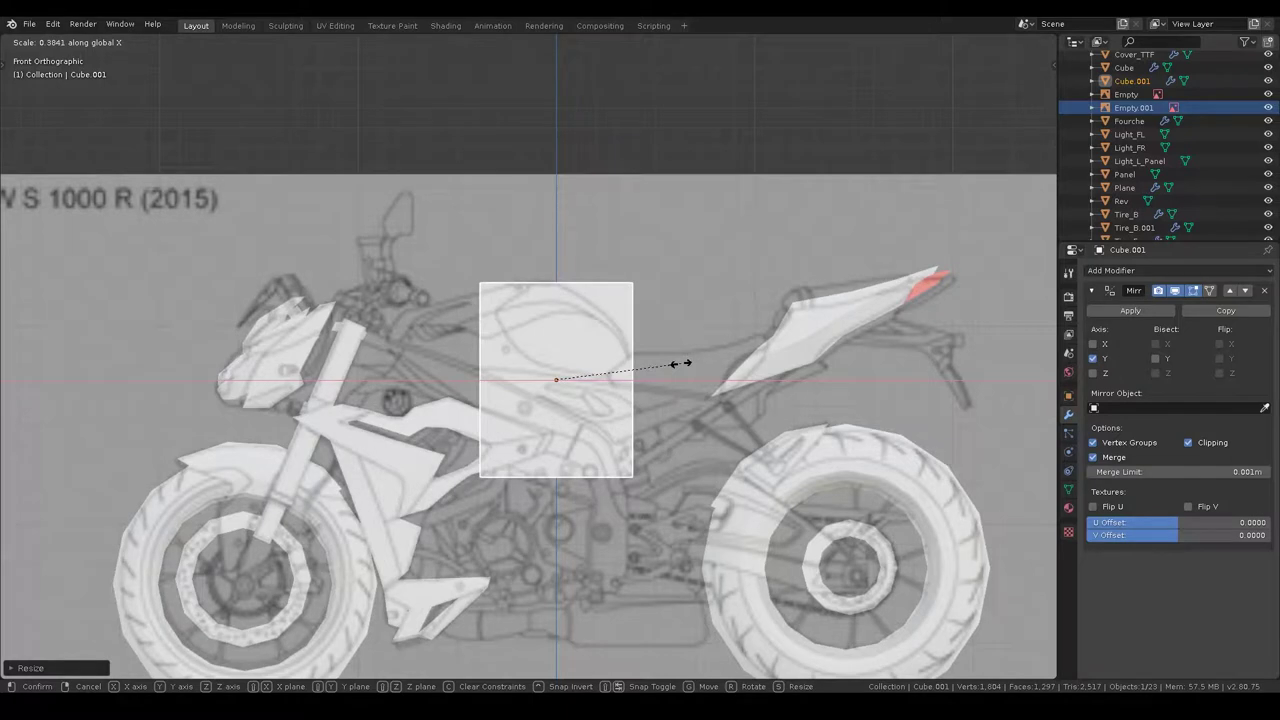
click(676, 369)
key(Tab)
key(z)
click(390, 430)
drag(374, 425, 725, 548)
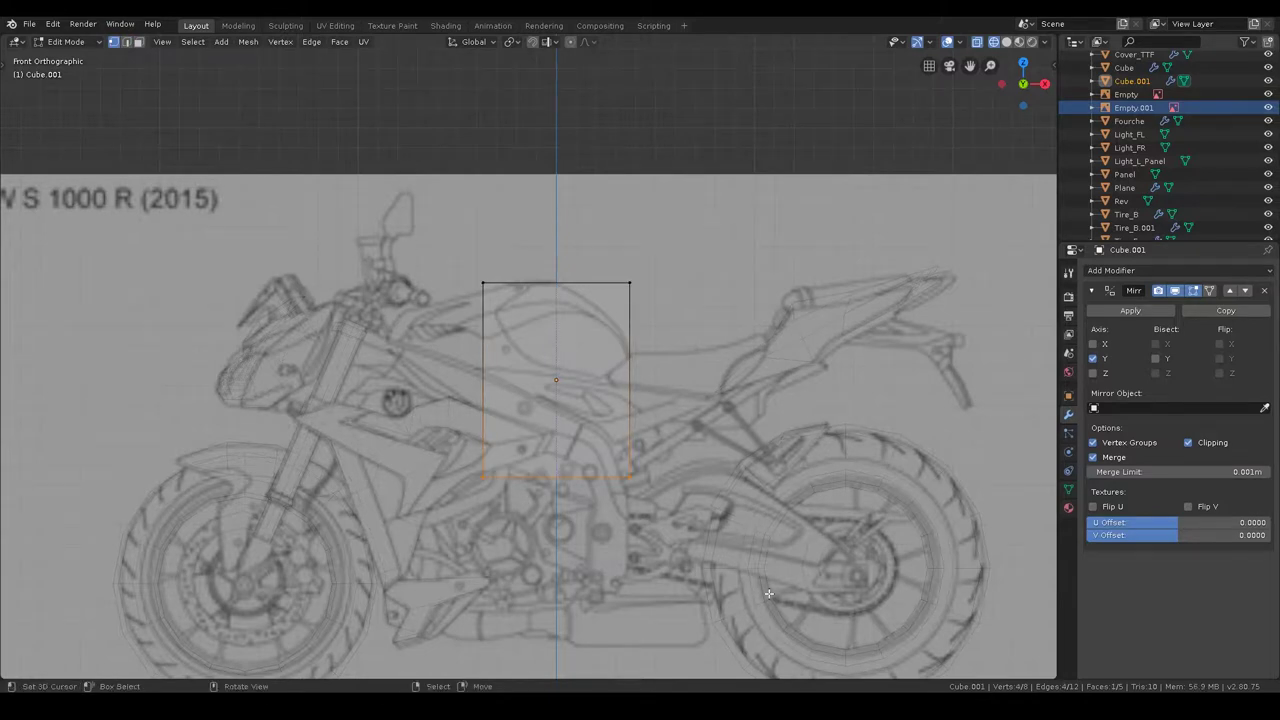
- Raise the bottom edge along Z to the tank's underside and add a centred vertical loop cut
key(g)
key(z)
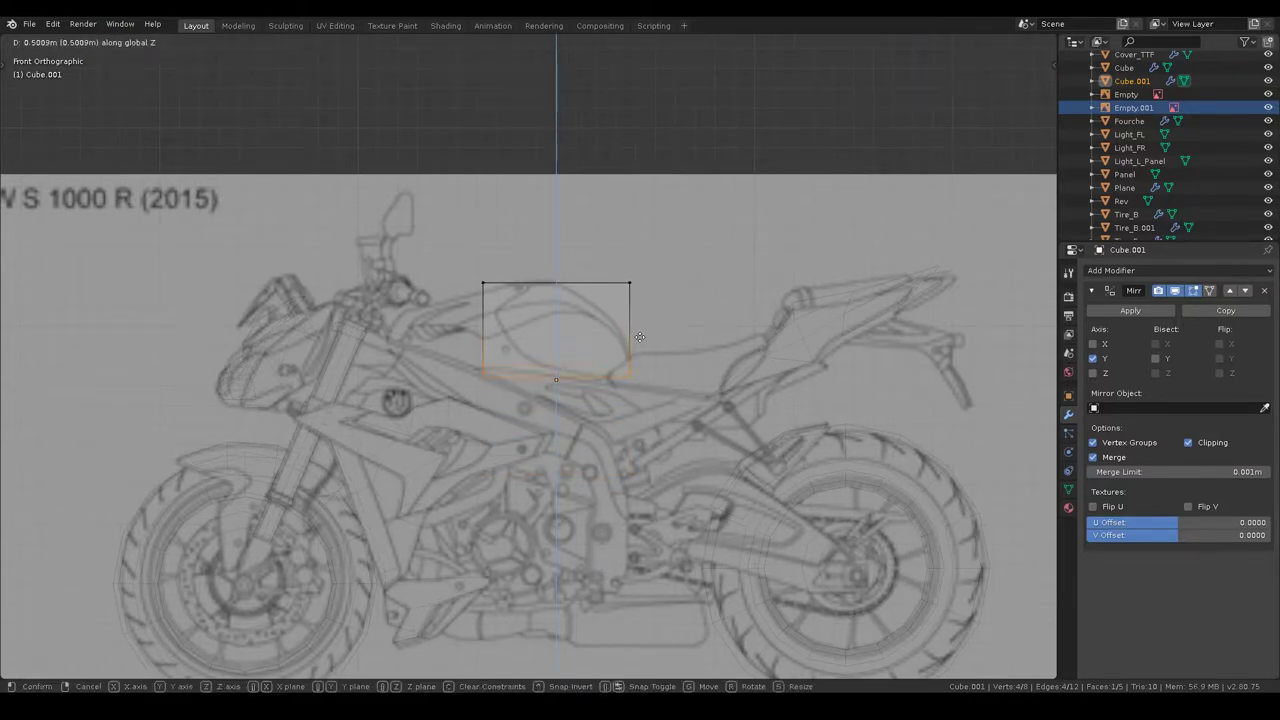
click(641, 341)
key(ctrl+r)
click(570, 334)
right_click(587, 333)
click(597, 335)
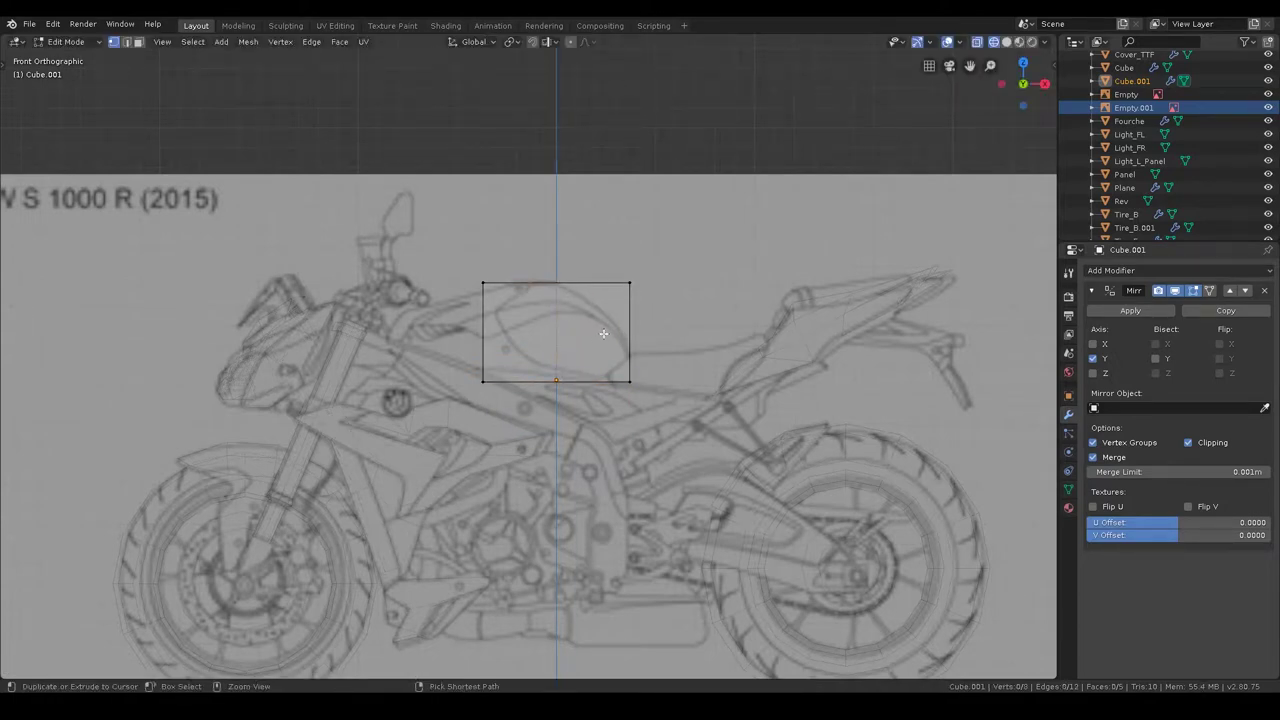
- Add a horizontal loop cut and stretch the two upper faces forward along X
key(ctrl+r)
click(612, 334)
click(624, 360)
click(523, 316)
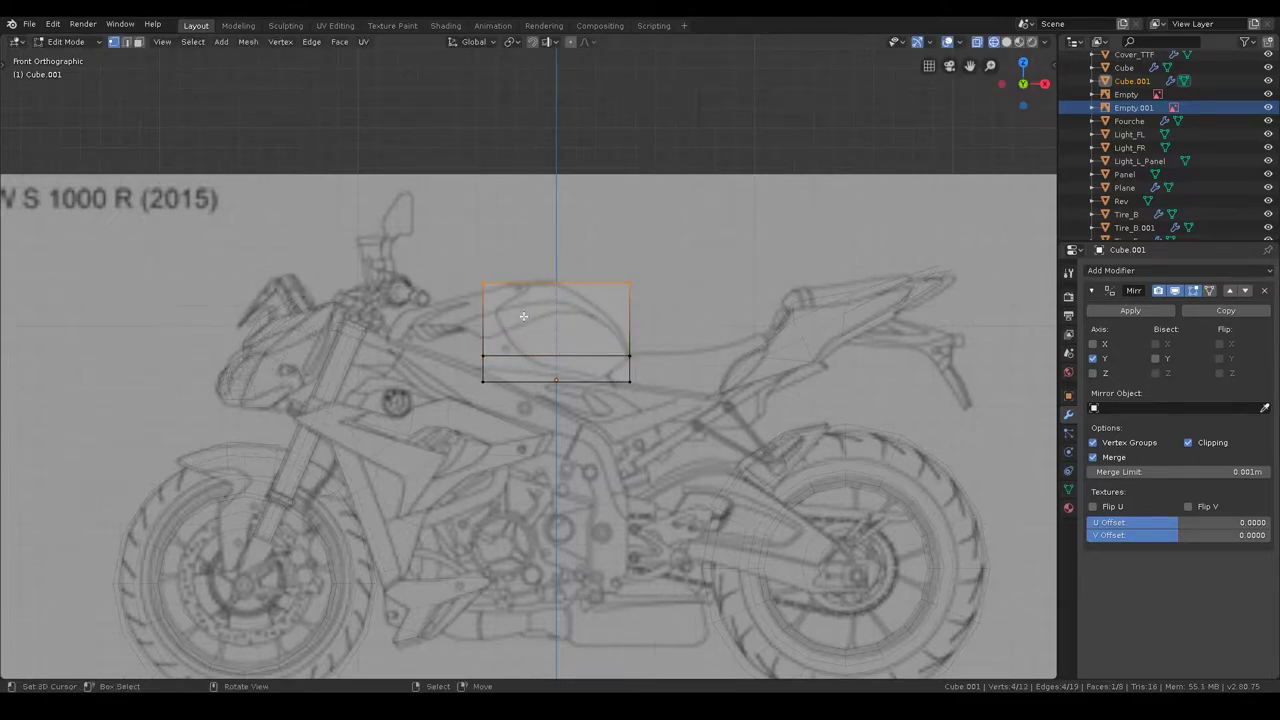
shift+click(492, 331)
key(g)
key(x)
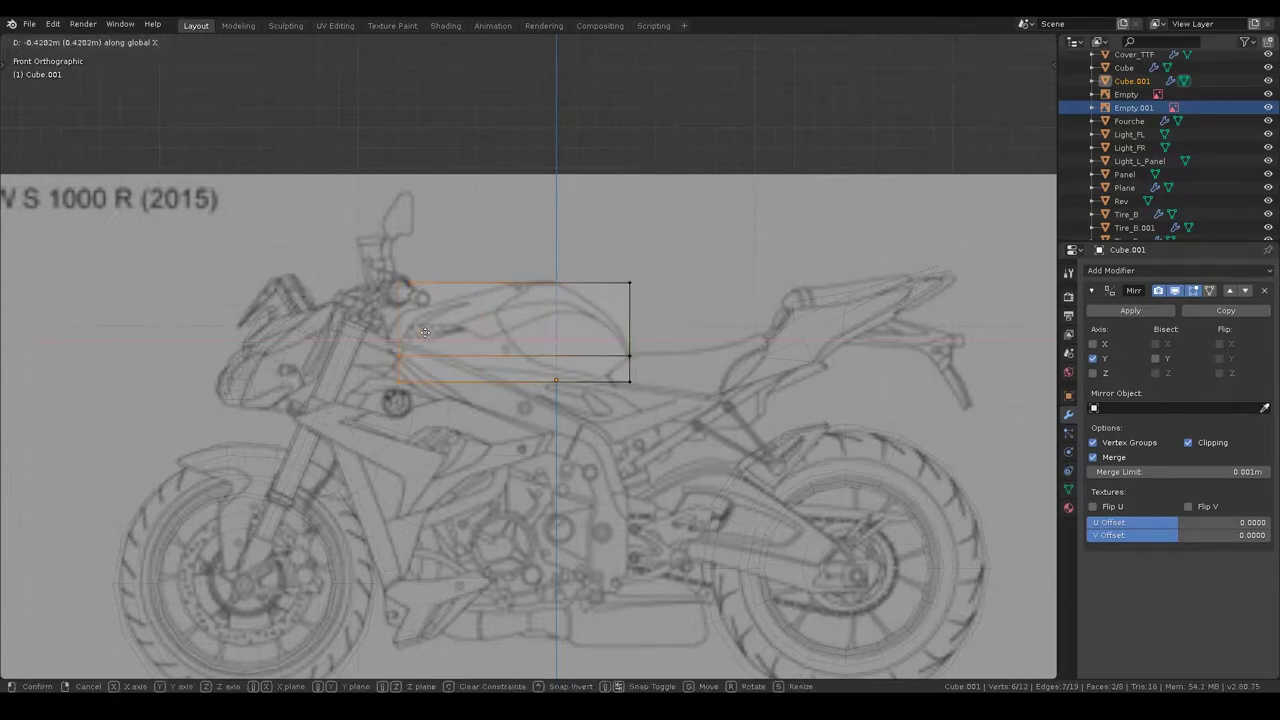
key(Escape)
- Add two more vertical loop cuts in the upper block, one slid toward the front
key(ctrl+r)
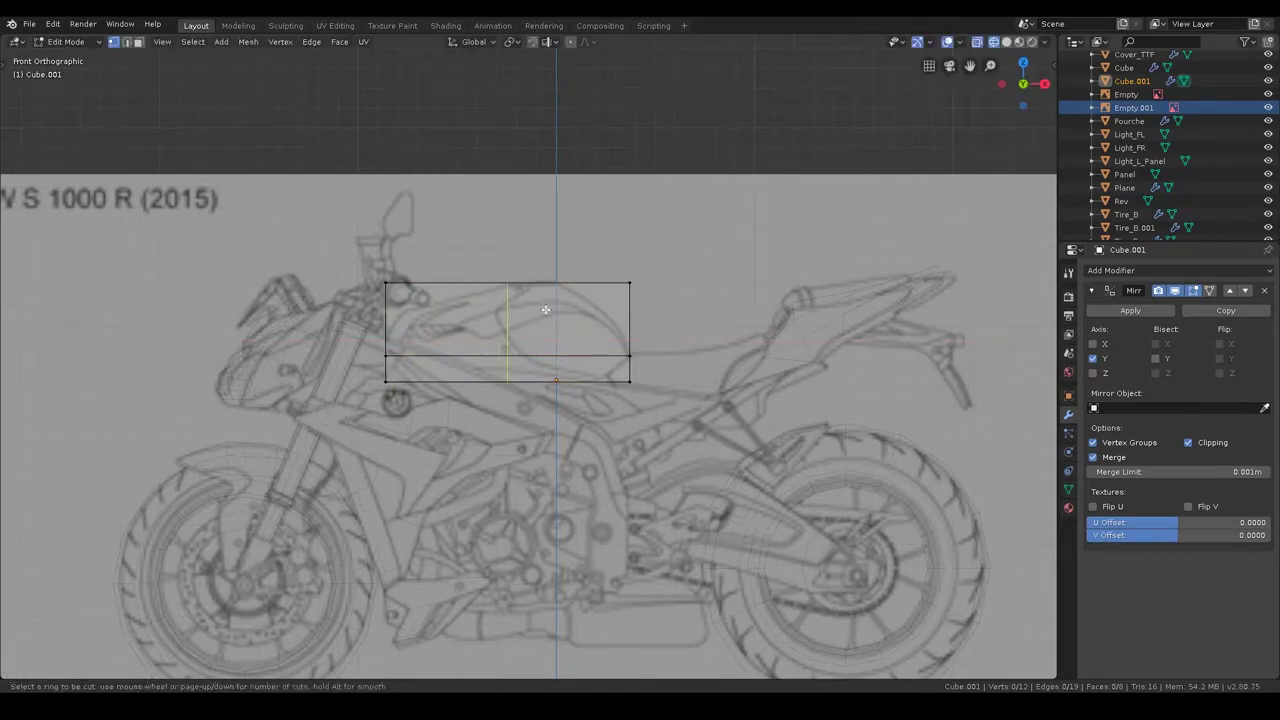
click(545, 310)
click(579, 309)
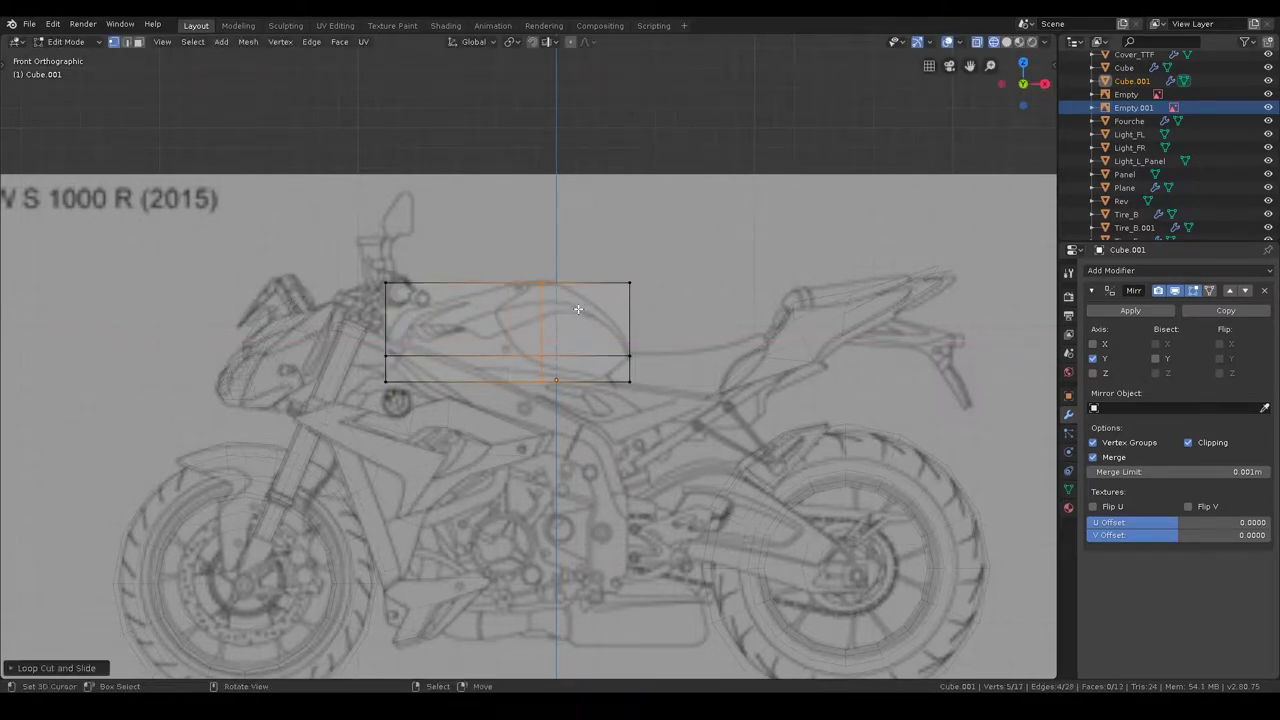
key(ctrl+r)
click(470, 300)
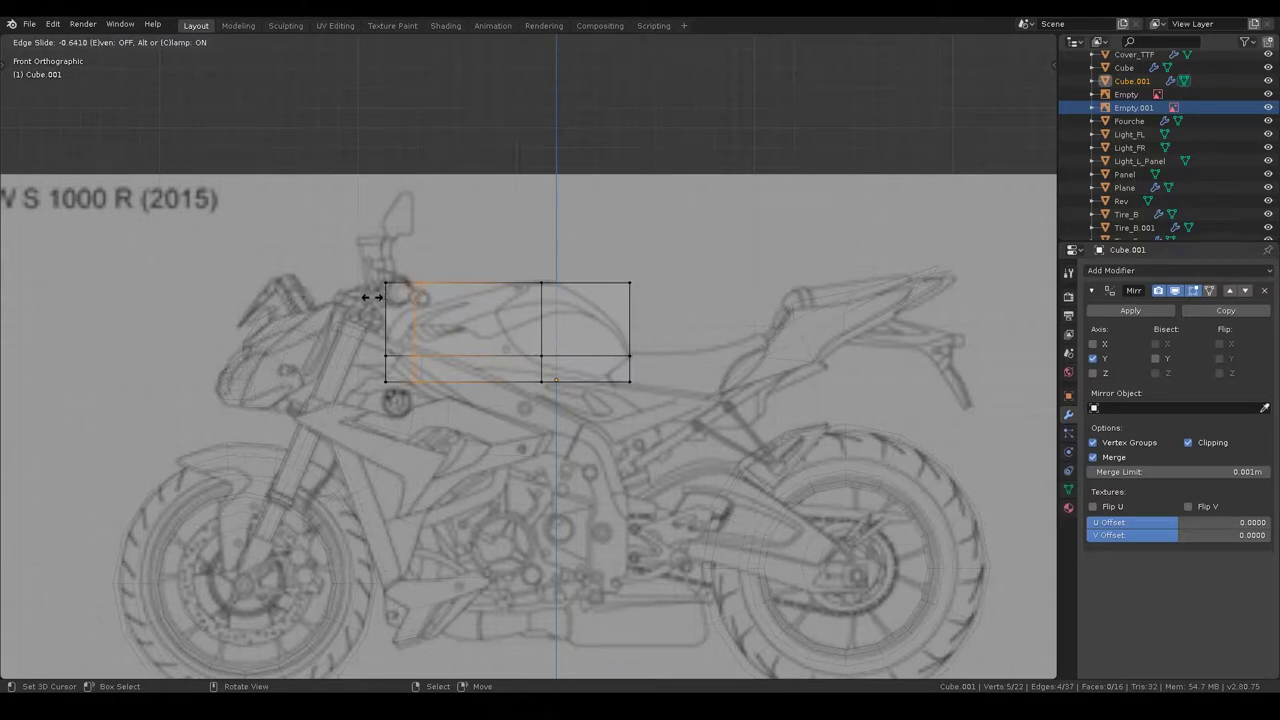
click(372, 297)
mouse_move(372, 297)
middle_down()
mouse_move(457, 417)
mouse_move(366, 449)
mouse_move(360, 431)
middle_up()
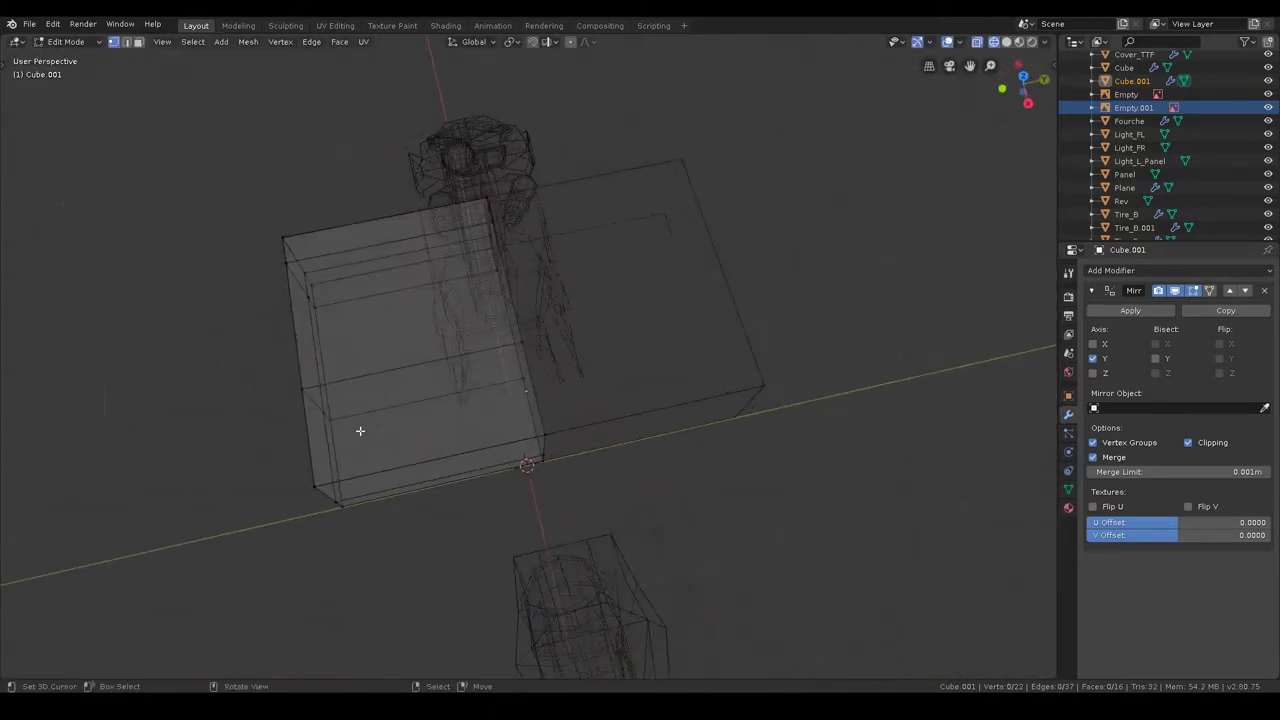
- In top view, select the block's bottom edge and slide it inward along Y
key(KP_7)
scroll(377, 512, up, 1)
scroll(600, 530, up, 1)
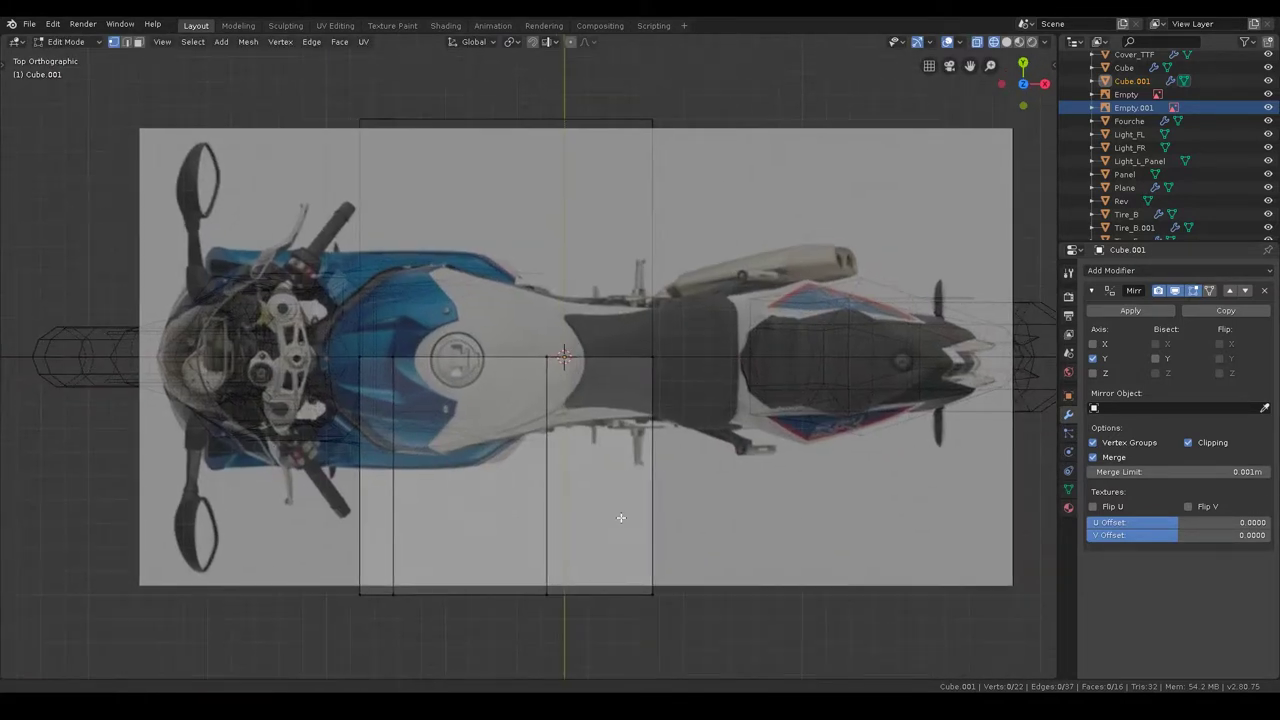
shift+scroll(621, 517, down, 2)
drag(528, 494, 716, 606)
key(g)
key(y)
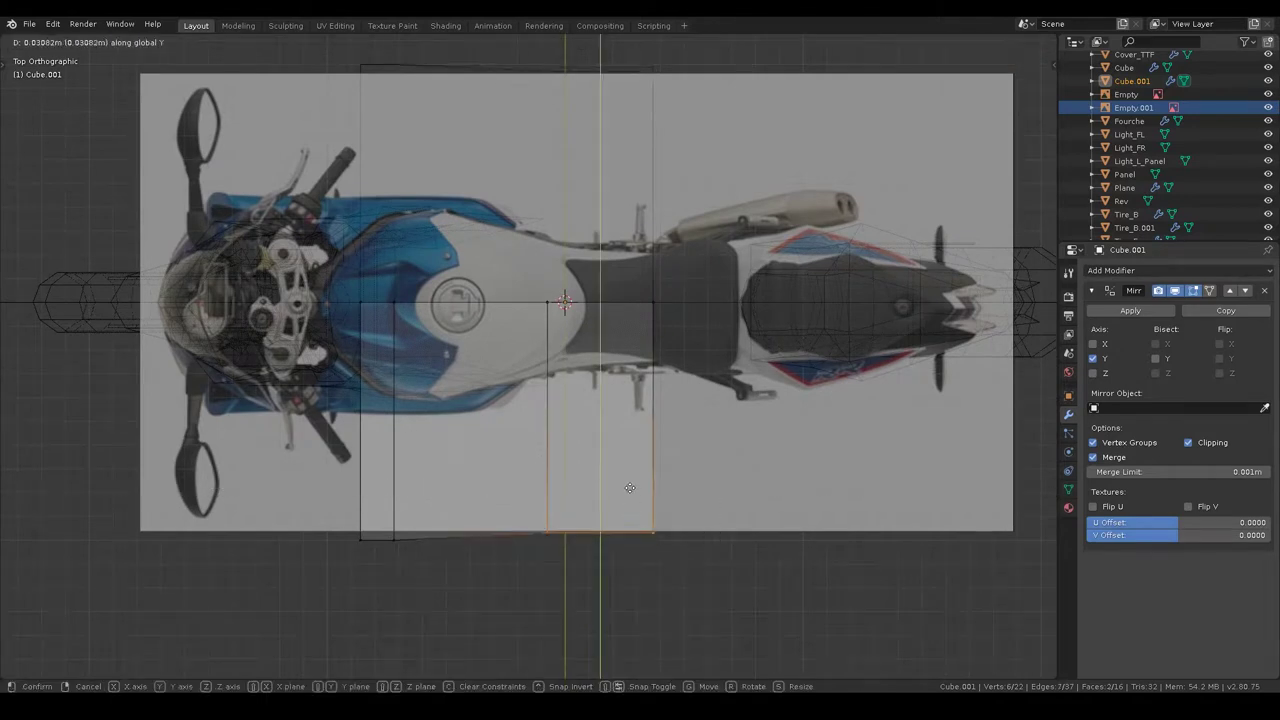
click(633, 353)
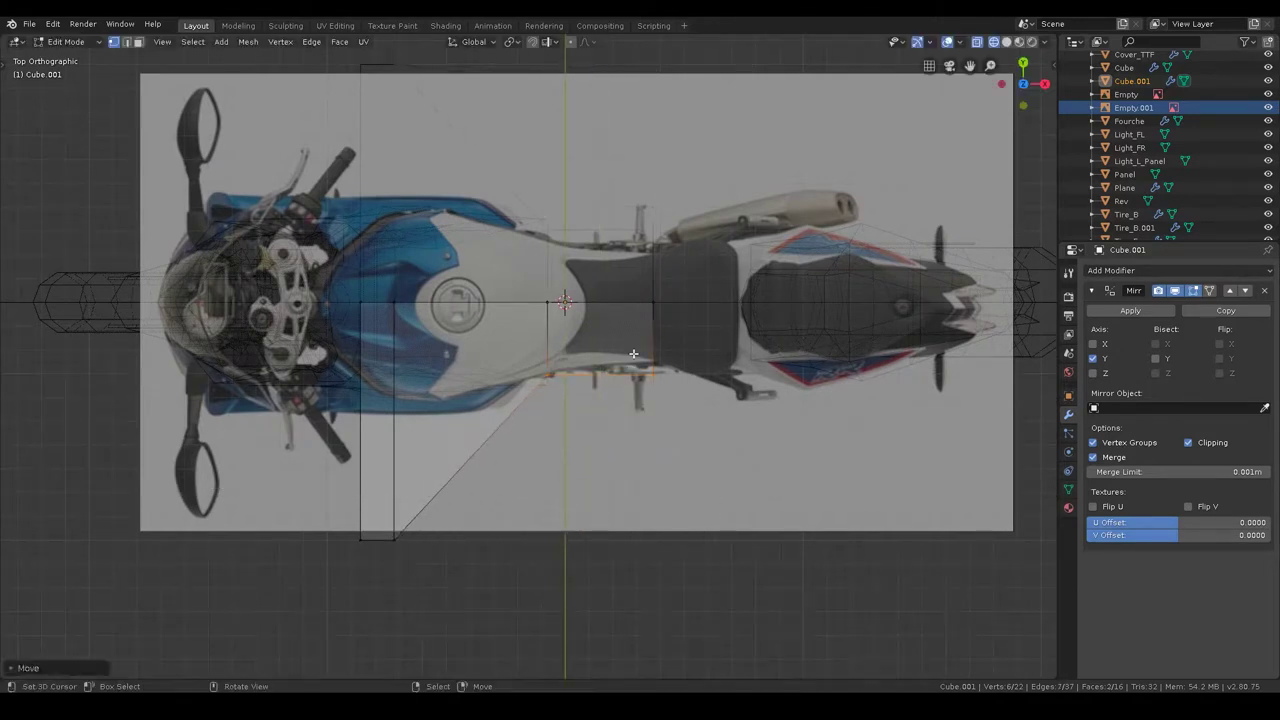
key(g)
key(y)
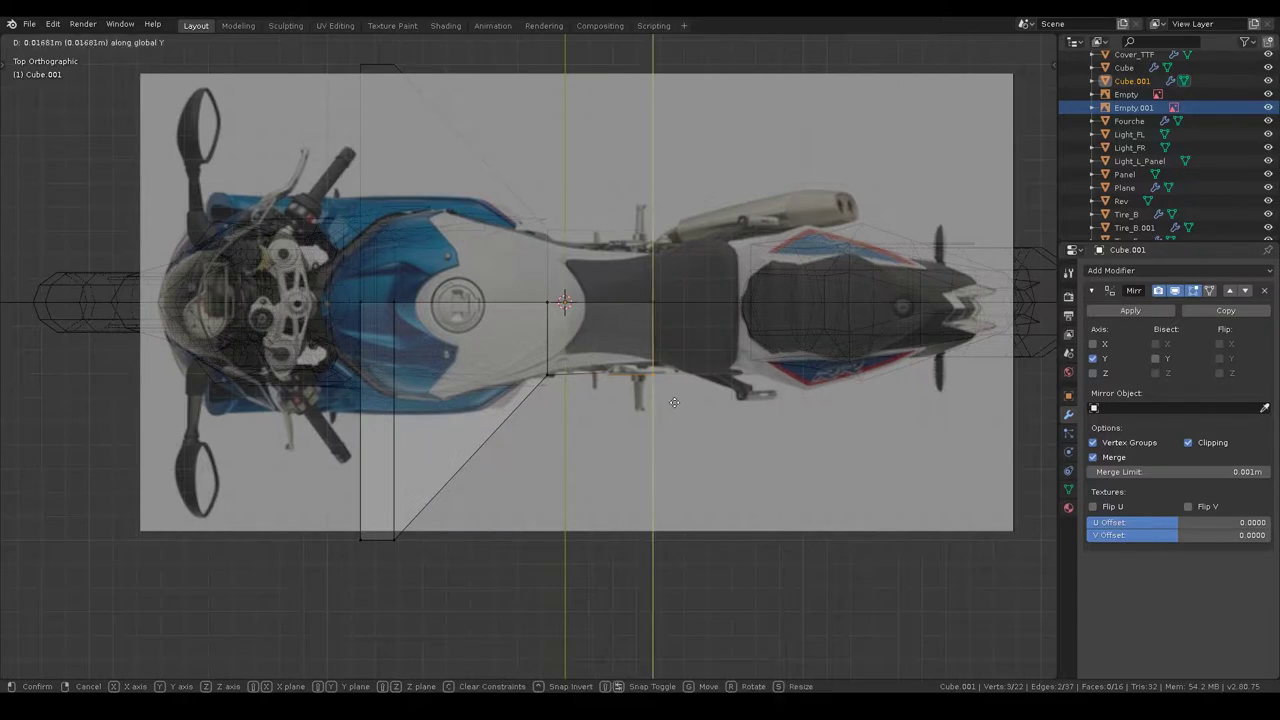
click(673, 398)
- Pull the bottom corner and bottom-left vertices inward along Y to match the tank outline
click(392, 535)
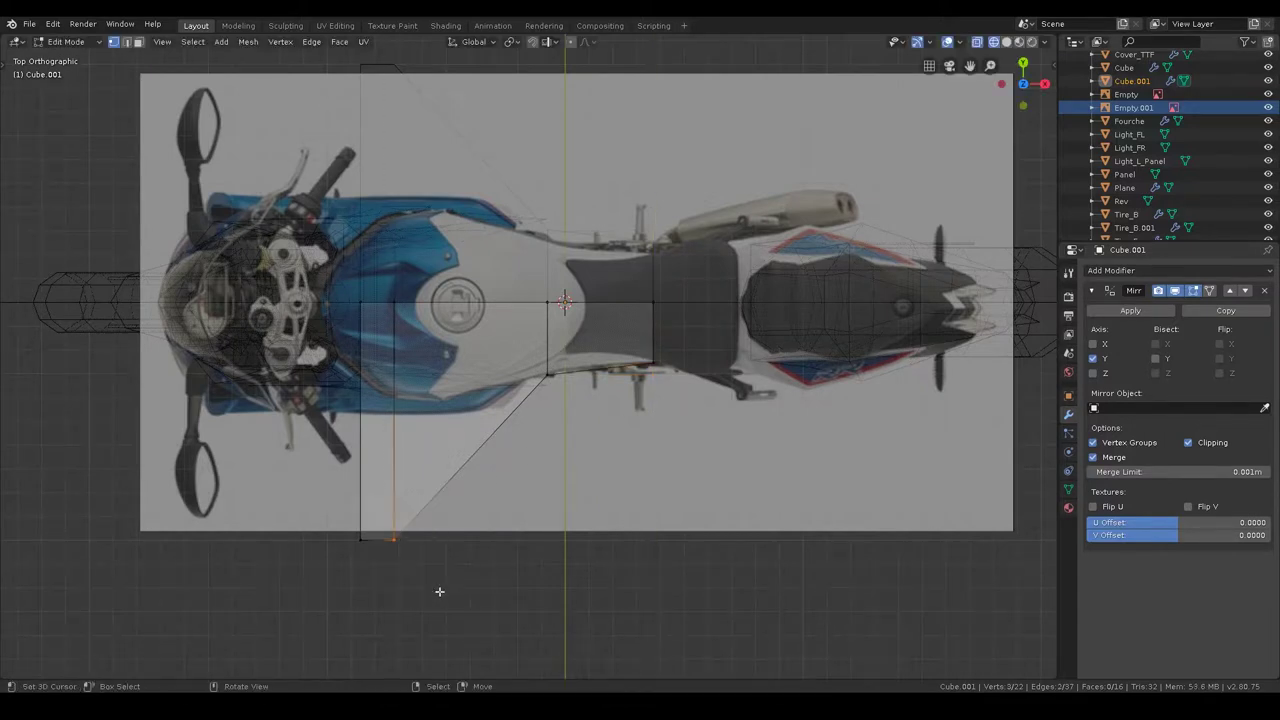
key(g)
key(y)
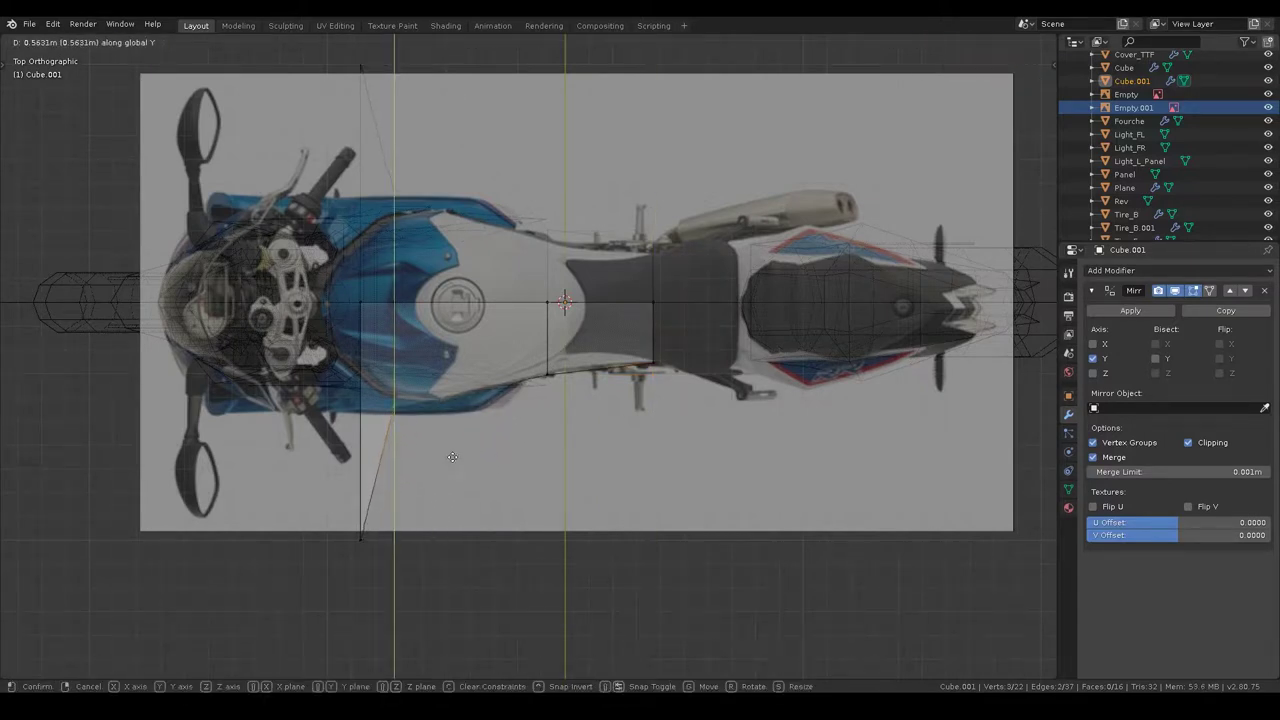
click(453, 458)
click(350, 540)
key(g)
key(y)
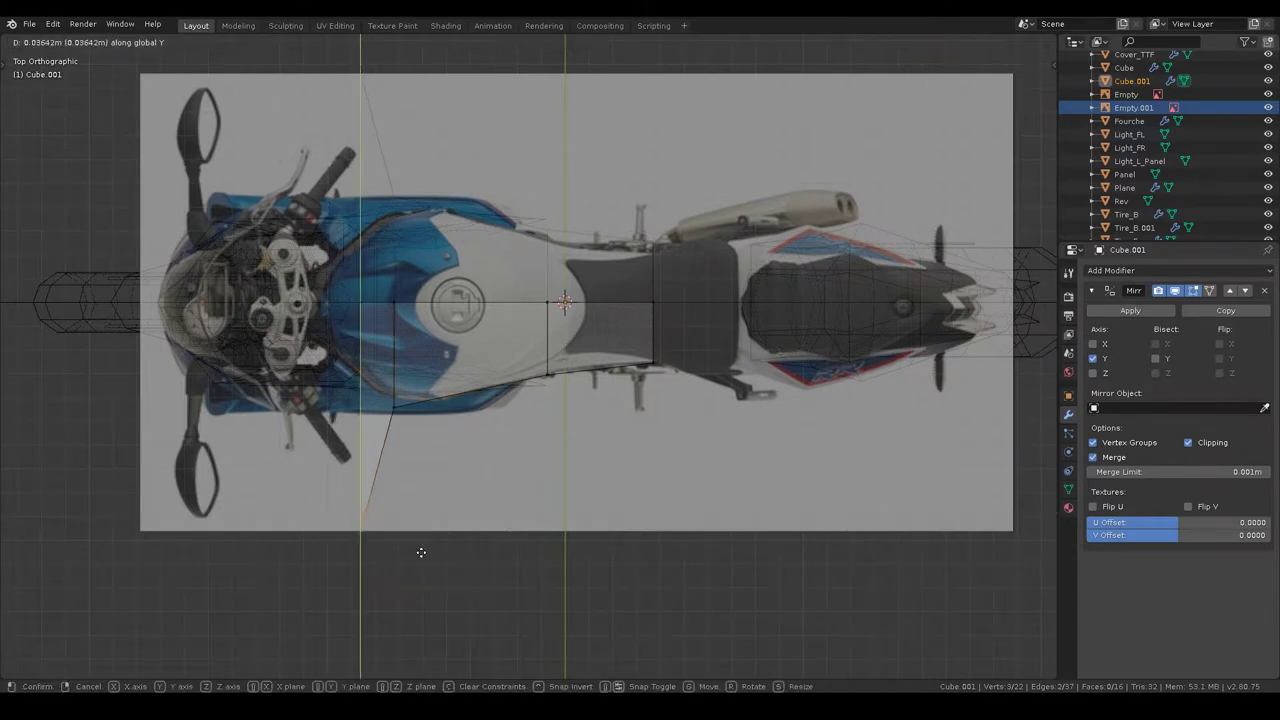
click(416, 427)
- Return to Object Mode and orbit the block in wireframe, then solid shading, to check its shape
key(ctrl+Tab)
click(443, 380)
mouse_move(443, 380)
middle_down()
mouse_move(467, 383)
mouse_move(520, 305)
middle_up()
key(z)
click(525, 200)
middle_drag(525, 200, 497, 277)
key(z)
click(342, 276)
mouse_move(390, 294)
middle_down()
mouse_move(533, 304)
mouse_move(570, 347)
middle_up()
key(shift+z)
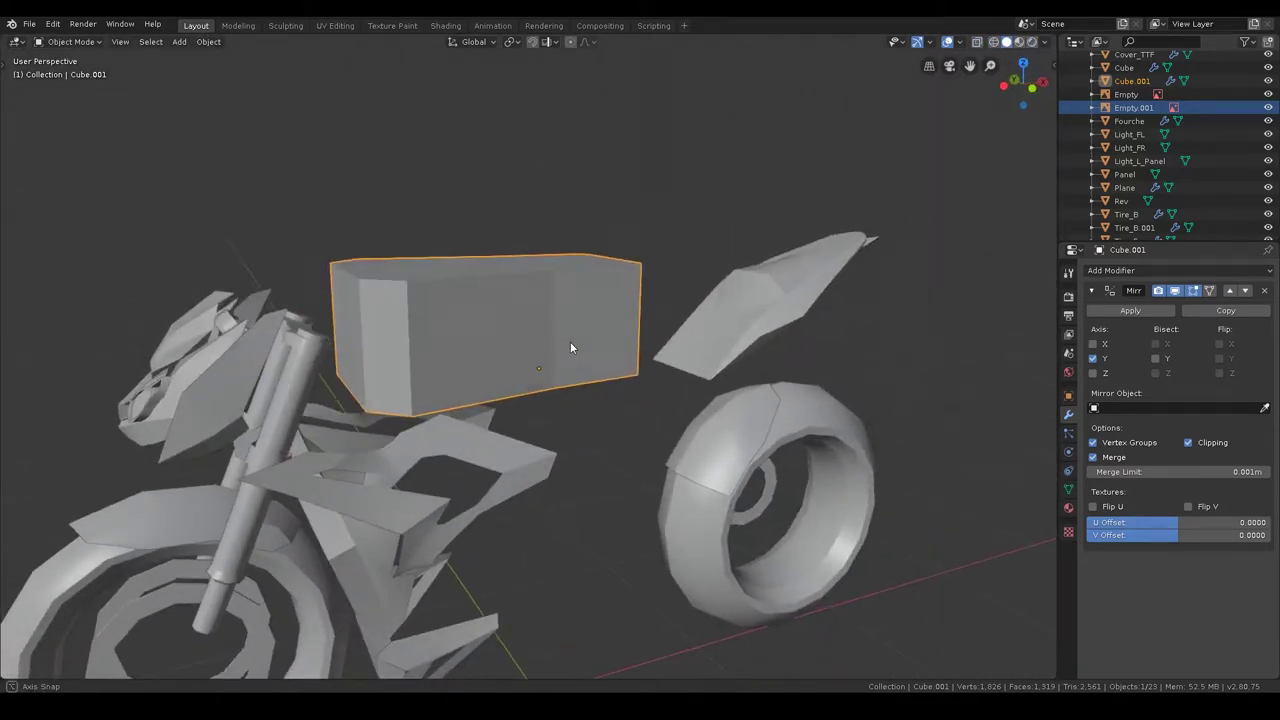
- Centre the block in front orthographic view, enter Edit Mode and enable X-ray
key(KP_1)
scroll(564, 316, up, 1)
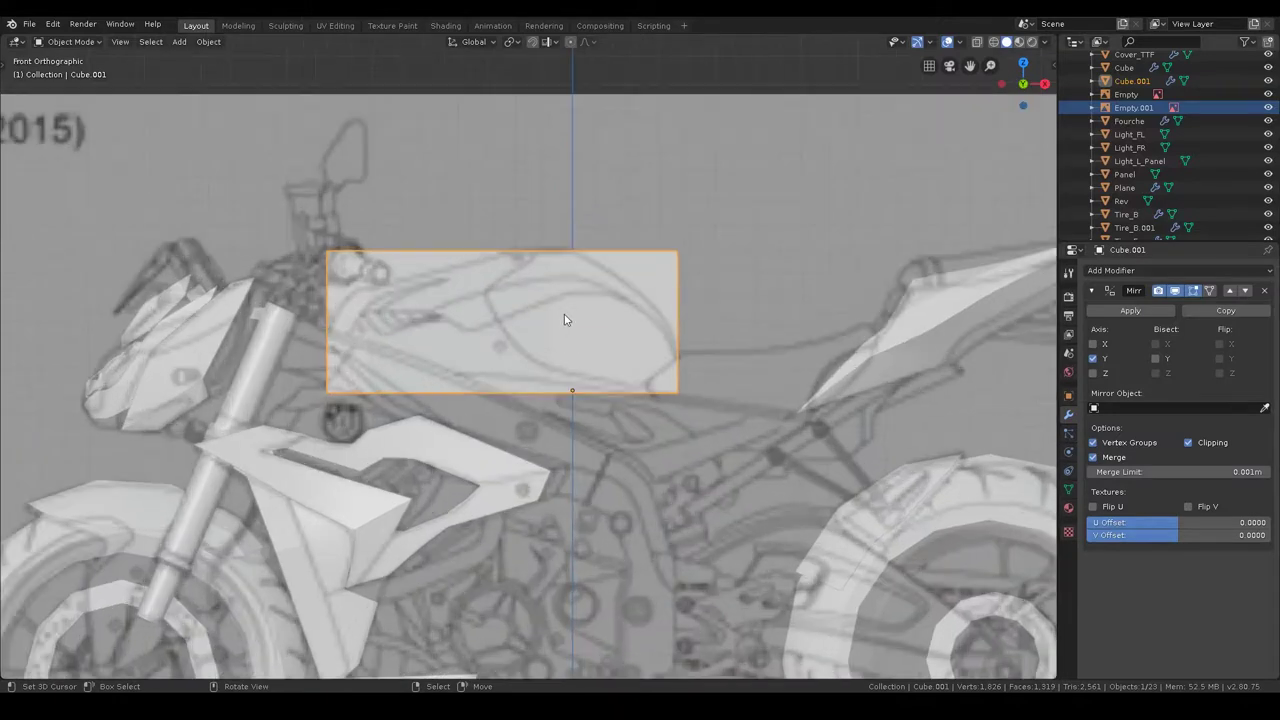
shift+middle_drag(500, 325, 519, 376)
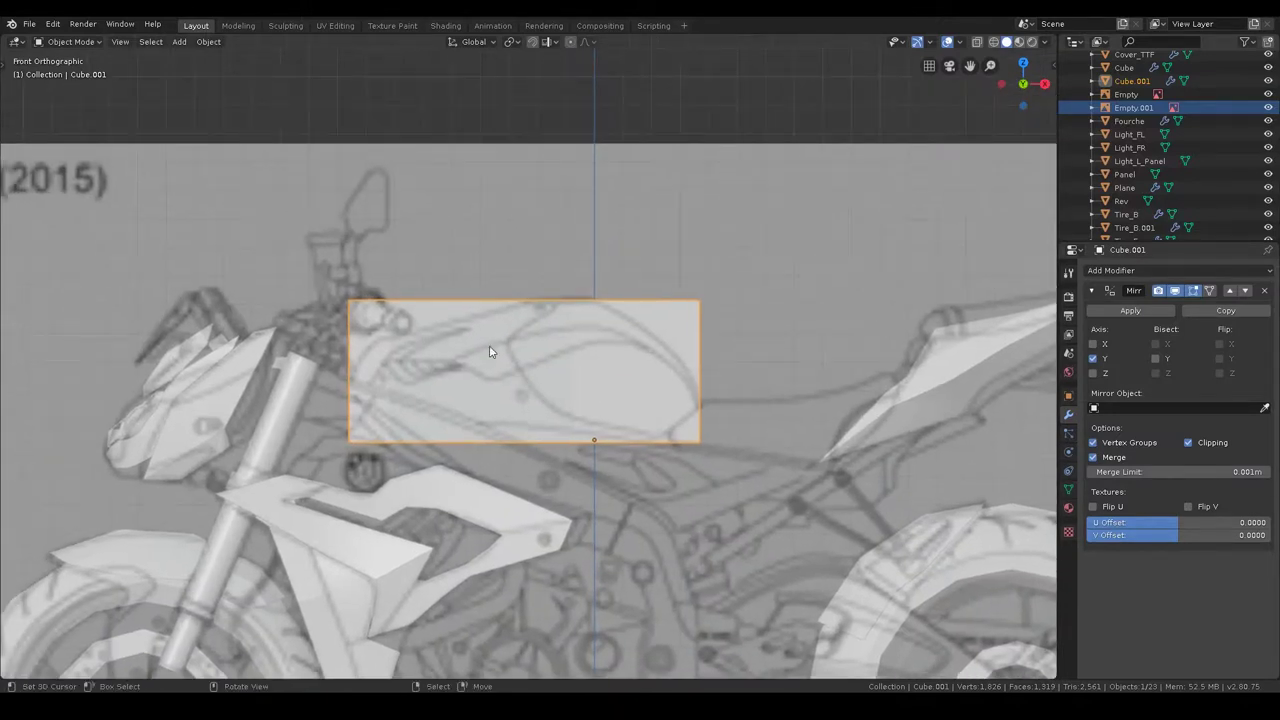
key(Tab)
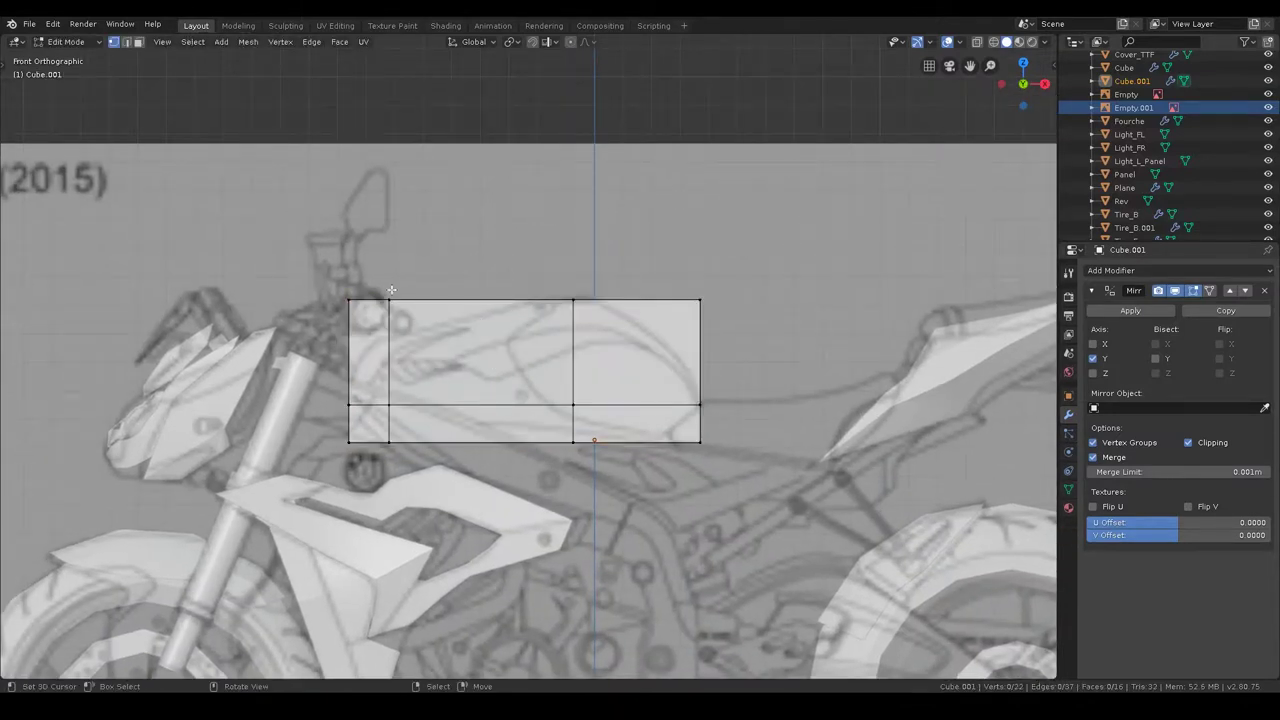
drag(429, 334, 430, 335)
key(z)
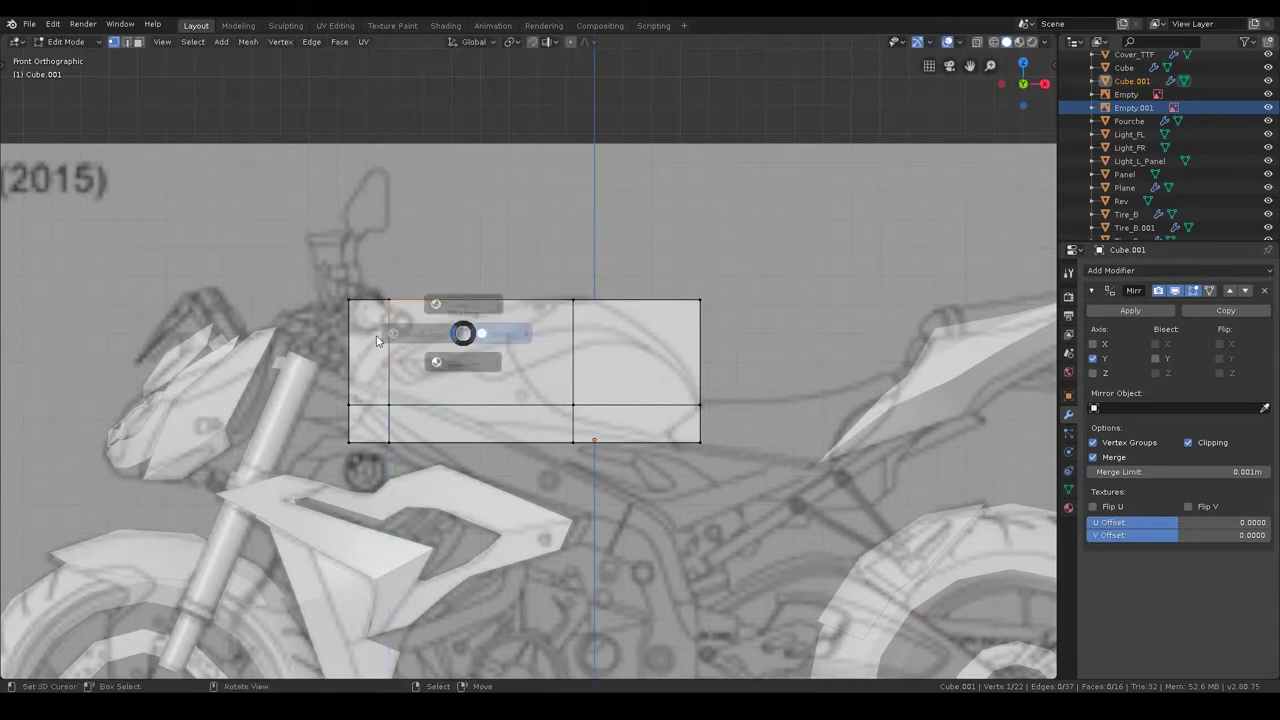
click(407, 303)
- Lower the top-left and top-right vertices along Z and place the right vertex on the tank outline
key(g)
key(z)
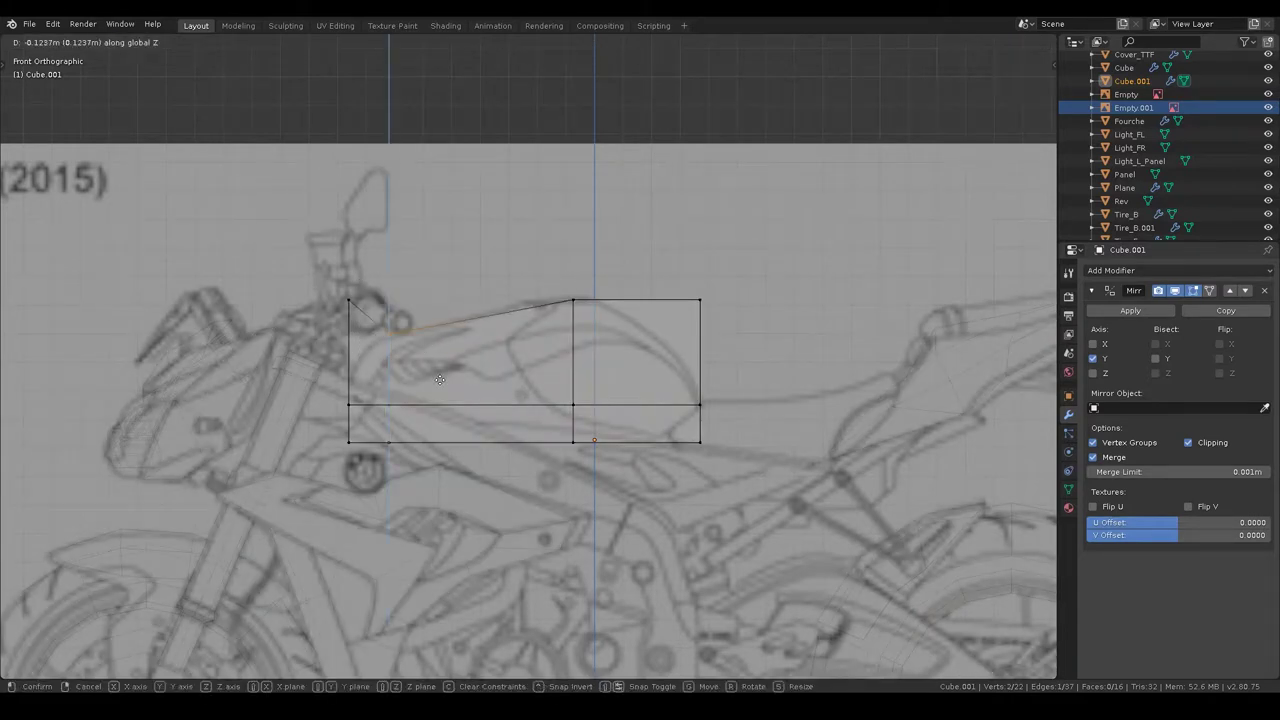
click(440, 380)
click(700, 300)
key(g)
key(z)
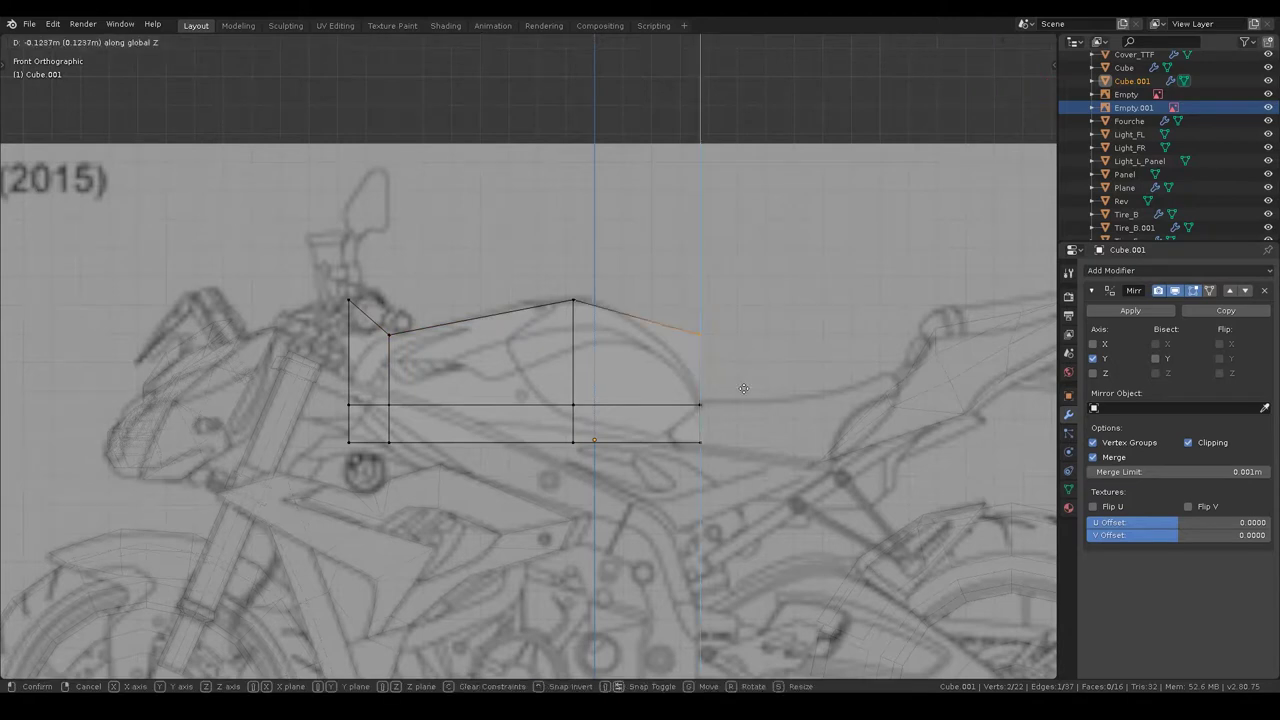
click(735, 414)
key(g)
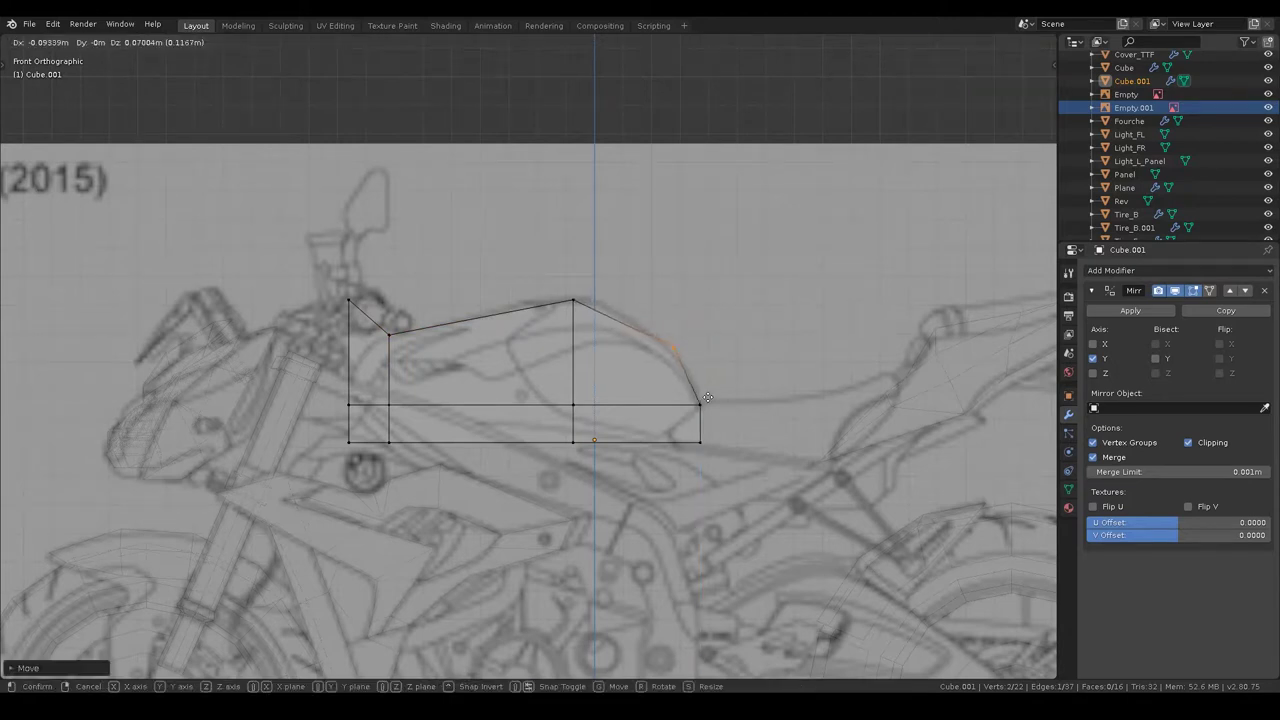
click(707, 398)
- Adjust another vertex's height and slide the bottom-right vertex along X onto the outline
click(312, 277)
key(b)
key(g)
key(z)
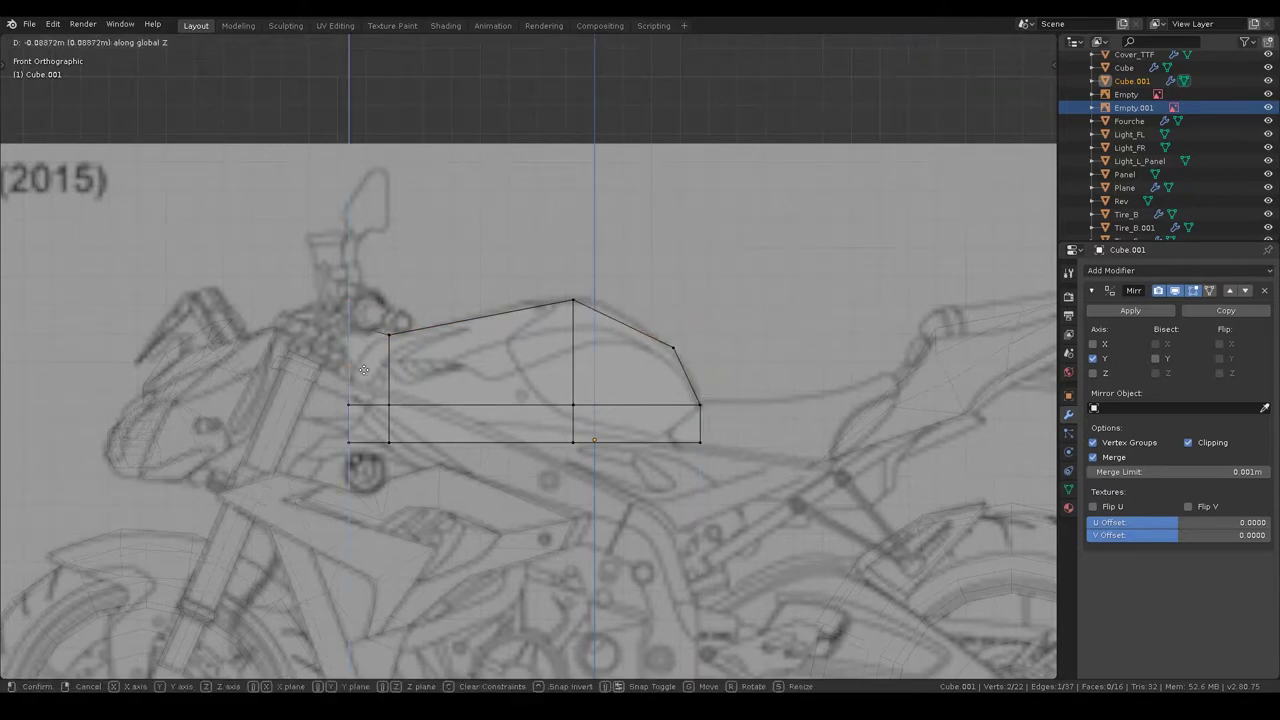
click(368, 404)
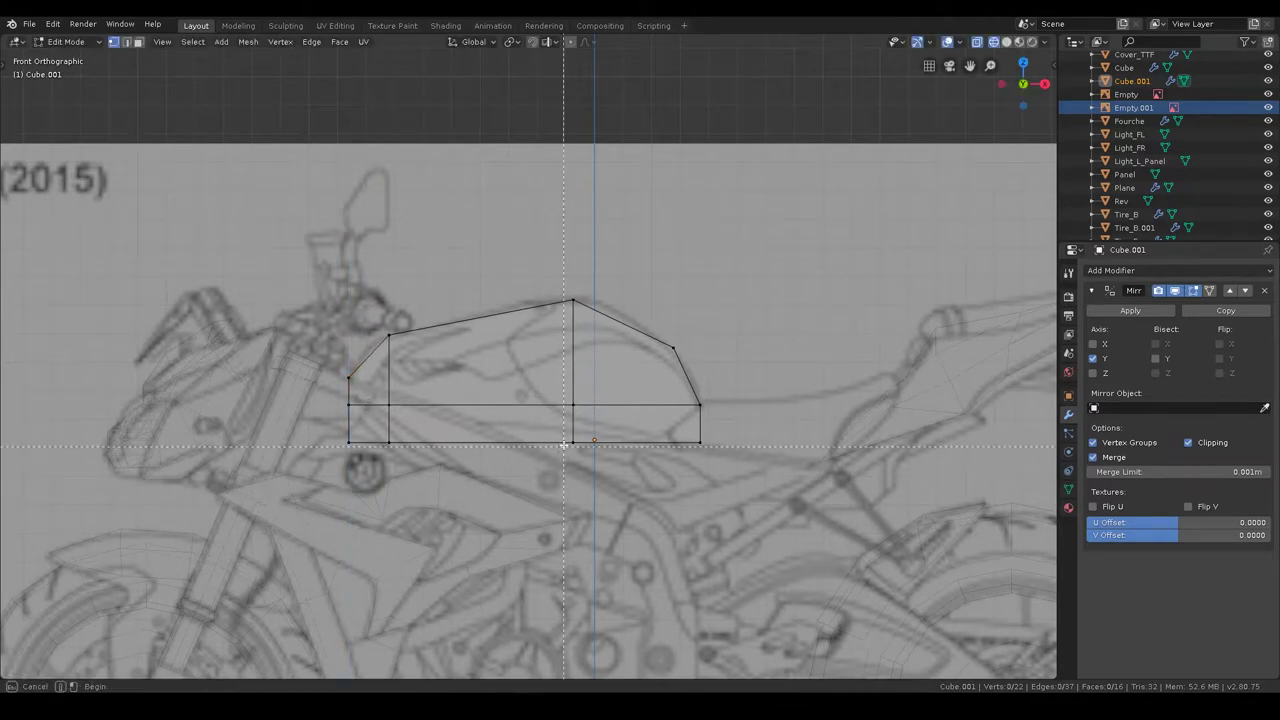
drag(590, 468, 591, 468)
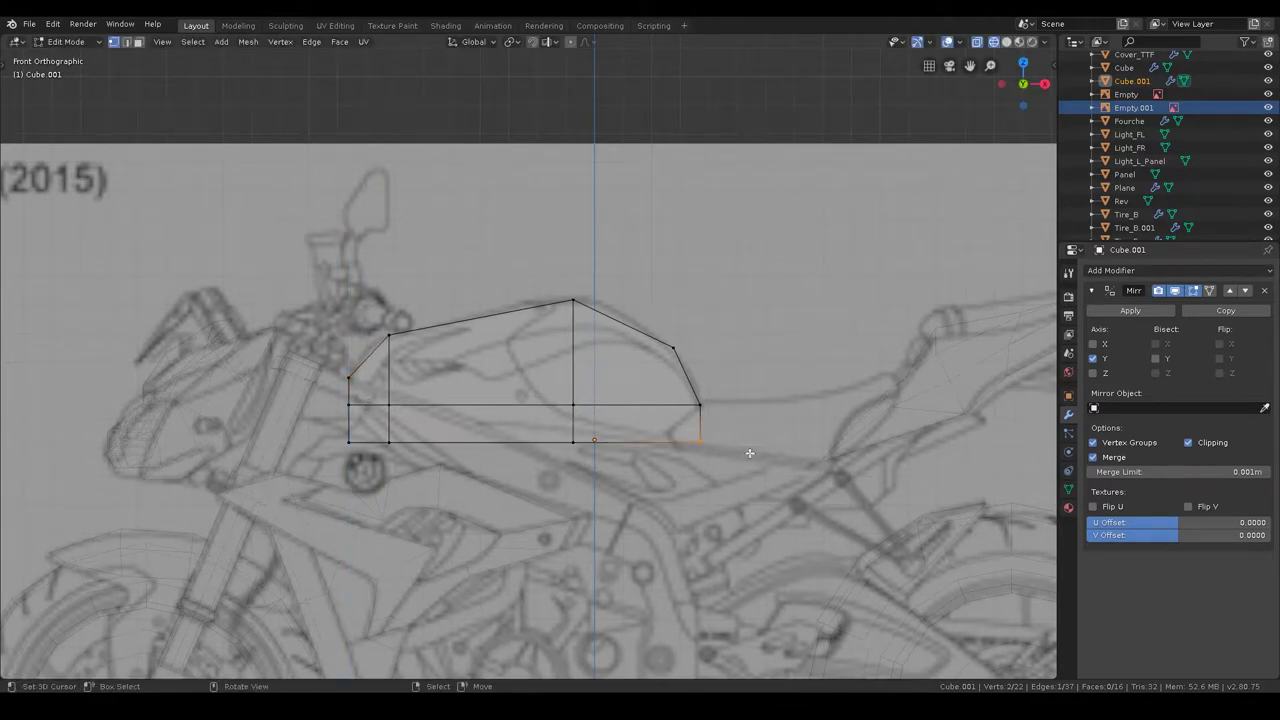
key(g)
key(x)
click(709, 452)
- Lower the bottom vertex and reposition the lower-left vertex to trace the tank's underside
key(alt+a)
key(b)
key(g)
key(z)
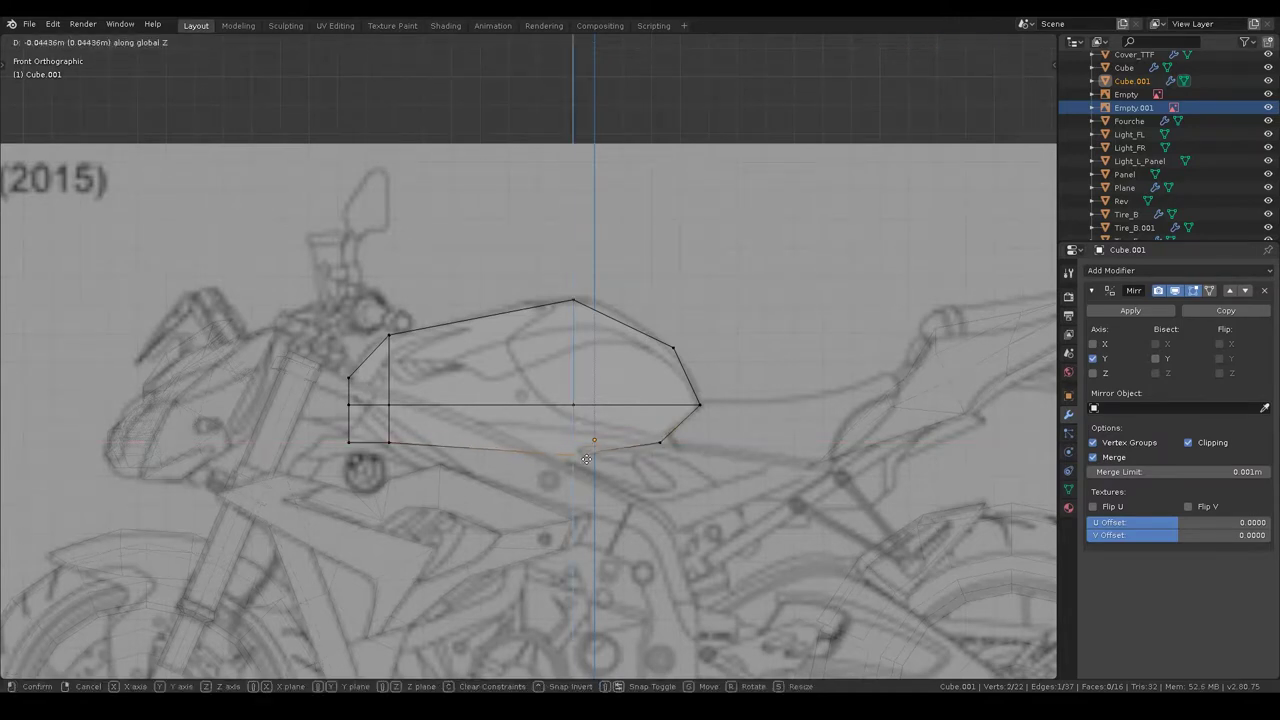
click(587, 464)
key(alt+a)
drag(372, 430, 406, 464)
key(g)
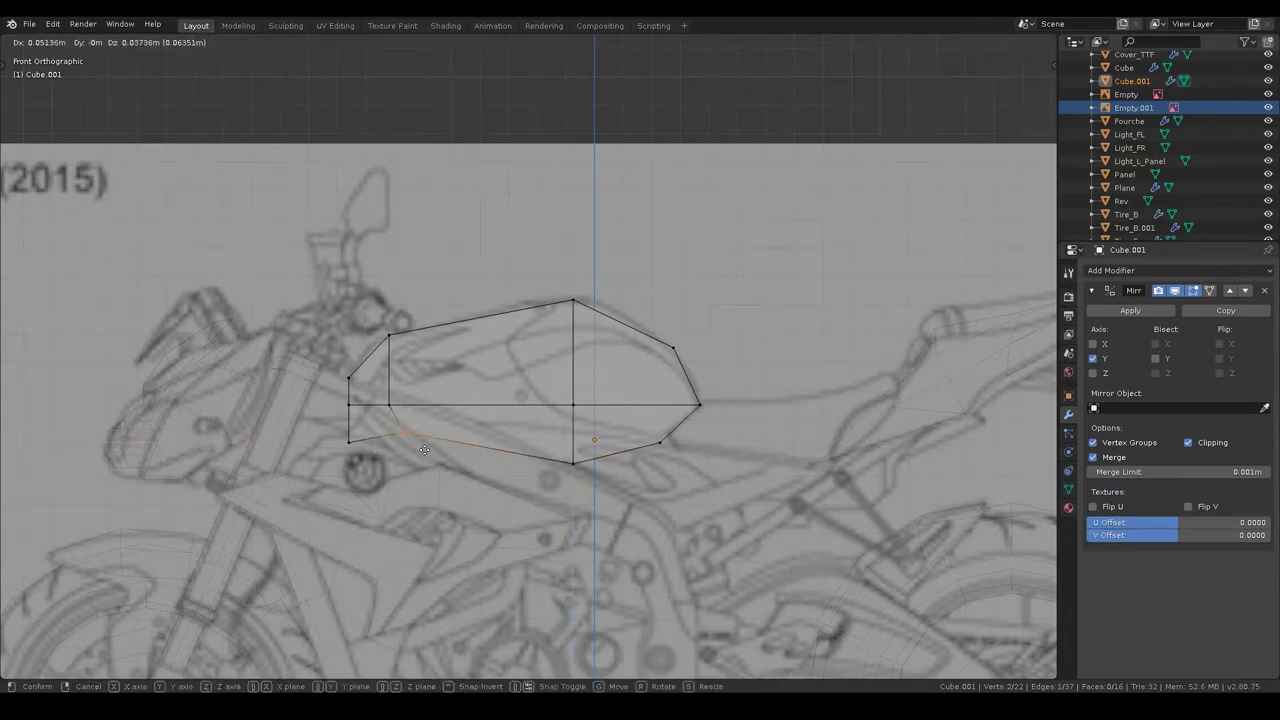
click(447, 440)
- In perspective, taper a lower-left tank vertex inward along Y
key(alt+a)
mouse_move(447, 440)
middle_down()
mouse_move(391, 400)
mouse_move(480, 400)
mouse_move(390, 430)
middle_up()
click(384, 433)
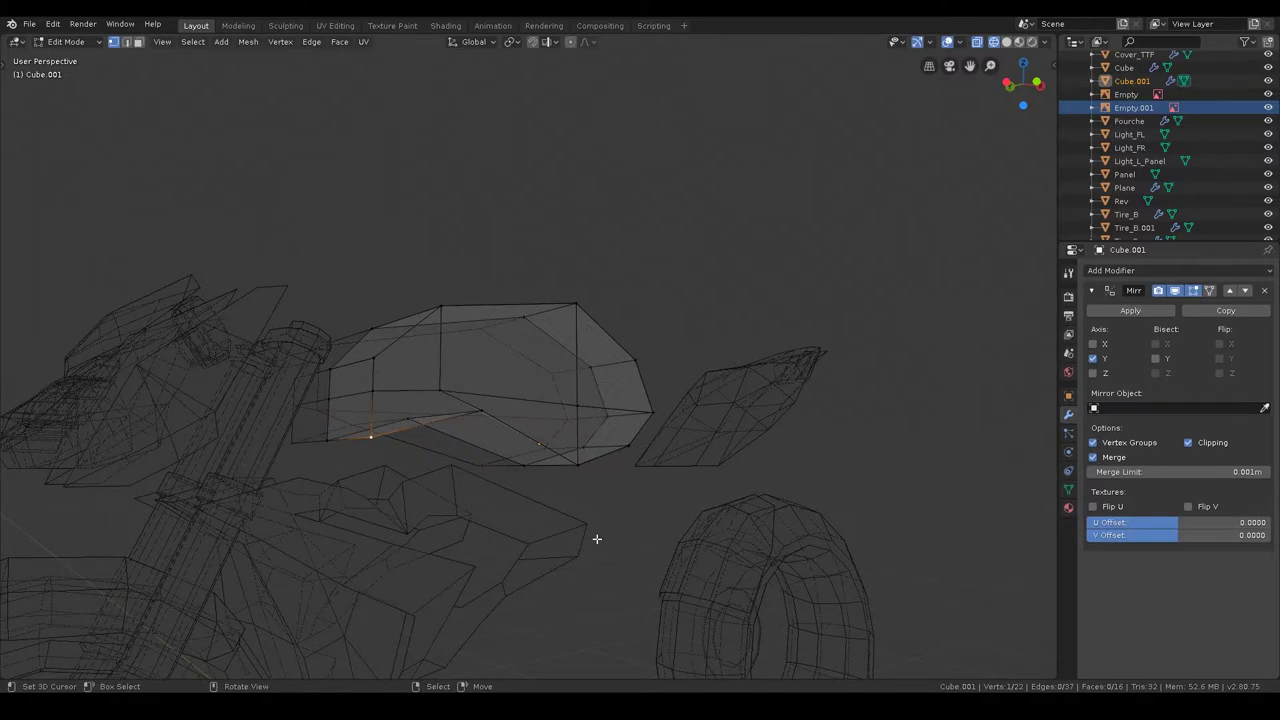
key(g)
key(x)
key(y)
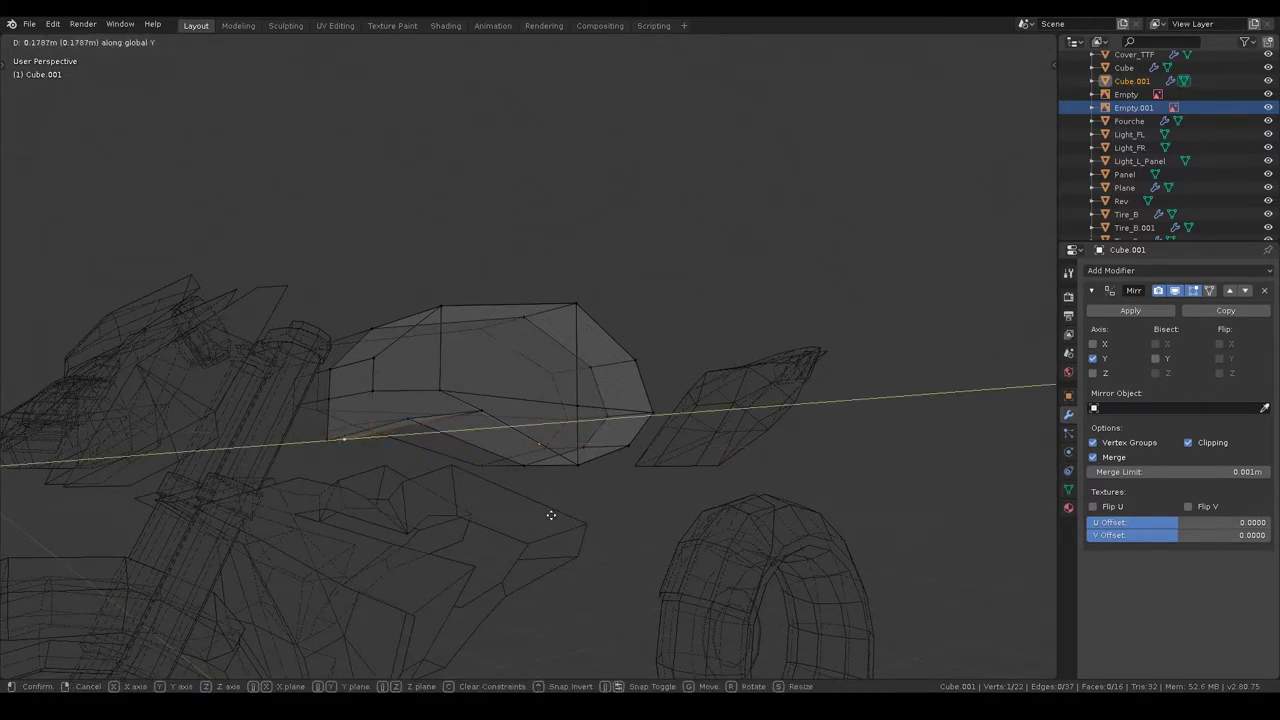
click(556, 513)
- Switch back to solid shading and return the tank to Object Mode
mouse_move(560, 506)
middle_down()
mouse_move(523, 514)
mouse_move(517, 389)
mouse_move(580, 450)
middle_up()
key(shift+z)
key(ctrl+Tab)
key(alt+z)
key(a)
key(ctrl+Tab)
click(600, 278)
- Scale the tank block and raise it along Z on the bike
mouse_move(600, 278)
middle_down()
mouse_move(622, 306)
mouse_move(757, 306)
mouse_move(686, 380)
mouse_move(714, 388)
mouse_move(594, 323)
mouse_move(637, 257)
middle_up()
scroll(714, 388, down, 5)
key(s)
click(615, 317)
middle_drag(606, 317, 680, 332)
key(g)
key(z)
click(684, 346)
- In front orthographic view, scale the tank up and raise it slightly along Z
key(KP_3)
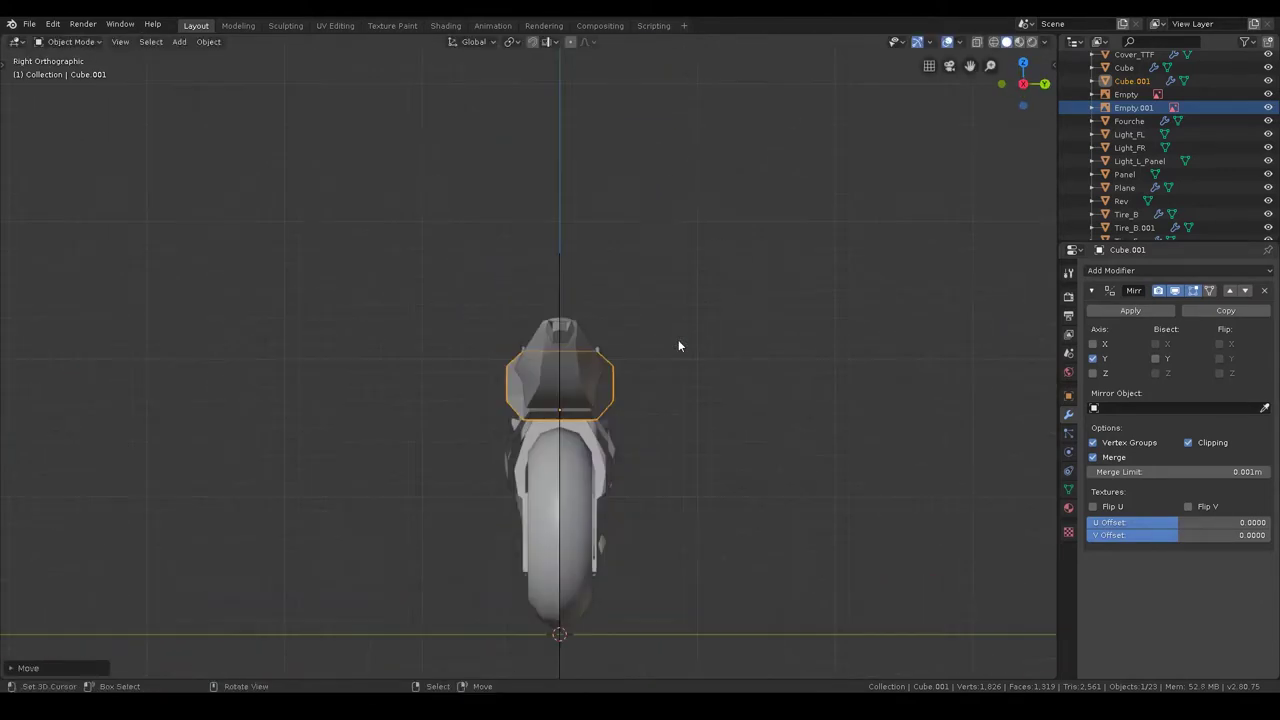
middle_drag(564, 383, 698, 394)
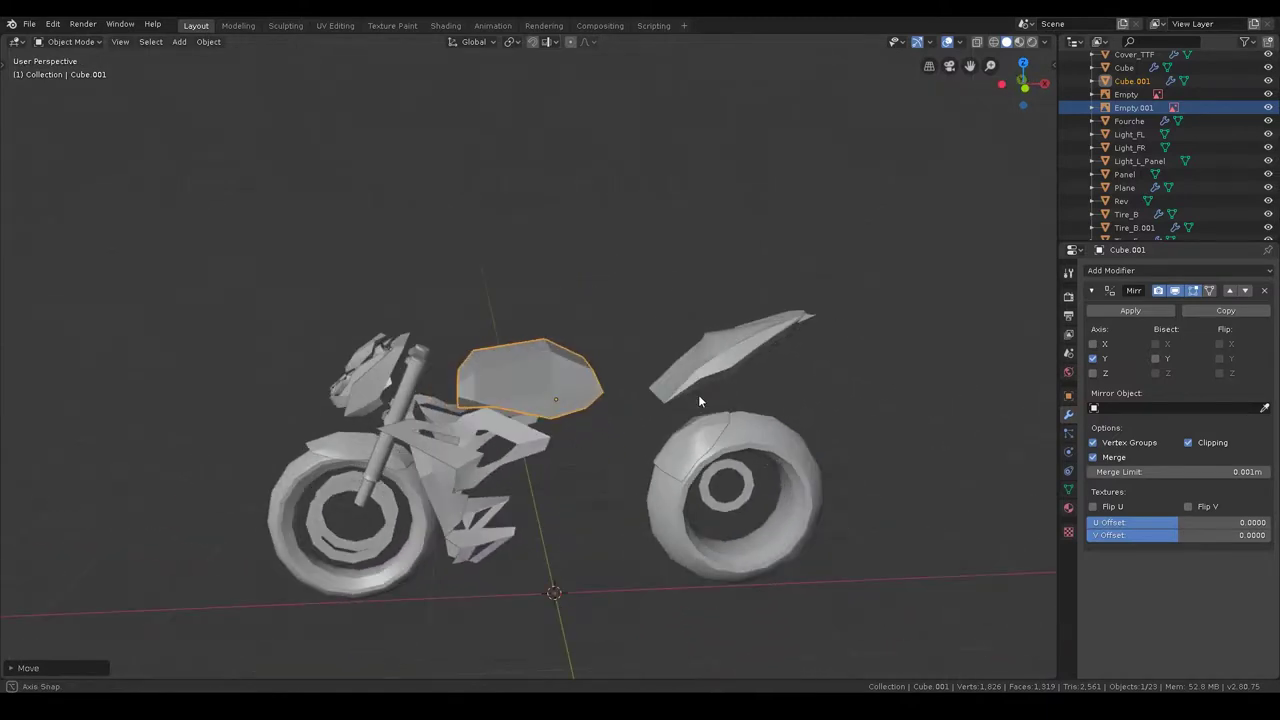
key(KP_1)
scroll(698, 394, up, 4)
key(s)
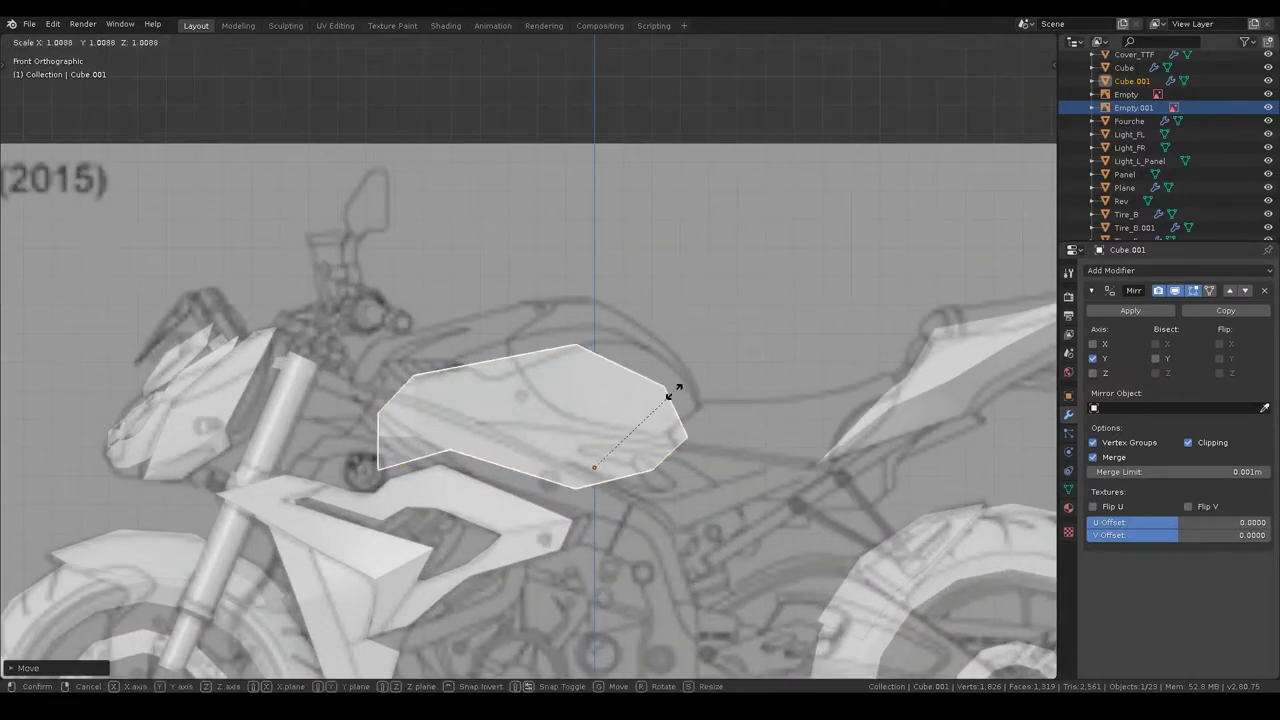
click(690, 390)
key(g)
key(z)
click(691, 377)
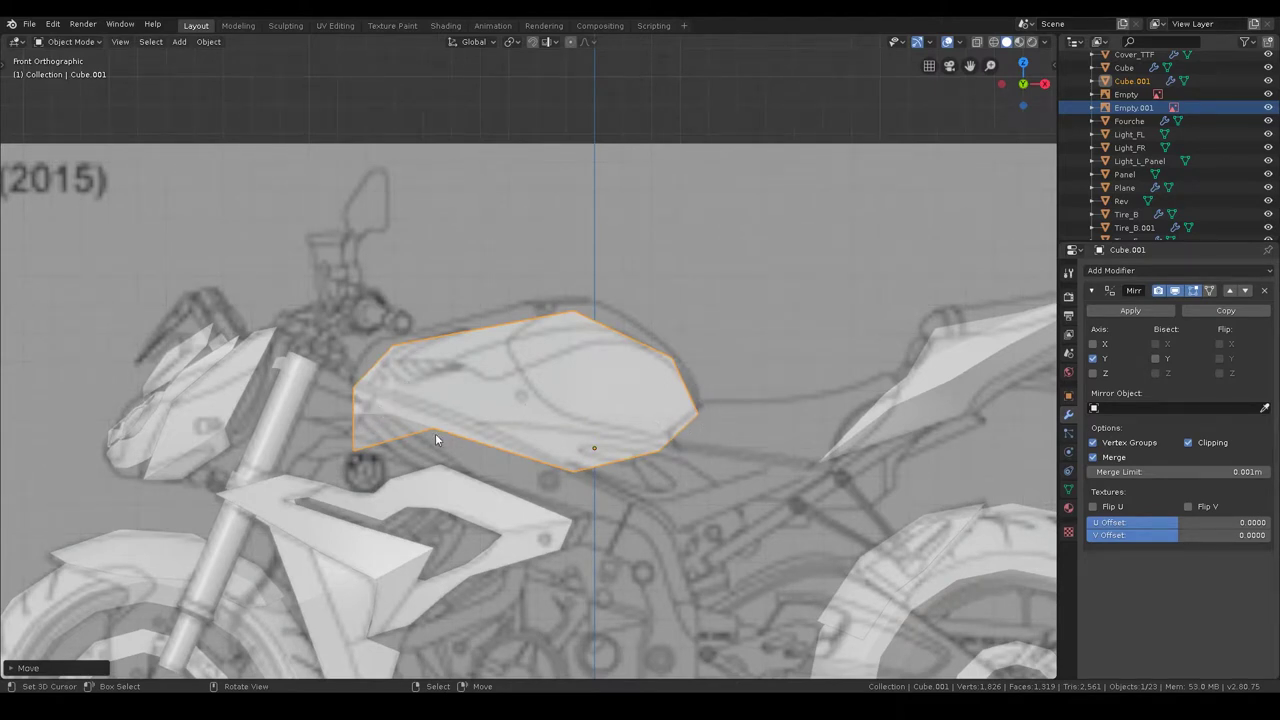
- Enlarge the tank a little more, nudge its position and rescale while checking from an angle
key(s)
click(768, 418)
key(g)
click(752, 422)
middle_drag(752, 428, 586, 508)
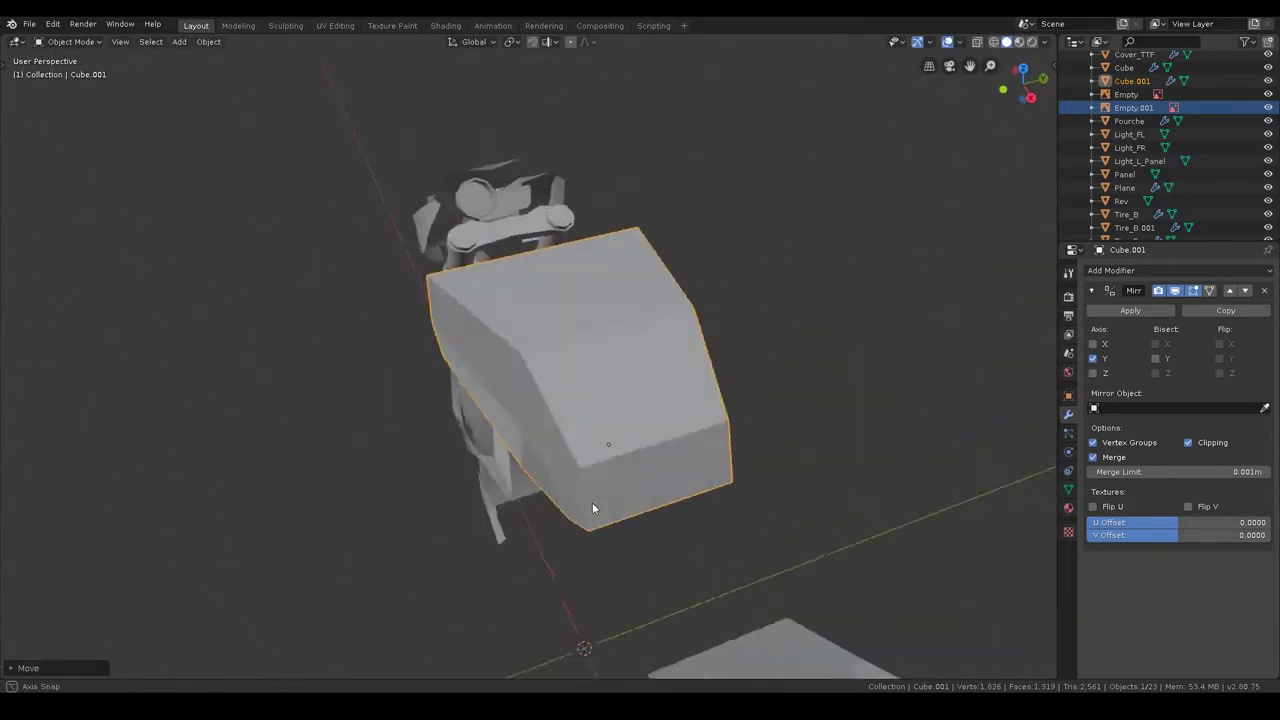
key(s)
click(773, 446)
mouse_move(775, 448)
middle_down()
mouse_move(690, 458)
mouse_move(596, 376)
mouse_move(600, 359)
middle_up()
- In Edit Mode, bevel the tank's upper side edge into a narrow facet
key(ctrl+Tab)
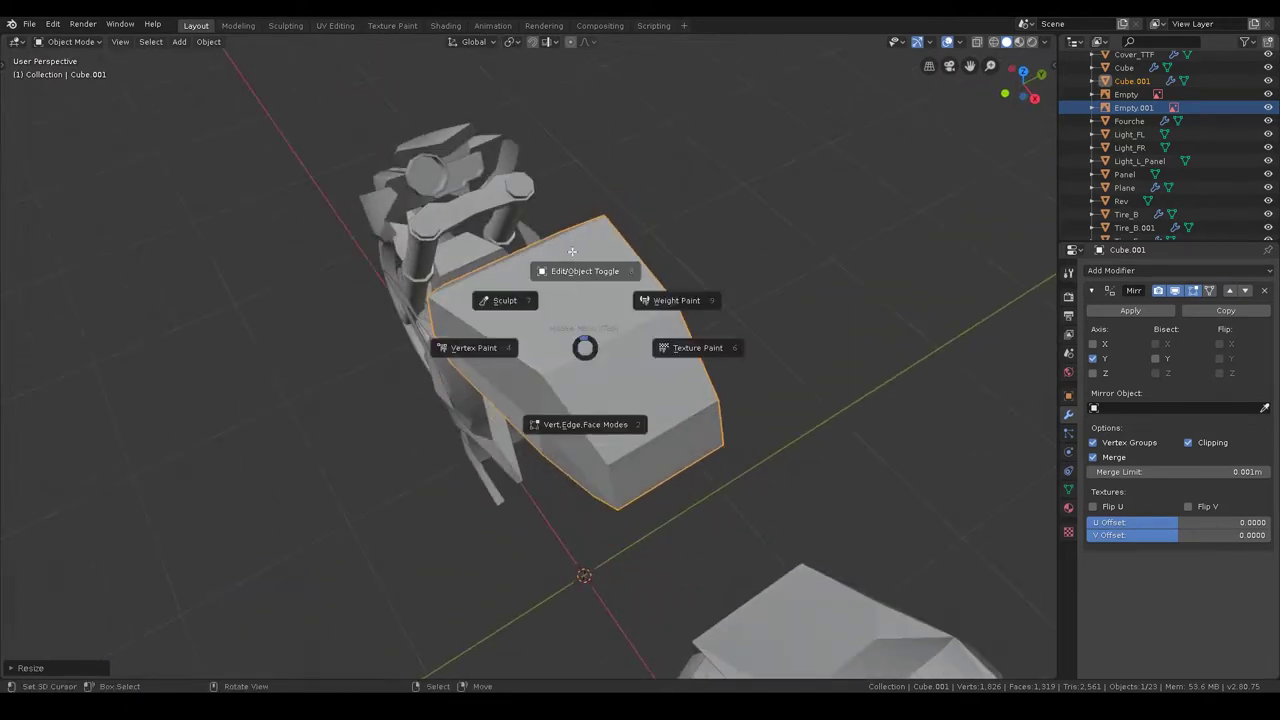
click(697, 346)
click(533, 377)
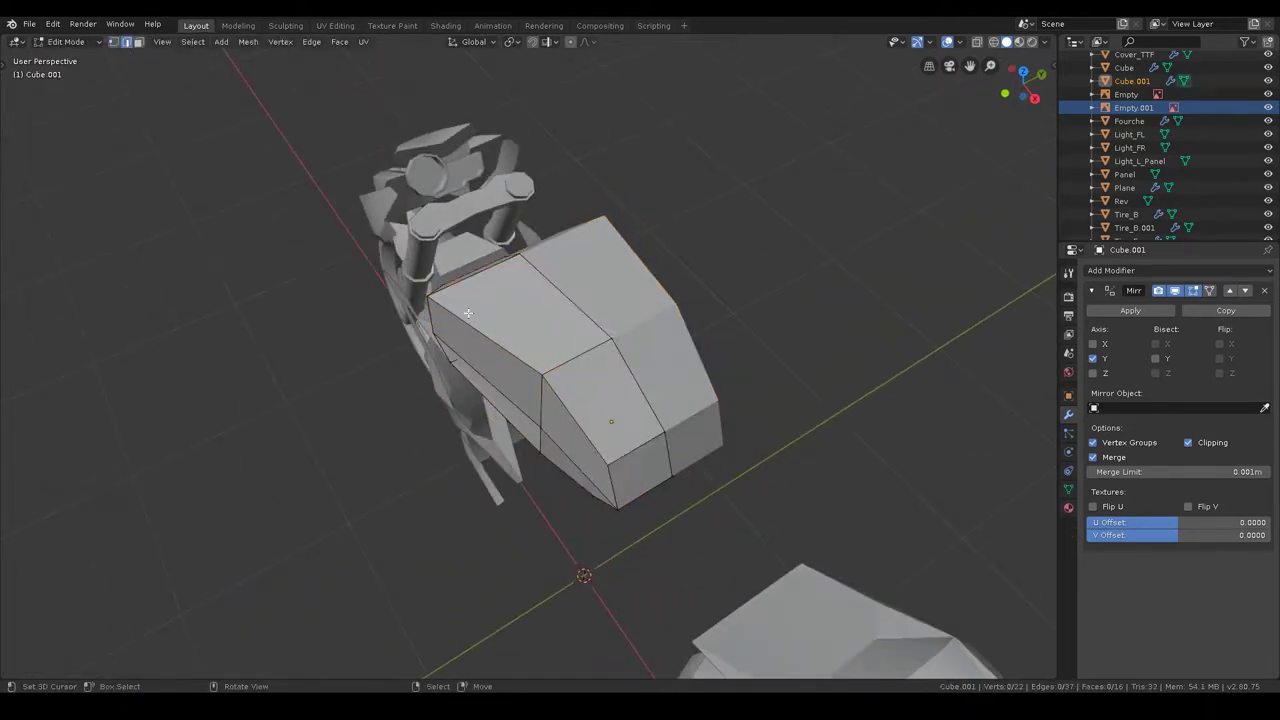
key(ctrl+b)
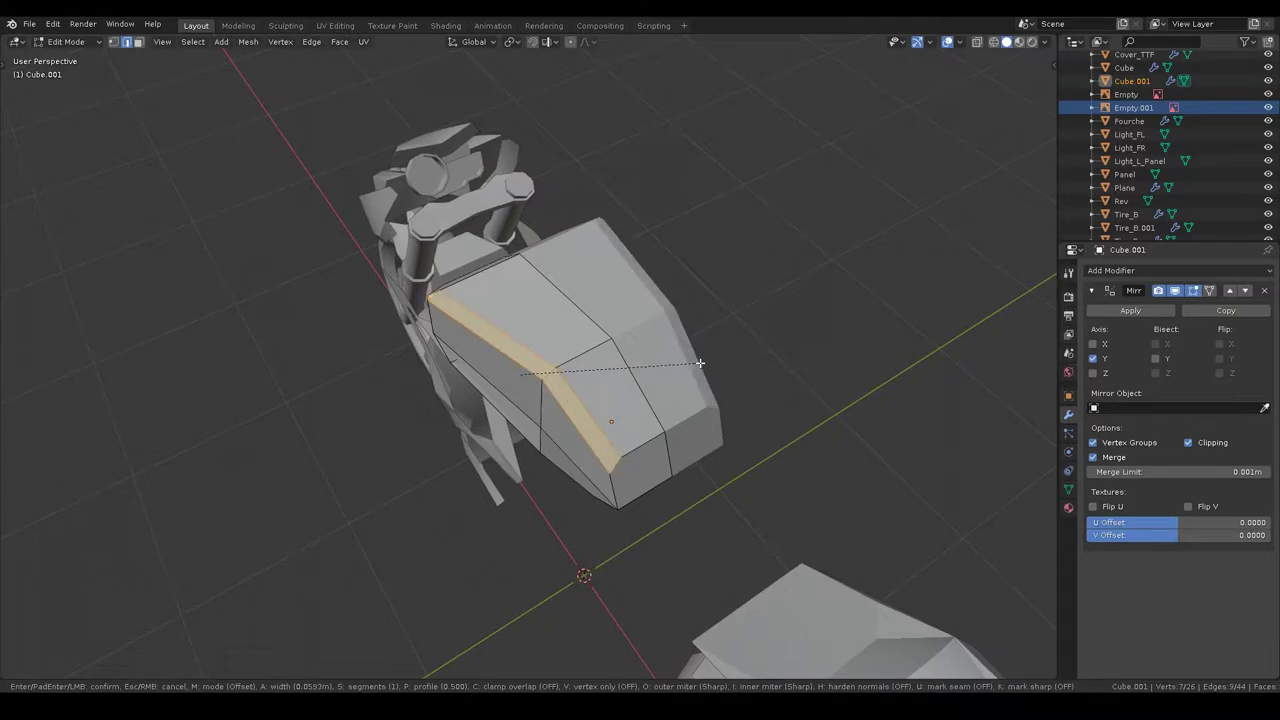
click(718, 361)
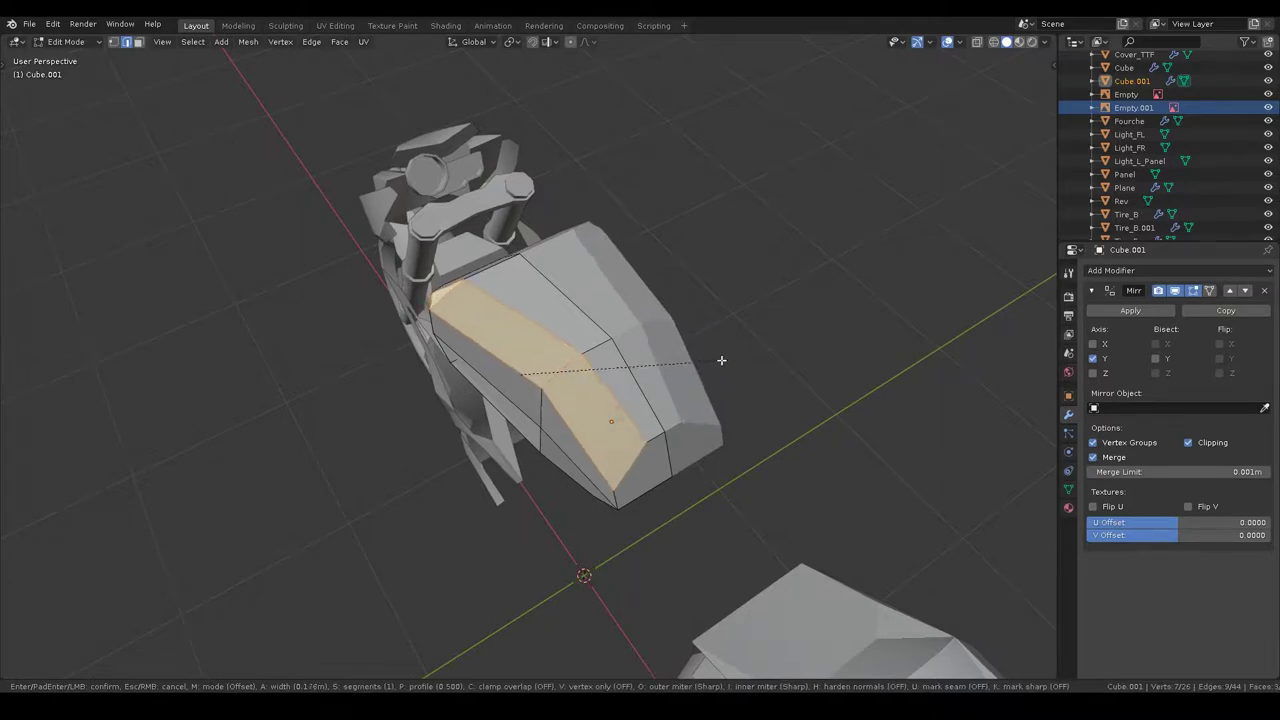
key(alt+a)
- Lower the tank edge along Z in two moves, exit Edit Mode, and show Object Data properties
middle_drag(595, 385, 637, 355)
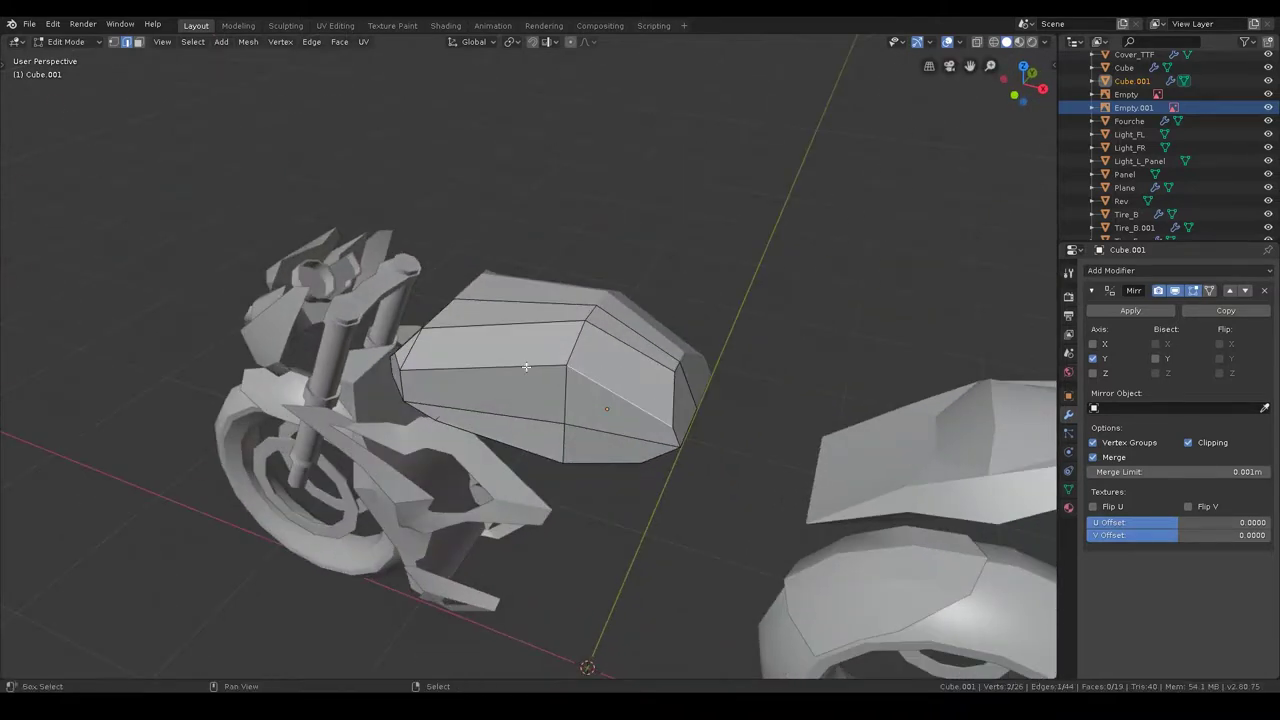
key(g)
key(z)
click(618, 340)
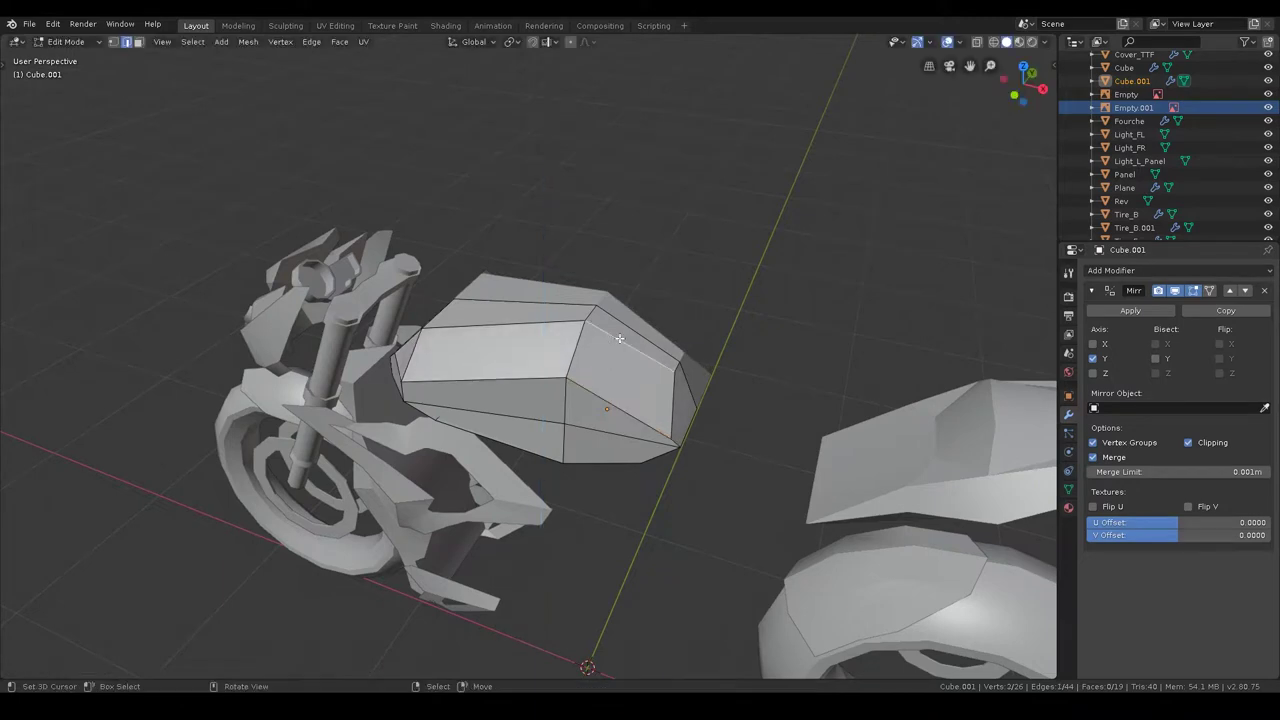
key(g)
key(z)
click(589, 327)
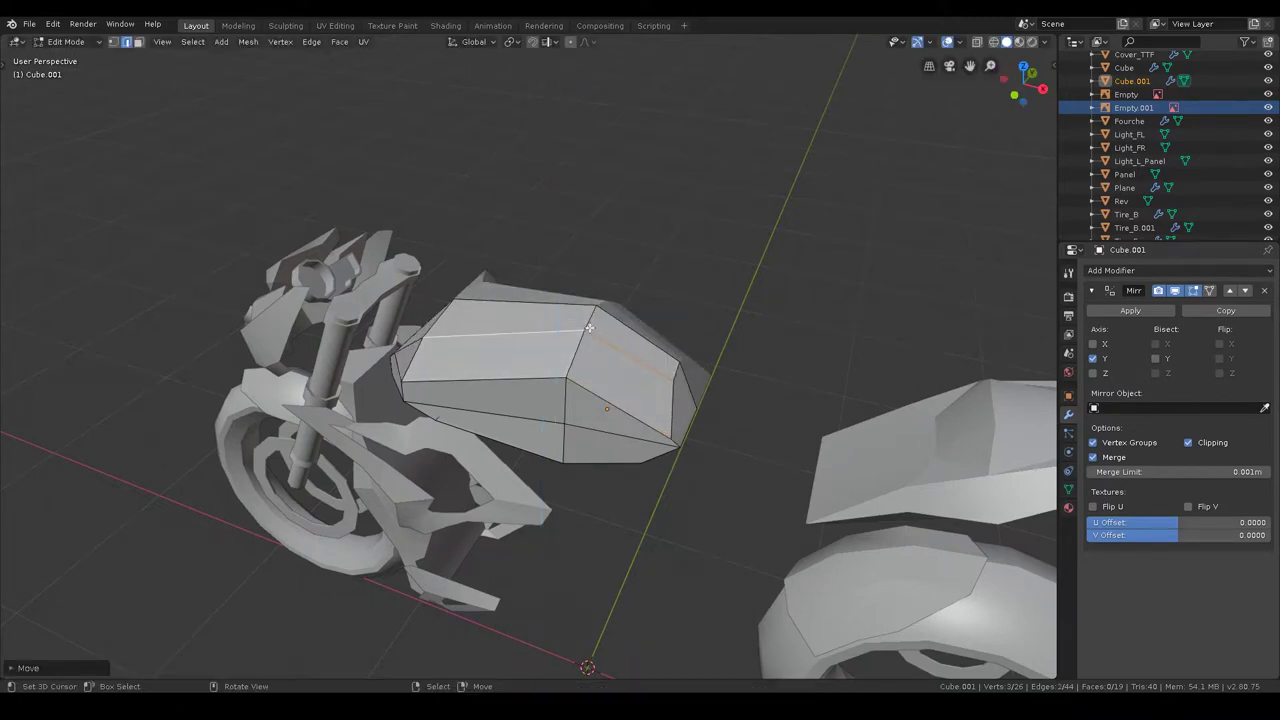
middle_drag(589, 327, 555, 360)
key(Tab)
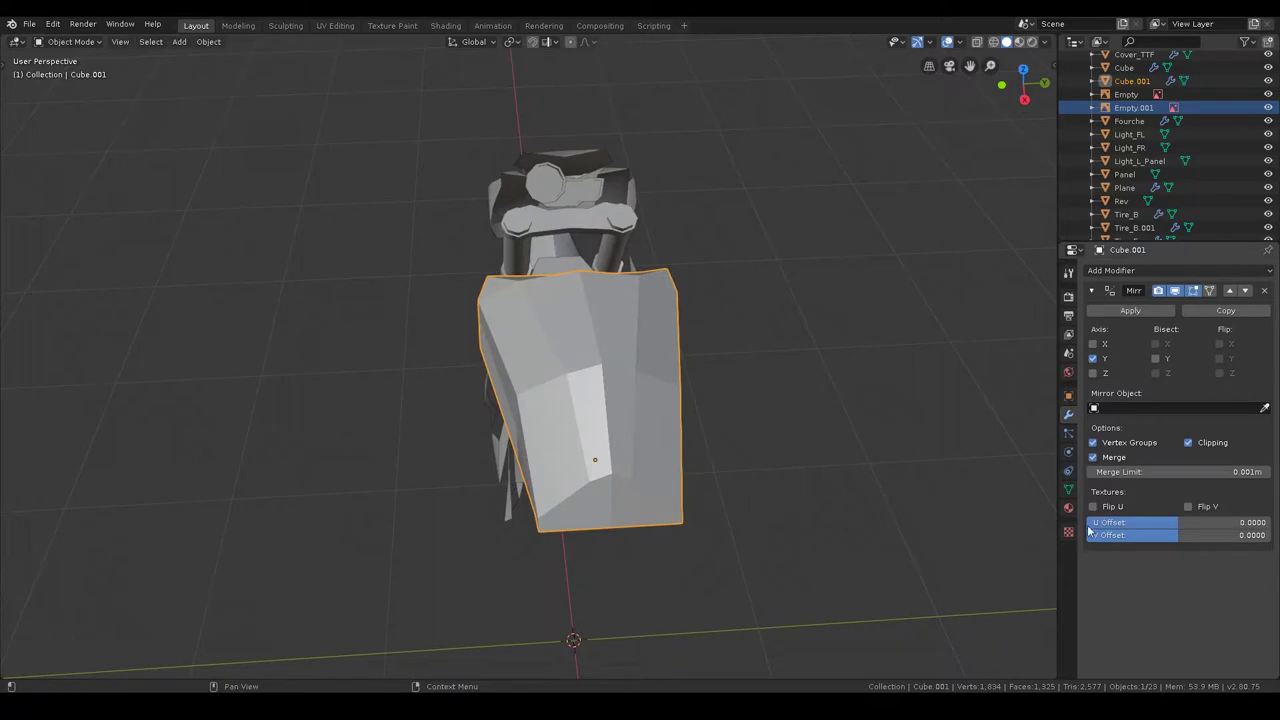
click(1068, 489)
- Enter Edit Mode on the tank and merge the selected vertices At Center
right_click(641, 312)
key(Escape)
middle_drag(538, 350, 719, 317)
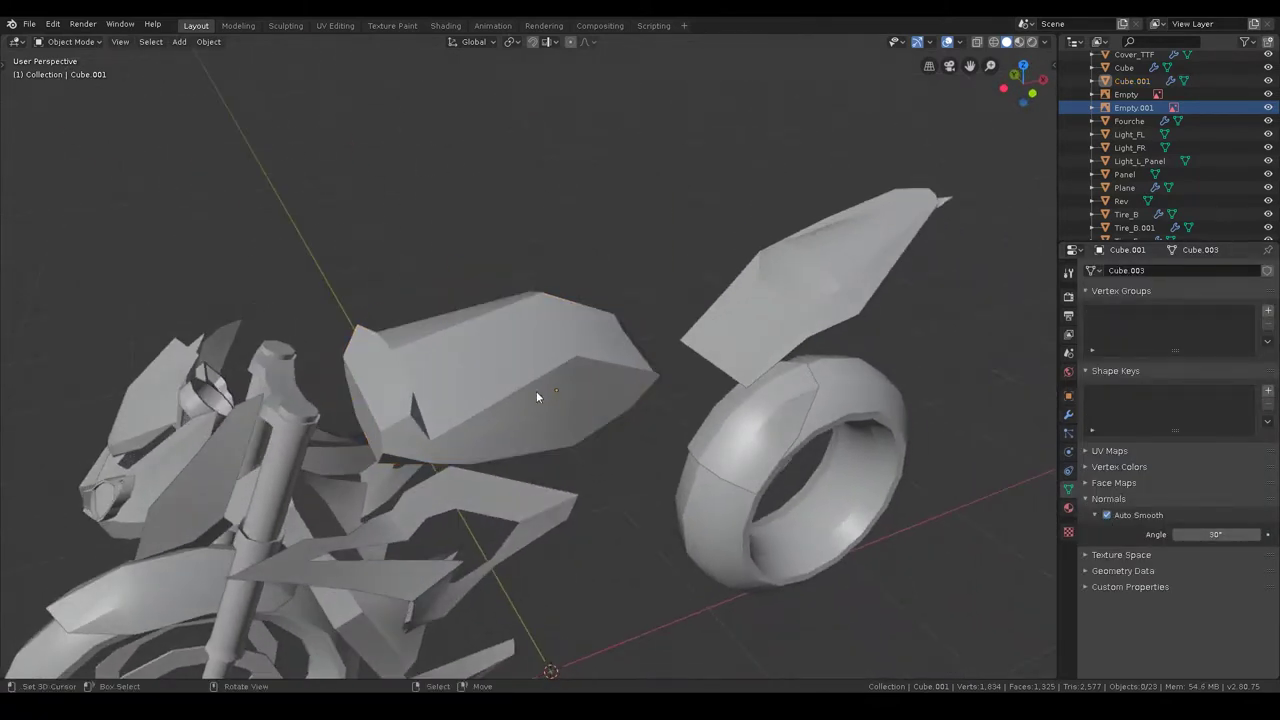
middle_drag(514, 300, 586, 319)
key(ctrl+Tab)
click(660, 341)
mouse_move(597, 257)
middle_down()
mouse_move(486, 357)
mouse_move(603, 354)
middle_up()
scroll(486, 357, up, 3)
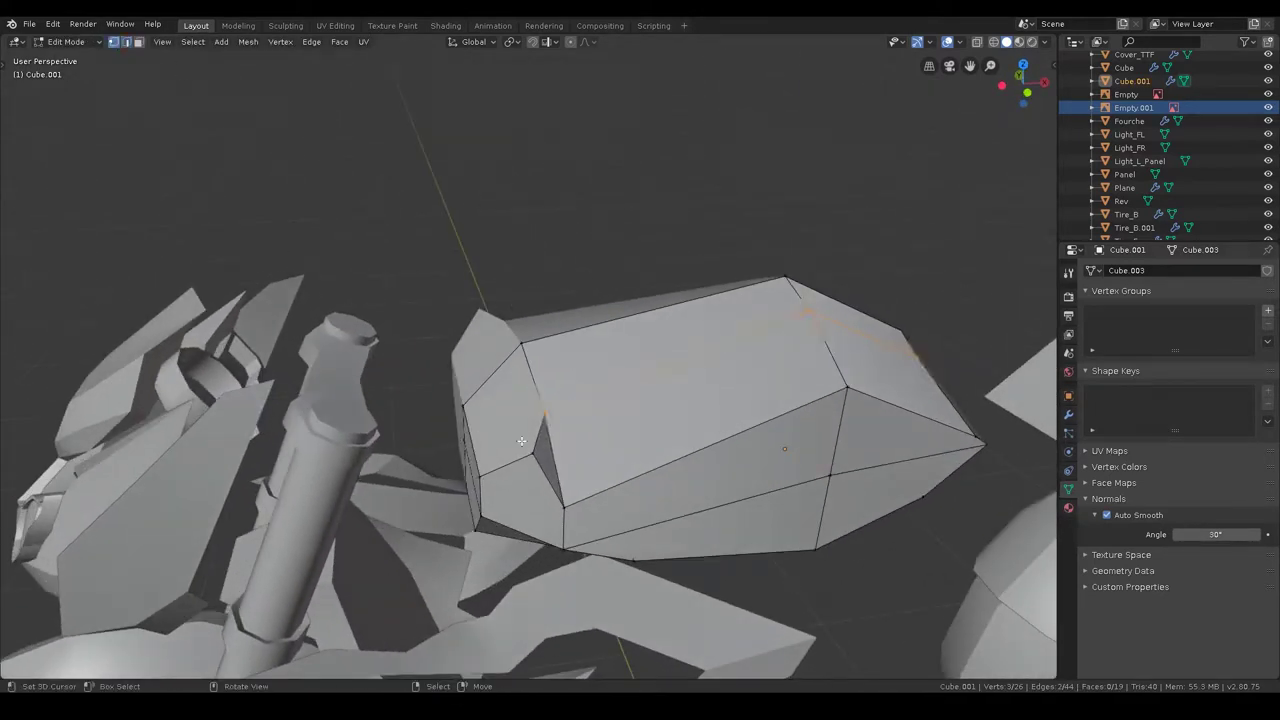
key(m)
key(Down)
key(Down)
key(Return)
- Merge another vertex group At Last and slide the vertex along X
middle_drag(609, 462, 561, 342)
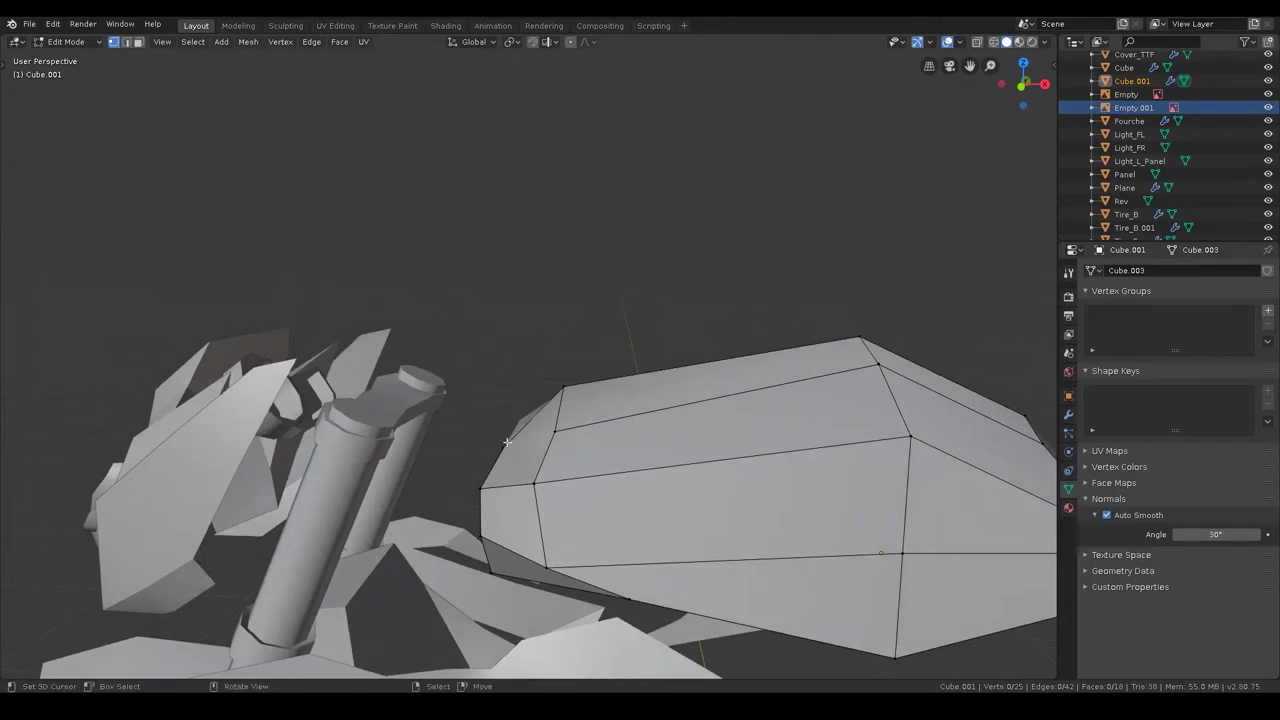
middle_drag(507, 442, 507, 491)
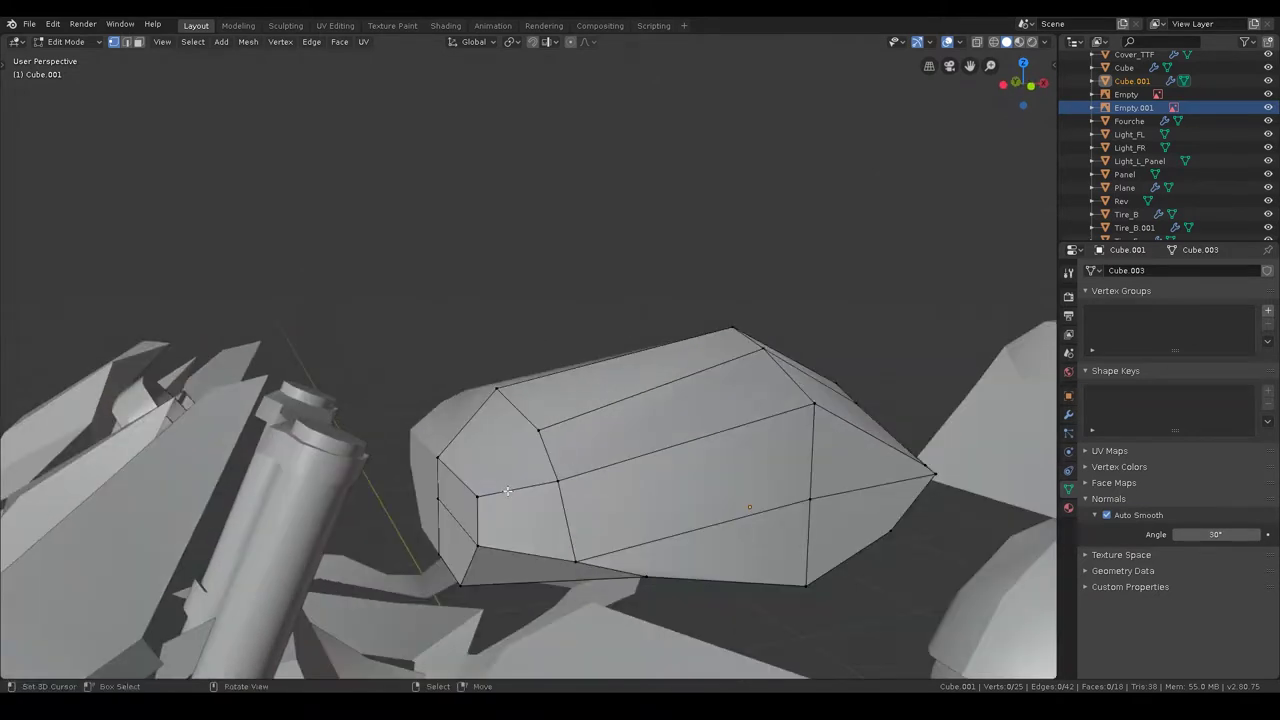
key(m)
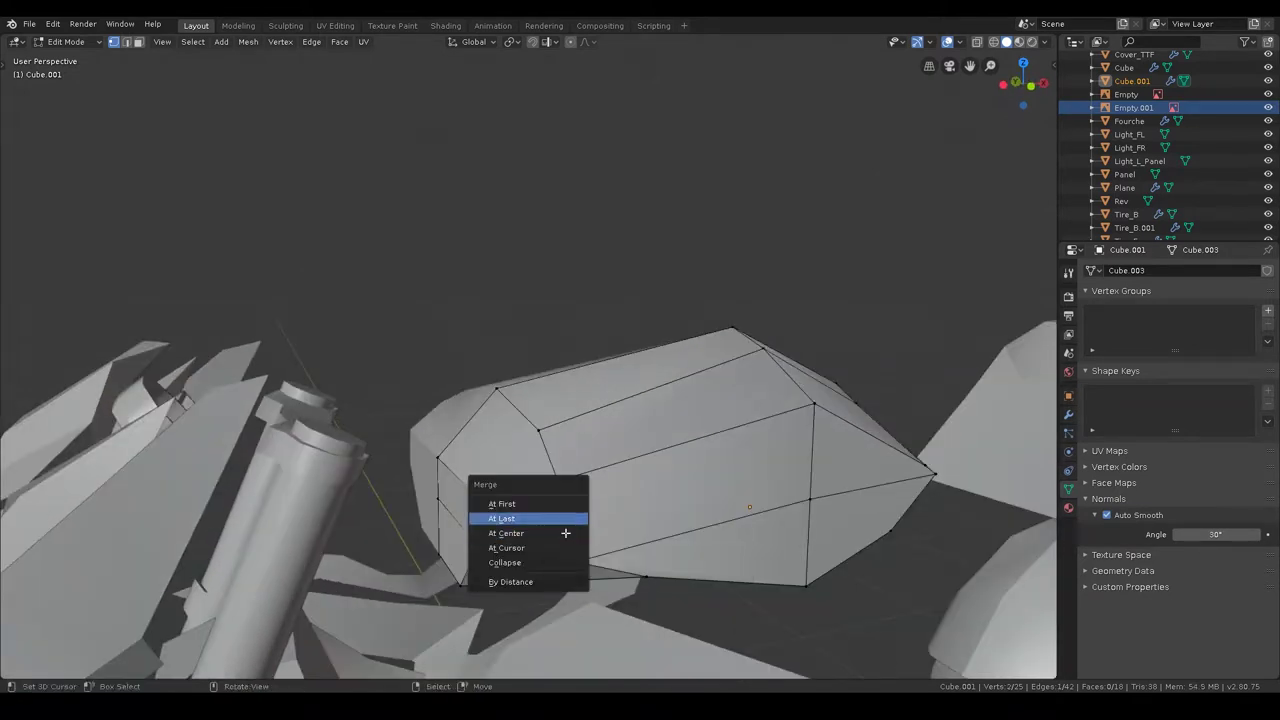
click(566, 531)
mouse_move(566, 531)
middle_down()
mouse_move(651, 532)
mouse_move(457, 481)
middle_up()
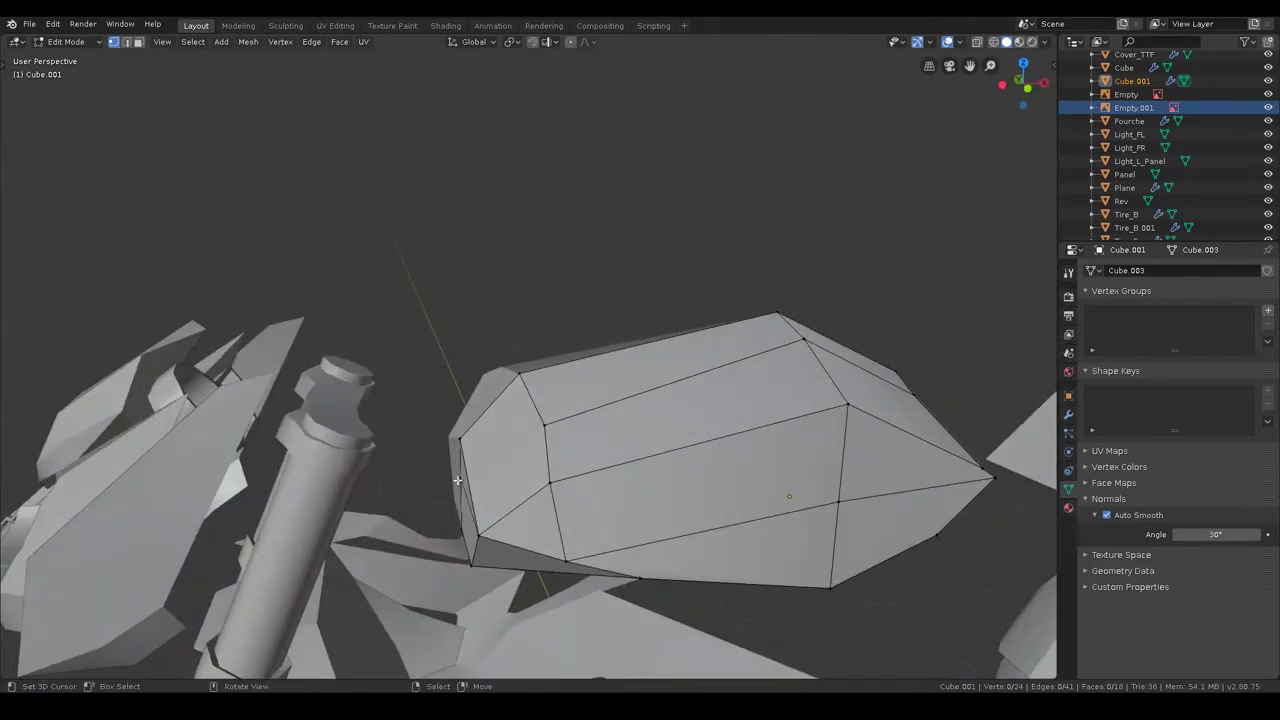
key(g)
key(x)
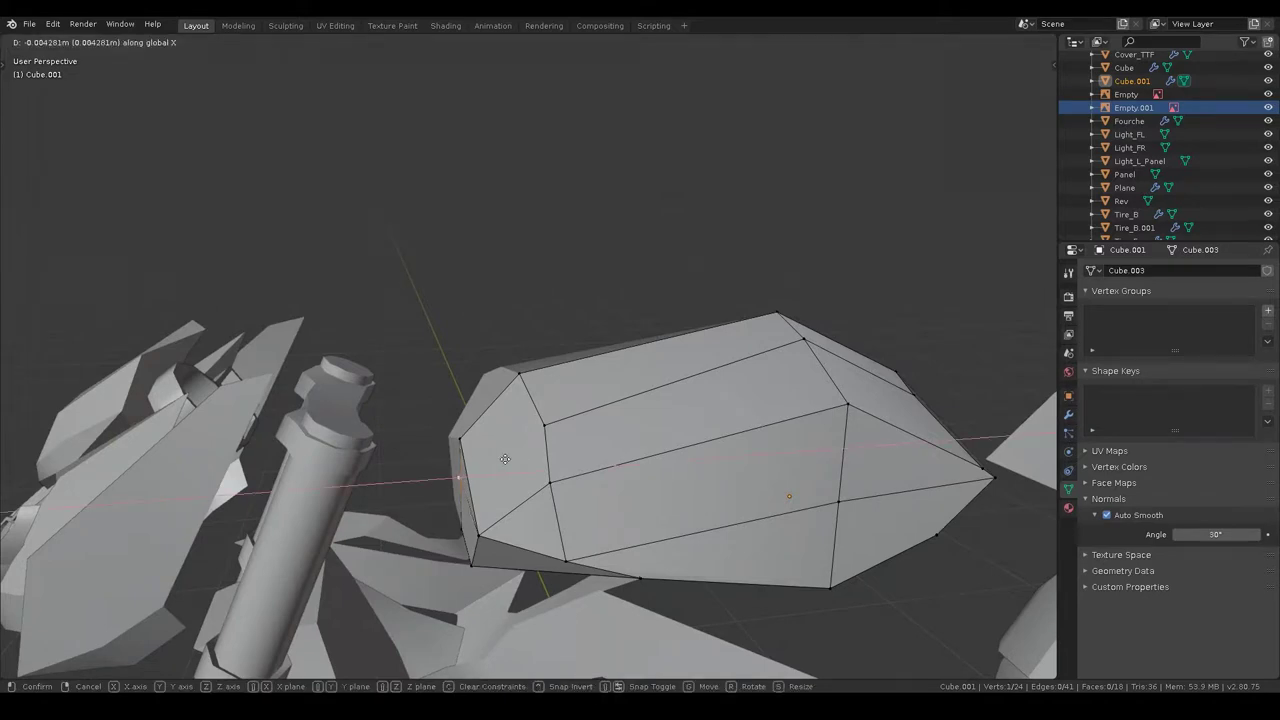
click(505, 458)
- Bevel the tank's lower side edge from below and check it in Object Mode
key(Tab)
mouse_move(507, 282)
middle_down()
mouse_move(536, 426)
mouse_move(589, 397)
mouse_move(494, 440)
mouse_move(477, 406)
mouse_move(557, 449)
mouse_move(547, 399)
mouse_move(594, 409)
mouse_move(645, 453)
mouse_move(586, 449)
middle_up()
key(Tab)
mouse_move(623, 306)
middle_down()
mouse_move(636, 452)
mouse_move(594, 409)
mouse_move(555, 401)
middle_up()
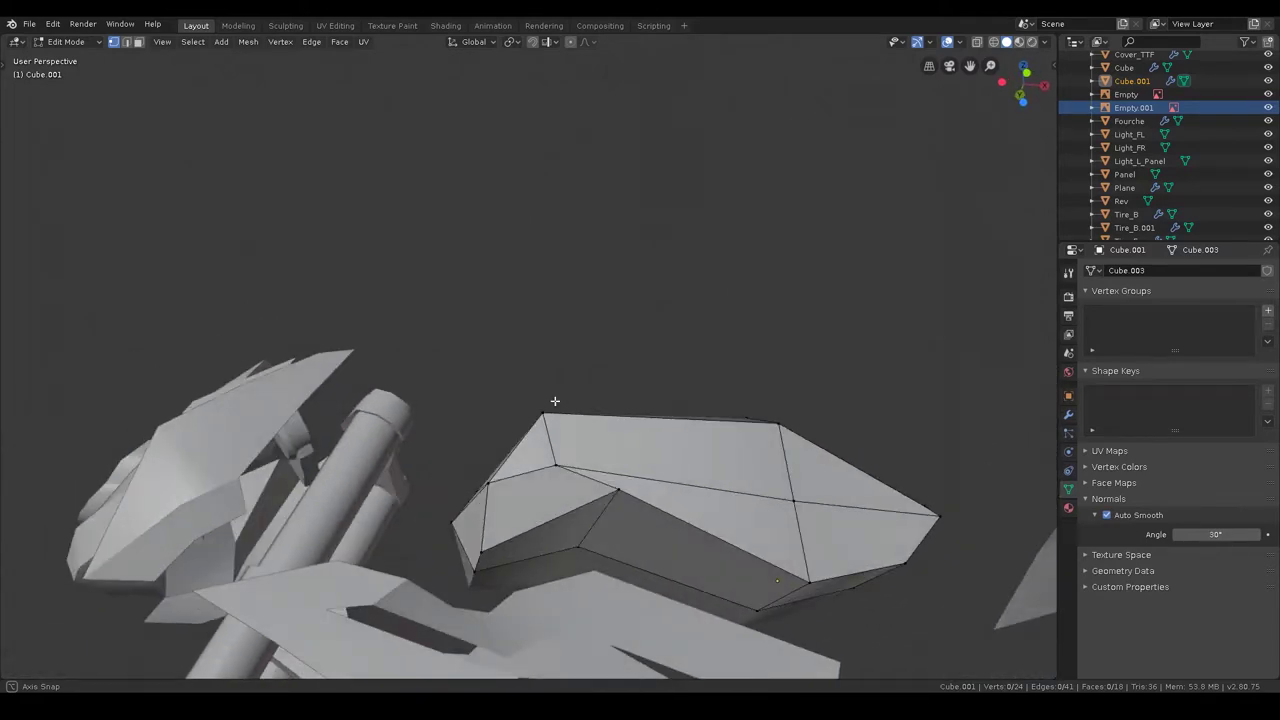
middle_drag(597, 484, 470, 479)
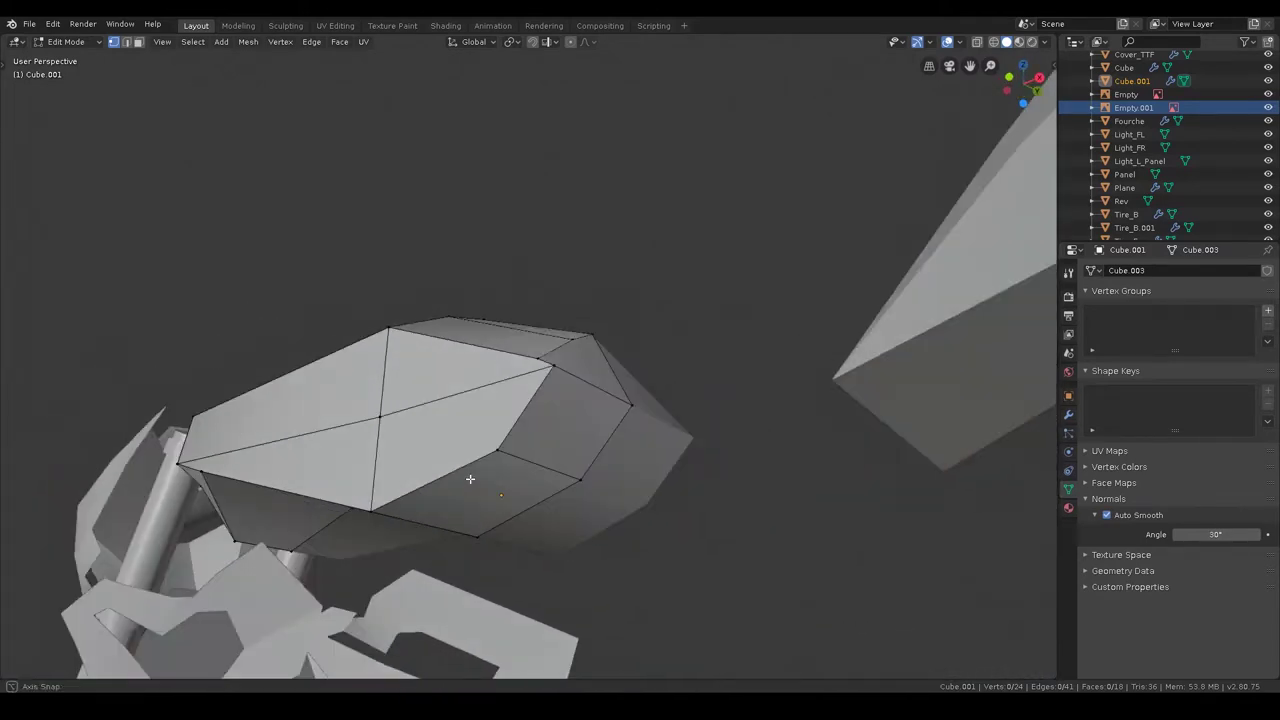
key(ctrl+b)
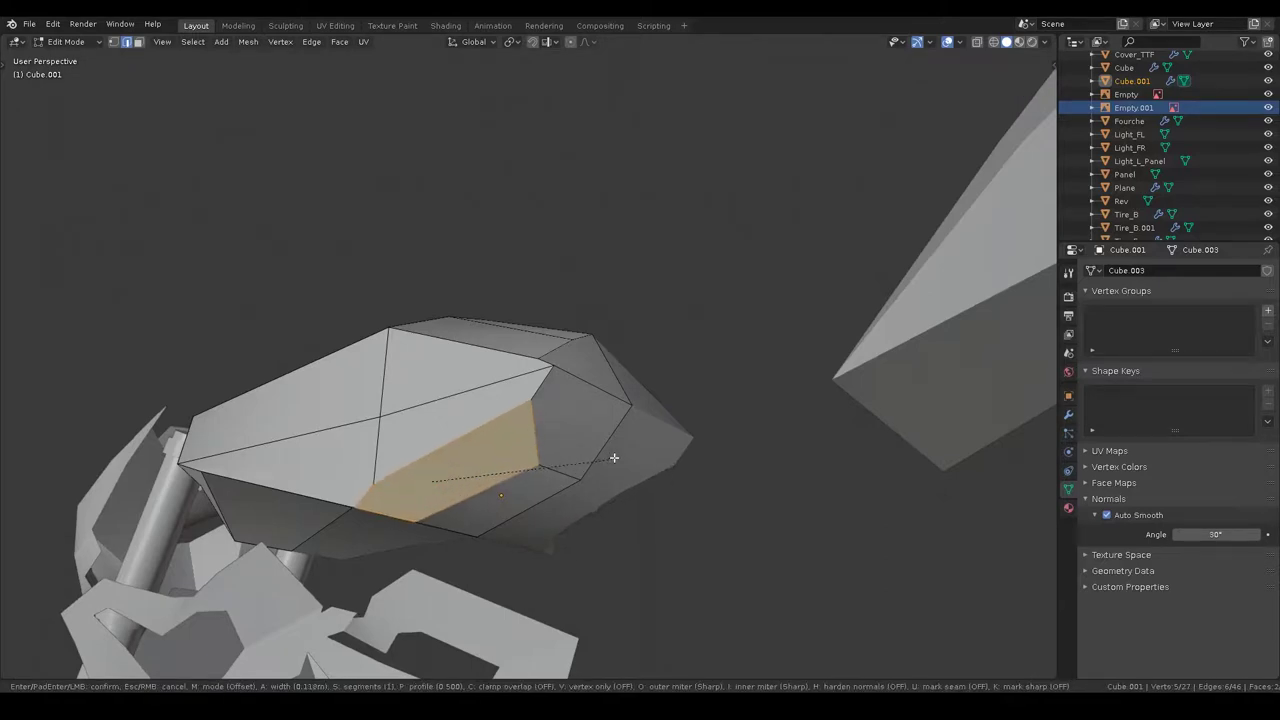
right_click(615, 457)
key(Tab)
mouse_move(449, 334)
middle_down()
mouse_move(551, 340)
mouse_move(561, 362)
mouse_move(554, 337)
middle_up()
key(Tab)
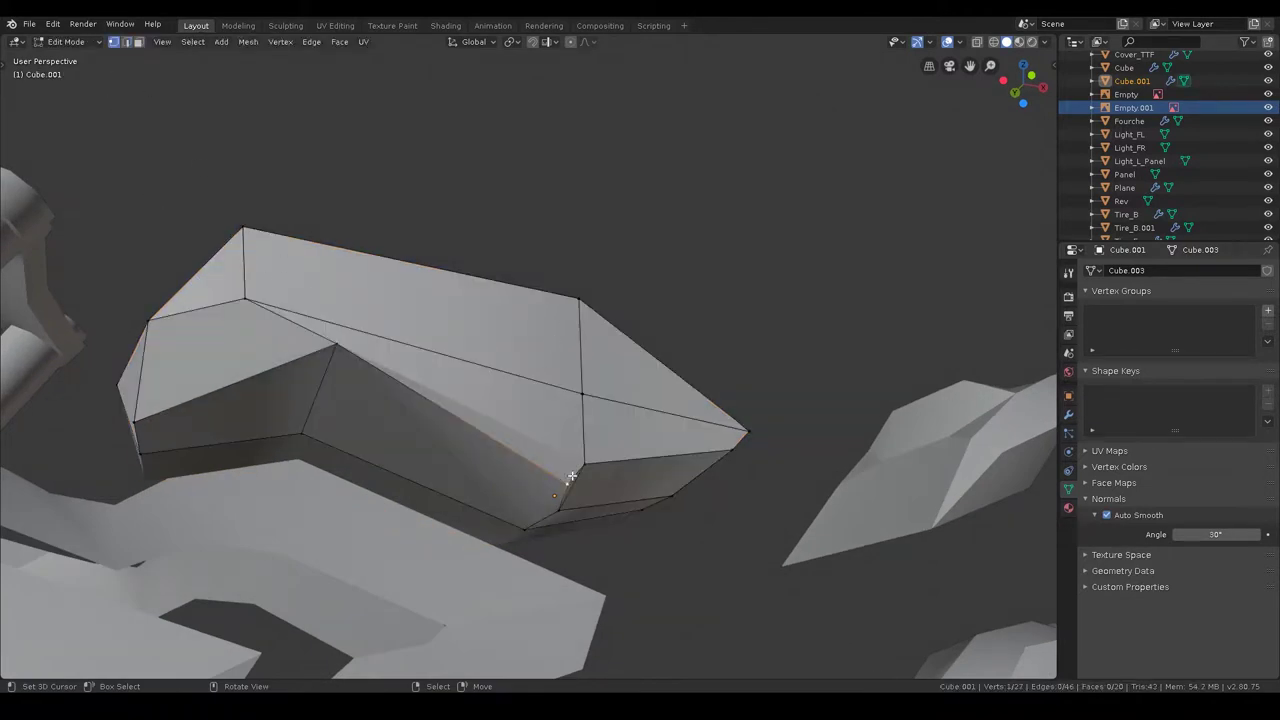
- Check the tank in top and front views and move a lower vertex up-left to match the reference
key(KP_7)
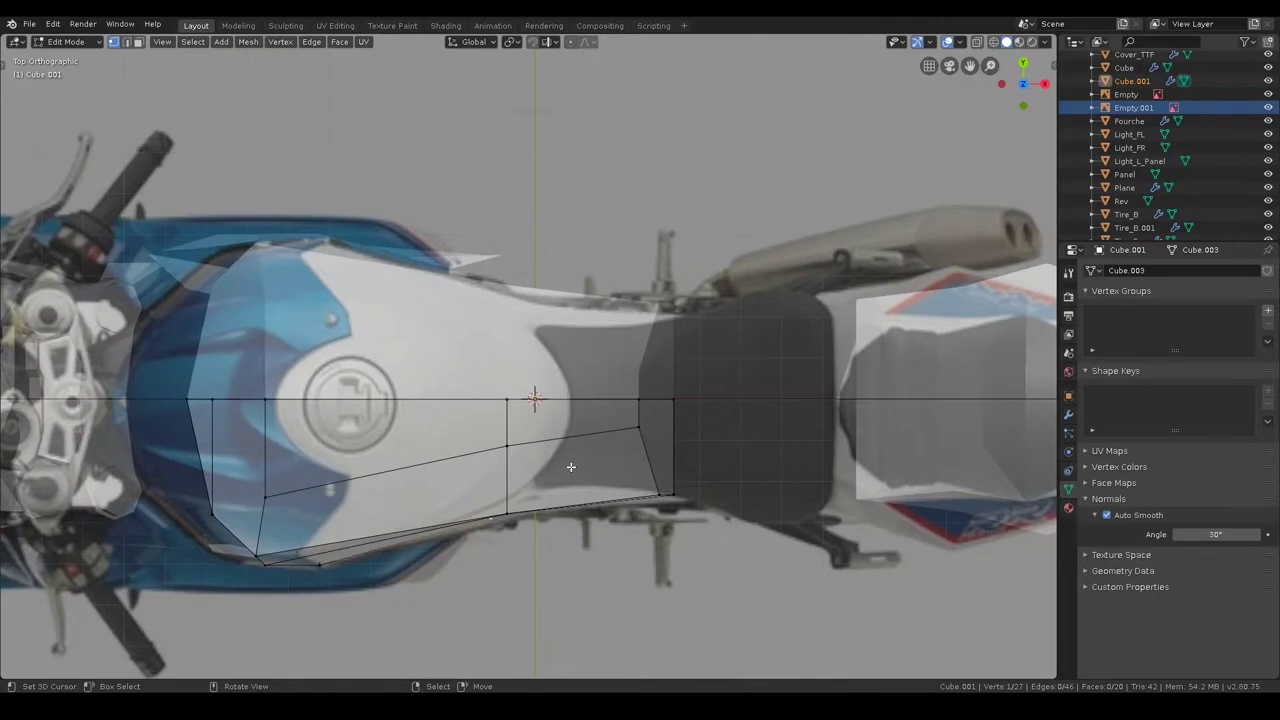
key(KP_1)
key(g)
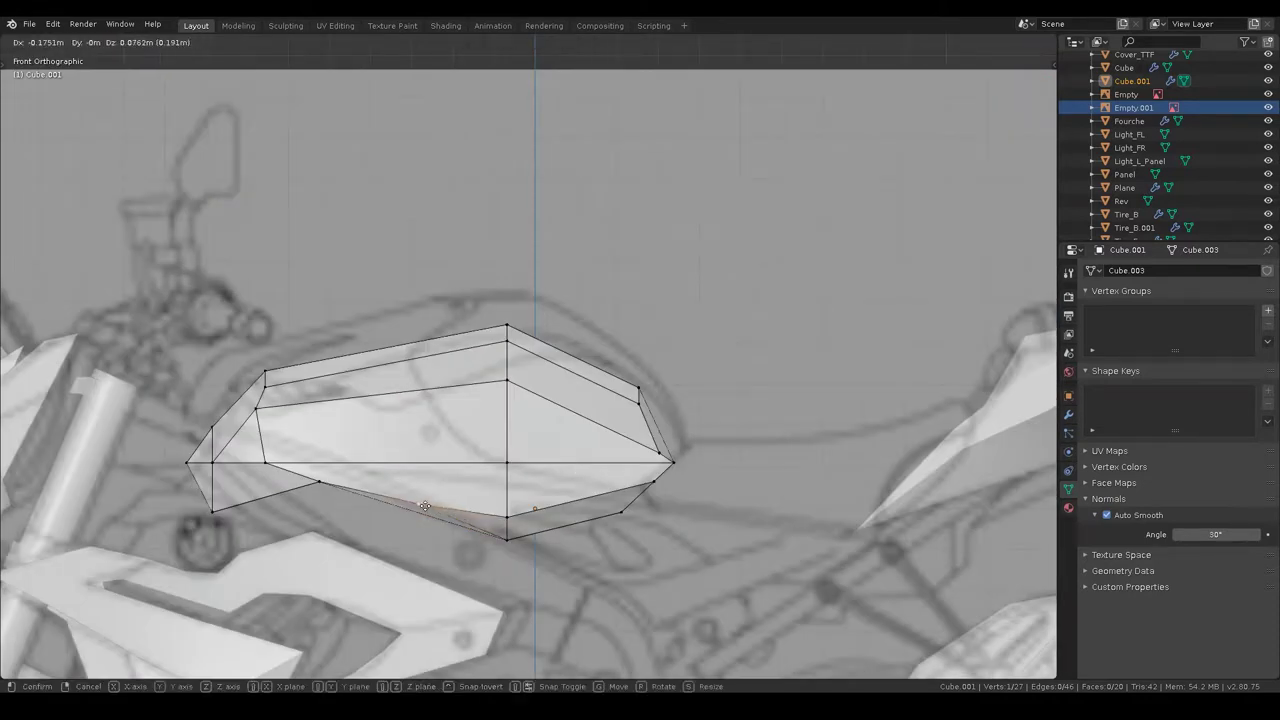
click(420, 505)
mouse_move(420, 505)
middle_down()
mouse_move(559, 496)
mouse_move(540, 515)
middle_up()
scroll(526, 572, down, 5)
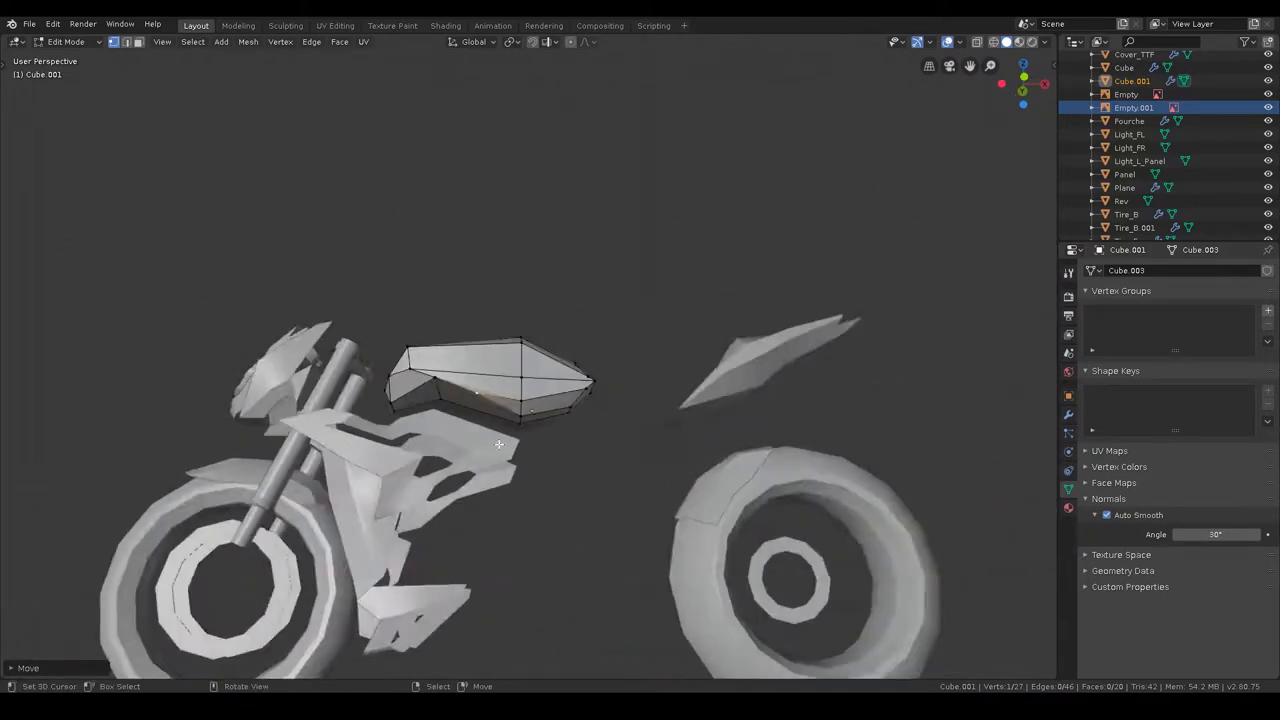
scroll(437, 449, up, 5)
scroll(556, 513, up, 3)
- Merge two lower tank vertices into one, then inspect the result in object mode
shift+click(466, 635)
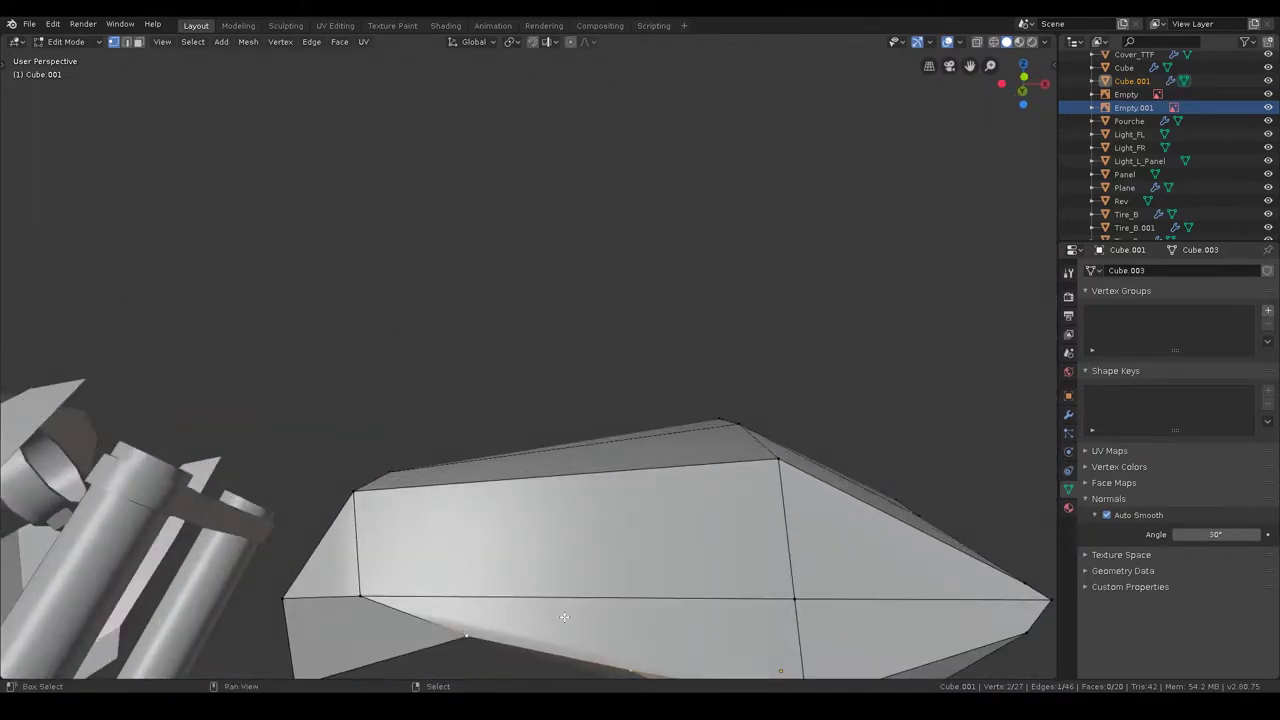
key(m)
click(552, 581)
scroll(553, 570, down, 3)
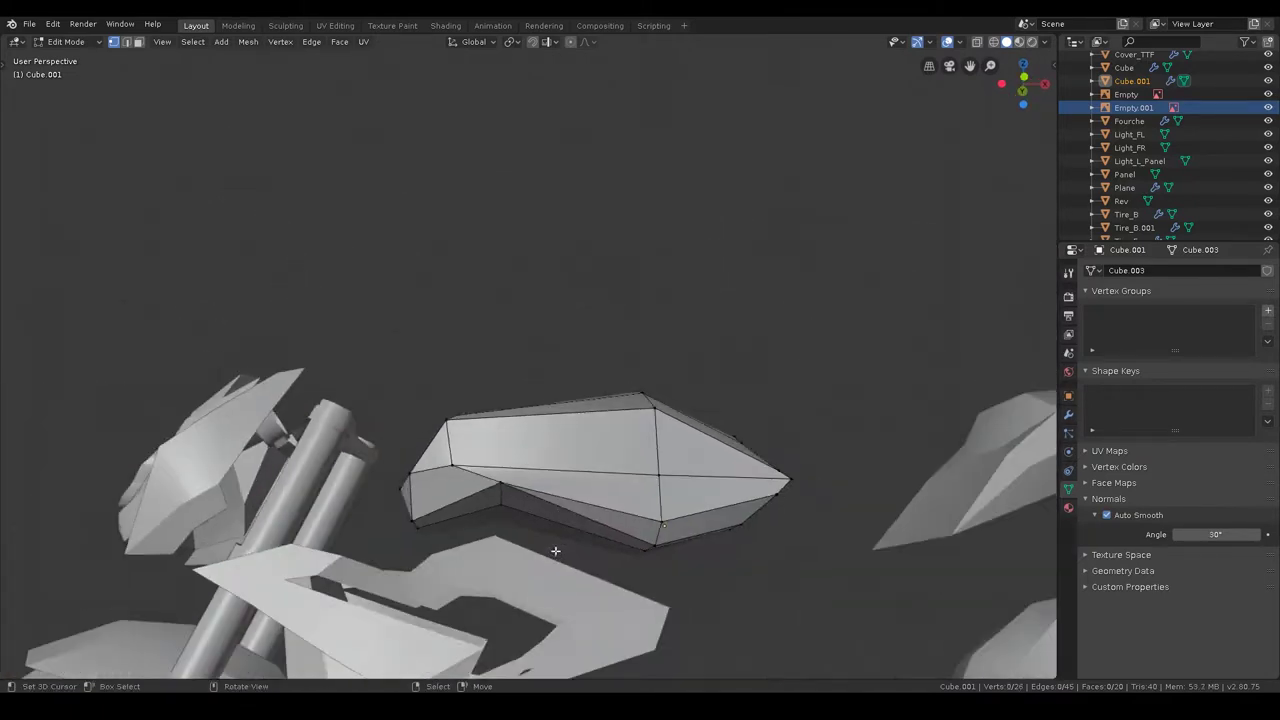
middle_drag(551, 543, 563, 508)
key(Tab)
mouse_move(588, 400)
middle_down()
mouse_move(491, 476)
mouse_move(562, 498)
mouse_move(650, 478)
mouse_move(709, 524)
mouse_move(705, 541)
mouse_move(635, 521)
middle_up()
key(Tab)
- Knife-cut a new edge along the tank's rear underside
click(650, 474)
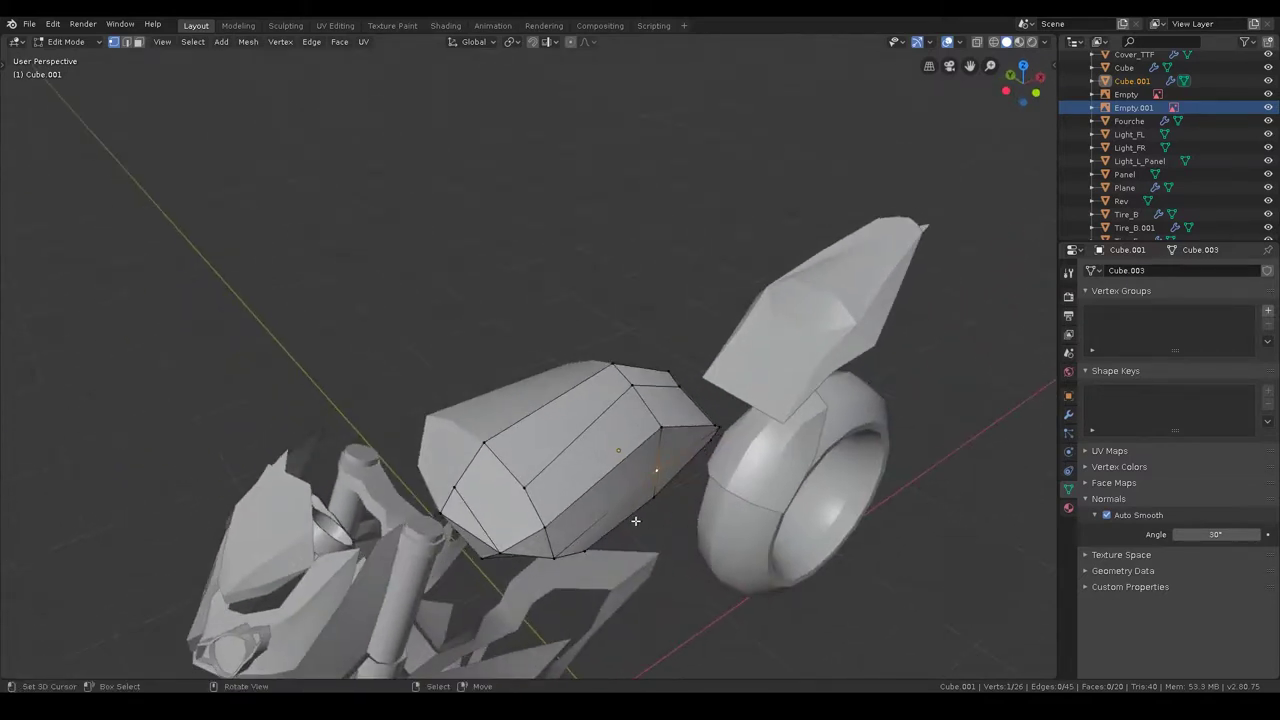
key(k)
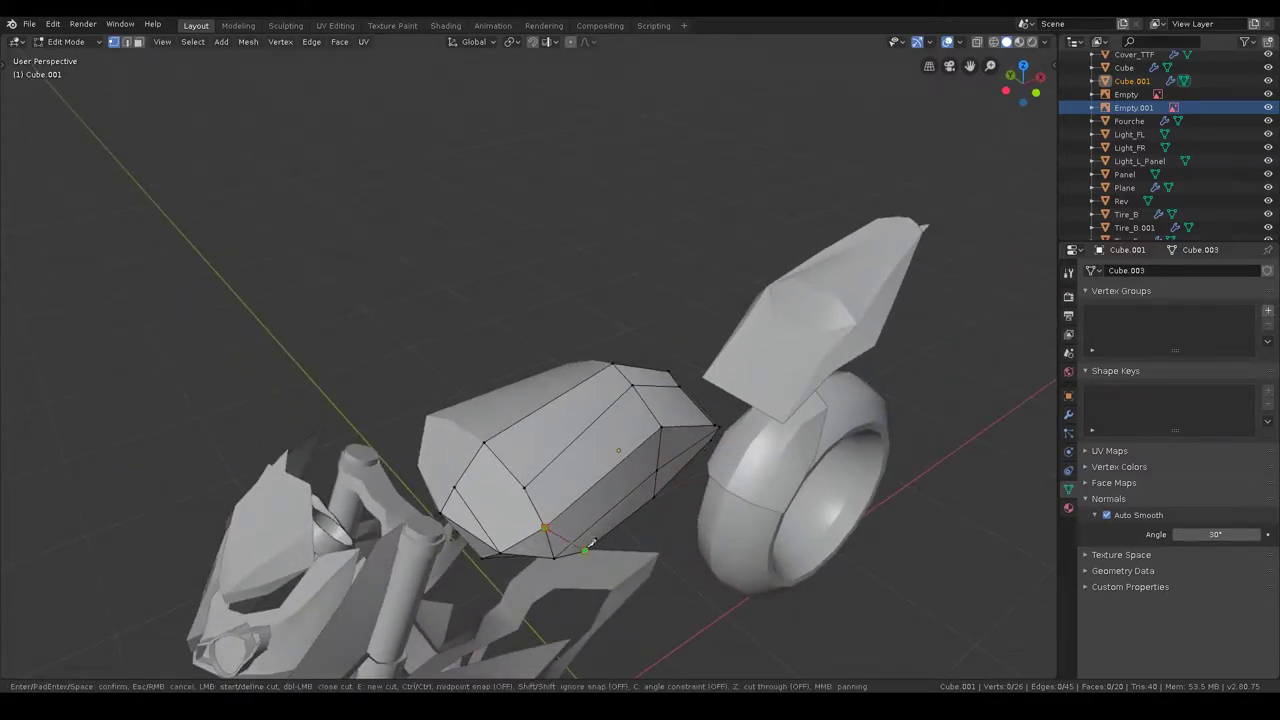
click(587, 548)
key(Return)
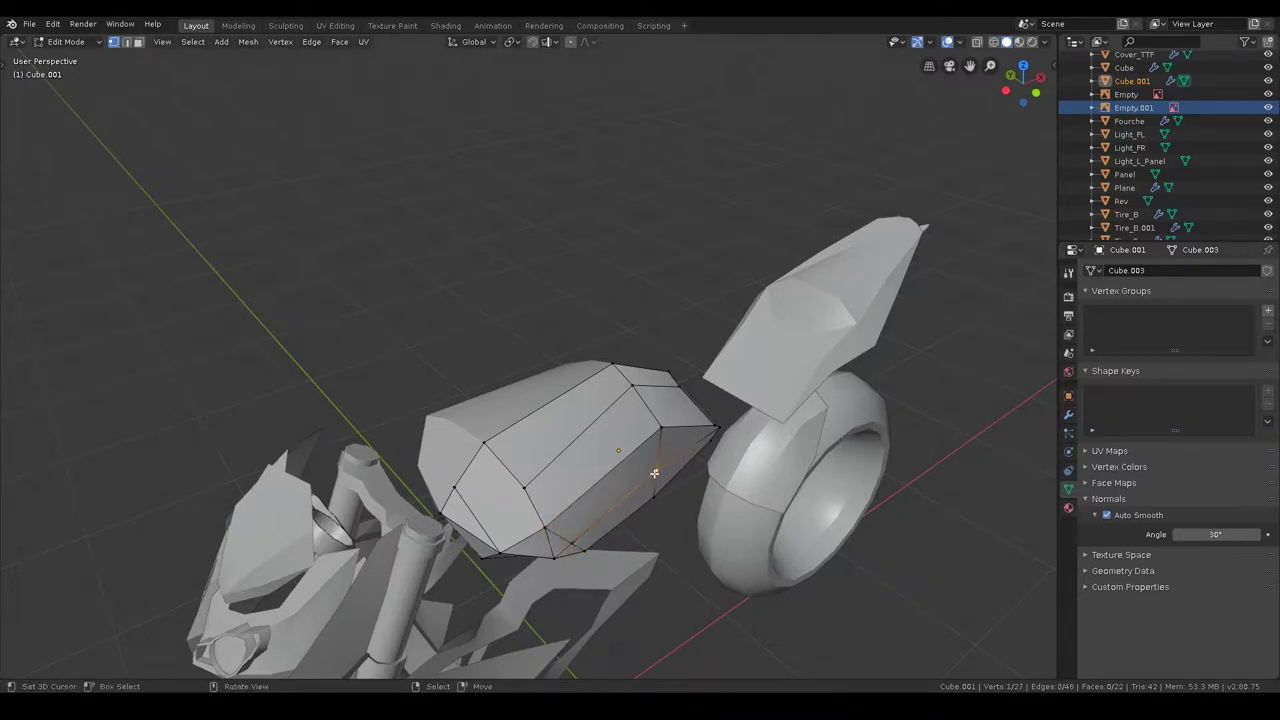
- In top view, pull the new side vertex outward to follow the reference outline
key(KP_7)
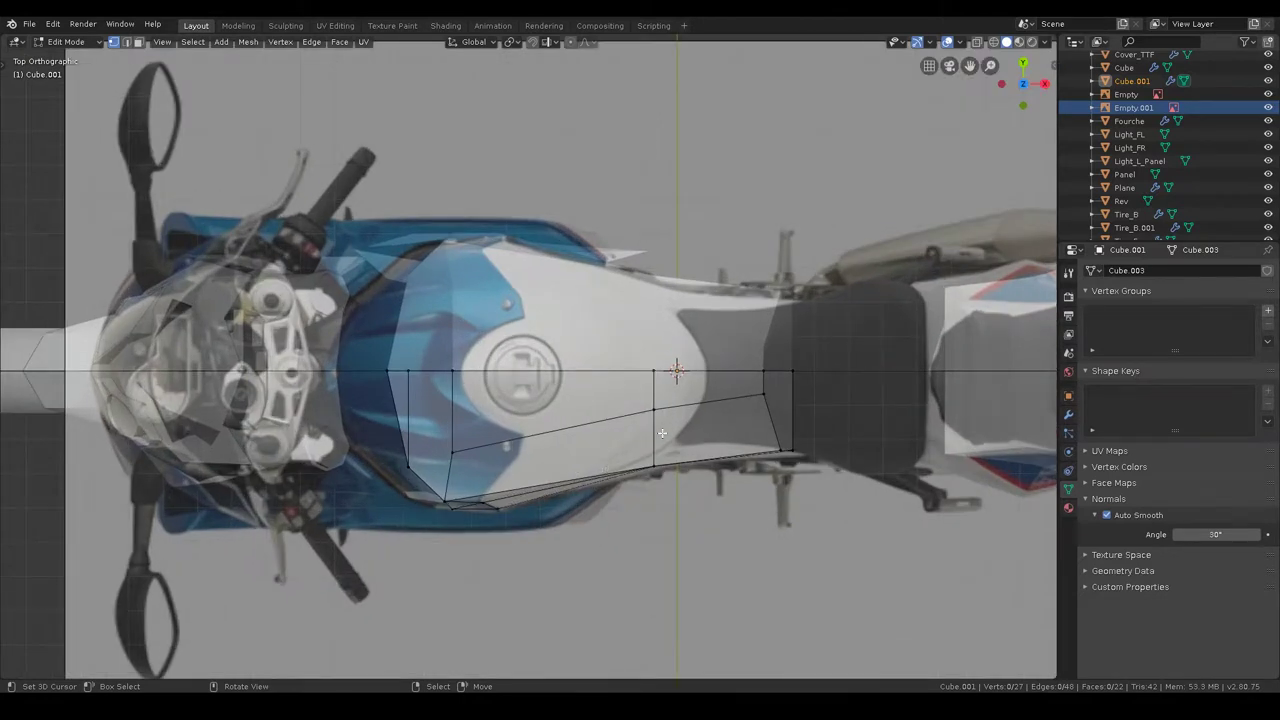
click(655, 465)
key(g)
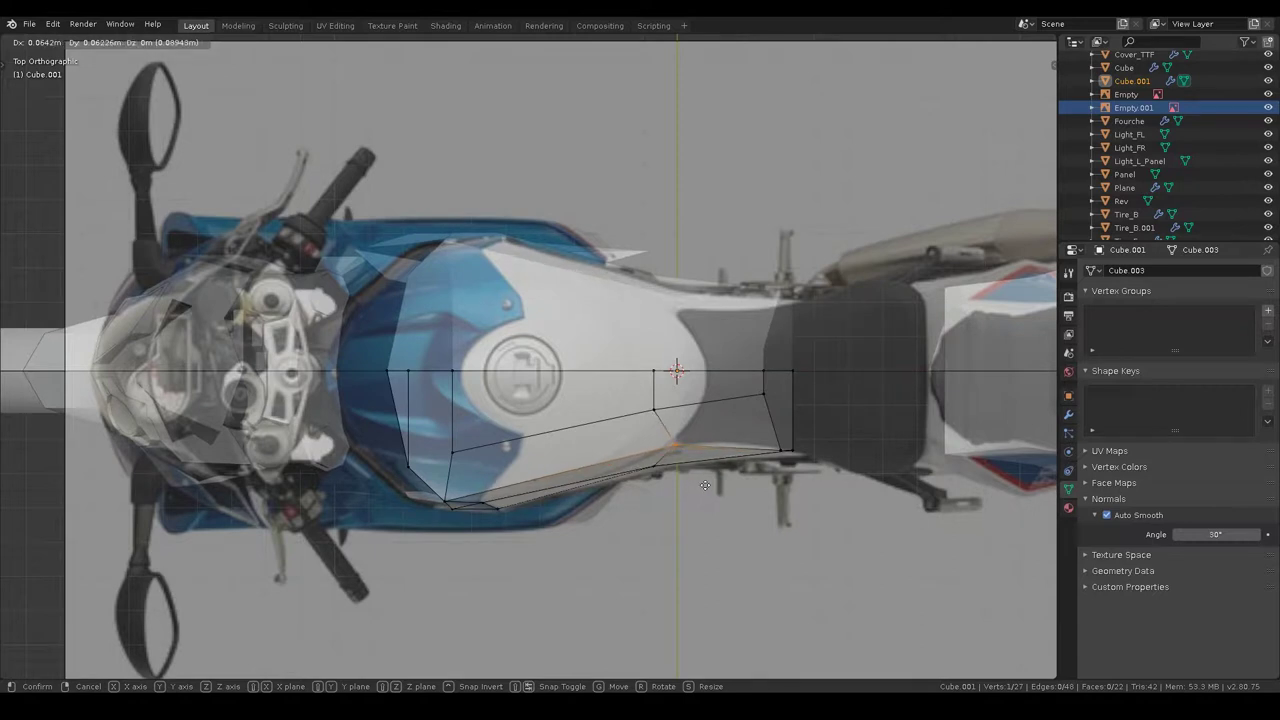
click(706, 483)
click(718, 492)
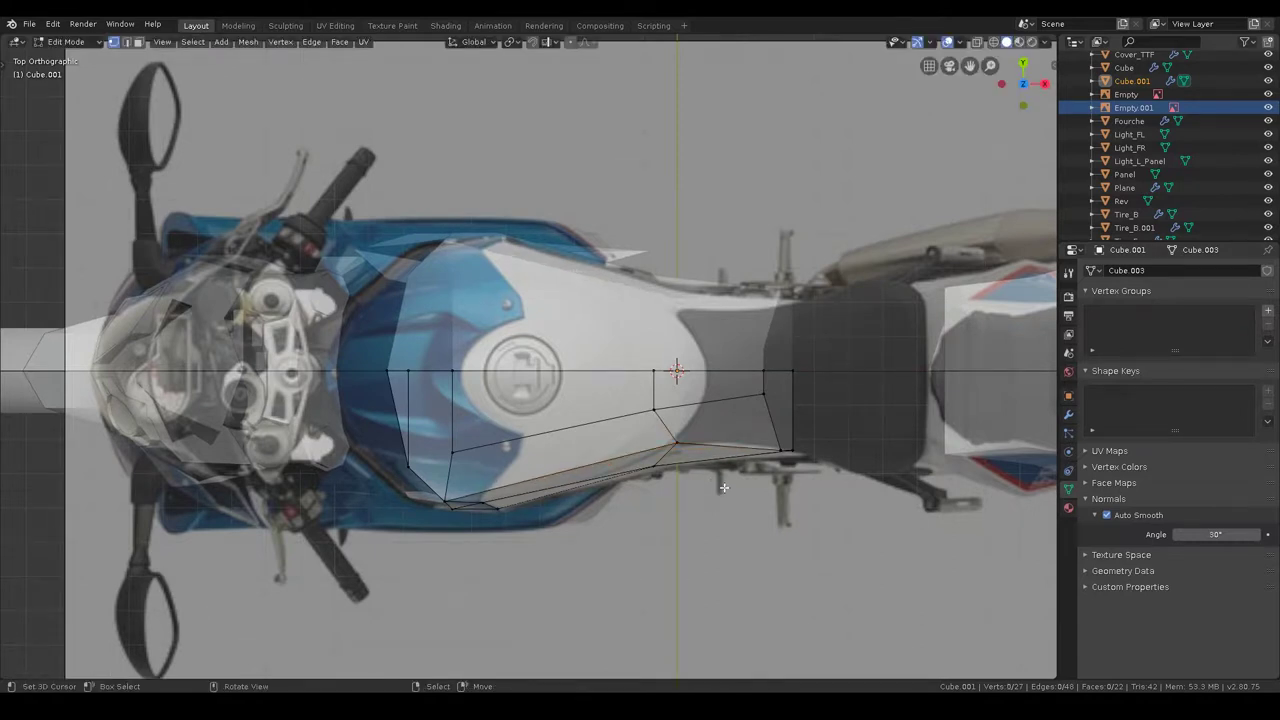
- In object mode, shift the whole tank along X and lower it along Z
key(Tab)
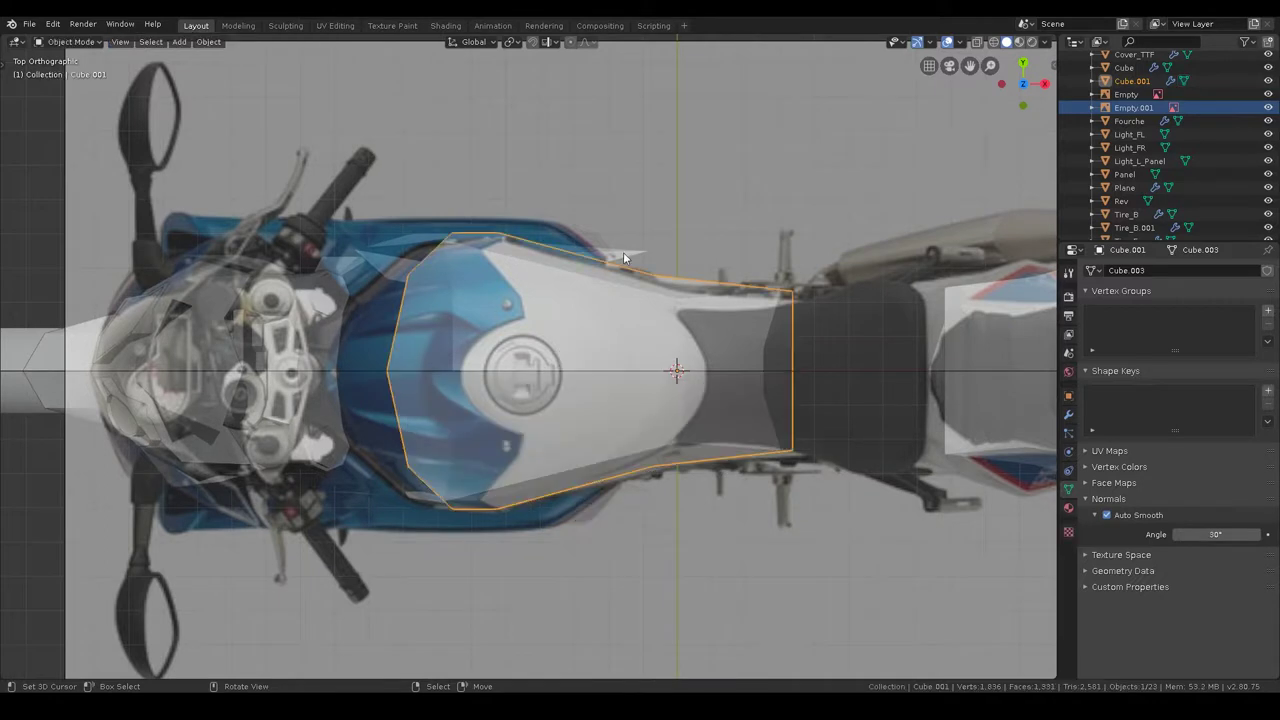
key(g)
key(x)
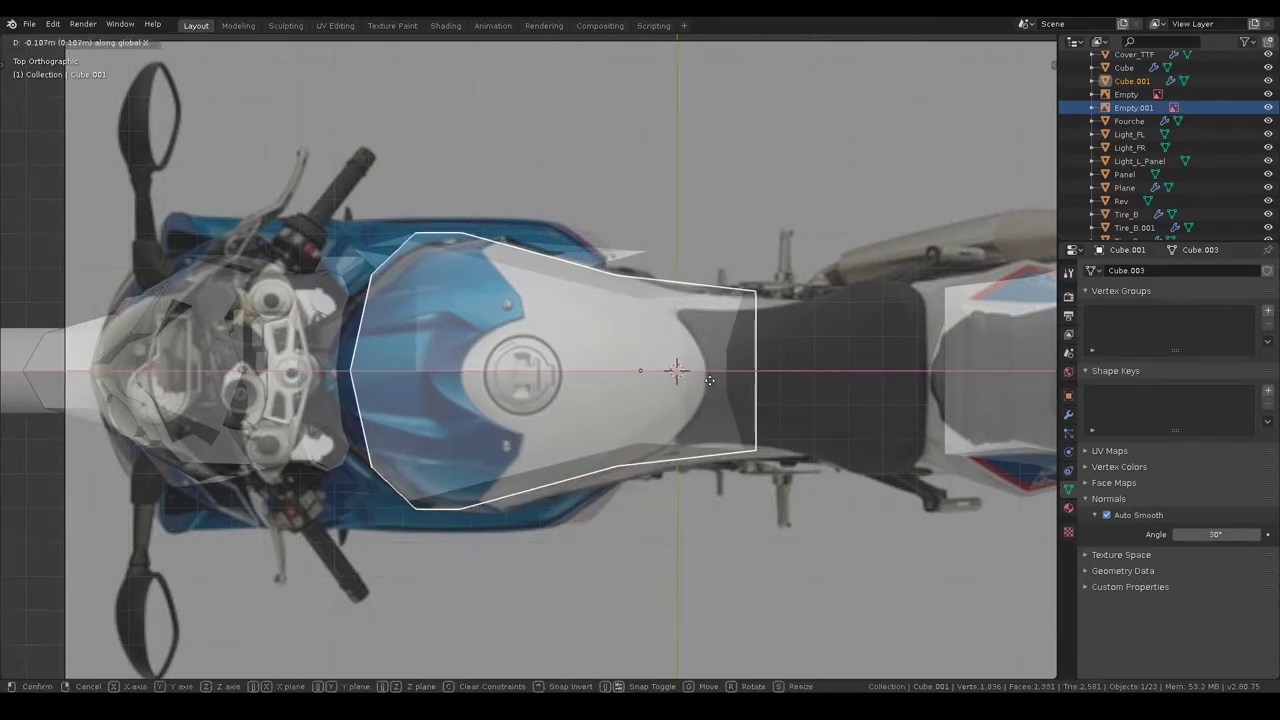
mouse_move(709, 380)
middle_down()
mouse_move(742, 394)
mouse_move(744, 310)
mouse_move(647, 462)
middle_up()
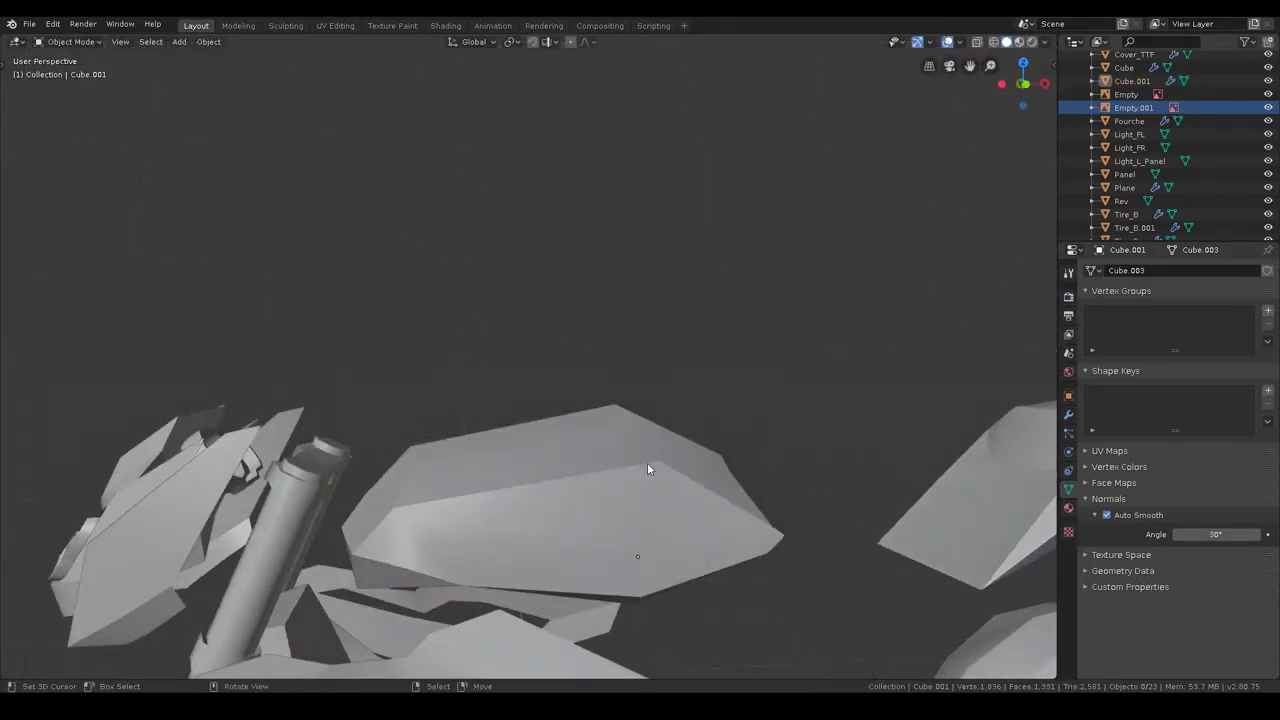
key(g)
key(x)
click(674, 463)
key(g)
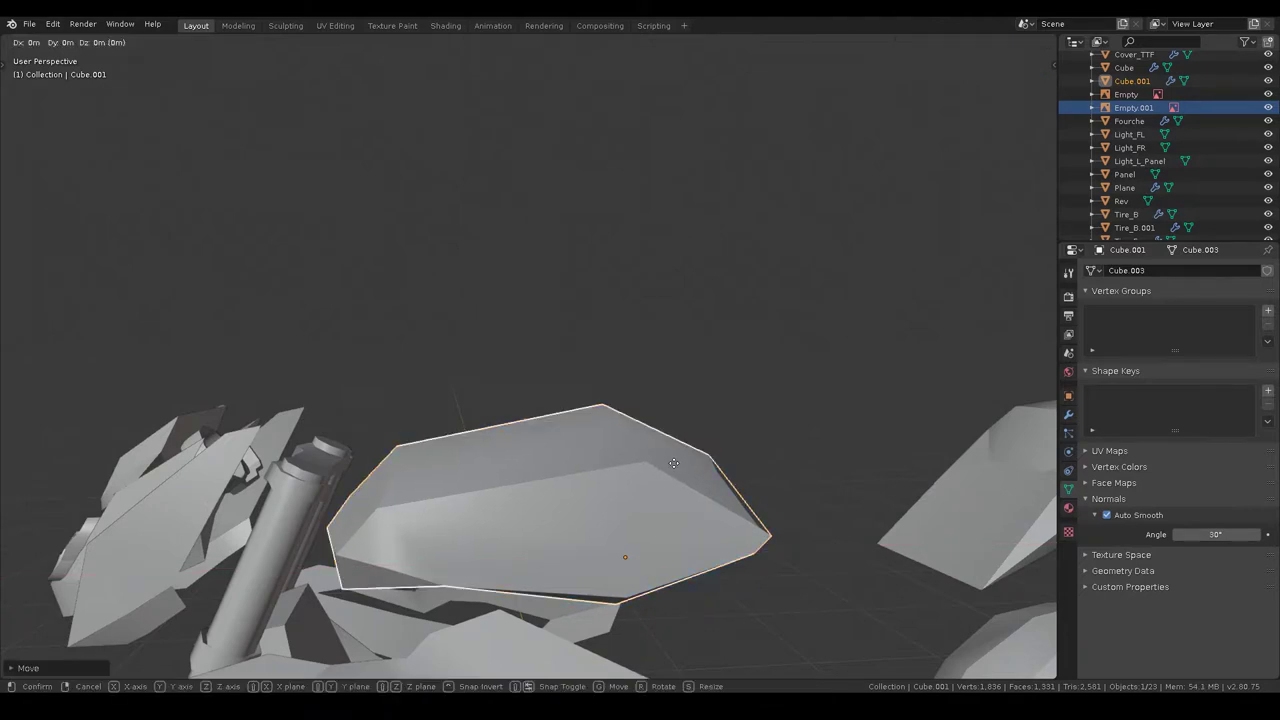
key(z)
click(668, 481)
- Switch to Top Orthographic over the reference, zoom in on the bike, and bring up Shift+A
key(KP_1)
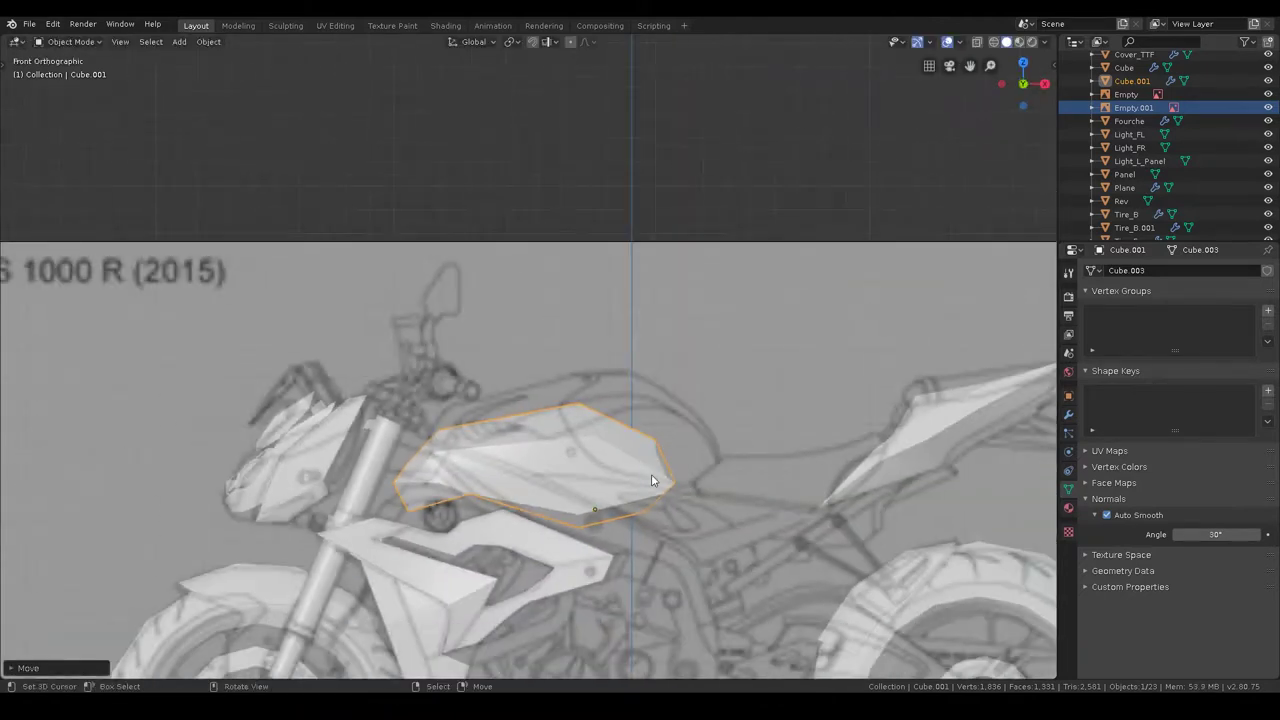
mouse_move(736, 515)
middle_down()
mouse_move(718, 490)
mouse_move(728, 554)
middle_up()
key(KP_7)
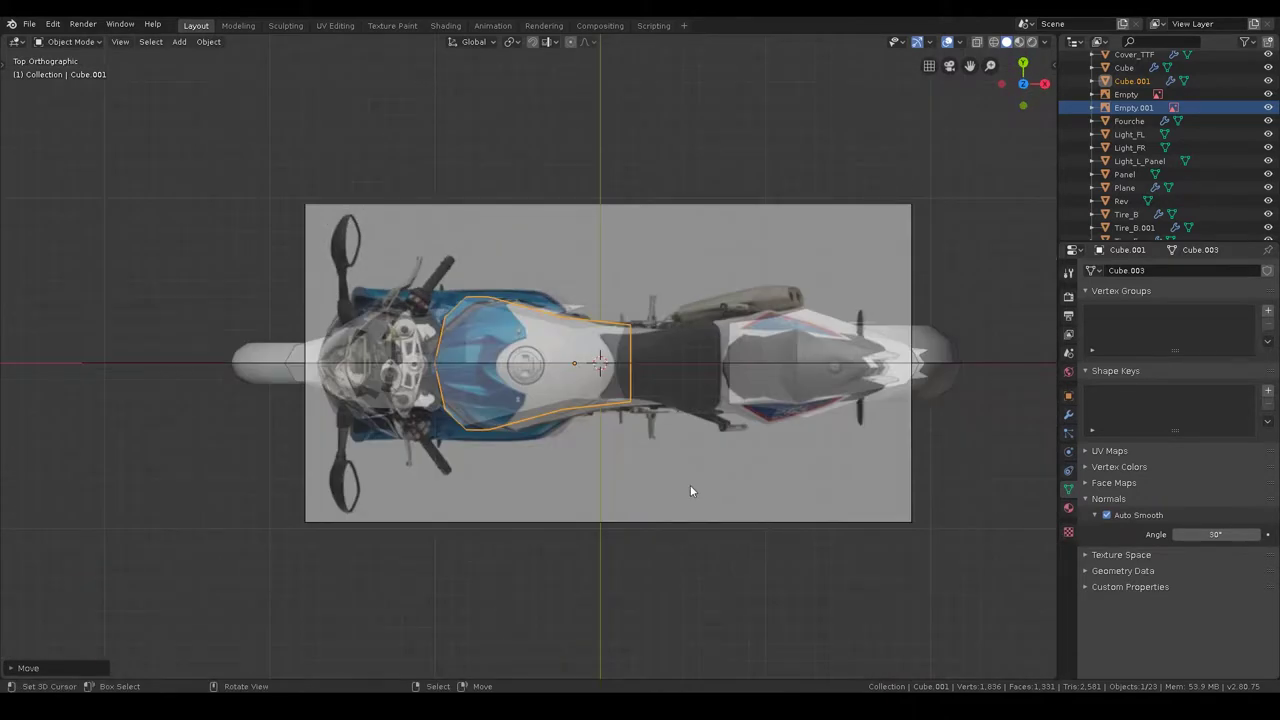
scroll(700, 465, up, 1)
scroll(640, 446, up, 1)
key(shift+a)
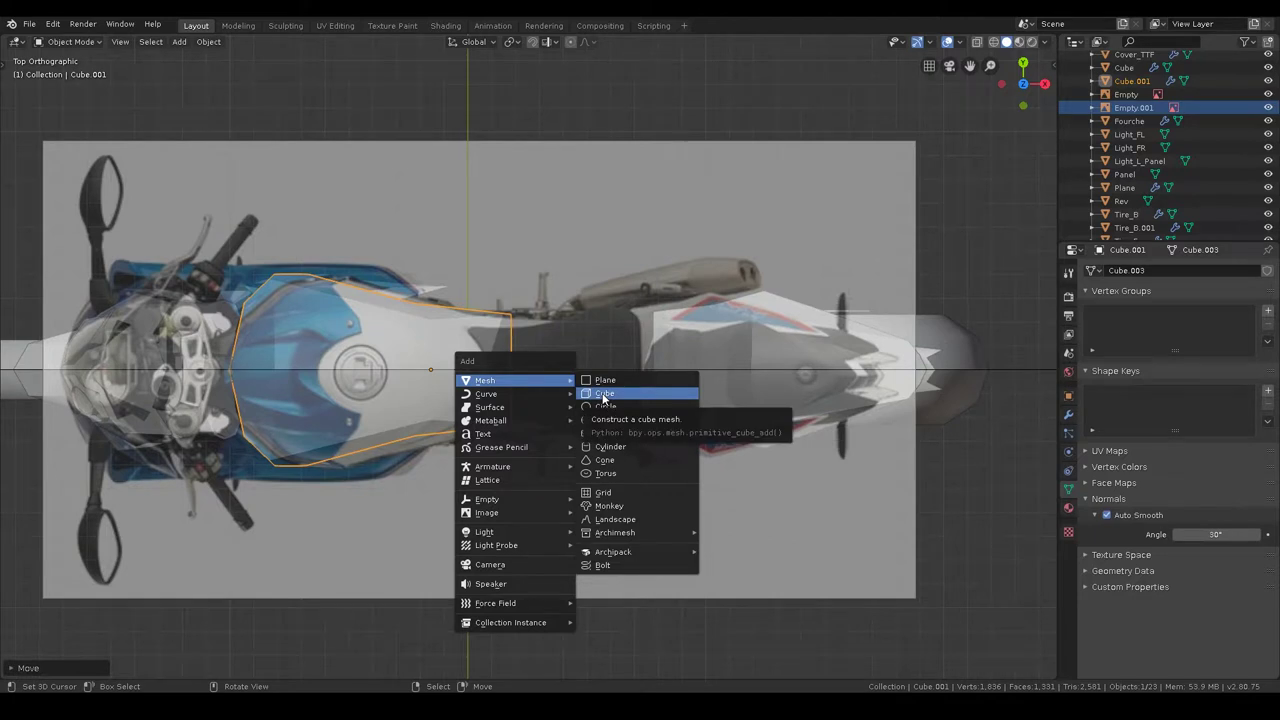
- Add a cube and, in Edit Mode, cut a centred edge loop across its middle
click(603, 394)
key(ctrl+Tab)
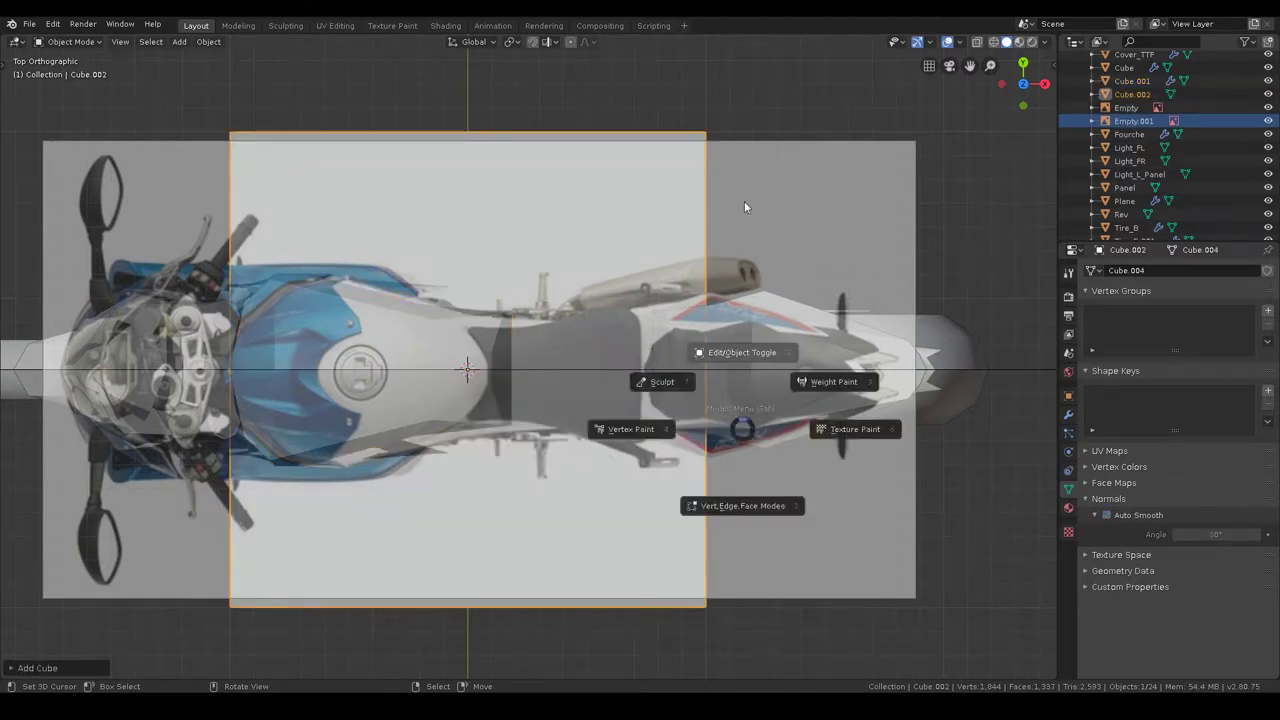
click(843, 428)
key(alt+a)
key(ctrl+r)
click(701, 275)
right_click(718, 274)
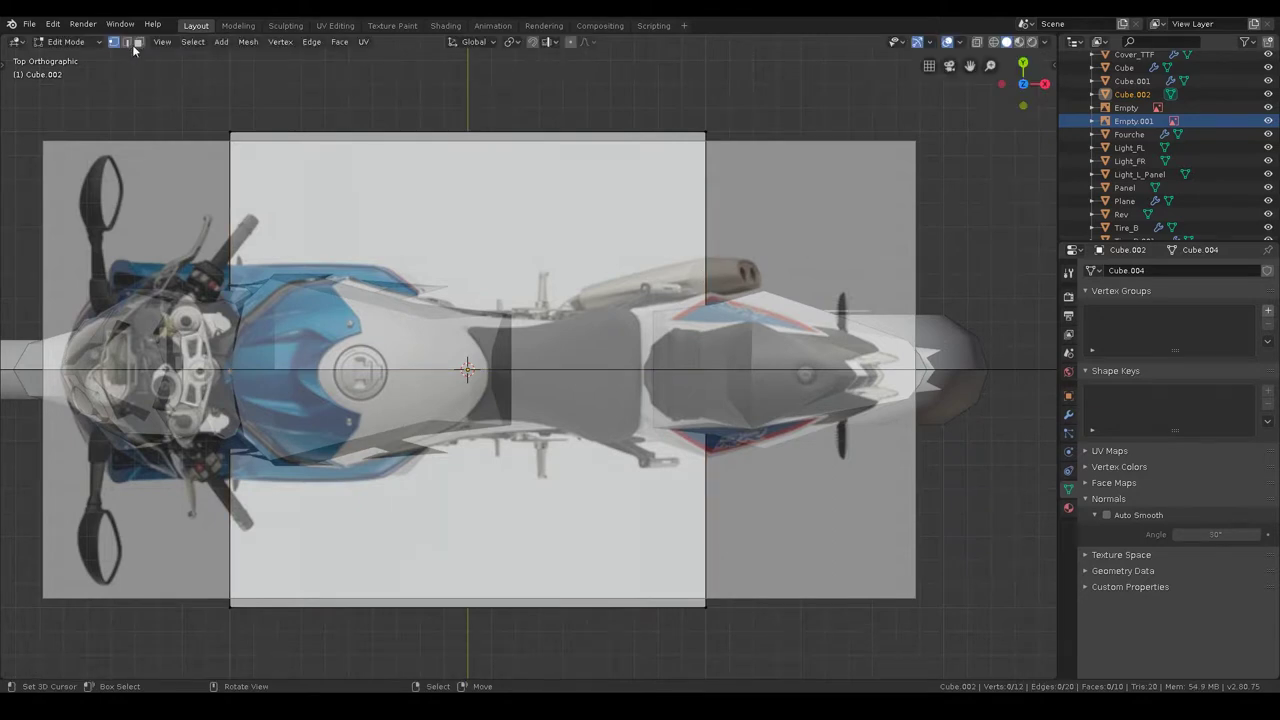
- Box-select the cube's upper half in X-ray, delete those faces, and return to object mode
drag(166, 94, 752, 288)
key(alt+z)
drag(22, 80, 1000, 148)
key(x)
click(677, 160)
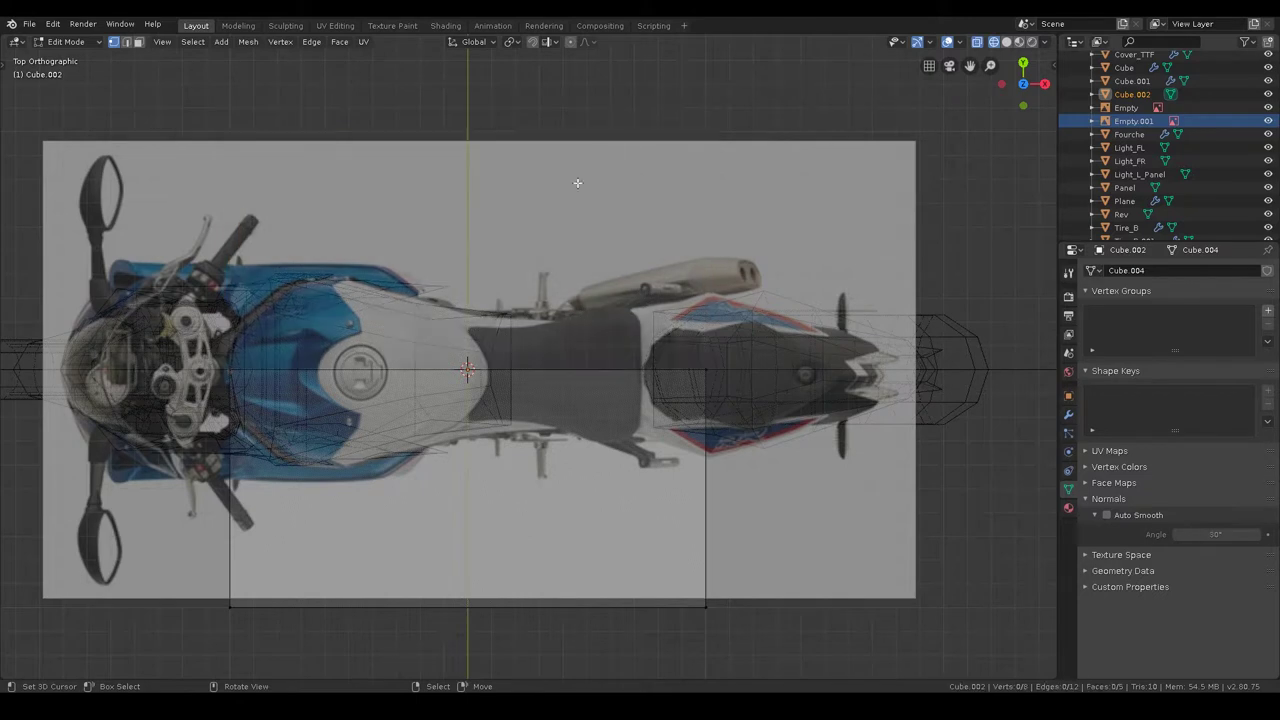
key(Tab)
click(1068, 413)
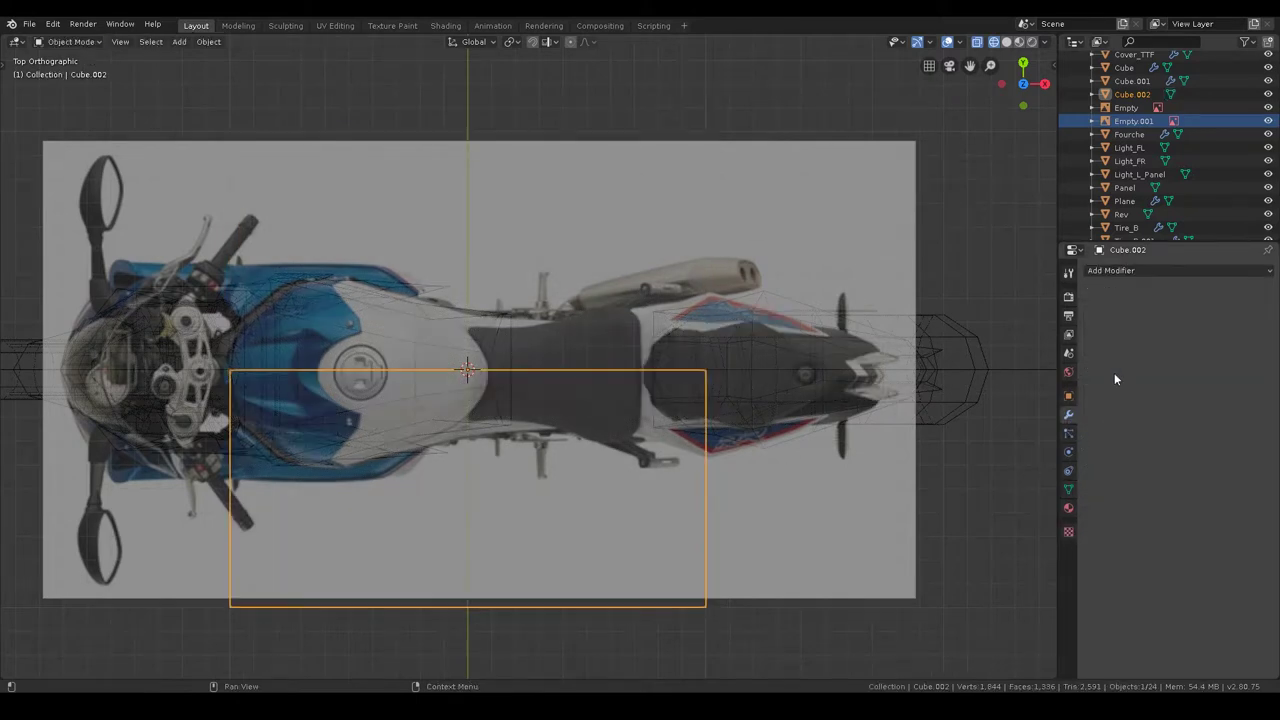
- Add a Mirror modifier on the Y axis with Clipping, and enable Auto Smooth
click(1131, 270)
click(977, 403)
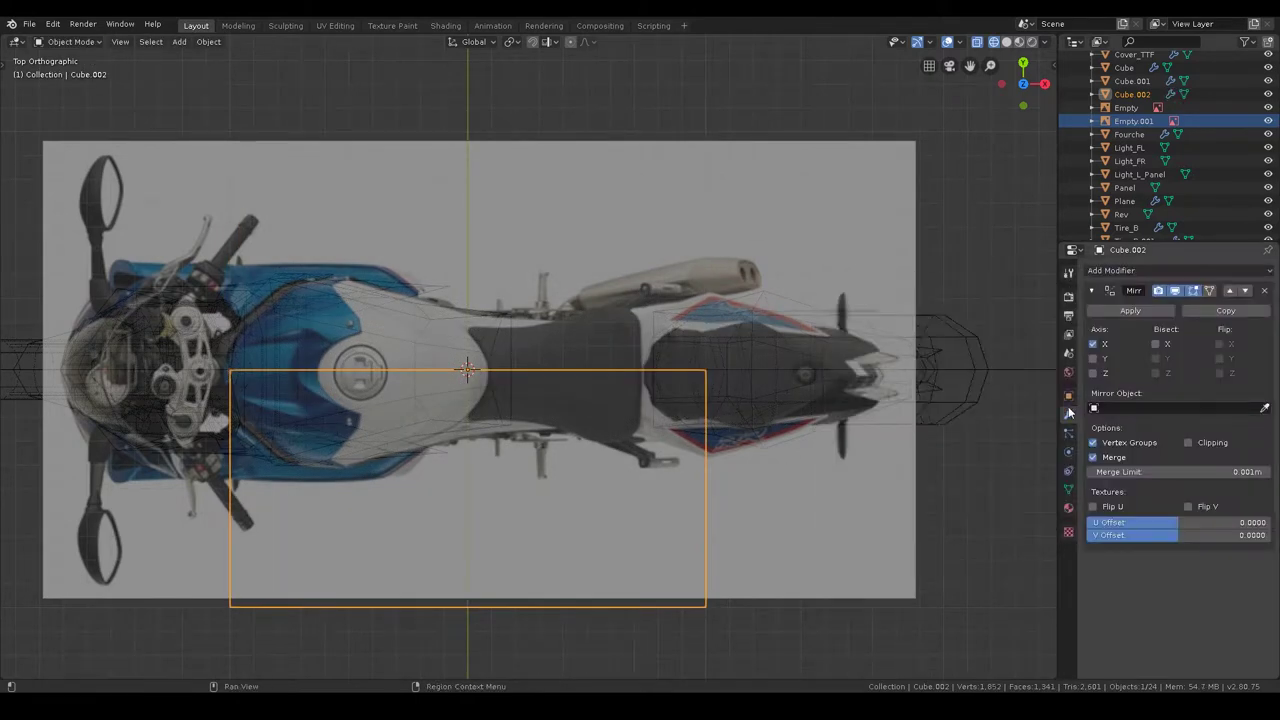
click(1093, 358)
click(1093, 343)
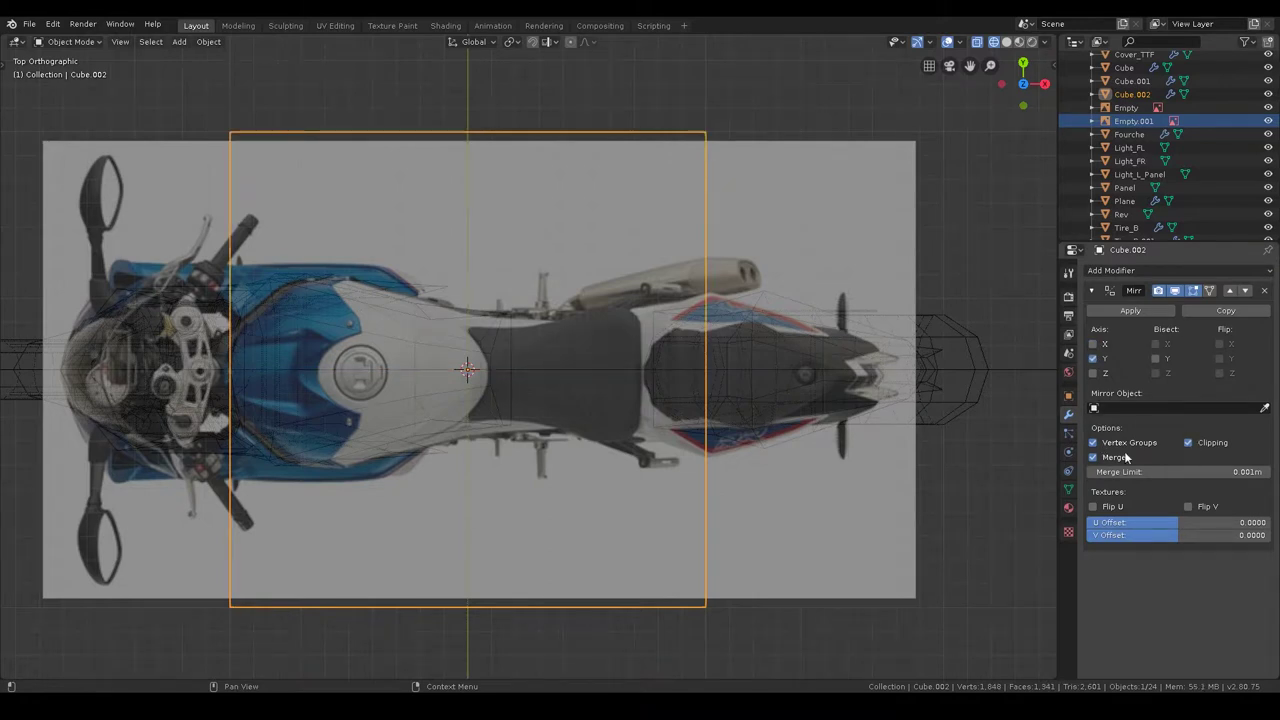
click(1068, 489)
click(1105, 514)
- Switch the viewport to solid shading and orbit to a side-on view
right_click(544, 319)
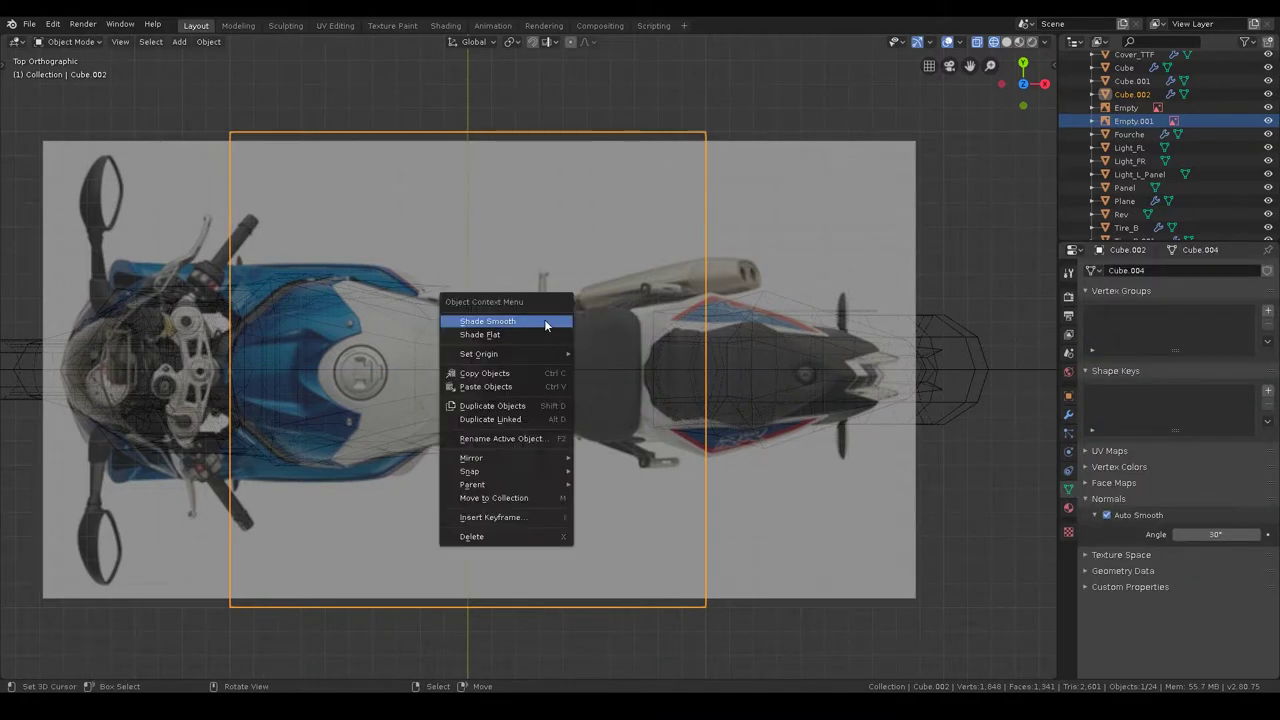
middle_drag(530, 324, 556, 269)
scroll(556, 268, down, 3)
key(z)
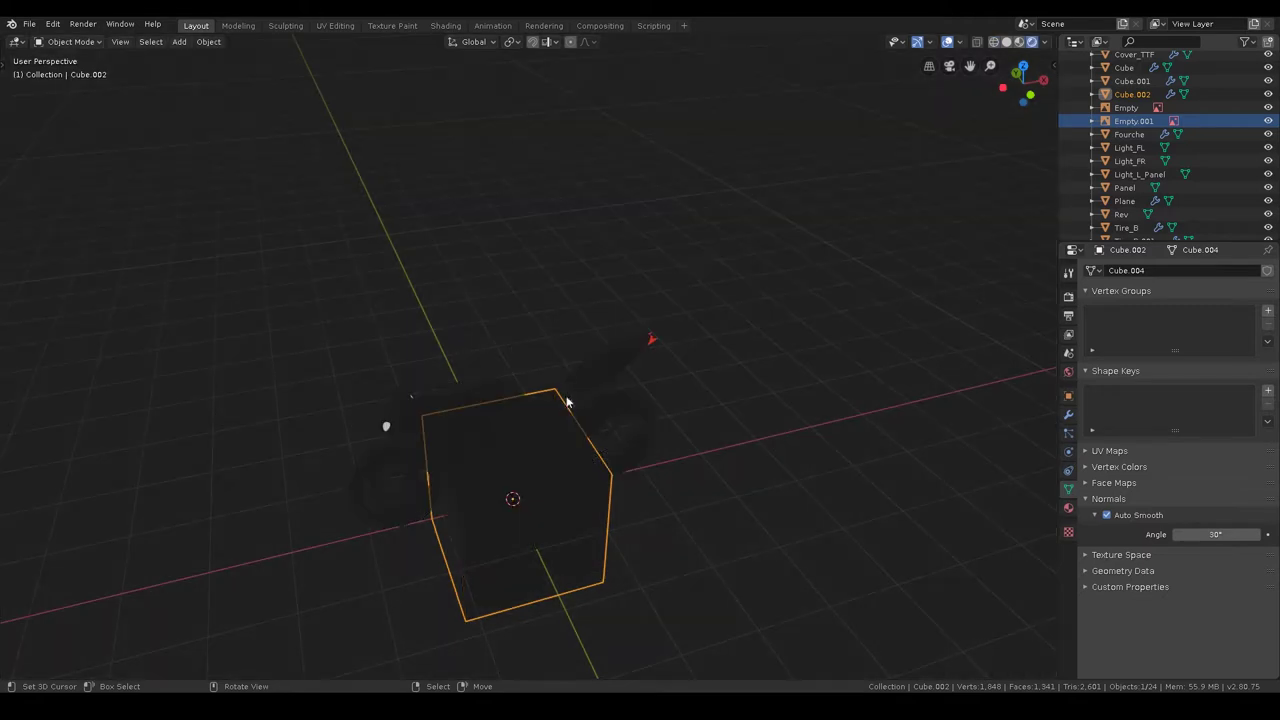
click(820, 428)
scroll(621, 464, up, 3)
middle_drag(621, 459, 590, 350)
- Scale the cube to about half size, then flatten it along Z into a thin slab
key(s)
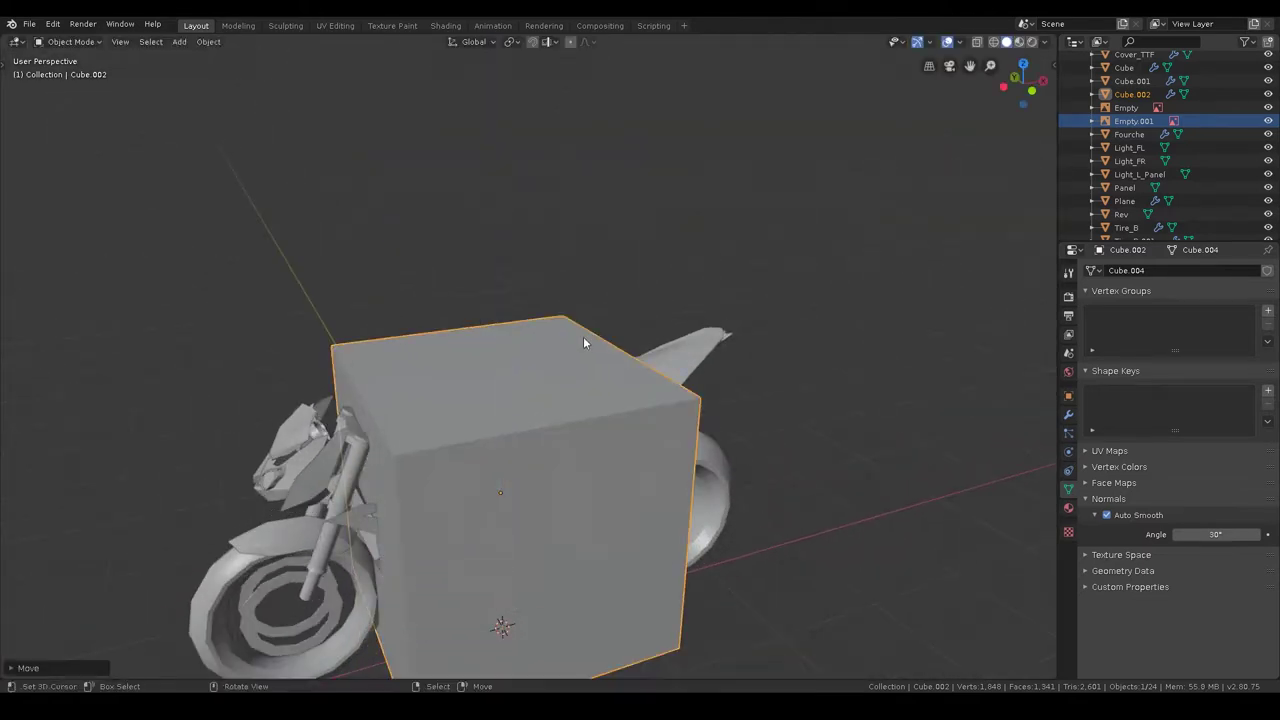
click(660, 470)
key(s)
key(z)
click(562, 485)
- In front view, move the slab between the tank and seat, then enter Edit Mode
key(KP_1)
scroll(556, 465, up, 5)
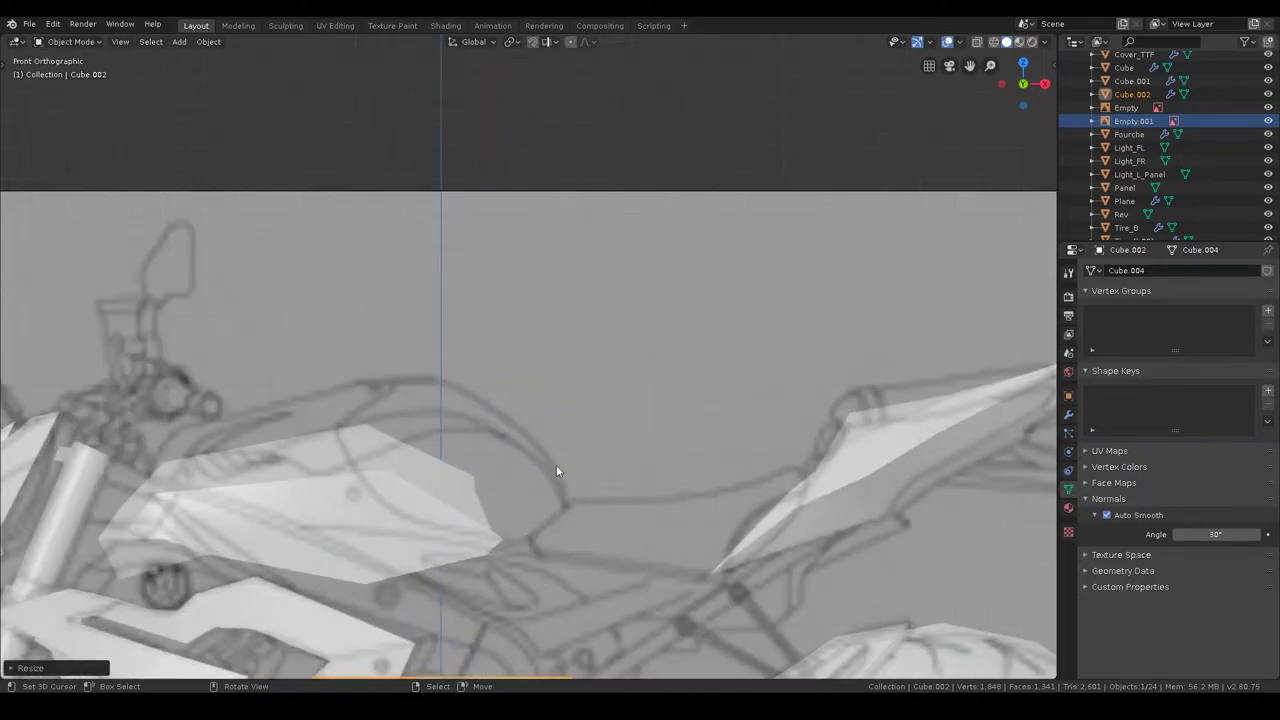
shift+middle_drag(579, 588, 532, 300)
key(ctrl+Tab)
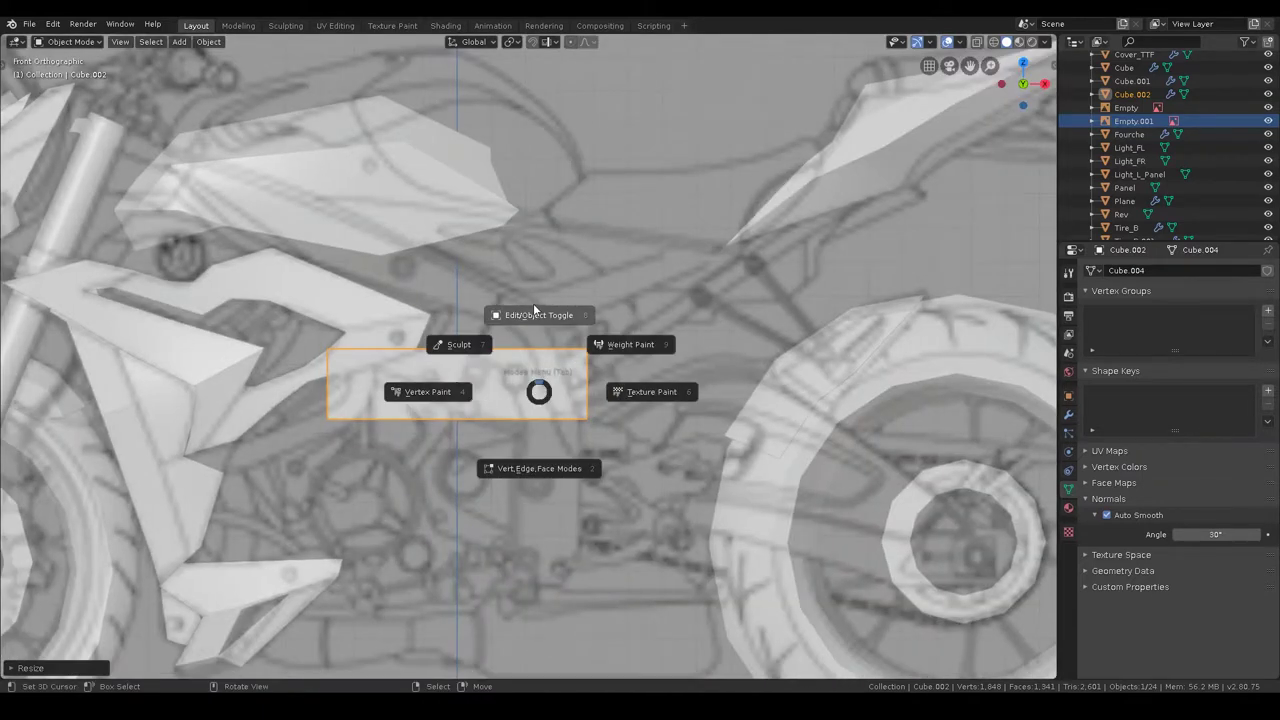
click(533, 303)
key(ctrl+Tab)
click(549, 268)
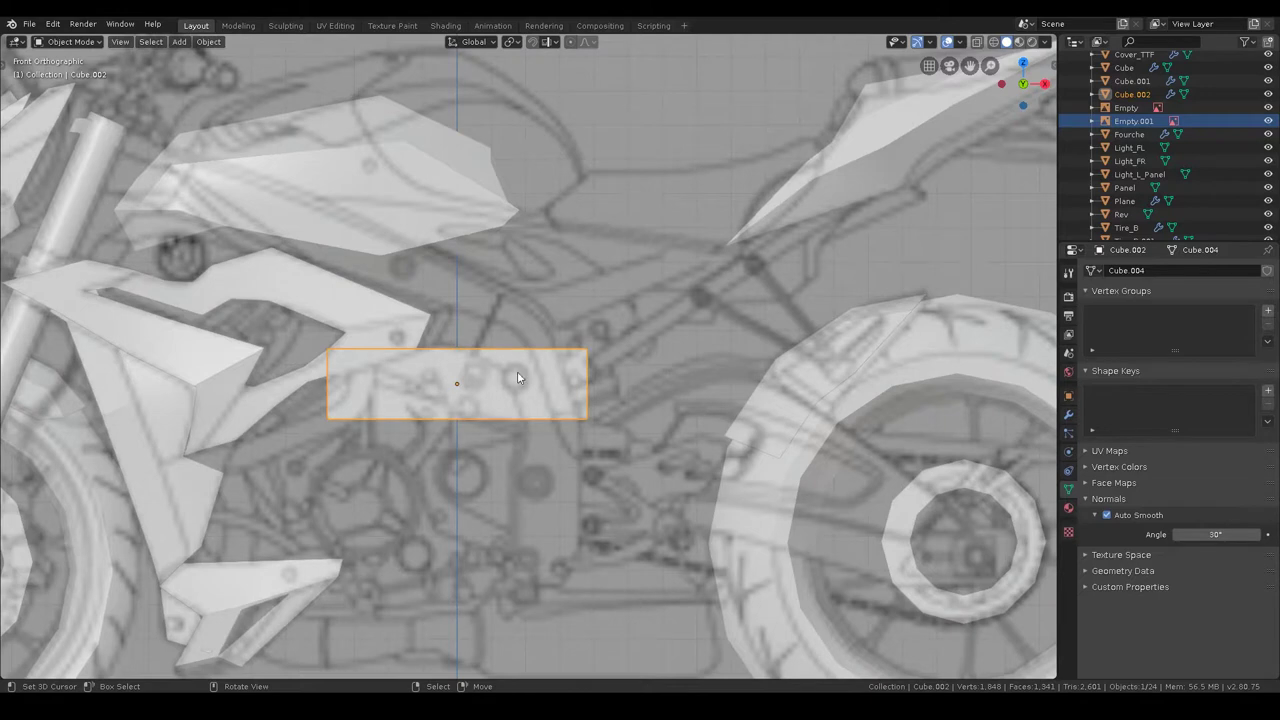
key(g)
click(669, 230)
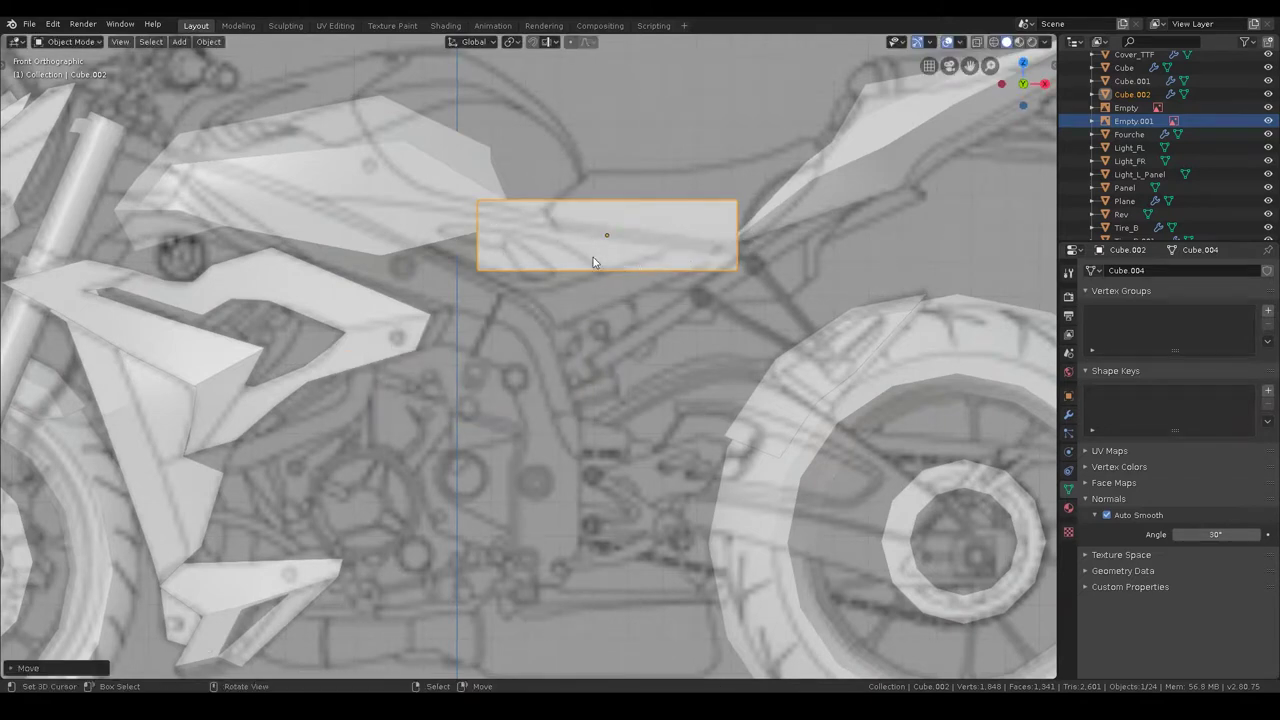
click(505, 265)
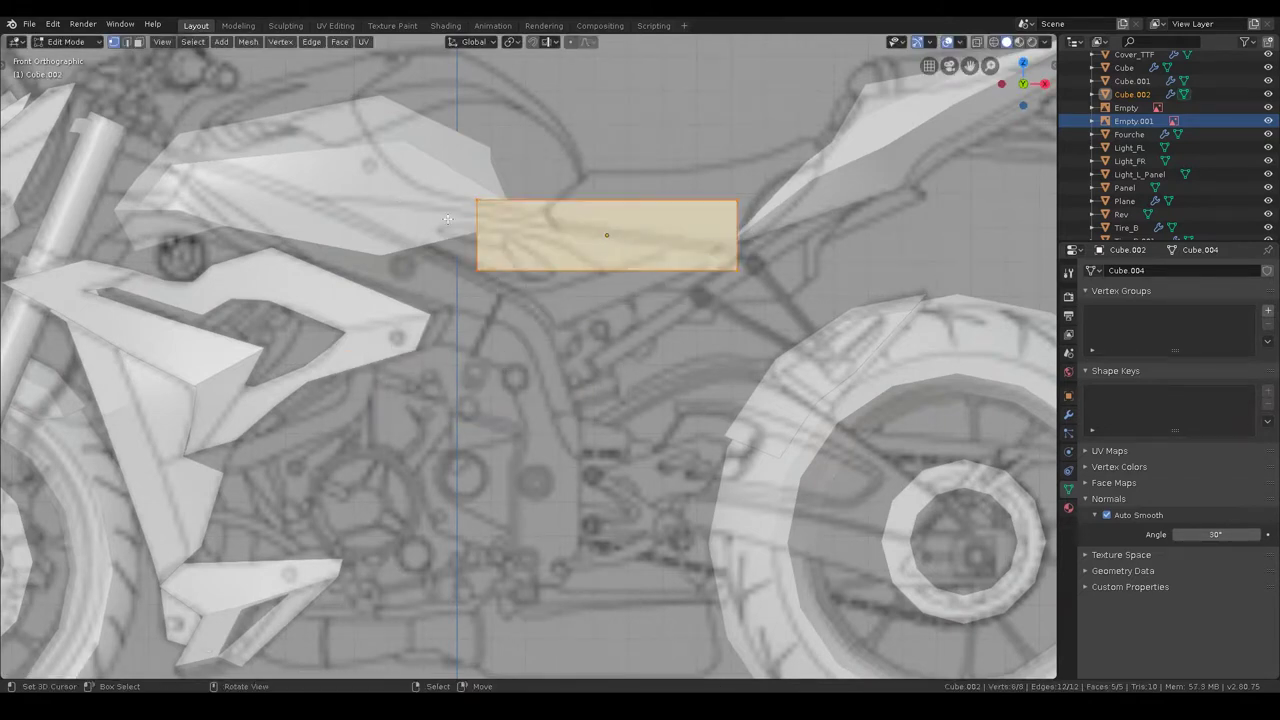
- In wireframe view, pull the slab's lower-left corner vertices down along the frame
key(shift+z)
key(z)
key(alt+a)
drag(594, 341, 592, 339)
key(g)
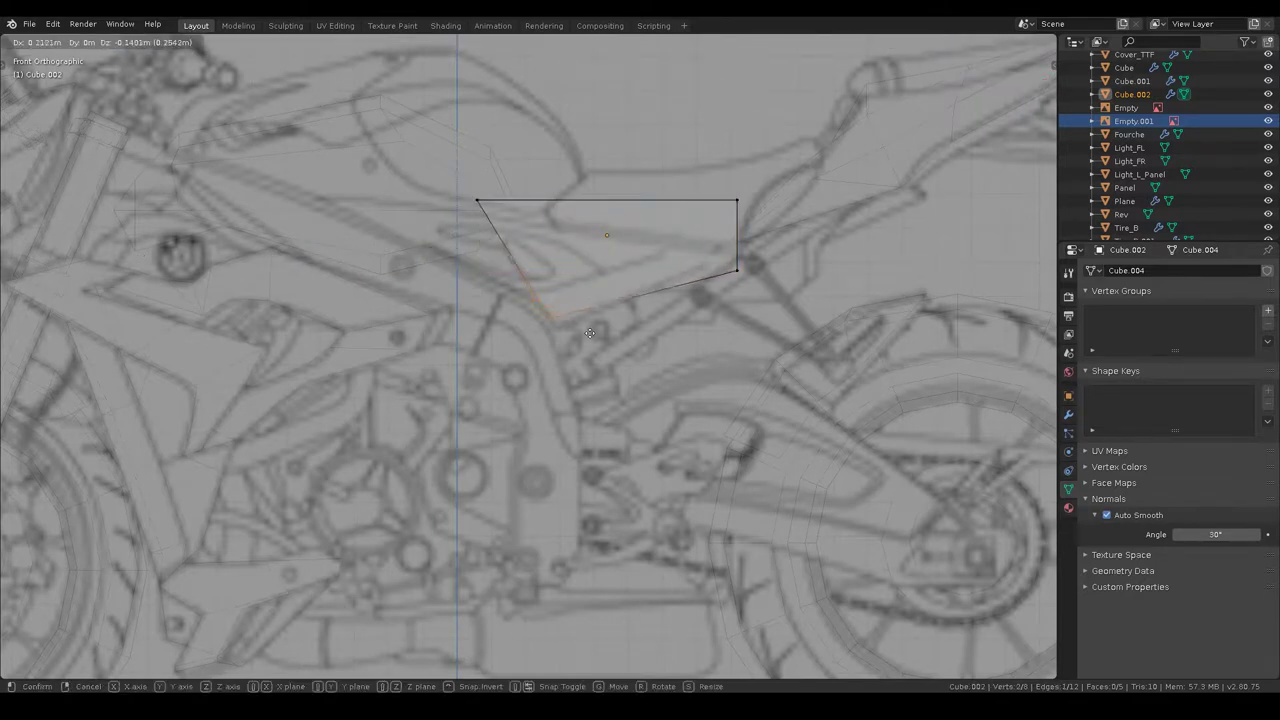
click(594, 333)
key(g)
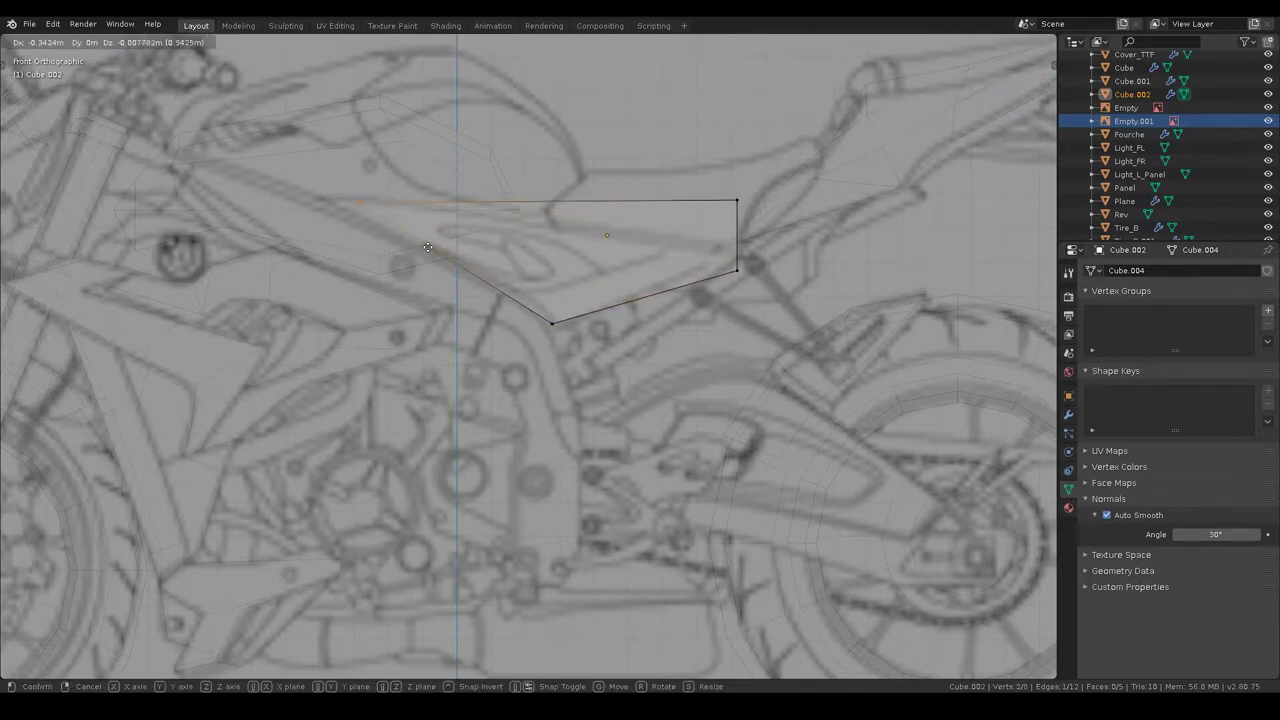
click(400, 245)
- Stretch the slab's upper corner forward under the tank and reposition the rear corner
key(g)
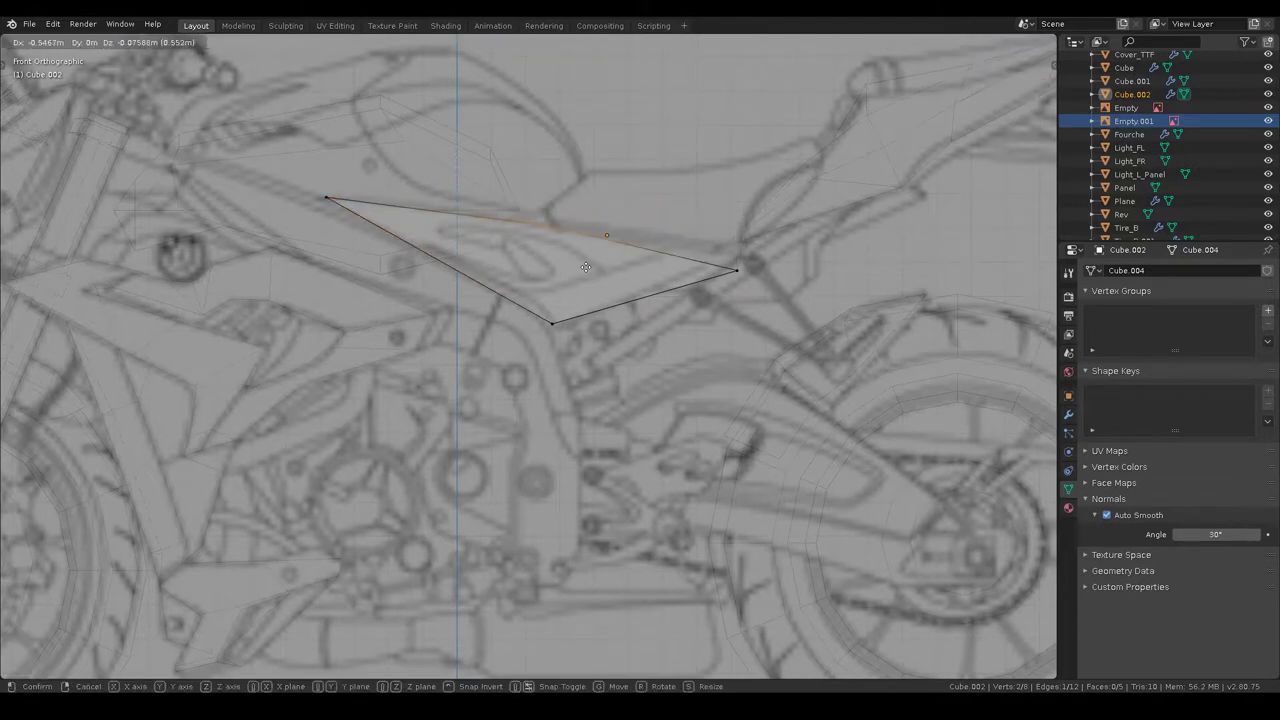
click(600, 240)
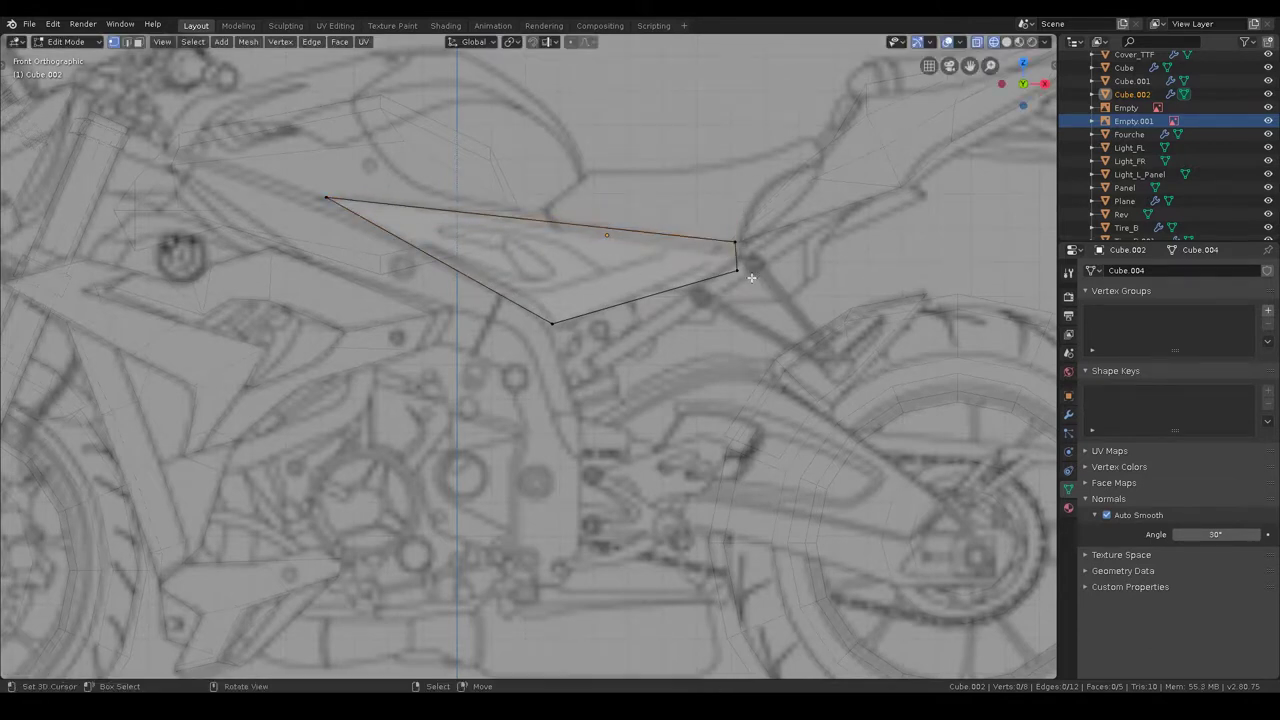
key(g)
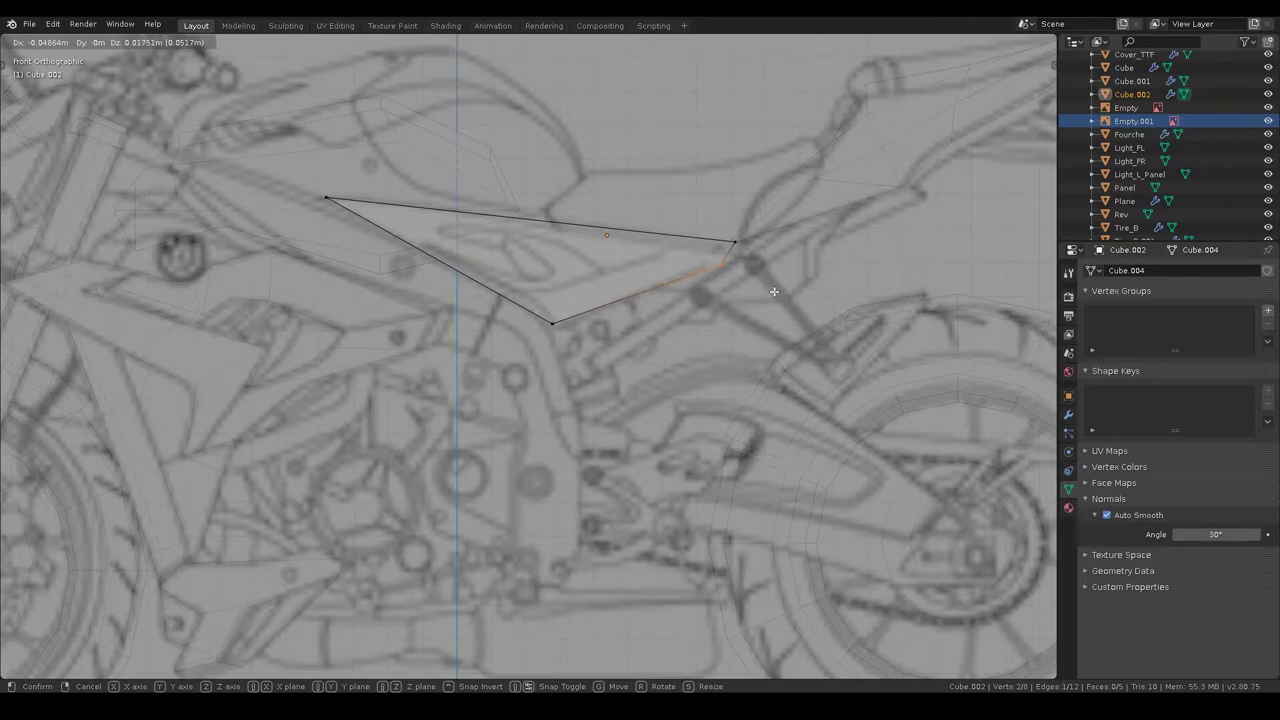
click(773, 291)
middle_drag(773, 291, 606, 303)
key(Tab)
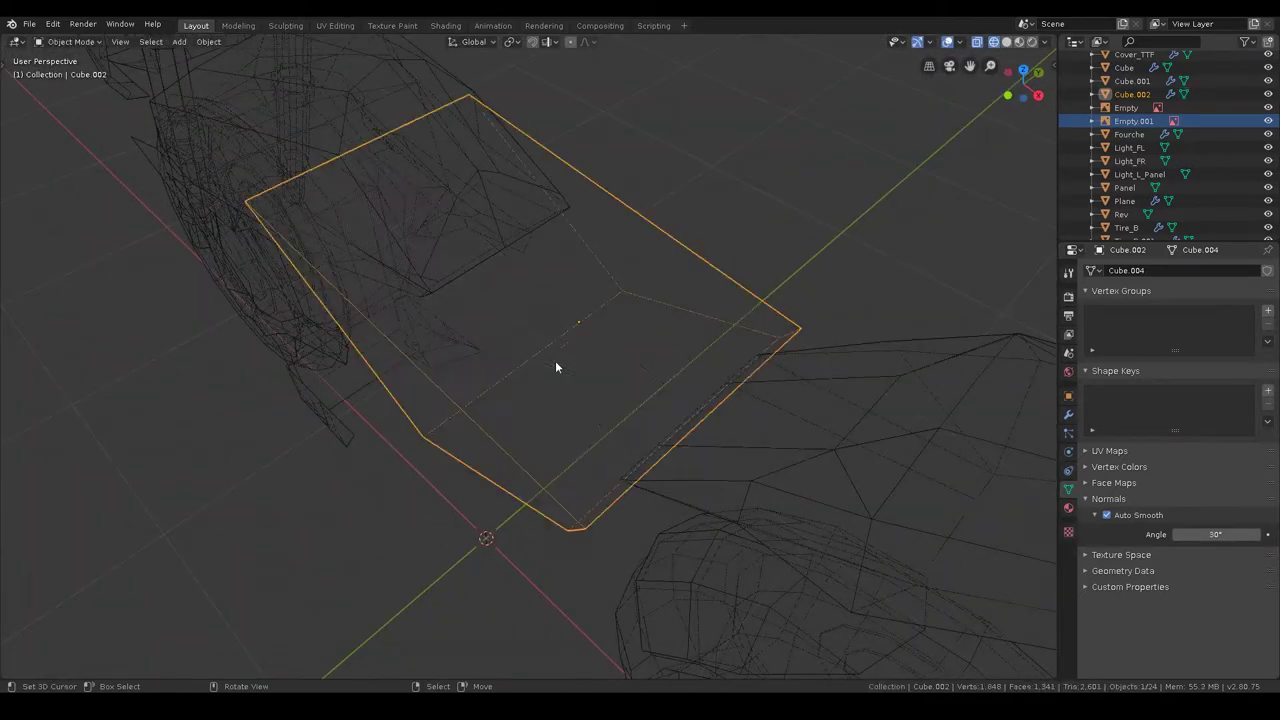
- Add two loop cuts across the slab
key(Tab)
mouse_move(543, 149)
middle_down()
mouse_move(603, 231)
mouse_move(603, 289)
middle_up()
key(ctrl+r)
click(465, 349)
click(603, 338)
key(ctrl+r)
double_click(461, 355)
key(alt+a)
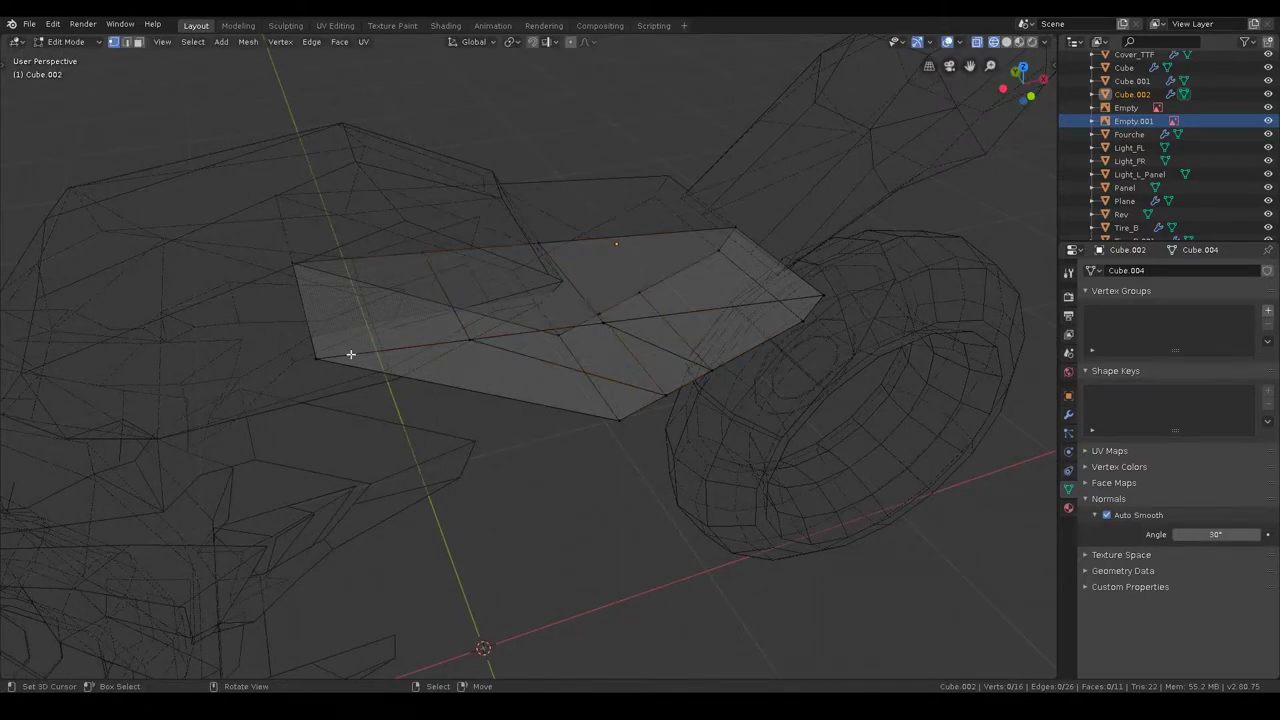
- Shift the selected edge along the Y axis
middle_drag(607, 421, 806, 457)
key(g)
key(z)
key(Escape)
key(g)
key(y)
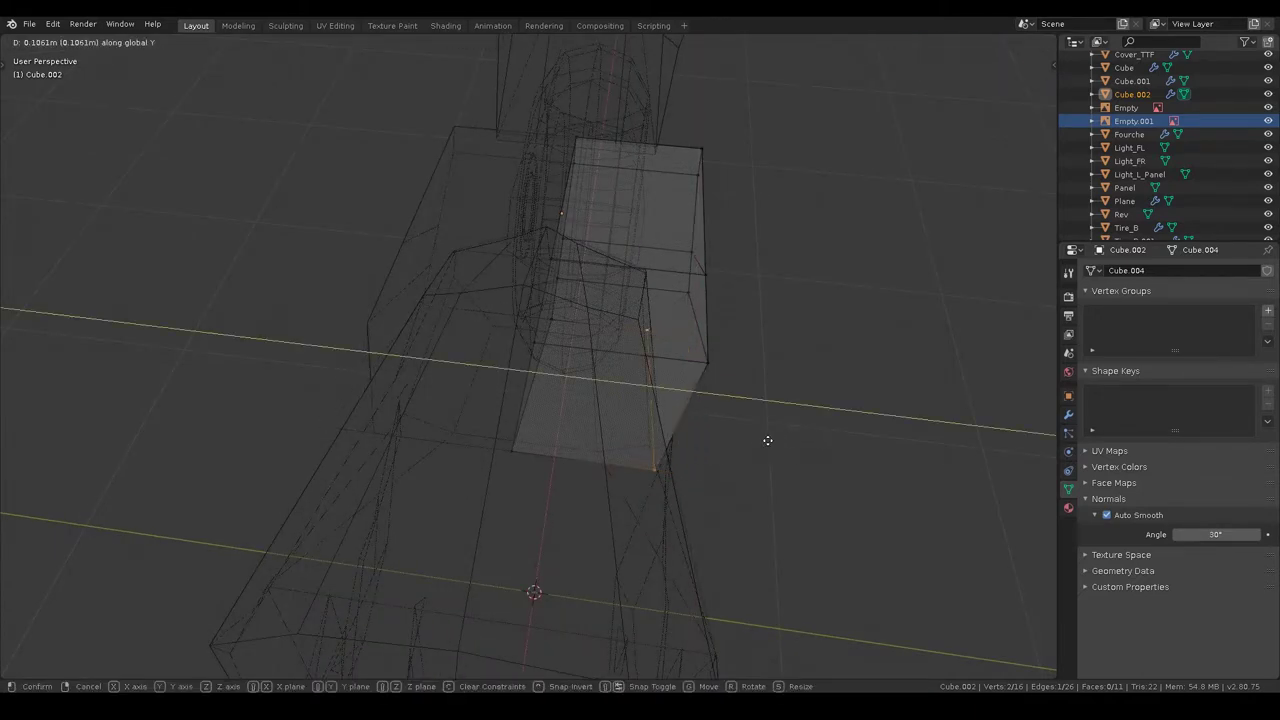
click(747, 437)
mouse_move(747, 437)
middle_down()
mouse_move(580, 403)
mouse_move(514, 440)
mouse_move(492, 436)
middle_up()
- In top view, slide a lower corner vertex under the seat along Y toward the centreline
key(KP_7)
scroll(580, 380, down, 1)
scroll(586, 434, up, 3)
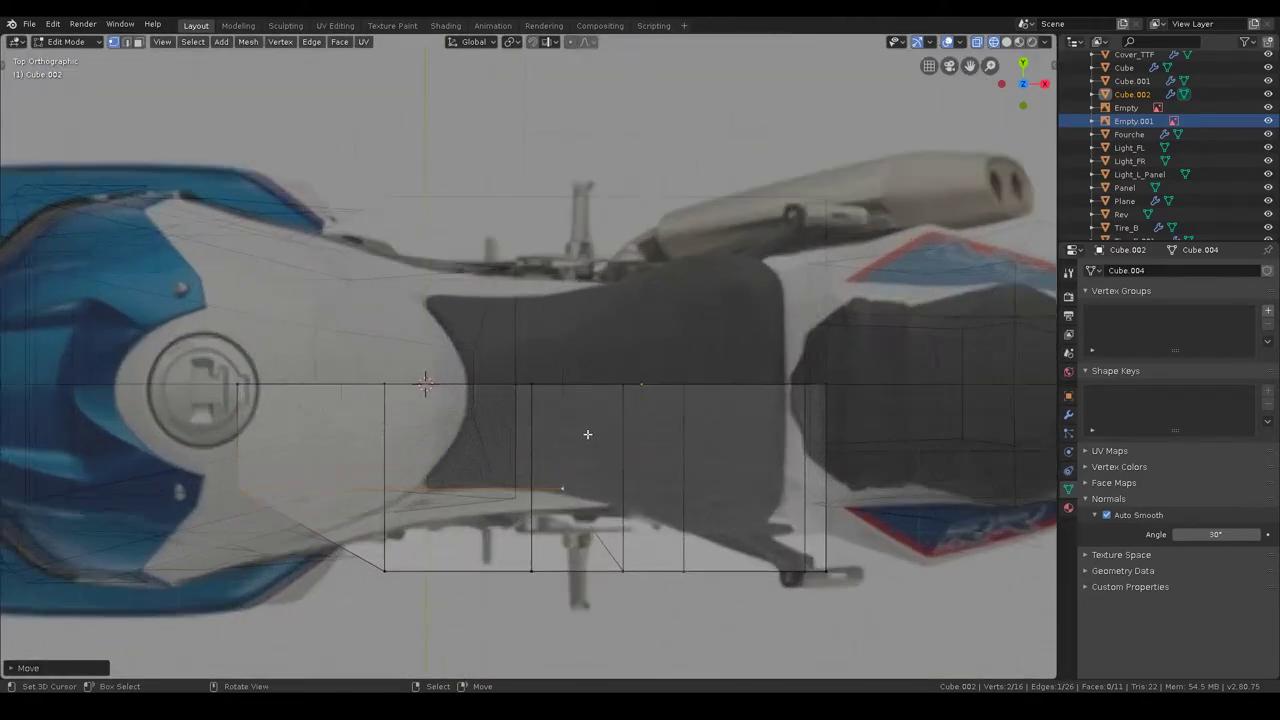
scroll(561, 423, up, 2)
click(518, 512)
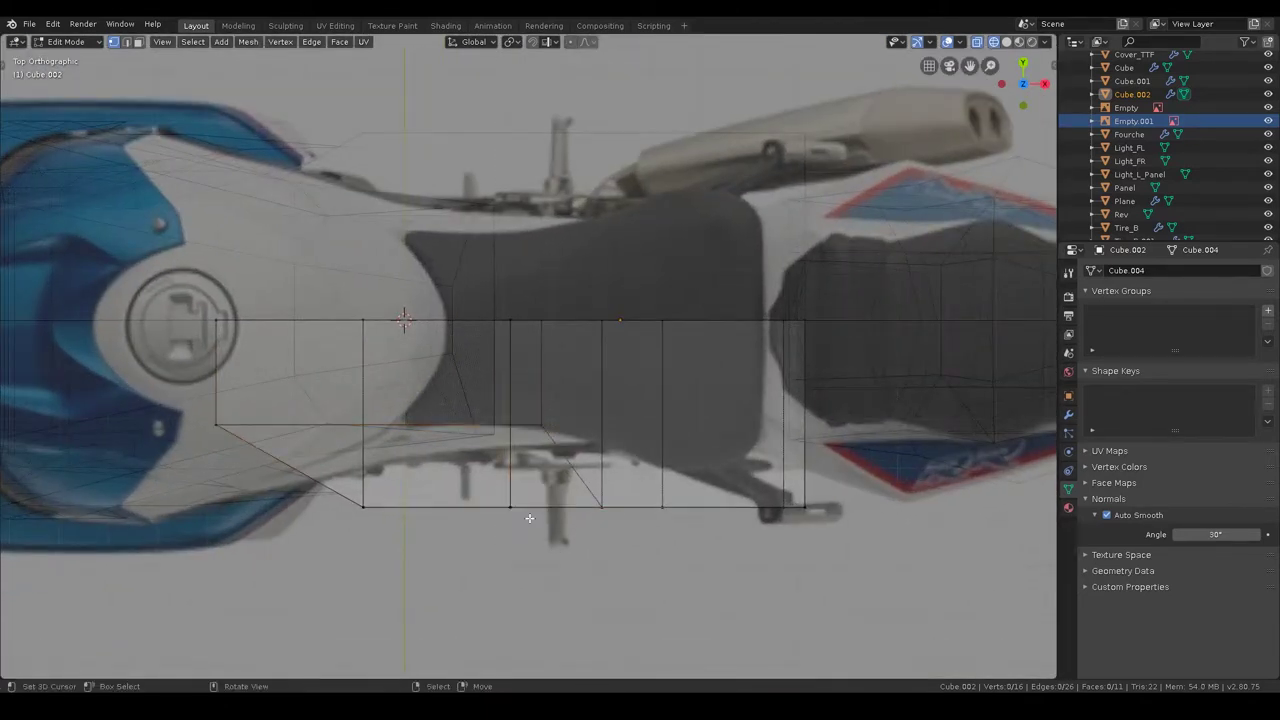
key(g)
key(Escape)
key(g)
key(y)
click(545, 480)
- Slide the next two bottom vertices along Y to follow the seat's outline
click(650, 512)
key(g)
key(y)
click(650, 470)
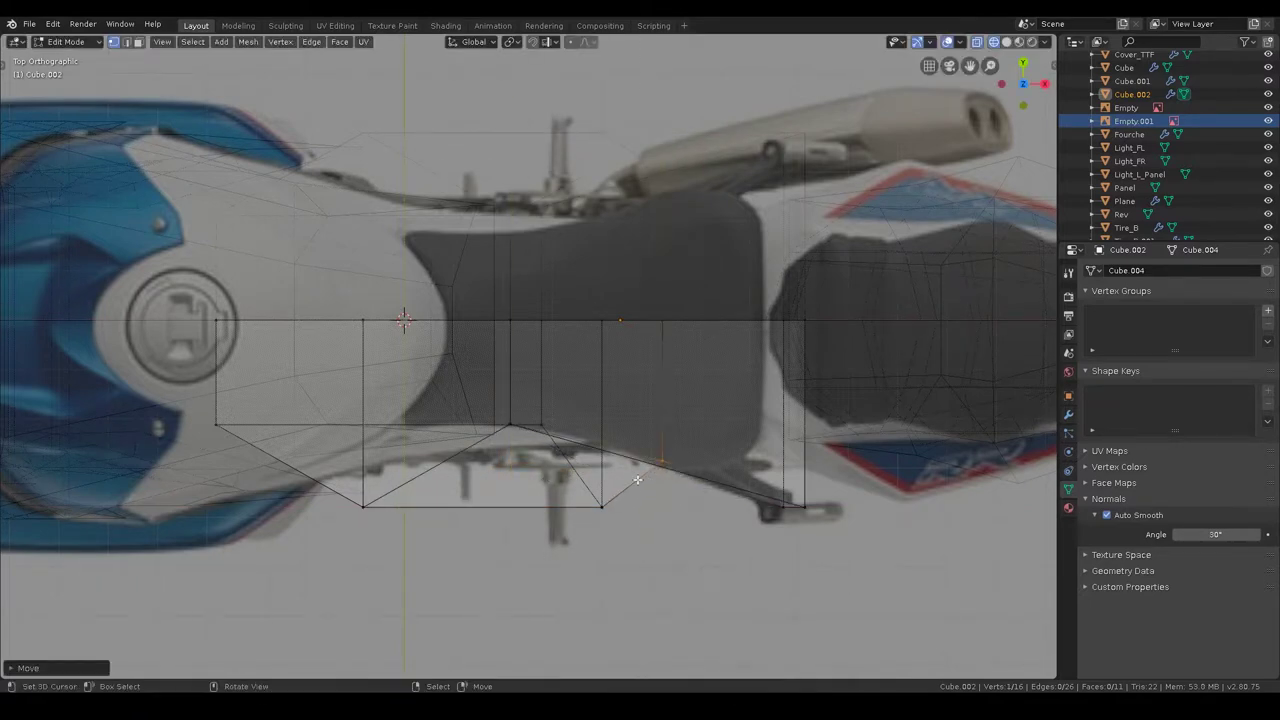
click(640, 532)
key(g)
key(y)
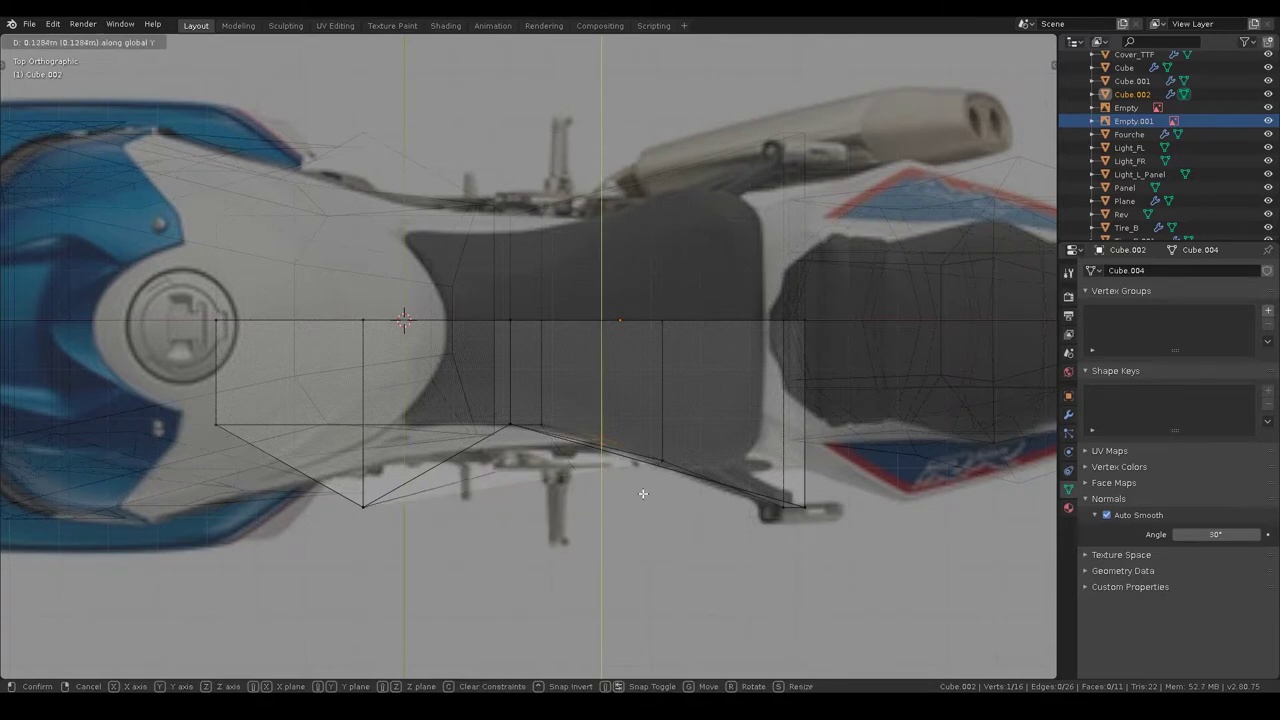
click(643, 493)
- Move the panel's rear end face to match the reference, then slide the outer corner along Y
click(835, 541)
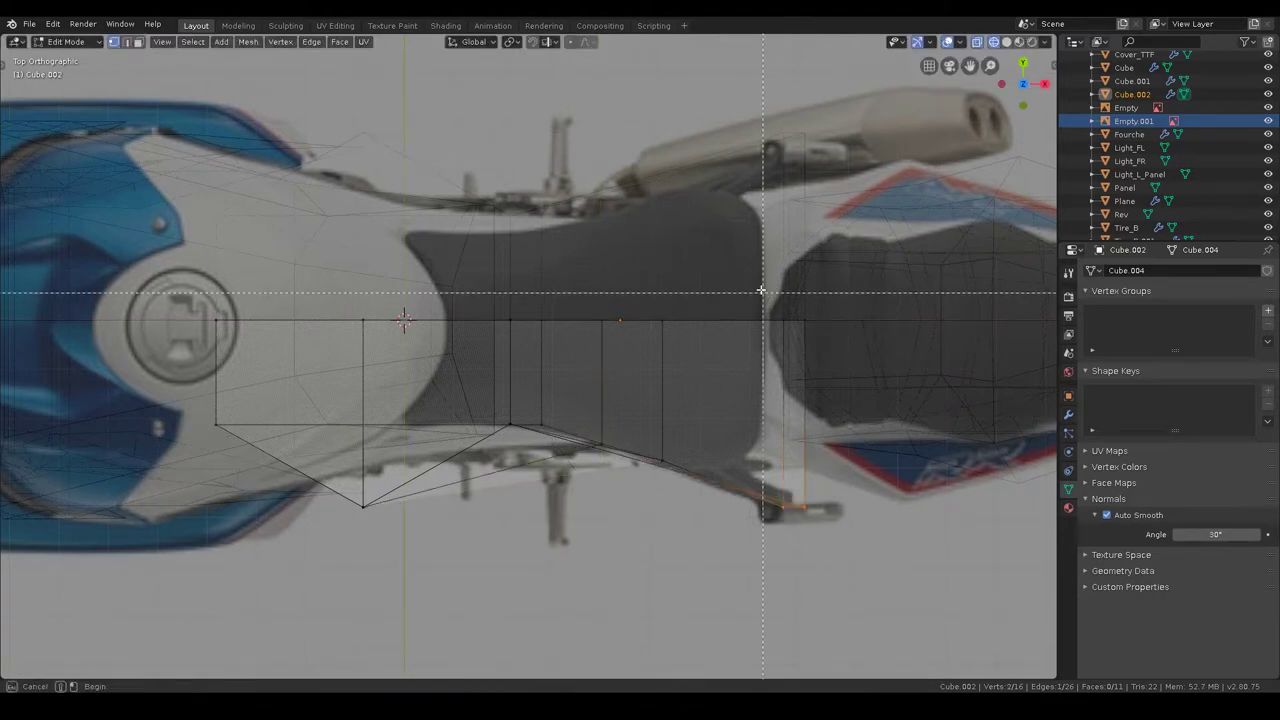
key(ctrl+KP_Add)
key(g)
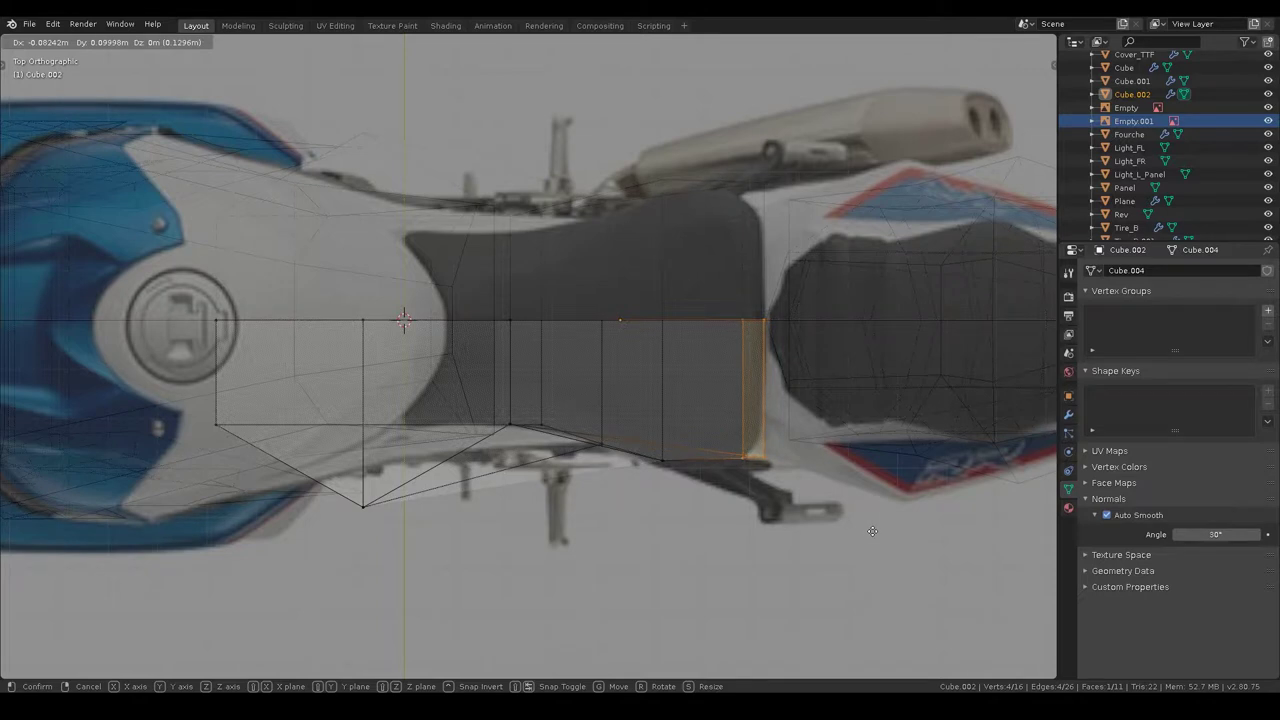
click(871, 531)
click(363, 505)
key(g)
key(y)
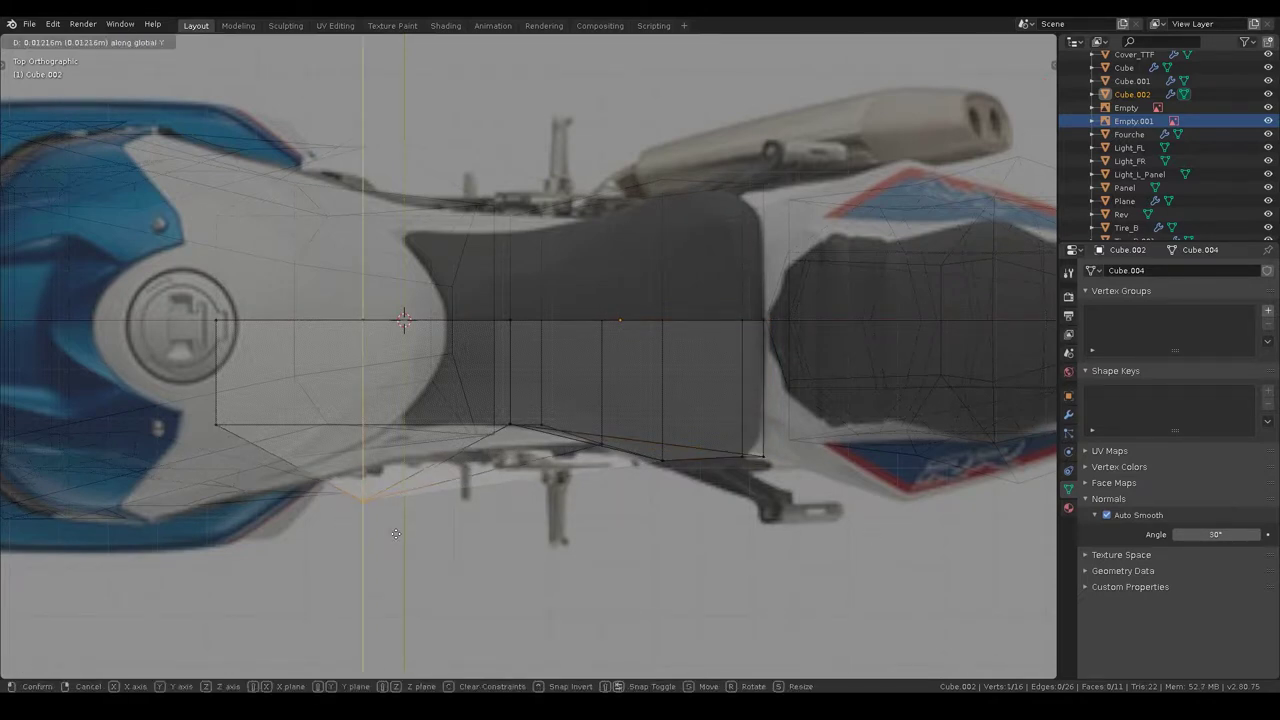
- Confirm the corner vertex, then switch to solid shading and Texture Paint mode
click(411, 476)
mouse_move(411, 476)
middle_down()
mouse_move(477, 494)
mouse_move(540, 417)
middle_up()
key(z)
click(541, 276)
key(ctrl+Tab)
click(519, 292)
key(ctrl+Tab)
click(833, 337)
- Return to object mode and select the Cube.002 seat-area side panel
mouse_move(793, 366)
middle_down()
mouse_move(650, 364)
mouse_move(654, 381)
middle_up()
key(ctrl+Tab)
click(786, 360)
key(ctrl+Tab)
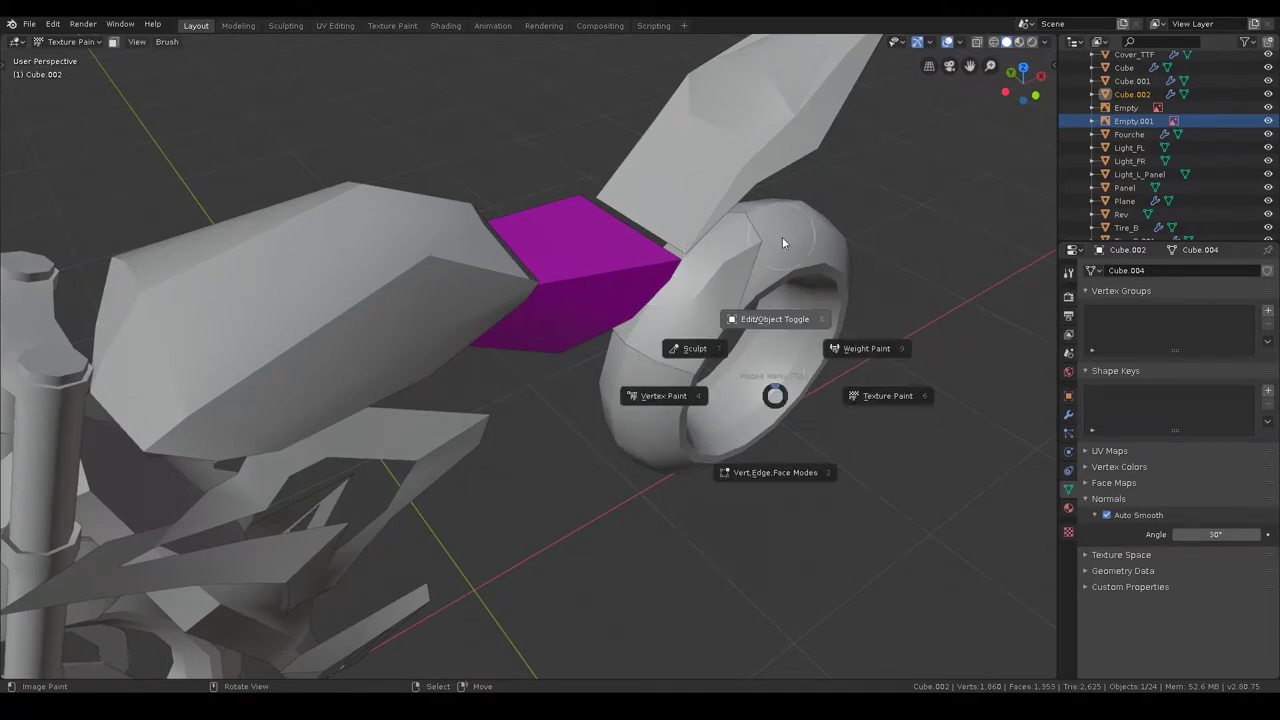
click(782, 242)
mouse_move(676, 338)
middle_down()
mouse_move(494, 336)
mouse_move(640, 309)
mouse_move(445, 312)
mouse_move(505, 326)
mouse_move(442, 301)
middle_up()
click(442, 301)
mouse_move(575, 327)
middle_down()
mouse_move(497, 386)
mouse_move(584, 293)
mouse_move(544, 345)
middle_up()
scroll(540, 340, up, 3)
- In front wireframe view, move the panel's front vertex onto the reference line
key(ctrl+Tab)
click(542, 223)
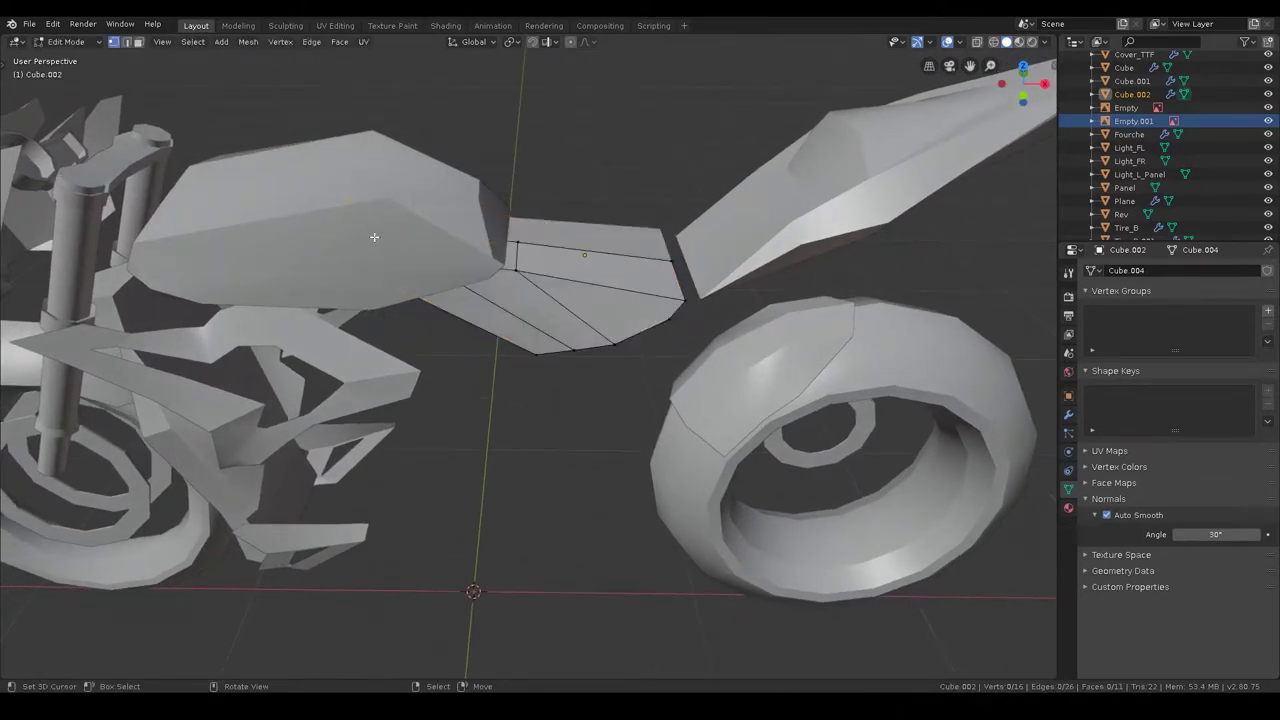
key(KP_1)
key(z)
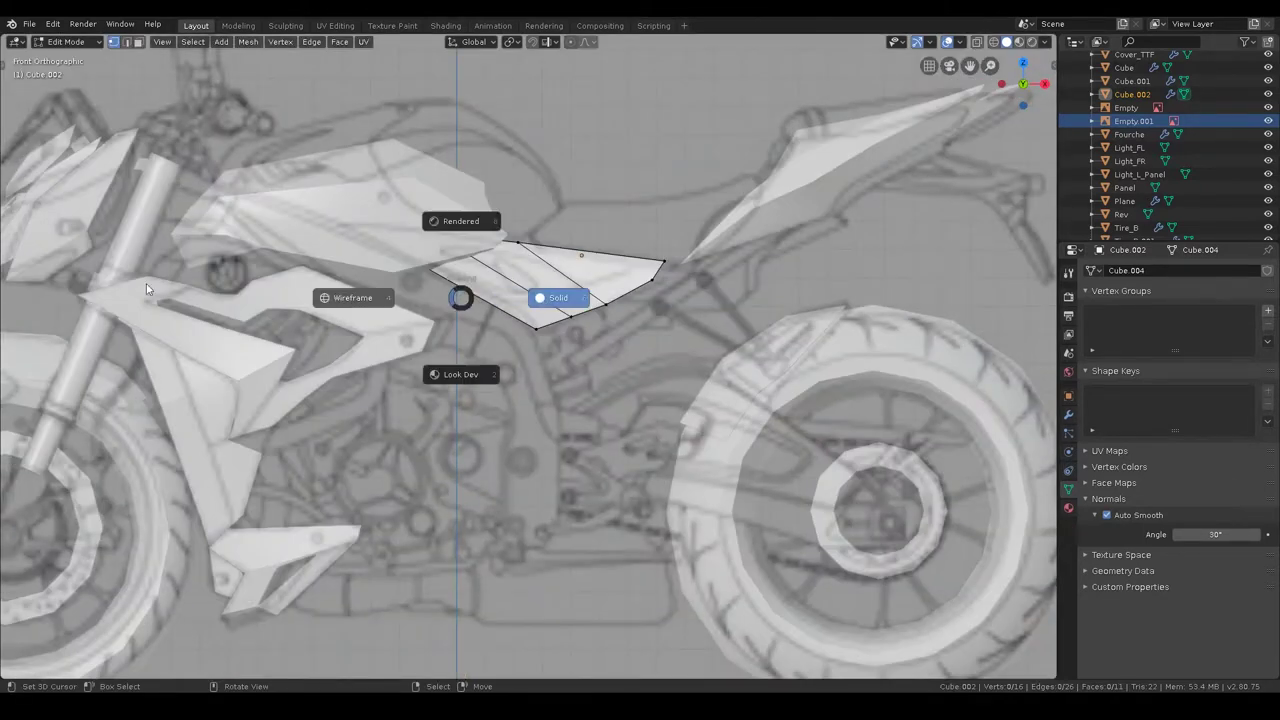
click(355, 246)
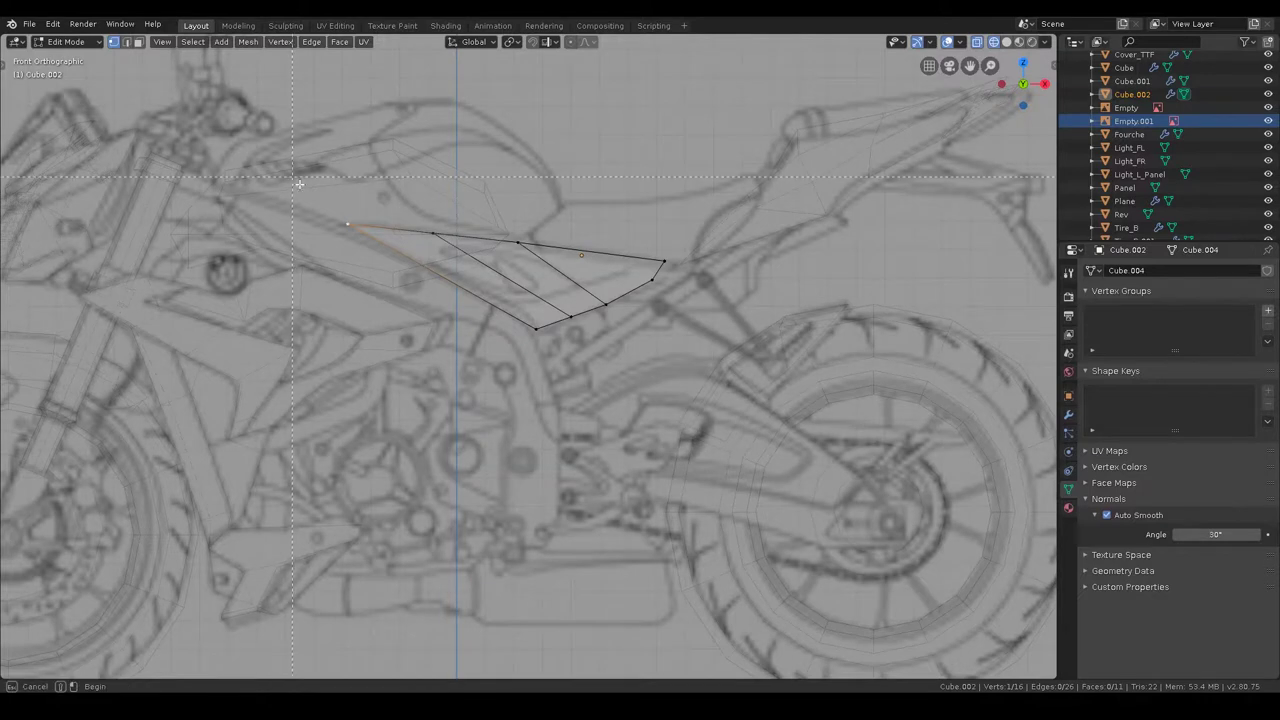
key(g)
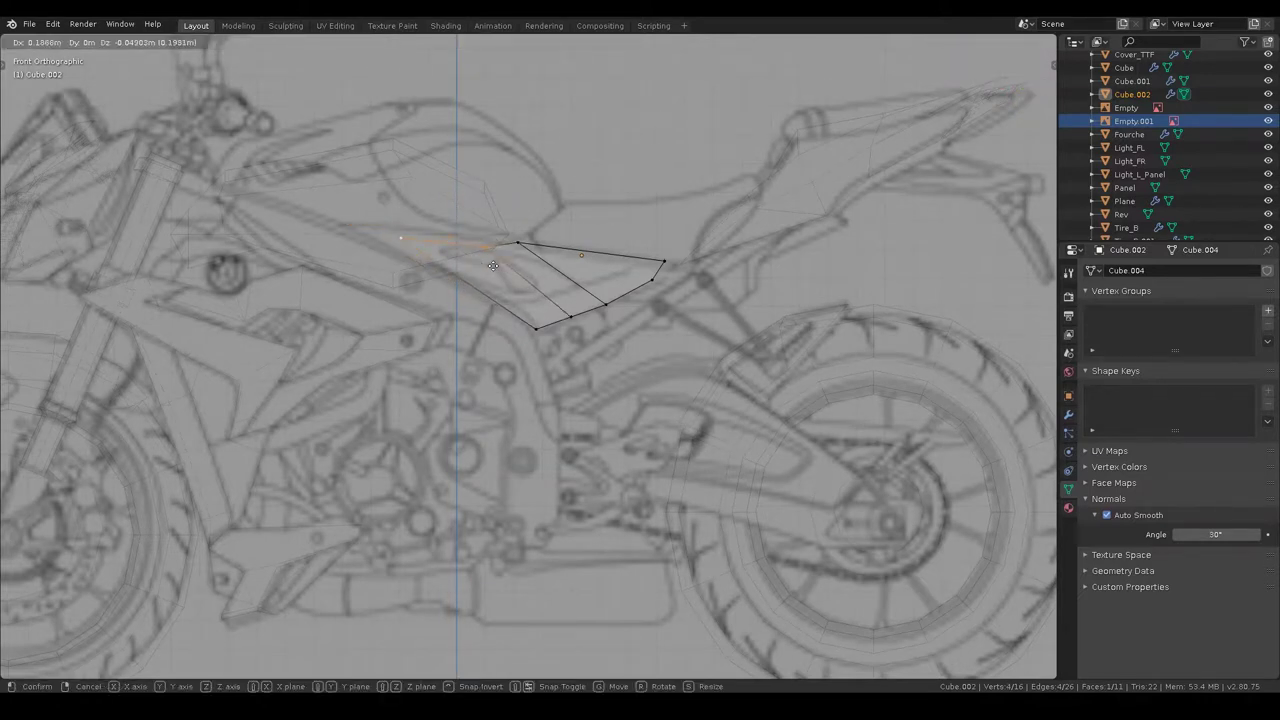
click(493, 265)
key(r)
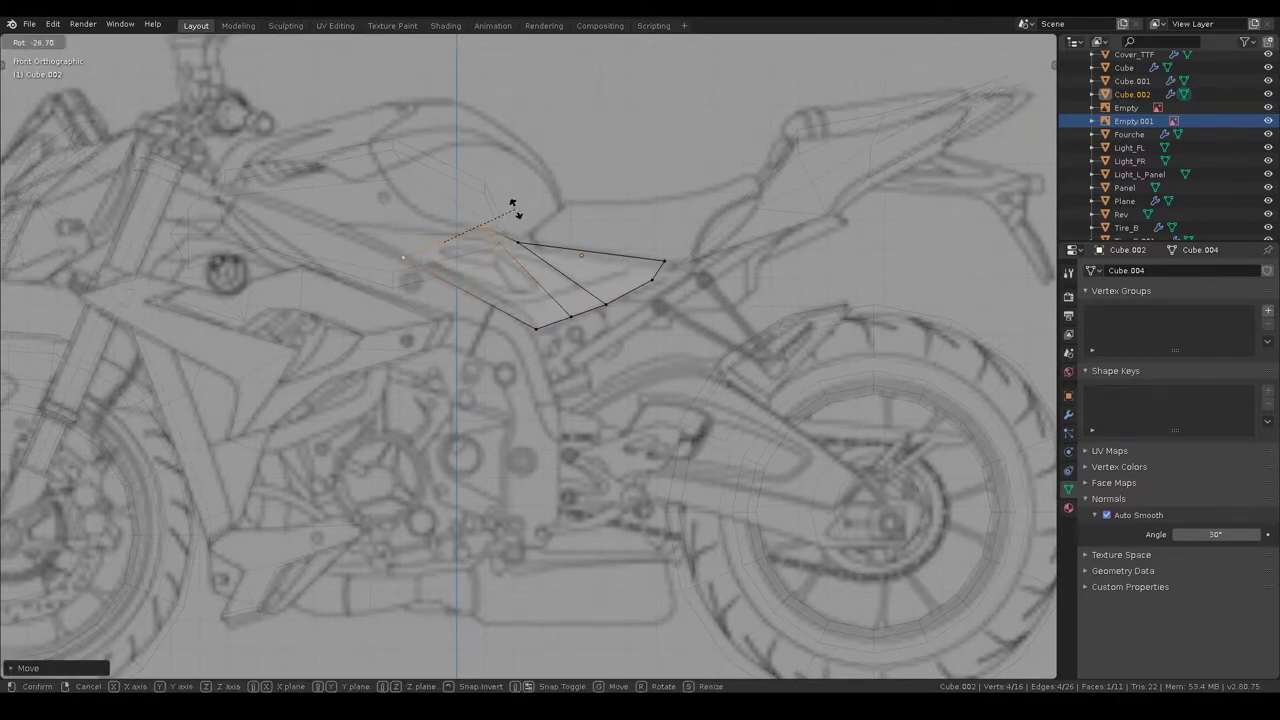
right_click(513, 206)
- Add a rear edge loop across the panel, raise it along Z, and return to object mode
key(ctrl+r)
click(624, 262)
key(g)
key(z)
click(716, 276)
key(alt+a)
key(b)
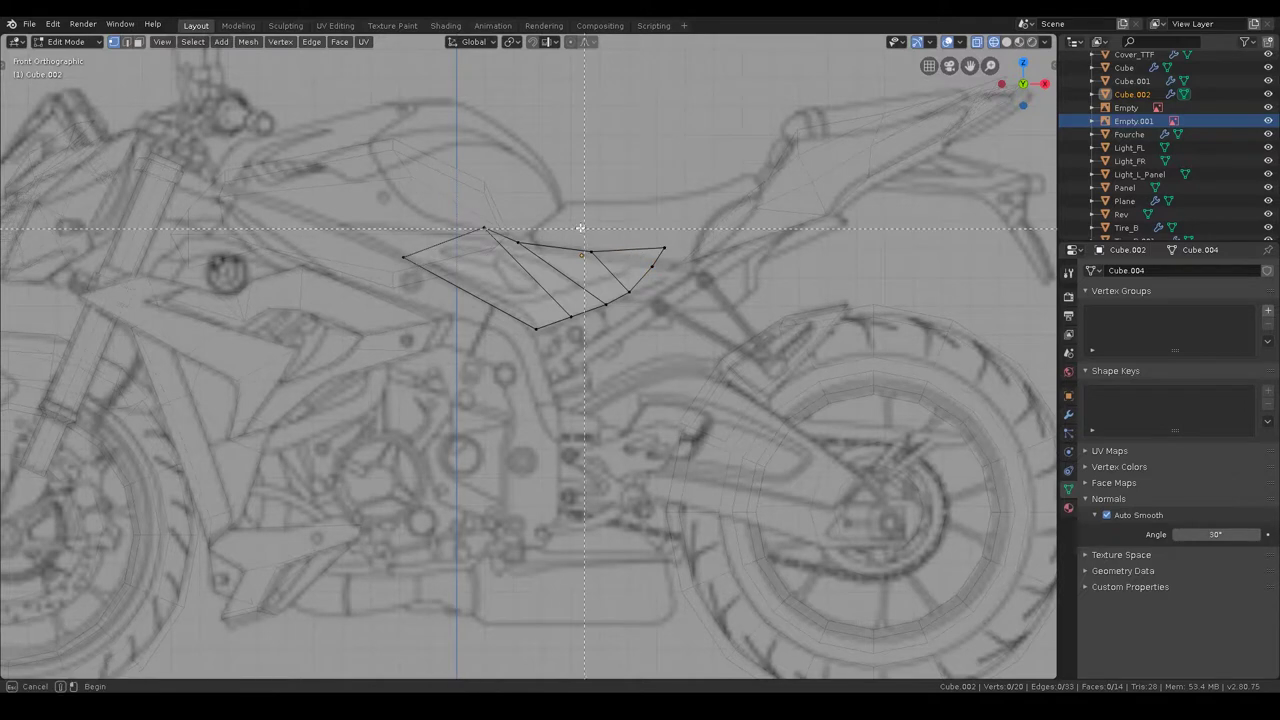
key(Escape)
key(ctrl+Tab)
click(725, 273)
- Enlarge the panel about 1.19× and shift it rearward
key(s)
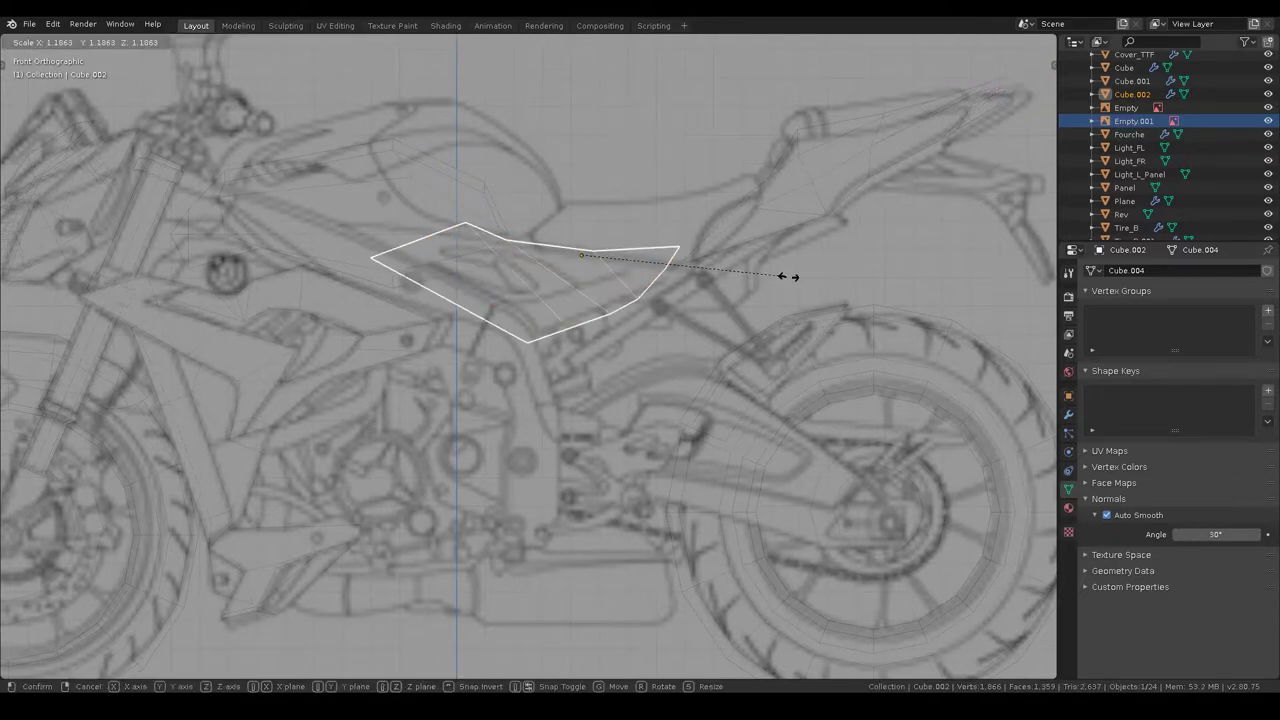
click(700, 293)
key(g)
click(692, 295)
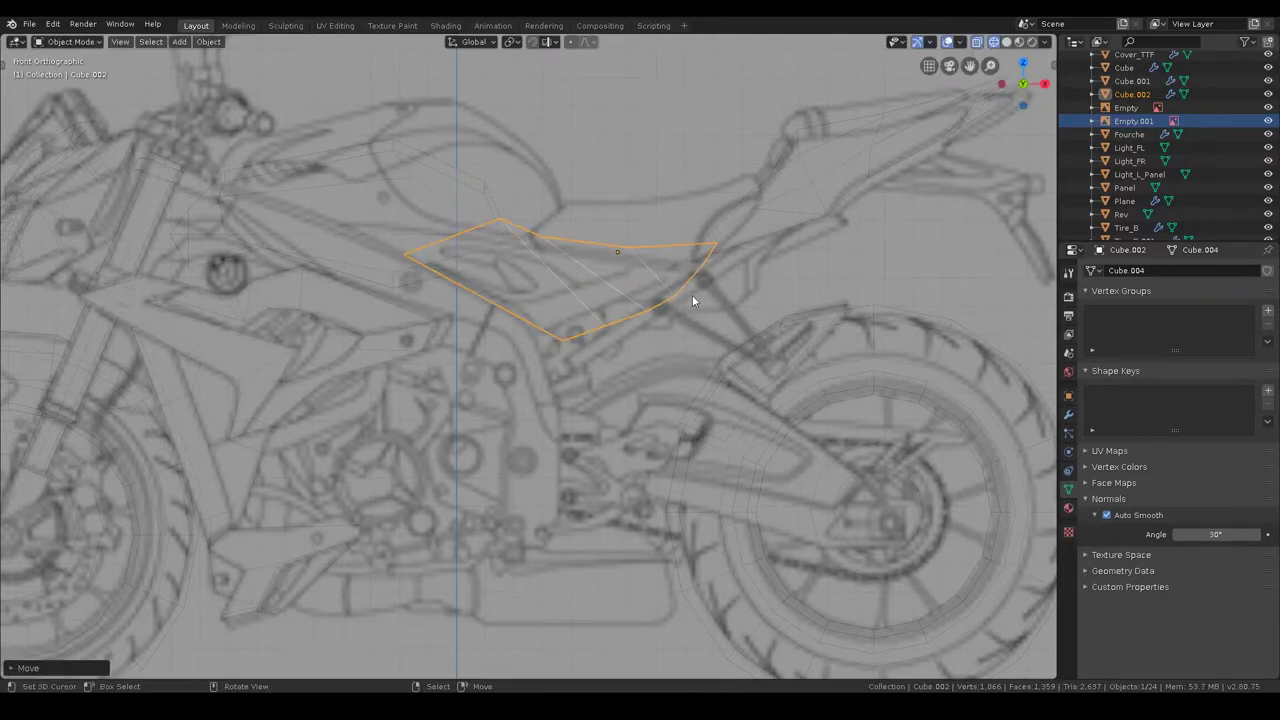
- Switch to solid shading, select the seat-area panel and enter Edit Mode
click(846, 291)
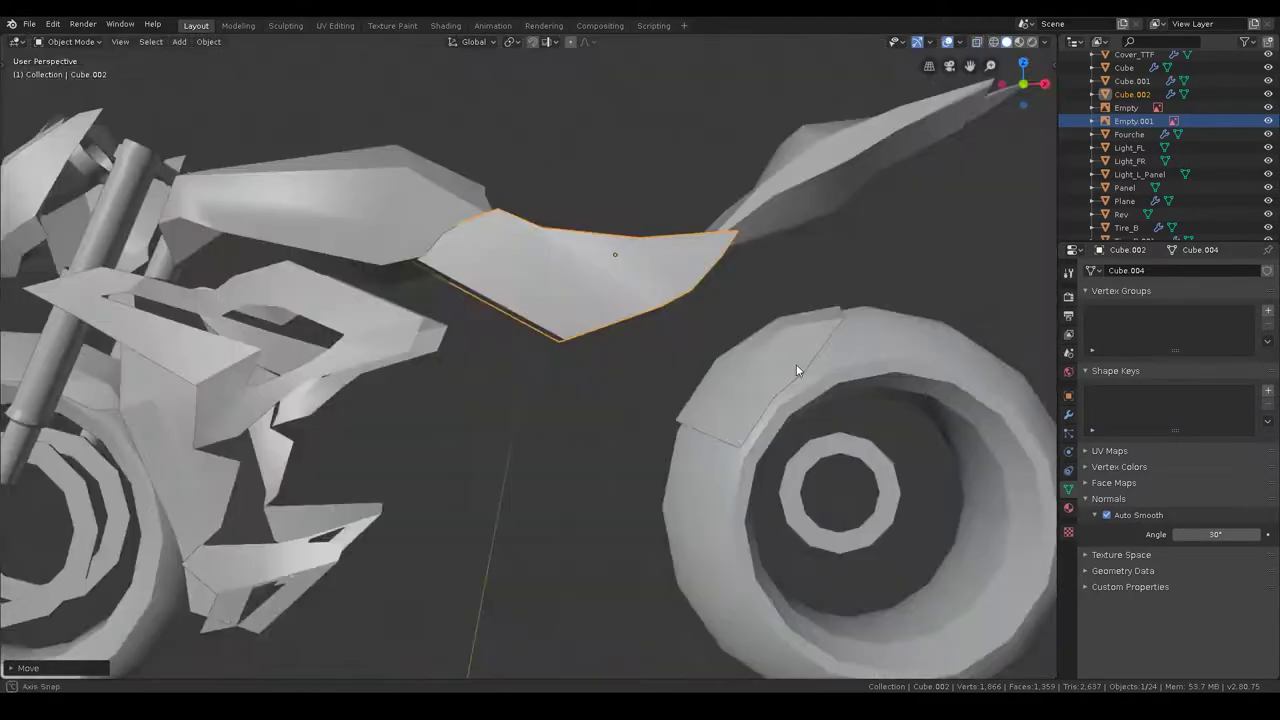
middle_drag(796, 364, 834, 405)
scroll(528, 390, up, 5)
middle_drag(528, 390, 530, 316)
click(530, 316)
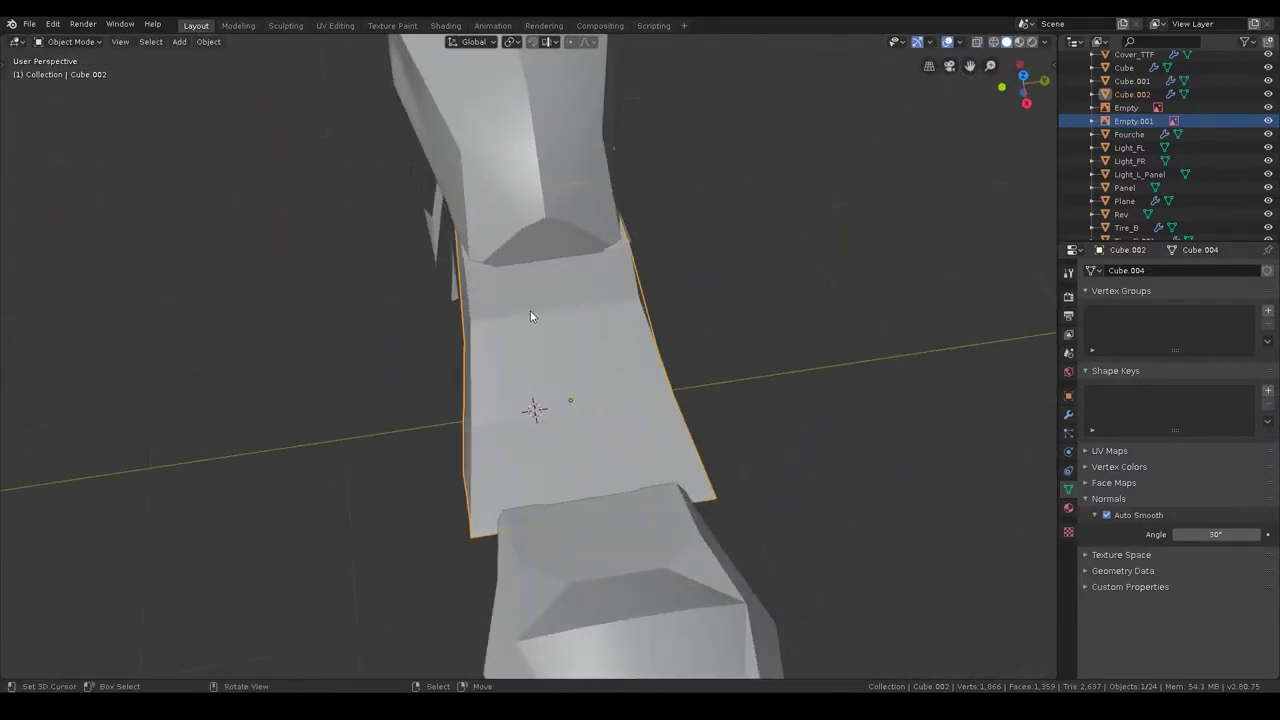
mouse_move(530, 233)
middle_down()
mouse_move(693, 327)
mouse_move(620, 359)
middle_up()
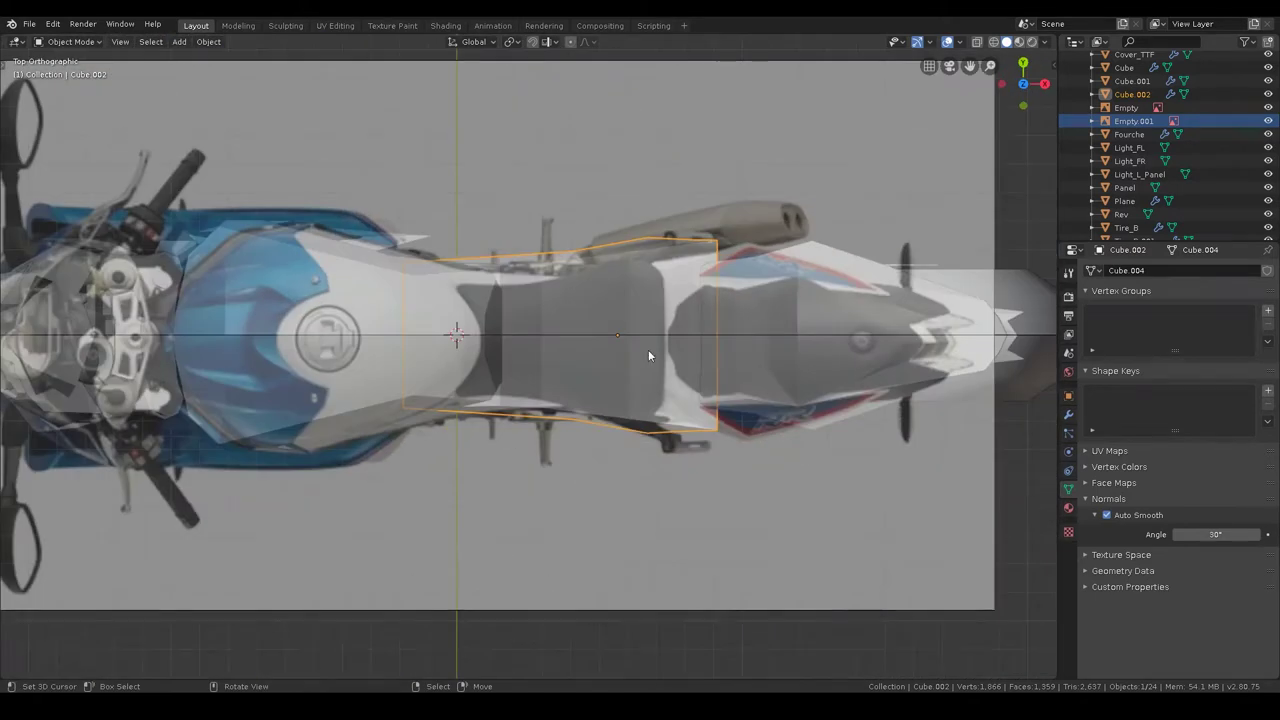
scroll(610, 406, up, 2)
key(ctrl+Tab)
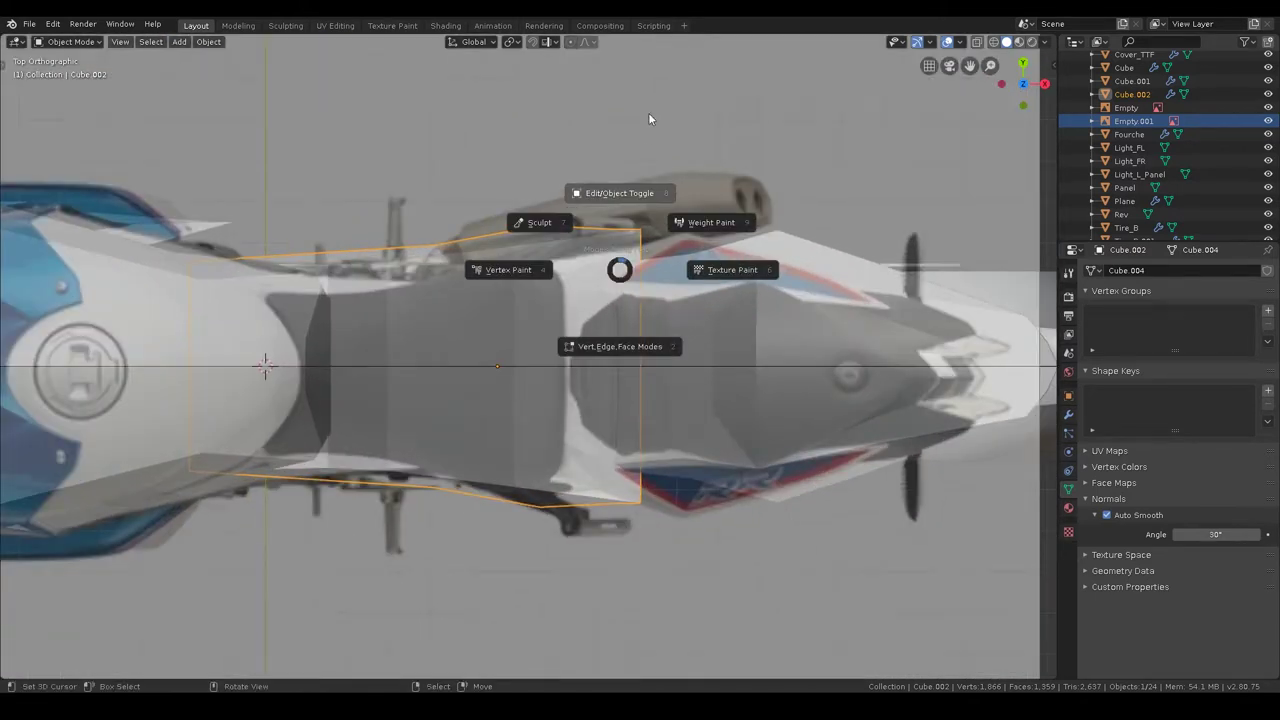
click(654, 240)
- With X-ray on, box-select the panel's bottom row of vertices and move it along Y
mouse_move(556, 482)
mouse_down()
mouse_move(703, 586)
mouse_move(523, 486)
mouse_up()
key(alt+z)
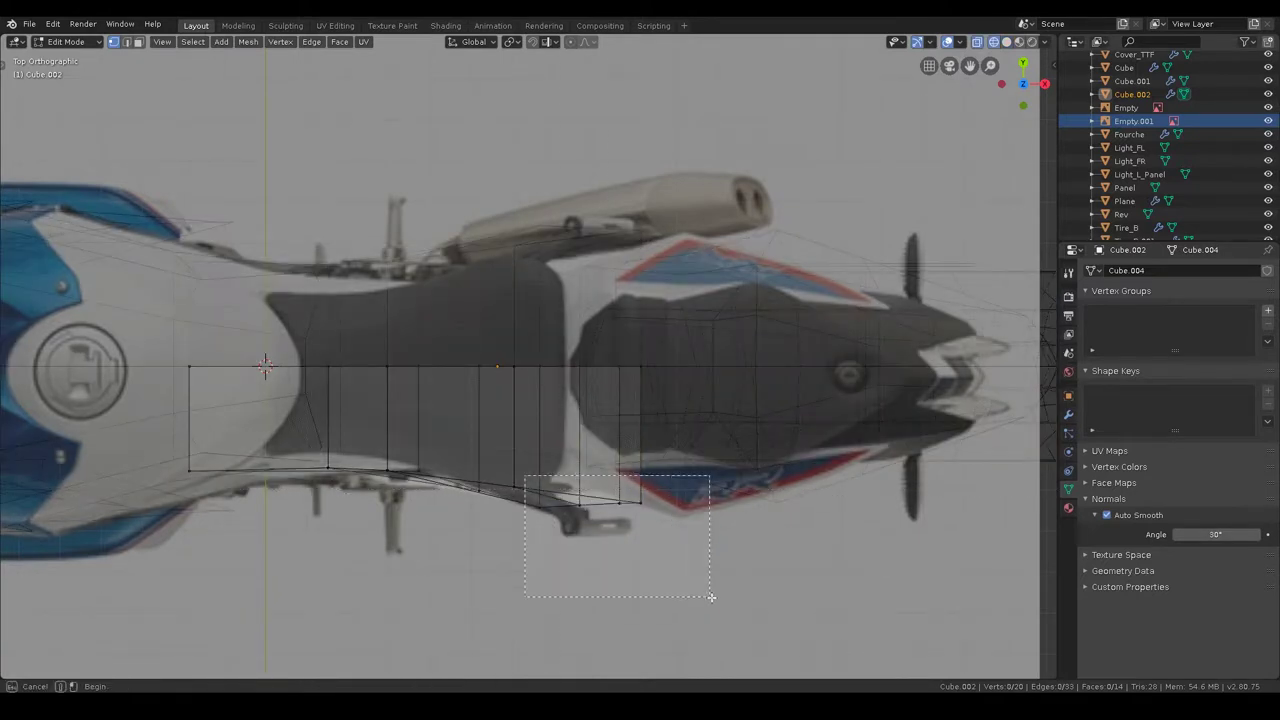
key(b)
drag(189, 455, 766, 646)
key(g)
key(y)
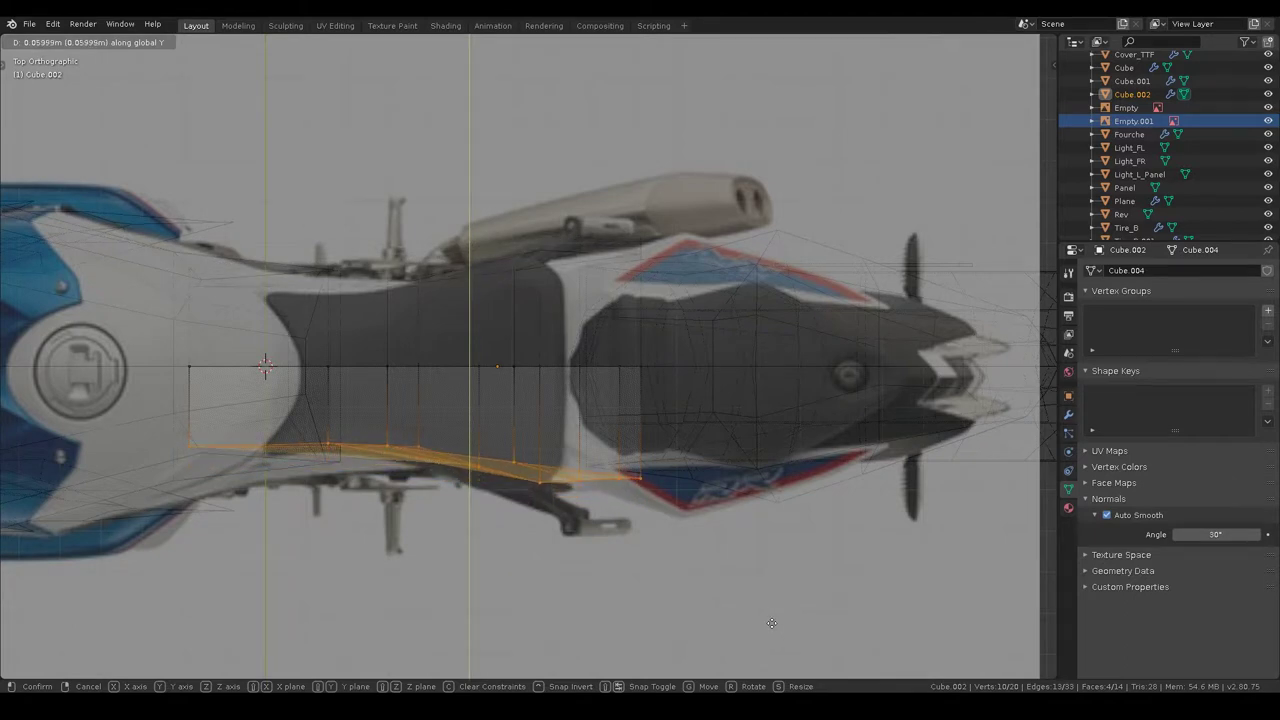
click(771, 623)
- Move the panel's rear vertices along Y with smooth proportional falloff
drag(517, 451, 743, 541)
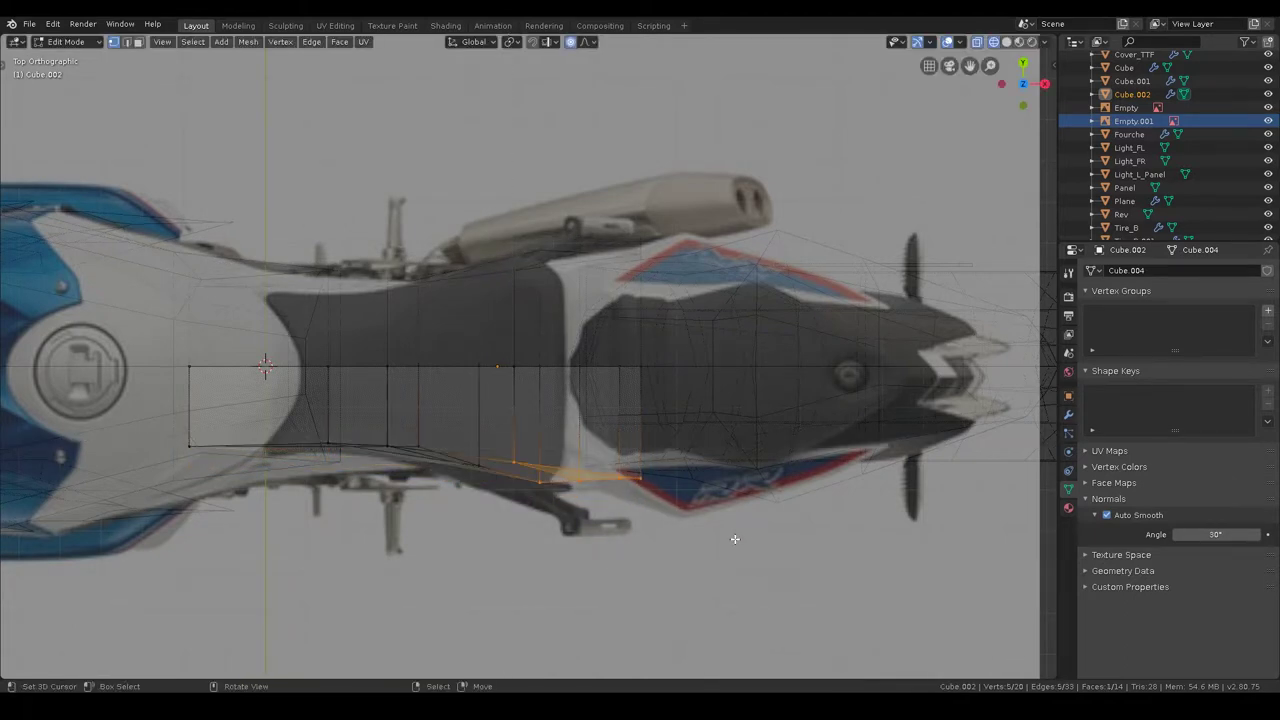
key(g)
key(y)
scroll(672, 521, down, 3)
scroll(672, 515, down, 3)
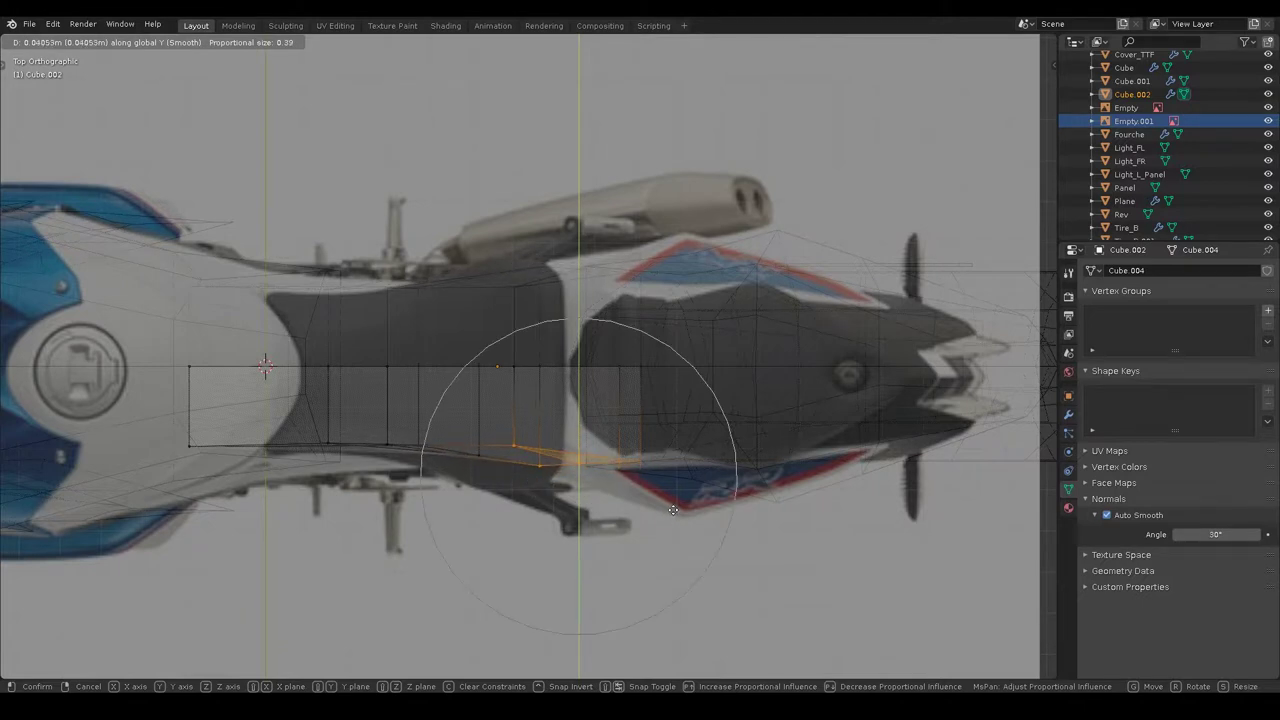
click(672, 510)
- Set the selected piece's auto-smooth angle to 40°
key(Tab)
mouse_move(674, 506)
middle_down()
mouse_move(666, 406)
mouse_move(700, 343)
middle_up()
key(z)
click(795, 337)
mouse_move(795, 337)
middle_down()
mouse_move(692, 388)
mouse_move(552, 342)
mouse_move(434, 423)
mouse_move(443, 449)
mouse_move(588, 408)
middle_up()
click(474, 303)
key(ctrl+Tab)
click(499, 209)
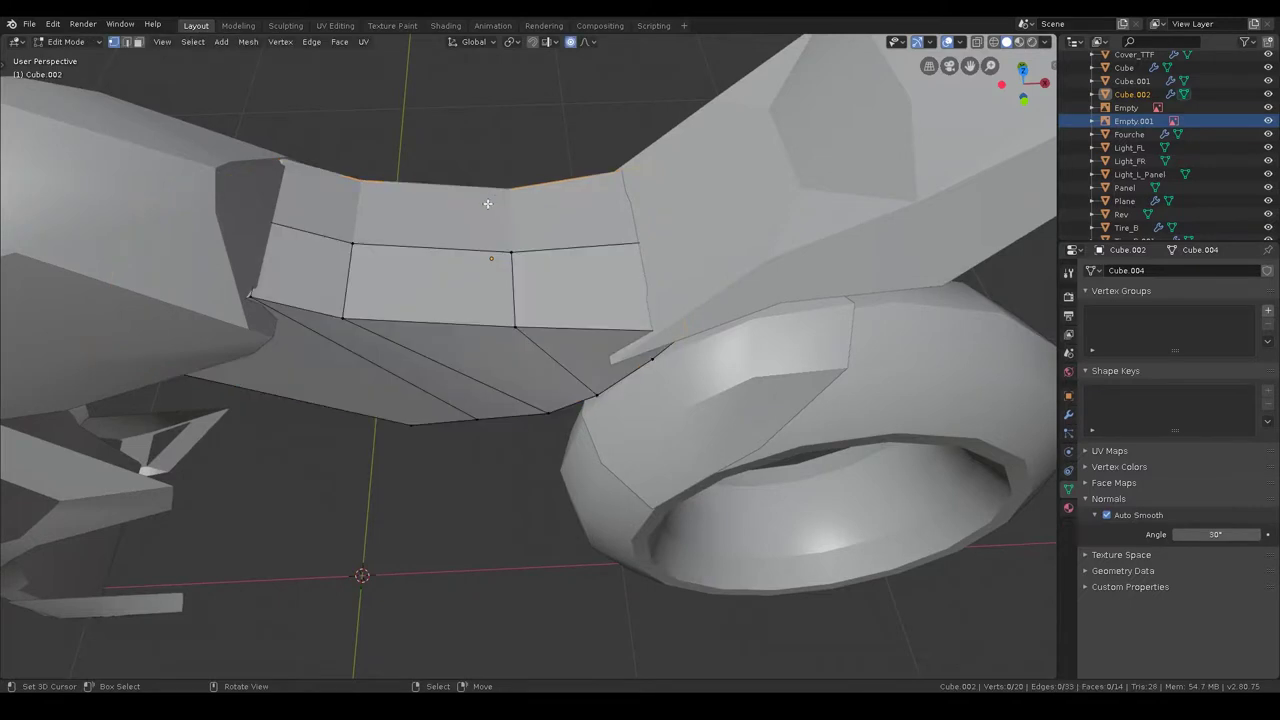
key(Tab)
text(0)
key(Return)
- Rescale the Cube.001 fuel tank
mouse_move(822, 464)
middle_down()
mouse_move(609, 366)
mouse_move(557, 322)
mouse_move(610, 347)
mouse_move(700, 340)
mouse_move(669, 329)
mouse_move(613, 263)
mouse_move(626, 294)
middle_up()
scroll(612, 263, down, 5)
key(a)
mouse_move(388, 309)
middle_down()
mouse_move(690, 362)
mouse_move(630, 380)
mouse_move(443, 380)
mouse_move(547, 332)
mouse_move(675, 351)
mouse_move(814, 396)
mouse_move(497, 434)
mouse_move(534, 495)
mouse_move(466, 491)
middle_up()
click(460, 320)
key(s)
click(717, 364)
key(alt+a)
- Check the seat panel in top view against the top reference image
click(463, 491)
mouse_move(540, 468)
middle_down()
mouse_move(735, 418)
mouse_move(811, 426)
mouse_move(696, 474)
middle_up()
key(Tab)
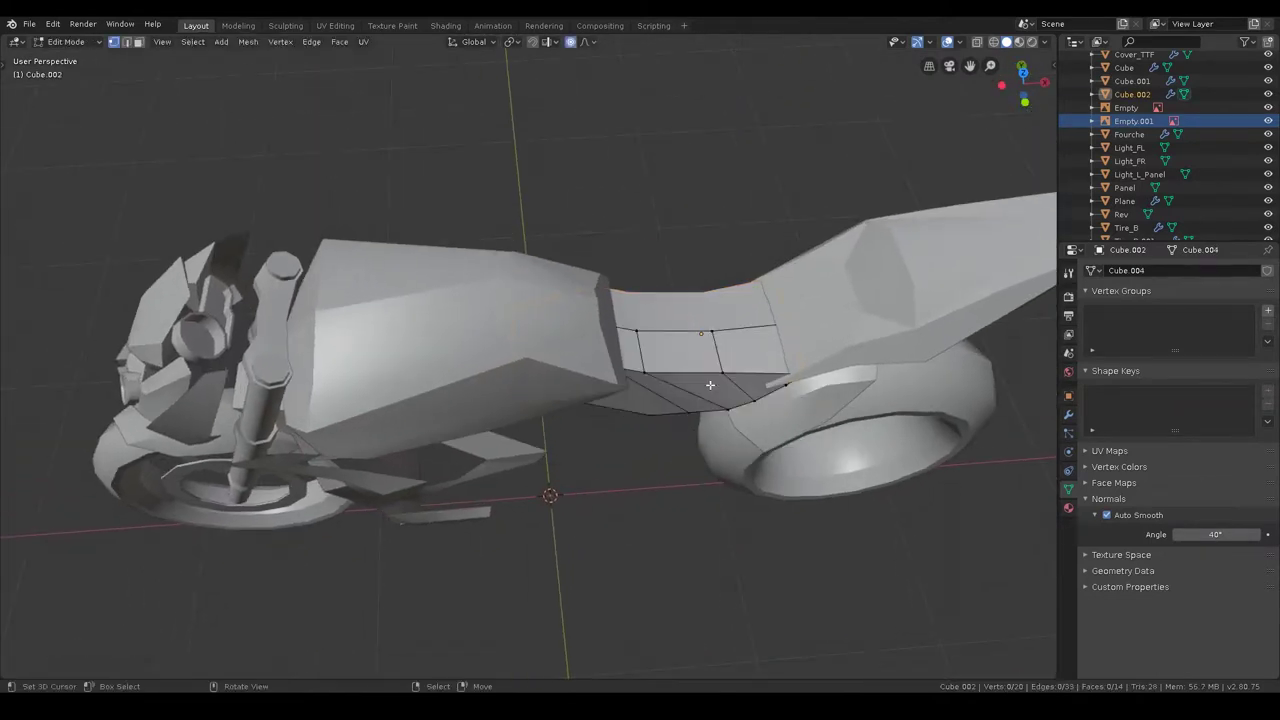
key(KP_7)
scroll(660, 376, up, 2)
key(ctrl+Tab)
click(368, 360)
click(368, 368)
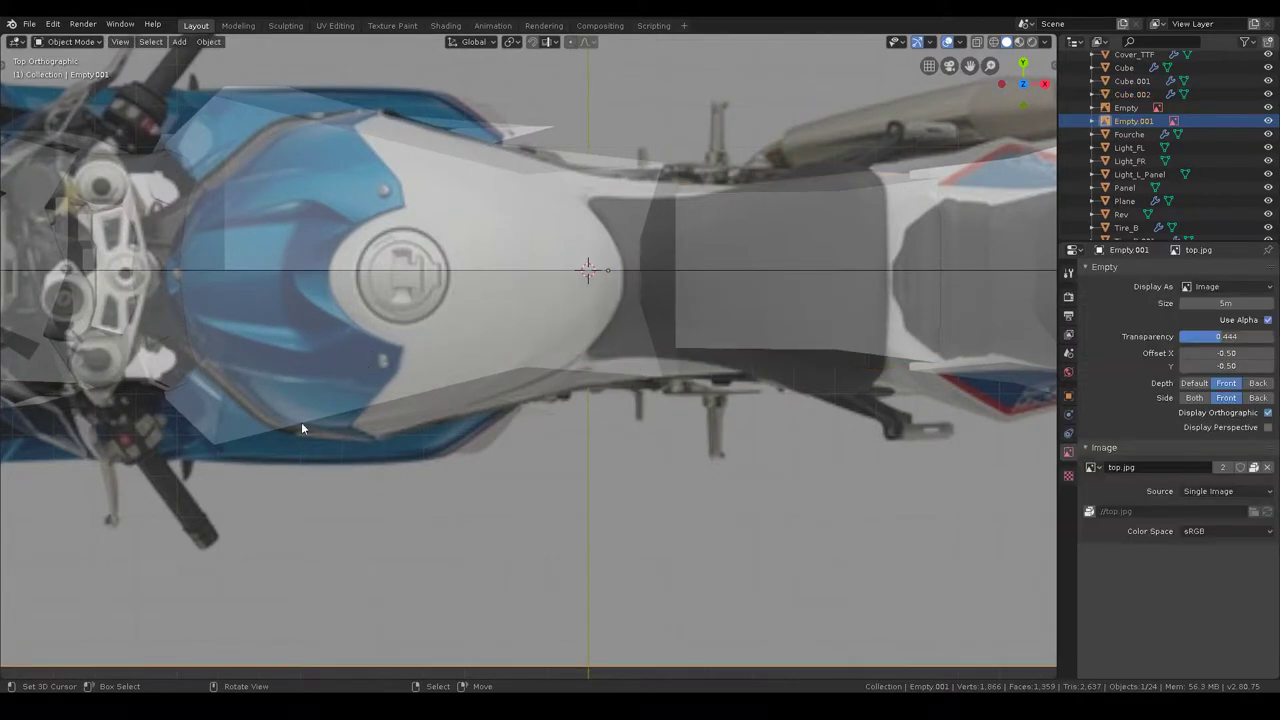
middle_drag(410, 371, 364, 342)
- In top view, knife-cut new edges across the fuel tank's mesh
click(364, 342)
key(ctrl+Tab)
click(389, 203)
key(KP_7)
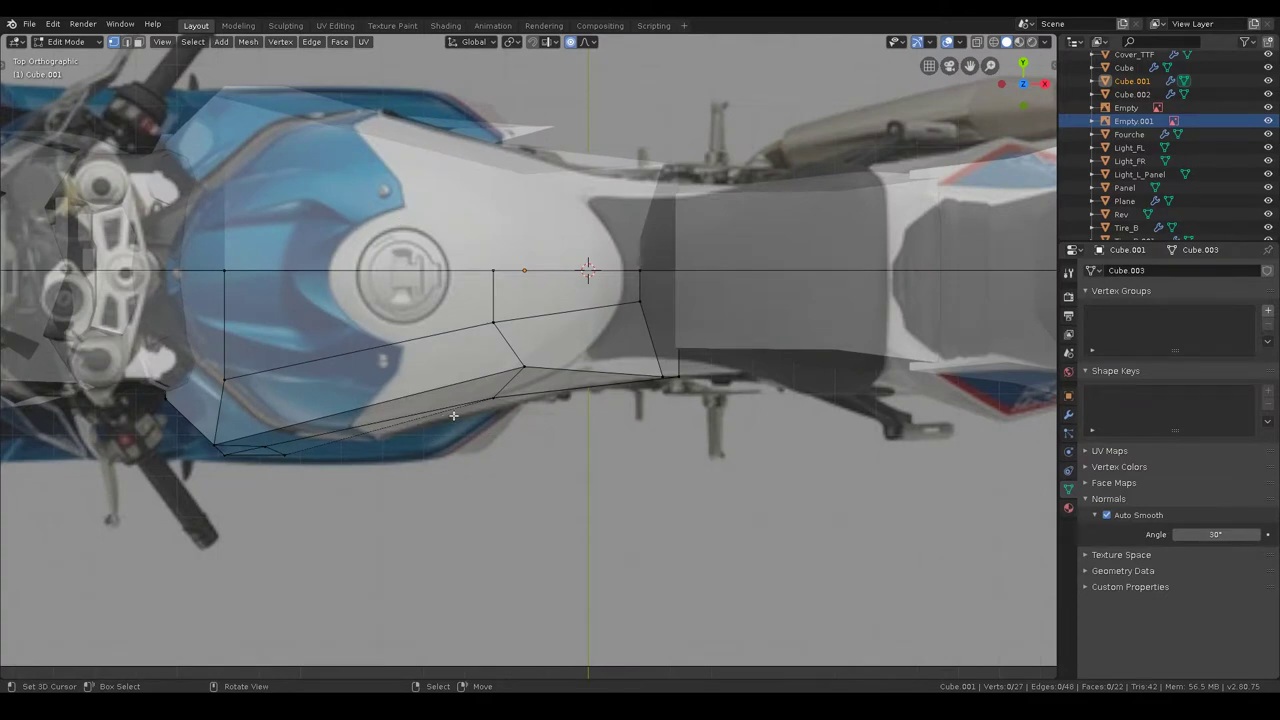
key(k)
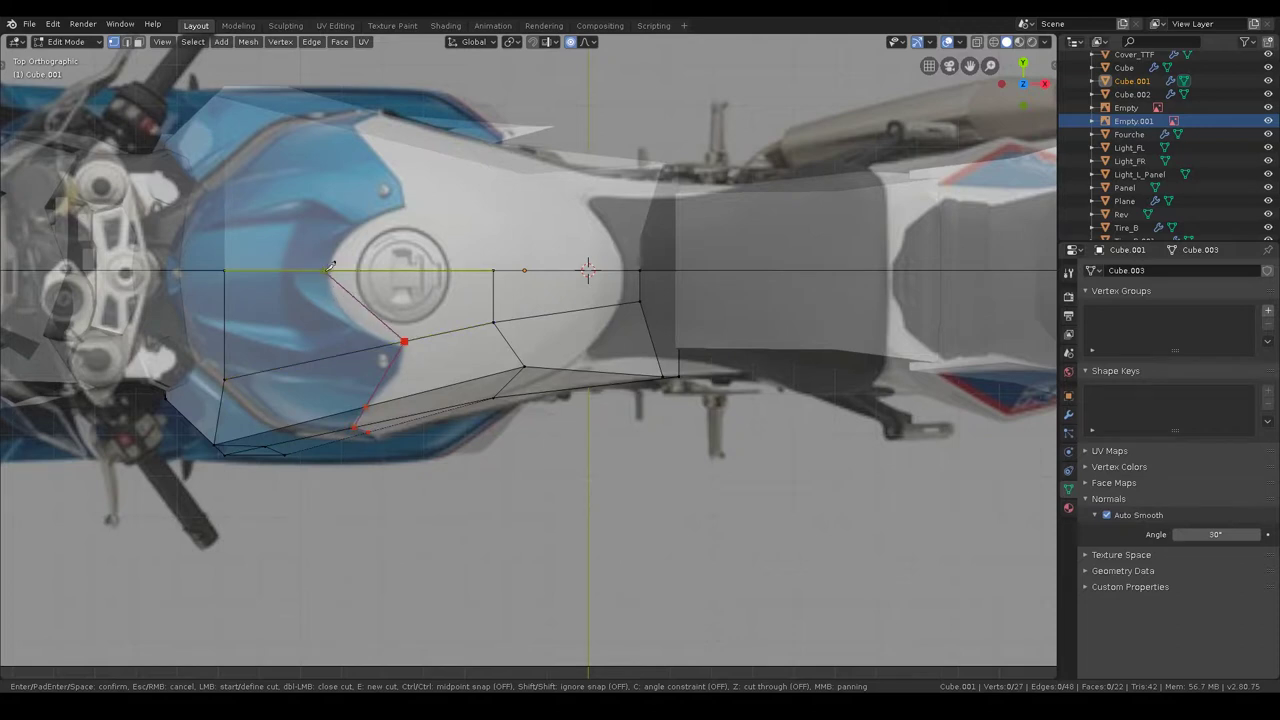
key(Return)
- Select a set of faces across the front of the cut tank
middle_drag(327, 270, 302, 352)
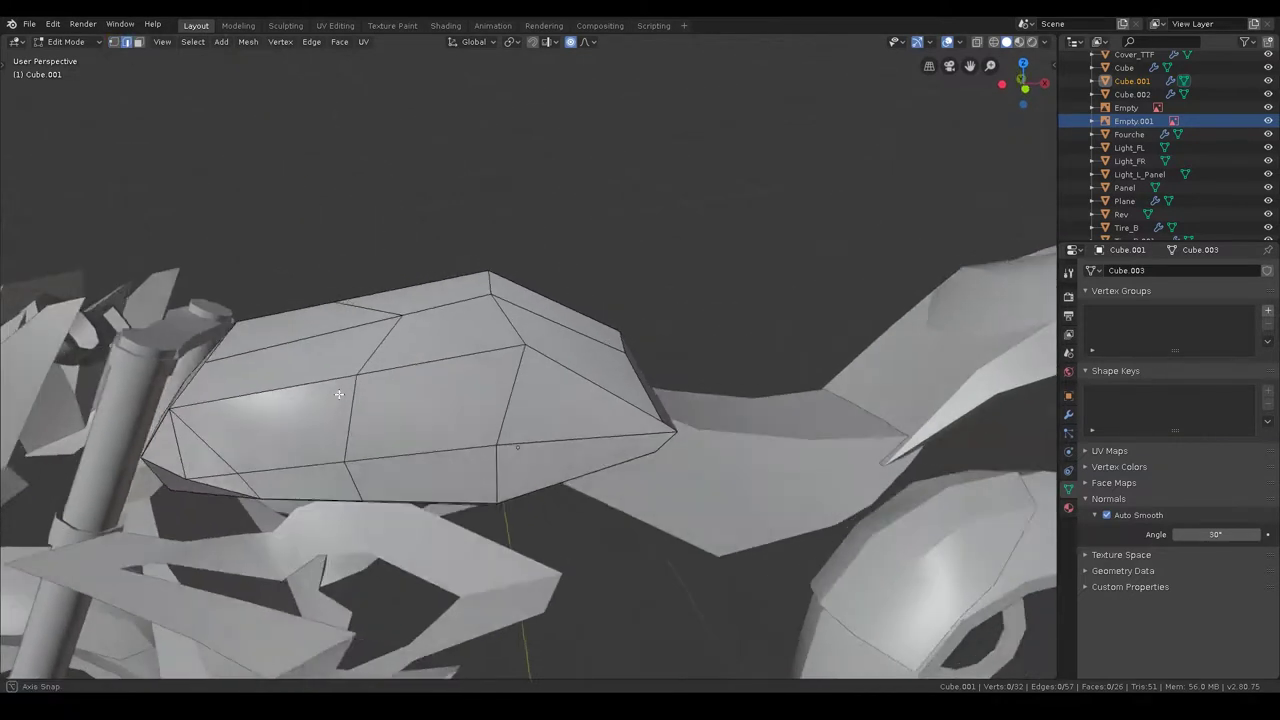
middle_drag(368, 424, 338, 400)
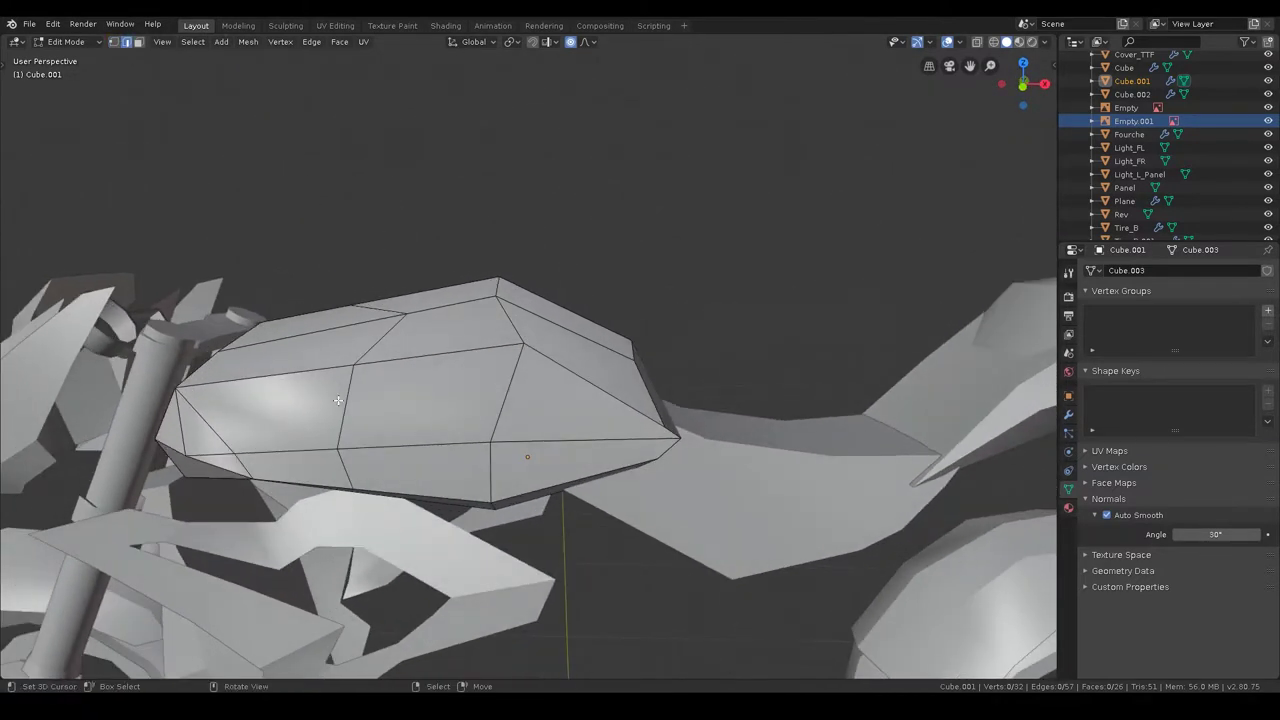
alt+click(307, 433)
key(ctrl+z)
click(288, 458)
shift+click(260, 420)
shift+click(269, 347)
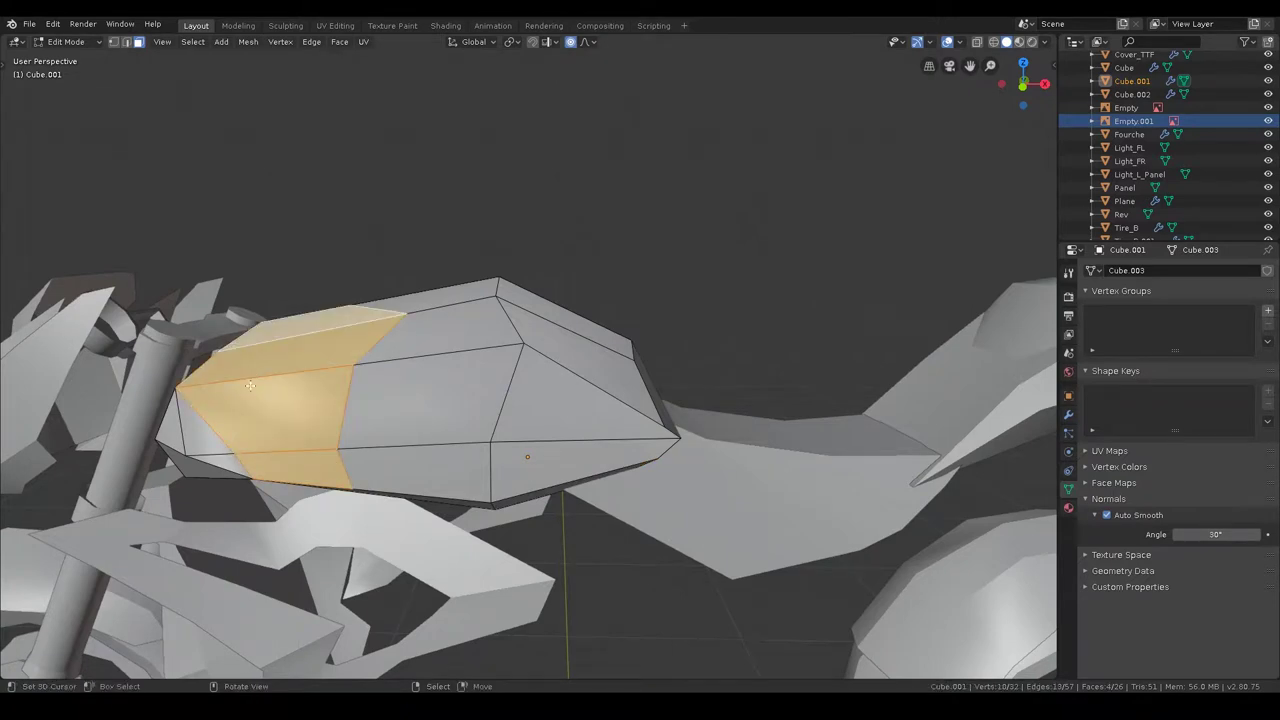
middle_drag(280, 330, 270, 430)
shift+click(268, 435)
shift+click(175, 500)
shift+click(100, 510)
shift+click(150, 440)
shift+click(160, 400)
mouse_move(160, 400)
middle_down()
mouse_move(223, 455)
mouse_move(291, 446)
middle_up()
- Mark the chosen tank edges as sharp
key(alt+a)
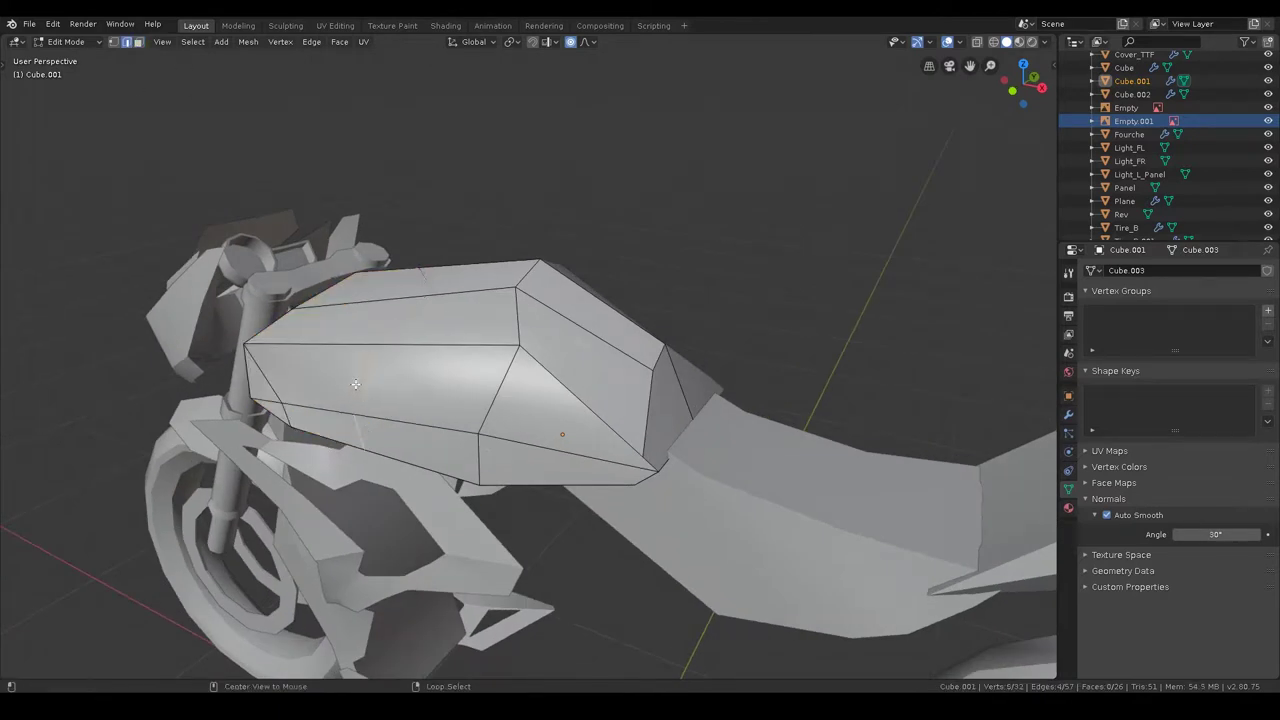
key(ctrl+e)
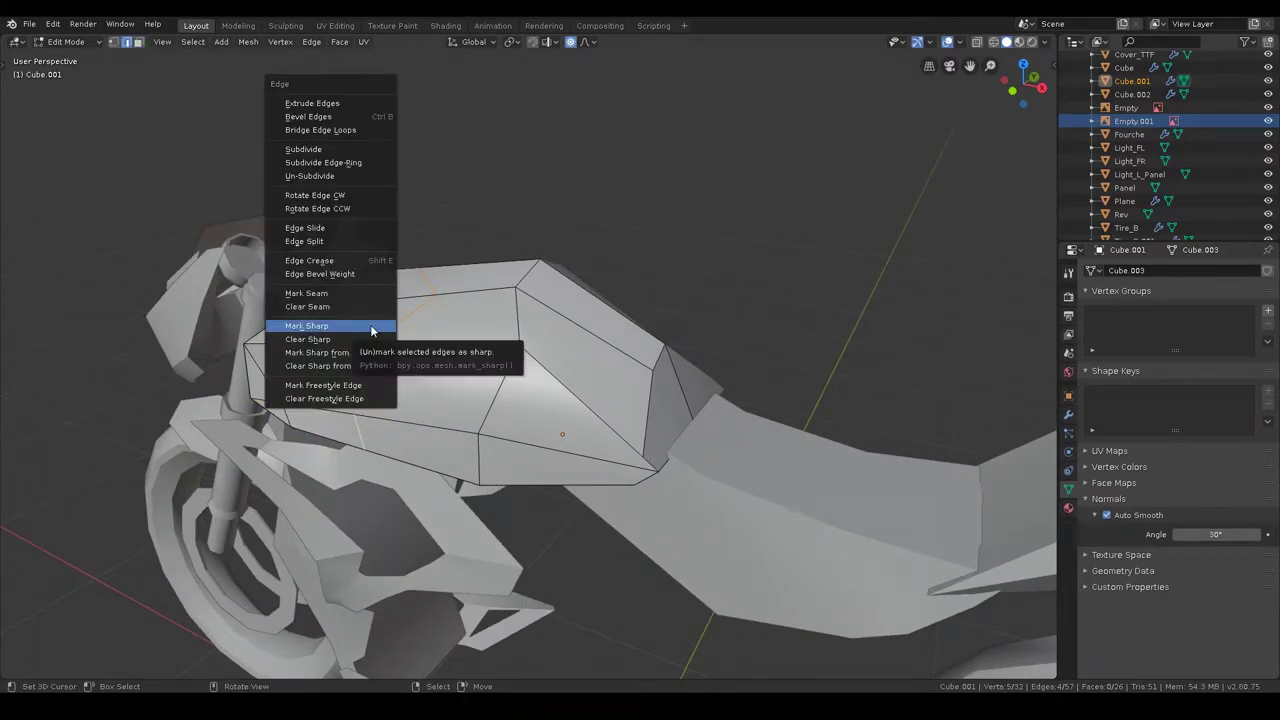
click(370, 324)
middle_drag(370, 324, 145, 225)
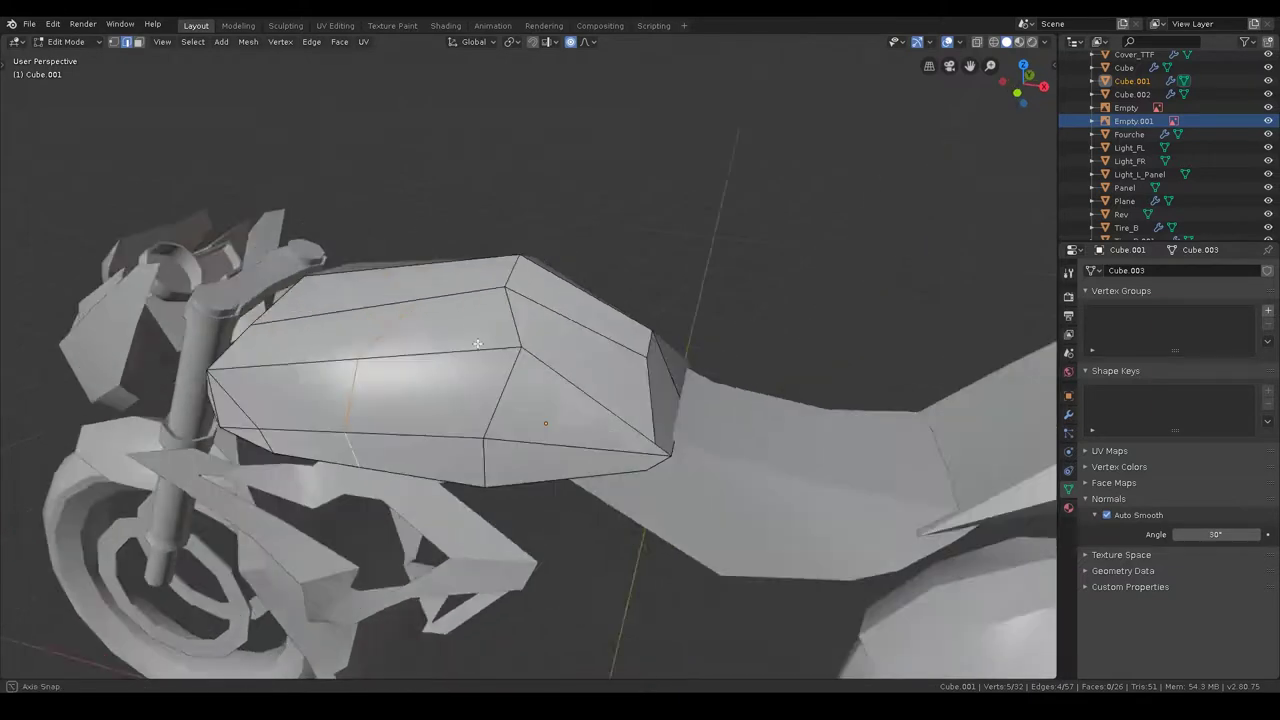
key(alt+a)
- Extrude the front strip of tank faces about 0.042 m along their normals
alt+click(310, 405)
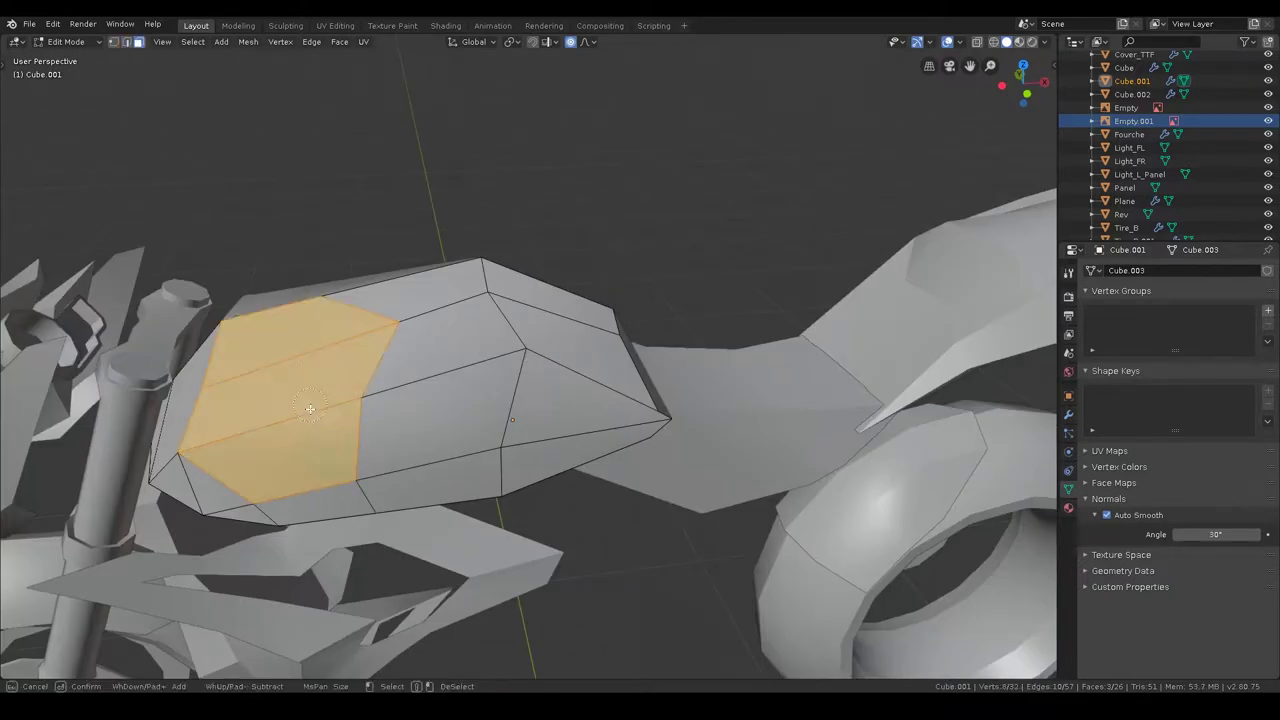
shift+click(326, 476)
key(e)
click(363, 447)
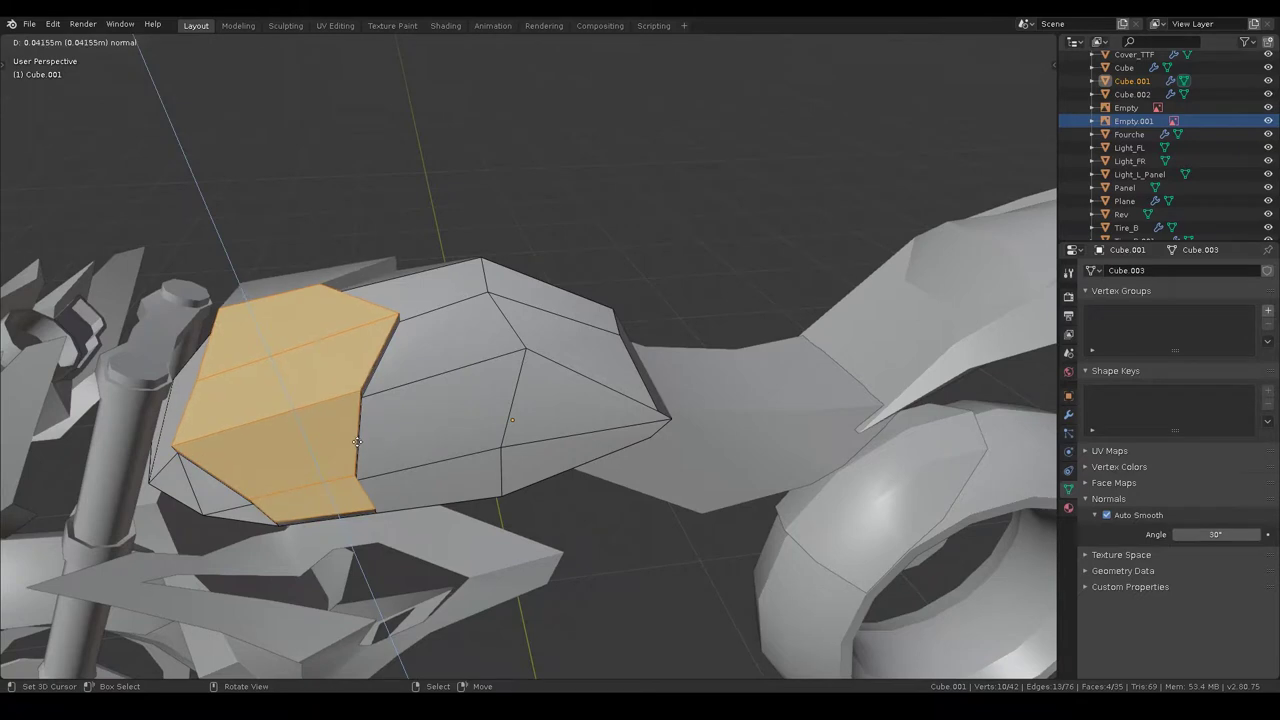
middle_drag(350, 448, 372, 380)
key(alt+a)
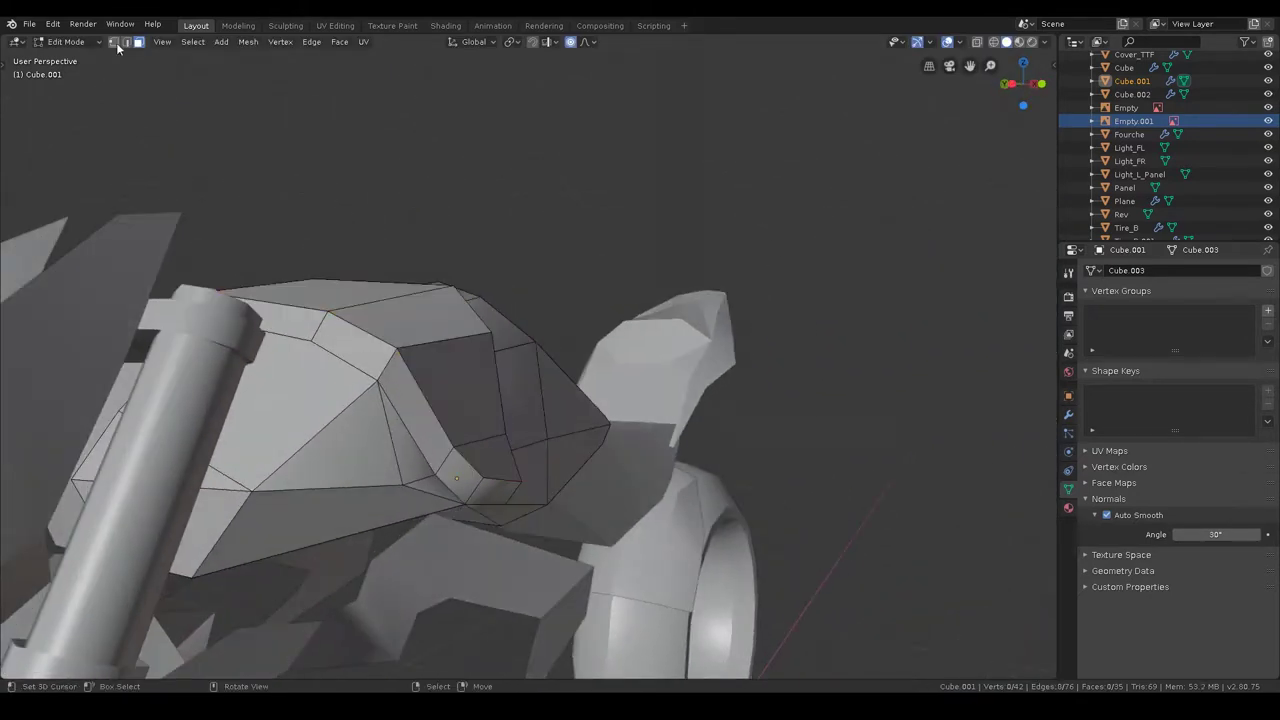
- Merge the tank's extra vertices at last and collapse two short edges into single vertices
key(m)
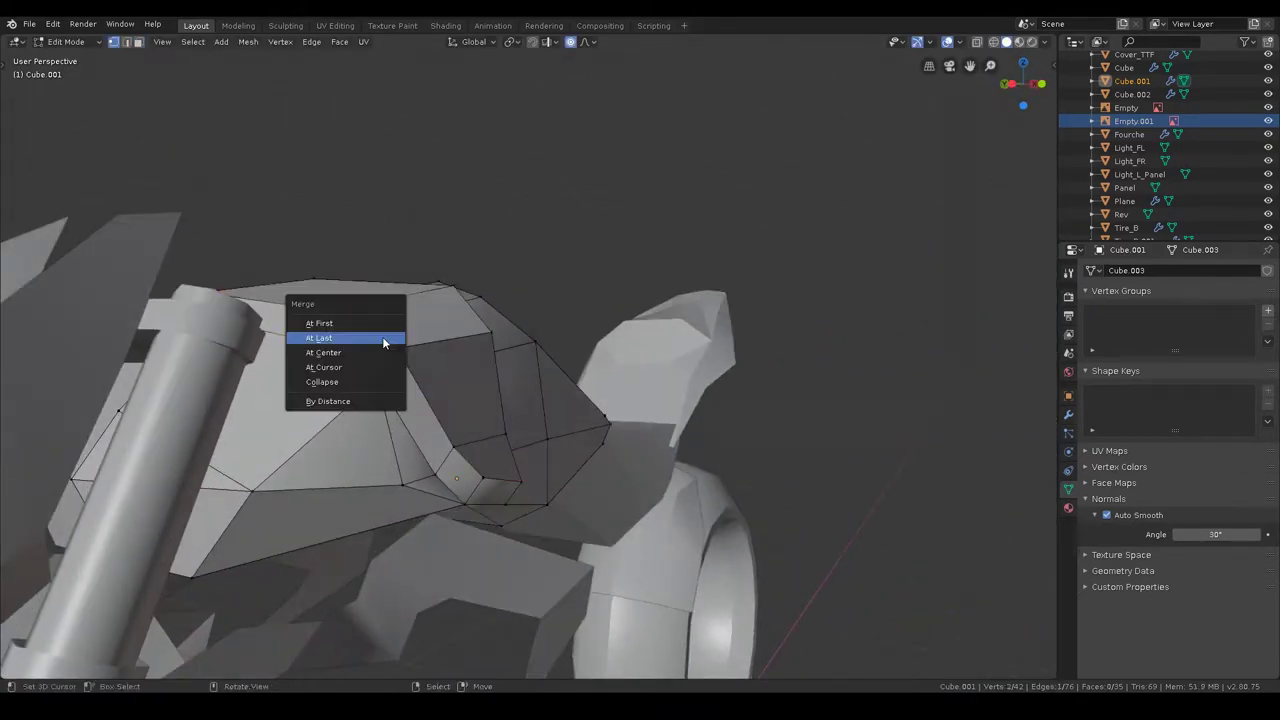
click(382, 338)
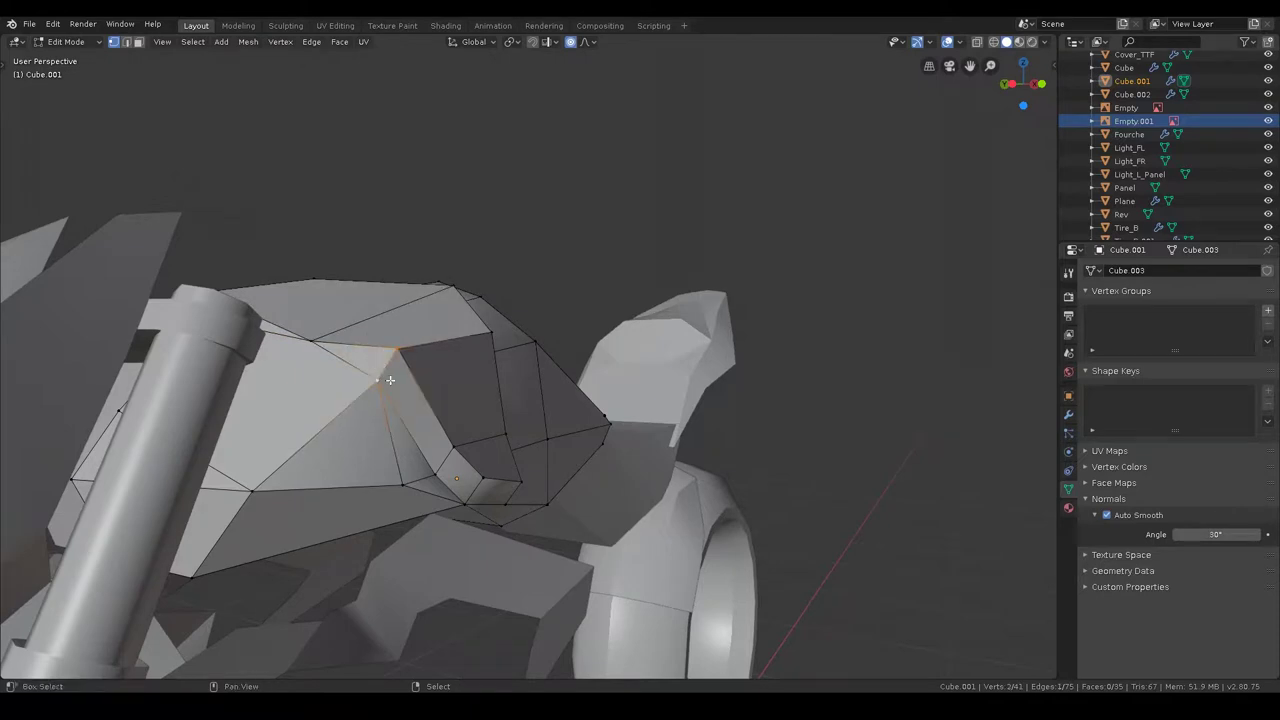
key(m)
click(390, 380)
key(alt+a)
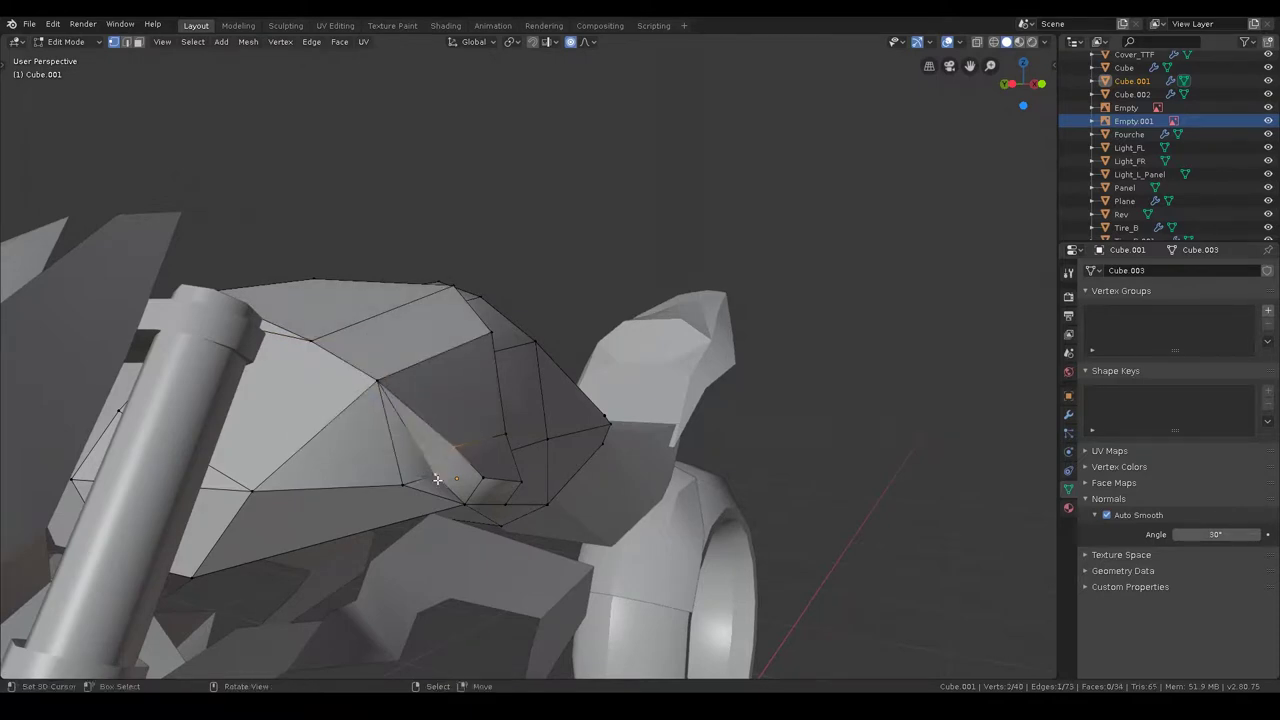
key(m)
click(437, 480)
key(alt+a)
- Collapse three more short tank edges into single vertices
key(m)
click(469, 498)
key(alt+a)
key(m)
click(508, 510)
key(alt+a)
mouse_move(506, 508)
middle_down()
mouse_move(366, 479)
mouse_move(621, 431)
mouse_move(427, 547)
mouse_move(337, 474)
mouse_move(434, 436)
middle_up()
key(m)
click(408, 508)
key(alt+a)
- Select two front-ridge vertices, raise them along Z, then reposition them from a side view
key(a)
click(493, 414)
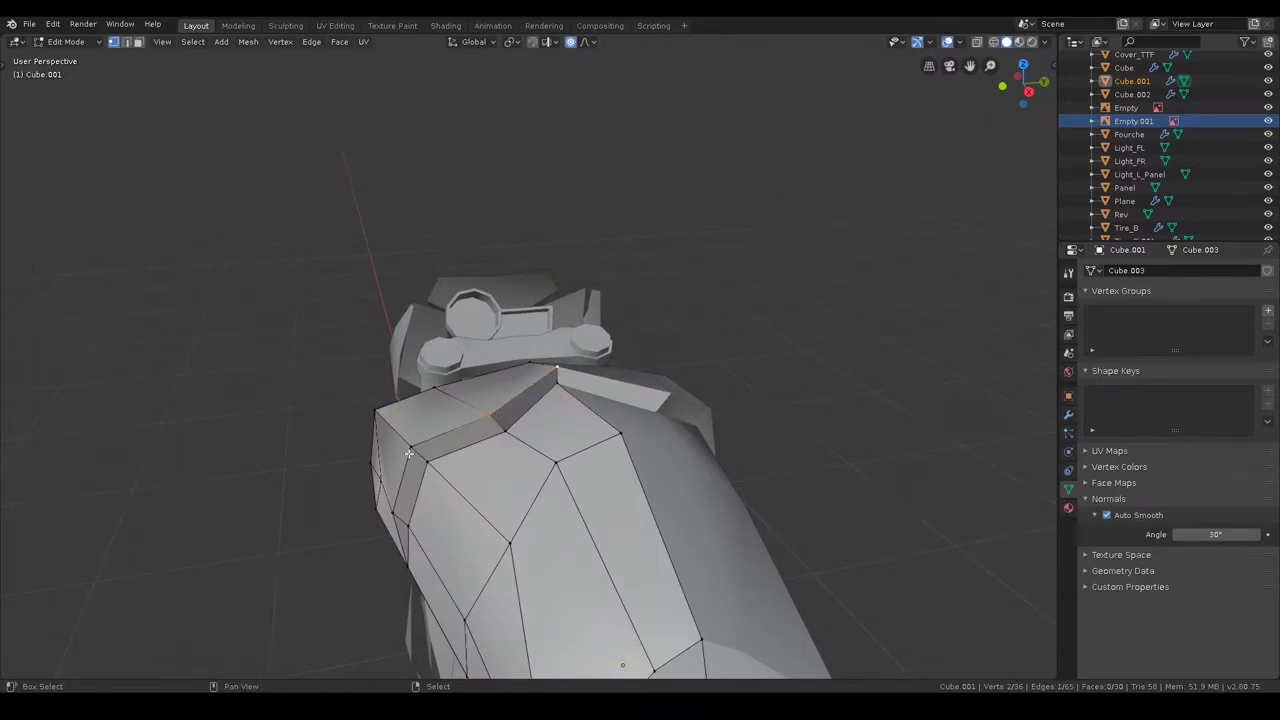
shift+click(393, 512)
key(r)
key(Escape)
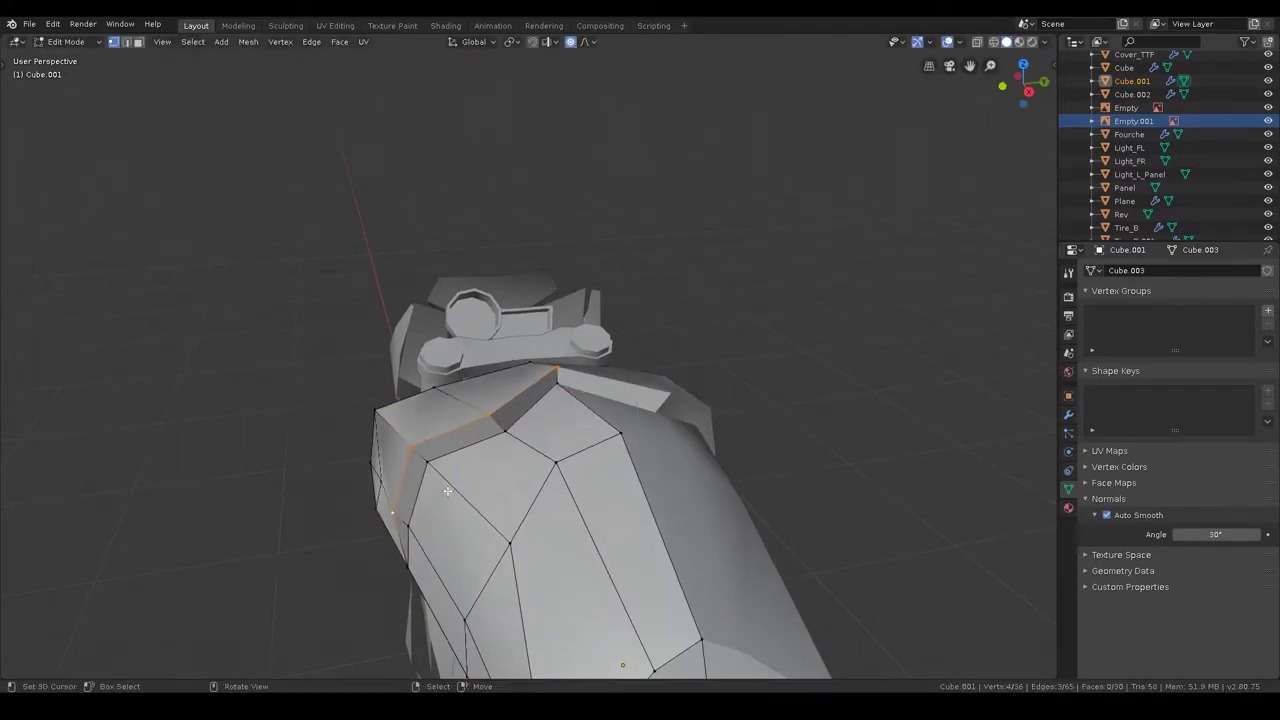
key(g)
key(z)
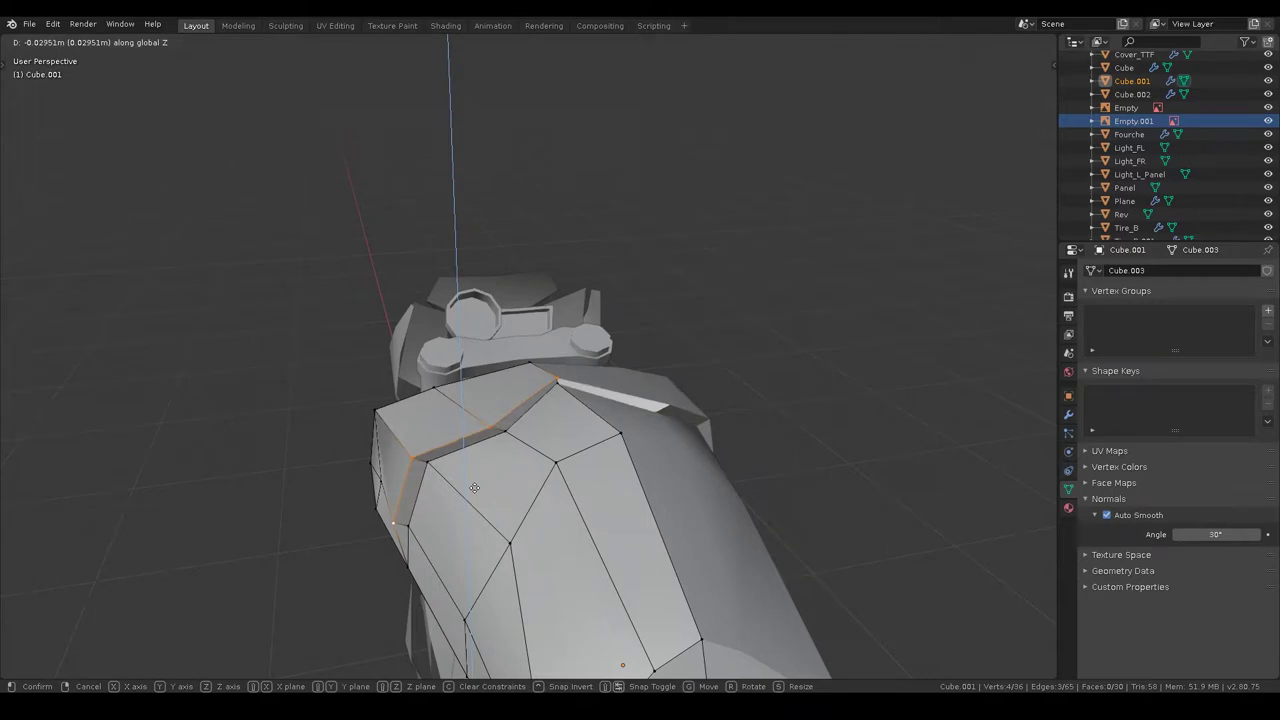
click(474, 487)
middle_drag(474, 487, 586, 485)
key(g)
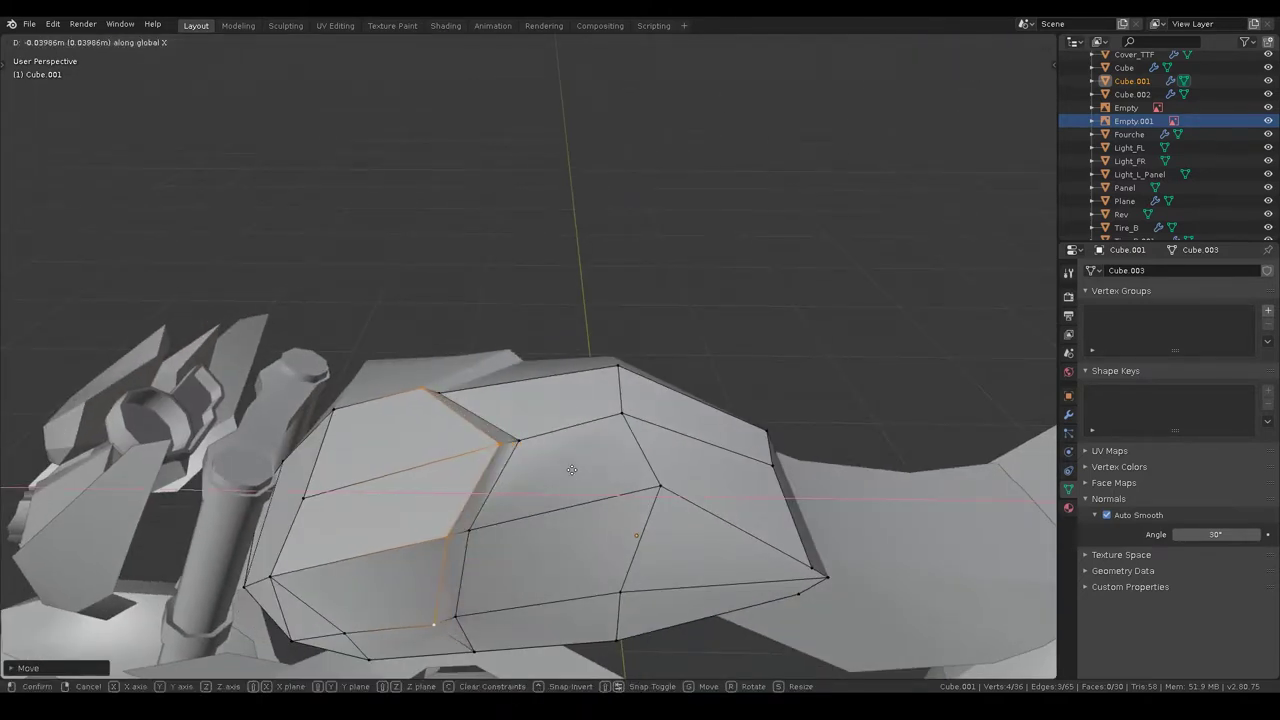
click(571, 470)
- Mark a vertical edge on the tank's front ridge as sharp
key(Tab)
mouse_move(575, 326)
middle_down()
mouse_move(409, 422)
mouse_move(551, 408)
mouse_move(550, 438)
mouse_move(596, 395)
mouse_move(516, 406)
mouse_move(478, 443)
middle_up()
scroll(477, 453, up, 3)
key(Tab)
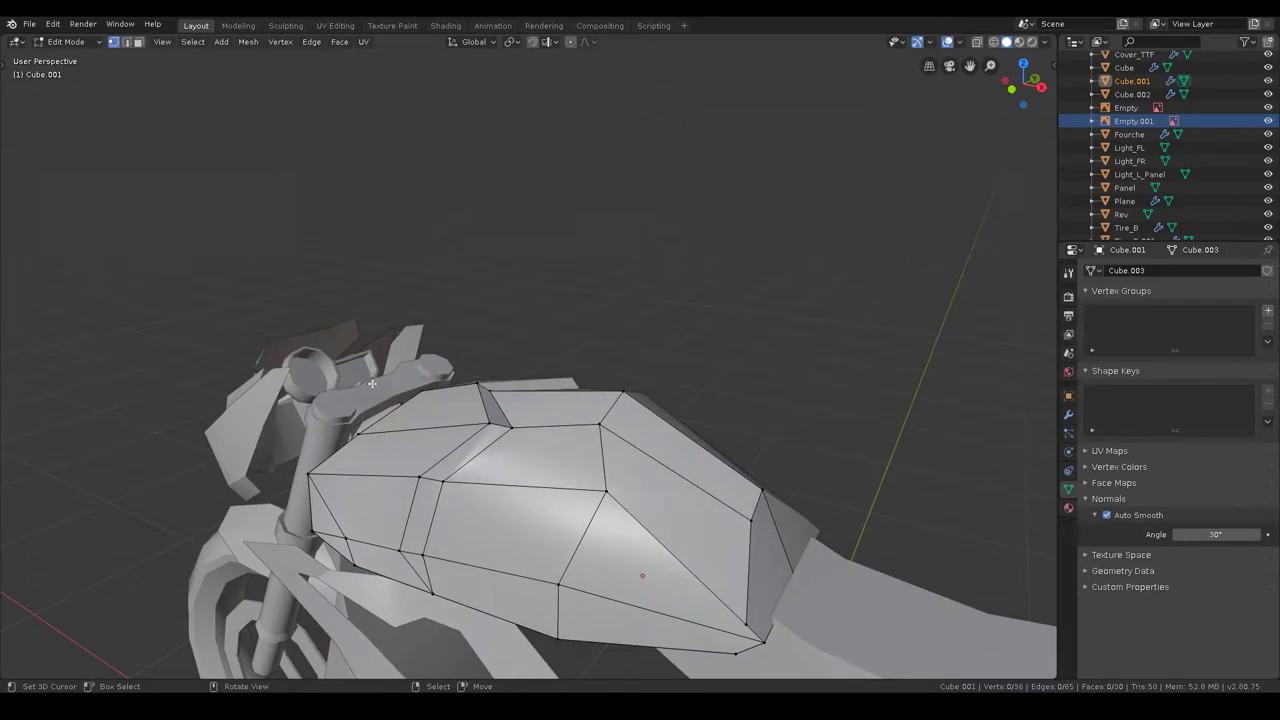
shift+click(424, 566)
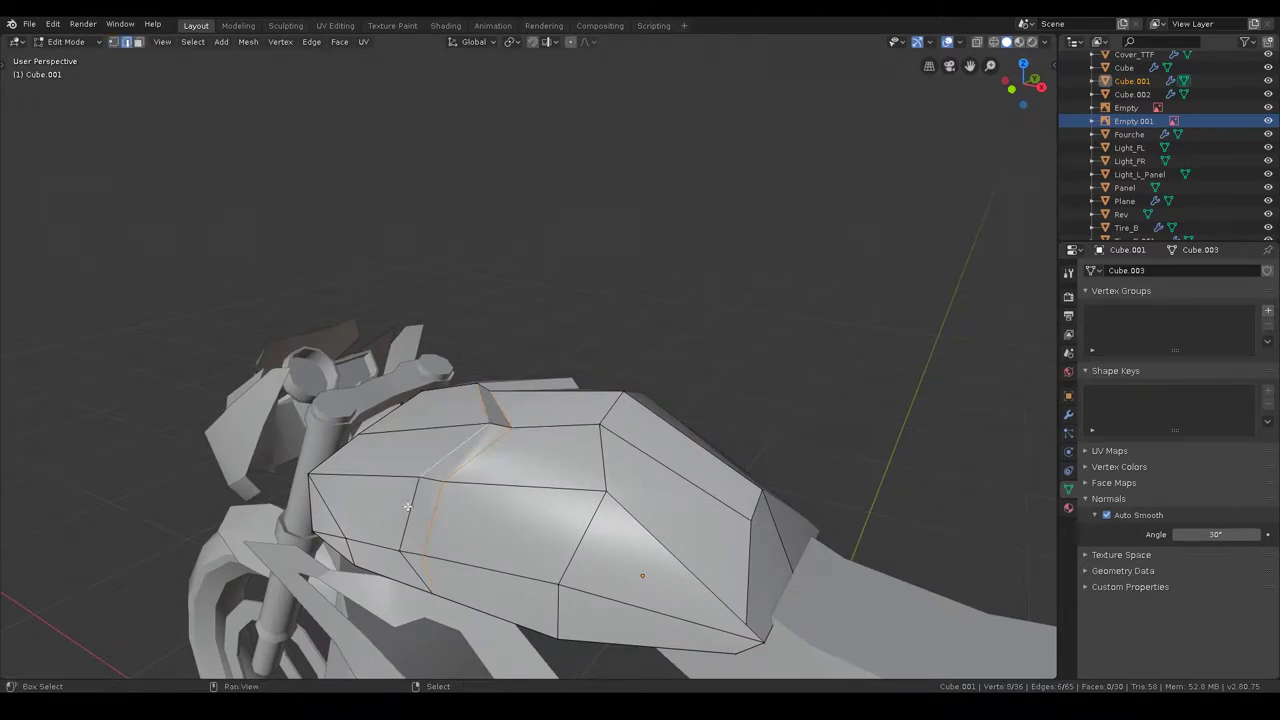
key(ctrl+e)
click(426, 500)
key(Tab)
mouse_move(426, 500)
middle_down()
mouse_move(468, 343)
mouse_move(538, 401)
mouse_move(639, 415)
mouse_move(566, 420)
mouse_move(467, 368)
middle_up()
- Set the tank's auto smooth angle to 40°
key(Tab)
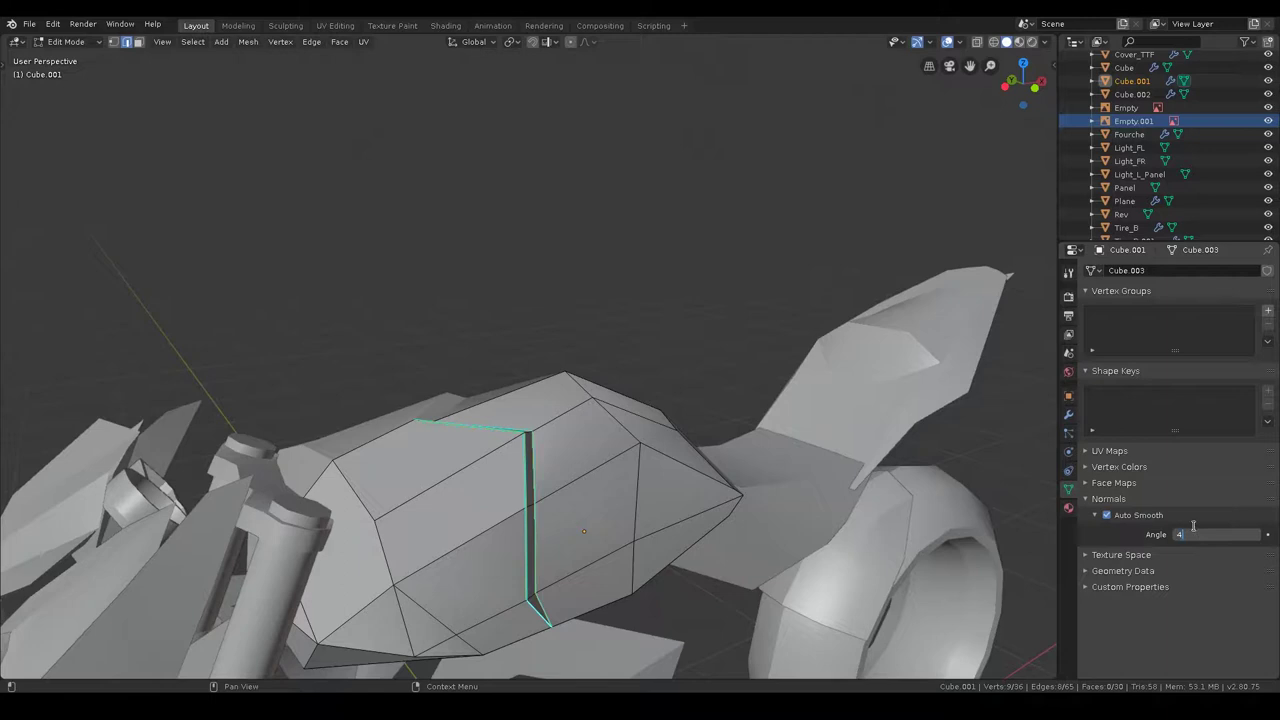
text(0)
key(Return)
key(Tab)
- Select a ridge edge on the fuel tank in edit mode and mark it sharp
mouse_move(628, 403)
middle_down()
mouse_move(484, 439)
mouse_move(515, 420)
mouse_move(528, 463)
mouse_move(649, 314)
middle_up()
click(649, 314)
click(643, 545)
key(ctrl+Tab)
click(632, 472)
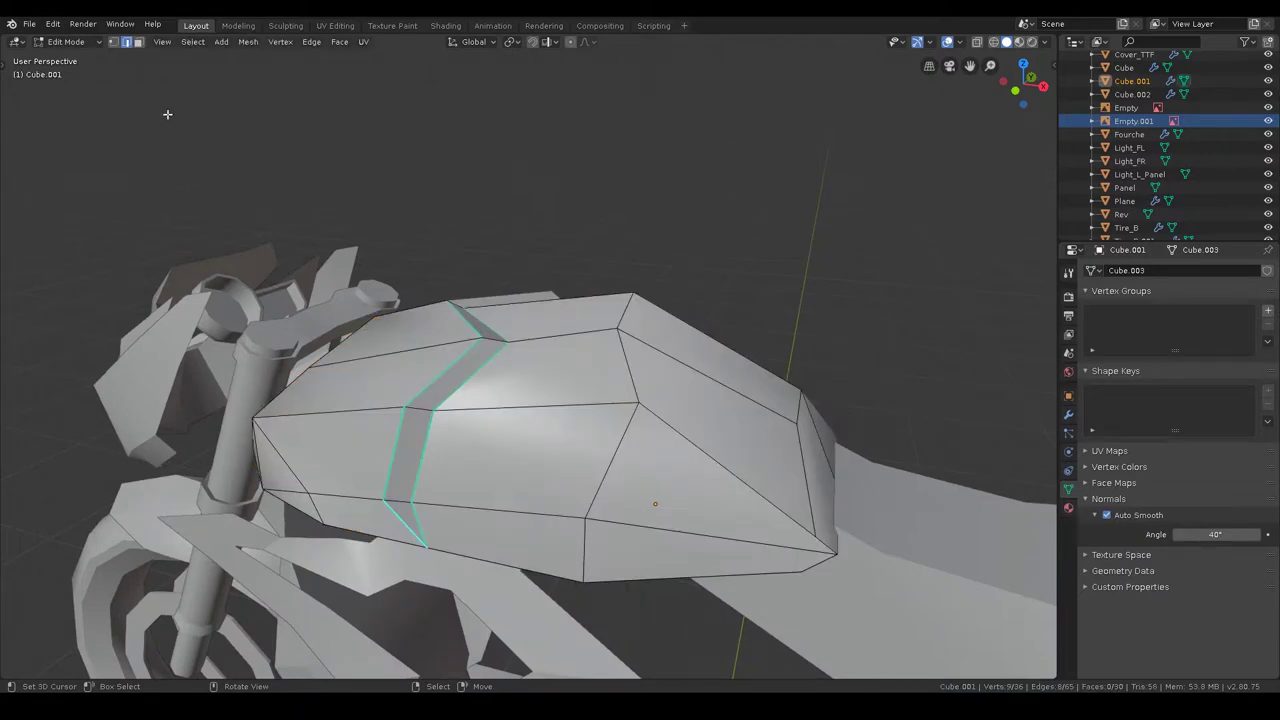
click(685, 452)
right_click(556, 456)
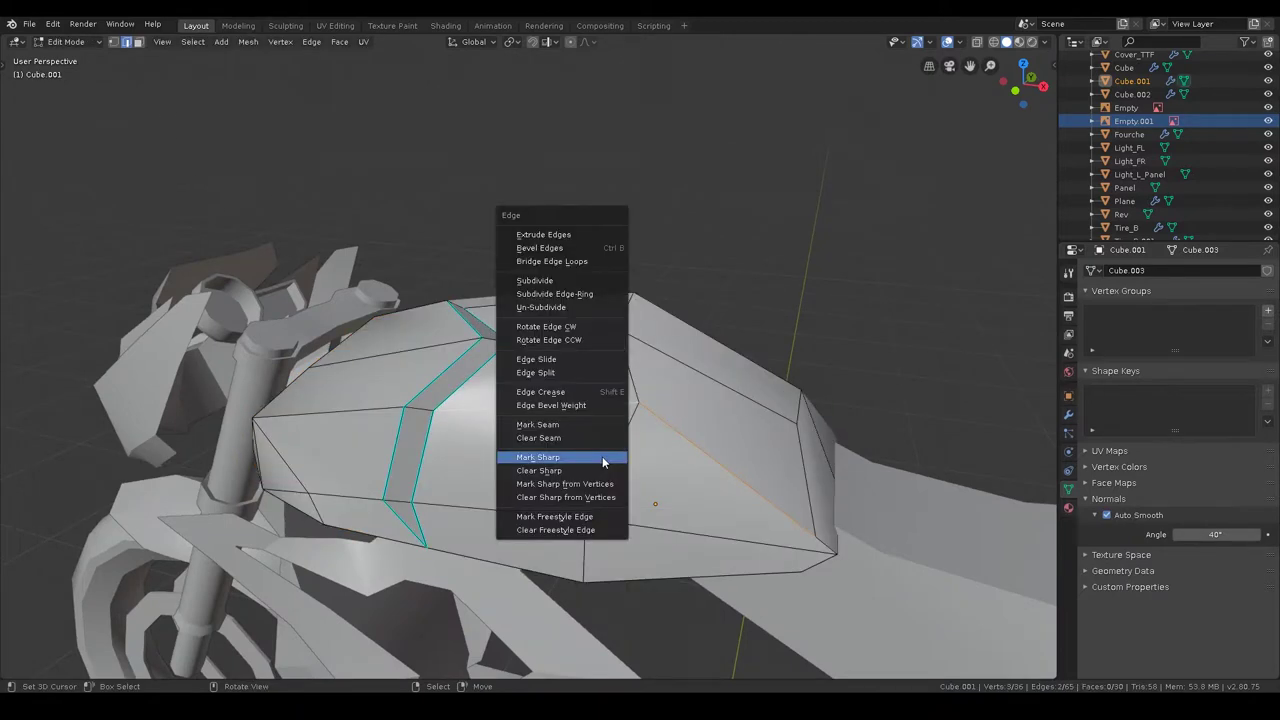
click(602, 456)
- Mark a diagonal edge across the tank's side as sharp too
key(ctrl+Tab)
click(722, 297)
mouse_move(722, 300)
middle_down()
mouse_move(715, 391)
mouse_move(591, 392)
mouse_move(748, 374)
mouse_move(643, 380)
mouse_move(663, 428)
mouse_move(547, 378)
middle_up()
key(Tab)
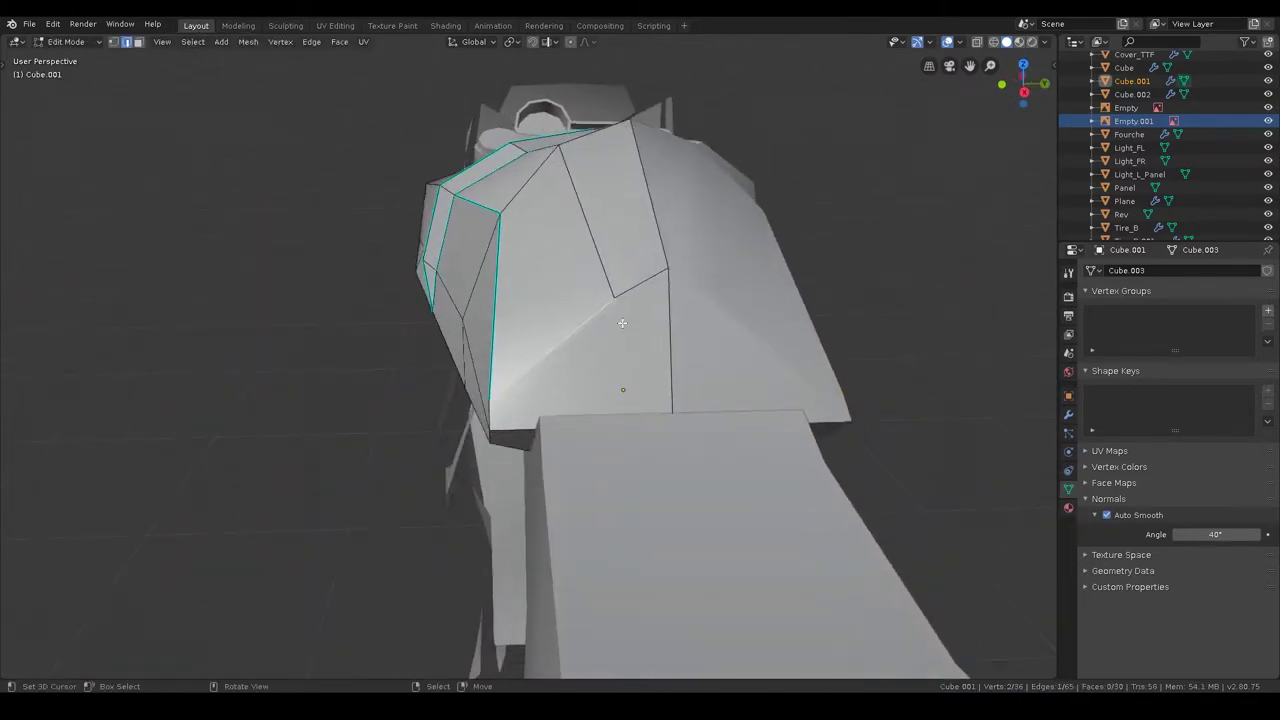
right_click(685, 328)
click(677, 329)
- Nudge a vertex on the tank's side slightly, then deselect it
mouse_move(677, 330)
middle_down()
mouse_move(595, 367)
mouse_move(608, 363)
middle_up()
key(Tab)
mouse_move(634, 251)
middle_down()
mouse_move(631, 374)
mouse_move(593, 343)
middle_up()
key(Tab)
middle_drag(638, 393, 560, 400)
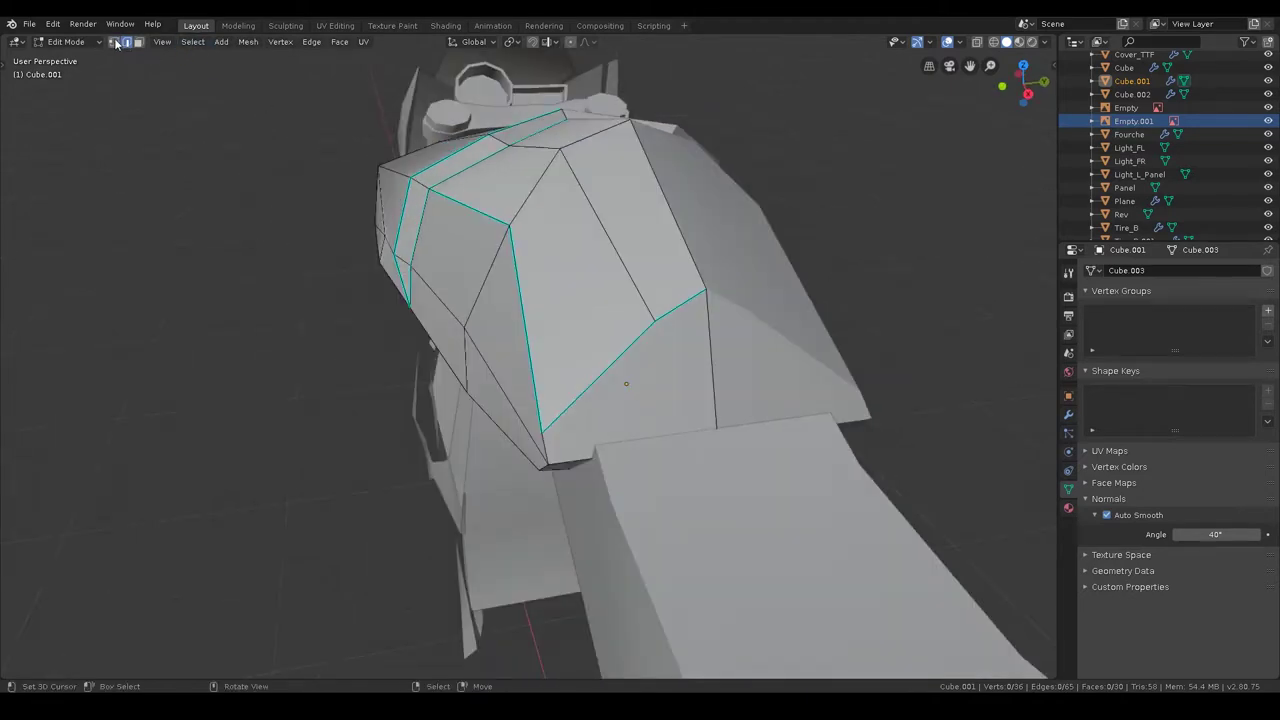
drag(660, 311, 666, 309)
click(764, 286)
- Merge the two selected tank vertices into one
key(m)
click(772, 290)
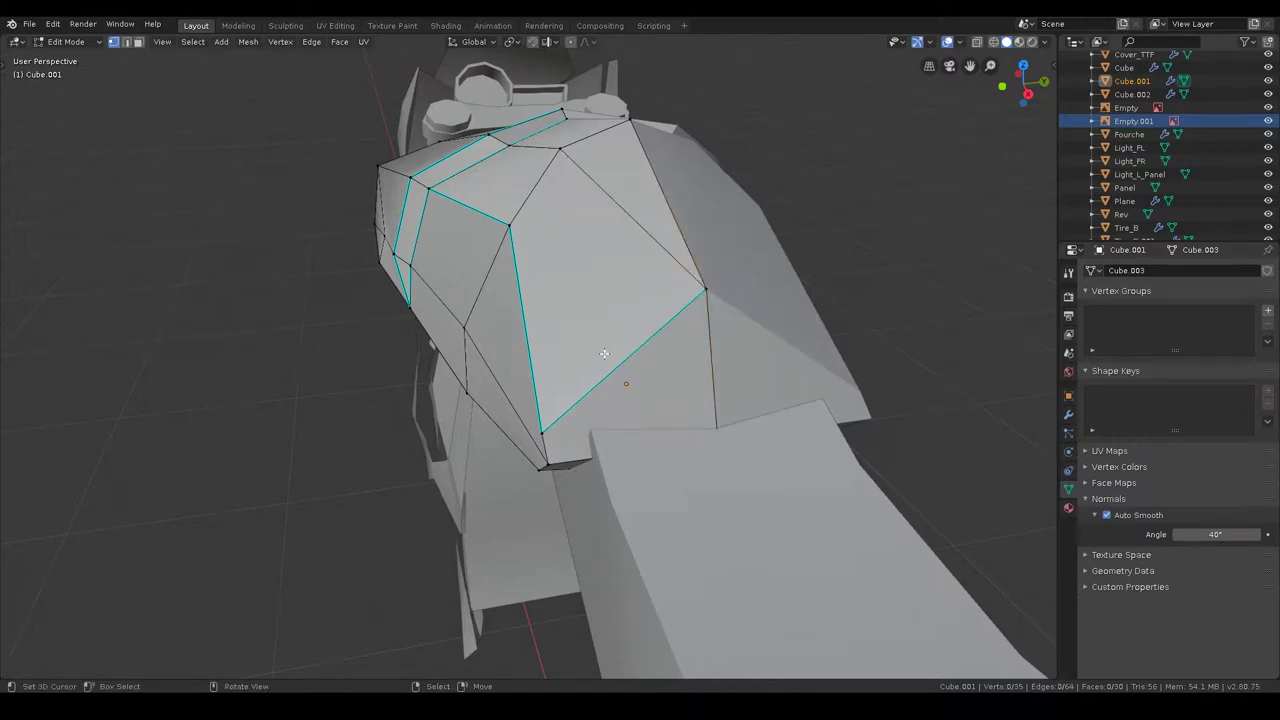
key(k)
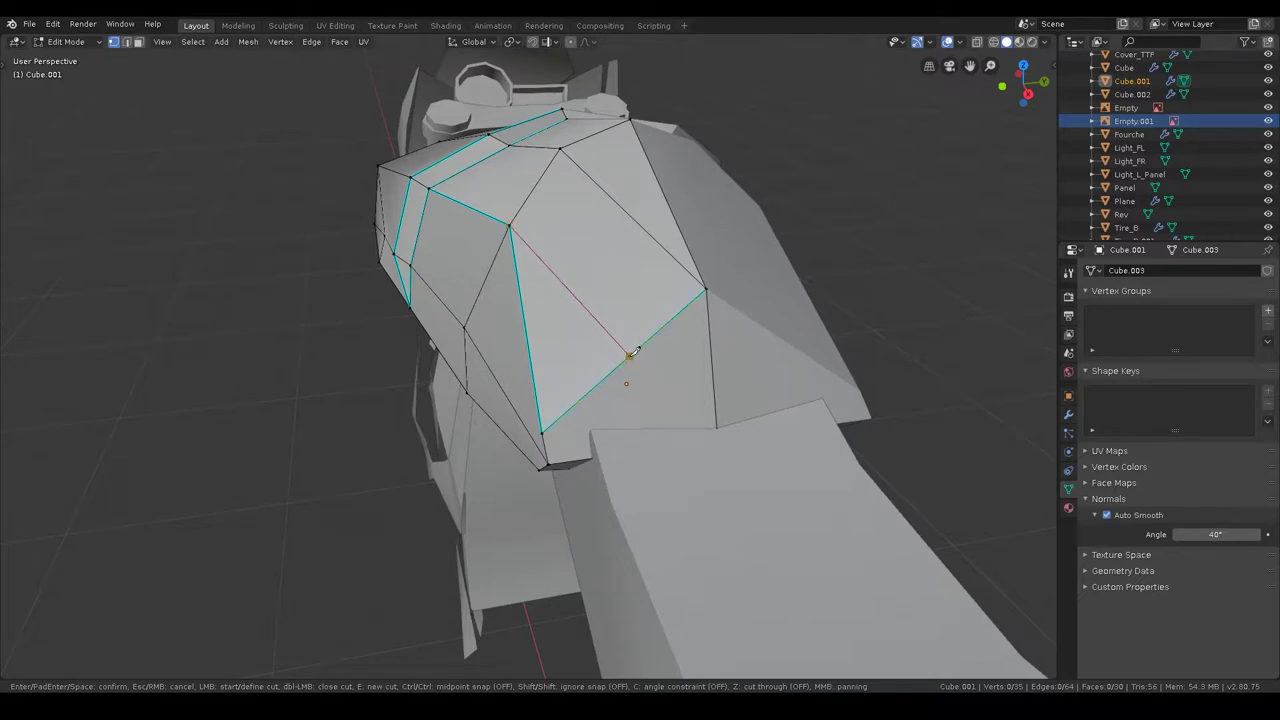
key(Escape)
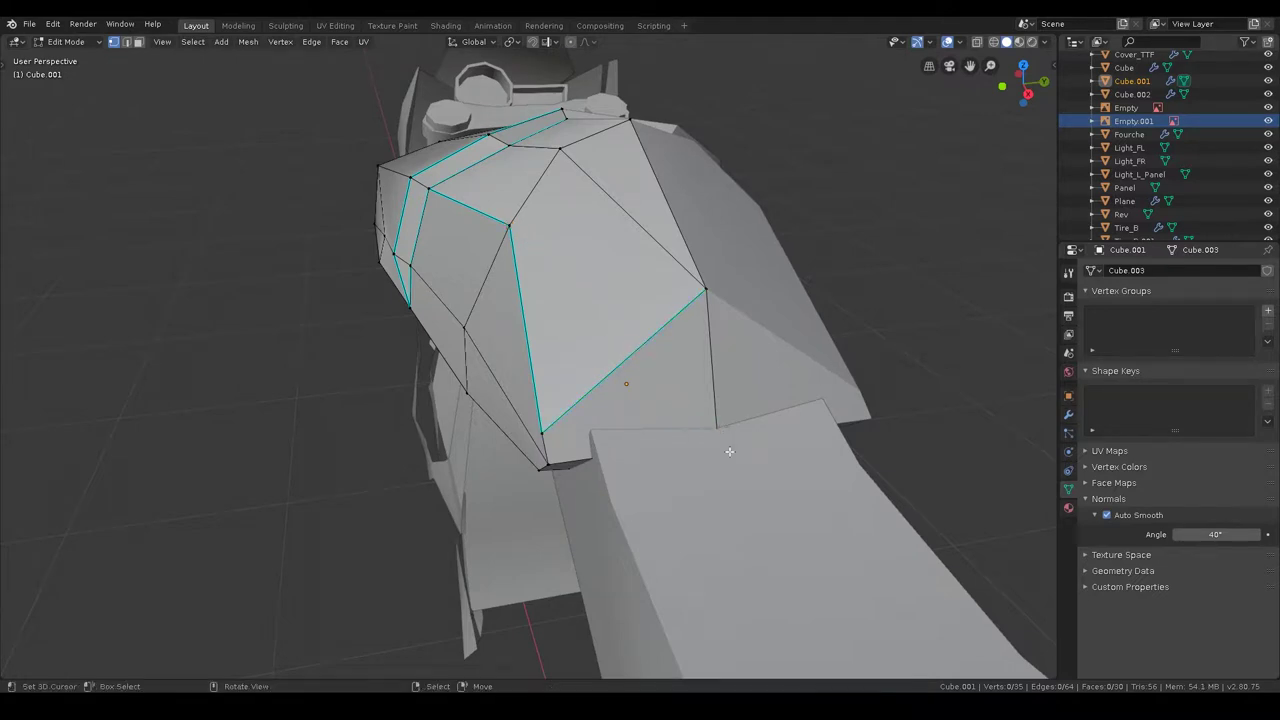
- Hide the lower piece Cube.002 and go back to editing the tank Cube.001
key(Tab)
click(746, 514)
key(h)
click(647, 385)
key(Tab)
- Knife a diagonal cut from the upper vertex to the lower corner vertex
key(k)
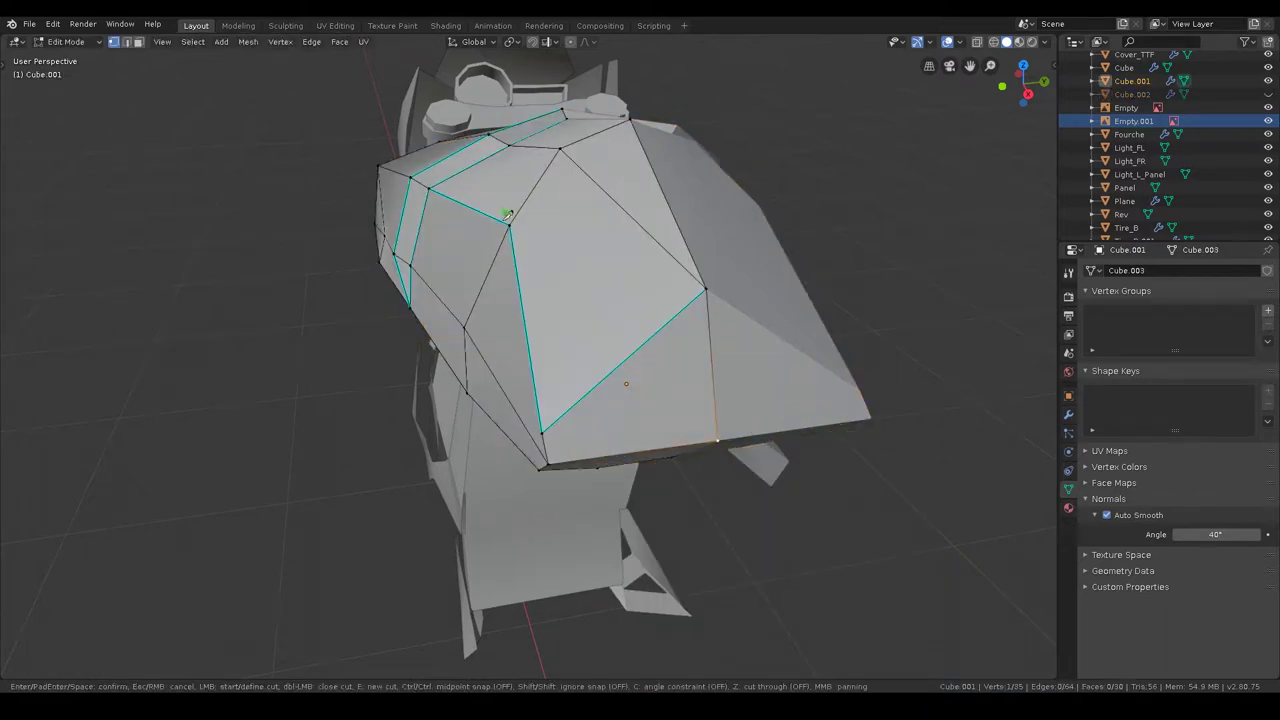
click(511, 224)
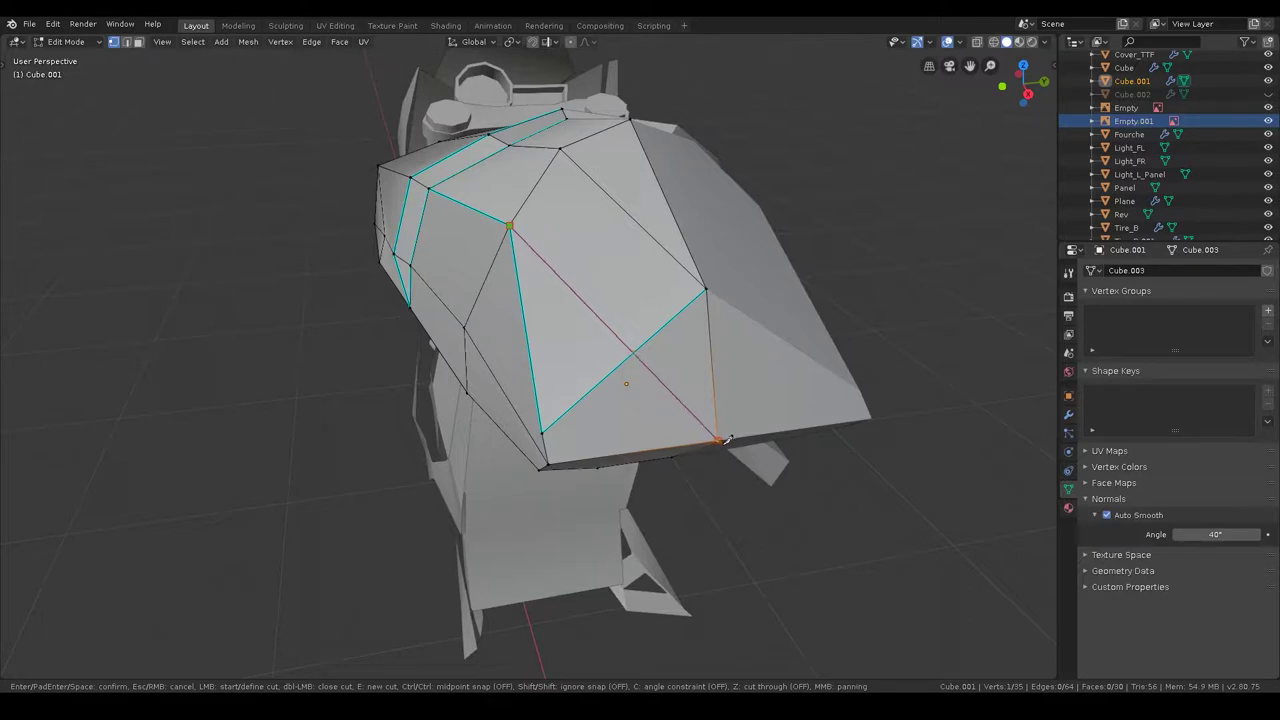
middle_drag(722, 440, 716, 371)
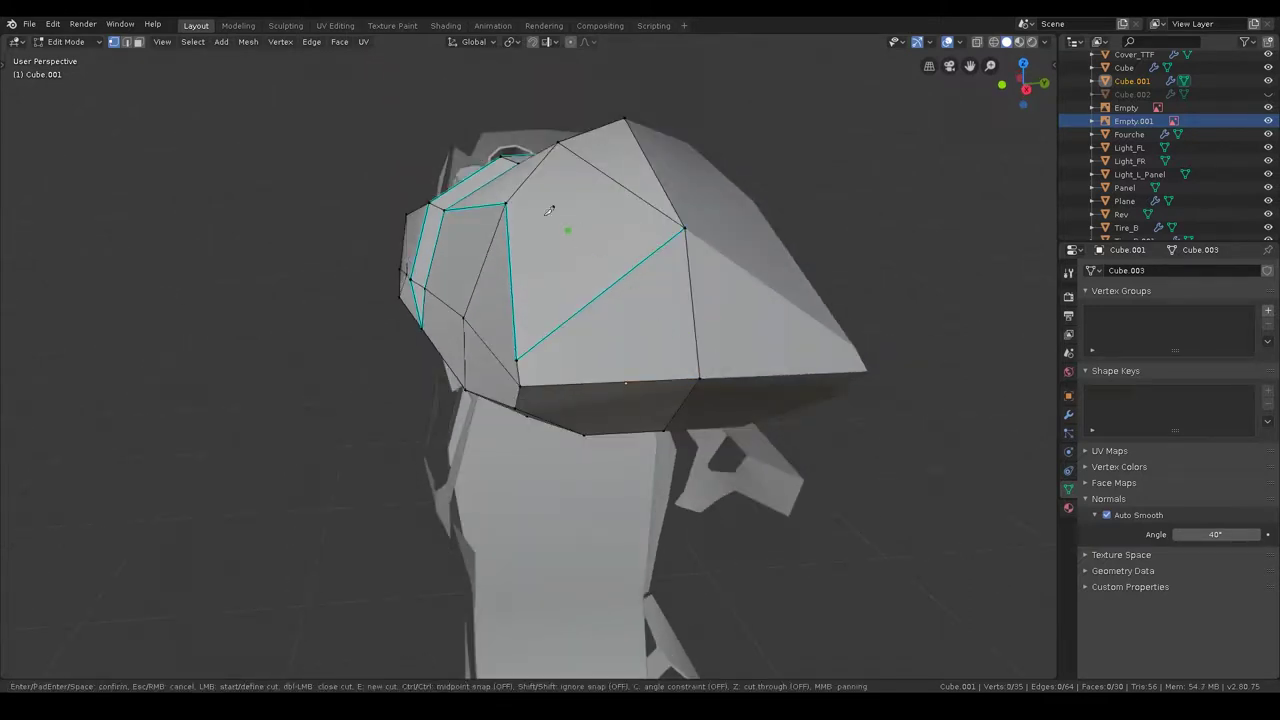
click(701, 377)
key(Return)
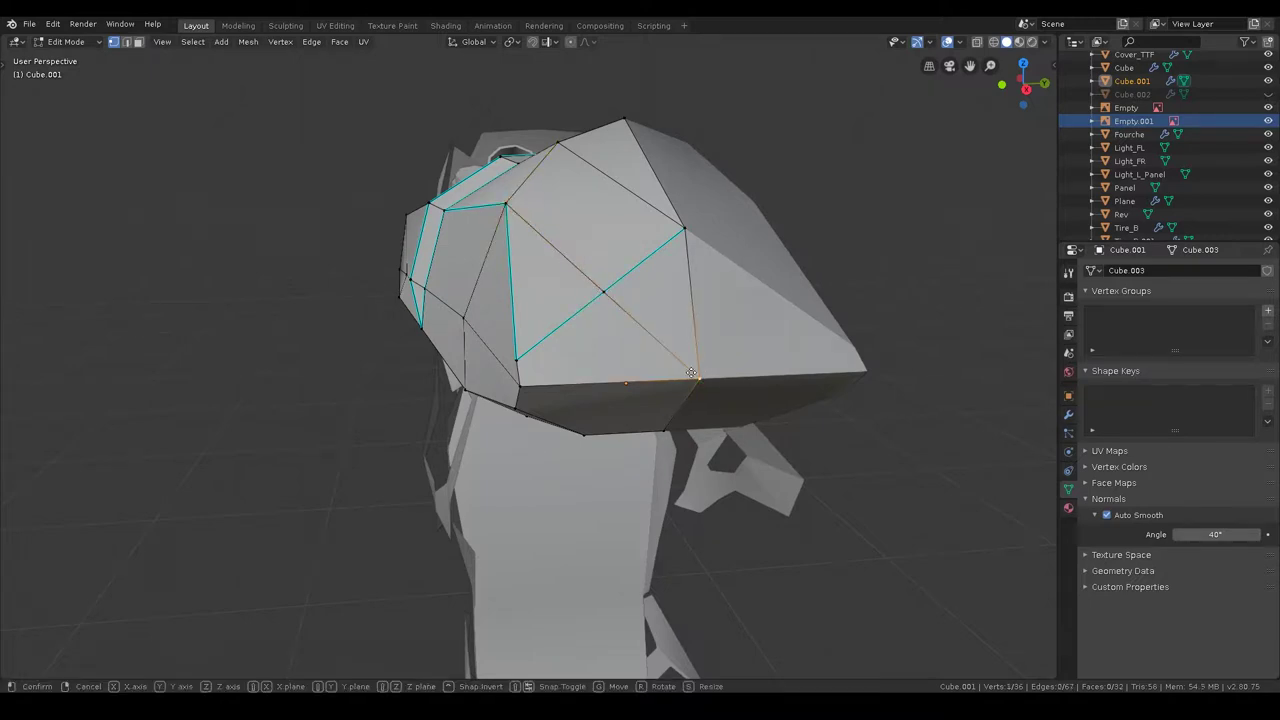
- Shift the selected tank vertex along the Y axis
middle_drag(609, 288, 646, 343)
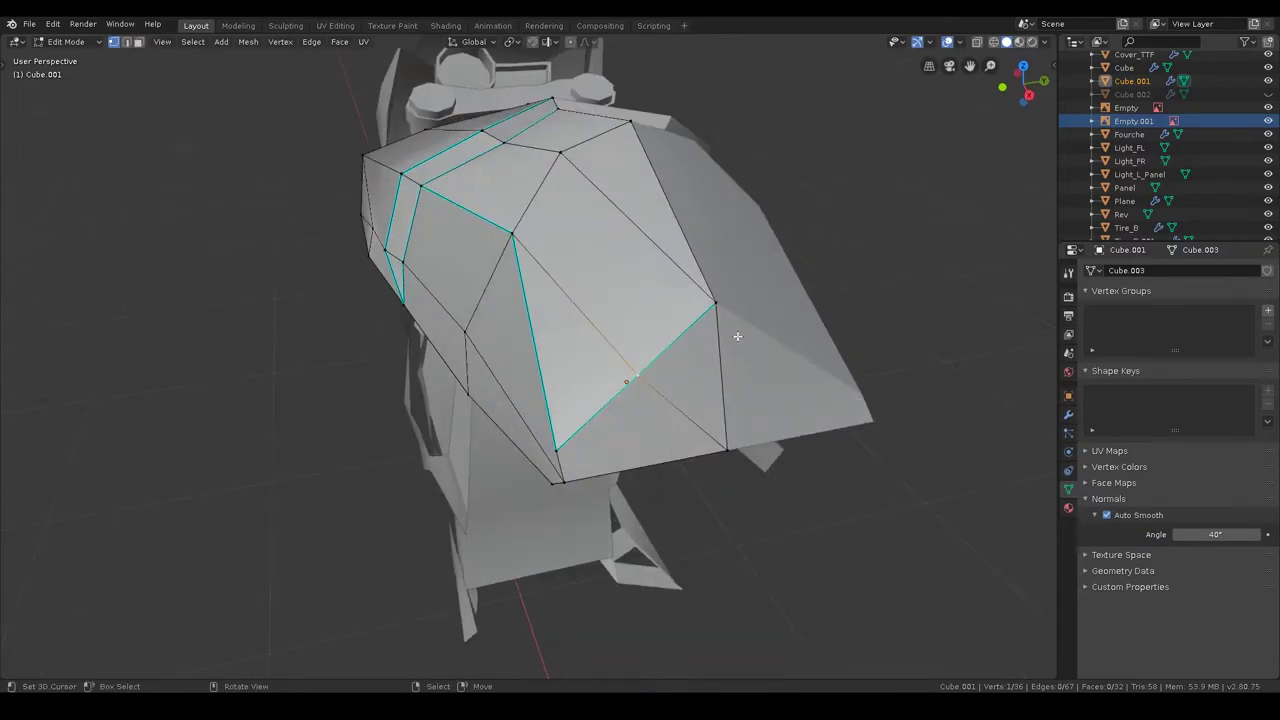
key(g)
key(x)
key(y)
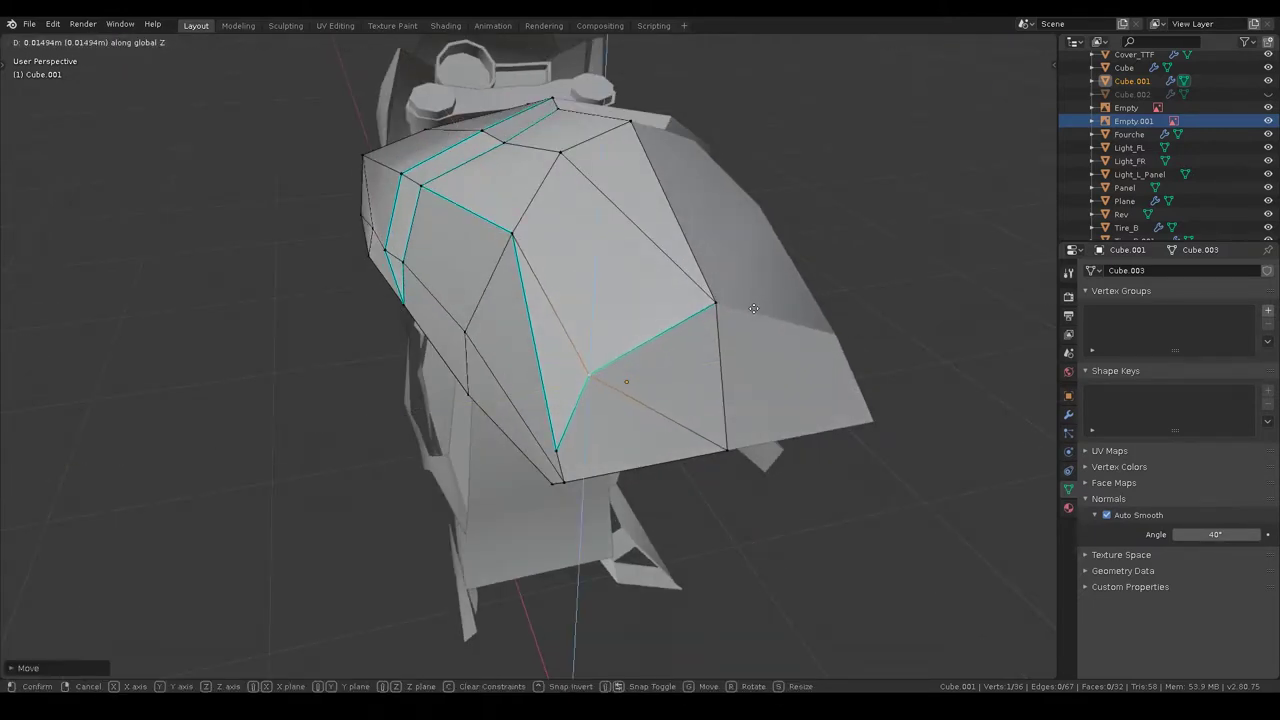
click(730, 305)
- Add a second vertex to the selection and move both along Y
mouse_move(730, 305)
middle_down()
mouse_move(701, 288)
mouse_move(699, 304)
mouse_move(590, 371)
middle_up()
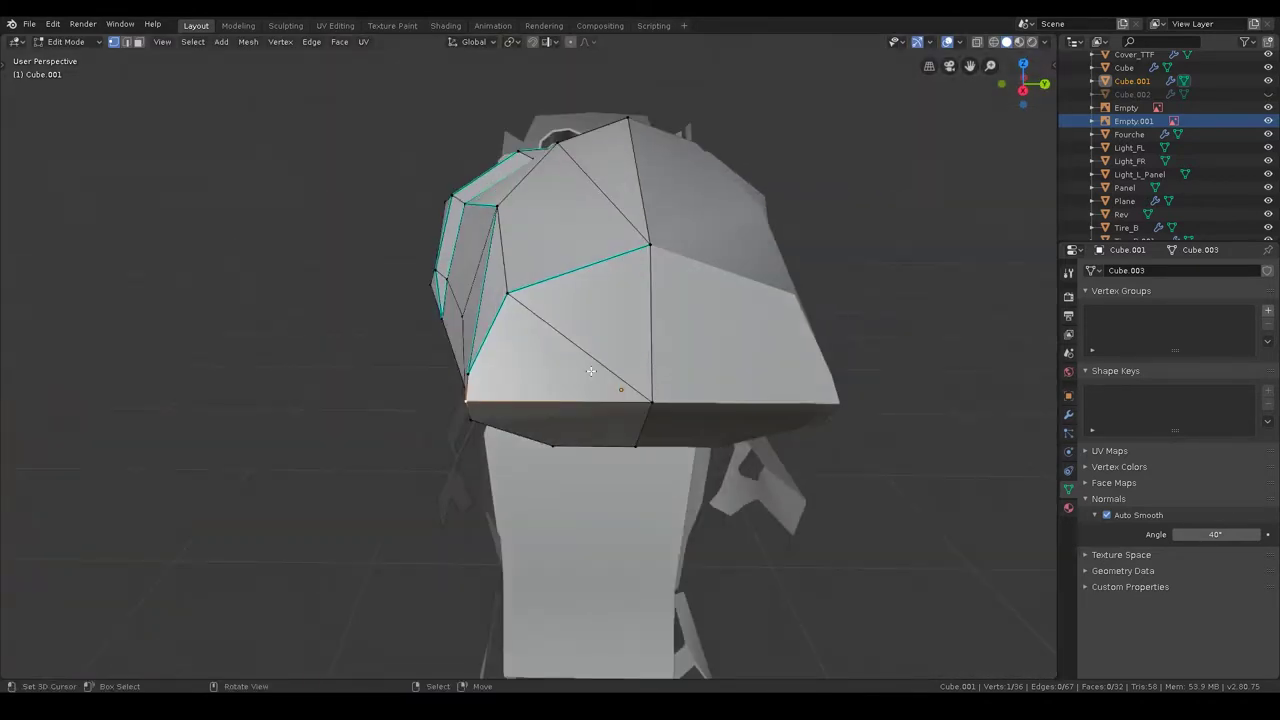
shift+click(461, 316)
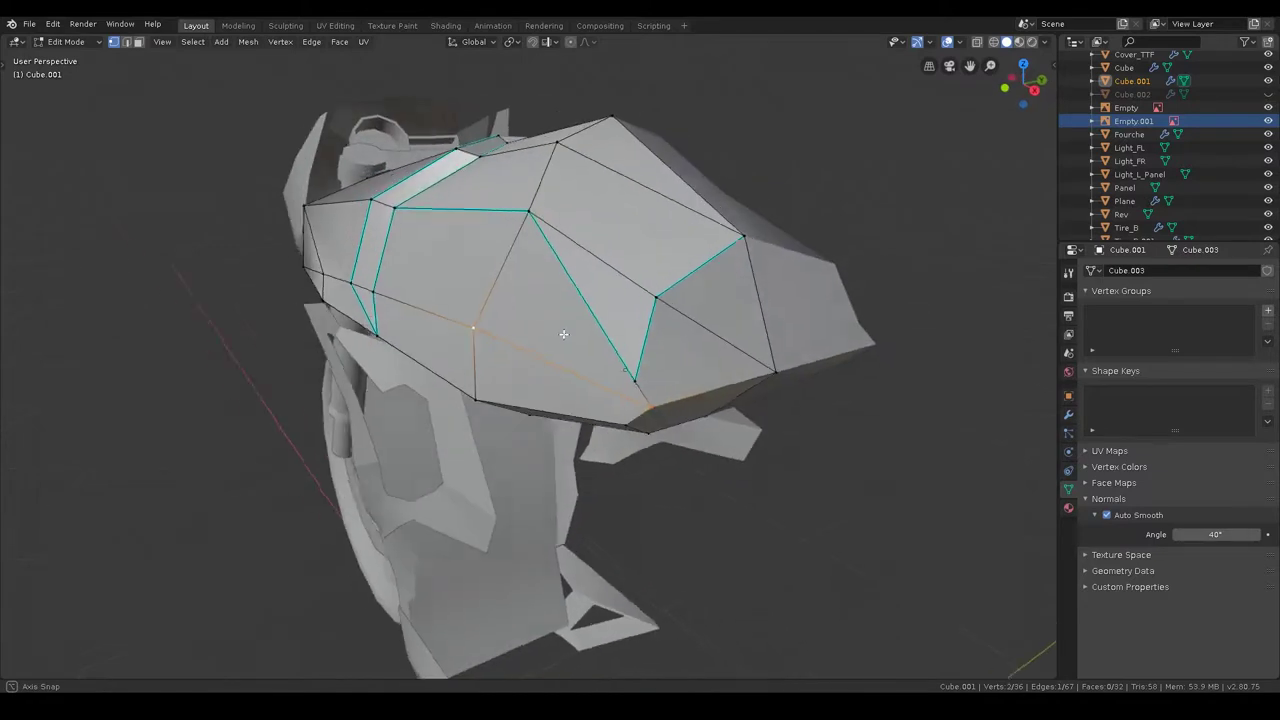
middle_drag(461, 316, 650, 311)
key(g)
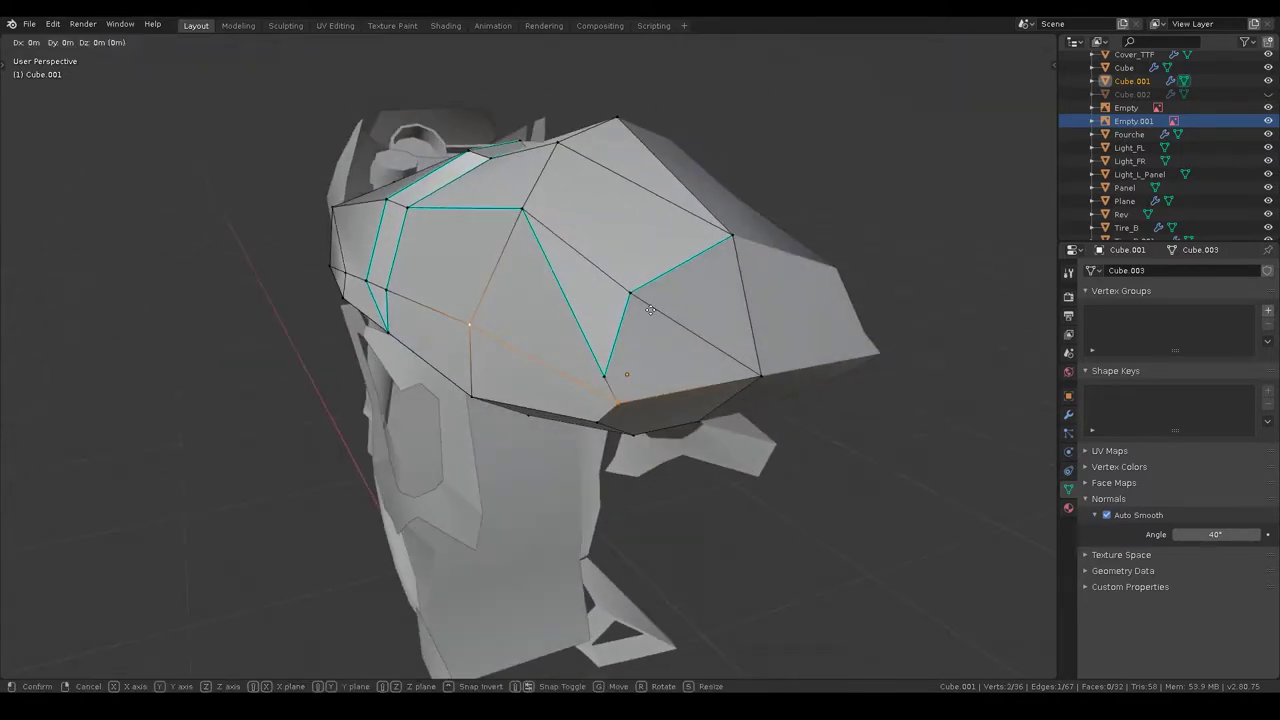
key(y)
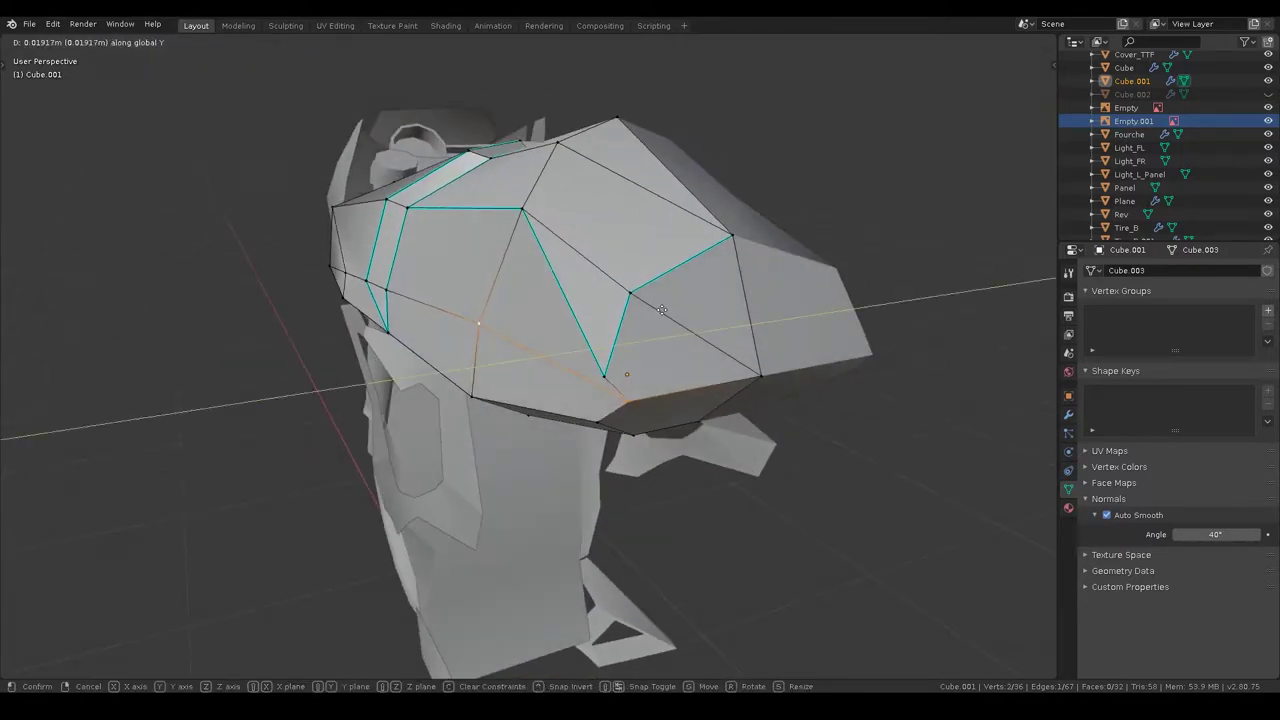
click(643, 327)
- Frame the selected vertex and slide it along the X axis
mouse_move(770, 360)
middle_down()
mouse_move(857, 366)
mouse_move(609, 323)
mouse_move(623, 318)
middle_up()
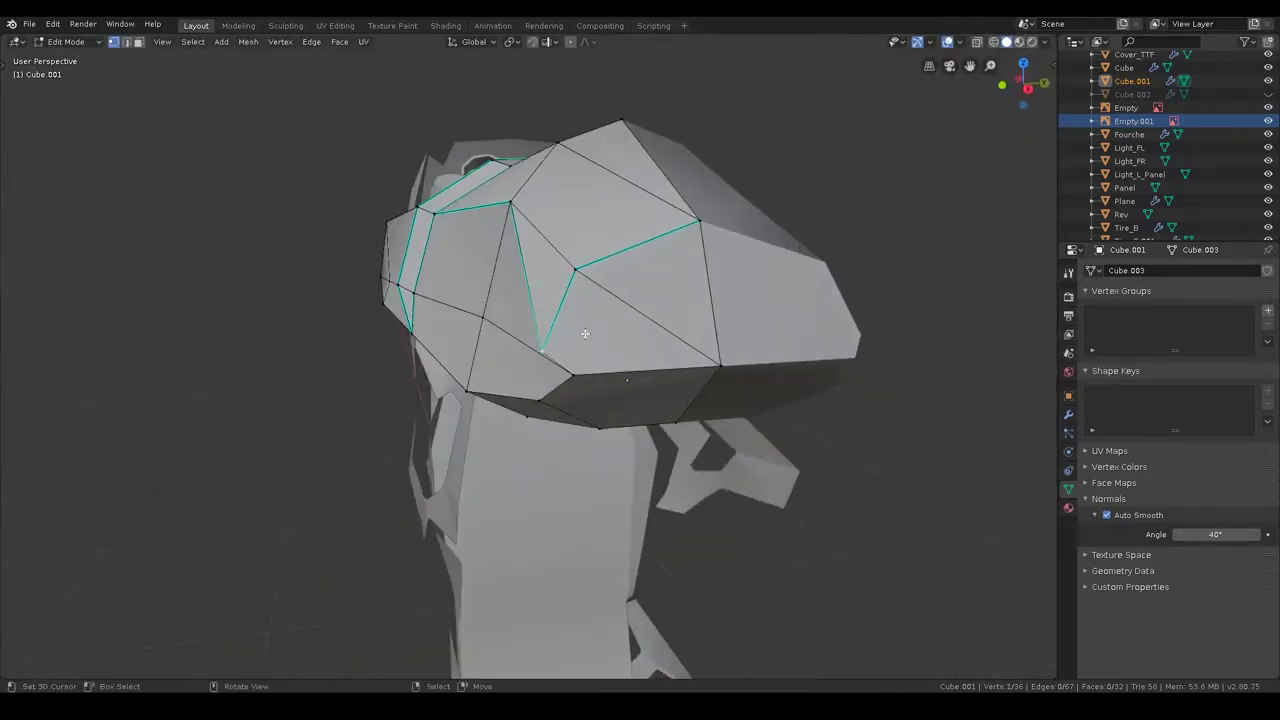
key(KP_Decimal)
key(g)
key(x)
click(580, 329)
- Frame the tank mesh and move a vertex along the Y axis
key(Home)
key(alt+a)
mouse_move(626, 347)
middle_down()
mouse_move(637, 331)
mouse_move(786, 337)
mouse_move(671, 362)
mouse_move(648, 394)
mouse_move(630, 301)
mouse_move(533, 352)
mouse_move(474, 338)
mouse_move(660, 317)
mouse_move(622, 320)
middle_up()
key(g)
key(y)
click(669, 389)
- Select tank edges and mark two sets of them as seams
key(Tab)
key(Tab)
drag(726, 397, 742, 367)
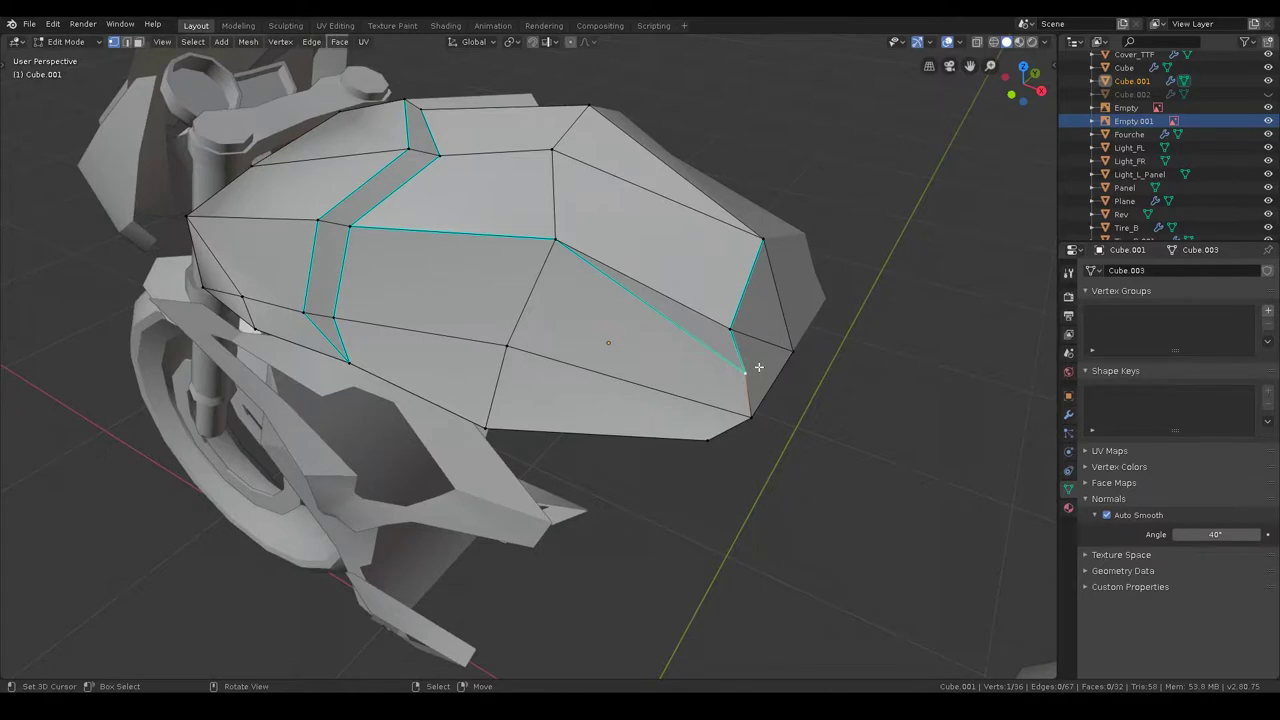
middle_drag(783, 360, 750, 334)
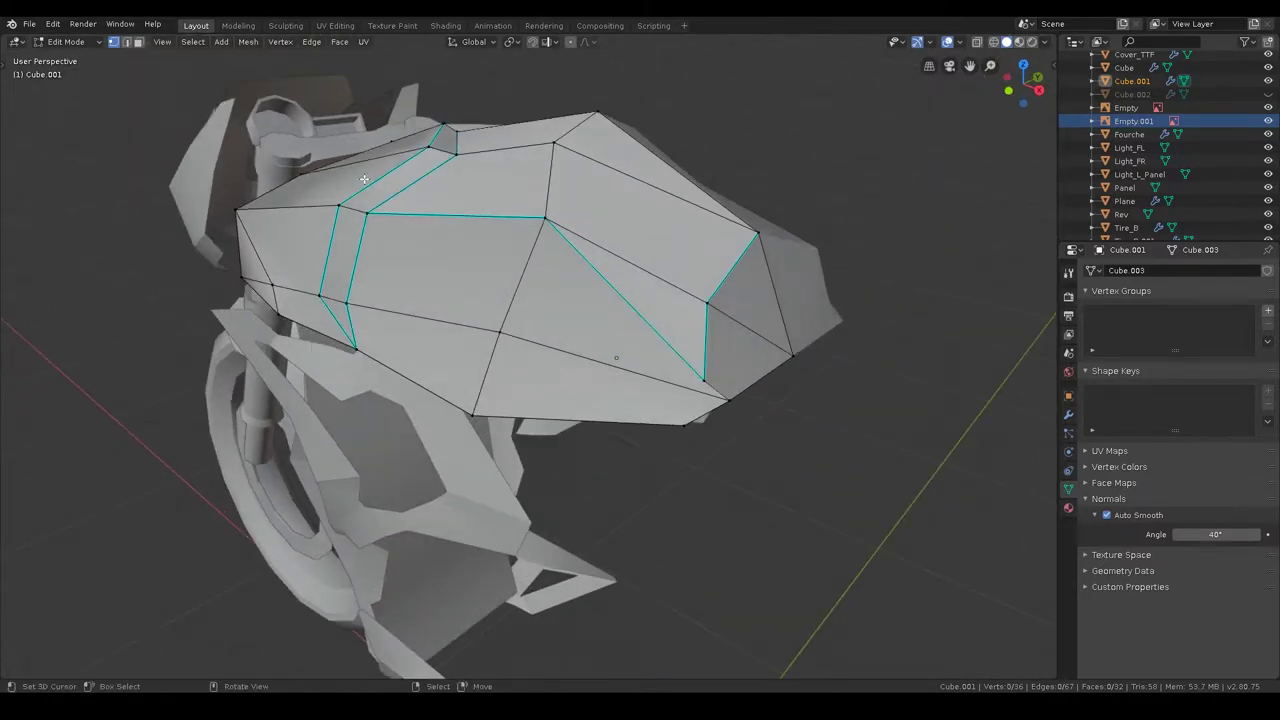
shift+click(712, 408)
middle_drag(712, 408, 573, 333)
key(ctrl+e)
click(386, 342)
key(Tab)
mouse_move(391, 257)
middle_down()
mouse_move(508, 300)
mouse_move(494, 320)
mouse_move(508, 286)
middle_up()
key(Tab)
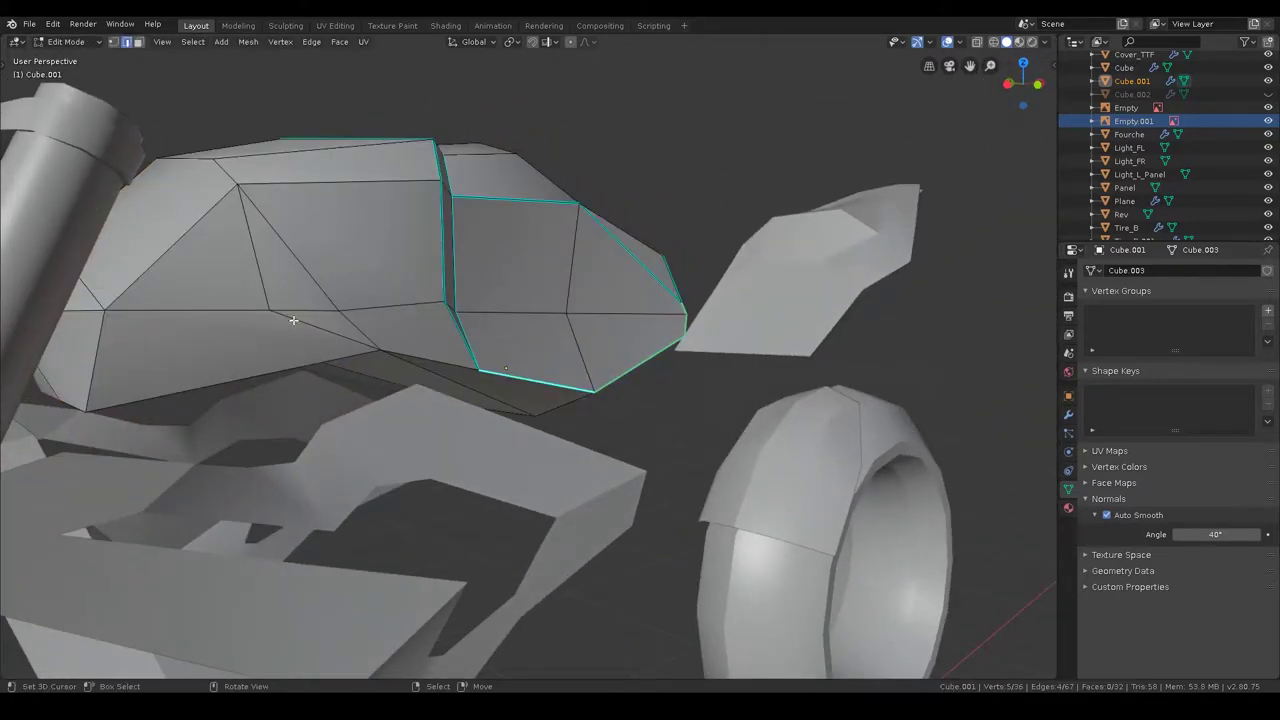
key(ctrl+e)
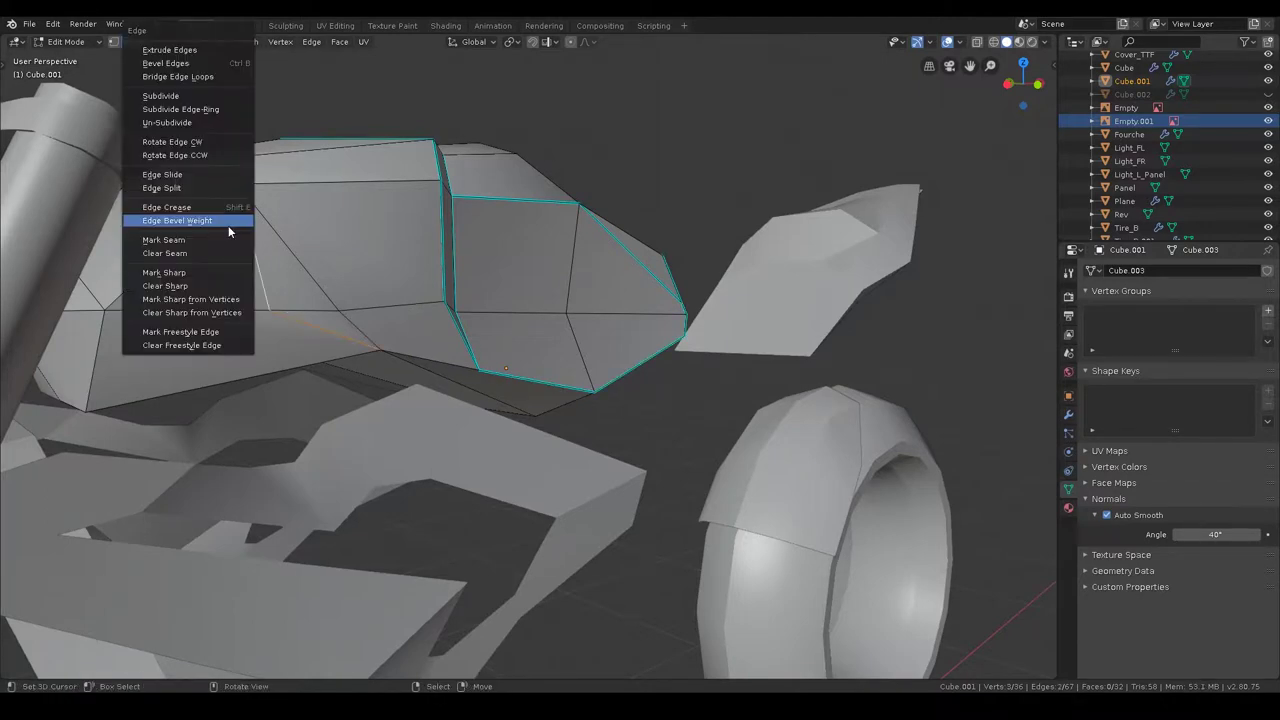
click(186, 273)
- Reselect the fuel tank object and switch it back into edit mode
key(Tab)
mouse_move(186, 273)
middle_down()
mouse_move(376, 220)
mouse_move(306, 266)
mouse_move(377, 283)
mouse_move(349, 303)
mouse_move(458, 367)
mouse_move(517, 372)
mouse_move(360, 320)
mouse_move(377, 286)
mouse_move(515, 407)
mouse_move(538, 390)
mouse_move(520, 405)
mouse_move(569, 440)
mouse_move(571, 389)
middle_up()
key(alt+a)
key(Tab)
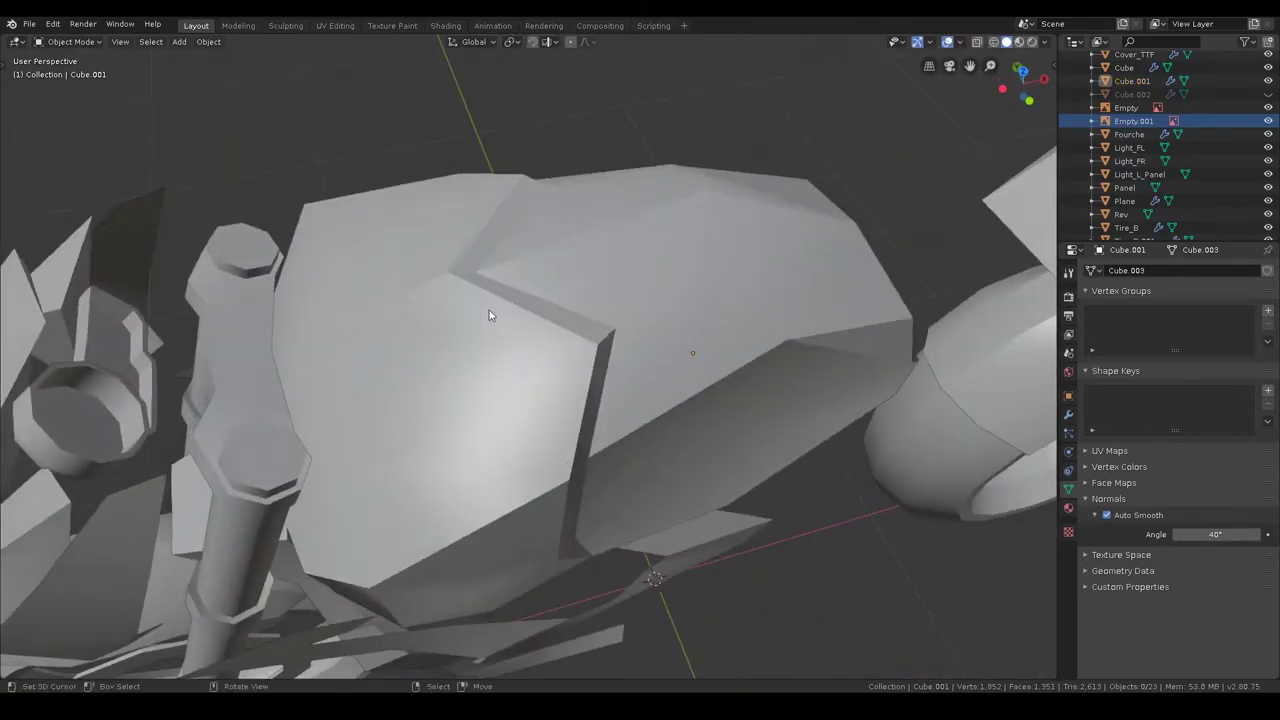
click(489, 315)
key(ctrl+Tab)
click(407, 260)
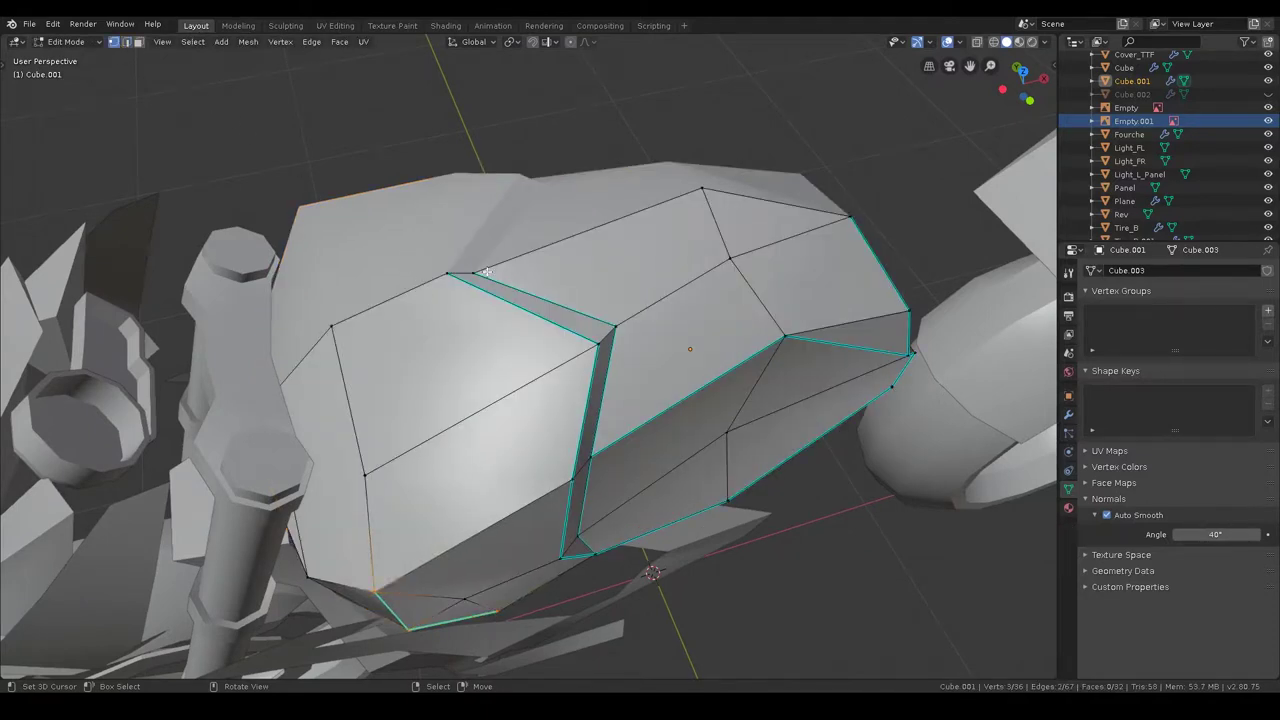
- Adjust the heights of two tank vertices along the Z axis
middle_drag(537, 280, 551, 347)
key(g)
key(z)
click(551, 347)
click(561, 355)
key(g)
key(z)
click(537, 352)
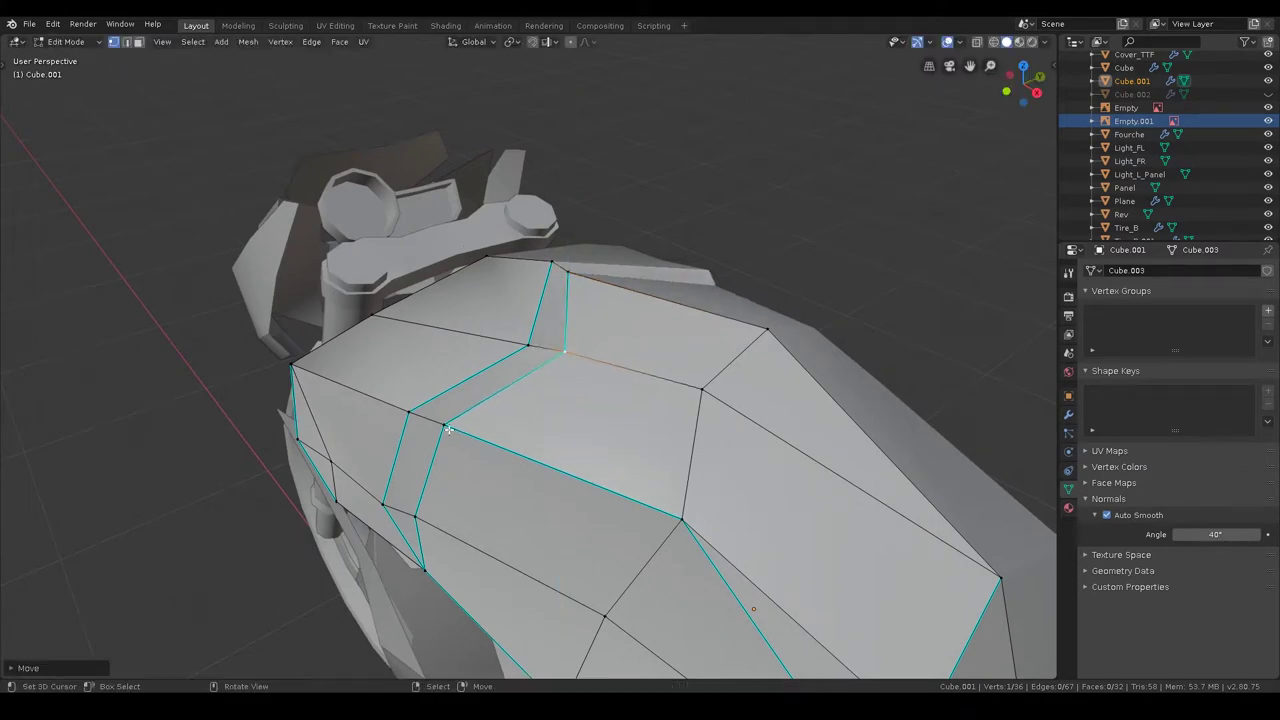
- Return to object mode, select the Cover_TF side panel and enter its edit mode
middle_drag(448, 428, 443, 414)
key(ctrl+Tab)
click(443, 363)
mouse_move(488, 274)
middle_down()
mouse_move(654, 243)
mouse_move(657, 266)
middle_up()
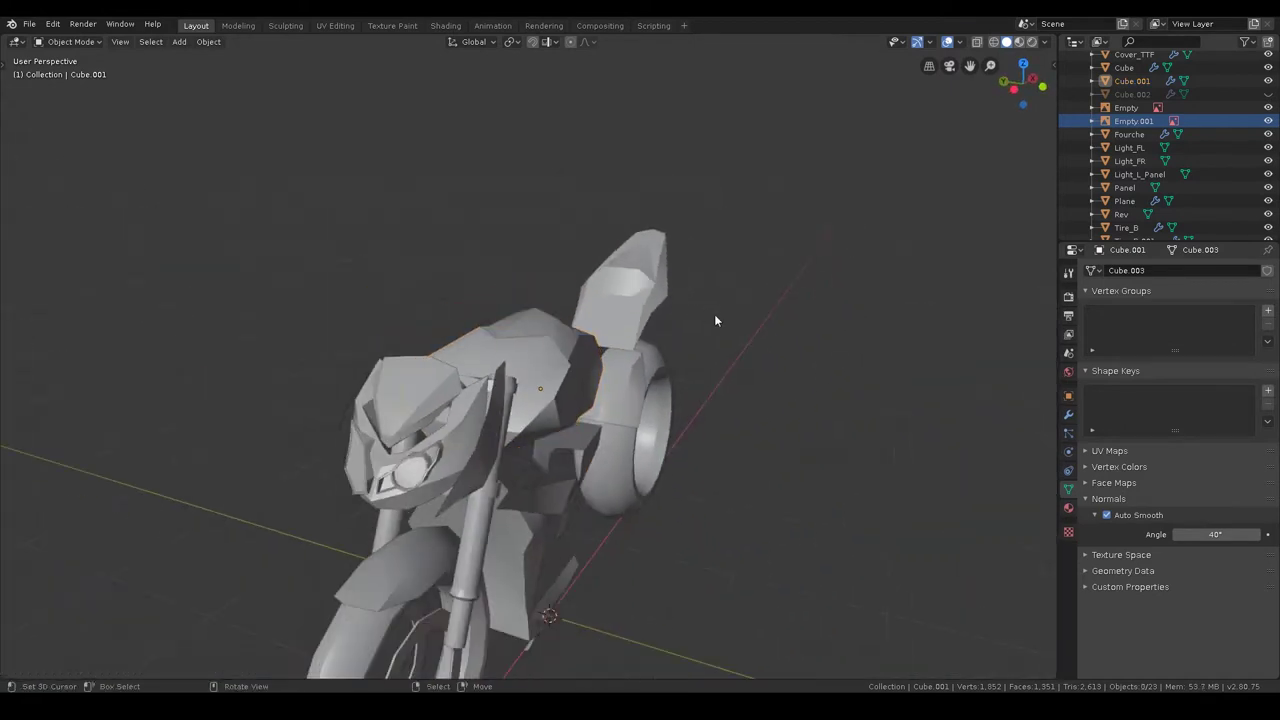
mouse_move(715, 320)
middle_down()
mouse_move(470, 320)
mouse_move(535, 327)
middle_up()
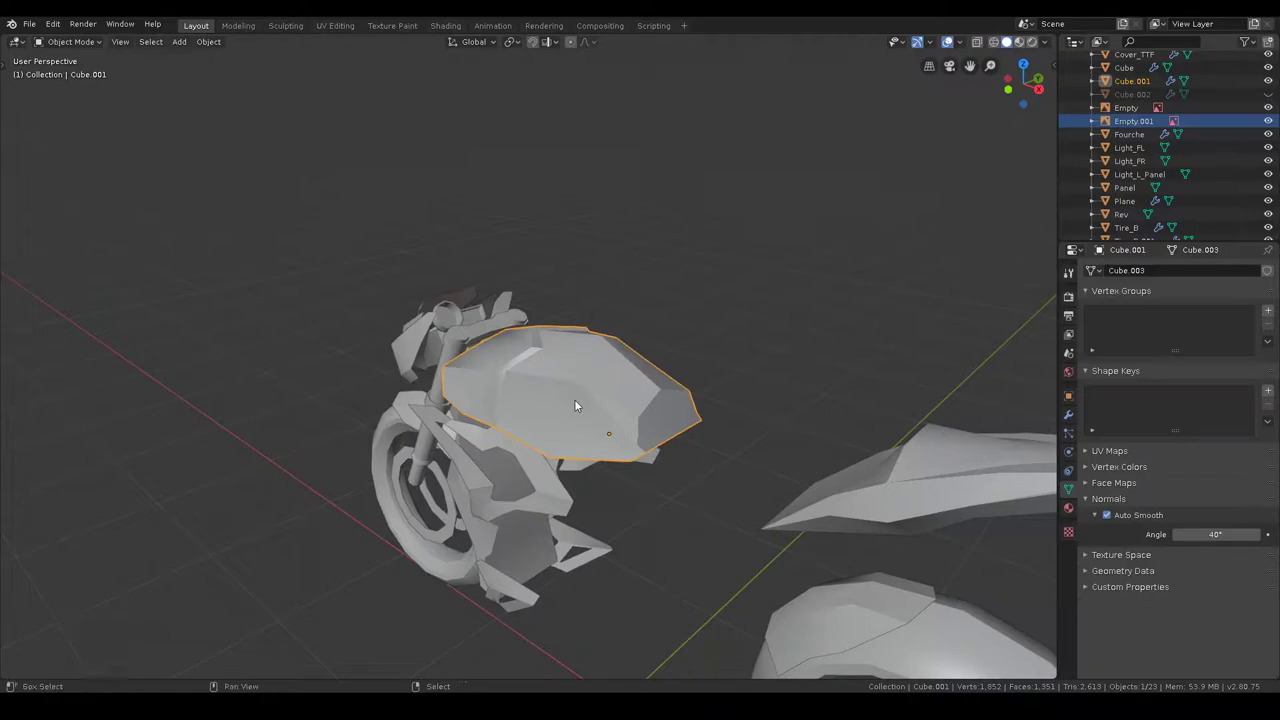
key(alt+a)
scroll(575, 400, up, 4)
mouse_move(554, 375)
middle_down()
mouse_move(623, 420)
mouse_move(671, 411)
mouse_move(606, 446)
mouse_move(683, 386)
mouse_move(739, 390)
middle_up()
scroll(672, 412, down, 3)
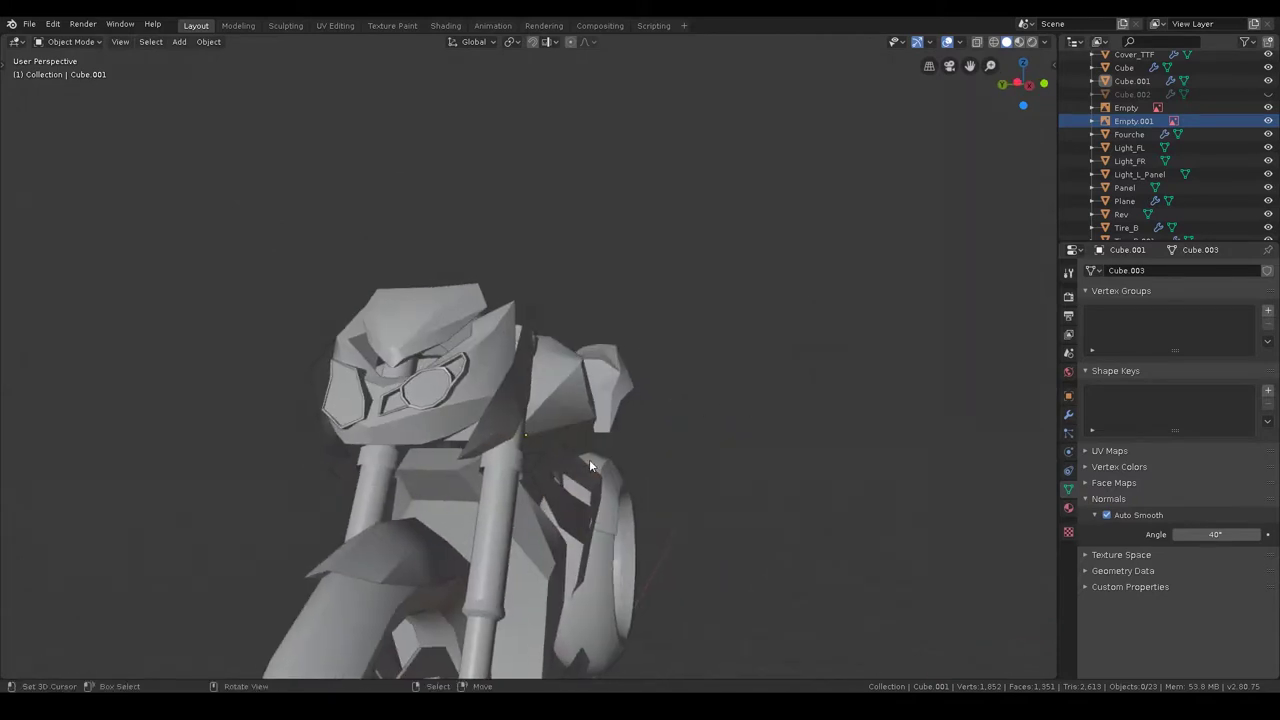
click(621, 498)
middle_drag(621, 500, 660, 496)
key(Tab)
mouse_move(686, 428)
middle_down()
mouse_move(714, 429)
mouse_move(693, 414)
middle_up()
- Select all of Cover_TF and push the panel outward from the frame, adjusting it along X
key(a)
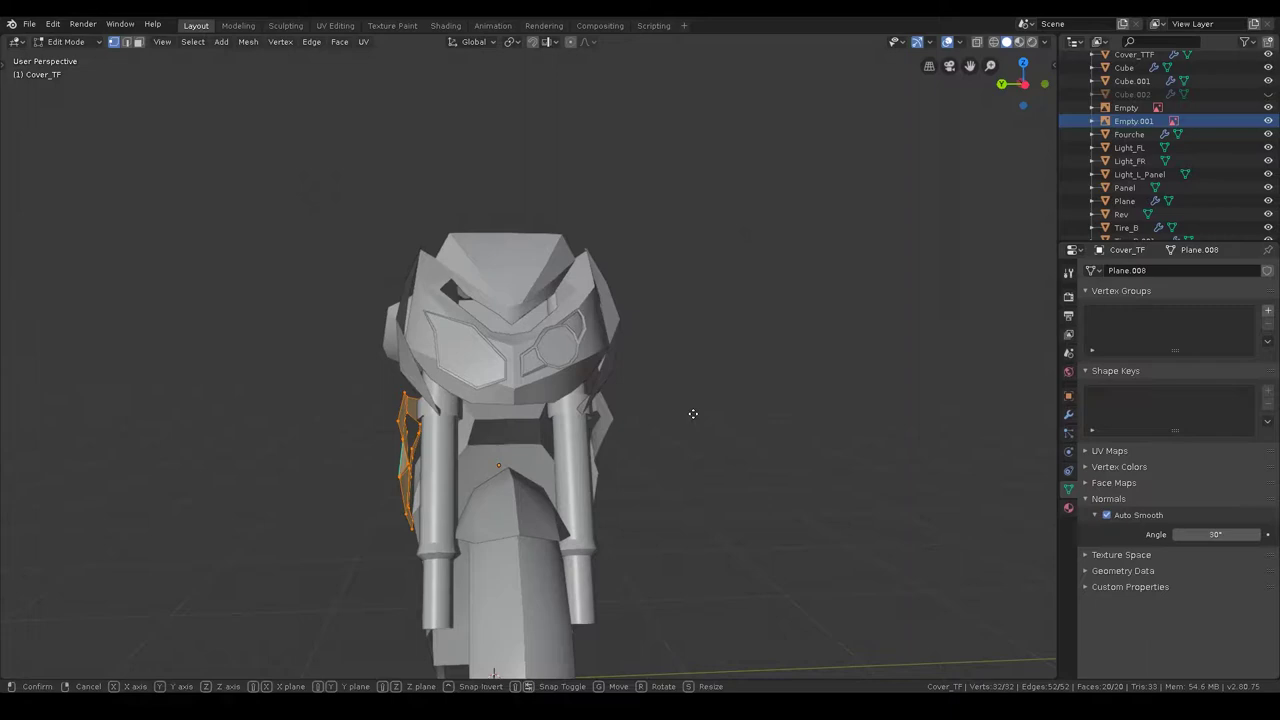
click(645, 408)
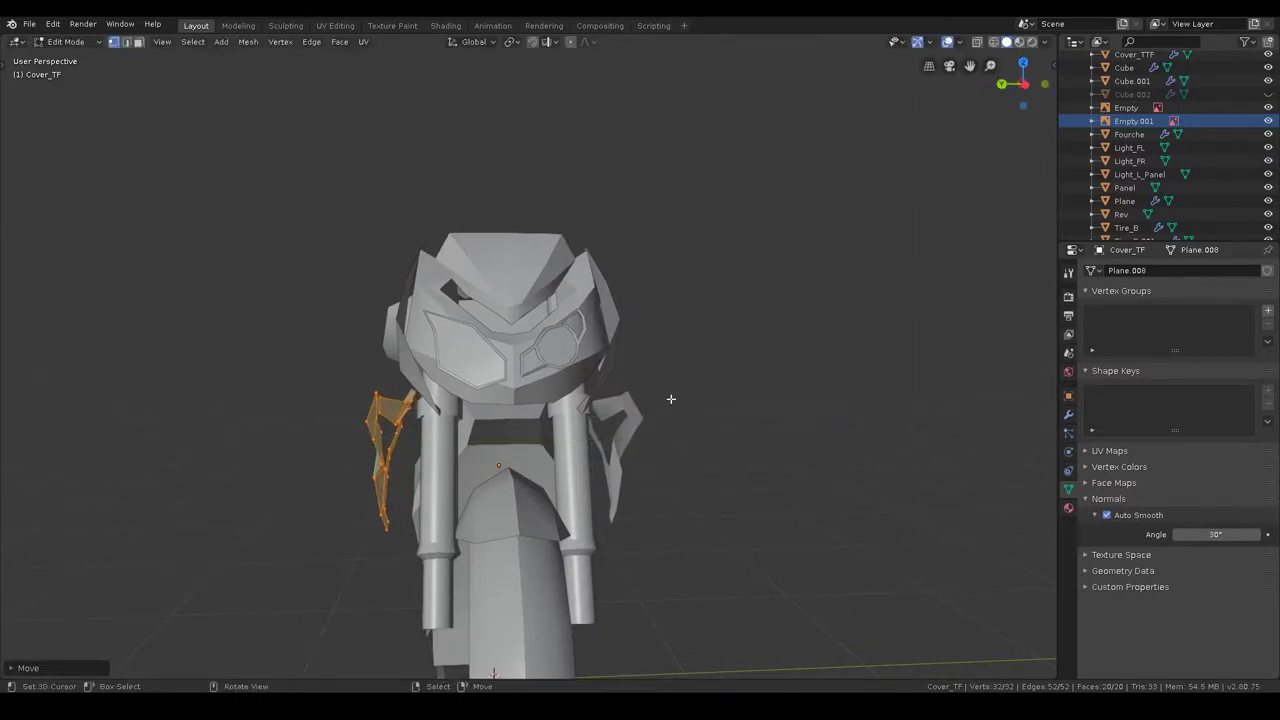
key(r)
key(x)
key(Escape)
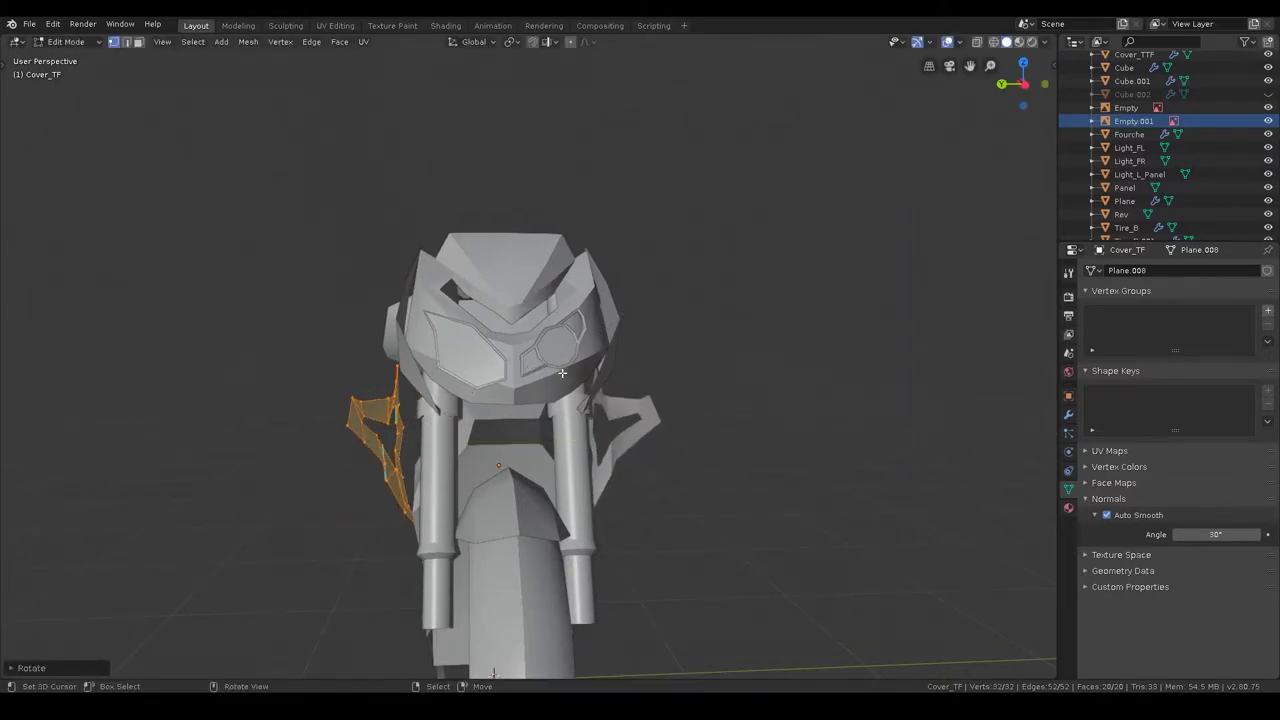
key(g)
key(x)
click(524, 388)
middle_drag(524, 388, 687, 423)
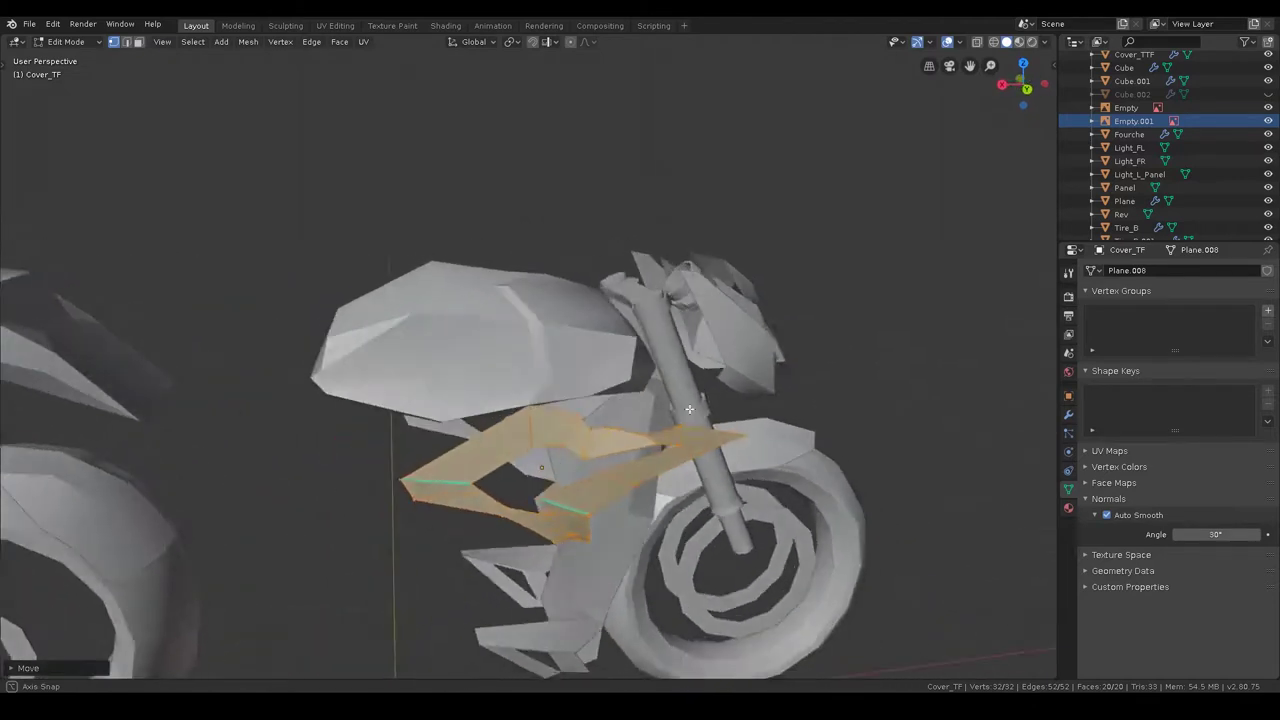
- Reshape the panel smoothly by moving one vertex along Y with proportional editing
click(731, 444)
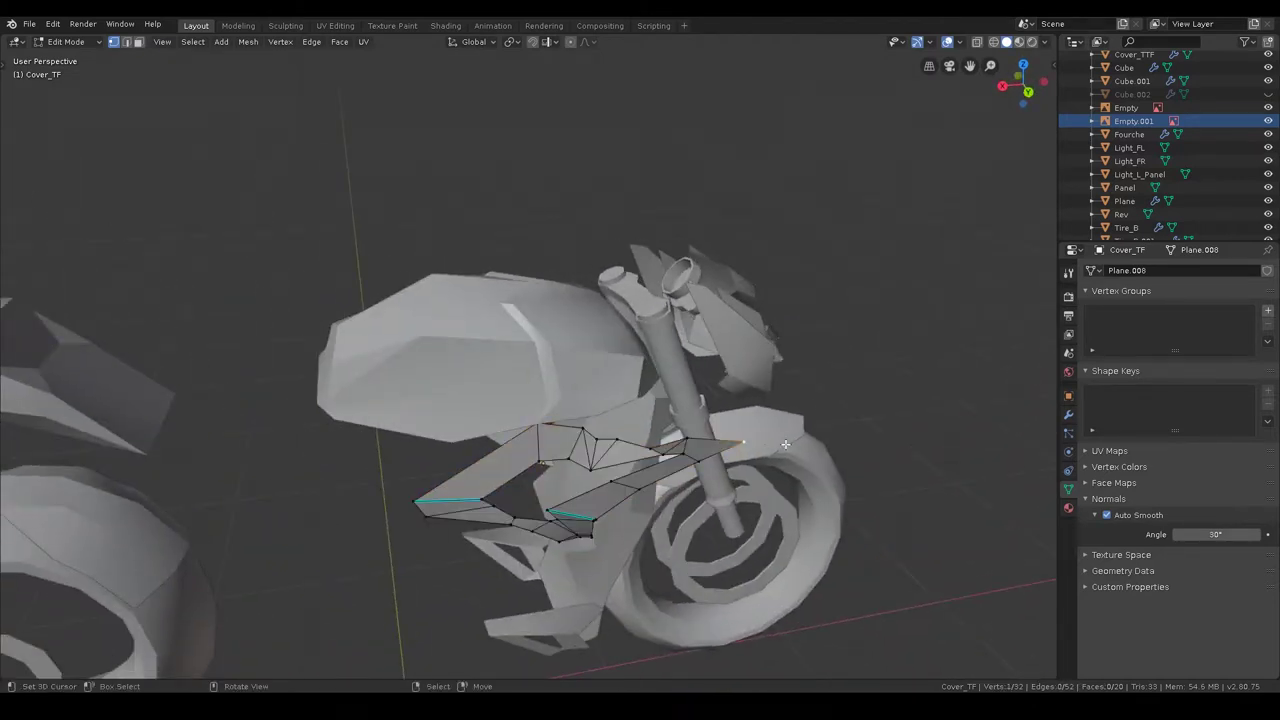
key(g)
key(y)
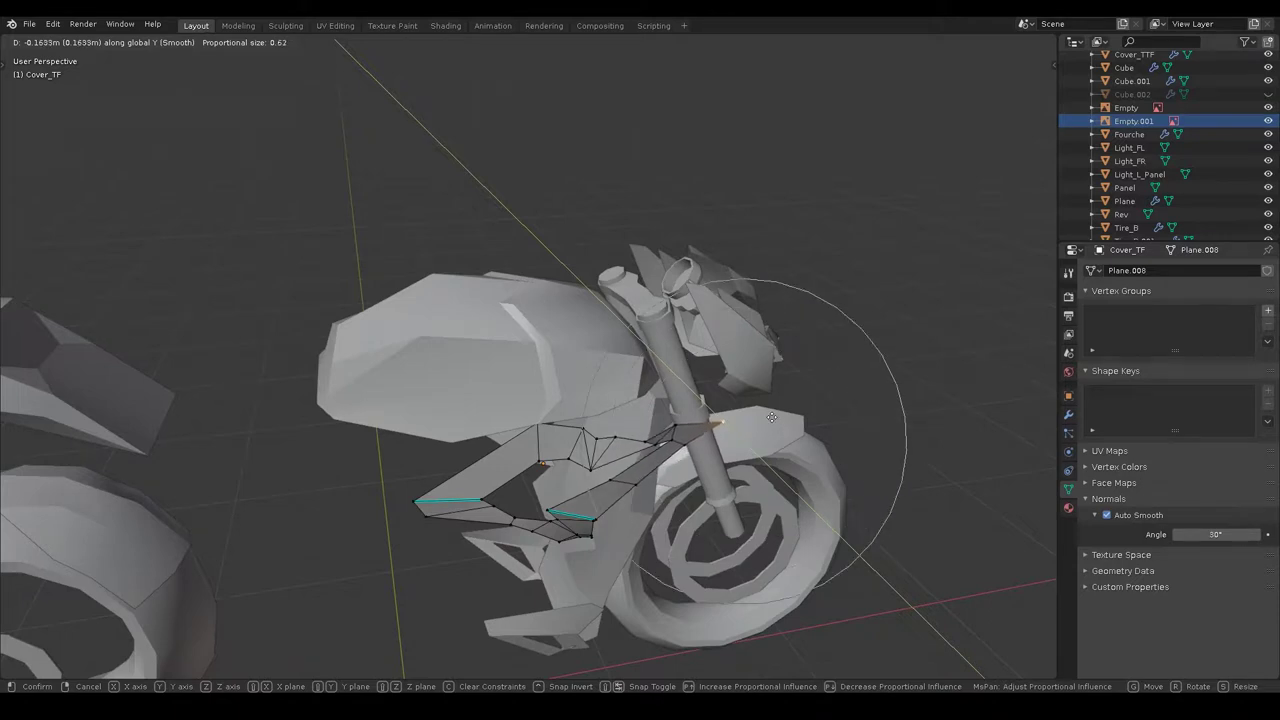
click(772, 417)
key(Tab)
mouse_move(772, 417)
middle_down()
mouse_move(709, 291)
mouse_move(652, 393)
mouse_move(746, 444)
mouse_move(646, 397)
middle_up()
scroll(609, 418, up, 5)
scroll(746, 444, down, 3)
- Cancel a trial Y move of the vertex, return to object mode and save s1000r.blend
key(ctrl+Tab)
key(Tab)
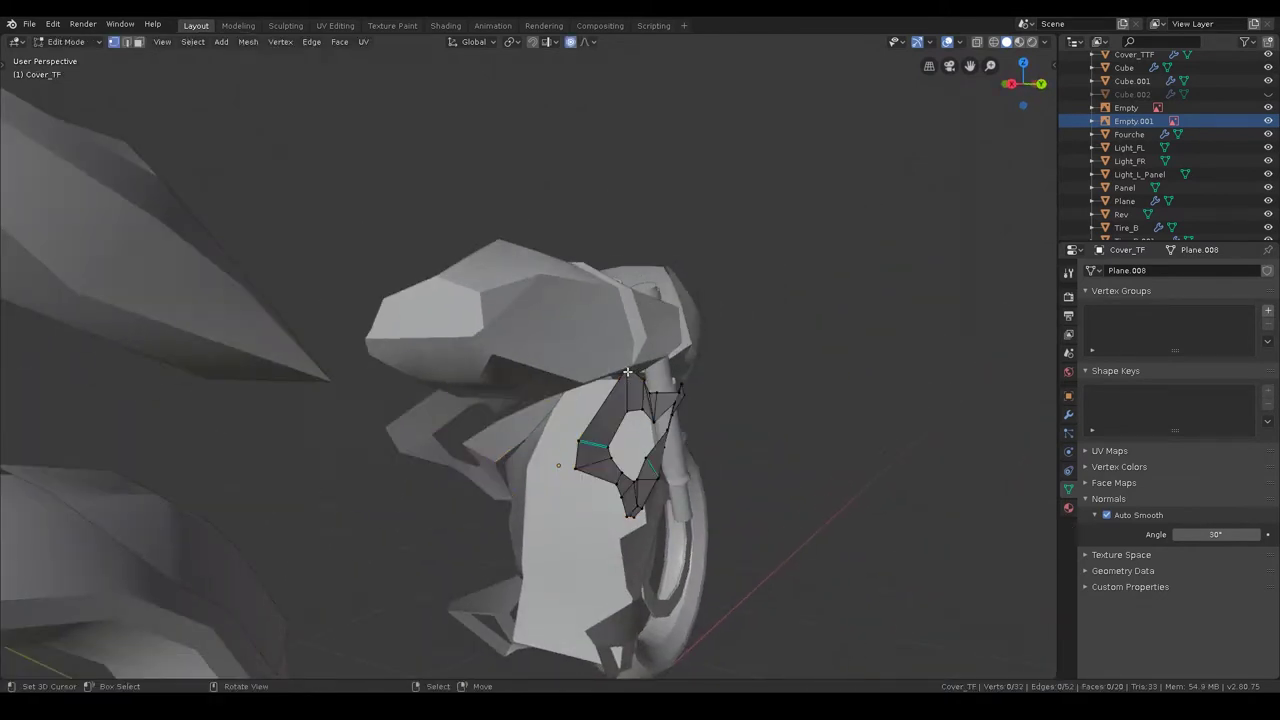
key(g)
key(y)
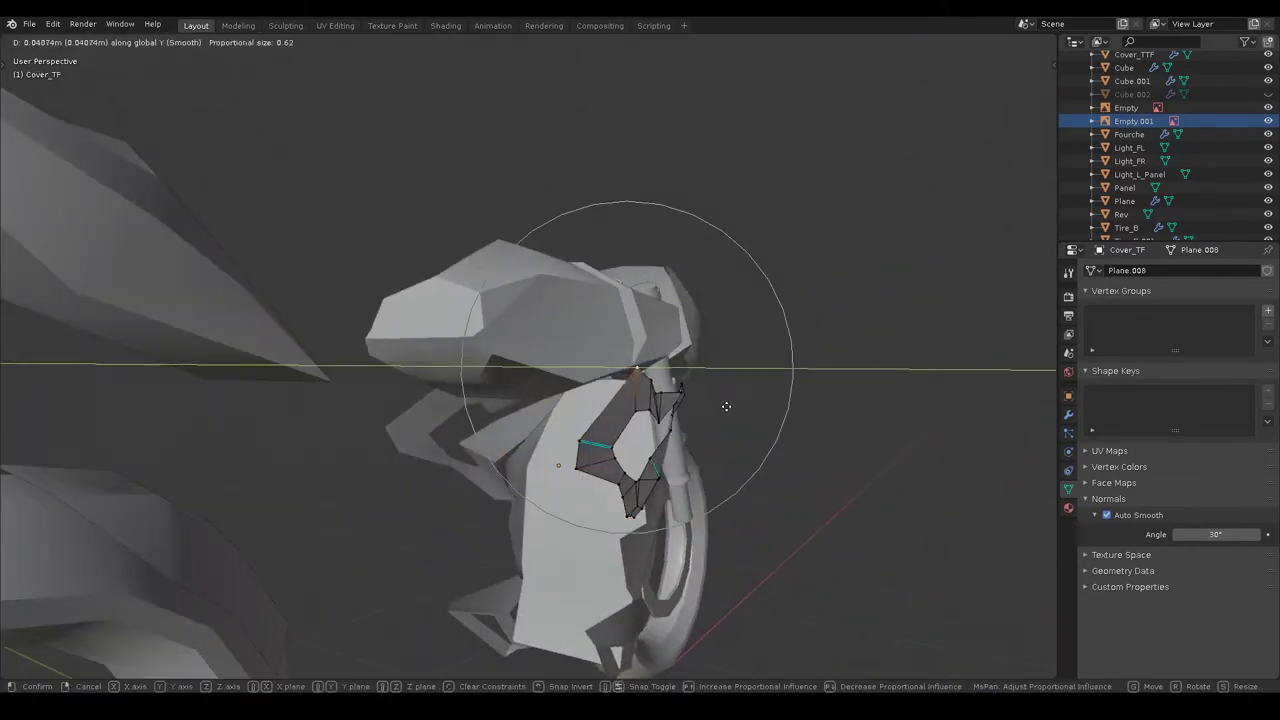
right_click(726, 406)
key(Tab)
mouse_move(760, 314)
middle_down()
mouse_move(634, 377)
mouse_move(556, 379)
mouse_move(614, 316)
mouse_move(647, 378)
middle_up()
scroll(614, 316, down, 3)
key(ctrl+s)
mouse_move(503, 349)
middle_down()
mouse_move(620, 366)
mouse_move(706, 343)
mouse_move(755, 354)
middle_up()
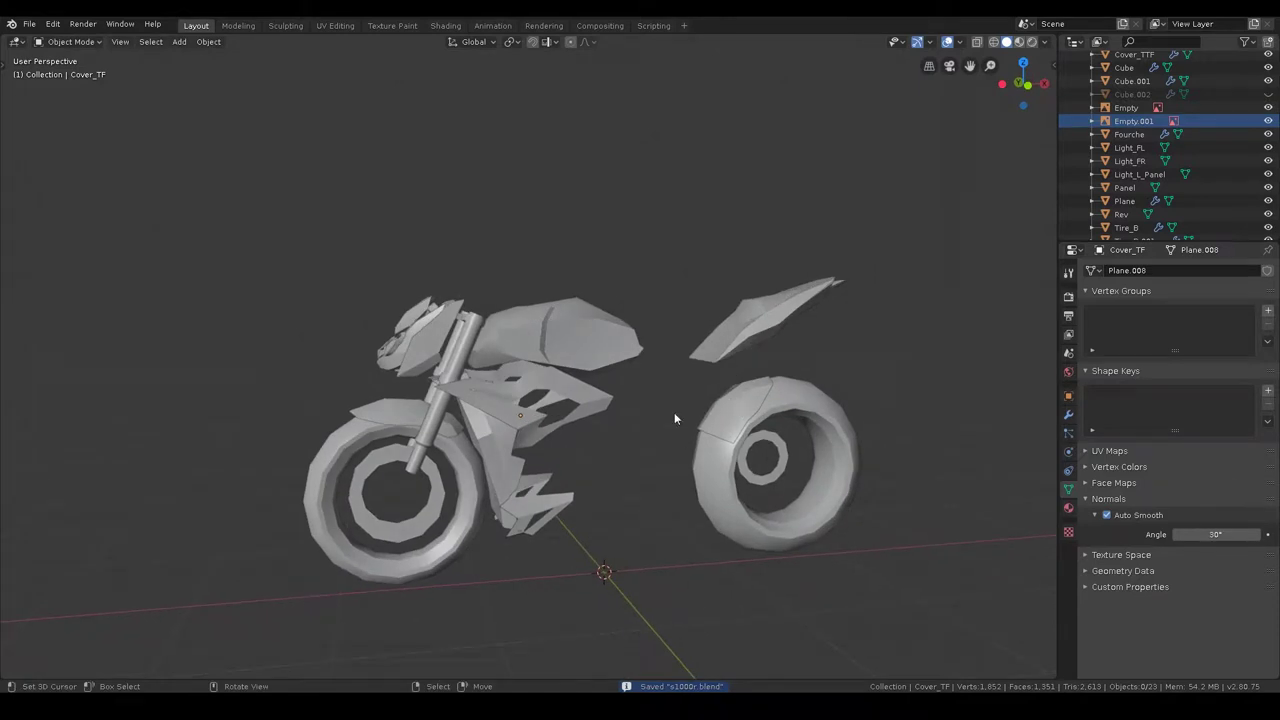
- Add a new cube and move it beneath the tank
key(shift+a)
click(708, 453)
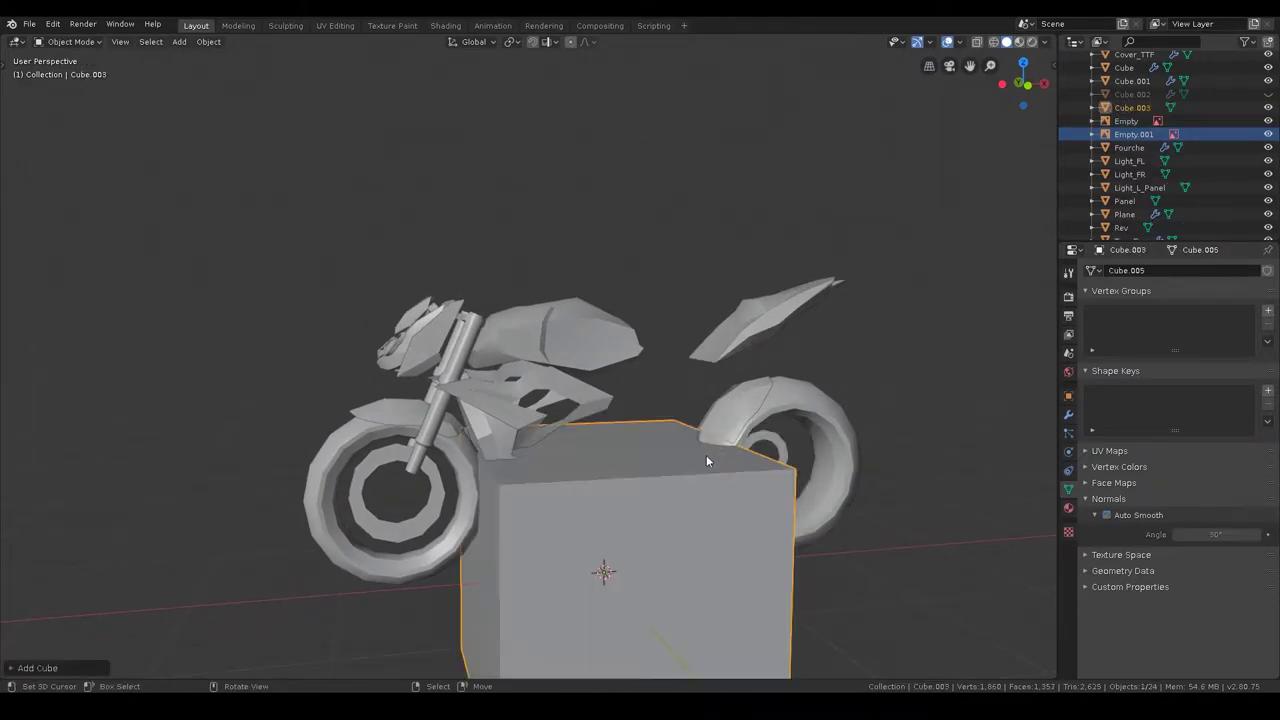
middle_drag(706, 455, 696, 485)
key(Tab)
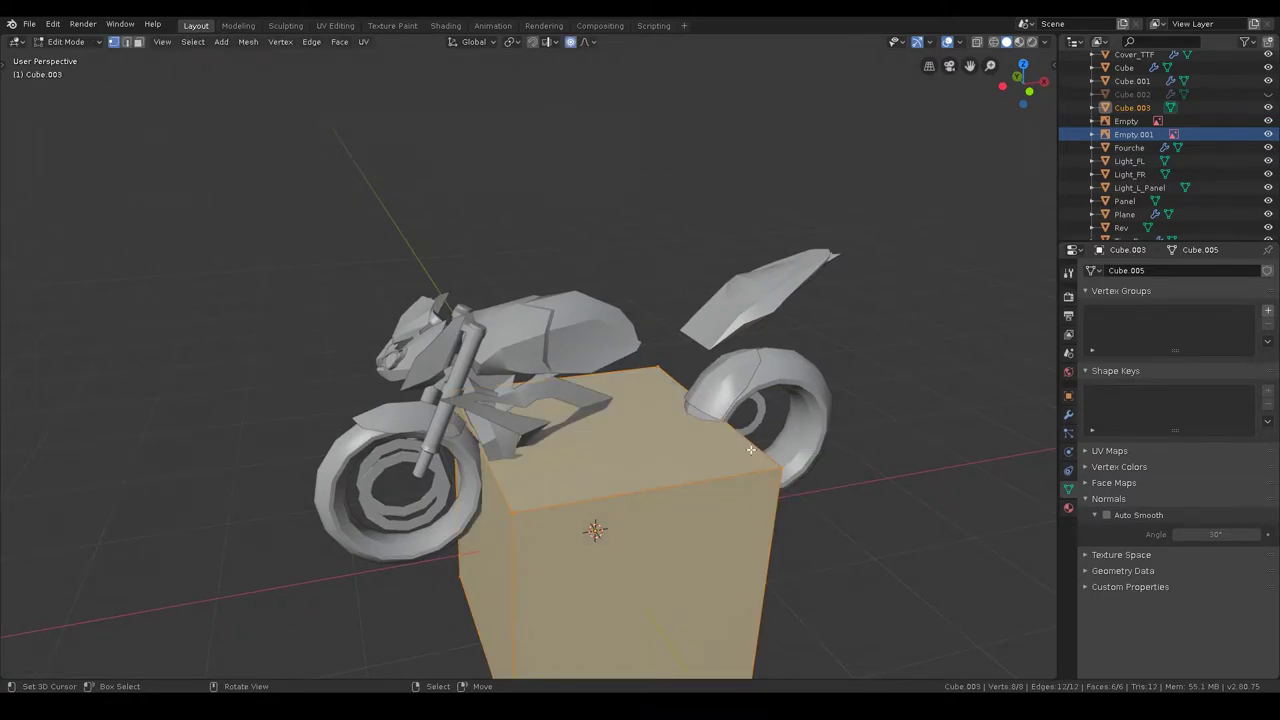
key(Tab)
key(g)
click(830, 447)
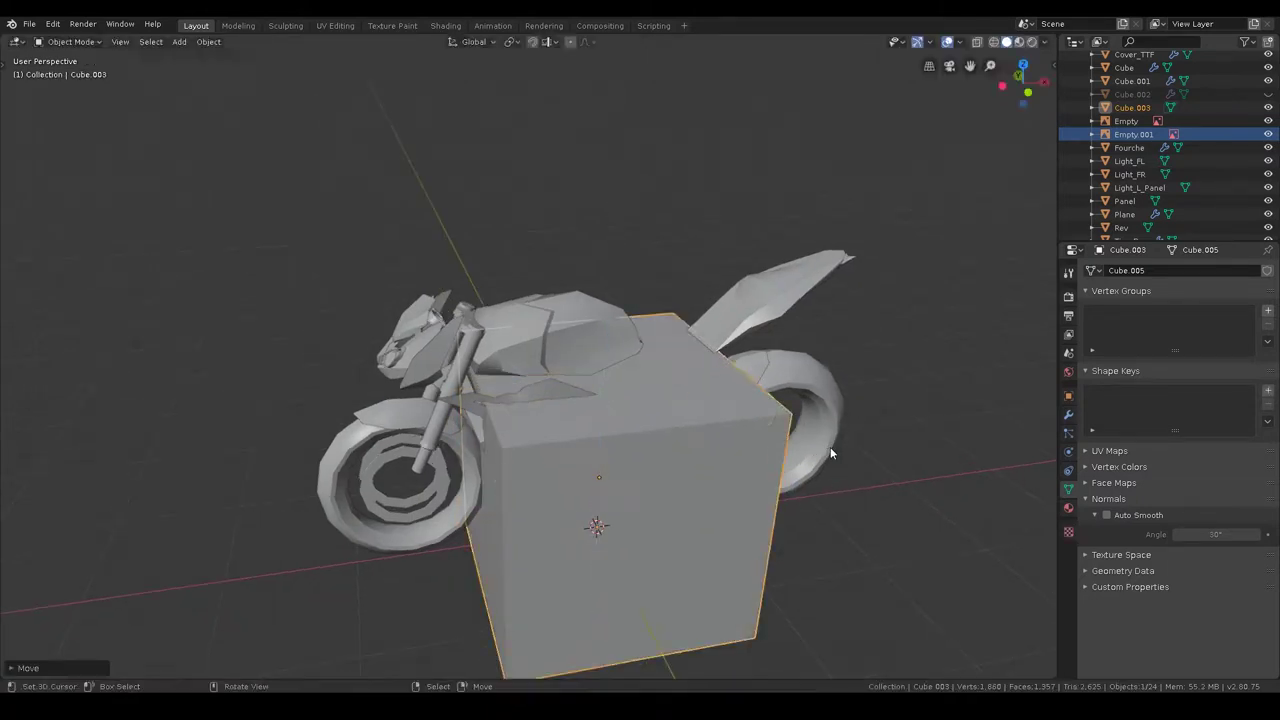
- Shrink the cube, narrow it along Y and lower it along Z, then view it from the front
key(s)
click(761, 465)
mouse_move(761, 465)
middle_down()
mouse_move(676, 469)
mouse_move(797, 464)
middle_up()
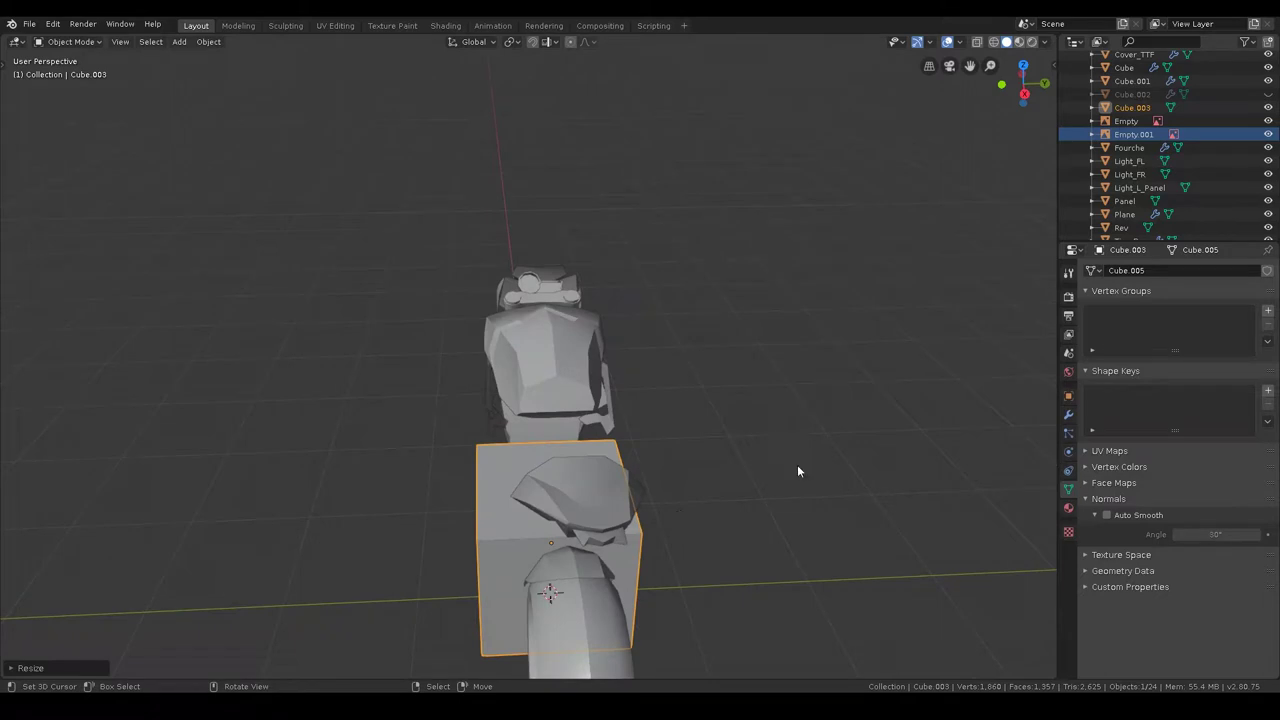
key(s)
key(y)
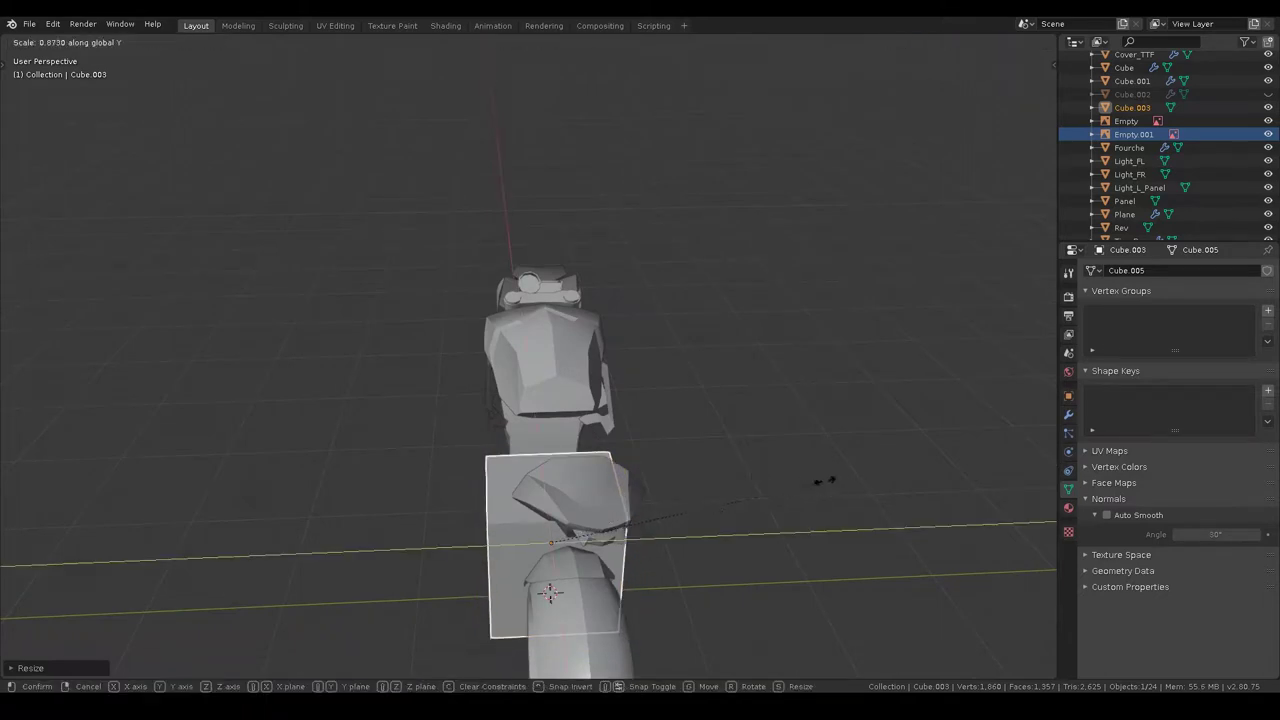
click(737, 483)
middle_drag(671, 486, 745, 470)
key(g)
key(z)
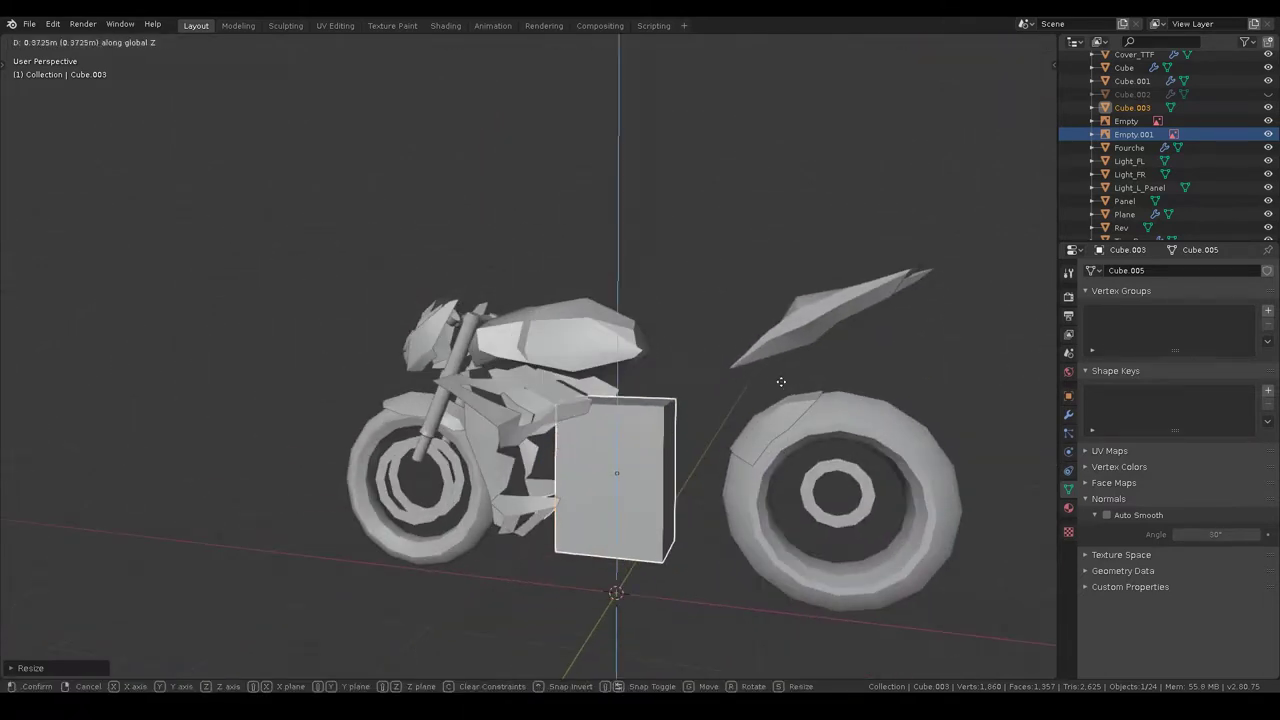
click(761, 381)
middle_drag(761, 381, 733, 390)
key(KP_1)
- Cut two evenly spaced horizontal edge loops into the block and turn on X-ray
scroll(733, 390, up, 3)
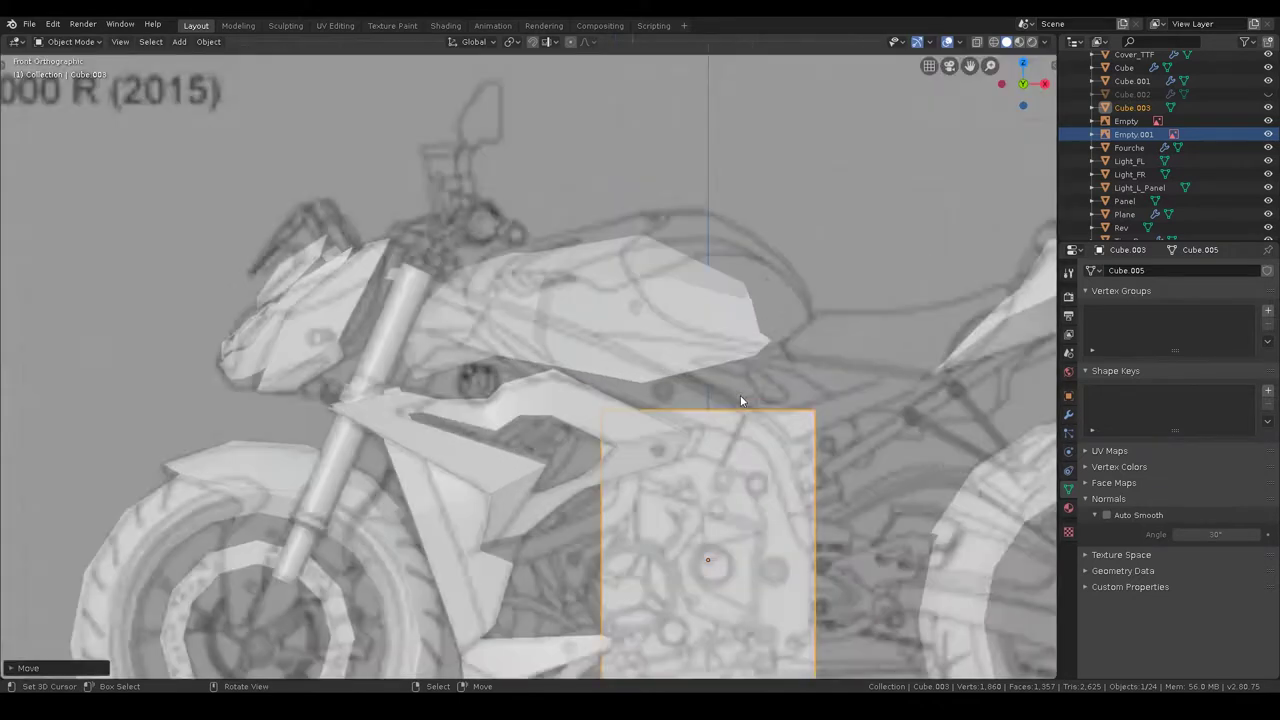
scroll(751, 347, up, 2)
shift+middle_drag(751, 347, 727, 291)
key(Tab)
key(alt+a)
key(ctrl+r)
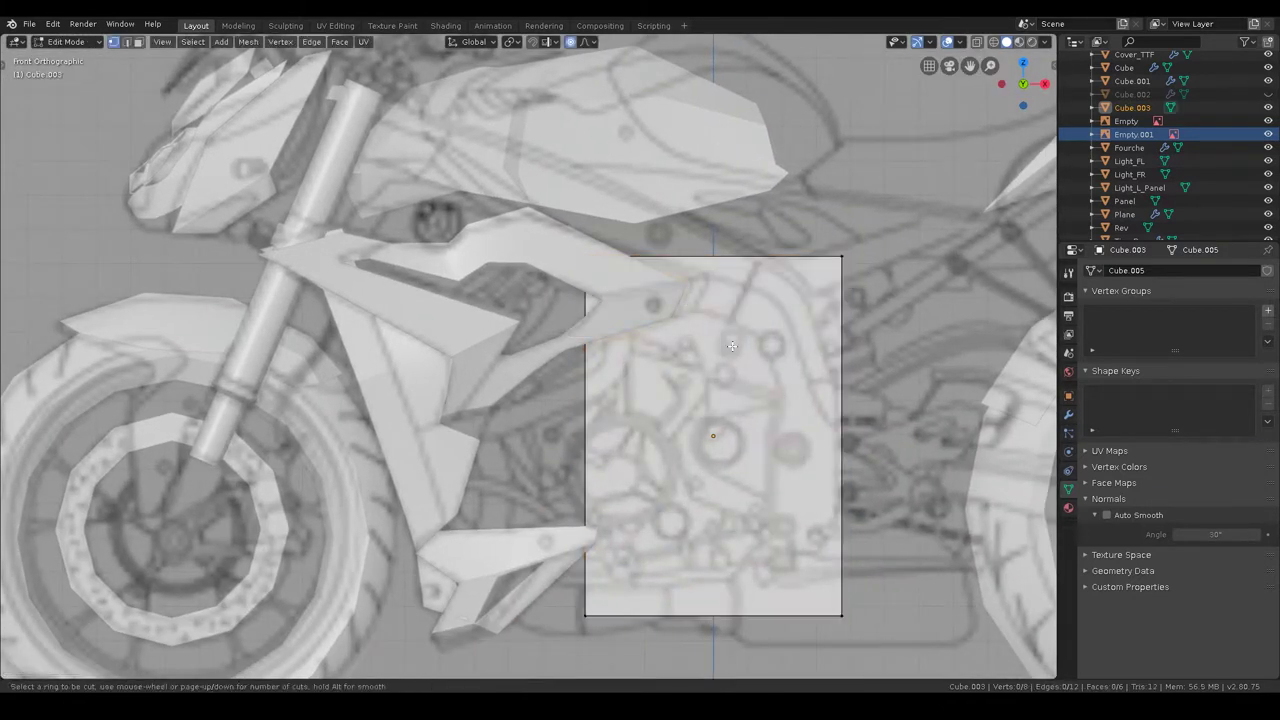
click(837, 428)
right_click(837, 428)
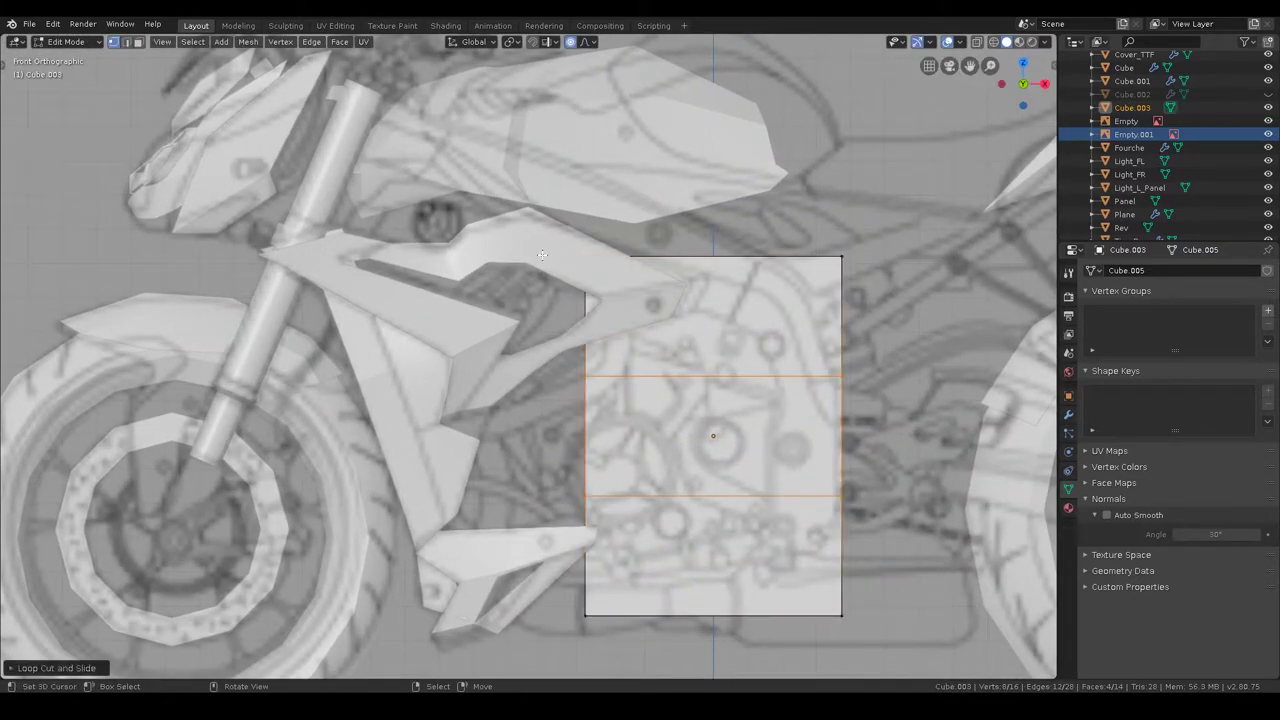
key(alt+a)
key(alt+z)
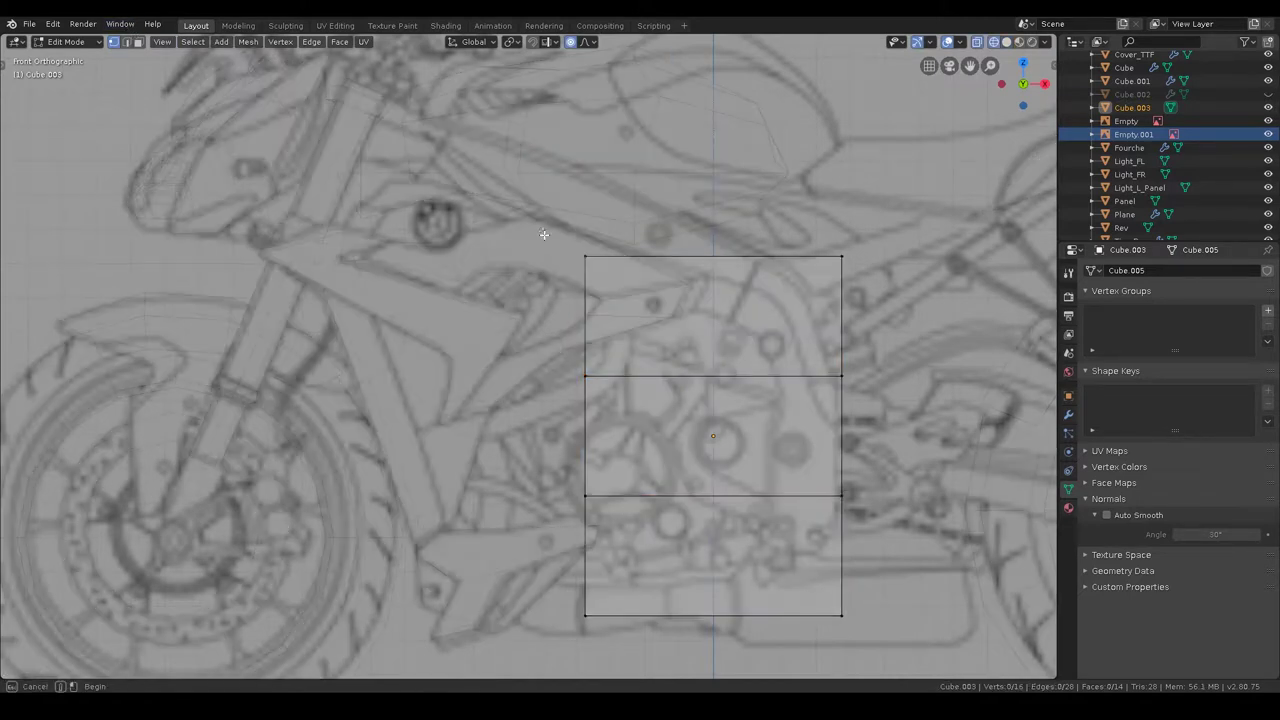
- Move the block's left-side vertices onto the engine's front outline in the reference
drag(855, 300, 463, 248)
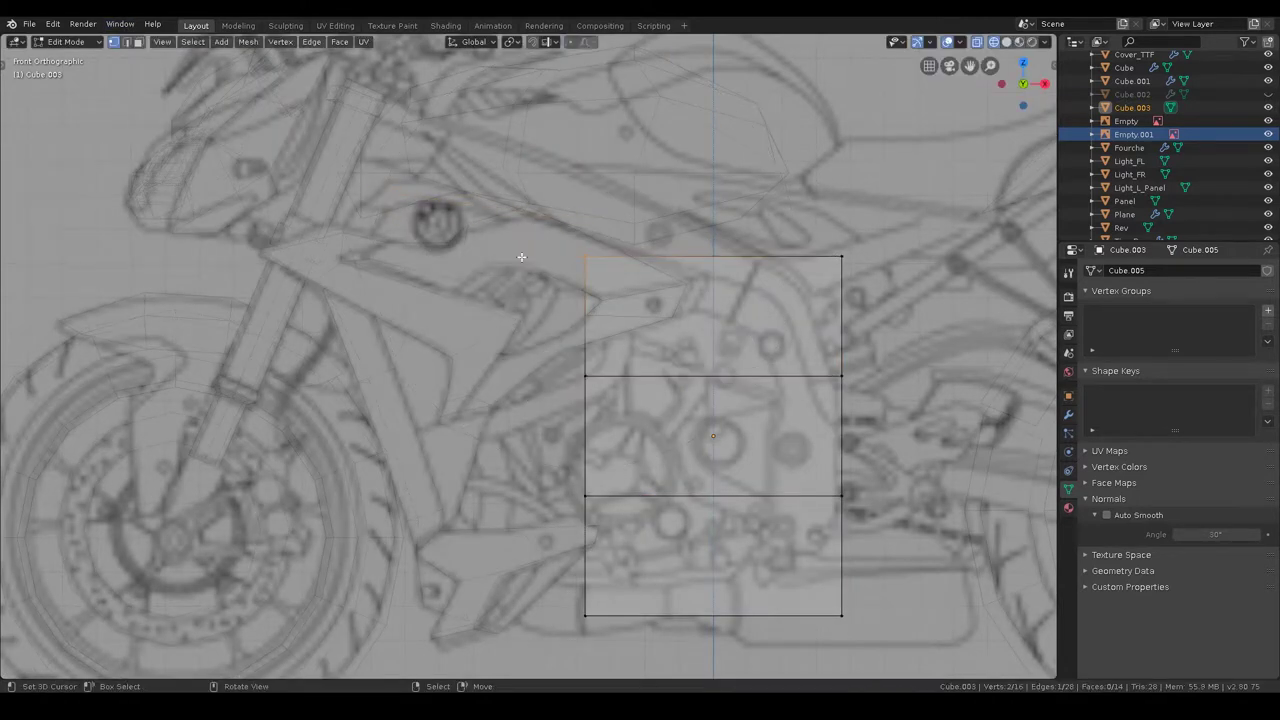
key(g)
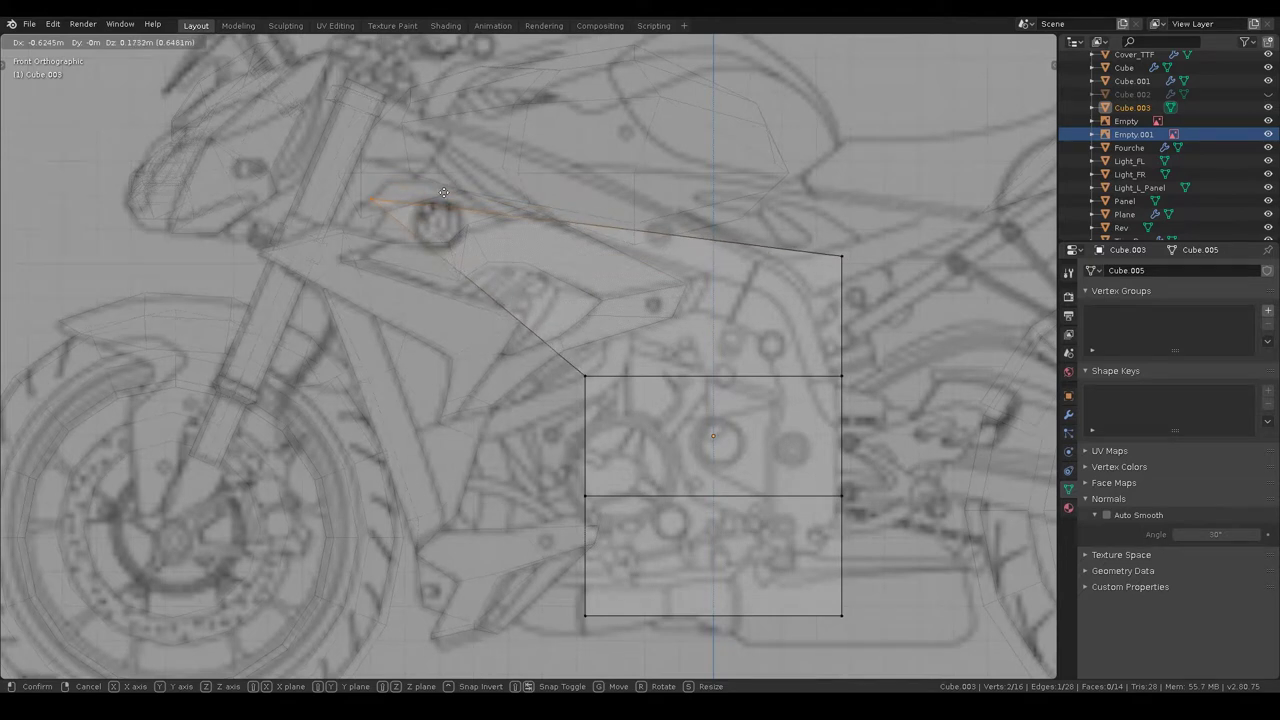
click(443, 190)
key(g)
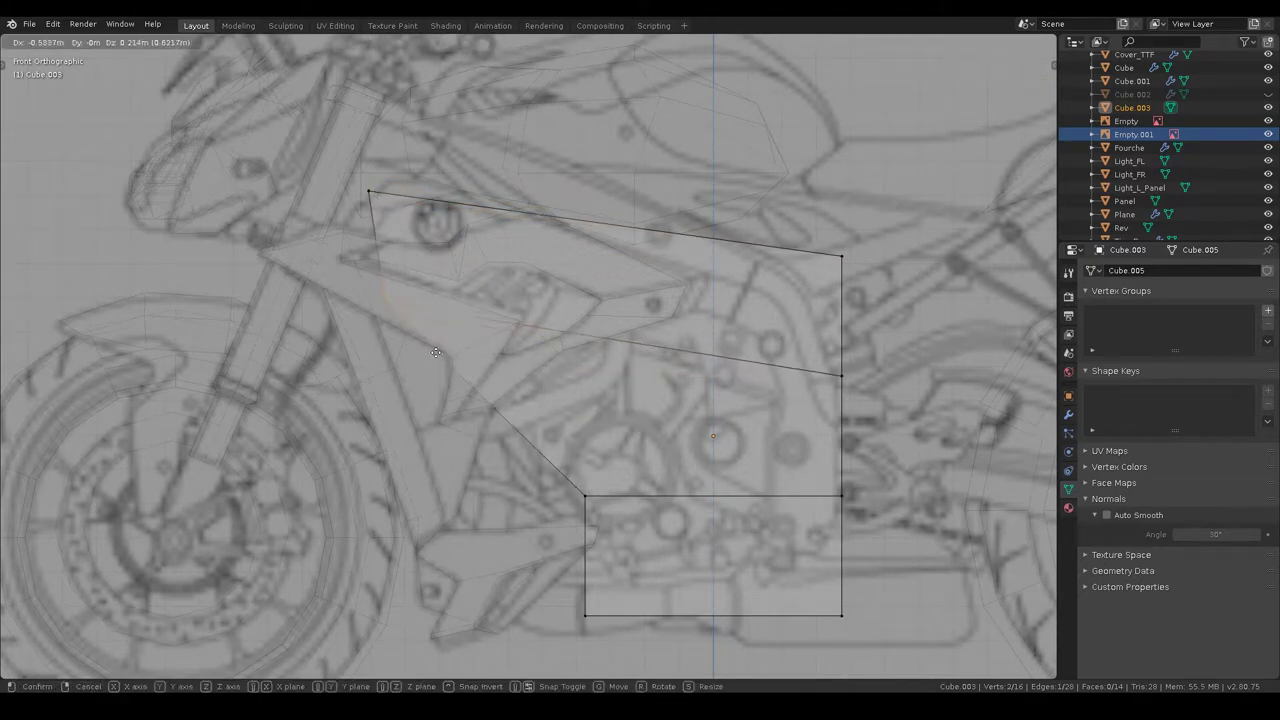
click(423, 314)
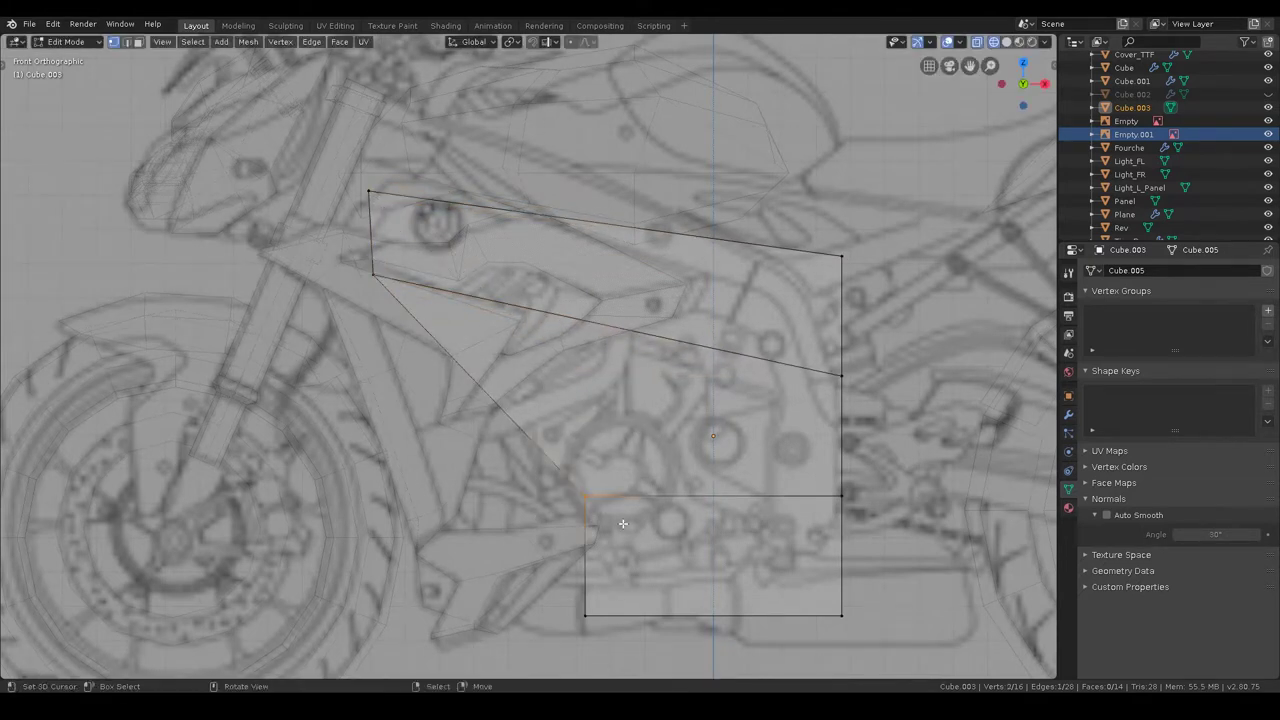
key(g)
click(495, 533)
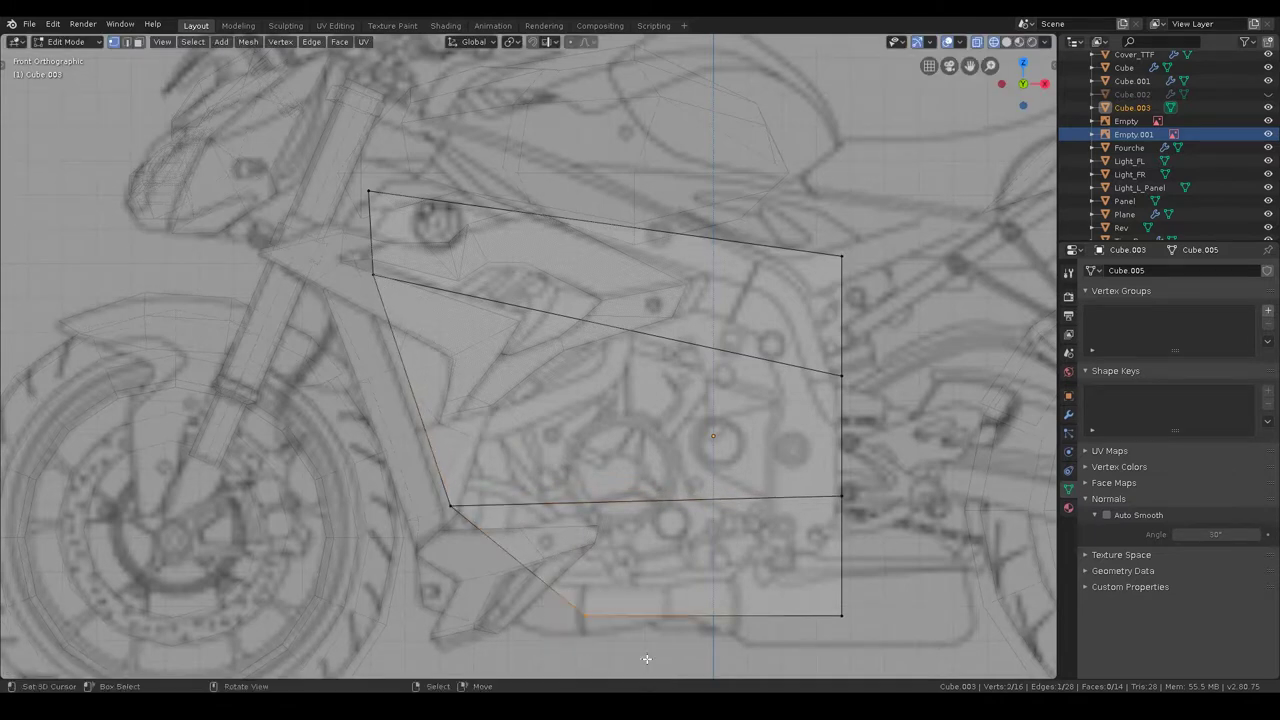
key(g)
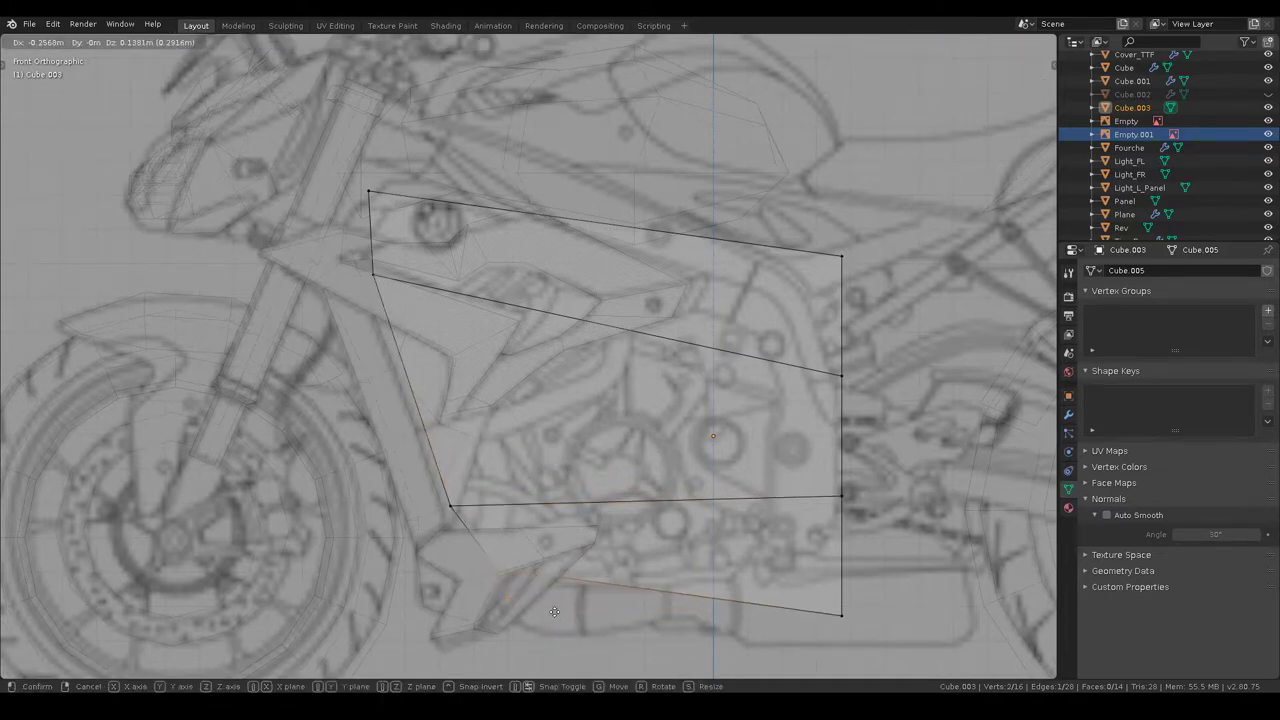
click(555, 615)
- Move the bottom-right, right-side and top-right vertices onto the engine's rear and lower outline
drag(815, 603, 884, 661)
key(g)
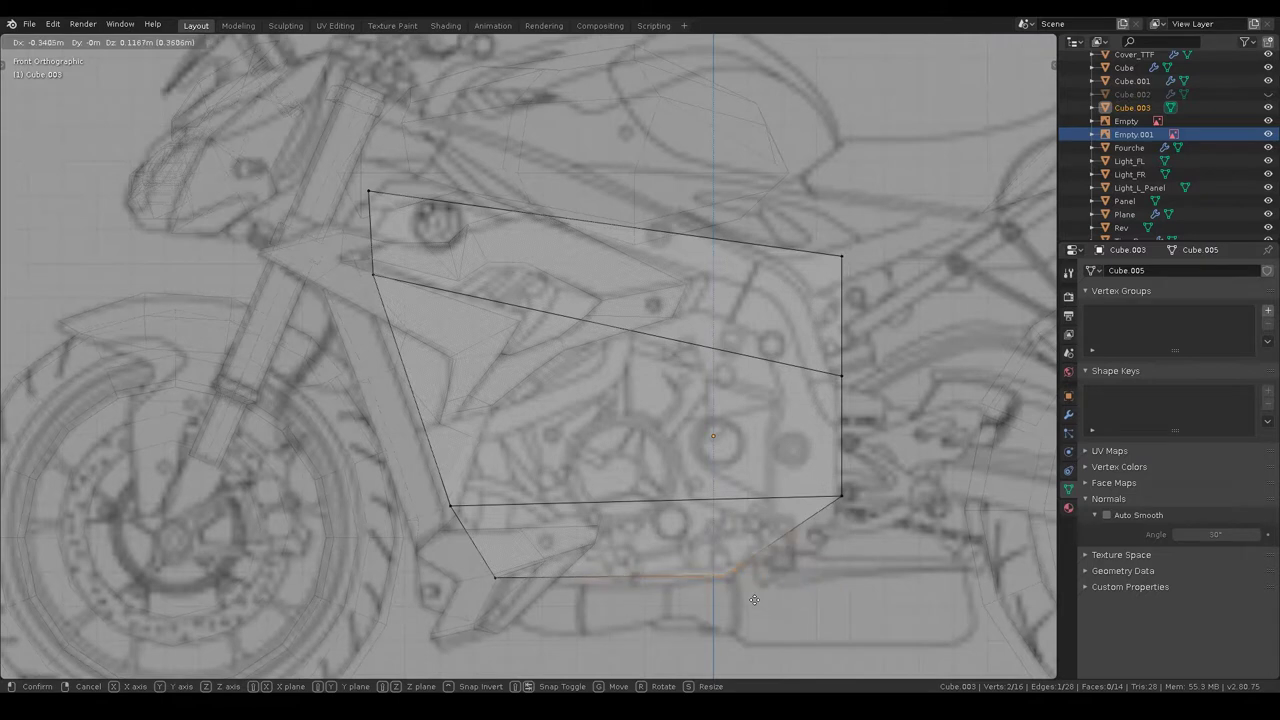
click(754, 600)
drag(818, 458, 937, 600)
key(g)
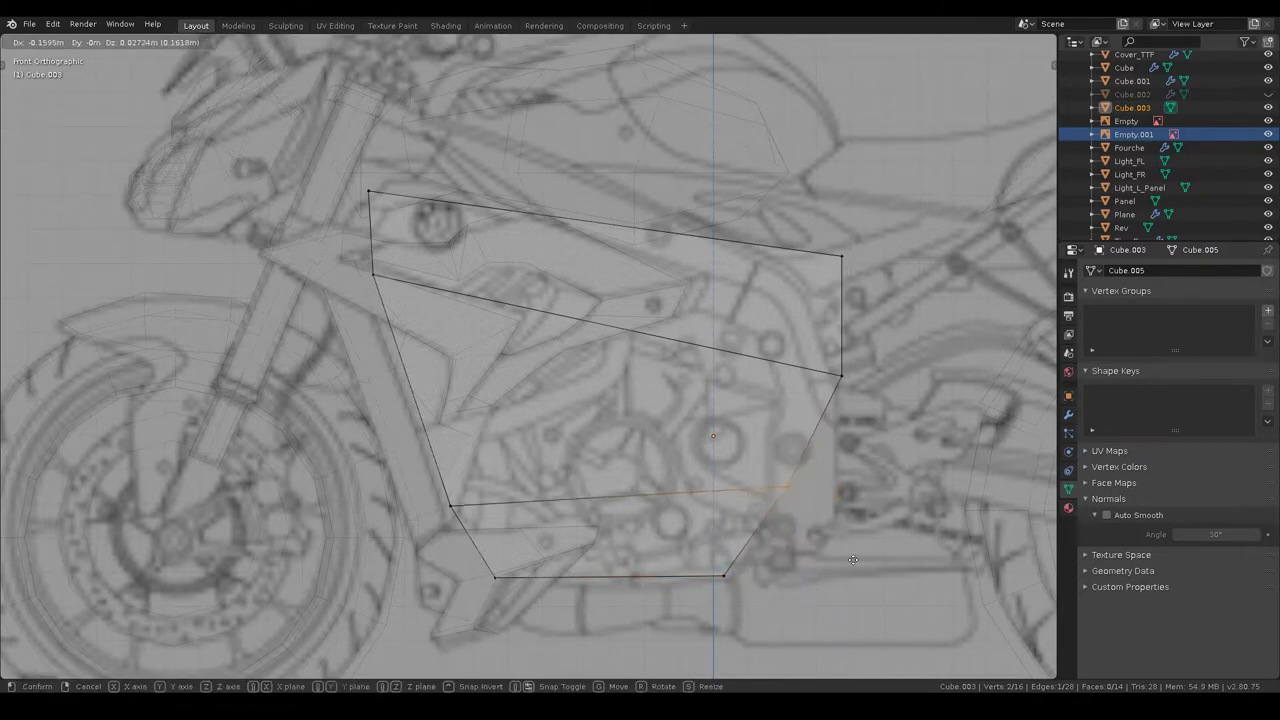
click(874, 494)
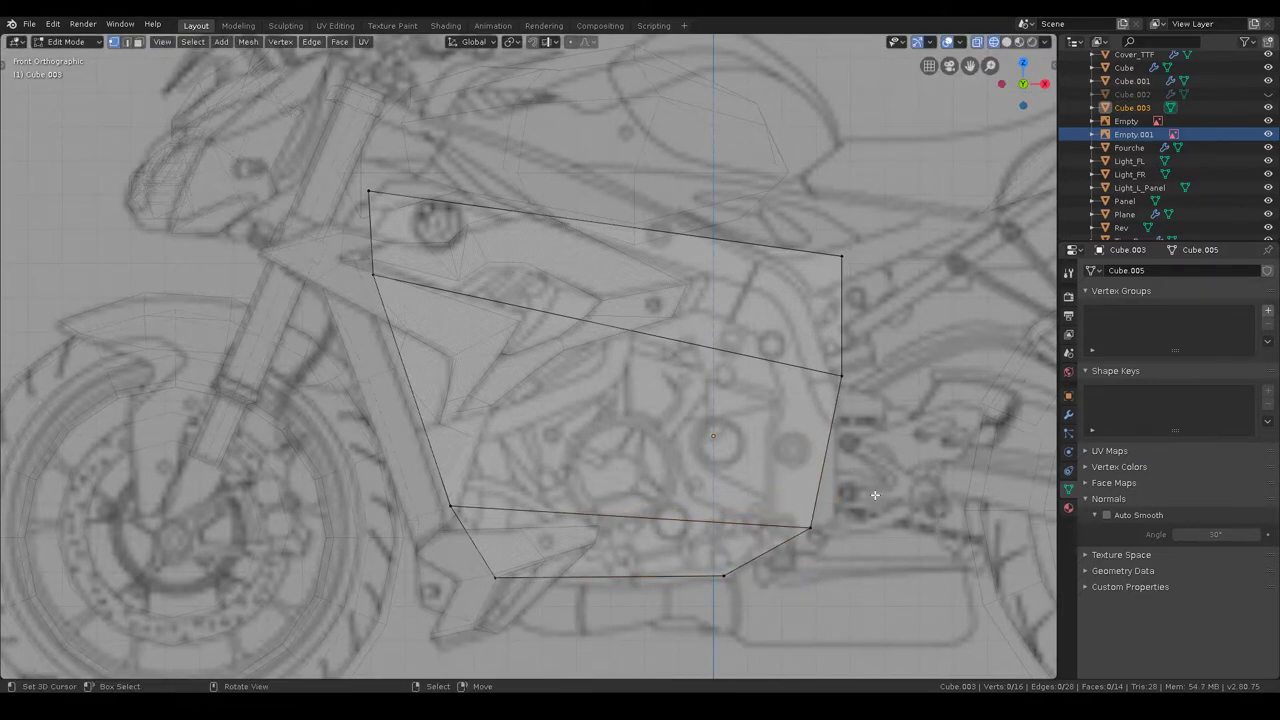
key(g)
click(867, 364)
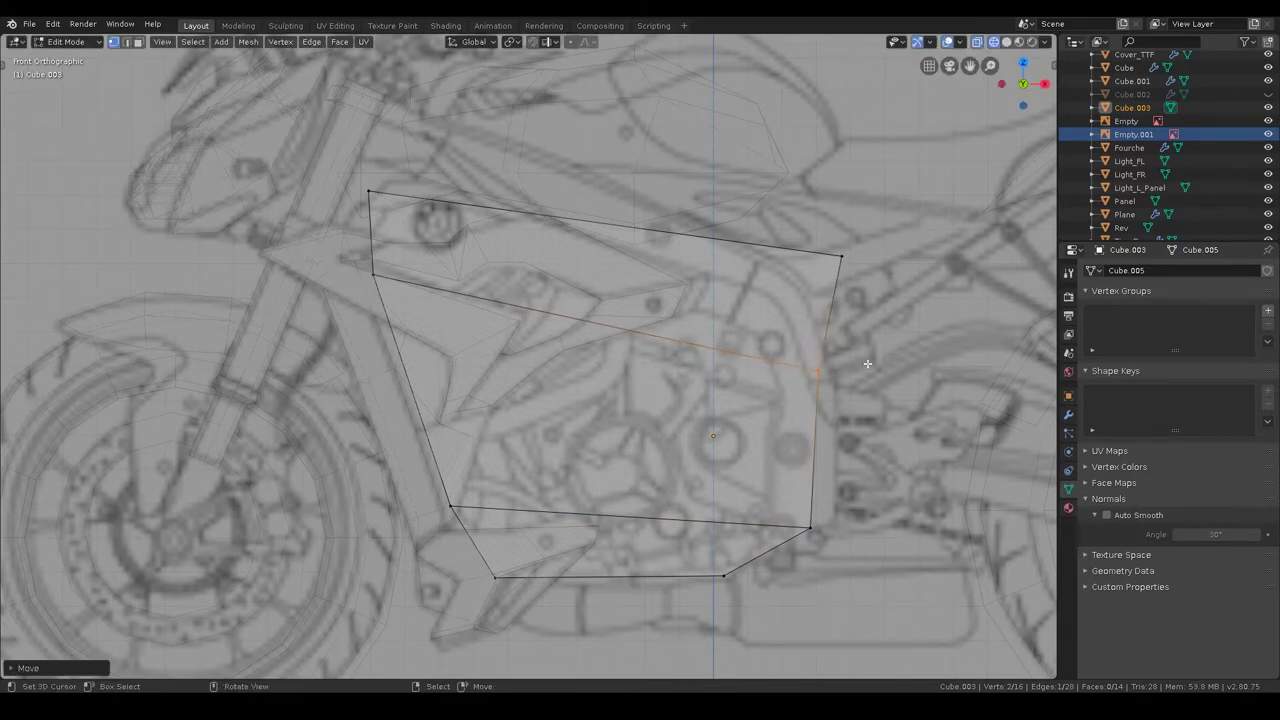
drag(812, 227, 898, 299)
key(g)
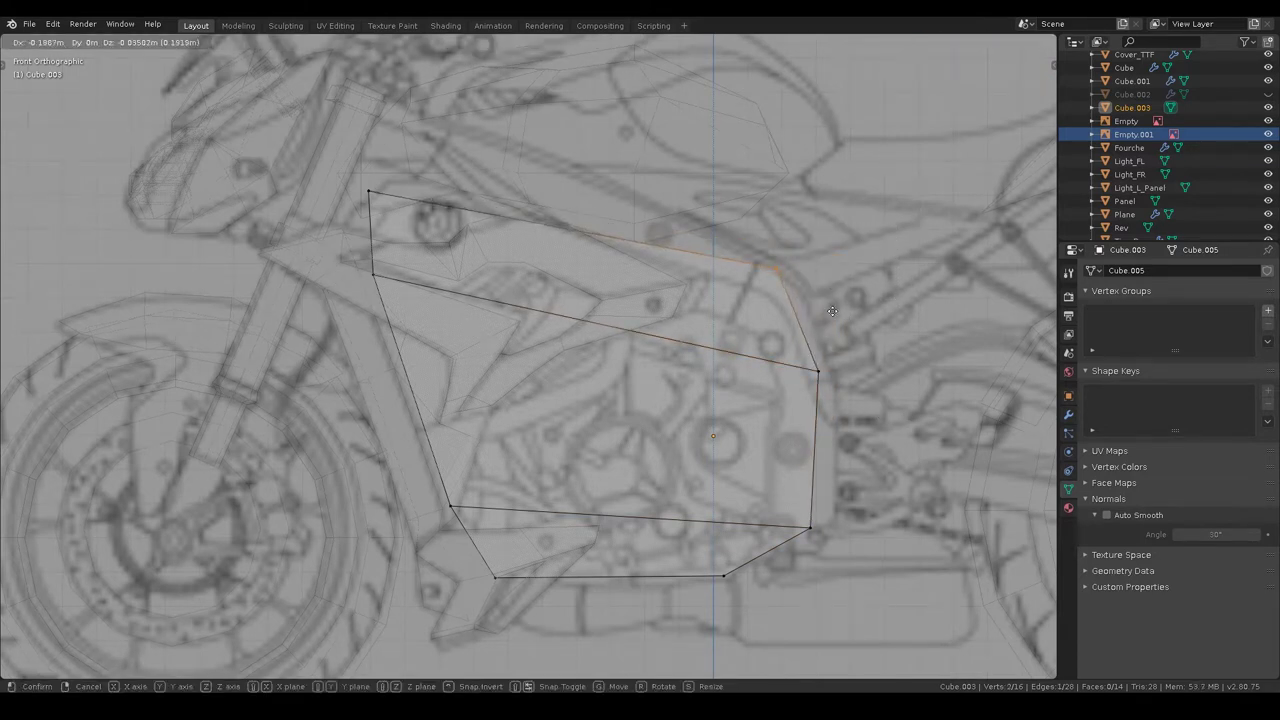
click(832, 311)
- Check the engine block in solid shading, then re-edit it in wireframe view
key(Tab)
middle_drag(737, 181, 588, 239)
key(z)
click(768, 262)
mouse_move(768, 266)
middle_down()
mouse_move(592, 317)
mouse_move(543, 274)
mouse_move(502, 274)
mouse_move(553, 257)
middle_up()
click(467, 242)
key(Tab)
mouse_move(458, 227)
middle_down()
mouse_move(509, 240)
mouse_move(548, 223)
mouse_move(577, 240)
mouse_move(512, 283)
middle_up()
key(z)
click(524, 228)
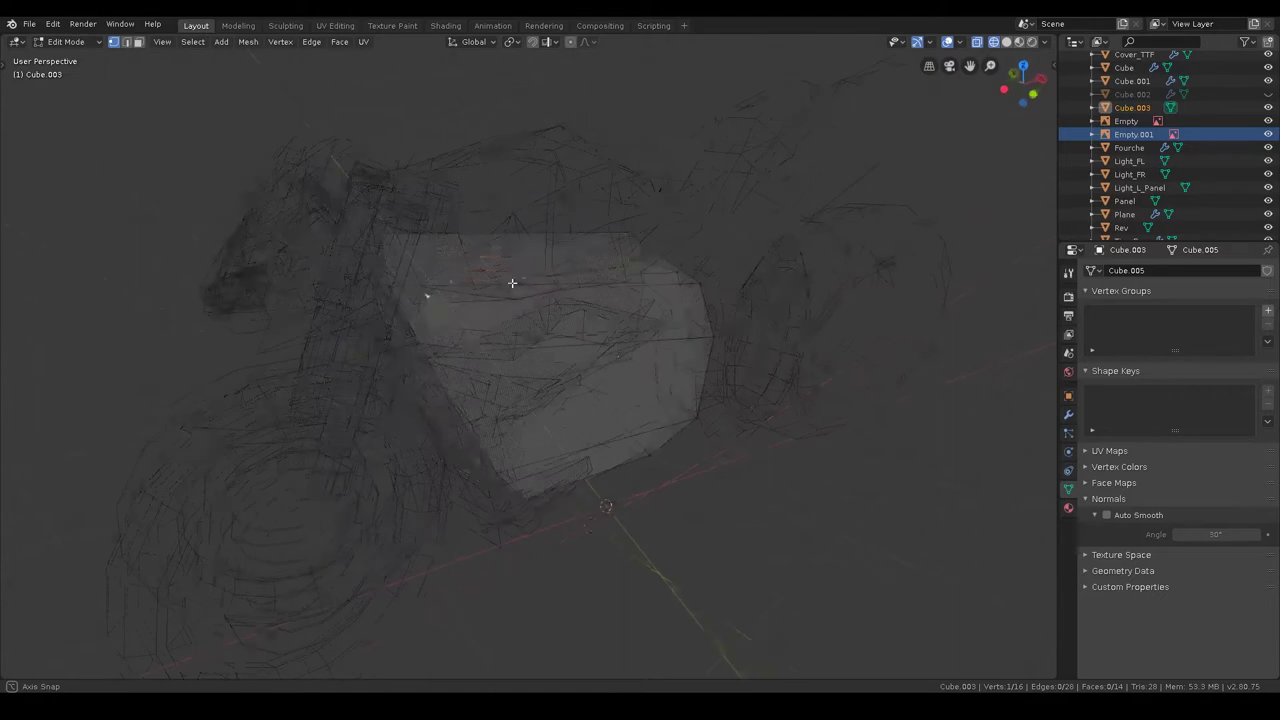
- Add a centred horizontal edge loop to the engine block and lower it slightly
click(656, 253)
right_click(423, 275)
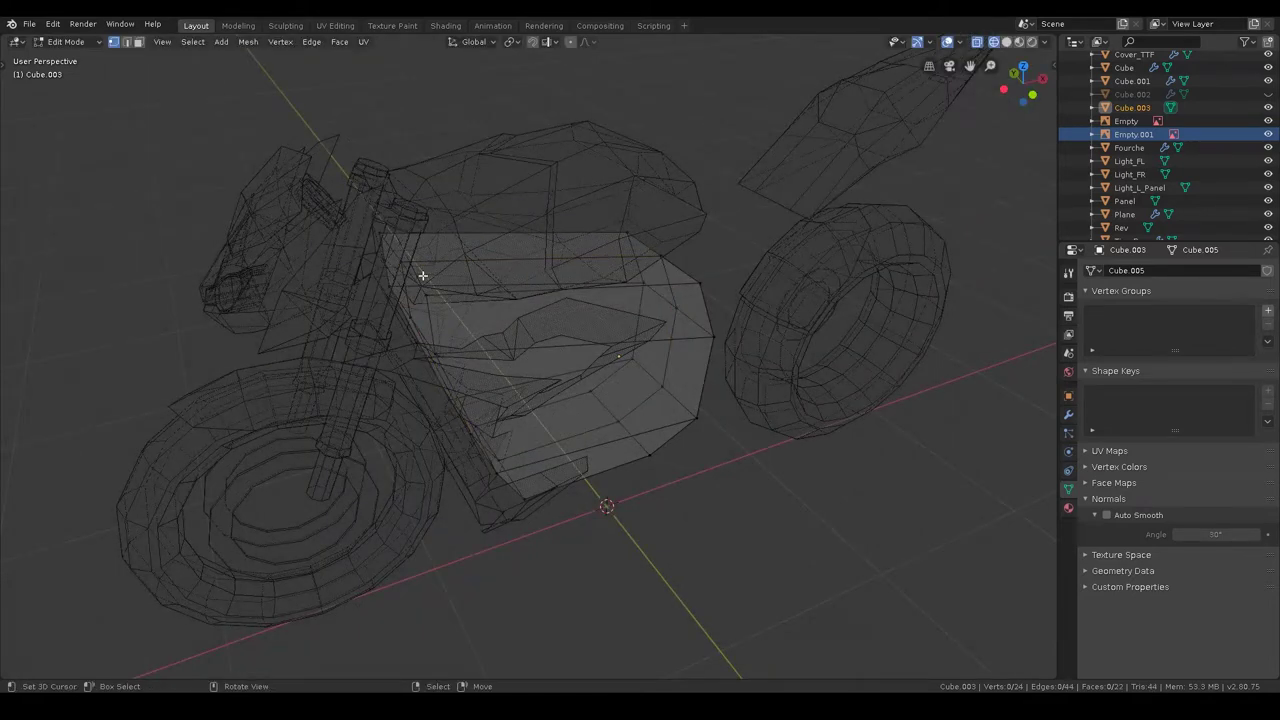
key(g)
click(488, 262)
key(z)
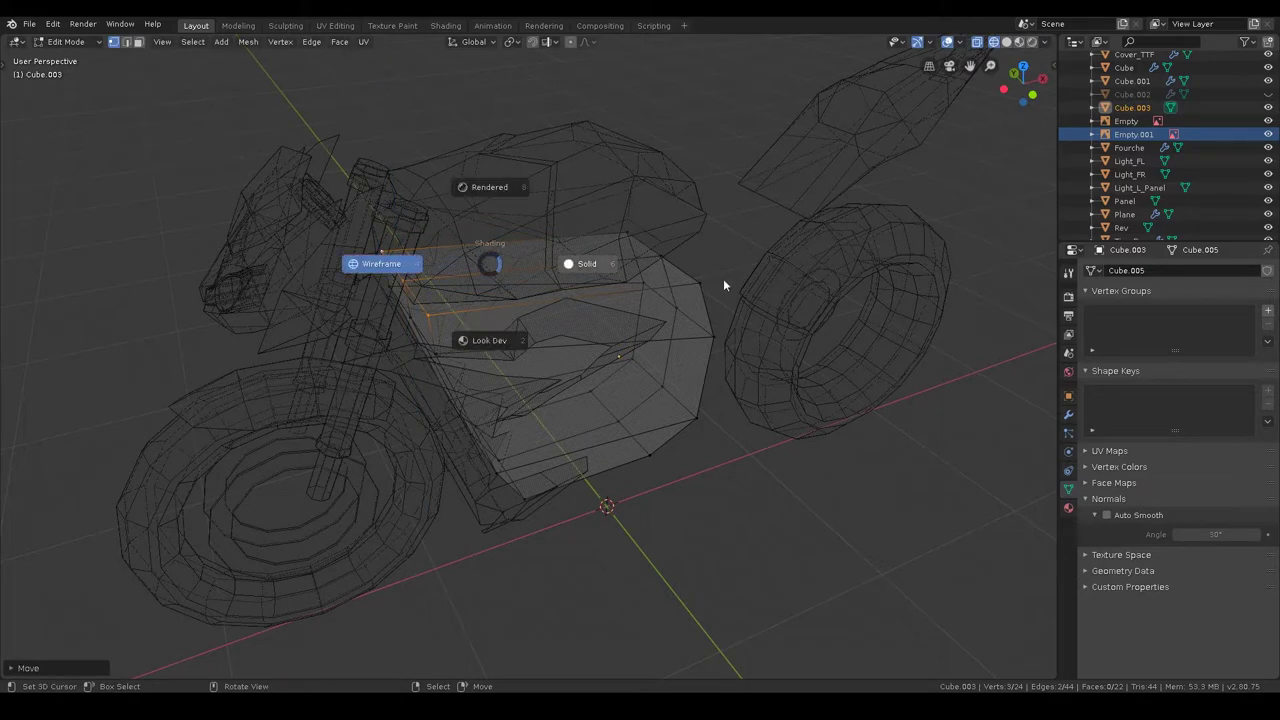
click(723, 285)
scroll(700, 280, up, 3)
middle_drag(700, 280, 651, 270)
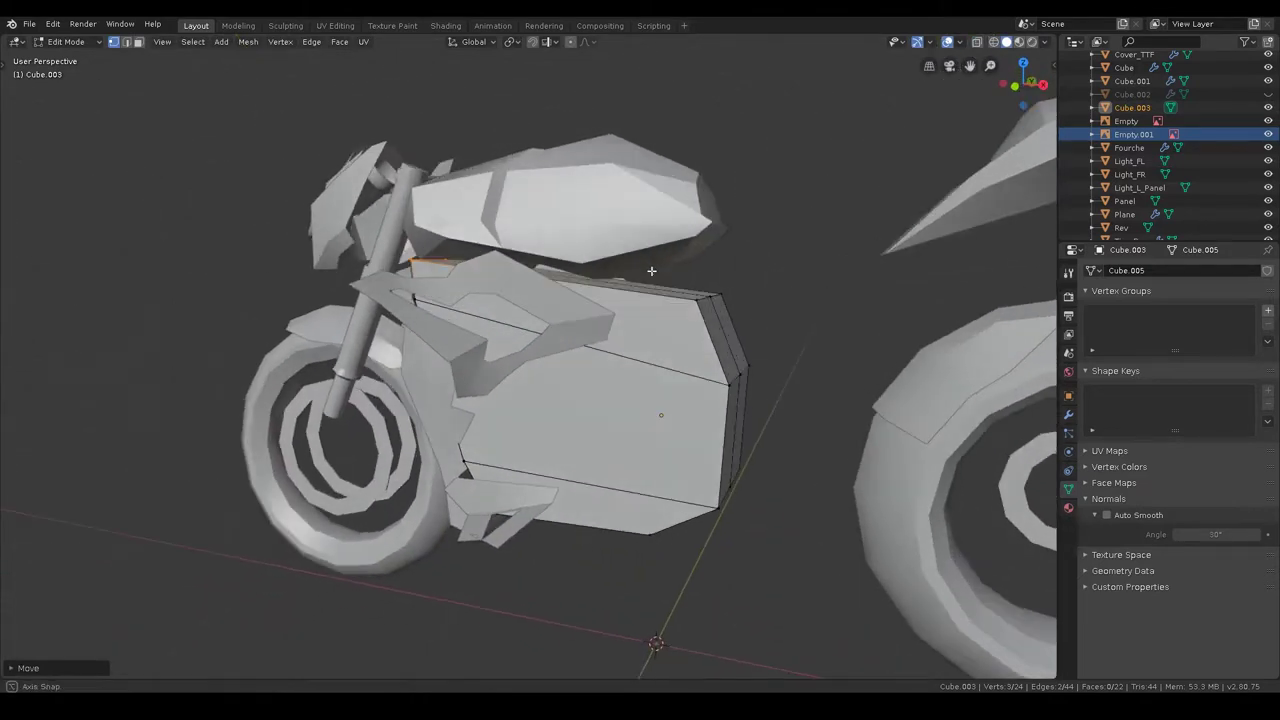
- Add a vertical edge loop slid toward the front and reposition its vertices in front view
click(555, 284)
click(508, 280)
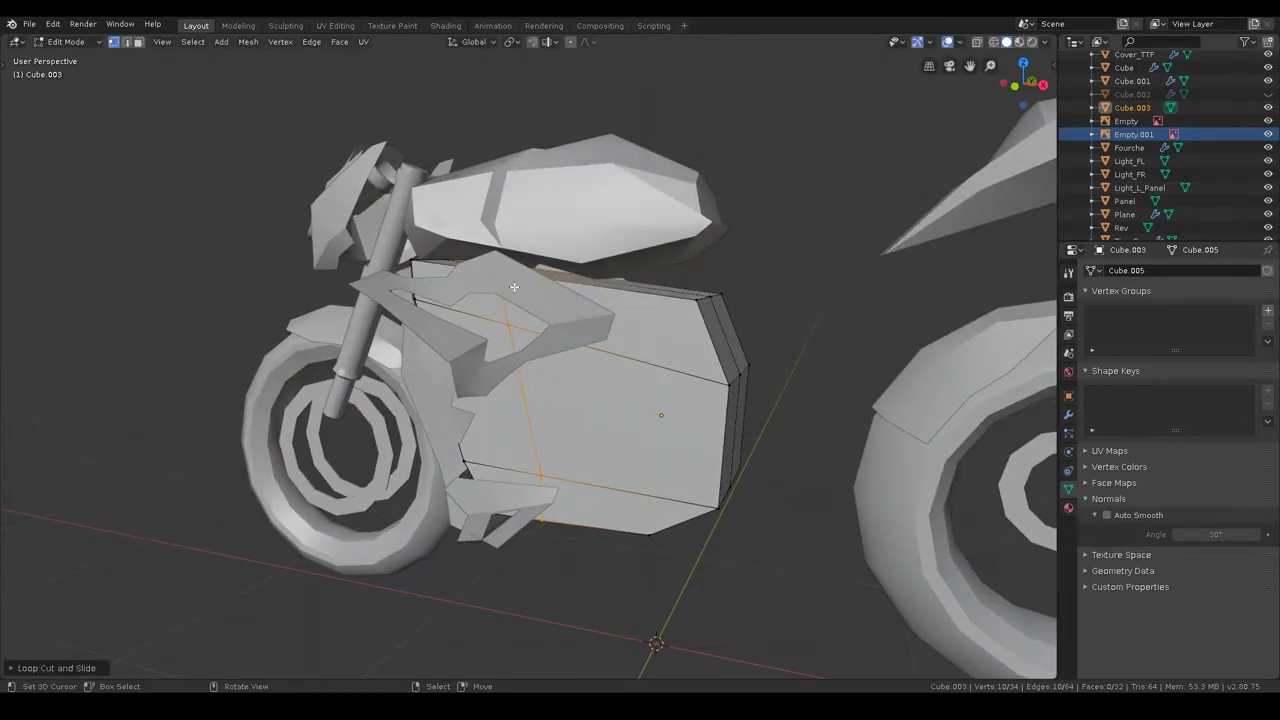
middle_drag(548, 288, 516, 297)
key(z)
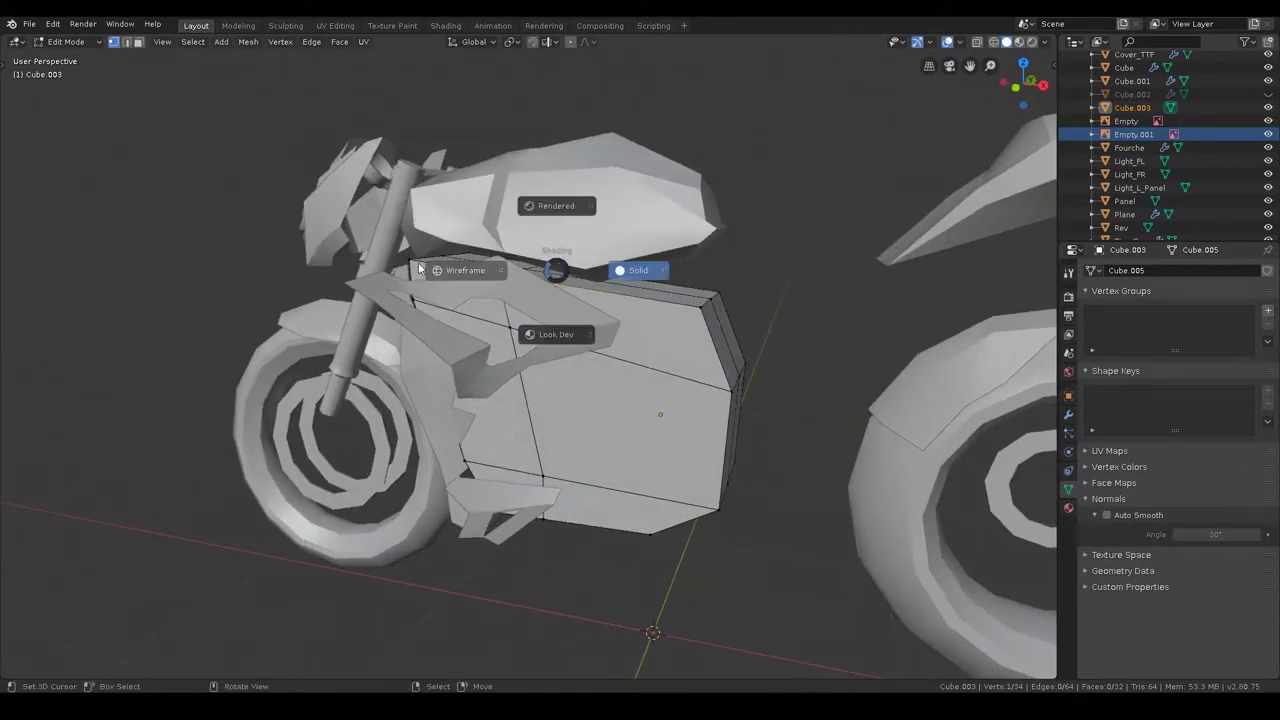
click(529, 271)
key(KP_1)
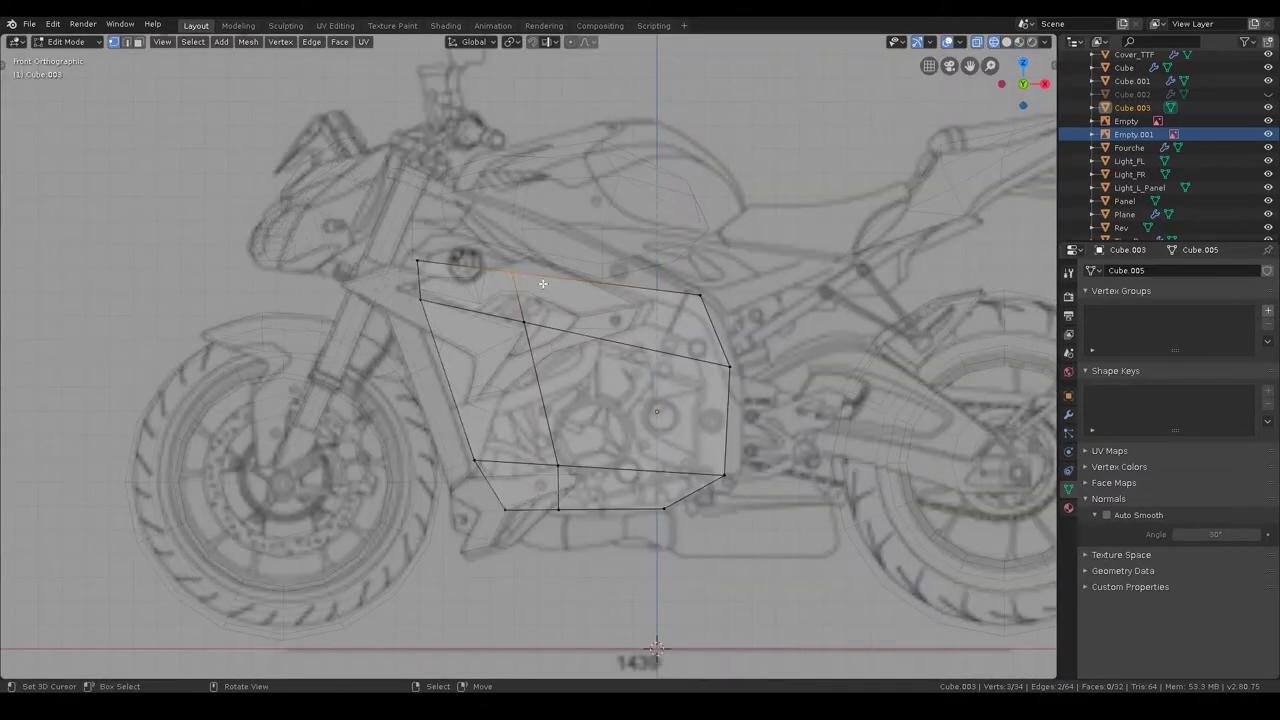
key(g)
click(515, 264)
- Cut another vertical loop, raise one of its vertices, and return to object mode
key(ctrl+r)
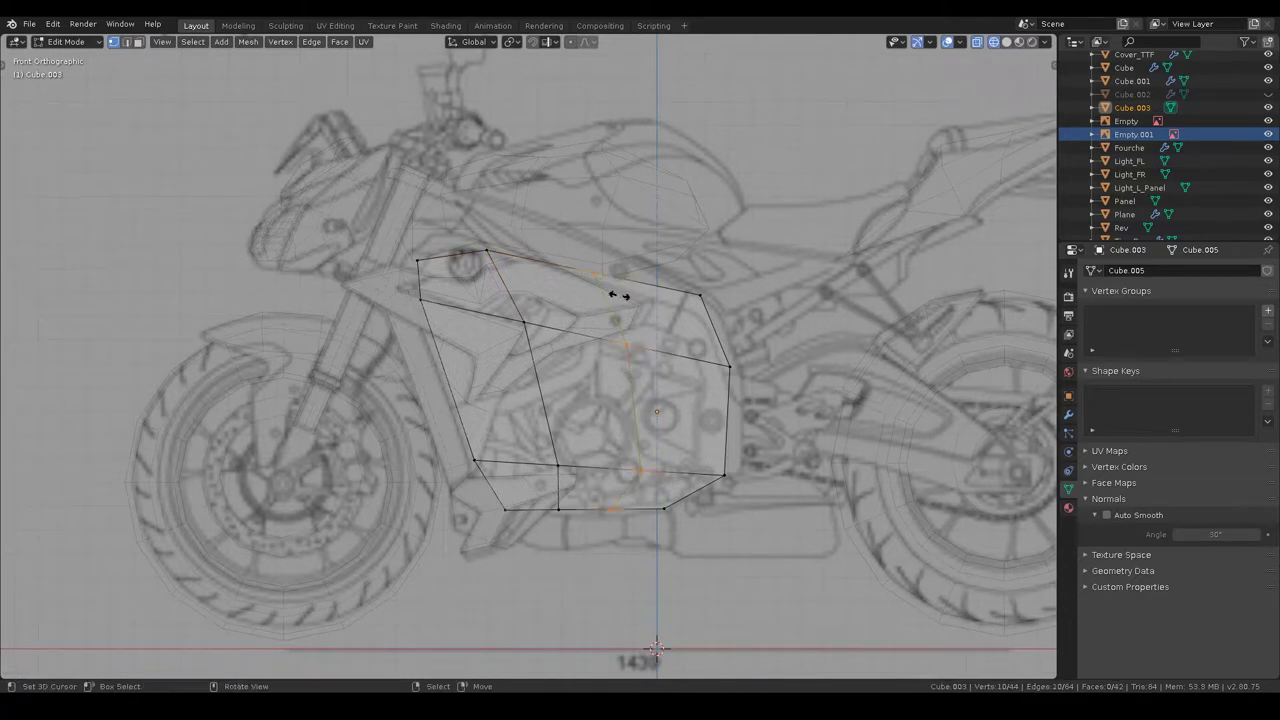
right_click(649, 315)
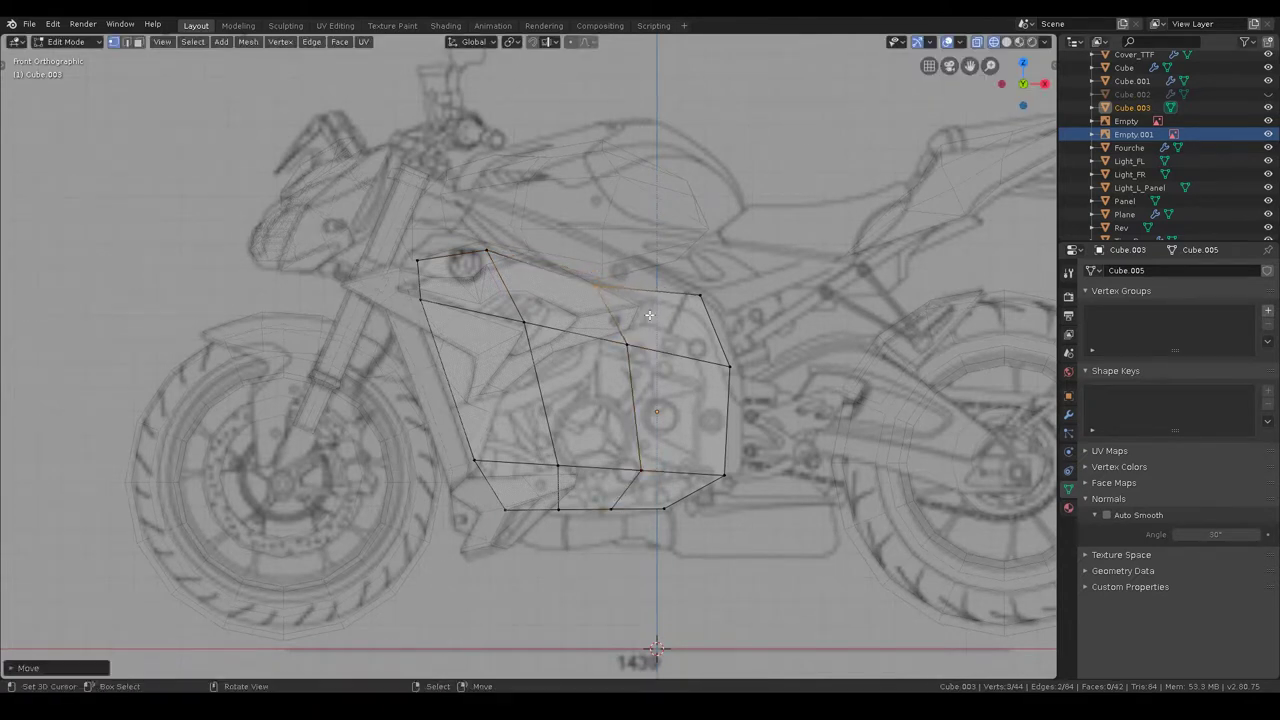
drag(721, 333, 721, 333)
key(g)
click(716, 303)
key(ctrl+Tab)
click(735, 266)
mouse_move(735, 266)
middle_down()
mouse_move(788, 303)
mouse_move(730, 334)
middle_up()
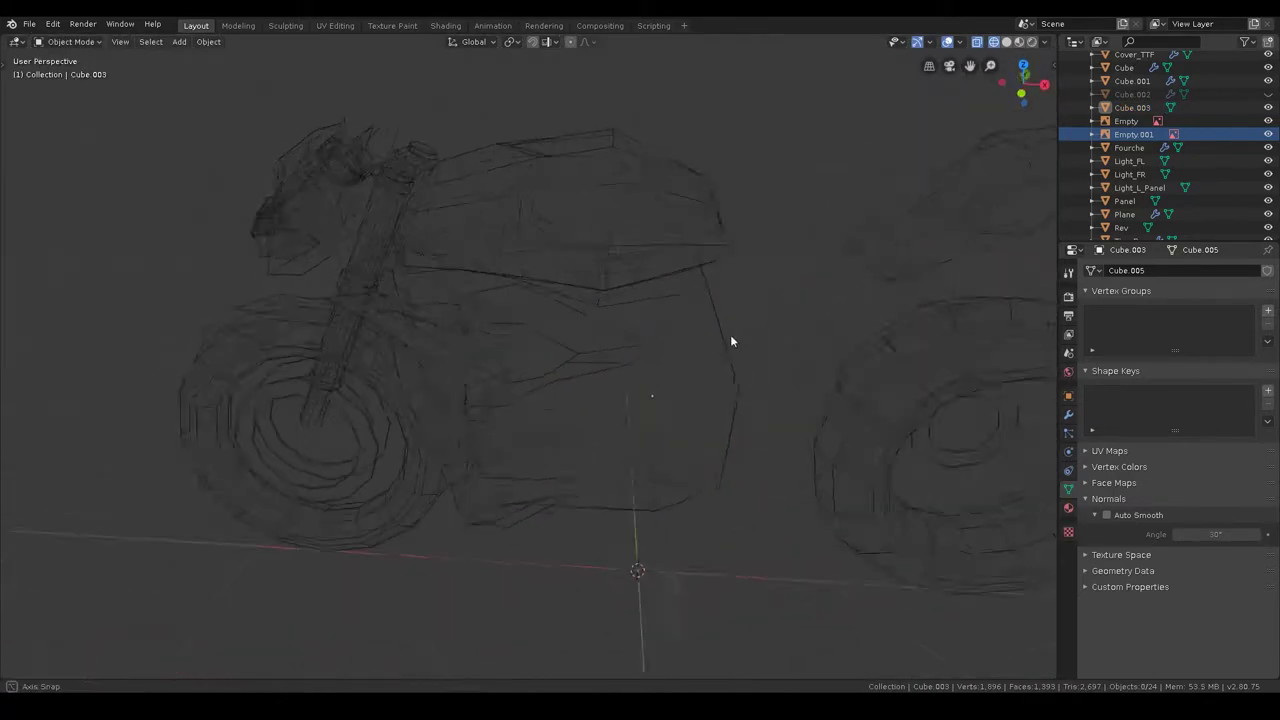
- Switch to solid shading, save s1000r.blend, and enable Auto Smooth on the engine block
key(shift+z)
mouse_move(898, 327)
middle_down()
mouse_move(816, 346)
mouse_move(946, 310)
middle_up()
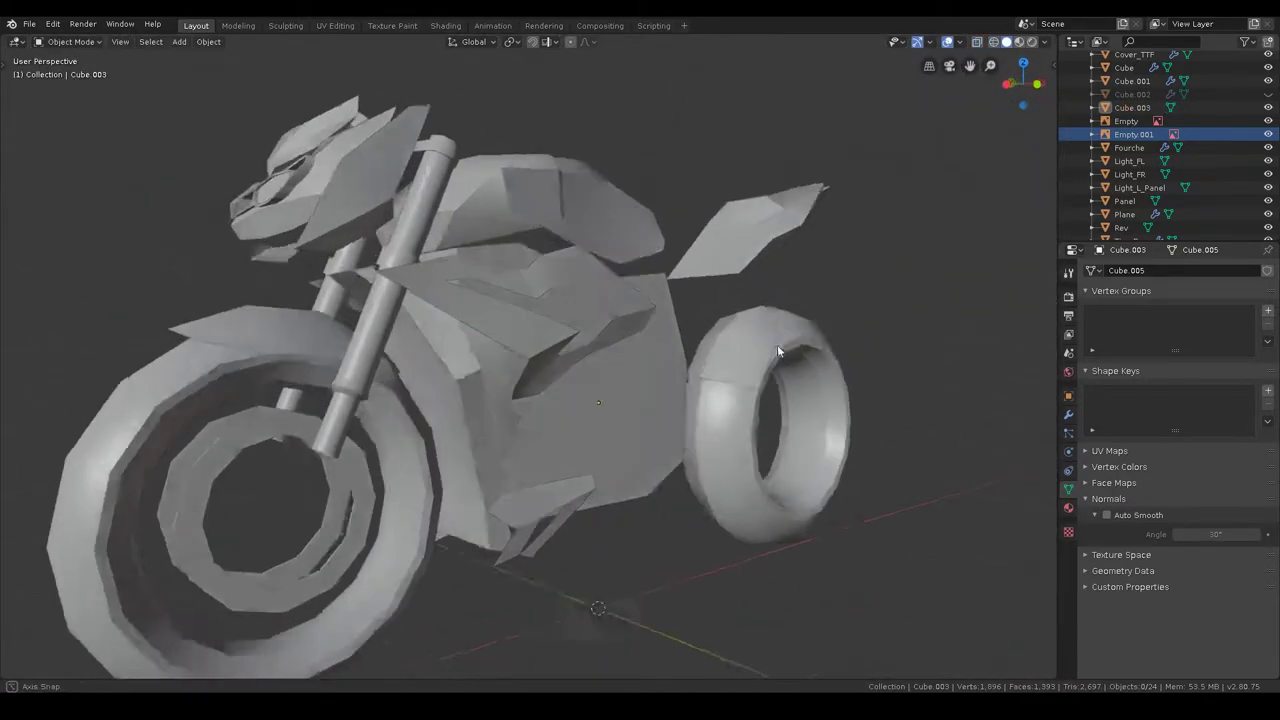
scroll(777, 344, down, 4)
mouse_move(766, 366)
middle_down()
mouse_move(744, 425)
mouse_move(830, 434)
mouse_move(612, 423)
mouse_move(618, 388)
middle_up()
scroll(782, 399, up, 2)
key(ctrl+s)
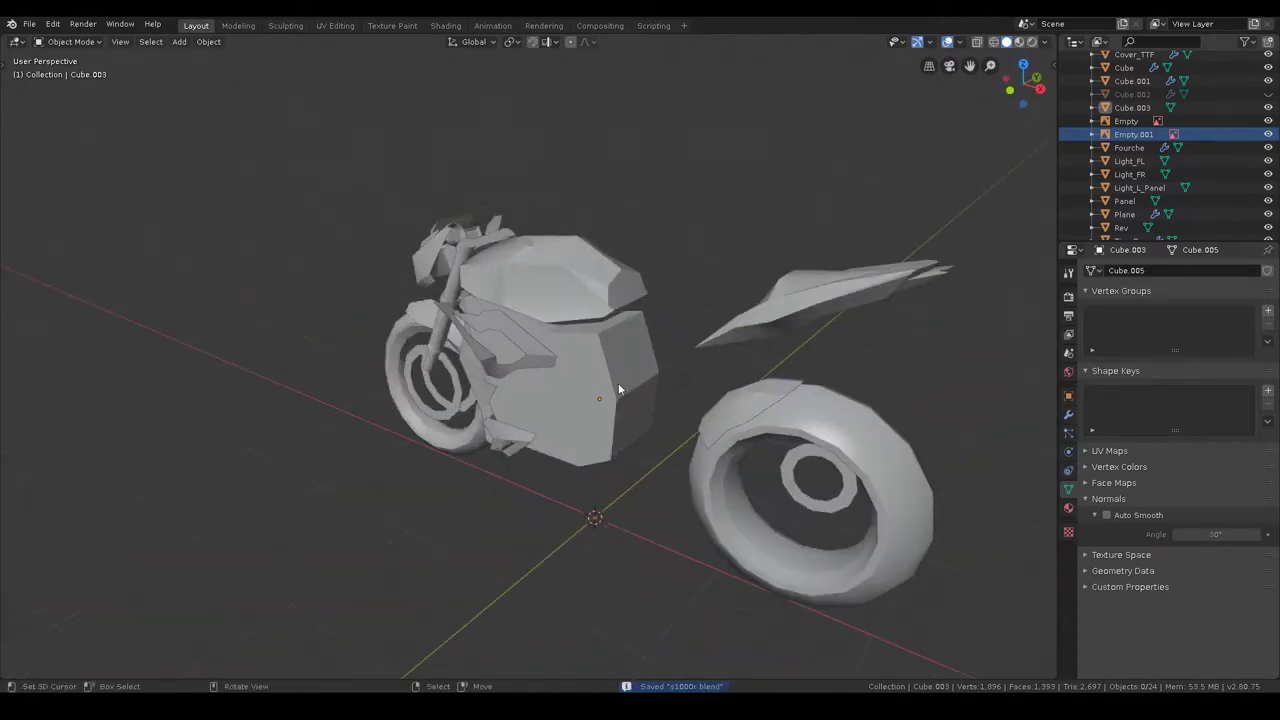
click(1100, 515)
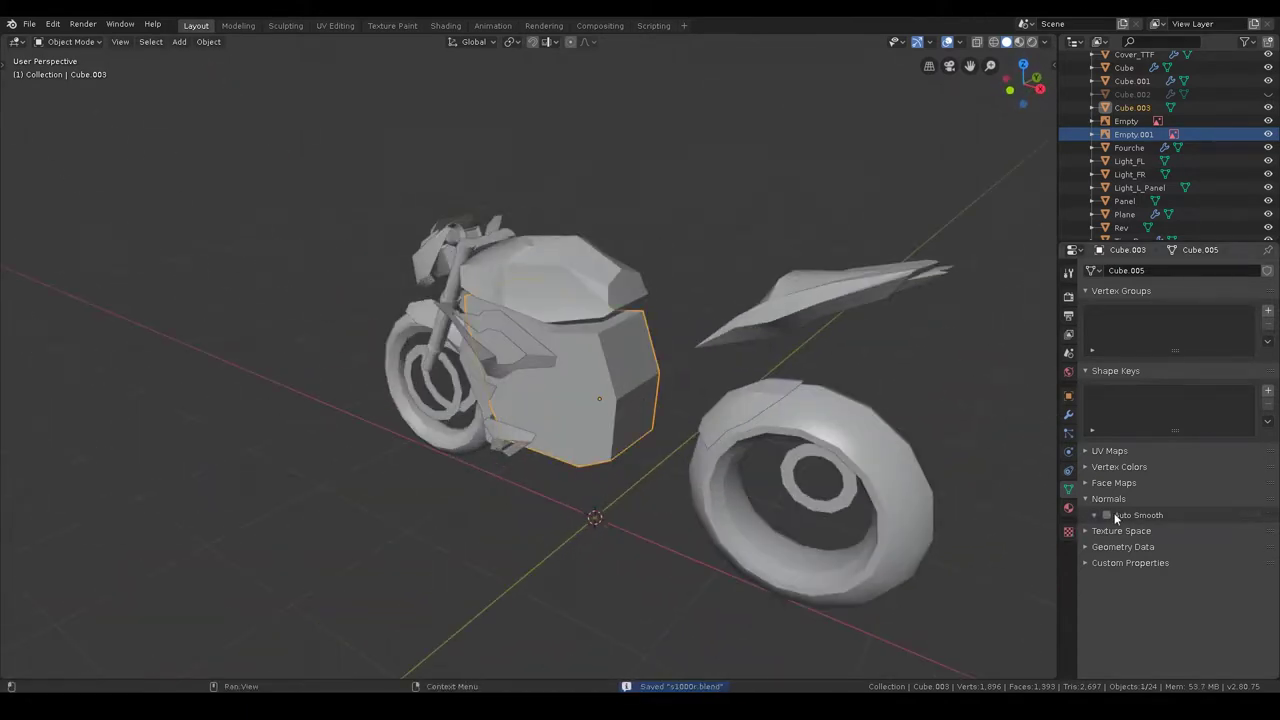
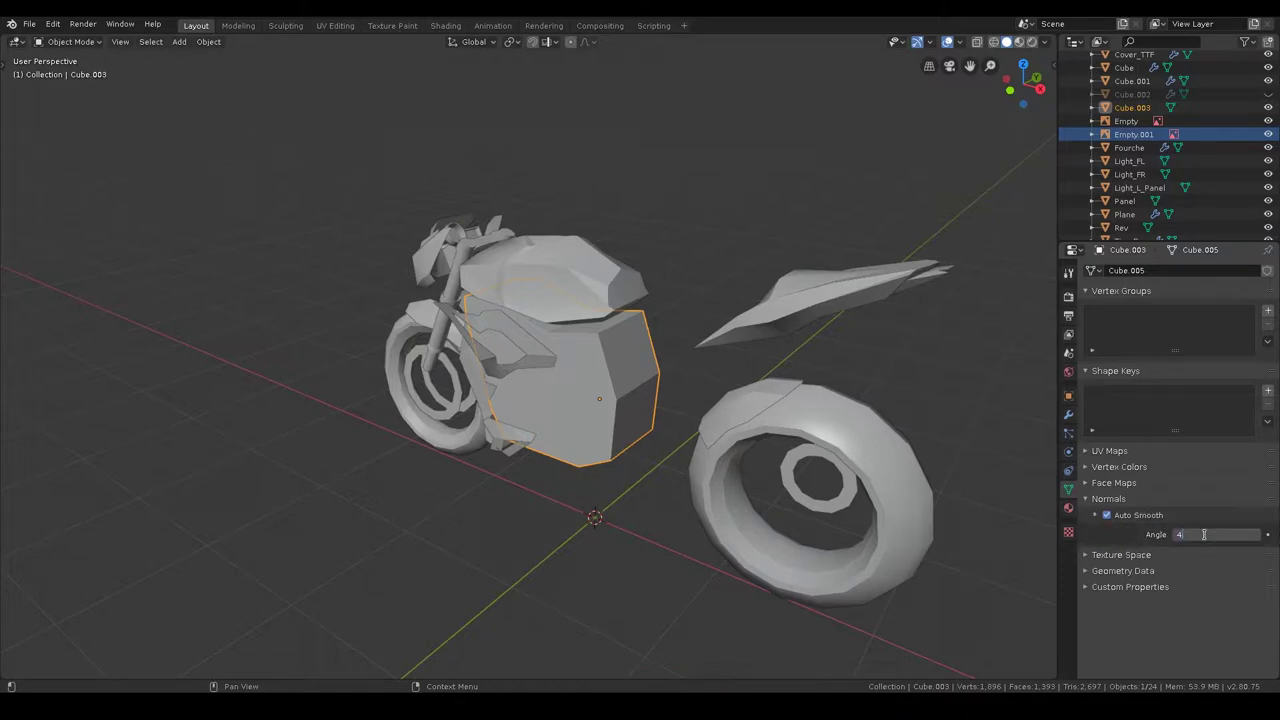
- Toggle the side panel piece into Edit Mode and back to Object Mode
right_click(622, 360)
key(ctrl+Tab)
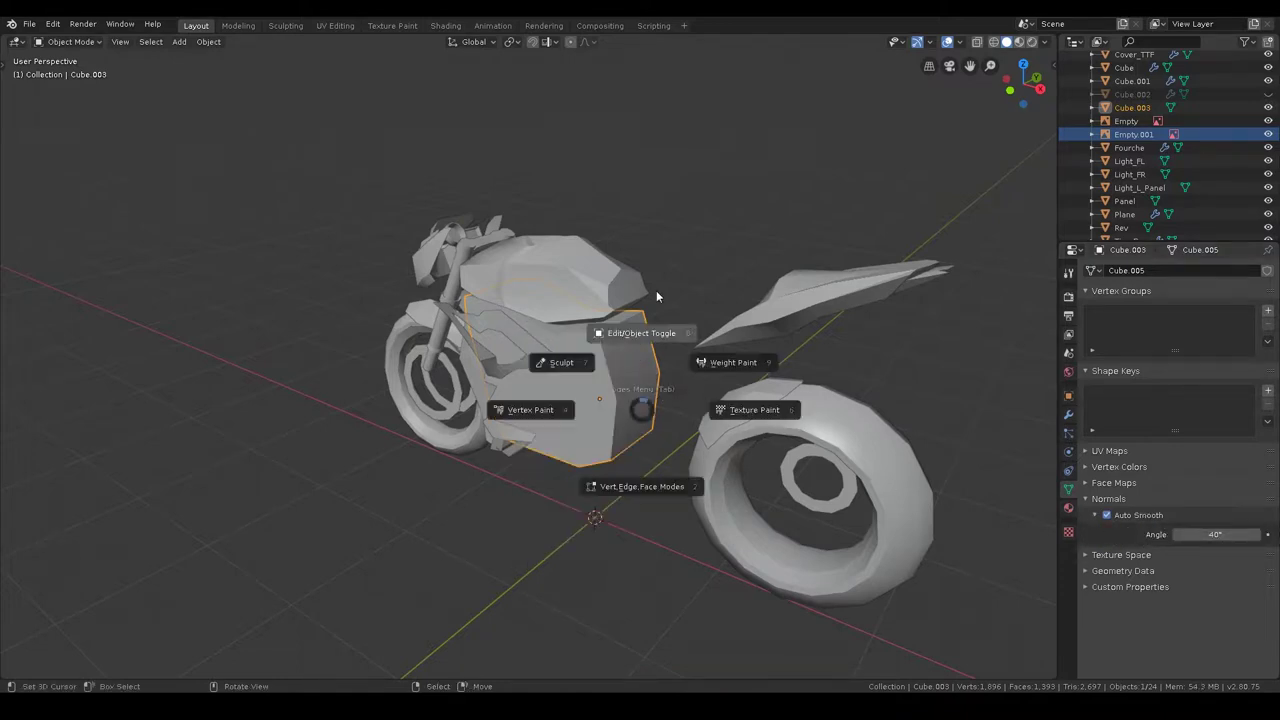
mouse_move(656, 290)
middle_down()
mouse_move(666, 350)
mouse_move(651, 306)
mouse_move(651, 343)
mouse_move(797, 343)
mouse_move(713, 369)
mouse_move(949, 406)
mouse_move(697, 366)
mouse_move(762, 409)
mouse_move(762, 390)
middle_up()
key(Tab)
- Unhide the hidden part, look over the bike, and save the motorcycle file
key(alt+h)
mouse_move(709, 357)
middle_down()
mouse_move(678, 302)
mouse_move(654, 290)
mouse_move(723, 292)
mouse_move(679, 315)
mouse_move(657, 386)
mouse_move(521, 414)
mouse_move(700, 387)
mouse_move(657, 506)
mouse_move(584, 547)
middle_up()
scroll(654, 290, up, 5)
key(ctrl+s)
- Compare the bike with the top reference image in Top view, then save the file
key(KP_7)
scroll(499, 463, up, 5)
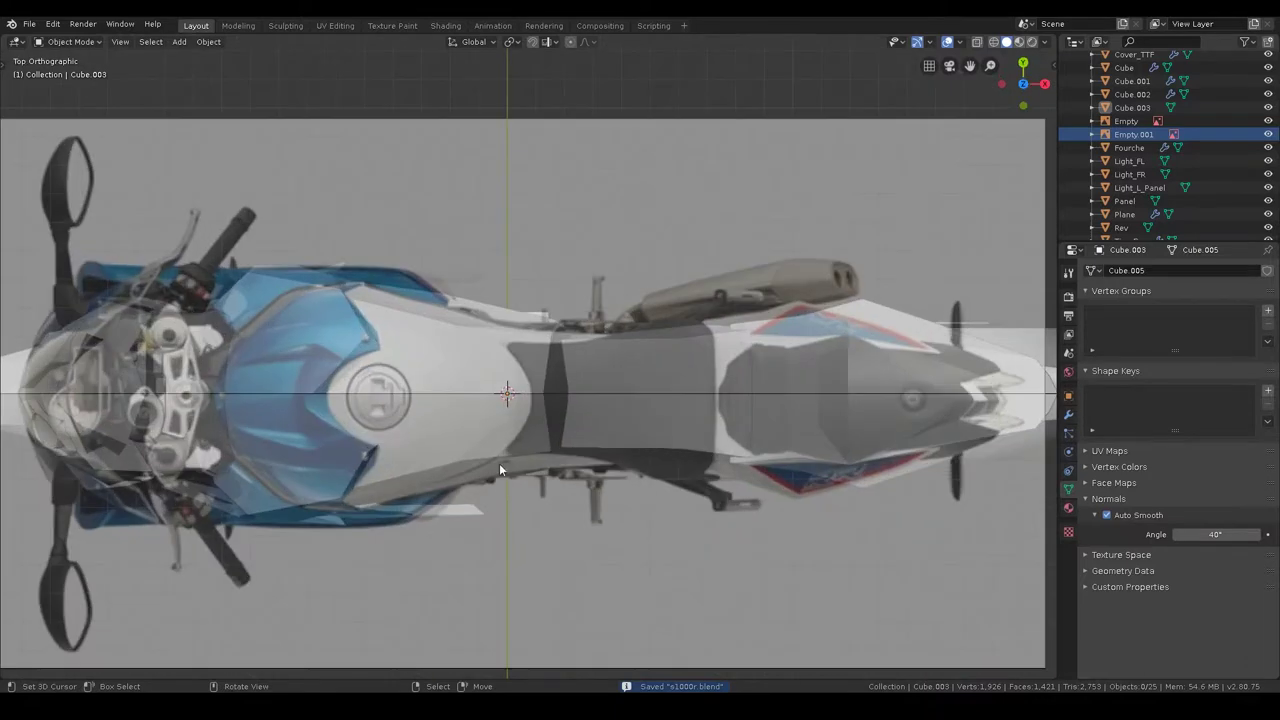
scroll(650, 368, down, 2)
scroll(648, 366, up, 6)
scroll(655, 350, down, 2)
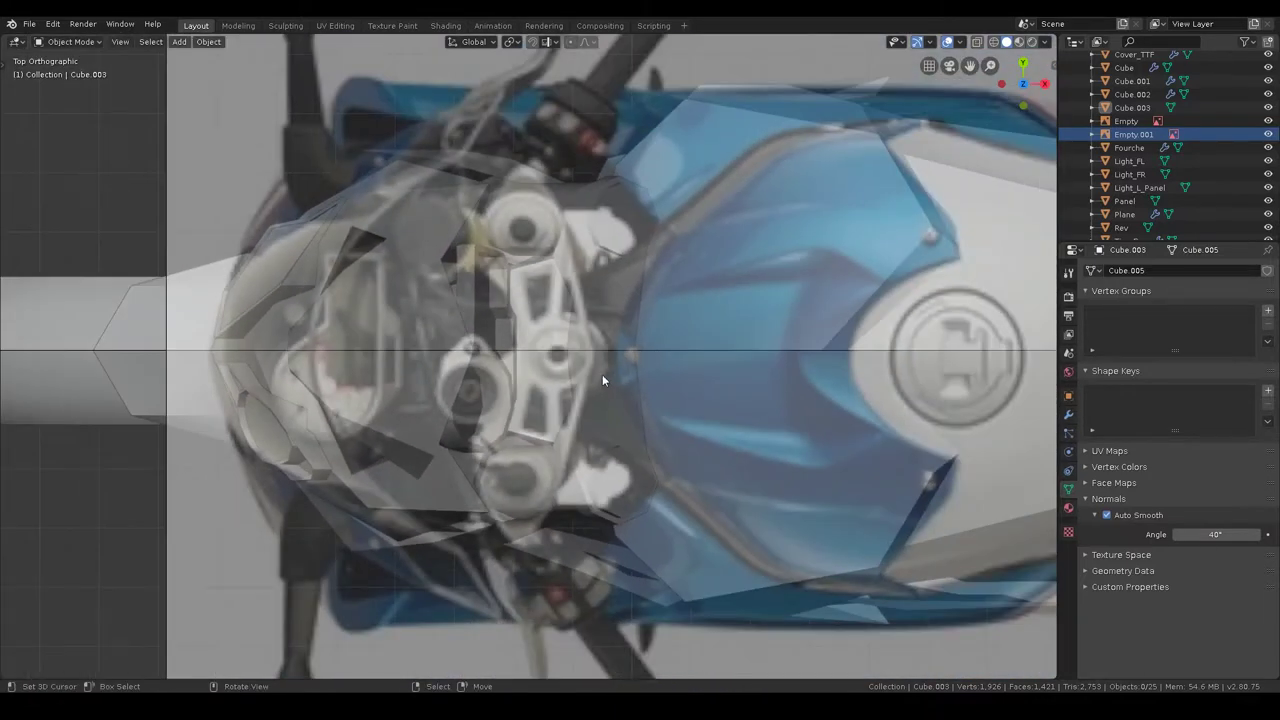
middle_drag(603, 379, 586, 338)
key(KP_7)
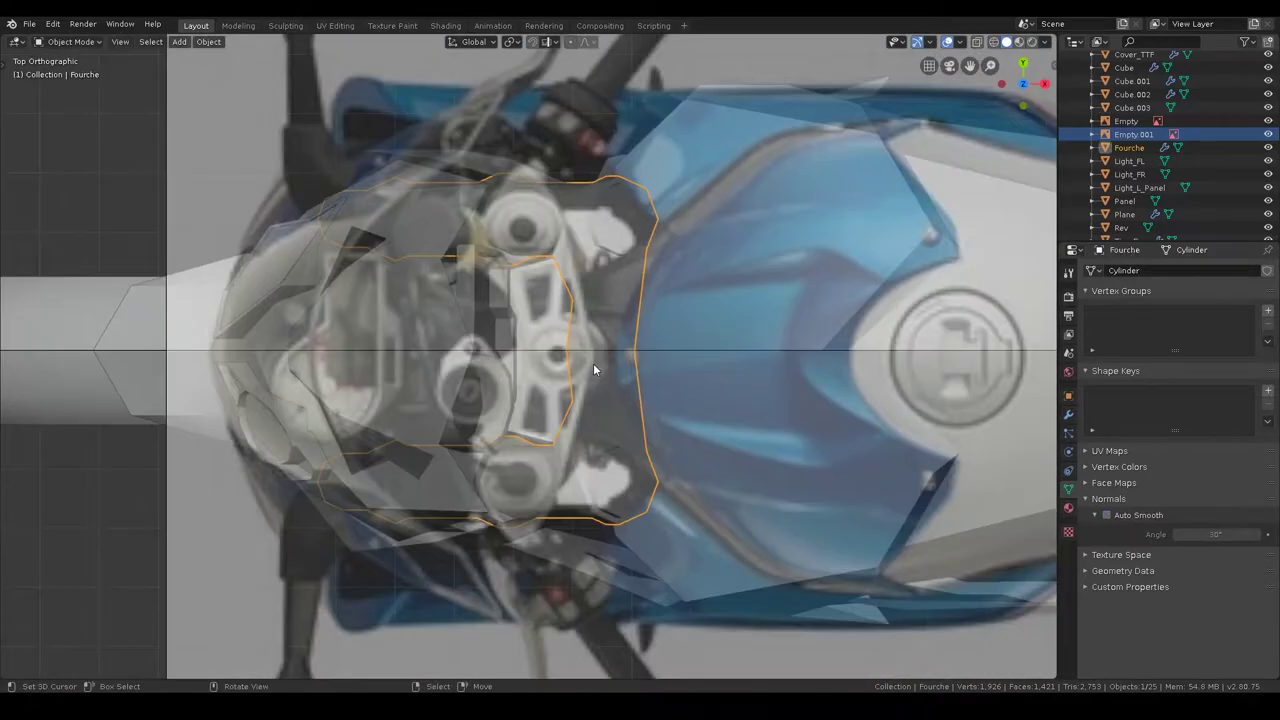
shift+middle_drag(630, 230, 527, 345)
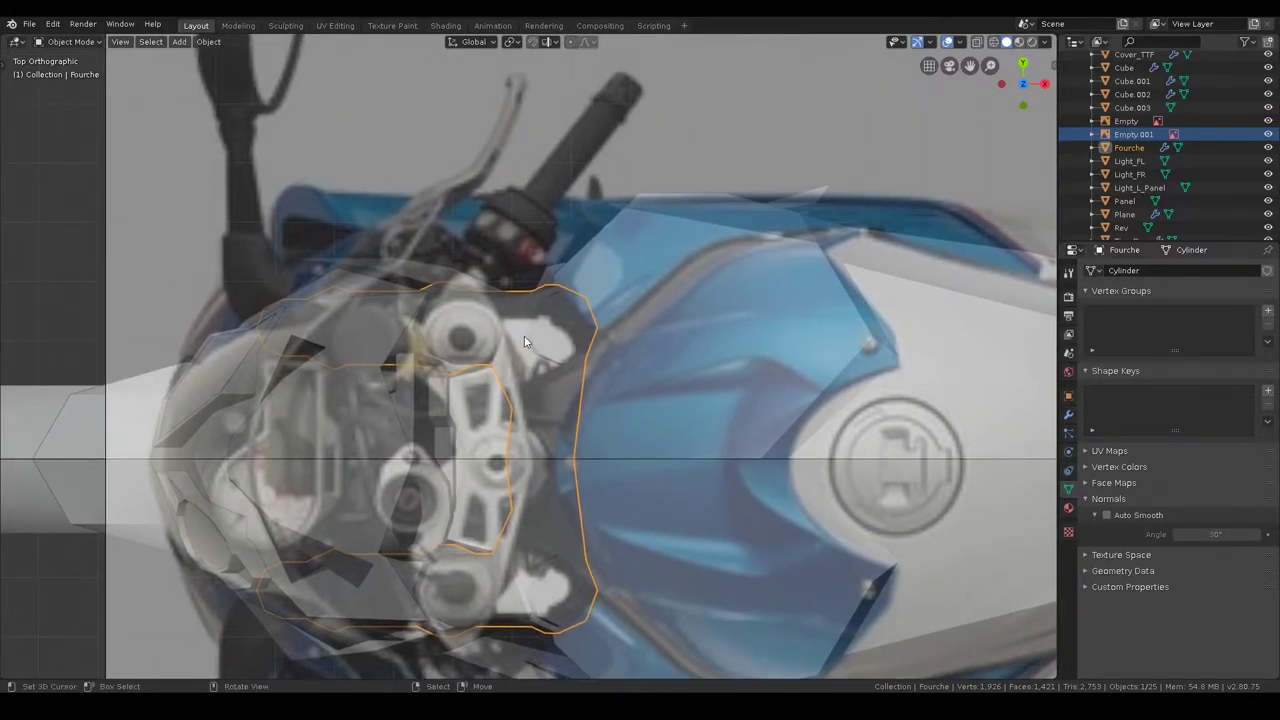
scroll(570, 366, down, 3)
scroll(568, 361, down, 4)
middle_drag(602, 437, 620, 329)
scroll(605, 383, down, 4)
key(ctrl+s)
- Check the engine and rear wheel against the front reference image in Front view
scroll(579, 400, up, 2)
mouse_move(579, 400)
middle_down()
mouse_move(706, 423)
mouse_move(631, 363)
mouse_move(569, 383)
mouse_move(617, 371)
middle_up()
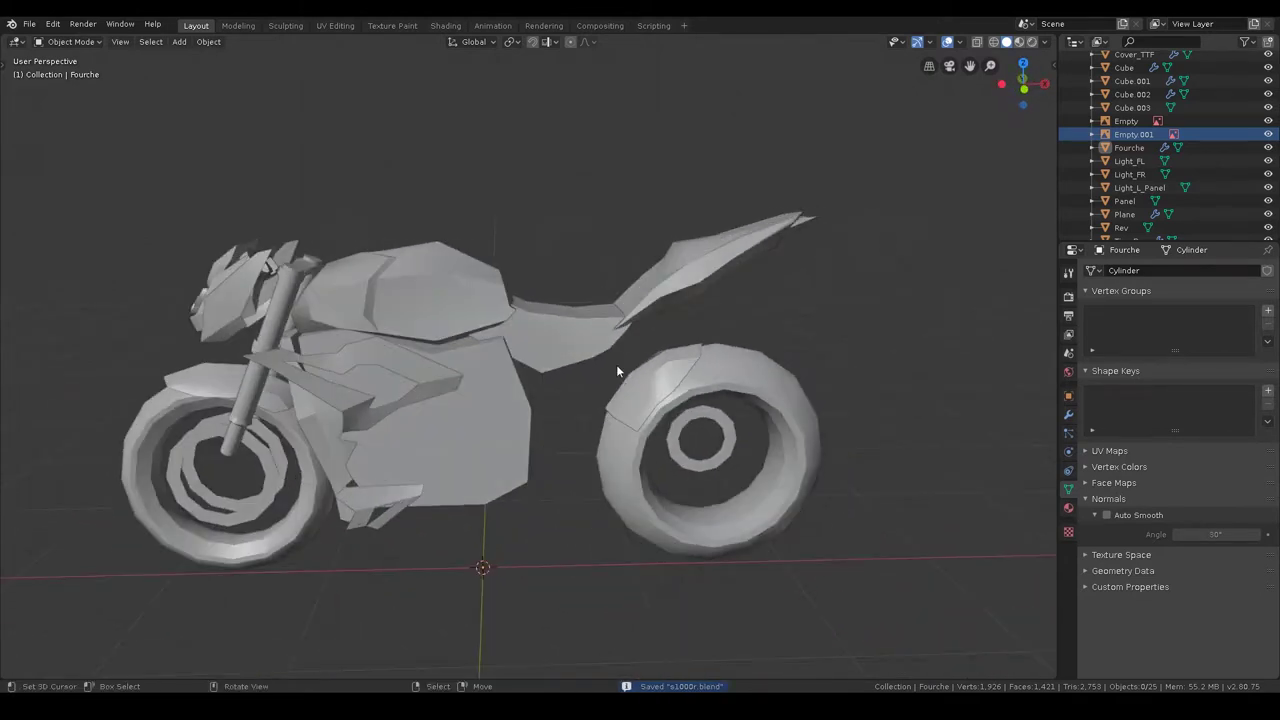
key(KP_1)
scroll(630, 389, up, 3)
scroll(630, 389, up, 1)
mouse_move(380, 470)
shift+middle_down()
mouse_move(414, 374)
mouse_move(591, 363)
mouse_move(595, 384)
shift+middle_up()
shift+middle_drag(902, 514, 902, 514)
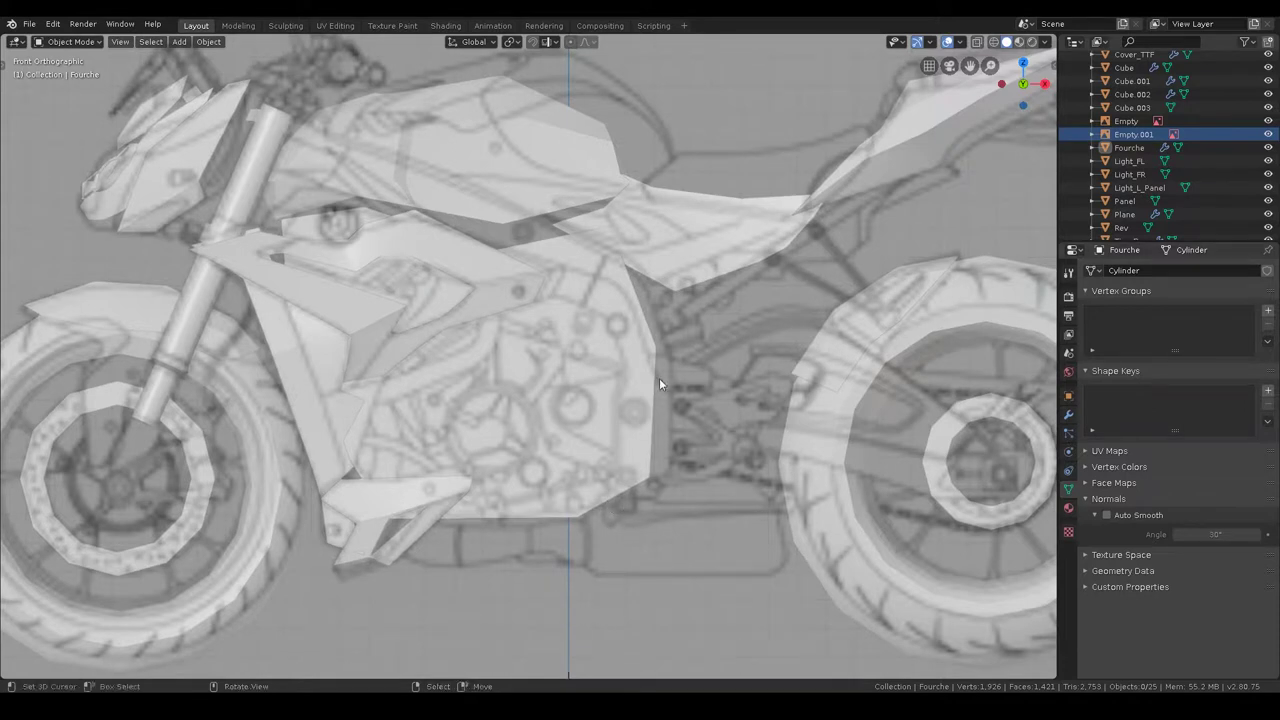
click(673, 435)
shift+middle_drag(699, 448, 683, 422)
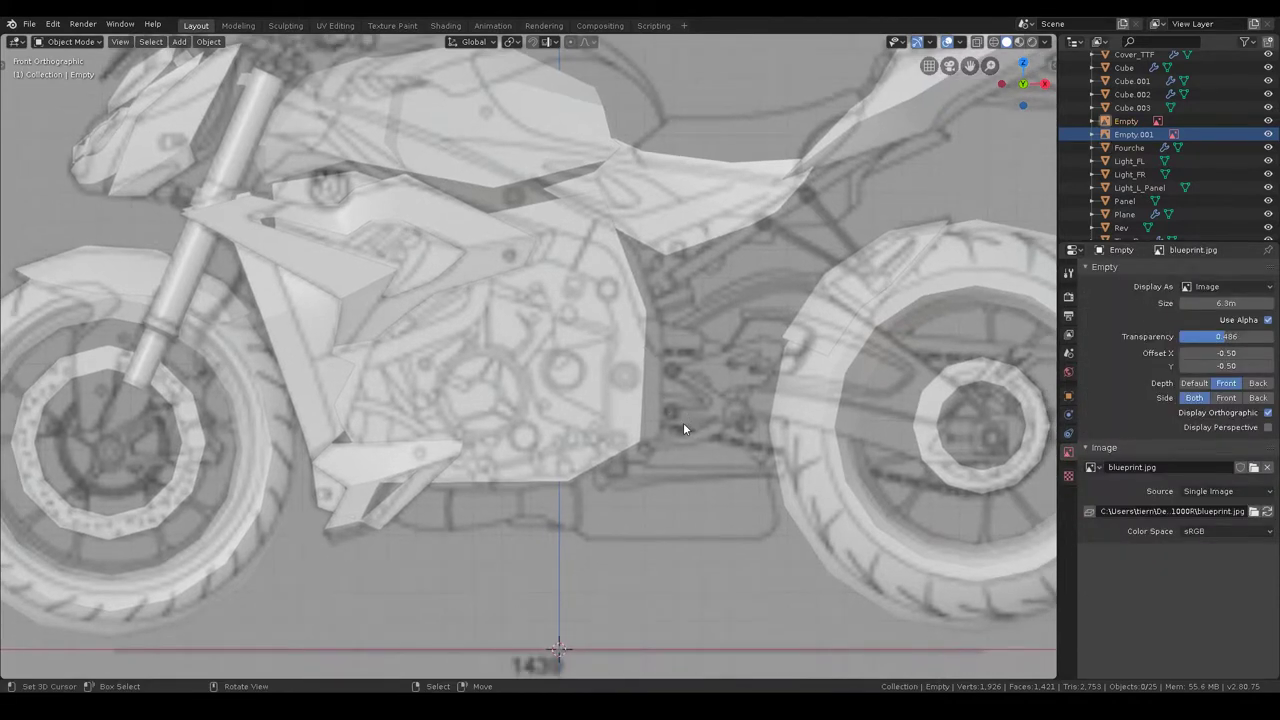
- Deselect everything in the scene and bring up the Add menu
mouse_move(617, 569)
middle_down()
mouse_move(594, 386)
mouse_move(738, 391)
mouse_move(717, 373)
middle_up()
click(640, 390)
click(738, 391)
key(shift+a)
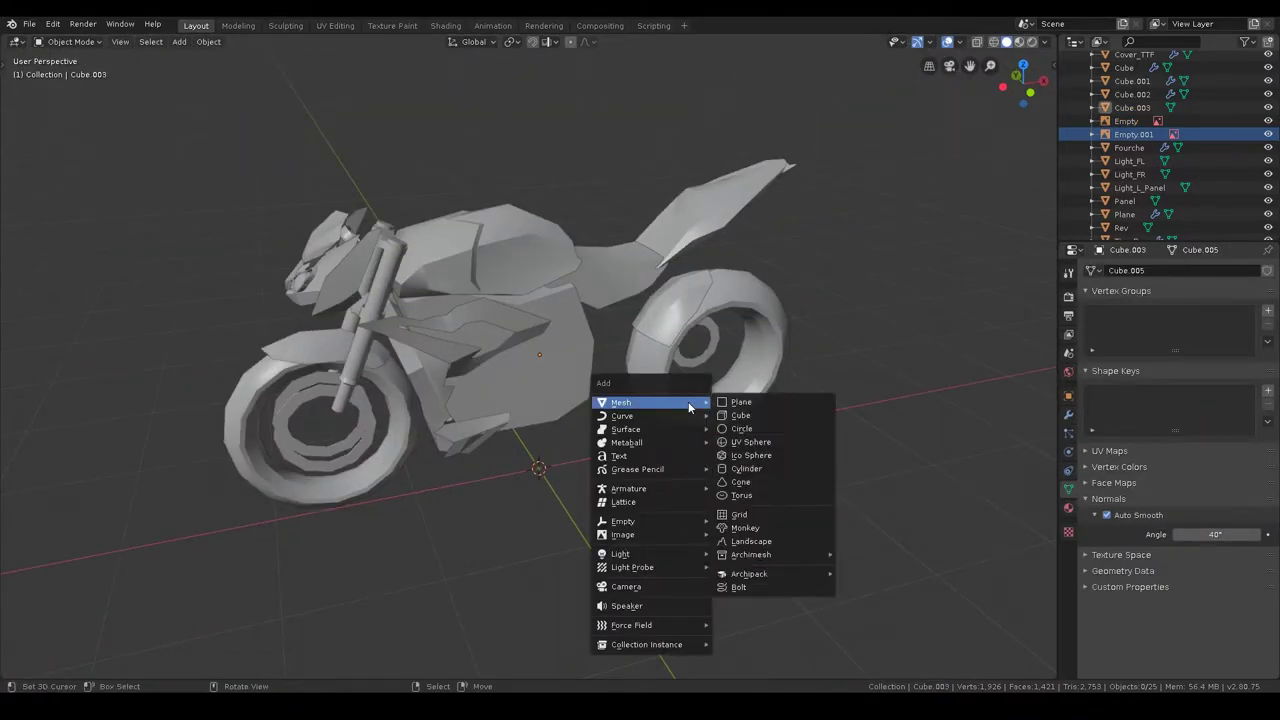
- Add a cylinder with 12 vertices
click(752, 469)
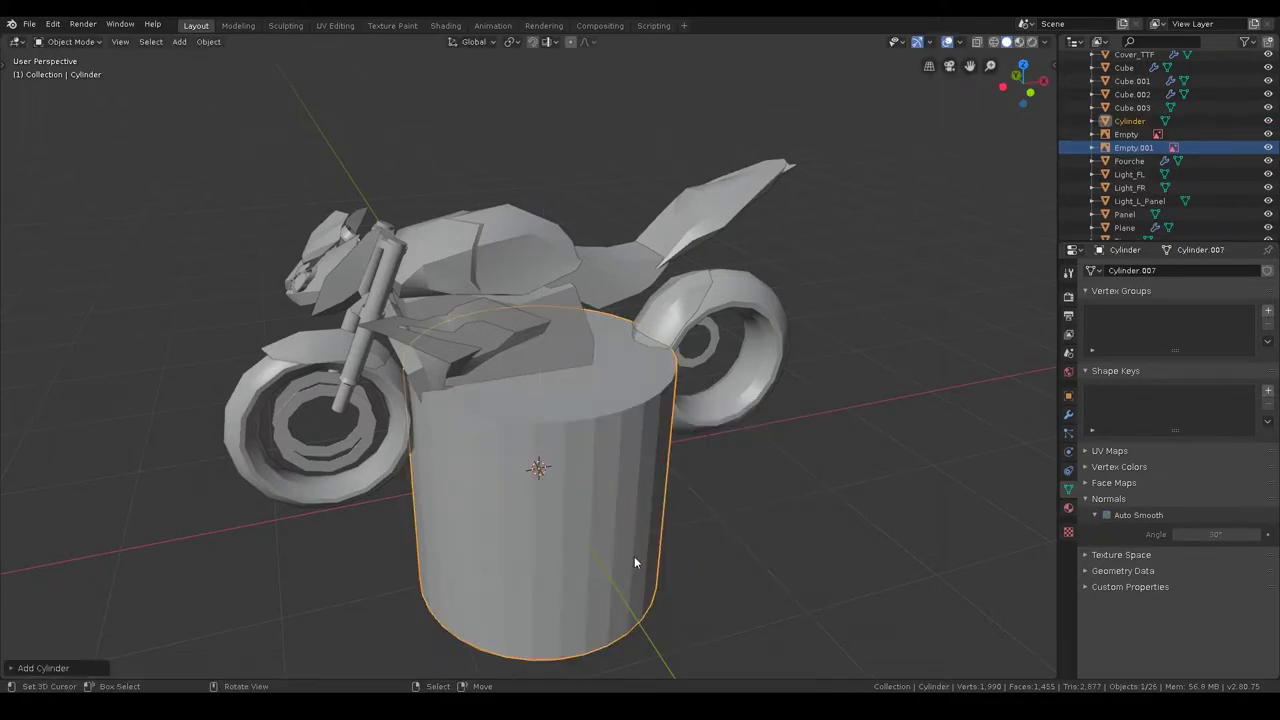
click(40, 668)
click(140, 508)
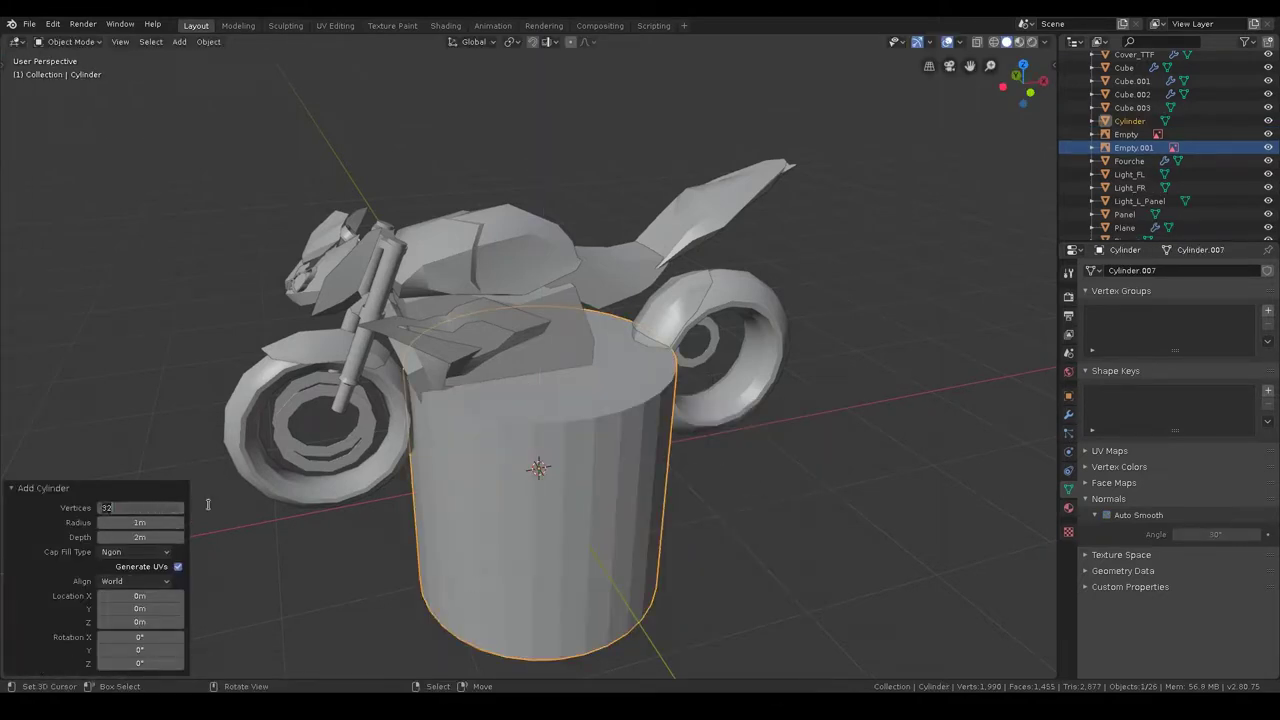
key(Return)
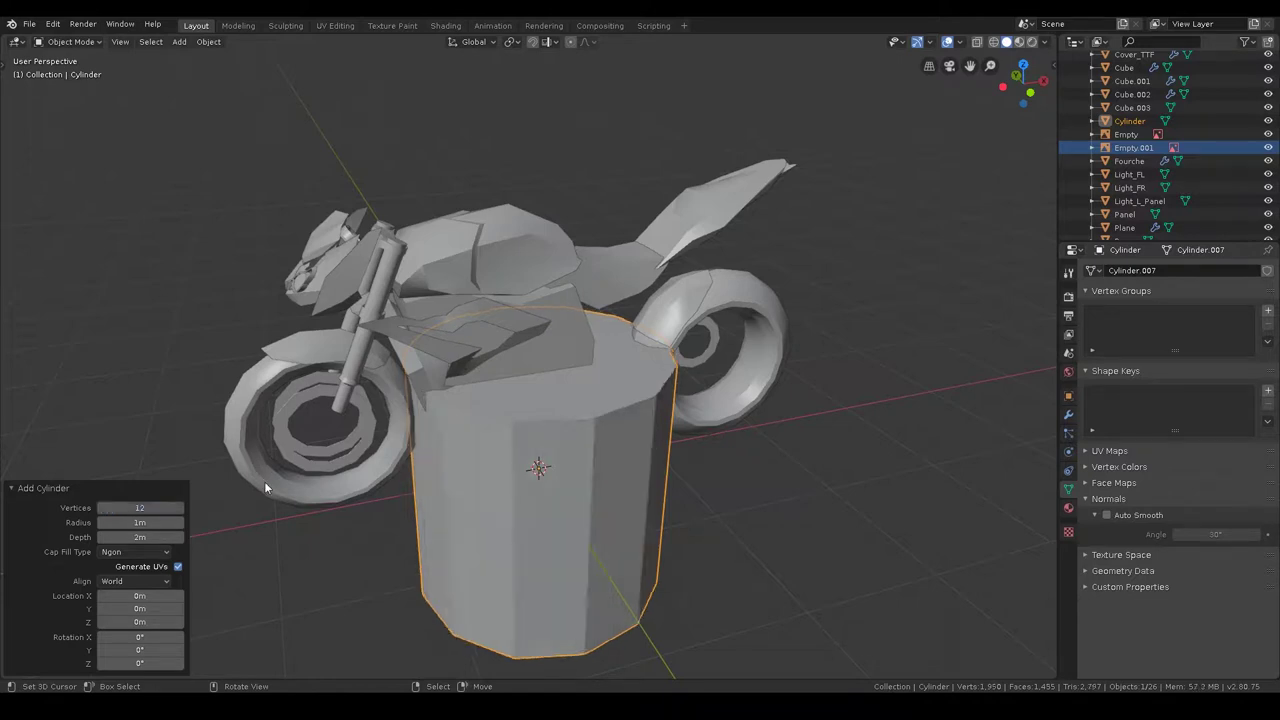
- Lift the cylinder above the bike along Z and scale it down to 0.412
key(g)
key(z)
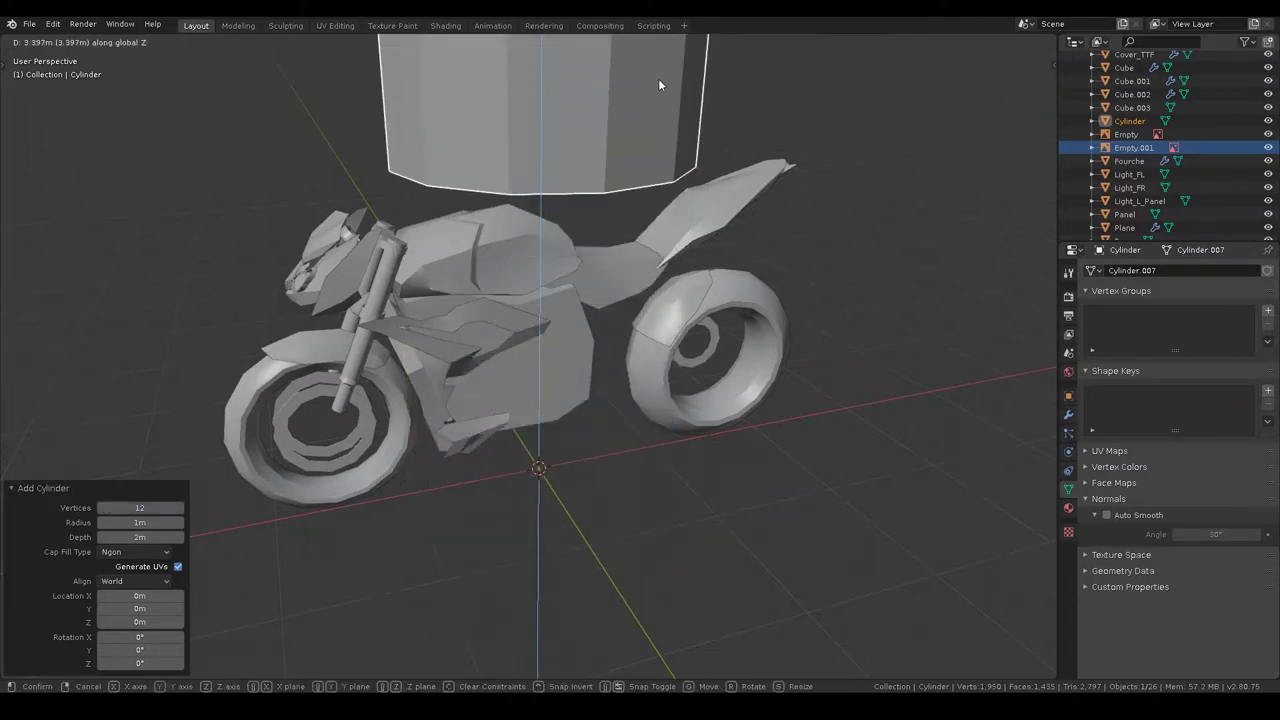
click(658, 78)
key(KP_Decimal)
key(s)
click(633, 421)
key(g)
key(z)
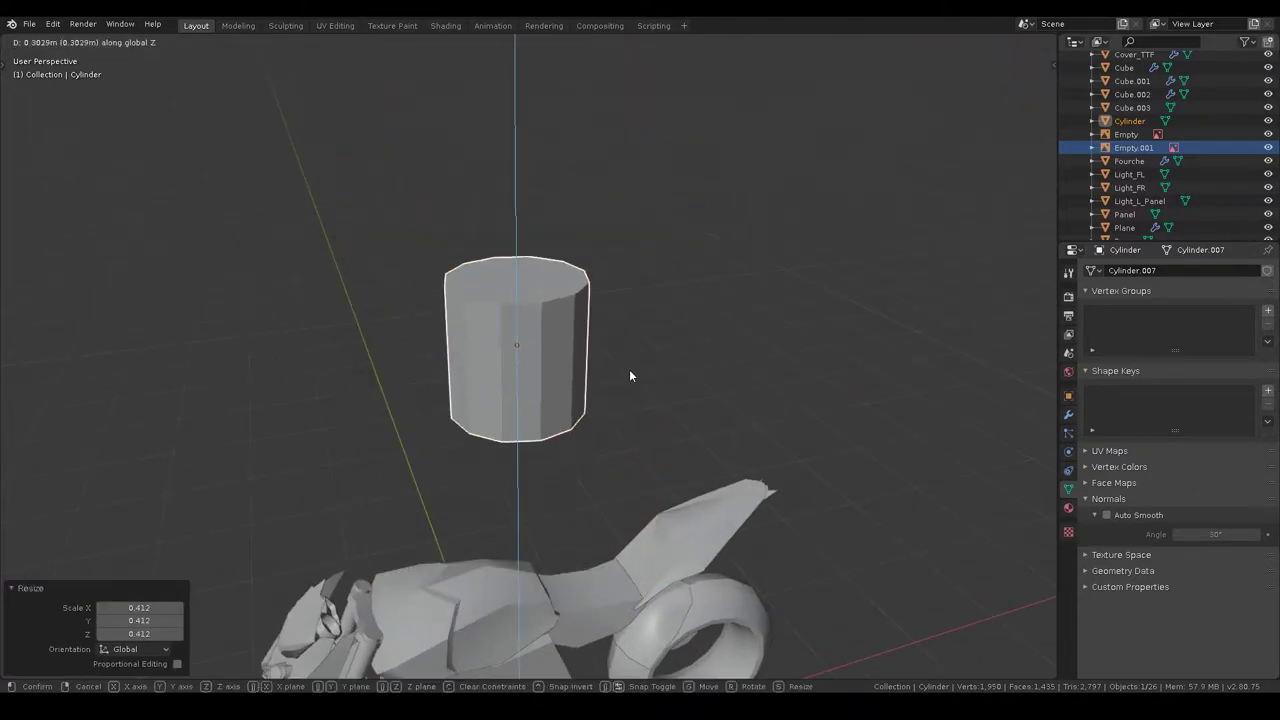
click(629, 369)
- Delete the cylinder's top and bottom cap faces, then select the whole open tube
key(Tab)
click(139, 47)
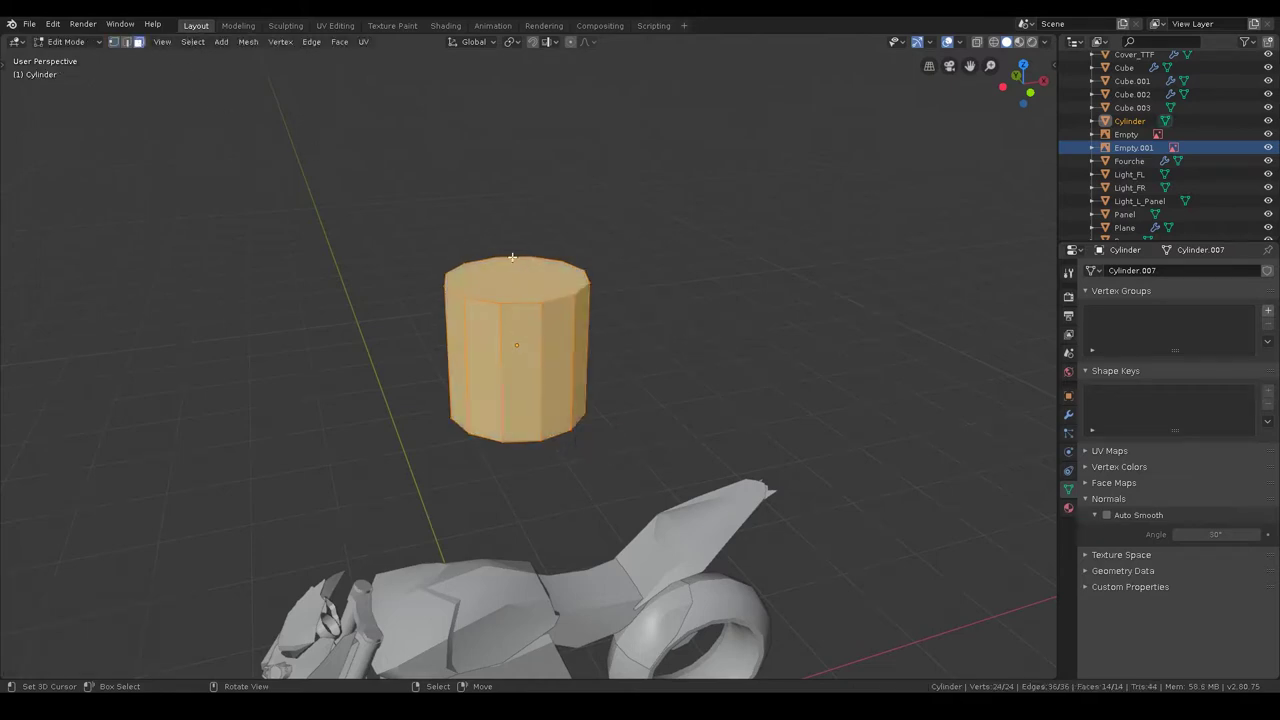
key(alt+a)
click(515, 283)
key(x)
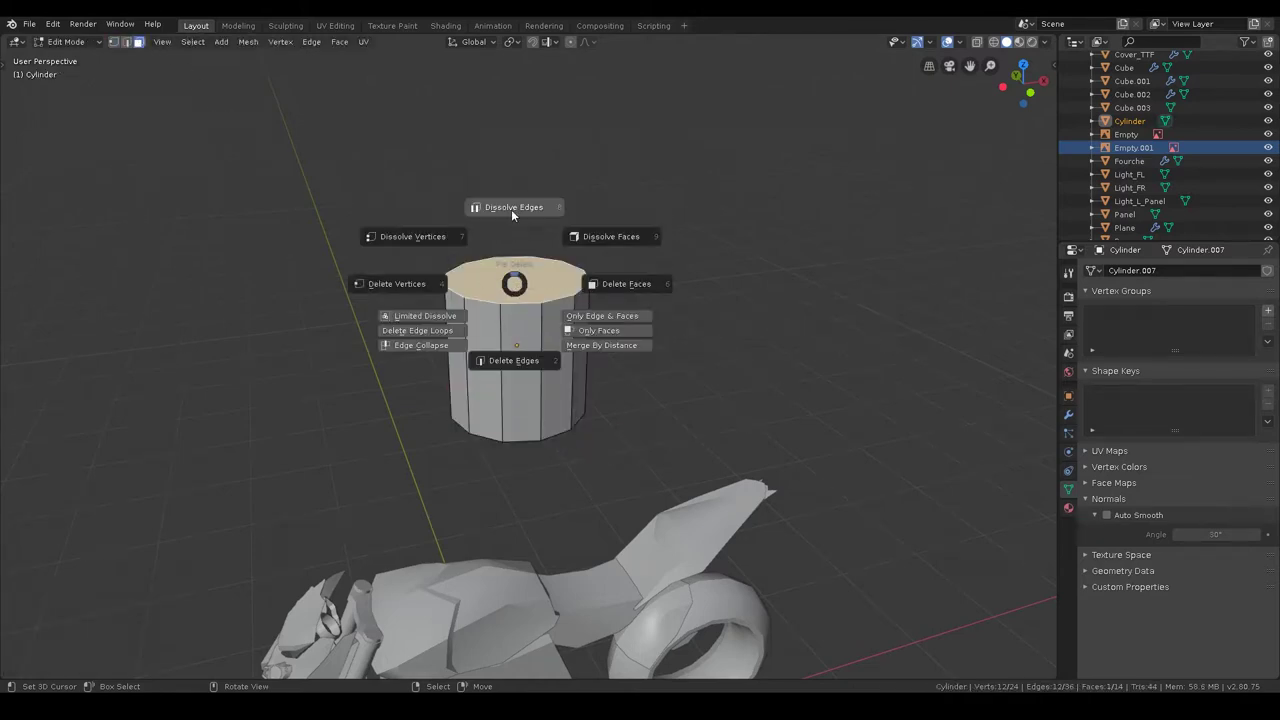
click(600, 236)
mouse_move(600, 400)
middle_down()
mouse_move(535, 226)
mouse_move(646, 374)
mouse_move(618, 401)
mouse_move(908, 473)
mouse_move(869, 473)
middle_up()
click(535, 226)
key(x)
click(600, 218)
key(a)
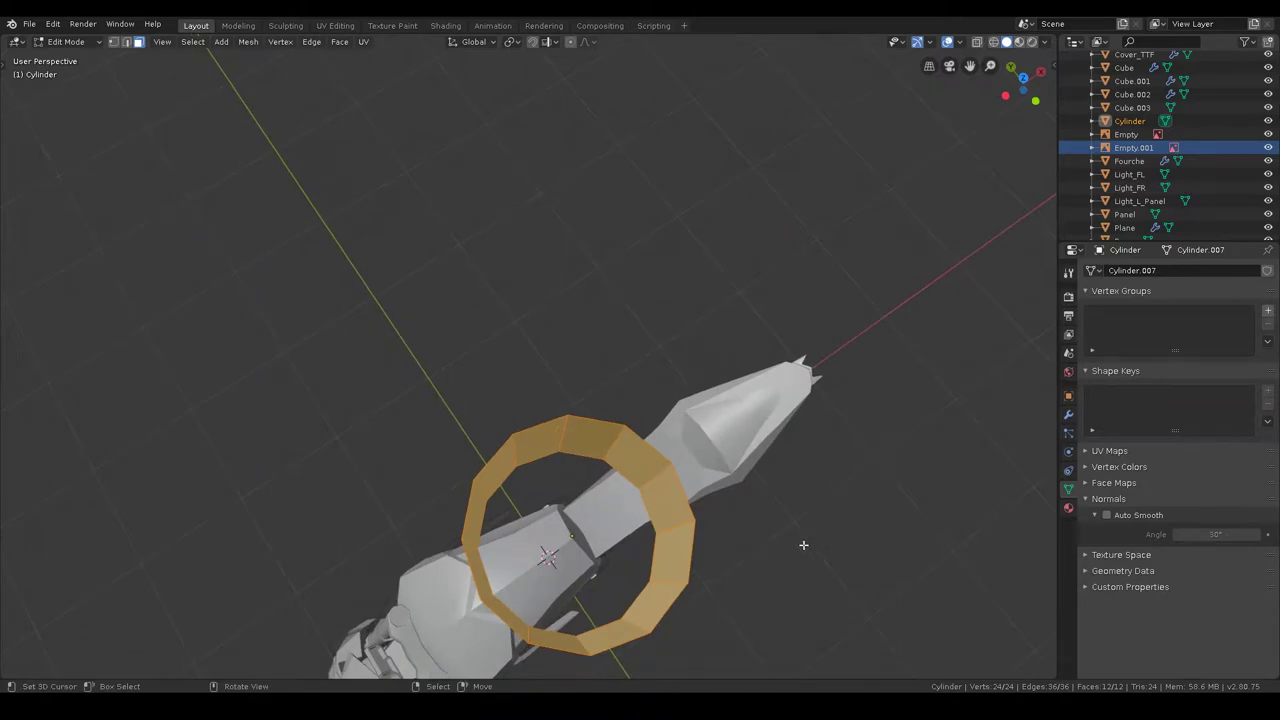
- Select several side faces of the tube, then return to Object Mode
middle_drag(746, 513, 526, 491)
click(425, 455)
shift+click(455, 420)
shift+click(536, 426)
shift+click(487, 411)
key(Tab)
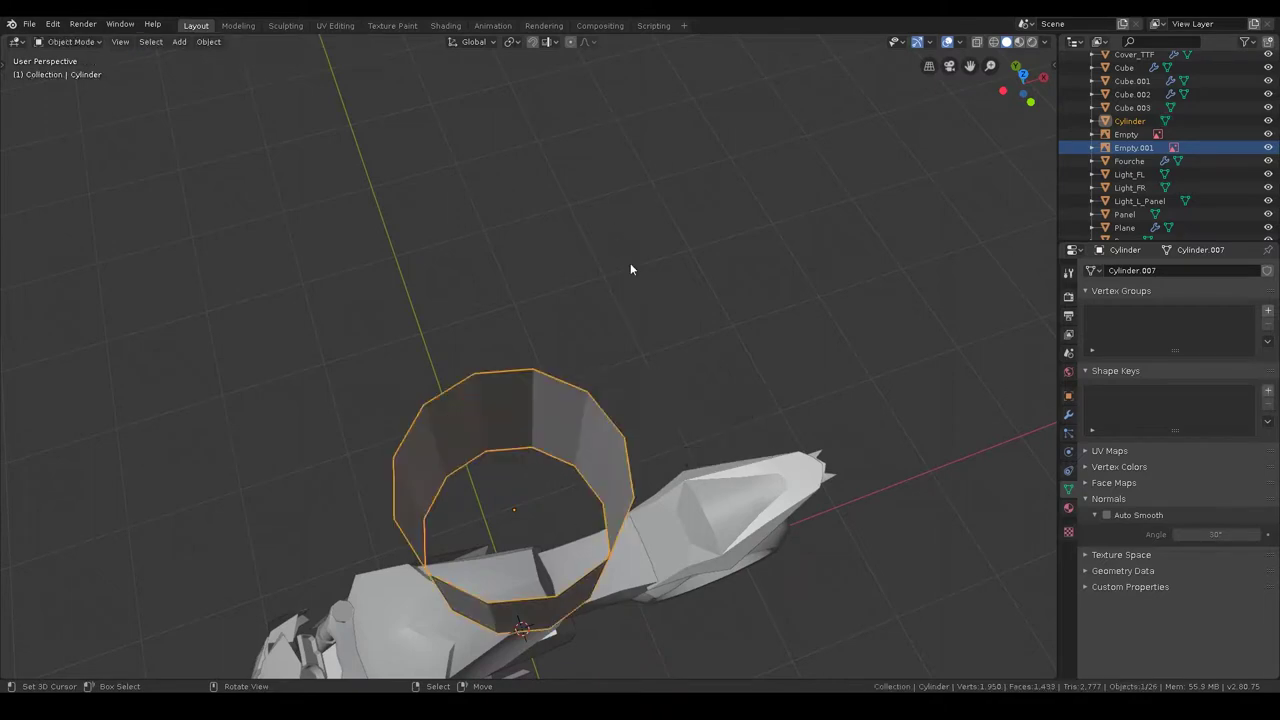
- Rotate the tube 7.67° around Z in Top view to match the reference
middle_drag(630, 263, 620, 363)
key(KP_7)
scroll(620, 363, down, 3)
mouse_move(665, 434)
middle_down()
mouse_move(673, 344)
mouse_move(672, 360)
middle_up()
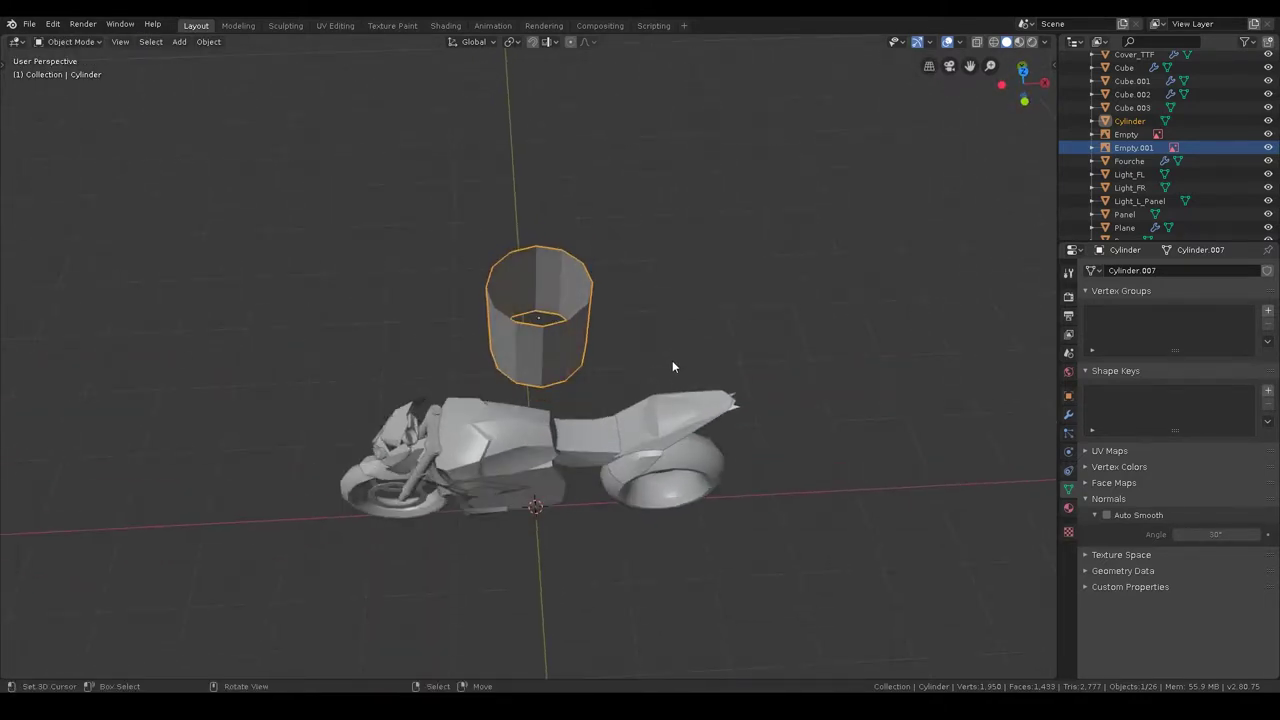
key(KP_7)
key(r)
click(665, 360)
mouse_move(663, 362)
middle_down()
mouse_move(683, 316)
mouse_move(758, 354)
mouse_move(830, 368)
mouse_move(832, 285)
mouse_move(811, 286)
middle_up()
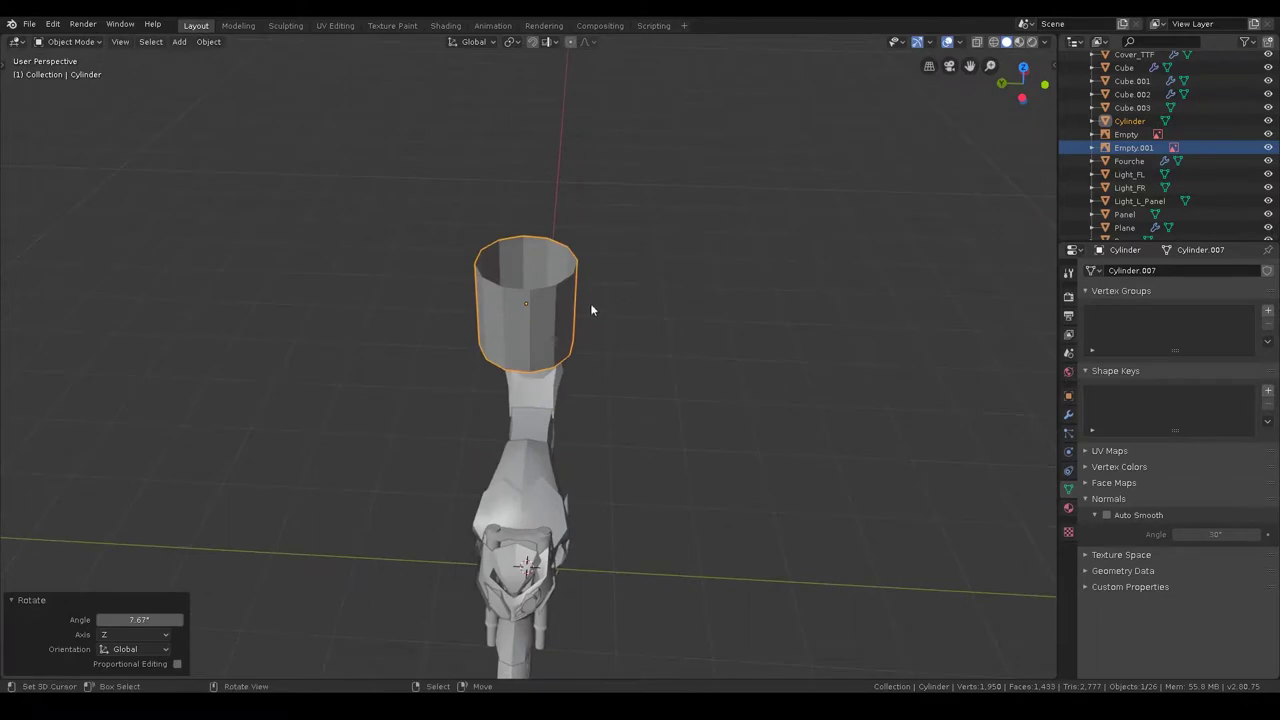
- Scale the left and right arcs of side faces along Y to 0.656
key(Tab)
mouse_move(617, 237)
middle_down()
mouse_move(700, 294)
mouse_move(680, 334)
mouse_move(646, 351)
mouse_move(598, 348)
mouse_move(749, 323)
middle_up()
key(s)
key(y)
click(650, 317)
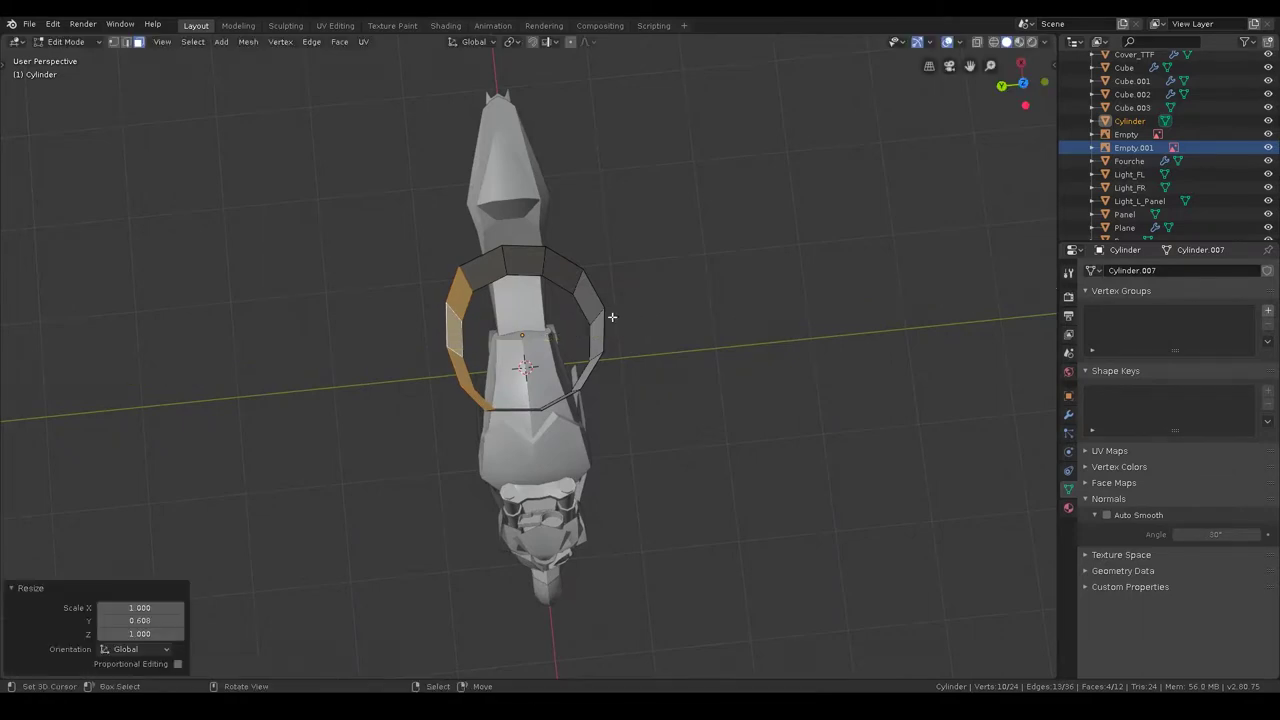
click(590, 305)
shift+click(565, 262)
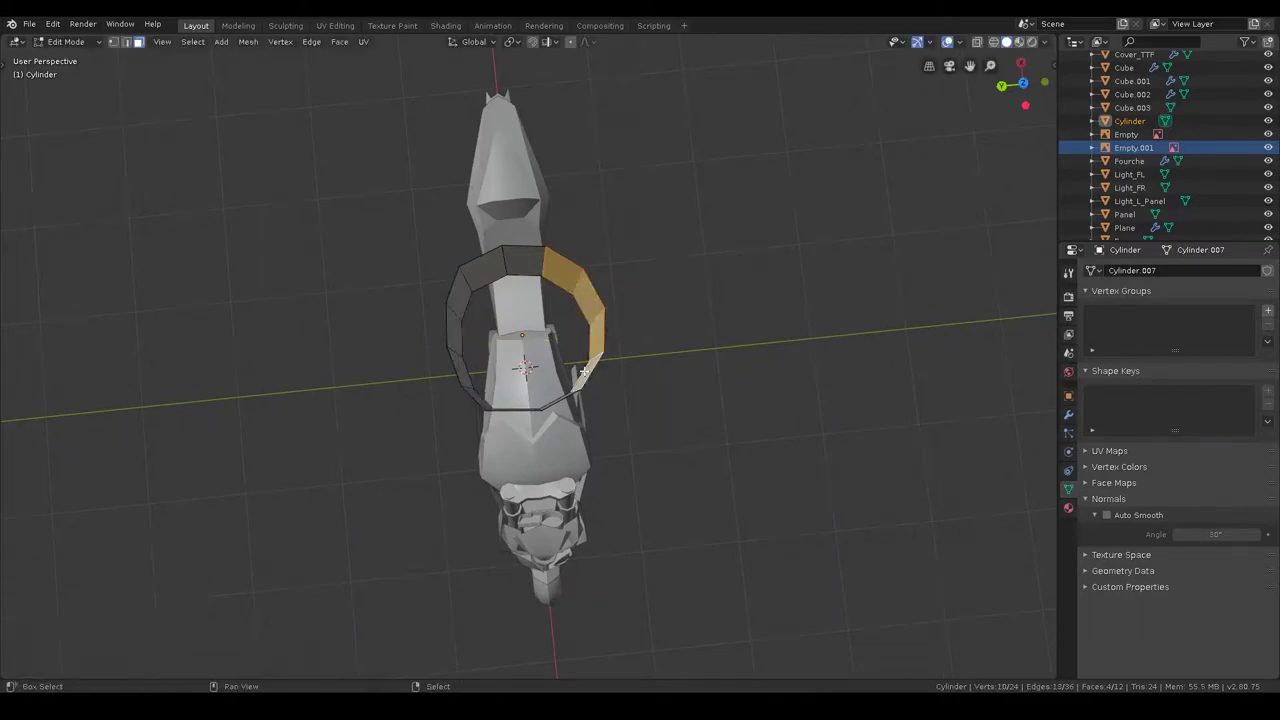
key(s)
key(y)
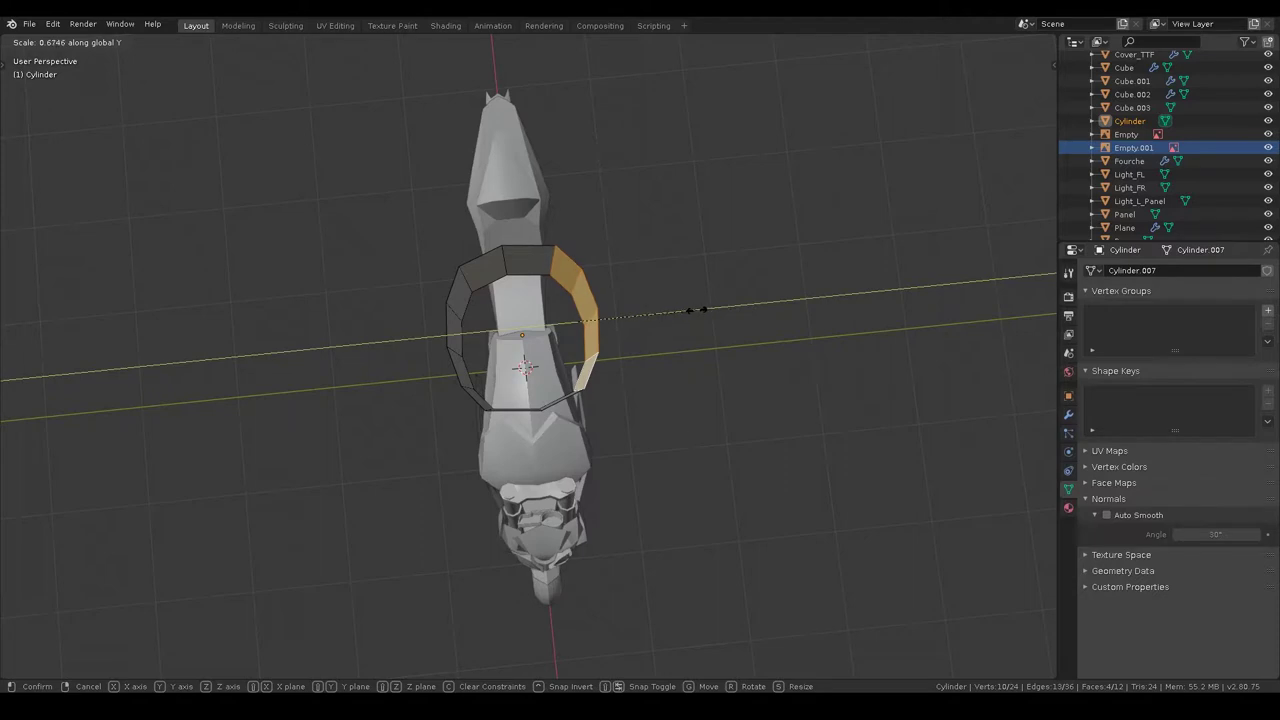
click(693, 310)
- Nudge and rotate the selected faces slightly in Top view to fit the reference
key(KP_7)
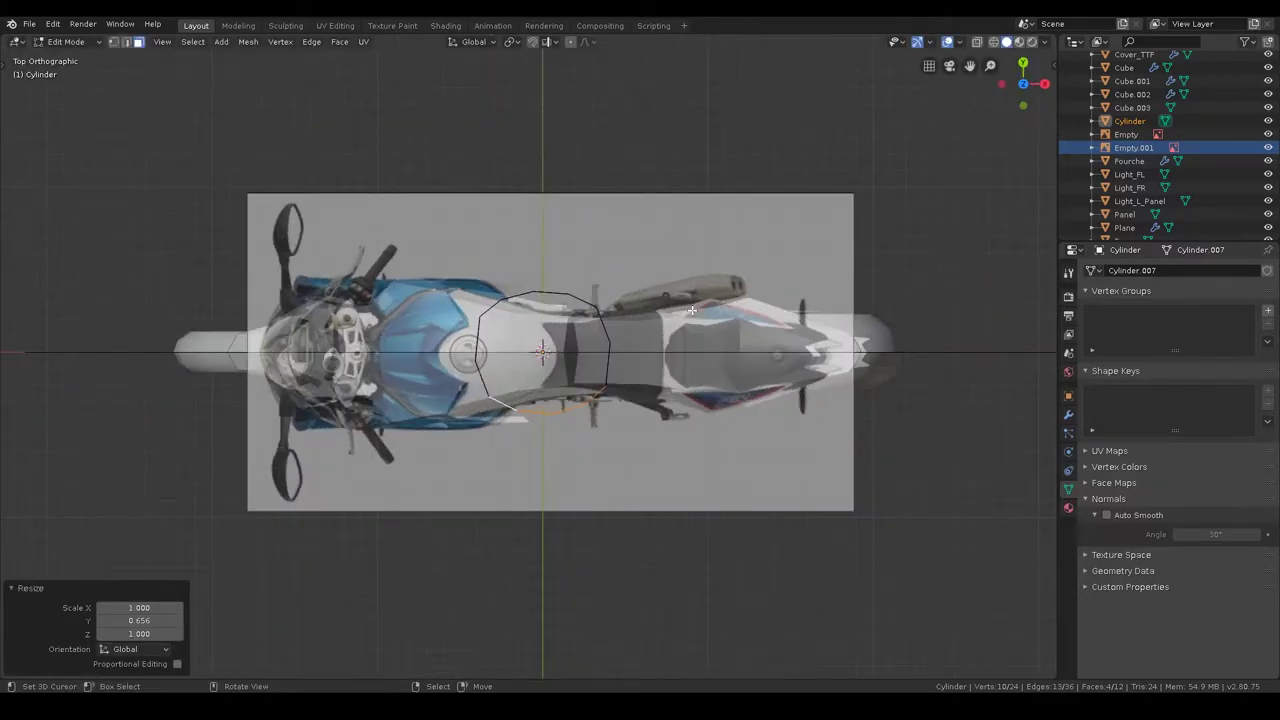
key(g)
key(r)
click(665, 336)
key(g)
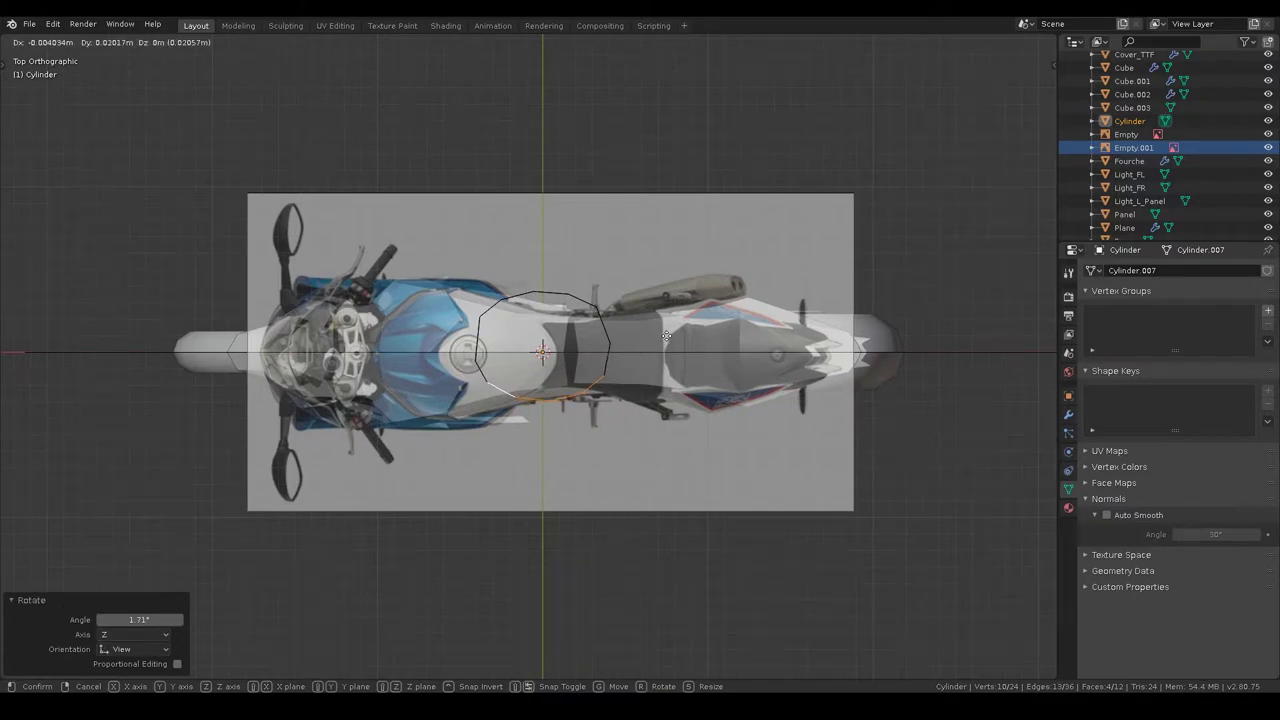
click(665, 336)
- Enable Auto Smooth on the tube and reveal its angle setting
mouse_move(675, 285)
middle_down()
mouse_move(648, 268)
mouse_move(734, 221)
mouse_move(766, 266)
middle_up()
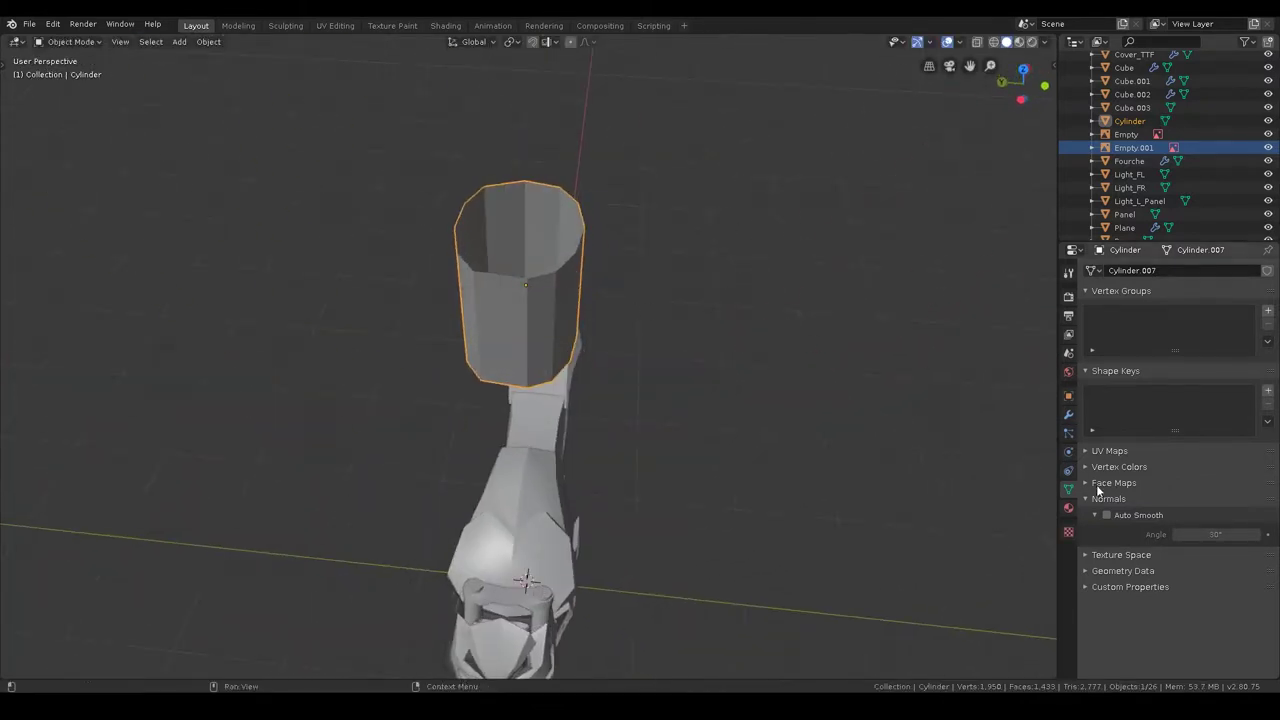
click(1115, 516)
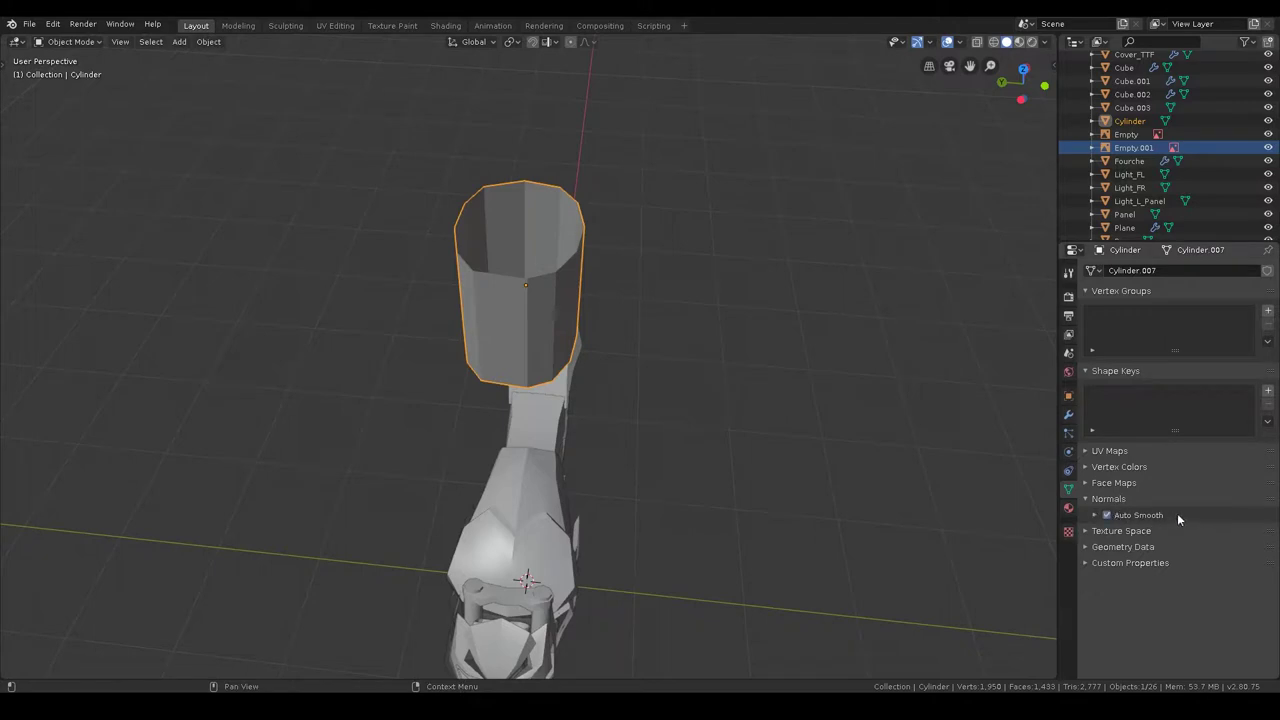
click(1136, 515)
- Confirm the 40° auto smooth angle and put the tube into Edit Mode
key(Return)
right_click(629, 353)
key(Escape)
middle_drag(626, 329, 556, 290)
key(Tab)
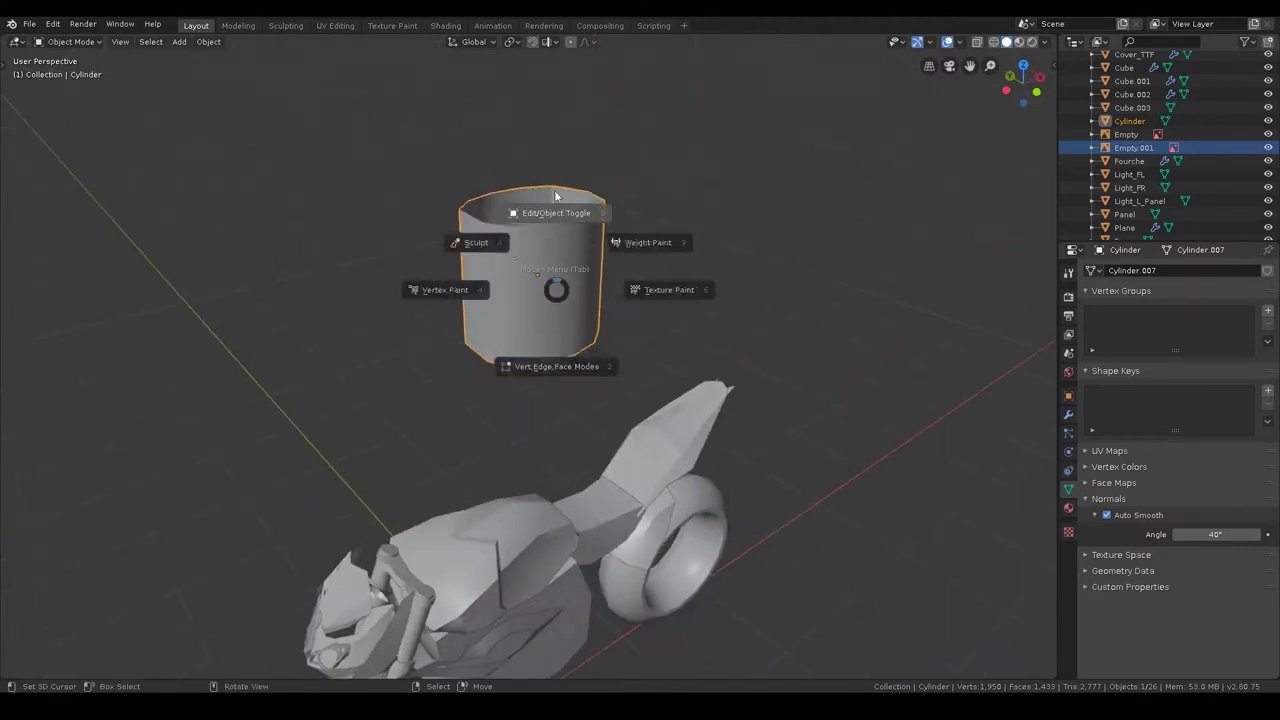
click(555, 195)
middle_drag(555, 200, 561, 263)
middle_drag(147, 62, 547, 340)
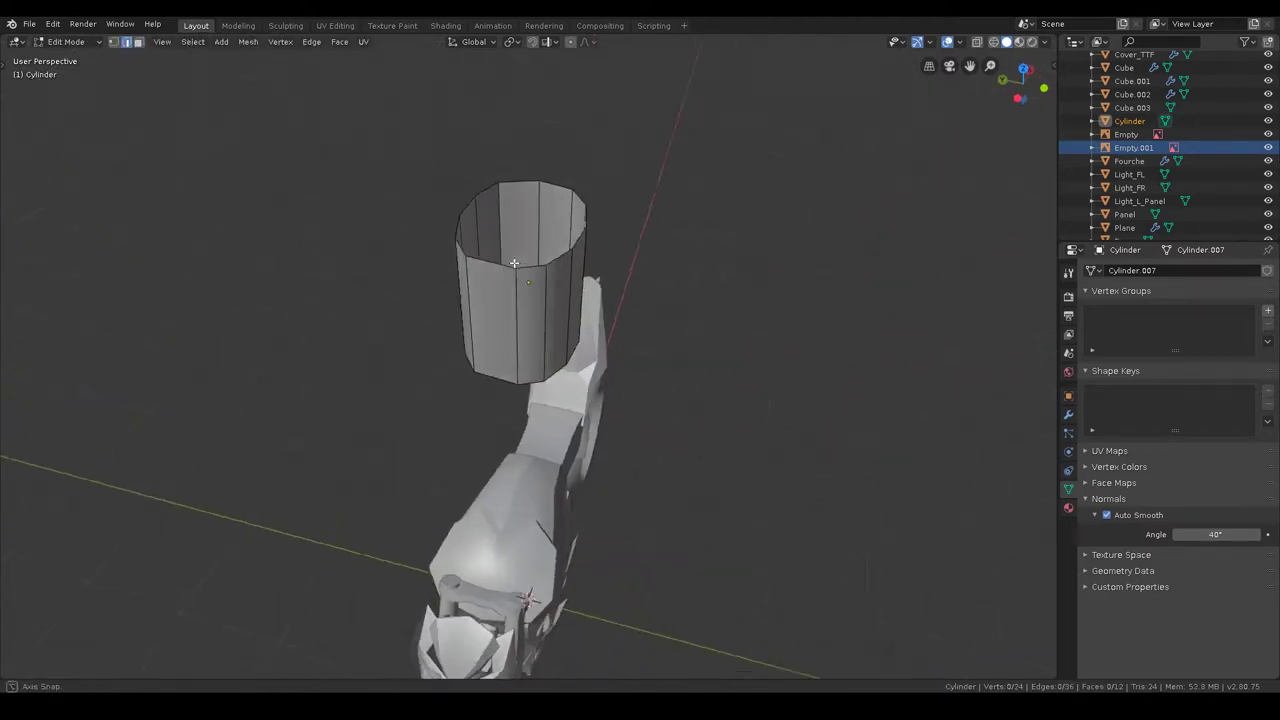
- Mark the selected tube edges sharp and return to Object Mode
key(ctrl+e)
click(495, 349)
click(542, 233)
key(alt+a)
mouse_move(520, 230)
middle_down()
mouse_move(535, 371)
mouse_move(543, 343)
mouse_move(617, 366)
mouse_move(632, 314)
mouse_move(560, 233)
mouse_move(592, 306)
mouse_move(534, 314)
mouse_move(677, 380)
mouse_move(666, 366)
middle_up()
key(ctrl+e)
click(575, 304)
key(Tab)
key(Tab)
- Move the selected vertex in orthographic Top view to match the reference image
key(KP_7)
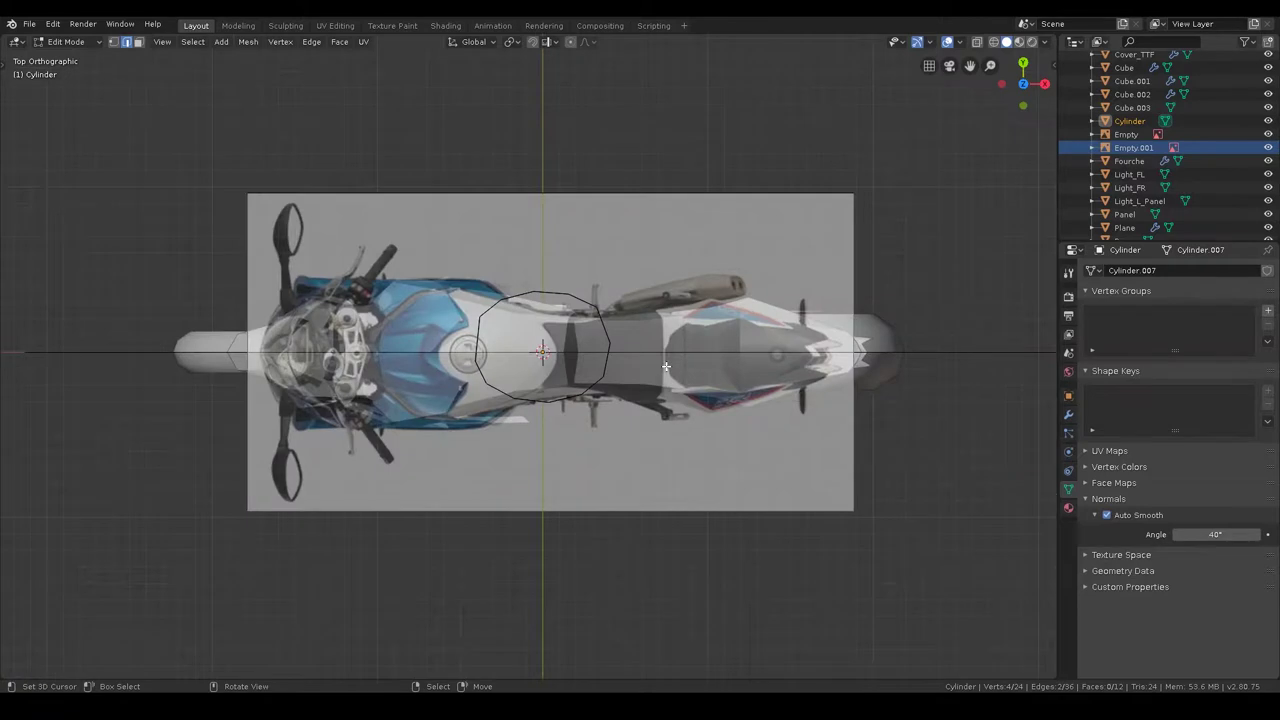
scroll(703, 314, up, 3)
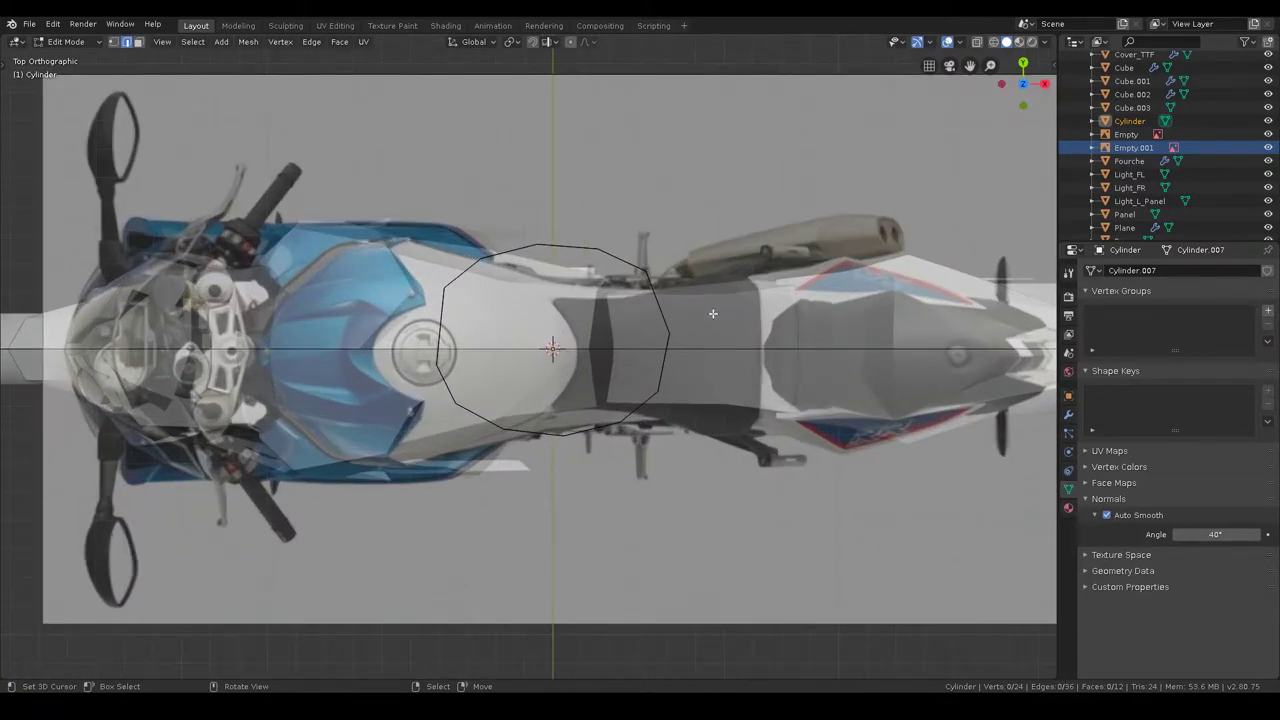
key(KP_5)
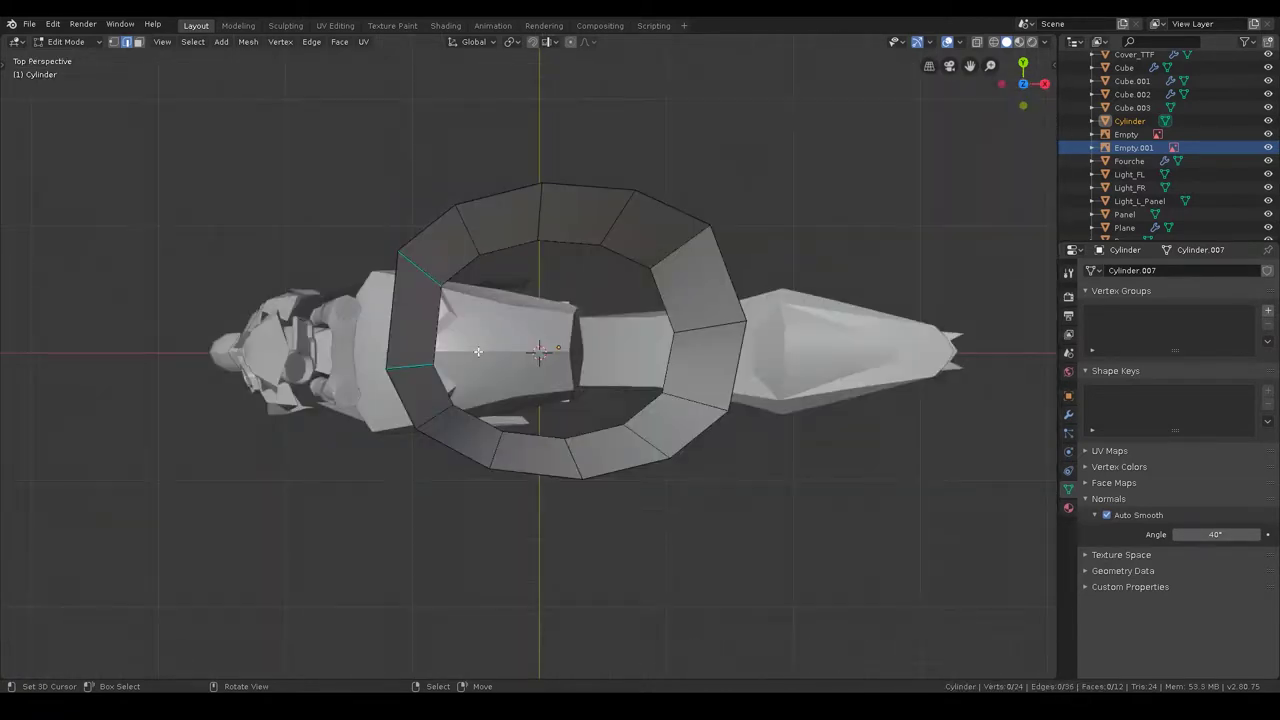
key(KP_5)
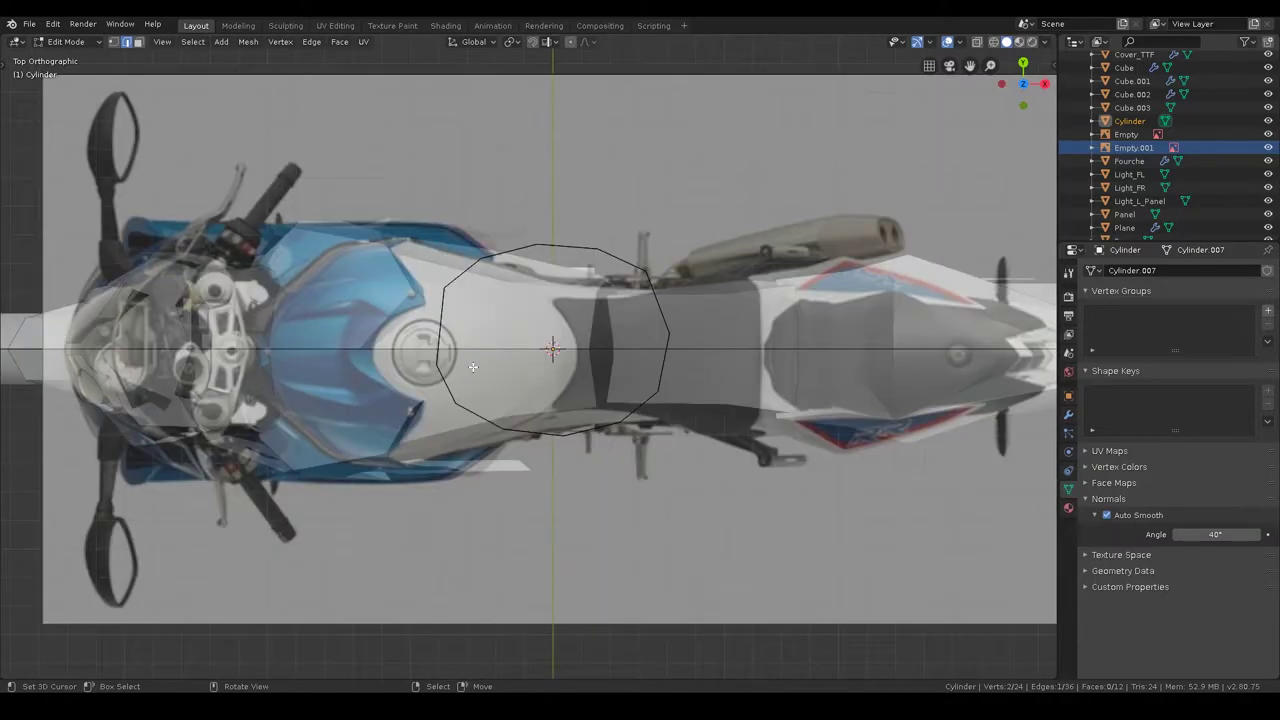
key(g)
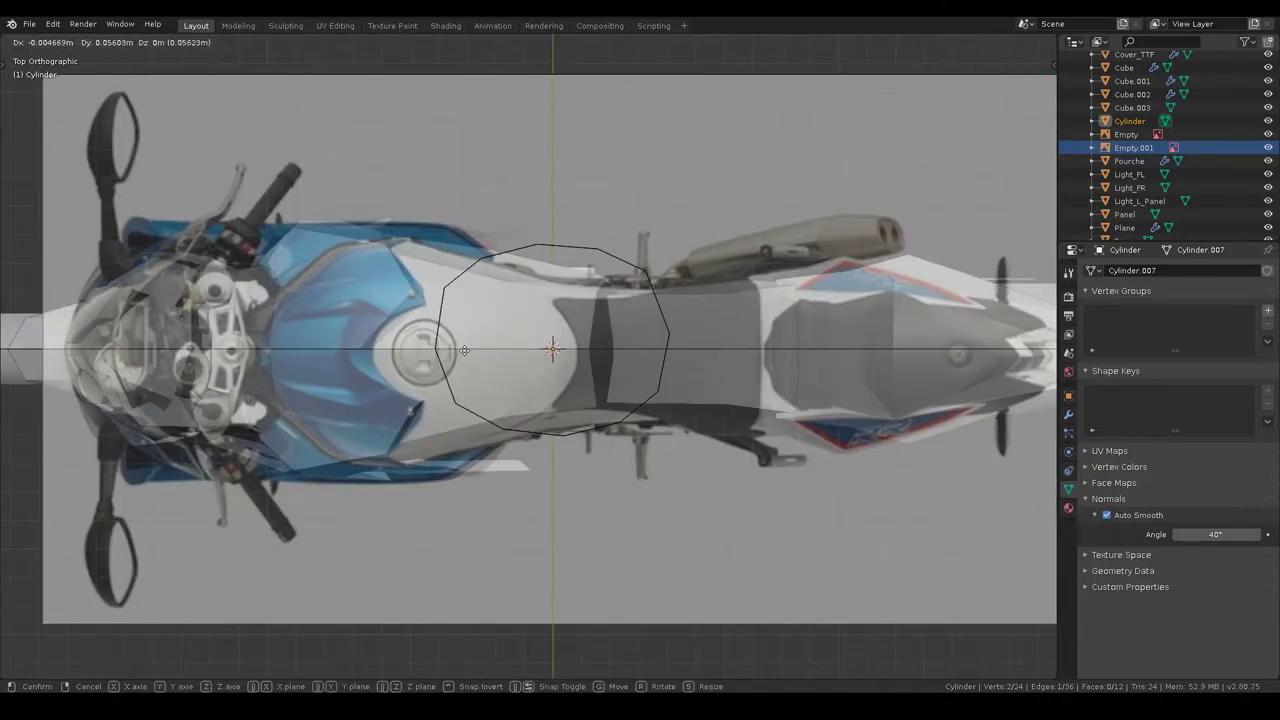
click(464, 350)
- Mark two more vertical cylinder edges sharp and return to Object Mode
middle_drag(464, 350, 460, 378)
key(ctrl+e)
click(460, 378)
shift+click(638, 169)
middle_drag(788, 276, 608, 267)
shift+click(608, 267)
key(ctrl+e)
click(608, 267)
key(Tab)
scroll(660, 195, down, 5)
mouse_move(678, 211)
middle_down()
mouse_move(766, 206)
mouse_move(623, 301)
mouse_move(654, 323)
mouse_move(643, 334)
mouse_move(706, 266)
mouse_move(769, 276)
mouse_move(637, 280)
middle_up()
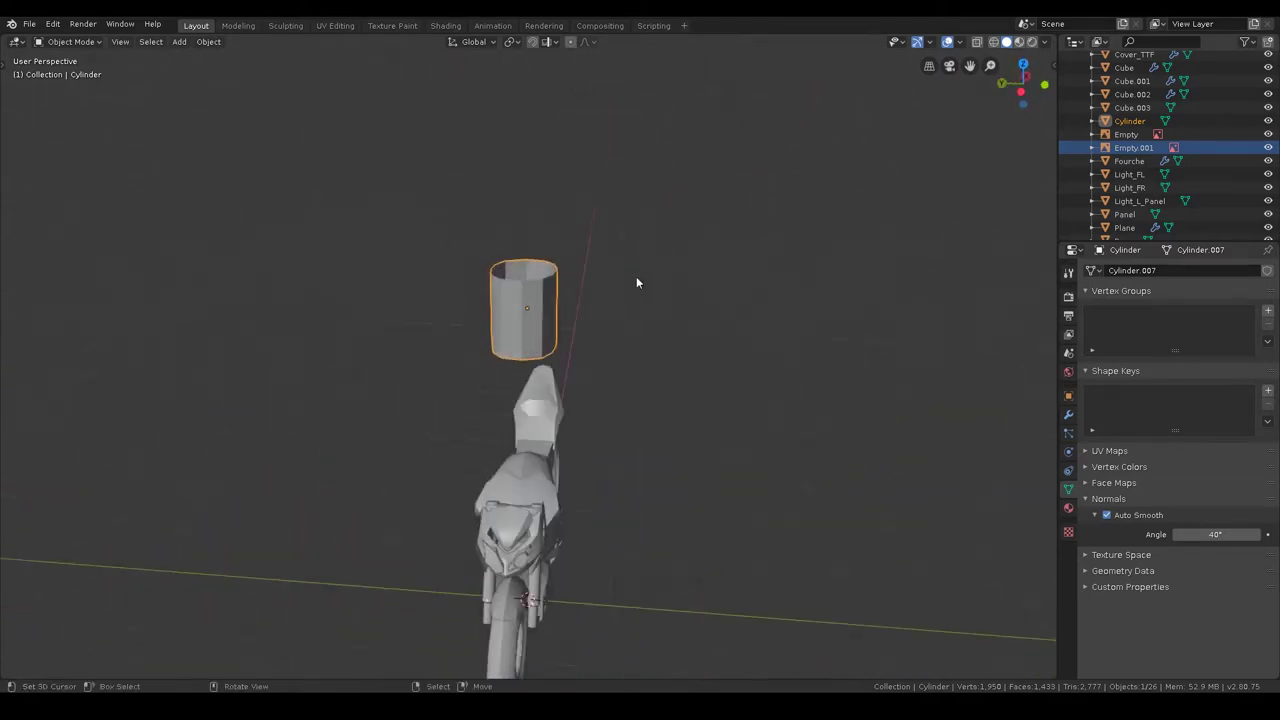
- Lay the cylinder on its side by rotating it 90° about X and 90° about Z
text(rx90)
key(Return)
text(rz90)
key(Return)
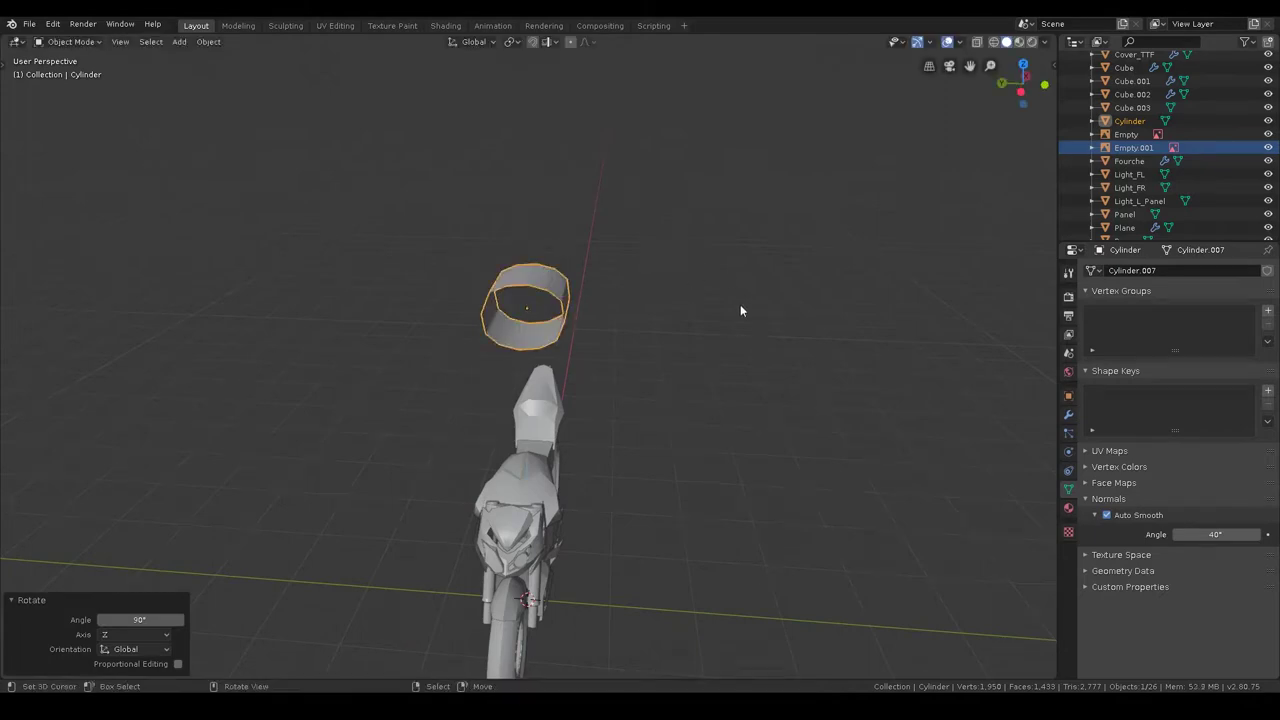
- Shrink the cylinder, lower it along Z toward the bike, and scale it to 0.593
key(s)
click(693, 306)
middle_drag(693, 306, 580, 288)
key(g)
key(z)
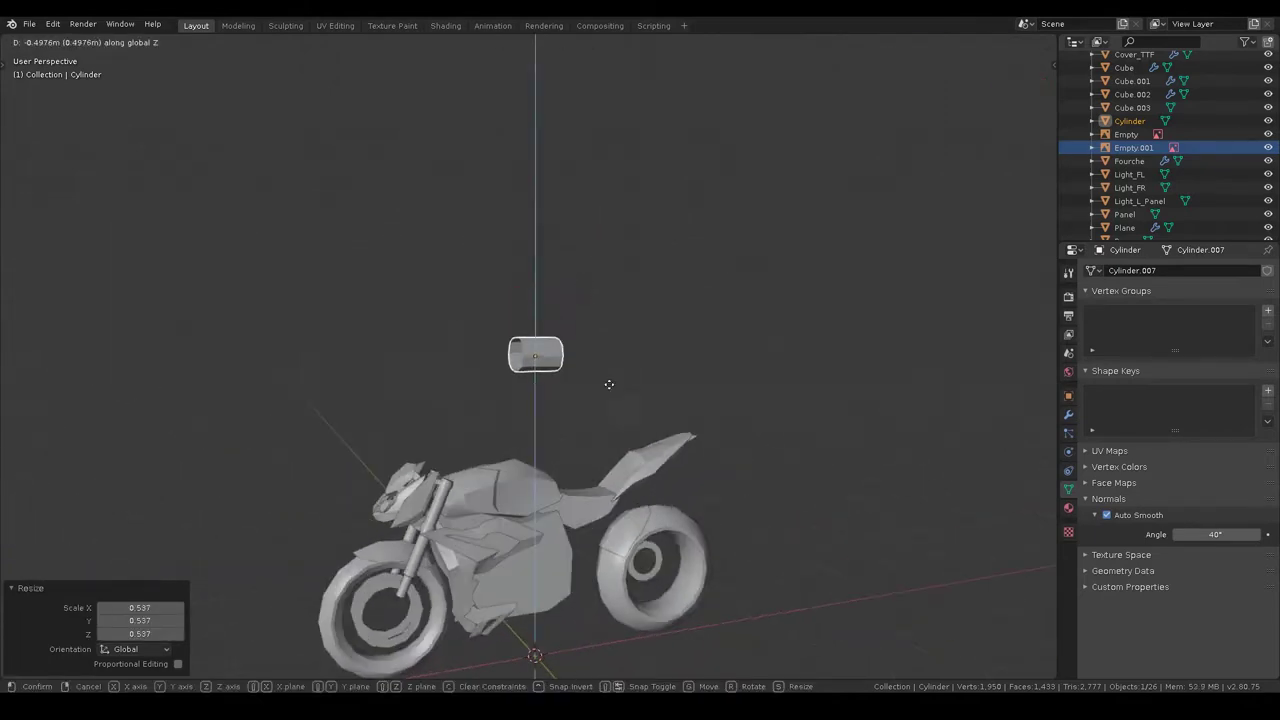
click(643, 595)
key(s)
click(598, 605)
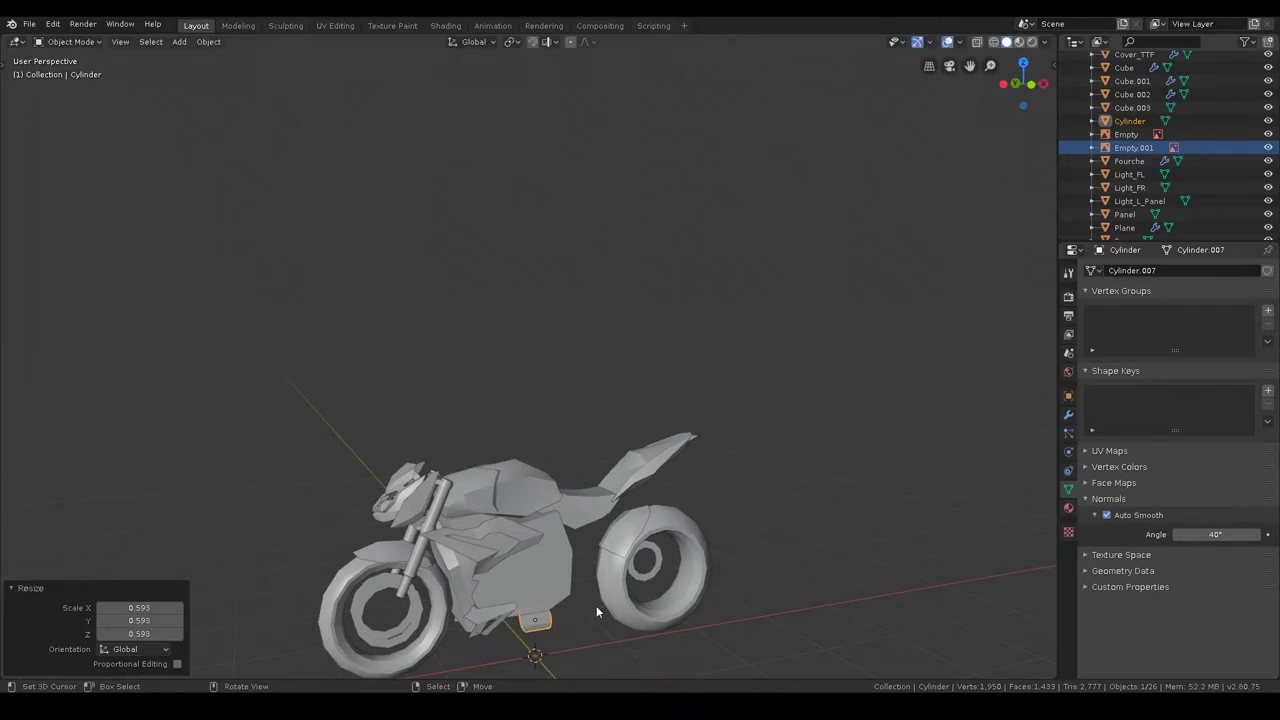
- In front view, stretch the cylinder lengthwise along X and enlarge it into a muffler
key(KP_1)
scroll(605, 620, up, 5)
shift+middle_drag(560, 252, 556, 202)
key(s)
key(x)
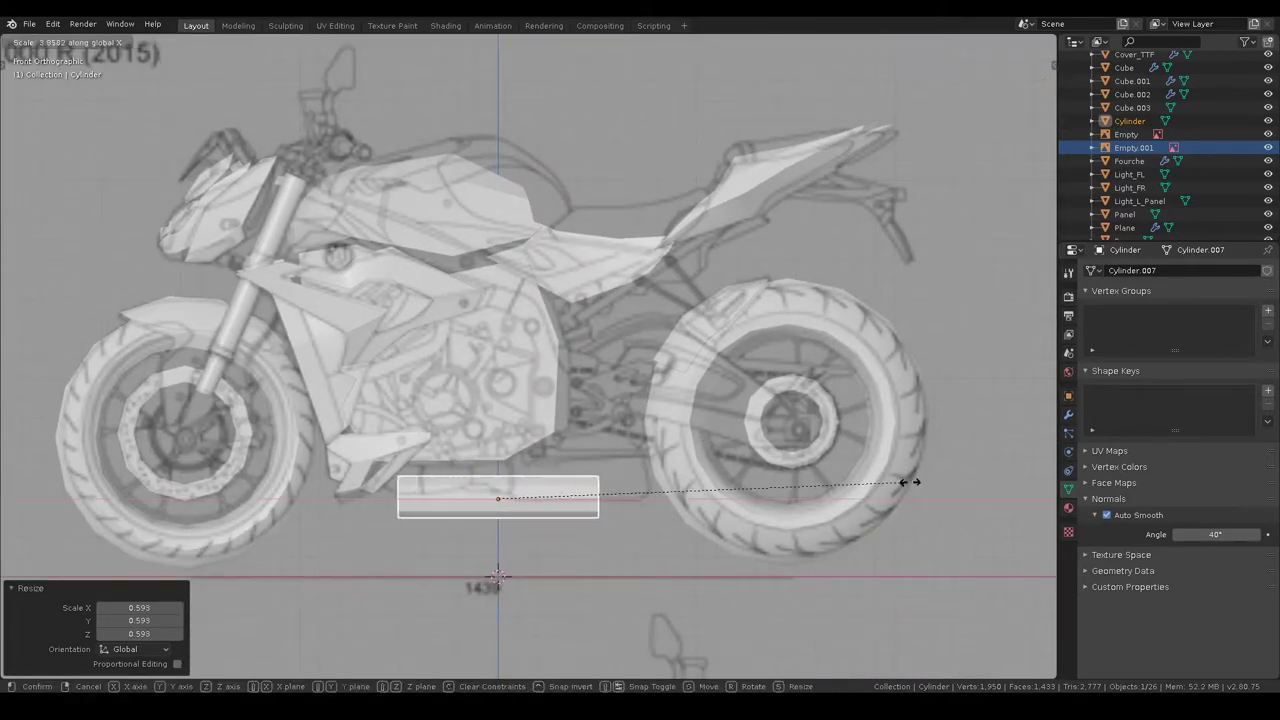
click(735, 460)
key(s)
click(797, 480)
- Place the muffler beneath the bike between the wheels, then select the blueprint reference image
key(g)
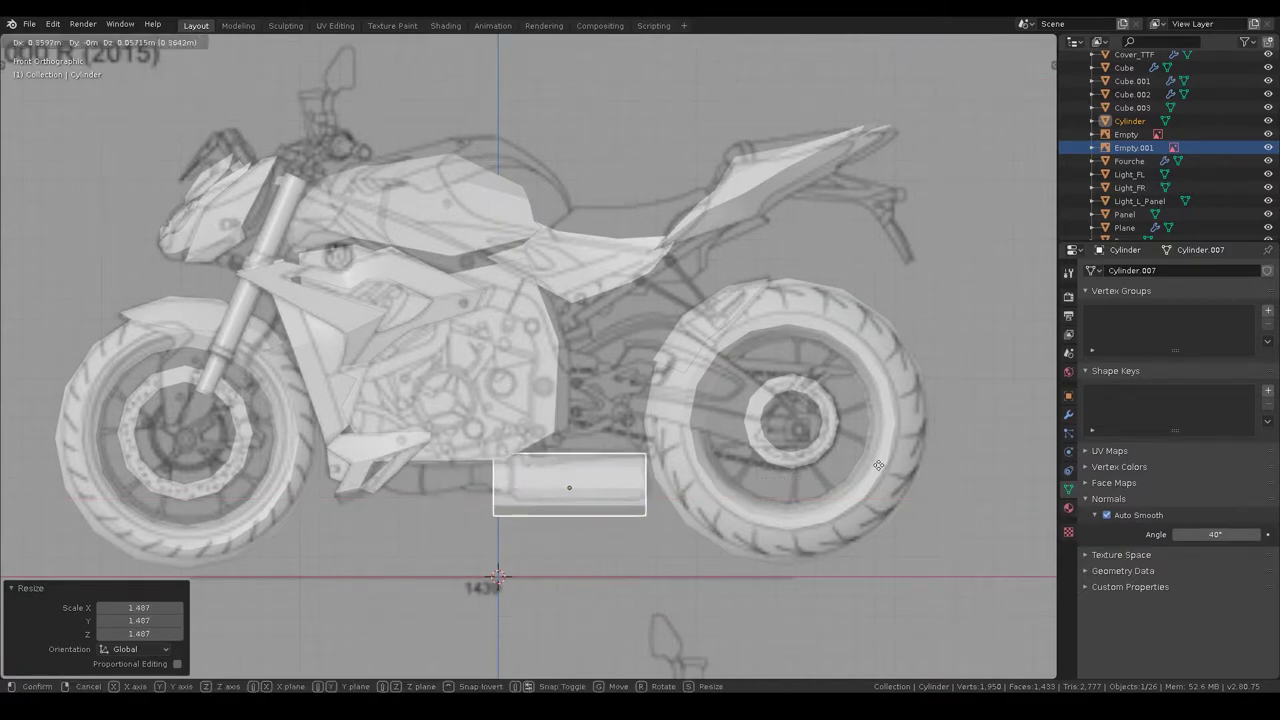
click(824, 463)
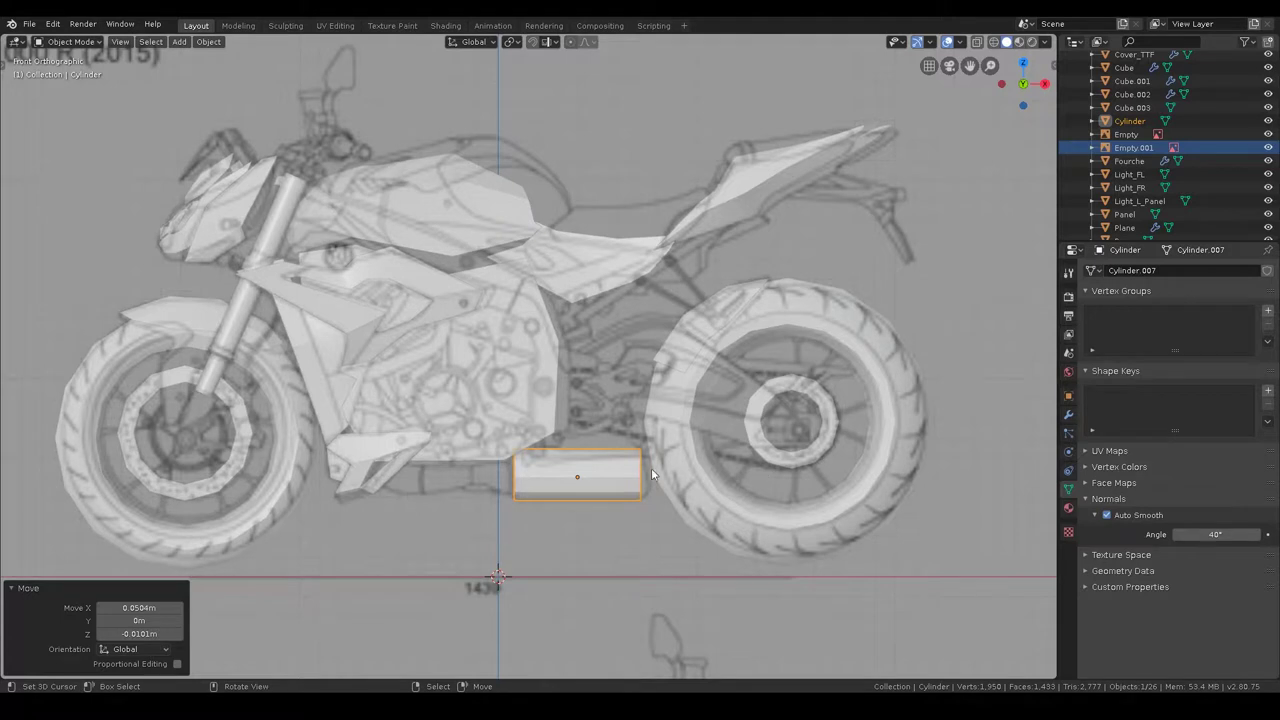
click(575, 478)
click(586, 476)
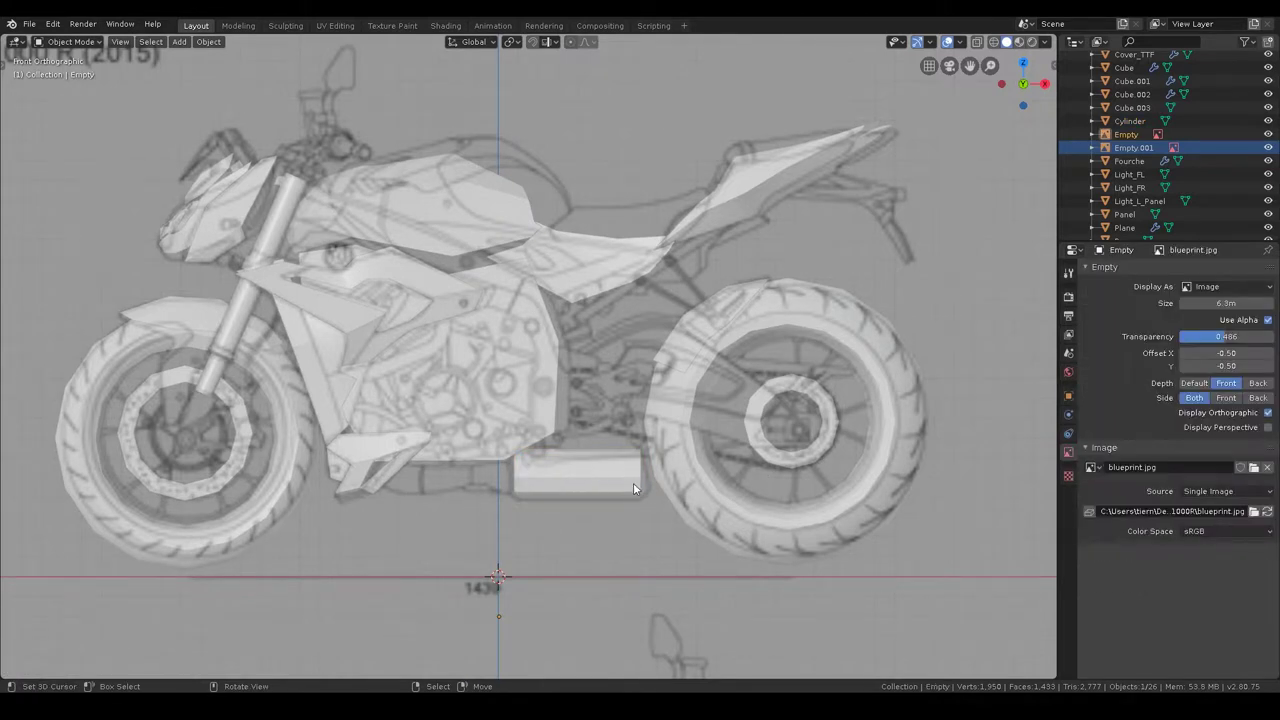
- Add centred loop cuts around the muffler cylinder in Edit Mode
middle_drag(633, 488, 652, 500)
click(605, 465)
key(Tab)
key(ctrl+r)
scroll(591, 459, up, 1)
click(591, 459)
right_click(591, 459)
- In the body block Cube.003, raise the selected geometry along Z and reposition it
mouse_move(591, 459)
middle_down()
mouse_move(607, 432)
mouse_move(543, 451)
mouse_move(478, 433)
mouse_move(552, 435)
middle_up()
key(Tab)
click(526, 451)
key(Tab)
key(g)
key(z)
click(505, 463)
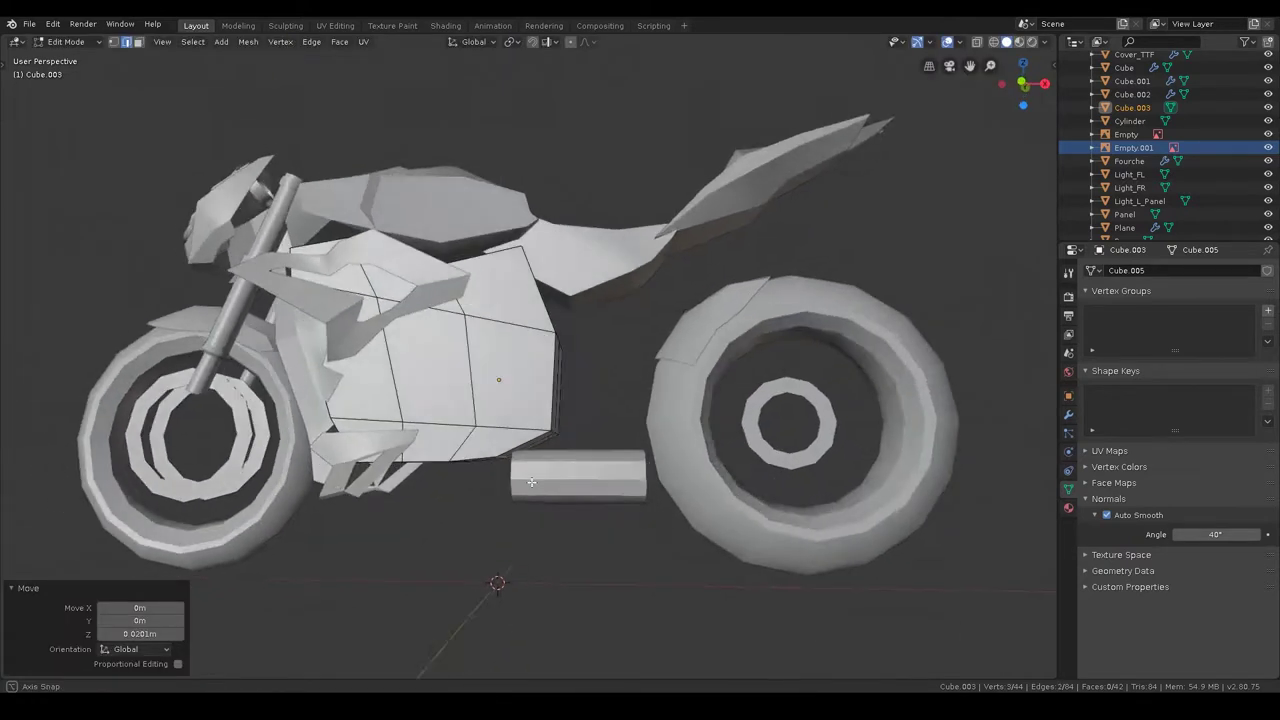
key(g)
click(566, 397)
key(Tab)
- From a top-down view, narrow Cube.003's selected body vertices along Y
mouse_move(566, 397)
middle_down()
mouse_move(624, 412)
mouse_move(669, 480)
mouse_move(560, 491)
mouse_move(515, 395)
middle_up()
click(510, 323)
key(Tab)
mouse_move(510, 323)
middle_down()
mouse_move(549, 315)
mouse_move(353, 176)
middle_up()
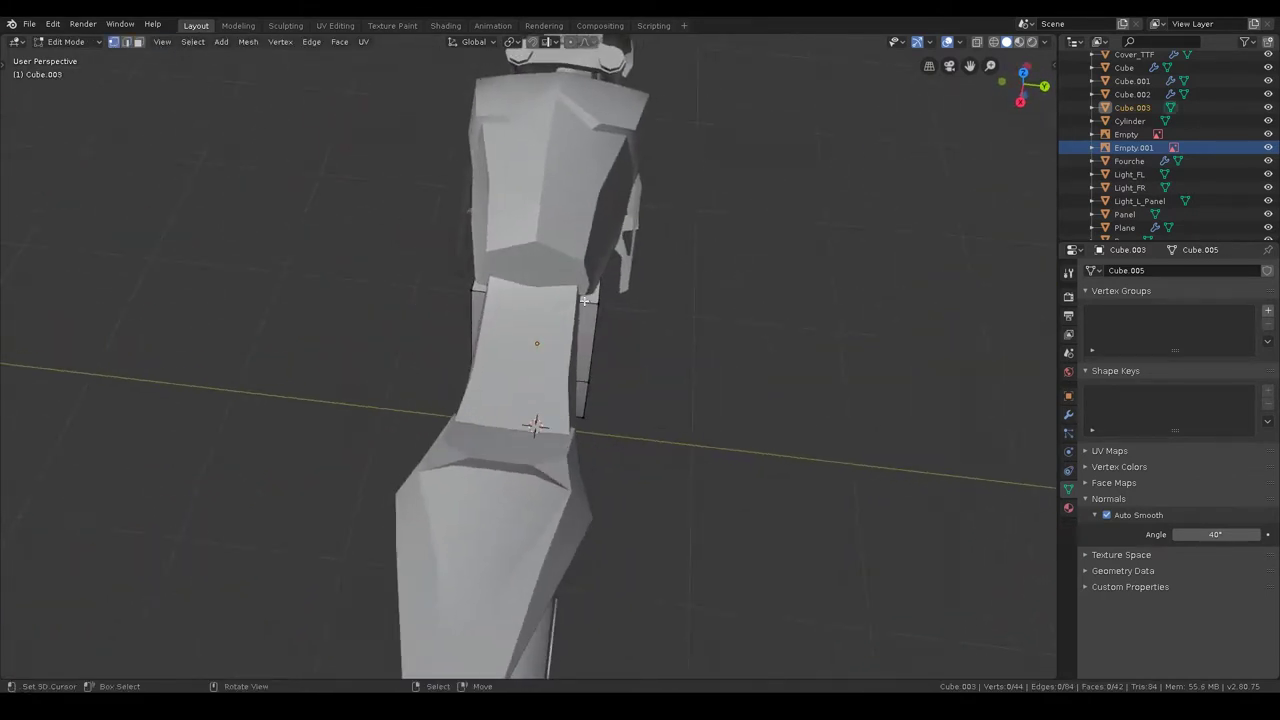
key(s)
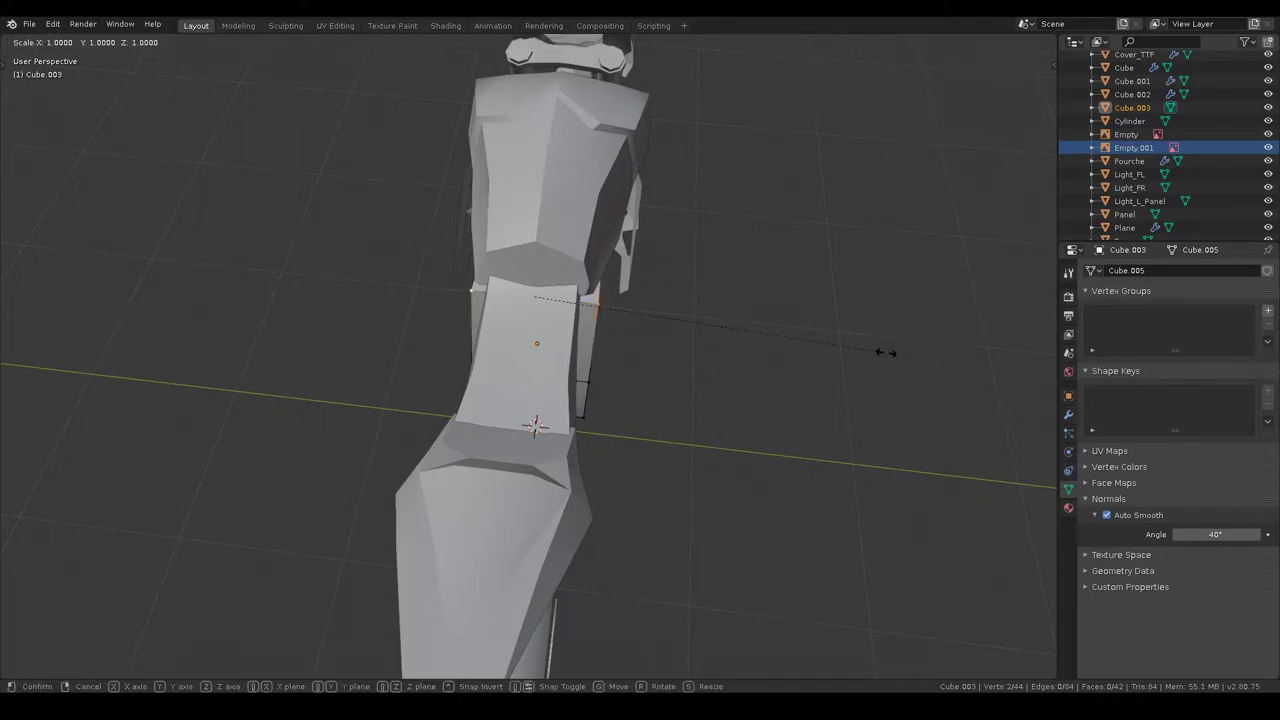
key(y)
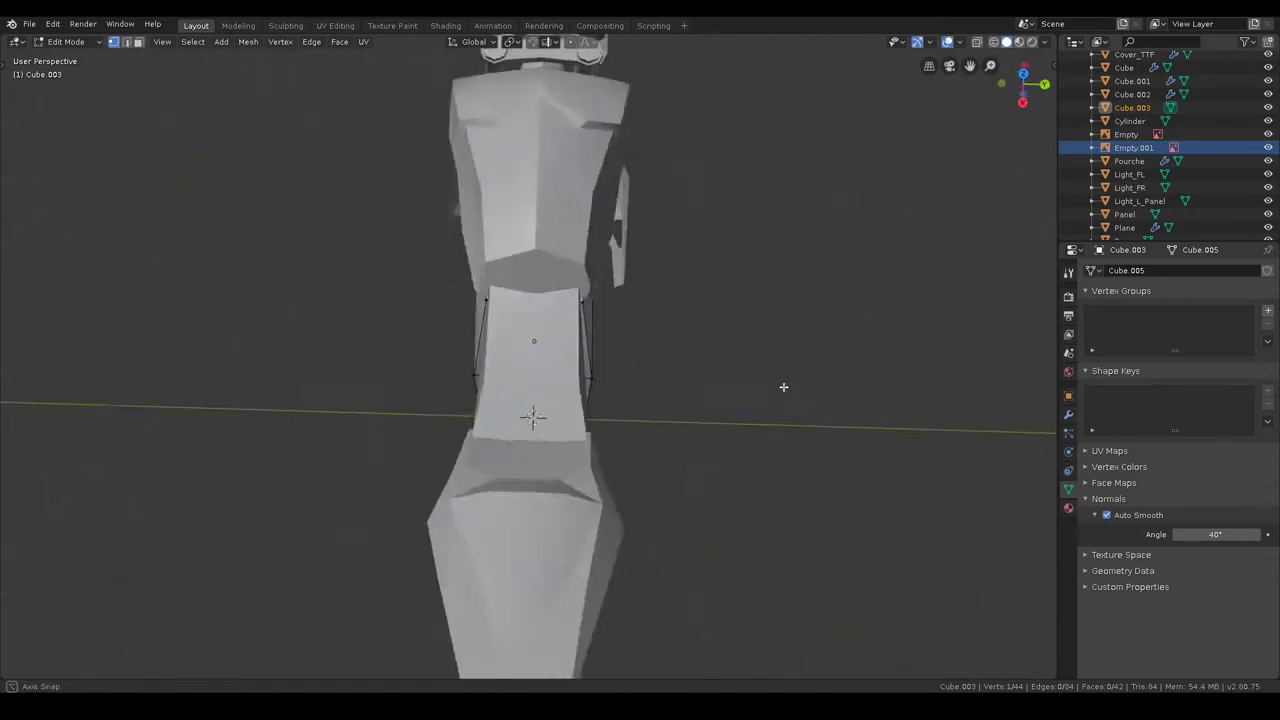
middle_drag(783, 387, 450, 268)
key(s)
key(y)
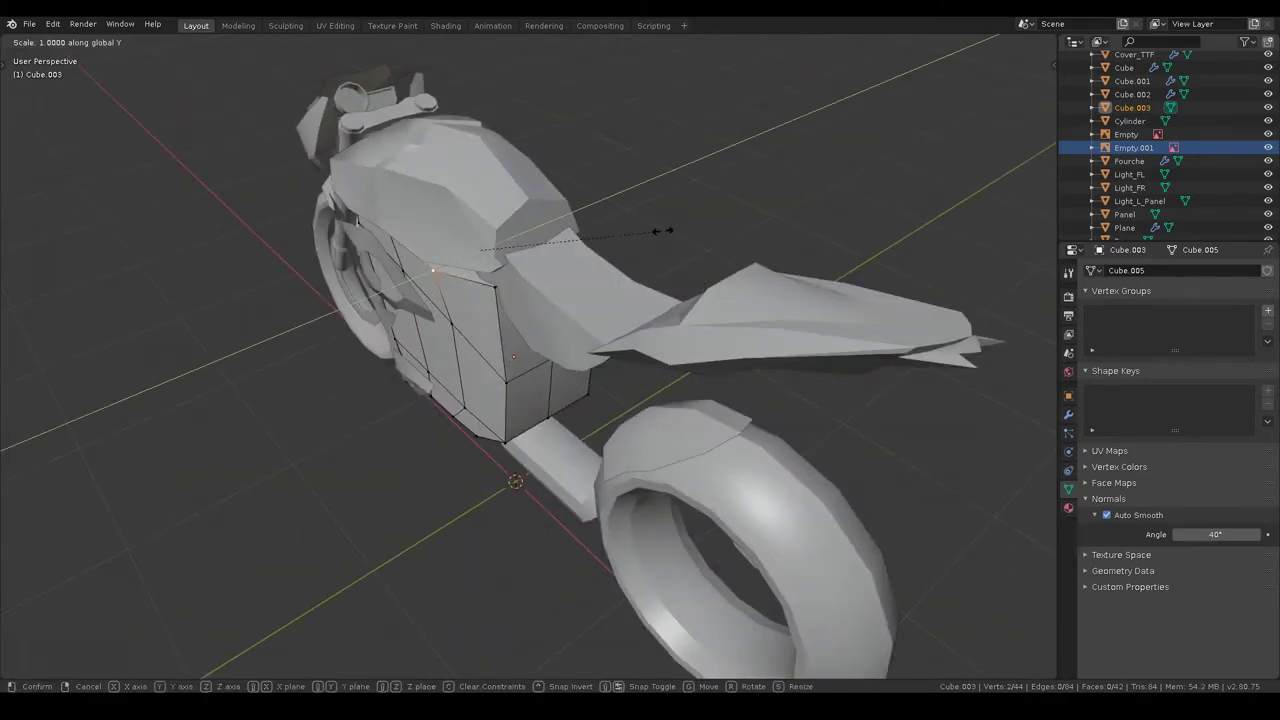
click(688, 230)
- Narrow the selected edge loop and vertex spacing of the body along Y
mouse_move(657, 223)
middle_down()
mouse_move(684, 183)
mouse_move(430, 222)
mouse_move(507, 324)
middle_up()
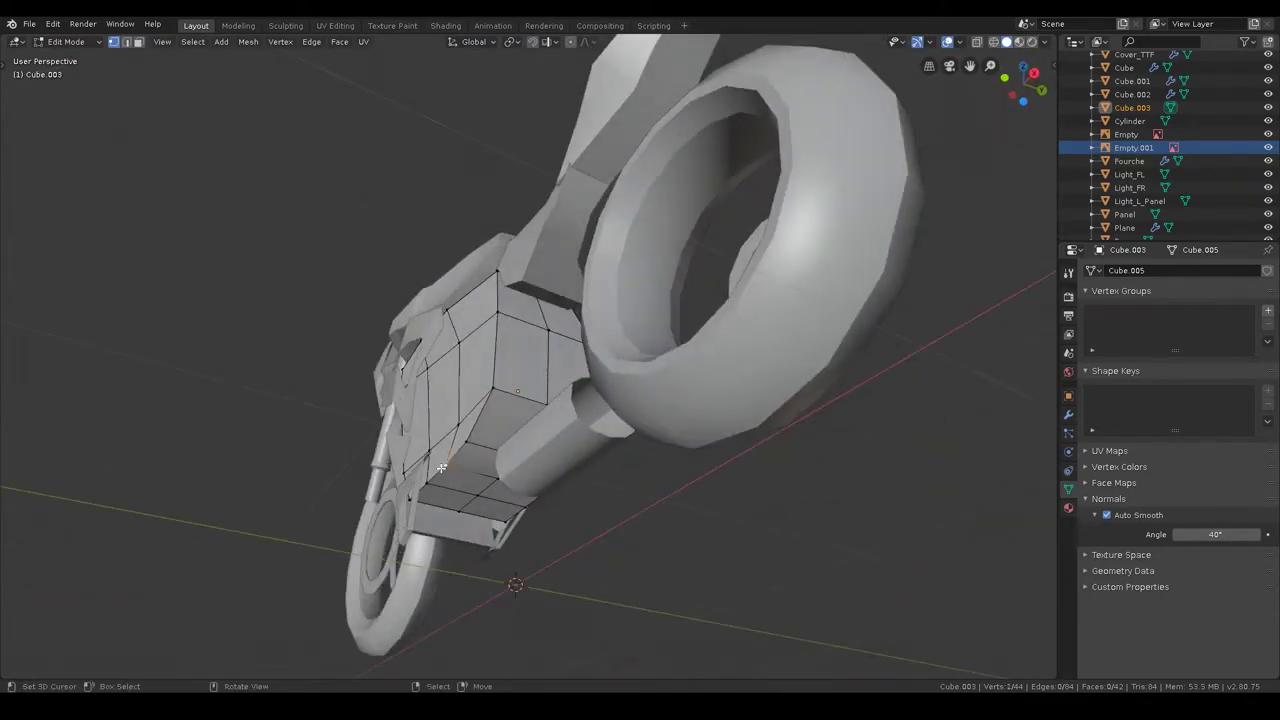
middle_drag(524, 505, 598, 500)
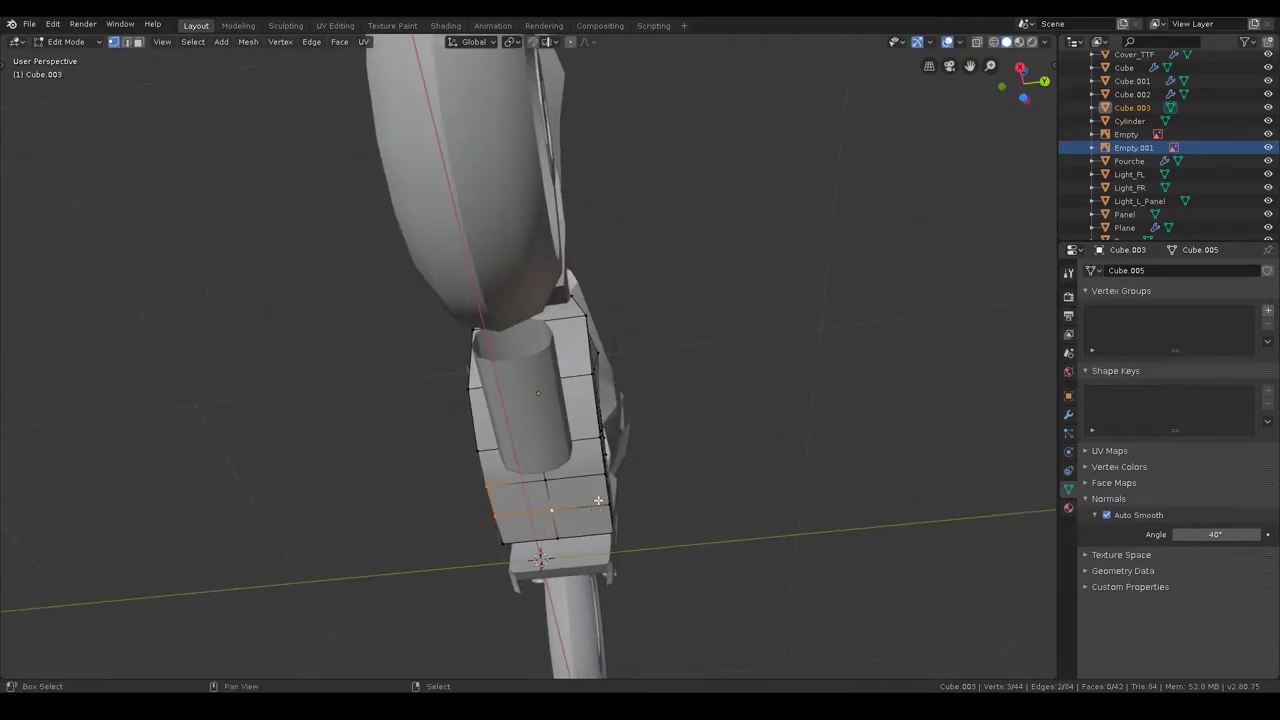
scroll(622, 487, down, 5)
scroll(646, 423, up, 2)
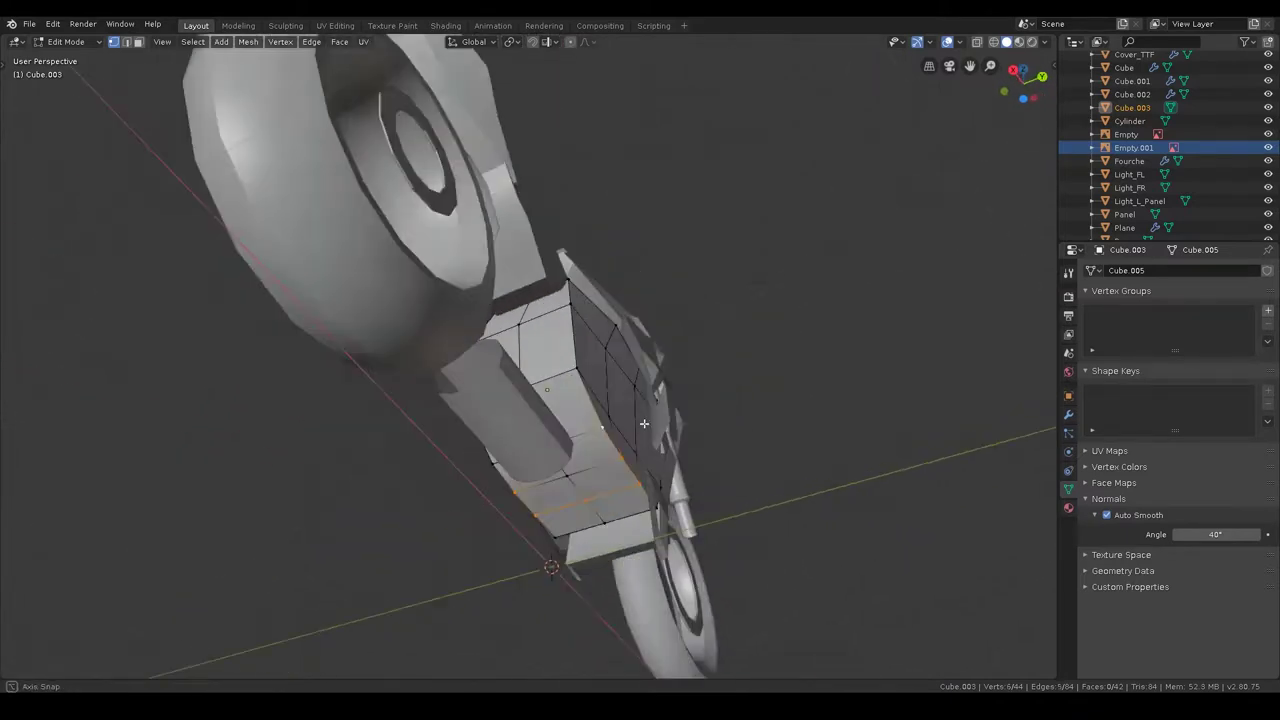
scroll(551, 431, up, 3)
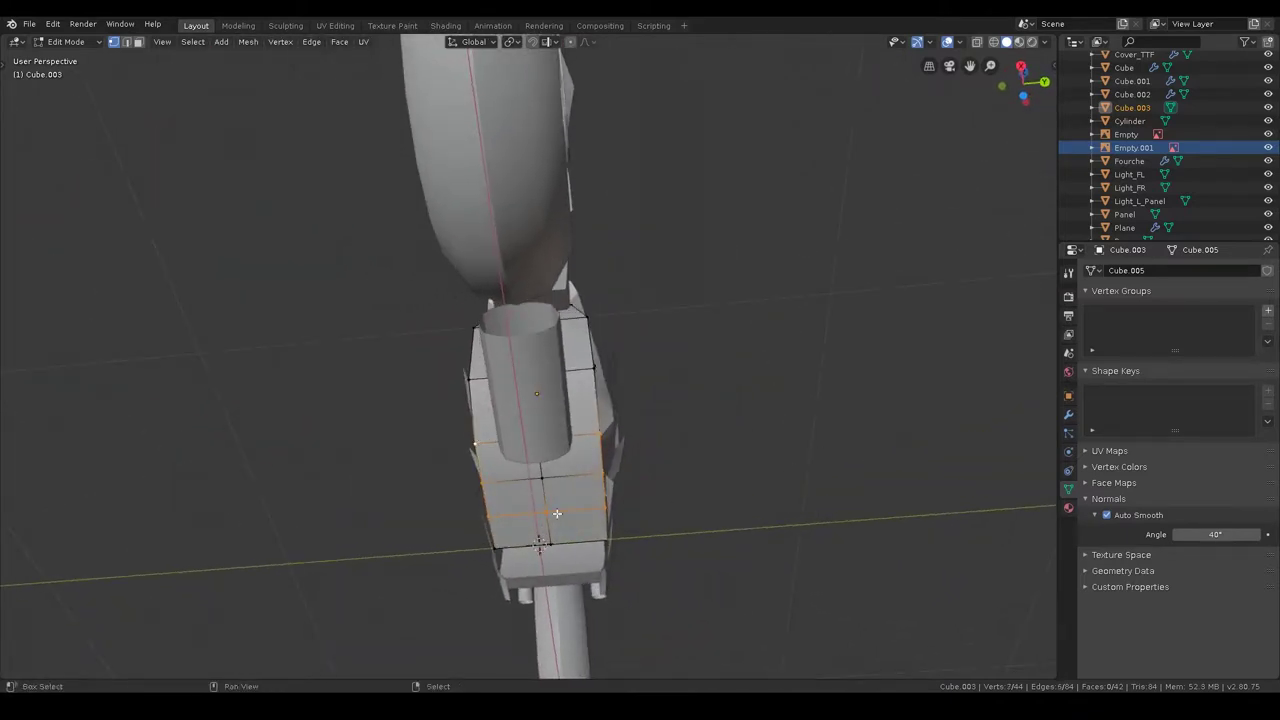
key(s)
key(y)
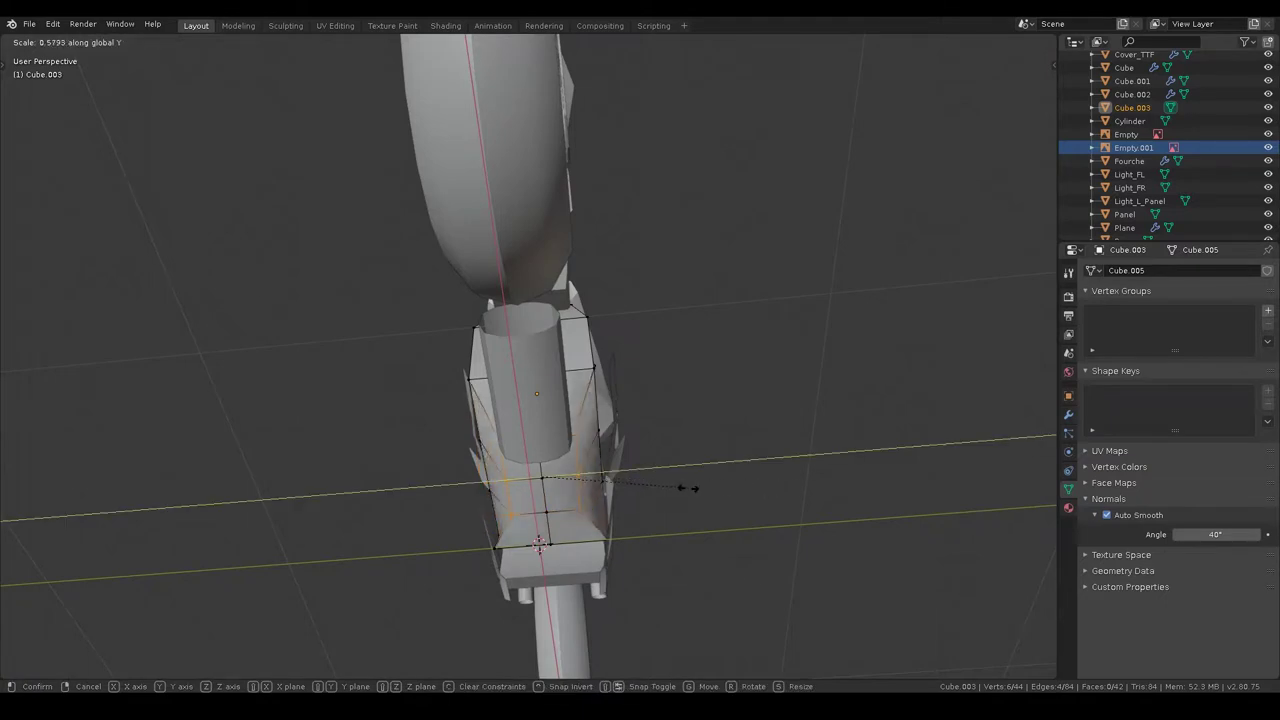
click(678, 488)
click(615, 530)
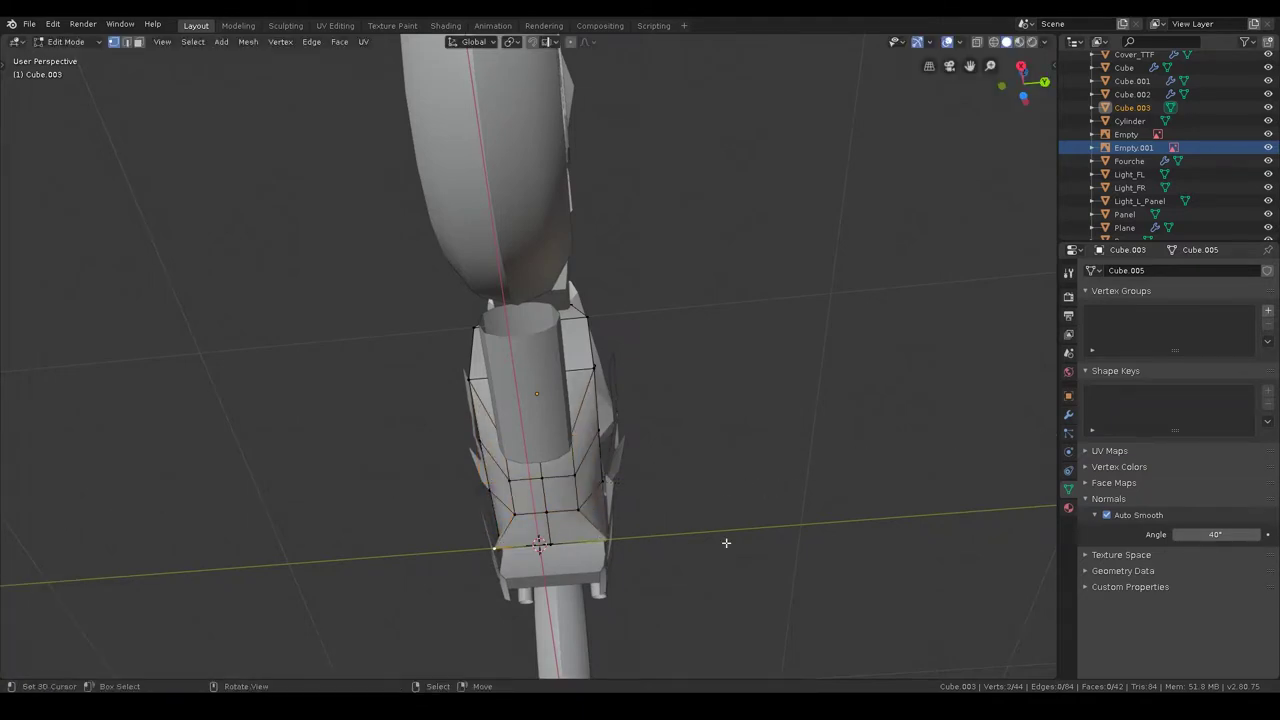
key(s)
key(y)
click(618, 543)
- Pull individual body vertices inward along Y to taper the panel shape
click(568, 509)
key(s)
key(y)
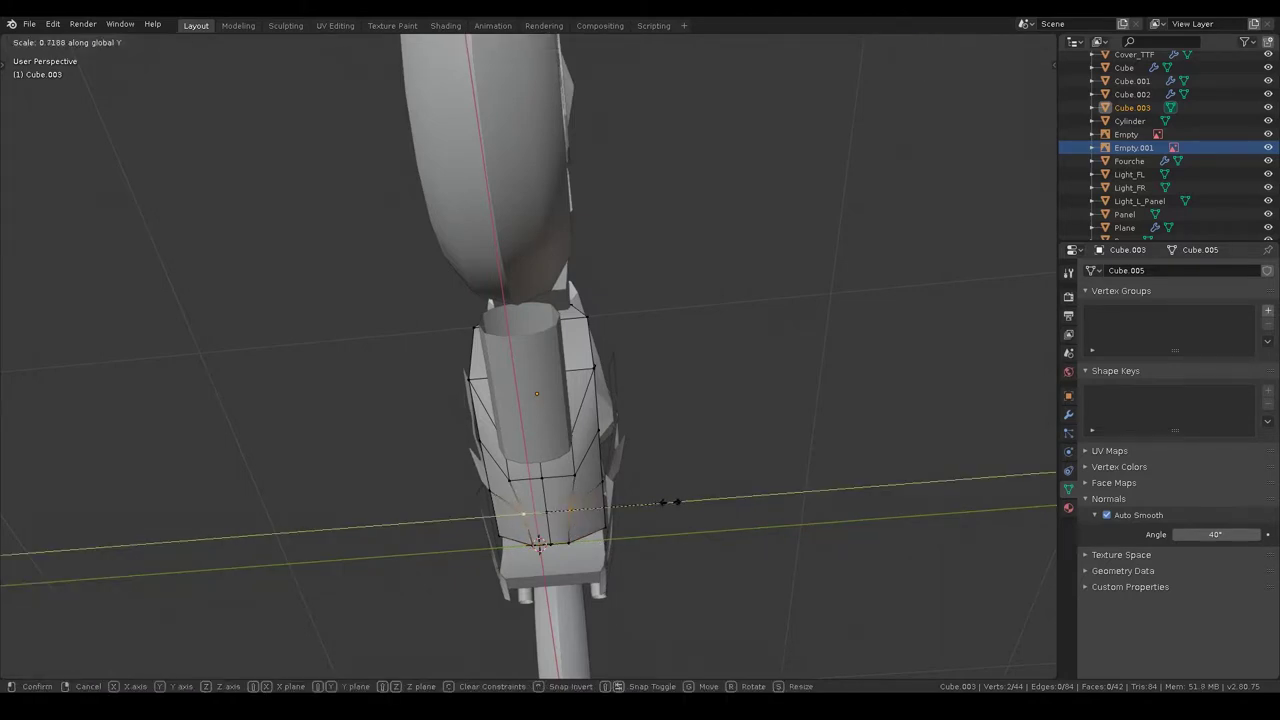
click(655, 504)
click(524, 480)
key(s)
key(y)
click(700, 494)
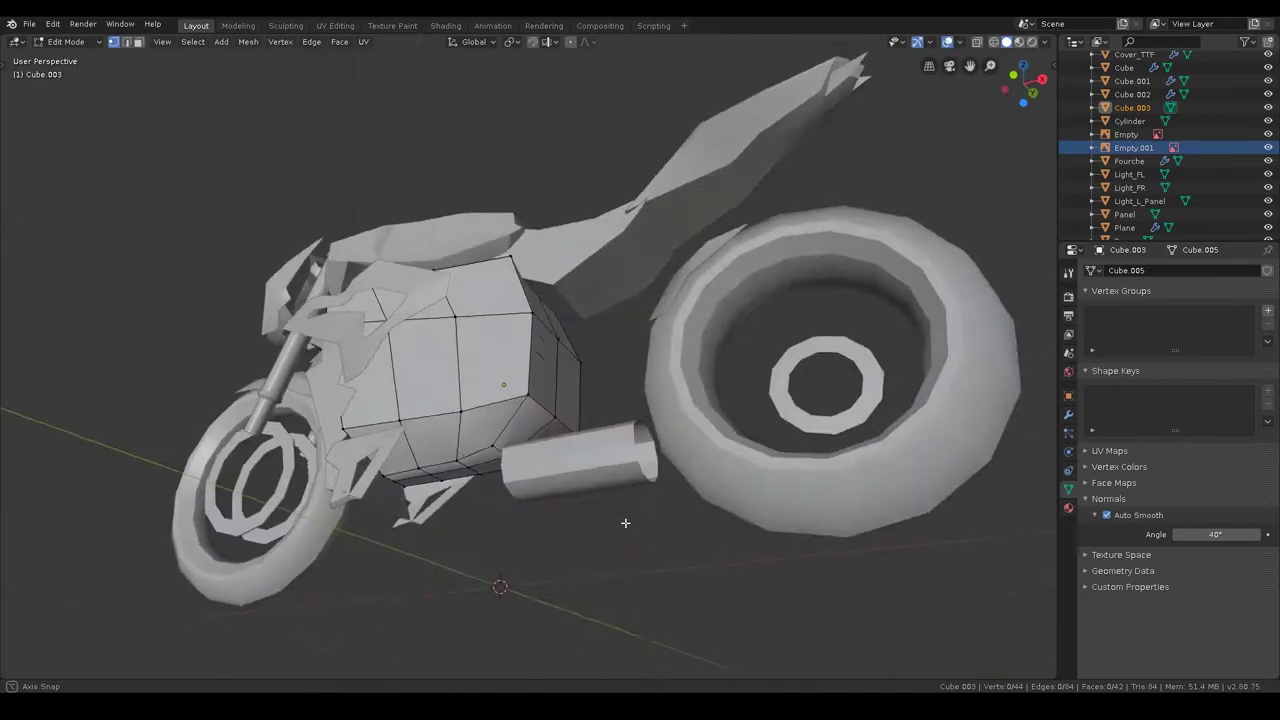
mouse_move(625, 522)
middle_down()
mouse_move(691, 557)
mouse_move(562, 568)
middle_up()
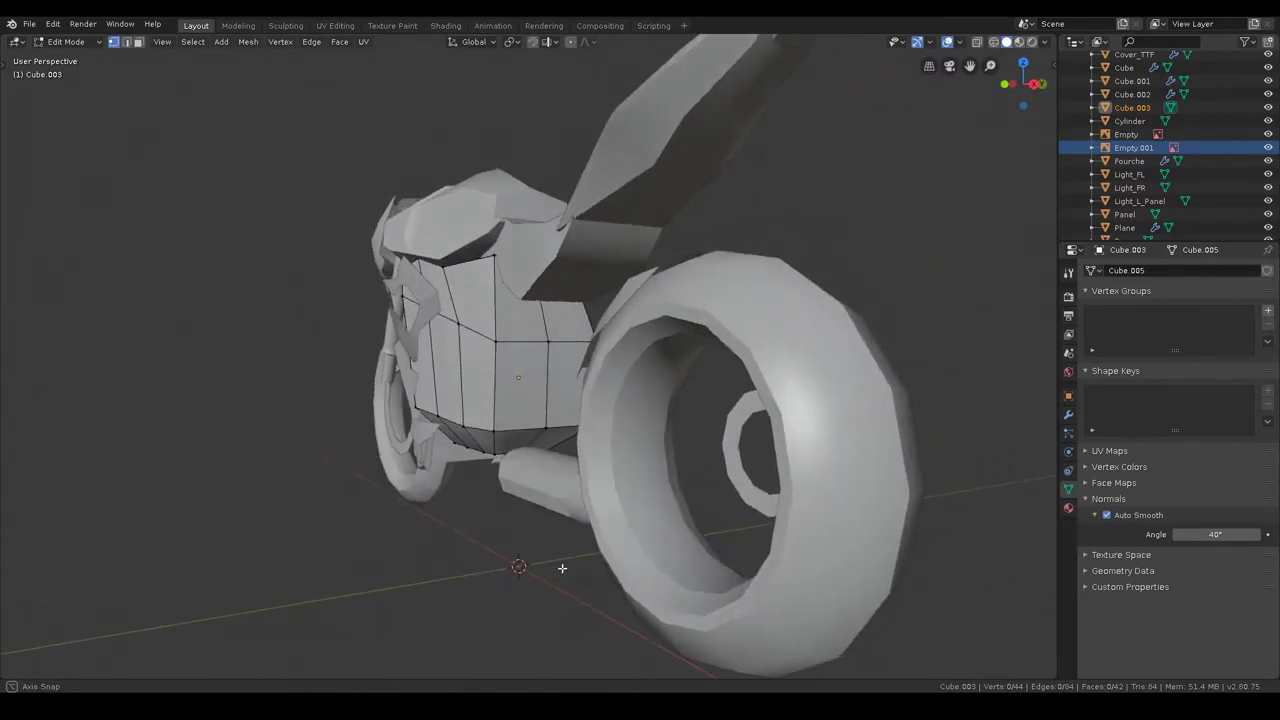
middle_drag(497, 418, 643, 447)
key(s)
key(y)
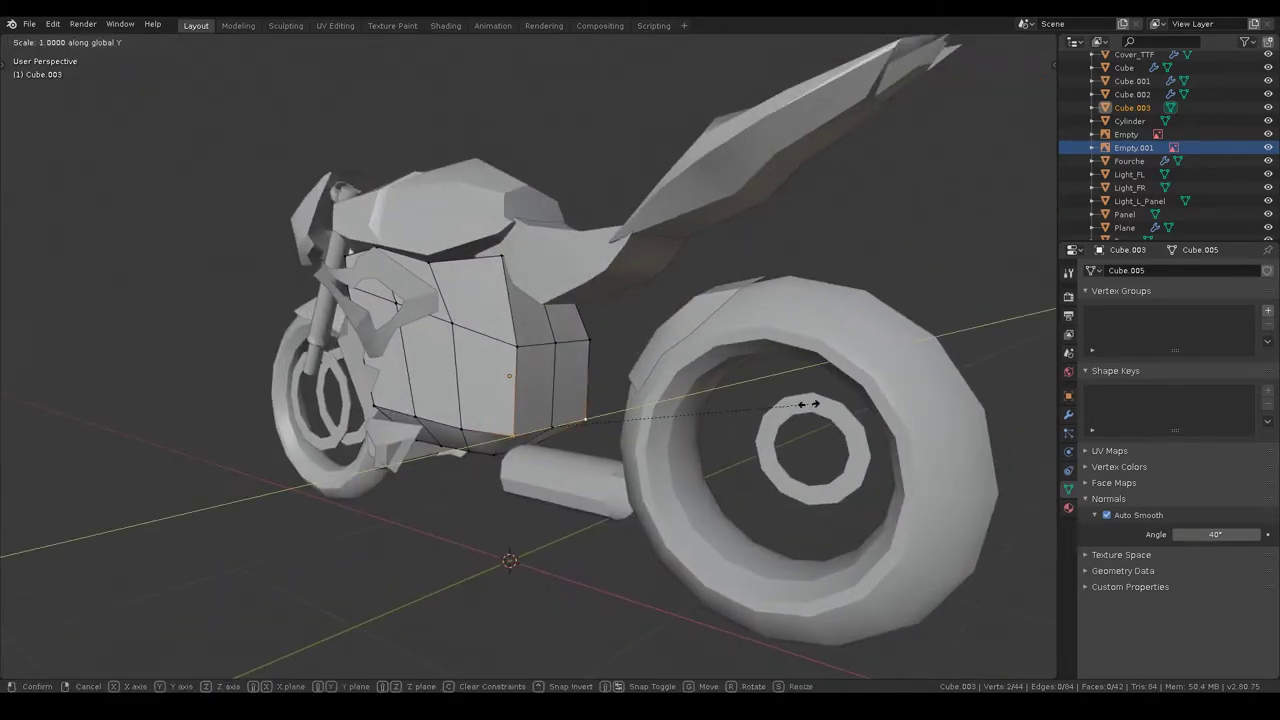
click(660, 447)
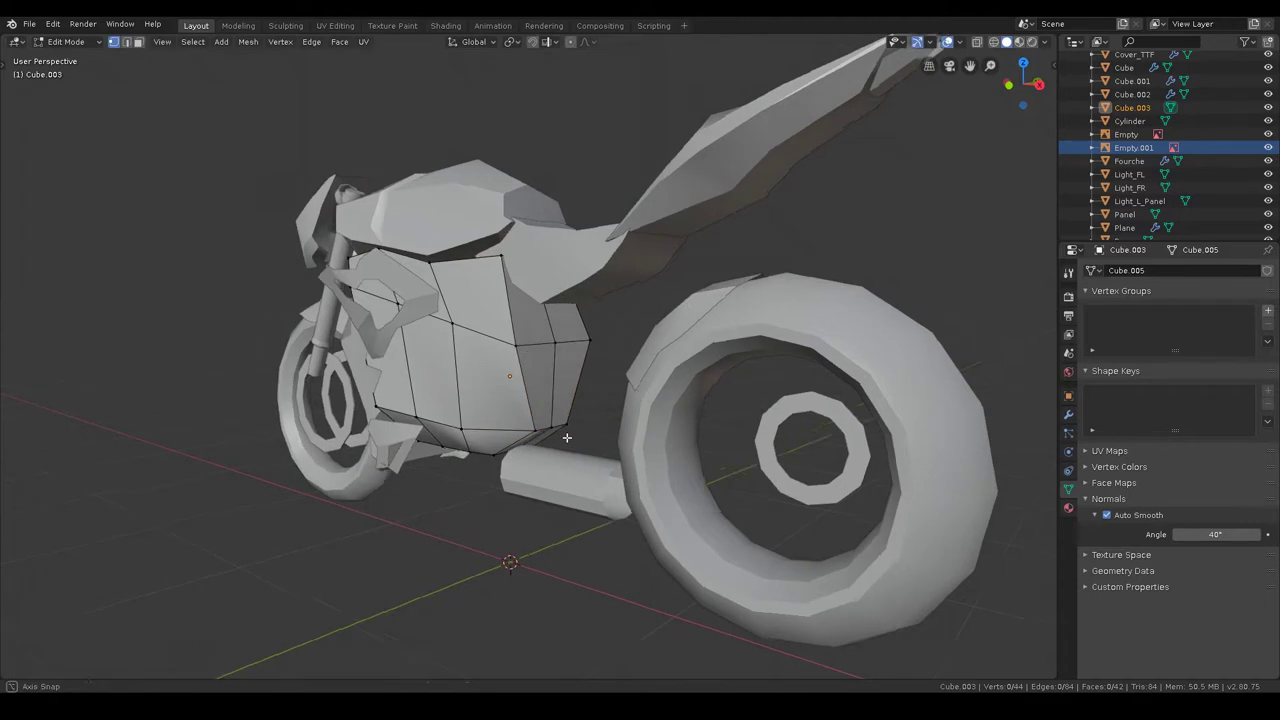
- Pull two more vertices inward along Y, then review the whole motorcycle
middle_drag(660, 447, 490, 452)
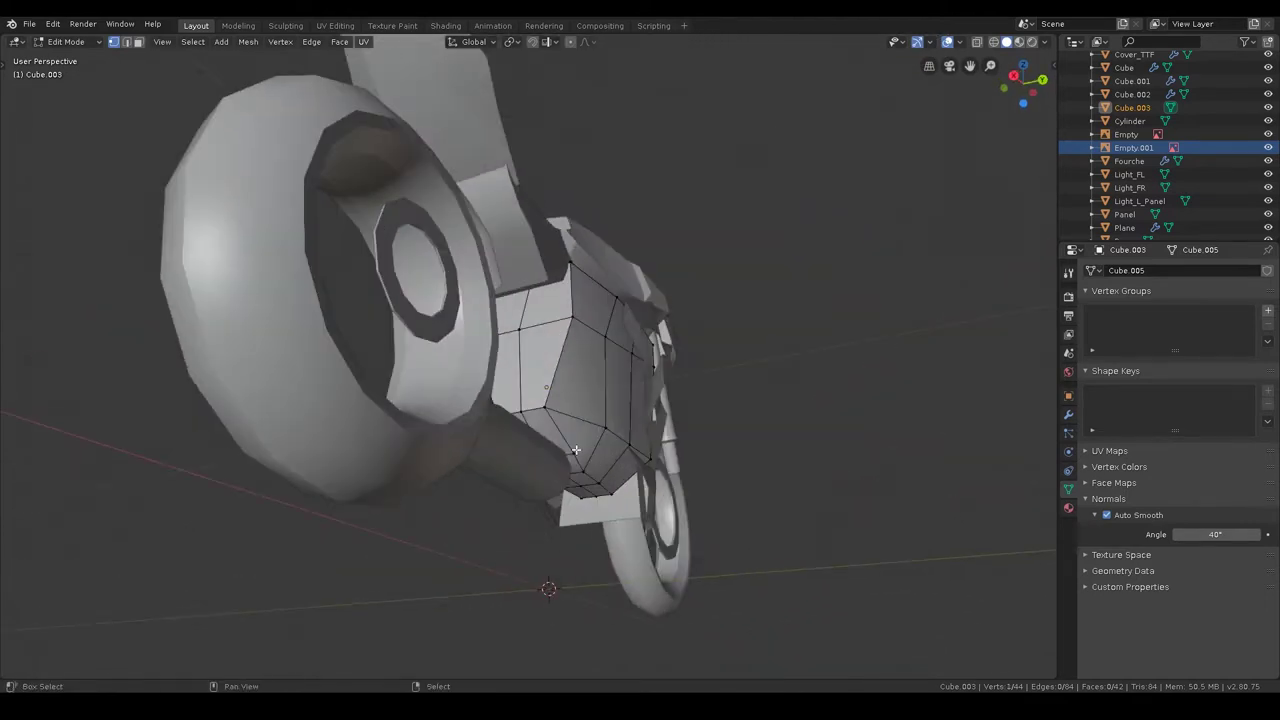
shift+click(568, 455)
key(s)
key(y)
click(698, 467)
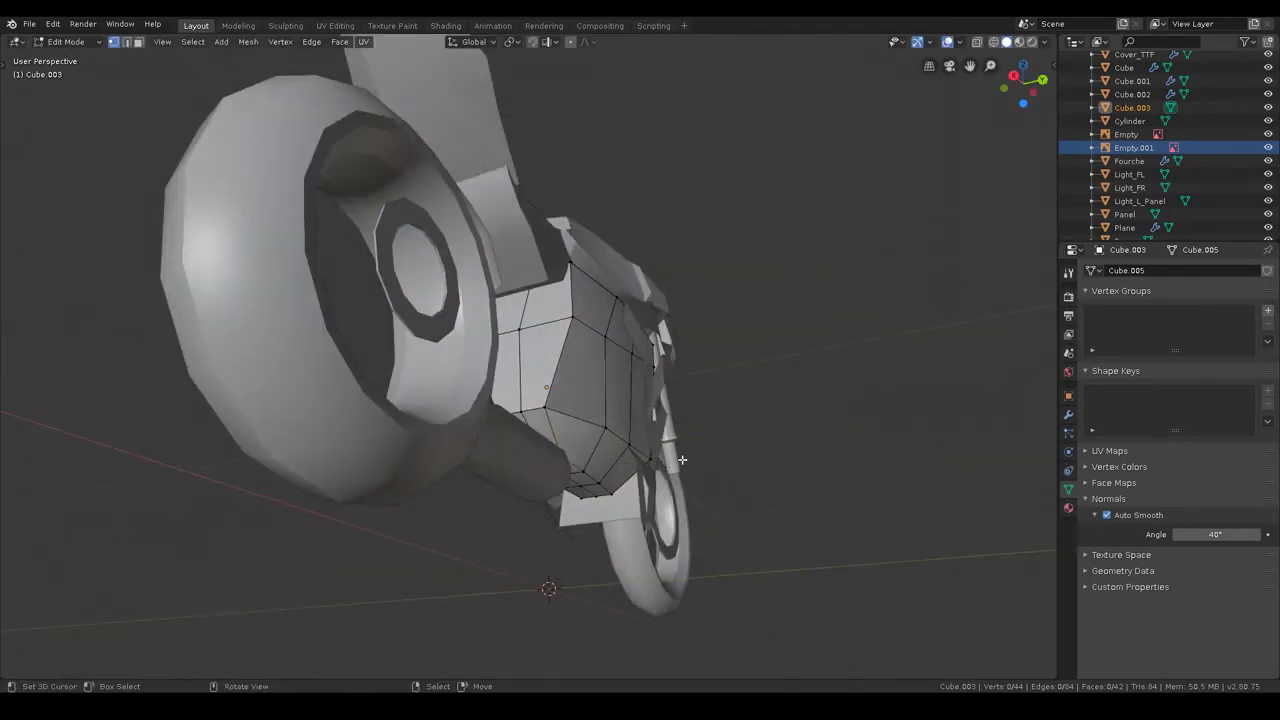
key(Tab)
scroll(580, 403, down, 4)
mouse_move(580, 403)
middle_down()
mouse_move(641, 339)
mouse_move(643, 375)
mouse_move(640, 341)
mouse_move(716, 340)
mouse_move(677, 323)
mouse_move(640, 429)
middle_up()
key(Tab)
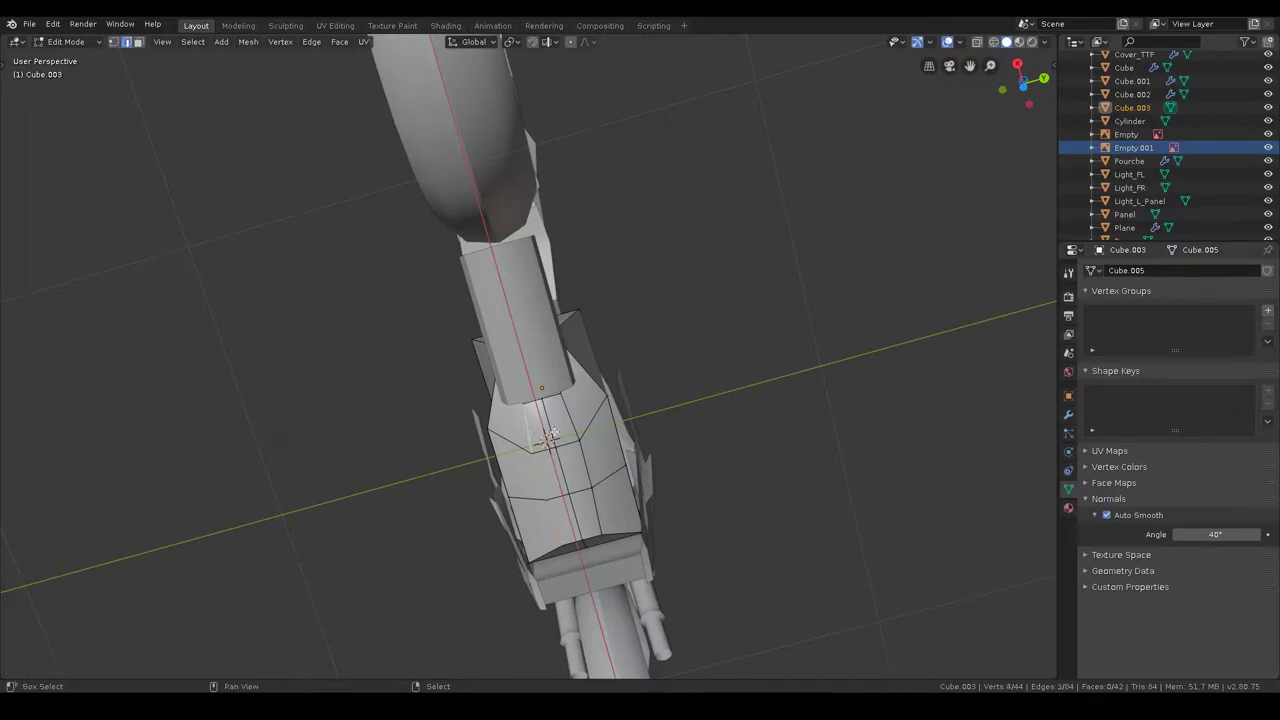
- Mark the selected rear body edges and one more bottom edge as sharp
middle_drag(640, 462, 584, 550)
right_click(584, 550)
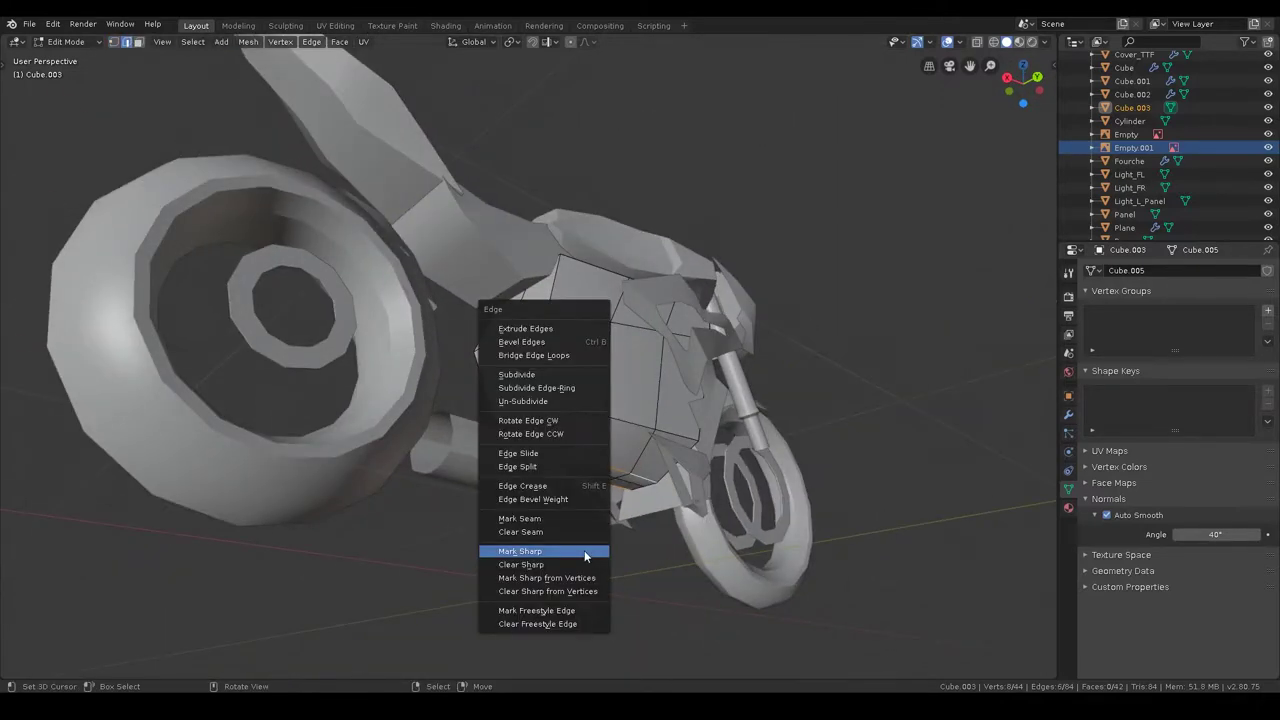
click(584, 550)
mouse_move(565, 439)
middle_down()
mouse_move(545, 449)
mouse_move(555, 390)
mouse_move(521, 441)
middle_up()
click(545, 449)
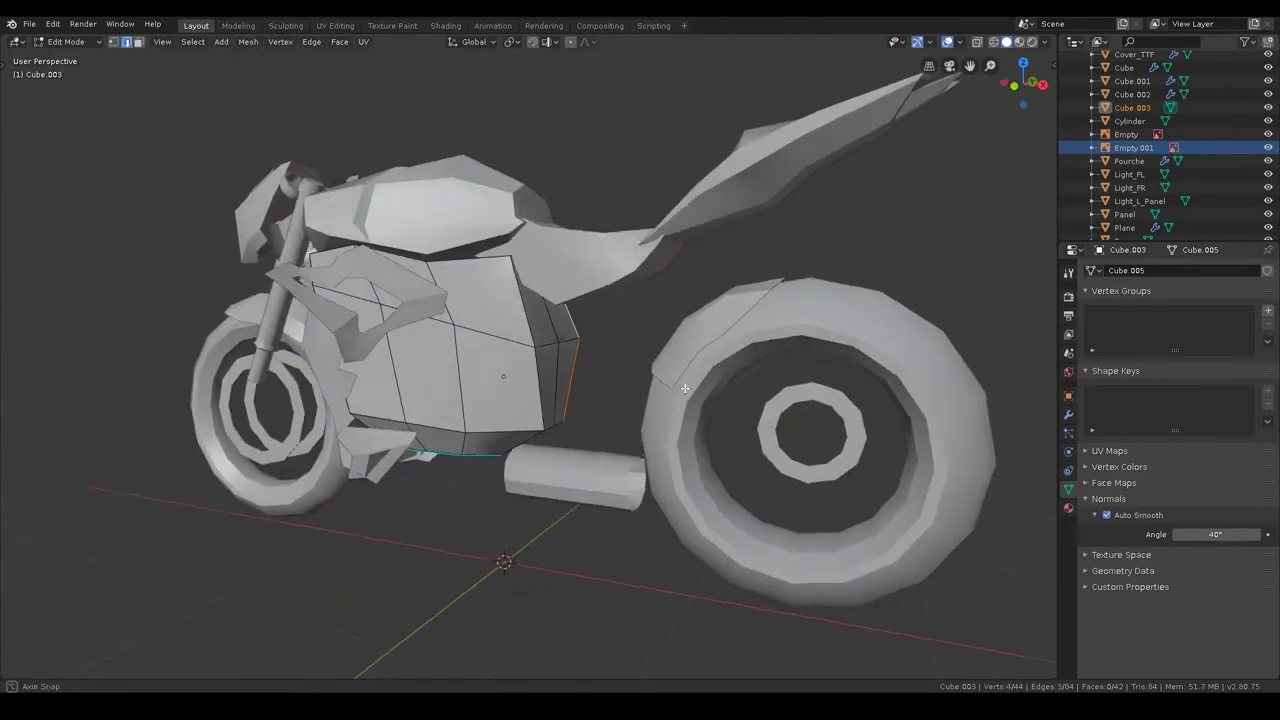
right_click(521, 296)
click(523, 294)
- Switch from the body mesh to the exhaust Cylinder and enter its Edit Mode
key(Tab)
mouse_move(600, 317)
middle_down()
mouse_move(508, 363)
mouse_move(585, 357)
mouse_move(620, 320)
mouse_move(633, 376)
mouse_move(508, 456)
mouse_move(455, 440)
middle_up()
click(455, 440)
key(Tab)
key(Tab)
middle_drag(590, 419, 570, 463)
click(570, 463)
key(ctrl+Tab)
click(600, 373)
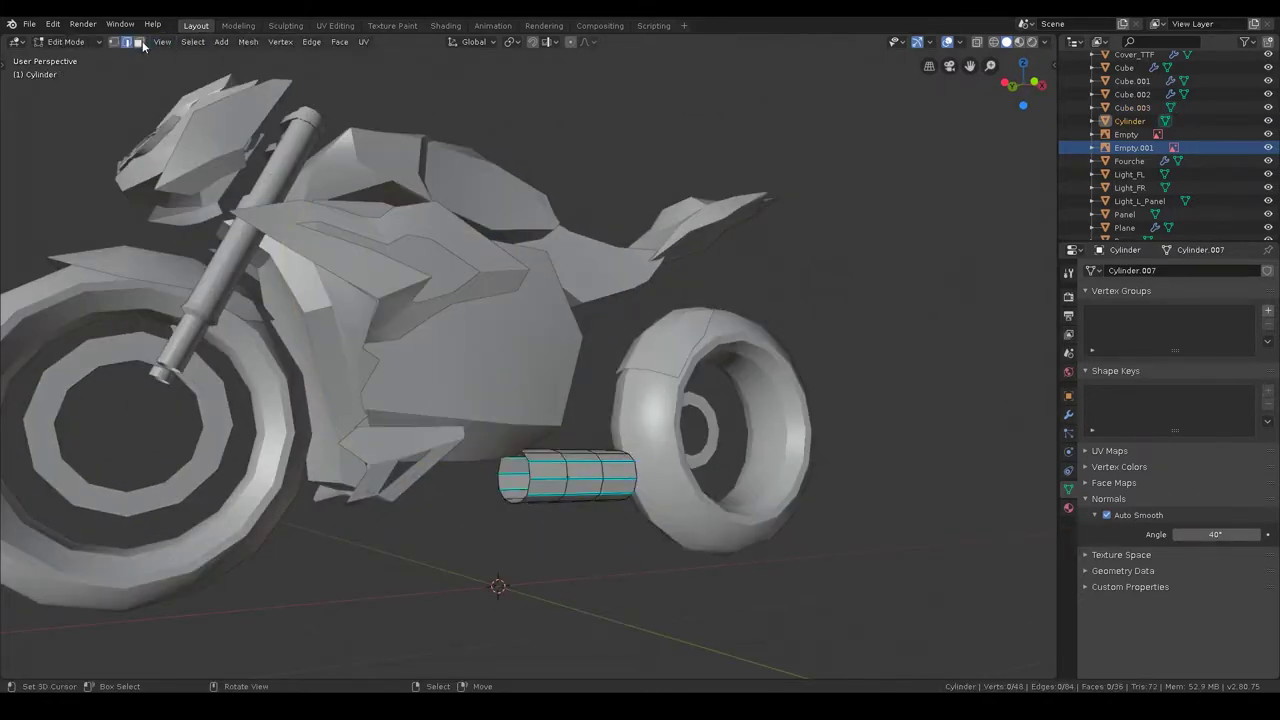
- Extrude the cylinder's end loop, shrink it to 0.659, and merge it at center into a fan cap
click(138, 41)
scroll(449, 371, up, 3)
middle_drag(491, 423, 214, 147)
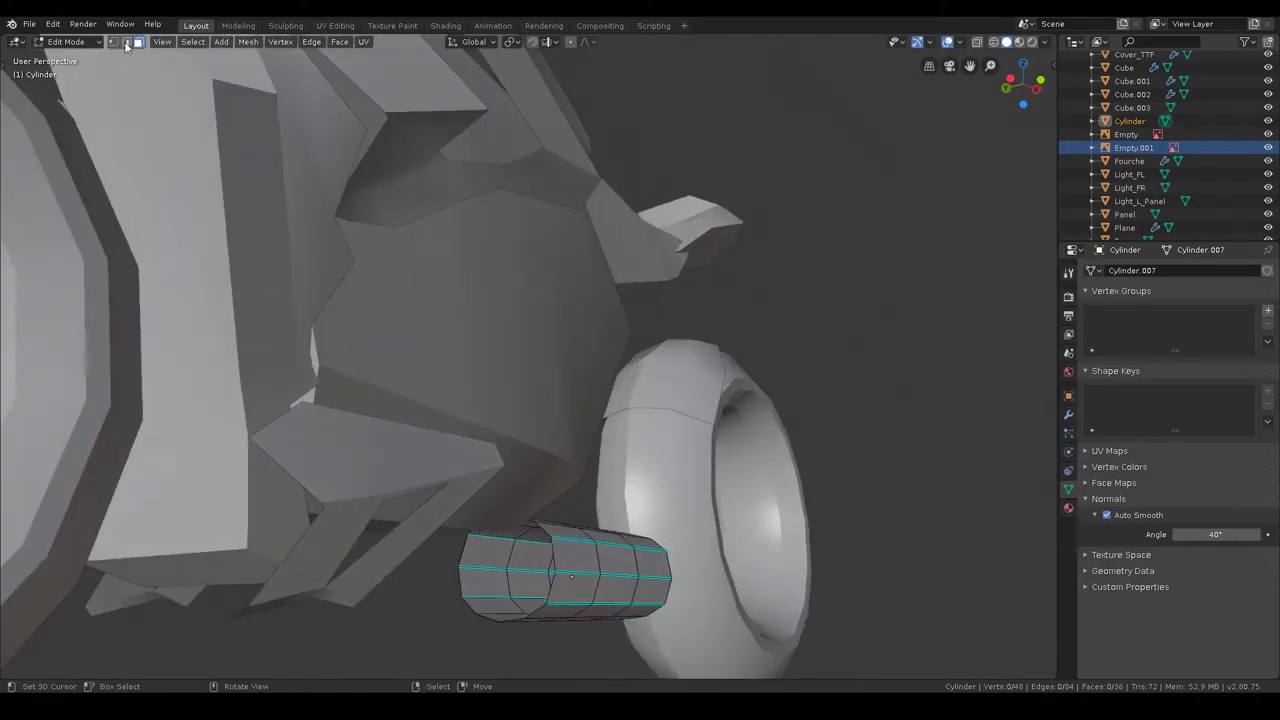
alt+click(663, 571)
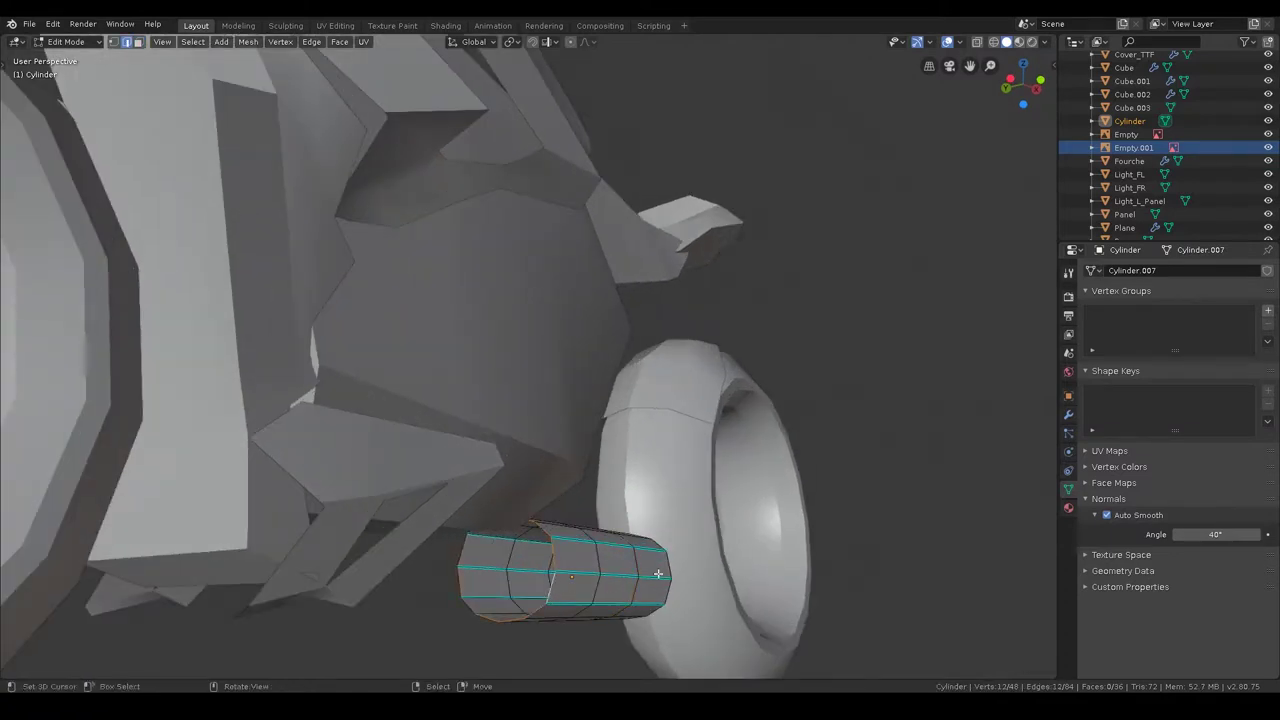
key(e)
key(s)
click(703, 563)
key(alt+m)
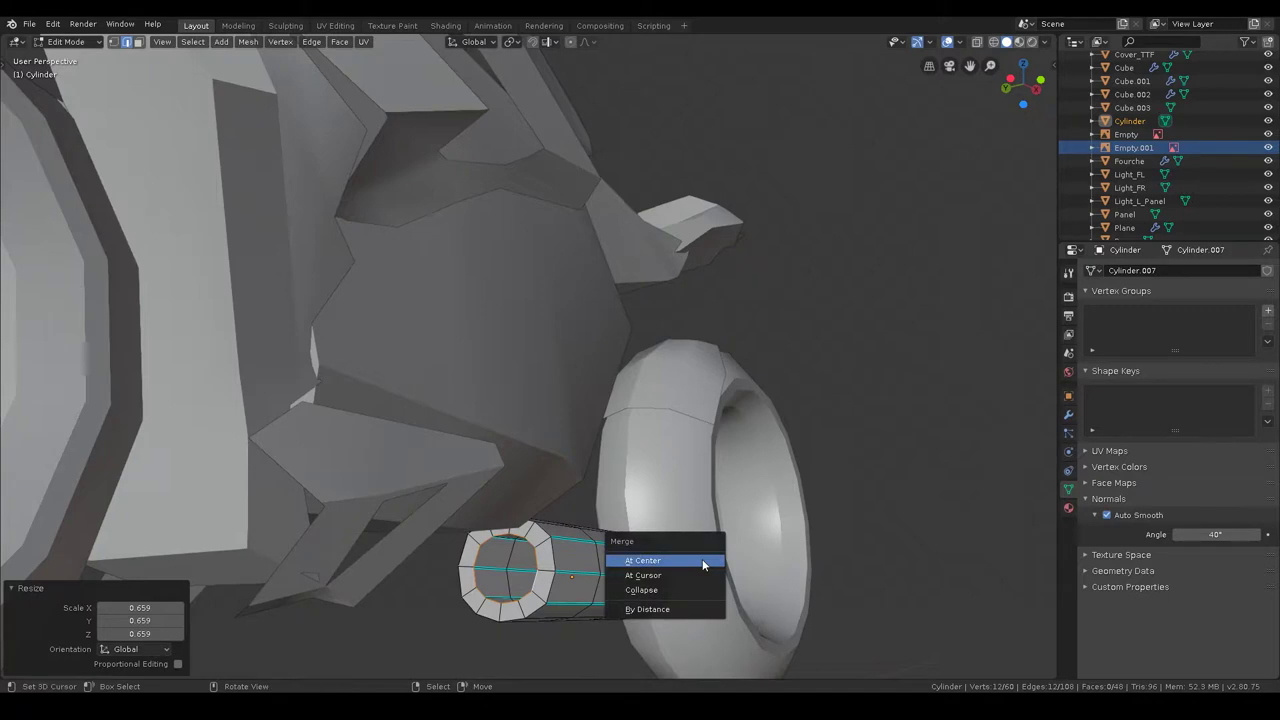
click(703, 560)
key(a)
key(alt+a)
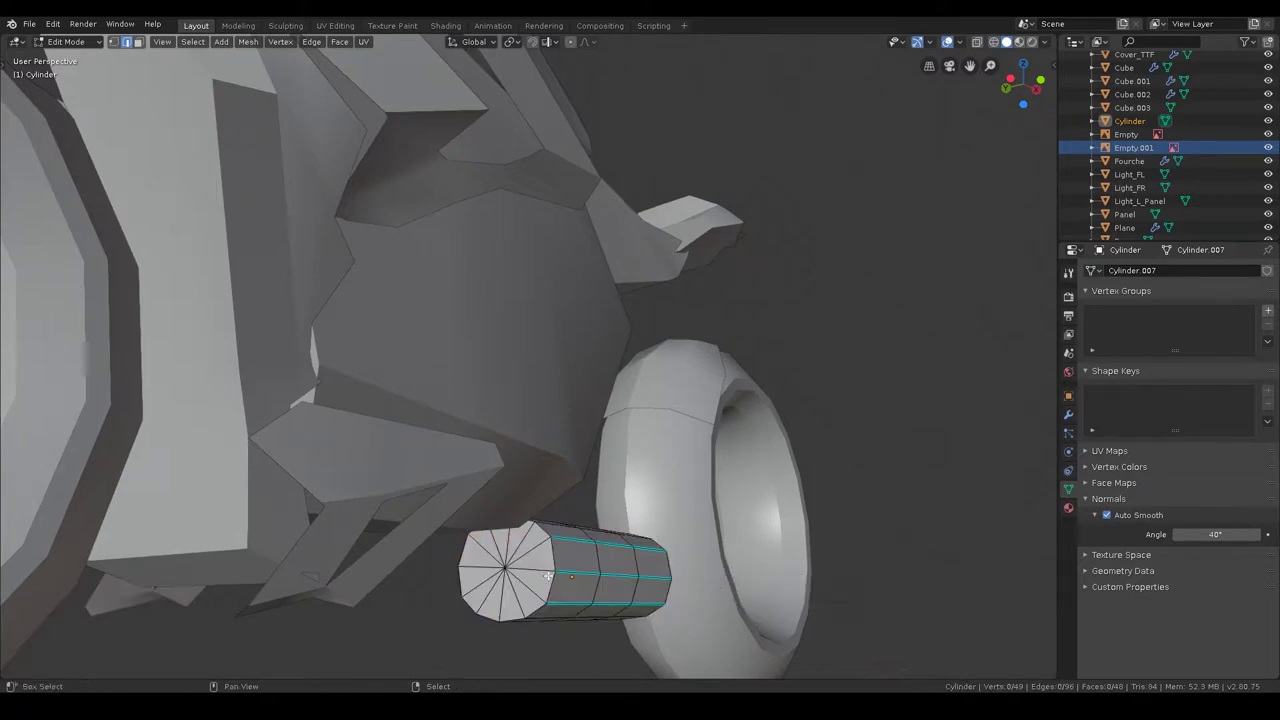
key(shift+a)
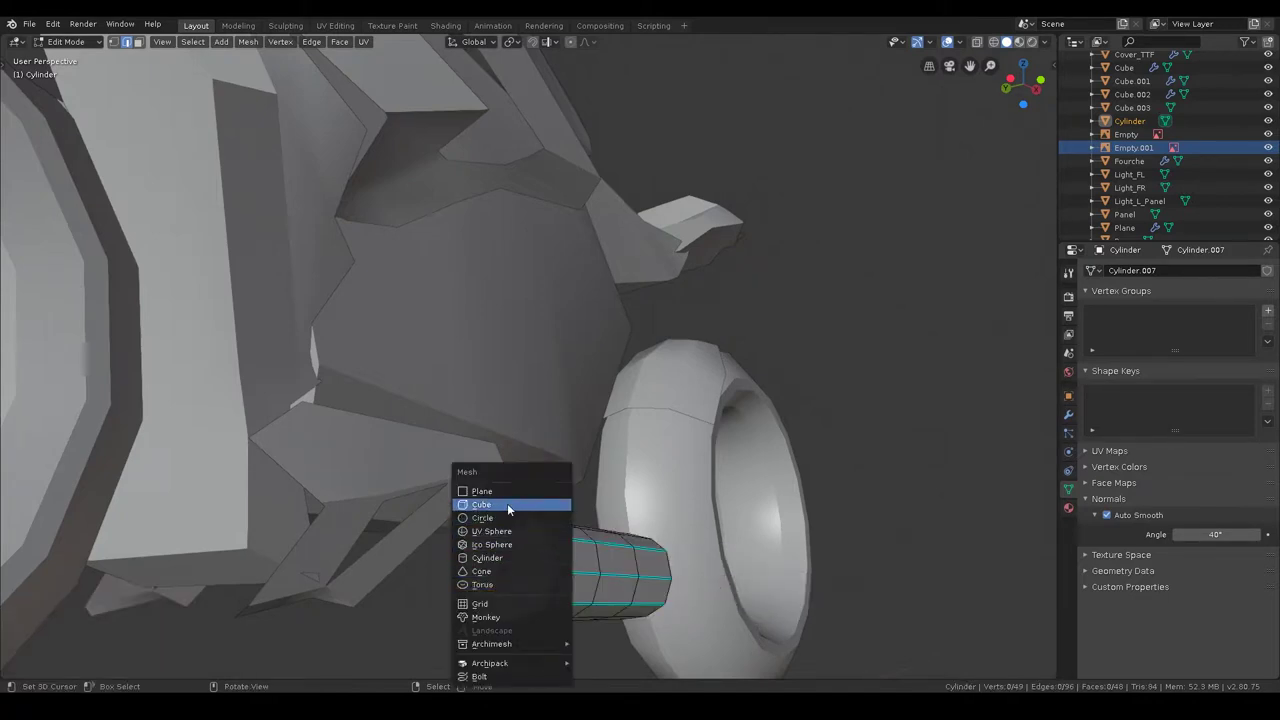
- Add a cylinder with Cap Fill Type Nothing and rotate it 90° about X and Z
click(506, 556)
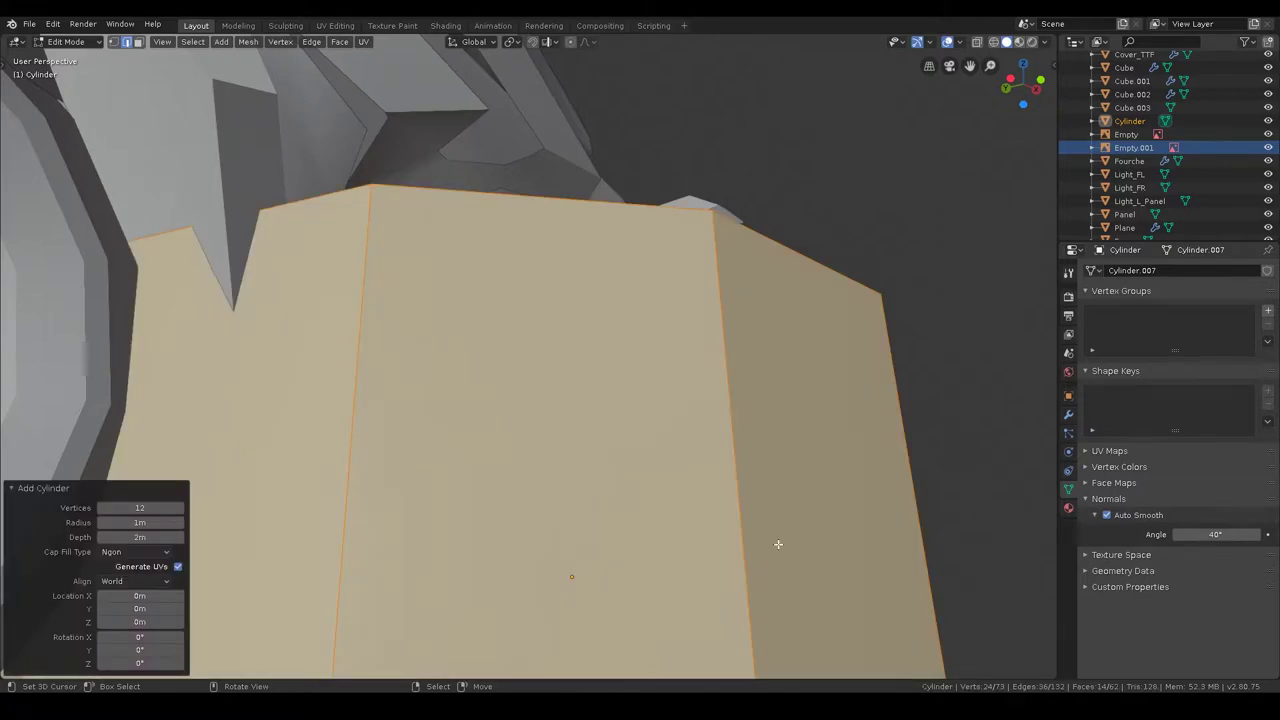
click(135, 552)
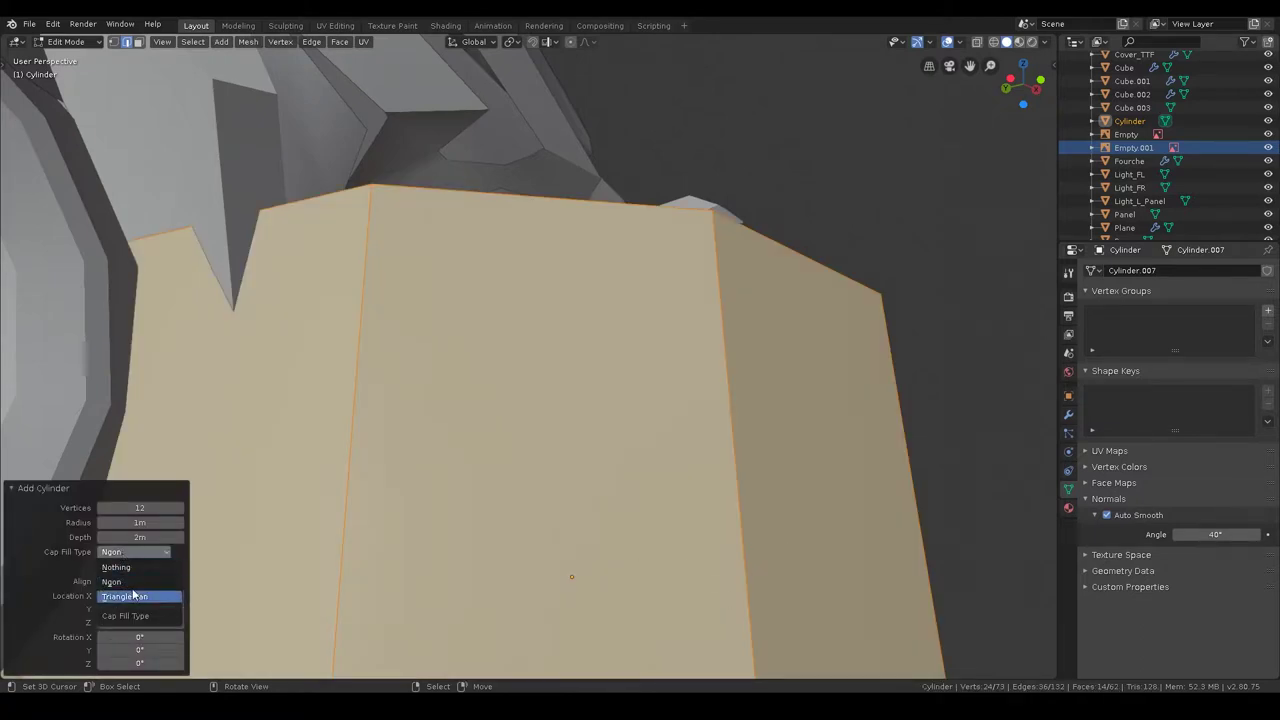
click(135, 560)
text(rx)
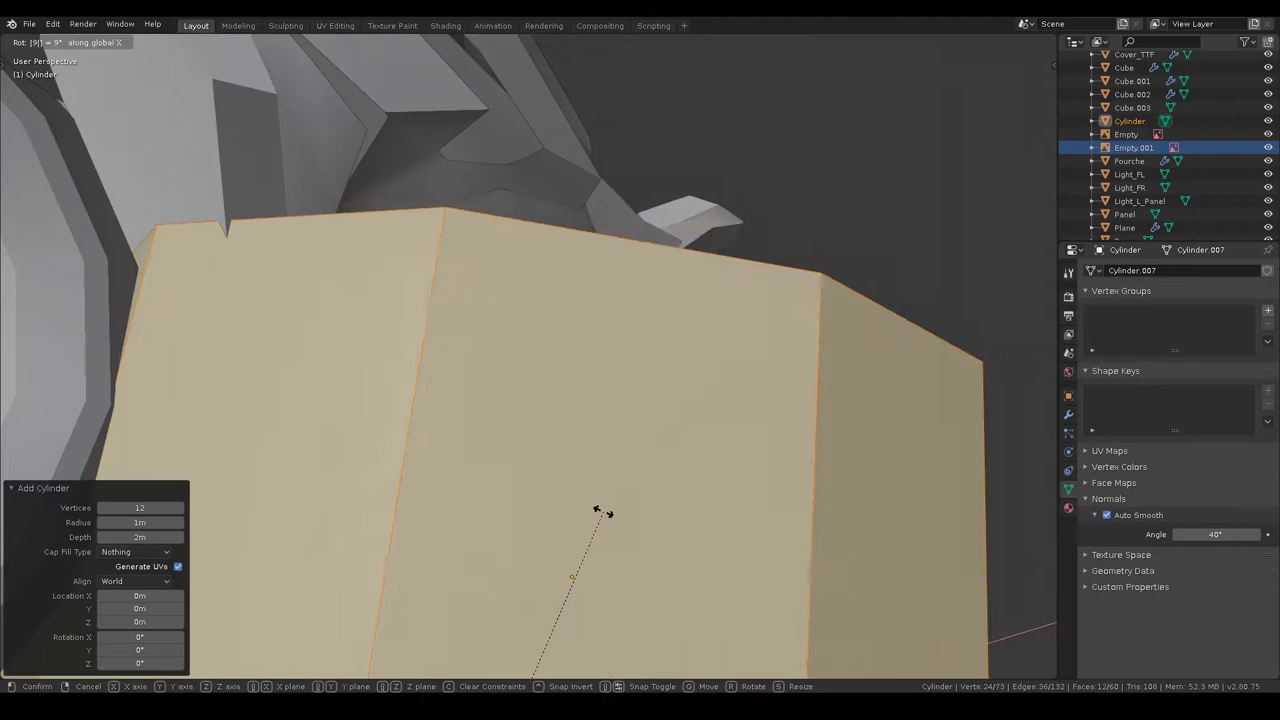
text(90)
key(Return)
text(rz90)
key(Return)
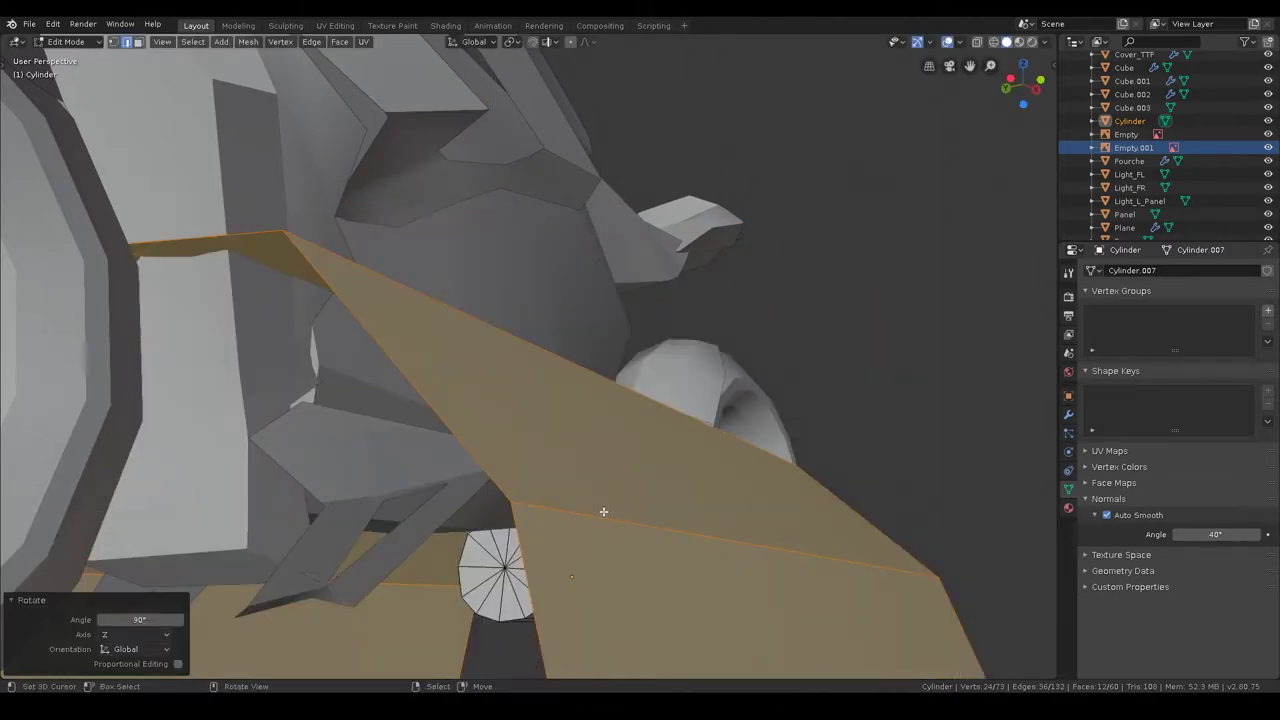
- Move the new cylinder along Z and shrink it down to pipe size
key(g)
key(z)
key(Return)
key(s)
key(Return)
key(g)
key(z)
key(Return)
- Enlarge the pipe's end cap by 1.182 and stretch the pipe forward along X
mouse_move(519, 560)
middle_down()
mouse_move(519, 587)
mouse_move(752, 585)
middle_up()
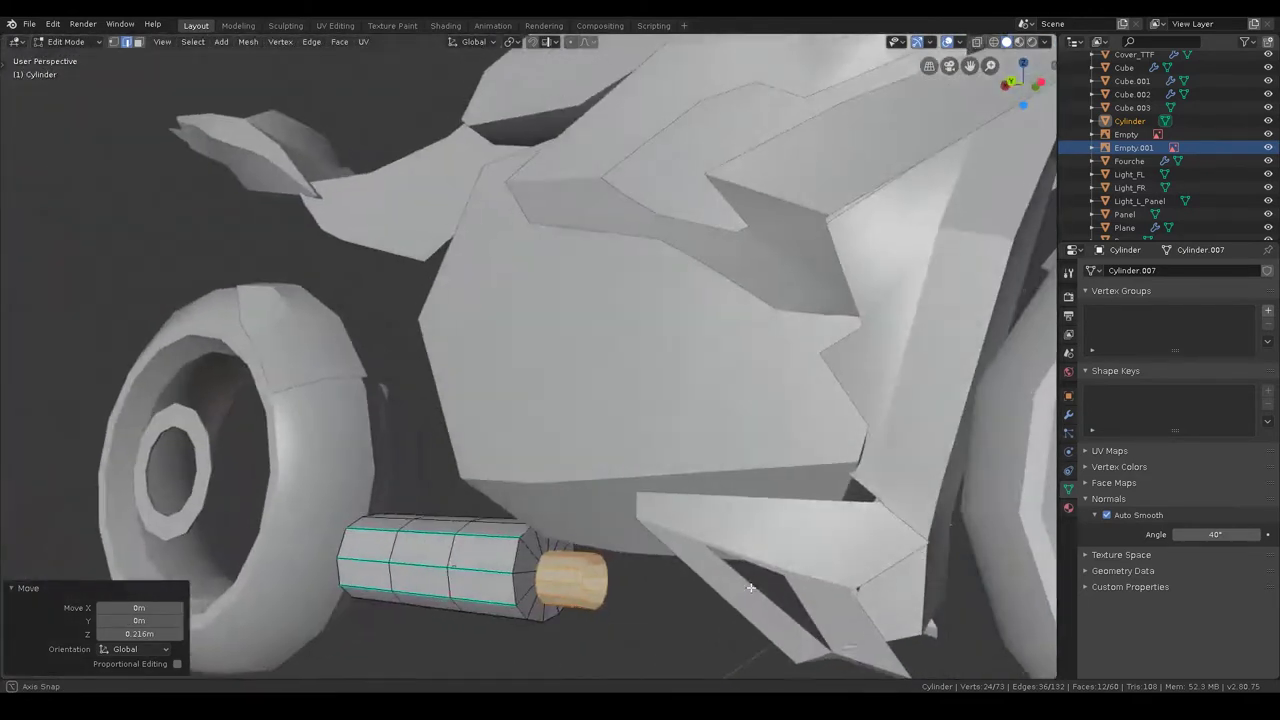
key(s)
key(Return)
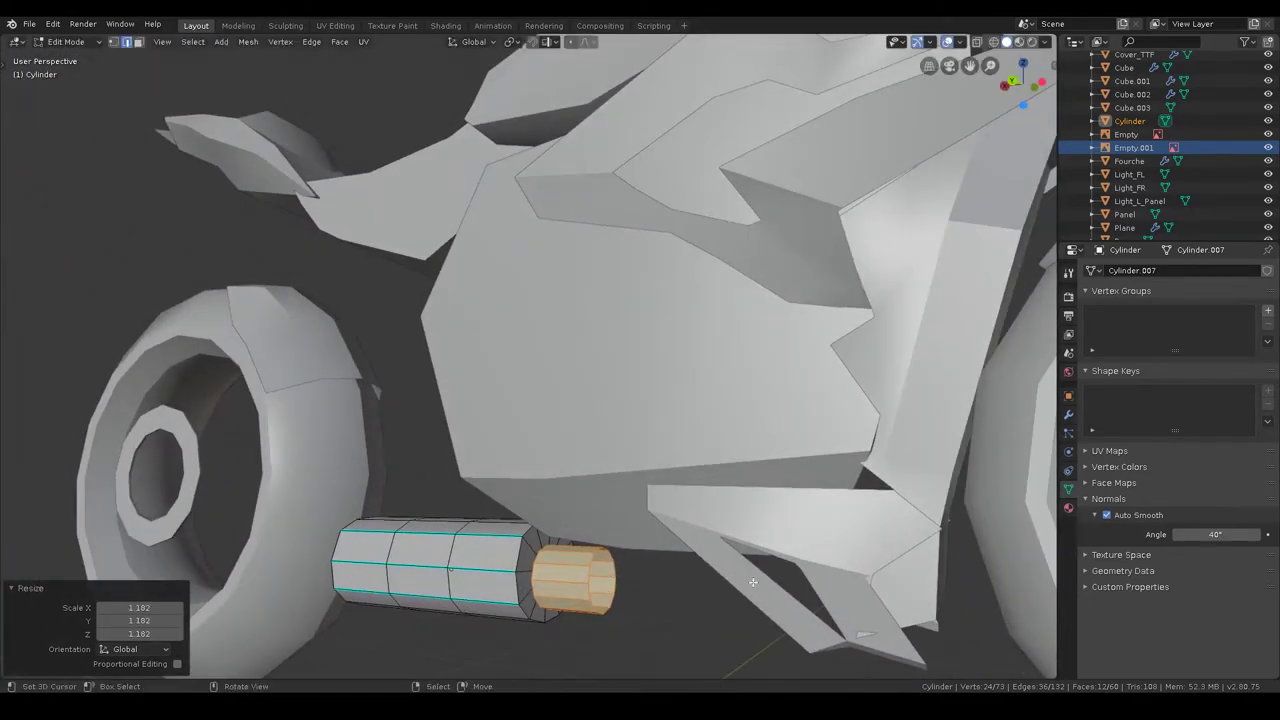
click(700, 600)
middle_drag(689, 600, 738, 604)
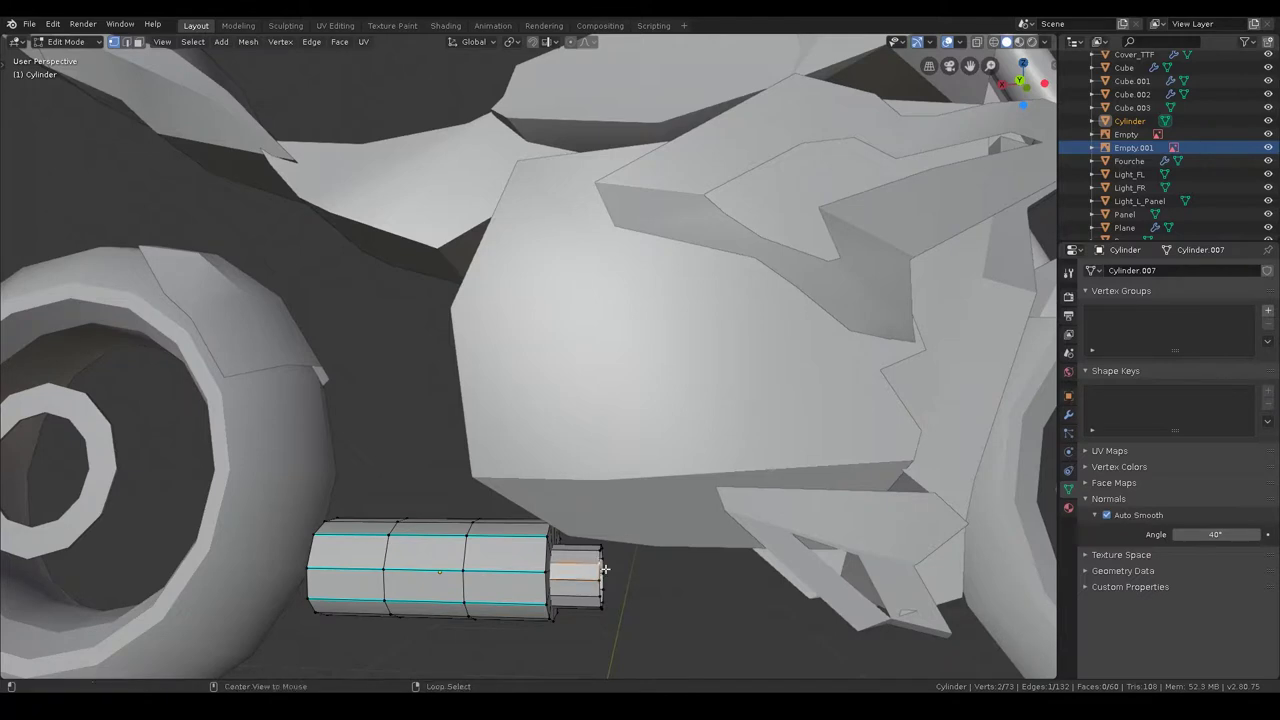
key(g)
key(x)
click(897, 597)
scroll(897, 597, down, 5)
key(ctrl+Tab)
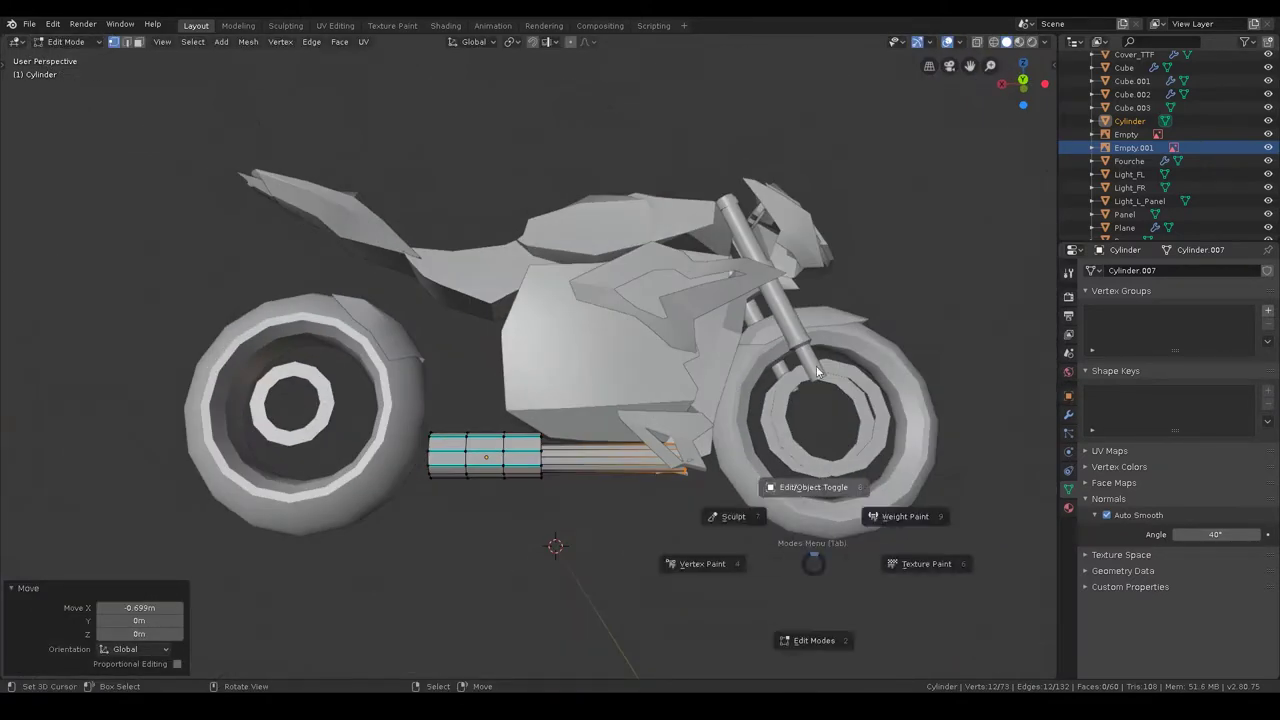
click(729, 514)
middle_drag(812, 441, 700, 468)
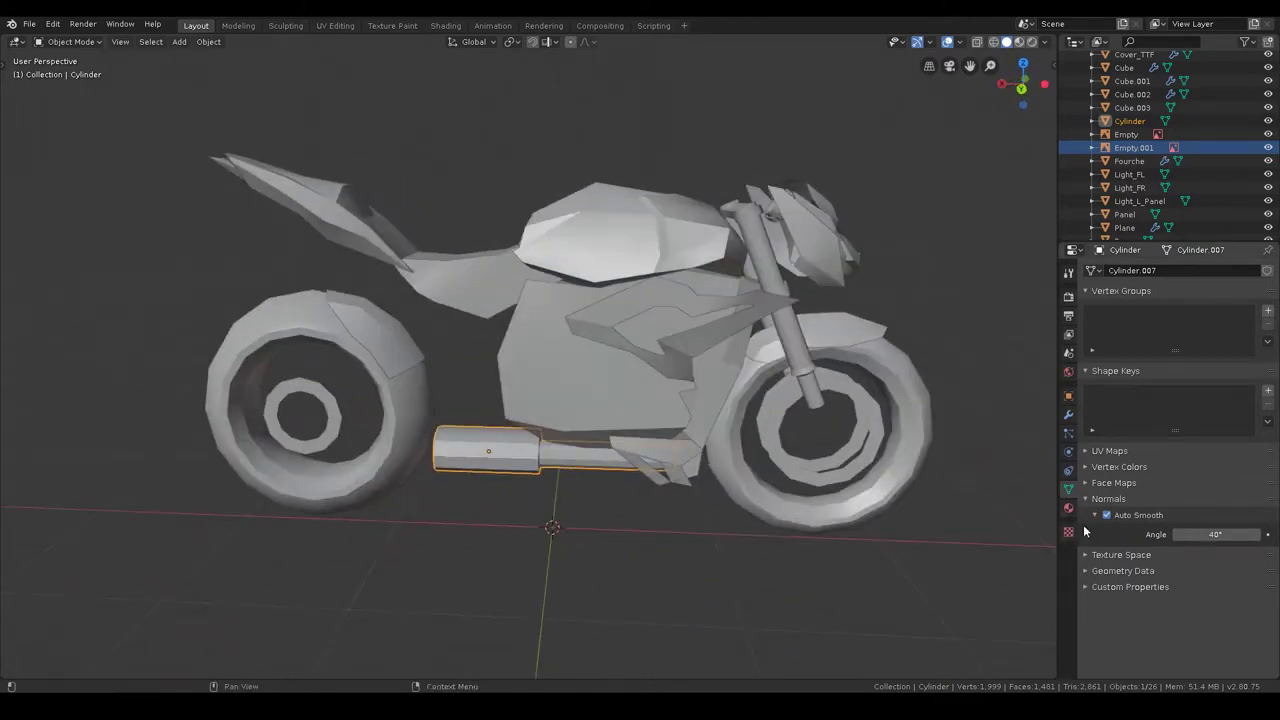
- Apply Shade Smooth to the exhaust pipe cylinder
right_click(646, 441)
click(646, 441)
scroll(614, 479, up, 3)
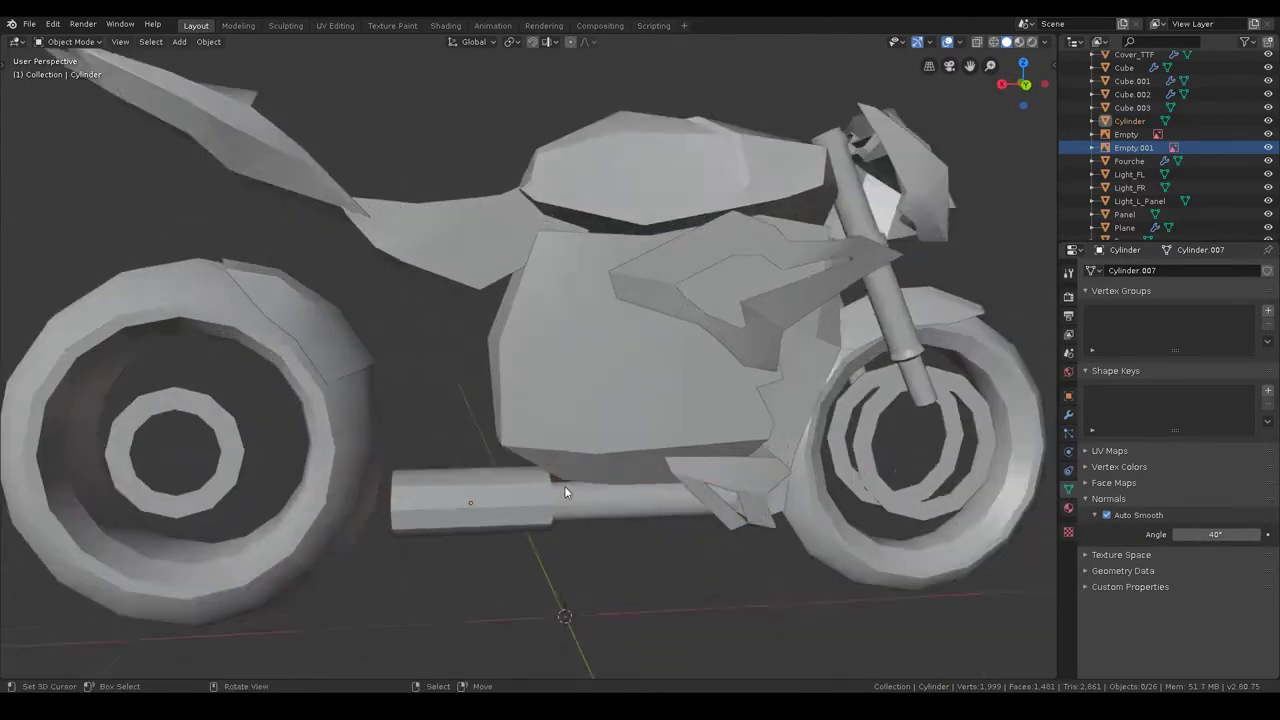
scroll(613, 472, up, 3)
middle_drag(613, 472, 669, 476)
scroll(640, 485, down, 3)
- Save s1000r.blend and select the bike's body Cube.003
key(ctrl+s)
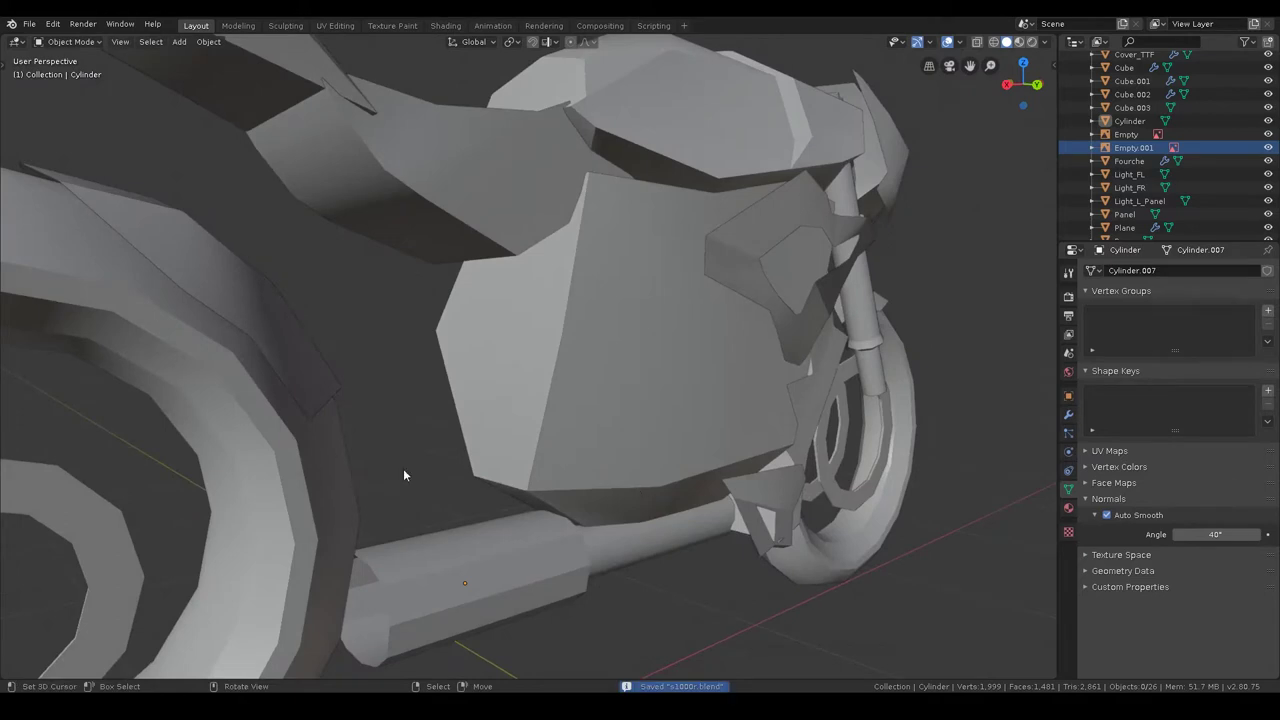
middle_drag(403, 477, 618, 501)
scroll(618, 501, down, 3)
middle_drag(458, 499, 540, 458)
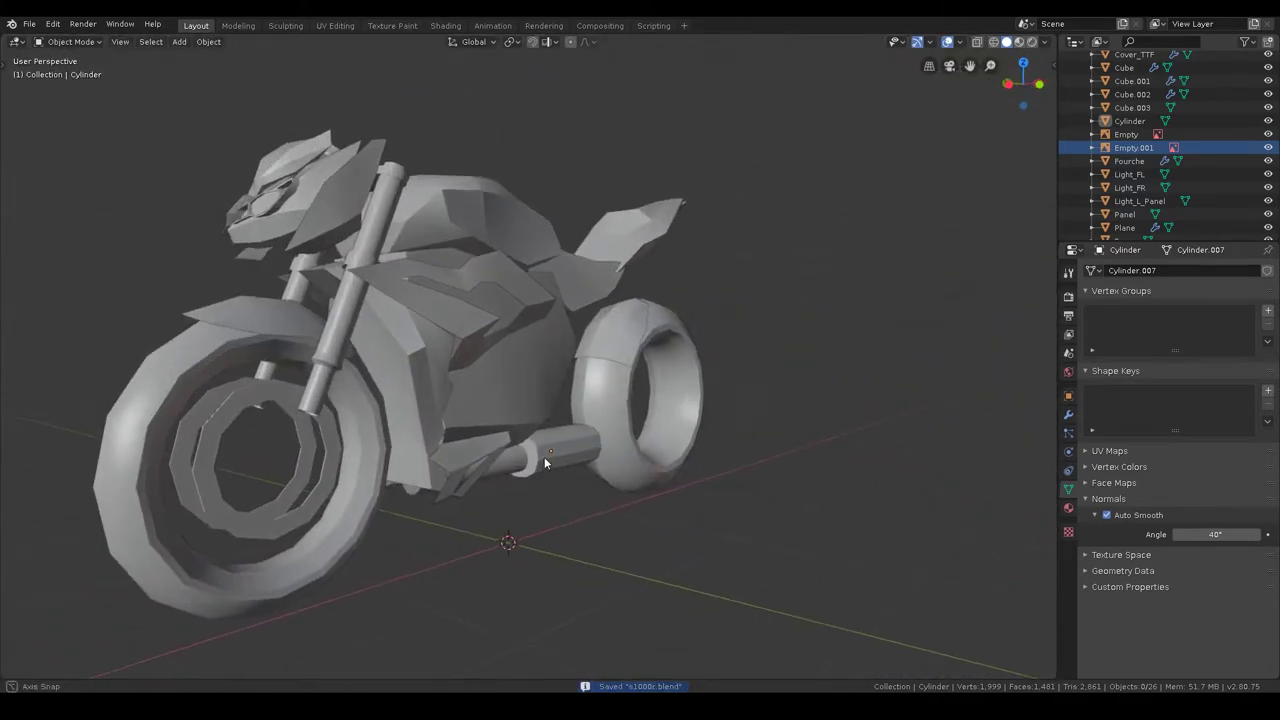
scroll(544, 457, up, 3)
mouse_move(476, 482)
middle_down()
mouse_move(502, 513)
mouse_move(445, 501)
middle_up()
click(403, 497)
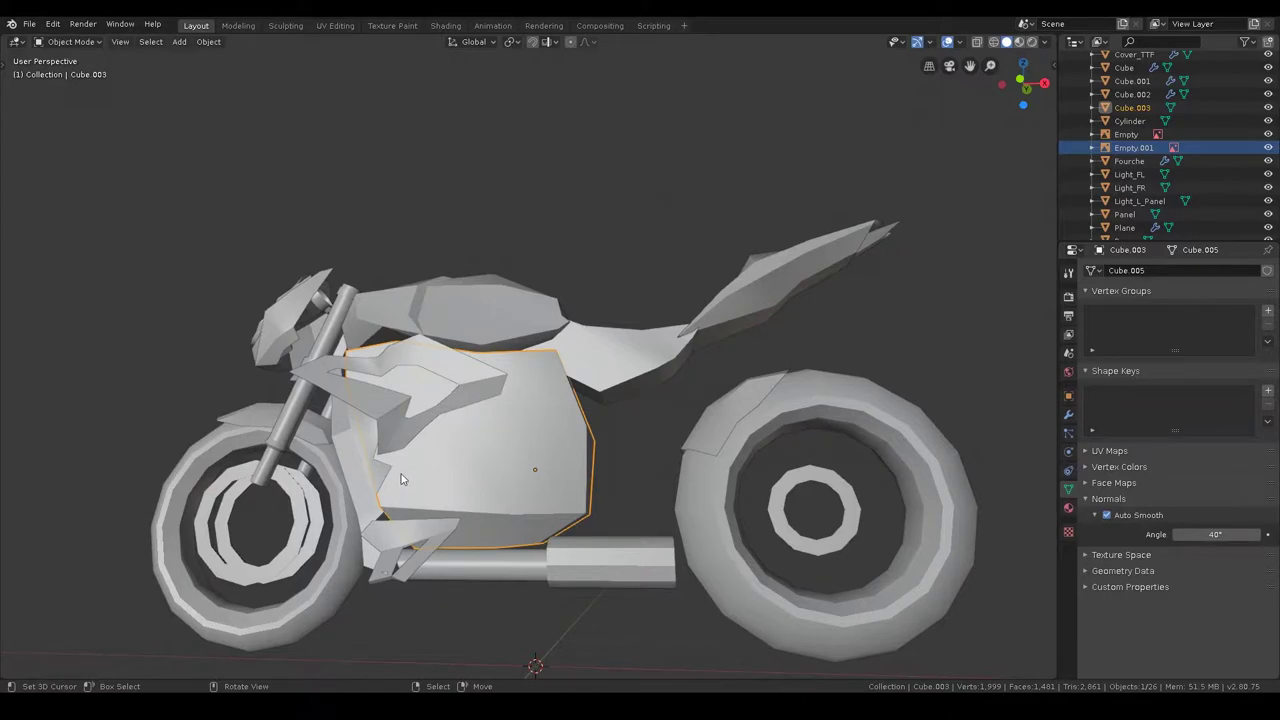
- In Edit Mode, scale the small Plane panel up by 1.39 and lower it slightly along Z
click(380, 563)
key(Tab)
key(Tab)
key(ctrl+Tab)
click(534, 480)
mouse_move(534, 497)
middle_down()
mouse_move(760, 515)
mouse_move(643, 605)
mouse_move(622, 437)
middle_up()
key(s)
click(851, 517)
key(g)
key(z)
click(853, 520)
scroll(610, 450, up, 3)
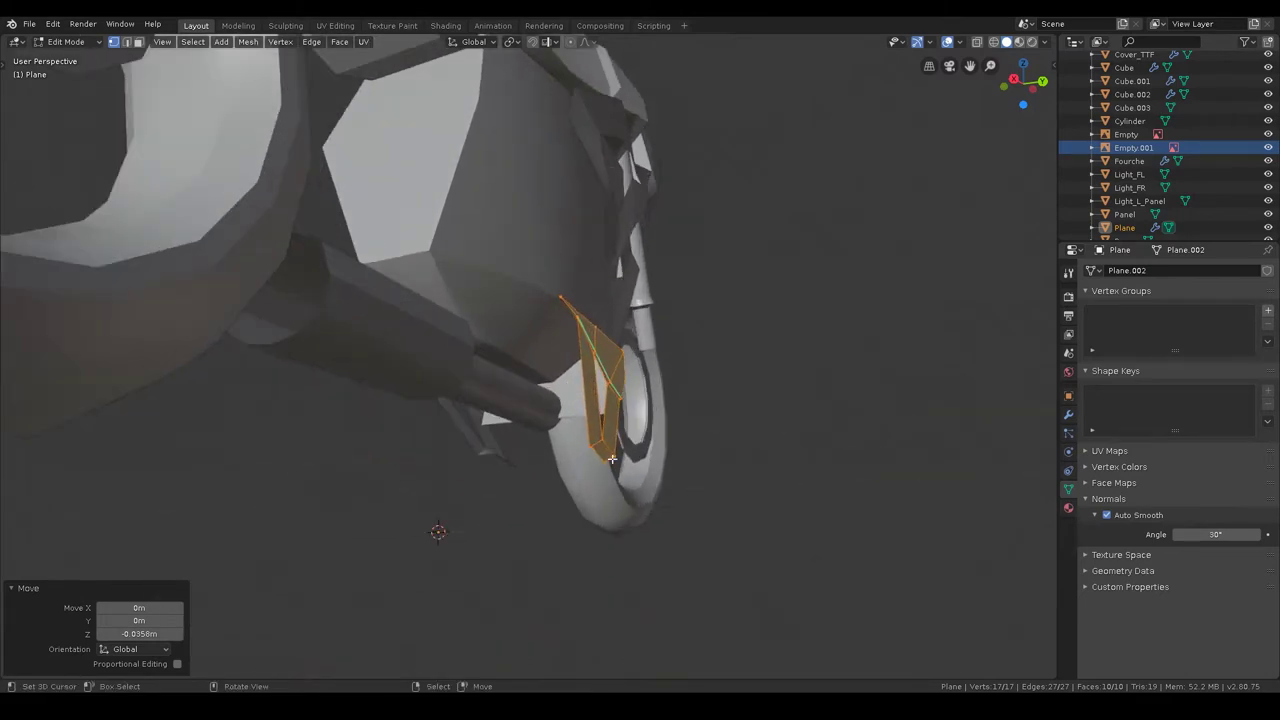
- Pull one panel vertex −0.155 m along Y with smooth proportional editing, then leave Edit Mode
click(590, 462)
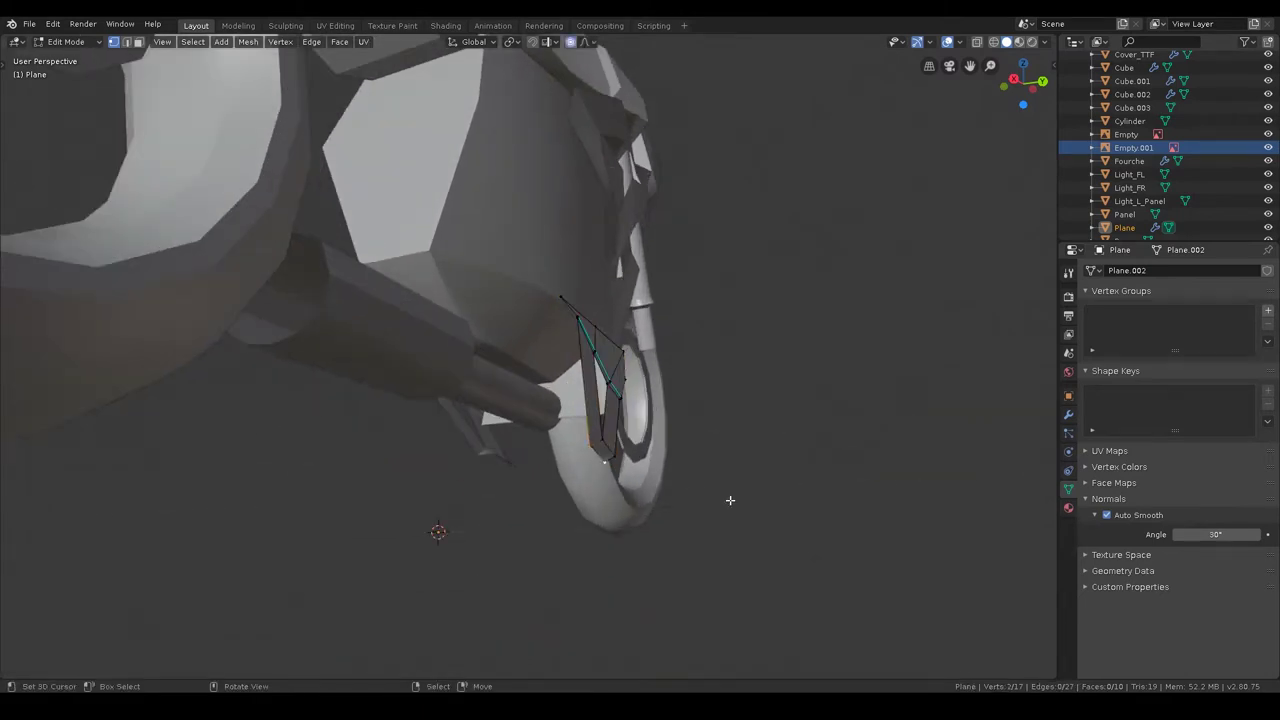
key(g)
key(y)
scroll(725, 498, up, 2)
scroll(719, 497, up, 4)
scroll(719, 497, up, 2)
scroll(697, 490, up, 2)
scroll(696, 490, up, 3)
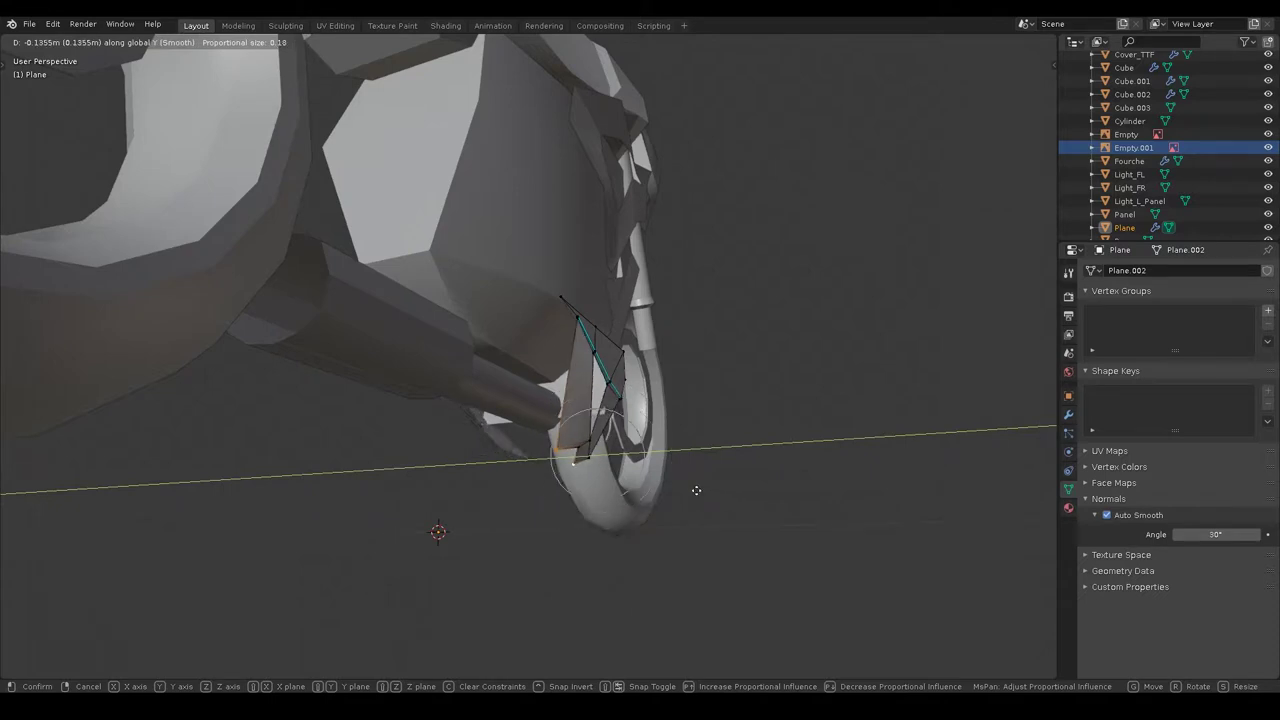
click(691, 489)
mouse_move(691, 489)
middle_down()
mouse_move(691, 523)
mouse_move(737, 523)
mouse_move(629, 530)
mouse_move(505, 513)
mouse_move(520, 376)
middle_up()
key(Tab)
- Add a centred loop cut to the Plane panel and move the new edges with proportional falloff
key(ctrl+Tab)
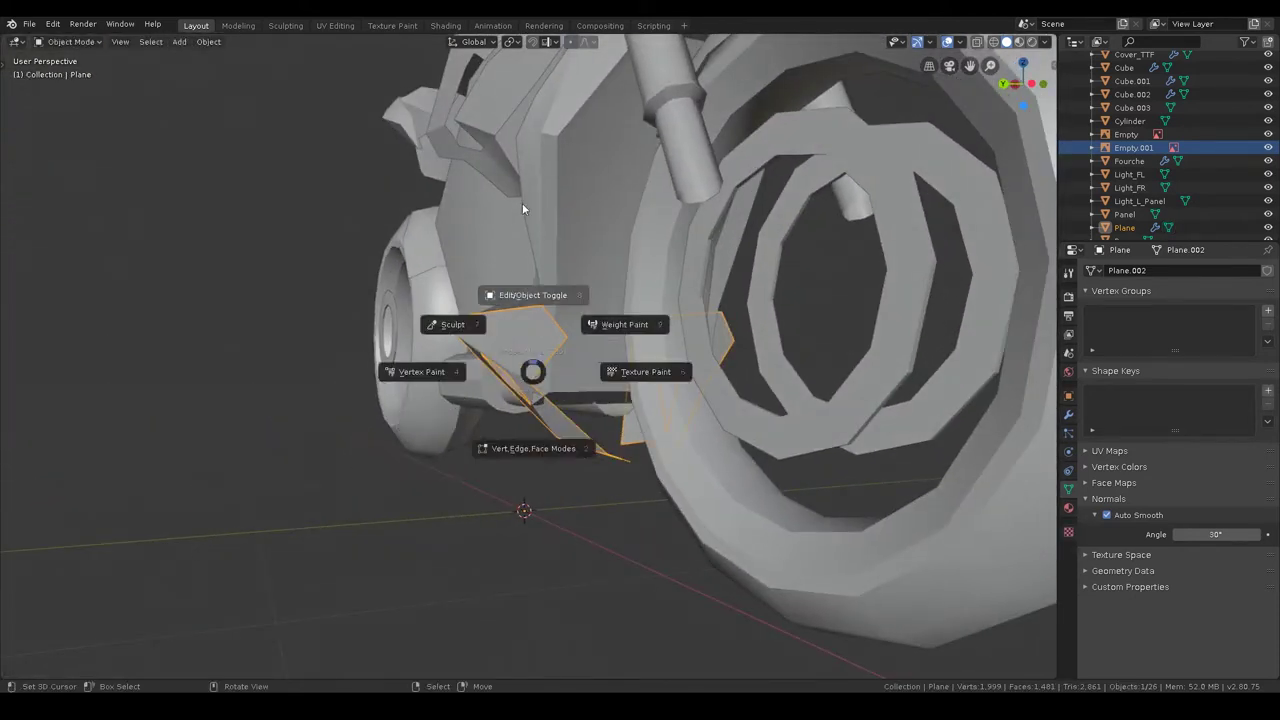
click(643, 368)
mouse_move(643, 368)
middle_down()
mouse_move(589, 370)
mouse_move(642, 408)
mouse_move(598, 385)
middle_up()
key(ctrl+r)
click(603, 394)
right_click(603, 394)
key(g)
click(642, 408)
- Return to Object Mode and save the file
key(ctrl+Tab)
click(620, 268)
mouse_move(620, 268)
middle_down()
mouse_move(653, 345)
mouse_move(689, 356)
mouse_move(672, 327)
mouse_move(630, 347)
middle_up()
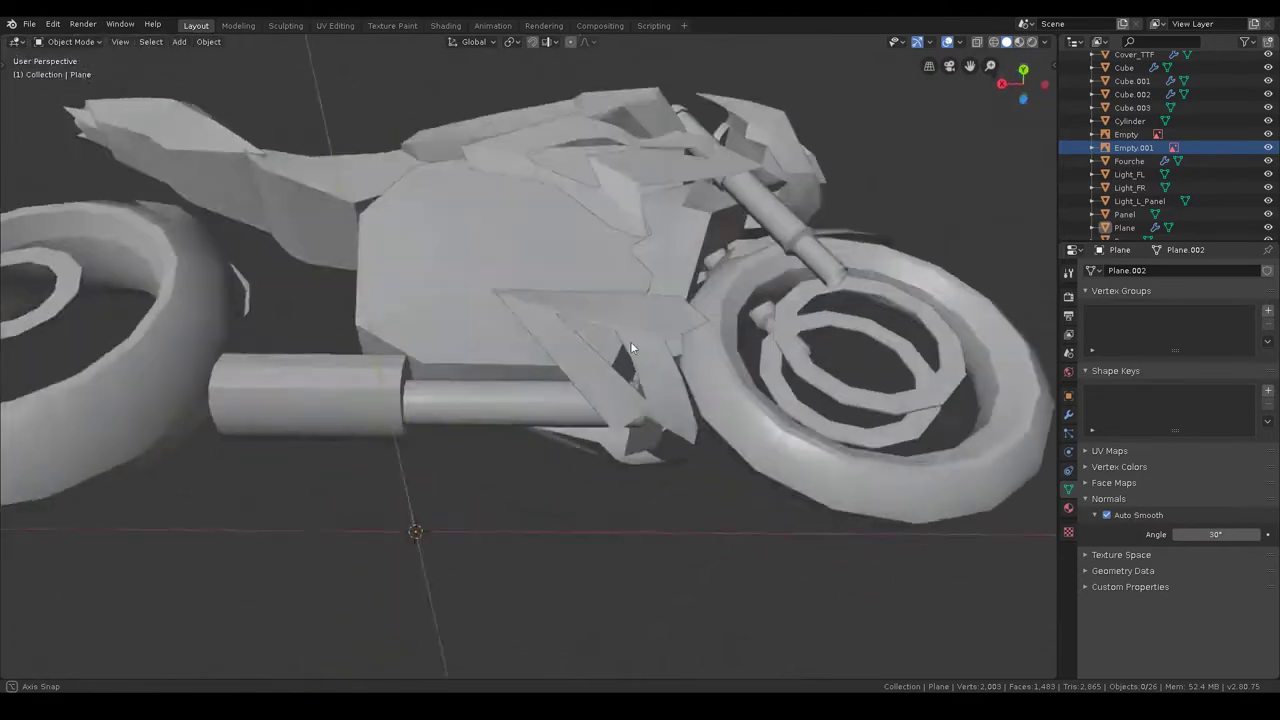
scroll(630, 347, down, 3)
scroll(586, 414, down, 3)
scroll(614, 429, down, 1)
mouse_move(591, 434)
middle_down()
mouse_move(502, 430)
mouse_move(566, 406)
mouse_move(657, 409)
mouse_move(524, 460)
mouse_move(731, 449)
middle_up()
key(ctrl+s)
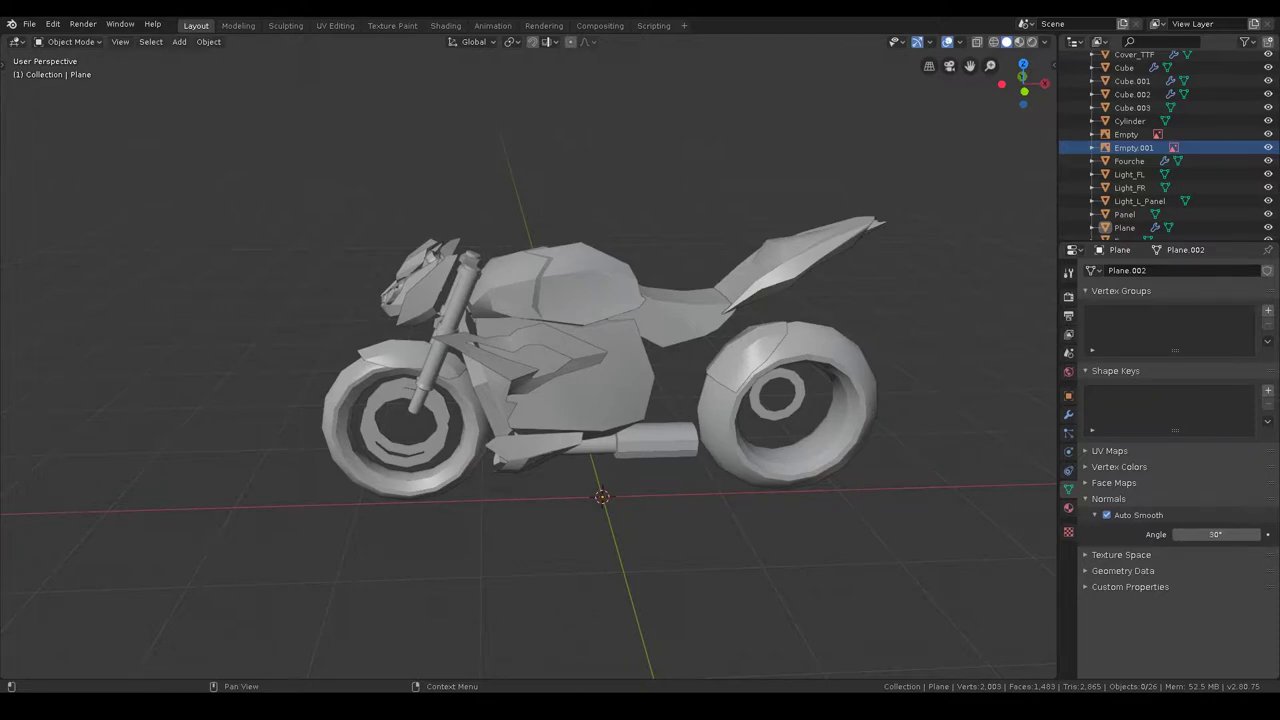
- Select the Cube side panel of the motorcycle
mouse_move(915, 373)
middle_down()
mouse_move(757, 353)
mouse_move(830, 358)
mouse_move(775, 331)
mouse_move(585, 400)
middle_up()
scroll(753, 360, up, 2)
click(585, 400)
click(505, 435)
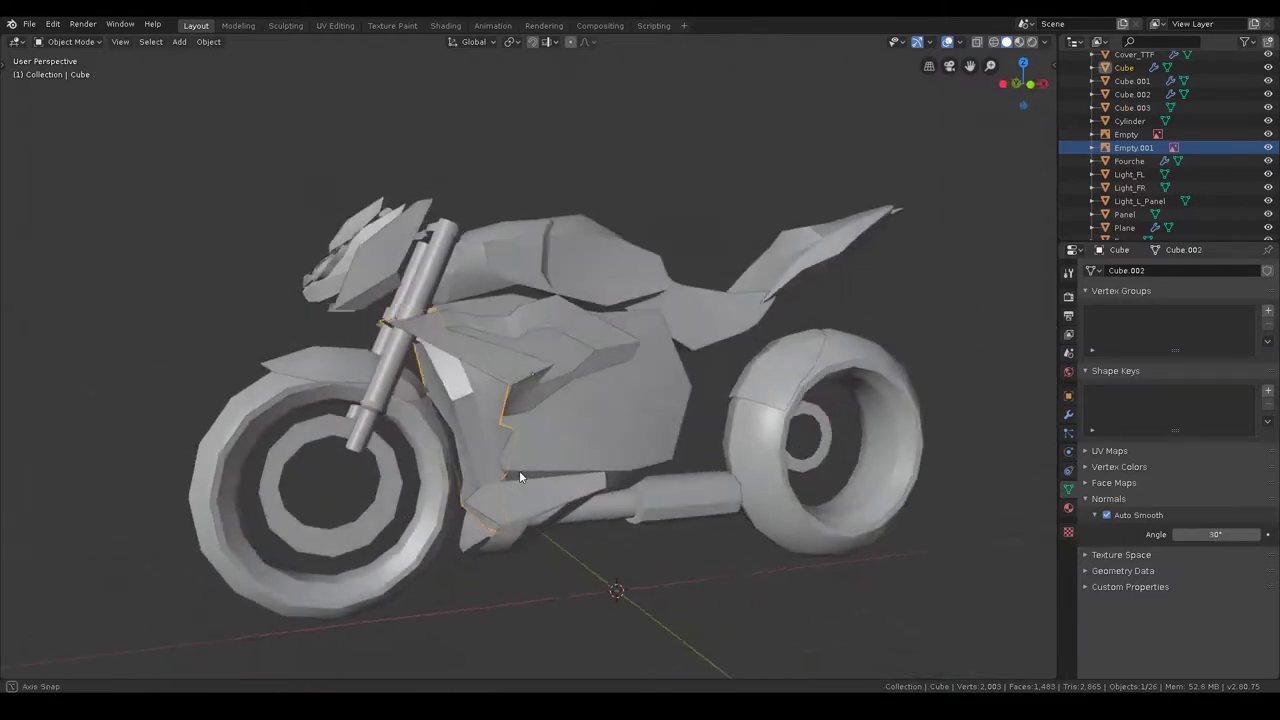
- Select the side body panel Cube.003 and enter Edit Mode on it
middle_drag(540, 435, 471, 464)
click(538, 438)
key(ctrl+Tab)
click(506, 405)
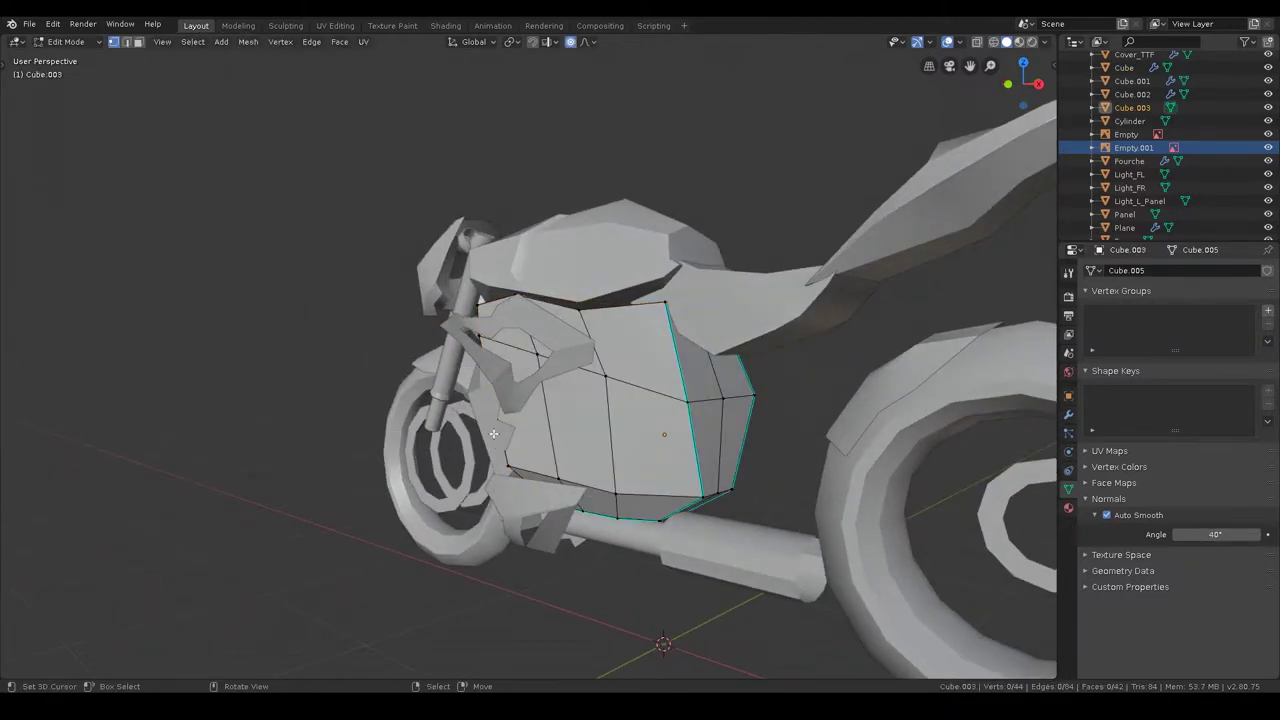
scroll(506, 405, up, 3)
key(Tab)
click(503, 359)
key(Tab)
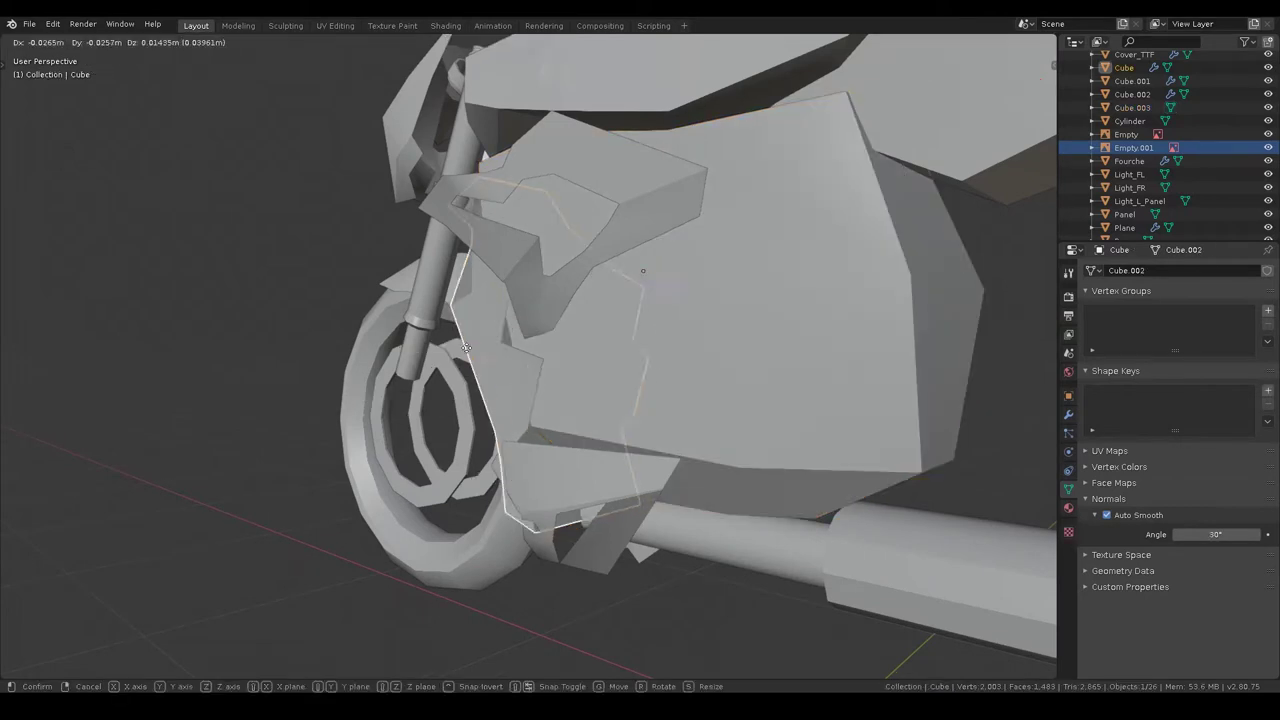
key(Tab)
click(573, 388)
scroll(573, 388, up, 4)
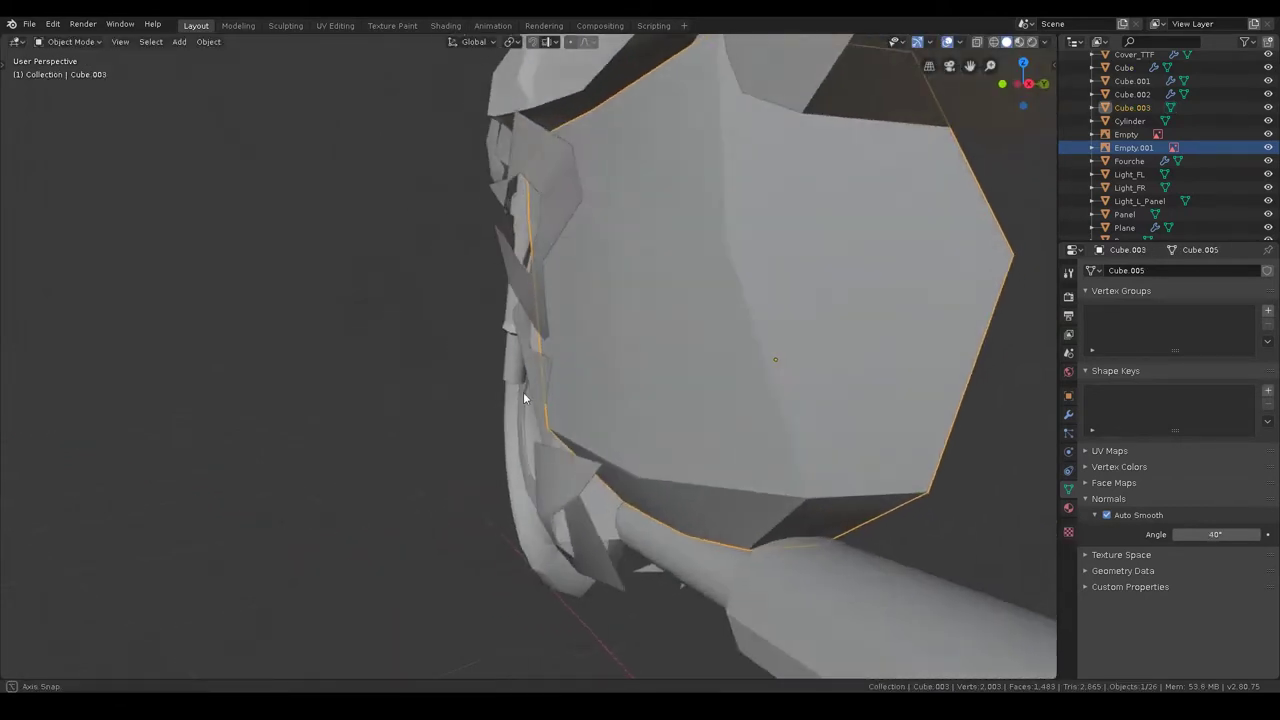
middle_drag(523, 392, 538, 397)
key(Tab)
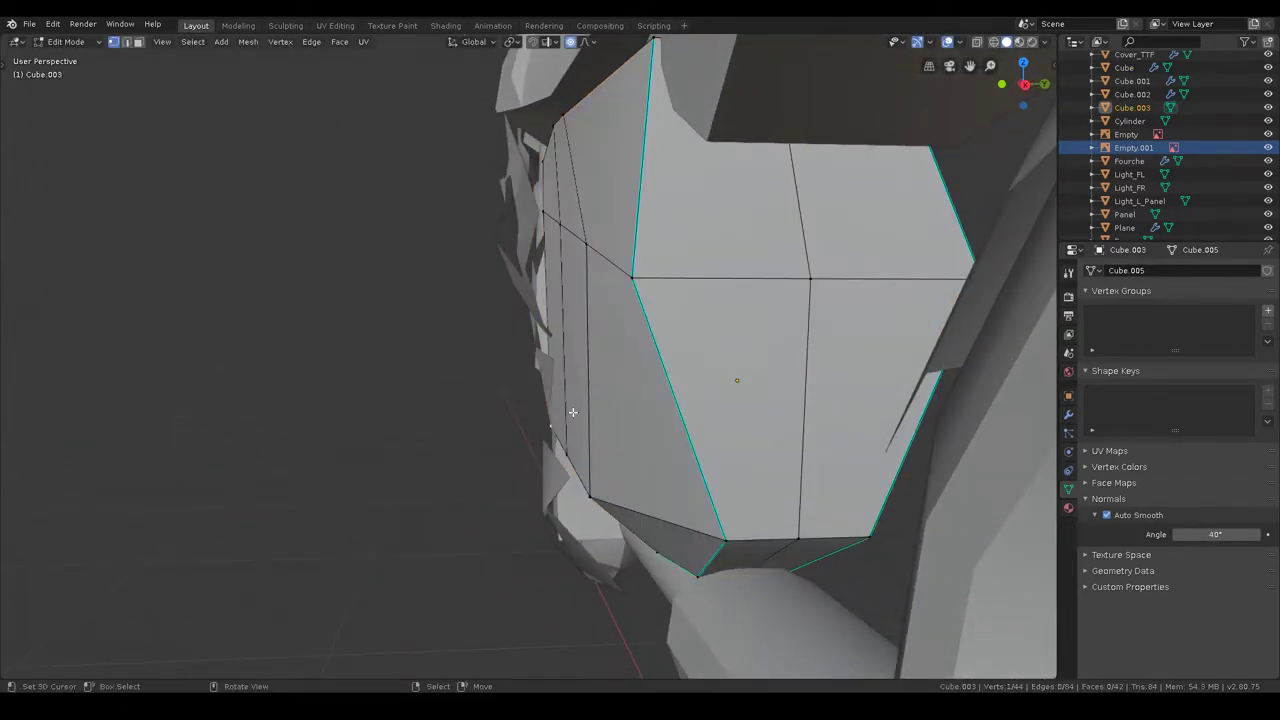
- Move the panel edge along Y and narrow it along Y, both with proportional falloff
key(g)
key(y)
click(583, 411)
middle_drag(583, 411, 597, 433)
key(s)
key(y)
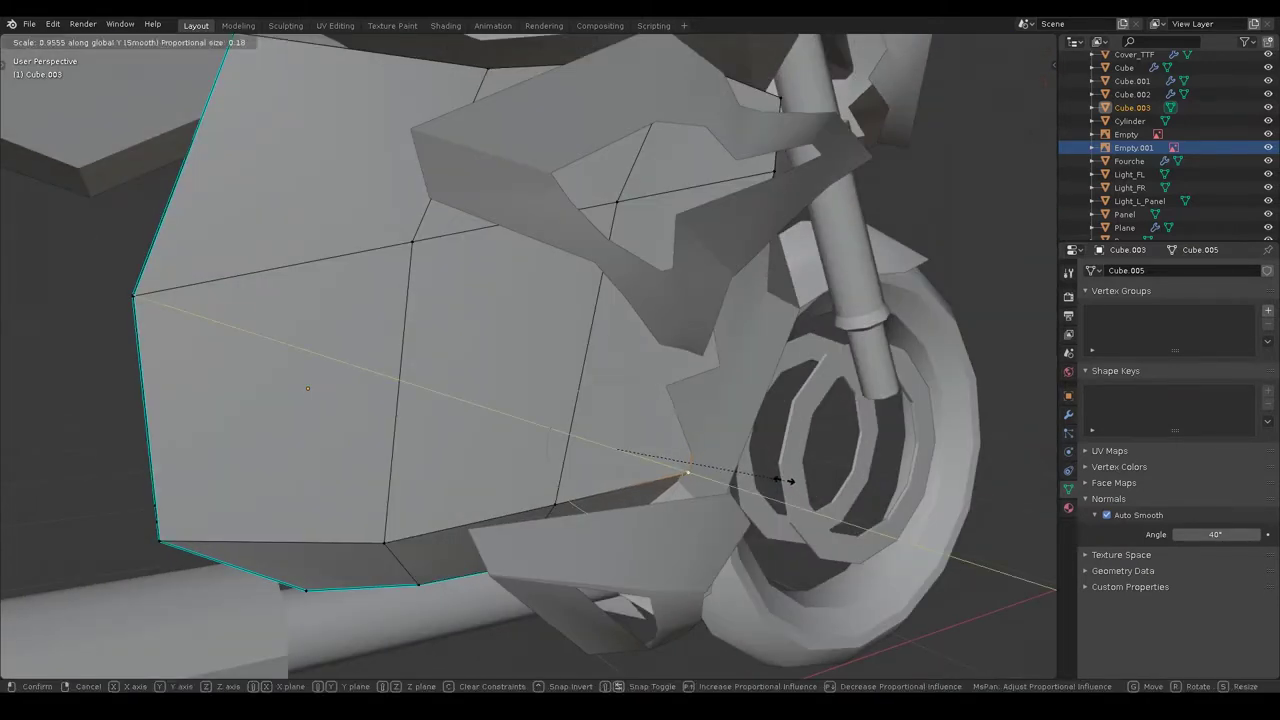
click(771, 472)
middle_drag(771, 472, 700, 460)
- Return to Object Mode and save s1000r.blend
key(ctrl+Tab)
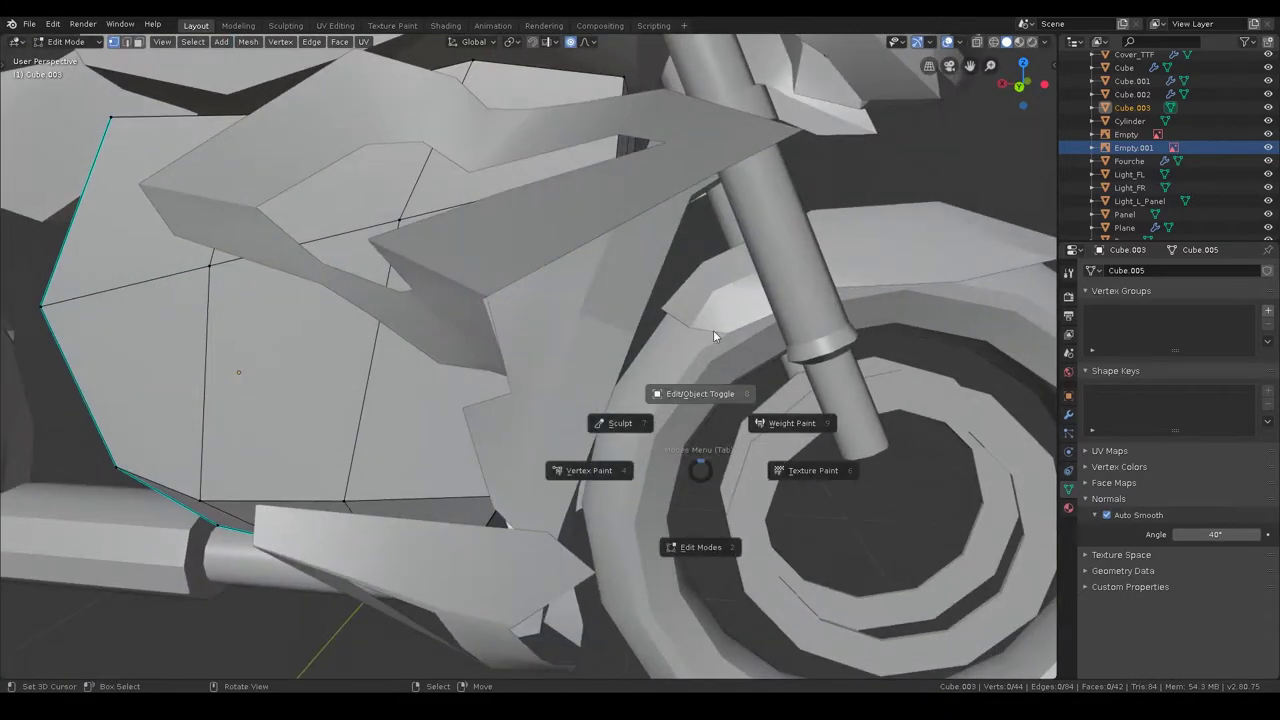
click(608, 423)
mouse_move(664, 382)
middle_down()
mouse_move(556, 402)
mouse_move(636, 402)
mouse_move(498, 385)
mouse_move(600, 411)
middle_up()
key(ctrl+s)
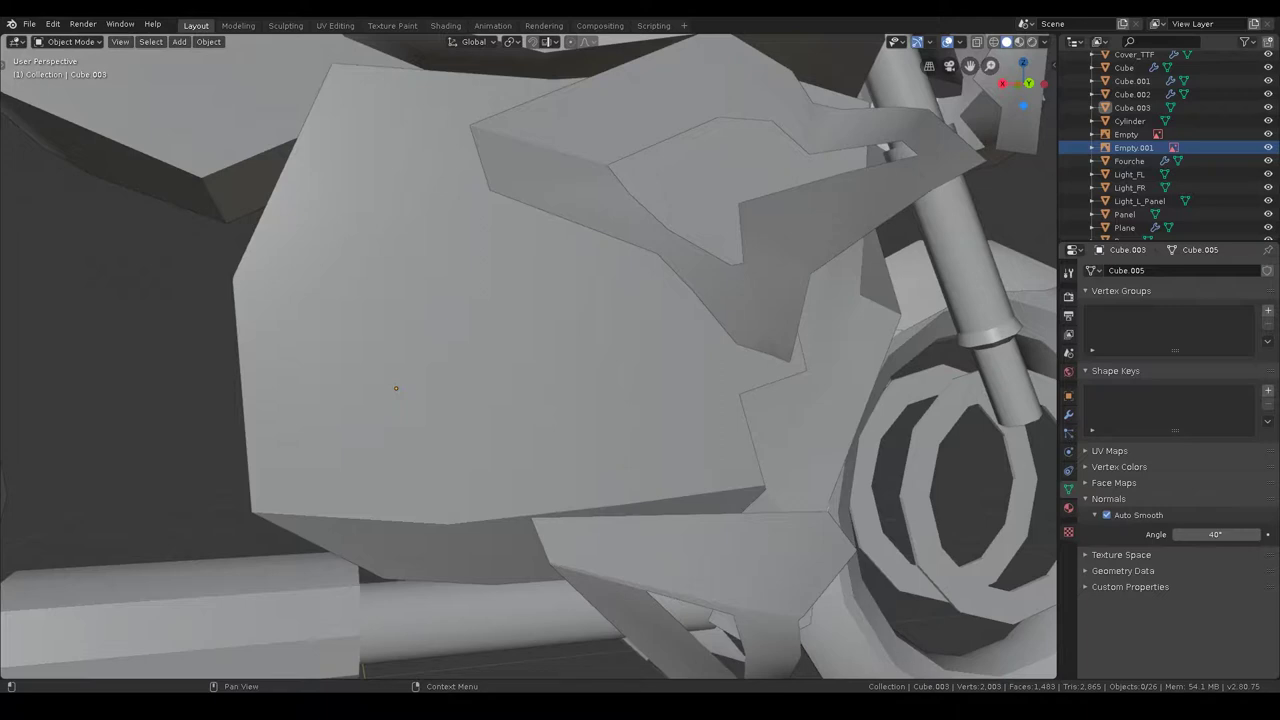
mouse_move(792, 395)
middle_down()
mouse_move(669, 320)
mouse_move(646, 291)
mouse_move(678, 370)
middle_up()
- In Edit Mode on the exhaust cylinder, select the outlet pipe and scale it to 0.83
click(549, 496)
key(ctrl+Tab)
click(652, 335)
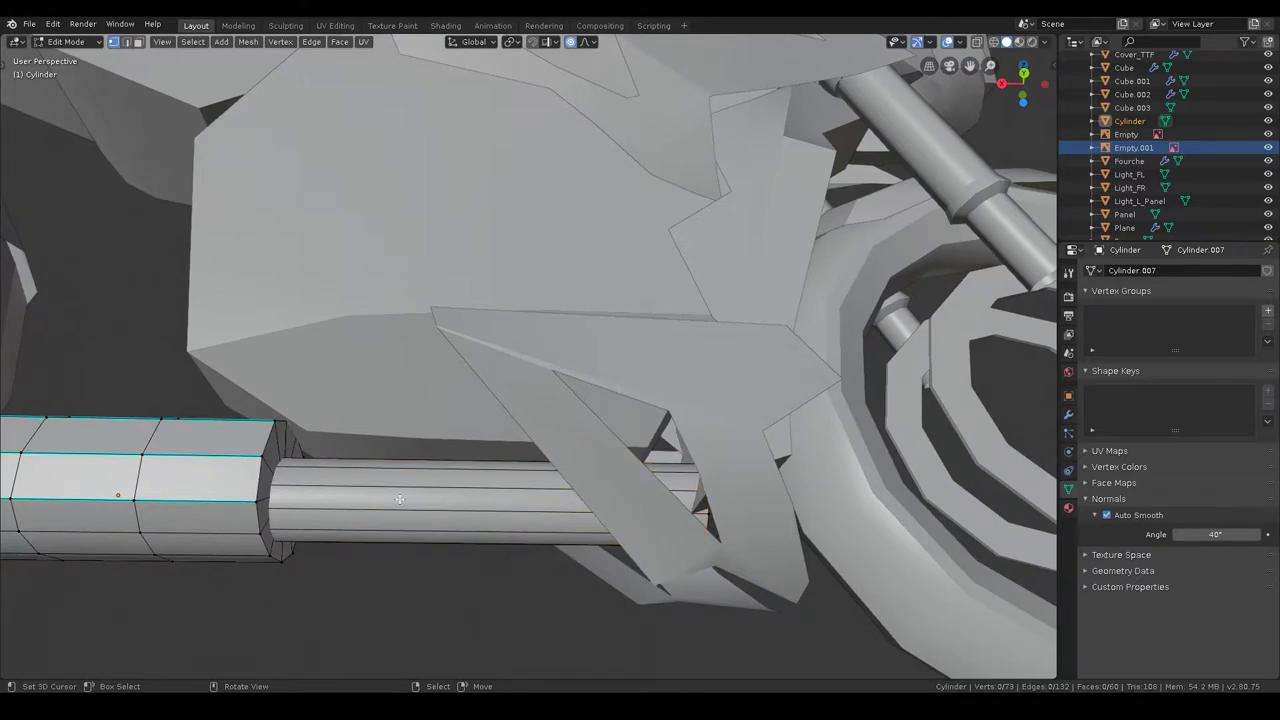
key(l)
key(s)
key(Escape)
key(s)
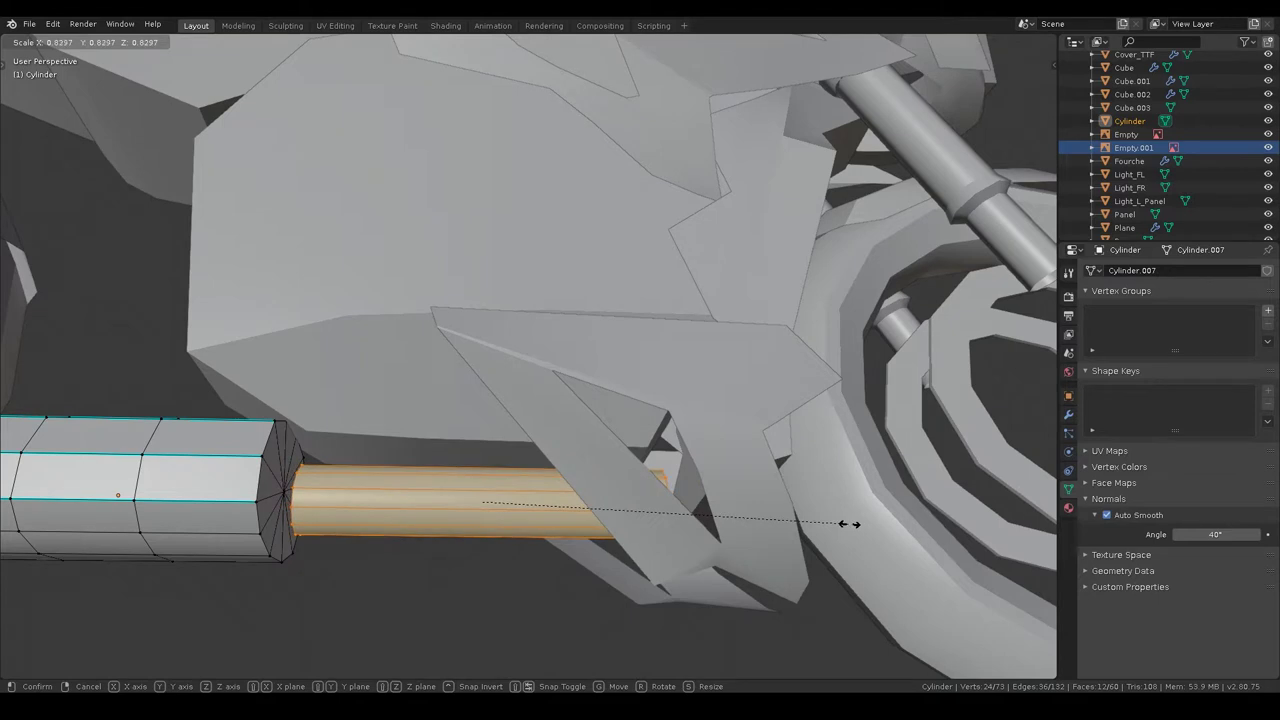
click(849, 520)
- Raise the outlet pipe 0.0236 m along Z and shift it along X
key(g)
key(z)
click(849, 513)
key(g)
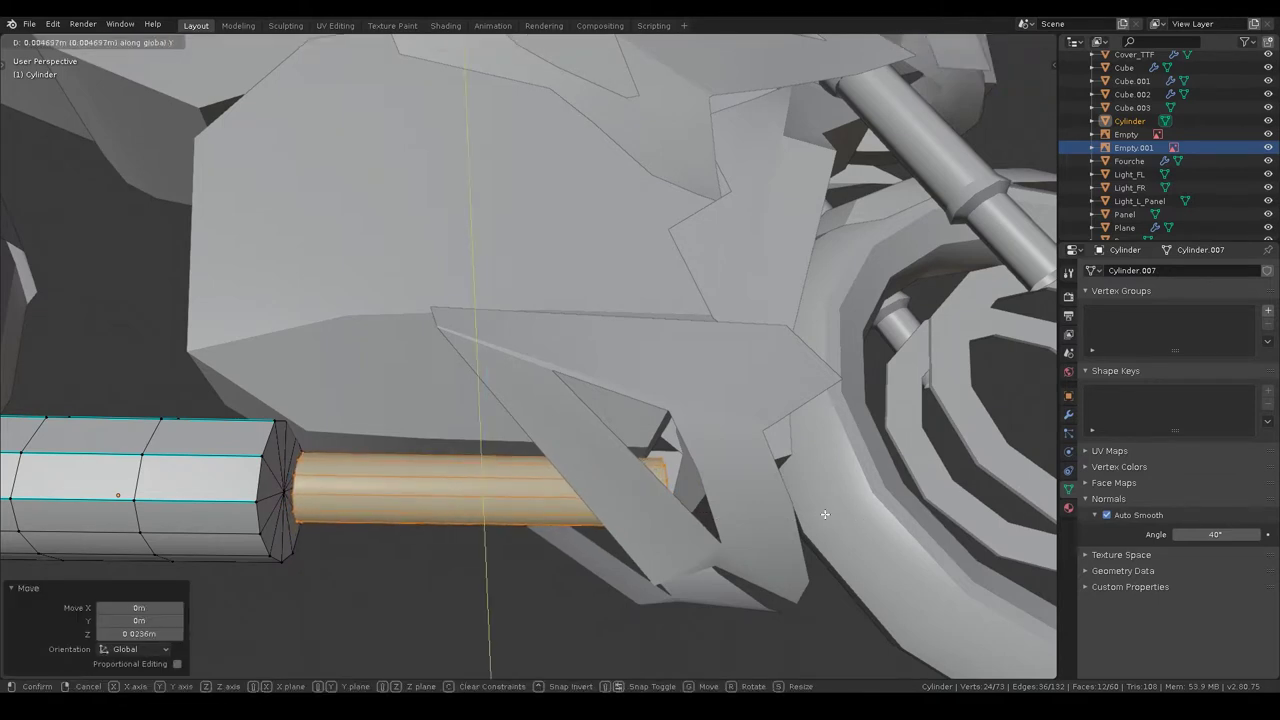
key(x)
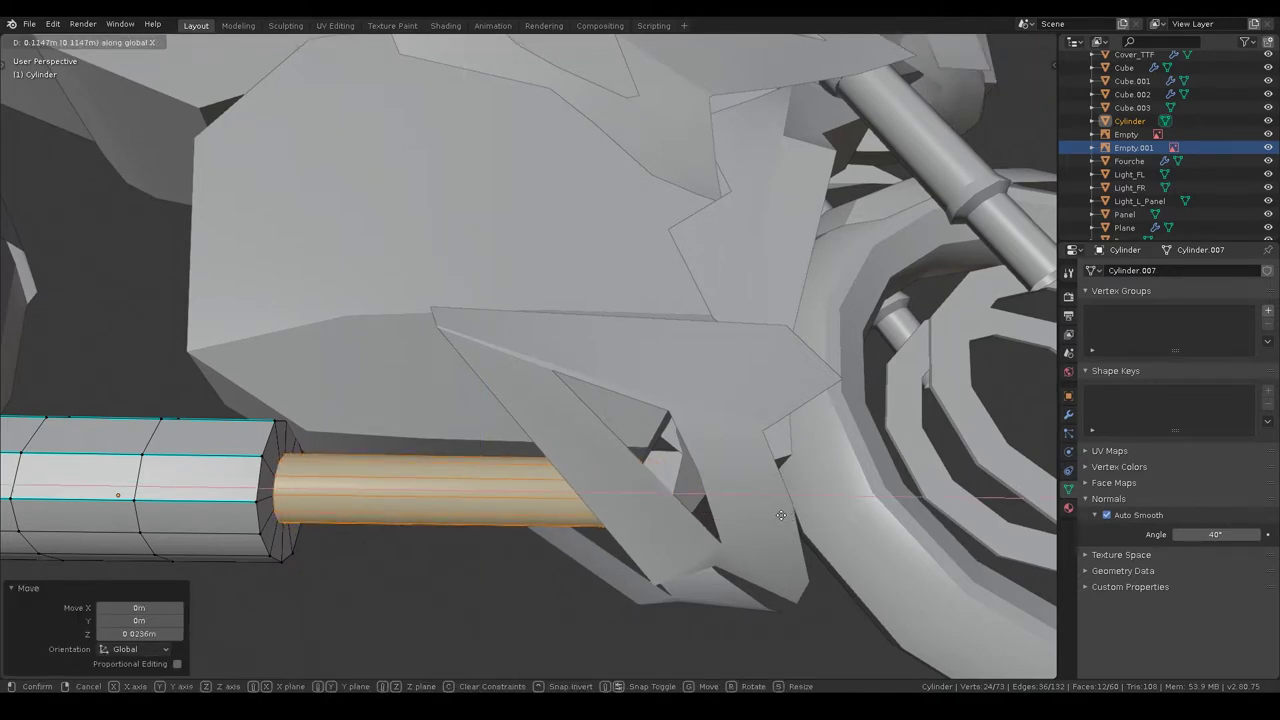
click(781, 515)
- Add an edge loop around the outlet pipe with a loop cut
key(alt+a)
key(ctrl+r)
click(420, 490)
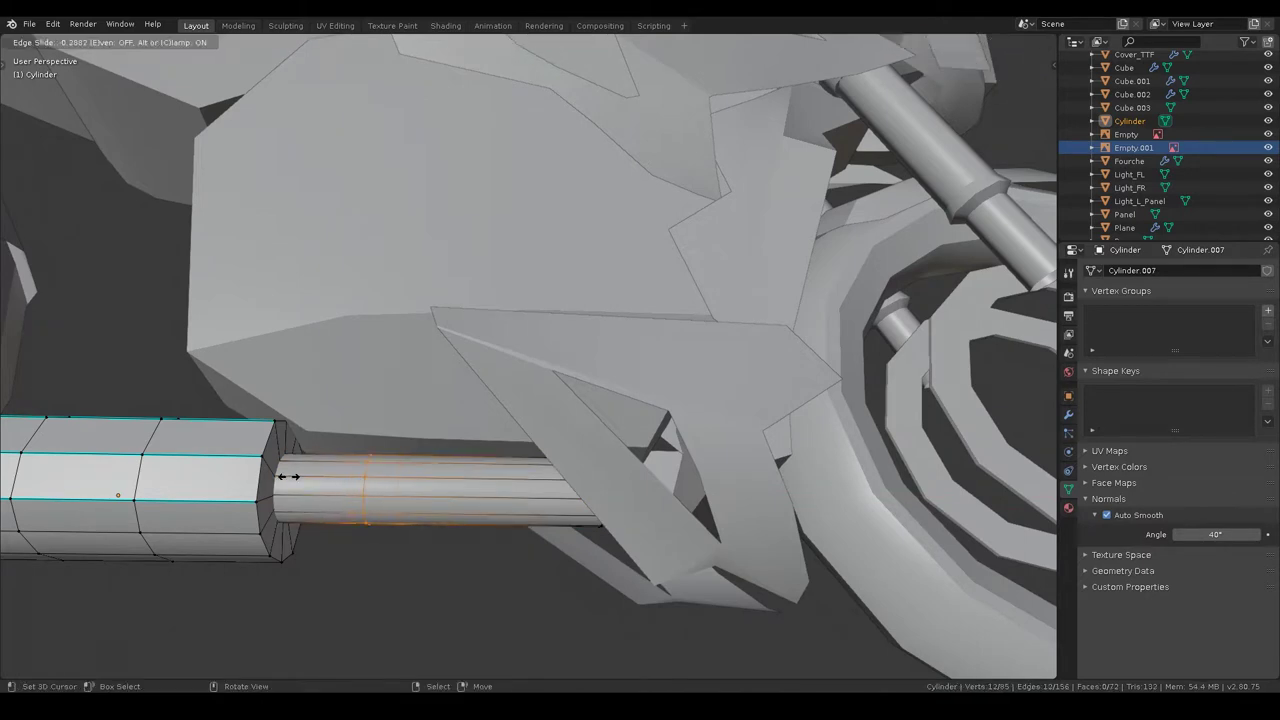
click(258, 475)
- In wireframe view, hide the muffler part and lower the pipe's inner end loop along Z
key(z)
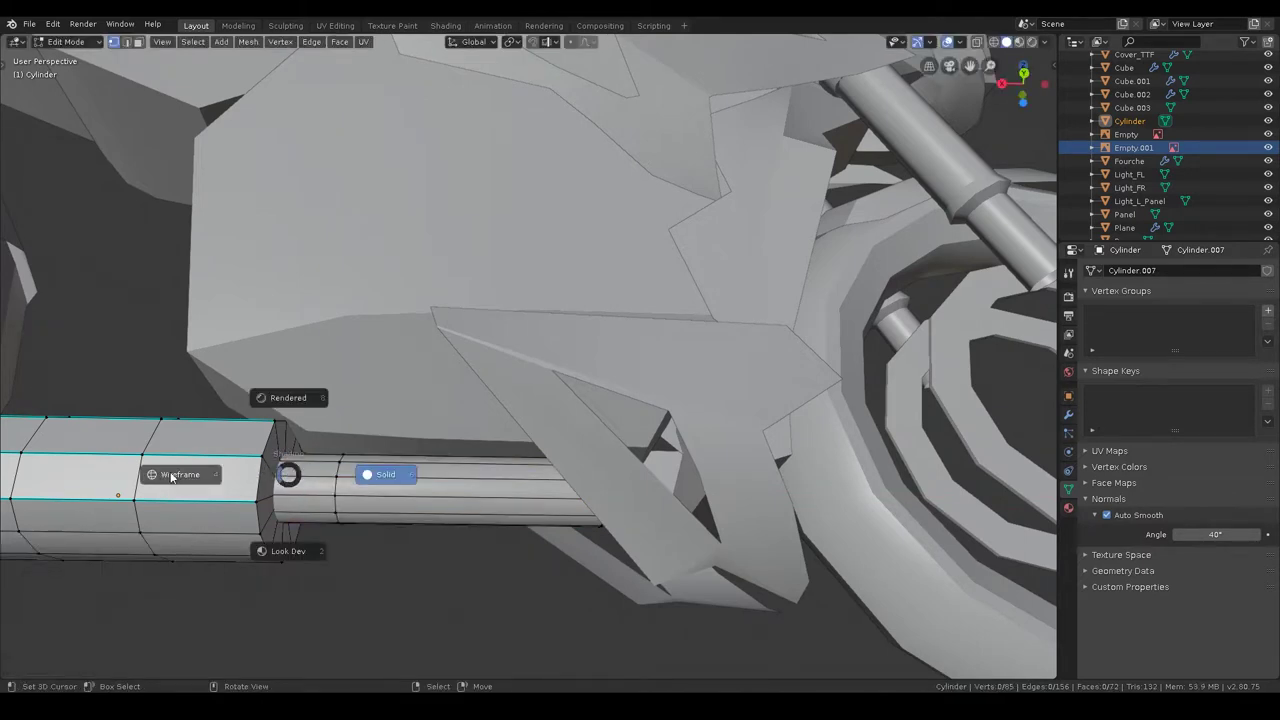
click(176, 472)
key(l)
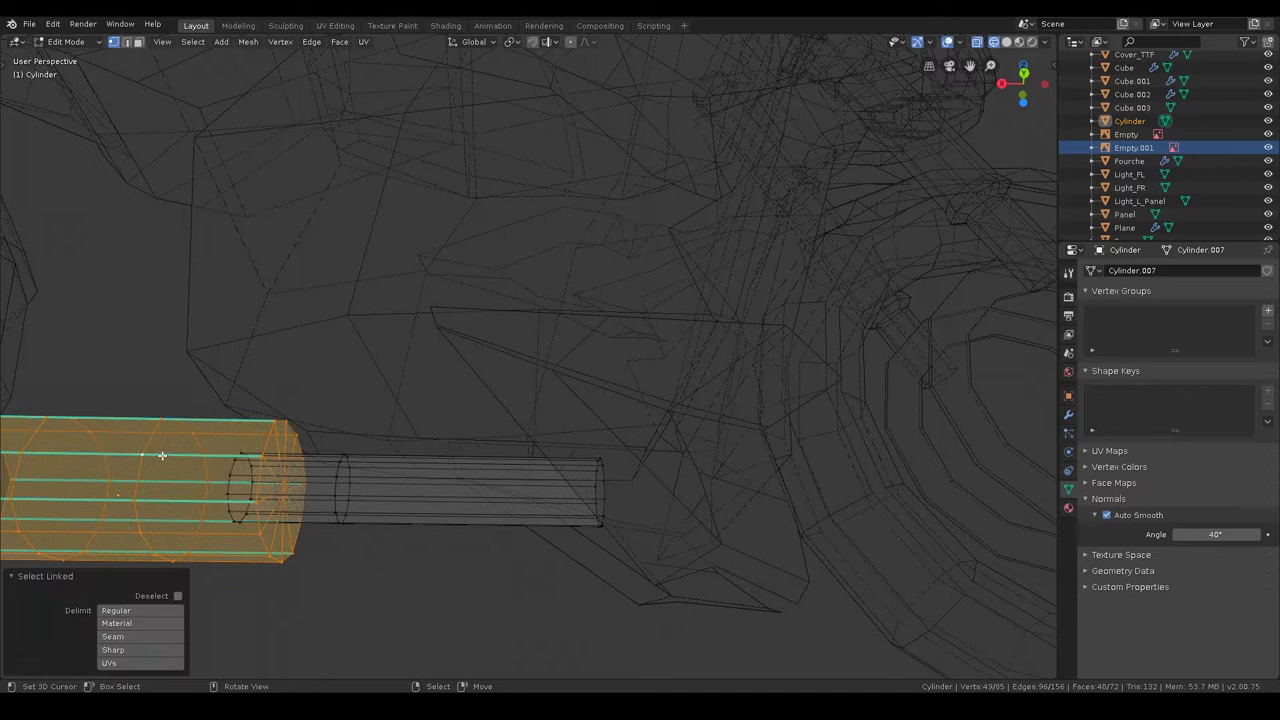
key(h)
alt+click(232, 470)
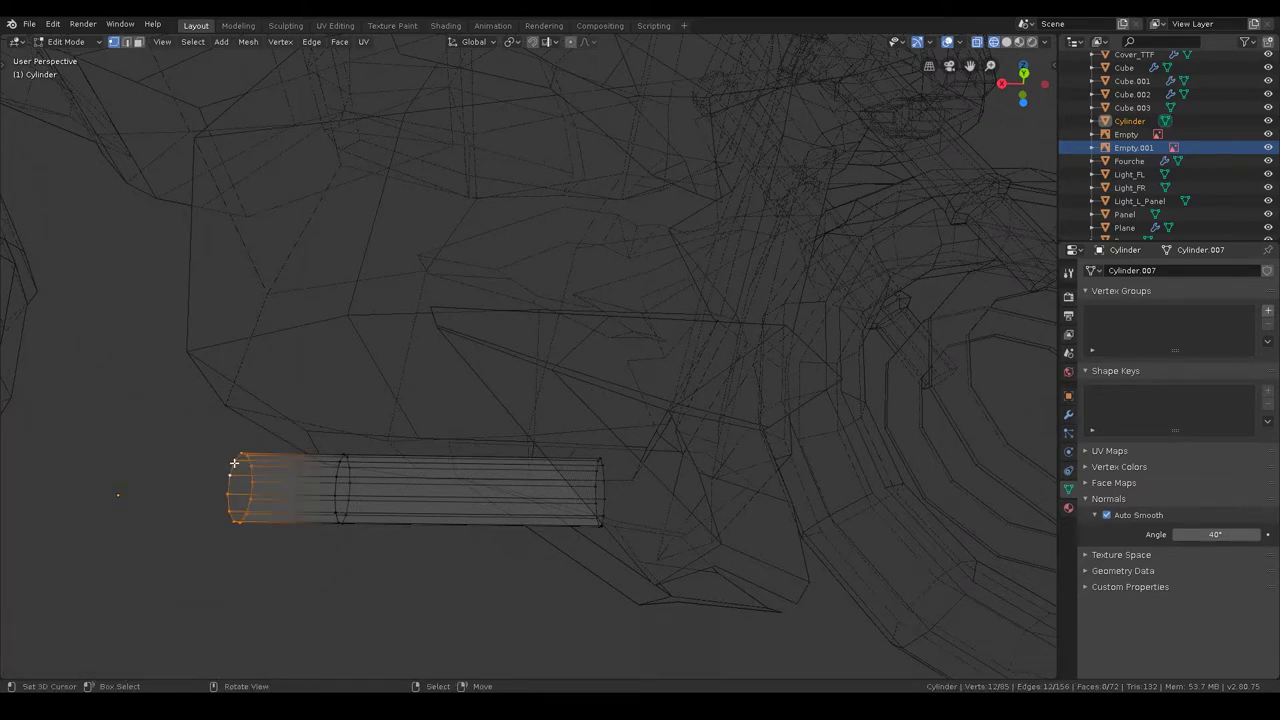
key(g)
key(z)
click(237, 481)
- Switch back to solid shading and reveal the hidden muffler part in Edit Mode
key(Tab)
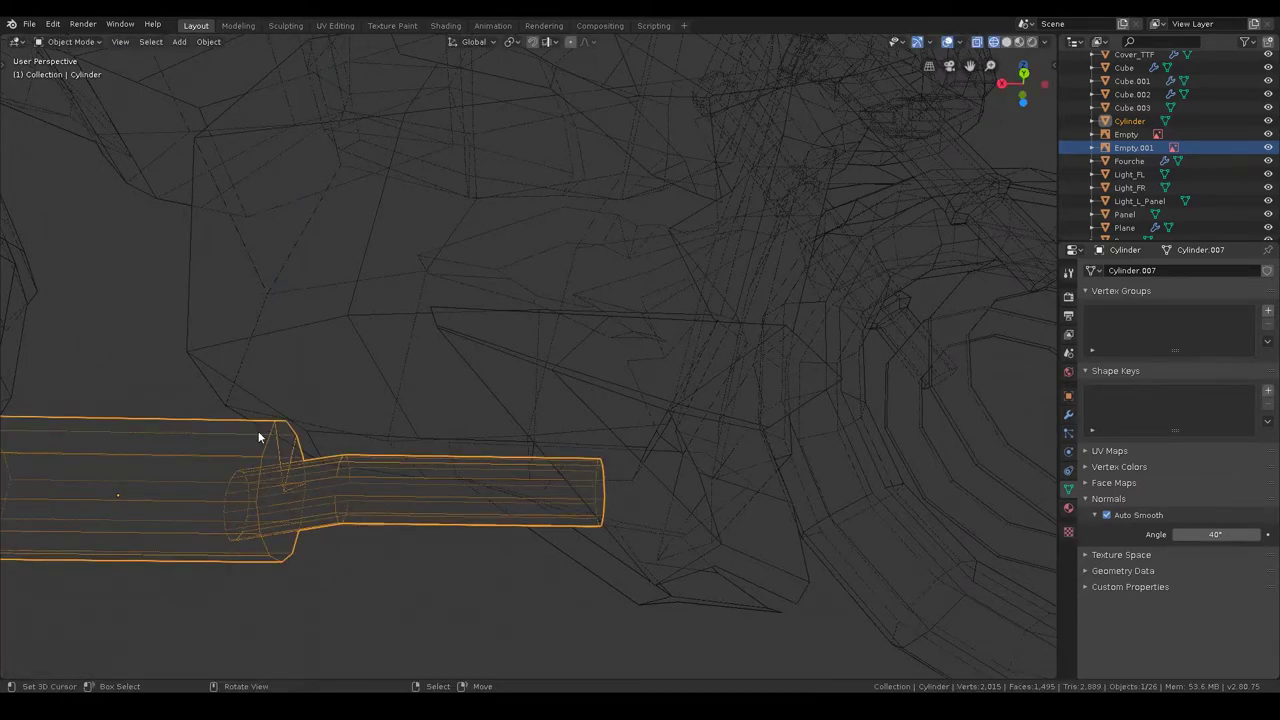
mouse_move(278, 461)
middle_down()
mouse_move(512, 451)
mouse_move(535, 396)
mouse_move(589, 430)
mouse_move(612, 428)
middle_up()
key(shift+z)
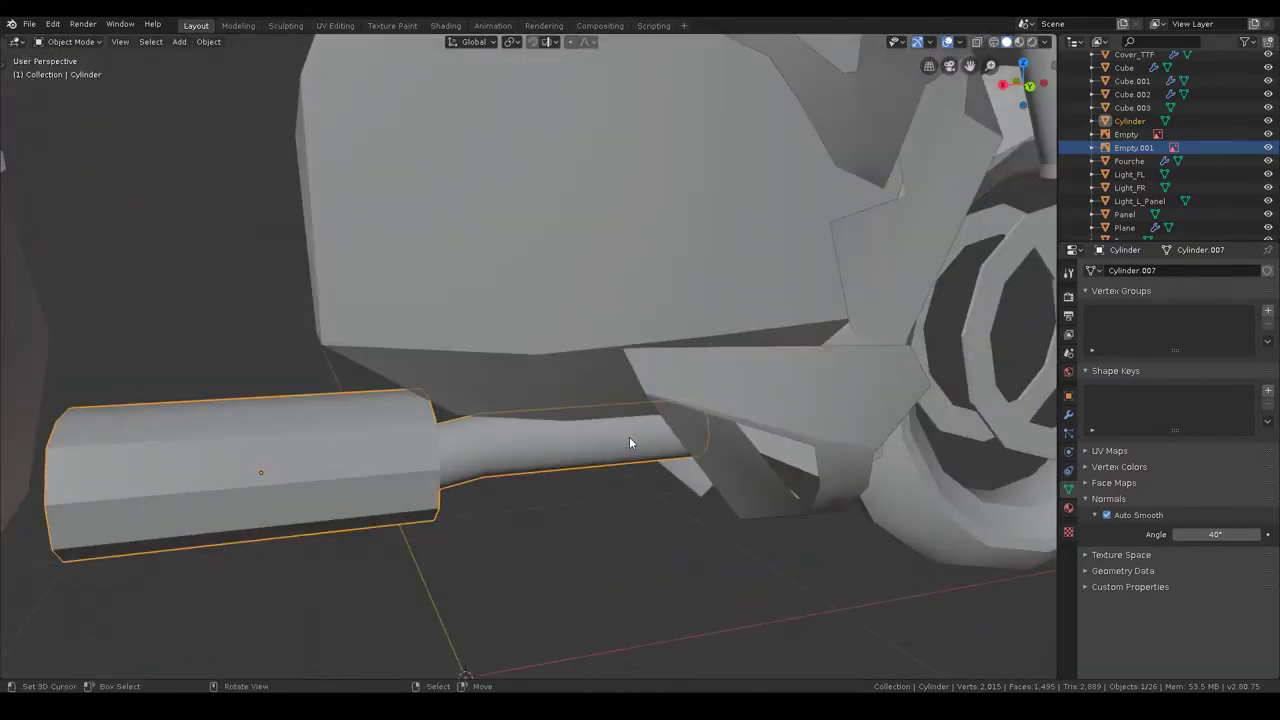
mouse_move(630, 436)
middle_down()
mouse_move(410, 430)
mouse_move(546, 457)
mouse_move(518, 458)
mouse_move(630, 460)
middle_up()
key(Tab)
click(614, 338)
key(Tab)
click(707, 304)
key(Tab)
click(702, 301)
key(alt+h)
key(alt+a)
middle_drag(631, 421, 595, 427)
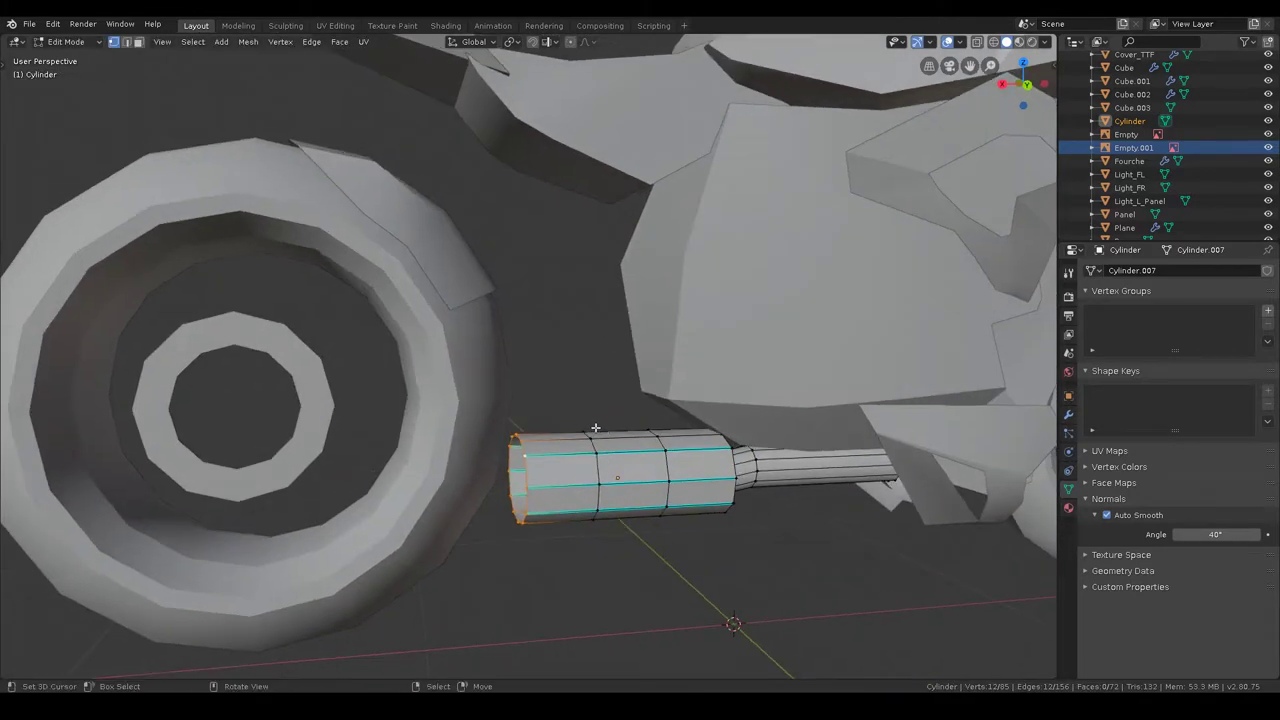
- Push the muffler's end loop along X, rotate it around Y, taper it to 0.645 and merge
key(g)
key(x)
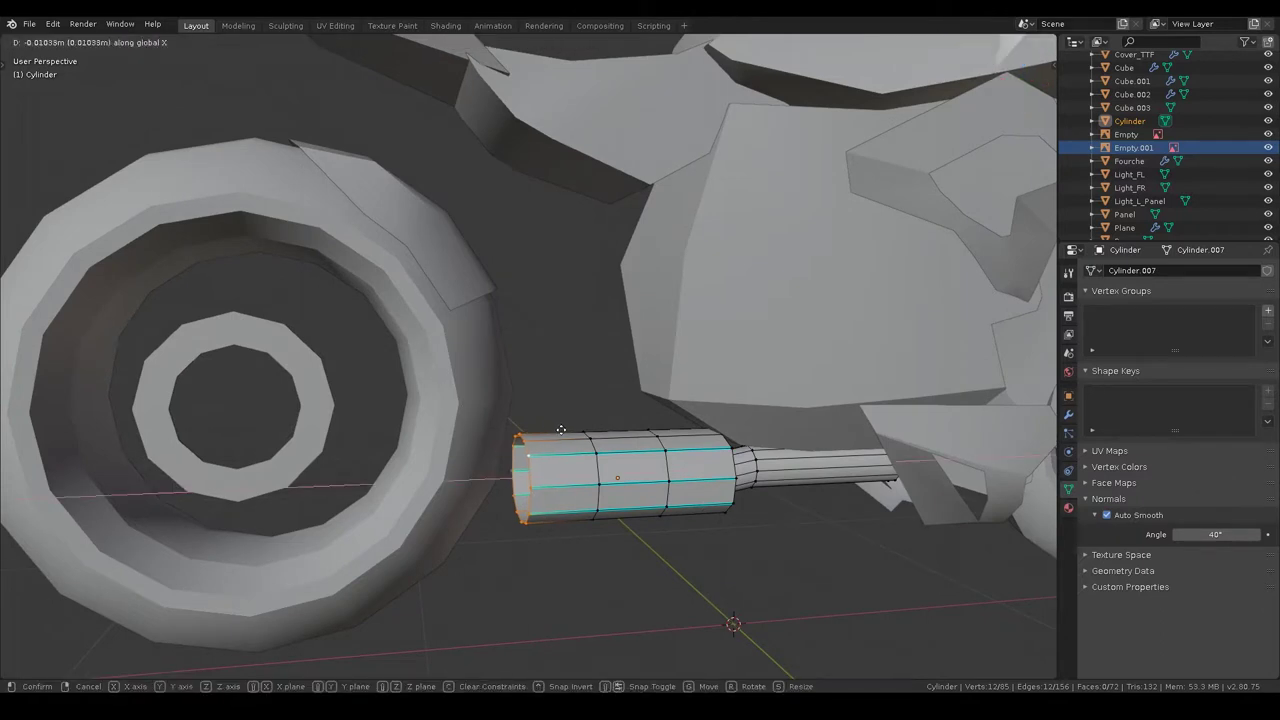
click(571, 428)
key(r)
key(y)
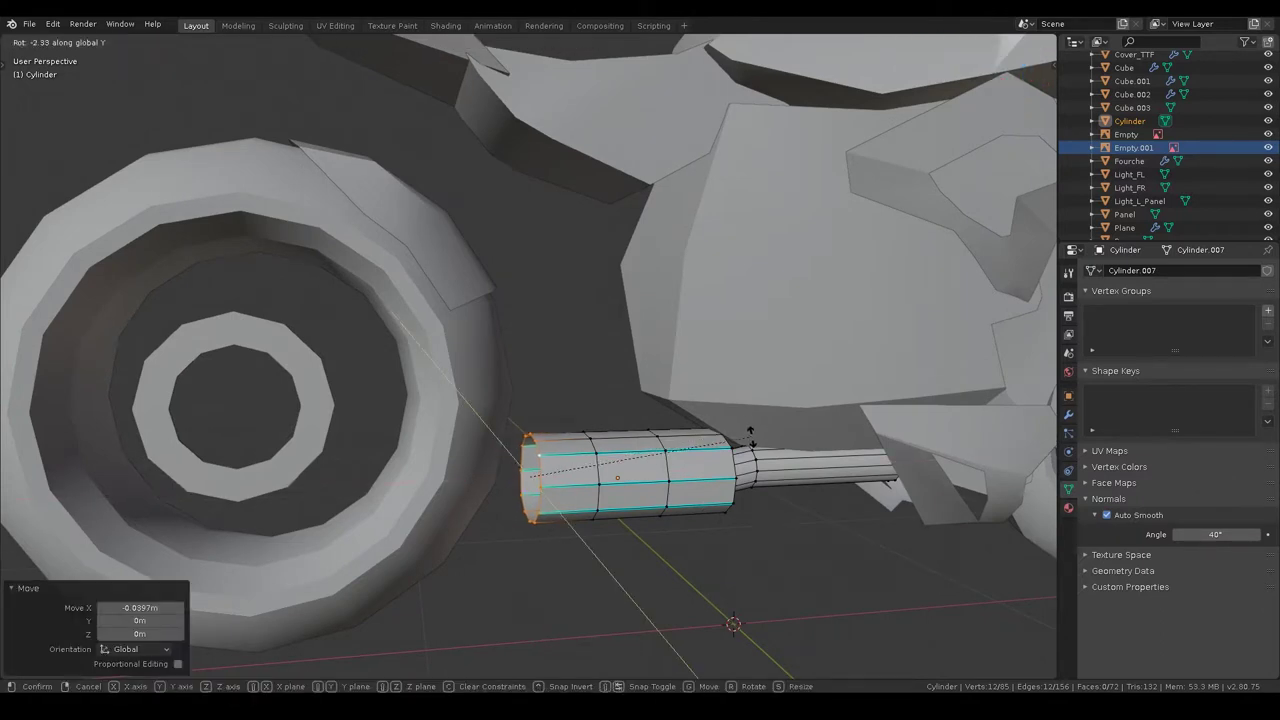
click(769, 479)
key(s)
click(677, 486)
key(m)
click(602, 366)
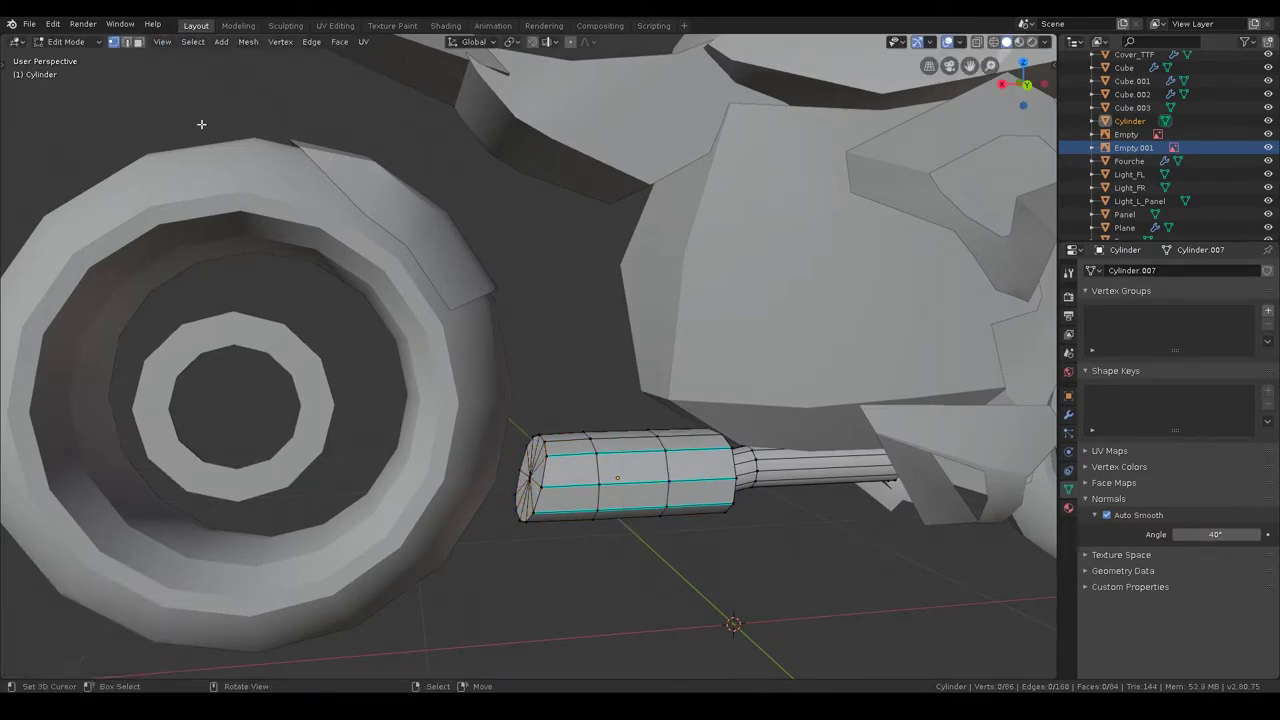
- Mark the muffler's end edge loop as sharp and return to Object Mode
click(124, 44)
key(a)
key(alt+a)
alt+click(545, 445)
key(ctrl+e)
click(558, 444)
key(Tab)
mouse_move(571, 308)
middle_down()
mouse_move(557, 354)
mouse_move(643, 371)
mouse_move(548, 348)
mouse_move(580, 373)
mouse_move(604, 367)
middle_up()
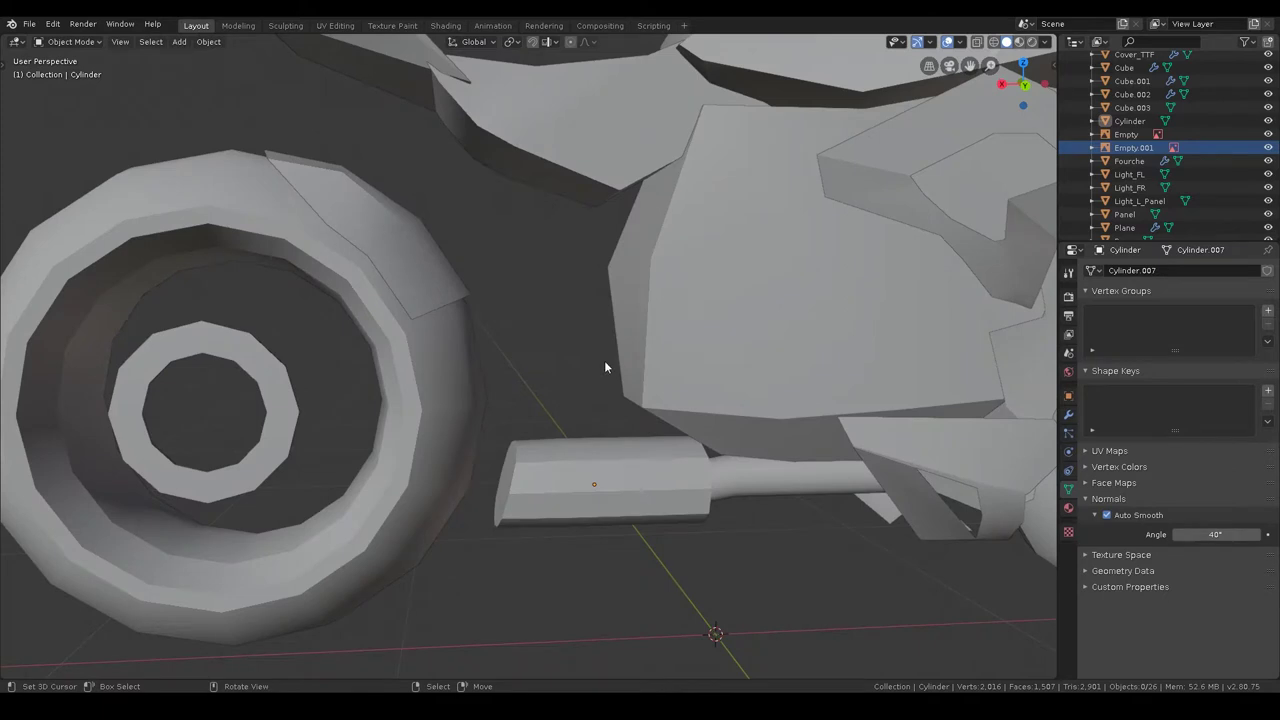
- Enter Edit Mode on the exhaust cylinder and place the 3D cursor on the muffler
click(609, 472)
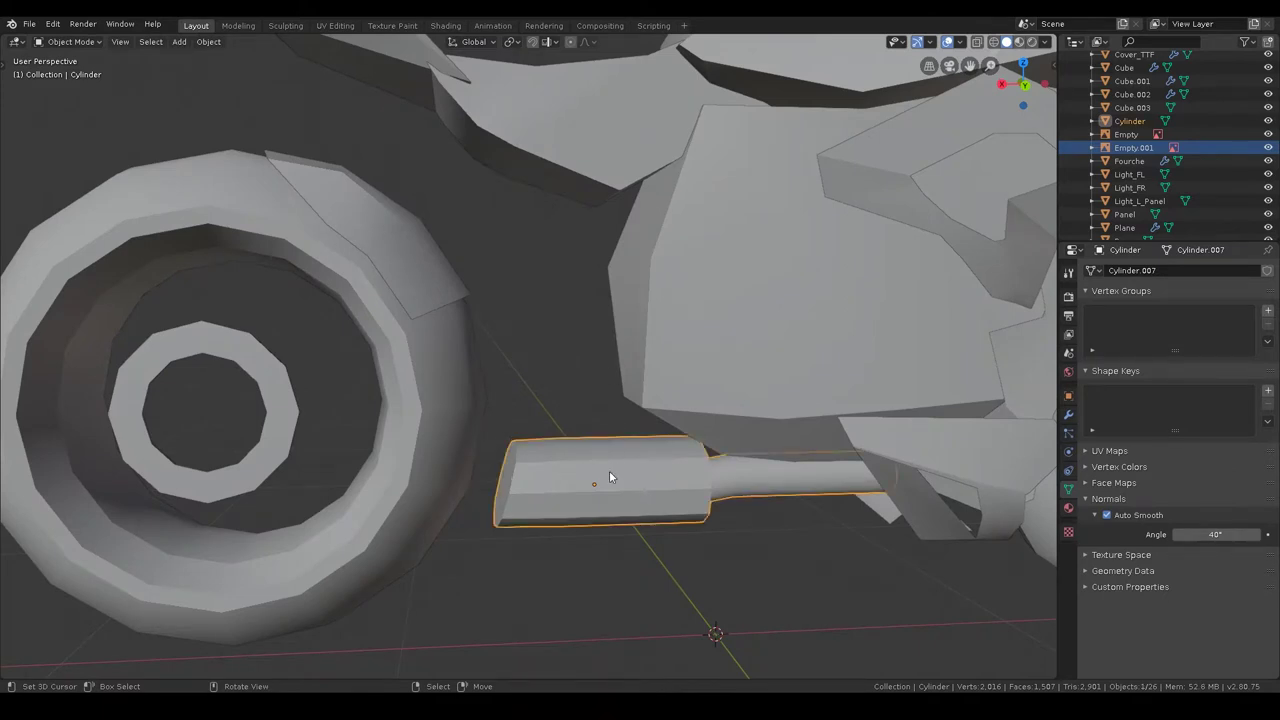
key(Tab)
key(w)
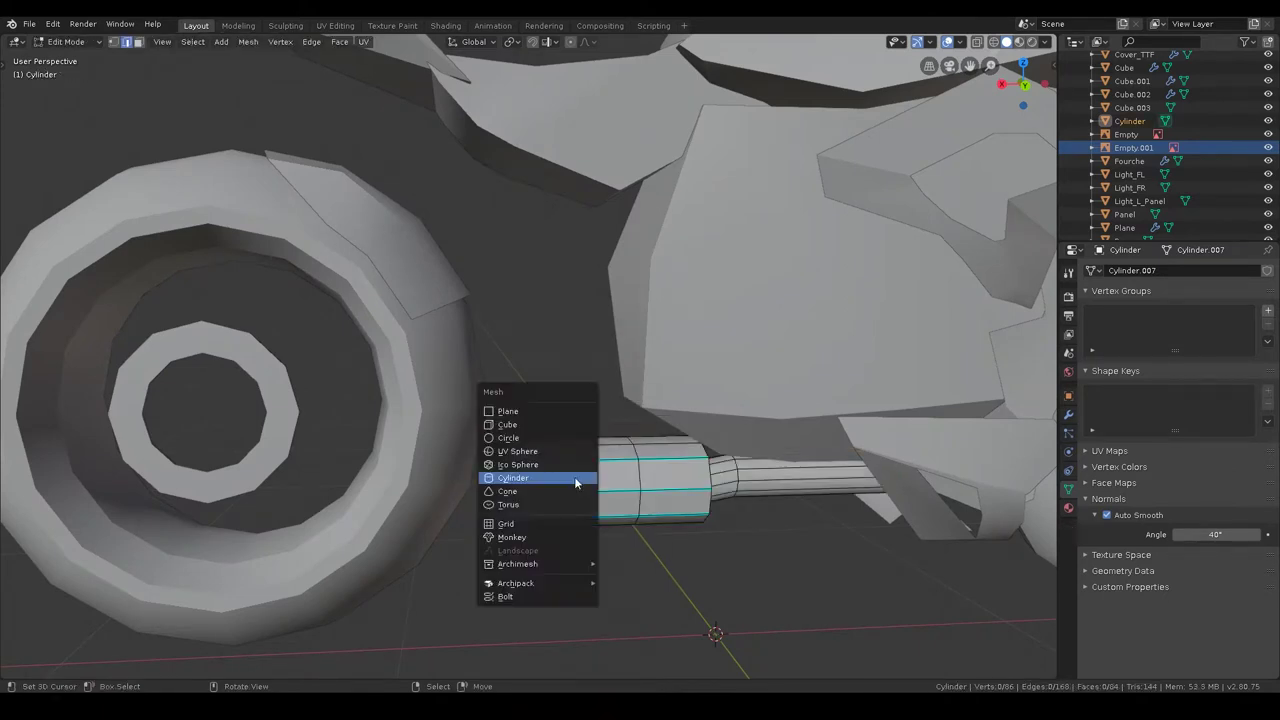
click(516, 441)
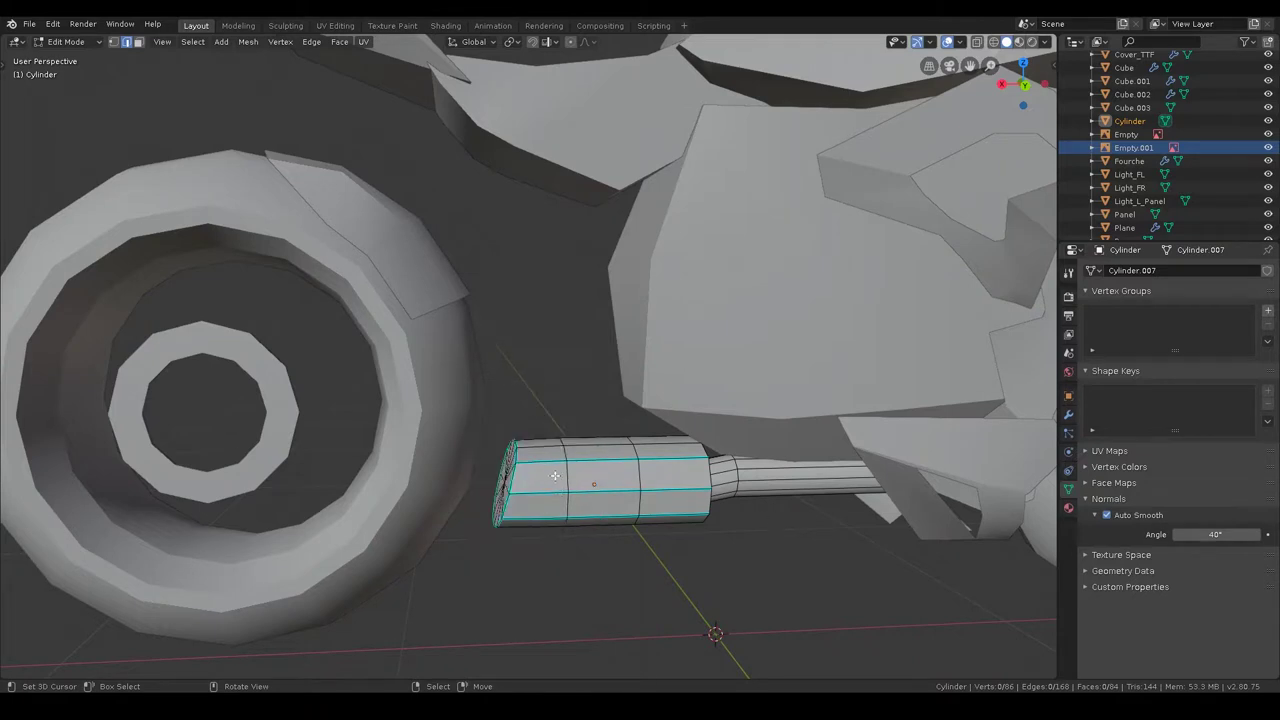
shift+right_click(555, 476)
- Add a 12-vertex cylinder at the cursor with Cap Fill Type set to Nothing
key(shift+a)
click(554, 475)
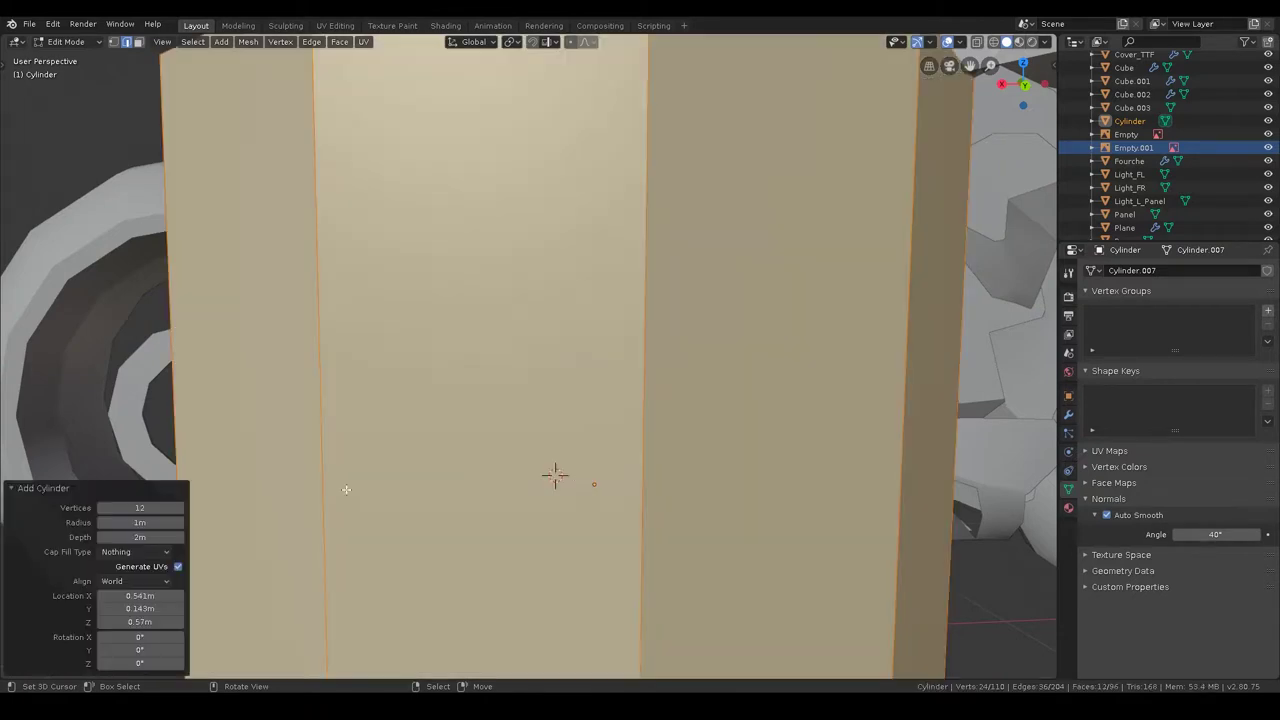
click(135, 558)
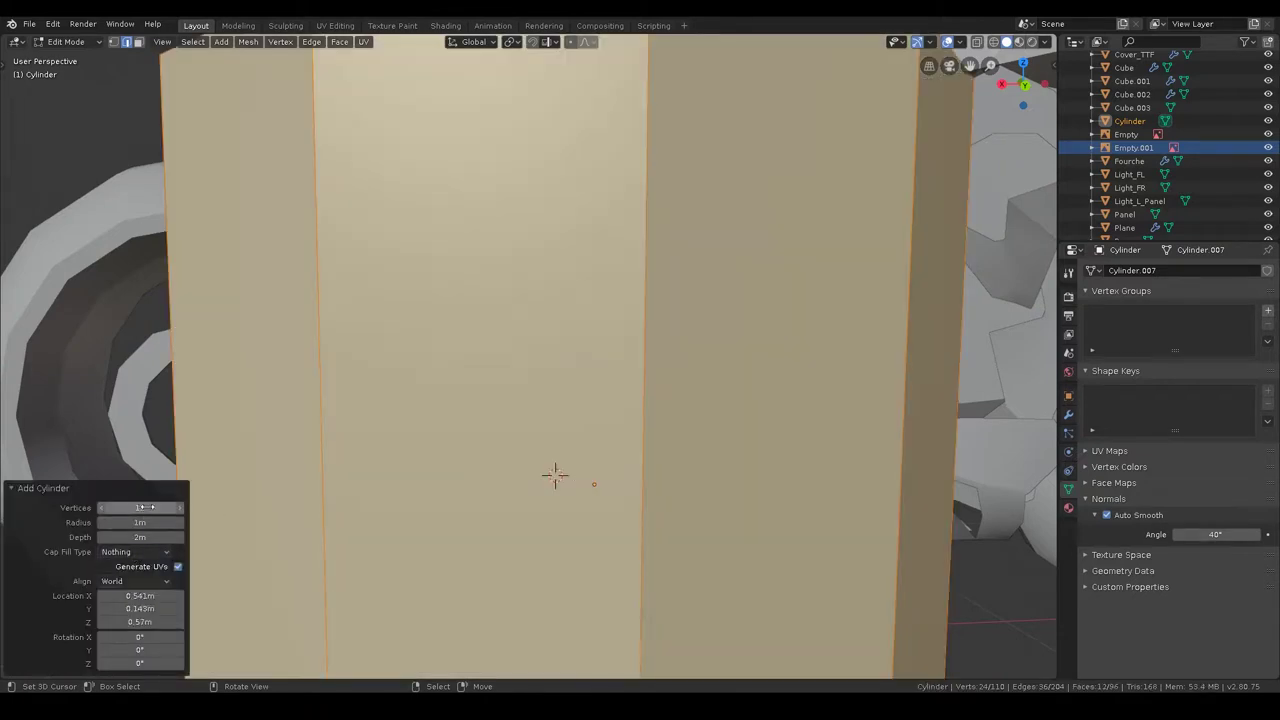
scroll(409, 453, down, 5)
scroll(409, 453, down, 4)
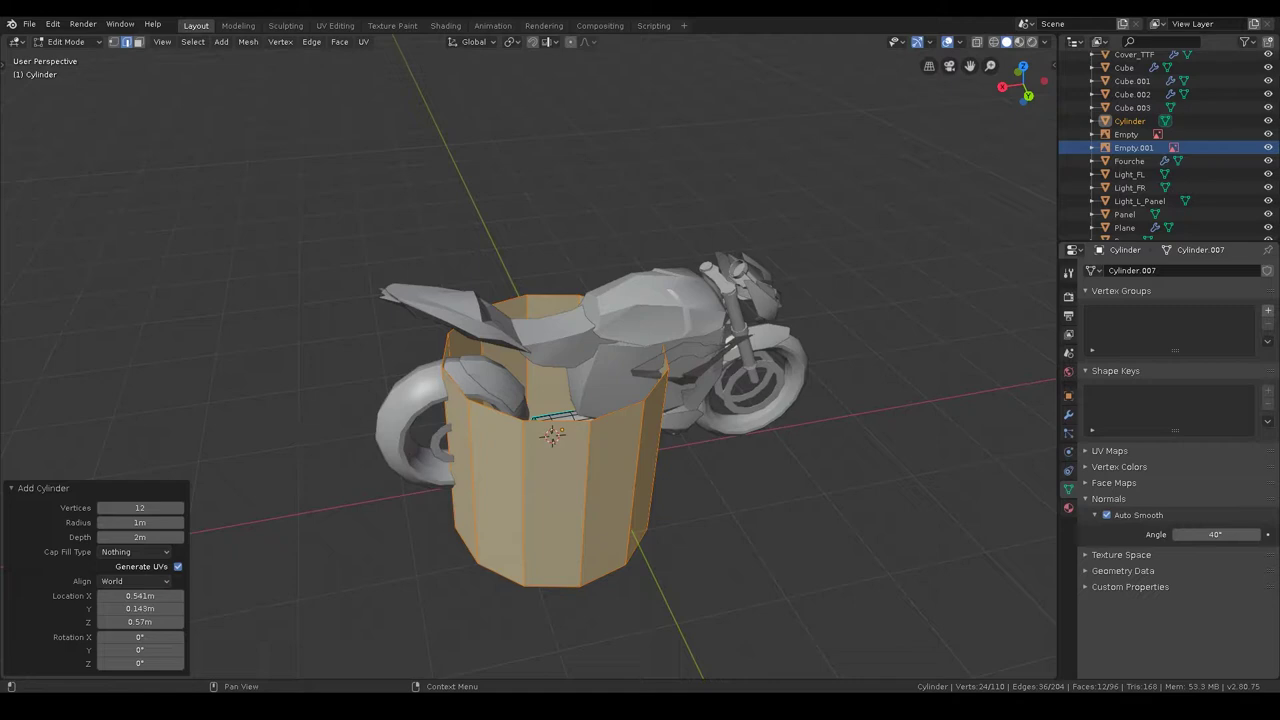
- Shrink the new cylinder to 0.224 and tilt it about the X axis
middle_drag(633, 354, 724, 369)
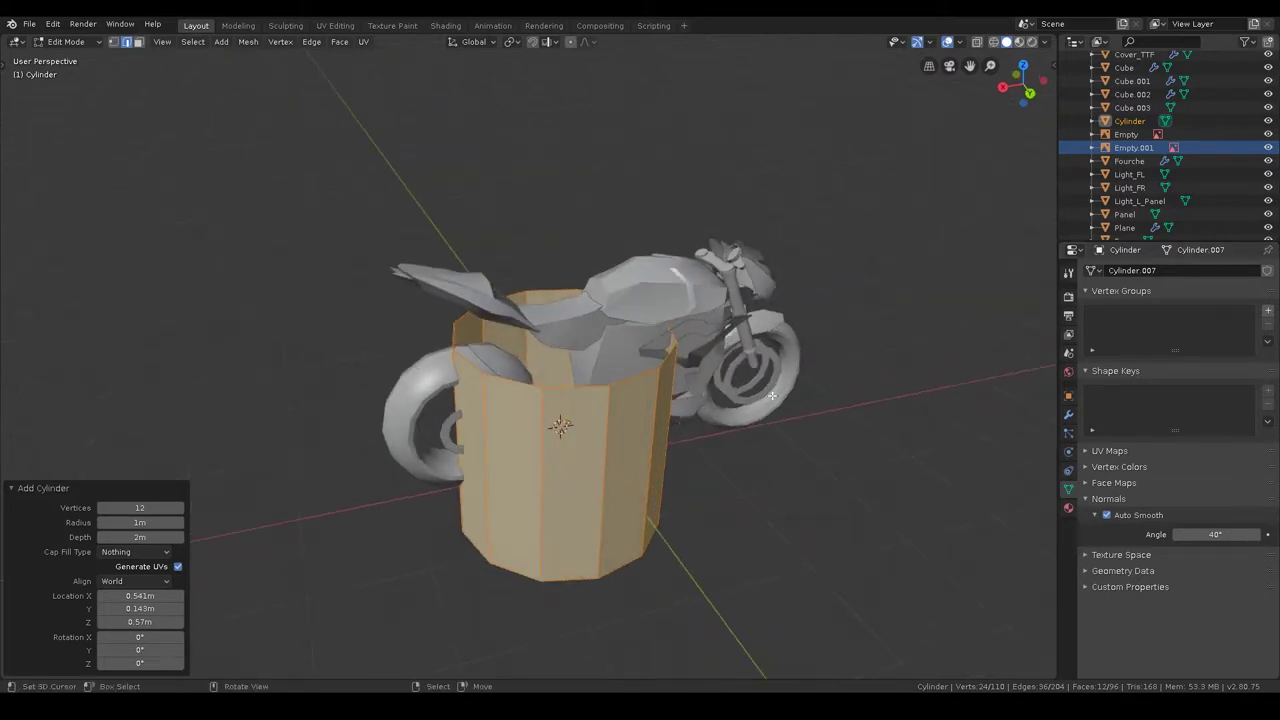
key(s)
click(690, 410)
middle_drag(690, 410, 700, 405)
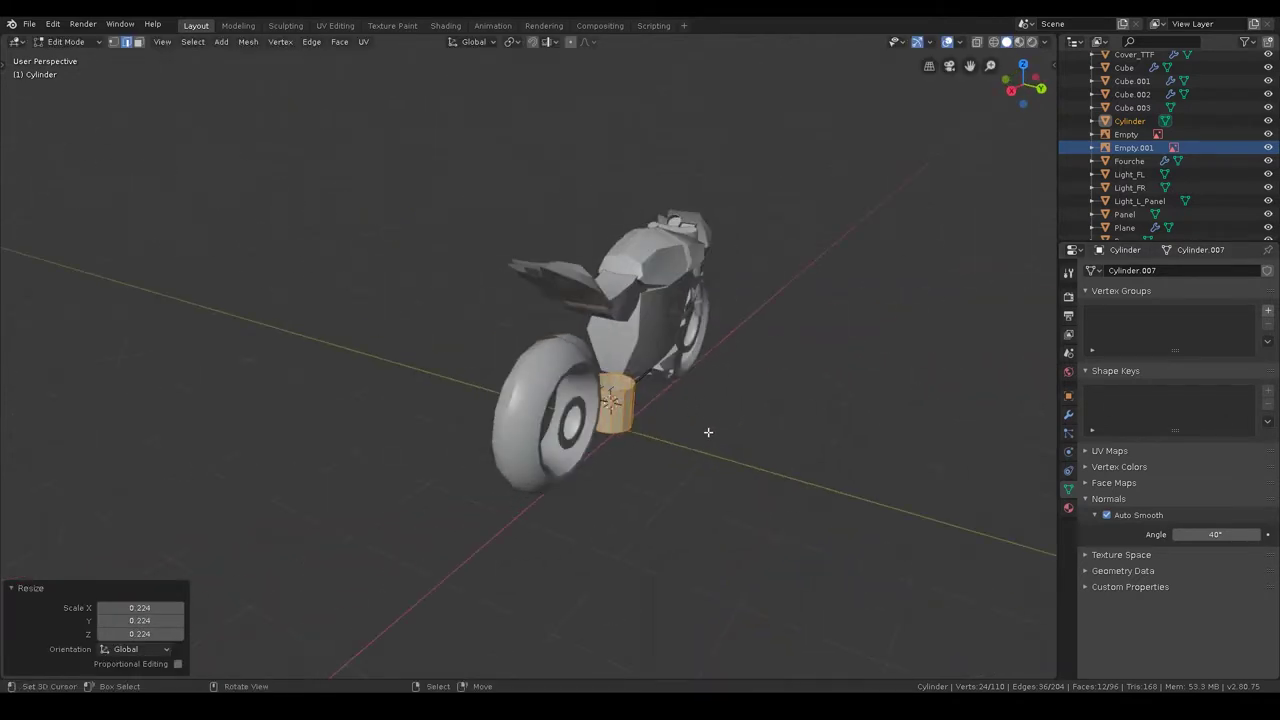
scroll(651, 361, up, 5)
middle_drag(651, 361, 800, 443)
key(r)
key(x)
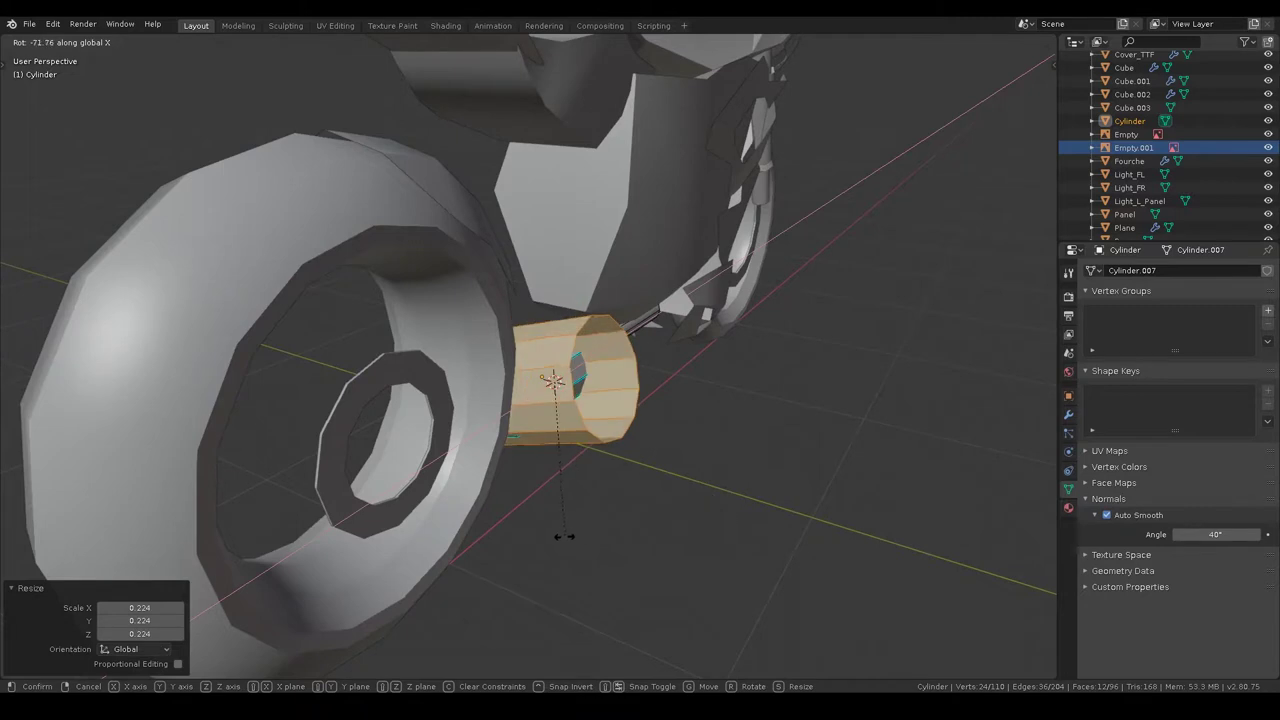
click(843, 468)
- Scale the cap piece to 0.326 and turn it -20° about Z
key(s)
click(640, 435)
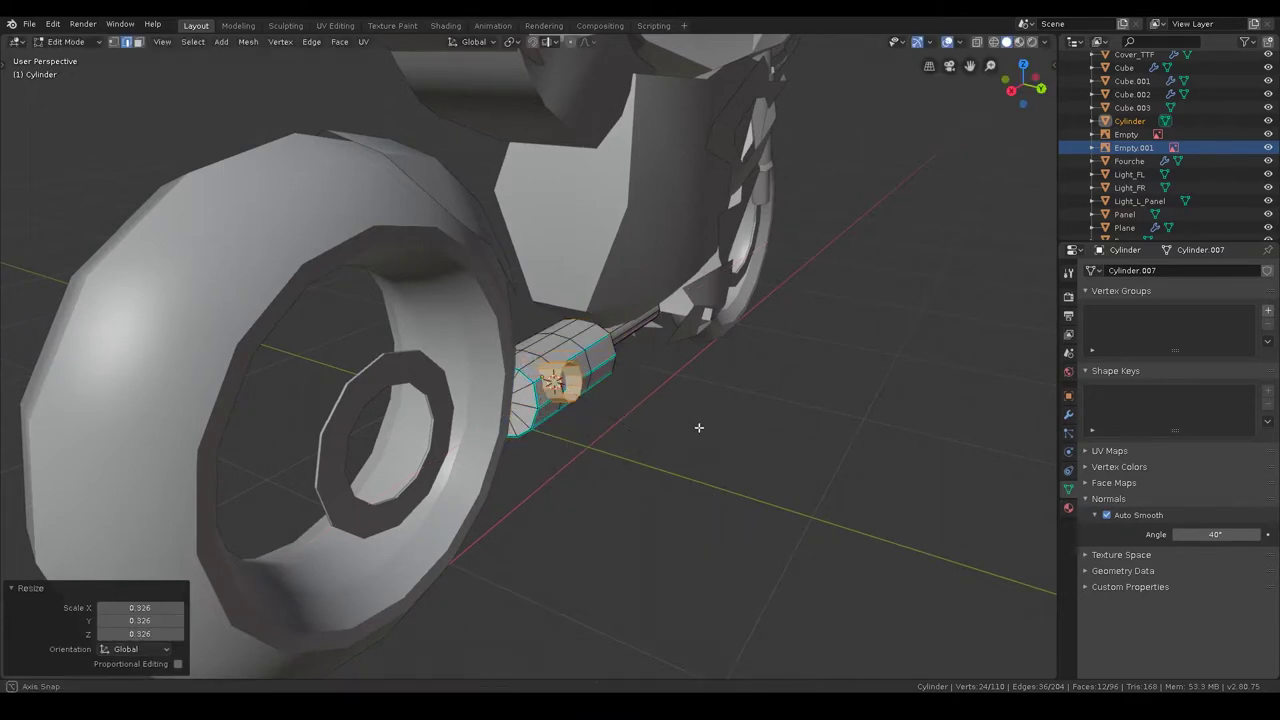
middle_drag(697, 429, 613, 430)
key(r)
key(z)
click(548, 452)
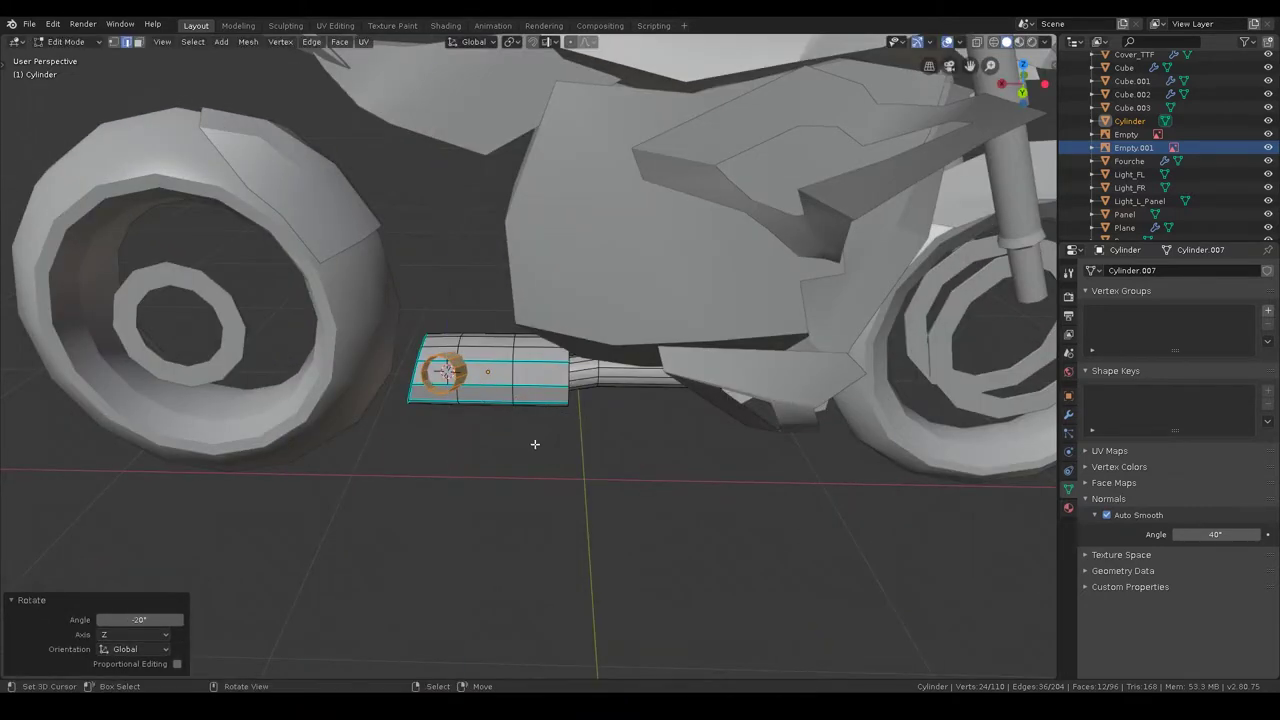
- Tilt the cap 21.4° about the X axis
middle_drag(534, 443, 655, 375)
key(r)
key(x)
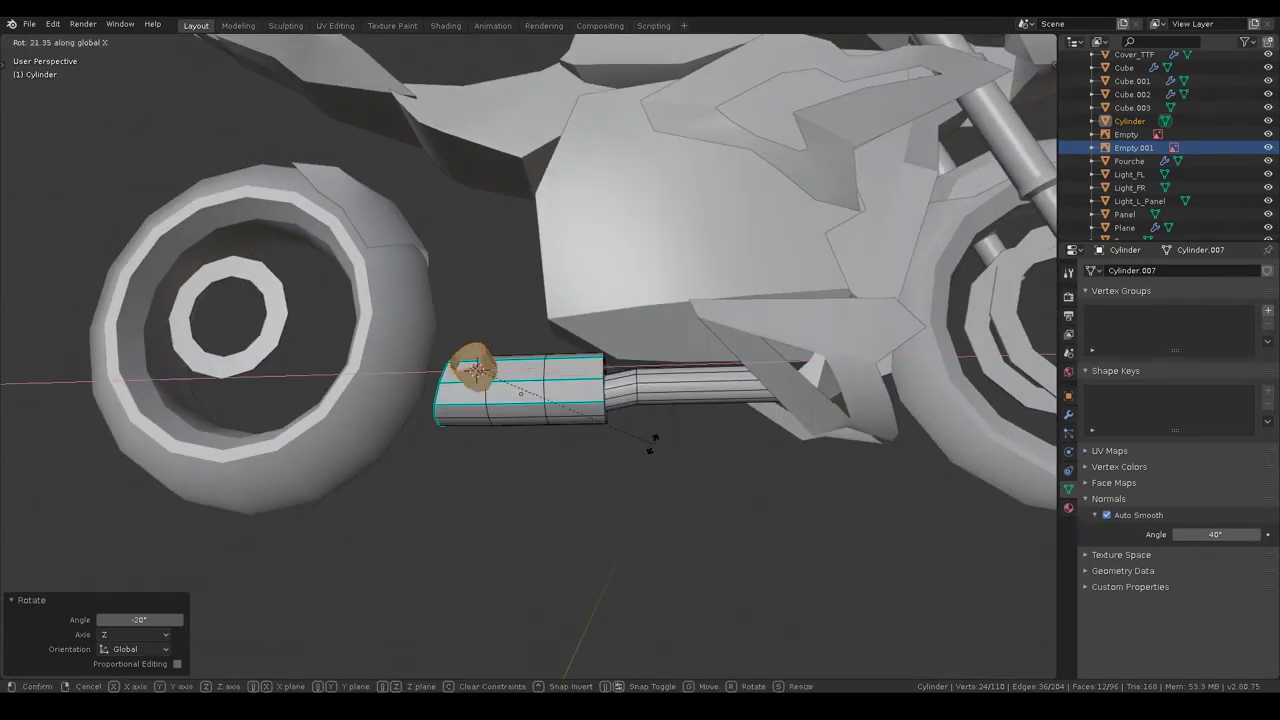
click(603, 429)
- Try scaling the cap along X and Z, cancelling each attempt
mouse_move(603, 429)
middle_down()
mouse_move(669, 471)
mouse_move(600, 430)
middle_up()
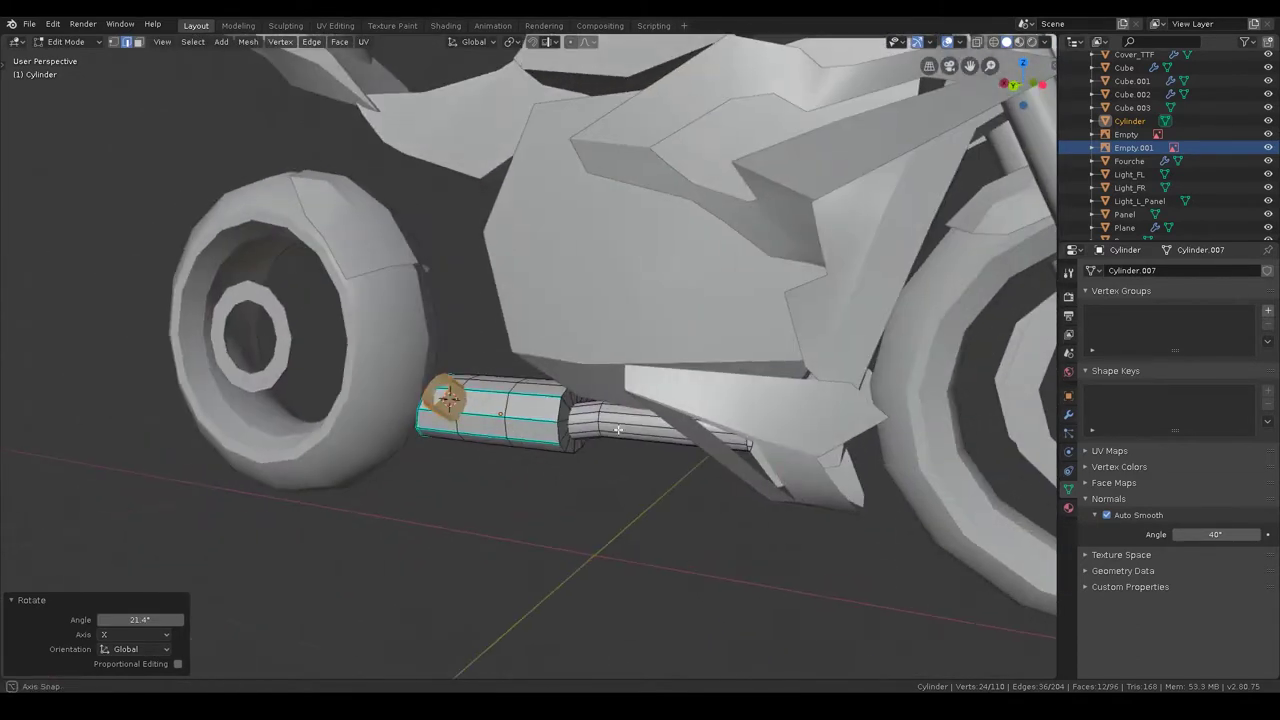
key(s)
key(x)
key(Escape)
key(s)
key(z)
key(Escape)
key(s)
key(z)
key(z)
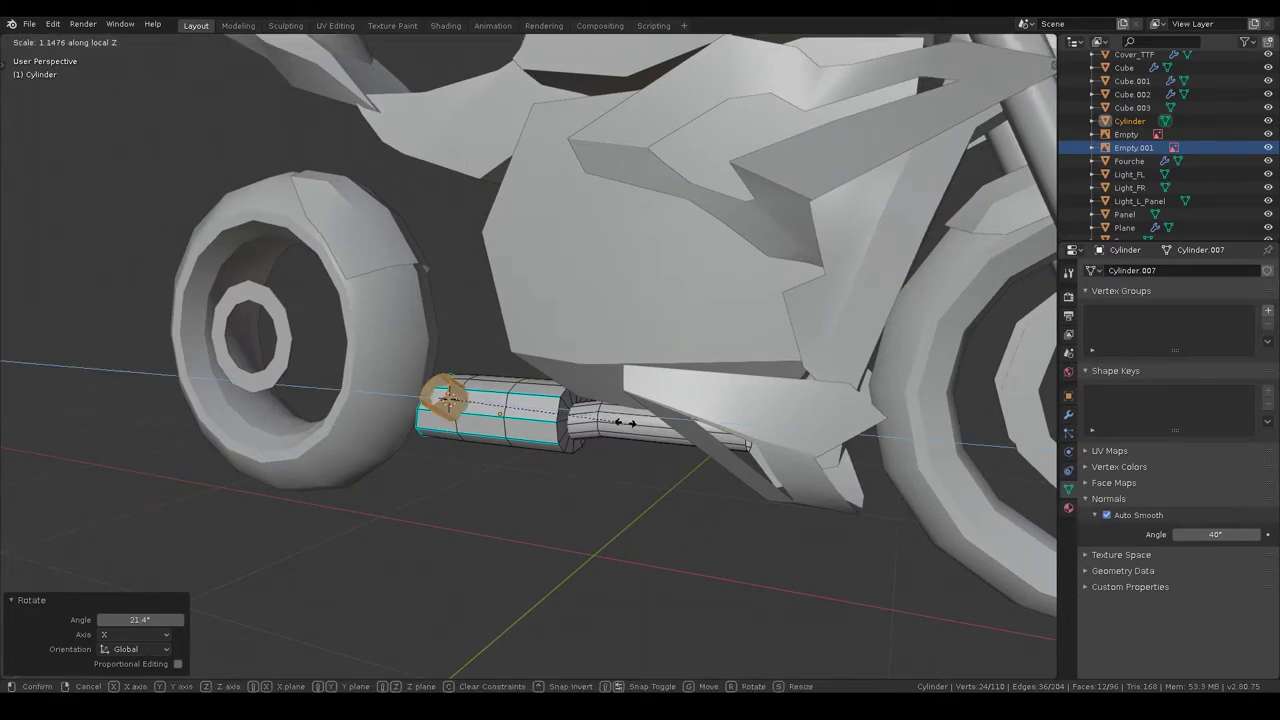
key(Escape)
mouse_move(632, 426)
middle_down()
mouse_move(600, 349)
mouse_move(503, 401)
middle_up()
- Leave Edit Mode and switch back into editing the exhaust mesh
key(Tab)
key(ctrl+Tab)
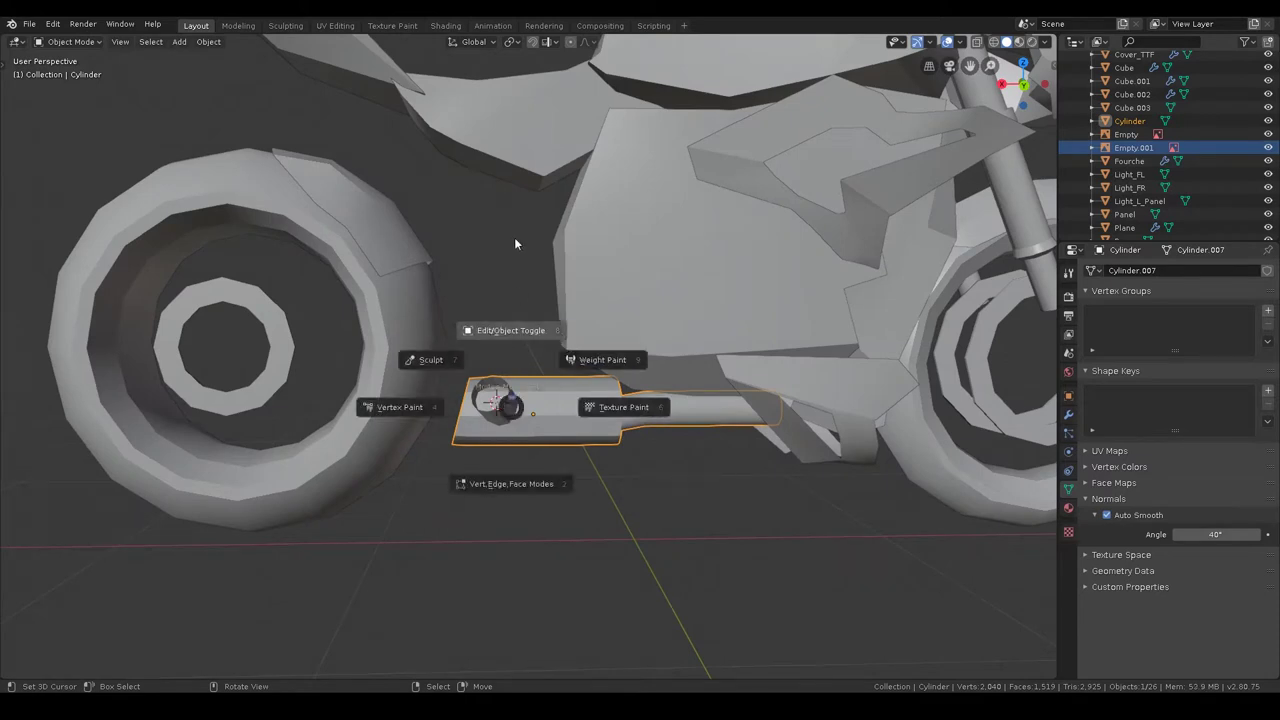
click(622, 406)
mouse_move(622, 406)
middle_down()
mouse_move(398, 354)
mouse_move(143, 62)
middle_up()
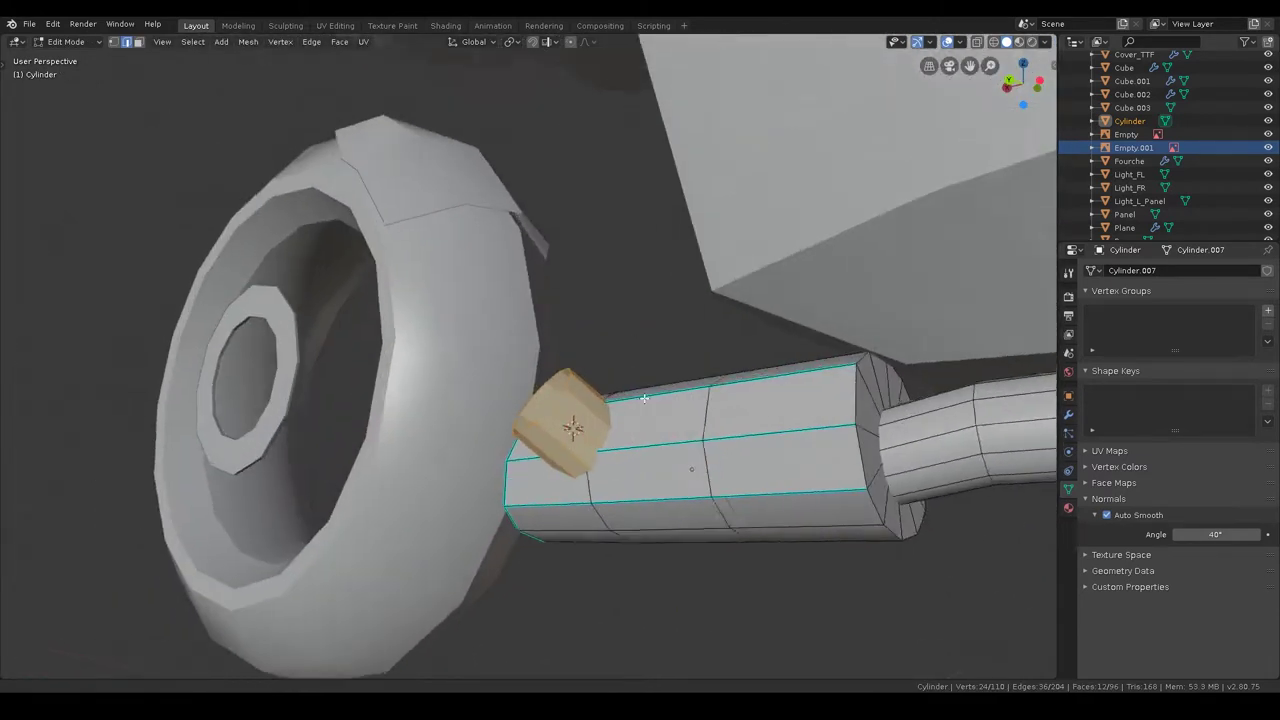
- Select the cap's end edge loop and move it 0.122 m in X and 0.141 m in Z
key(alt+a)
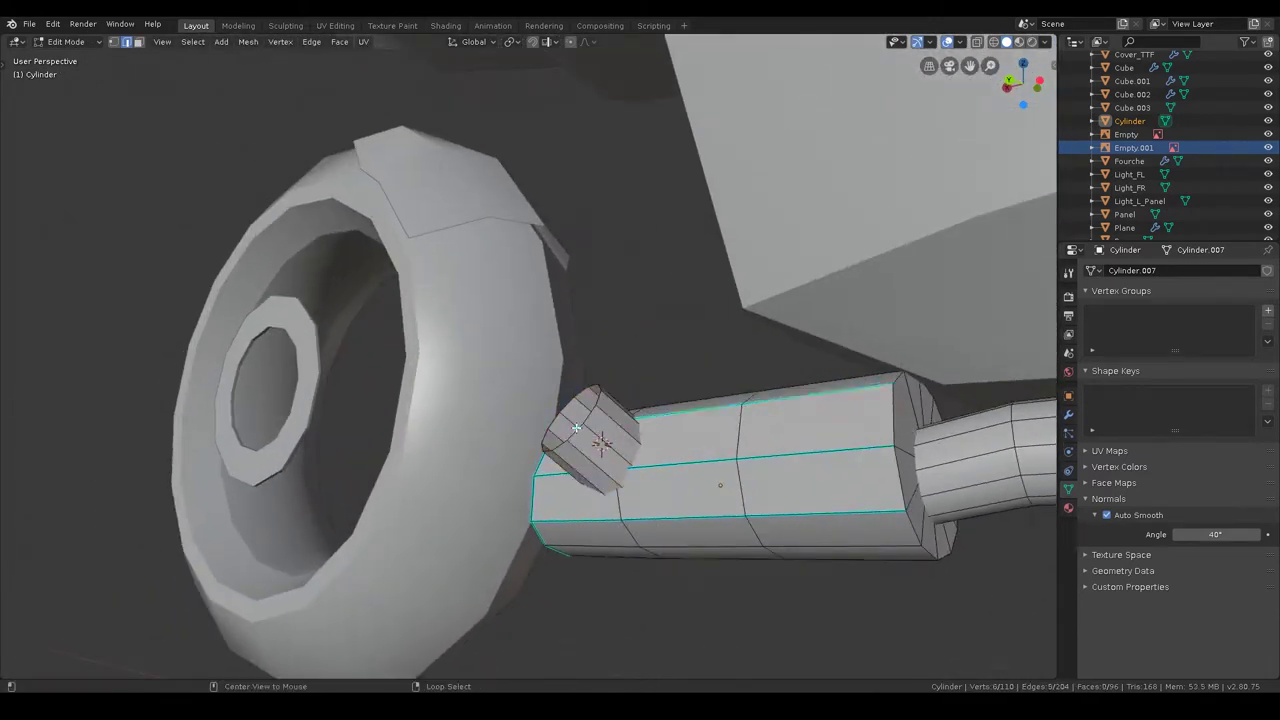
alt+click(583, 435)
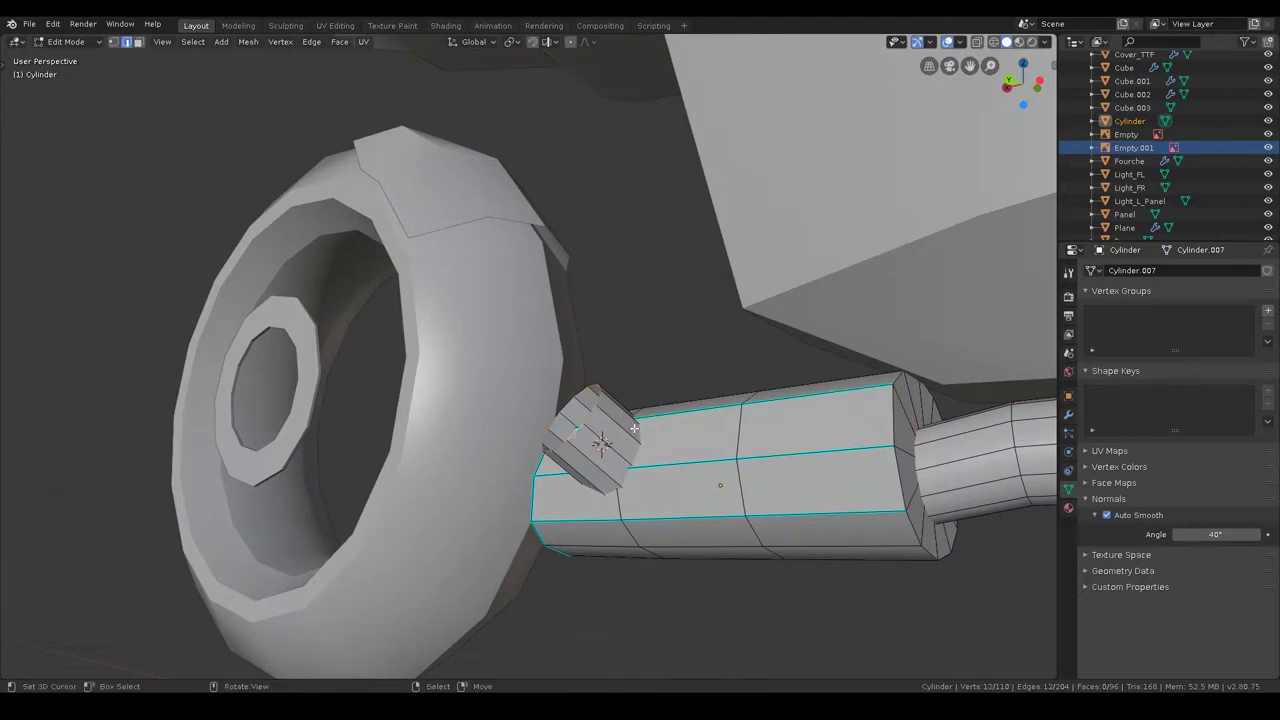
key(KP_1)
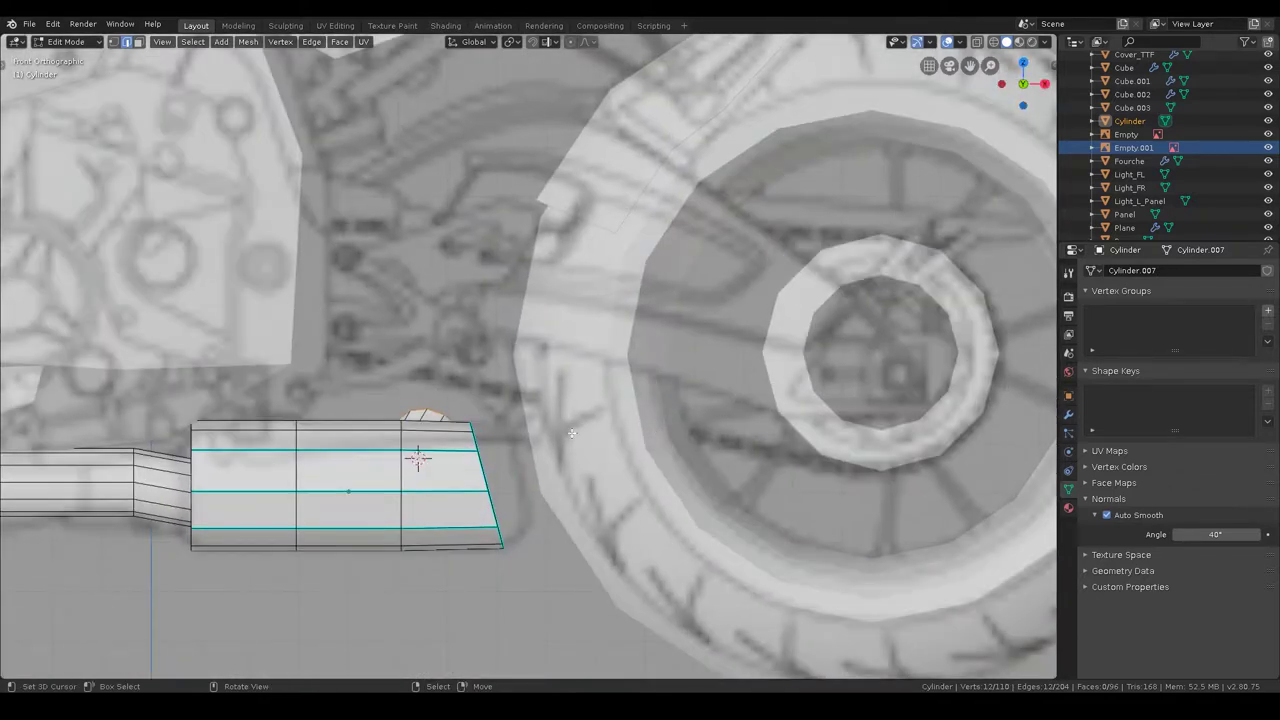
key(g)
click(568, 347)
scroll(568, 347, down, 5)
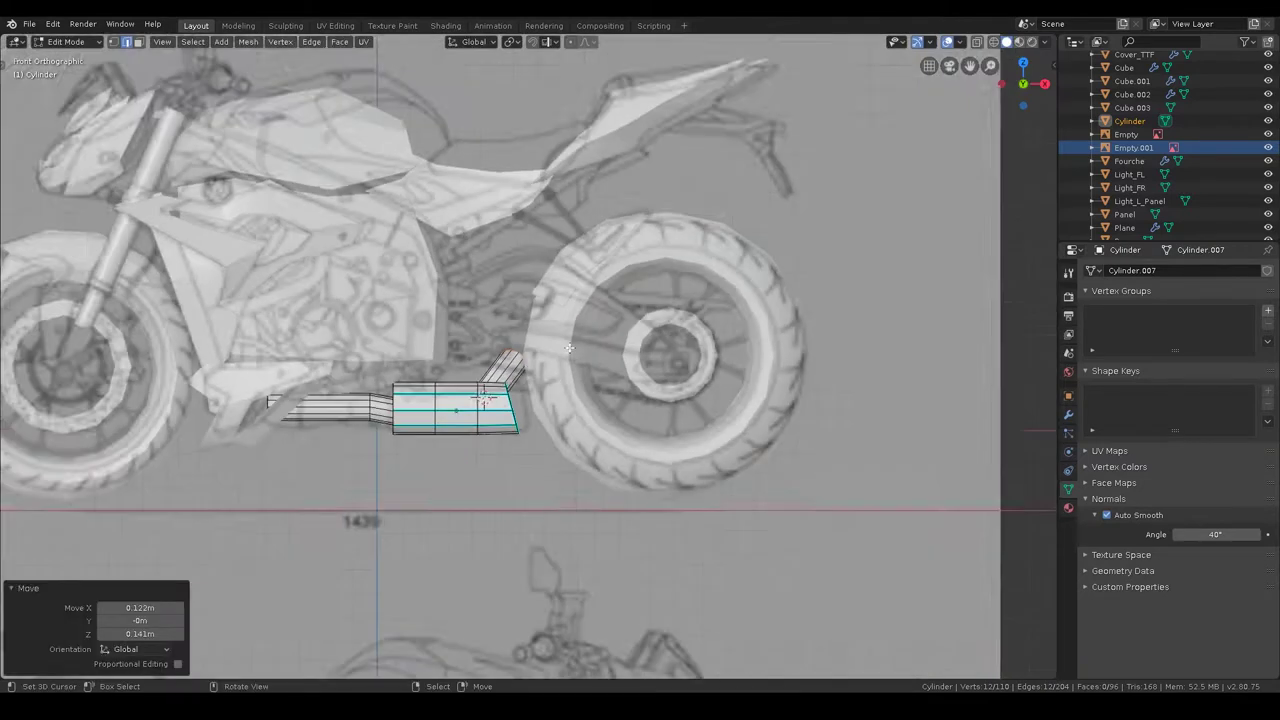
scroll(568, 347, down, 3)
shift+middle_drag(530, 453, 560, 369)
scroll(560, 369, up, 2)
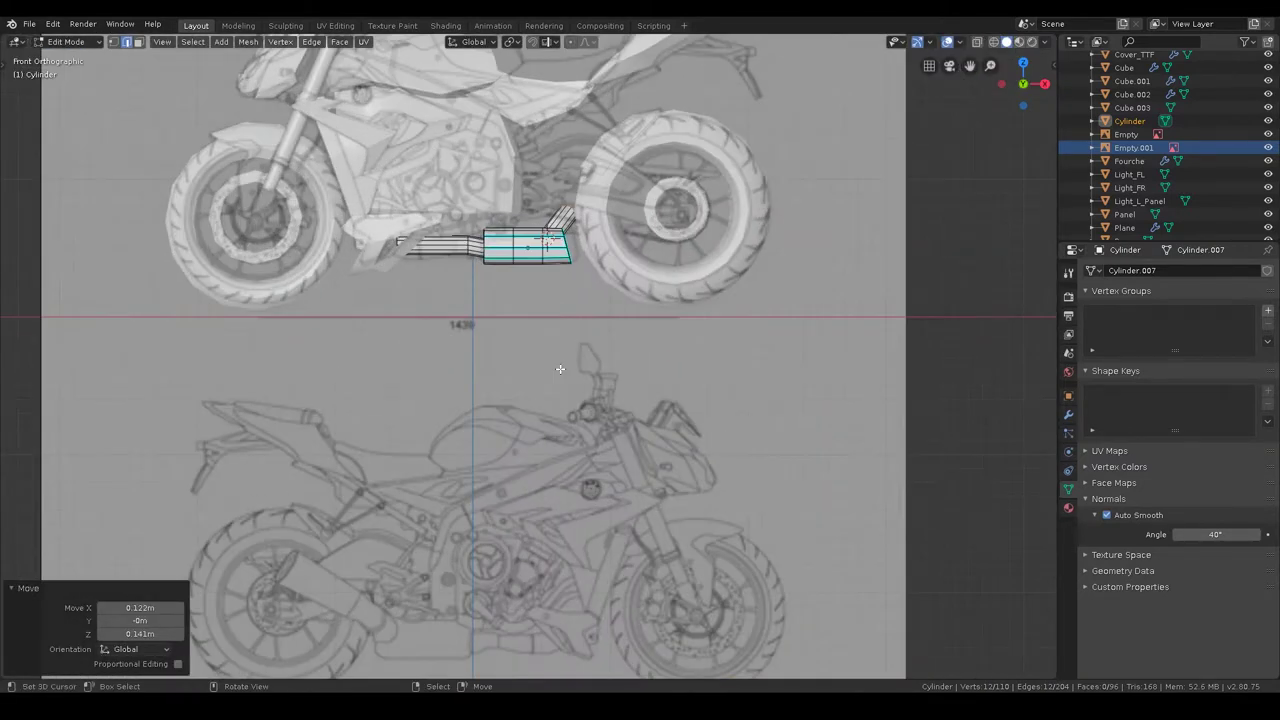
- In Object Mode, check the back, right and front views, then select the blueprint image
key(Tab)
scroll(560, 369, down, 2)
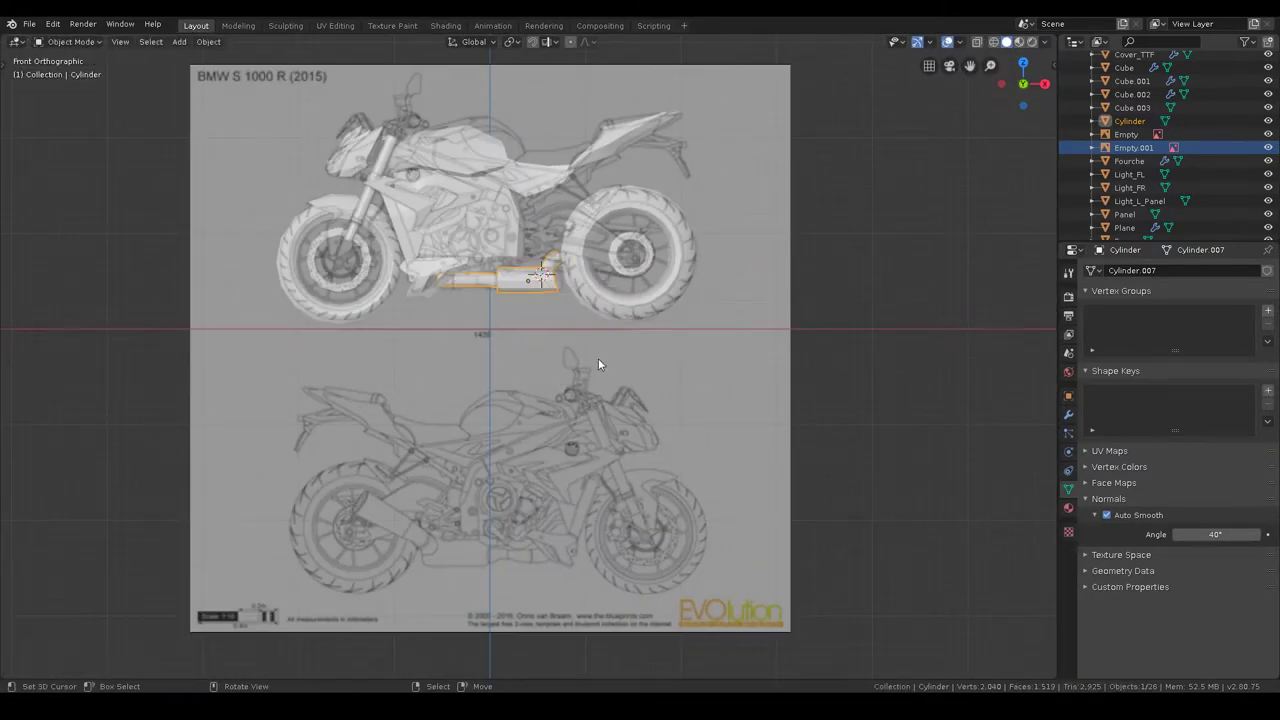
key(ctrl+KP_1)
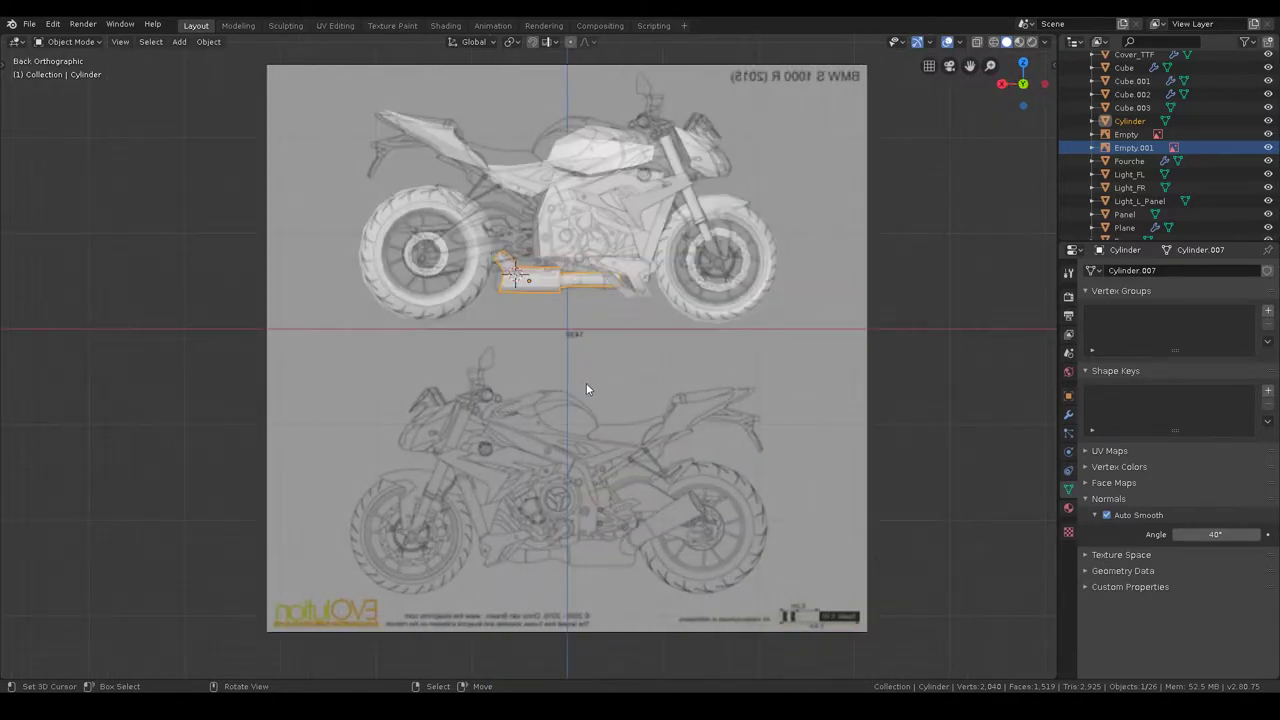
key(KP_3)
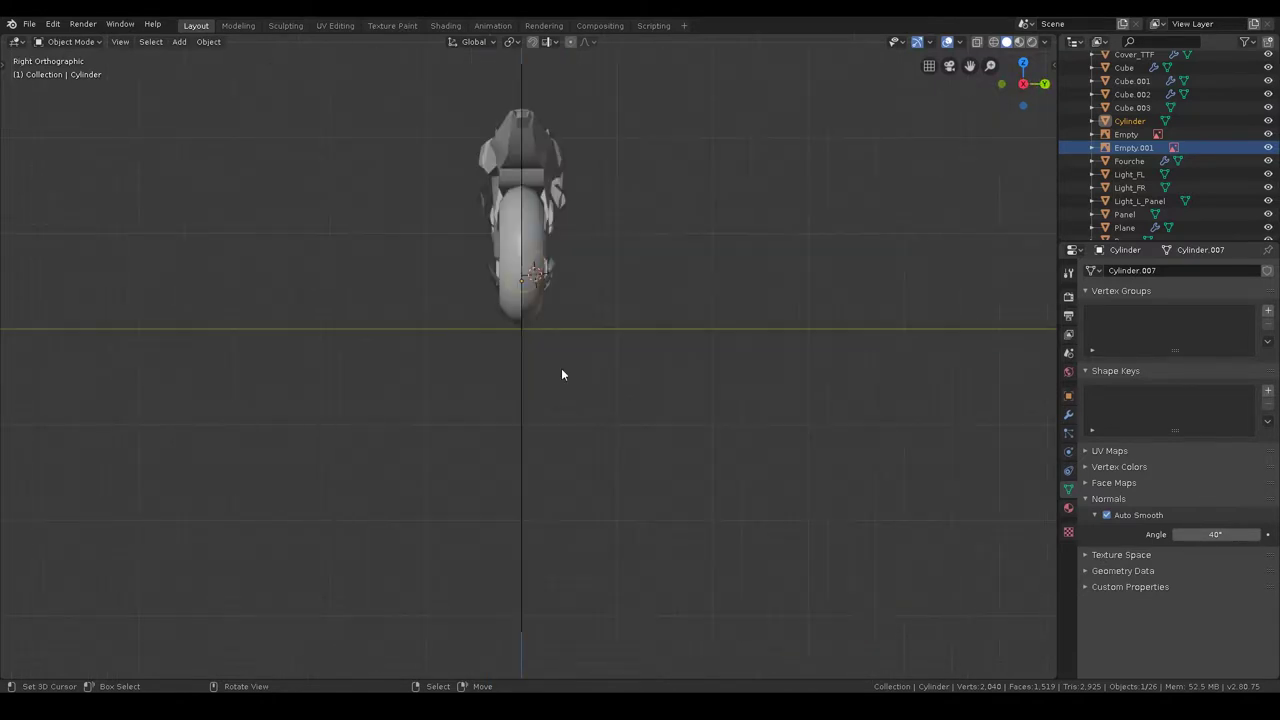
key(KP_1)
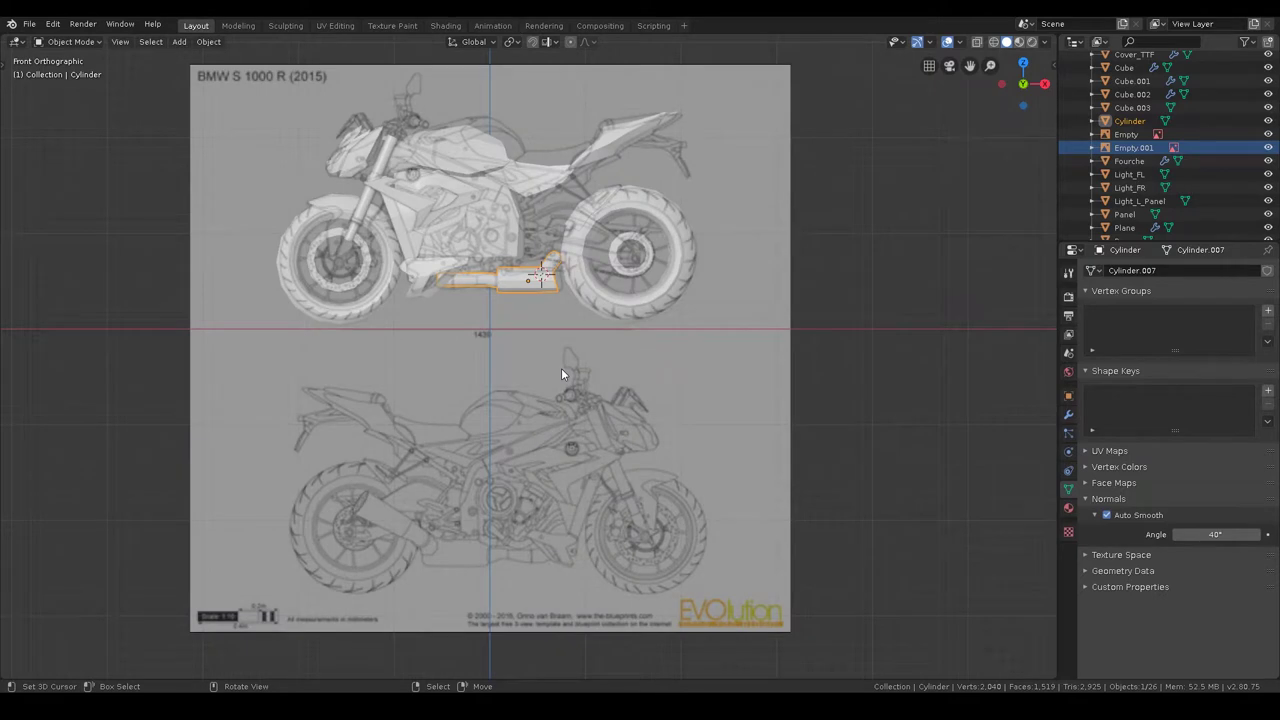
shift+scroll(610, 333, up, 5)
click(707, 456)
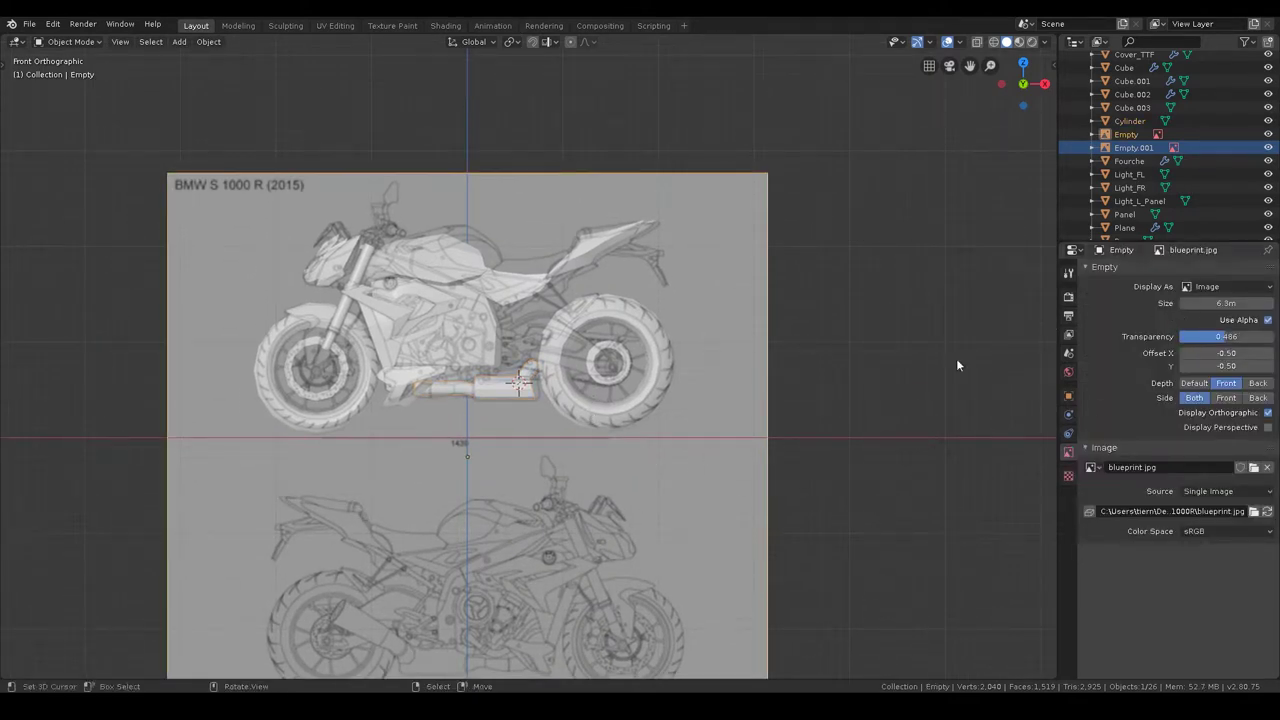
- Mirror the blueprint with X scale -1 and raise it 2.89 m along Z
text(sx-1)
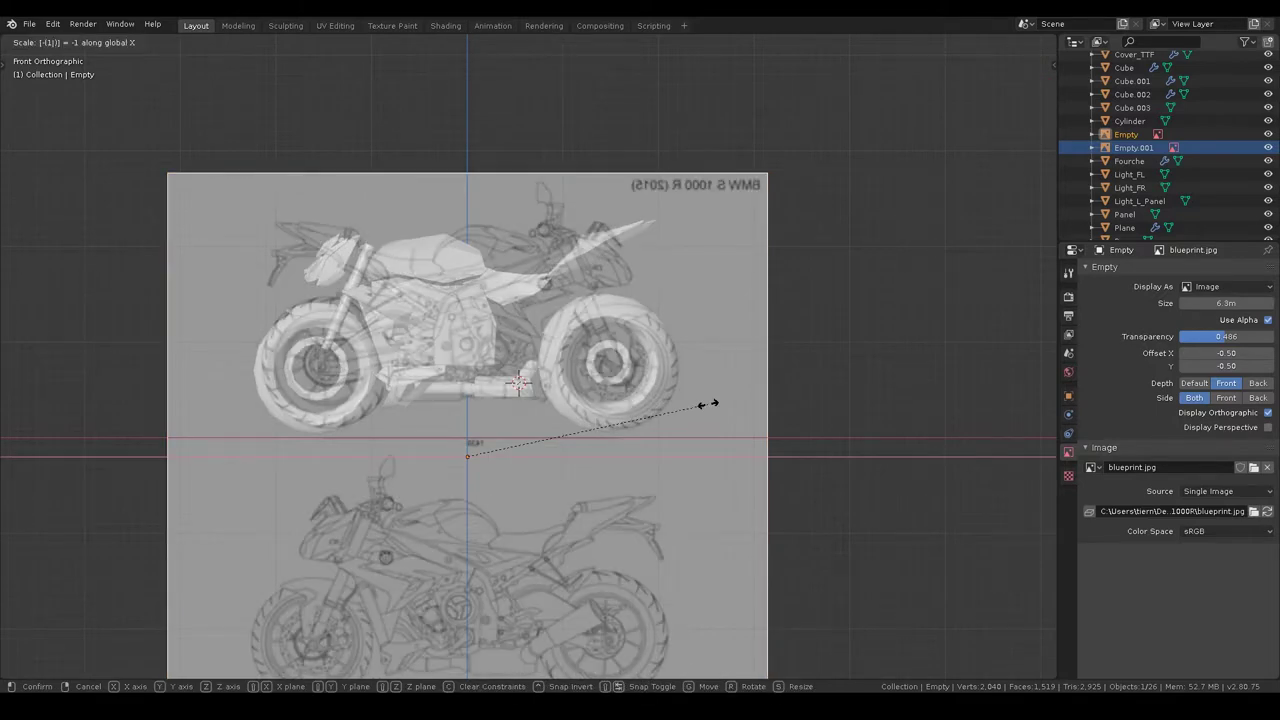
key(Return)
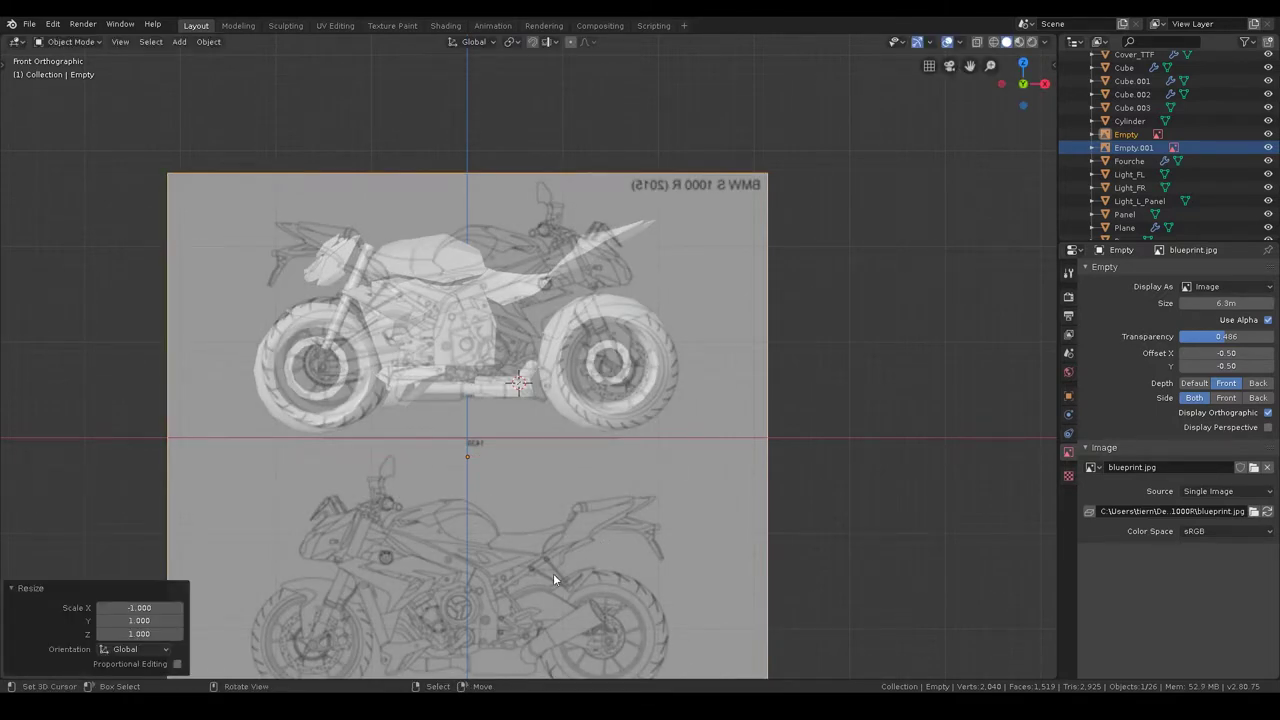
key(g)
key(z)
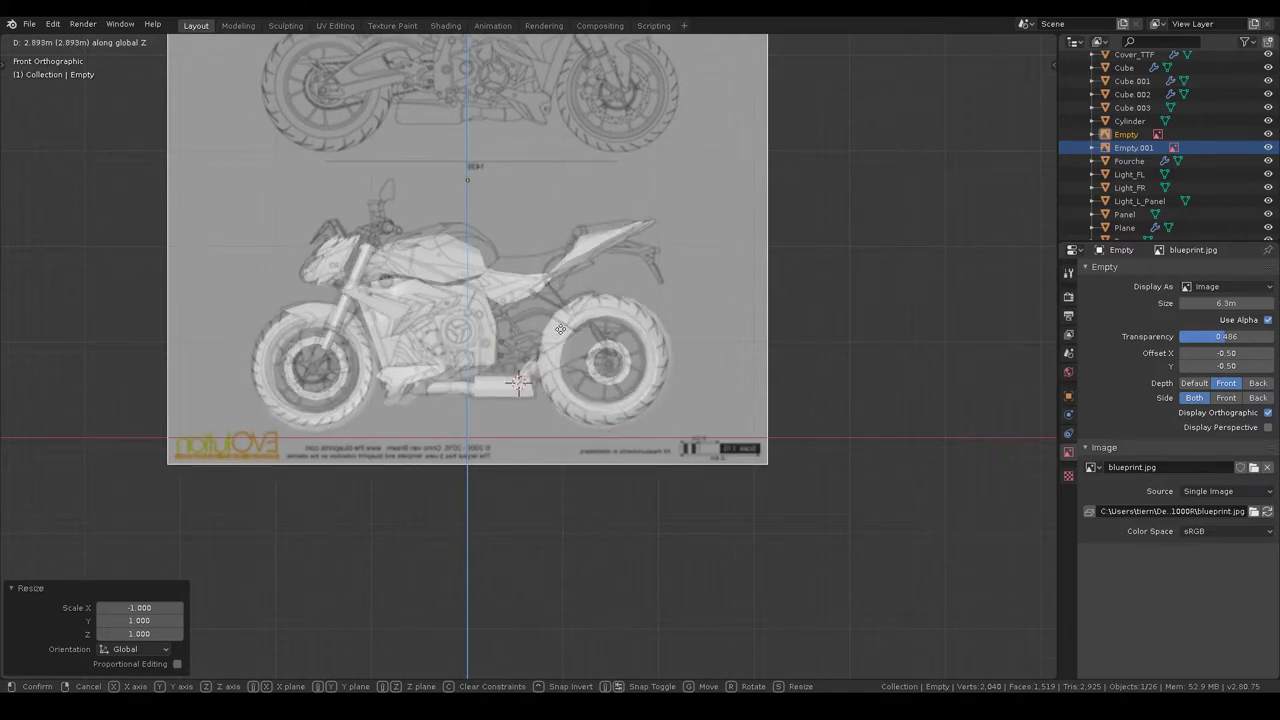
click(560, 329)
- Select the exhaust and enter Edit Mode, centring the outlet tip in the back view
key(ctrl+KP_1)
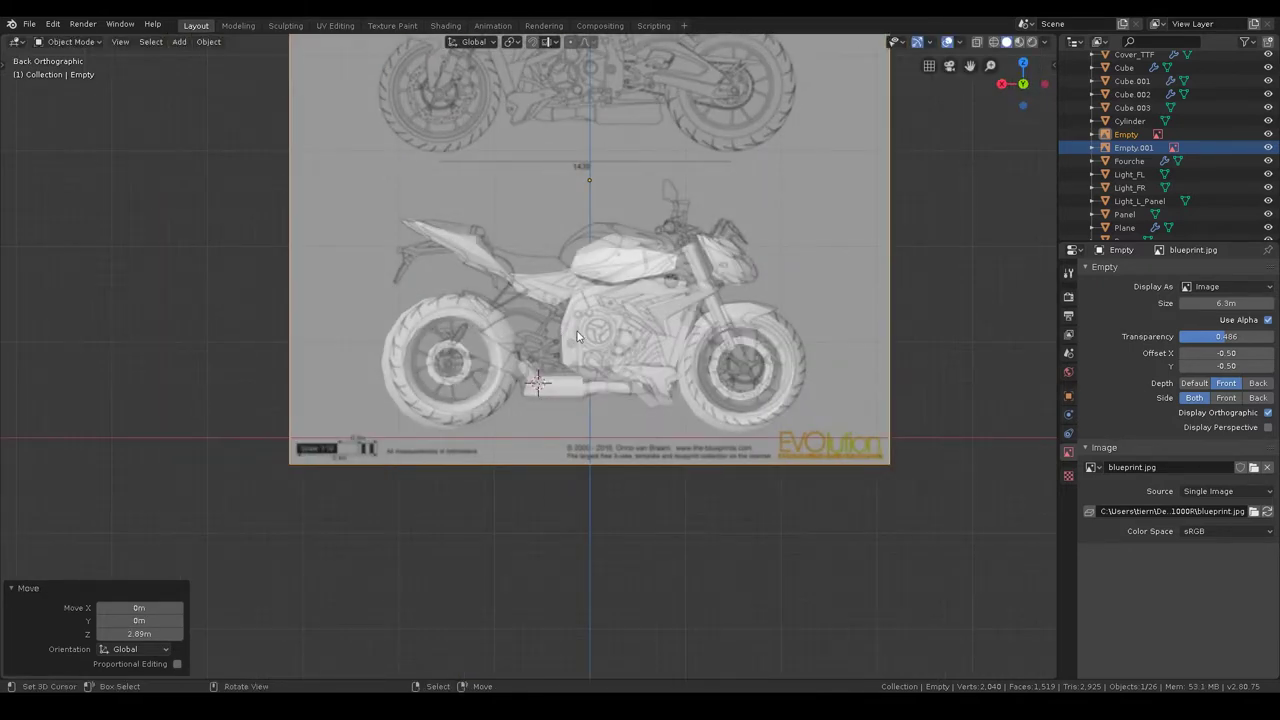
scroll(577, 336, up, 6)
middle_drag(536, 401, 566, 425)
click(551, 443)
key(Tab)
key(KP_1)
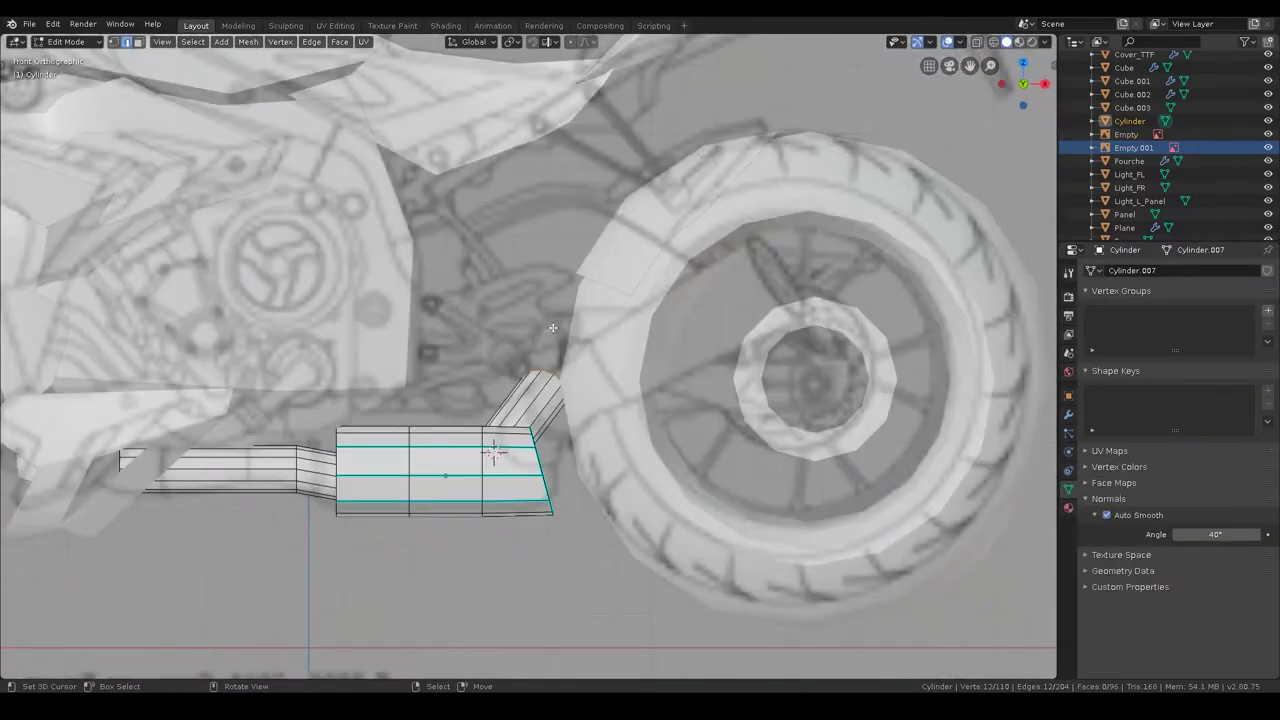
key(ctrl+KP_1)
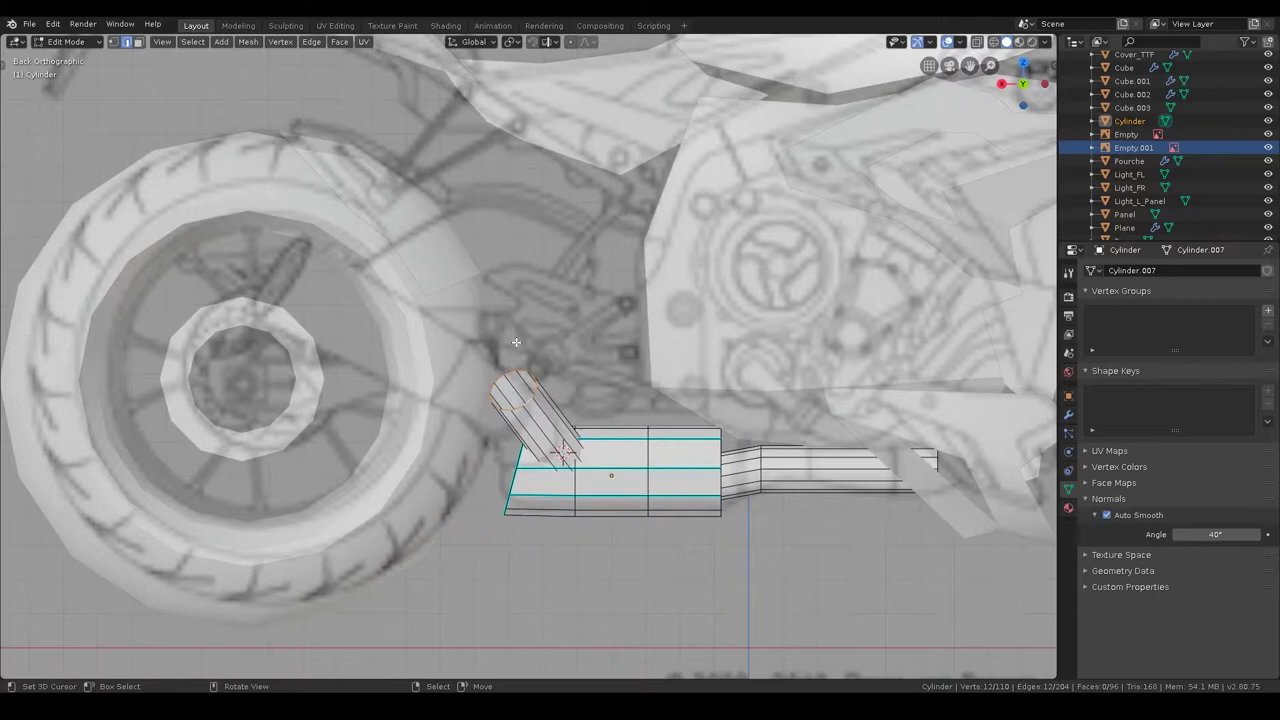
shift+middle_drag(516, 342, 574, 418)
- Lower the tip end, extrude a section and widen it to 1.471
key(g)
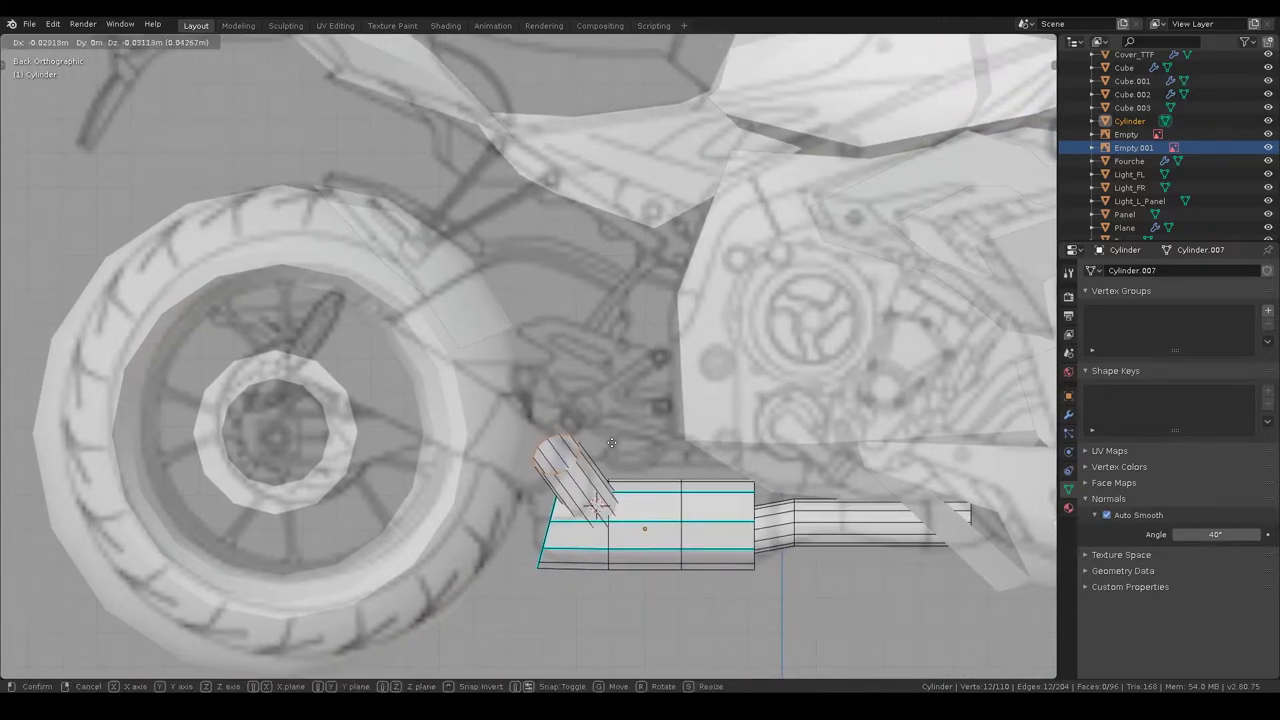
click(627, 447)
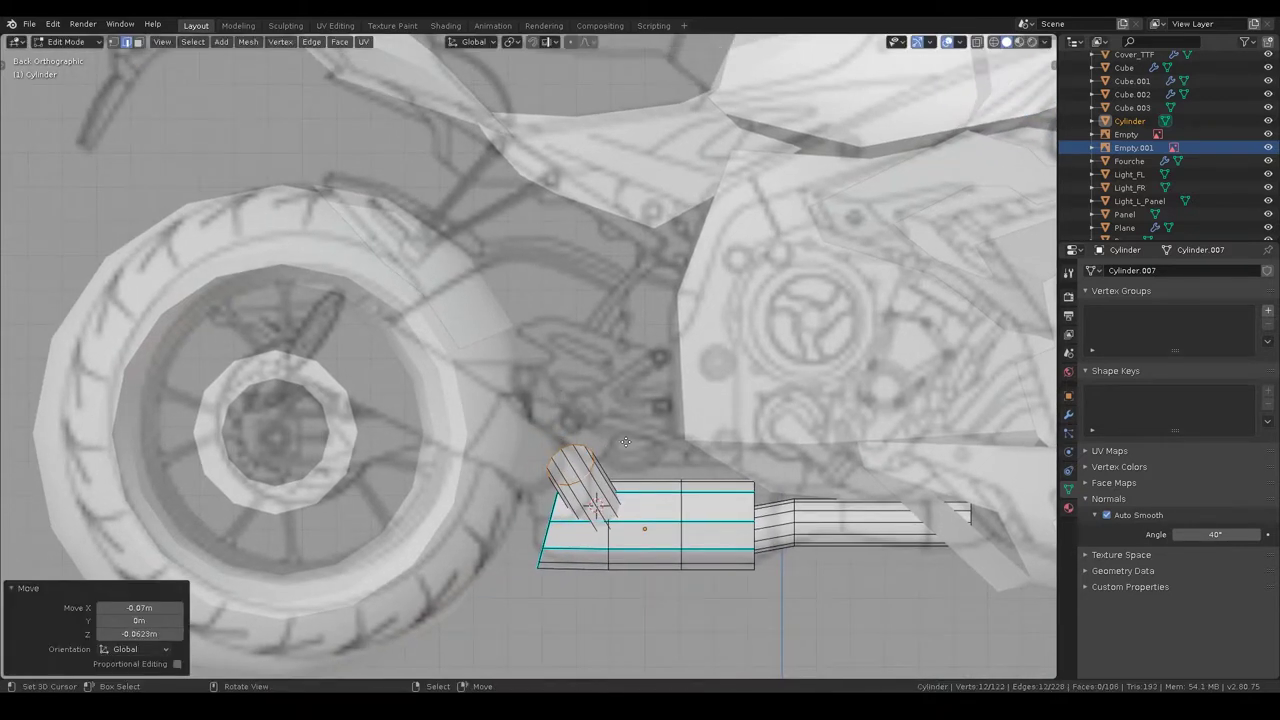
key(e)
click(615, 425)
key(s)
click(608, 373)
key(g)
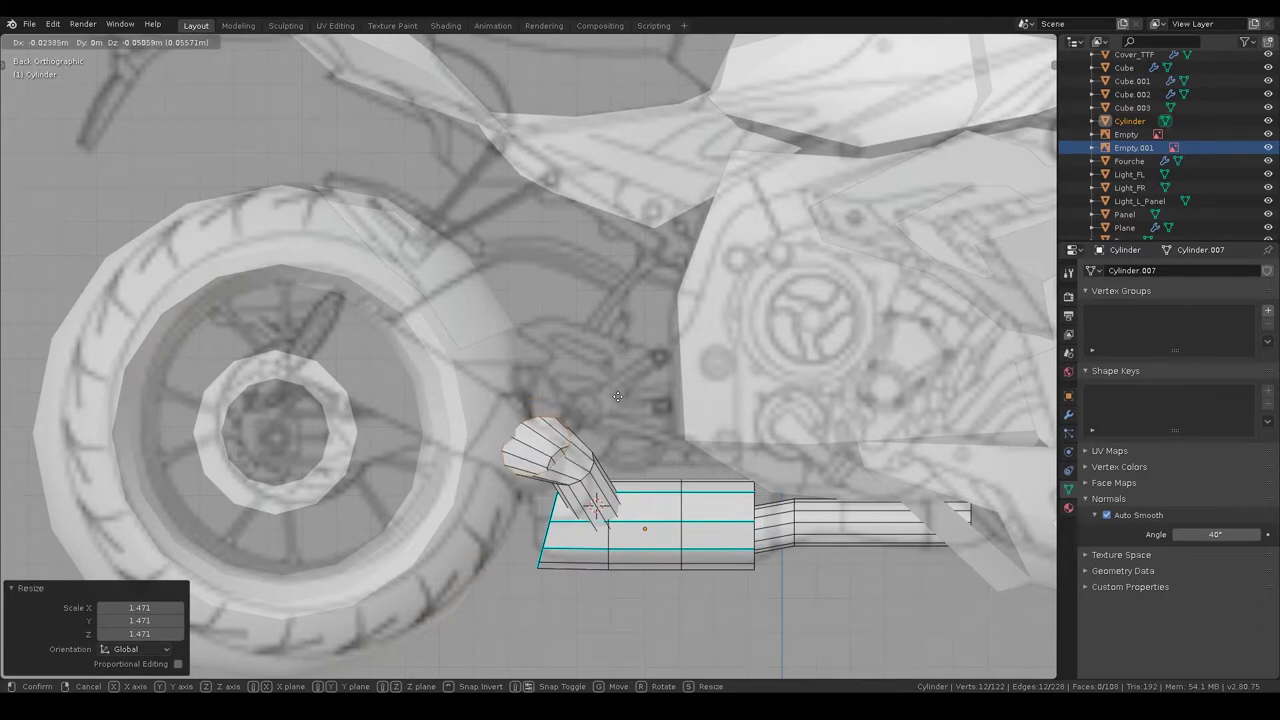
click(615, 397)
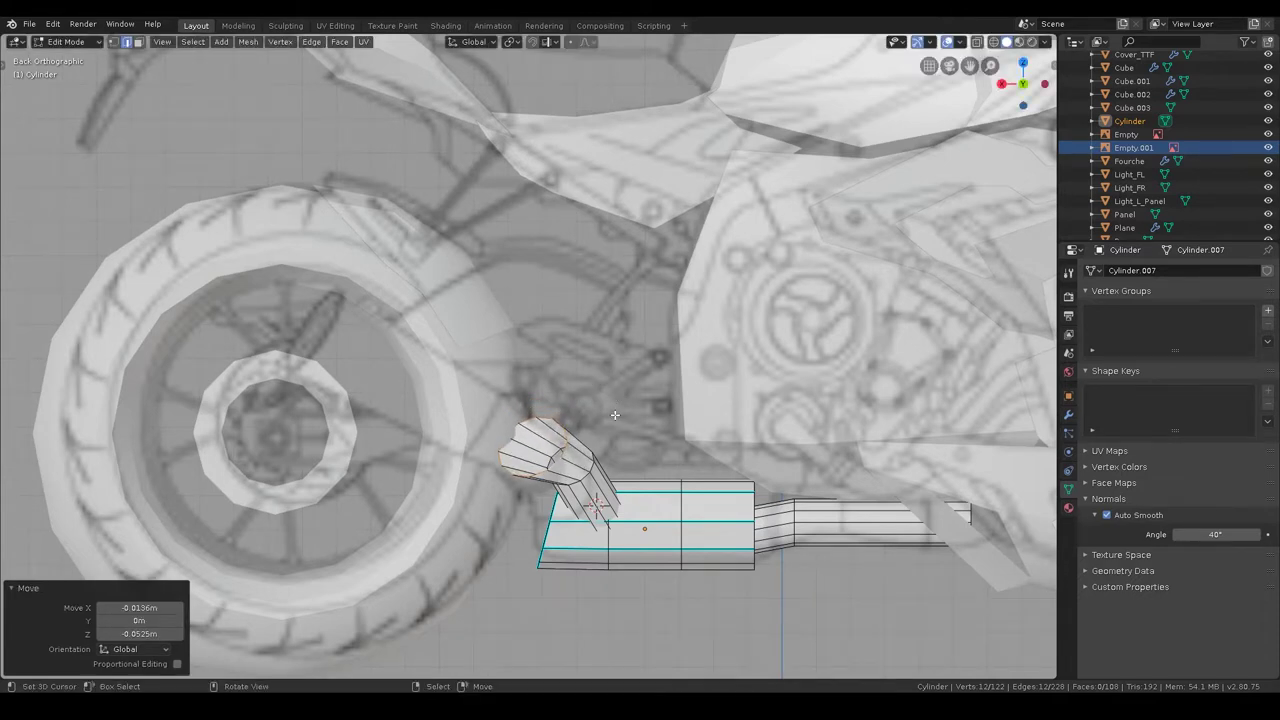
- Extrude another section up toward the wheel and widen it to 1.495
key(e)
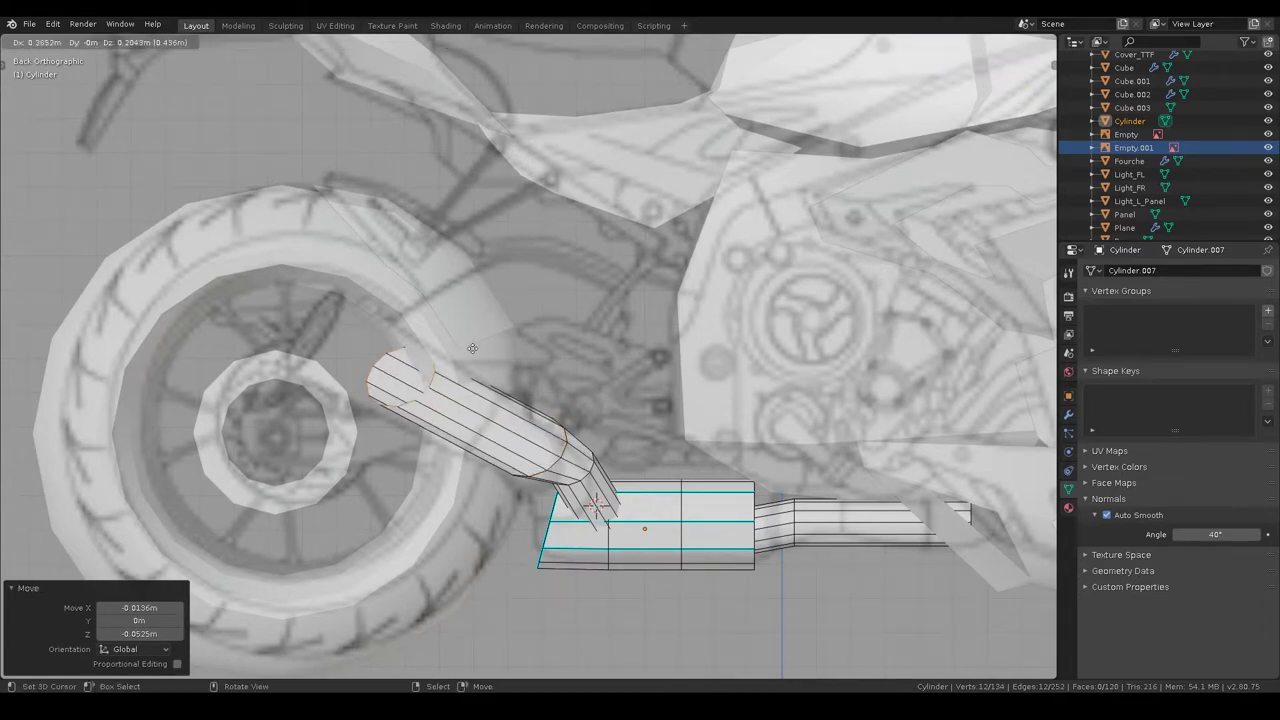
click(455, 345)
key(s)
click(488, 296)
key(g)
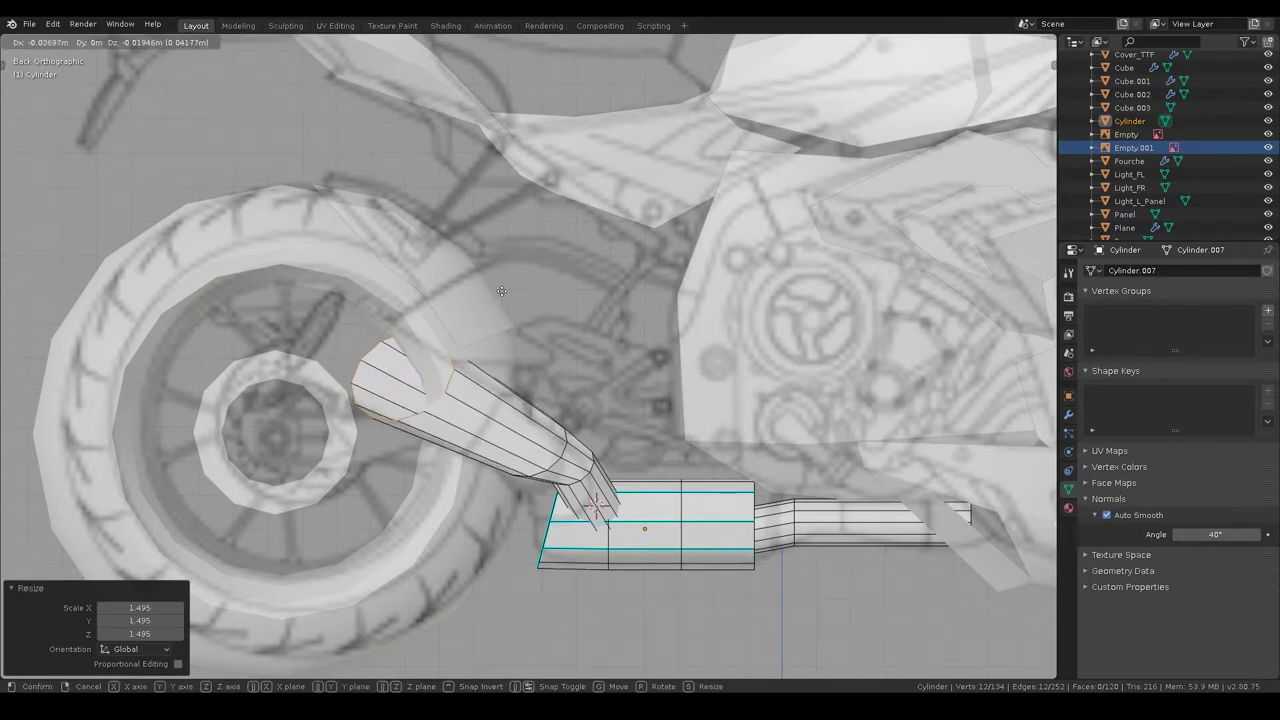
click(501, 291)
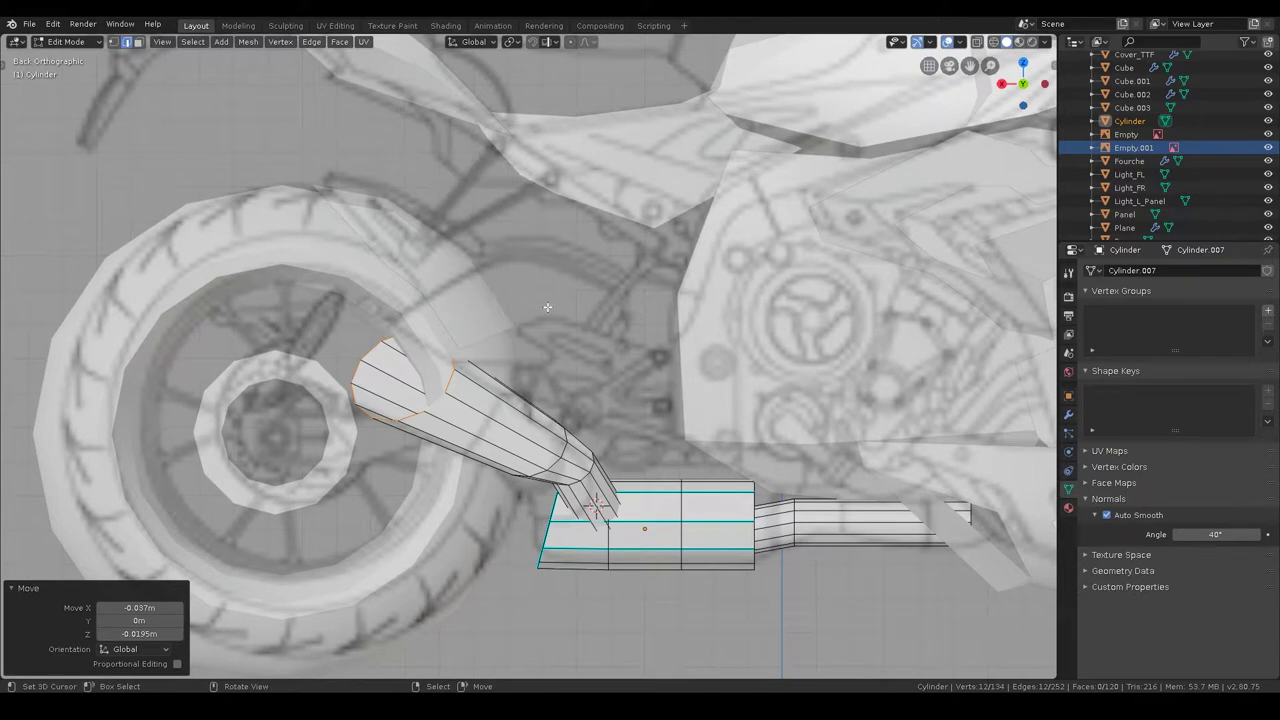
- Rotate the flared end 15° about Z, stretch it 1.282 along Z and reposition it
key(r)
key(z)
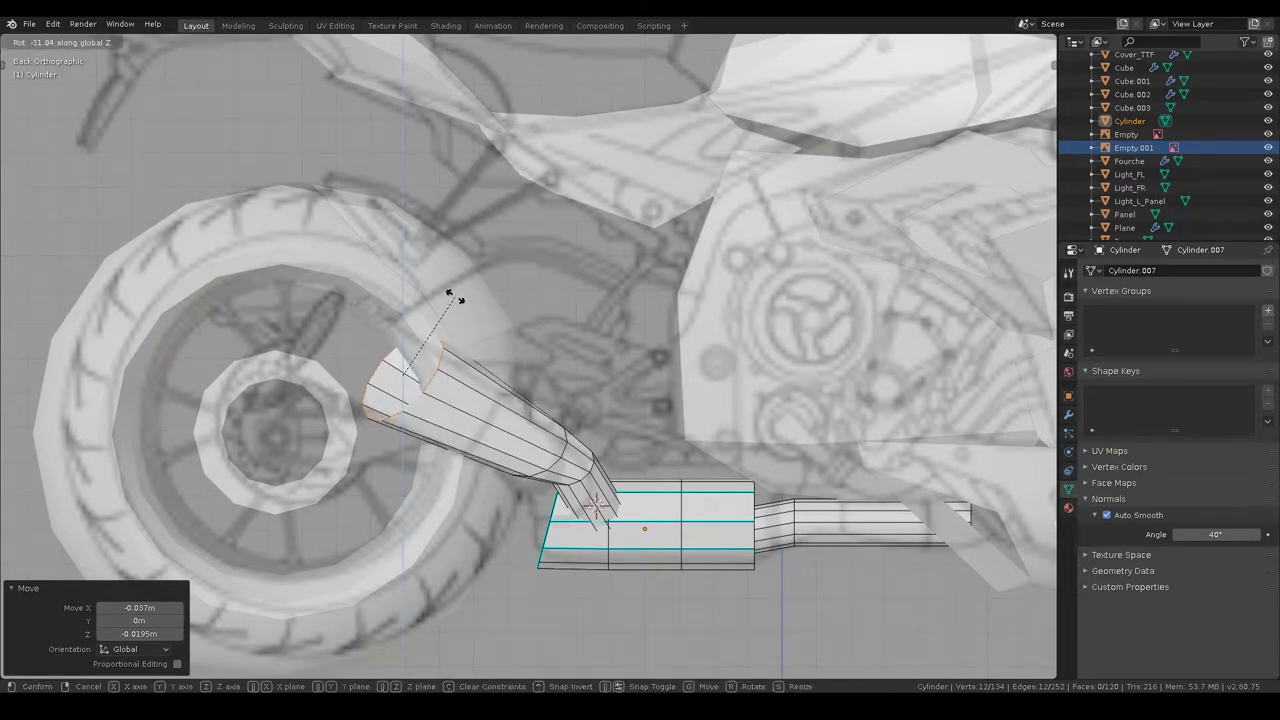
click(632, 330)
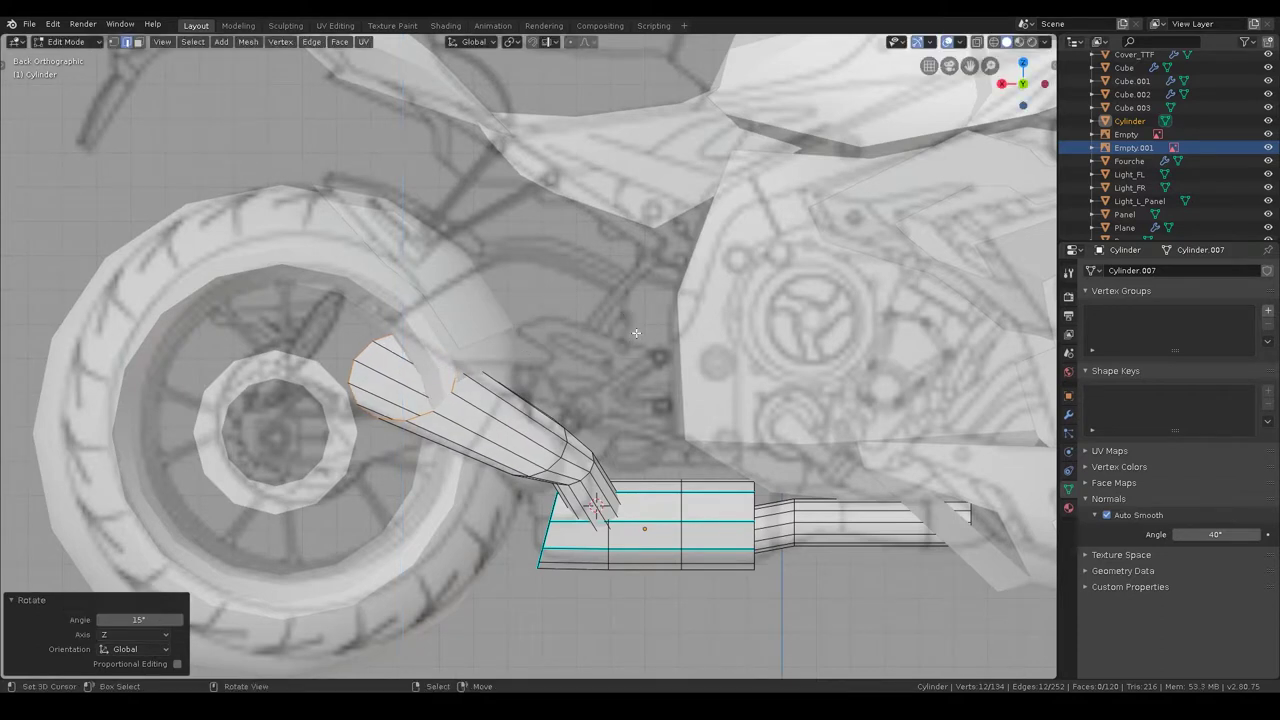
key(s)
click(605, 341)
key(s)
key(z)
click(651, 331)
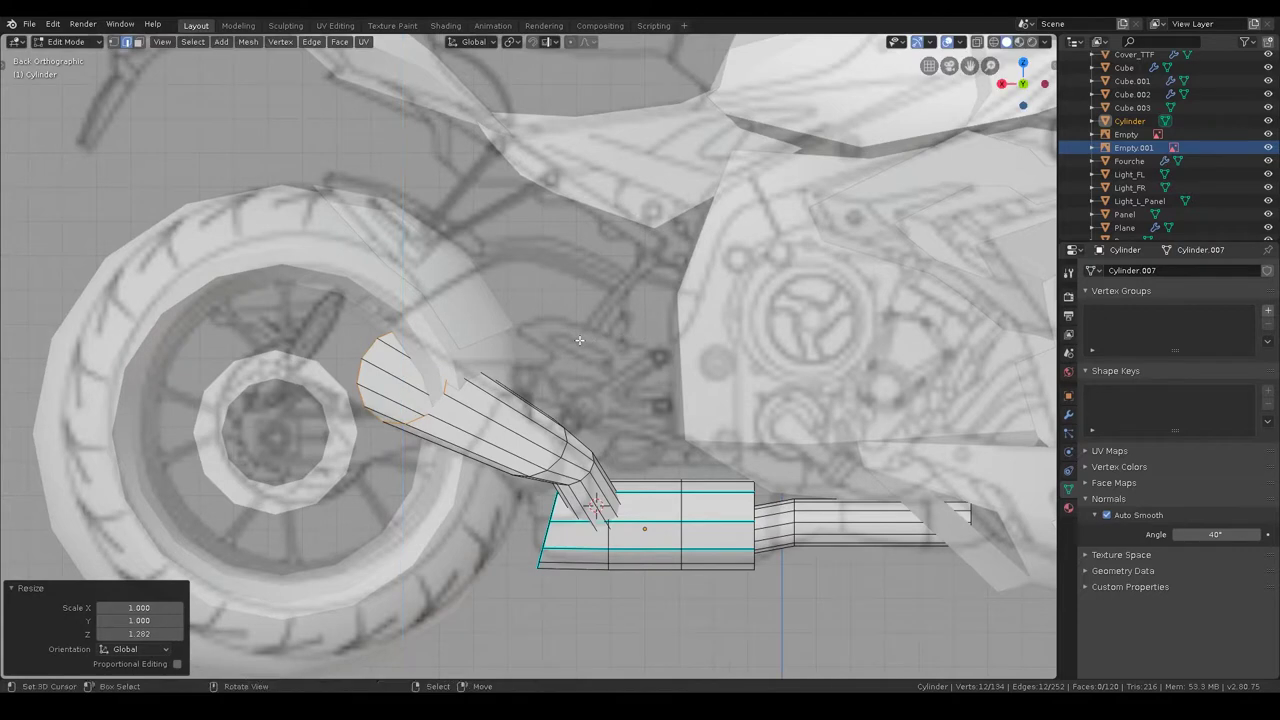
key(g)
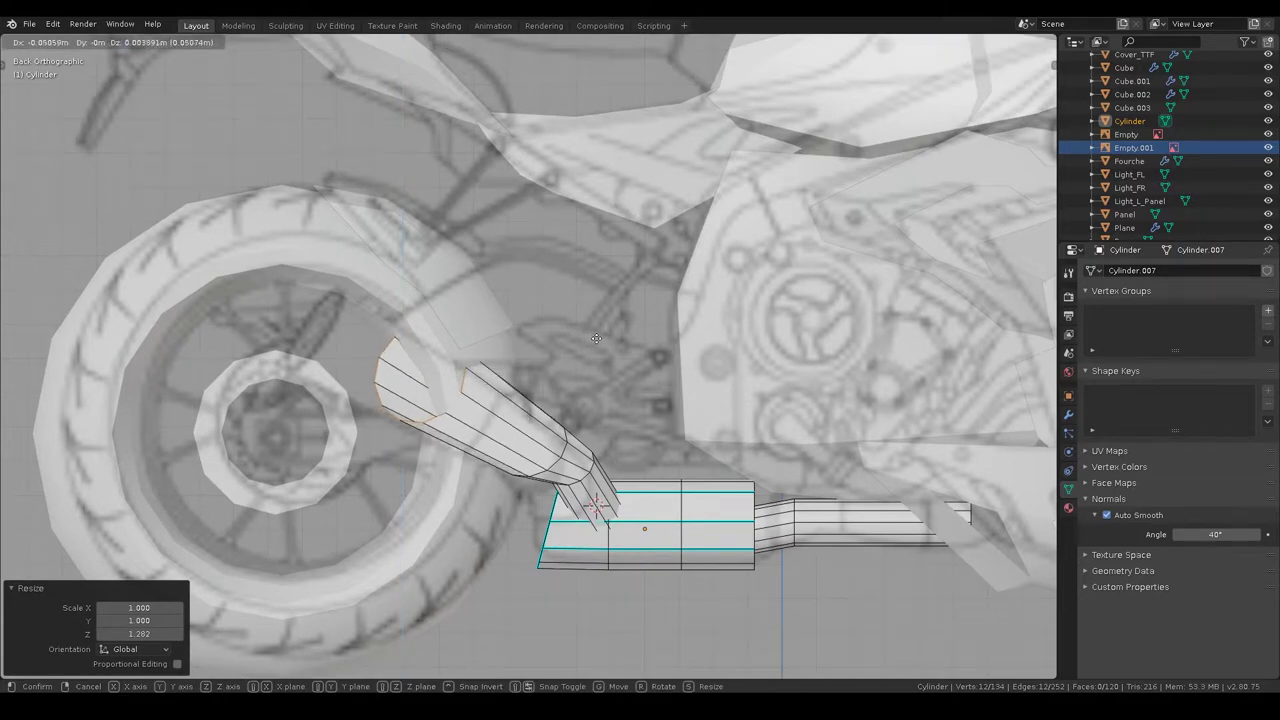
click(596, 338)
- Tilt the tip end -9.59° about X and -31.3° about local Y, then exit X-ray
key(r)
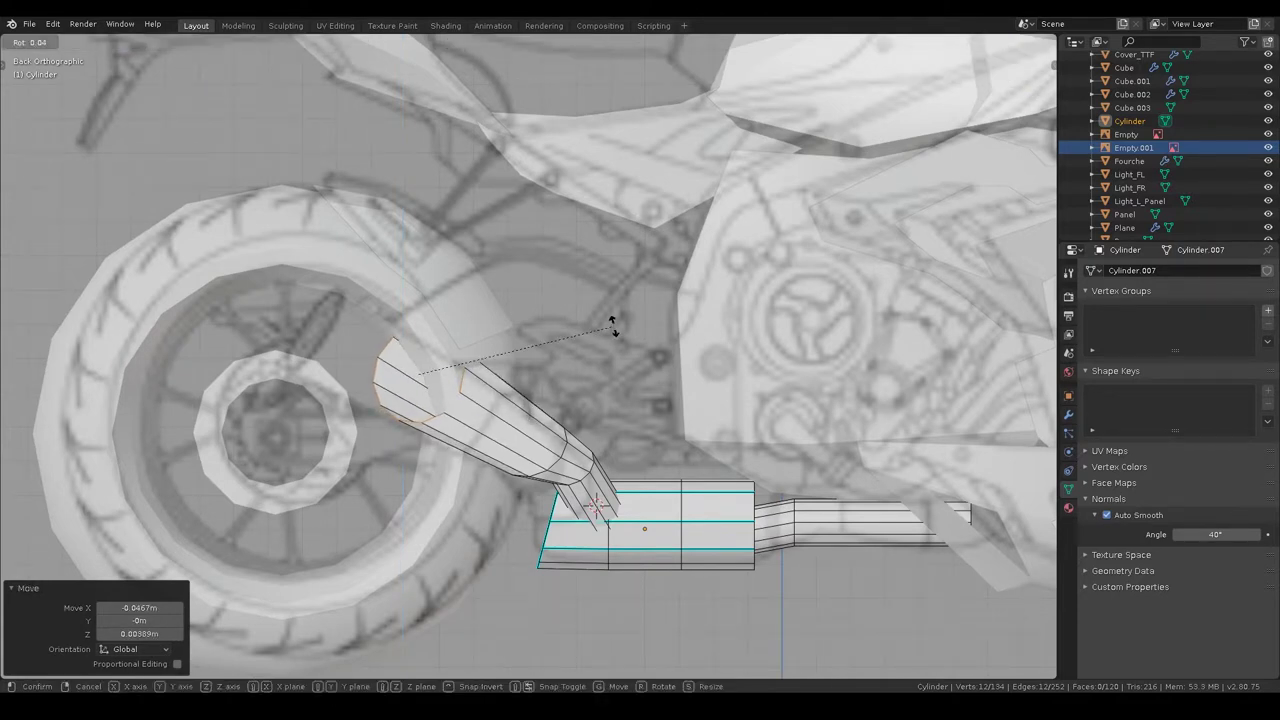
key(y)
key(y)
key(y)
key(y)
key(x)
key(x)
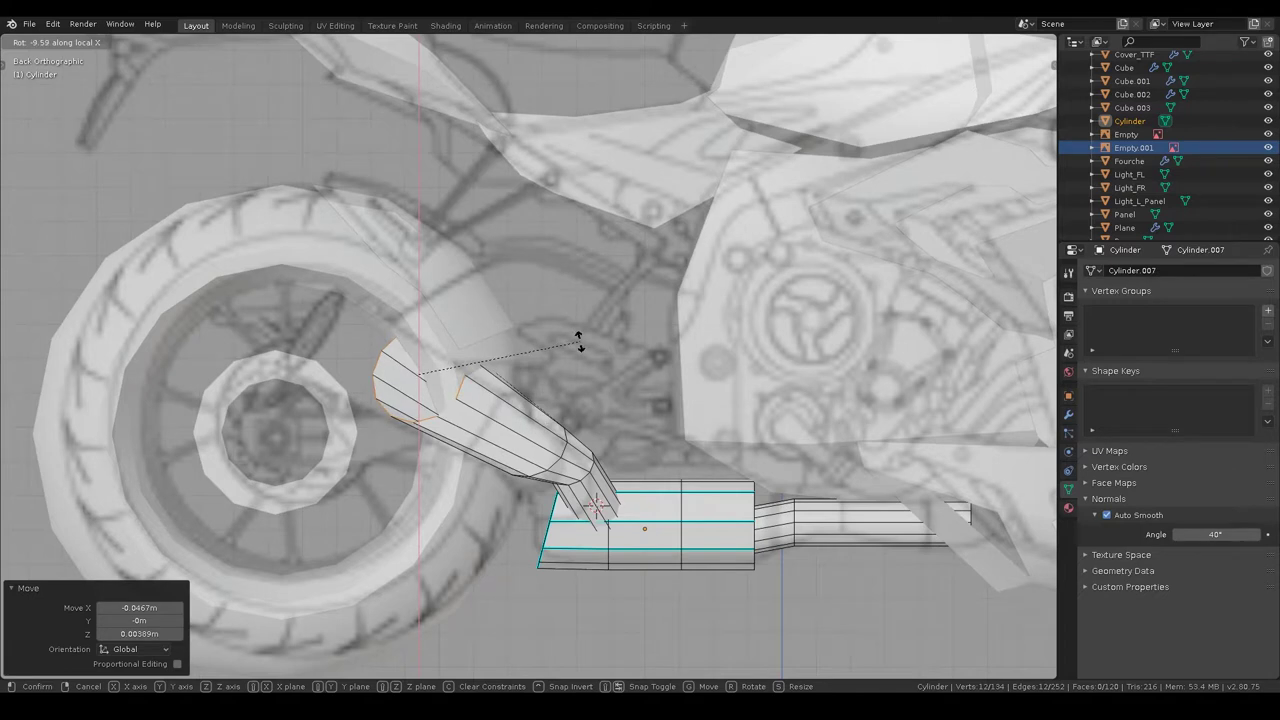
click(580, 341)
key(r)
key(y)
key(y)
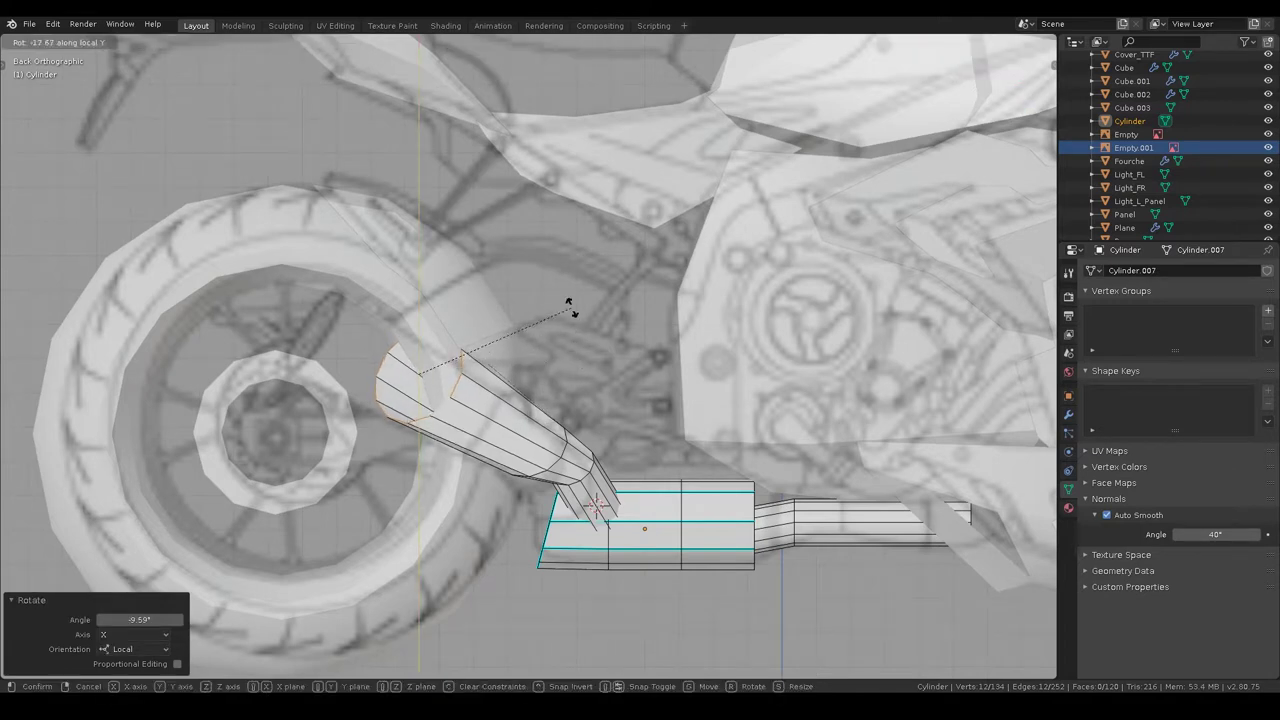
click(531, 280)
key(alt+z)
- Push the tip 0.221 m outward along Y and its narrow end ring another 0.121 m
middle_drag(531, 280, 531, 374)
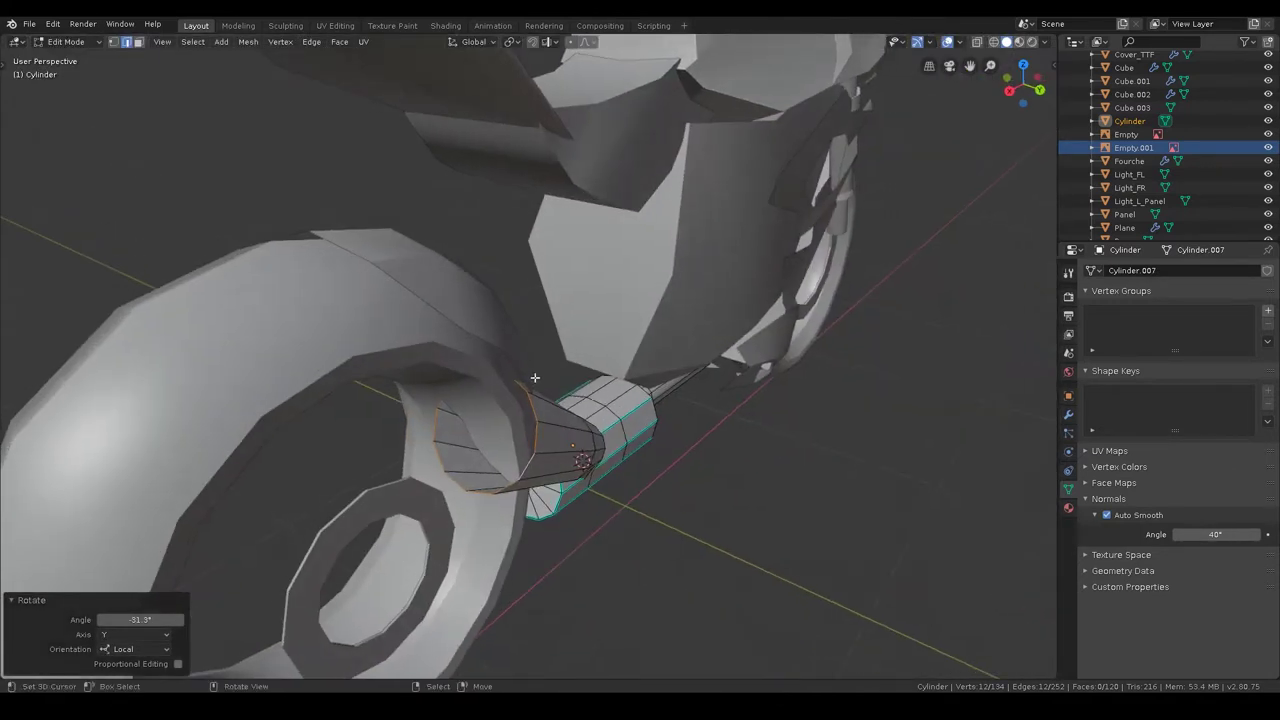
middle_drag(546, 439, 600, 460)
key(g)
key(y)
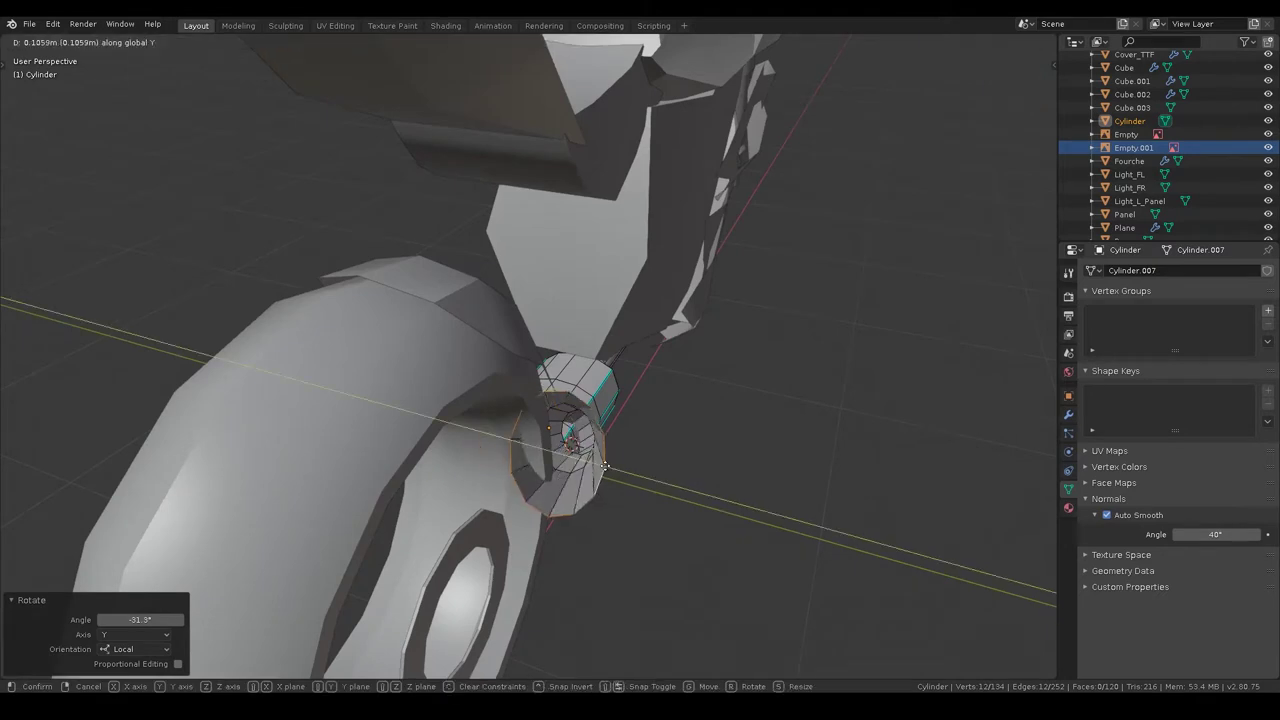
click(624, 470)
mouse_move(624, 470)
middle_down()
mouse_move(580, 490)
mouse_move(583, 454)
mouse_move(620, 451)
middle_up()
alt+click(583, 454)
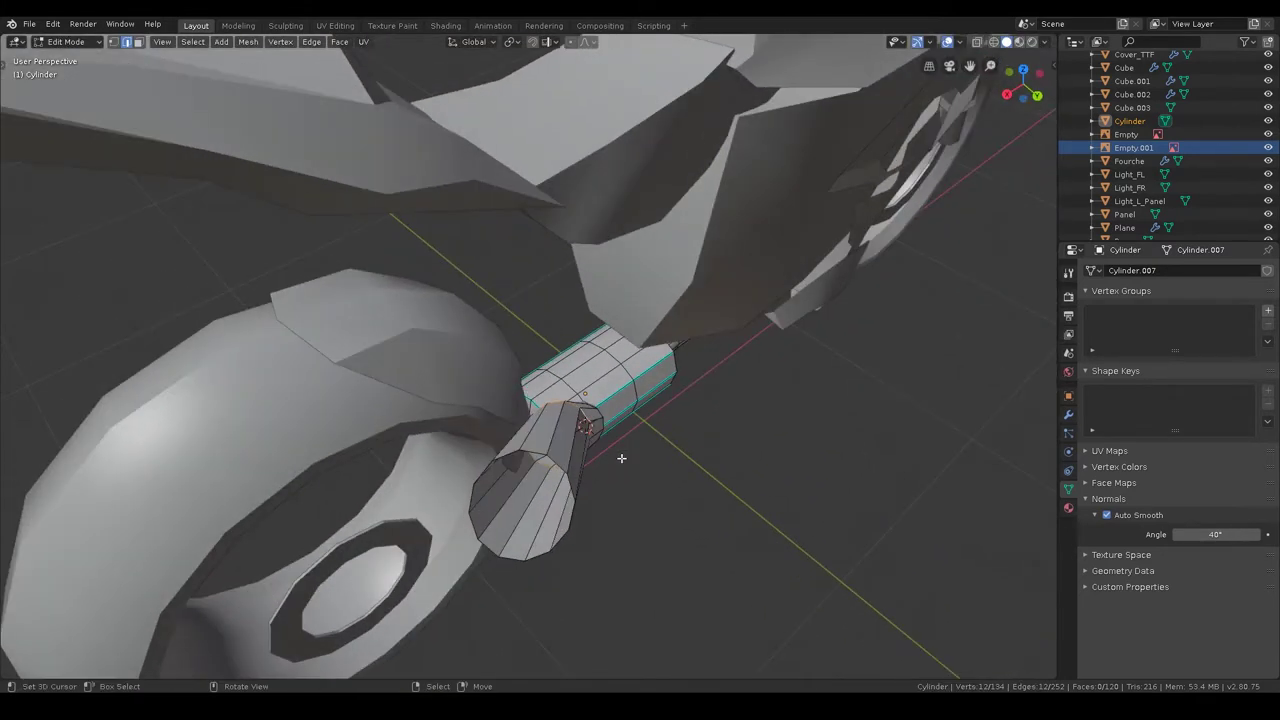
key(g)
key(y)
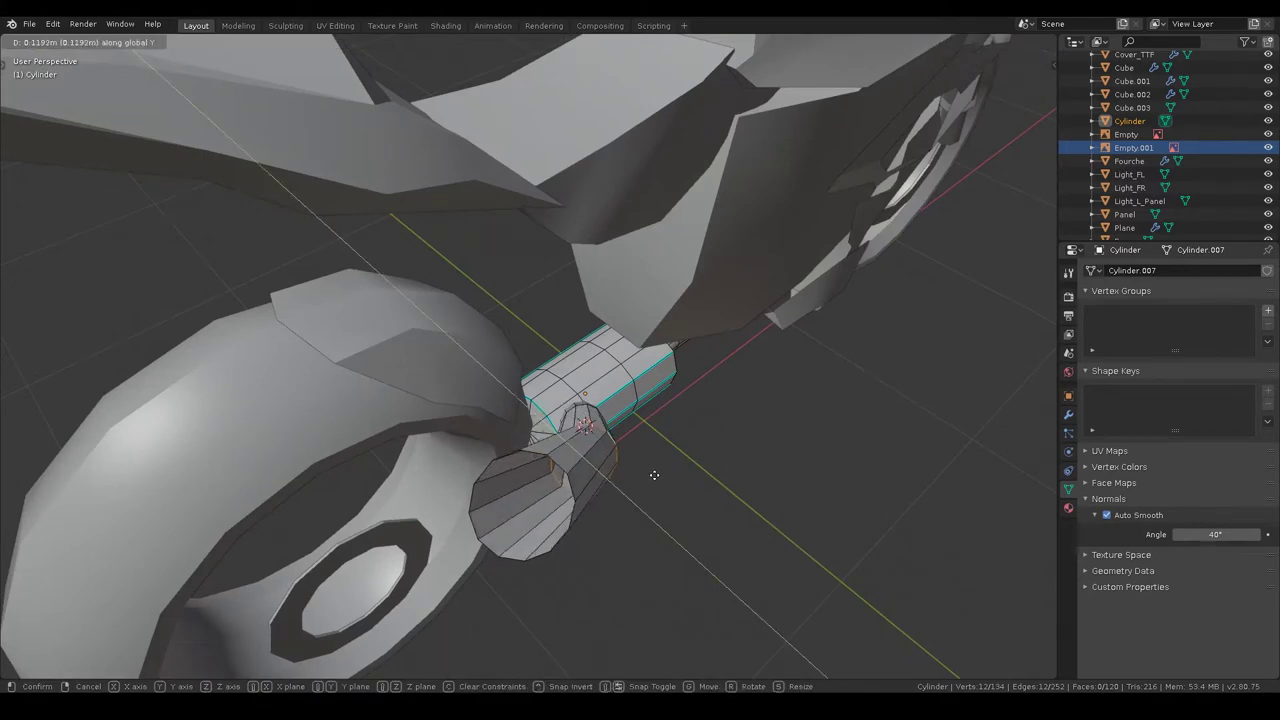
click(594, 482)
- Shrink the cone's end rings, starting at 0.782, to taper the pipe toward its joint
mouse_move(594, 482)
middle_down()
mouse_move(683, 485)
mouse_move(485, 394)
middle_up()
scroll(683, 485, down, 2)
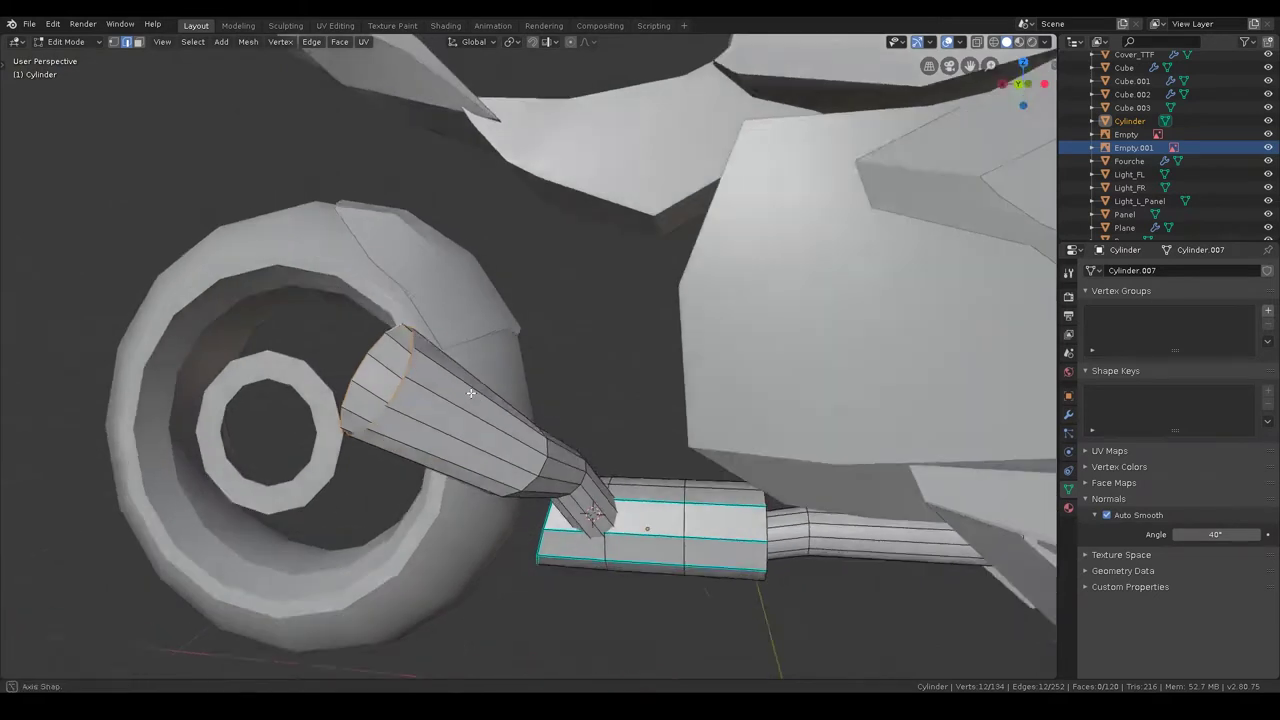
key(s)
click(466, 388)
key(alt+a)
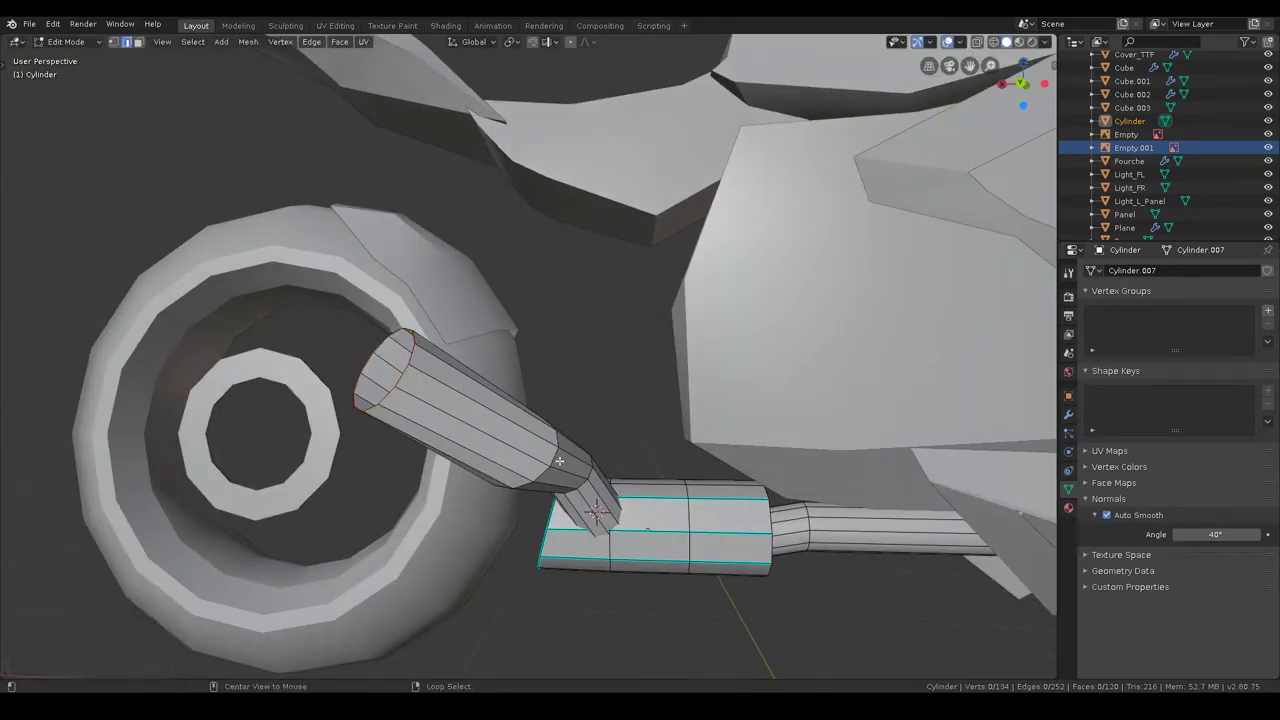
alt+click(588, 478)
key(s)
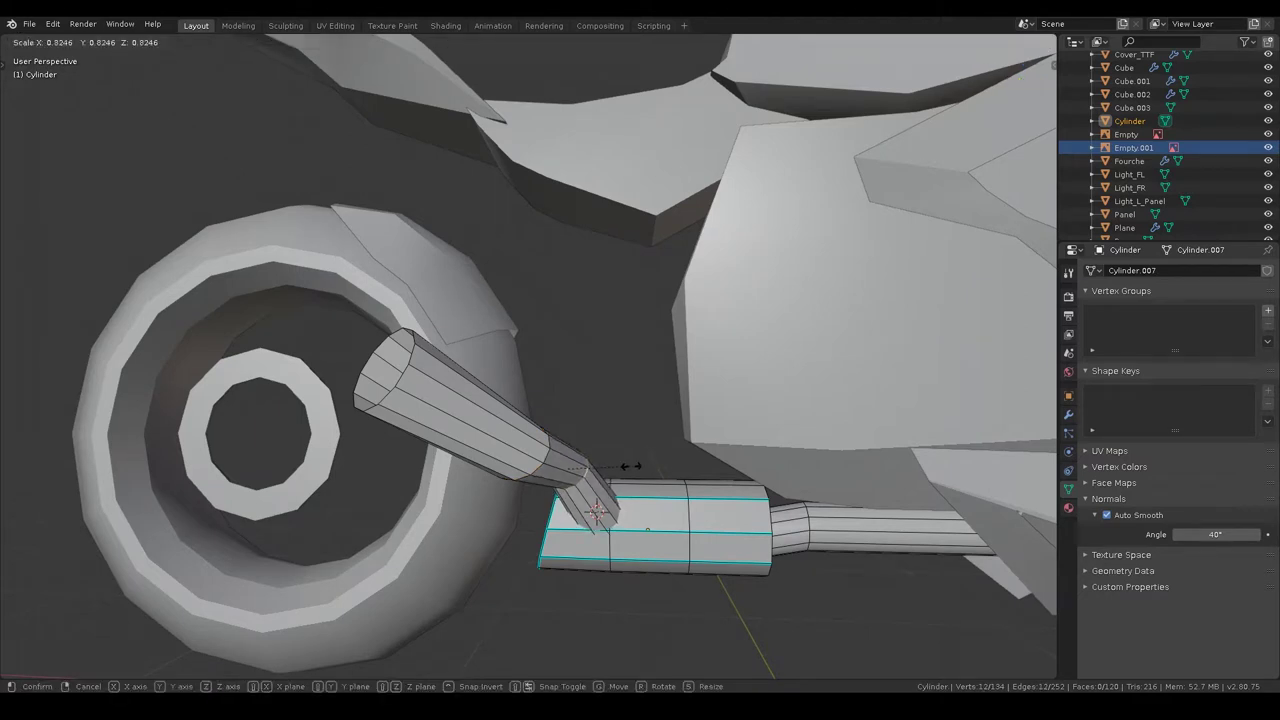
click(630, 466)
key(alt+a)
- In wireframe shading, scale an edge ring on the muffler, then return to solid shading
key(z)
click(569, 520)
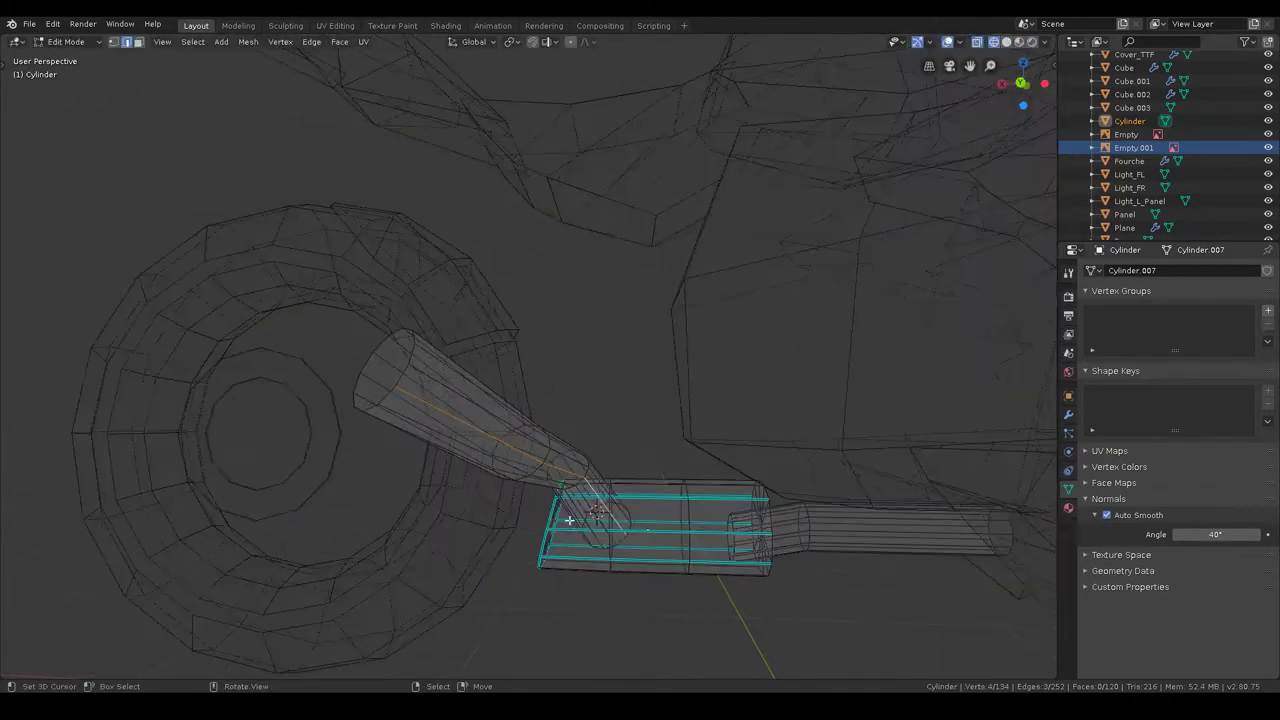
alt+click(610, 532)
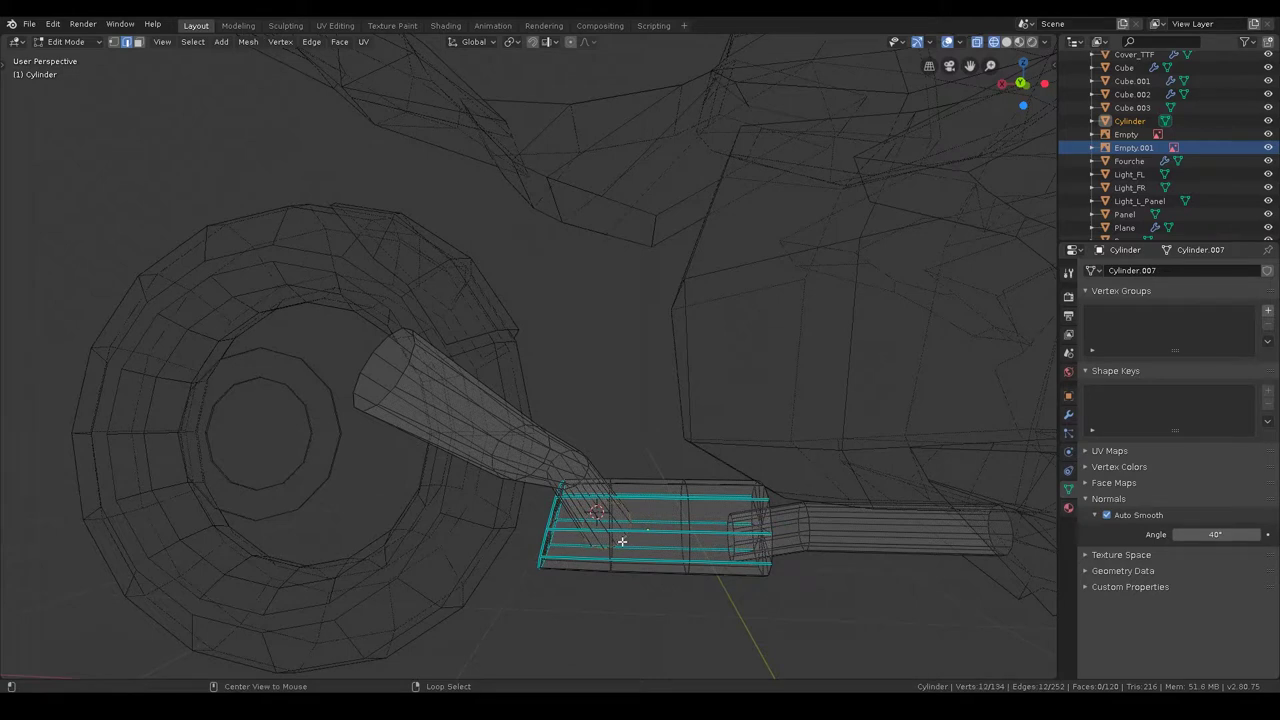
key(s)
click(683, 508)
key(z)
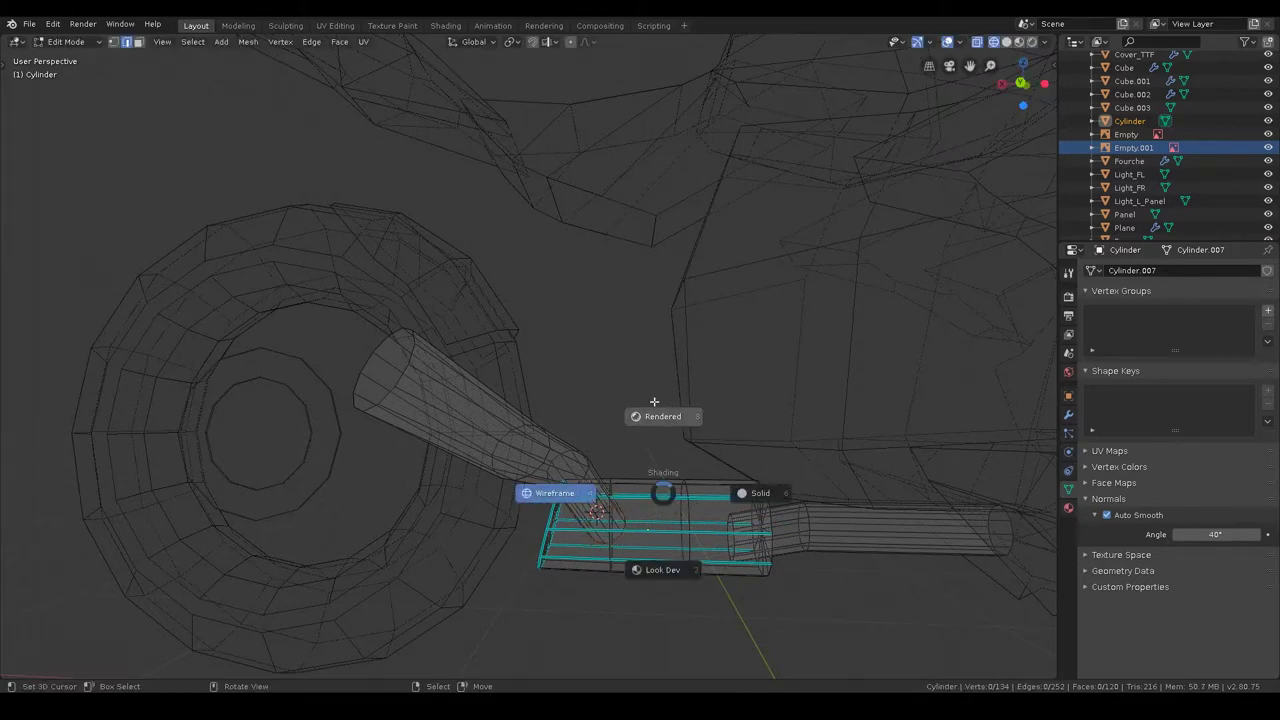
click(655, 432)
key(z)
click(884, 455)
mouse_move(646, 471)
middle_down()
mouse_move(714, 491)
mouse_move(626, 478)
mouse_move(410, 400)
middle_up()
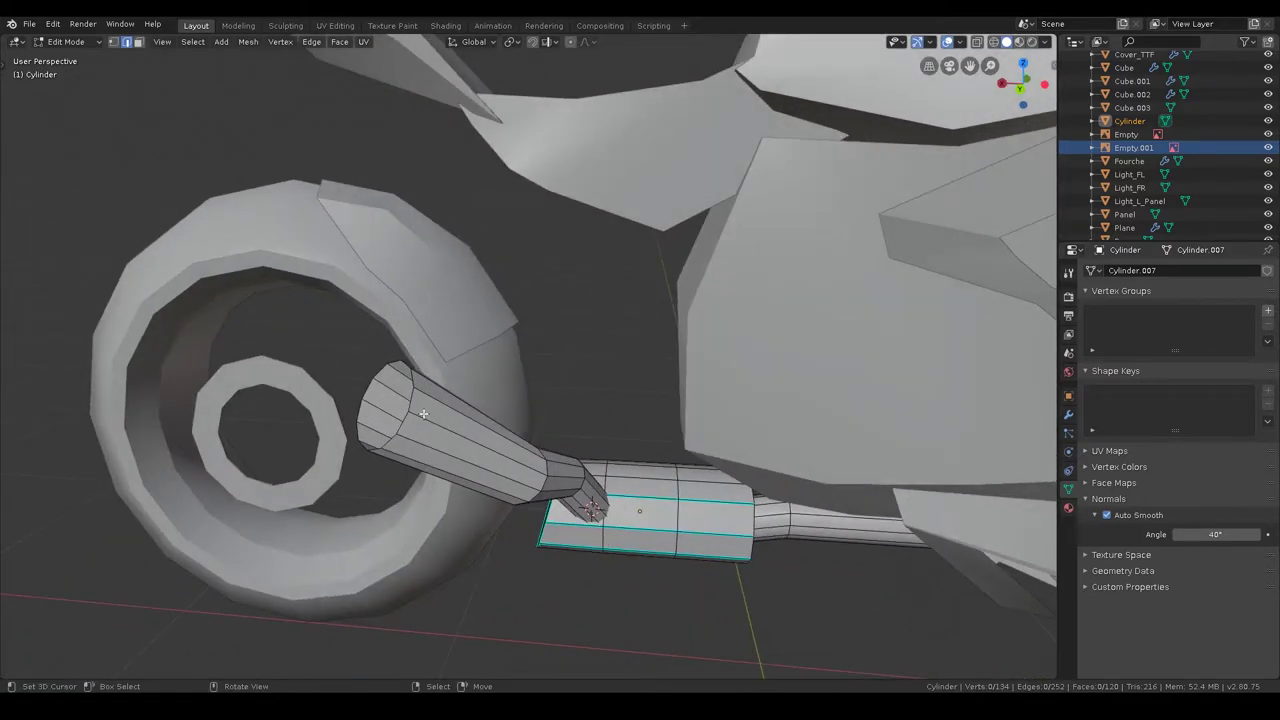
- Extrude the exhaust tip's end edge ring and frame it to inspect the result
alt+click(410, 400)
key(e)
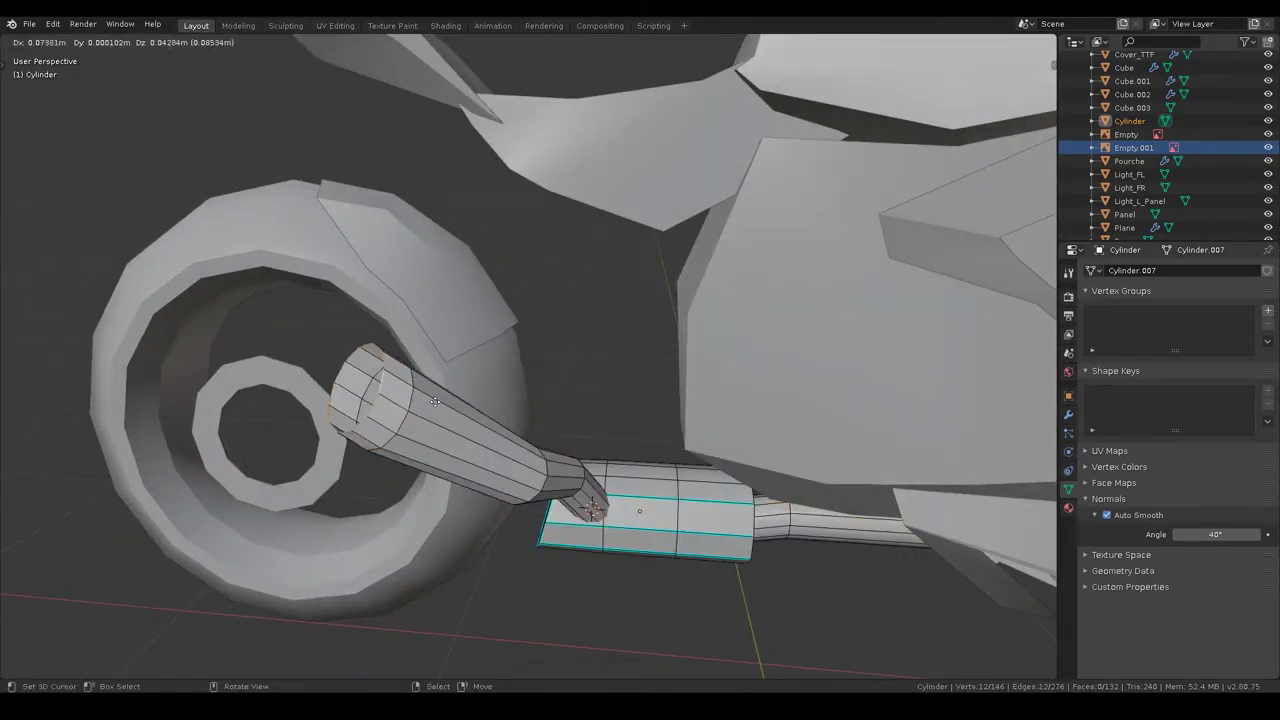
click(483, 417)
middle_drag(483, 417, 545, 408)
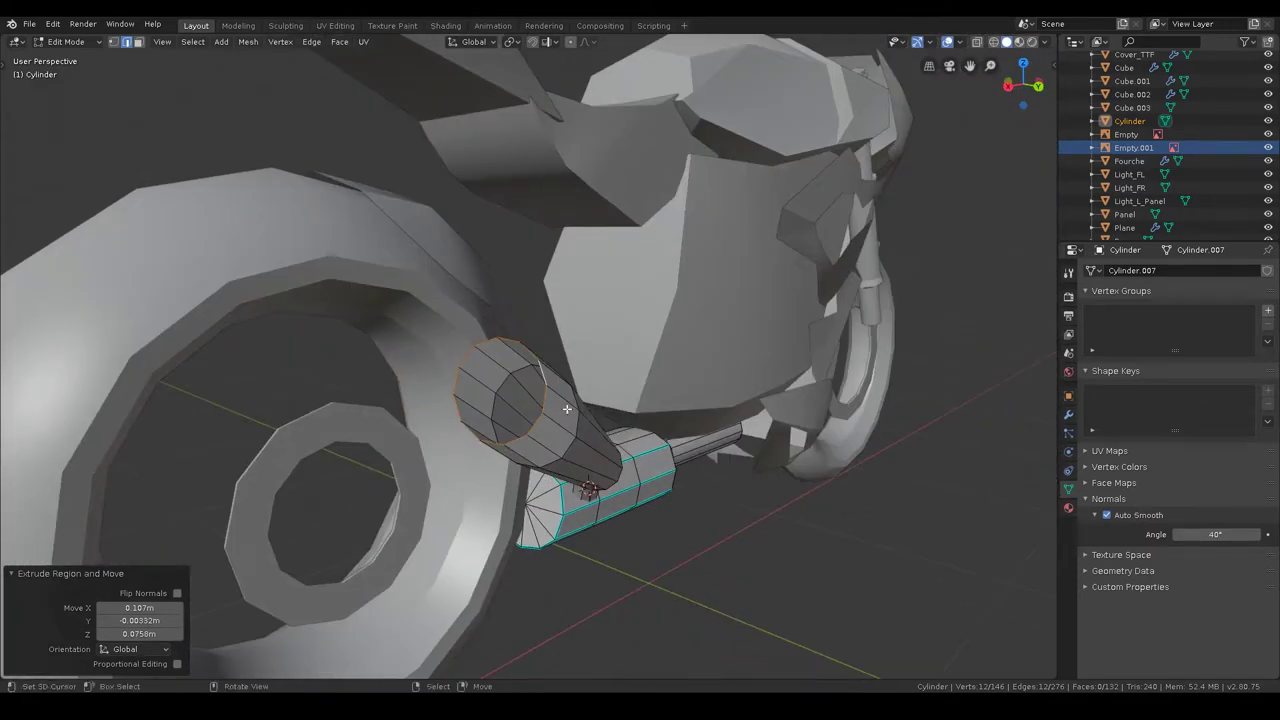
key(grave)
click(610, 450)
mouse_move(610, 450)
middle_down()
mouse_move(530, 454)
mouse_move(457, 423)
middle_up()
- Switch the exhaust between Edit and Object Mode, ending back in mesh editing
key(ctrl+Tab)
click(461, 230)
key(Tab)
right_click(586, 418)
key(Escape)
key(ctrl+Tab)
key(Tab)
right_click(547, 398)
key(ctrl+Tab)
click(570, 299)
mouse_move(570, 299)
middle_down()
mouse_move(549, 294)
mouse_move(549, 349)
mouse_move(591, 423)
mouse_move(705, 440)
middle_up()
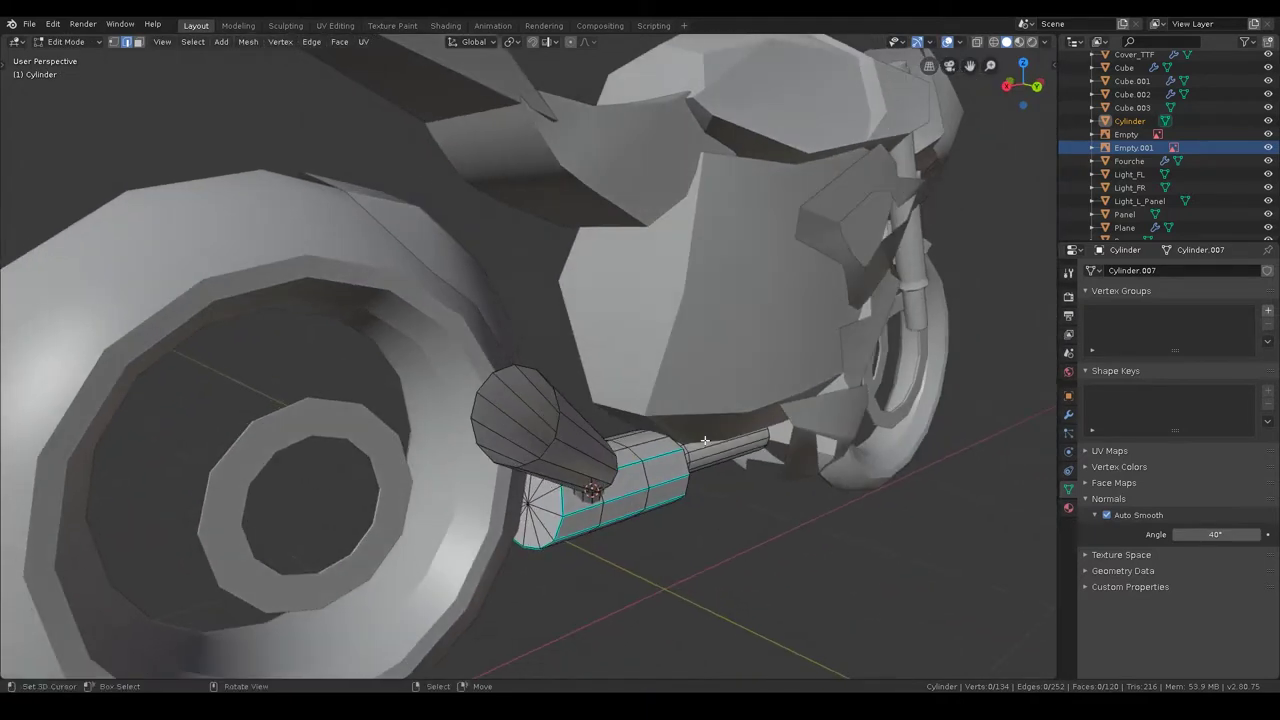
- Set the exhaust's Auto Smooth Angle to 50° and check the shading in Object Mode
click(1207, 535)
key(Return)
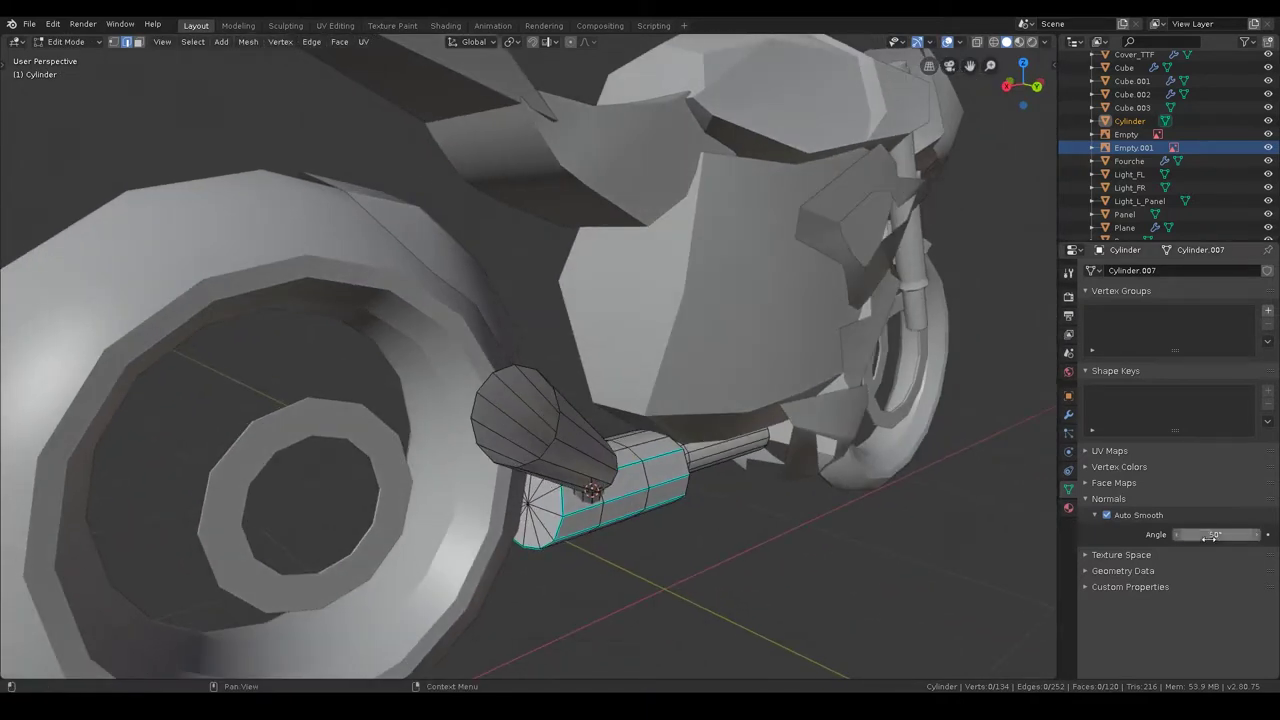
key(Tab)
mouse_move(684, 309)
middle_down()
mouse_move(600, 356)
mouse_move(540, 365)
middle_up()
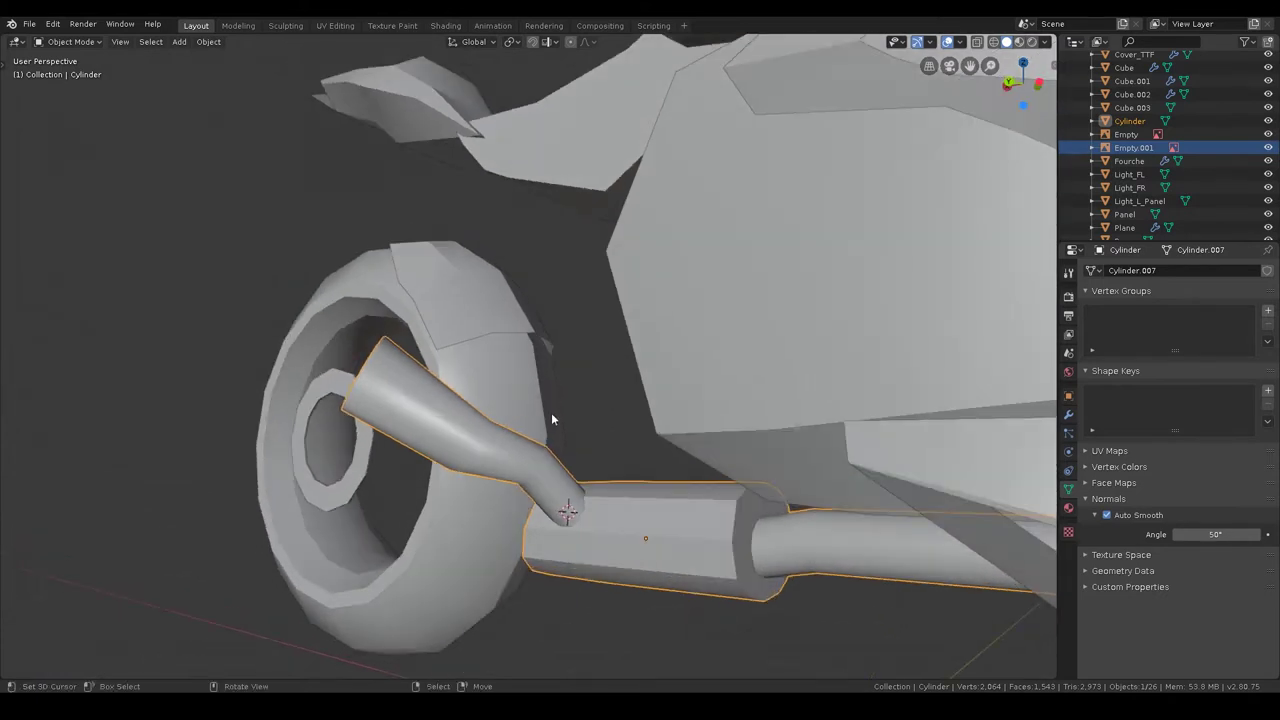
- Check the exhaust in front, right, left and back orthographic views, then enter Edit Mode
middle_drag(388, 457, 423, 443)
scroll(420, 447, up, 1)
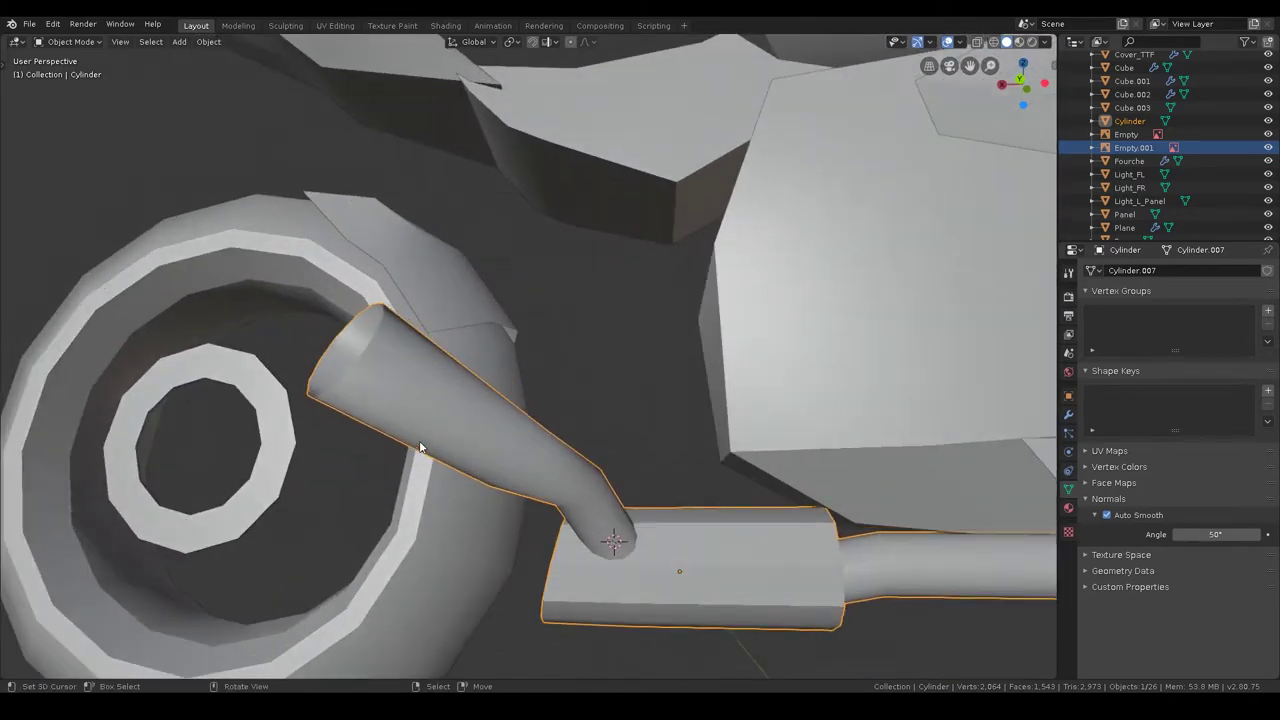
middle_drag(388, 395, 510, 439)
key(KP_1)
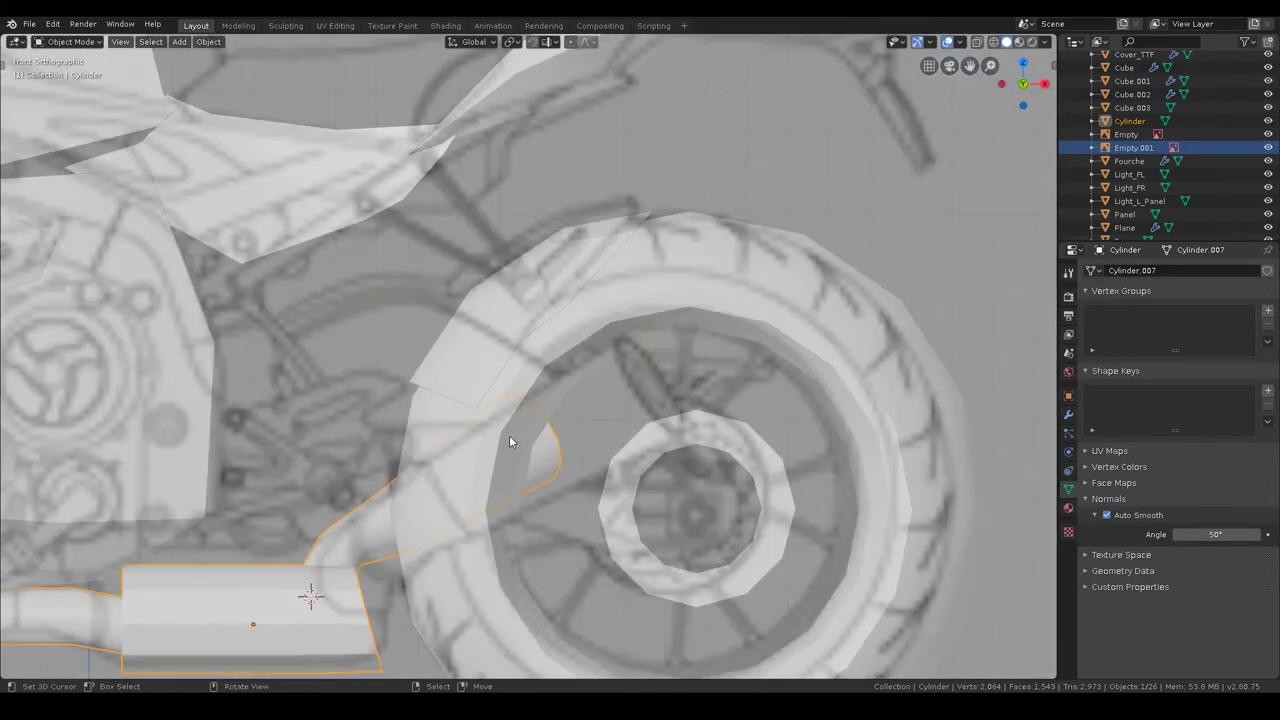
key(KP_3)
key(ctrl+KP_3)
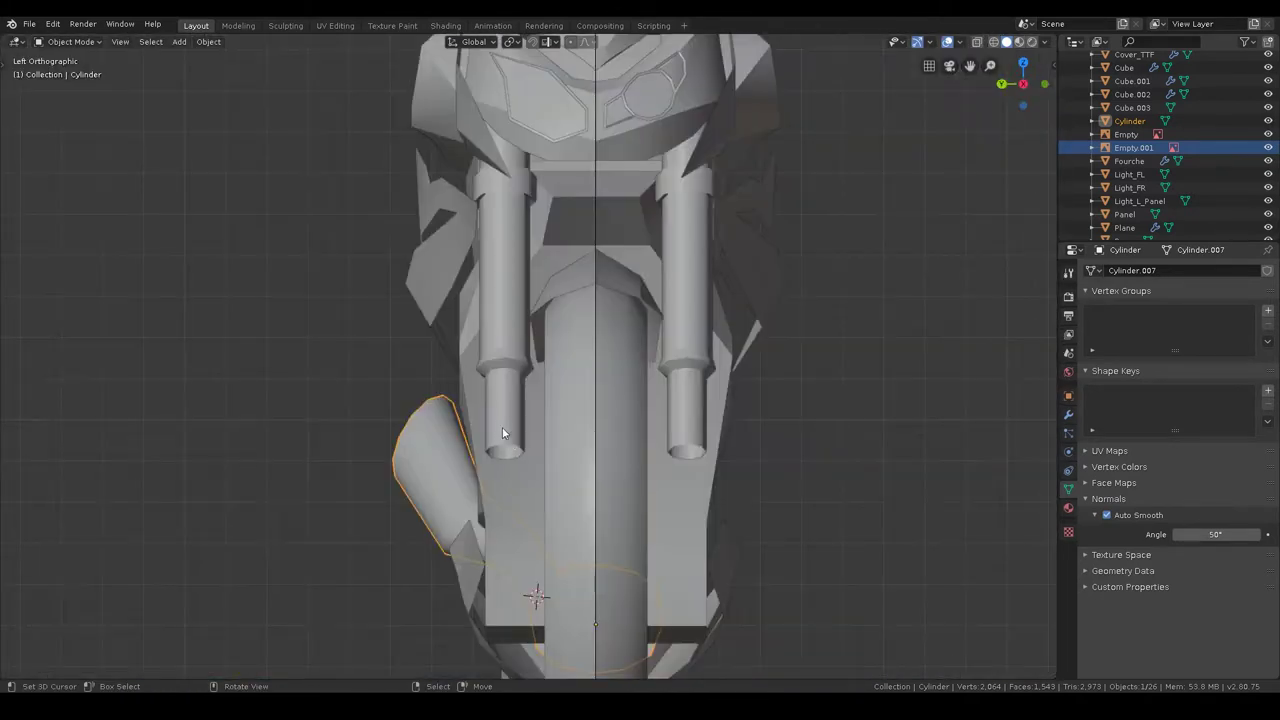
key(ctrl+KP_1)
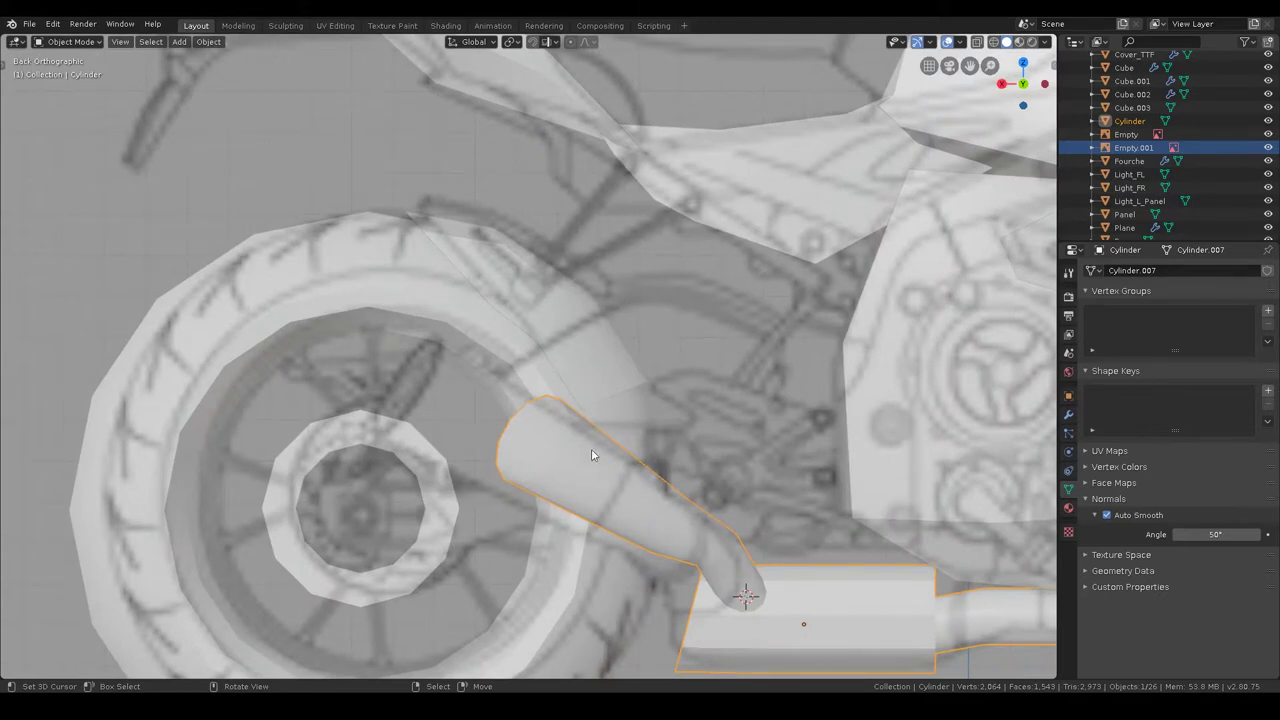
key(Tab)
- Flatten the tip's end ring to zero X scale and reposition it
alt+click(561, 448)
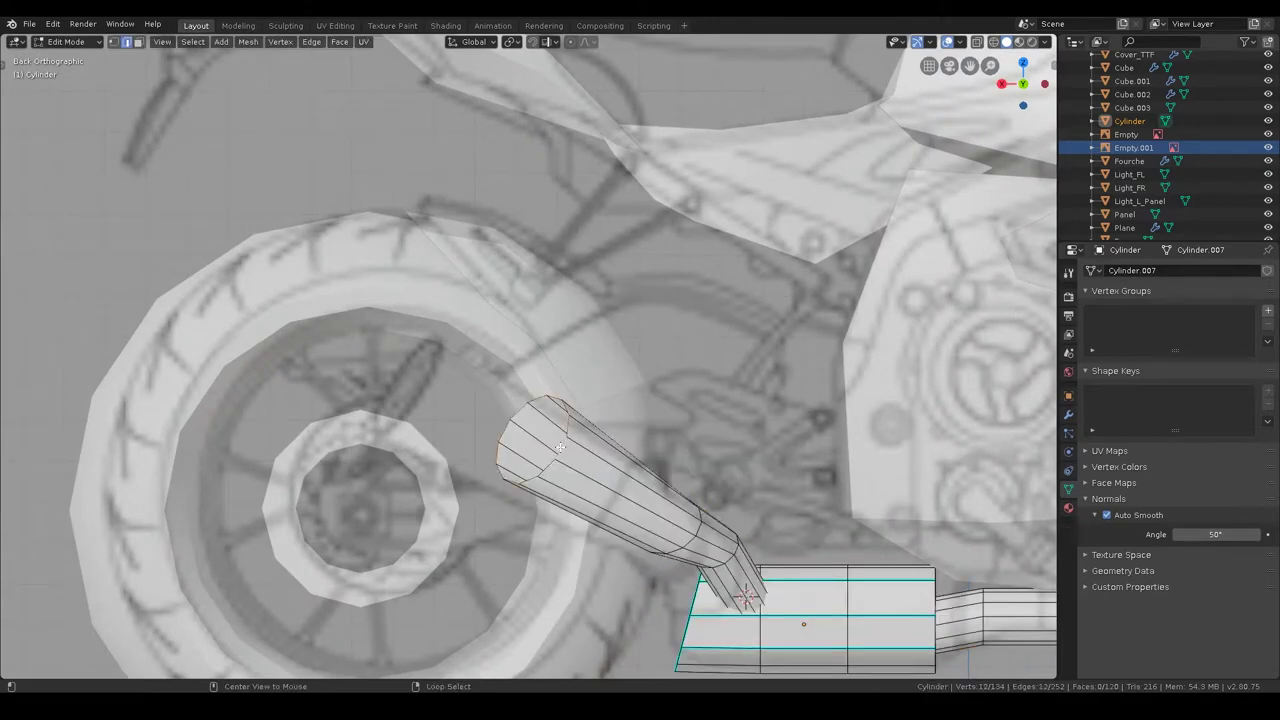
key(s)
key(x)
key(0)
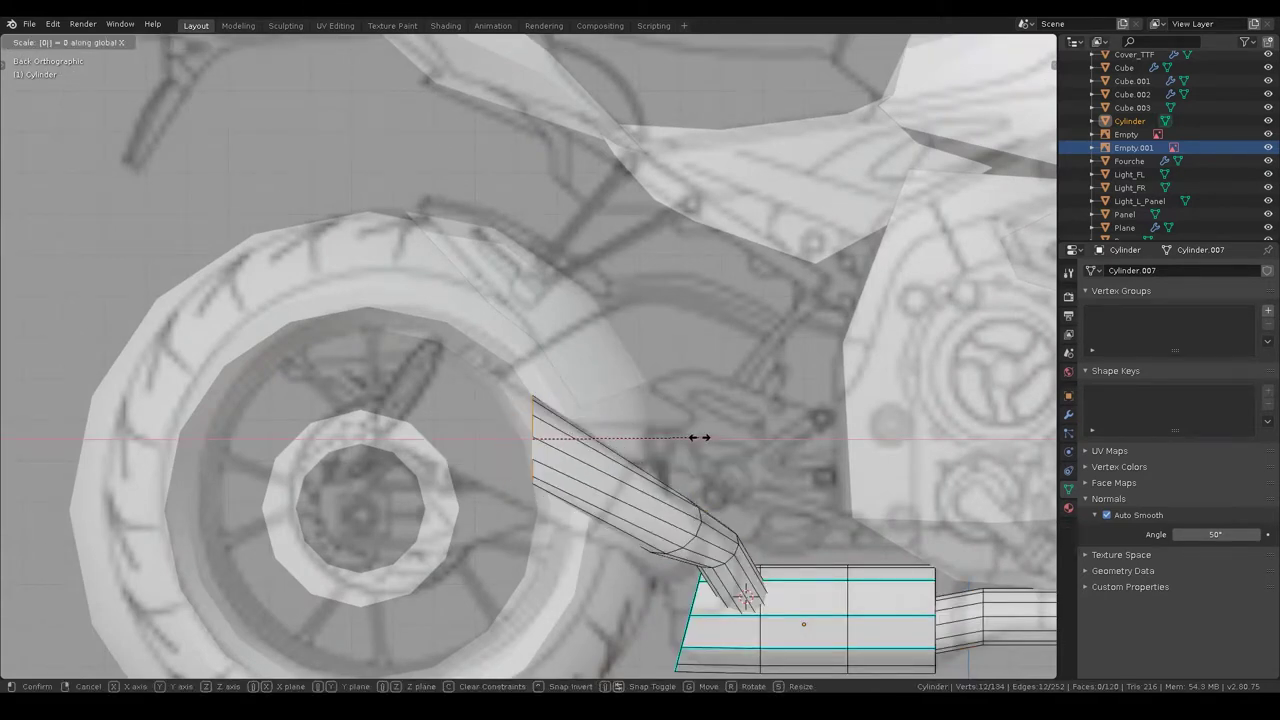
key(Return)
key(g)
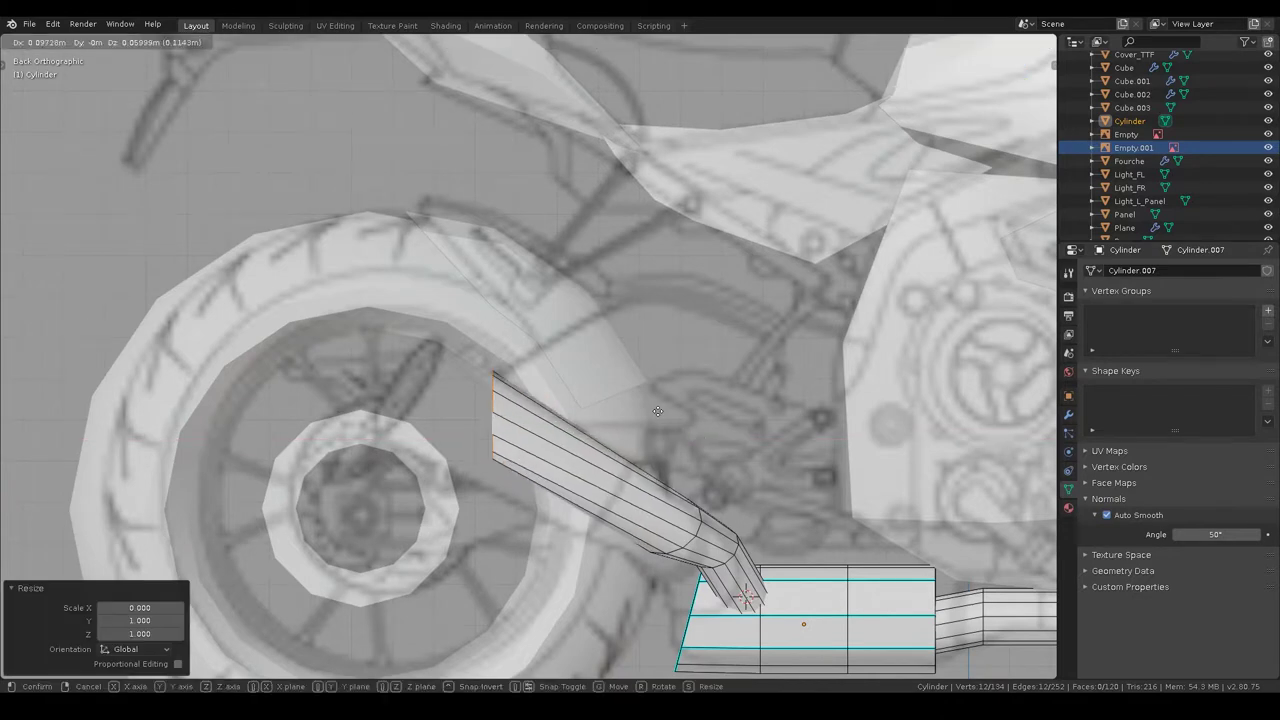
key(Return)
- Enlarge the pipe's end loop and move it into place, then deselect all
key(s)
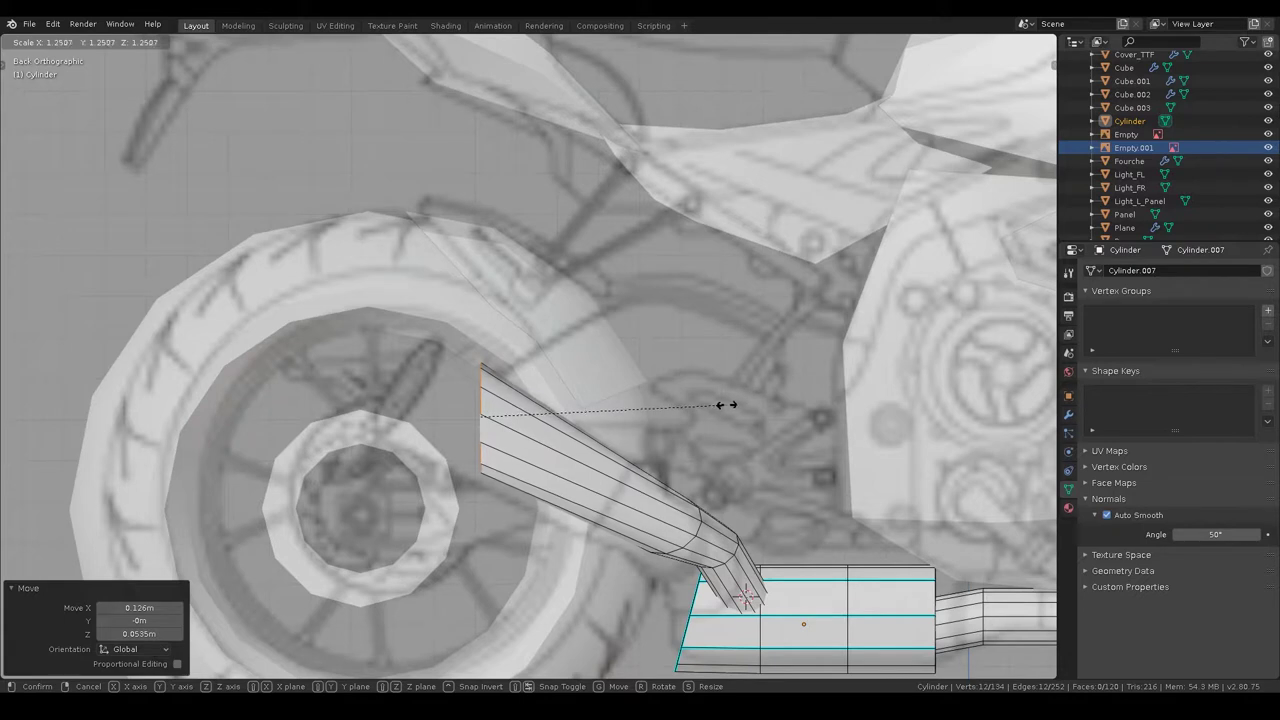
key(Return)
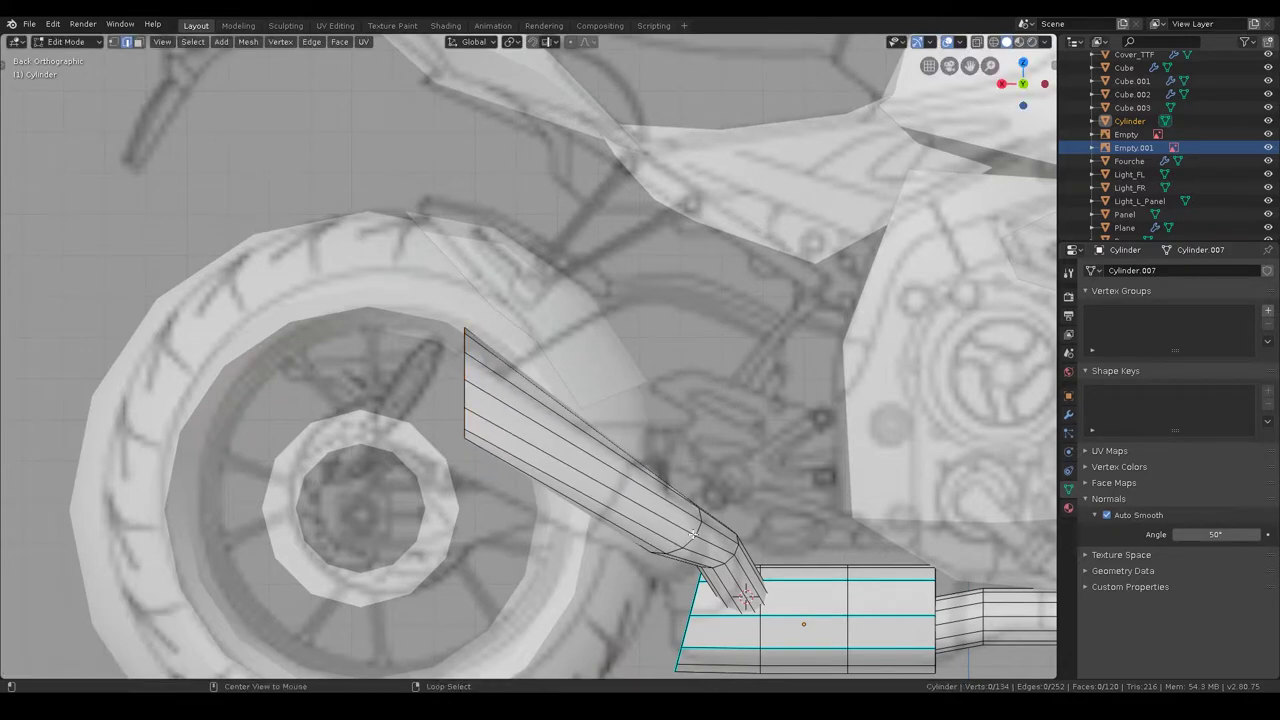
key(g)
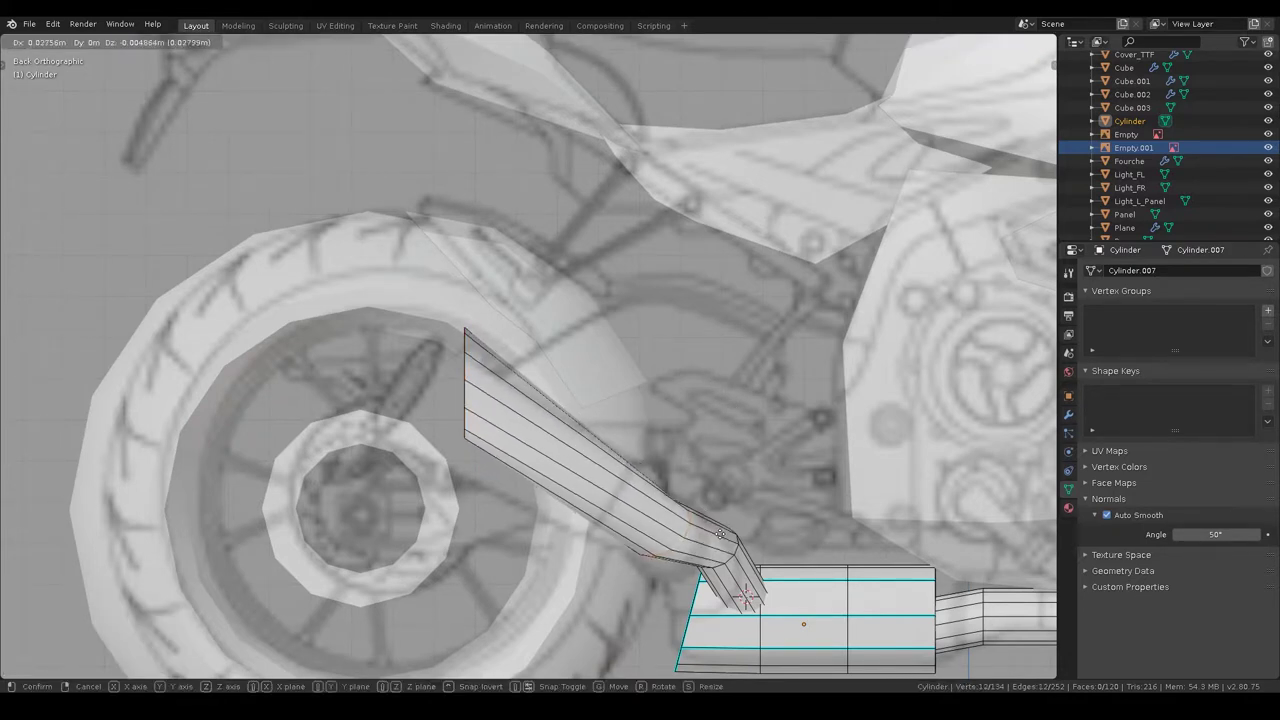
click(741, 565)
alt+click(728, 558)
key(g)
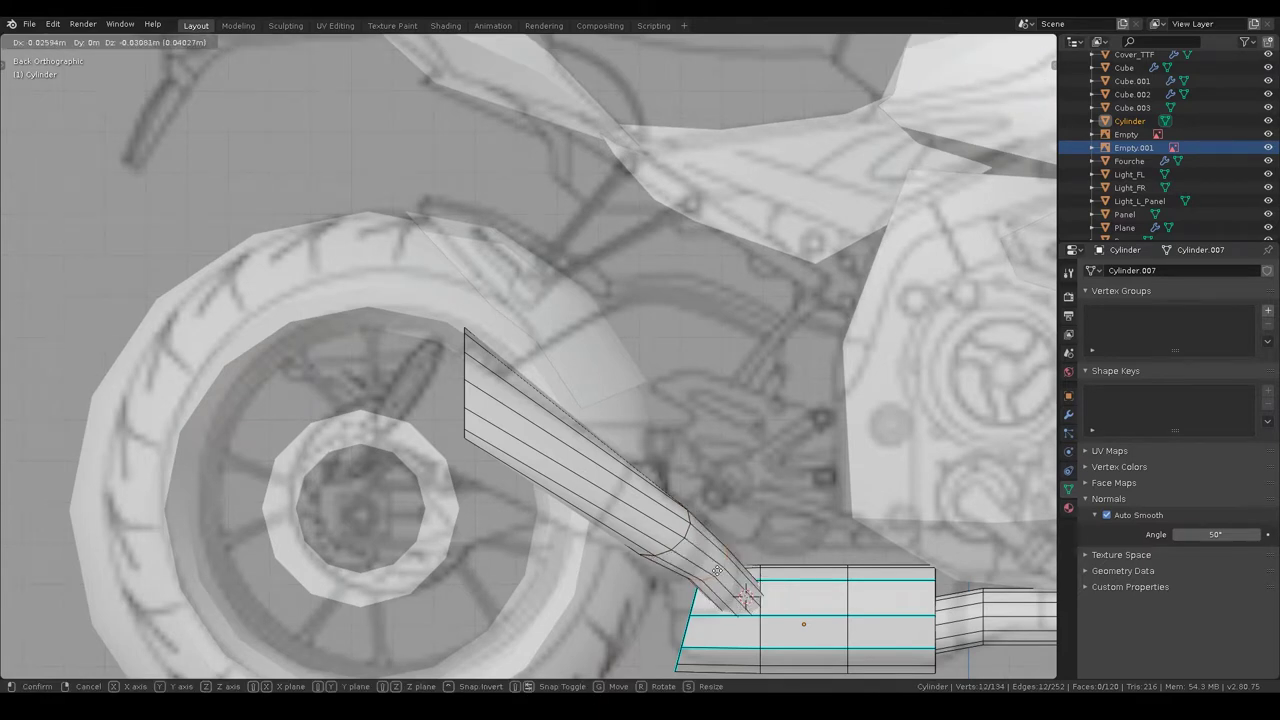
click(716, 573)
key(alt+a)
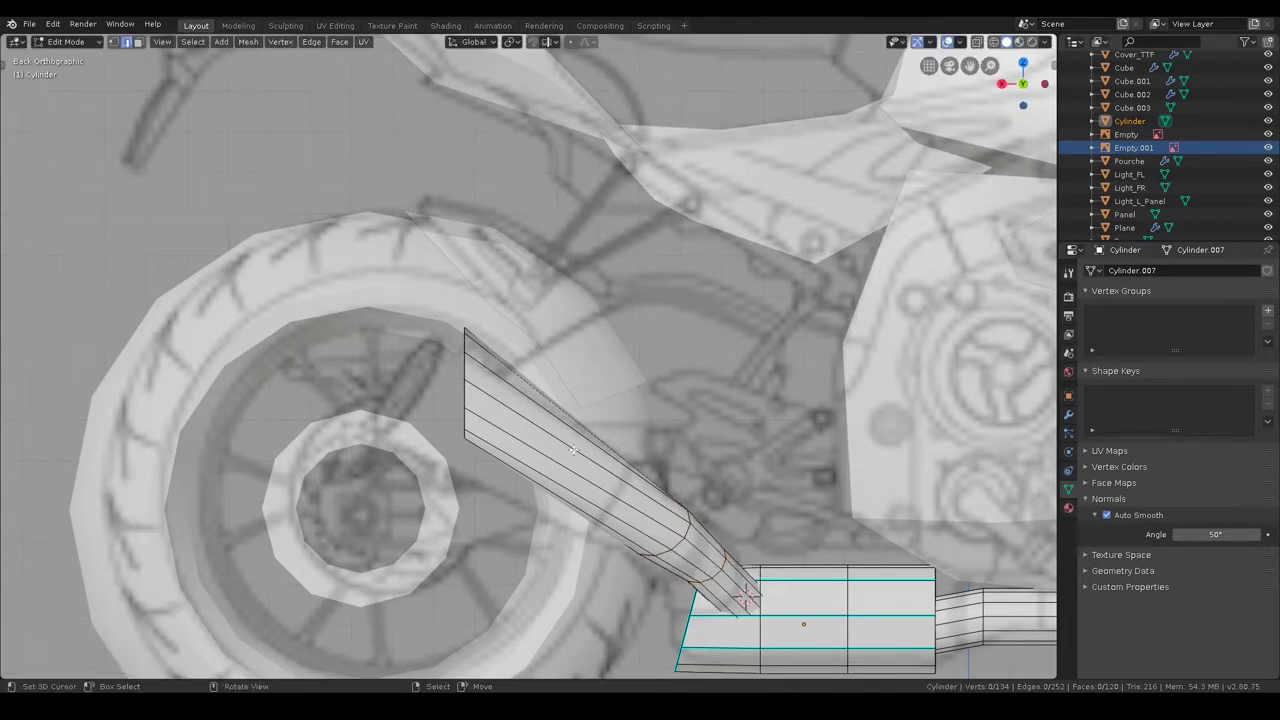
- Add a loop cut across the pipe, rotate it slightly and flatten it to zero X scale
click(578, 462)
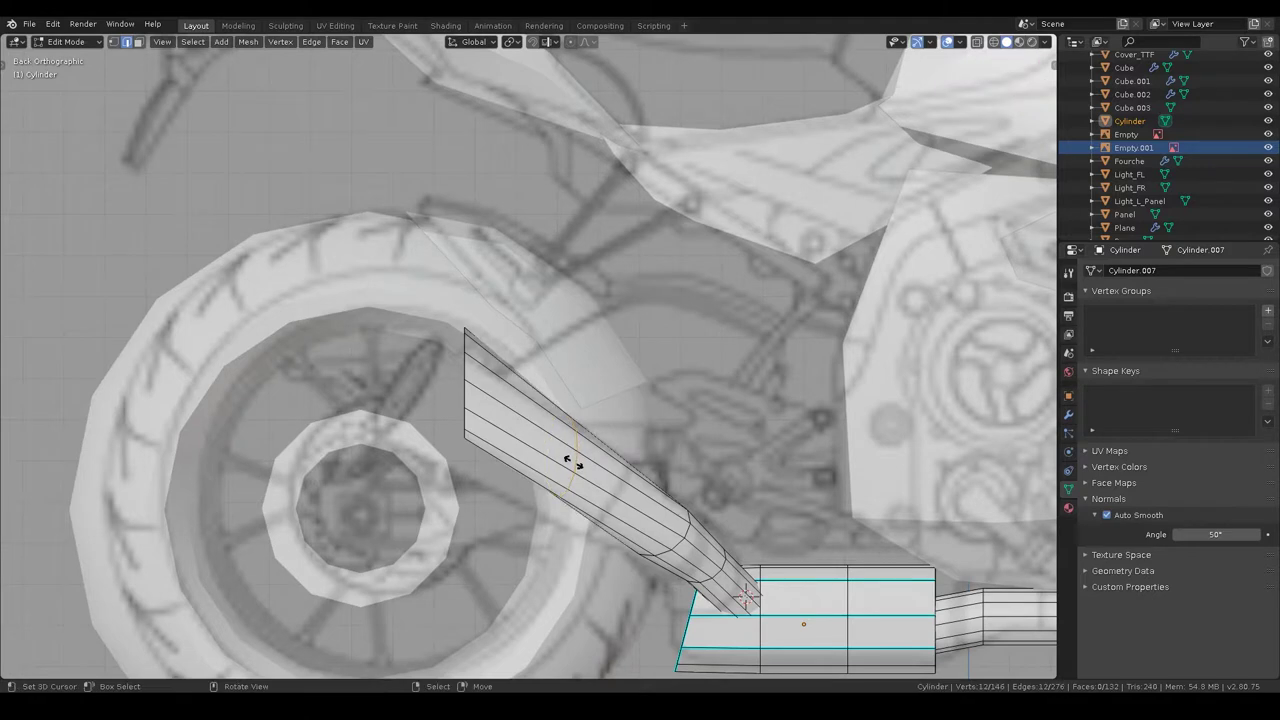
click(636, 507)
key(r)
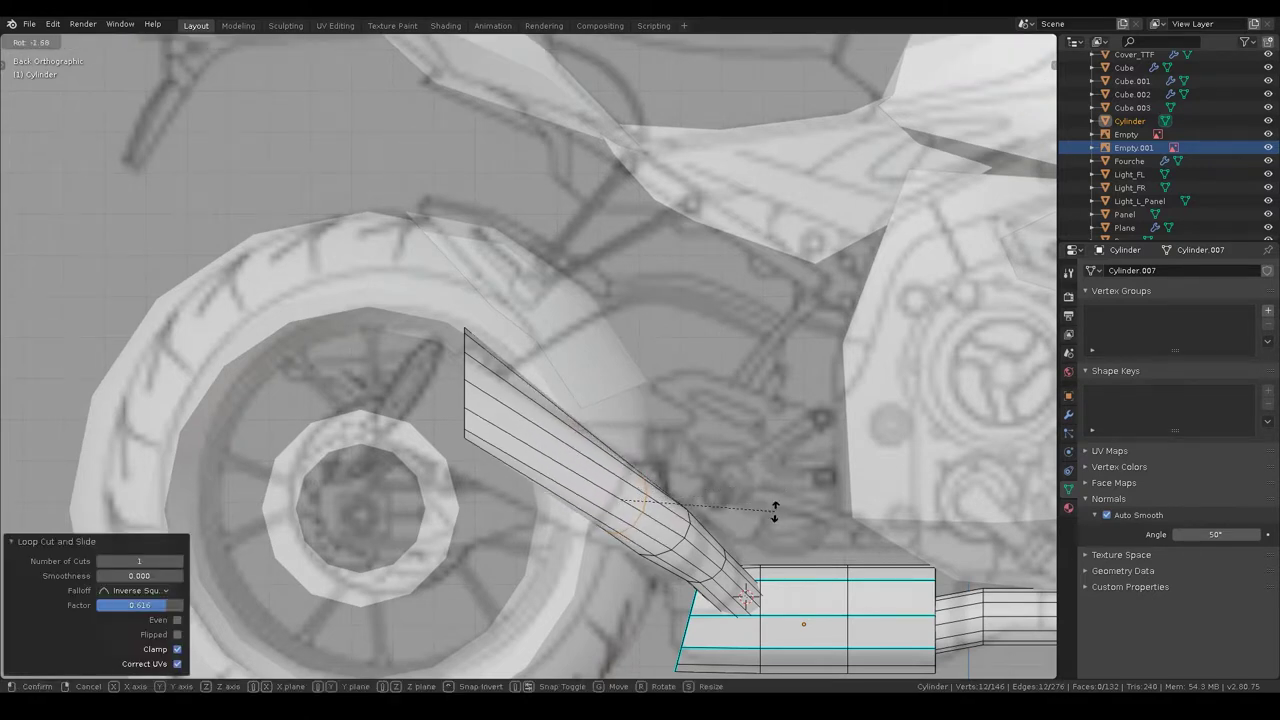
click(772, 506)
key(s)
key(x)
key(0)
key(Return)
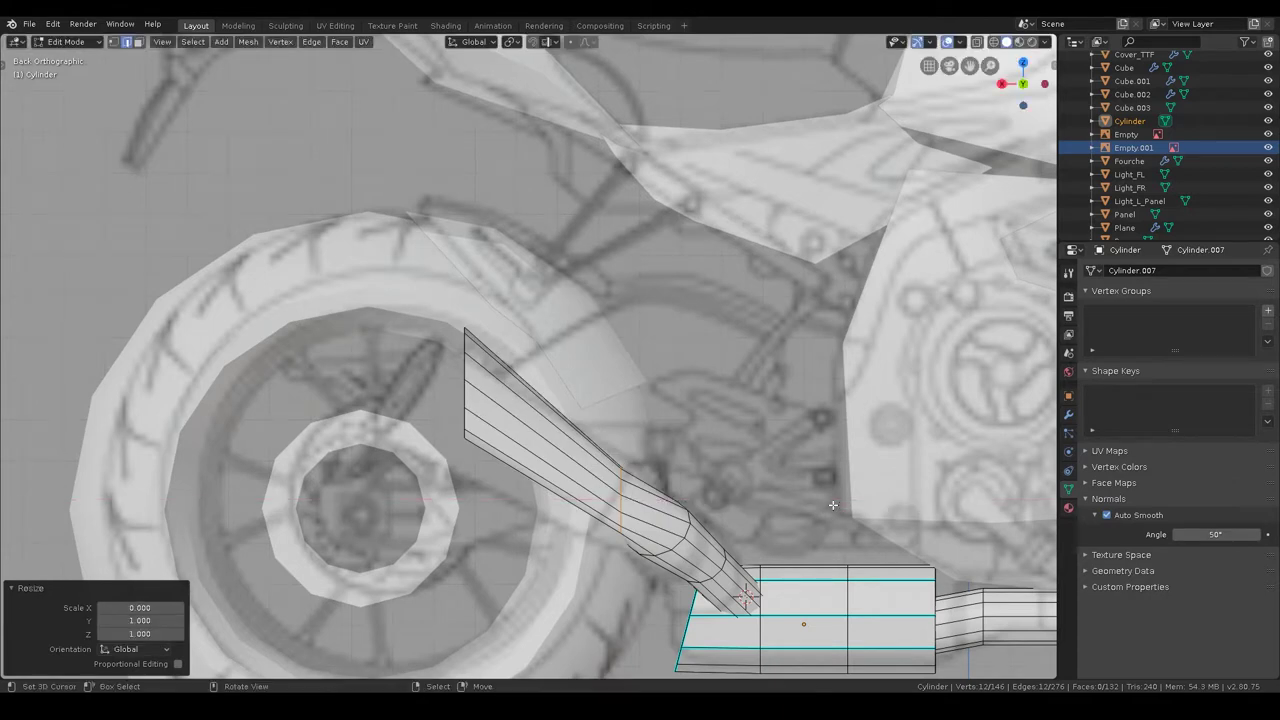
key(ctrl+z)
key(ctrl+shift+z)
- Tilt the new loop about 33° and move it along the pipe
key(r)
click(824, 638)
key(g)
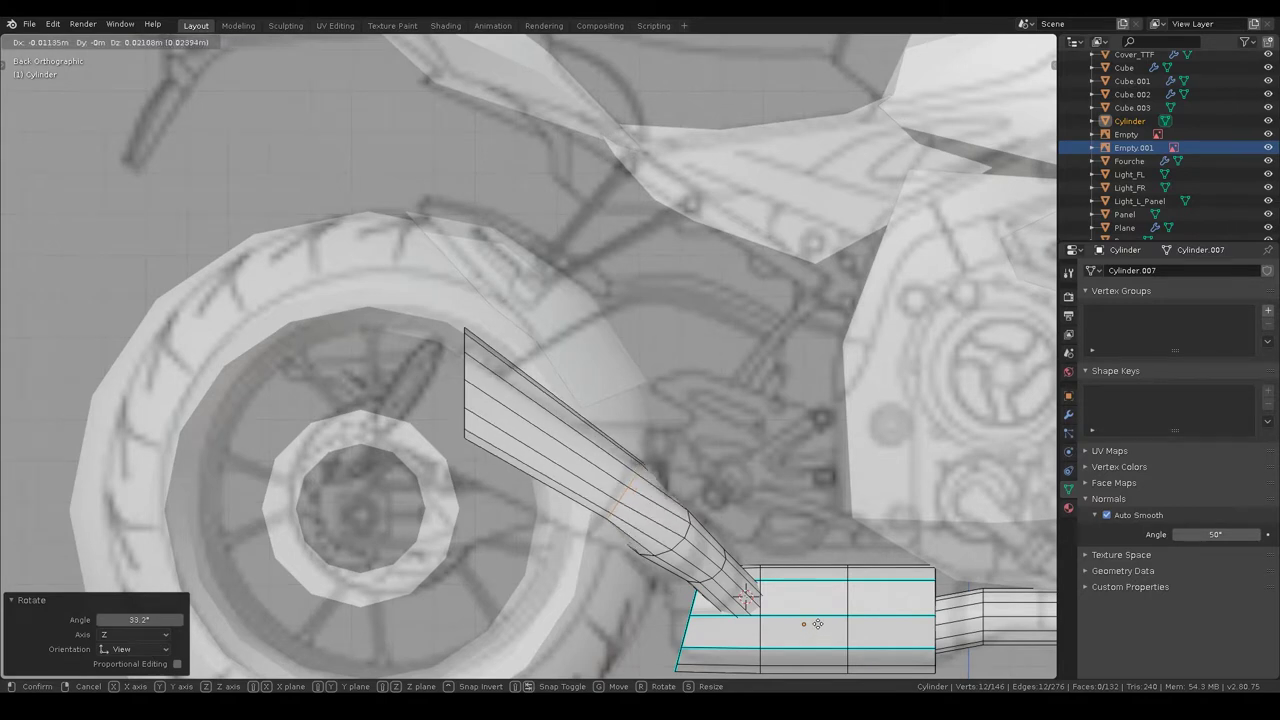
click(818, 624)
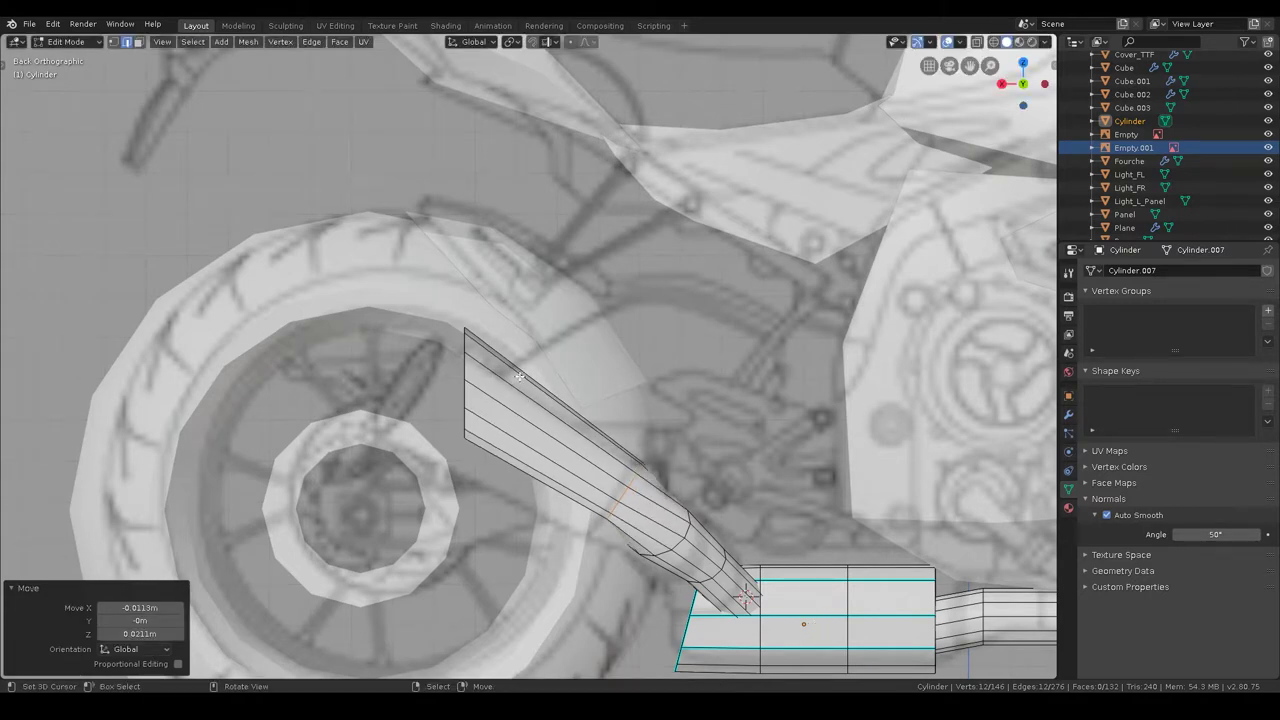
click(459, 337)
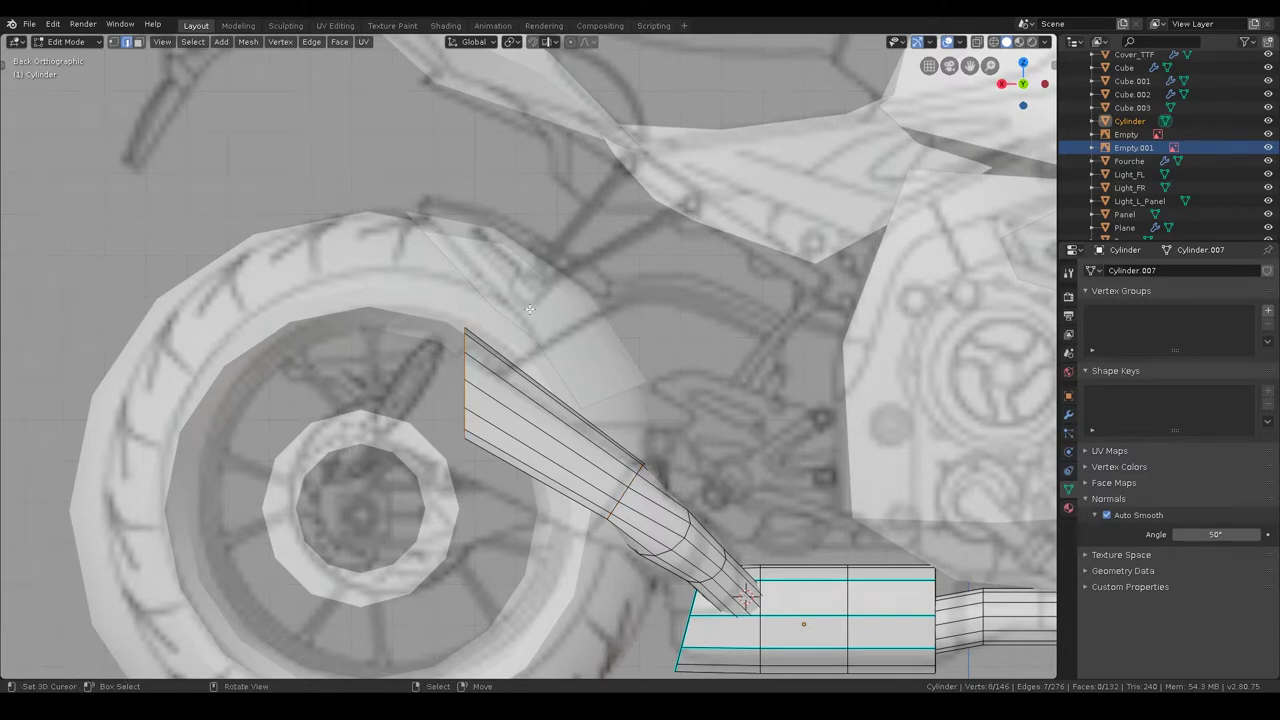
- Try extruding, rotating and moving a new pipe end section, then undo it
key(e)
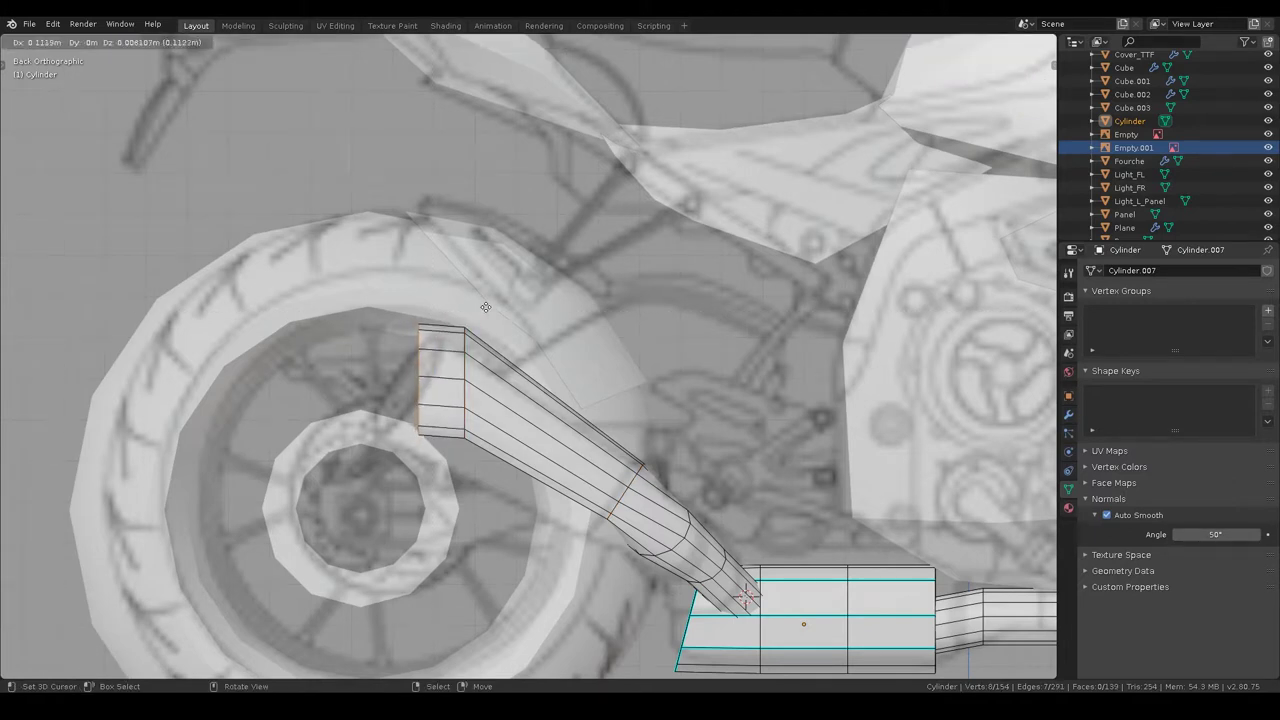
click(489, 306)
key(r)
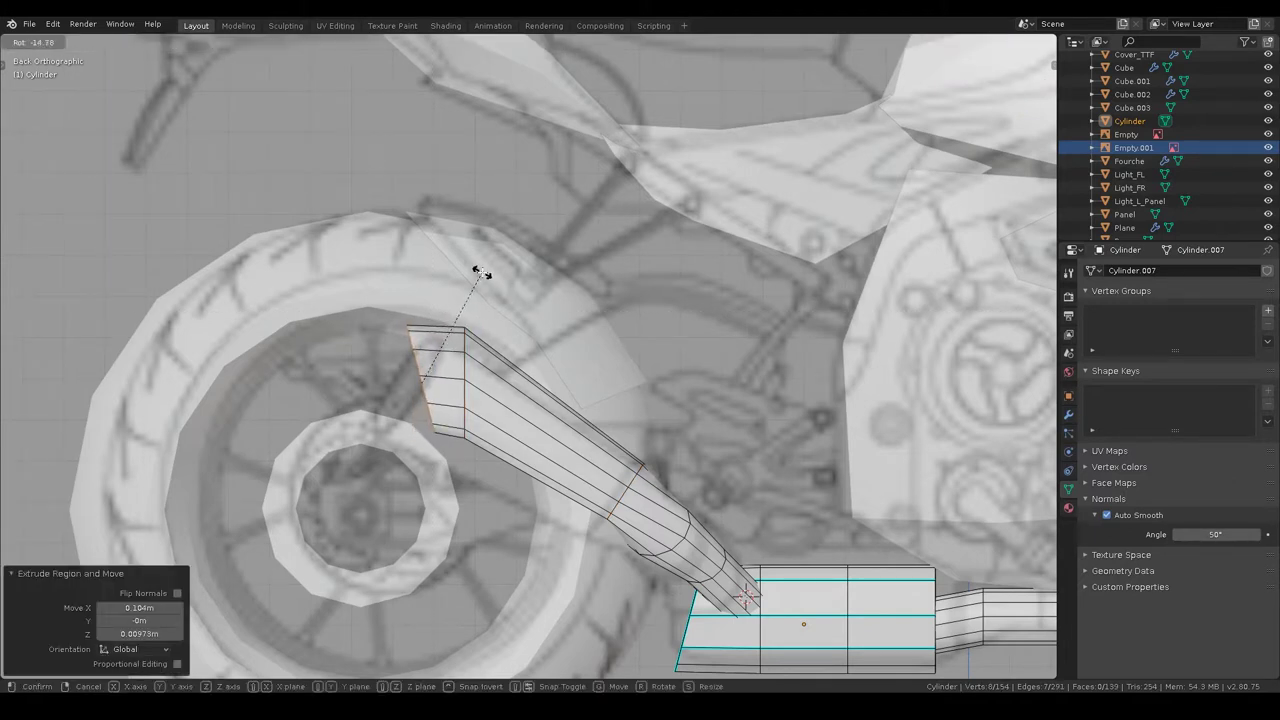
click(481, 272)
key(g)
click(481, 265)
mouse_move(481, 265)
middle_down()
mouse_move(512, 374)
mouse_move(499, 398)
mouse_move(566, 400)
middle_up()
scroll(499, 398, up, 3)
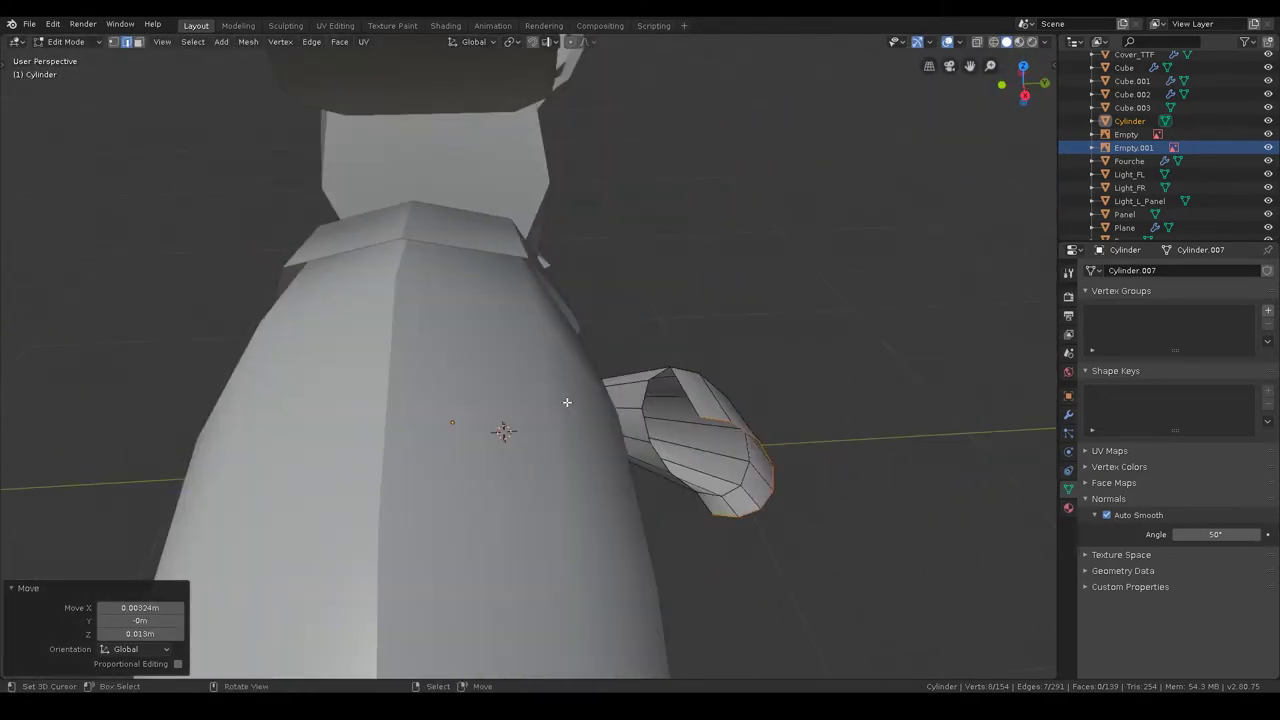
key(ctrl+z)
key(ctrl+z)
key(ctrl+z)
- Select the pipe's end edge loop and line up the front and back orthographic views
alt+click(648, 424)
alt+click(680, 382)
key(g)
right_click(750, 368)
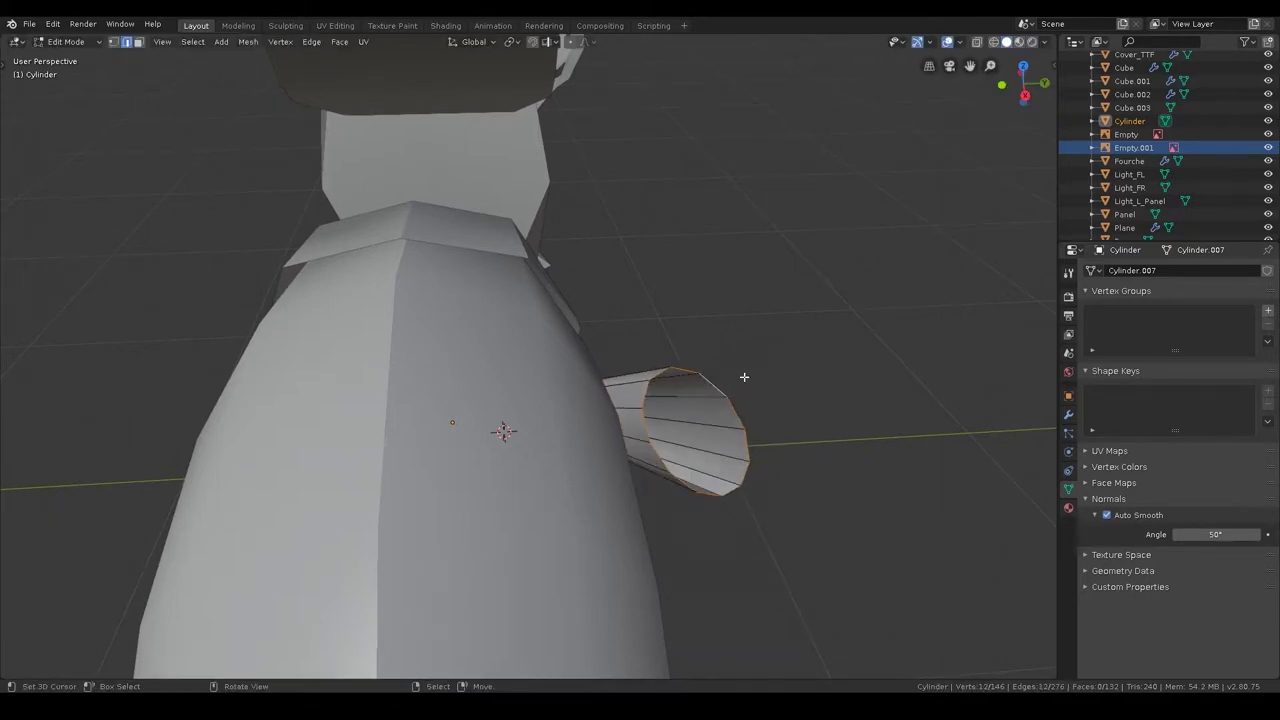
key(KP_1)
key(ctrl+KP_1)
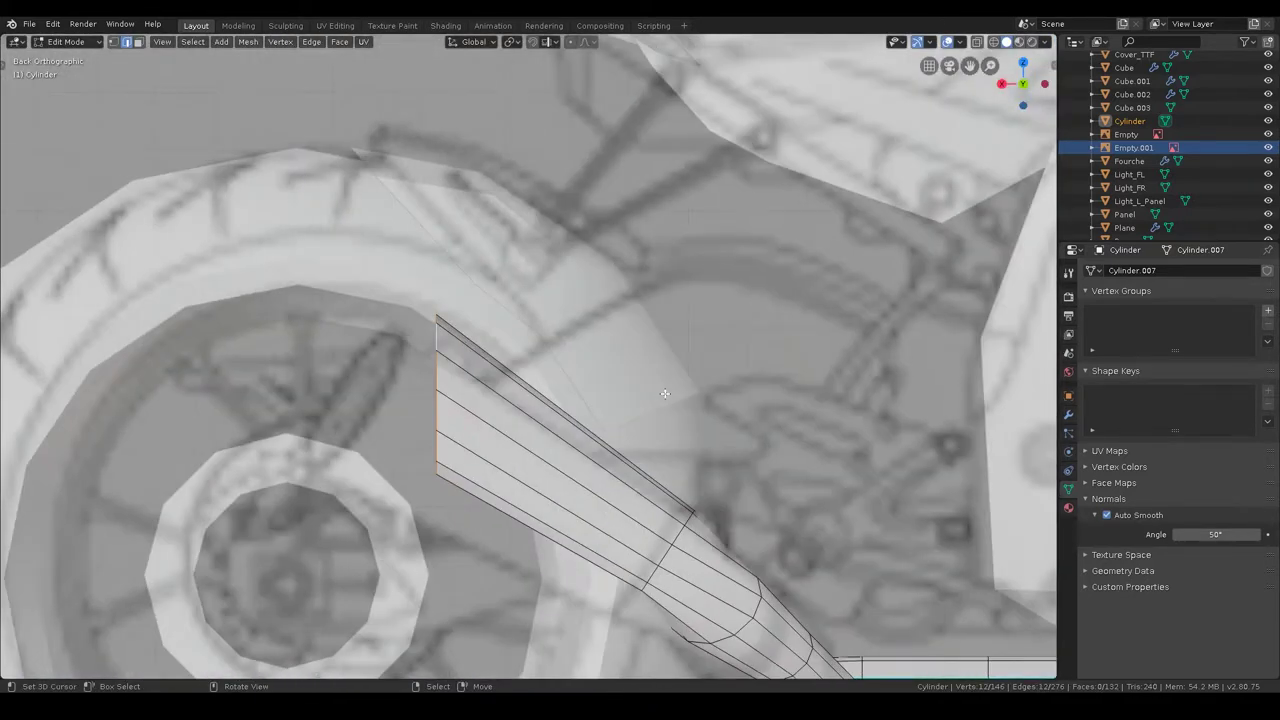
- Extrude the end loop into a new tip section, rotate and move it, angle it about Z, then exit to Object Mode
key(e)
click(559, 381)
key(r)
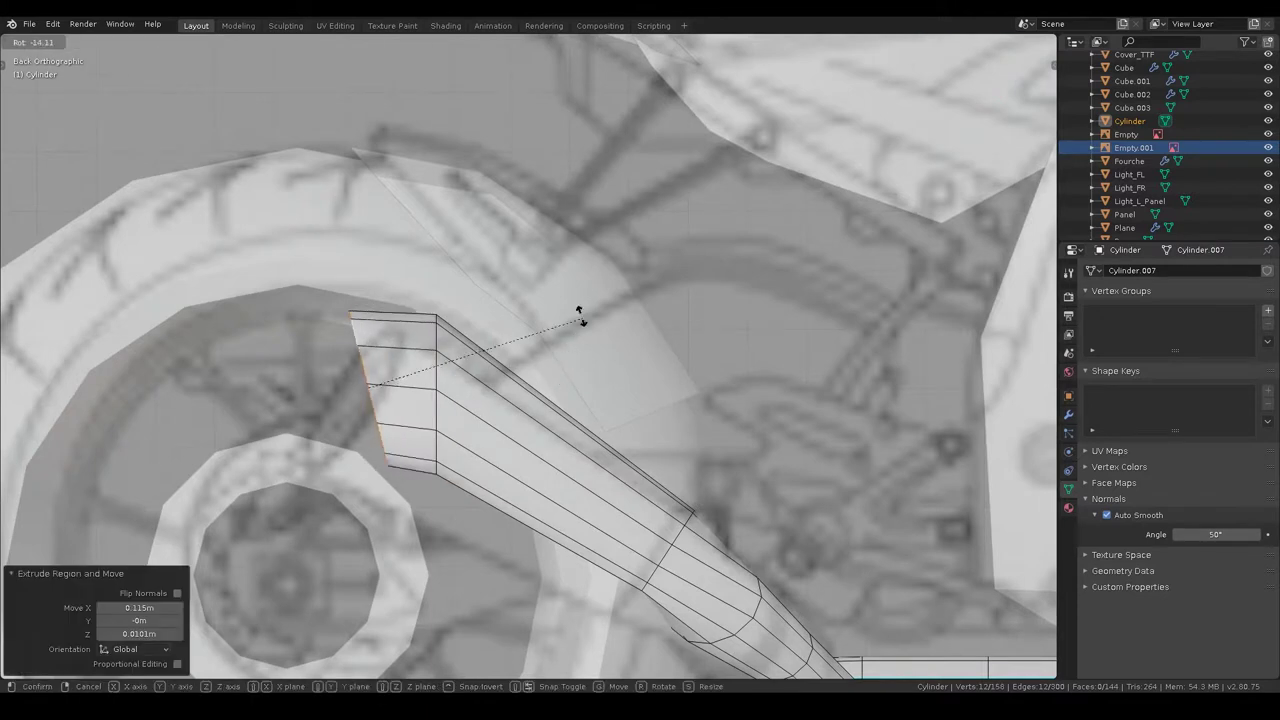
click(577, 301)
key(g)
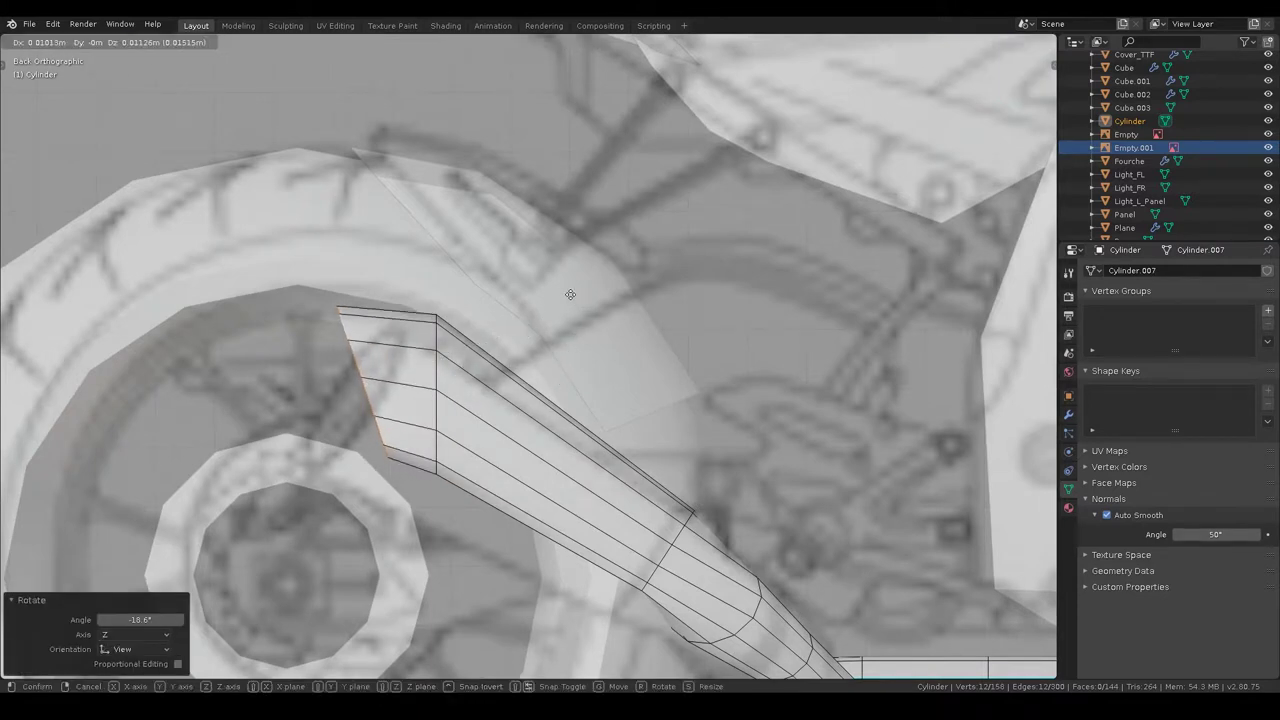
click(565, 291)
key(r)
key(z)
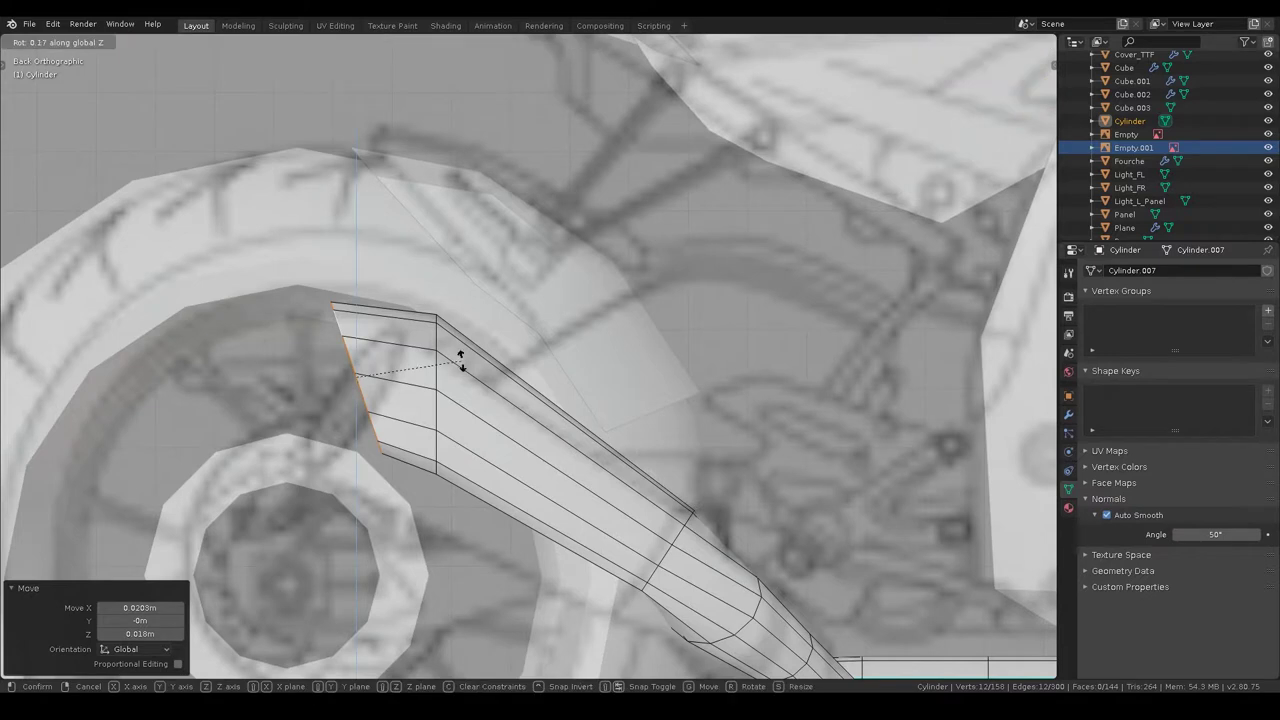
click(443, 420)
key(Tab)
mouse_move(379, 313)
middle_down()
mouse_move(533, 364)
mouse_move(490, 362)
middle_up()
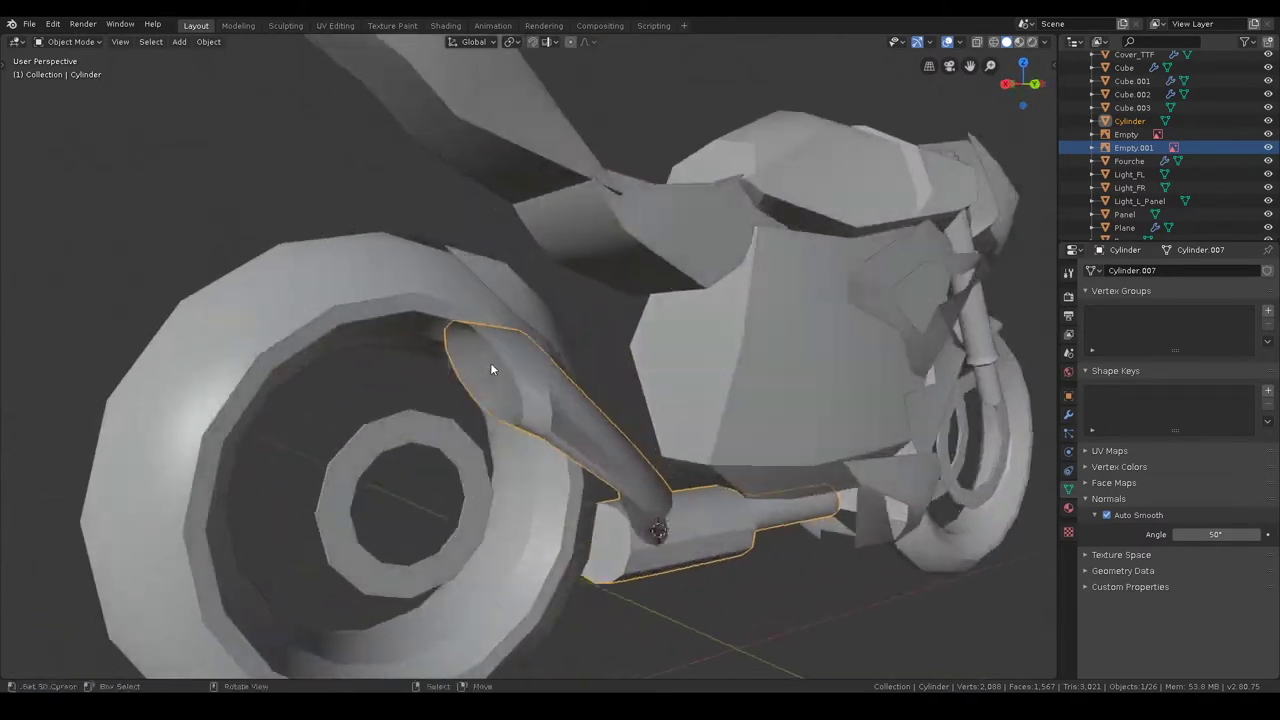
- Back in Edit Mode, shift the selected pipe geometry along X and tilt the tip -28.7° about Y
scroll(530, 408, up, 3)
key(ctrl+Tab)
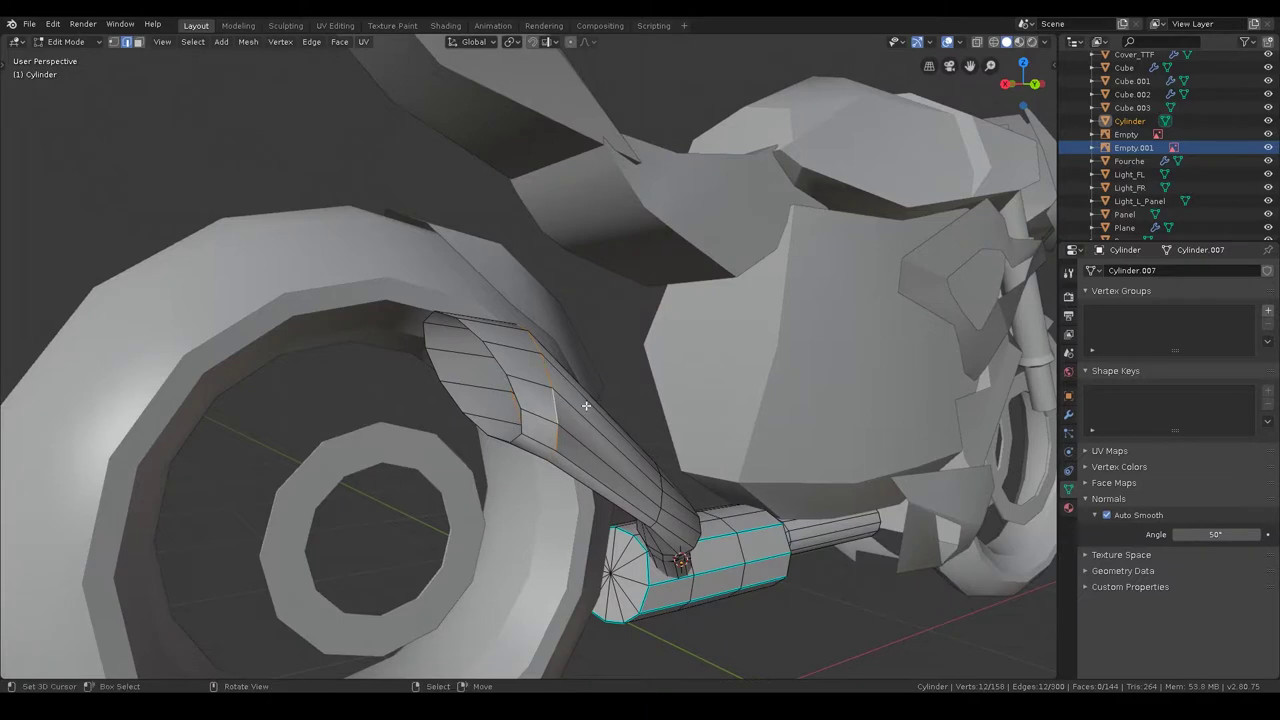
middle_drag(586, 405, 589, 416)
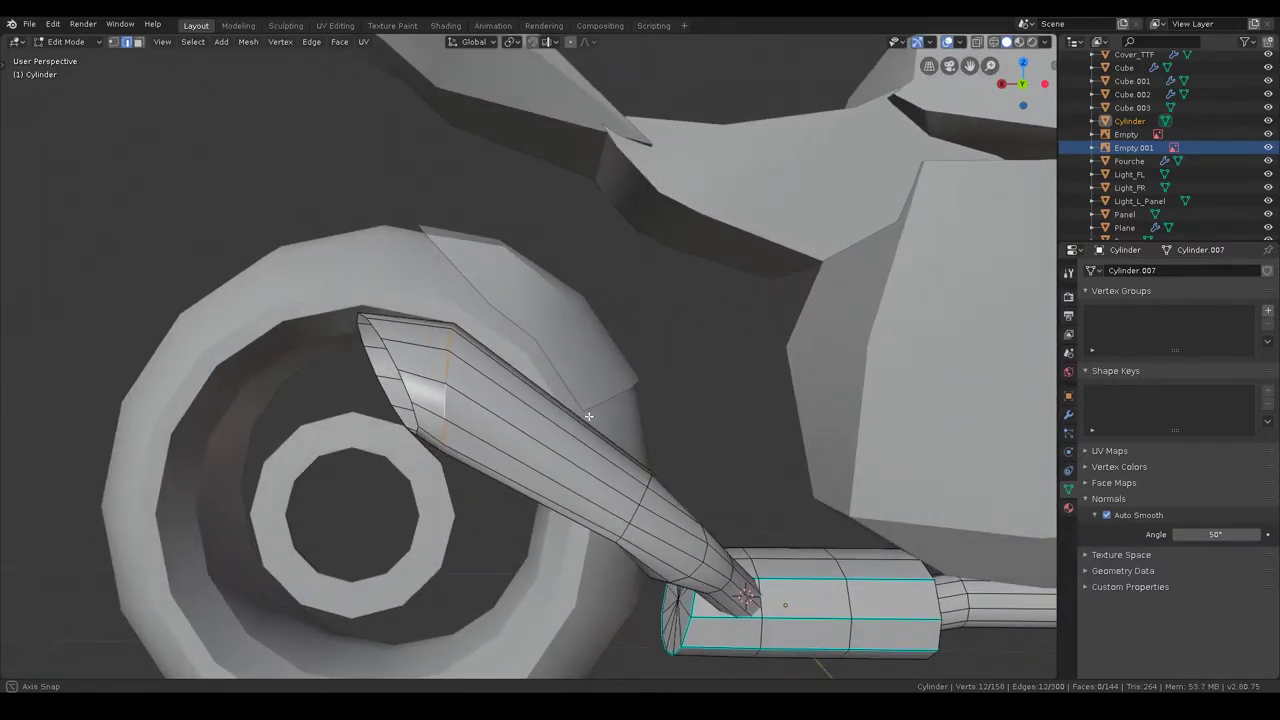
key(g)
key(x)
click(663, 422)
key(r)
key(y)
click(679, 529)
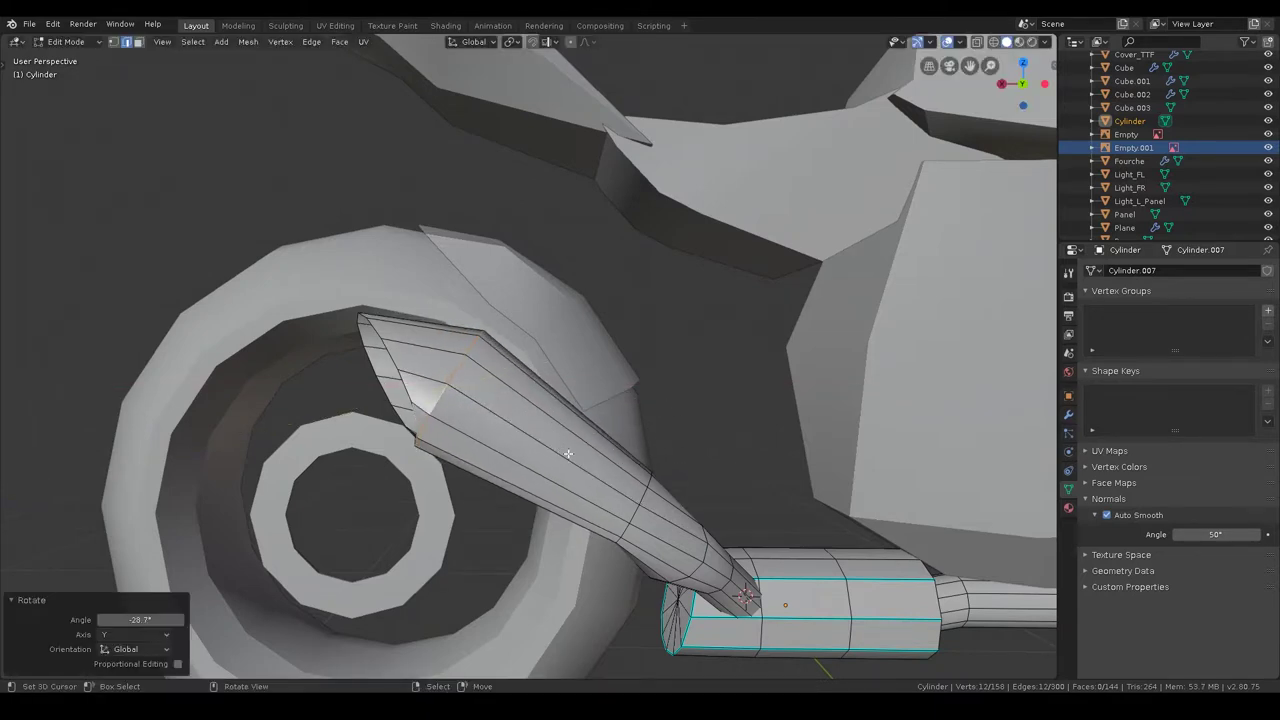
- Check the back, front and side orthographic views and move the pipe geometry
key(ctrl+KP_1)
key(KP_1)
key(KP_3)
key(ctrl+KP_1)
key(g)
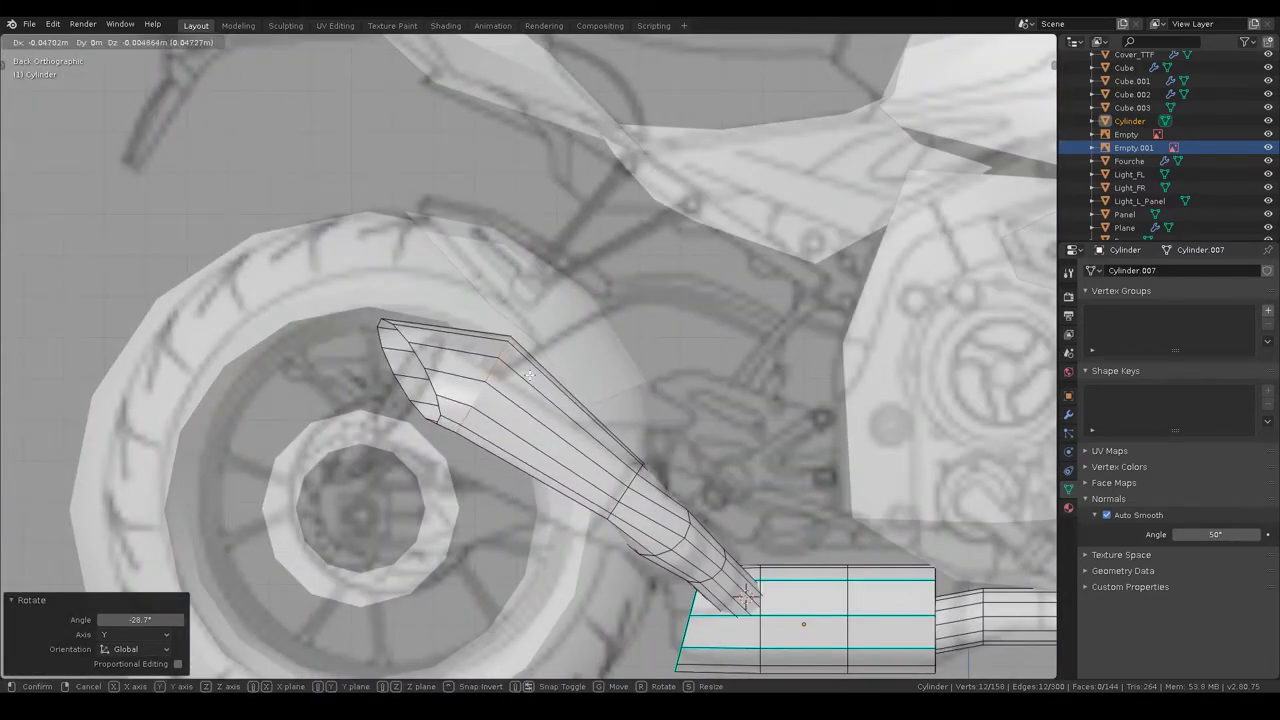
click(530, 374)
- Select the tip's end loop and move it up and to the right
alt+click(508, 348)
key(g)
click(526, 340)
key(r)
key(y)
right_click(541, 437)
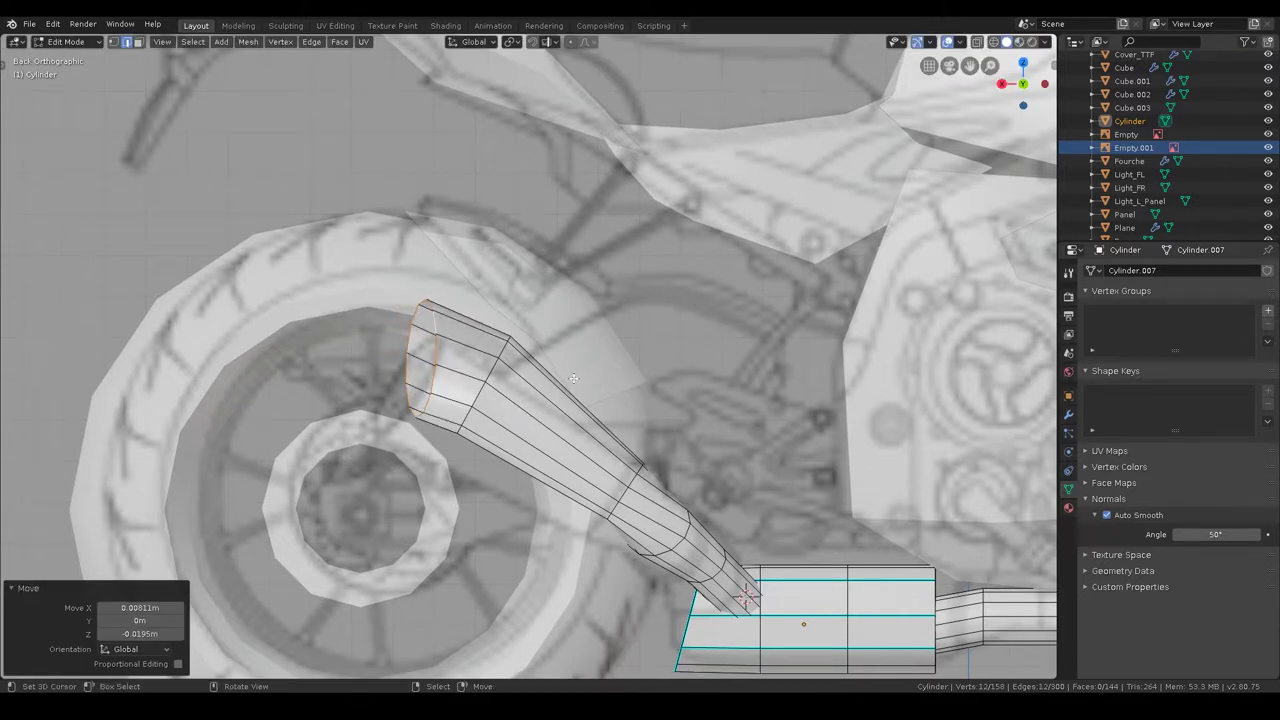
- Rotate the tip's end loop 16.8° about the Z axis
middle_drag(507, 358, 585, 405)
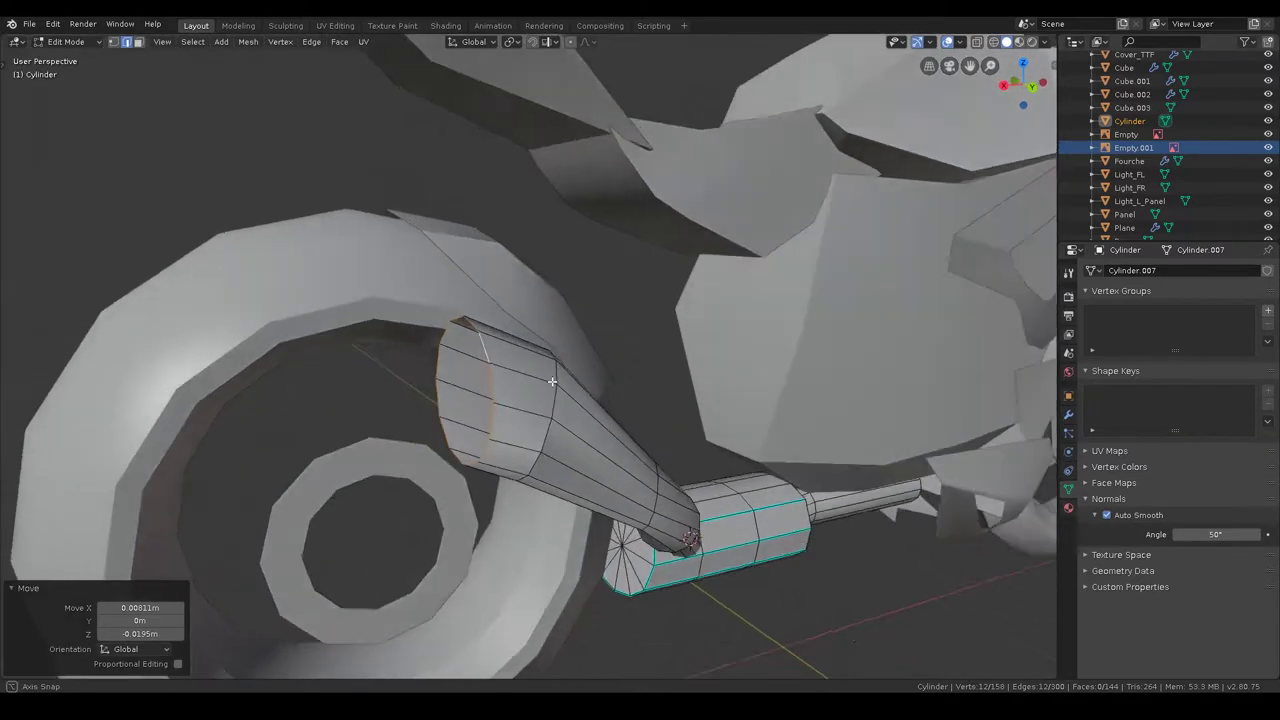
key(s)
key(r)
key(z)
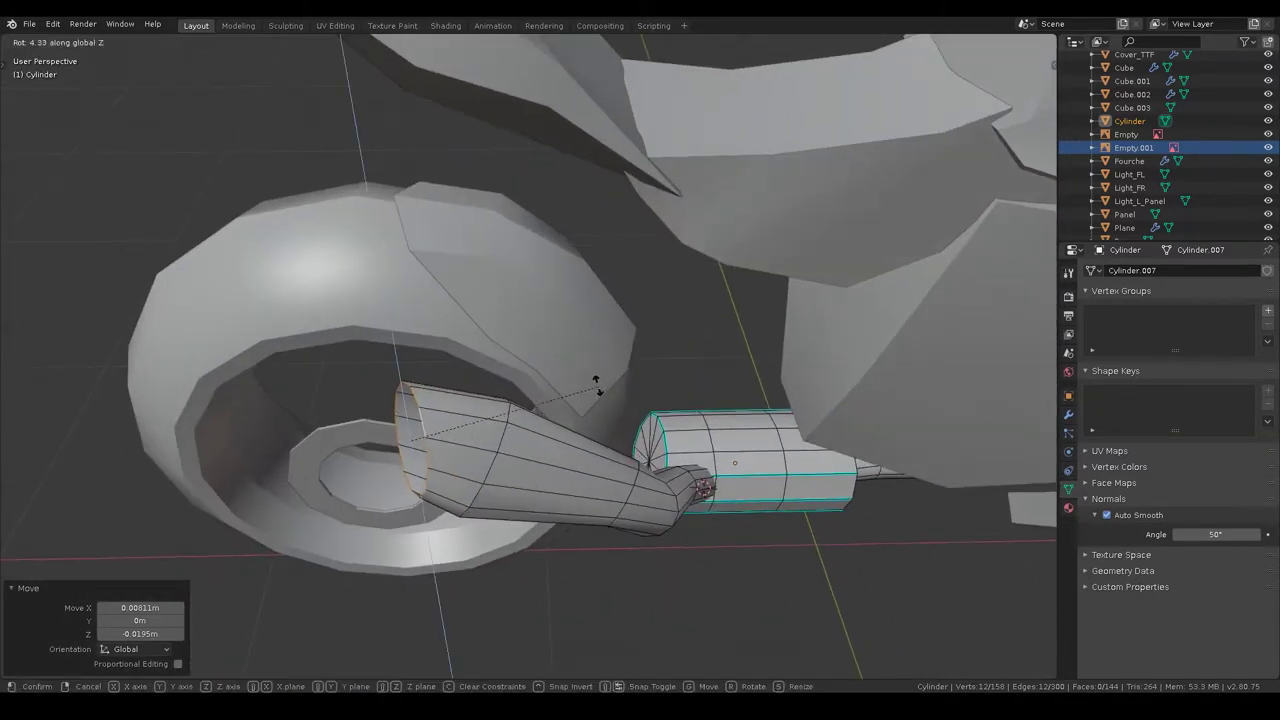
click(614, 327)
middle_drag(614, 327, 301, 241)
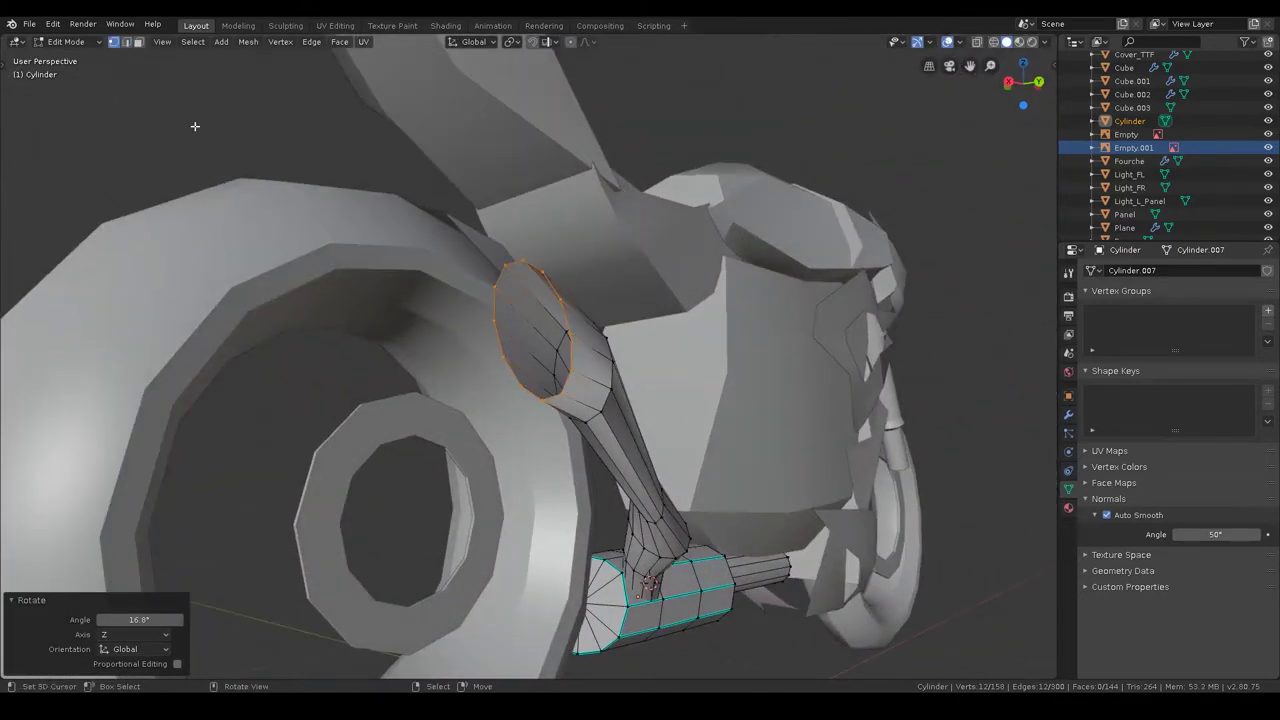
- Merge two pairs of tip vertices, then select a tip vertex and switch to Top Orthographic view
click(548, 397)
middle_drag(548, 397, 595, 365)
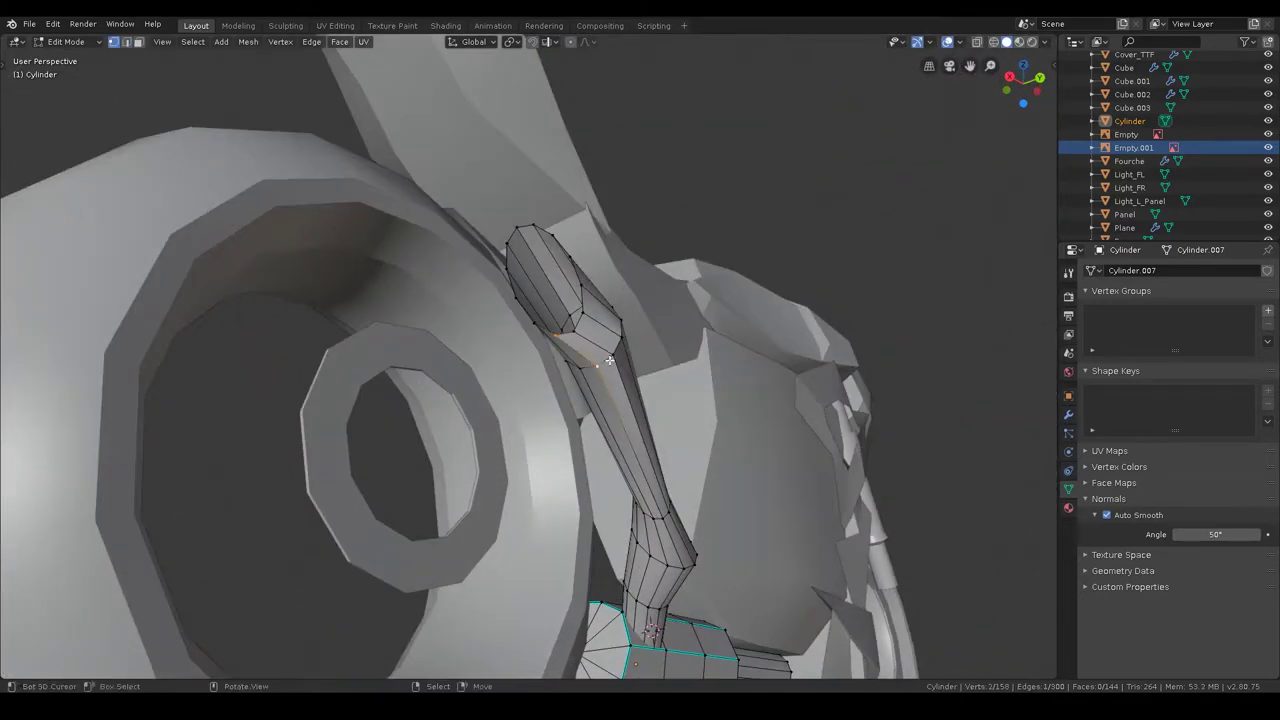
key(m)
click(609, 358)
key(m)
click(627, 339)
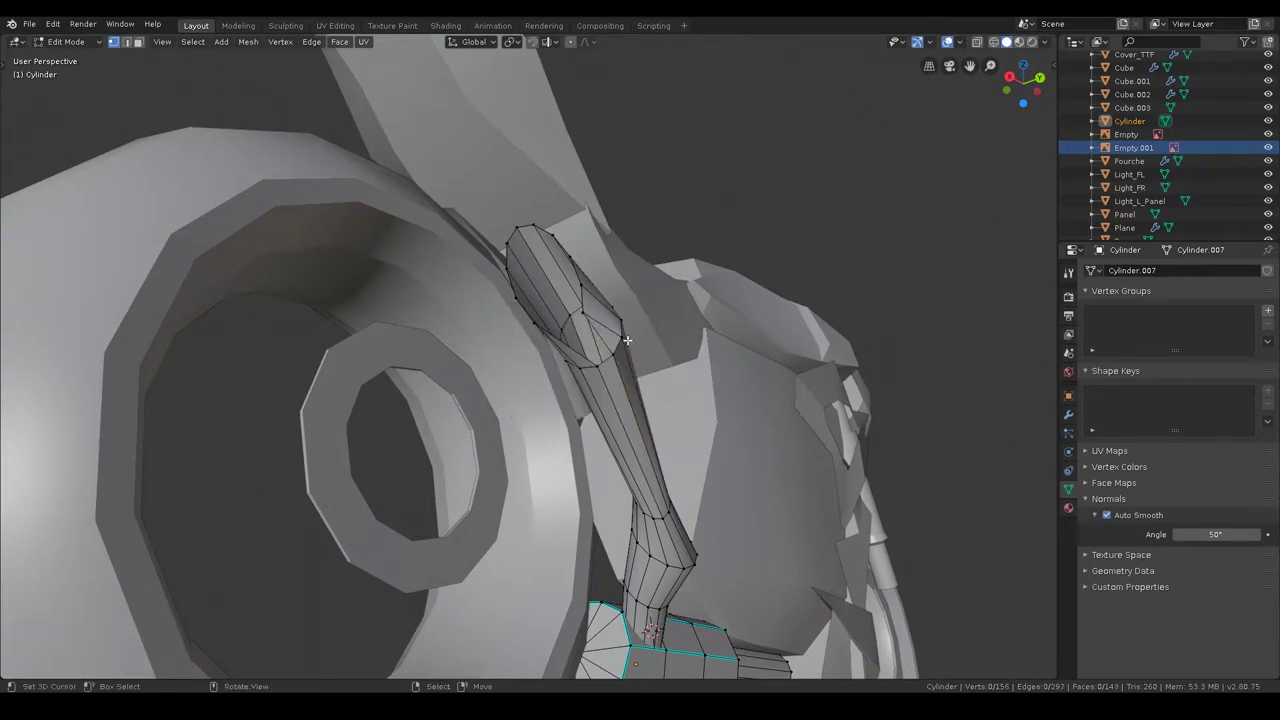
middle_drag(627, 339, 531, 403)
click(405, 432)
key(KP_7)
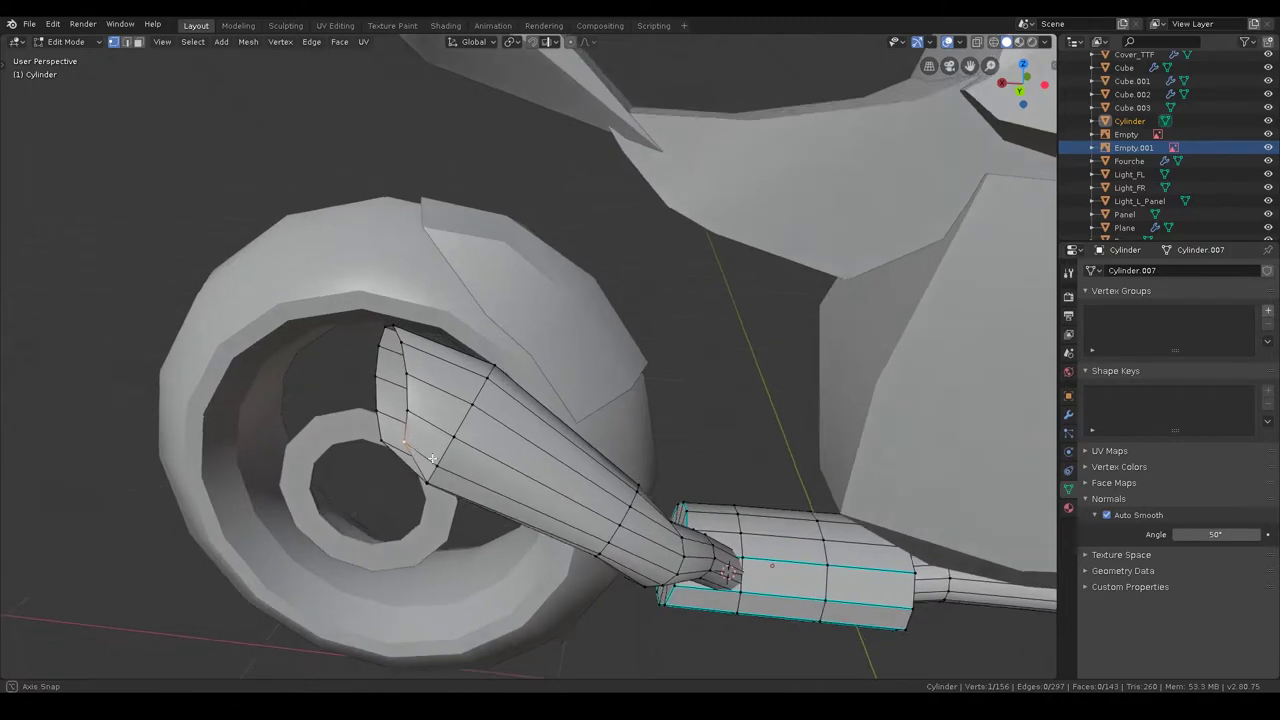
- Move the first tip end vertices onto the reference outline in the top view
scroll(460, 492, up, 3)
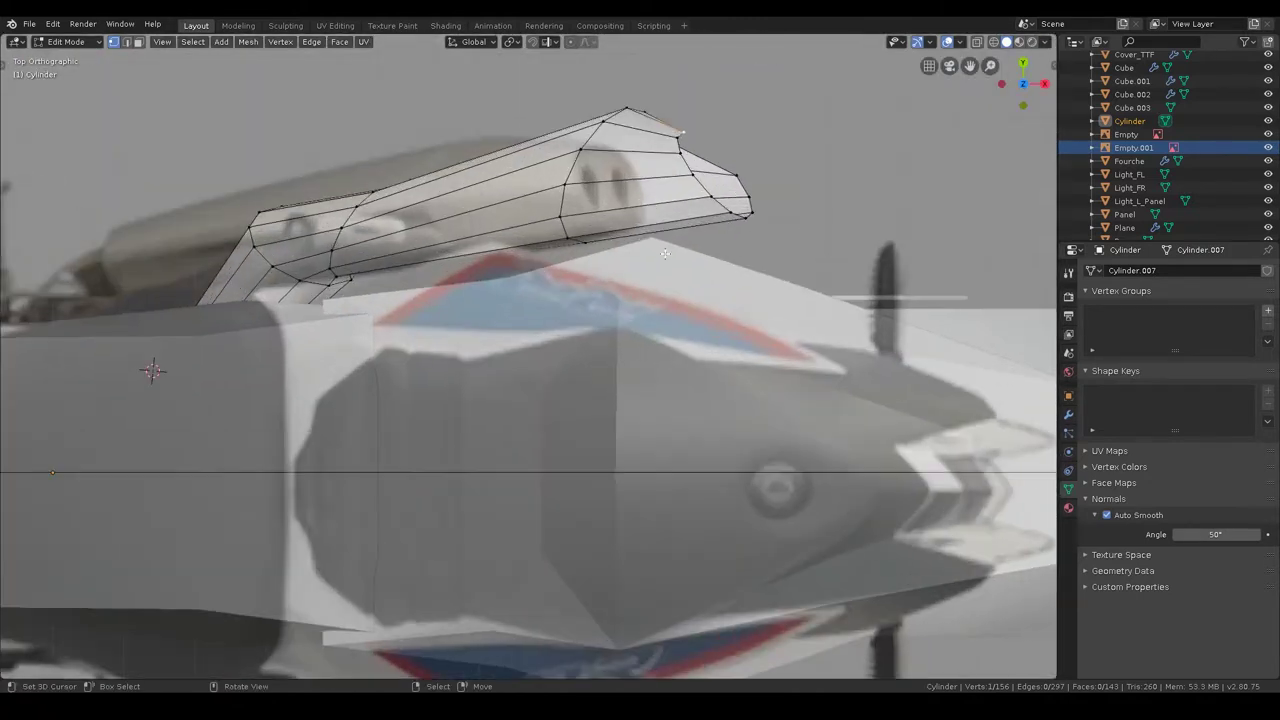
scroll(460, 492, up, 2)
key(g)
click(659, 364)
key(g)
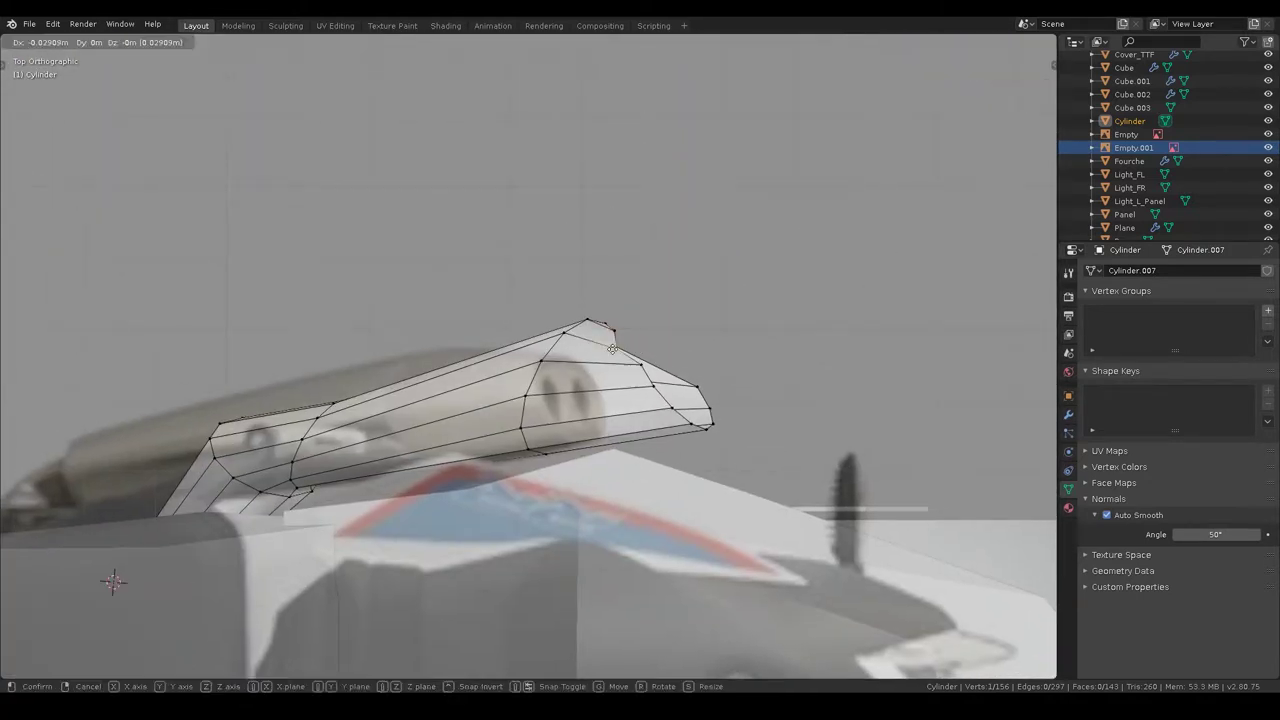
click(596, 340)
key(g)
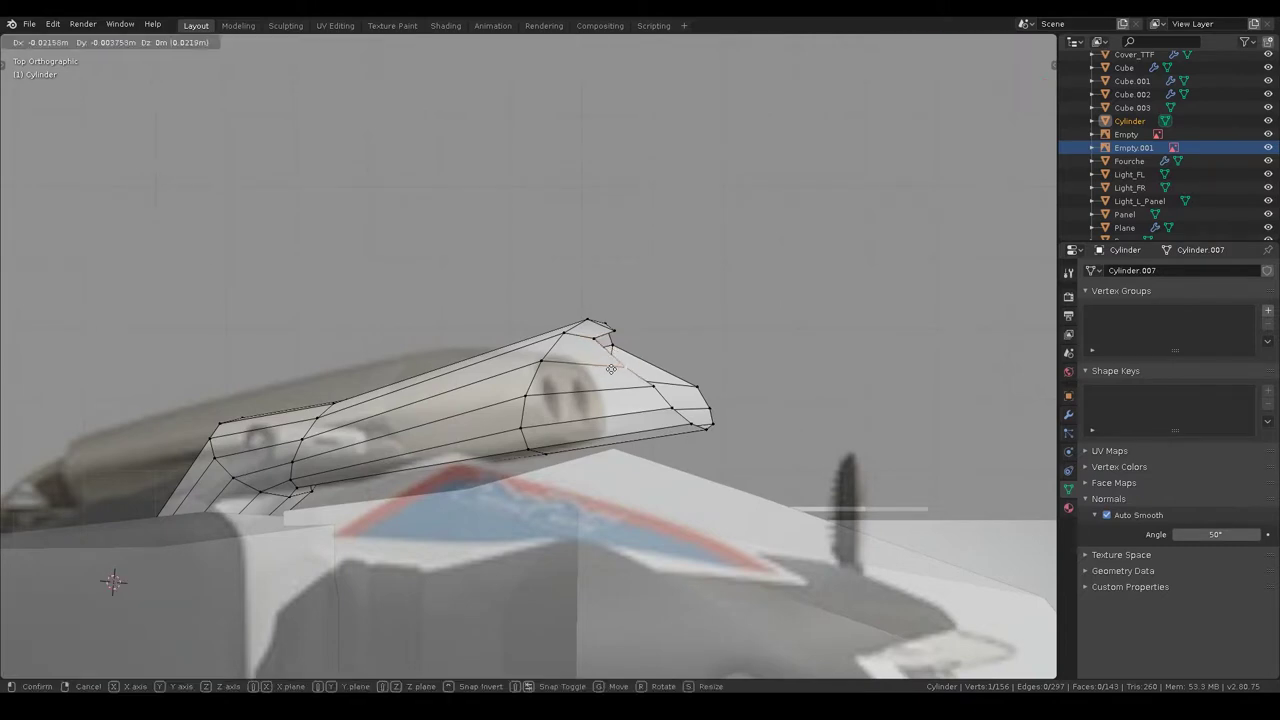
click(596, 369)
key(g)
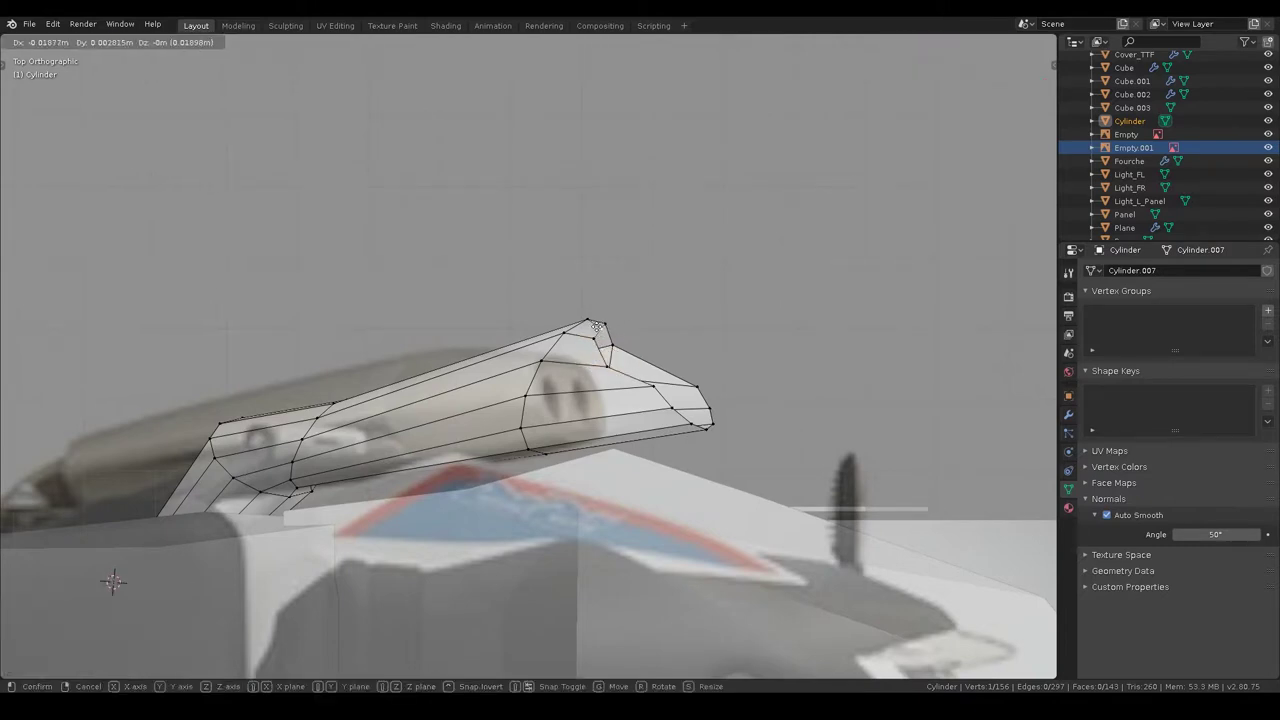
click(592, 327)
key(g)
click(632, 393)
key(g)
click(674, 416)
- Nudge the remaining pointed-end vertices so they sit on the reference outline
click(690, 424)
key(g)
click(683, 425)
key(g)
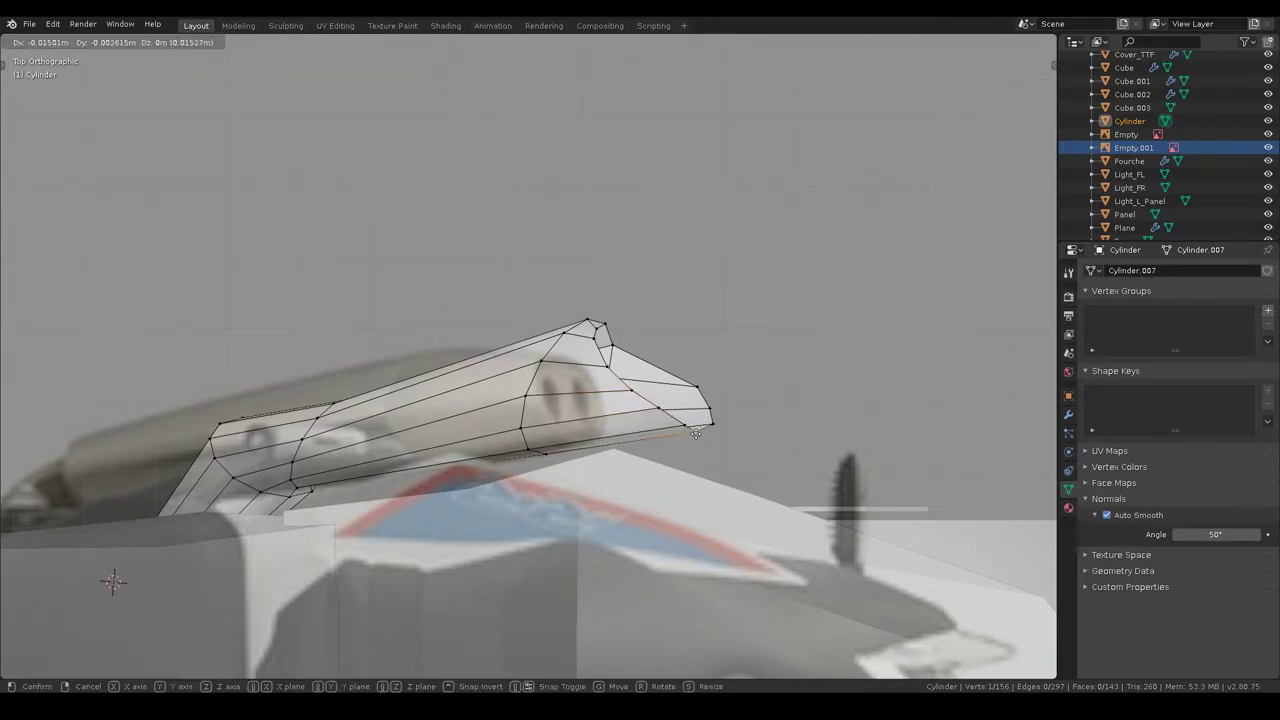
click(670, 418)
key(g)
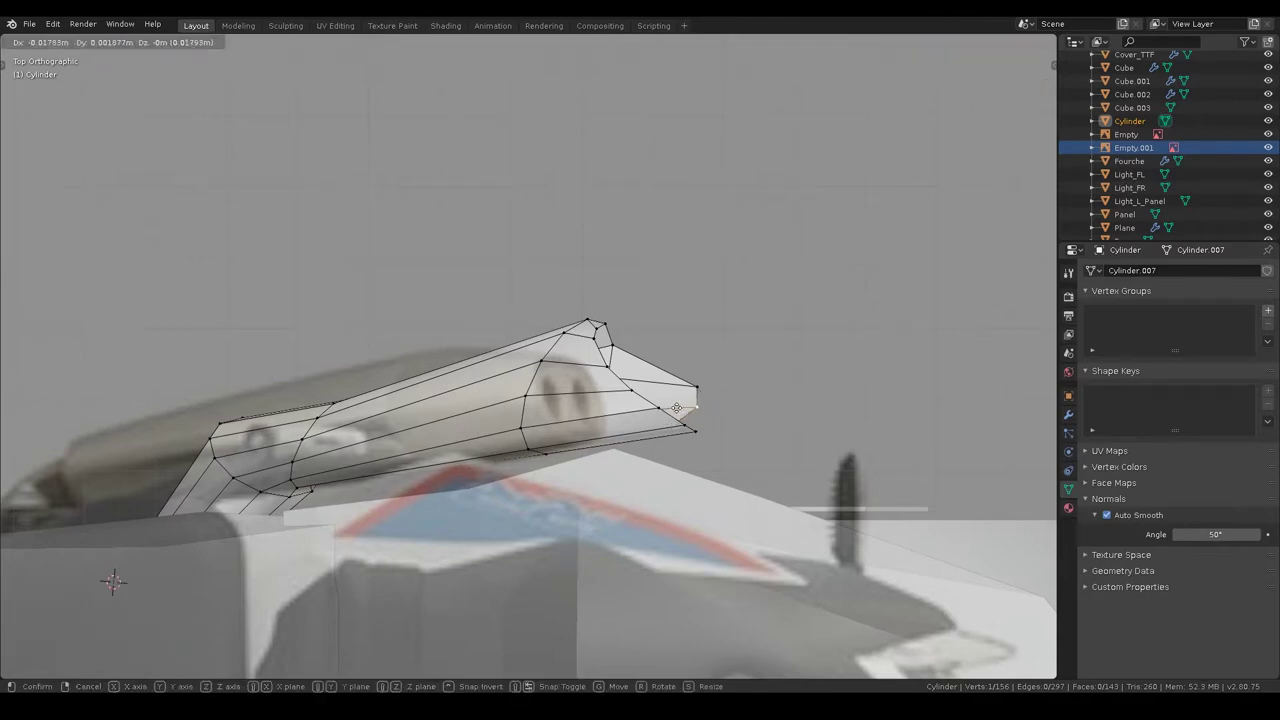
click(655, 415)
key(g)
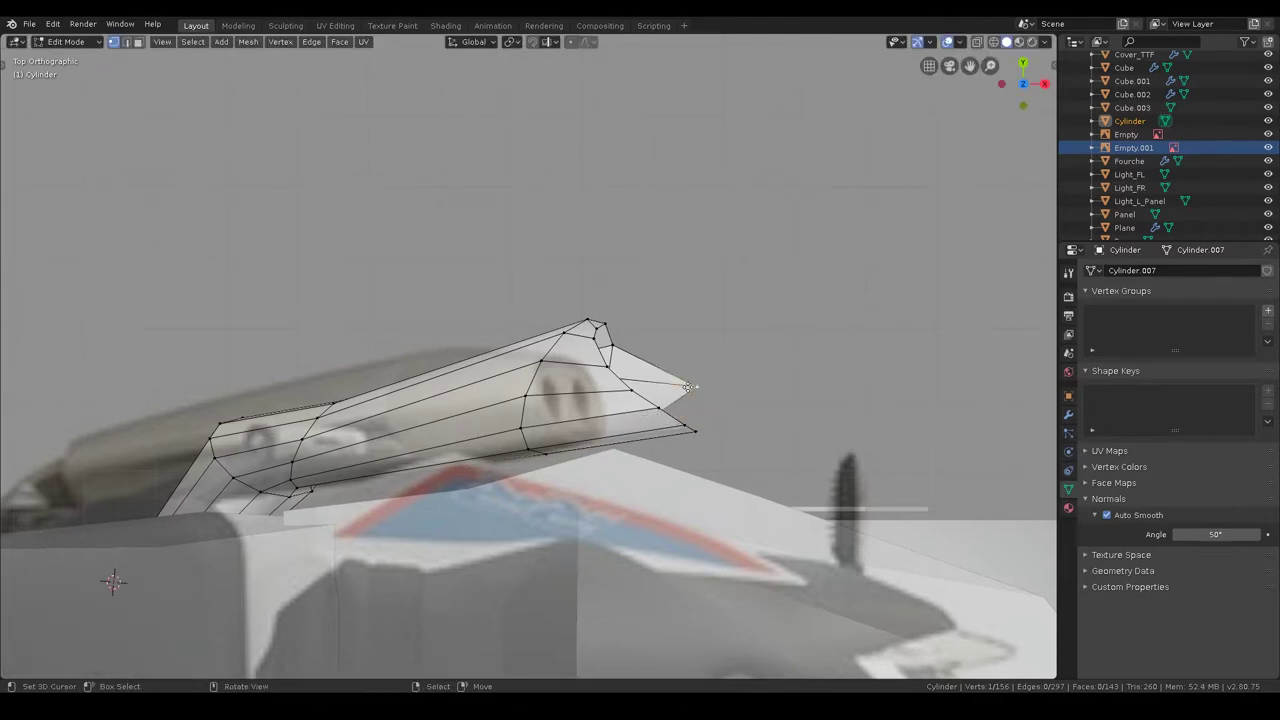
click(681, 403)
- Switch to wireframe shading and refine the last tip vertices against the reference
key(z)
click(553, 405)
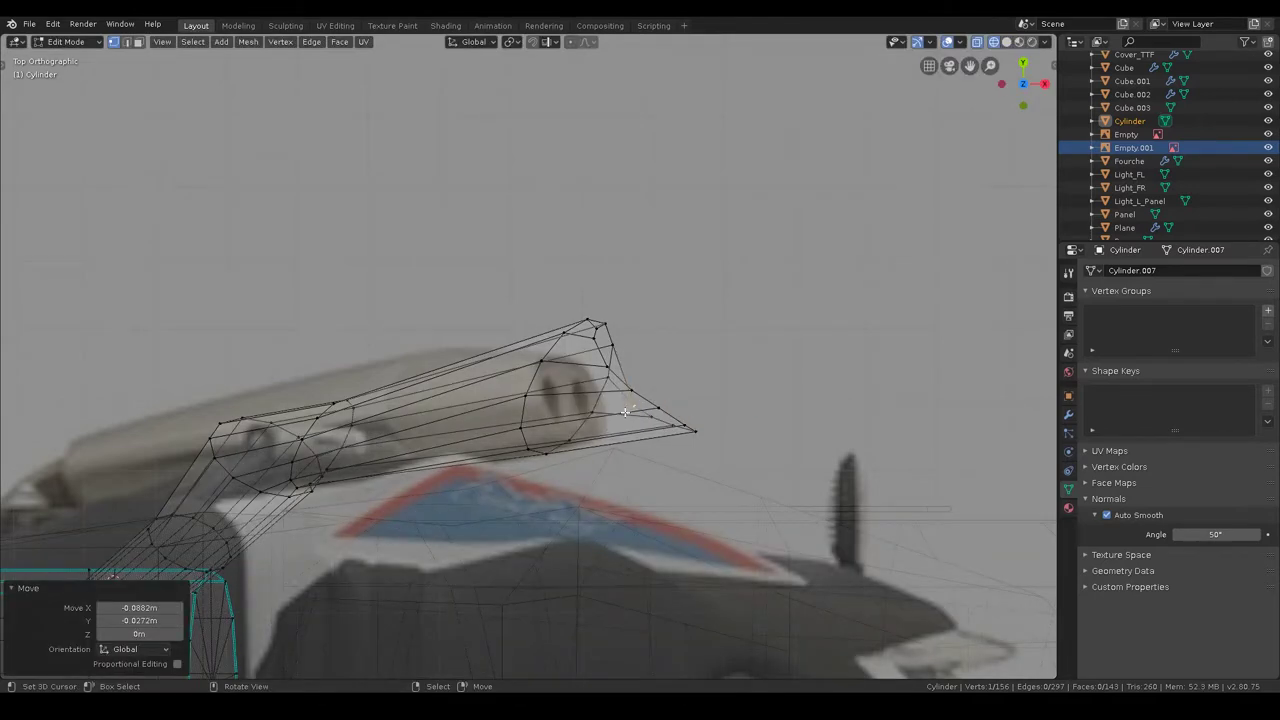
key(g)
click(630, 425)
key(g)
click(680, 432)
key(g)
click(682, 432)
key(g)
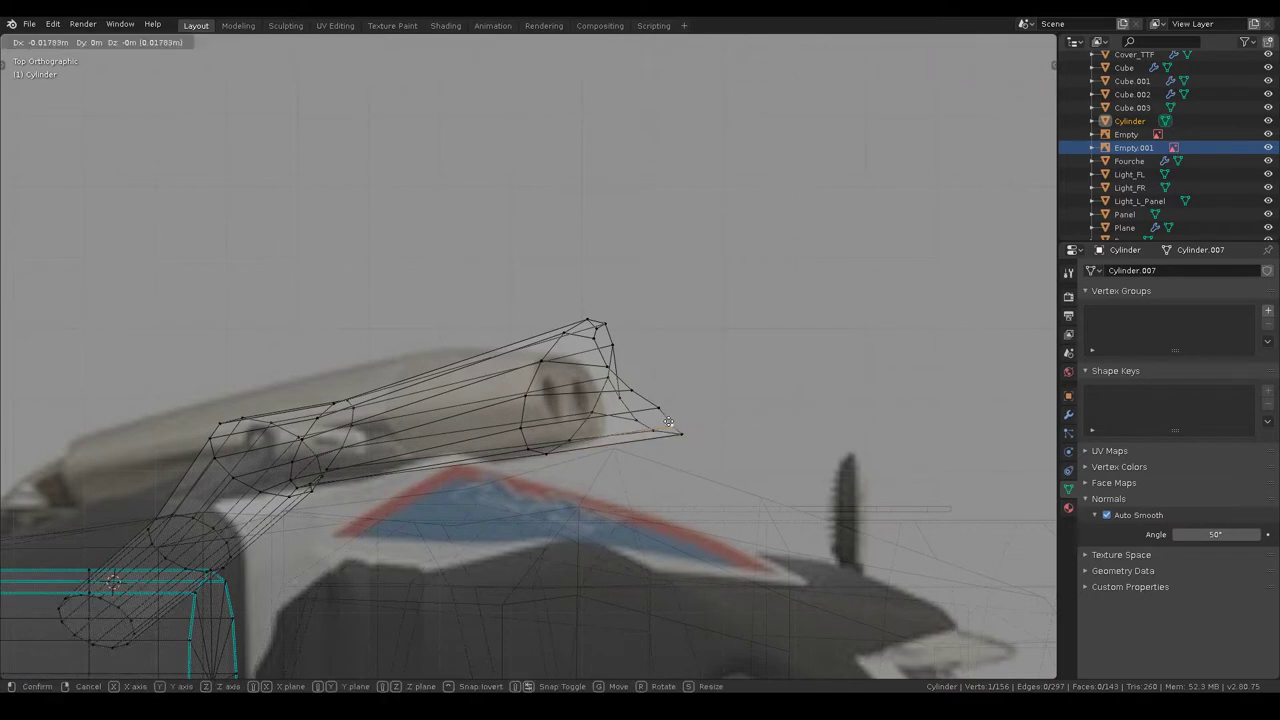
click(665, 423)
middle_drag(705, 426, 457, 314)
- Return to Object Mode with solid shading and select the exhaust cylinder
key(ctrl+Tab)
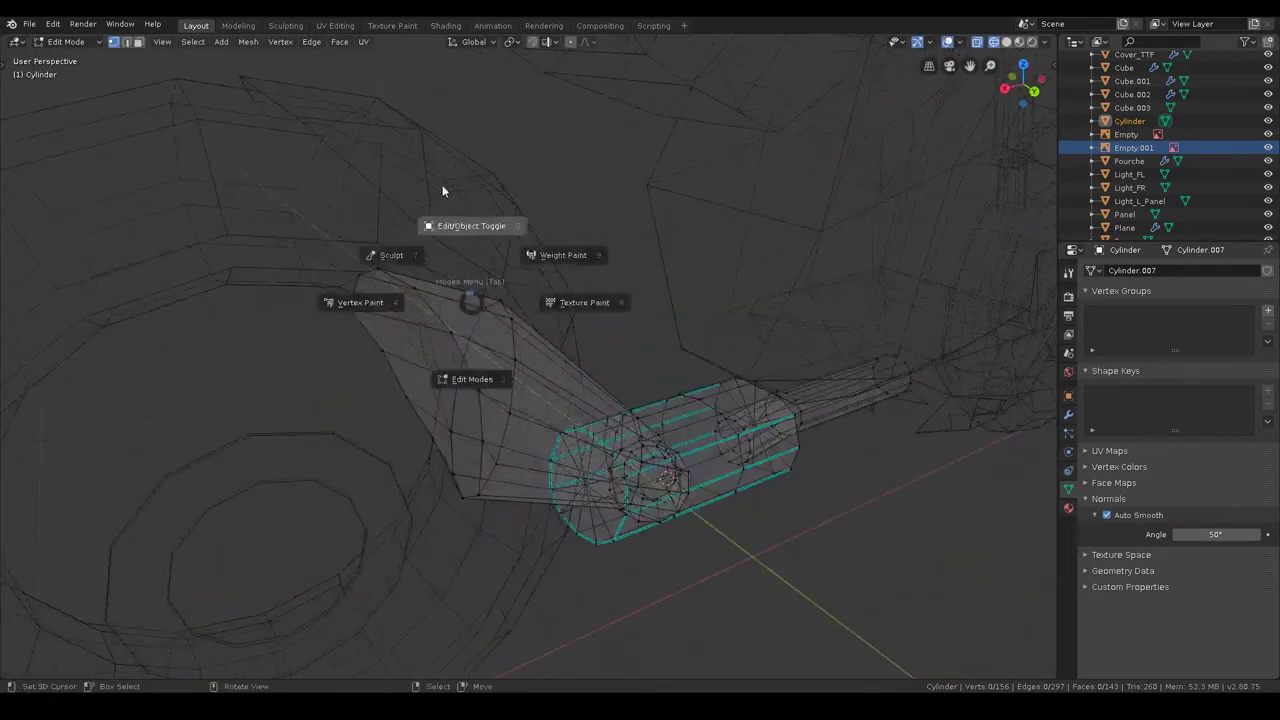
click(431, 310)
key(z)
click(550, 312)
mouse_move(620, 320)
middle_down()
mouse_move(586, 349)
mouse_move(603, 366)
mouse_move(514, 377)
mouse_move(605, 396)
mouse_move(597, 443)
mouse_move(626, 420)
mouse_move(609, 423)
middle_up()
click(514, 377)
scroll(500, 410, up, 2)
- In Edit Mode, stretch the outlet end along local X and tilt it -22.4° around X
key(Tab)
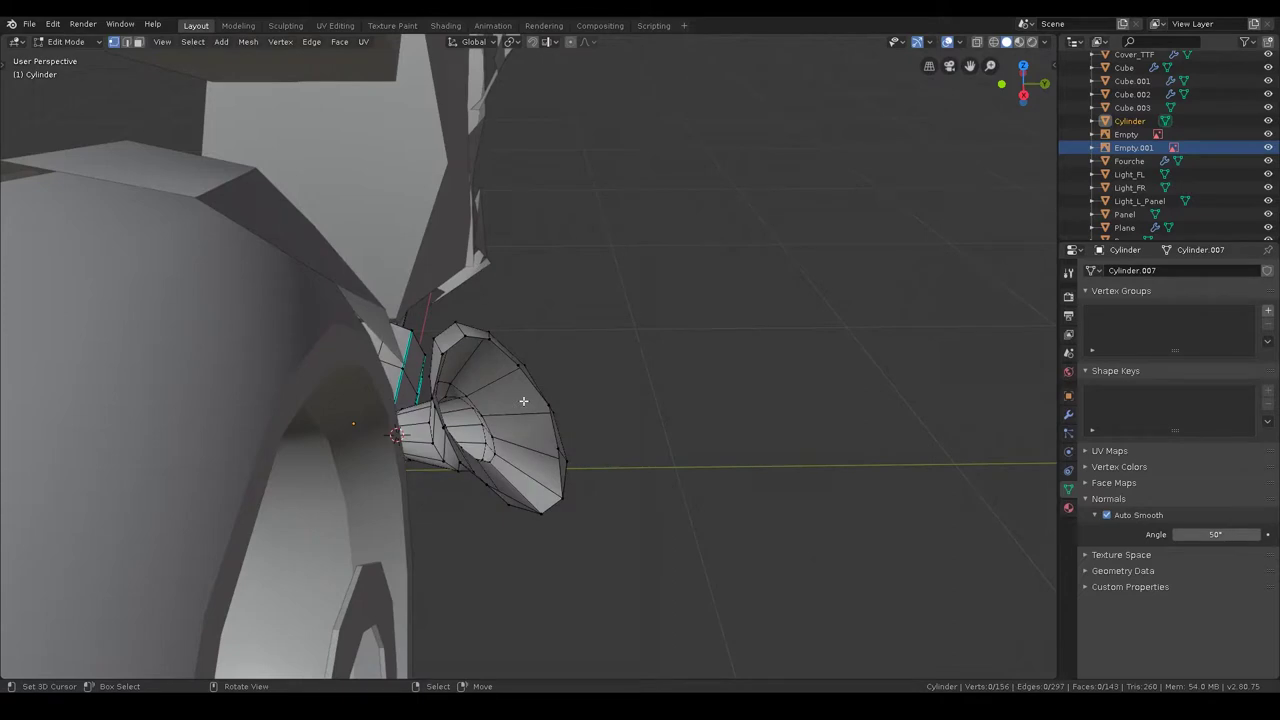
middle_drag(517, 390, 531, 427)
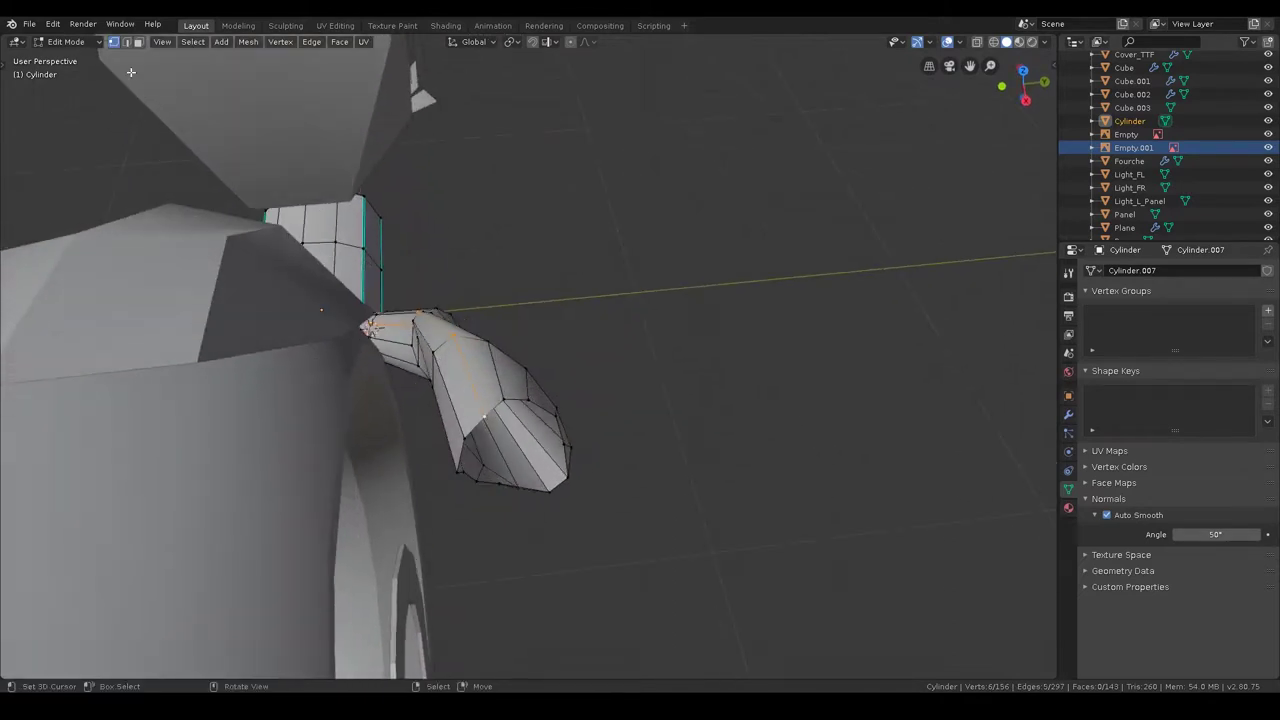
middle_drag(461, 340, 617, 357)
key(s)
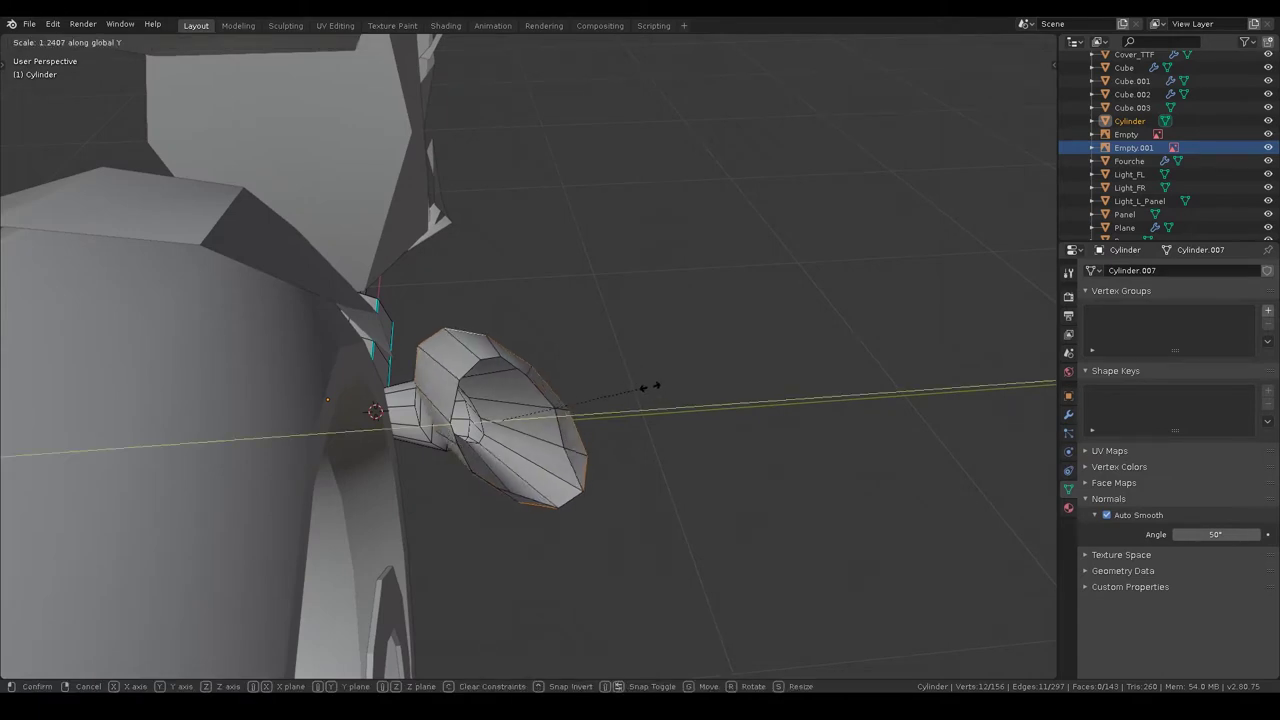
right_click(650, 376)
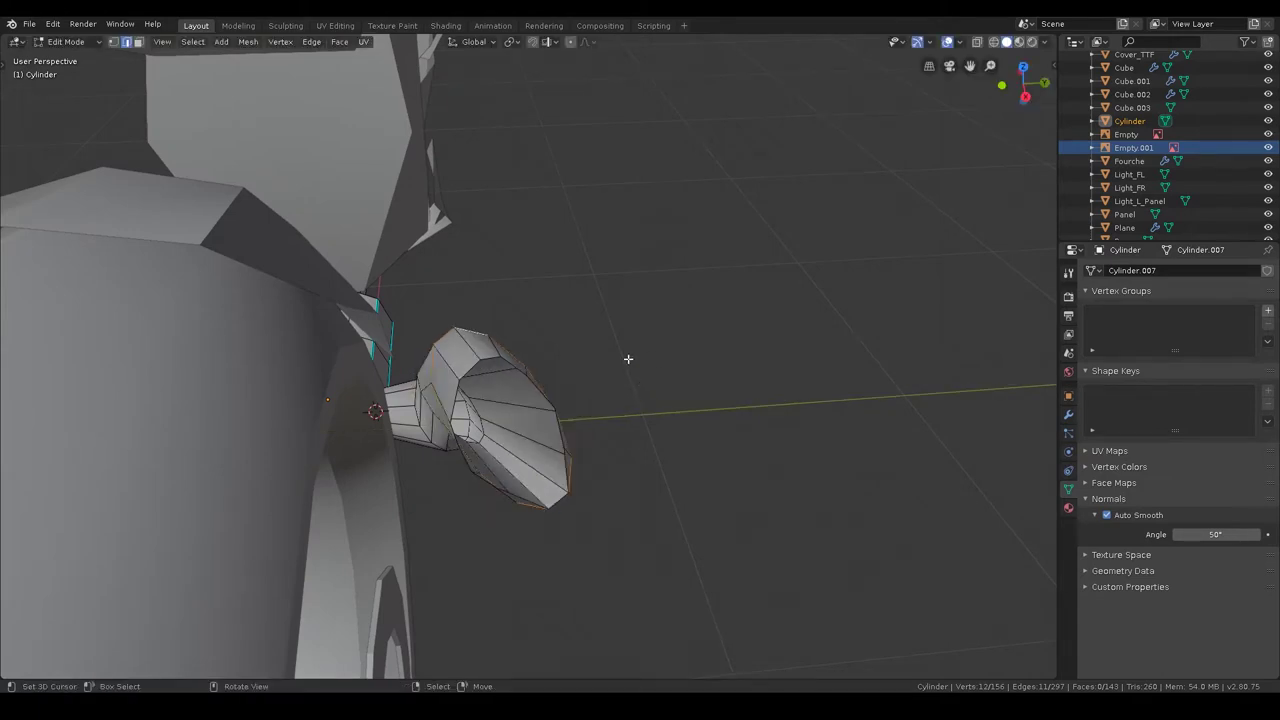
key(s)
key(y)
key(y)
key(x)
key(x)
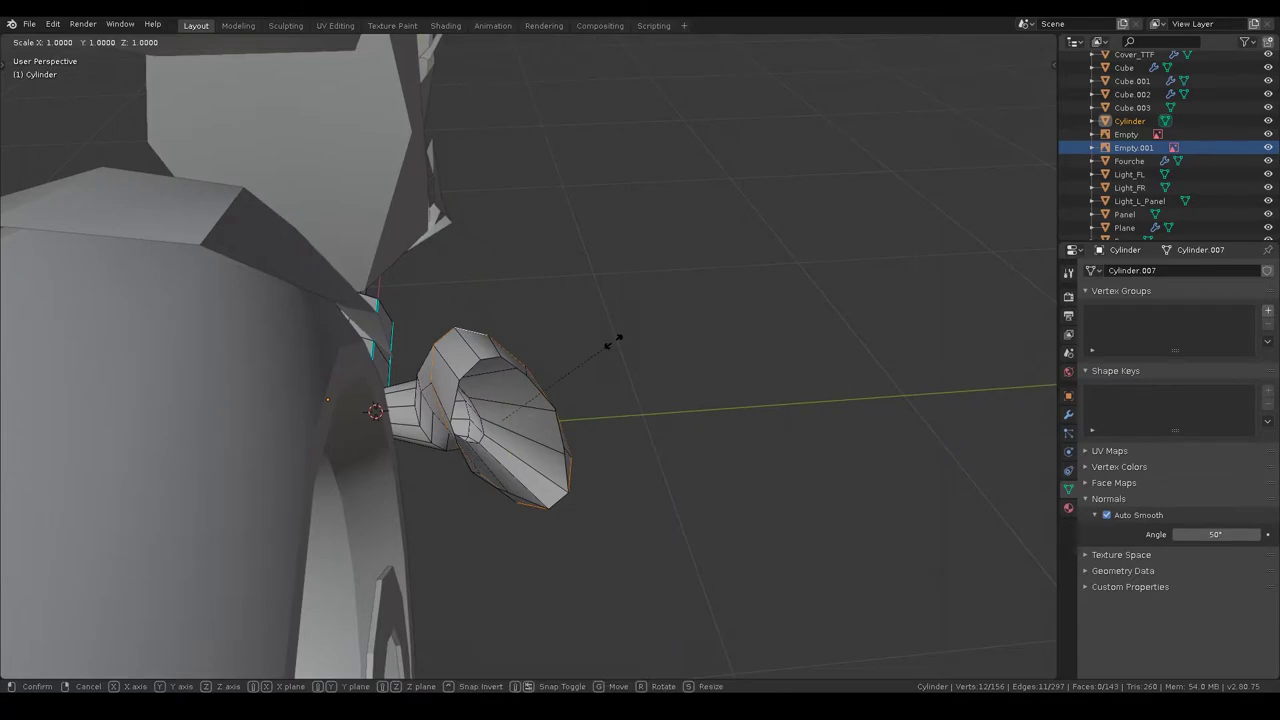
click(680, 322)
key(r)
key(x)
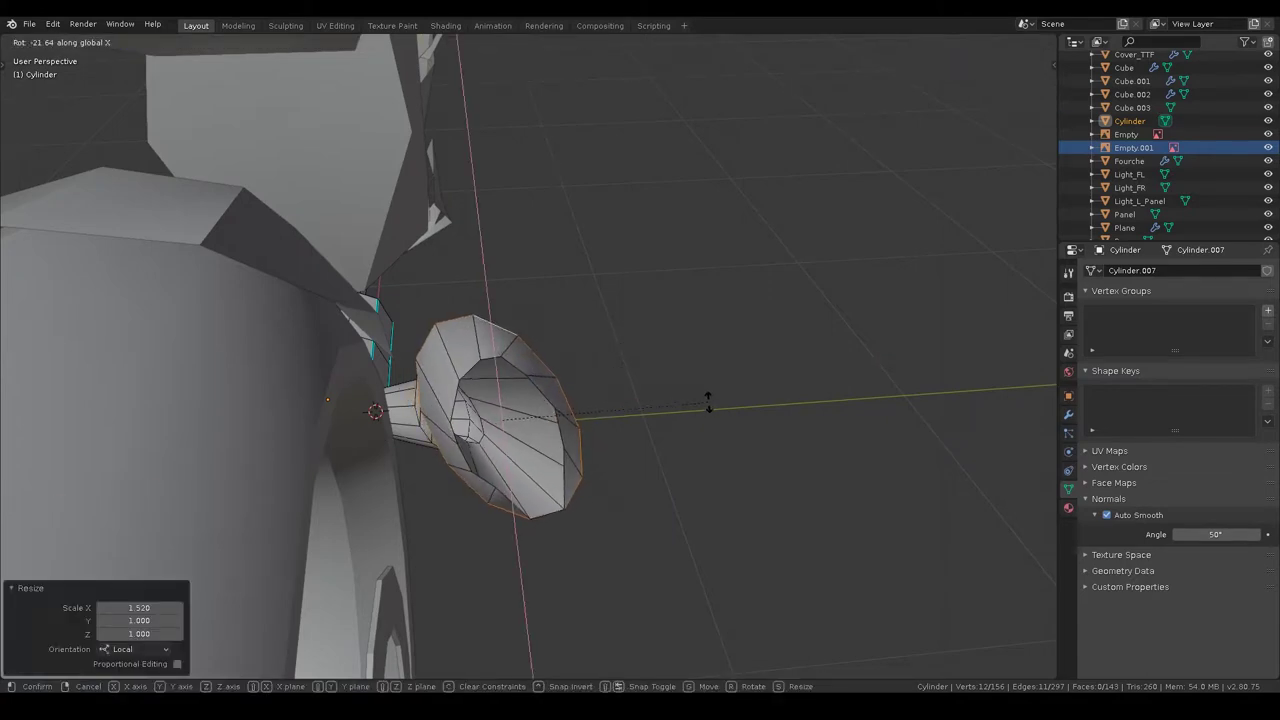
click(708, 400)
- Widen the outlet end along the Y axis
key(s)
key(y)
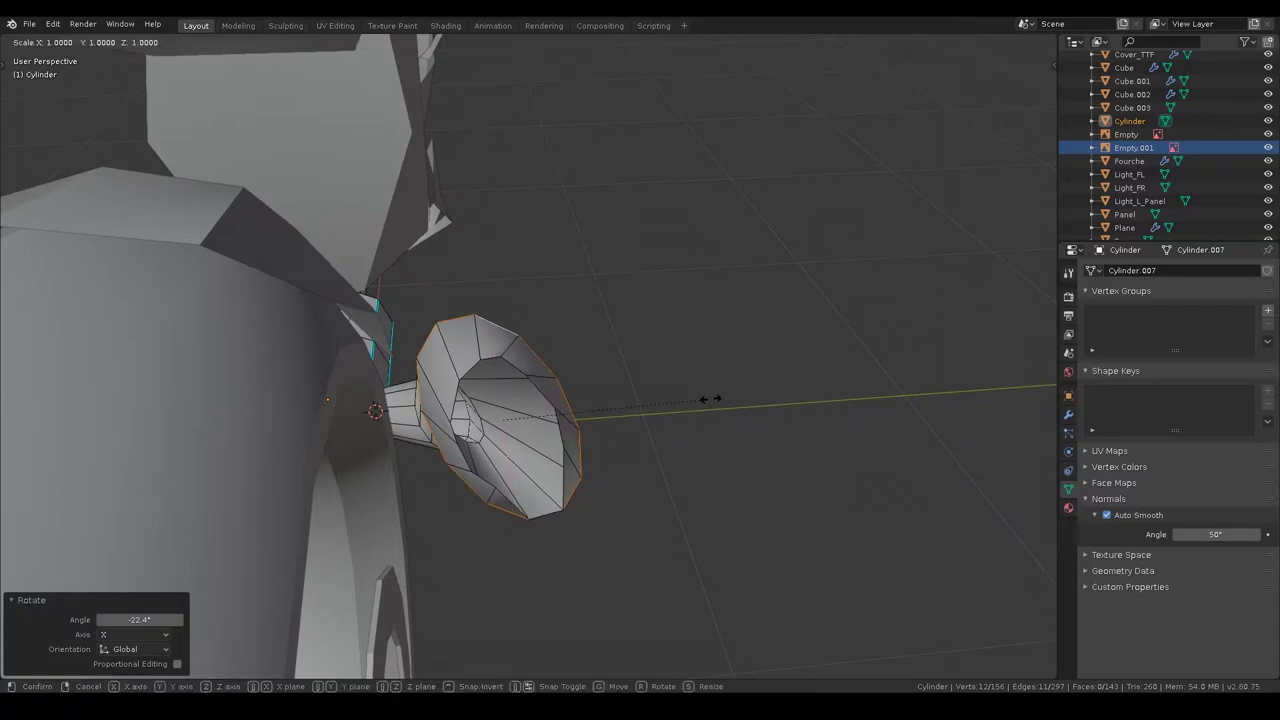
click(752, 396)
key(r)
right_click(752, 396)
mouse_move(694, 389)
middle_down()
mouse_move(611, 449)
mouse_move(705, 358)
mouse_move(665, 365)
middle_up()
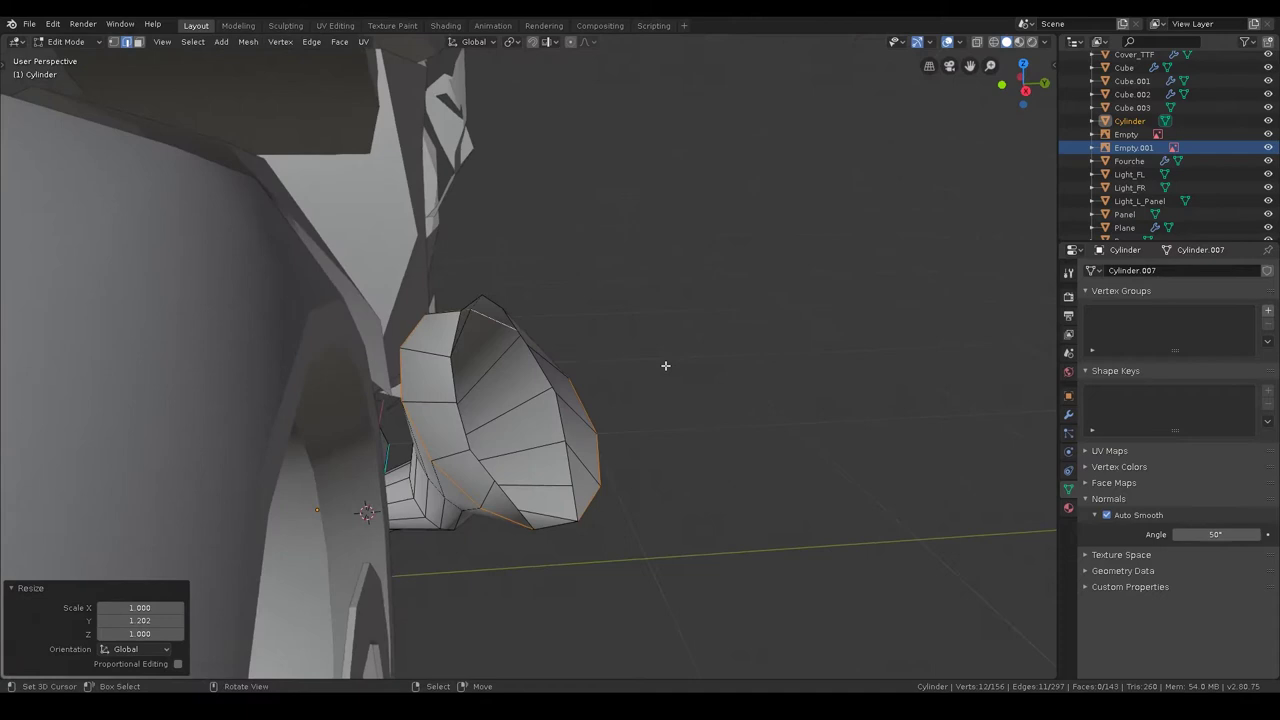
middle_drag(494, 299, 586, 351)
- Scale the outlet evenly to 1.159 then 0.873, and tilt it around local Y
key(s)
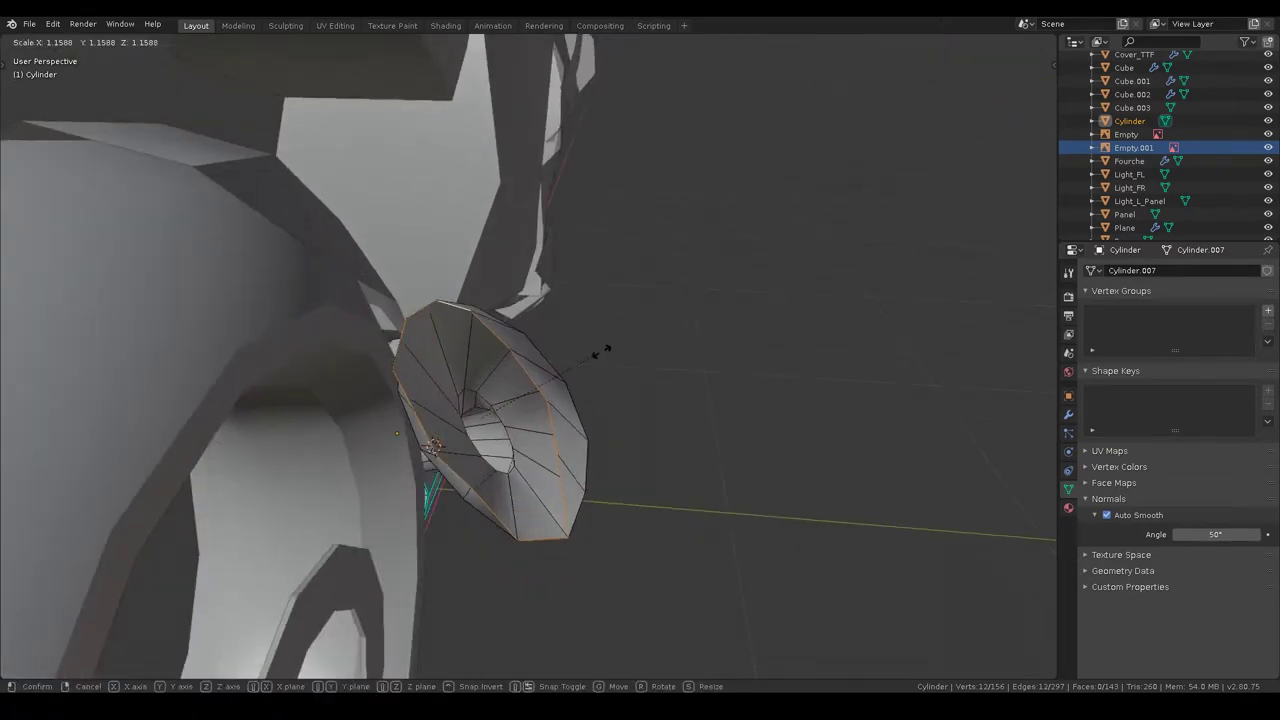
click(685, 365)
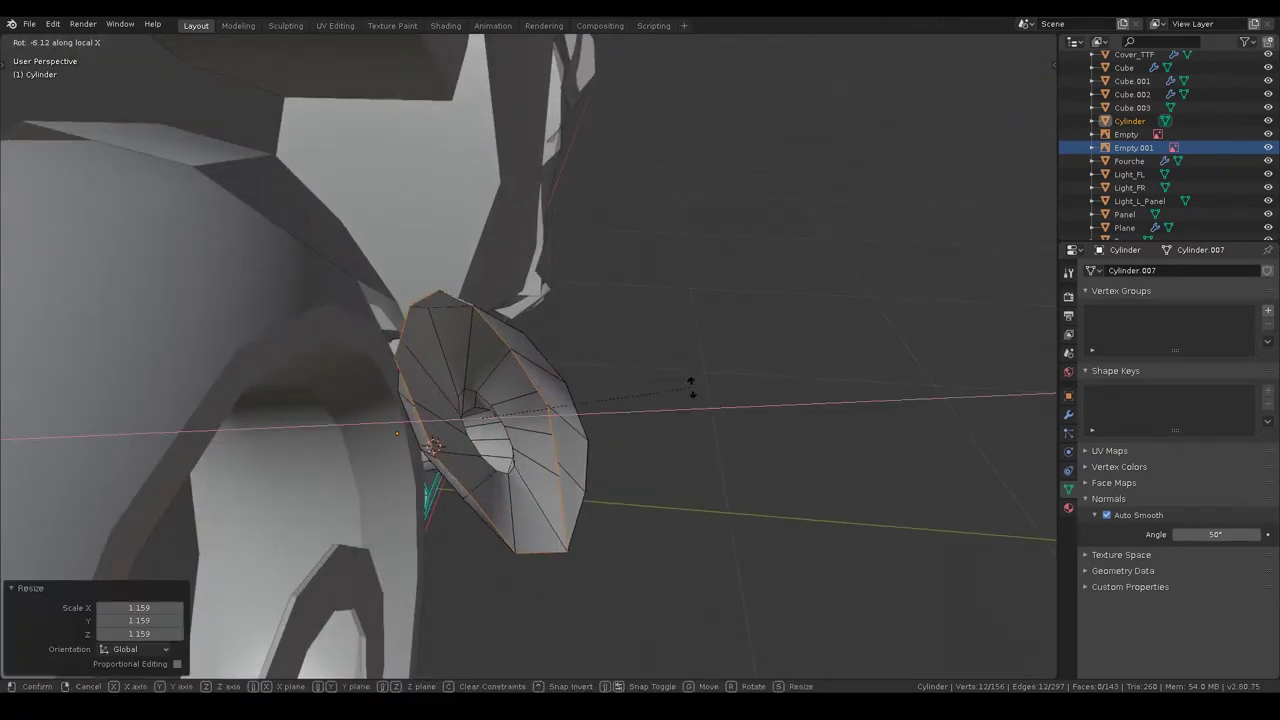
key(s)
click(654, 383)
key(r)
key(y)
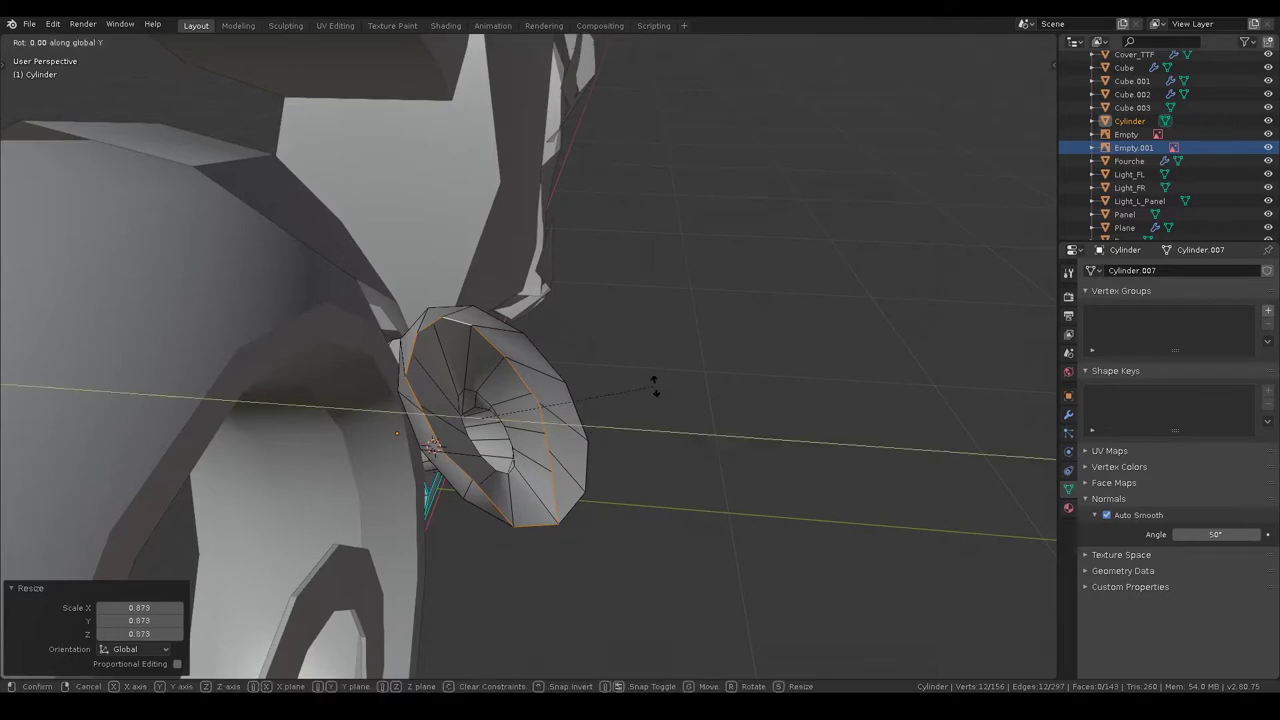
key(y)
click(664, 397)
key(r)
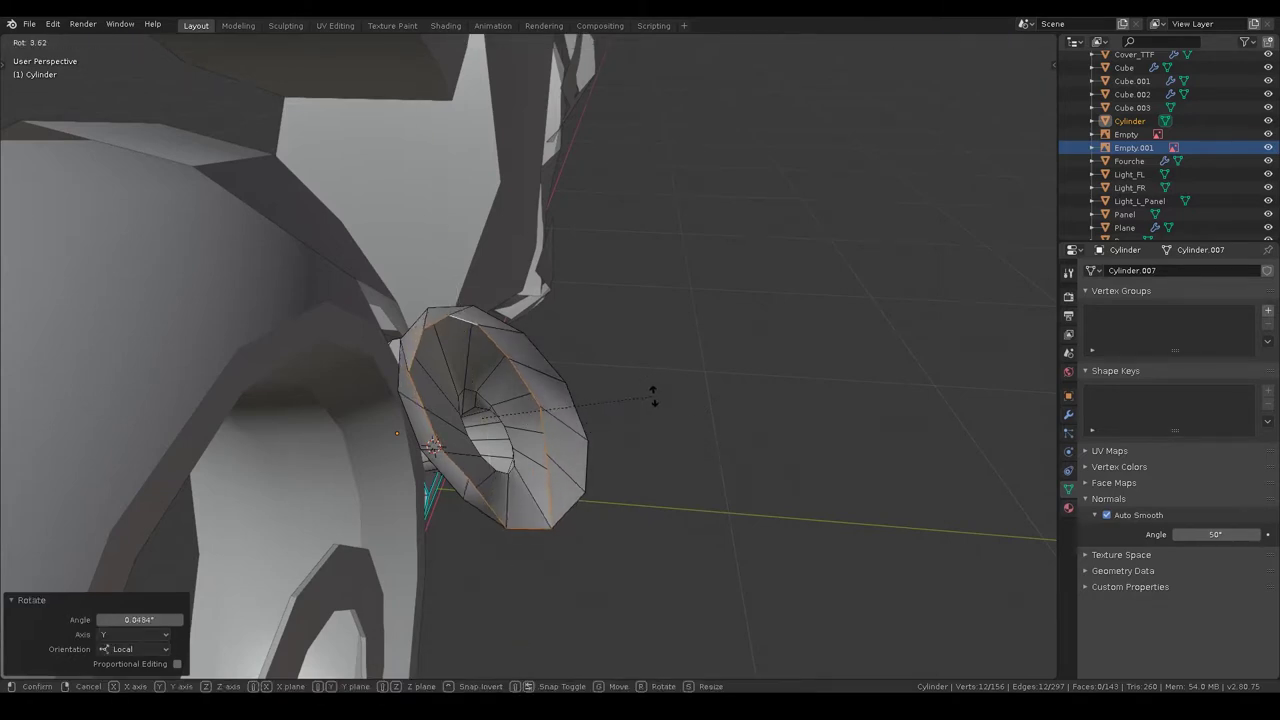
click(656, 410)
- Leave Edit Mode and zoom back out to view the whole motorcycle
key(KP_Decimal)
mouse_move(651, 423)
middle_down()
mouse_move(459, 303)
mouse_move(642, 335)
mouse_move(602, 358)
middle_up()
key(Tab)
scroll(470, 305, down, 6)
alt+click(602, 358)
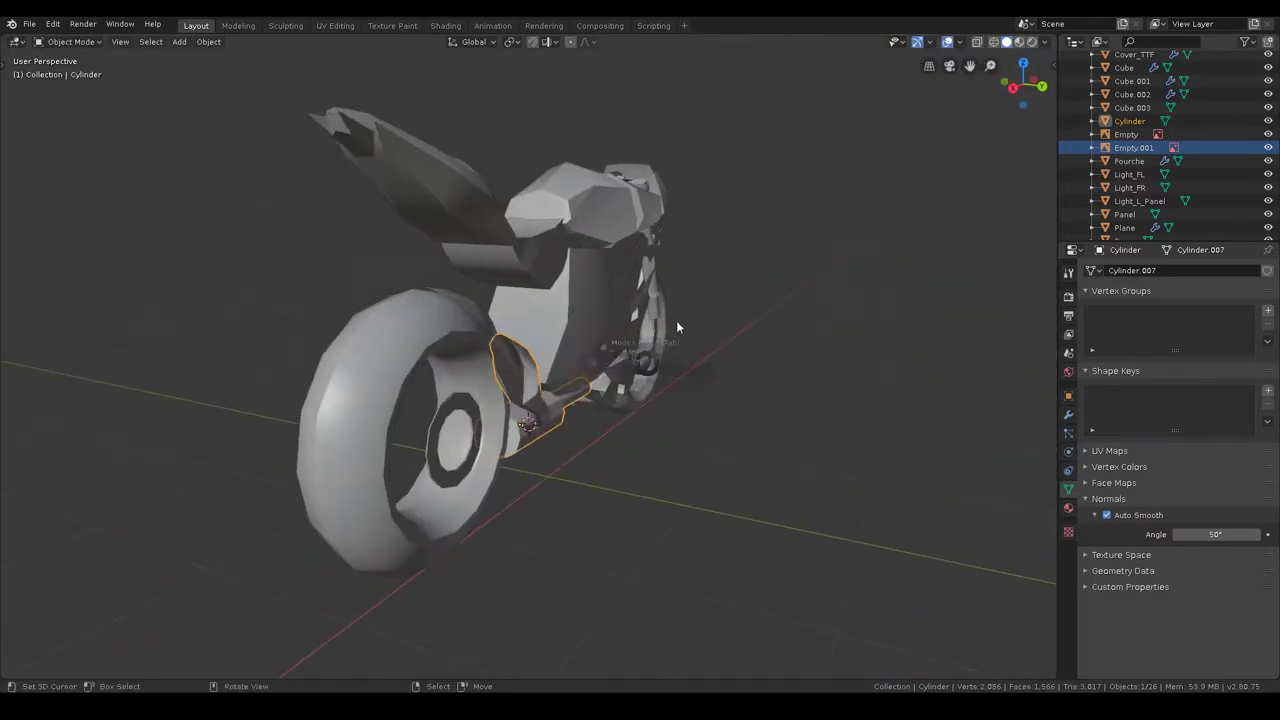
- Select the connected outlet pipe and delete its vertices, then leave Edit Mode
key(Tab)
key(KP_Decimal)
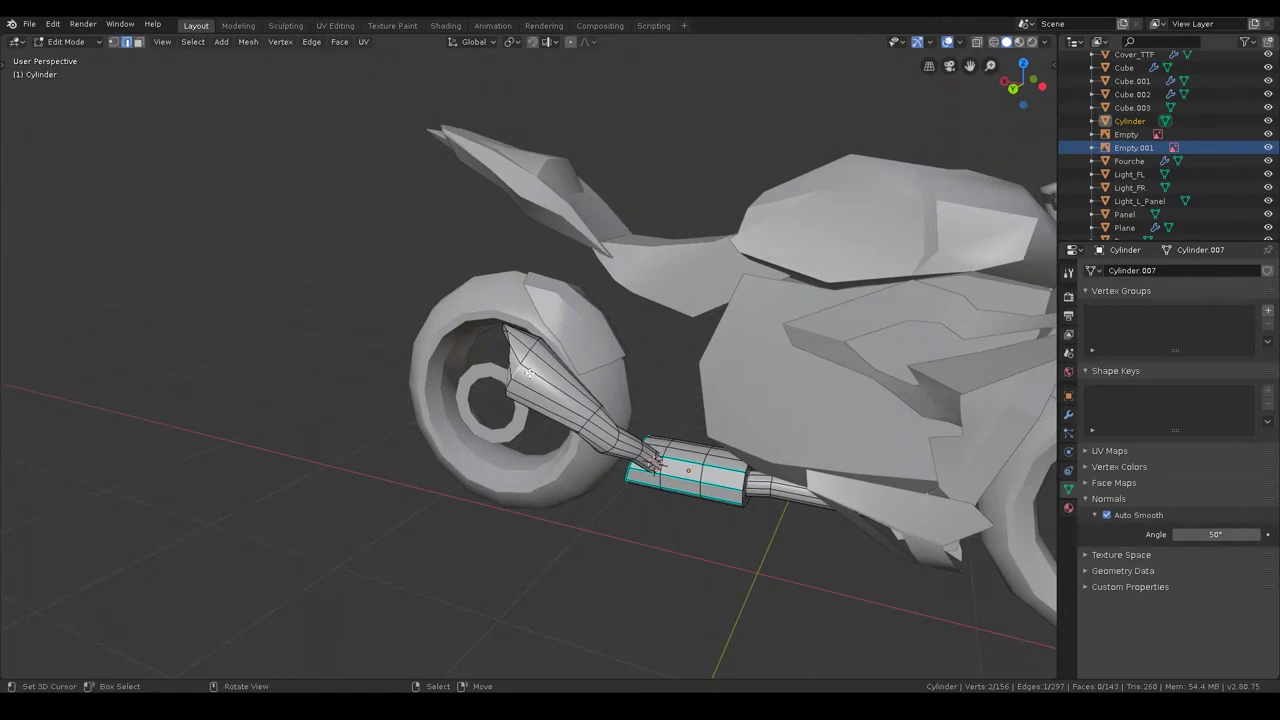
key(l)
key(x)
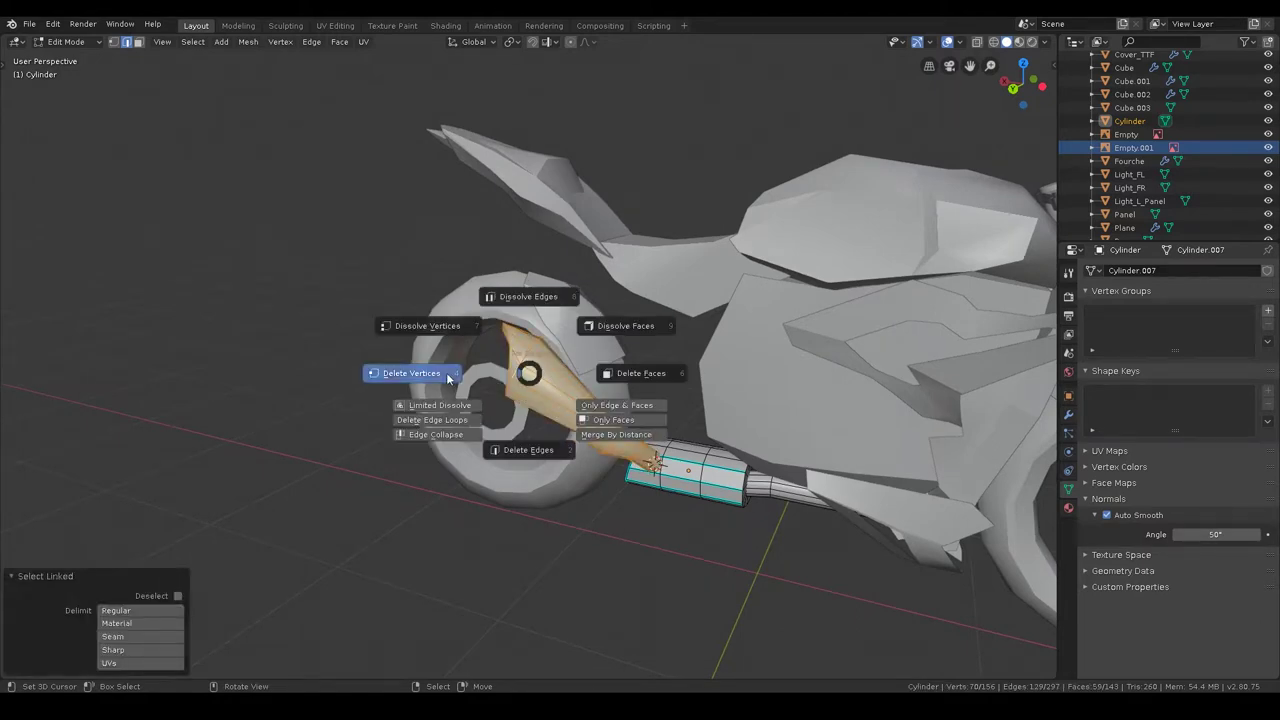
click(448, 373)
scroll(448, 377, down, 5)
key(Tab)
- Orbit around the motorcycle and snap to the front orthographic view
middle_drag(560, 330, 657, 364)
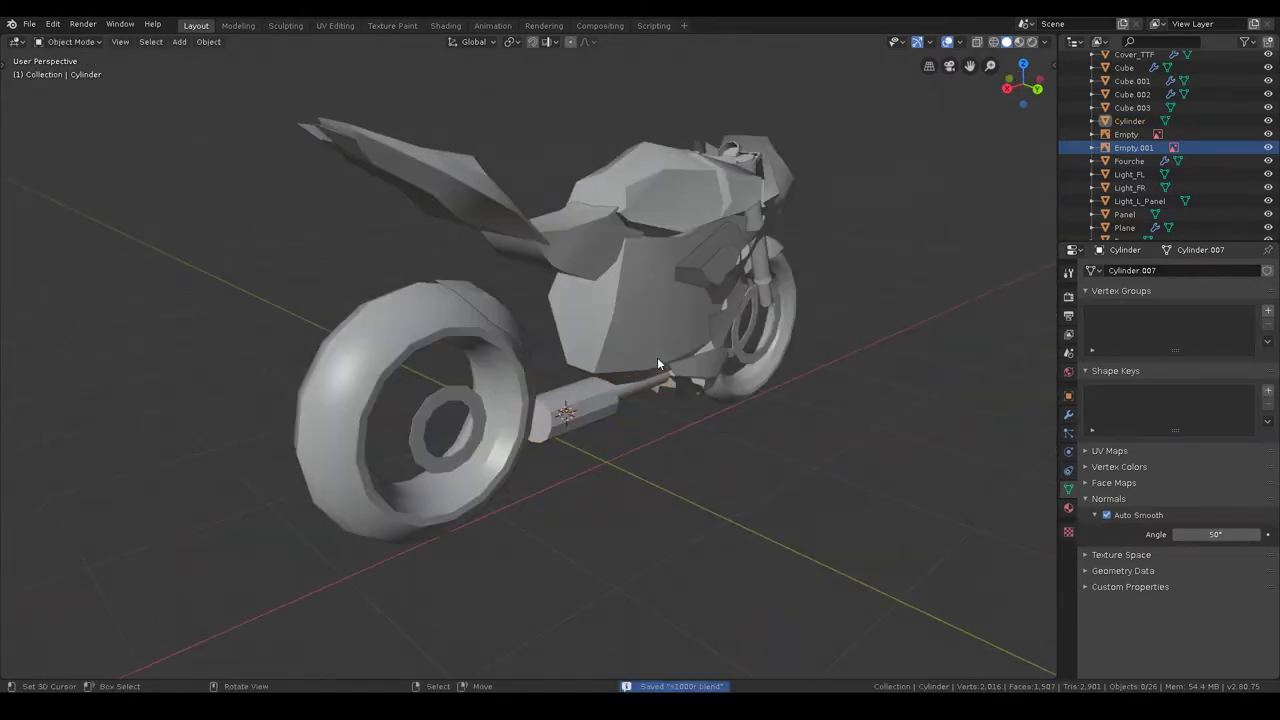
mouse_move(565, 413)
middle_down()
mouse_move(543, 397)
mouse_move(322, 400)
mouse_move(442, 411)
middle_up()
key(KP_1)
scroll(520, 368, down, 5)
- Add a new cylinder mesh, Cylinder.001, from the Add menu
key(shift+a)
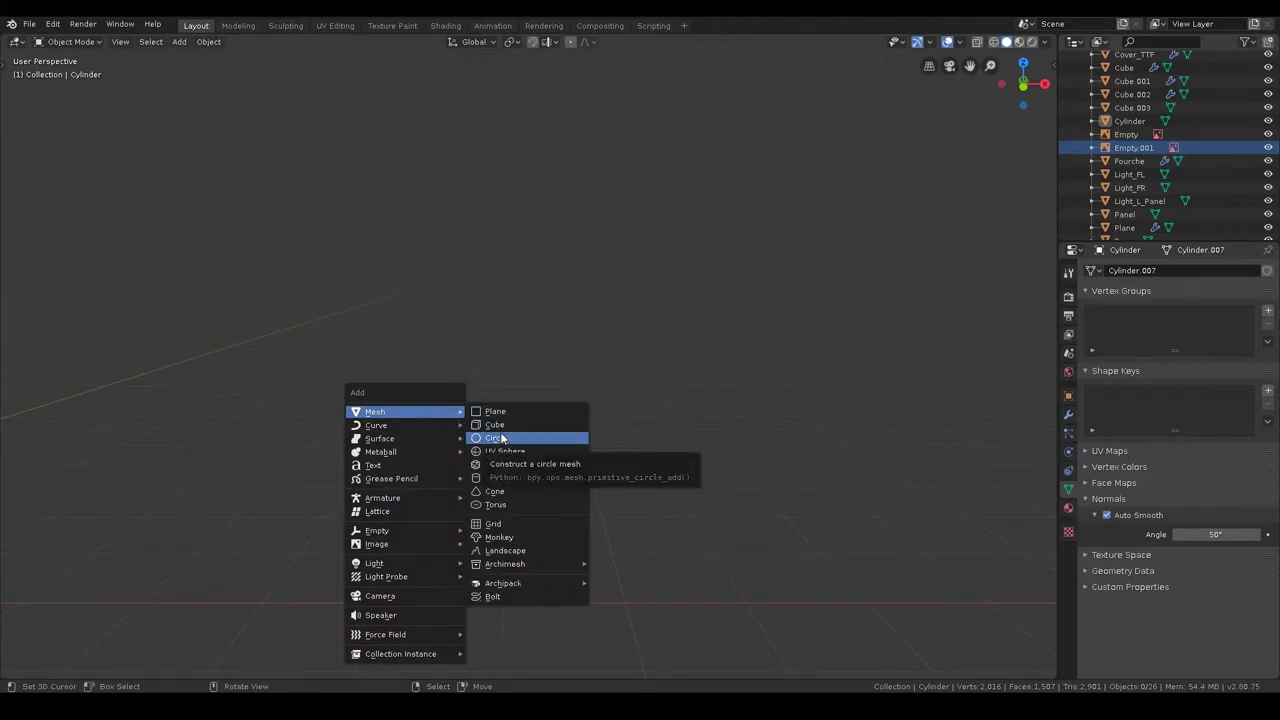
click(518, 482)
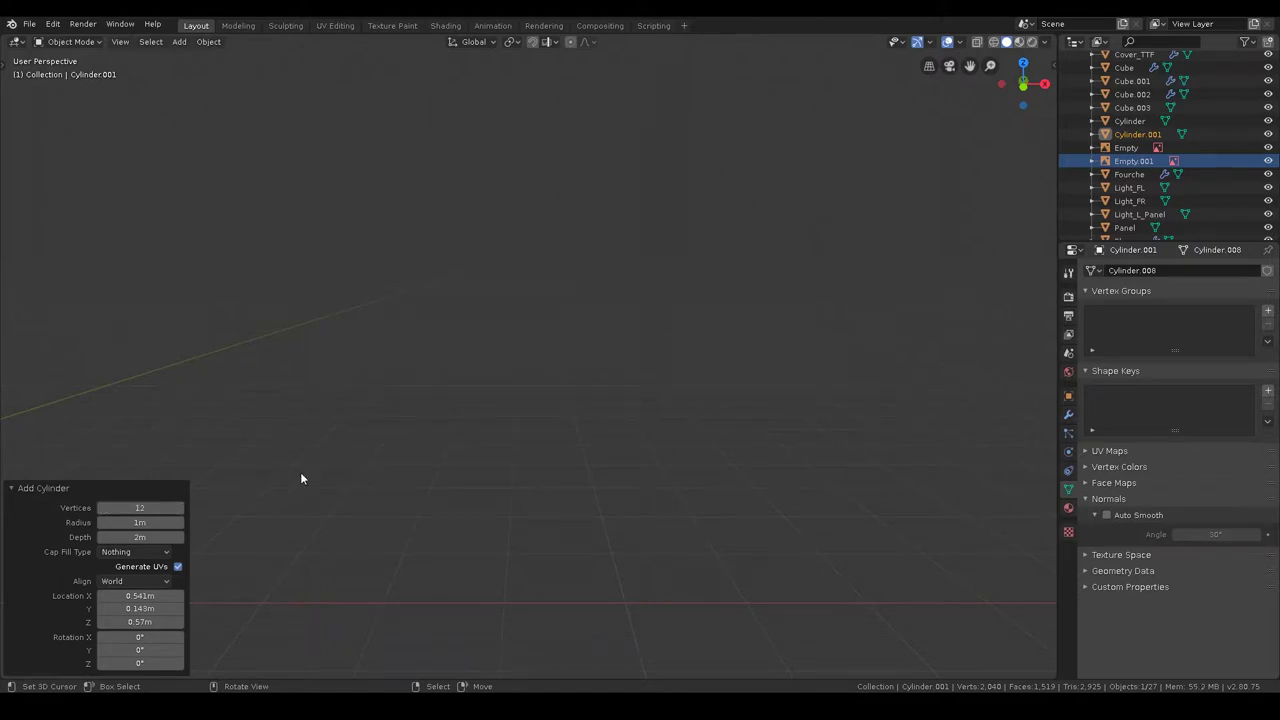
- Move the new cylinder along X, clear of the motorcycle
scroll(332, 496, down, 5)
shift+middle_drag(288, 493, 440, 464)
scroll(447, 467, up, 3)
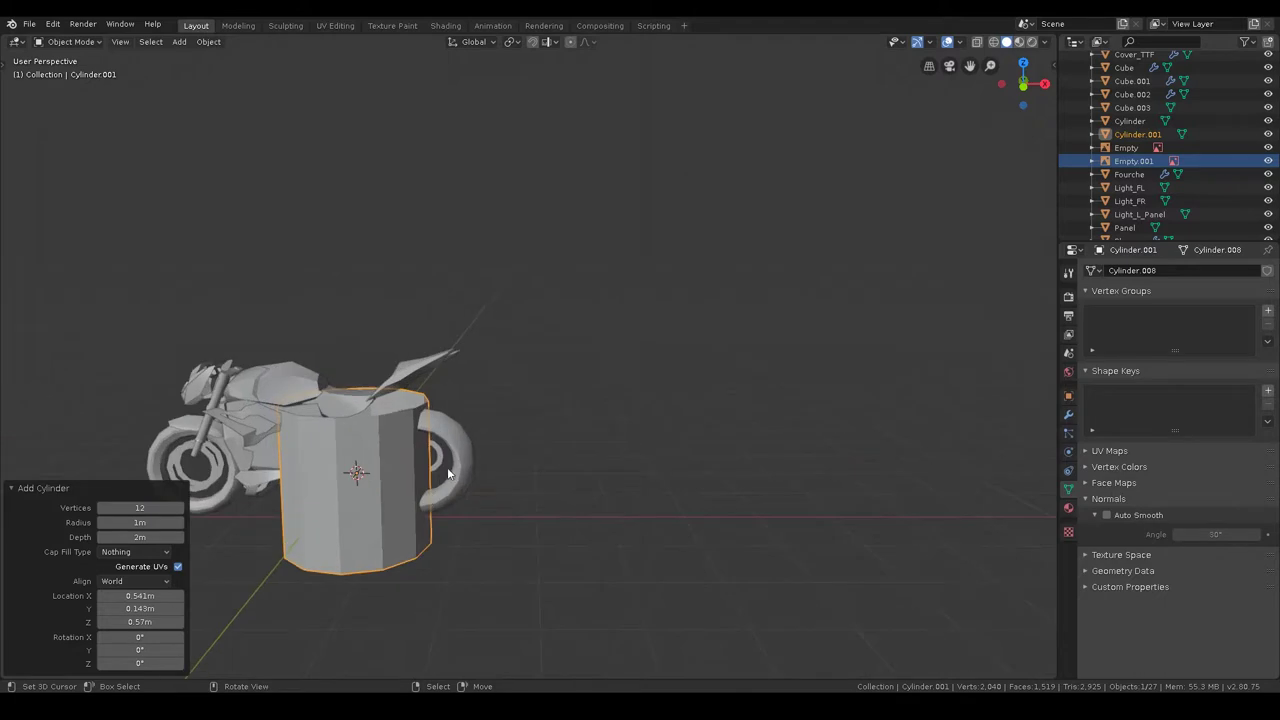
key(g)
key(x)
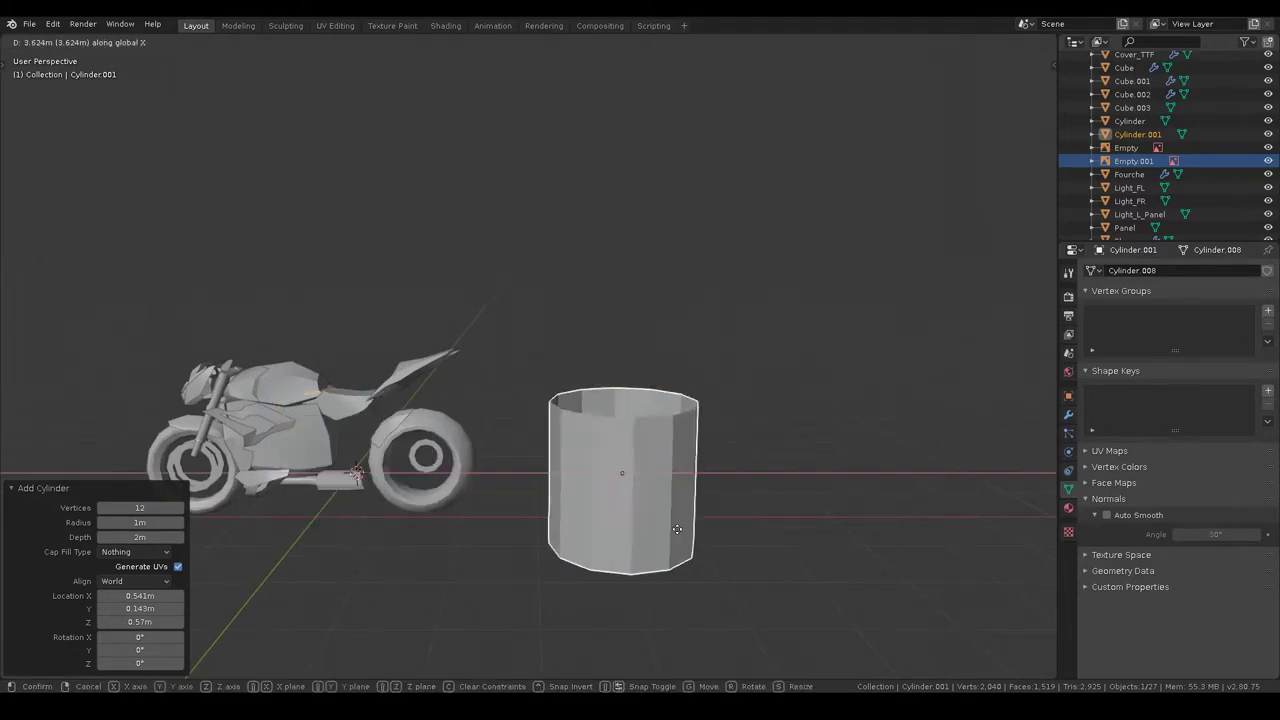
click(872, 527)
mouse_move(872, 527)
shift+middle_down()
mouse_move(573, 506)
mouse_move(599, 309)
mouse_move(631, 423)
mouse_move(646, 389)
shift+middle_up()
click(28, 588)
- Extrude the cylinder's top loop upward, then tilt it and shift it up-left
key(Tab)
alt+click(561, 436)
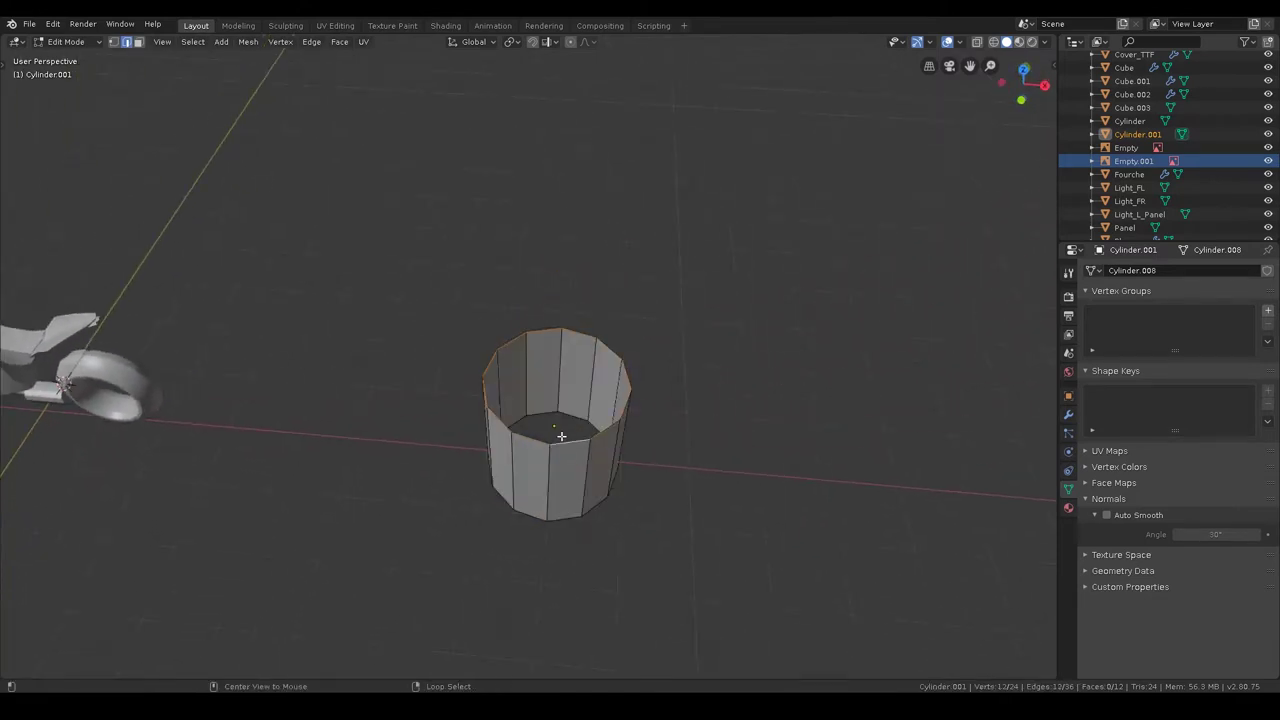
key(KP_1)
key(e)
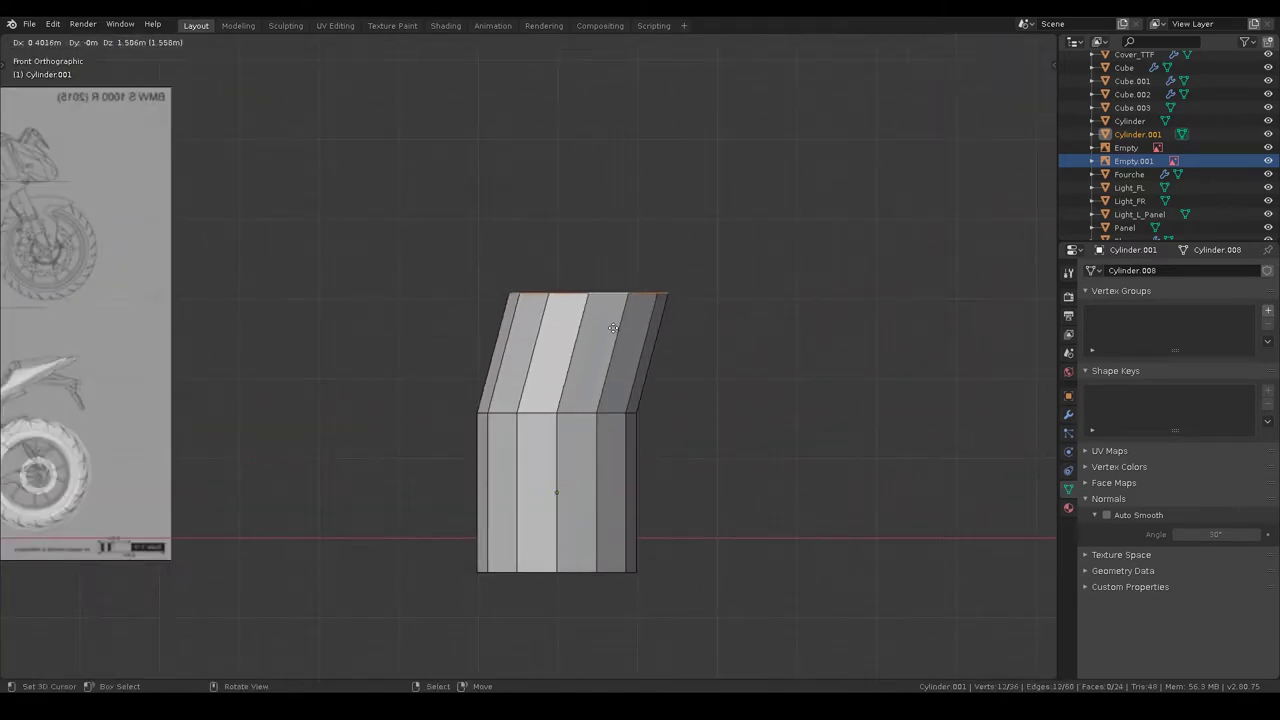
click(734, 317)
key(r)
key(g)
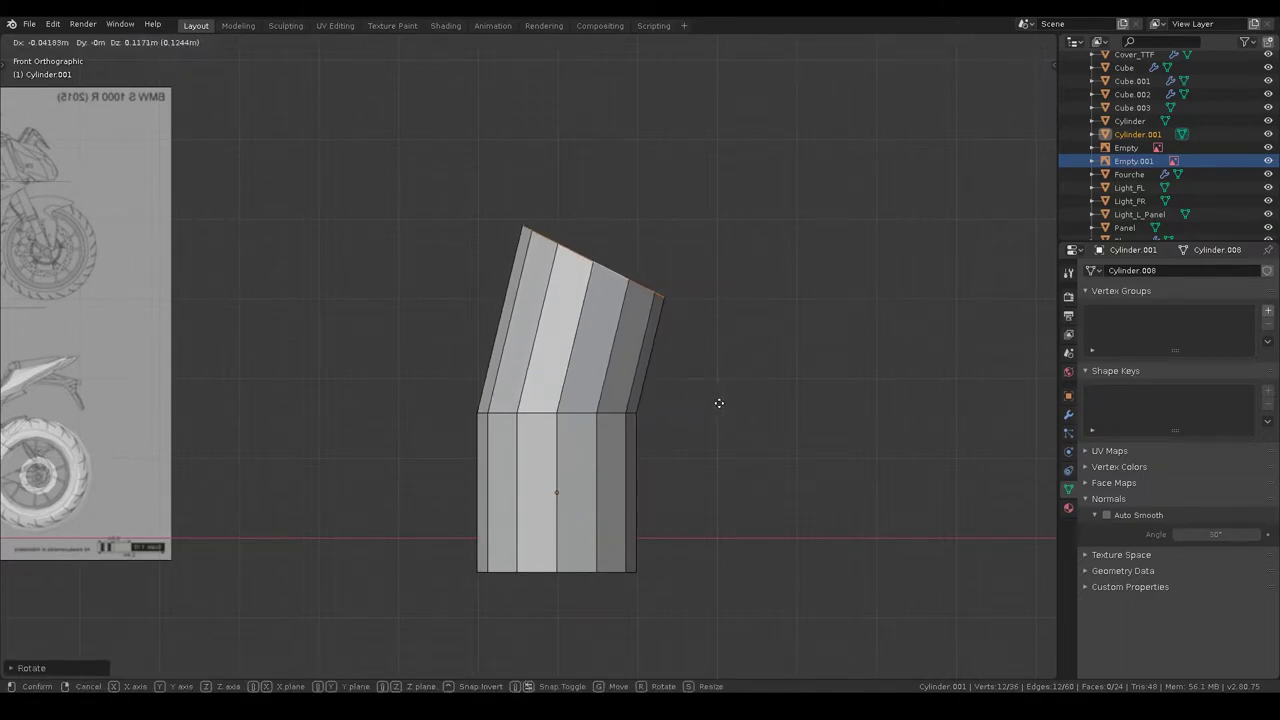
click(719, 403)
shift+middle_drag(737, 394, 551, 494)
scroll(551, 494, down, 1)
- Extrude another section bending up-right, then widen, tilt and resize its top ring
key(e)
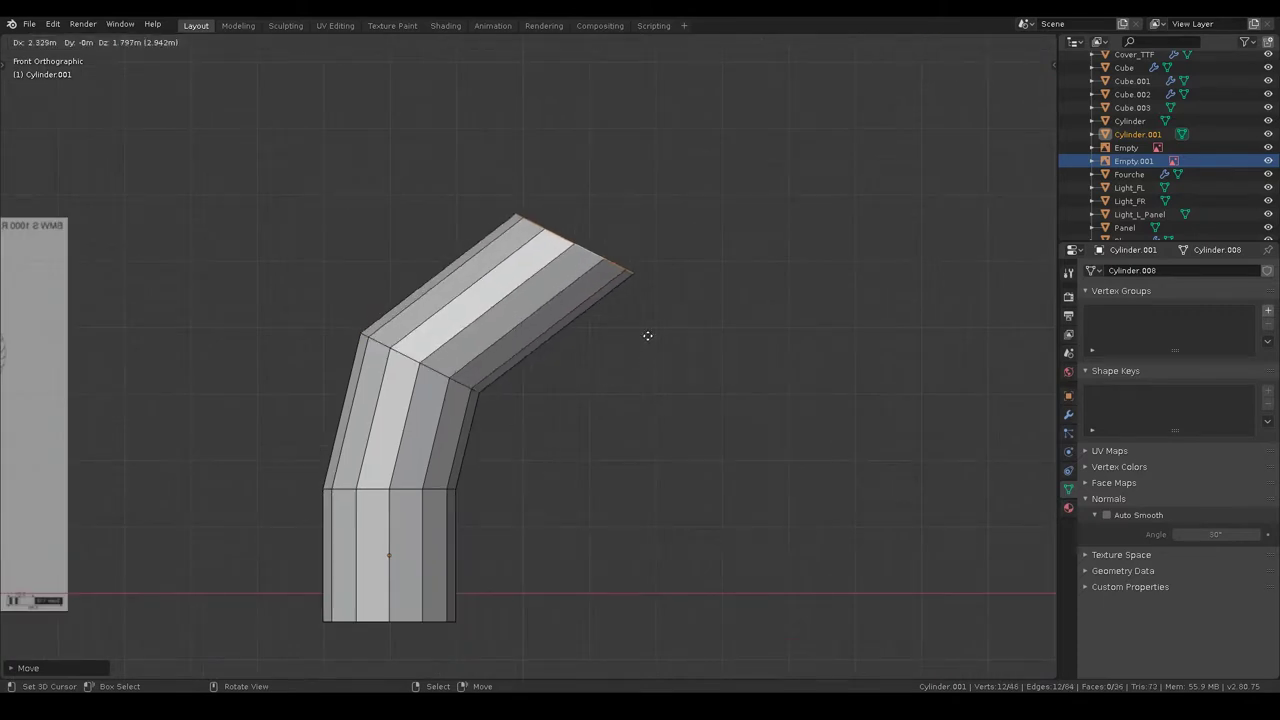
click(647, 336)
key(s)
click(705, 344)
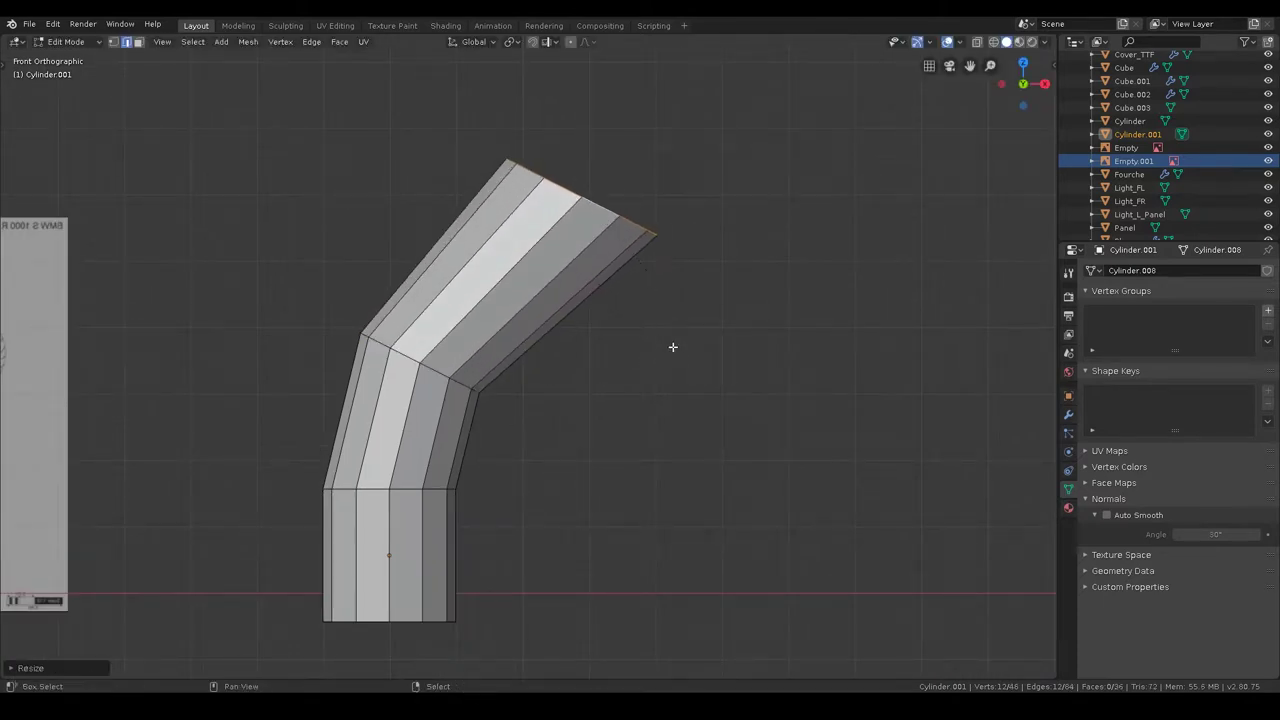
shift+middle_drag(673, 347, 546, 511)
key(r)
click(597, 523)
key(s)
click(508, 506)
- Extrude a further up-right section, enlarge and slightly tilt its end, and leave Edit Mode
key(e)
click(814, 277)
scroll(740, 371, down, 1)
shift+middle_drag(740, 371, 715, 406)
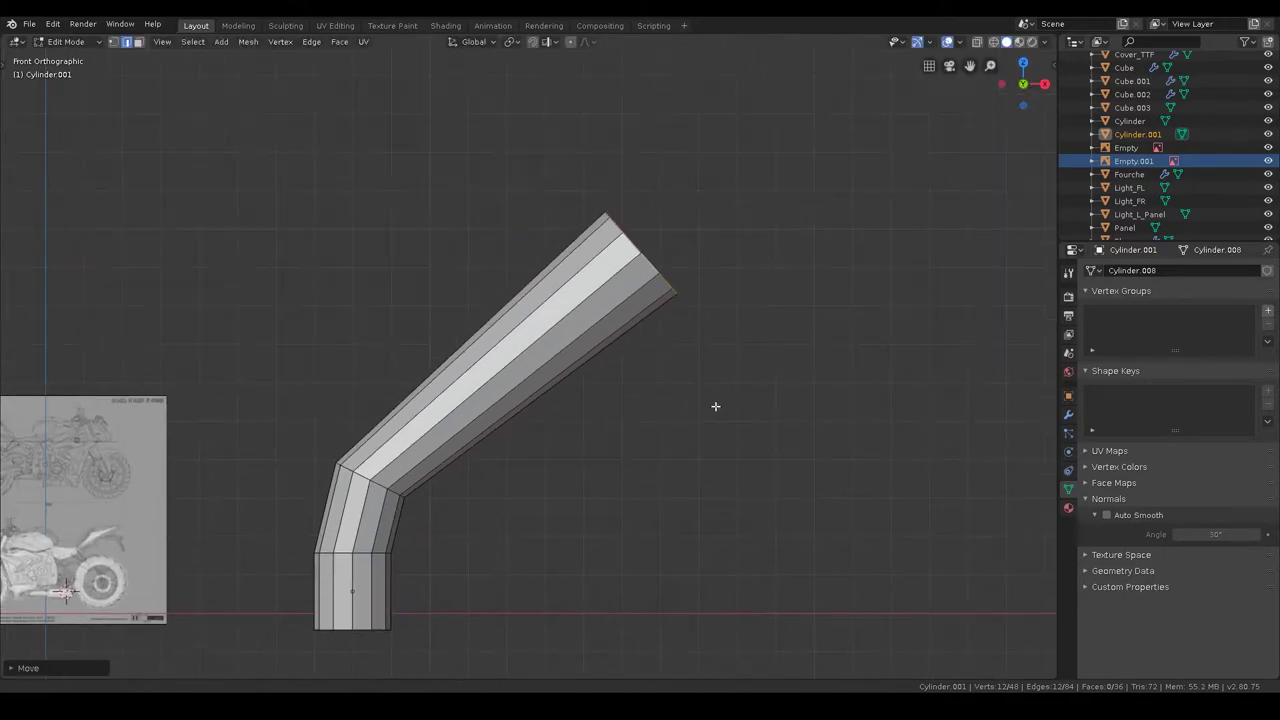
key(s)
click(780, 420)
key(r)
click(815, 383)
key(Tab)
middle_drag(768, 313, 455, 310)
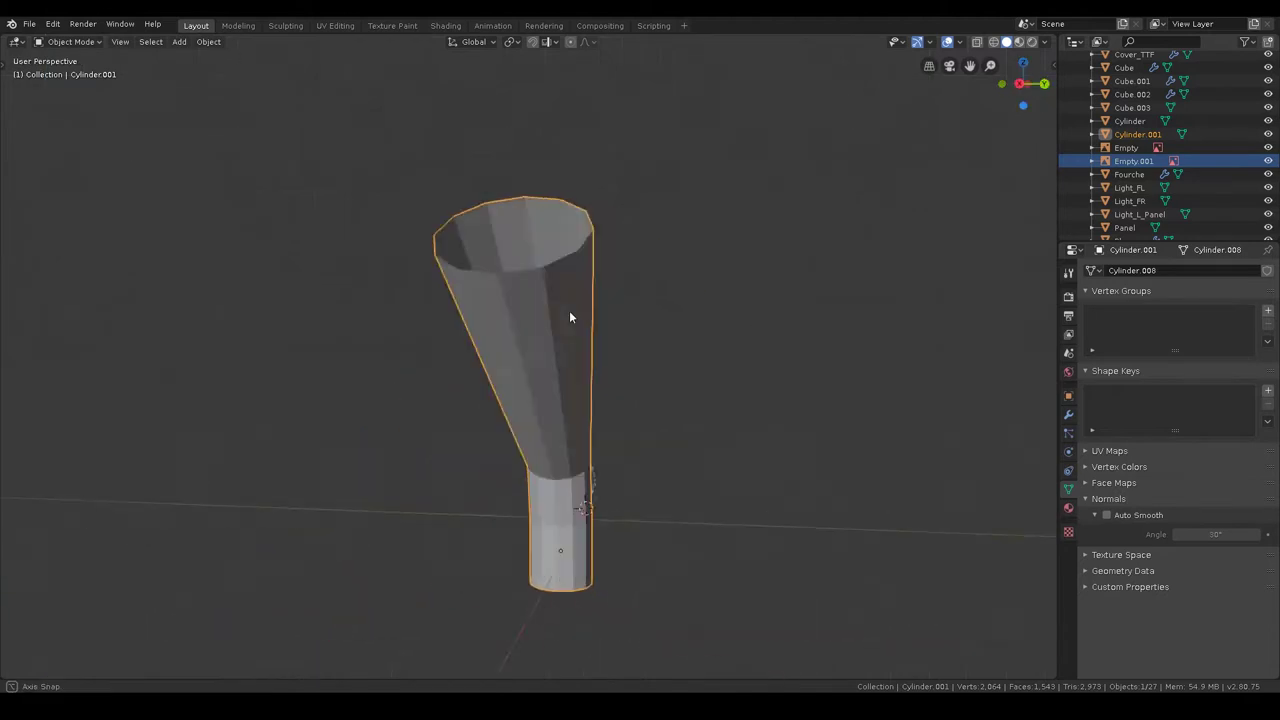
- From the back view, rotate the lower bend ring to bend the tube down-left
key(ctrl+KP_1)
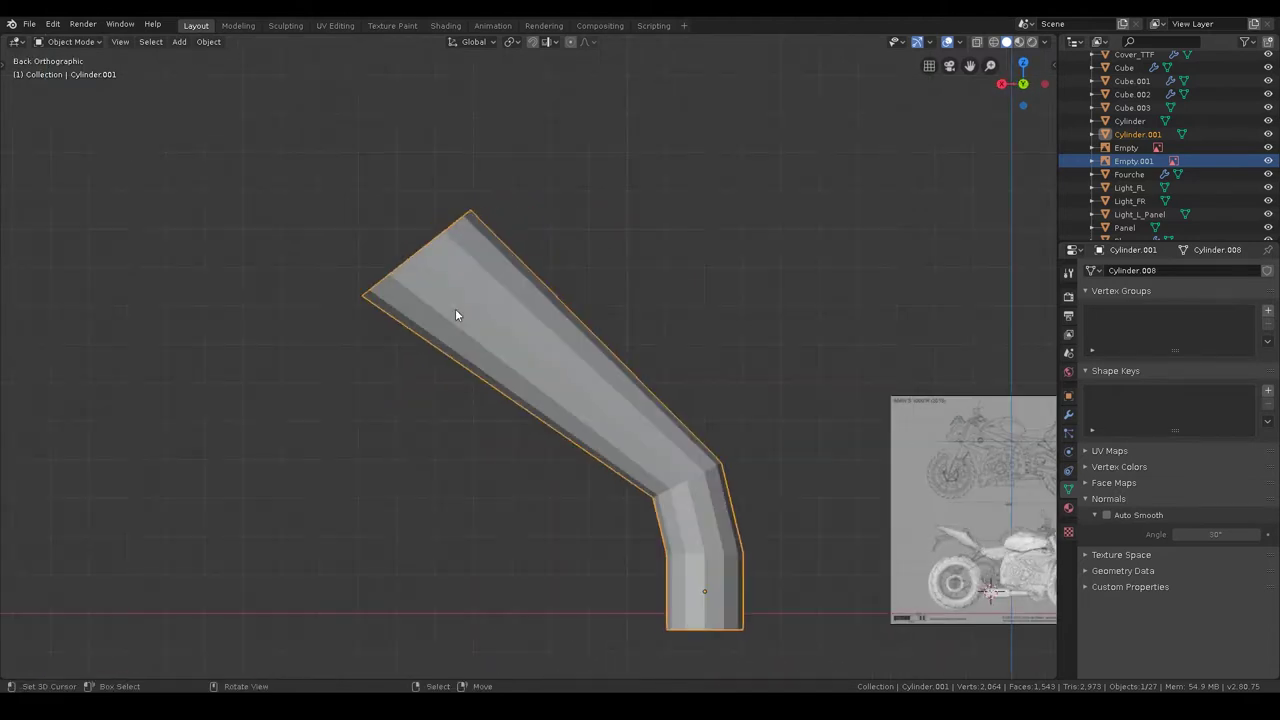
shift+middle_drag(736, 524, 691, 491)
key(Tab)
key(a)
alt+click(655, 520)
key(r)
click(774, 465)
key(r)
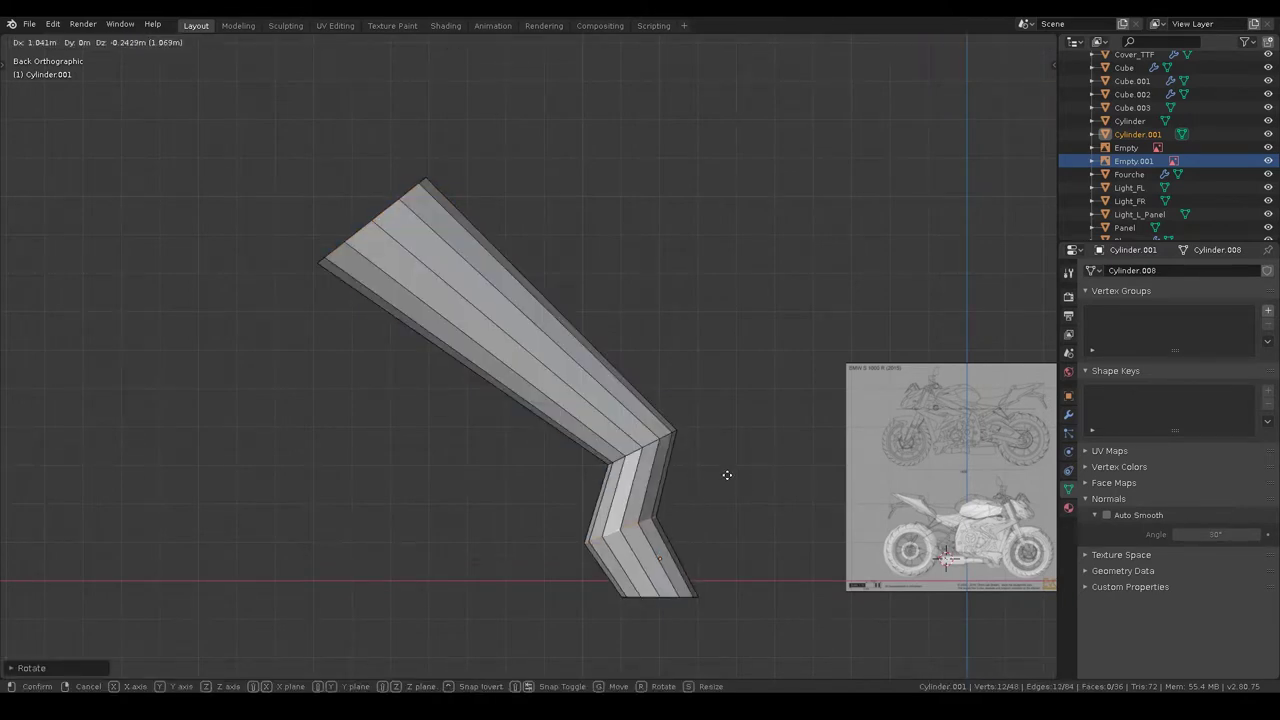
click(723, 474)
- Reposition the upper bend ring to straighten the tube
alt+click(685, 440)
key(g)
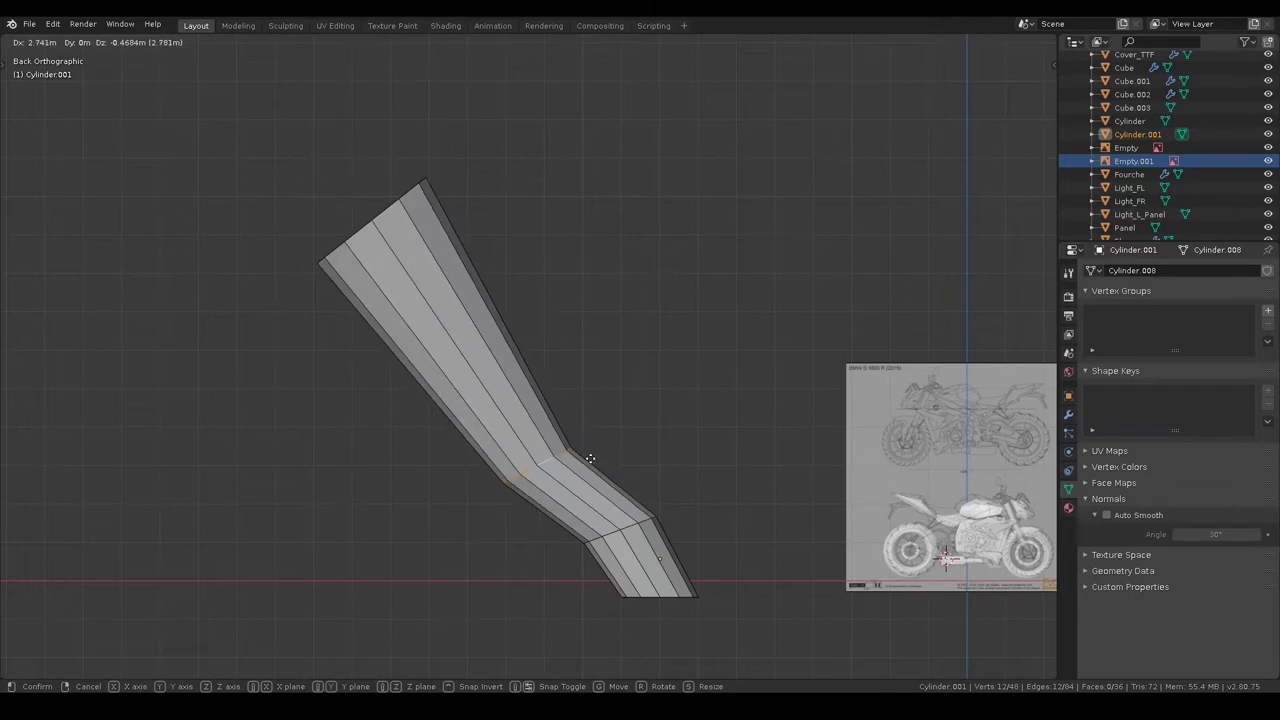
key(Escape)
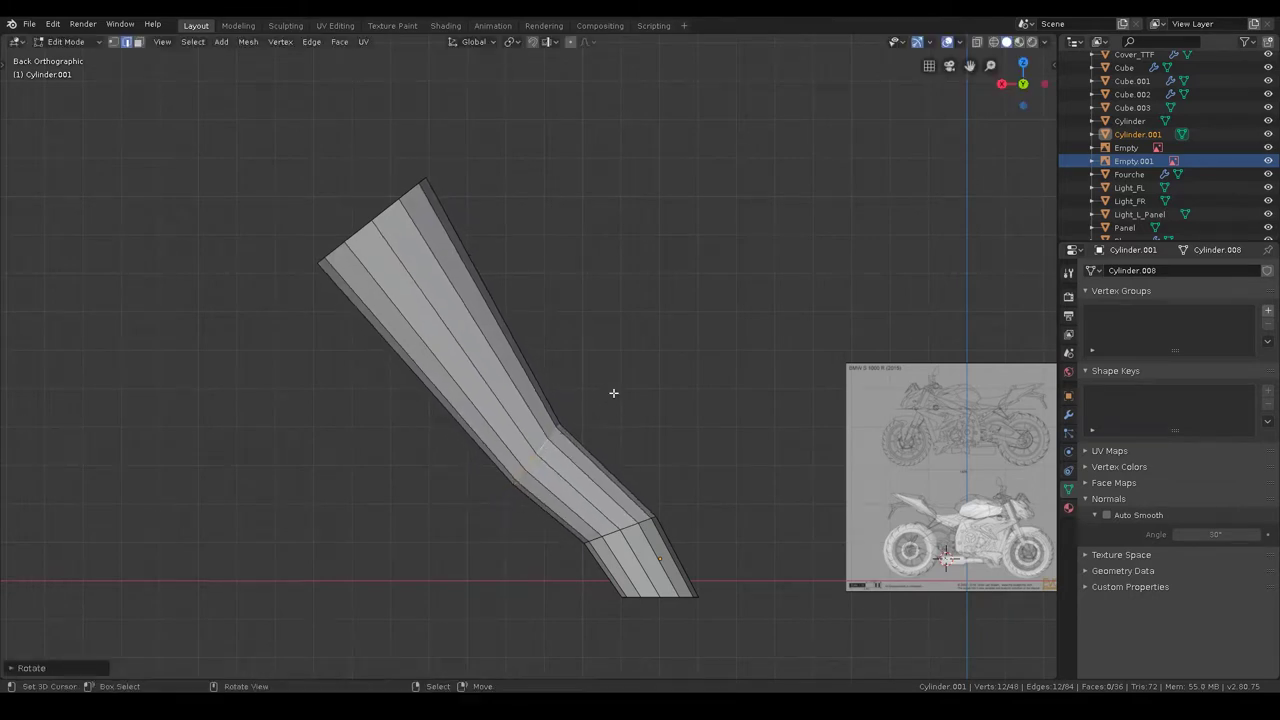
key(g)
click(629, 411)
key(alt+a)
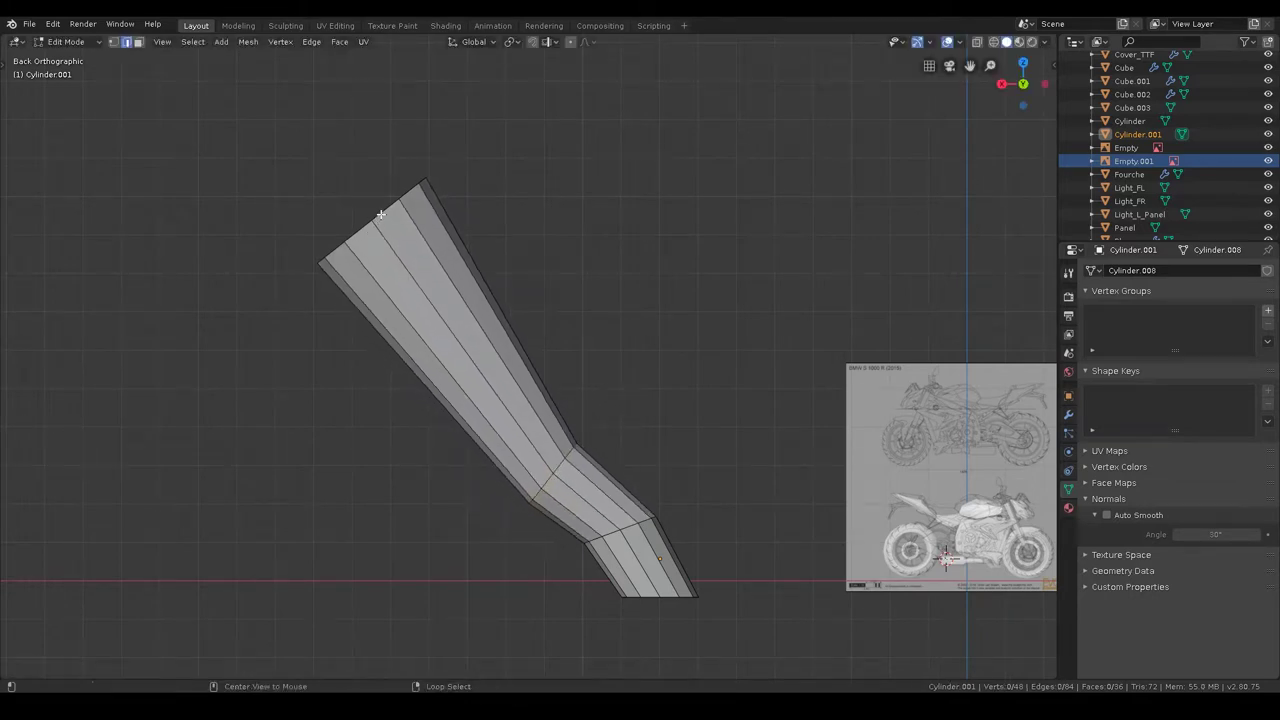
- Move the wide end ring down-left and turn it near vertical
alt+click(380, 214)
key(g)
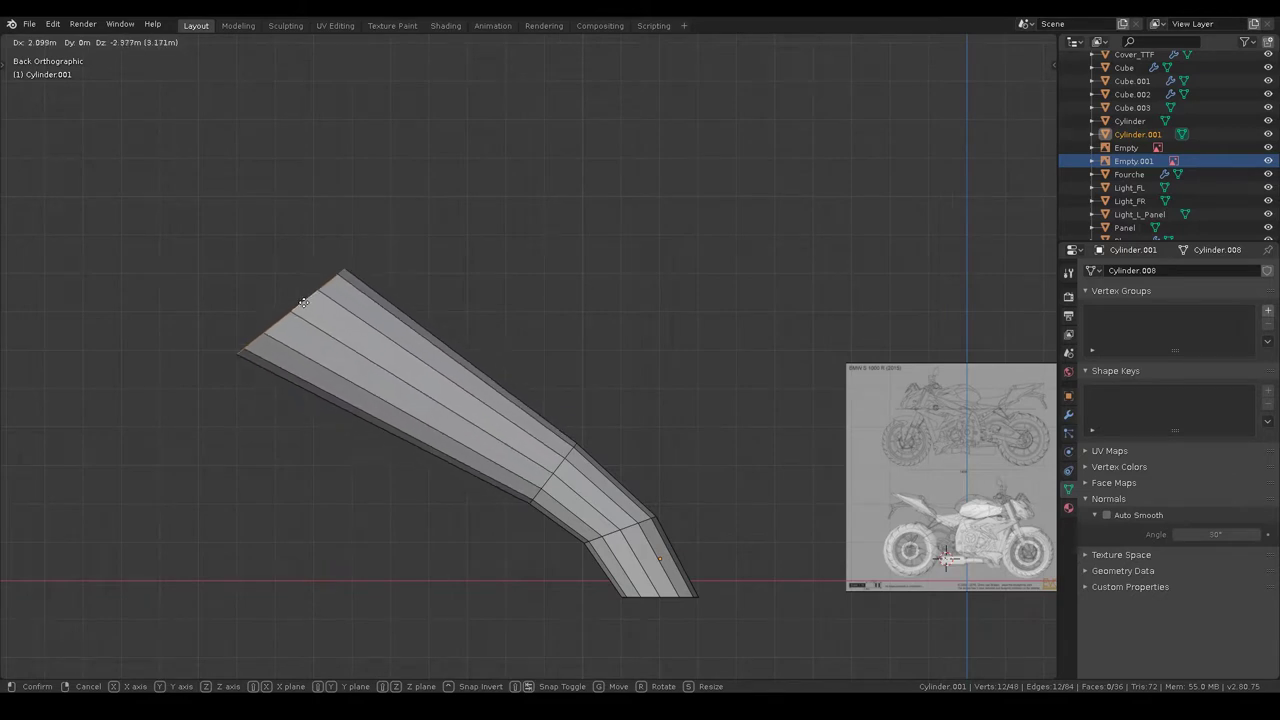
click(303, 302)
key(r)
click(331, 196)
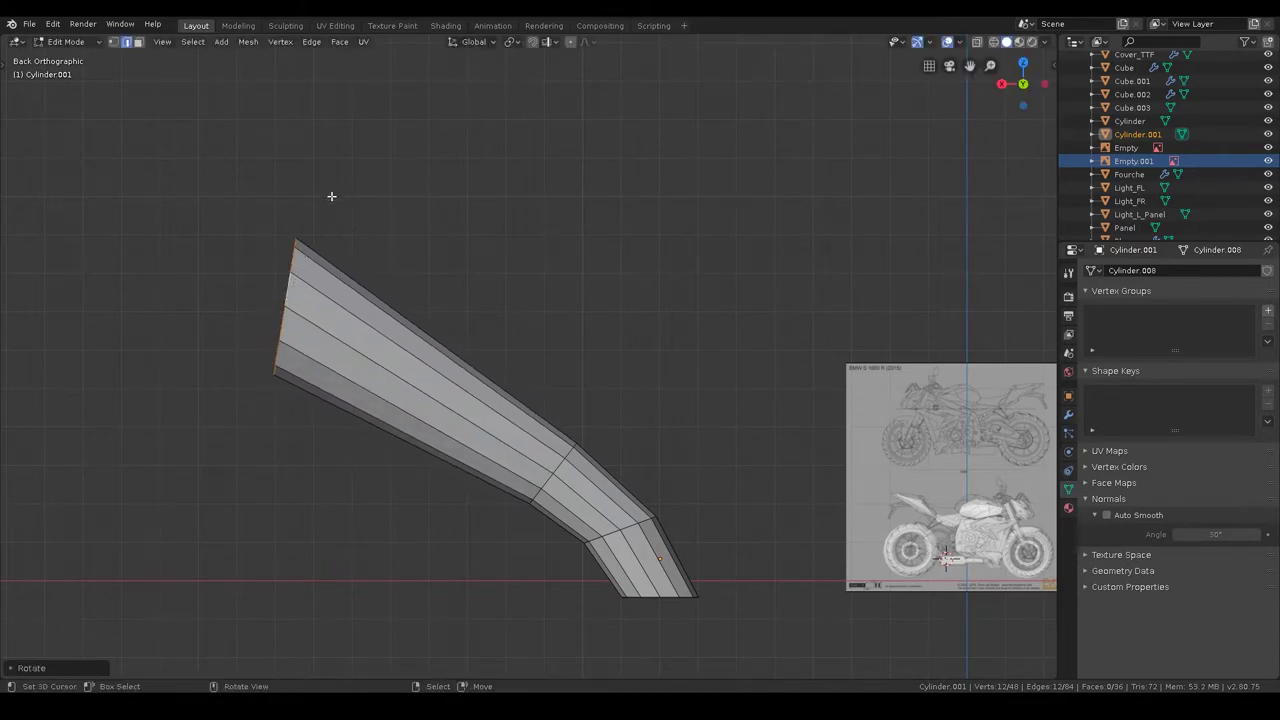
- Extrude a new end segment, rotating it on Z, raising it along Z and tilting it on X
key(e)
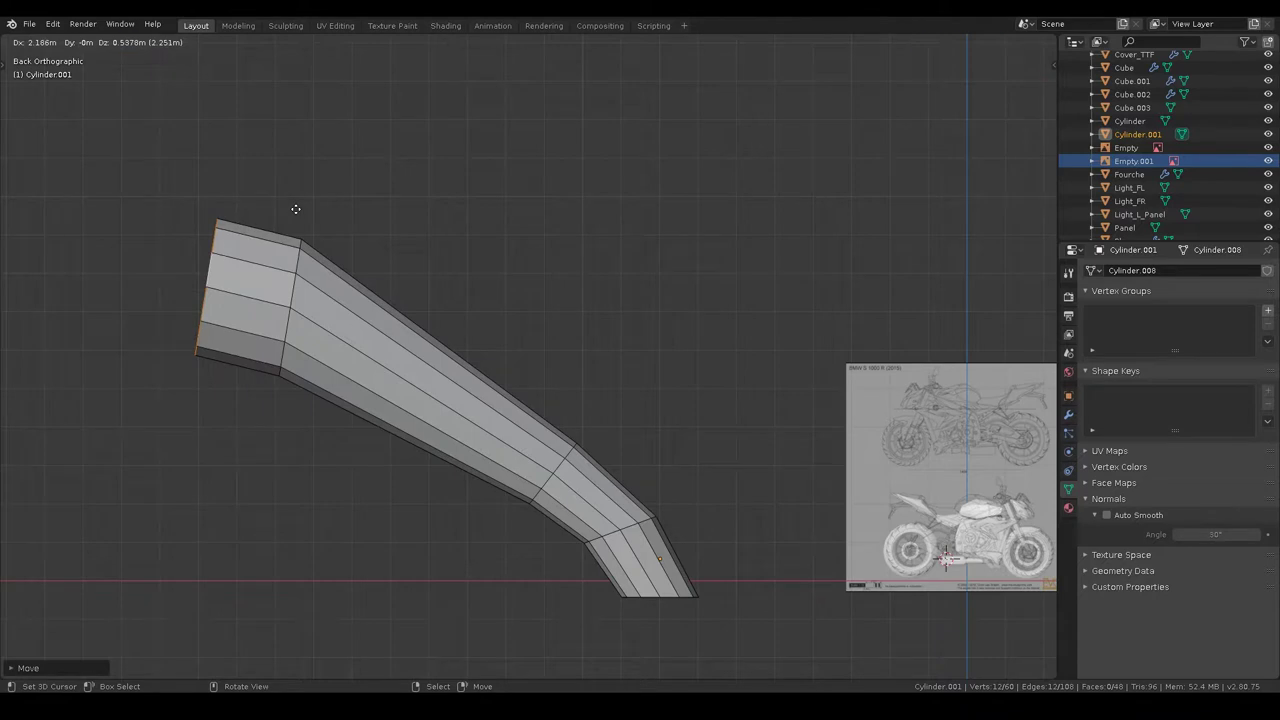
key(r)
key(z)
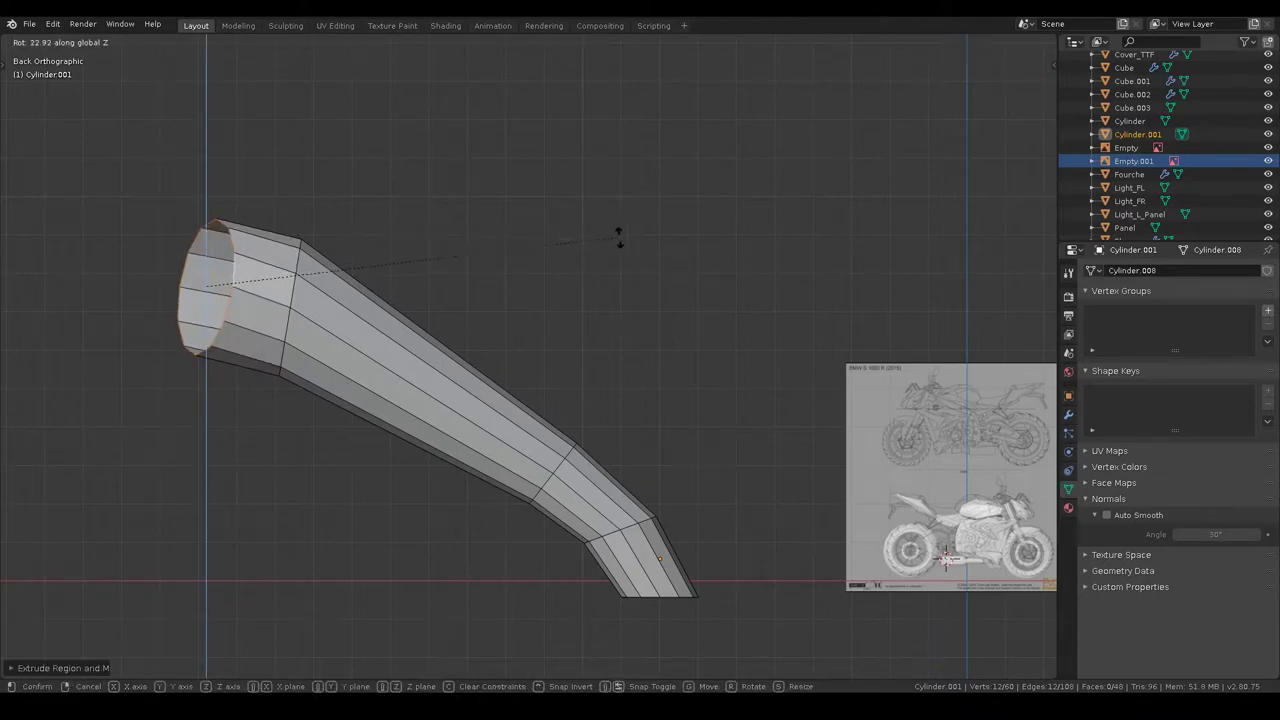
click(655, 250)
key(g)
key(z)
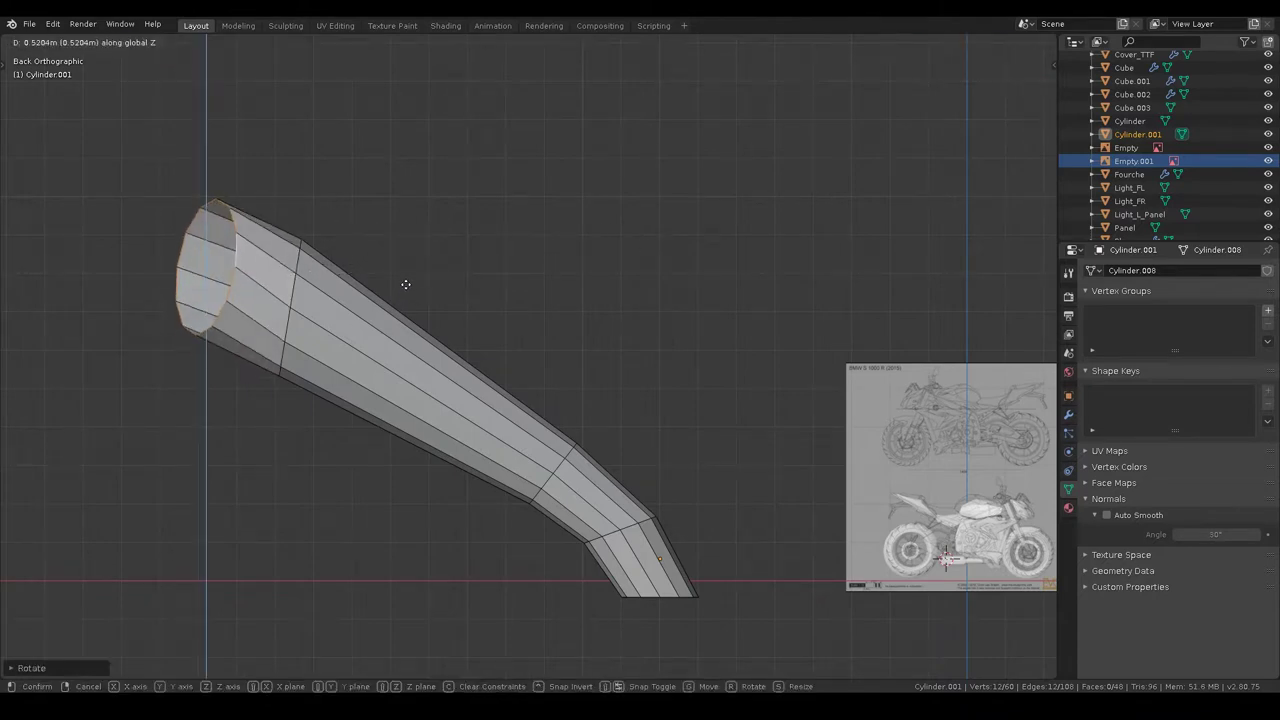
click(407, 284)
key(r)
key(x)
key(x)
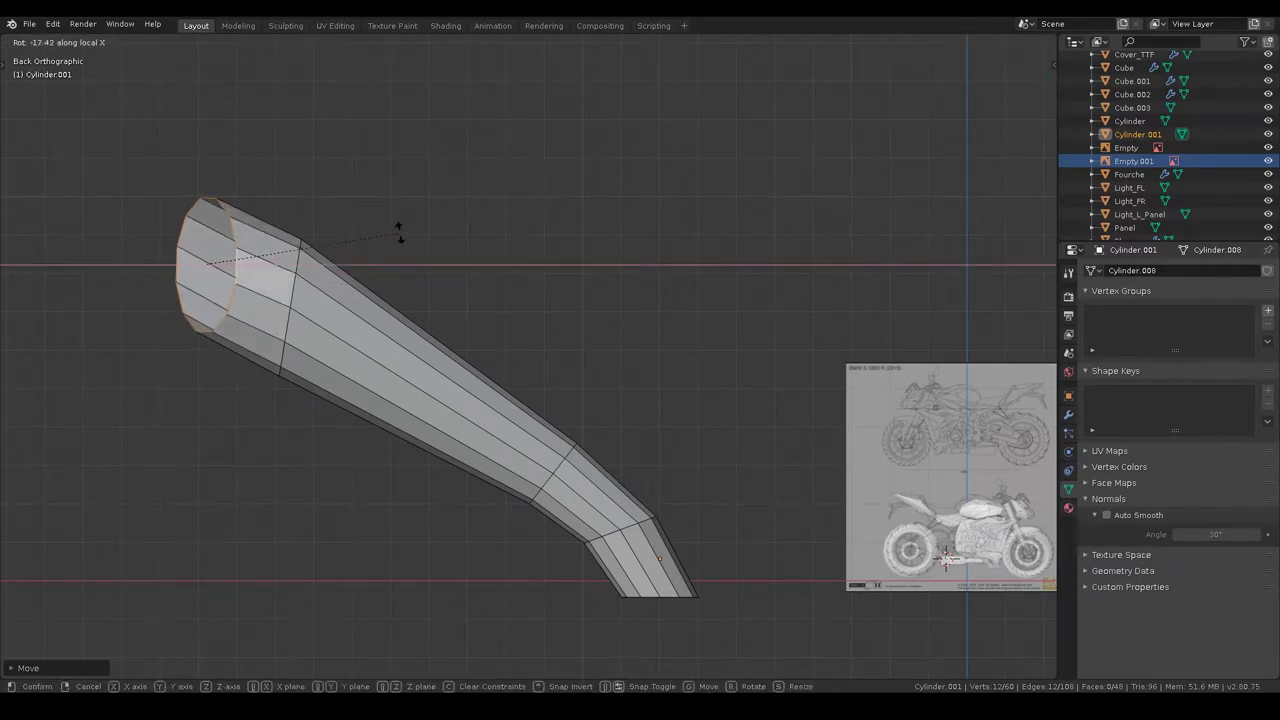
click(400, 222)
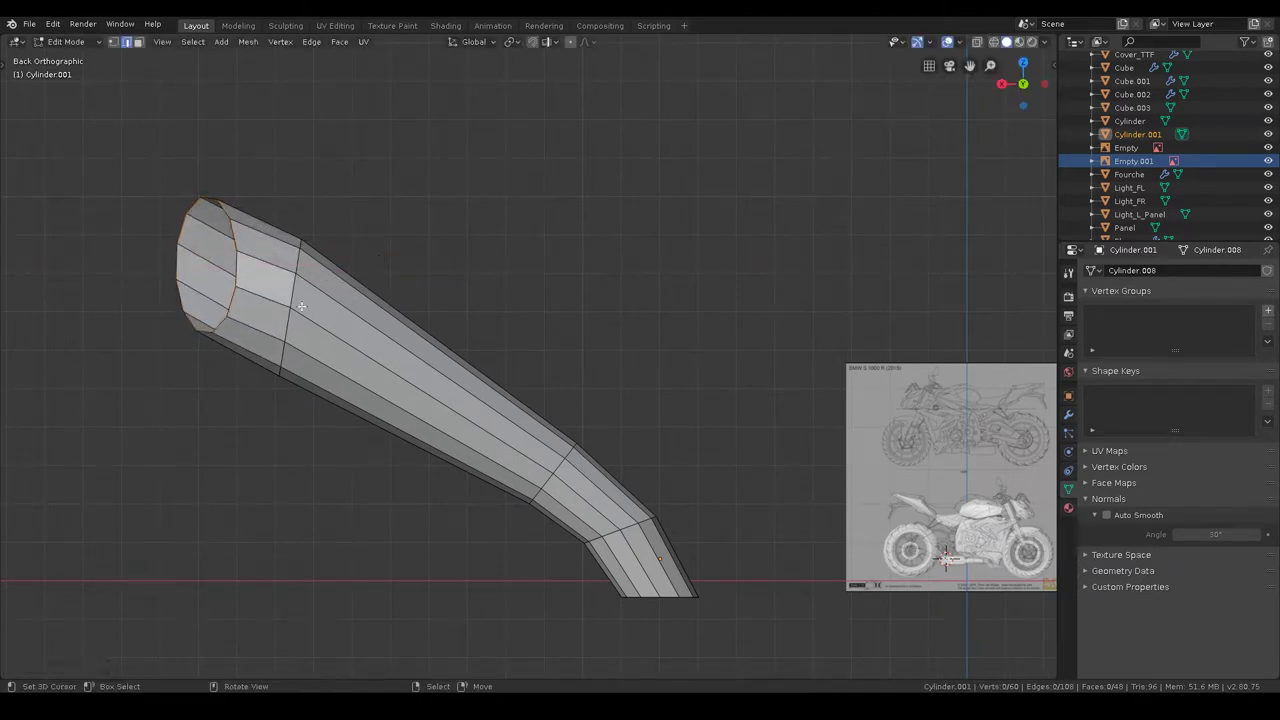
- Stretch the end ring along Z, adjust its height, and enlarge the flared mouth vertically
key(s)
key(z)
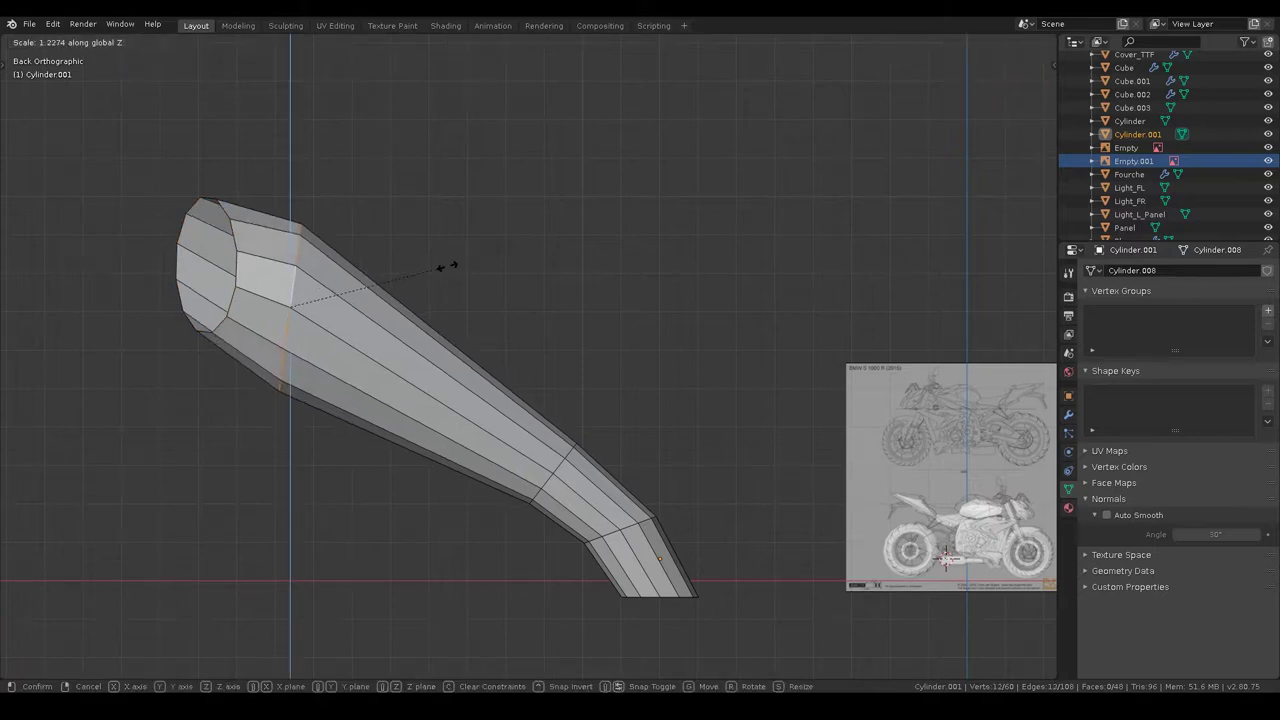
click(450, 264)
key(g)
key(z)
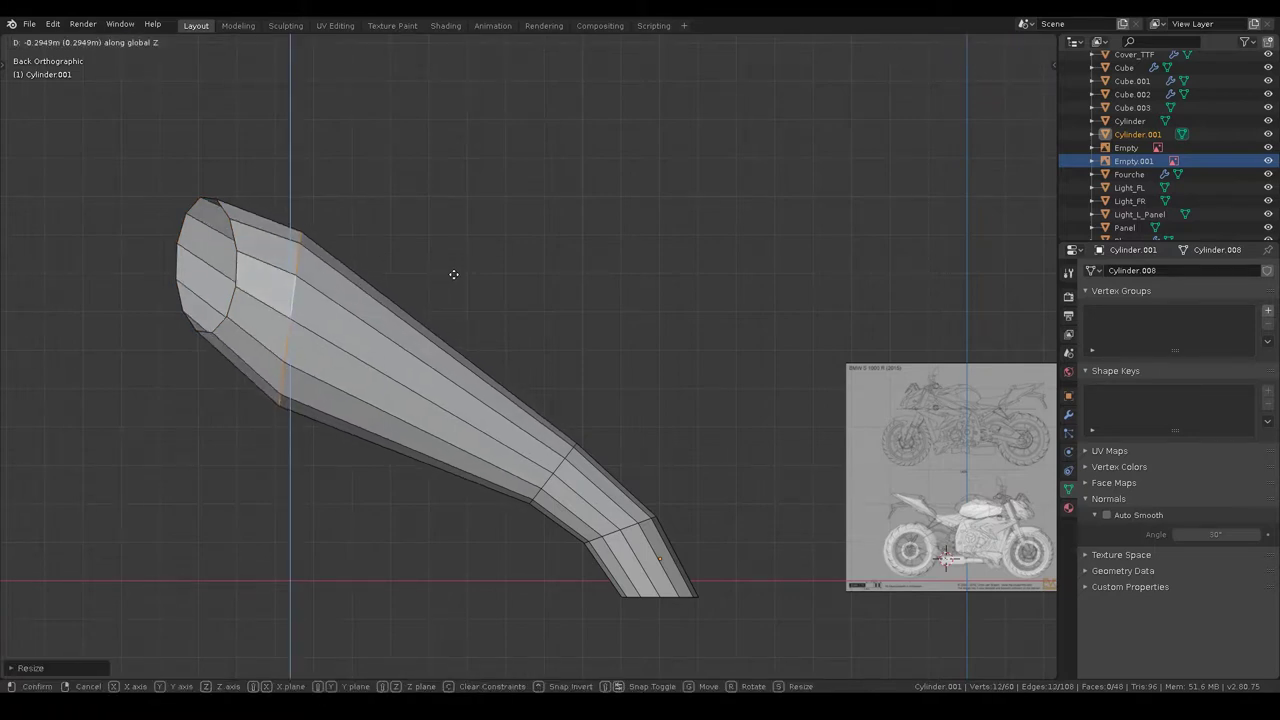
click(453, 274)
key(alt+a)
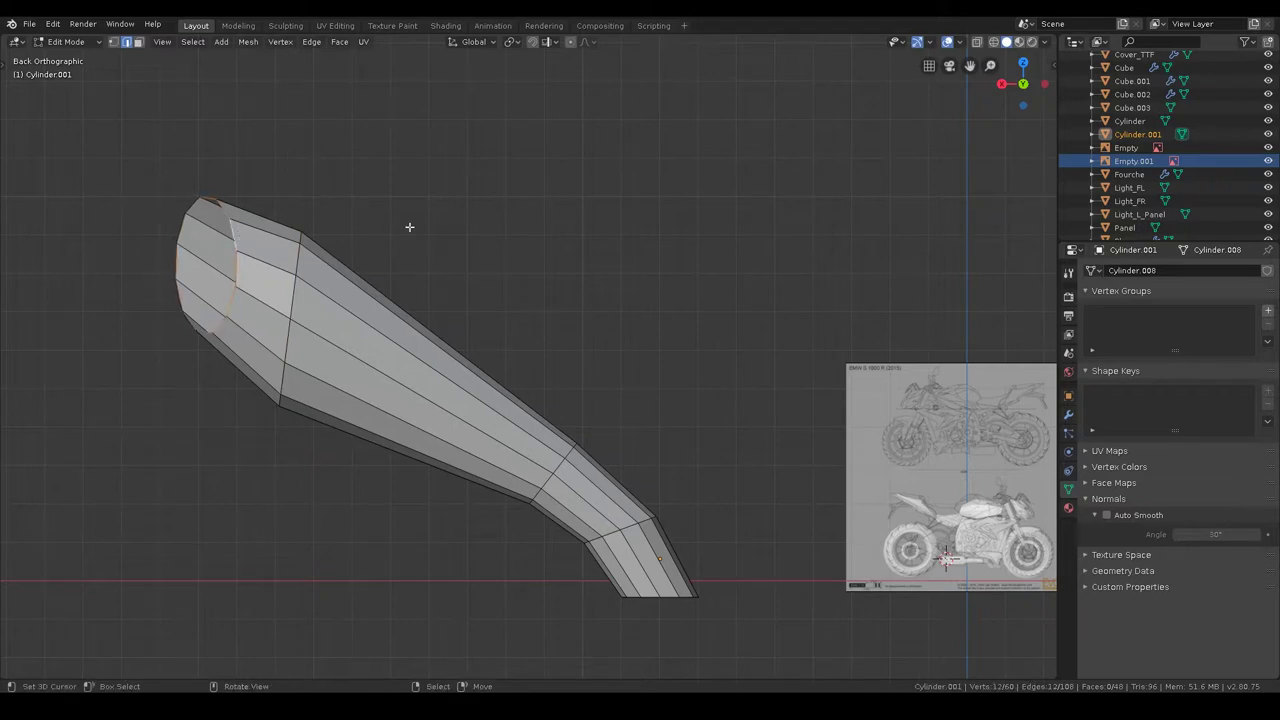
key(s)
key(z)
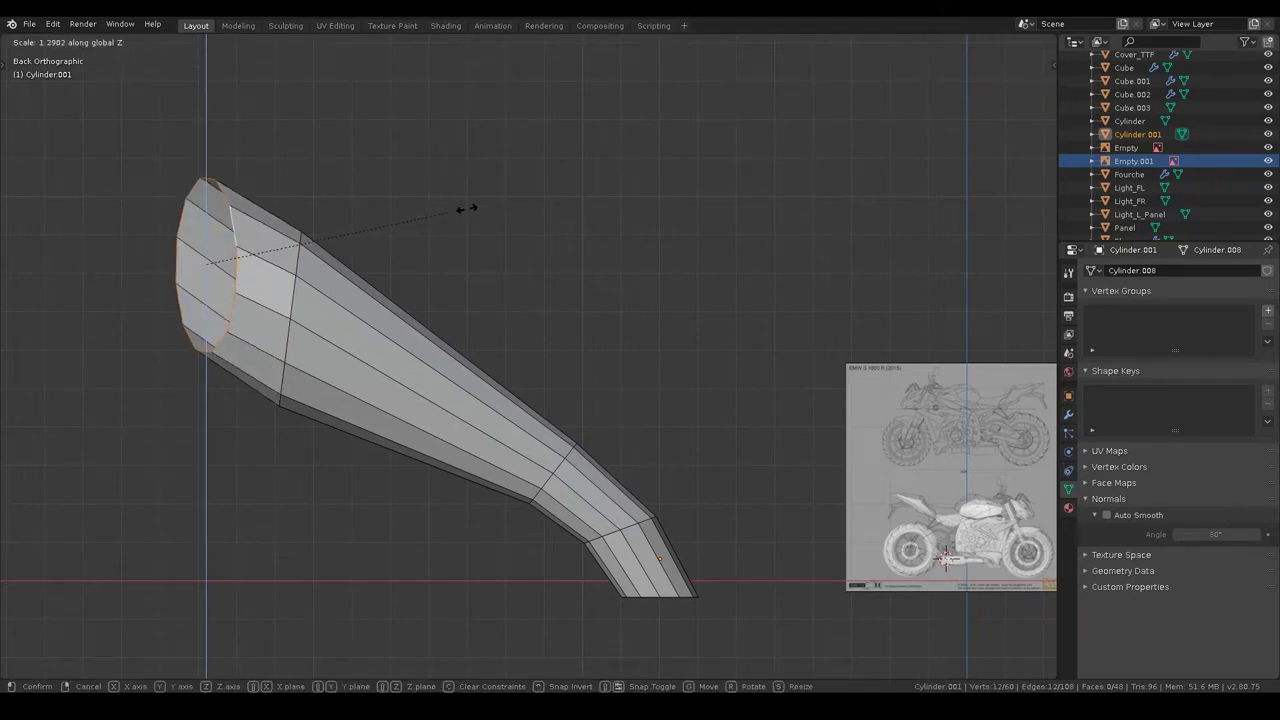
click(466, 209)
mouse_move(466, 209)
middle_down()
mouse_move(473, 298)
mouse_move(432, 324)
mouse_move(306, 291)
mouse_move(394, 314)
mouse_move(450, 407)
mouse_move(535, 437)
middle_up()
- Shift the selected edge ring along Y to bend the tube sideways
key(alt+a)
scroll(546, 427, up, 4)
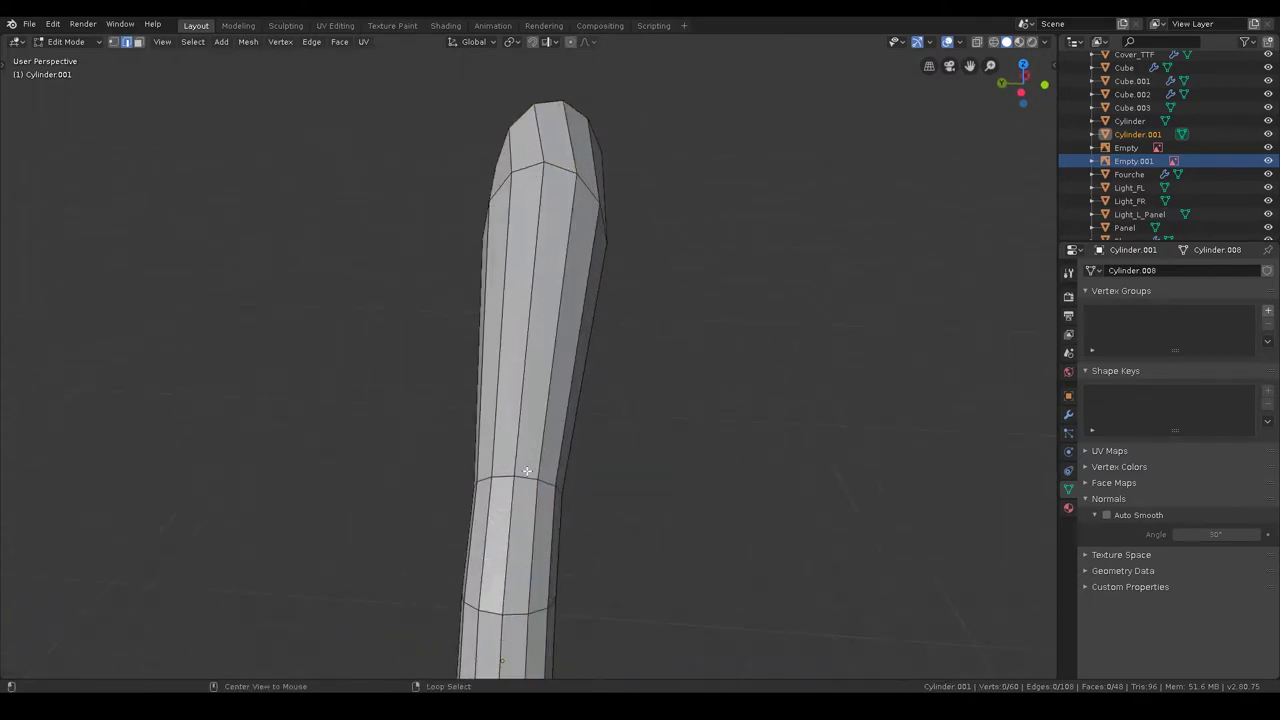
key(g)
key(z)
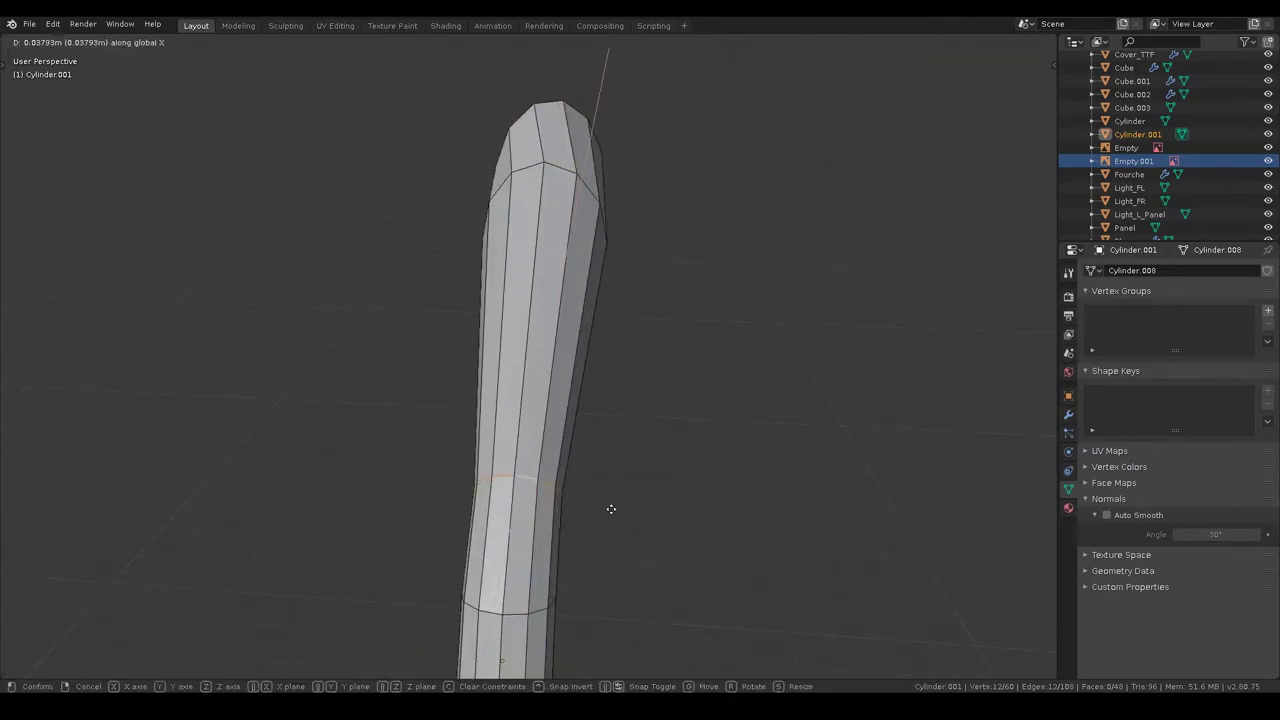
key(y)
click(646, 500)
mouse_move(646, 500)
middle_down()
mouse_move(614, 451)
mouse_move(426, 425)
middle_up()
- Move the edge ring near the lower bend along Y
key(alt+a)
alt+click(426, 425)
key(g)
key(y)
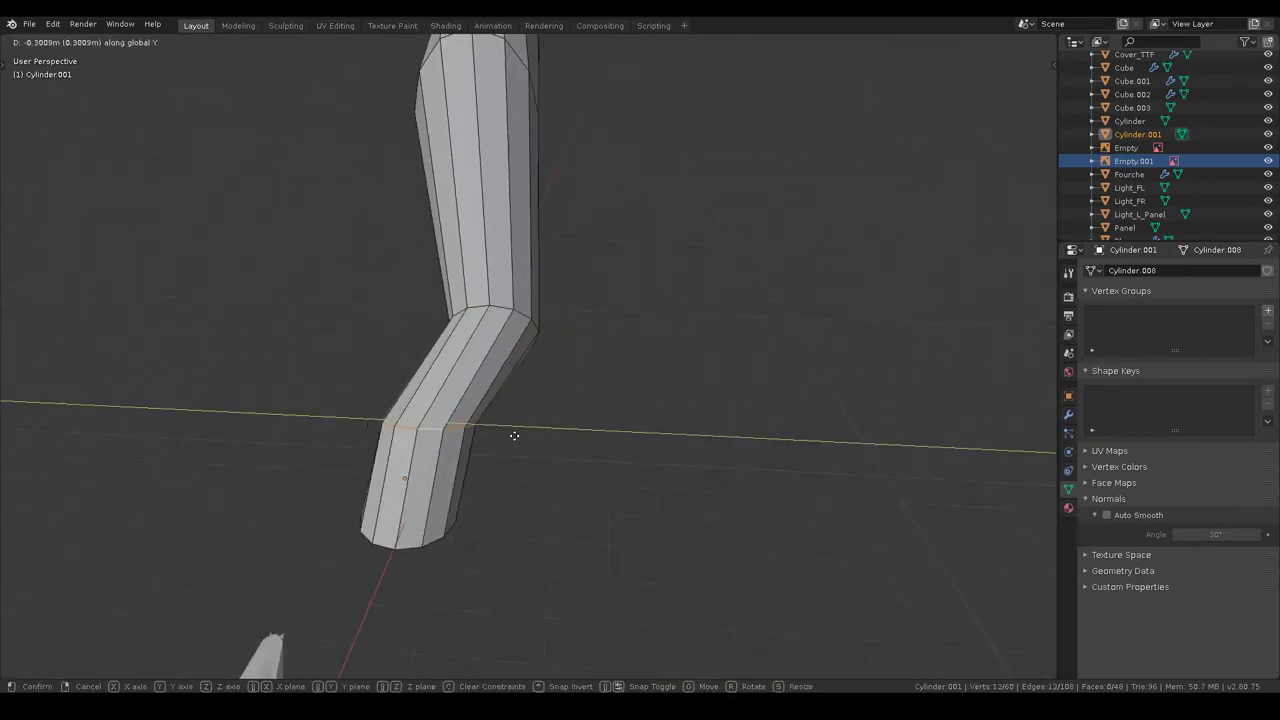
click(591, 437)
- Swing the narrow end ring along Y, then orbit to inspect the bent tube
key(alt+a)
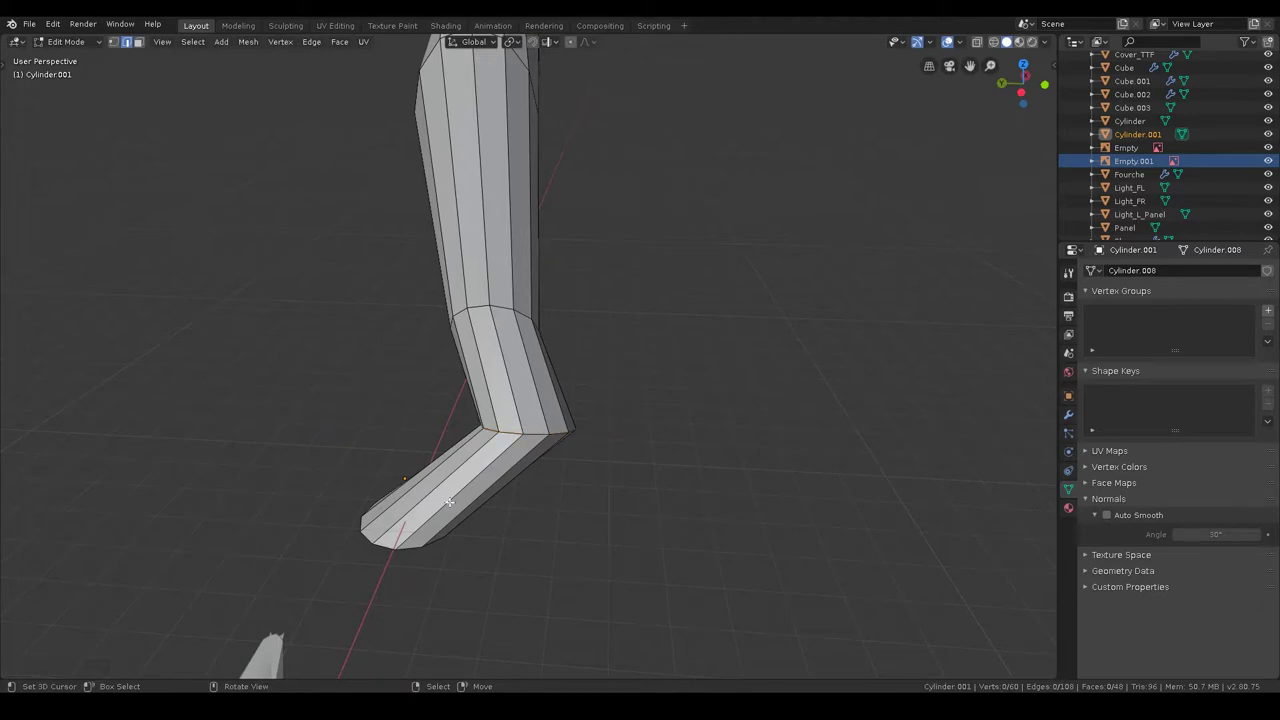
key(g)
key(y)
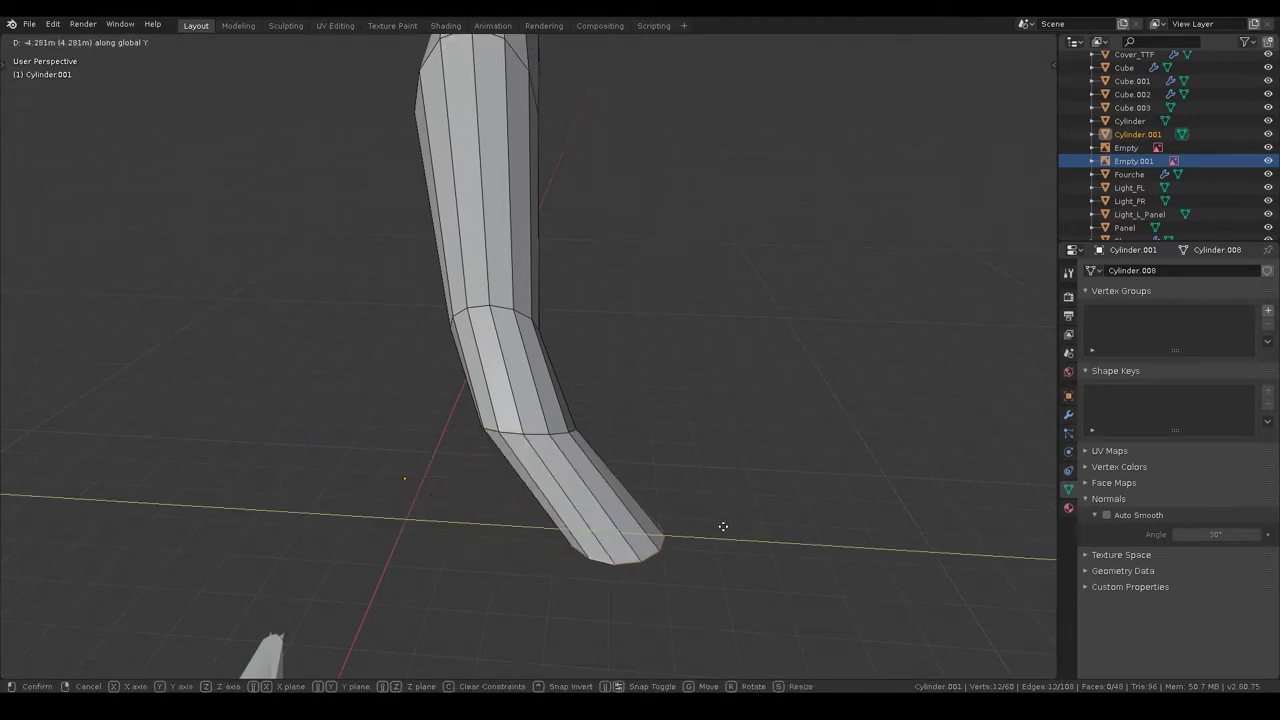
click(713, 524)
key(alt+a)
mouse_move(657, 528)
middle_down()
mouse_move(766, 503)
mouse_move(886, 528)
mouse_move(640, 487)
middle_up()
scroll(640, 487, down, 6)
mouse_move(598, 422)
middle_down()
mouse_move(569, 423)
mouse_move(256, 105)
middle_up()
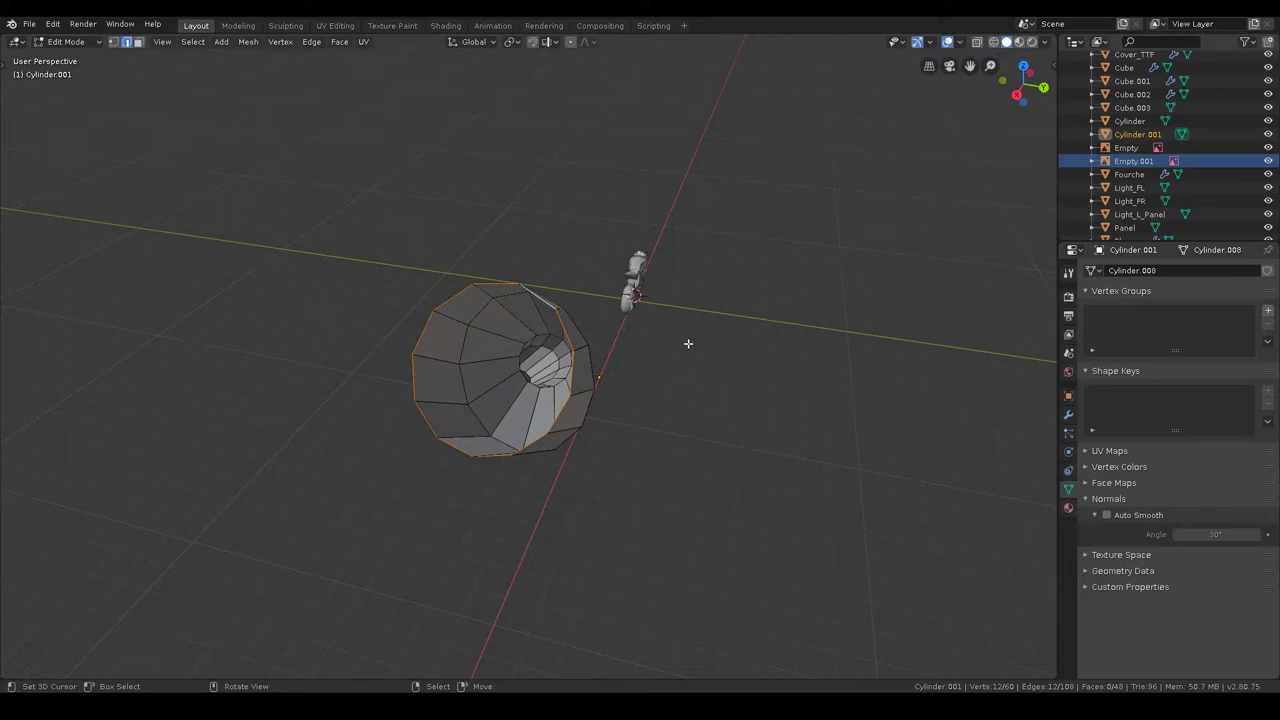
- Duplicate the pipe's end ring stretched vertically, open the end cap and fill the rim gap
key(shift+d)
key(s)
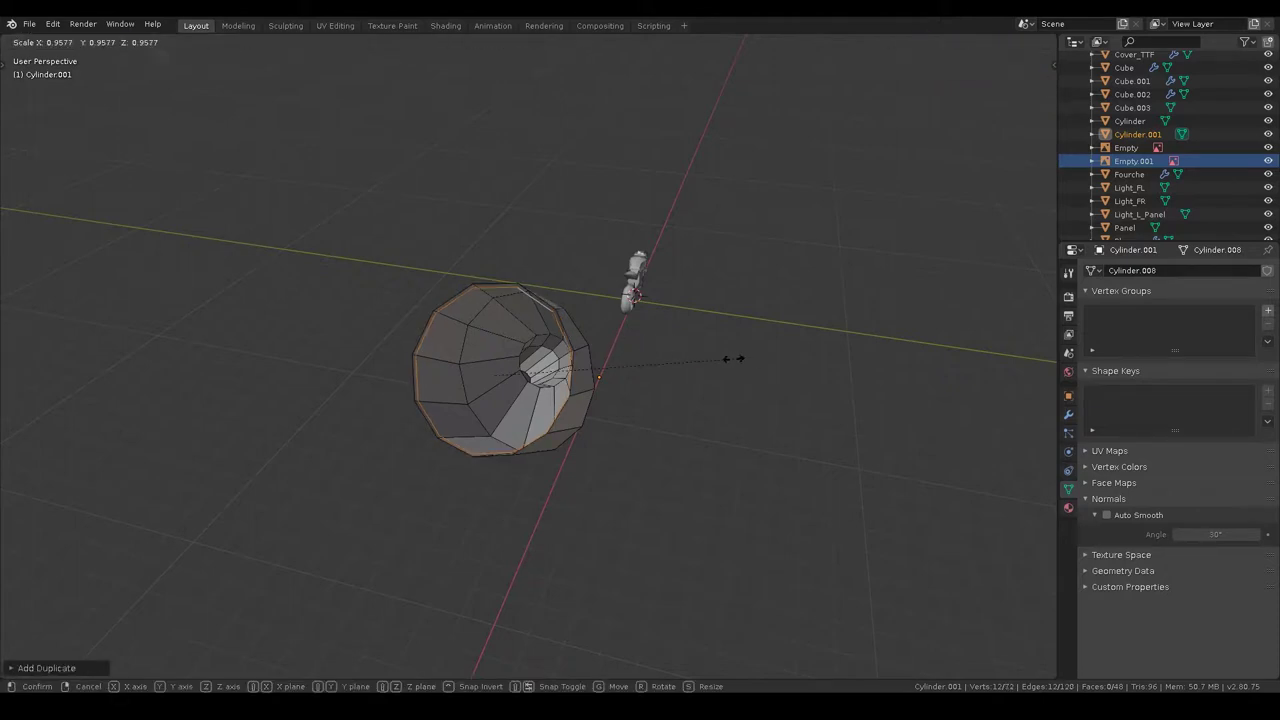
key(z)
click(660, 353)
mouse_move(600, 363)
middle_down()
mouse_move(640, 357)
mouse_move(566, 350)
middle_up()
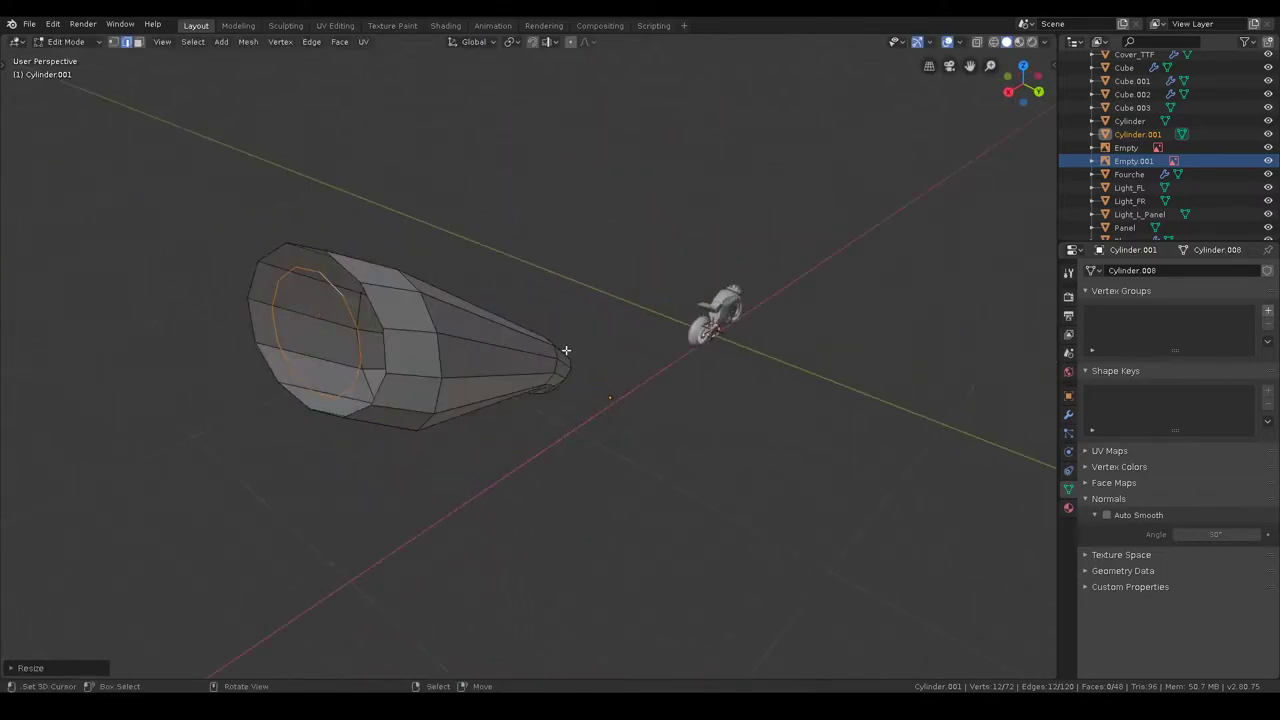
key(f)
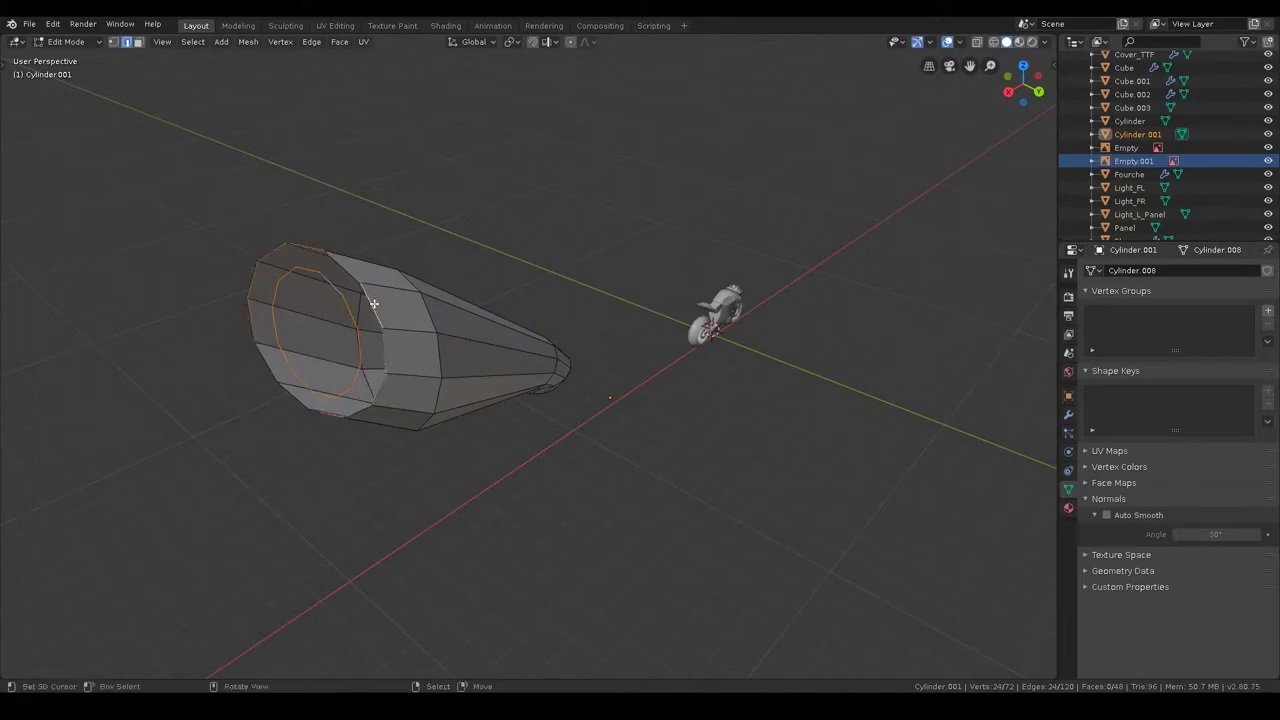
key(Delete)
middle_drag(373, 303, 375, 300)
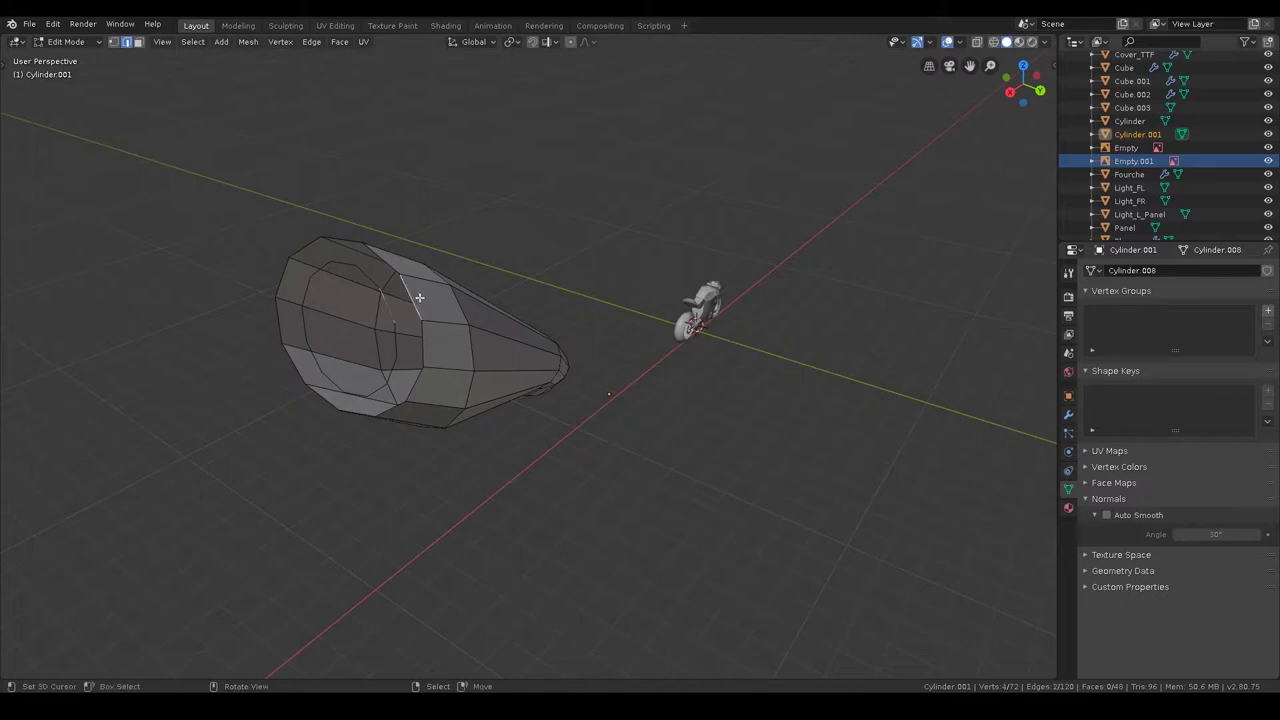
key(f)
key(f)
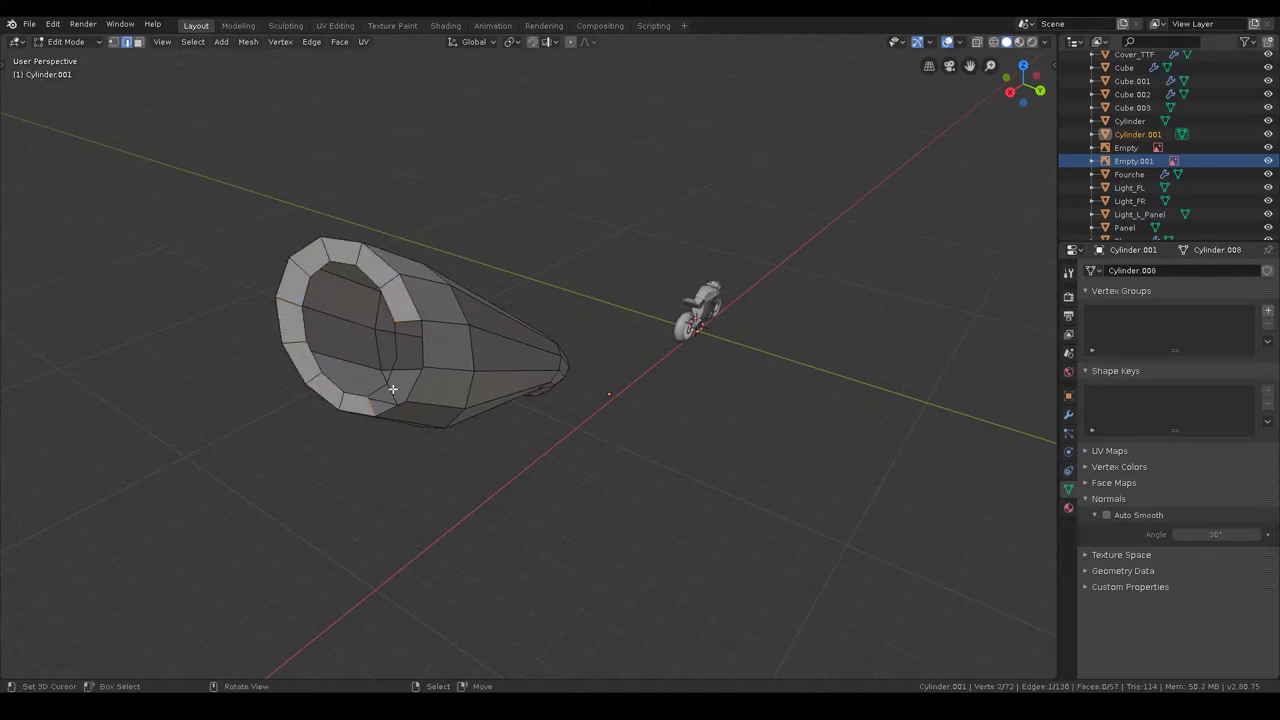
mouse_move(403, 329)
middle_down()
mouse_move(380, 312)
mouse_move(419, 296)
mouse_move(351, 317)
mouse_move(421, 390)
mouse_move(363, 346)
mouse_move(537, 355)
middle_up()
- Duplicate the inner rim loop and shrink it slightly
key(Tab)
key(Tab)
mouse_move(560, 300)
middle_down()
mouse_move(509, 303)
mouse_move(216, 179)
middle_up()
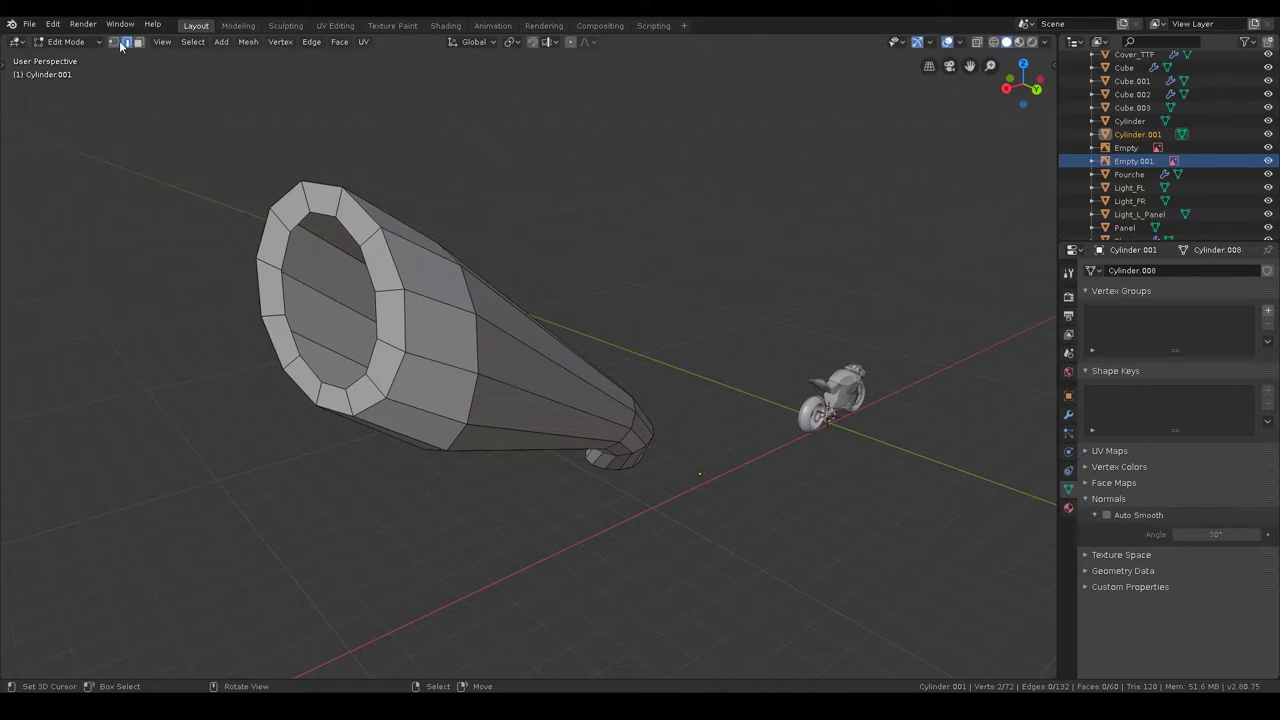
key(shift+d)
key(Escape)
key(s)
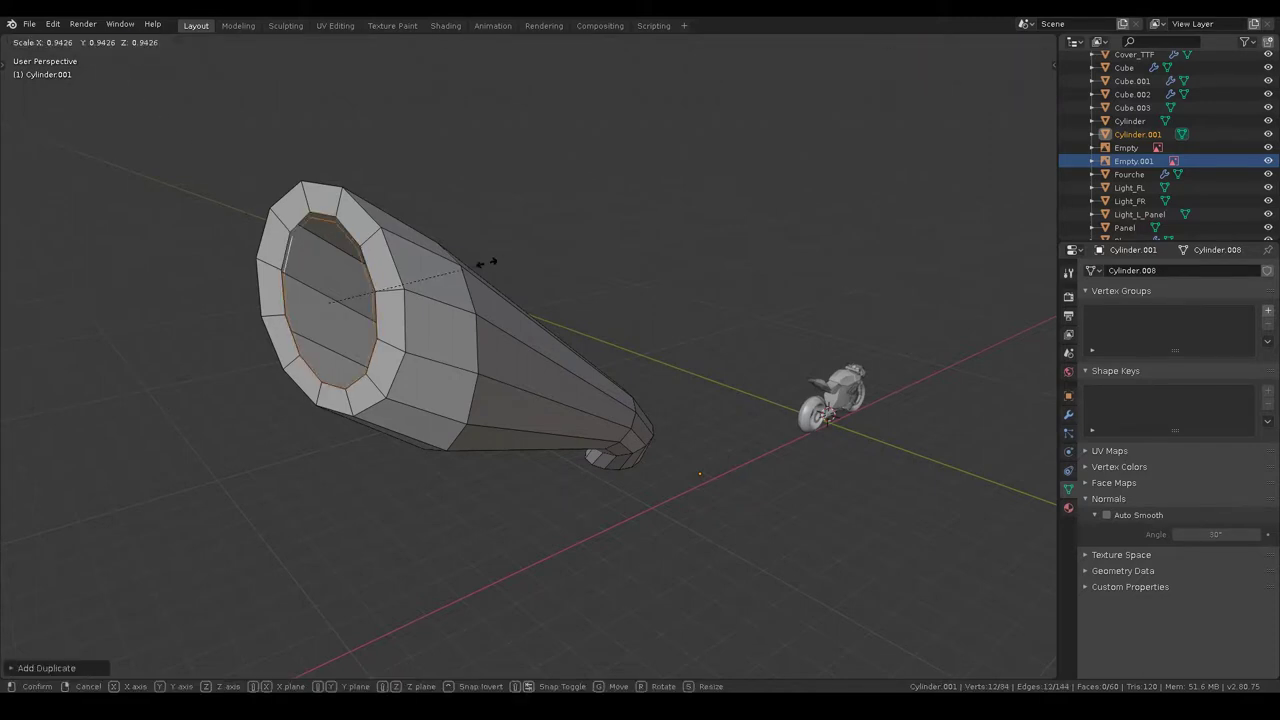
click(460, 260)
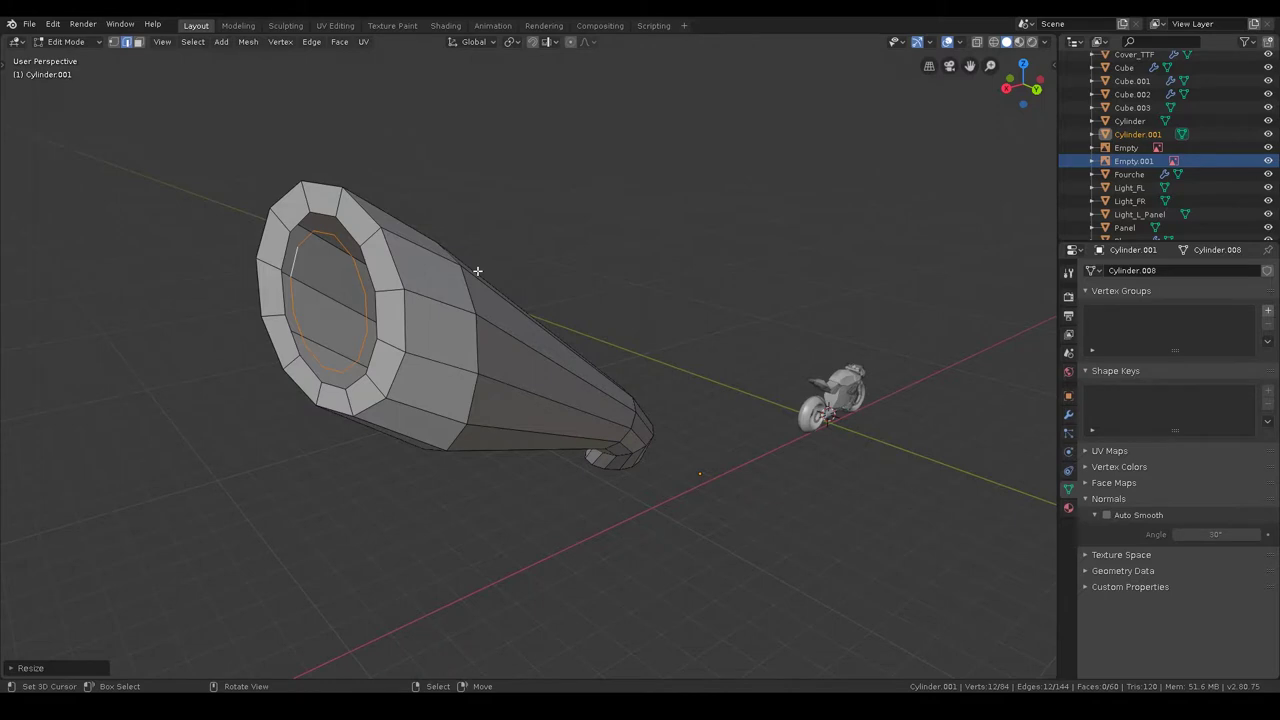
- In back wireframe view, push the inner loop into the pipe and extrude it deeper
key(KP_3)
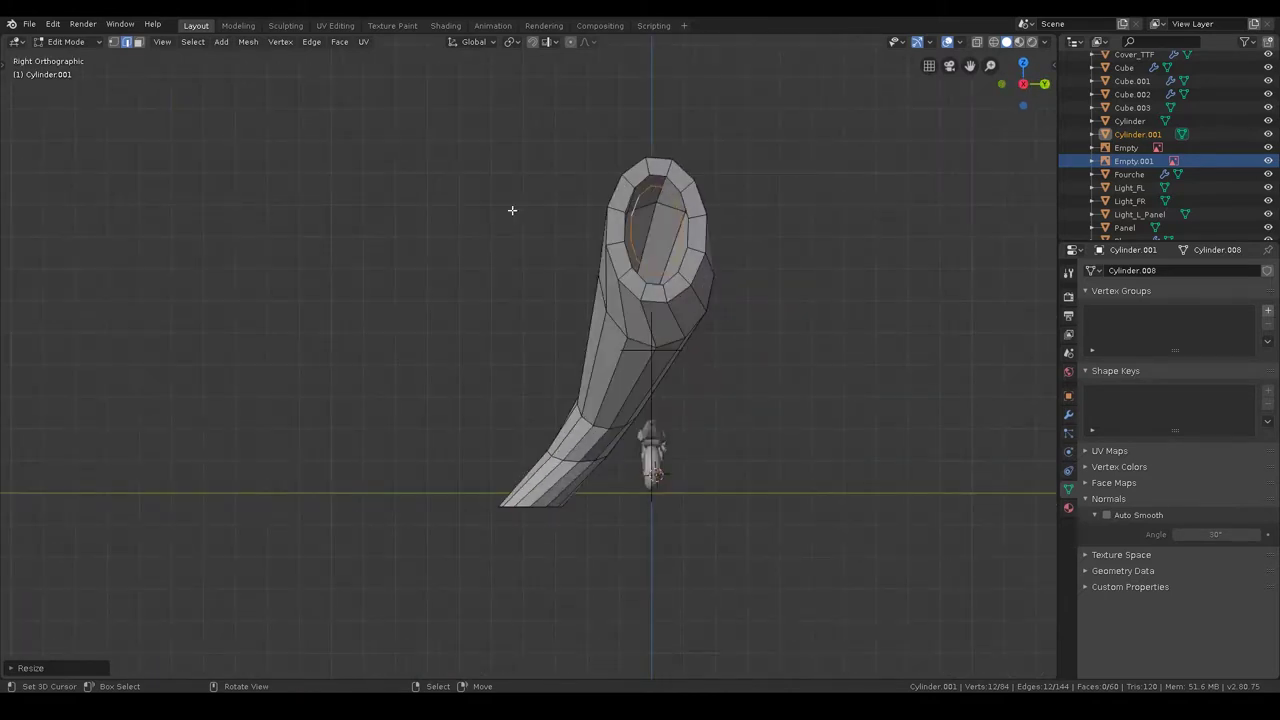
key(ctrl+KP_1)
key(z)
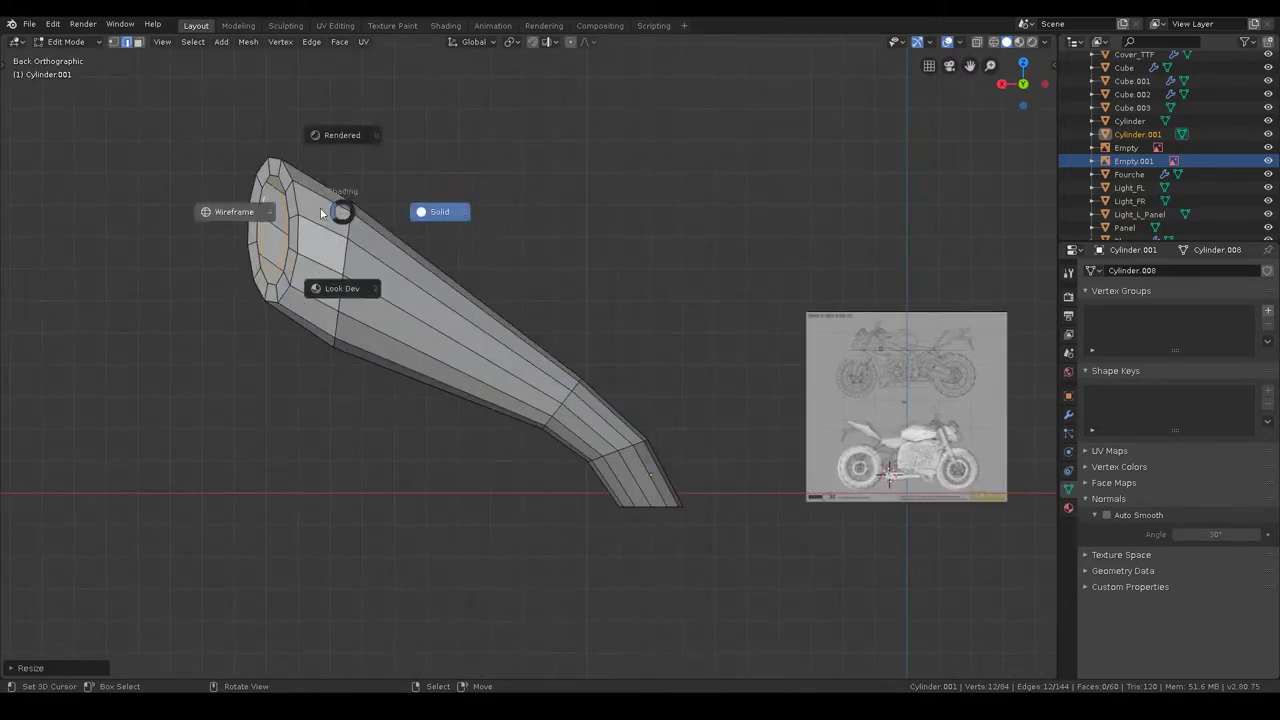
click(324, 215)
key(g)
click(329, 243)
key(e)
click(405, 220)
- Return to object mode with solid shading and select the exhaust pipe
key(ctrl+Tab)
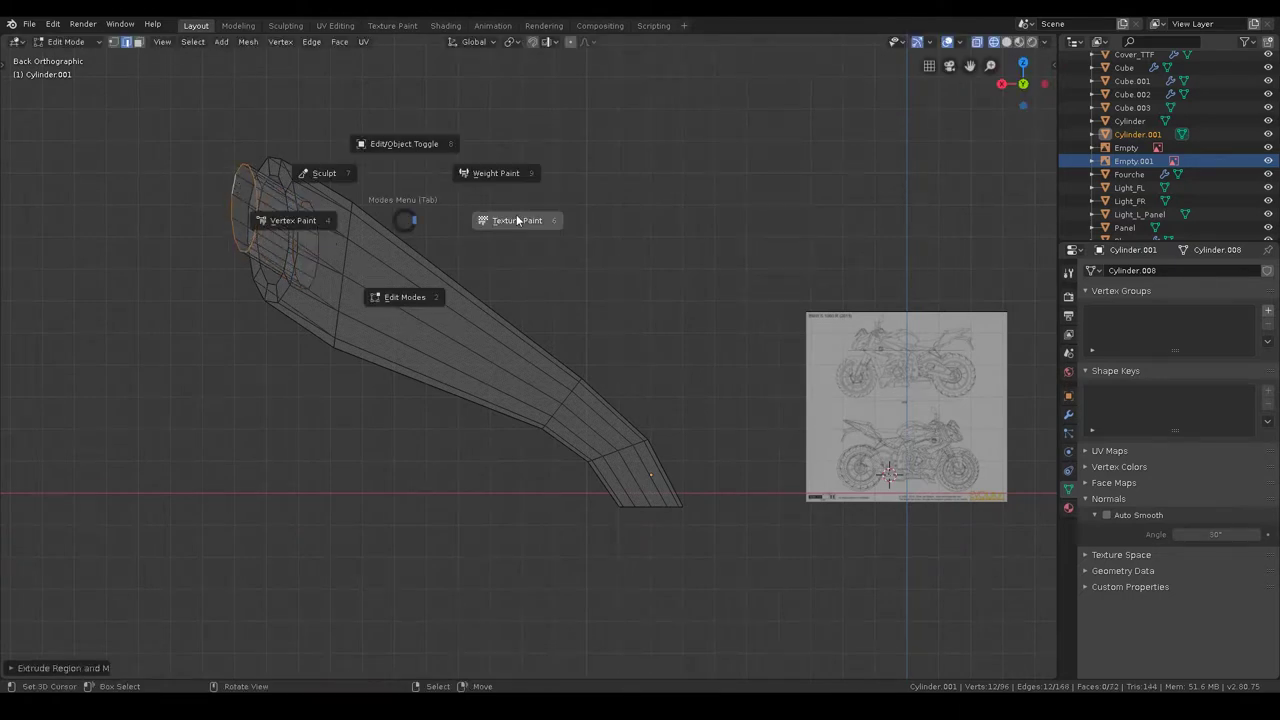
click(390, 110)
middle_drag(388, 102, 363, 216)
key(z)
click(646, 244)
mouse_move(646, 244)
middle_down()
mouse_move(440, 346)
mouse_move(428, 414)
middle_up()
click(391, 371)
key(ctrl+Tab)
click(541, 374)
key(ctrl+Tab)
click(413, 285)
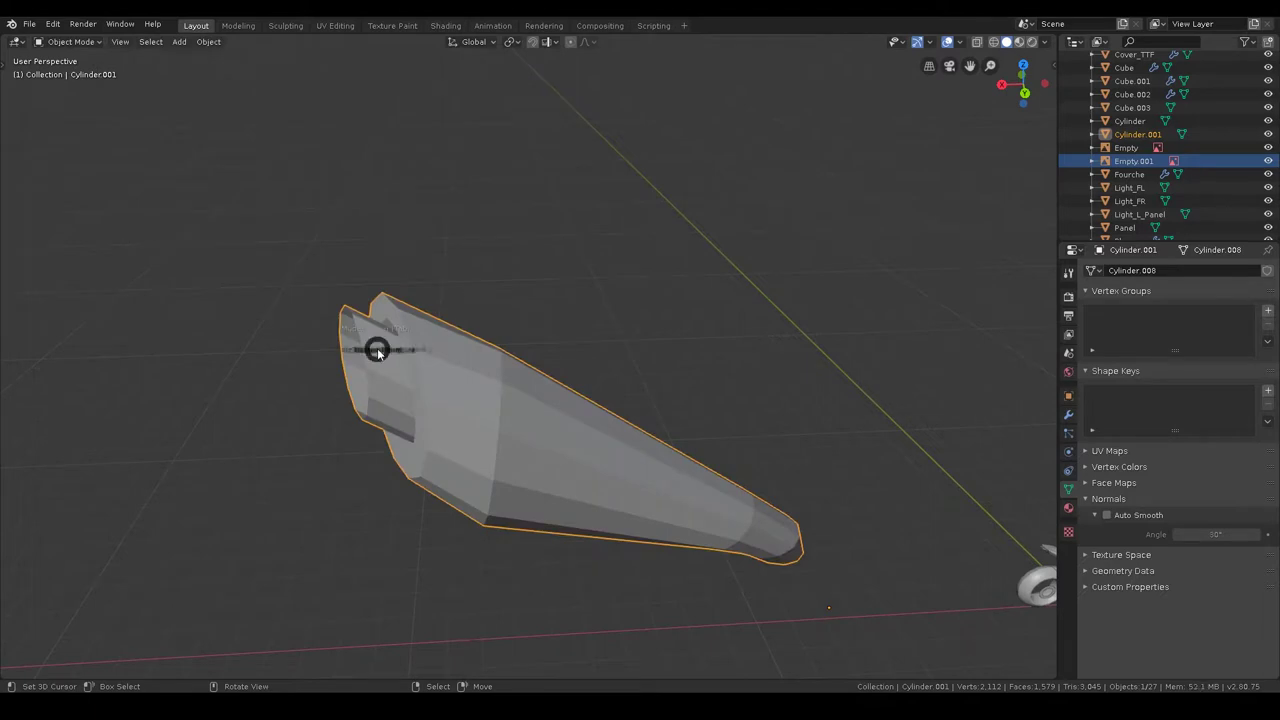
- In front wireframe view, move the selected rim against the blueprint
key(Tab)
key(ctrl+KP_3)
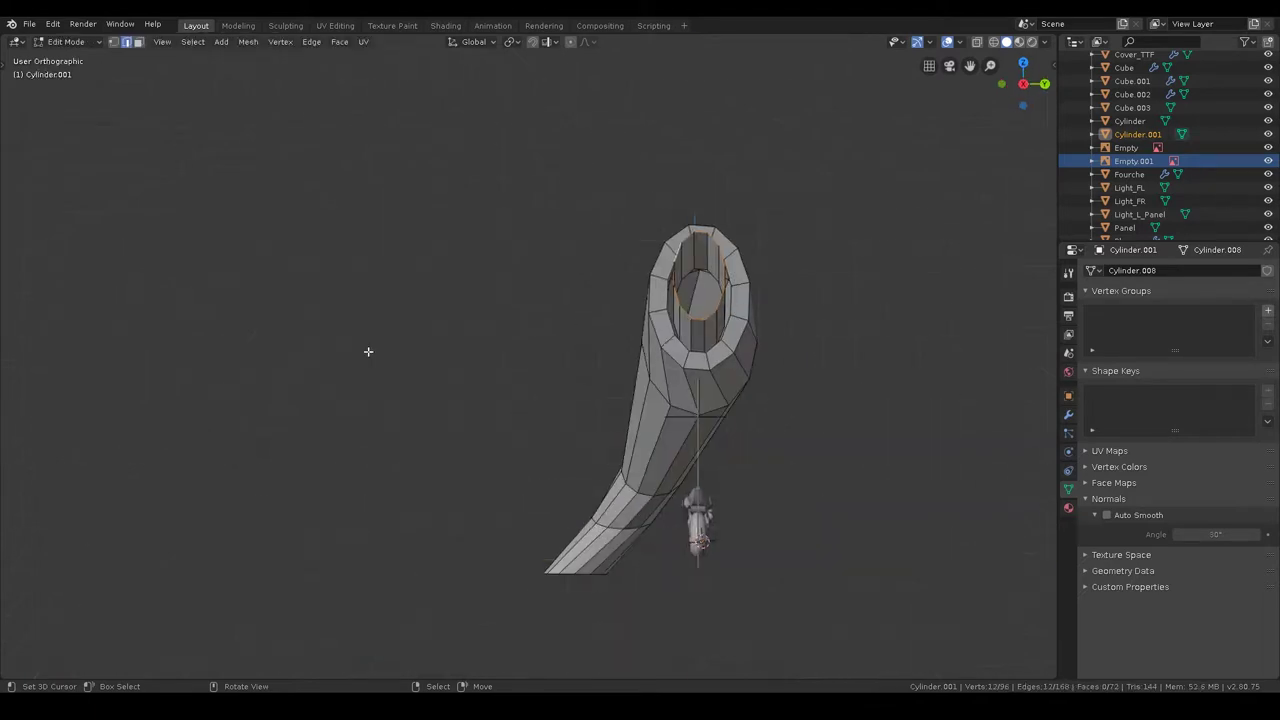
key(KP_5)
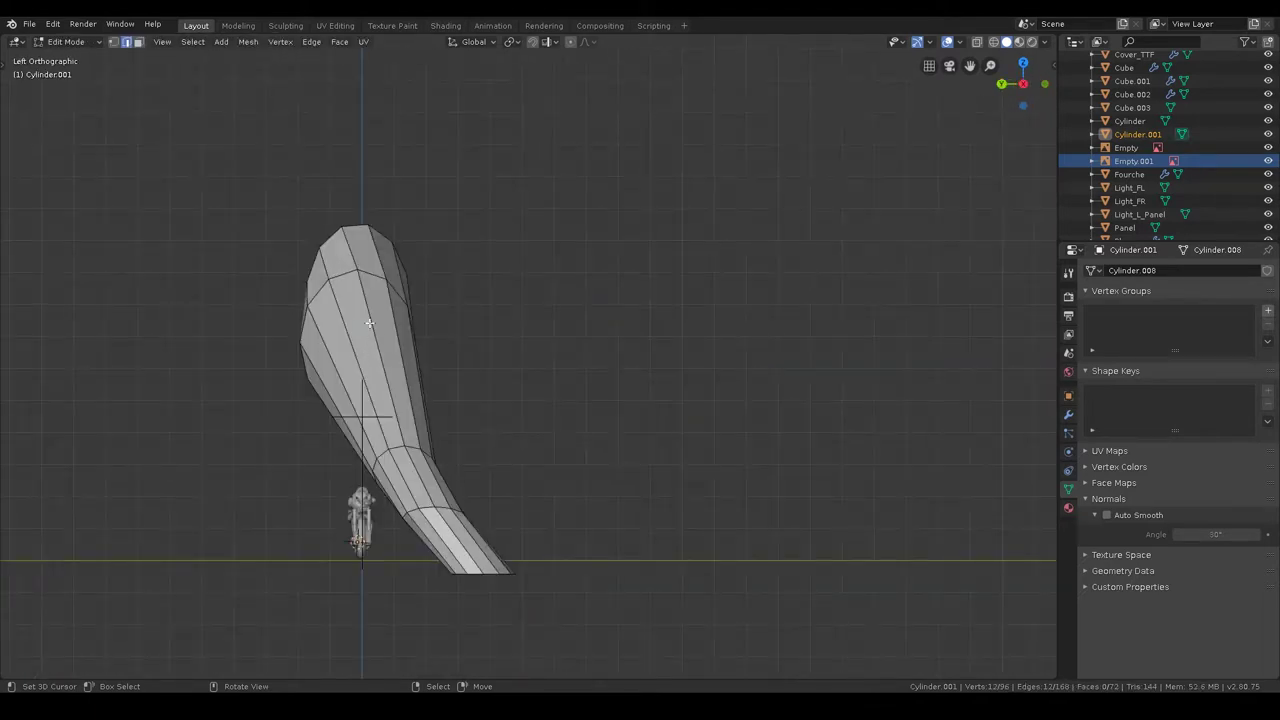
key(KP_1)
key(z)
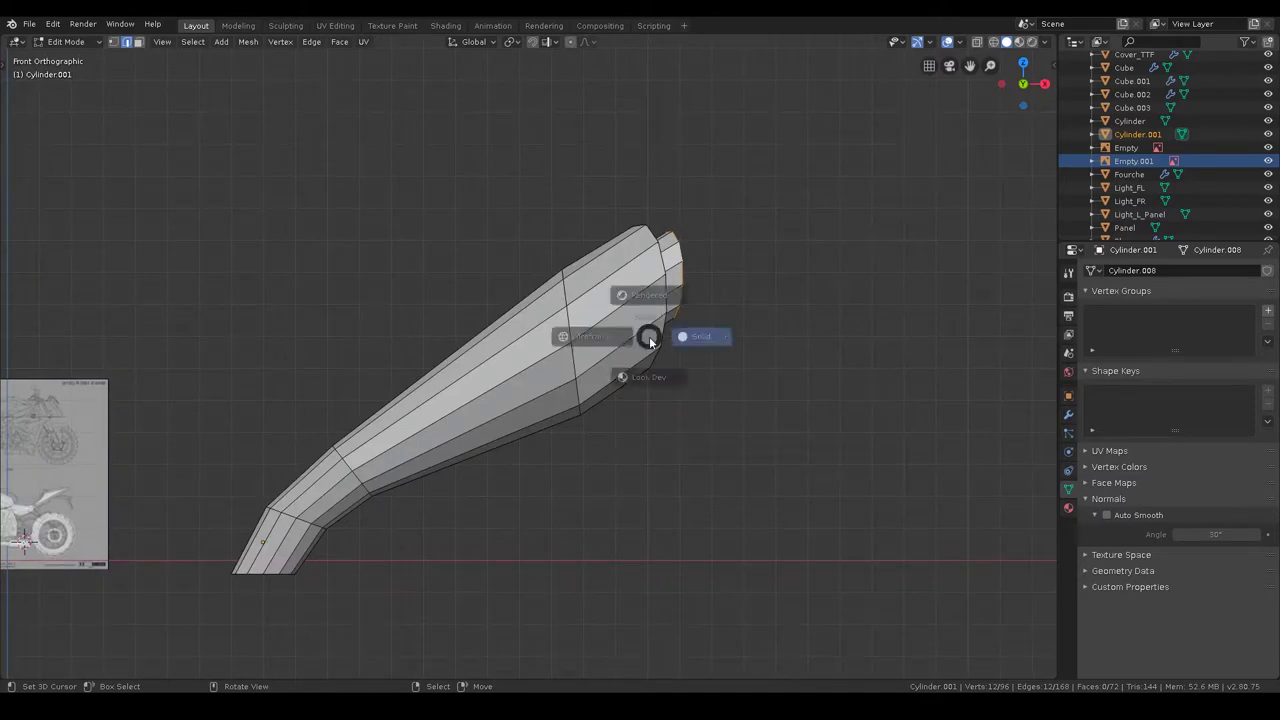
key(g)
click(666, 340)
- Tilt the rim and reposition it to follow the blueprint's exhaust mouth
middle_drag(734, 343, 415, 346)
key(z)
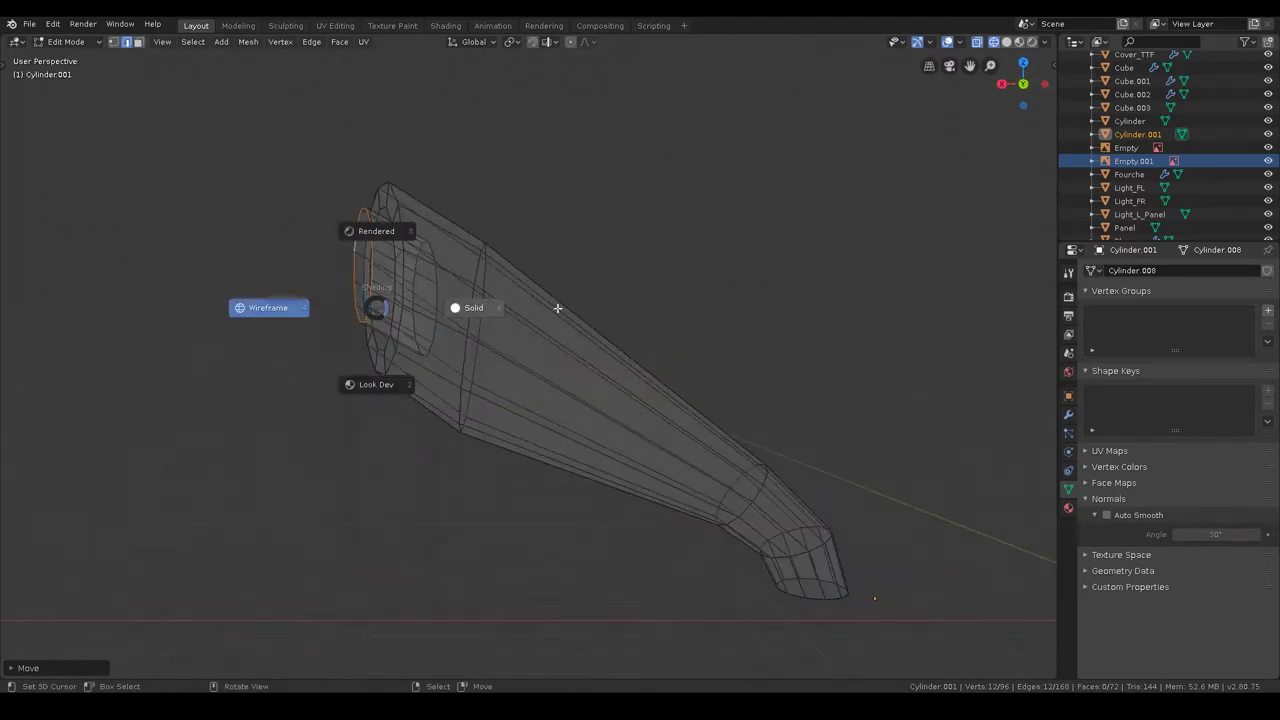
click(455, 306)
key(r)
click(482, 261)
key(g)
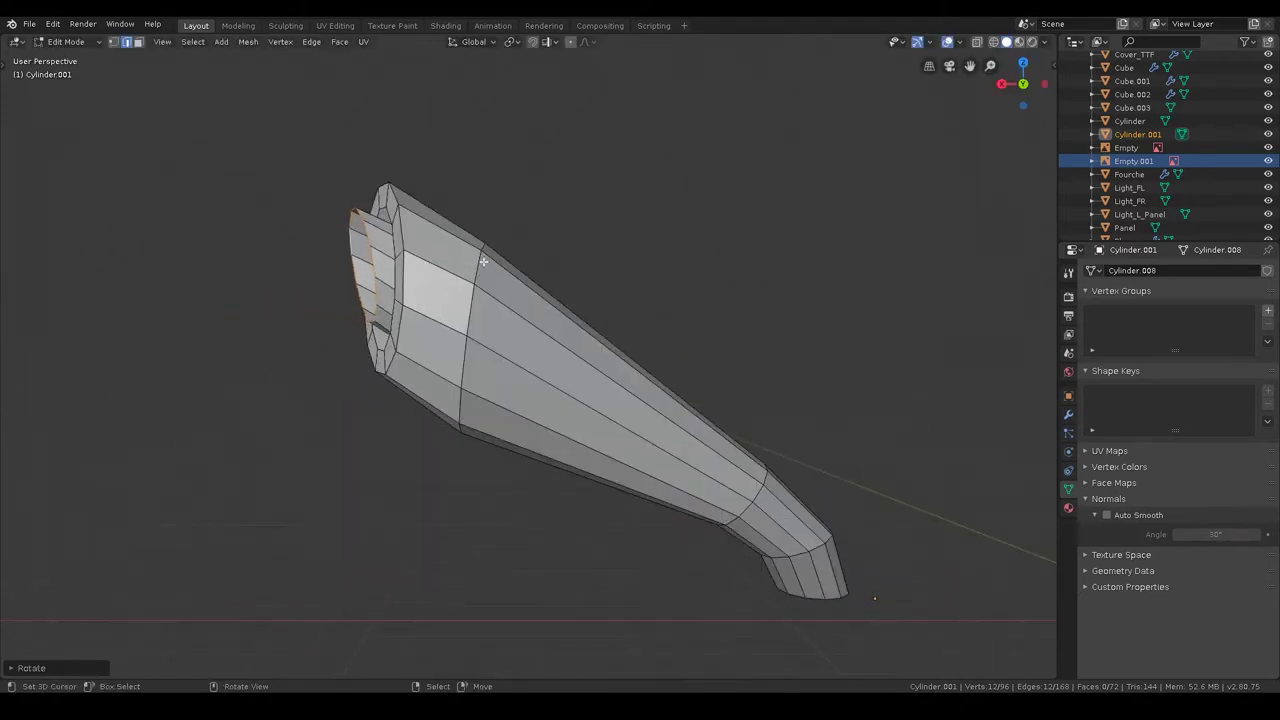
click(489, 263)
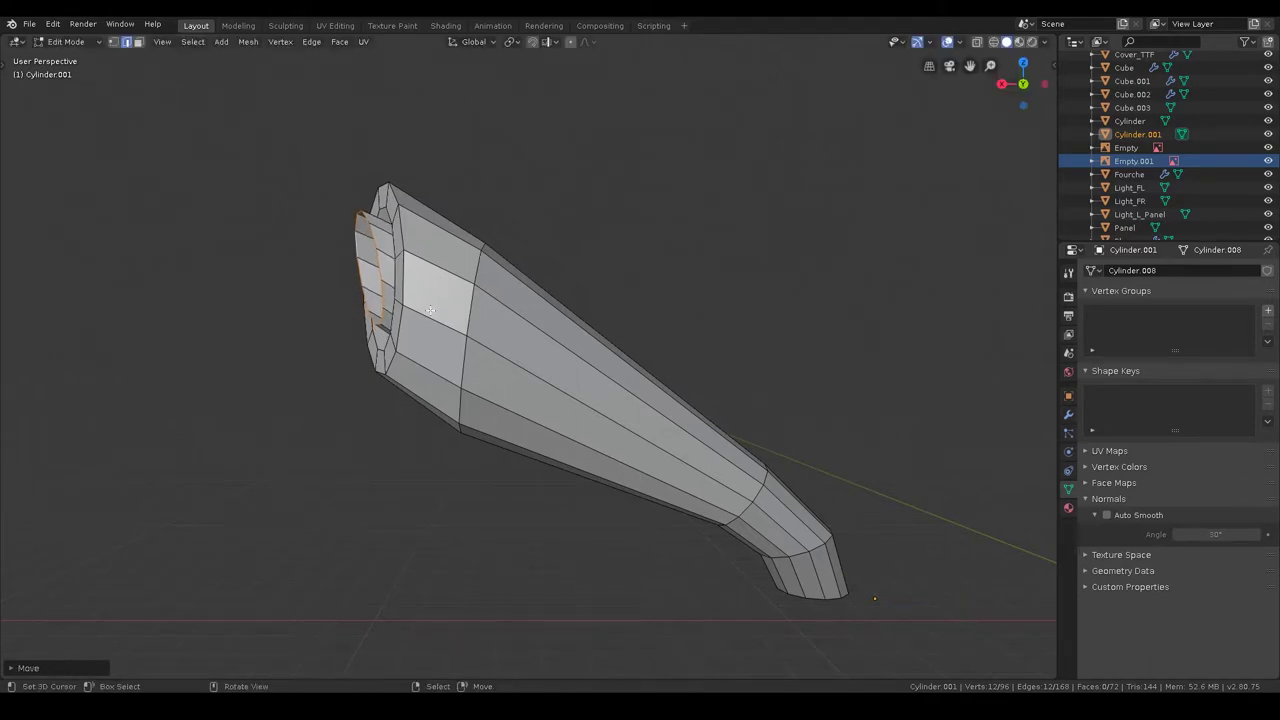
- Return to object mode and clear the selection
key(ctrl+Tab)
click(410, 258)
mouse_move(410, 258)
middle_down()
mouse_move(606, 331)
mouse_move(537, 350)
mouse_move(594, 406)
mouse_move(687, 420)
mouse_move(646, 443)
mouse_move(580, 443)
mouse_move(472, 381)
mouse_move(483, 360)
mouse_move(502, 383)
middle_up()
scroll(550, 365, down, 4)
key(alt+a)
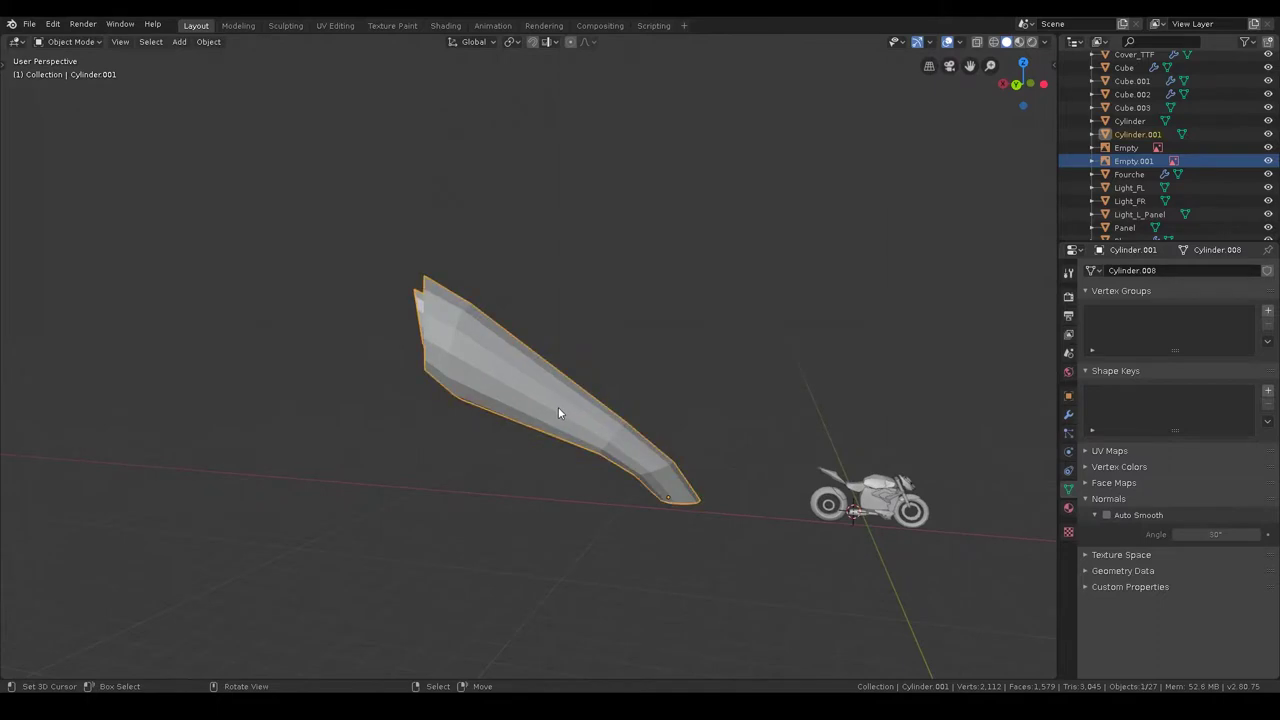
- Add a loop cut partway along the exhaust and raise it along Z
key(ctrl+Tab)
click(560, 330)
middle_drag(560, 335, 596, 402)
key(ctrl+r)
click(598, 402)
click(631, 413)
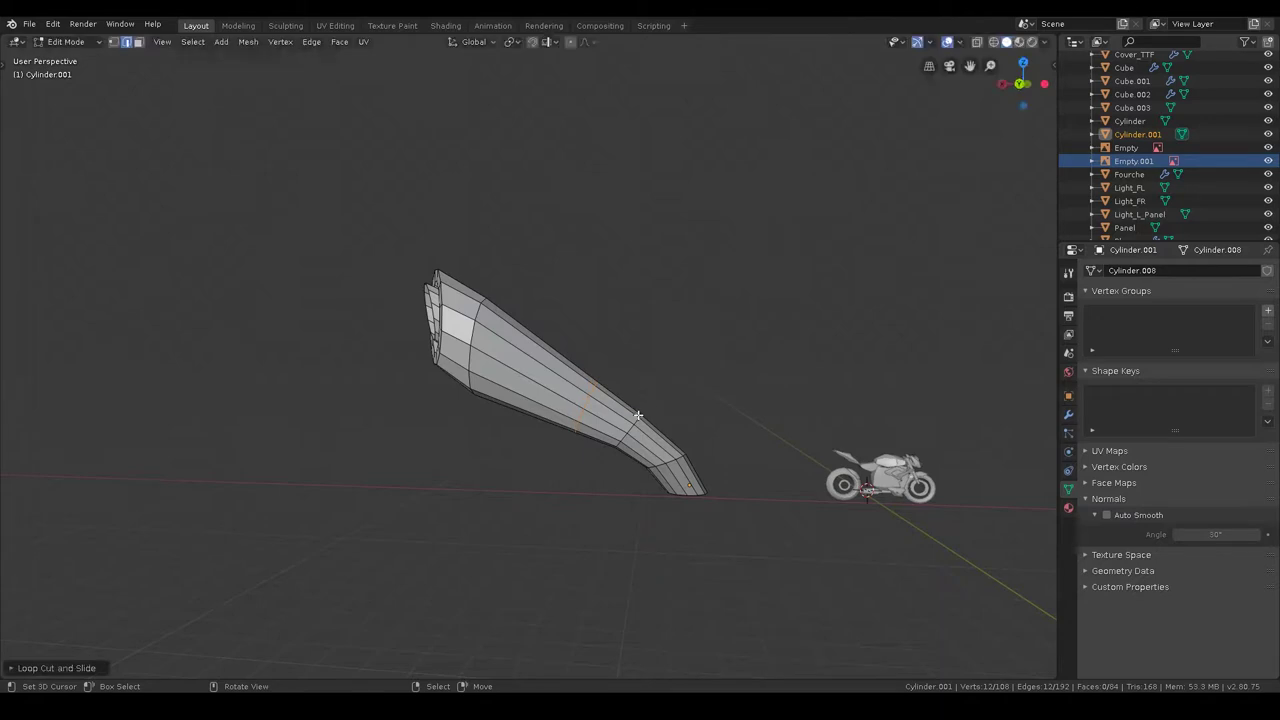
key(g)
key(z)
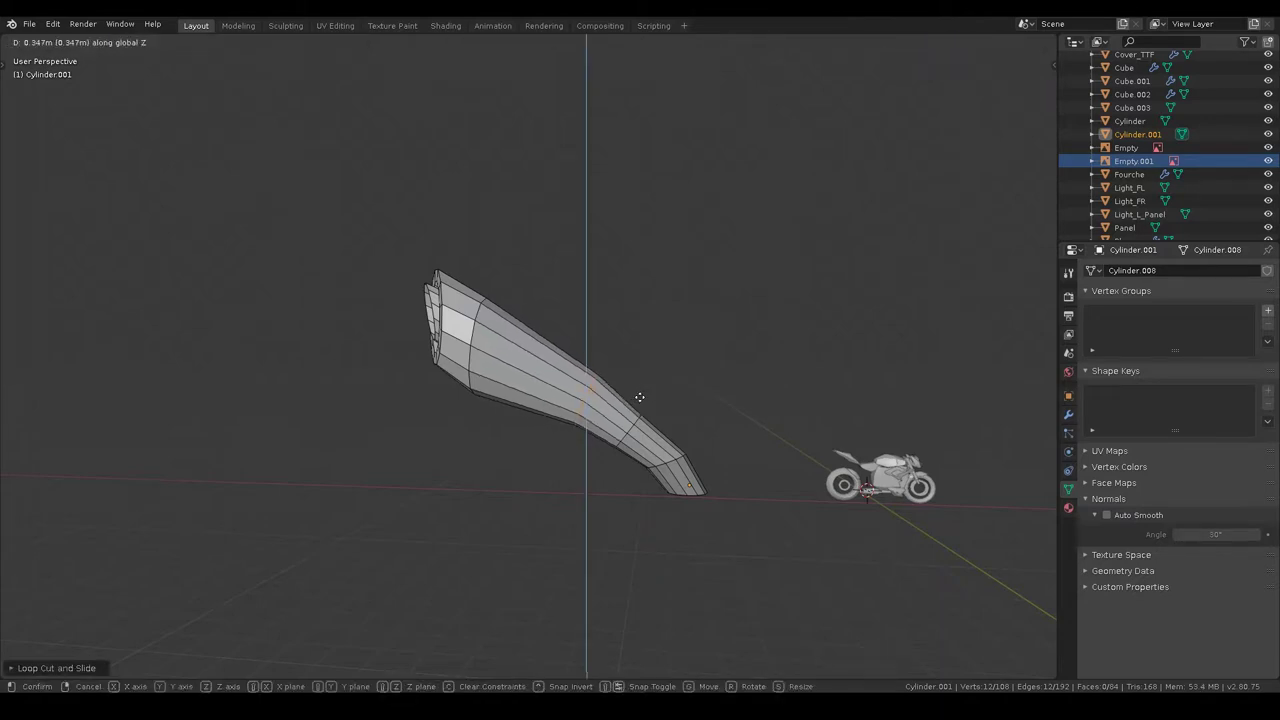
click(640, 396)
key(alt+a)
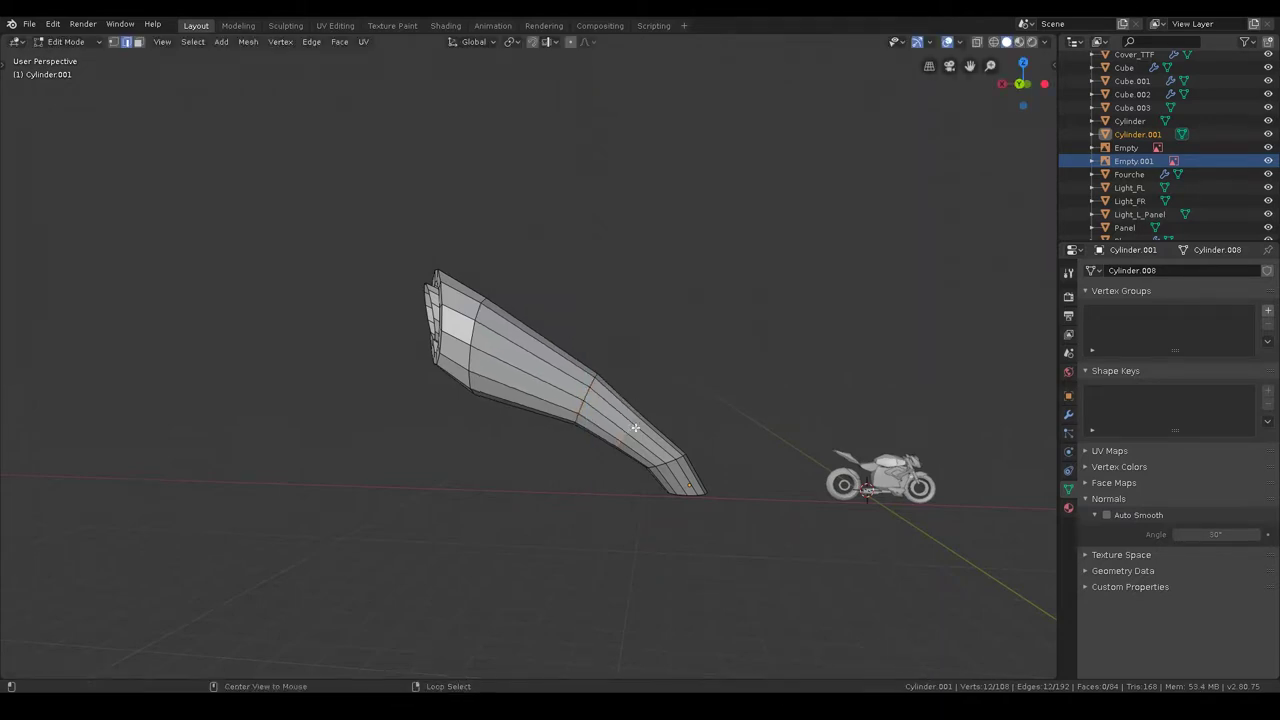
- In back view, nudge the selected vertices to refine the pipe's bend
alt+middle_drag(634, 427, 634, 419)
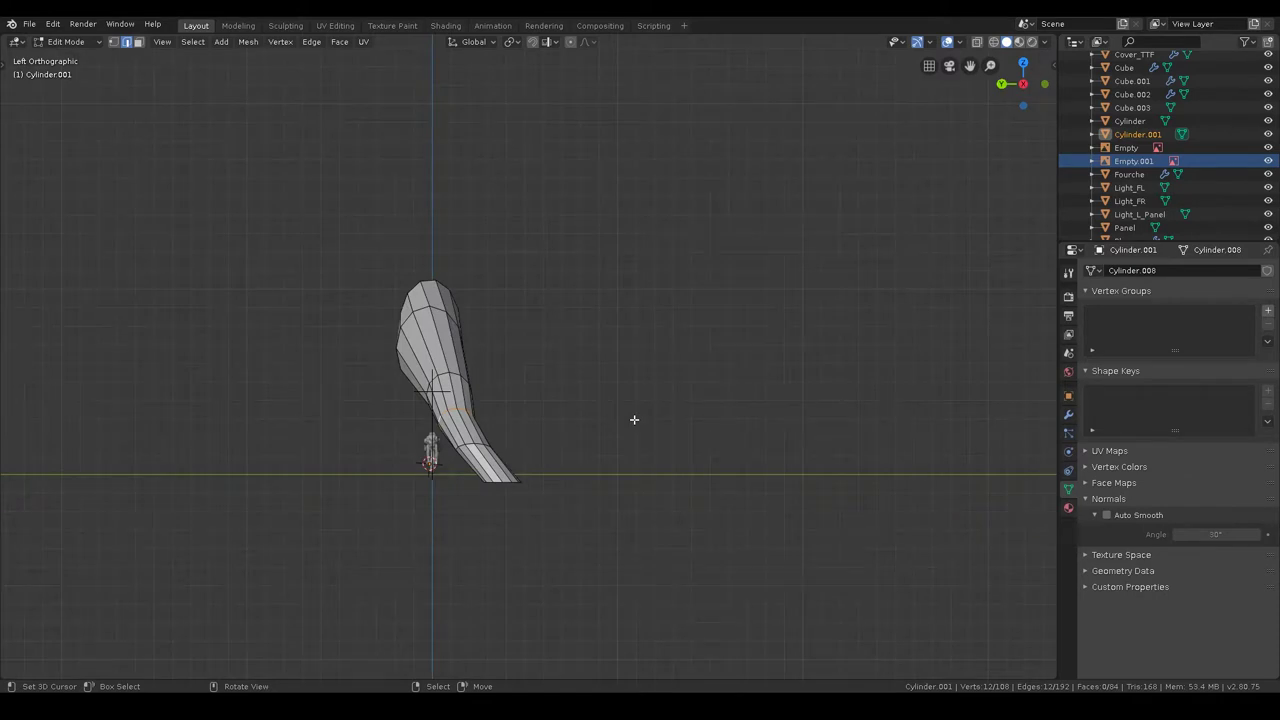
key(ctrl+KP_1)
key(g)
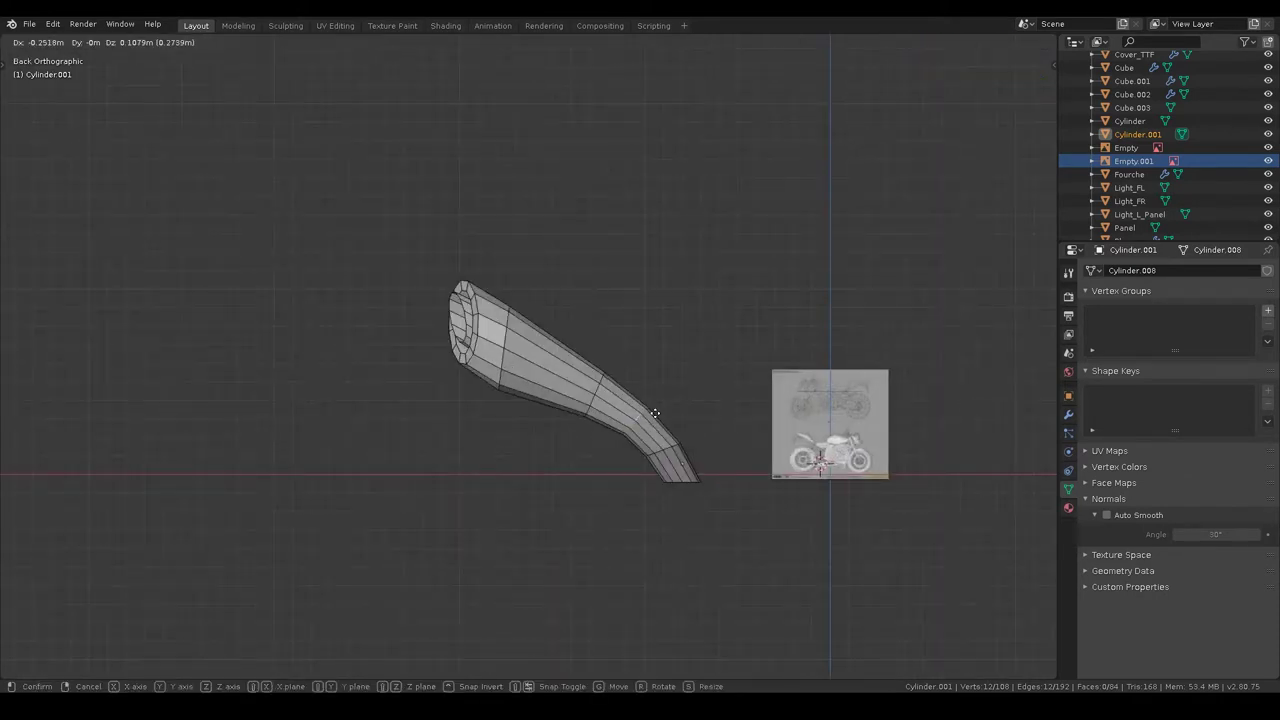
click(654, 413)
click(635, 447)
scroll(586, 429, up, 3)
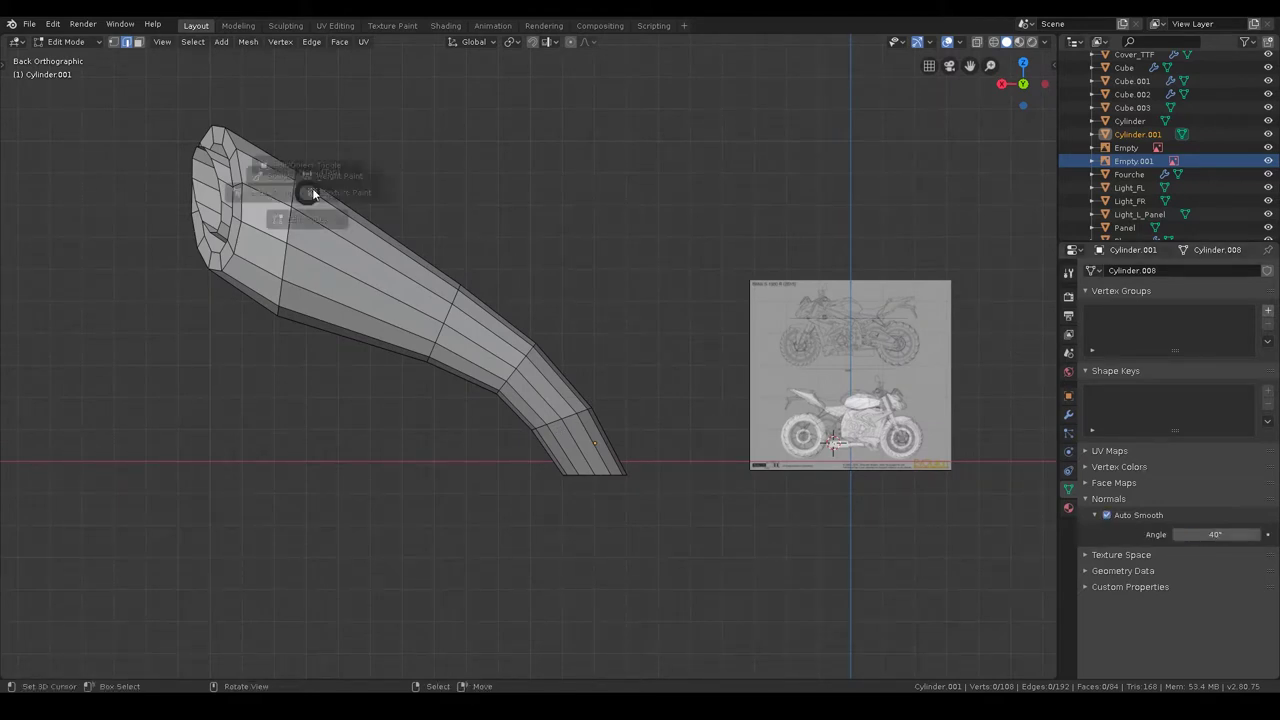
- Shade the exhaust smooth with Auto Smooth at 40°
key(Tab)
right_click(355, 172)
click(355, 170)
key(alt+a)
mouse_move(344, 215)
middle_down()
mouse_move(432, 248)
mouse_move(450, 271)
mouse_move(369, 297)
middle_up()
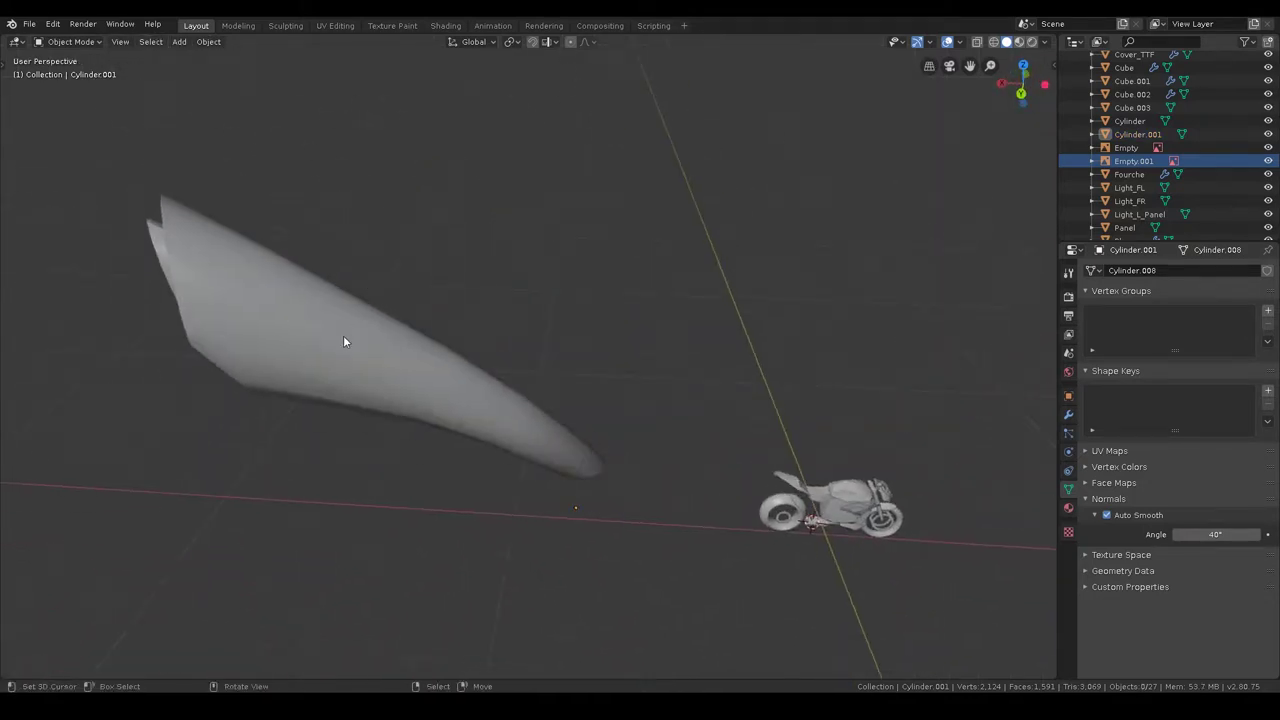
- Mark two edge loops on the exhaust as sharp
key(Tab)
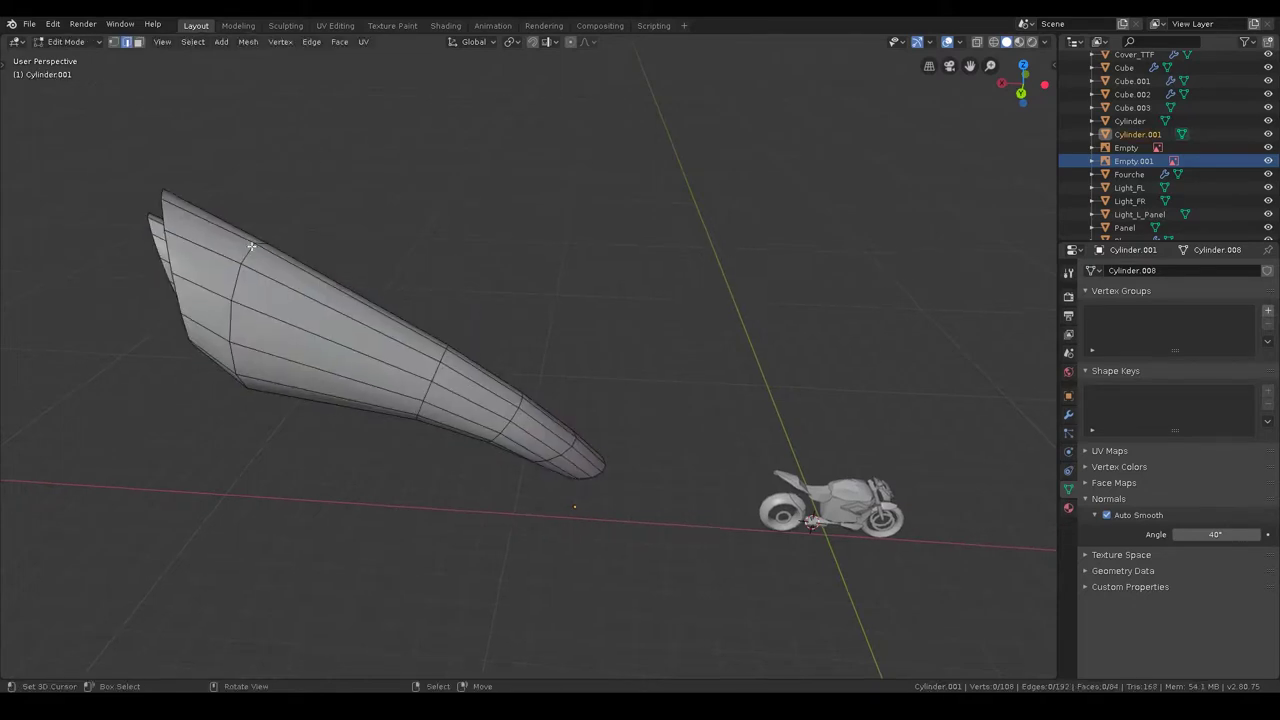
key(ctrl+e)
click(253, 286)
key(alt+a)
key(ctrl+e)
click(430, 390)
key(ctrl+Tab)
click(413, 240)
mouse_move(402, 275)
middle_down()
mouse_move(378, 251)
mouse_move(297, 286)
mouse_move(417, 364)
mouse_move(506, 323)
mouse_move(538, 339)
middle_up()
- Select the middle band of faces between the sharp seams and shade it flat
key(Tab)
alt+click(341, 284)
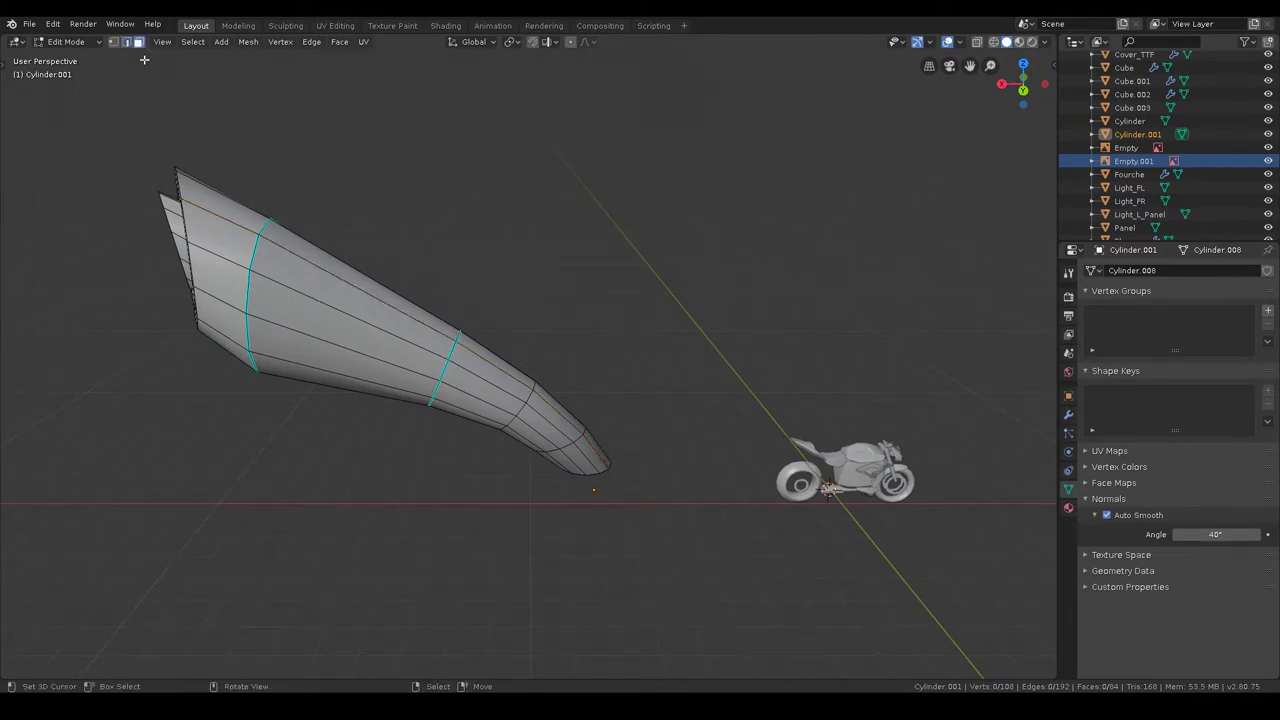
alt+click(349, 309)
right_click(349, 309)
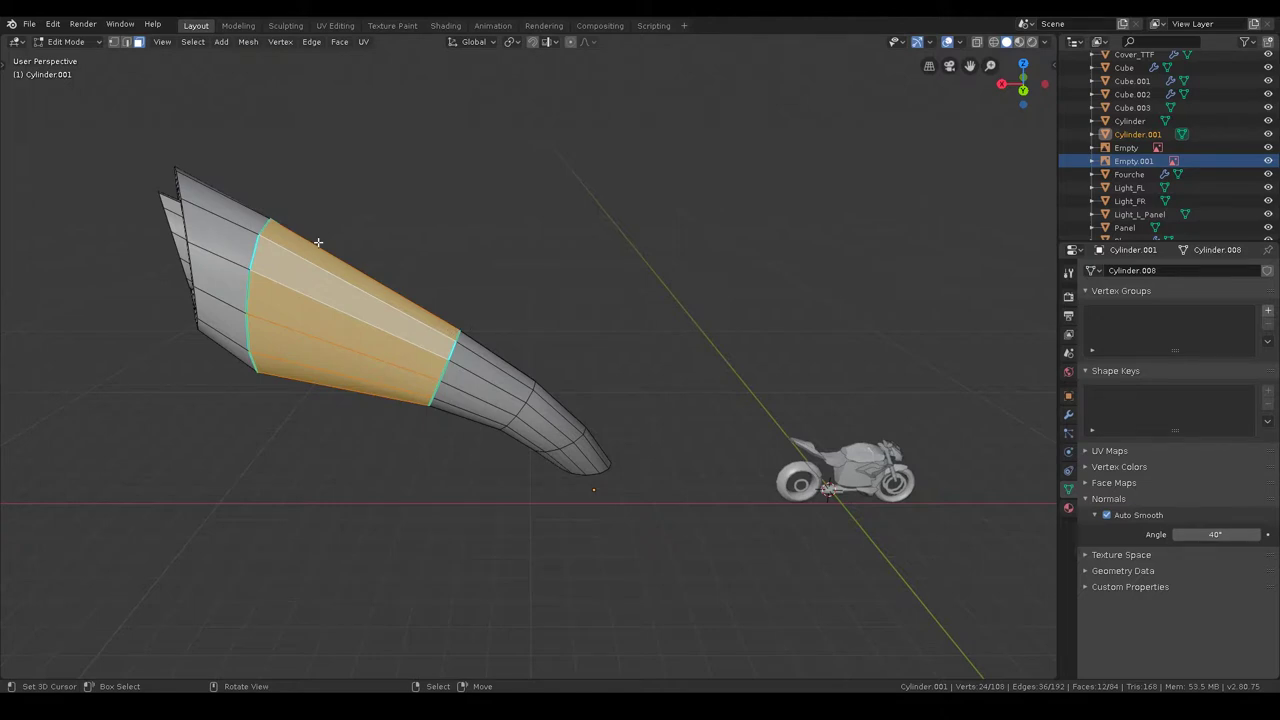
key(F3)
text(fla)
key(Down)
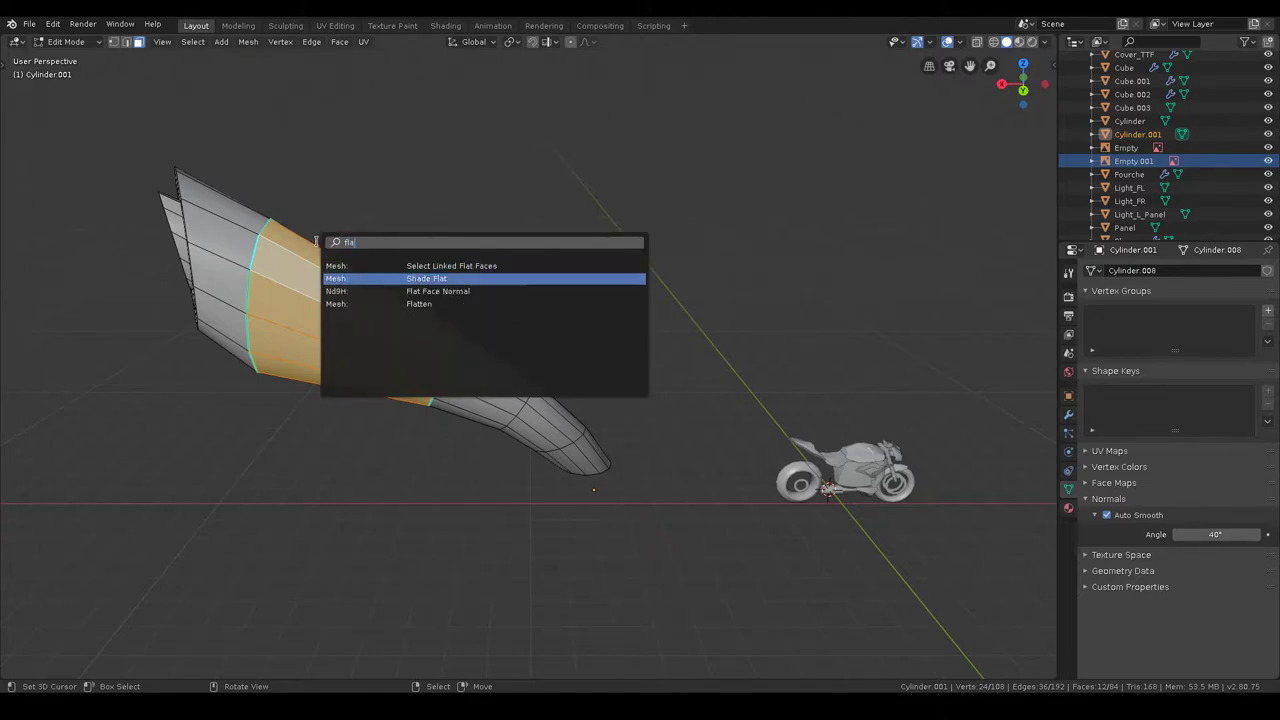
key(Return)
key(Tab)
mouse_move(345, 152)
middle_down()
mouse_move(401, 158)
mouse_move(400, 186)
mouse_move(266, 231)
mouse_move(293, 240)
mouse_move(311, 217)
mouse_move(360, 260)
middle_up()
- Shade flat the face loops near the exhaust tip and the back end
key(Tab)
key(alt+a)
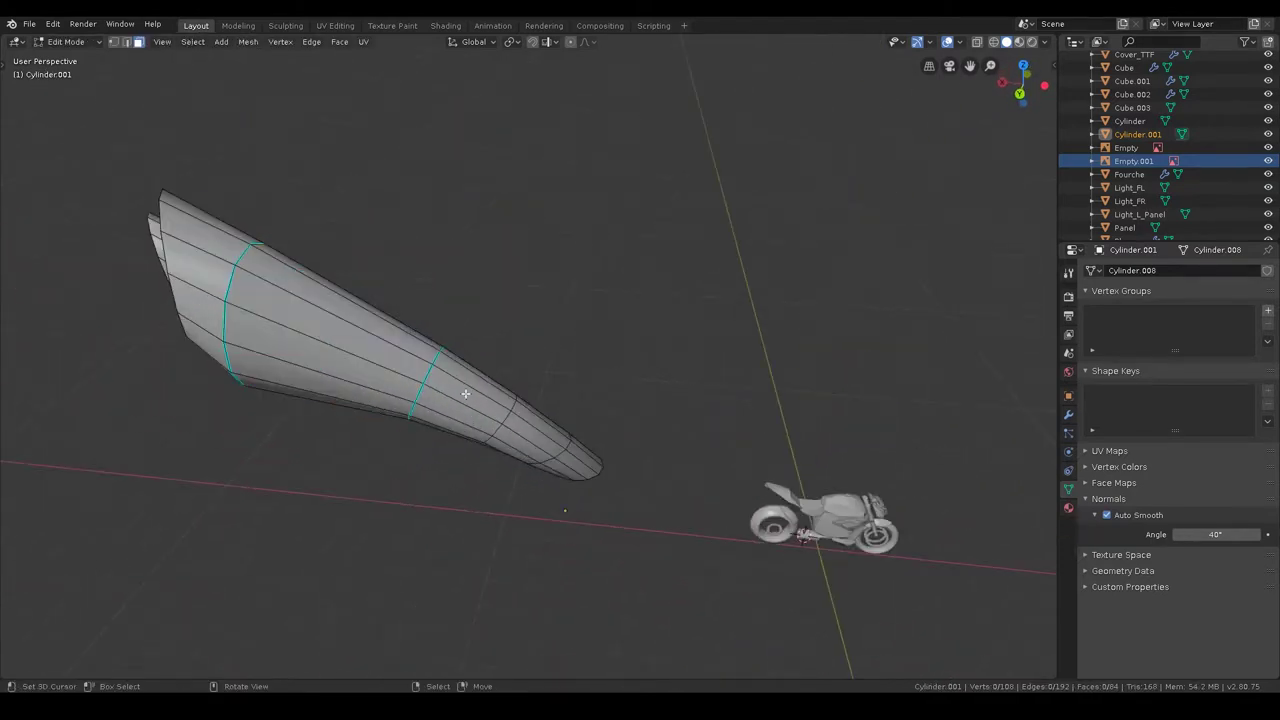
alt+click(567, 446)
alt+shift+click(205, 271)
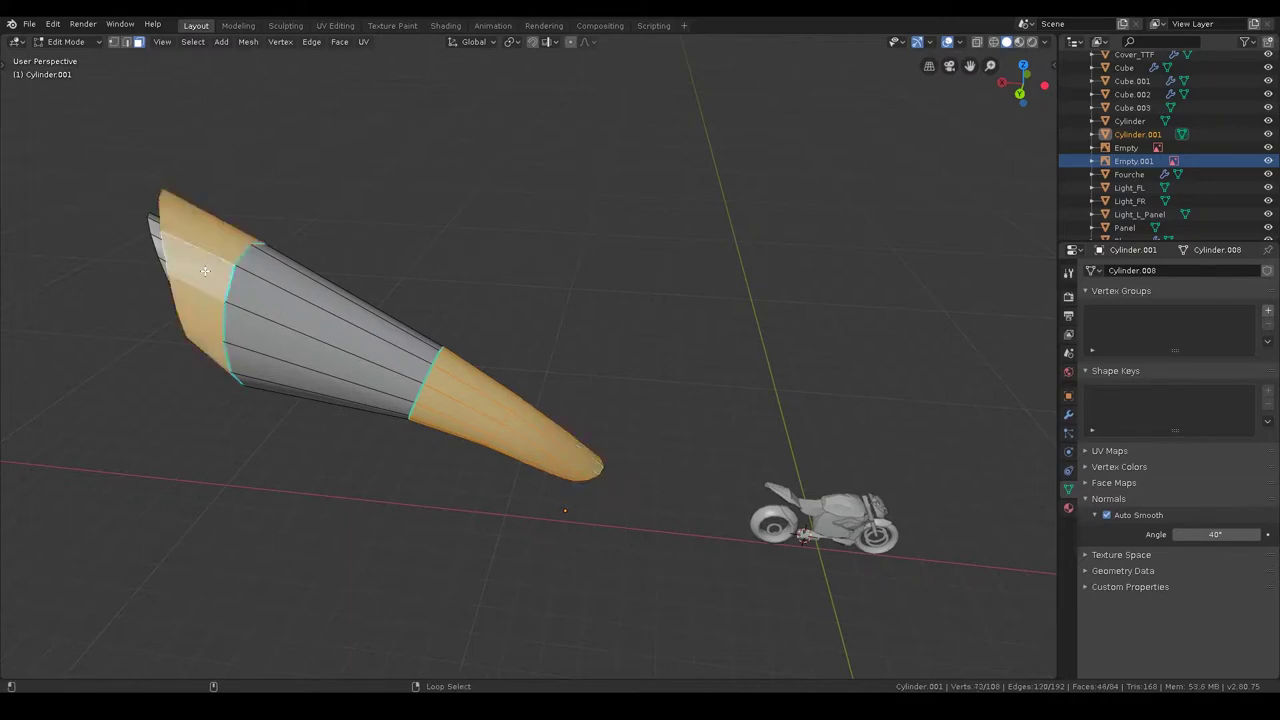
key(F3)
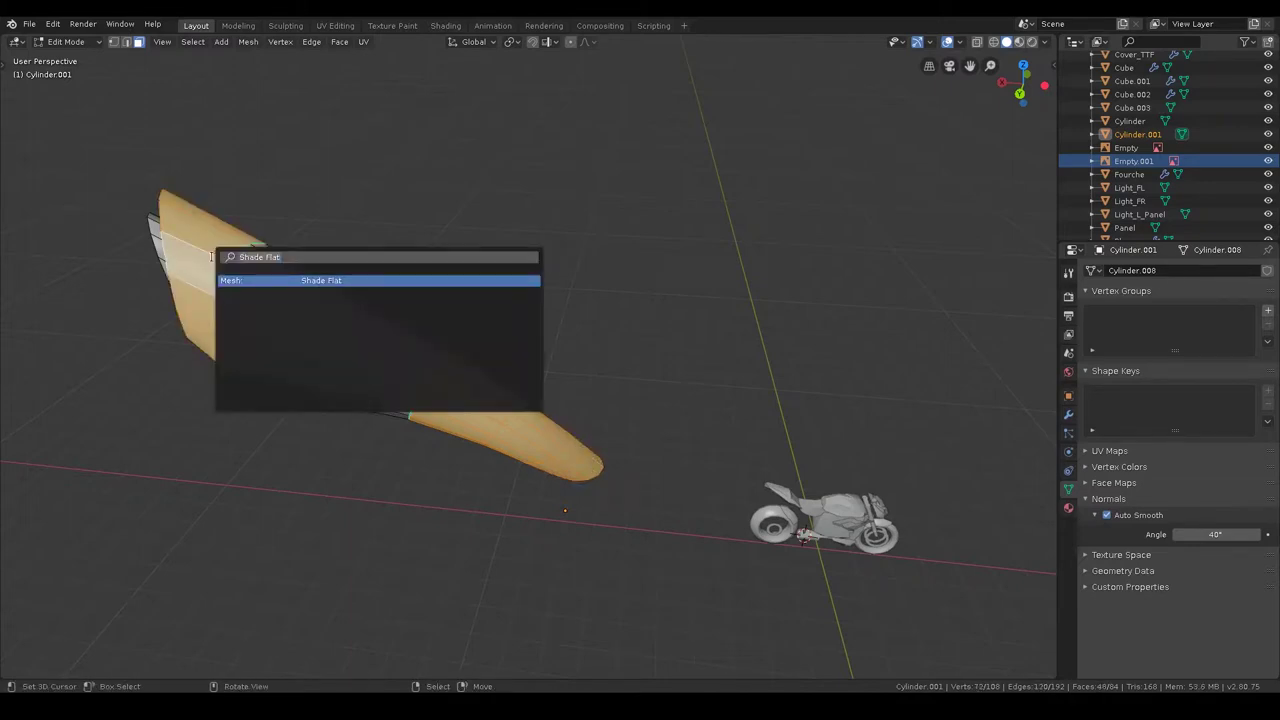
key(Return)
key(Tab)
mouse_move(180, 179)
middle_down()
mouse_move(243, 161)
mouse_move(342, 244)
mouse_move(395, 237)
mouse_move(280, 213)
middle_up()
- Apply Shade Smooth to the exhaust mesh's faces in edit mode
click(280, 213)
key(Tab)
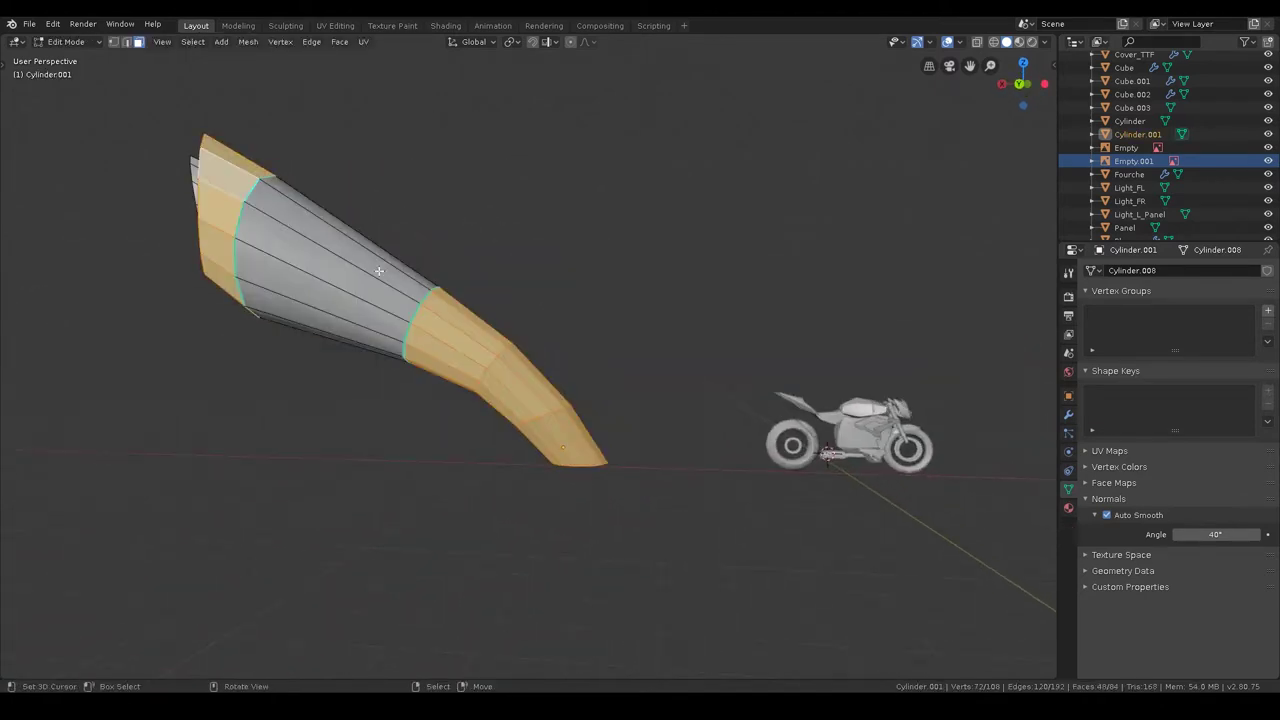
right_click(379, 270)
key(F3)
text(shade)
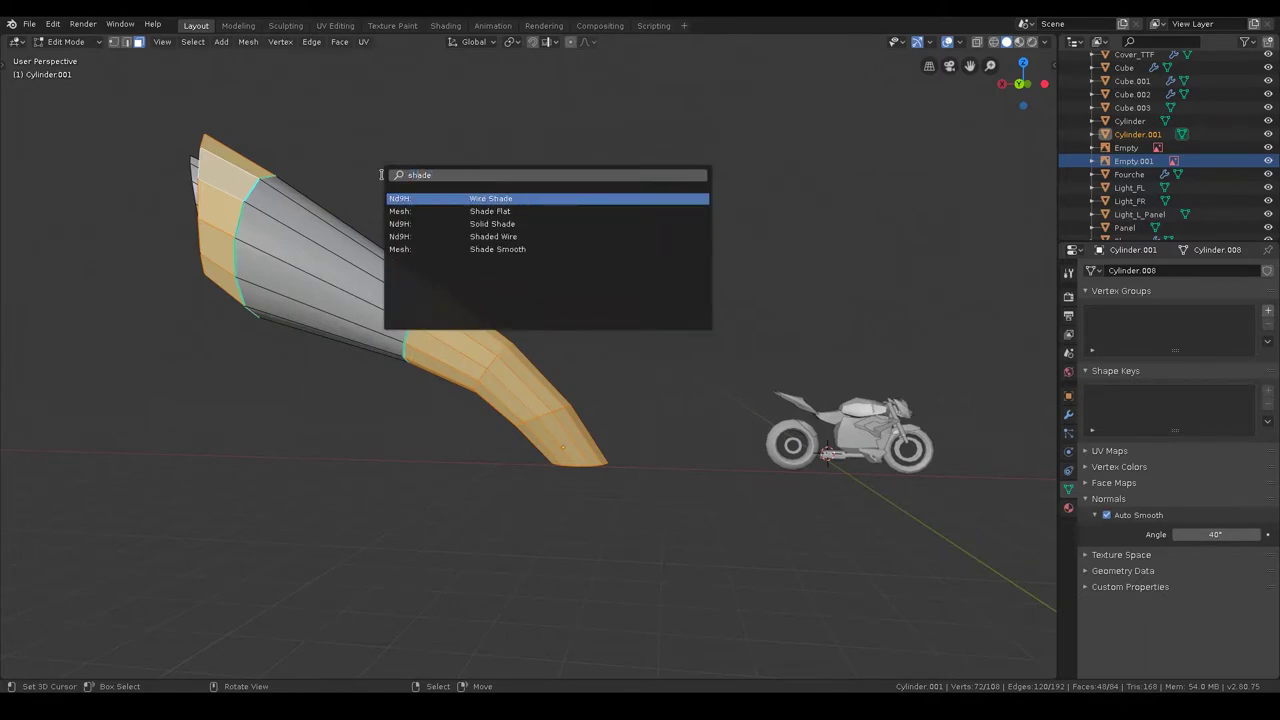
key(Down)
key(Down)
key(Down)
key(Down)
key(Return)
key(alt+a)
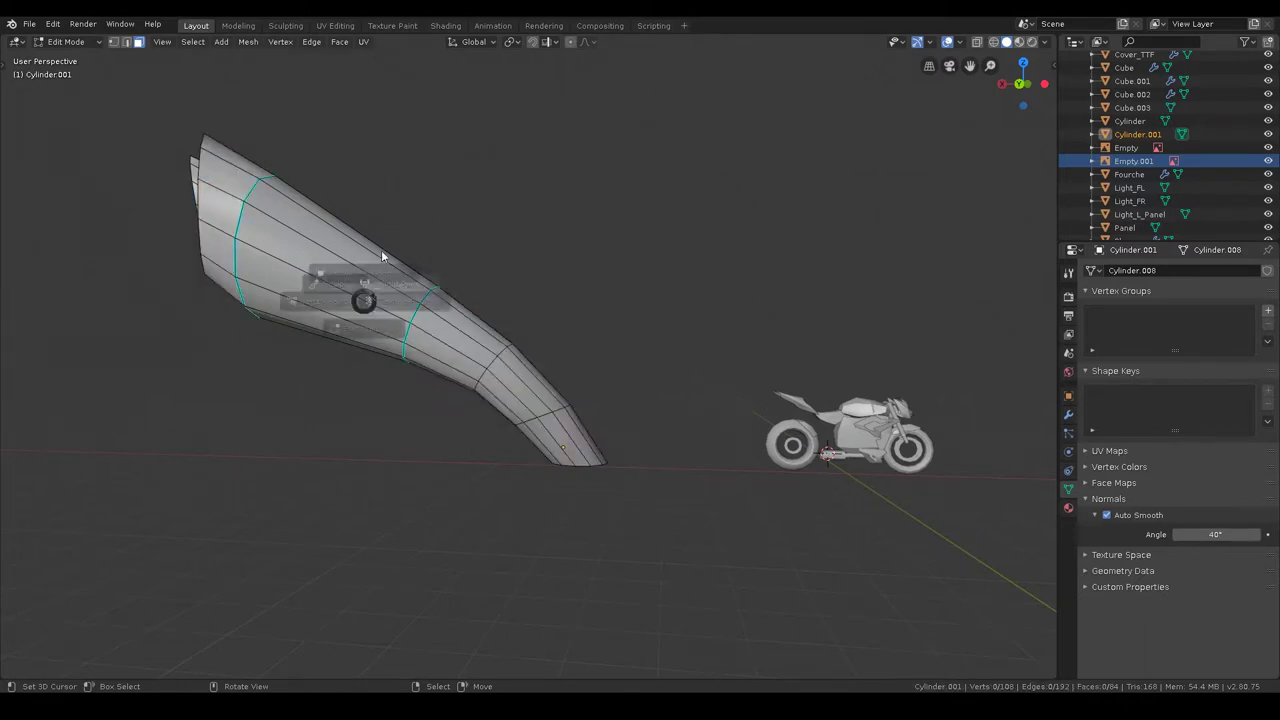
key(Tab)
- Inspect the bent tube's end, side and front views to check its shading and edges
middle_drag(398, 231, 436, 263)
key(KP_Decimal)
mouse_move(523, 327)
middle_down()
mouse_move(580, 362)
mouse_move(484, 367)
mouse_move(498, 426)
mouse_move(664, 402)
middle_up()
scroll(664, 408, up, 3)
mouse_move(634, 309)
middle_down()
mouse_move(566, 386)
mouse_move(583, 340)
mouse_move(552, 357)
mouse_move(734, 294)
mouse_move(634, 371)
mouse_move(647, 379)
mouse_move(680, 271)
mouse_move(591, 323)
mouse_move(636, 326)
middle_up()
key(Tab)
key(KP_1)
key(Tab)
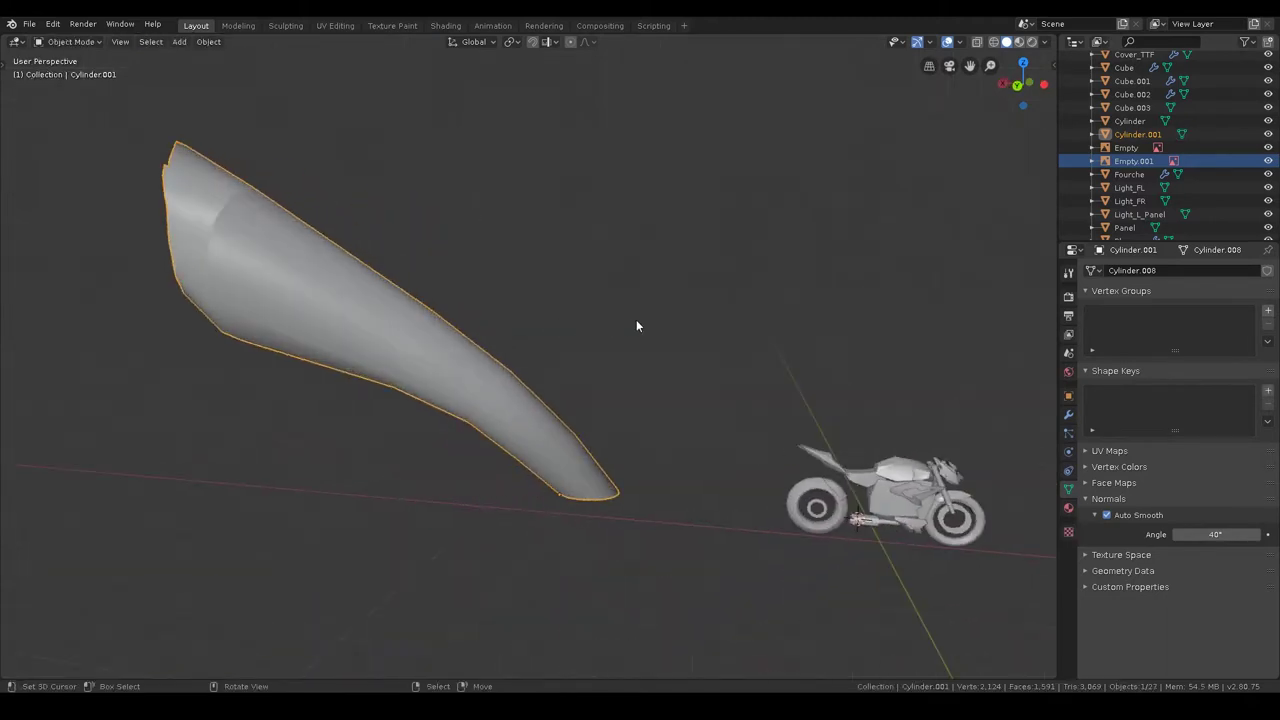
- In front view, shrink the exhaust and apply its scale
key(KP_1)
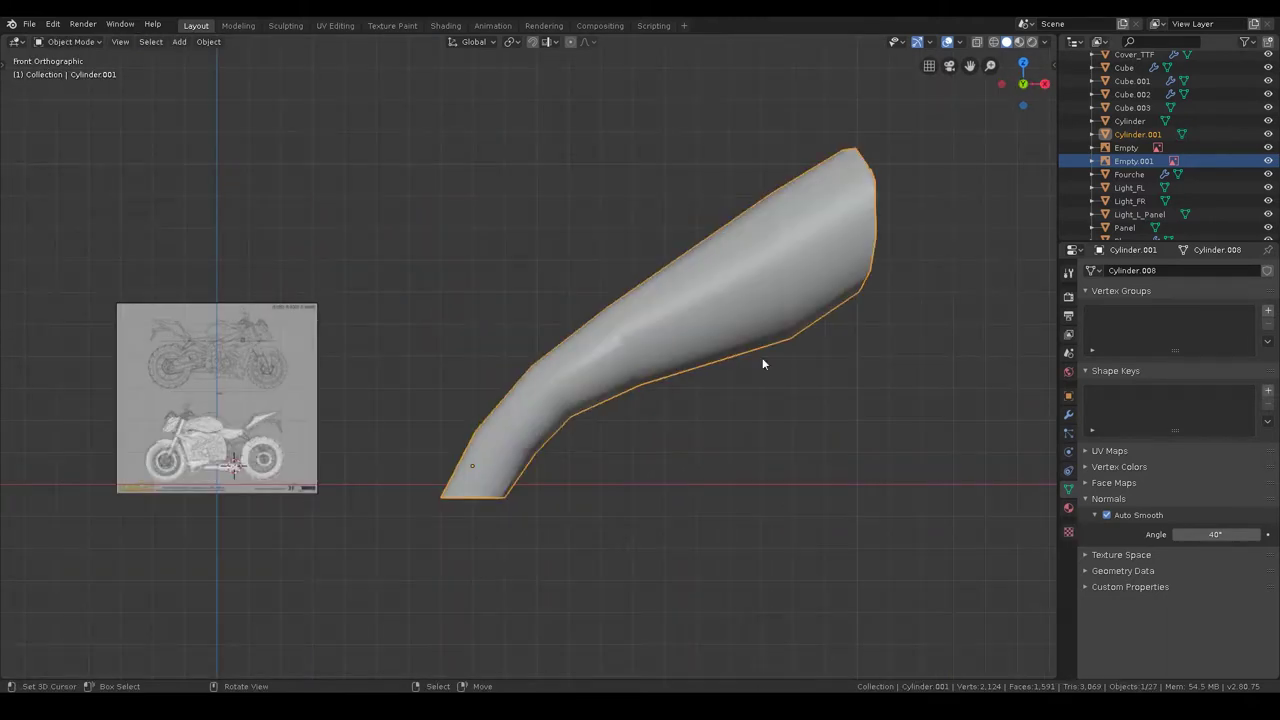
key(s)
click(562, 465)
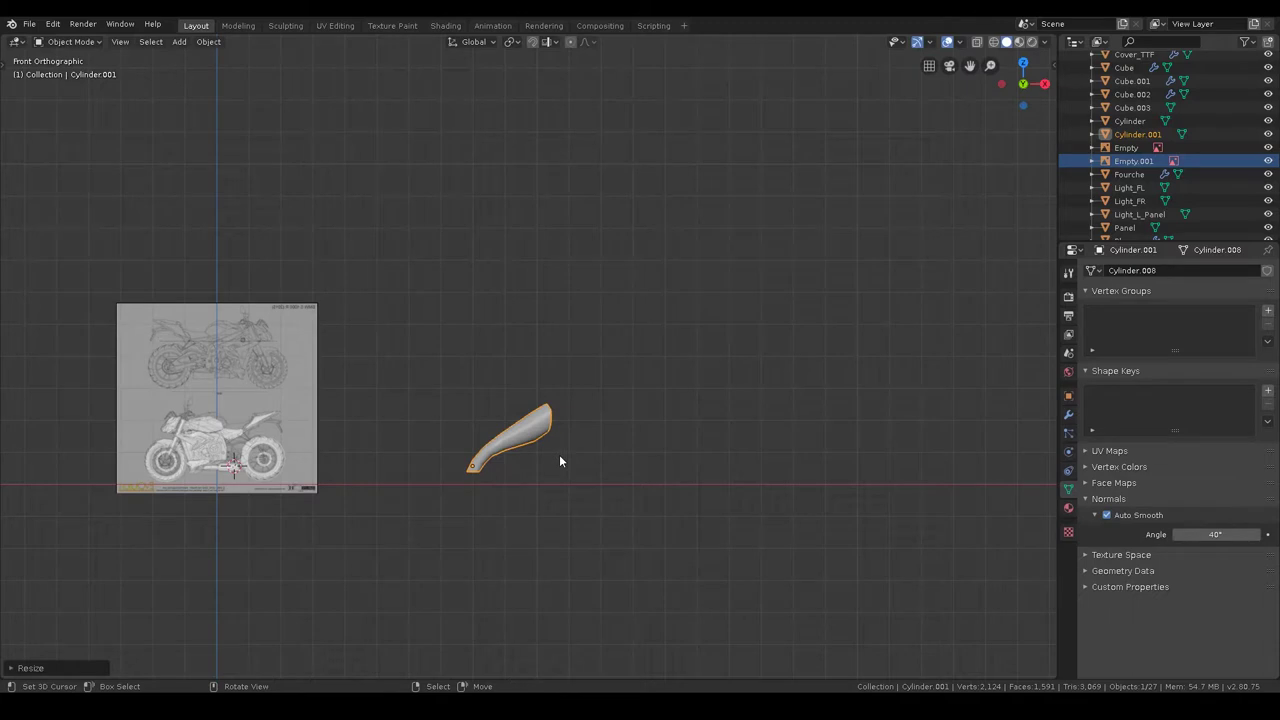
key(ctrl+a)
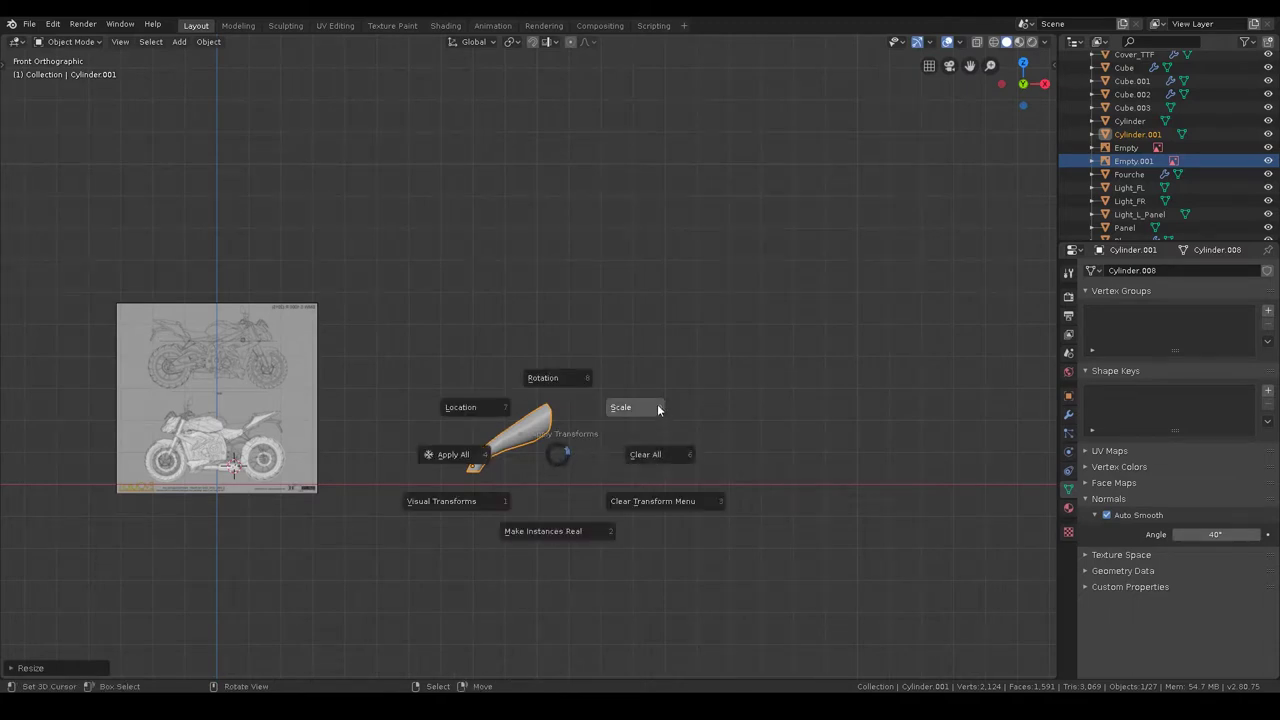
click(639, 407)
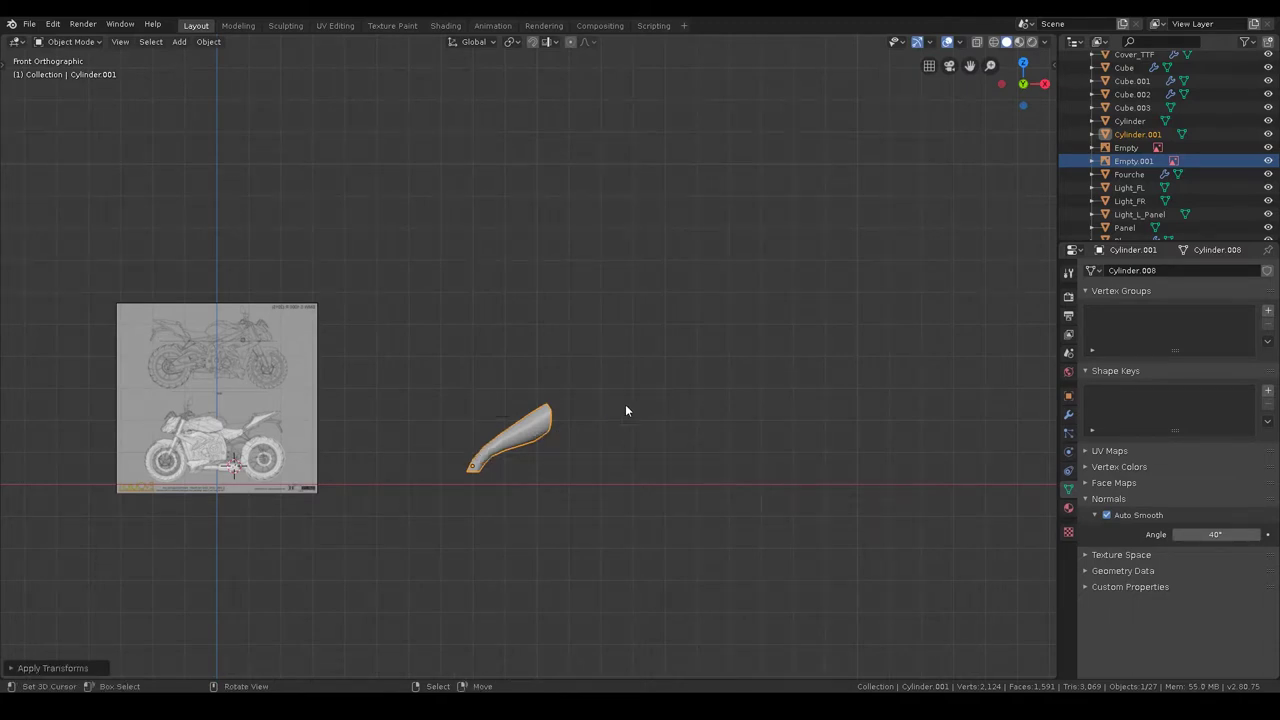
scroll(484, 512, up, 2)
shift+middle_drag(484, 512, 826, 410)
- Move the exhaust onto the blueprint's rear wheel and shrink it further
key(g)
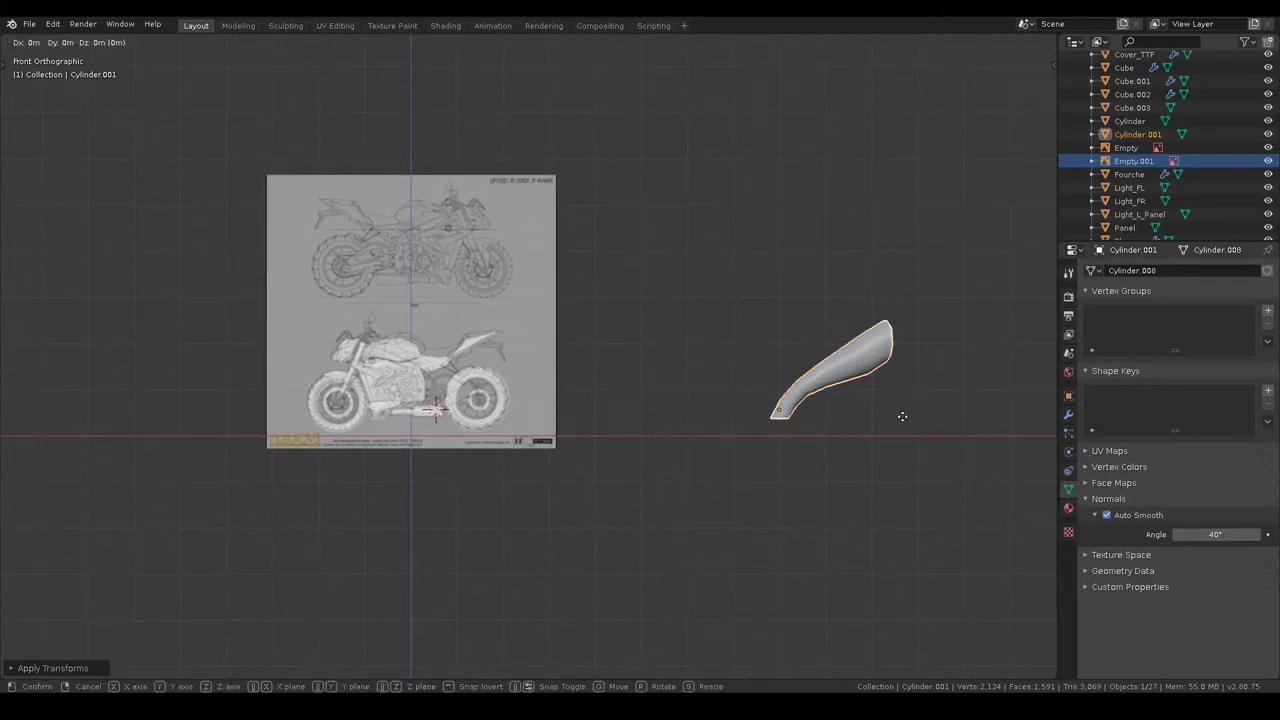
click(574, 418)
scroll(550, 400, up, 5)
scroll(397, 461, down, 3)
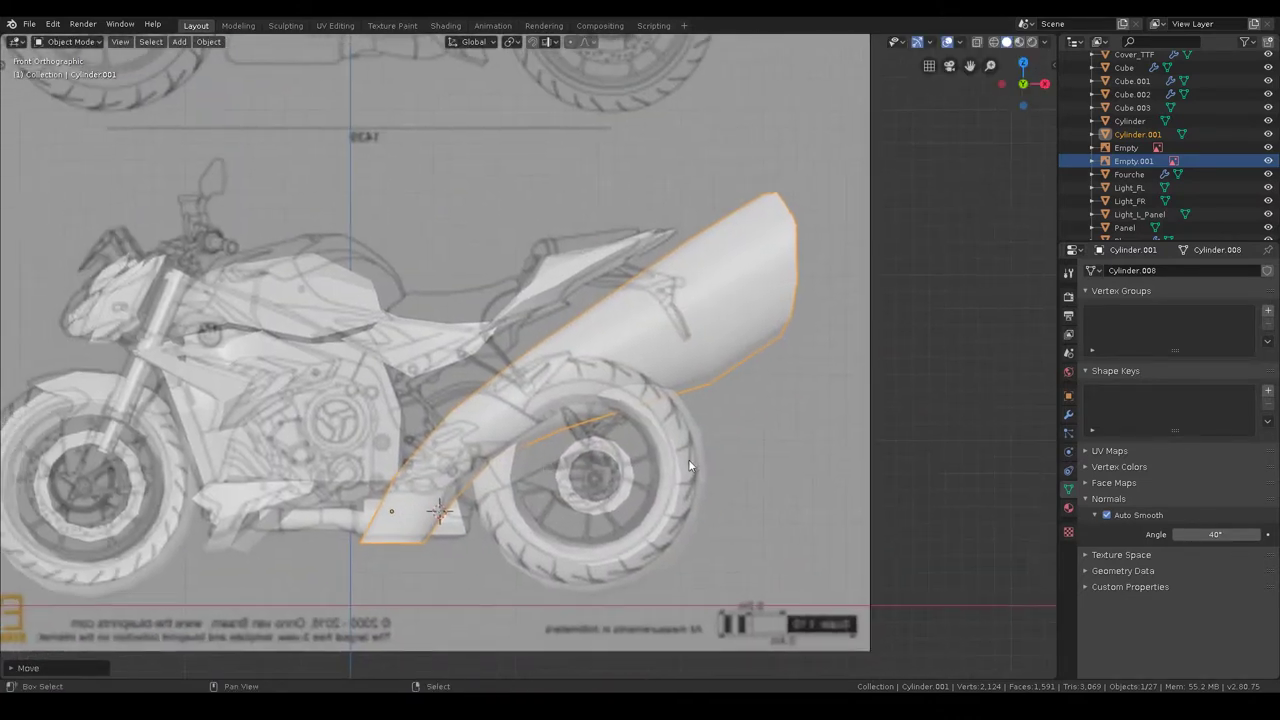
key(s)
click(507, 497)
scroll(507, 497, up, 4)
shift+middle_drag(507, 497, 542, 548)
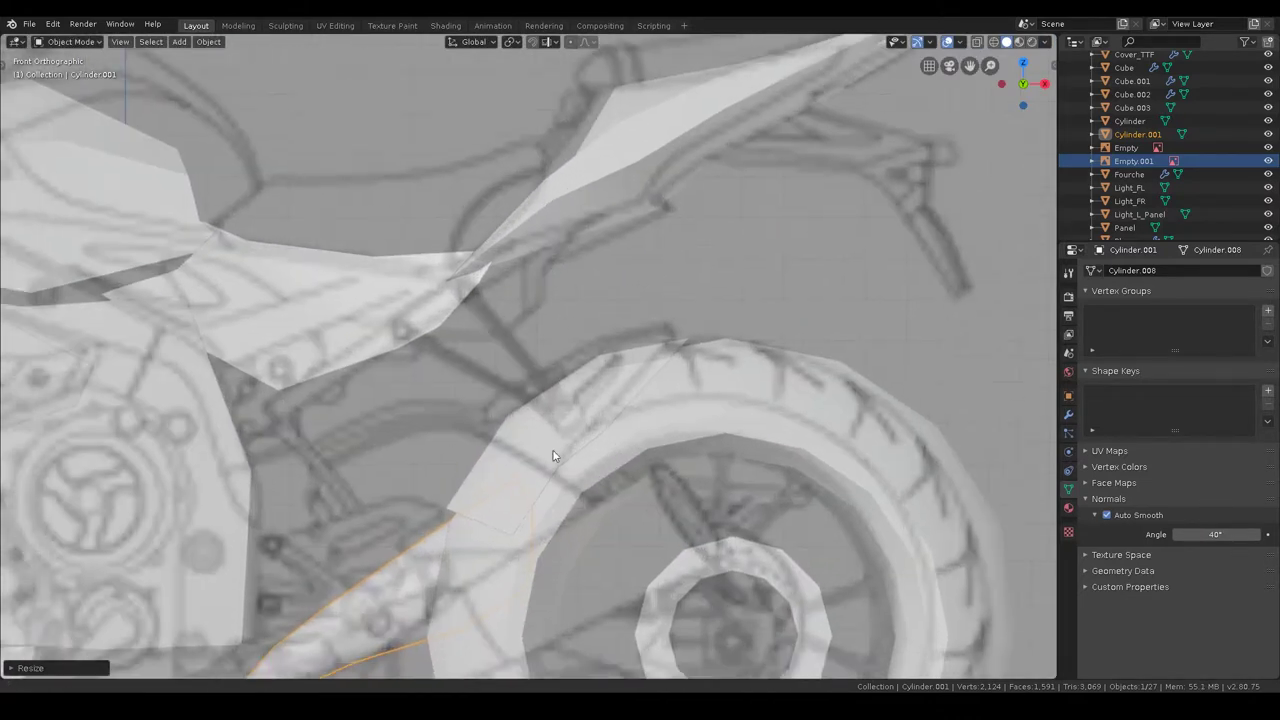
scroll(542, 548, up, 1)
key(s)
click(566, 414)
- Slide the exhaust sideways along X on the blueprint and resize it again
key(g)
key(x)
key(Escape)
key(g)
key(x)
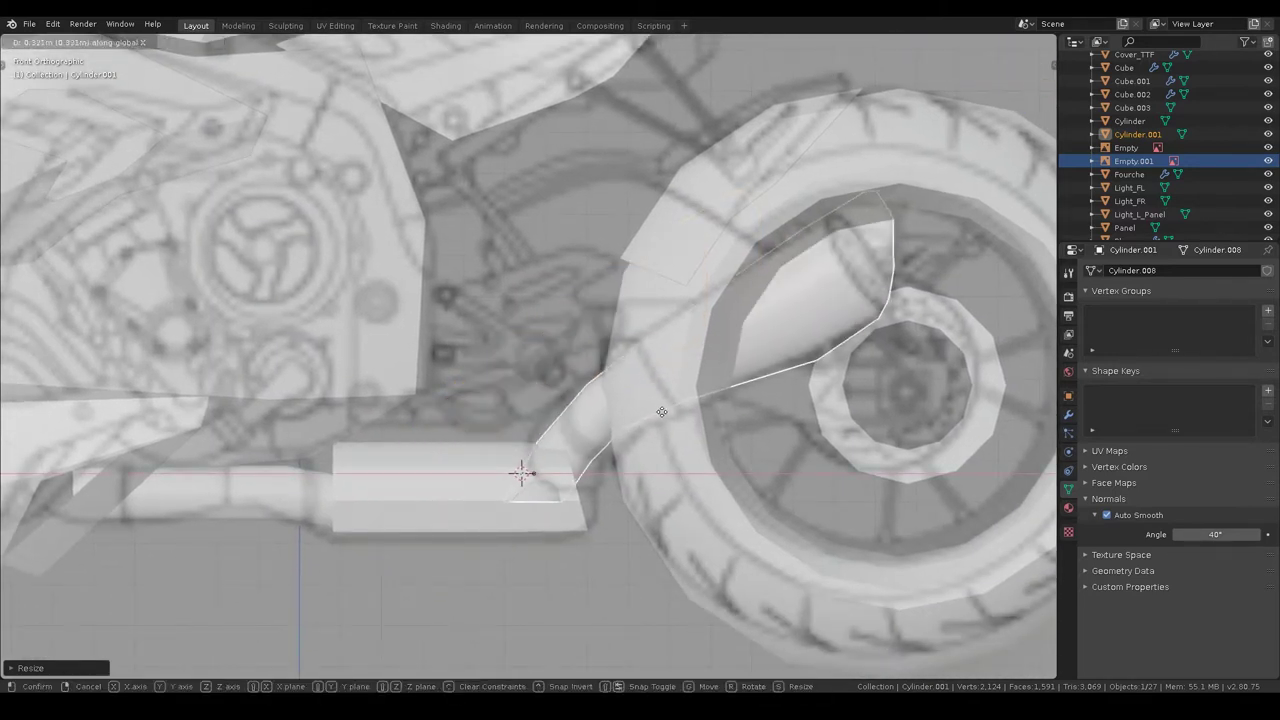
click(678, 420)
key(s)
click(690, 416)
- Offset the exhaust along Y so it sits beside the rear wheel
mouse_move(750, 415)
middle_down()
mouse_move(502, 426)
mouse_move(533, 426)
mouse_move(474, 412)
middle_up()
scroll(502, 426, down, 6)
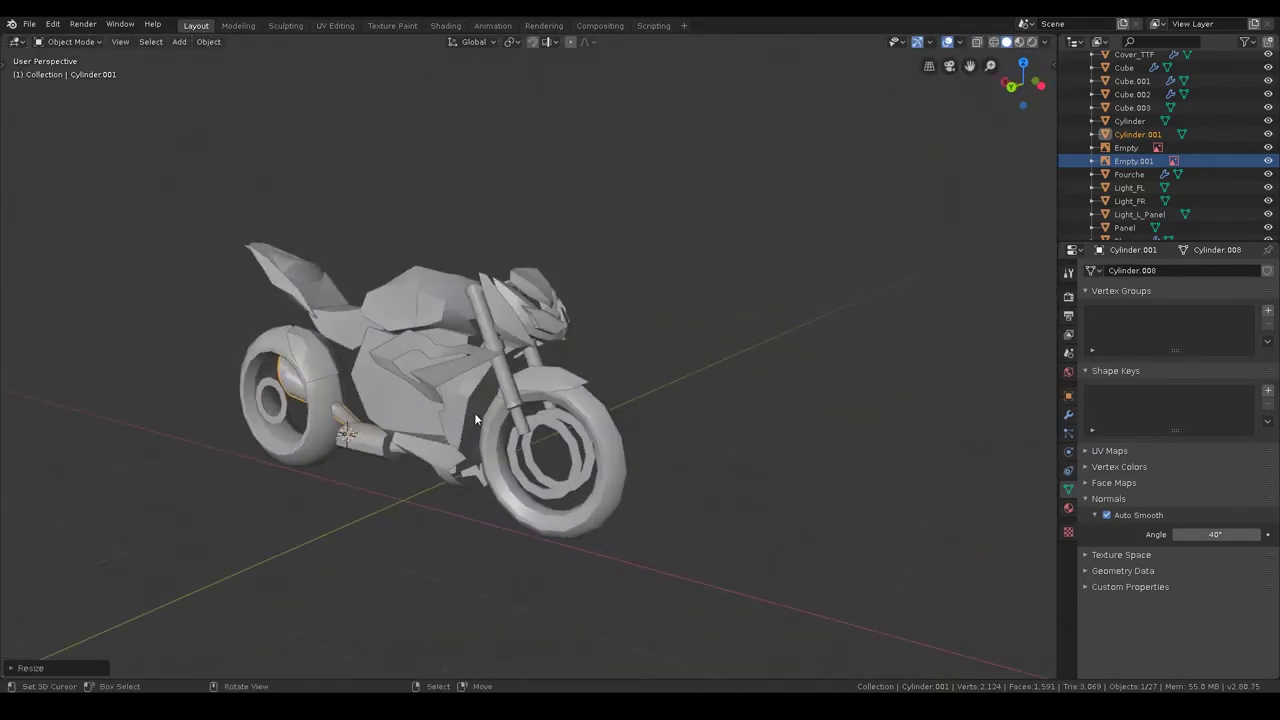
key(KP_Decimal)
scroll(574, 381, down, 2)
mouse_move(553, 390)
middle_down()
mouse_move(595, 322)
mouse_move(574, 334)
middle_up()
key(g)
key(y)
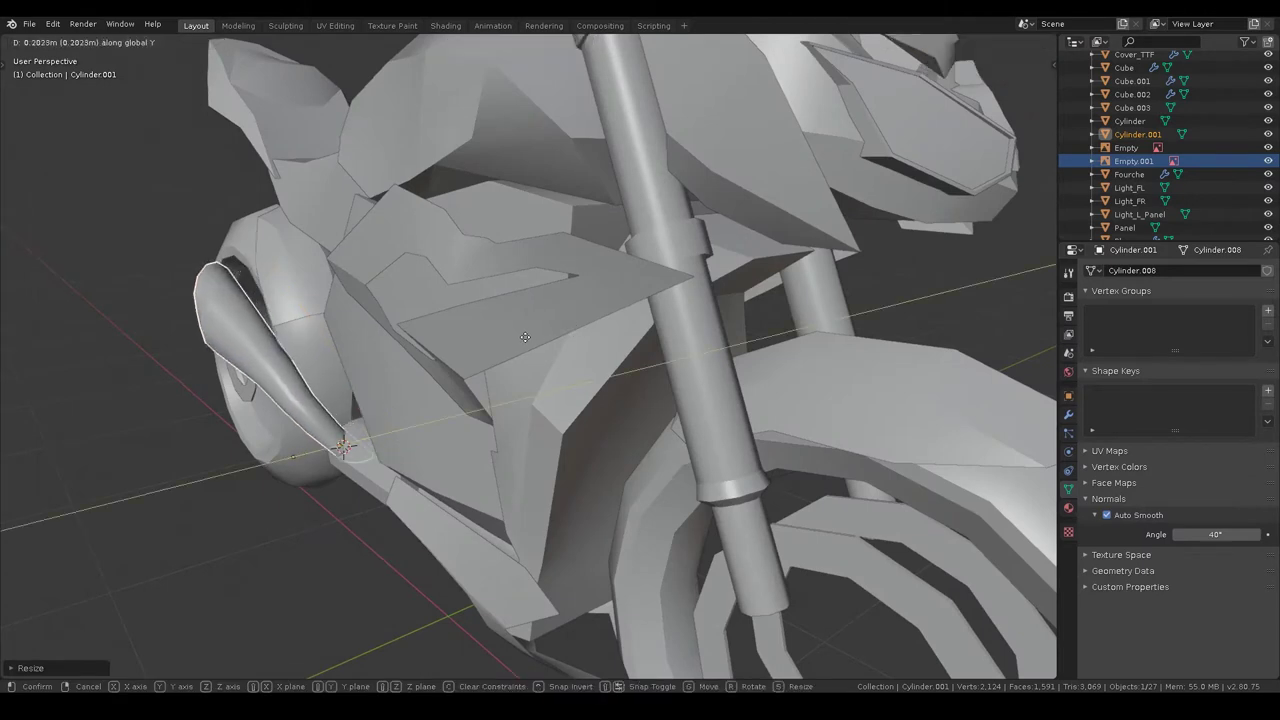
click(515, 339)
middle_drag(510, 340, 276, 398)
scroll(275, 392, down, 5)
middle_drag(376, 409, 364, 398)
- In top view, move the exhaust to line up with the top blueprint
key(KP_7)
shift+middle_drag(468, 110, 572, 405)
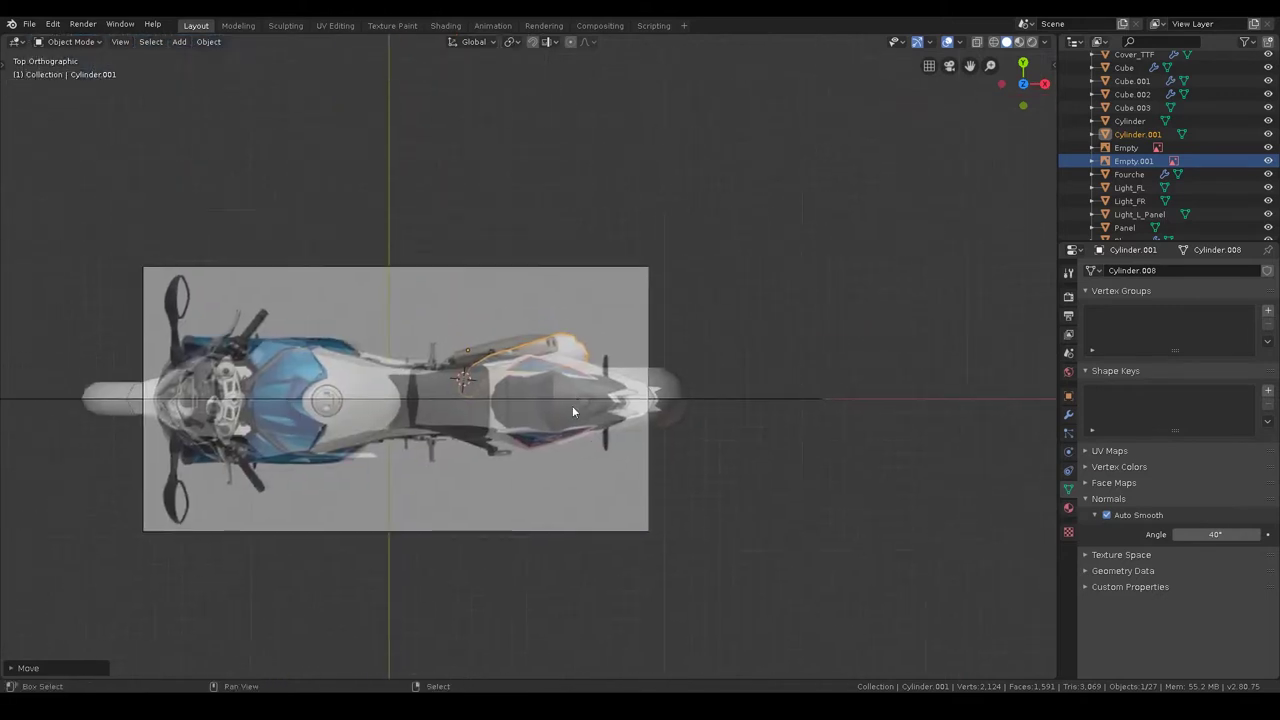
scroll(572, 405, up, 4)
scroll(568, 416, up, 1)
key(g)
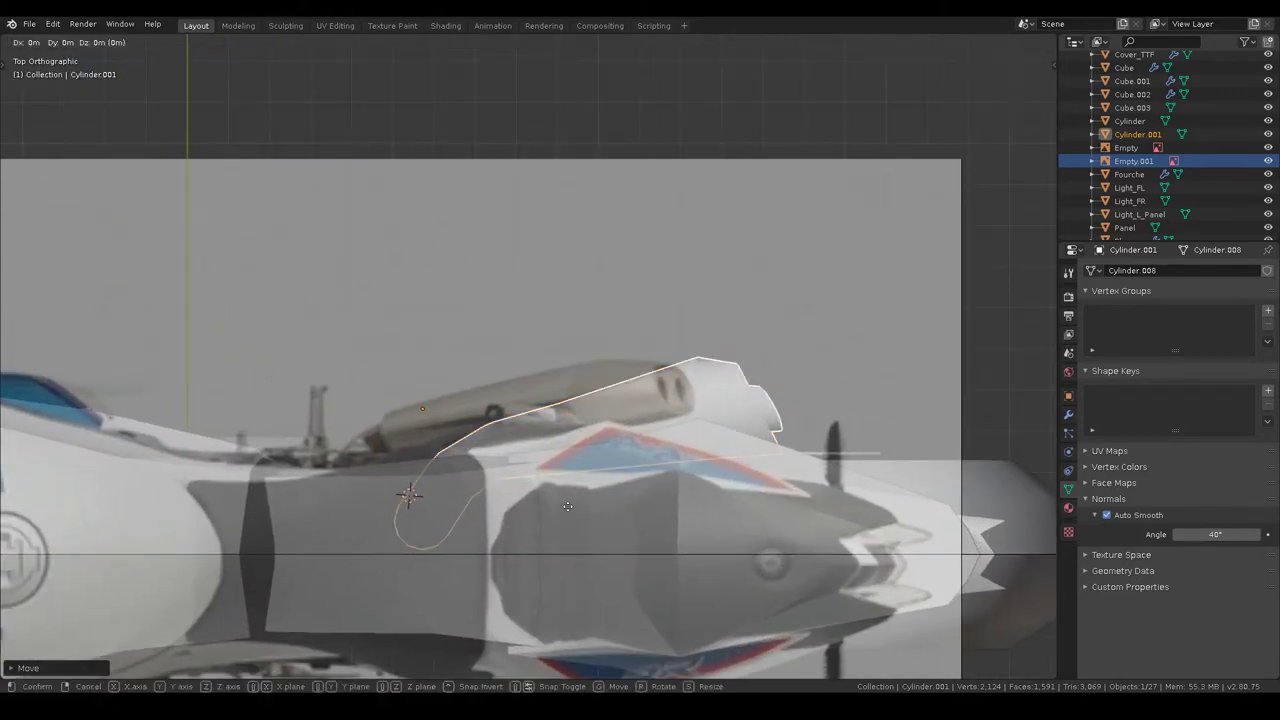
click(564, 490)
mouse_move(564, 490)
middle_down()
mouse_move(422, 404)
mouse_move(350, 326)
mouse_move(412, 296)
mouse_move(425, 233)
mouse_move(444, 306)
mouse_move(439, 391)
middle_up()
click(490, 352)
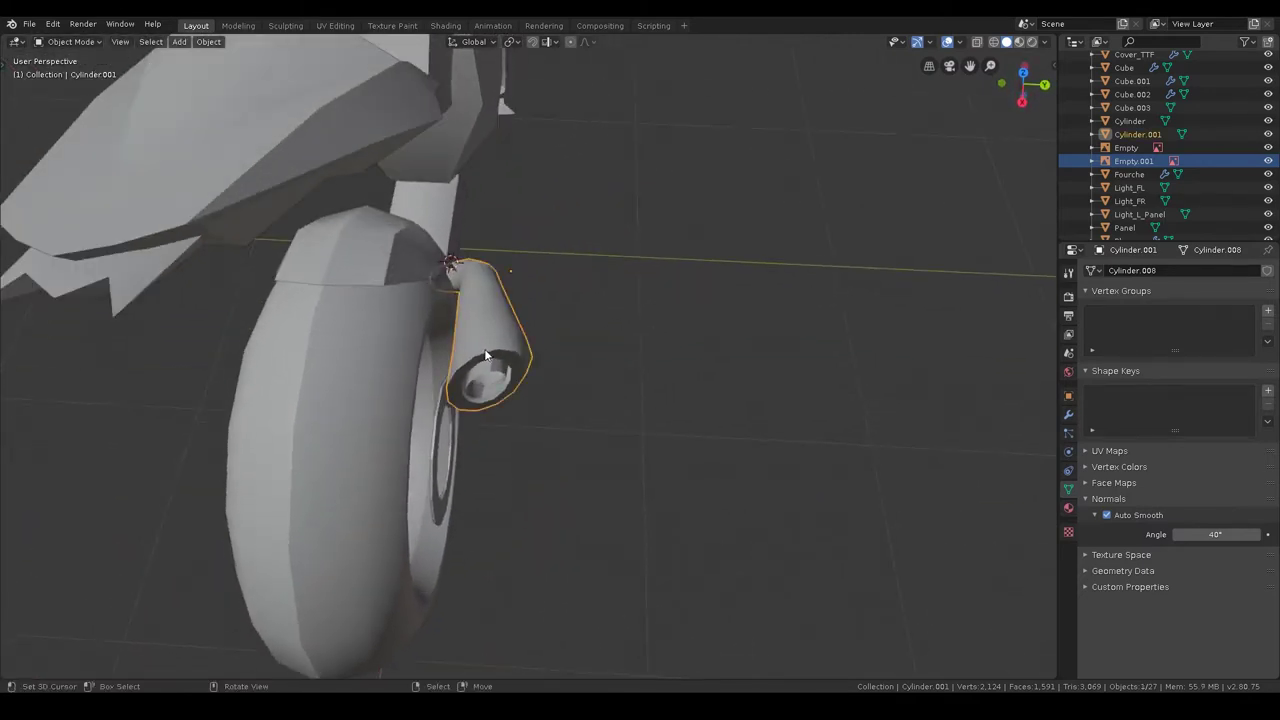
key(Tab)
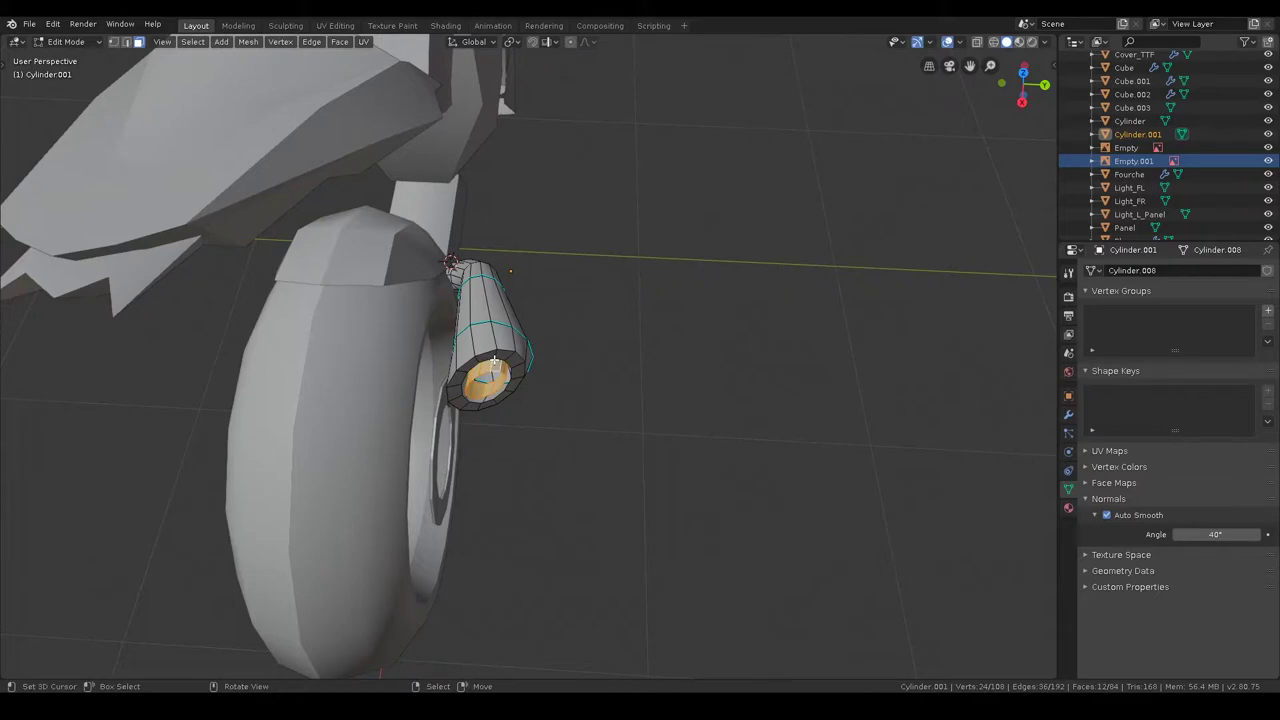
- Move the exhaust's selected end face along Y toward the silencer
key(g)
key(y)
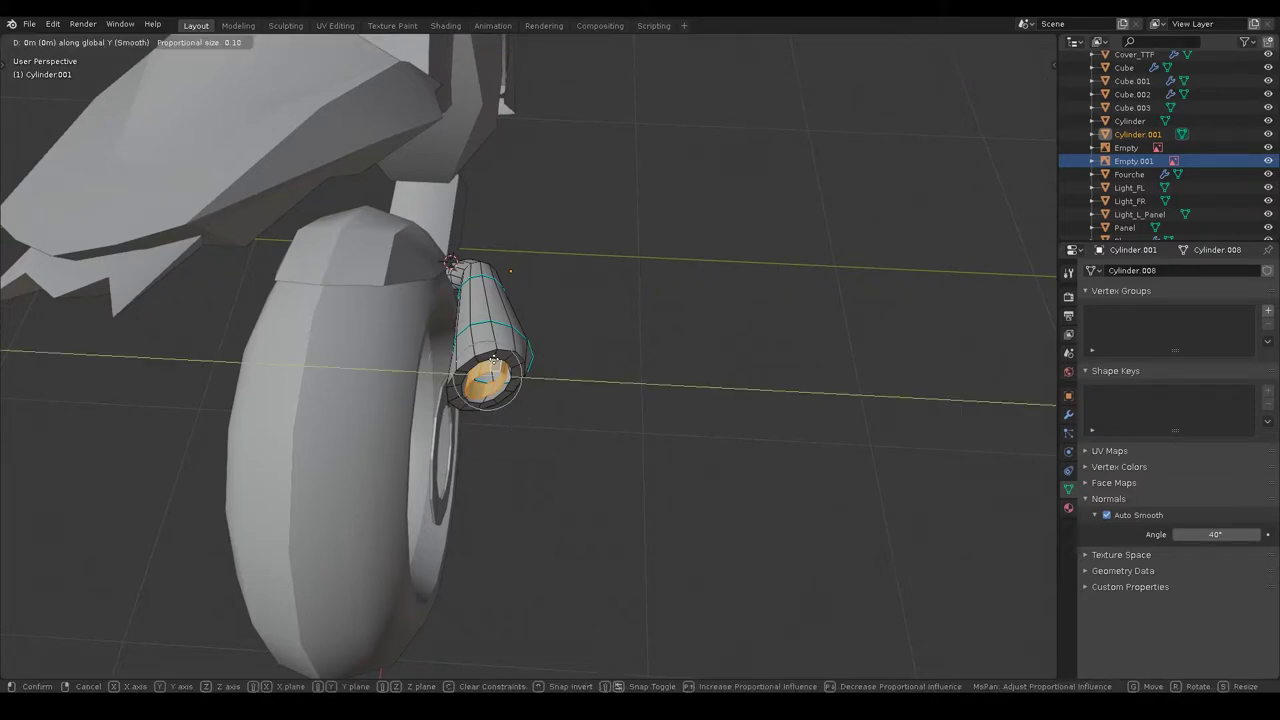
scroll(494, 358, down, 5)
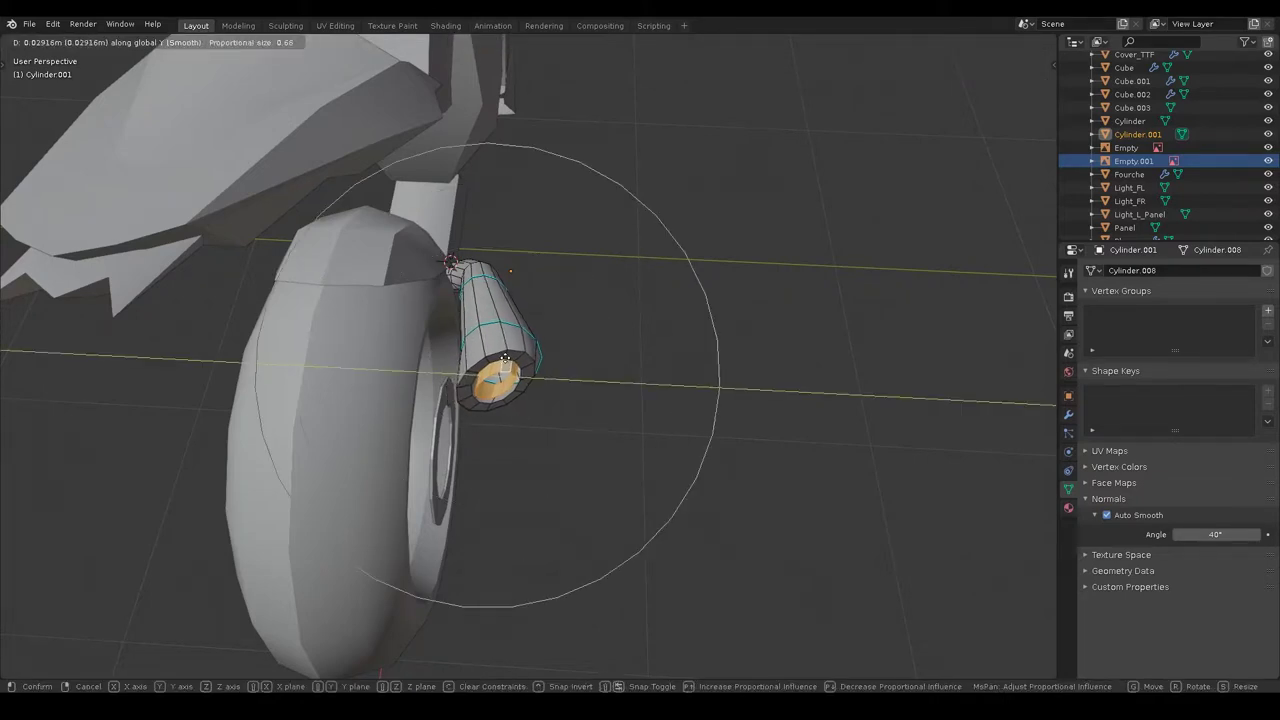
click(609, 348)
mouse_move(609, 348)
middle_down()
mouse_move(623, 372)
mouse_move(560, 377)
mouse_move(545, 330)
middle_up()
scroll(623, 372, up, 3)
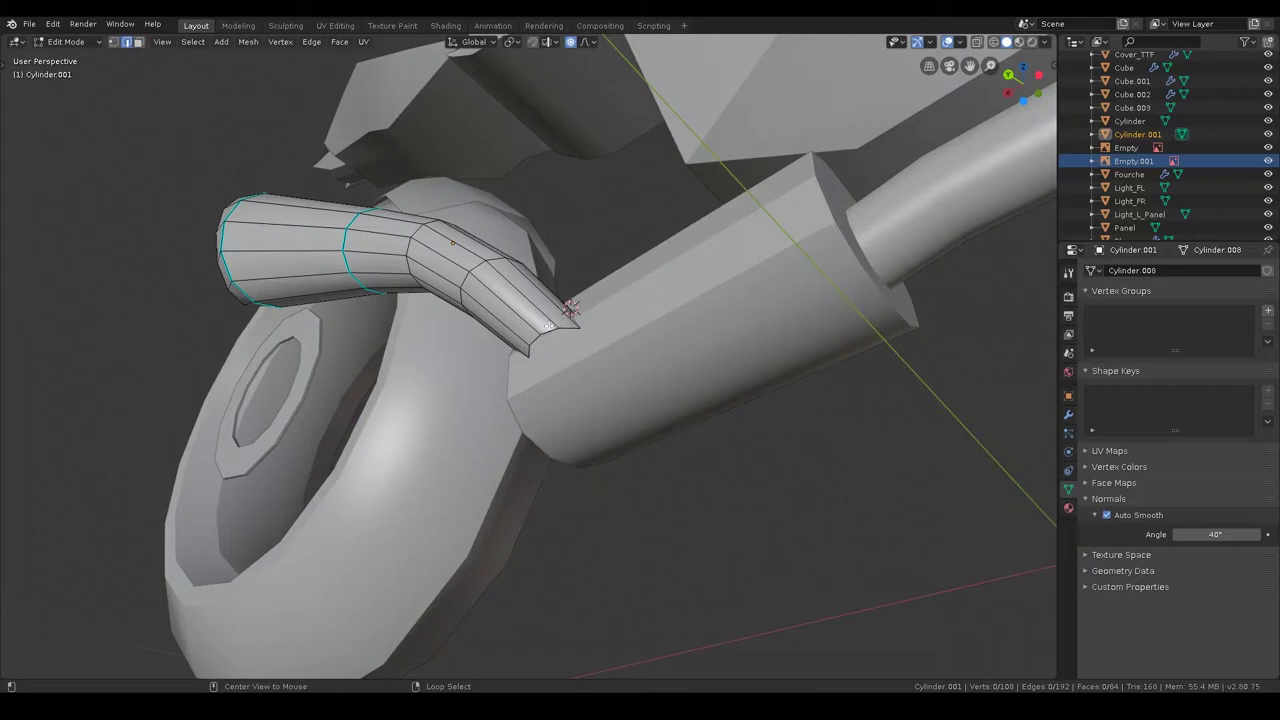
middle_drag(600, 351, 585, 373)
- Rotate the exhaust tip slightly and shift it along Y to meet the silencer
key(g)
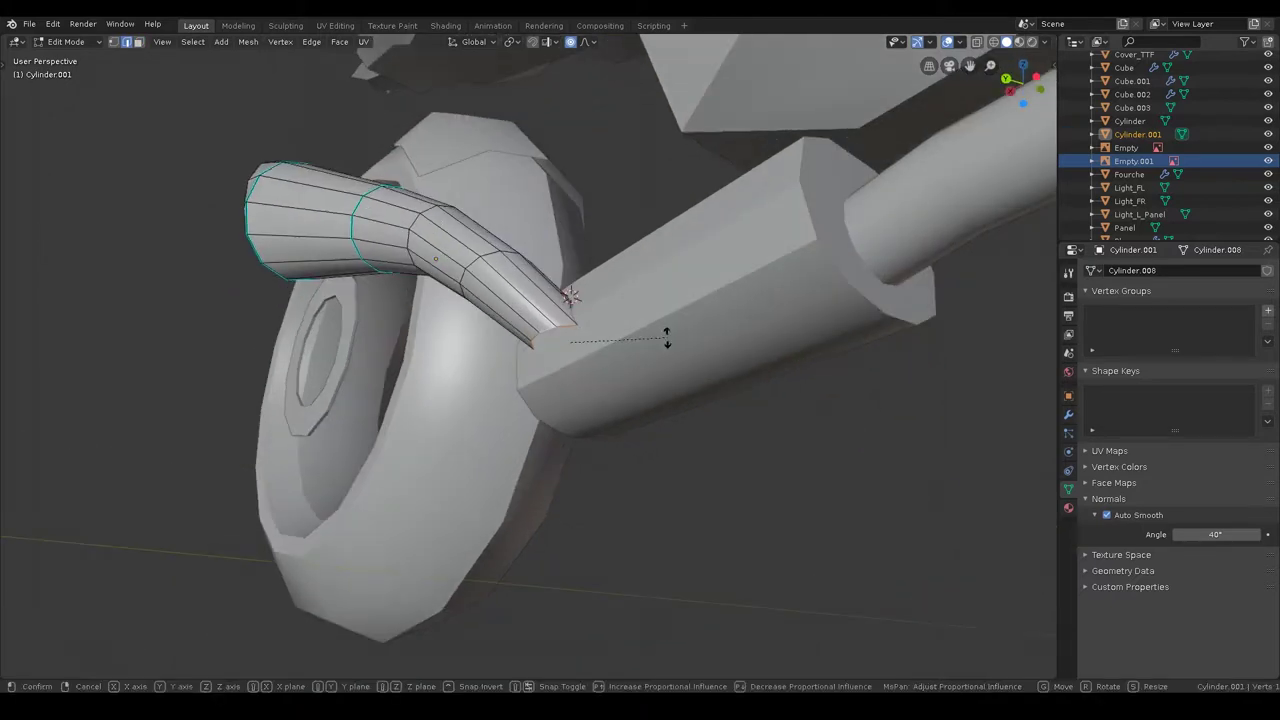
key(Escape)
key(r)
click(665, 320)
key(g)
key(y)
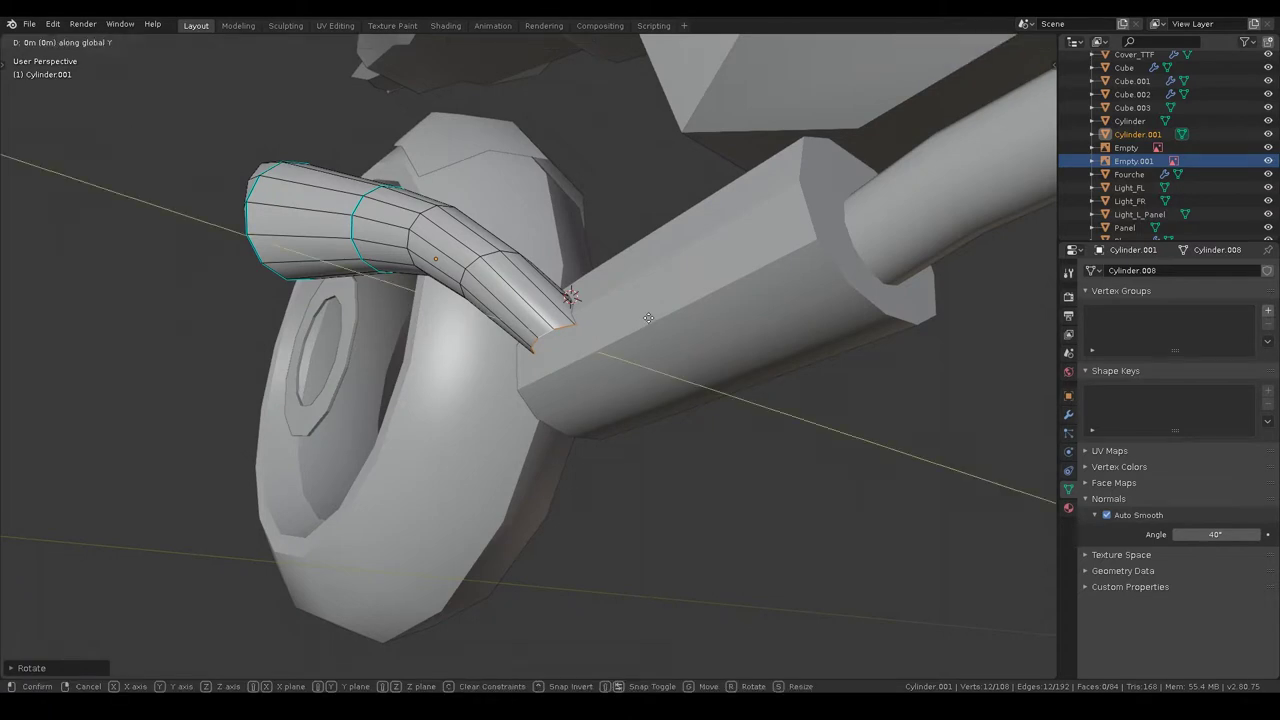
click(665, 314)
- Check the exhaust mesh in Edit Mode, then return to Object Mode
key(ctrl+Tab)
click(646, 146)
mouse_move(646, 146)
middle_down()
mouse_move(627, 313)
mouse_move(711, 333)
mouse_move(600, 338)
mouse_move(616, 353)
mouse_move(524, 368)
middle_up()
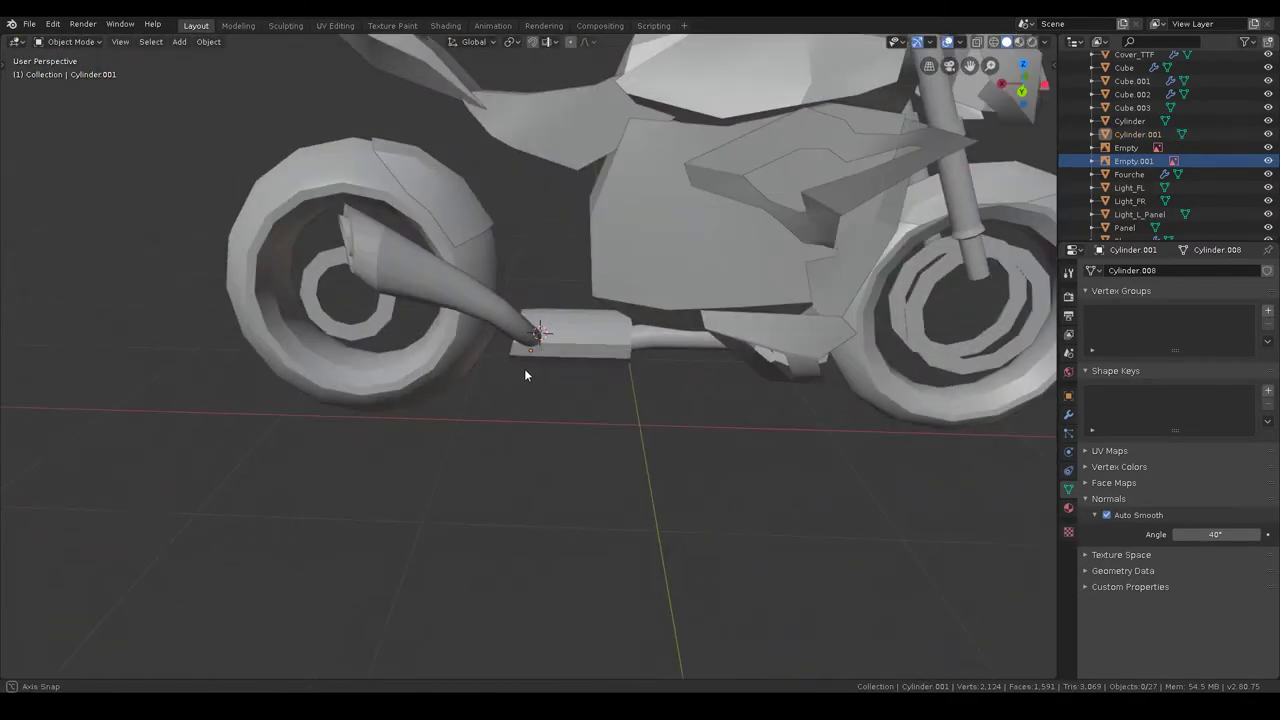
scroll(539, 322, up, 4)
key(ctrl+Tab)
click(556, 208)
middle_drag(556, 208, 547, 343)
key(ctrl+Tab)
key(a)
key(alt+a)
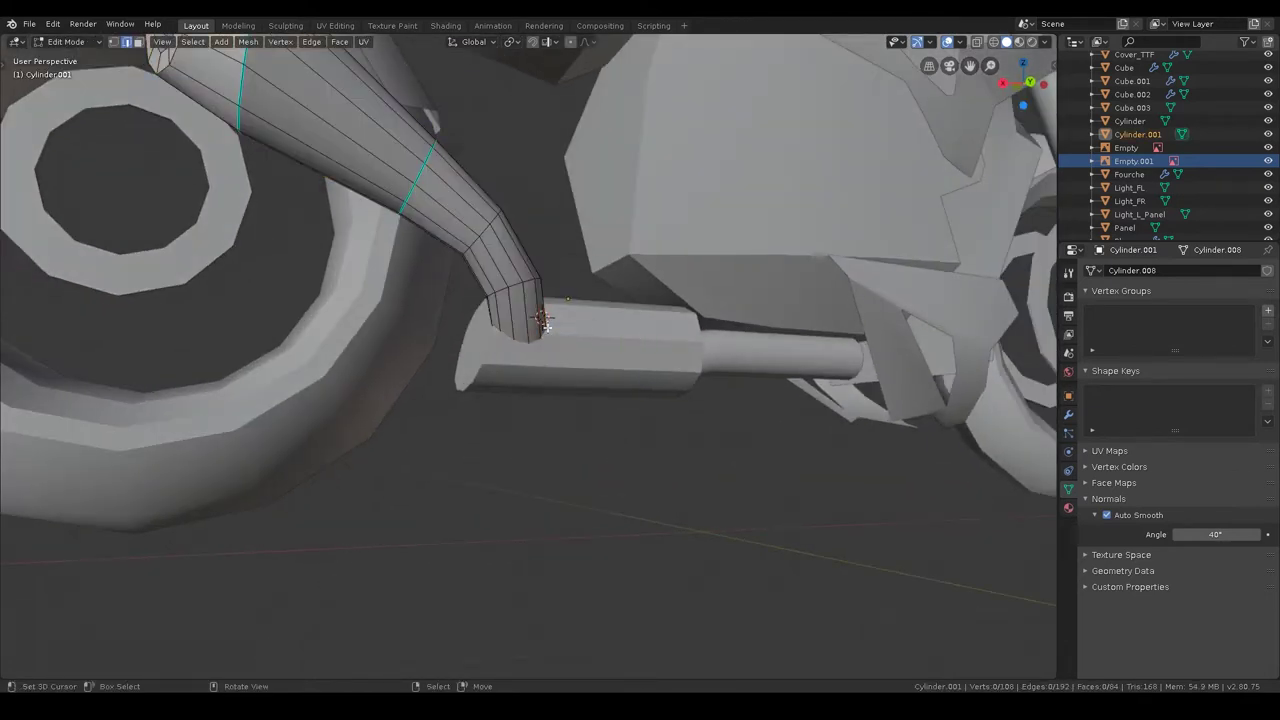
scroll(550, 335, down, 5)
key(ctrl+Tab)
click(563, 143)
mouse_move(563, 143)
middle_down()
mouse_move(548, 338)
mouse_move(783, 280)
mouse_move(564, 417)
middle_up()
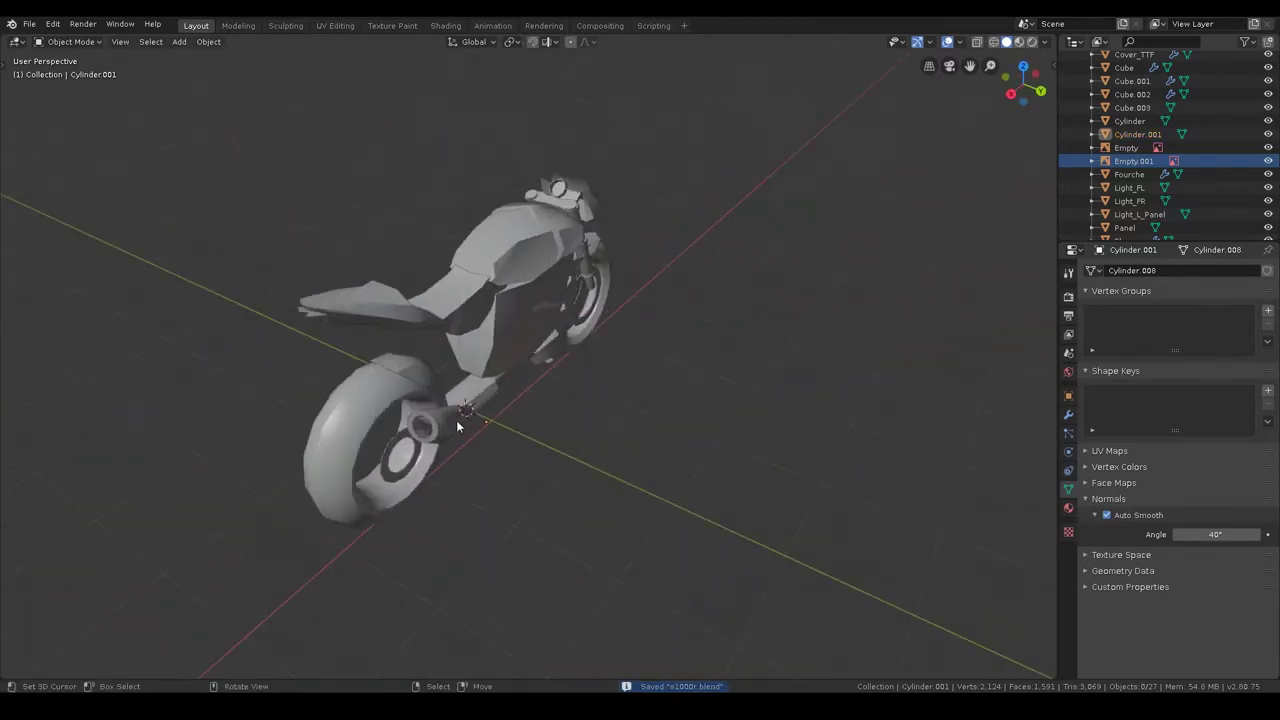
- Rename Cylinder.001 to Exhaust and Cylinder to Exhaust_M in the Outliner
double_click(1133, 133)
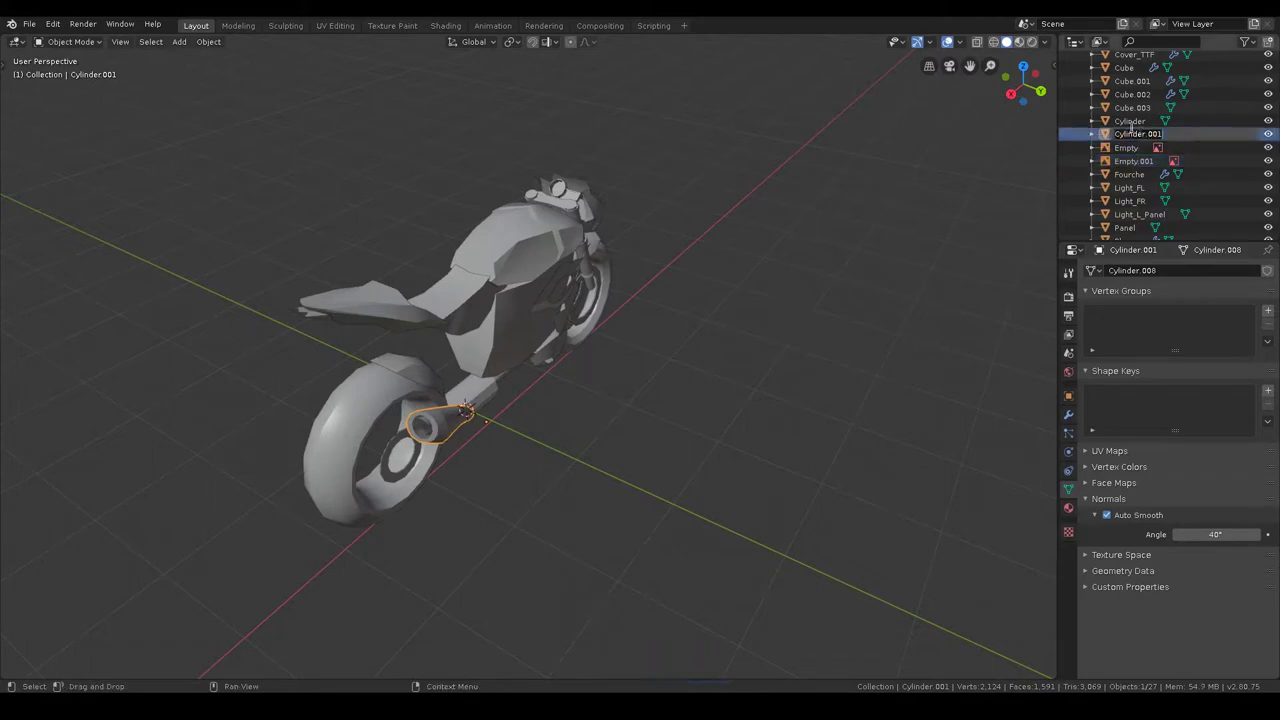
text(Exhaust)
key(Return)
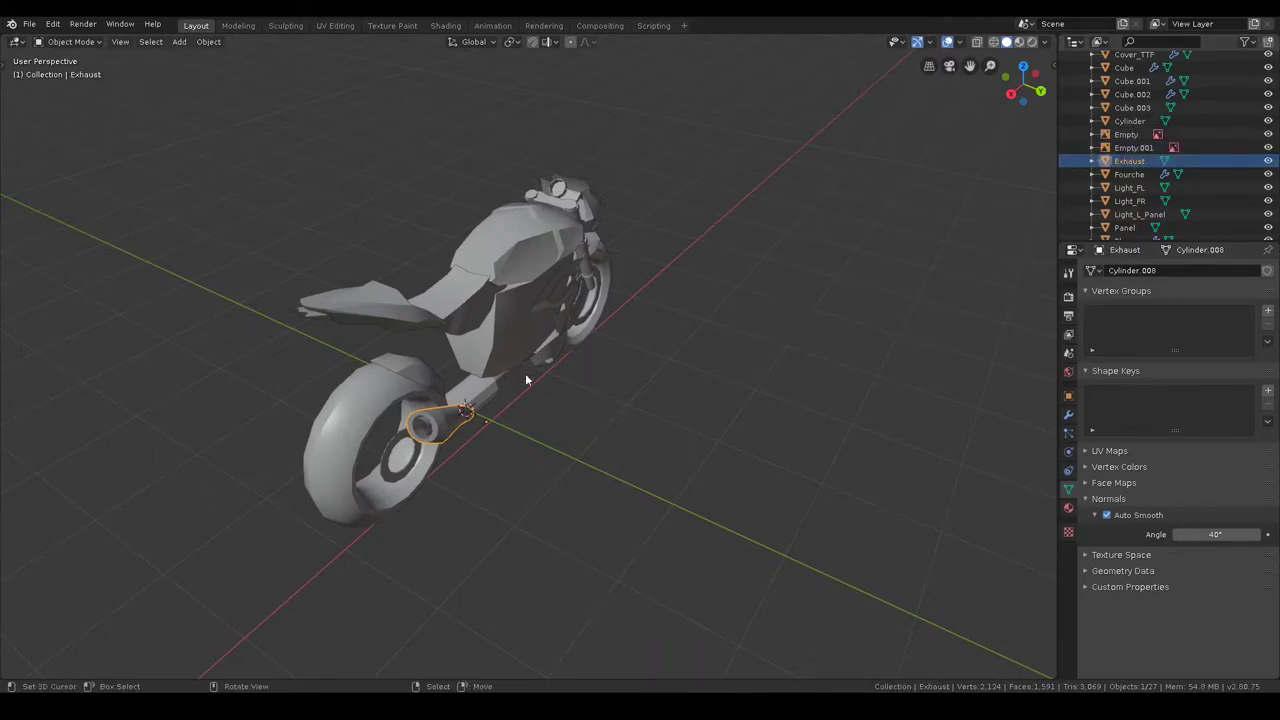
double_click(1144, 118)
text(Exhaust)
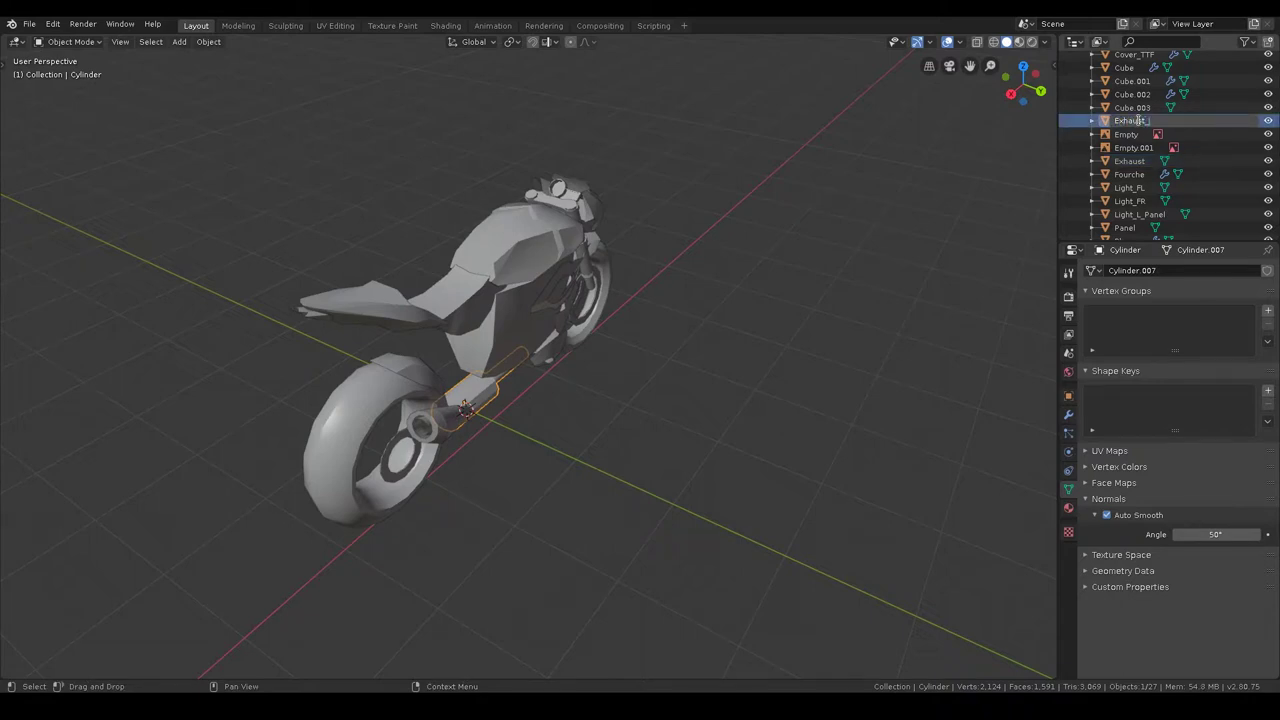
text(M)
key(Return)
- Select the Cube.003 body panel and orbit to inspect both sides of the bike
middle_drag(502, 431, 646, 432)
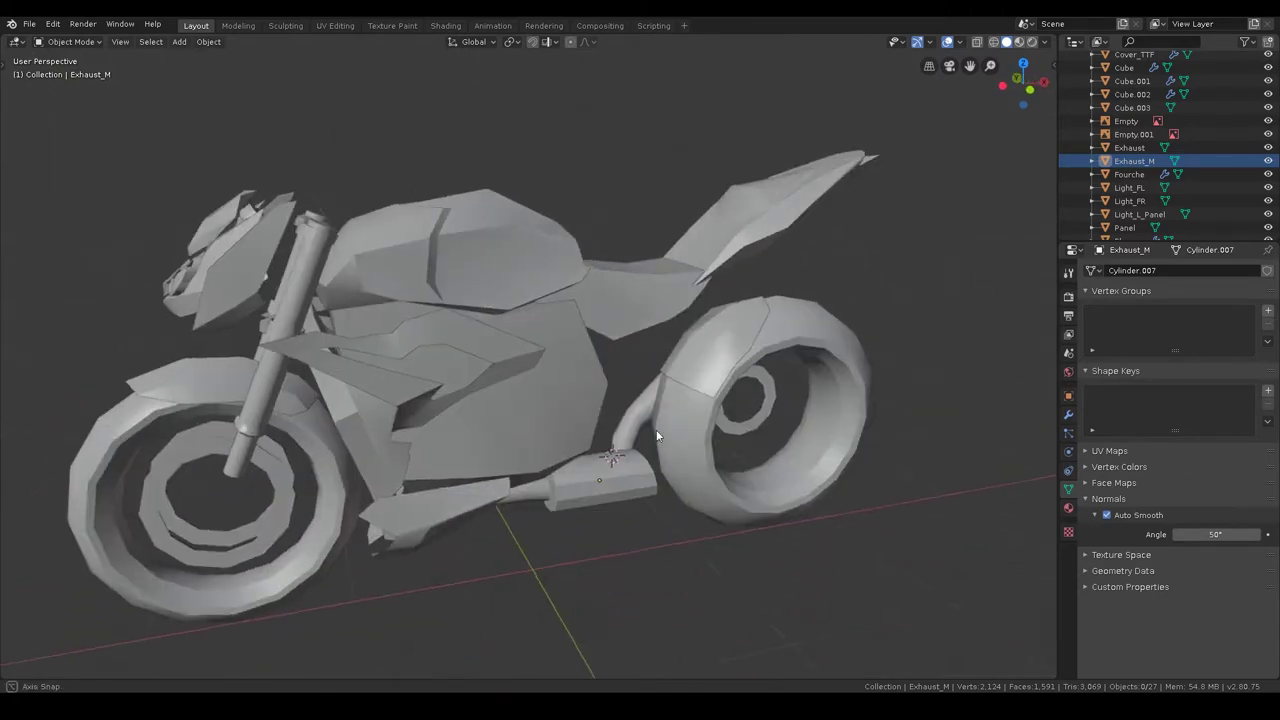
mouse_move(573, 393)
middle_down()
mouse_move(570, 404)
mouse_move(551, 393)
mouse_move(514, 352)
mouse_move(476, 350)
middle_up()
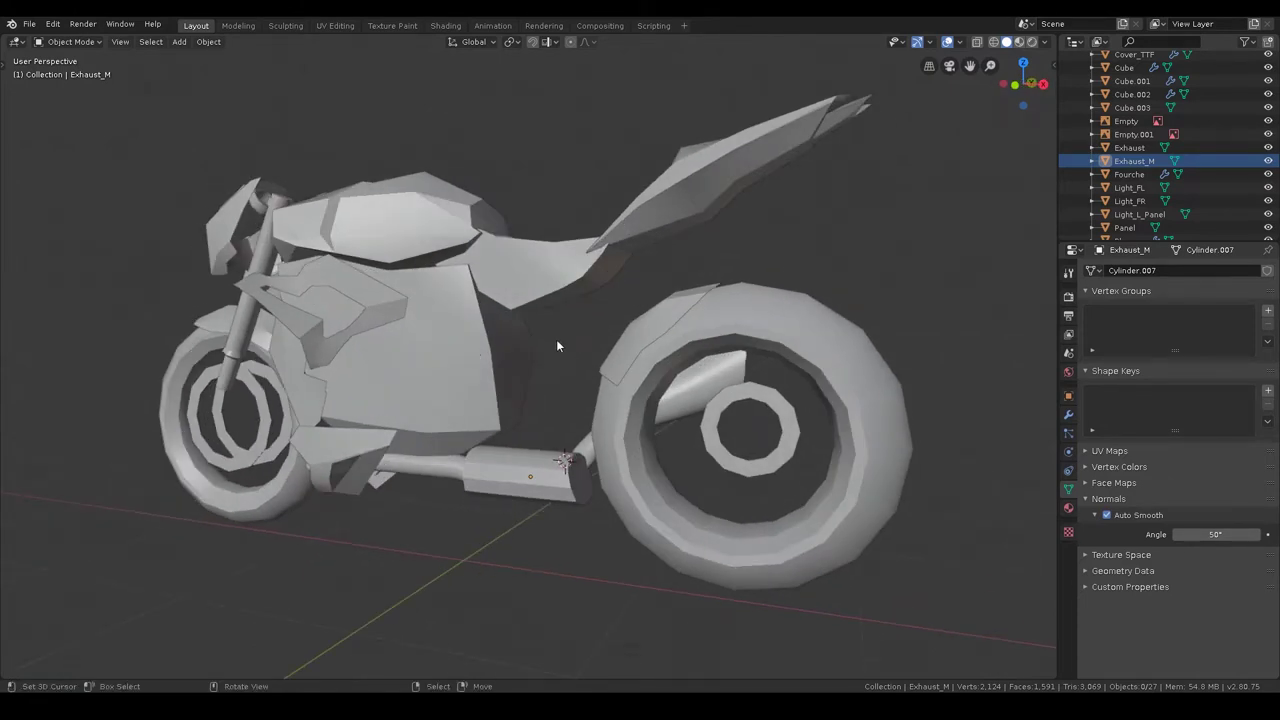
mouse_move(570, 384)
middle_down()
mouse_move(627, 380)
mouse_move(543, 384)
mouse_move(575, 388)
middle_up()
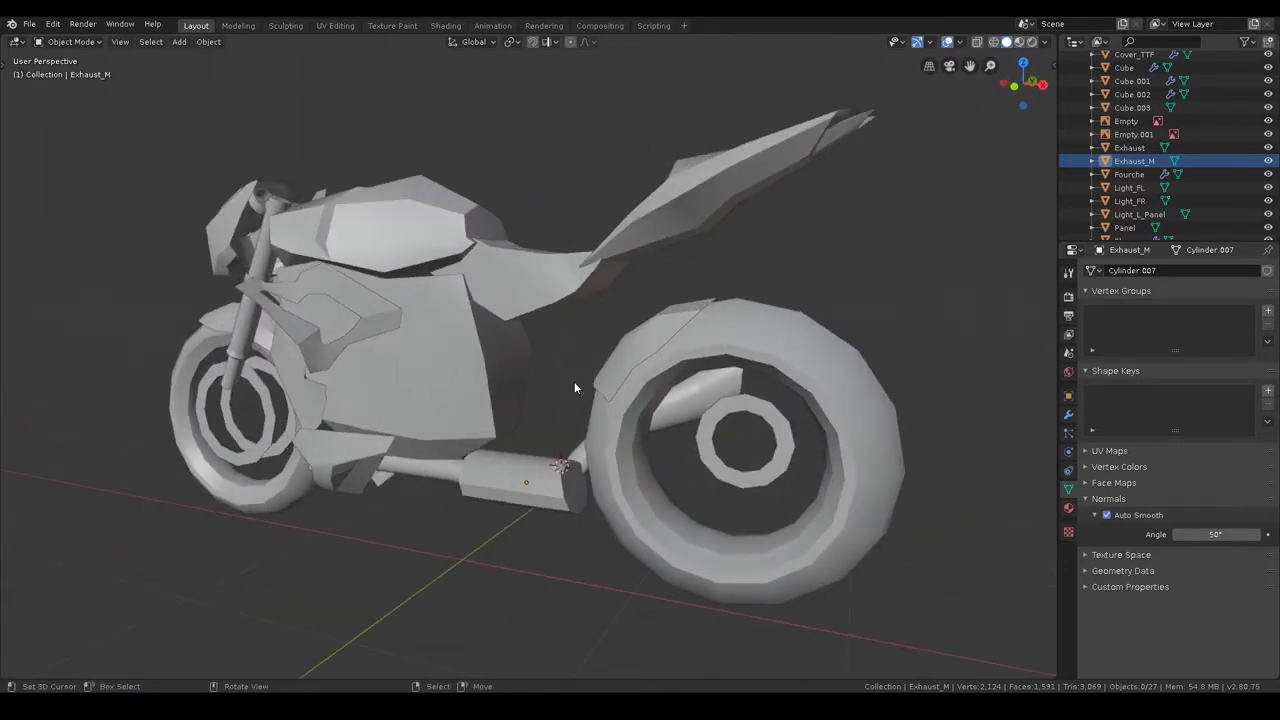
click(476, 365)
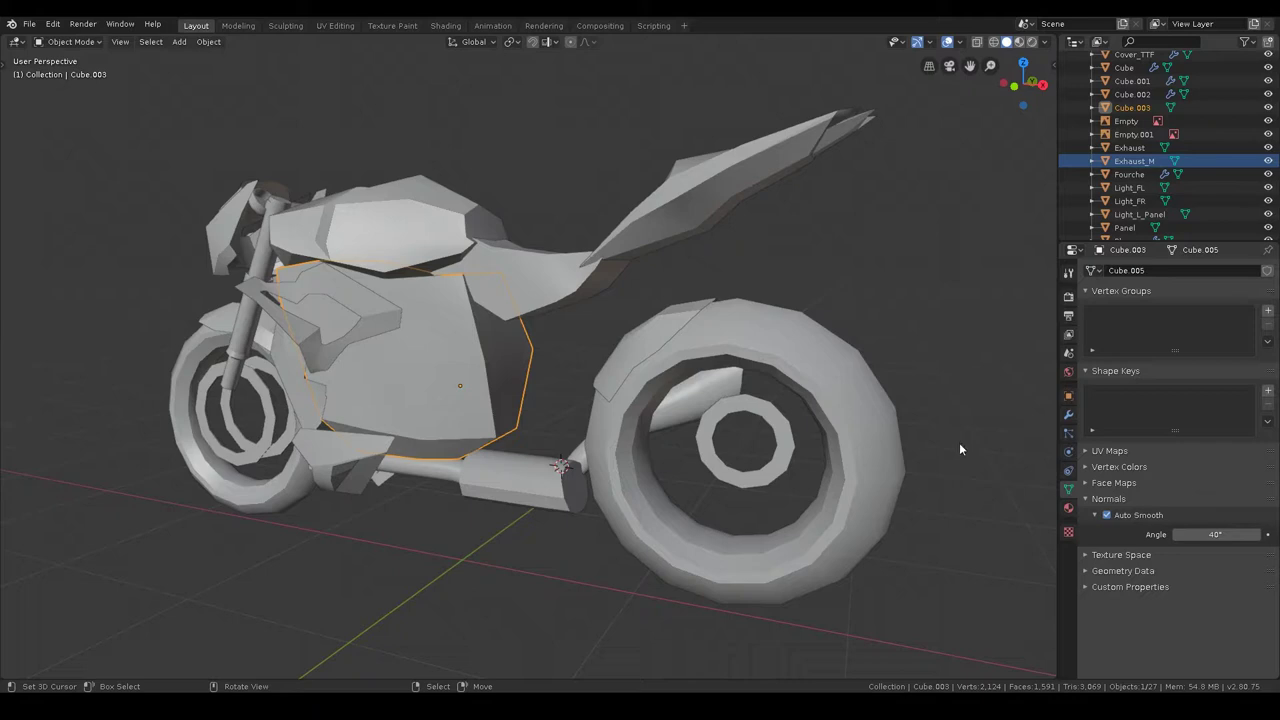
middle_drag(518, 423, 524, 430)
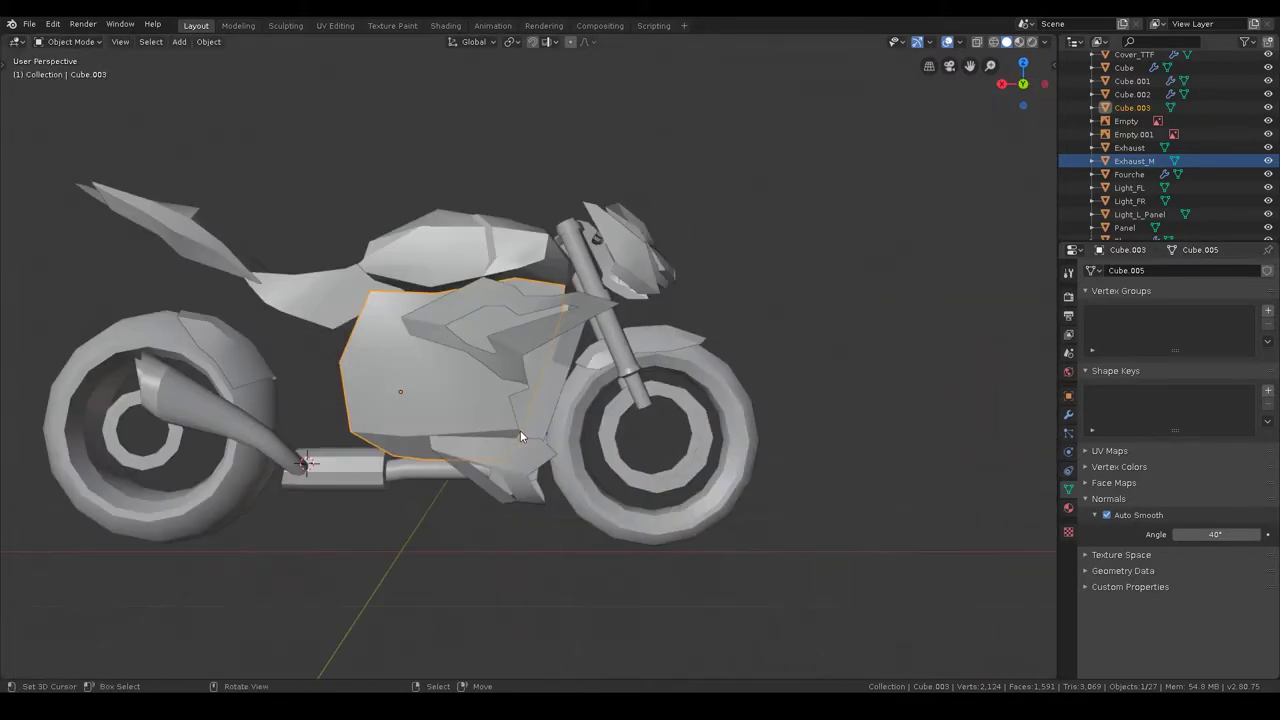
scroll(561, 385, up, 5)
scroll(575, 420, down, 4)
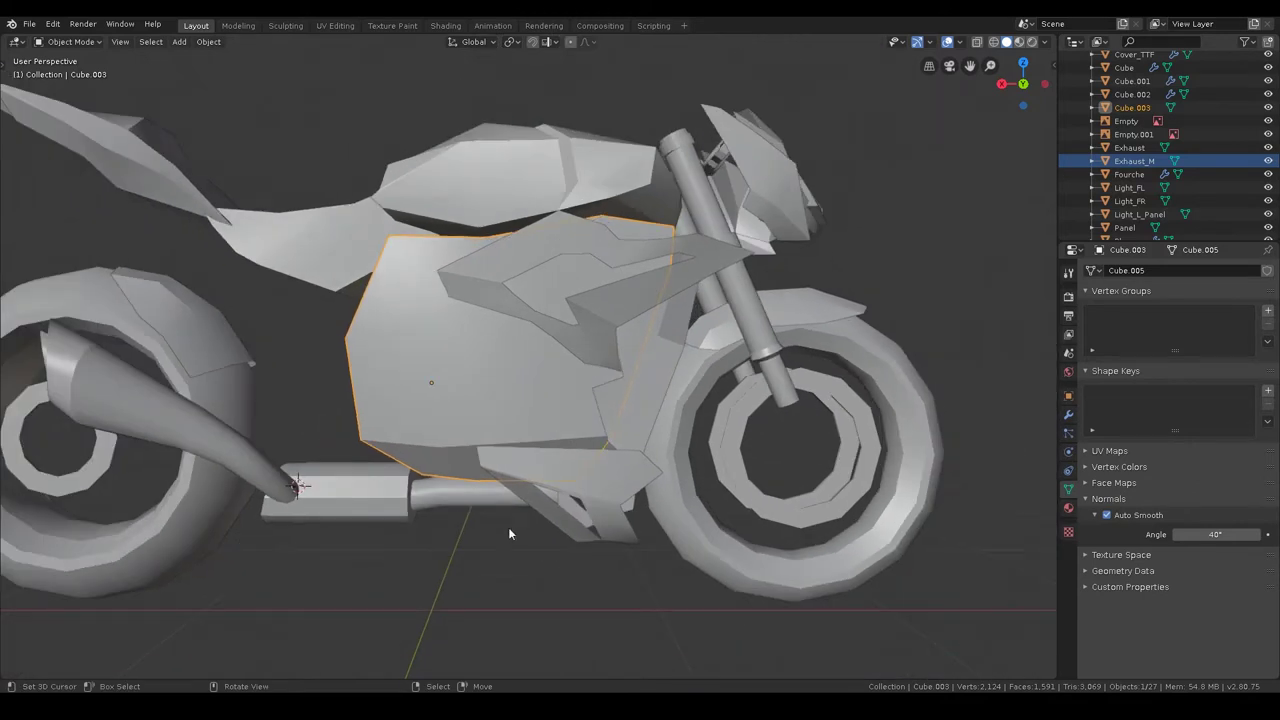
- Add a cylinder at the 3D cursor with 8 vertices
key(shift+a)
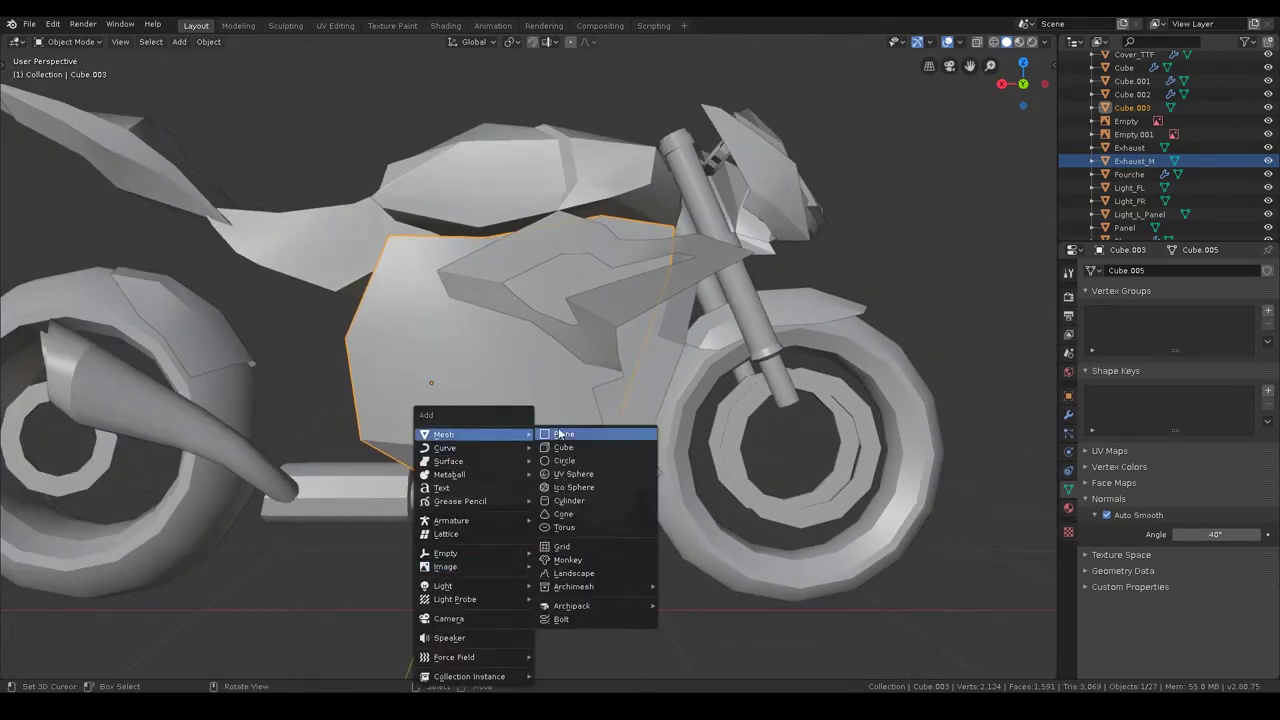
click(575, 500)
click(44, 668)
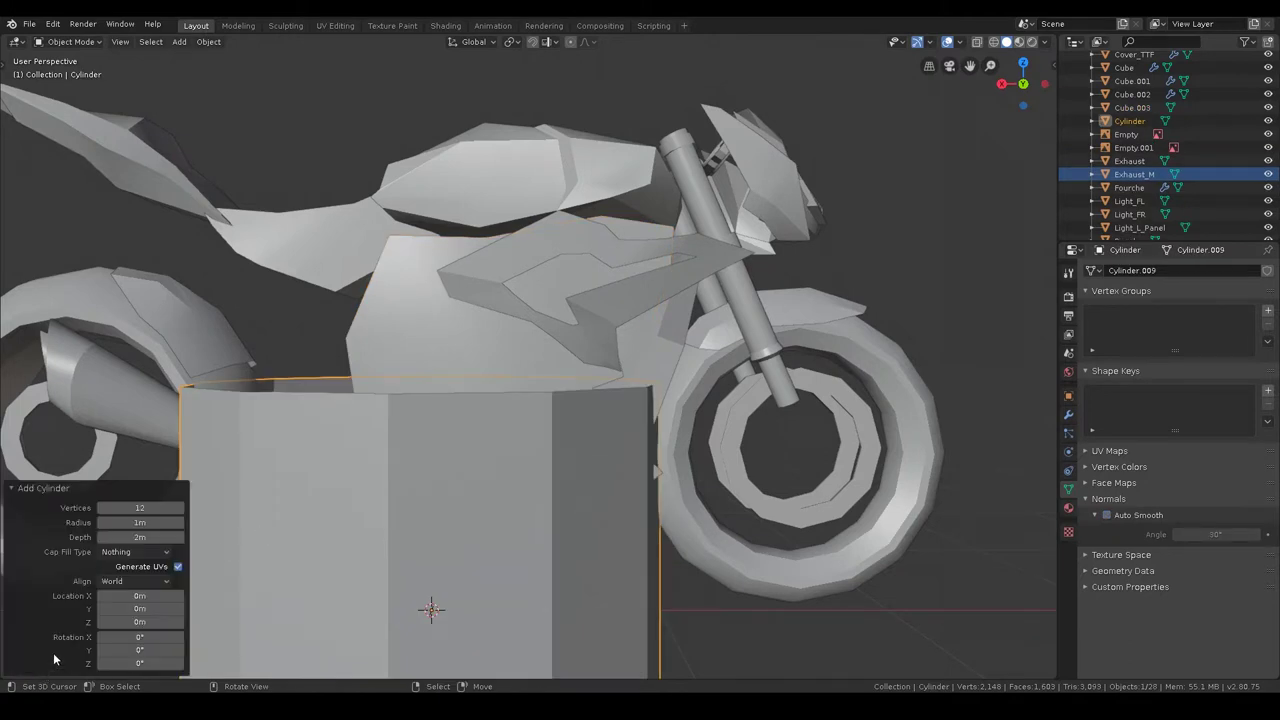
key(Return)
scroll(377, 511, down, 2)
key(t)
scroll(464, 481, down, 1)
key(t)
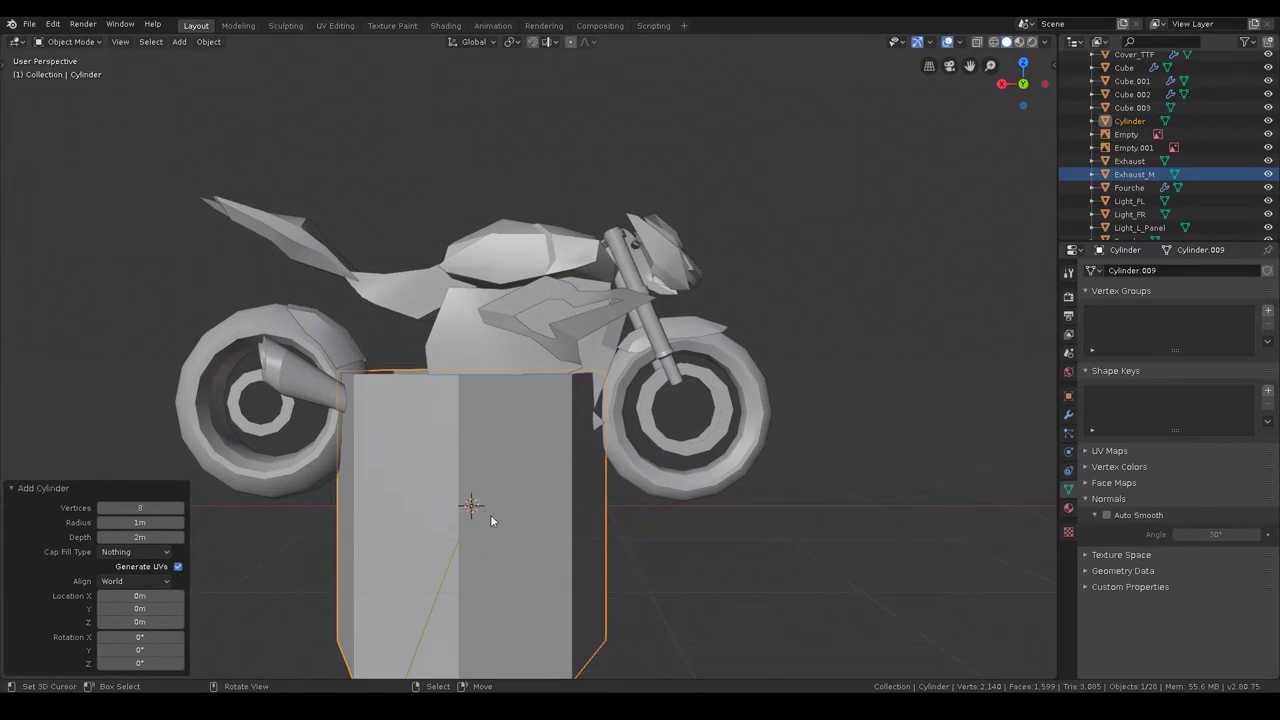
- Rotate the cylinder 90° on X, scale it to 0.242, and move it 0.498 m along Y
key(Tab)
text(rx90)
key(Return)
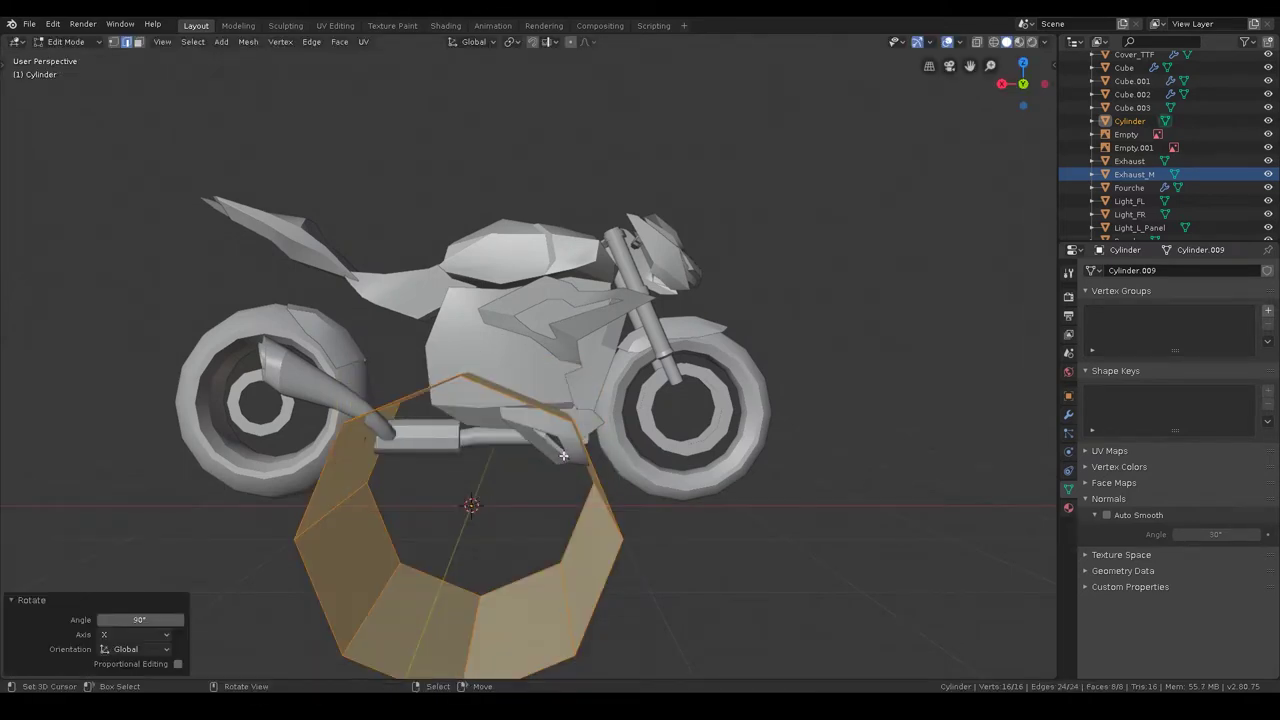
key(s)
click(565, 532)
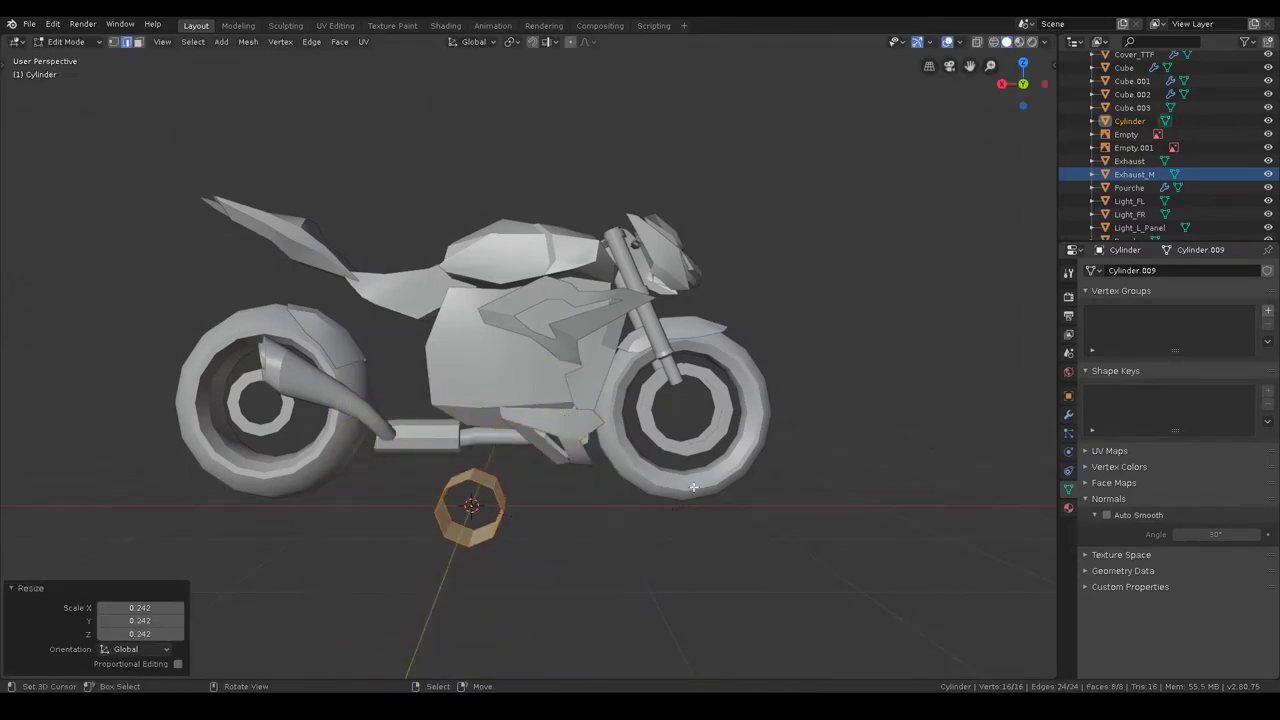
middle_drag(693, 487, 806, 466)
key(g)
key(x)
key(y)
click(768, 467)
middle_drag(662, 499, 649, 498)
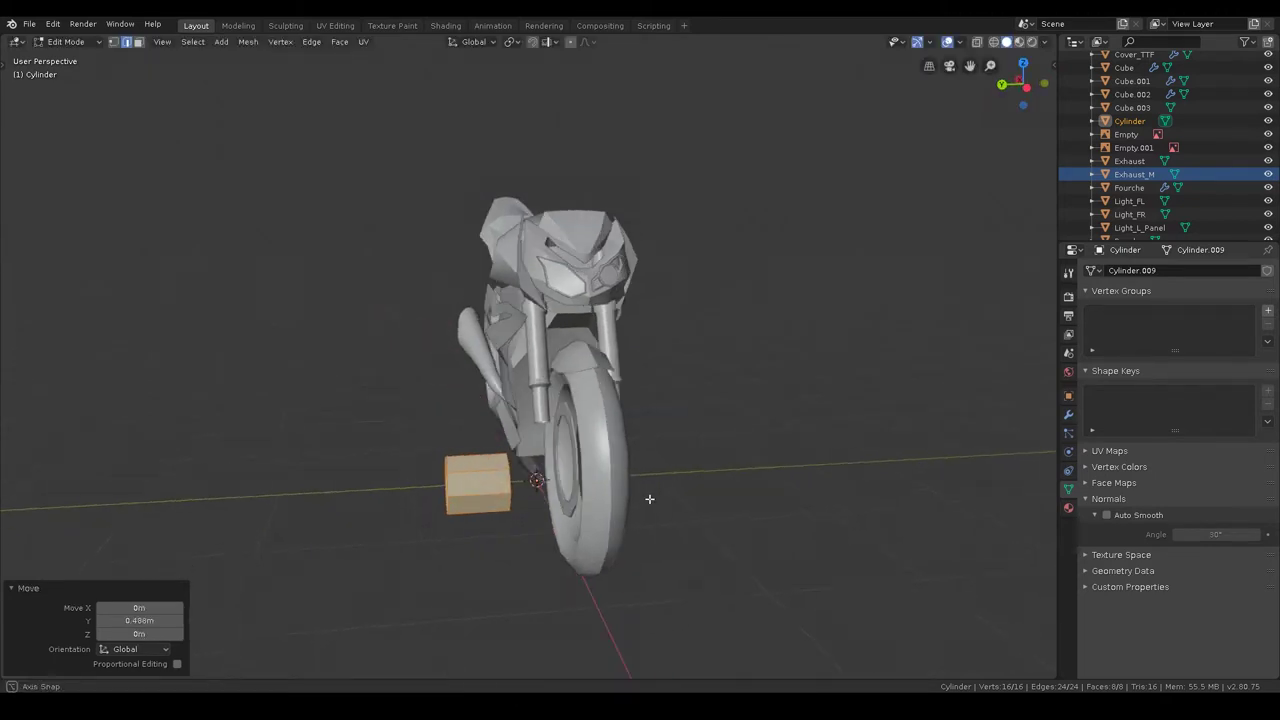
- Add a Mirror modifier on the Y axis to the cylinder
click(1069, 415)
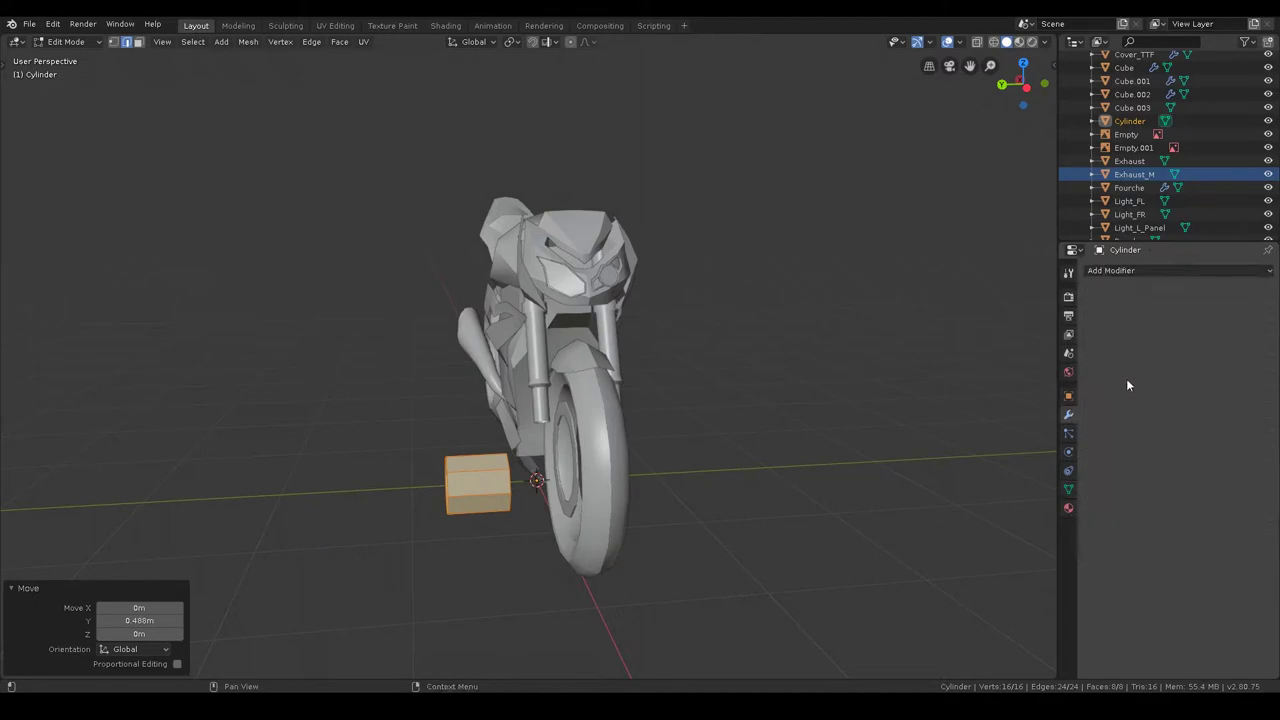
click(1109, 270)
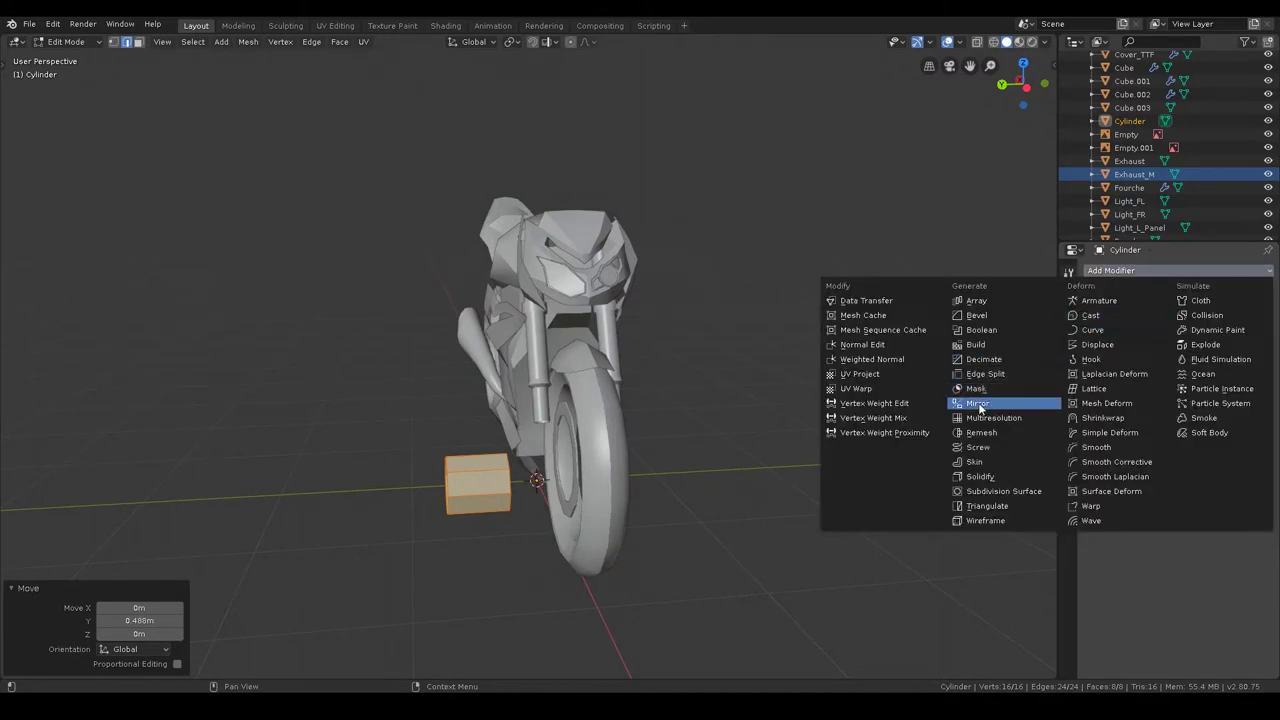
click(979, 405)
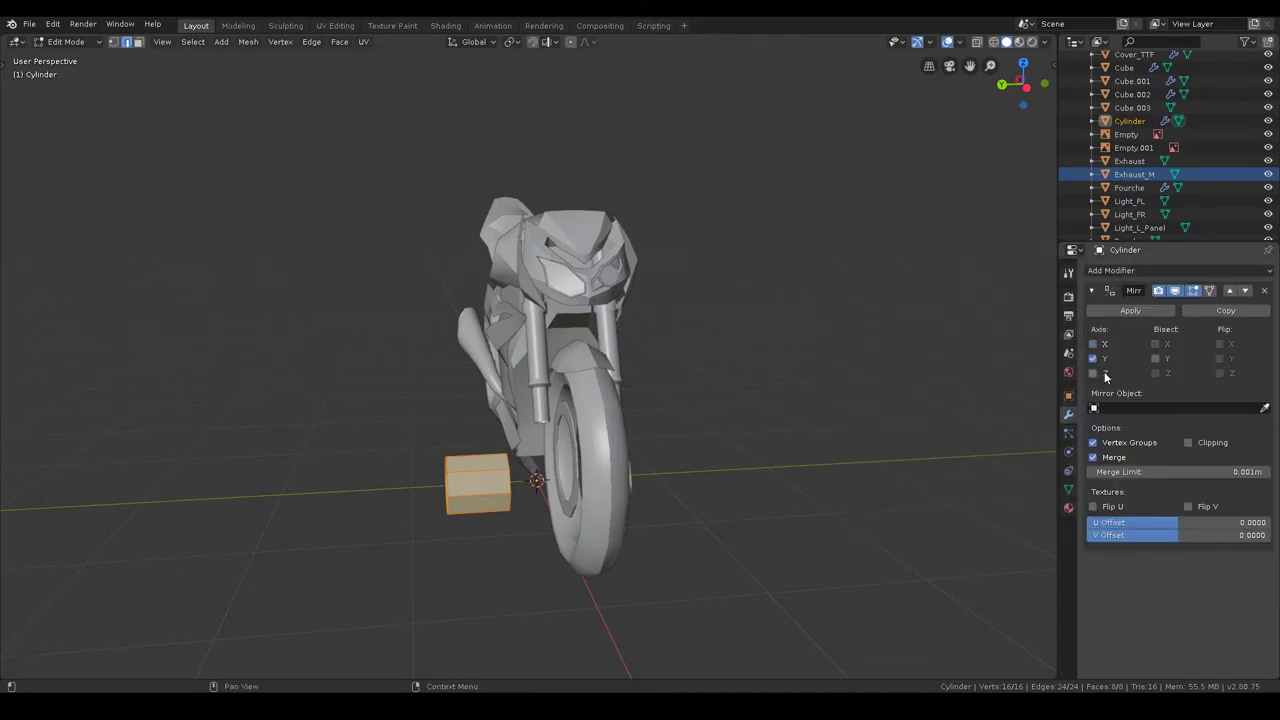
mouse_move(640, 400)
middle_down()
mouse_move(737, 423)
mouse_move(763, 446)
mouse_move(417, 264)
middle_up()
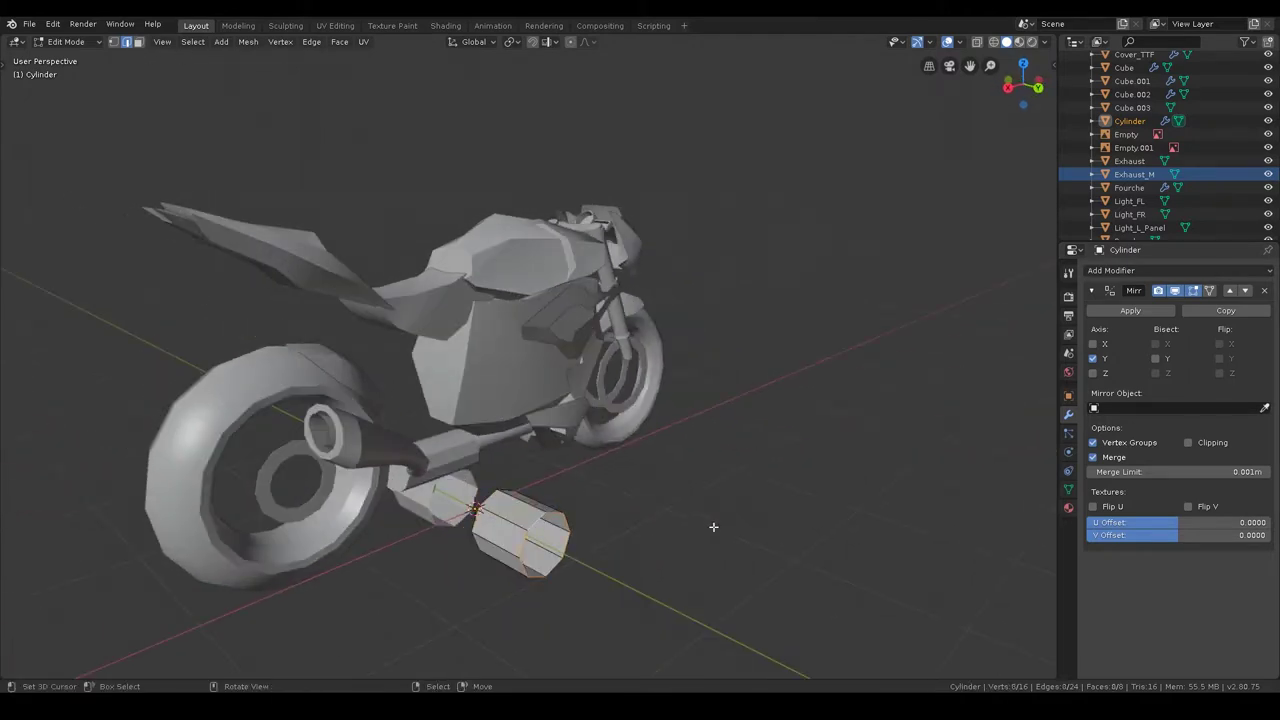
- Extrude the cylinder's end face, scale it to 0.616, and move it 0.0465 m along Y
key(e)
right_click(713, 526)
key(s)
click(660, 536)
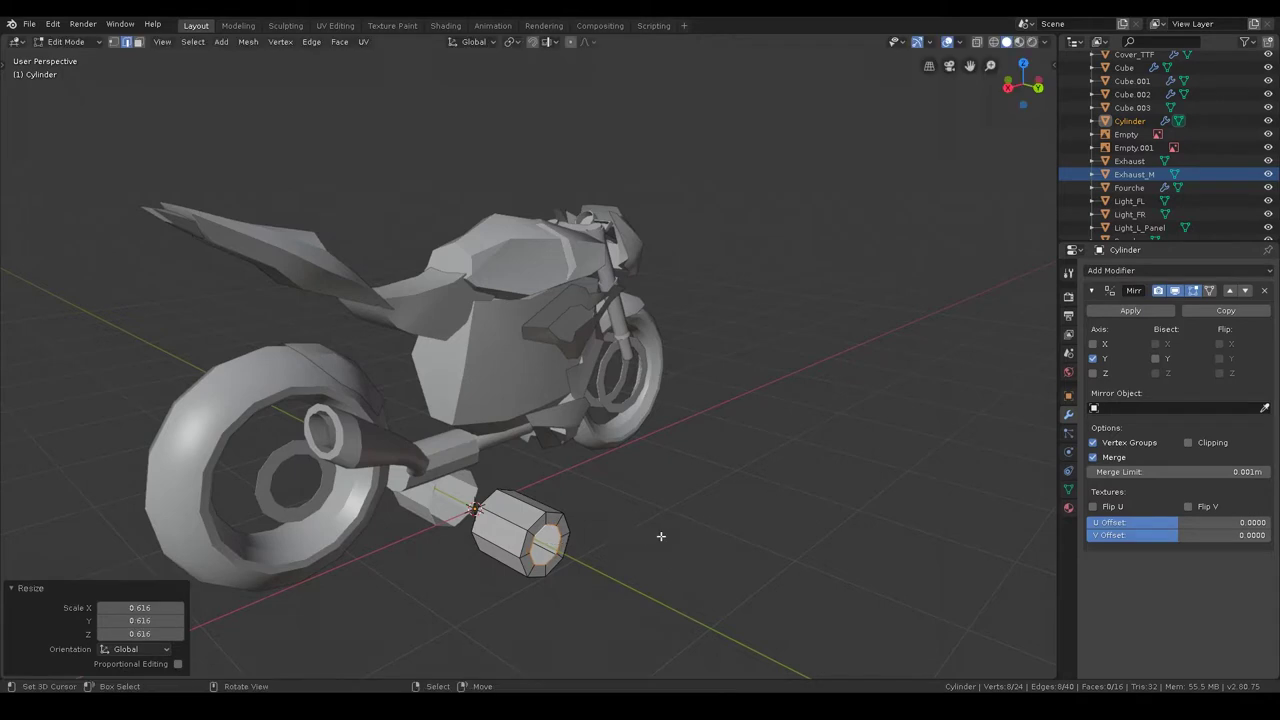
key(g)
key(y)
click(644, 542)
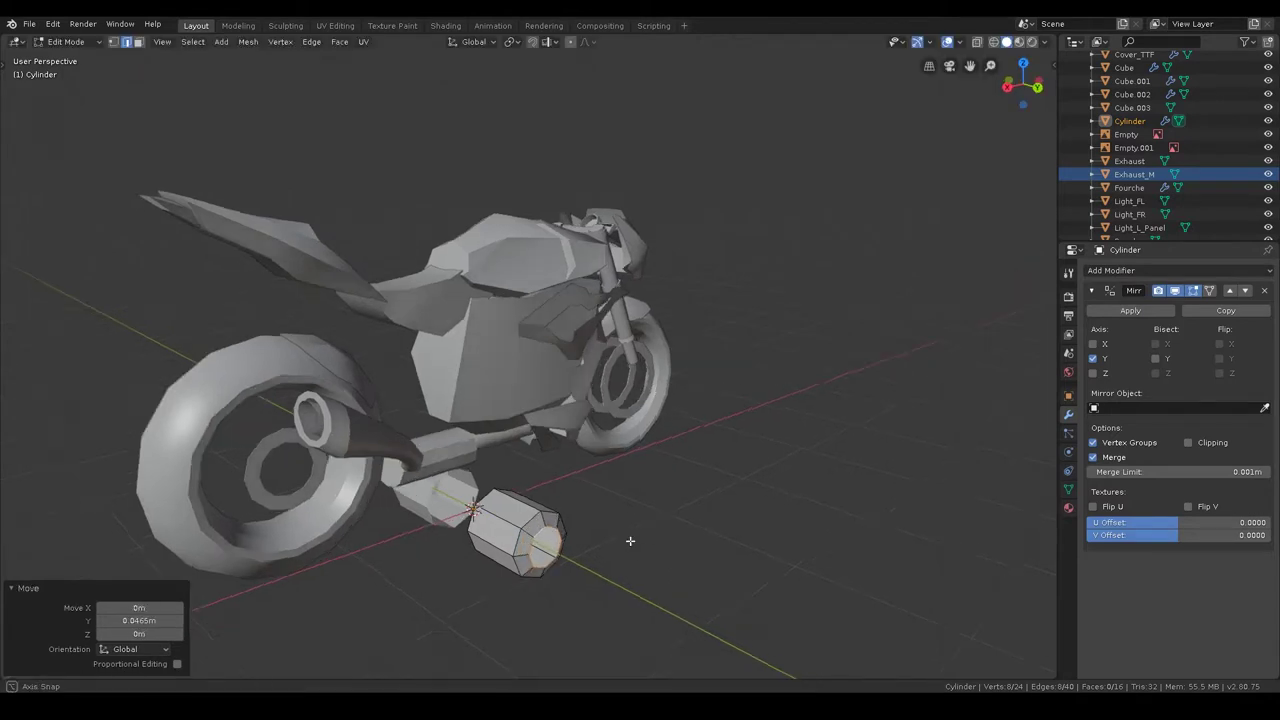
middle_drag(629, 537, 591, 509)
scroll(591, 509, up, 4)
mouse_move(514, 563)
middle_down()
mouse_move(563, 416)
mouse_move(508, 400)
middle_up()
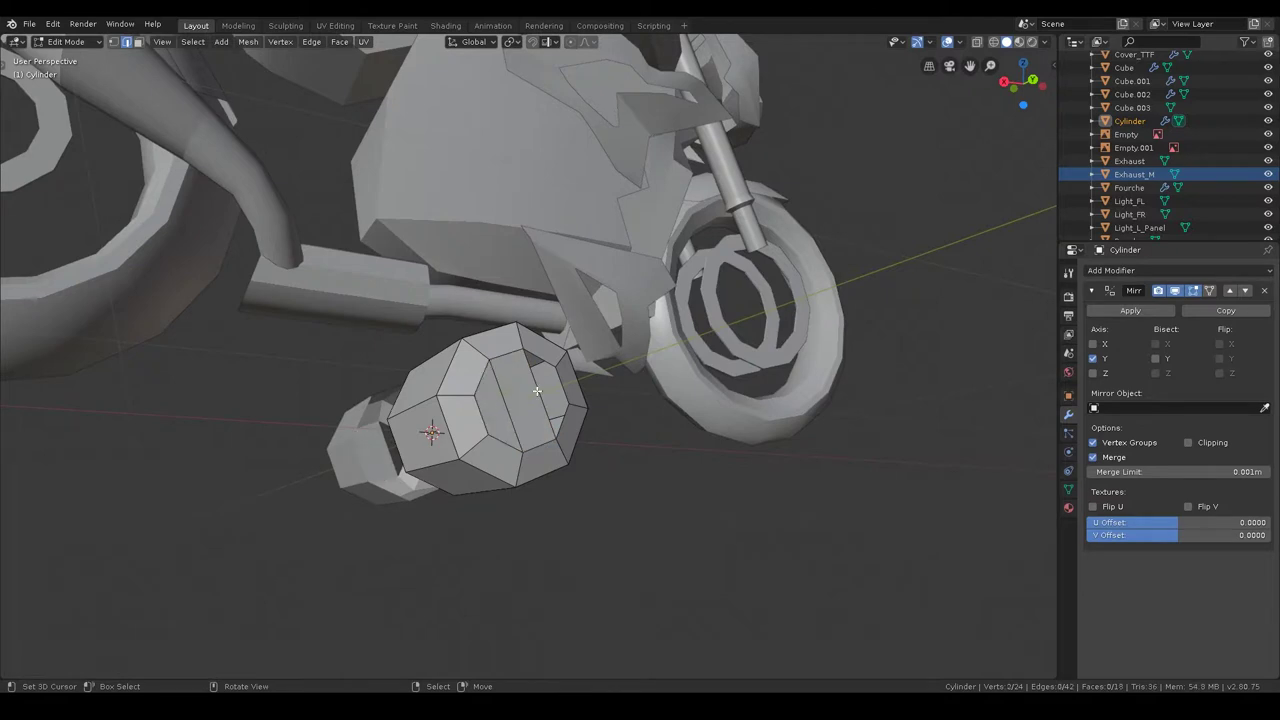
scroll(640, 410, down, 2)
- Select the whole cylinder mesh and raise it 1 m along Z
key(ctrl+Tab)
click(645, 310)
middle_drag(502, 433, 589, 443)
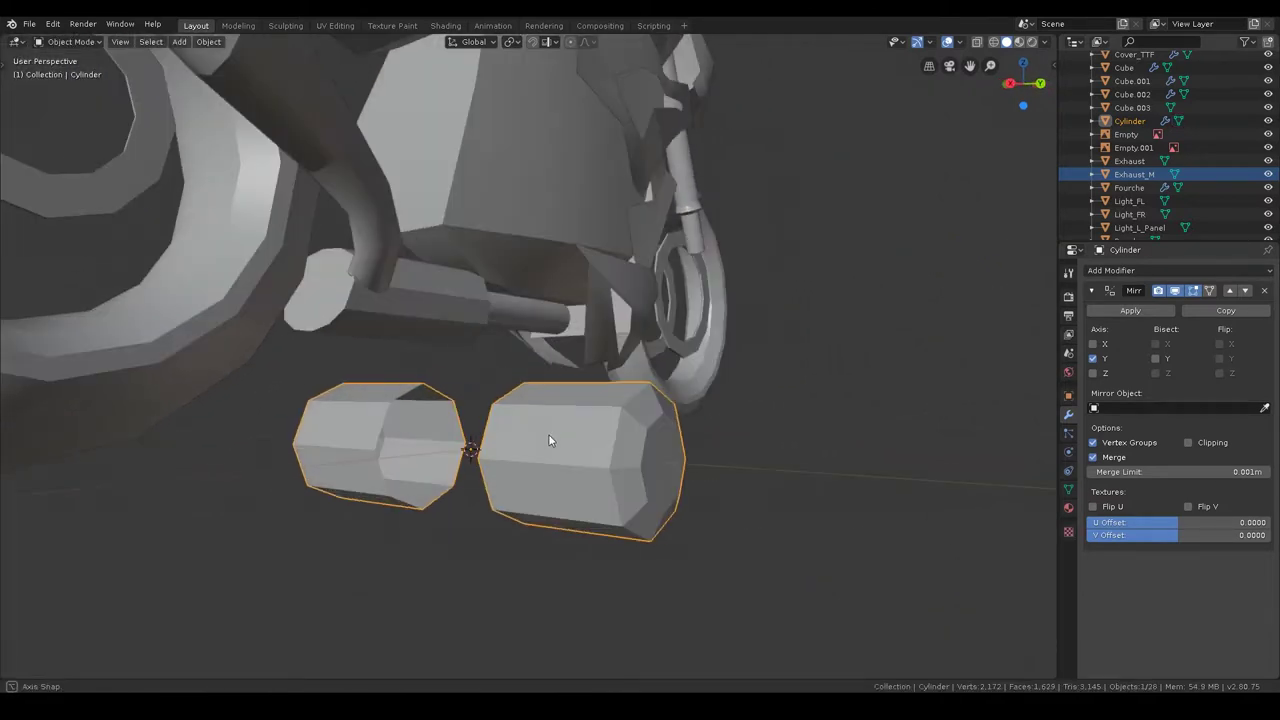
click(589, 443)
key(ctrl+Tab)
click(610, 375)
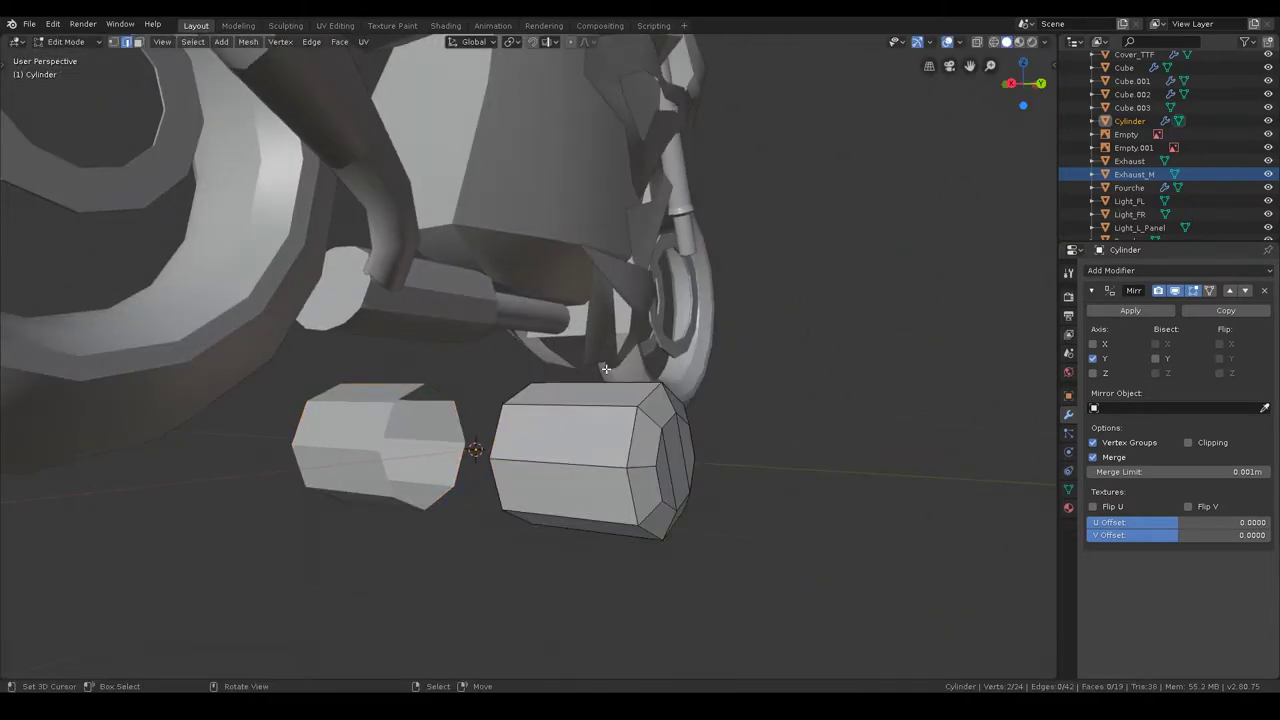
key(a)
key(g)
key(z)
key(1)
key(Return)
mouse_move(605, 369)
middle_down()
mouse_move(704, 224)
mouse_move(891, 335)
middle_up()
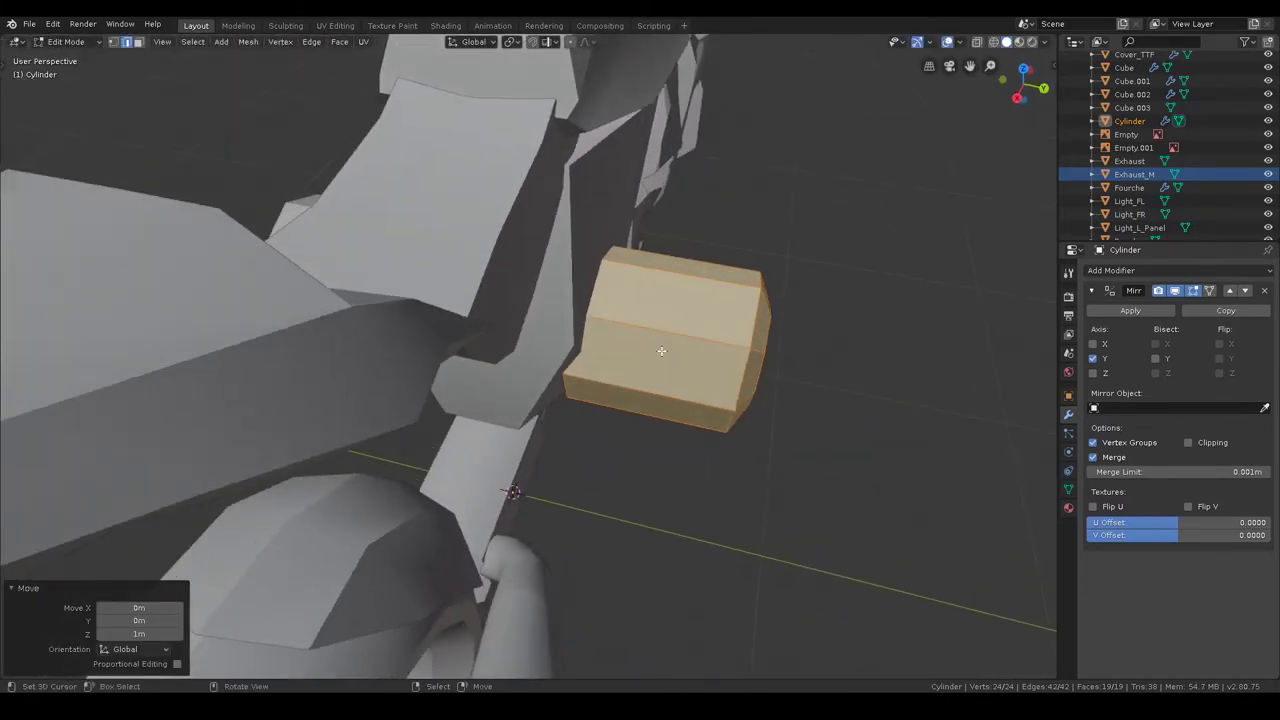
- In wireframe top view, shrink the cylinder to 0.612 and place it over the bike's blueprint
key(z)
click(560, 350)
key(alt+a)
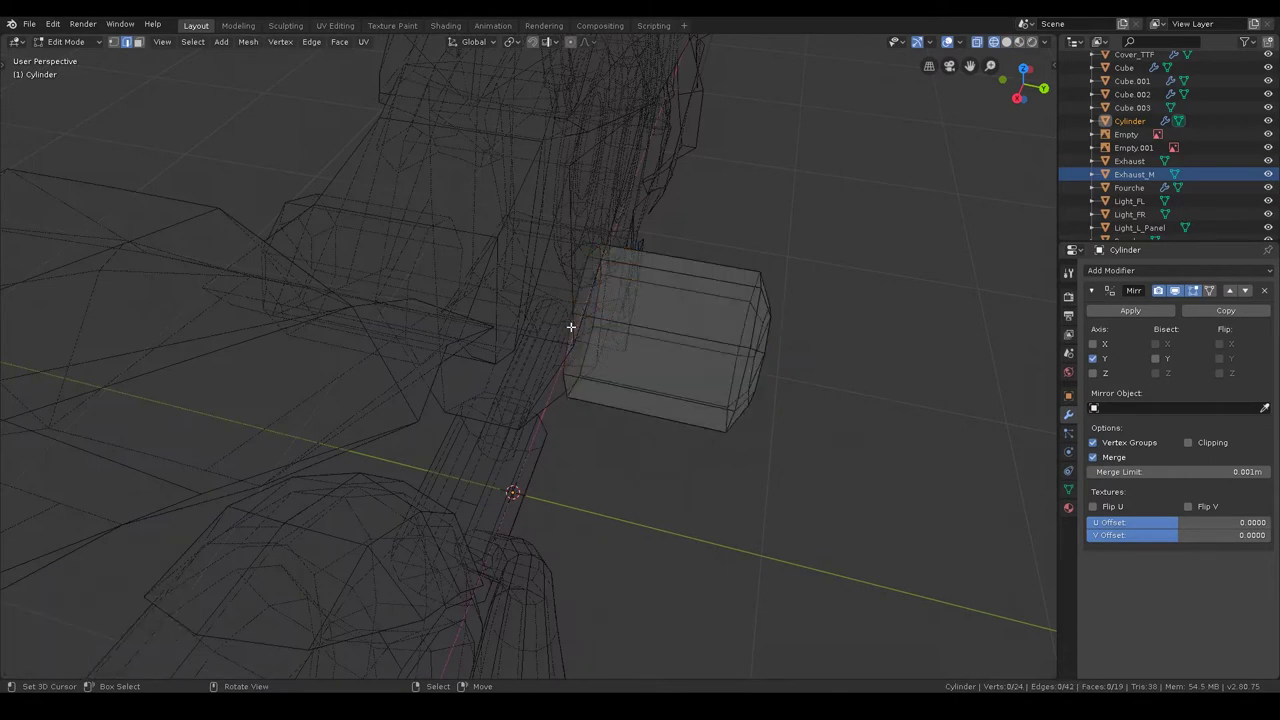
middle_drag(608, 330, 749, 344)
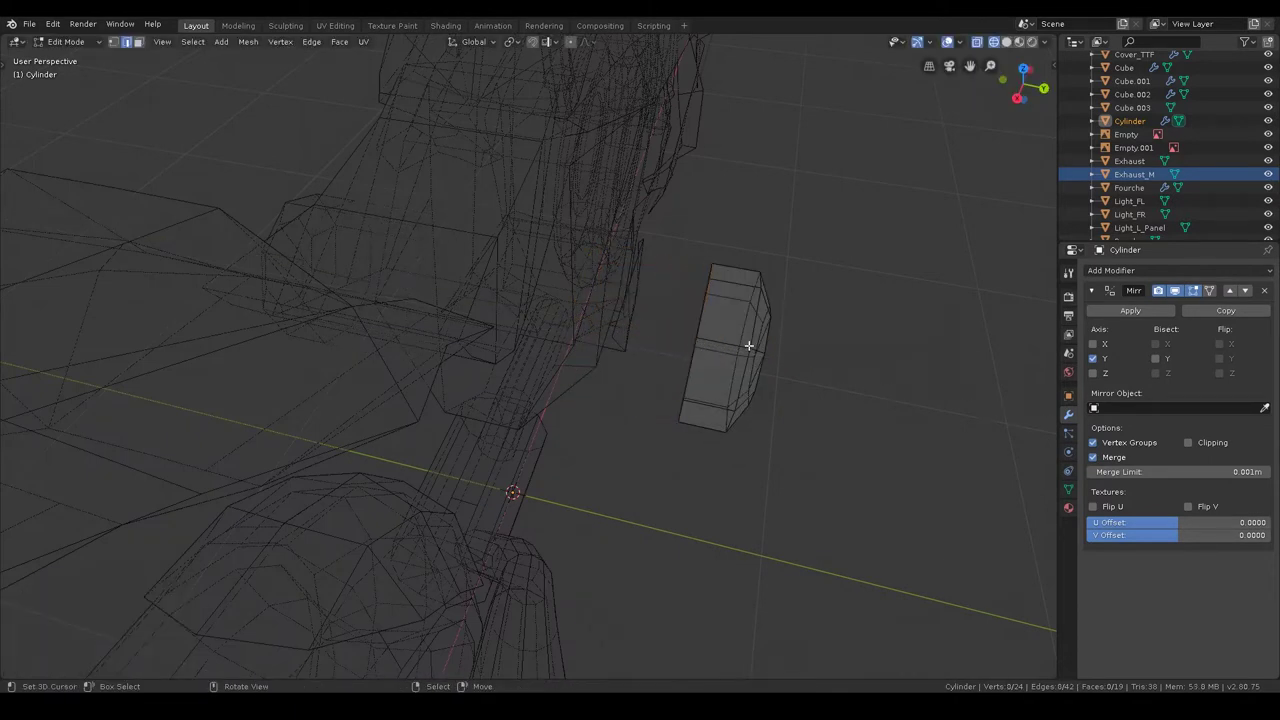
key(l)
key(KP_7)
scroll(749, 344, up, 3)
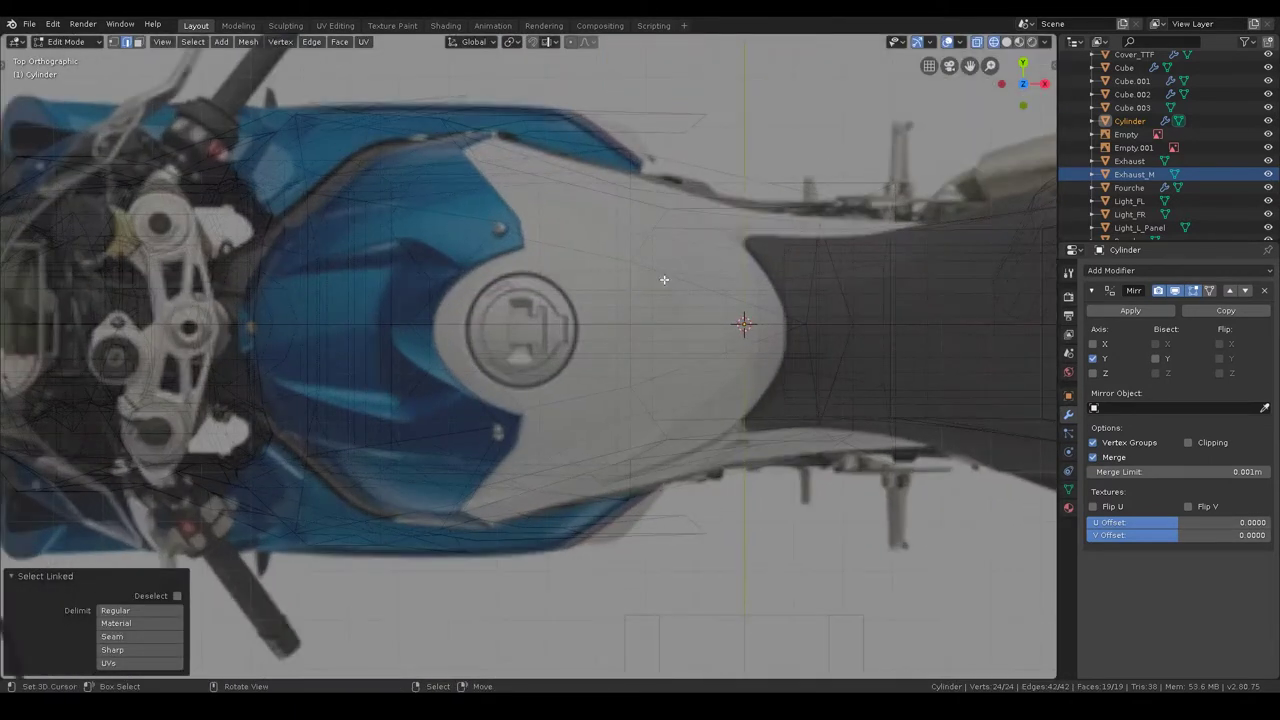
scroll(897, 385, up, 2)
key(s)
click(810, 348)
key(g)
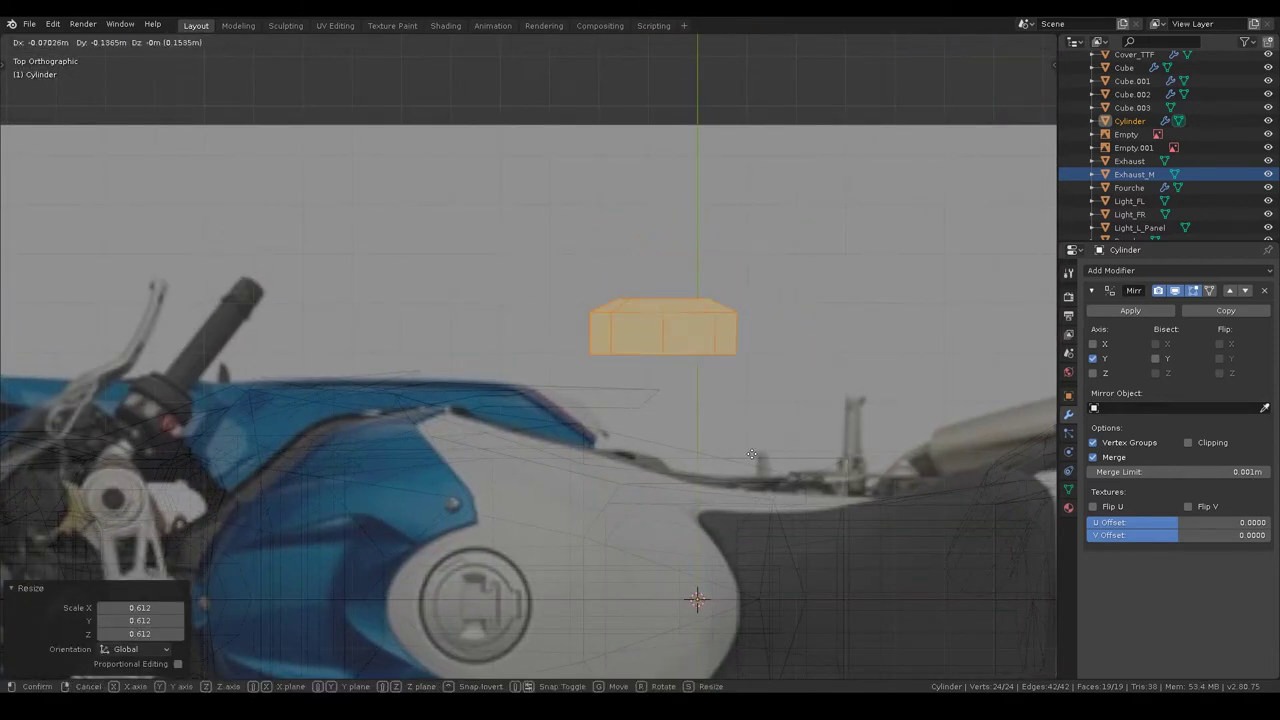
click(707, 567)
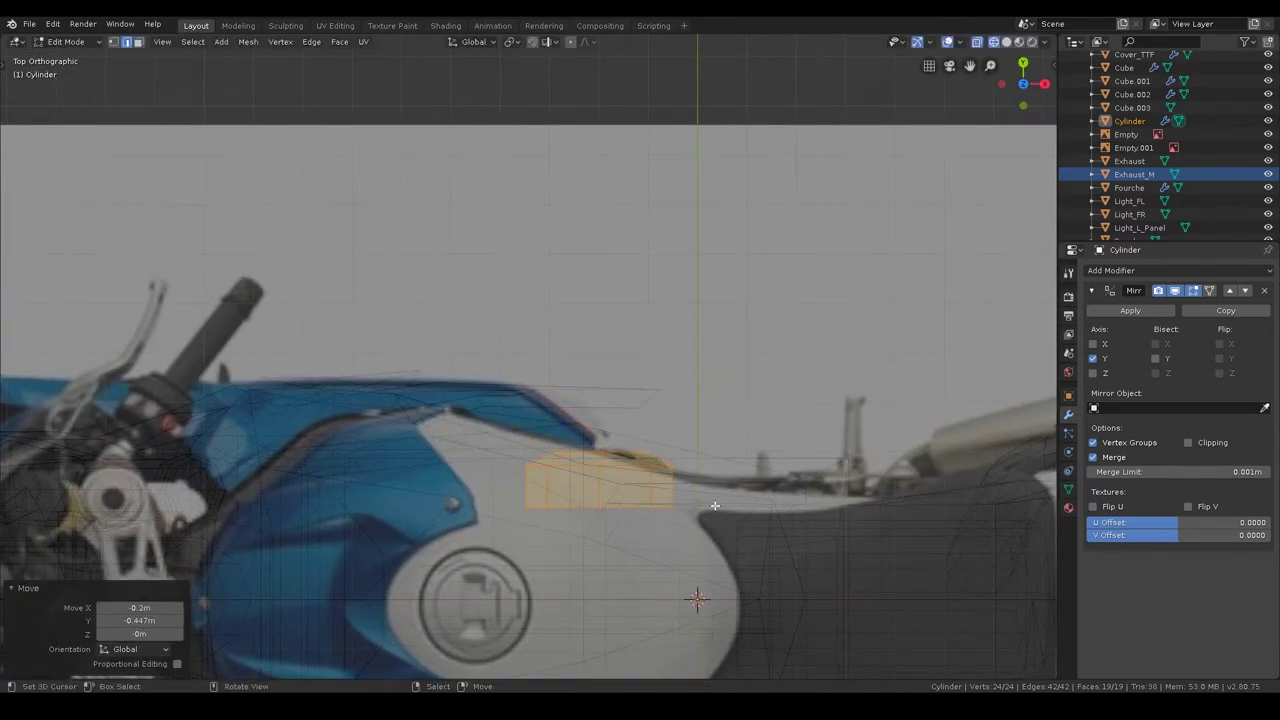
- Return to solid perspective view and enlarge the selected face to 1.386
middle_drag(707, 567, 437, 394)
key(z)
click(692, 298)
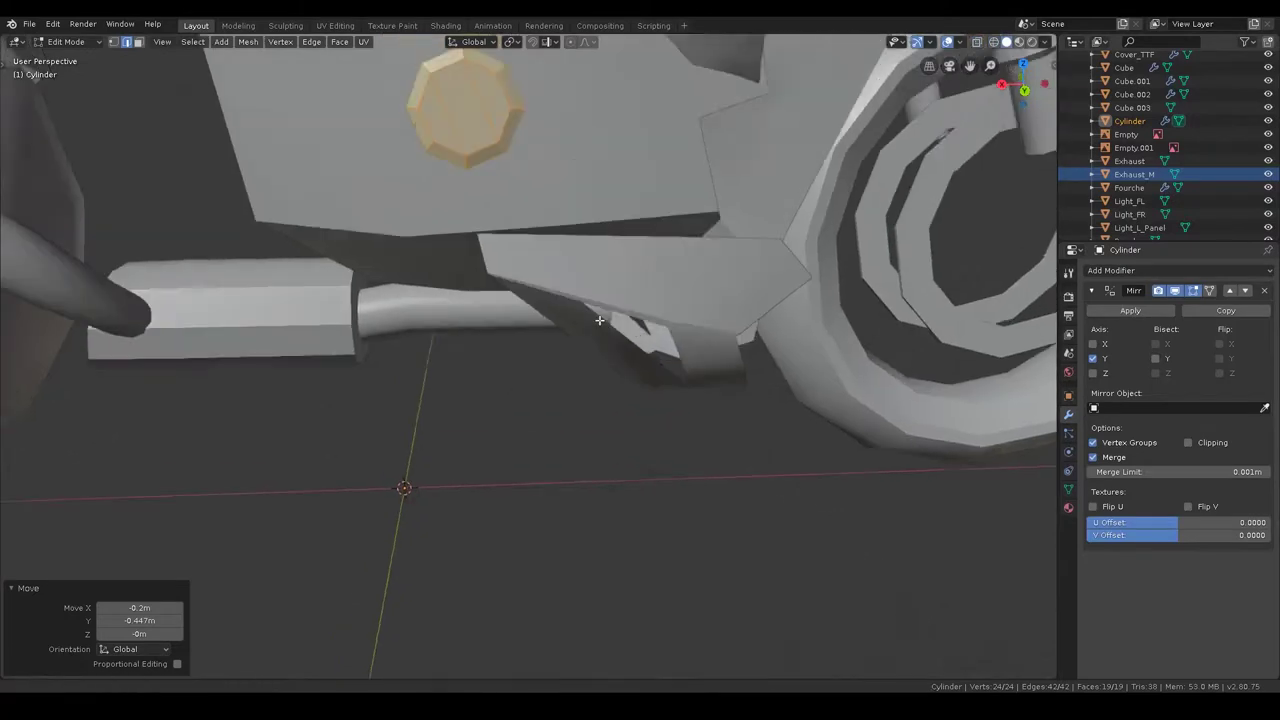
scroll(607, 352, down, 5)
mouse_move(627, 350)
middle_down()
mouse_move(642, 328)
mouse_move(606, 326)
middle_up()
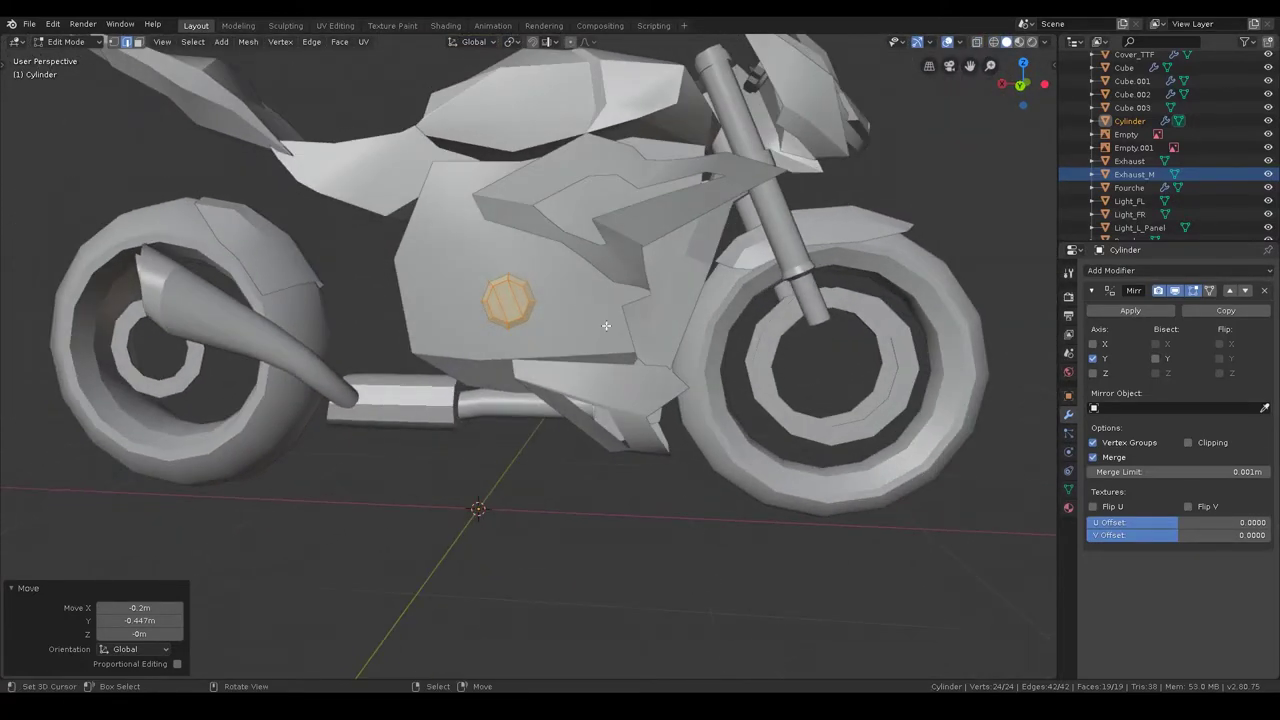
middle_drag(554, 280, 645, 376)
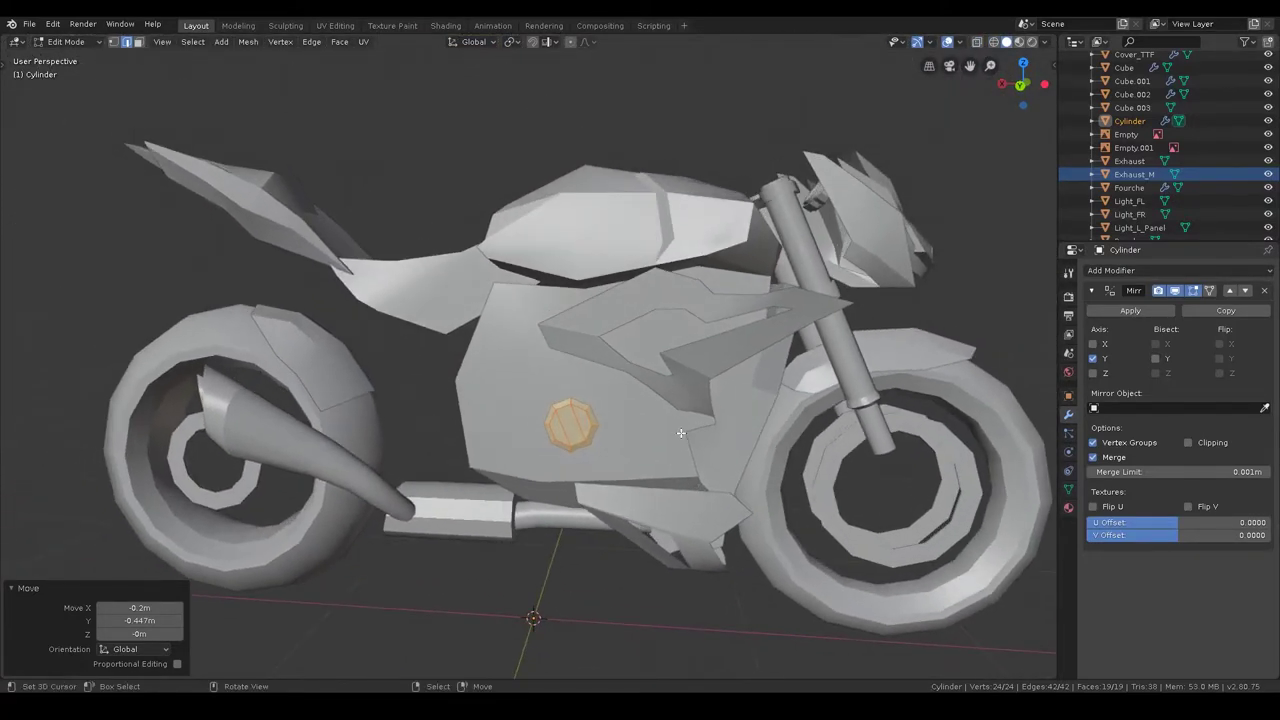
key(s)
click(729, 437)
- Move the octagonal cover along Y and Z, then delete its Mirror modifier
mouse_move(630, 440)
middle_down()
mouse_move(600, 450)
mouse_move(657, 461)
middle_up()
key(g)
key(y)
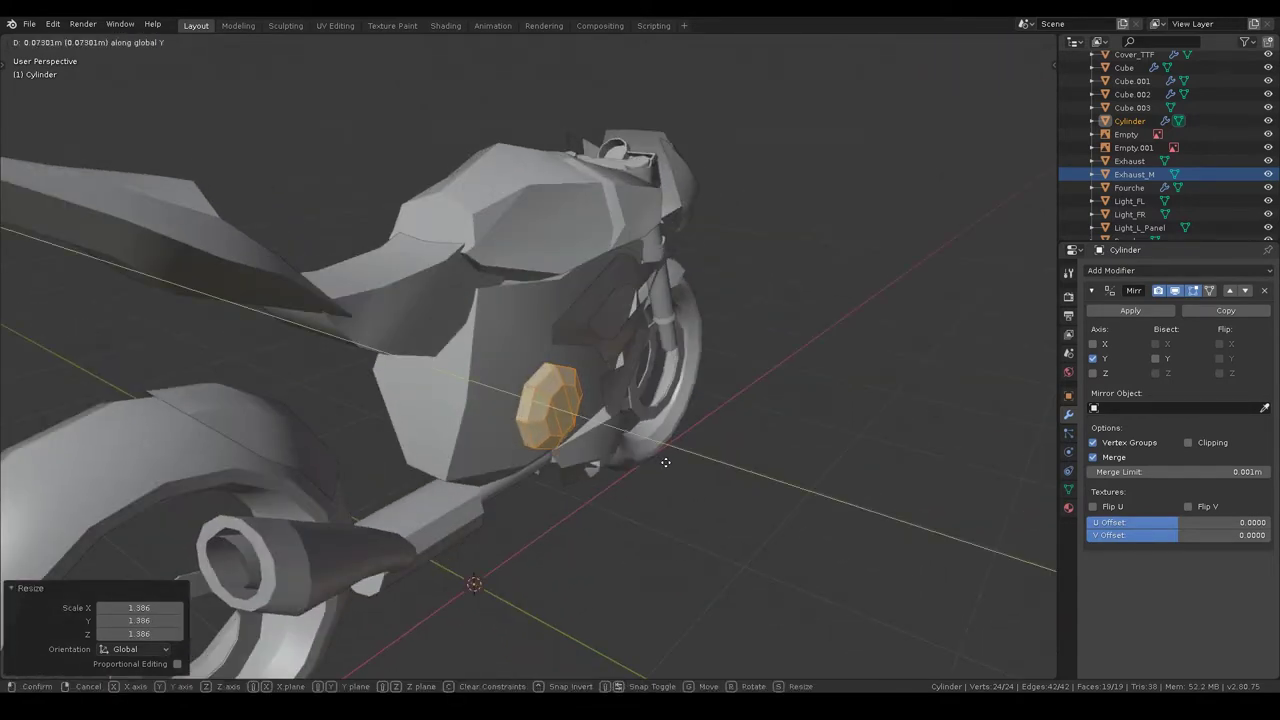
key(z)
click(698, 450)
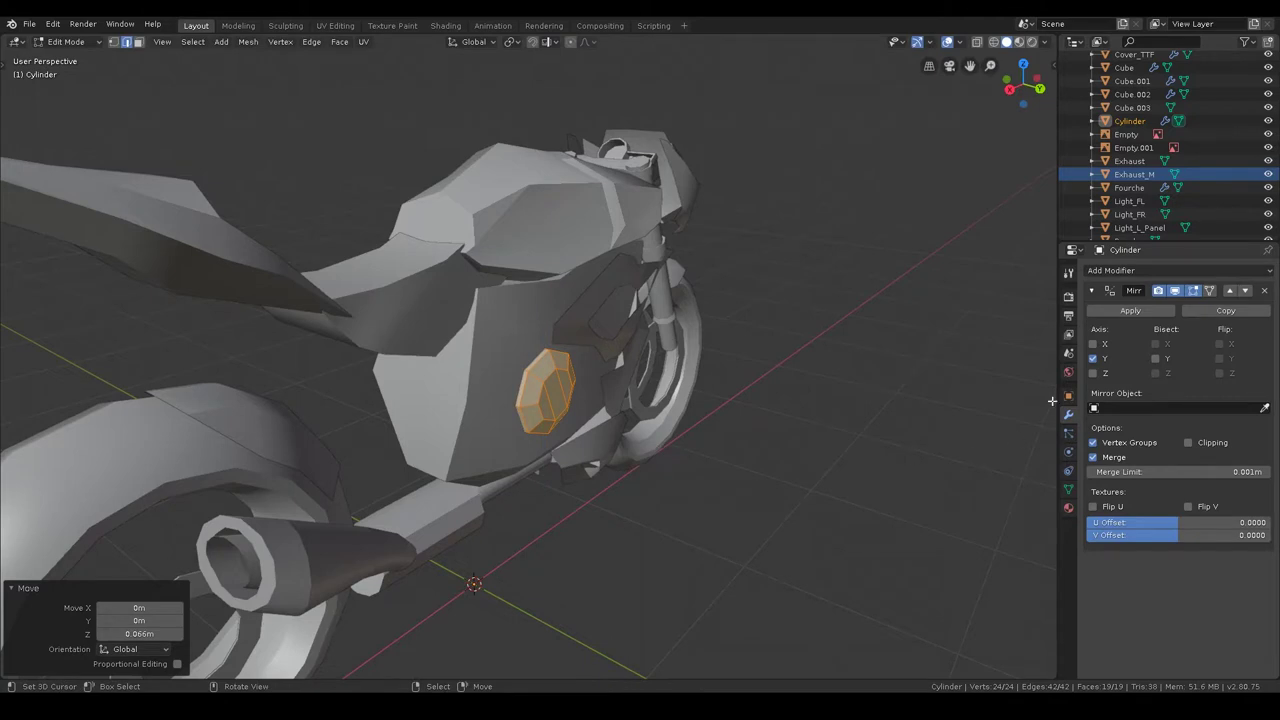
click(1264, 290)
- Raise the cover slightly along Z and make it a little larger
mouse_move(700, 380)
middle_down()
mouse_move(652, 333)
mouse_move(642, 346)
middle_up()
key(g)
key(z)
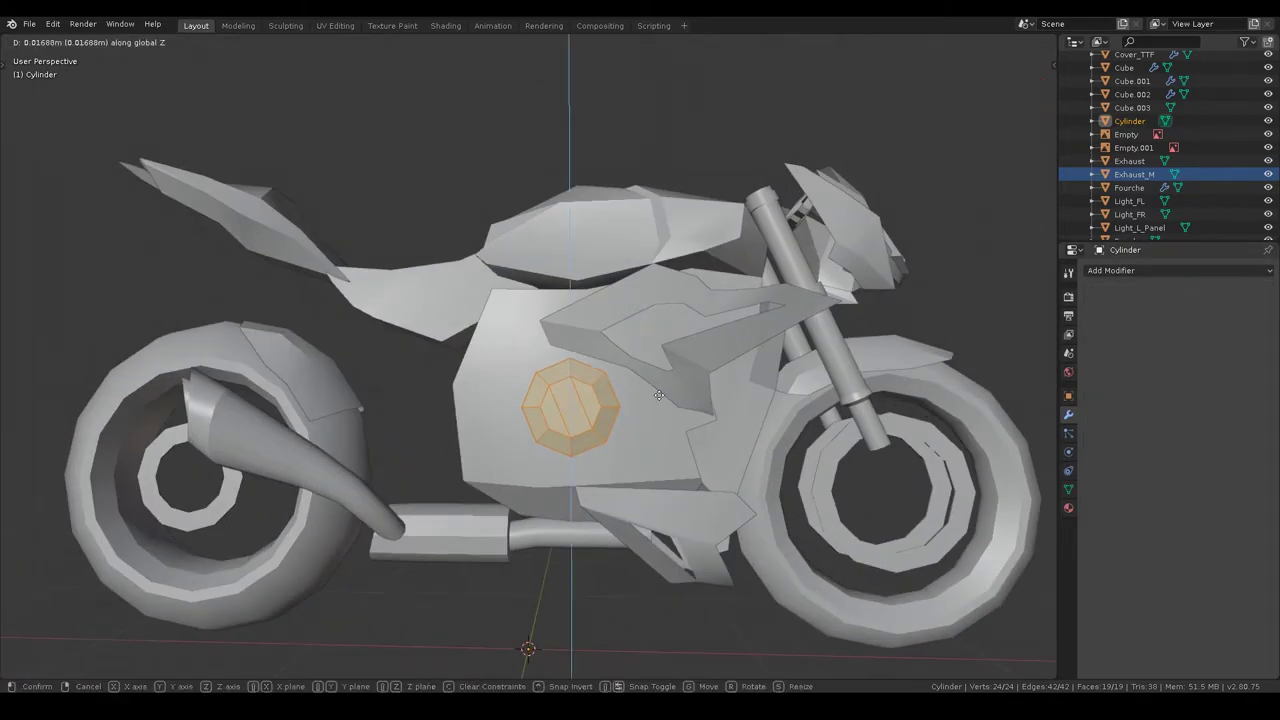
click(659, 395)
middle_drag(659, 395, 672, 426)
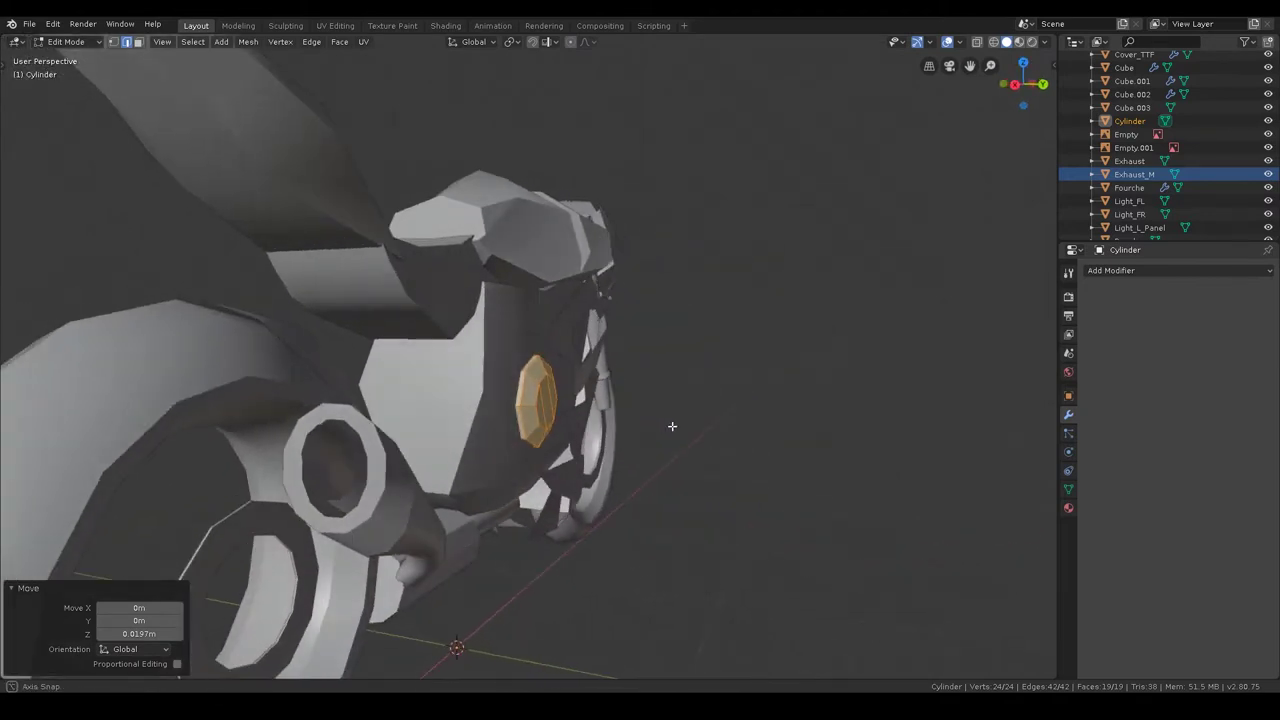
key(s)
key(z)
key(Escape)
key(s)
click(675, 420)
key(g)
key(y)
key(Escape)
- Deselect the cover and start an edge loop cut on the panel mesh Cube.002
key(alt+a)
mouse_move(683, 423)
middle_down()
mouse_move(598, 405)
mouse_move(565, 422)
middle_up()
middle_drag(444, 310, 525, 447)
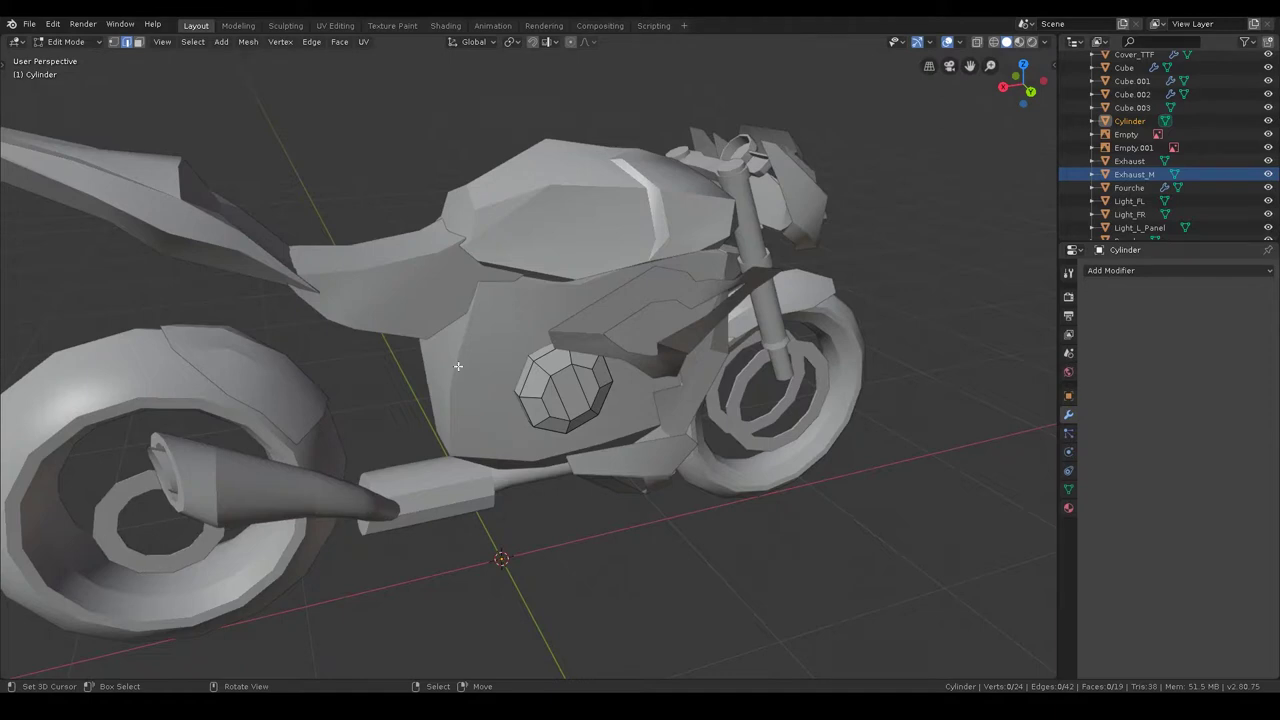
mouse_move(428, 298)
middle_down()
mouse_move(441, 338)
mouse_move(611, 328)
mouse_move(564, 346)
mouse_move(597, 358)
middle_up()
key(ctrl+Tab)
click(394, 335)
key(ctrl+r)
- Add a centred edge loop to Cube.002 and slide two loops along Y
click(564, 346)
right_click(564, 346)
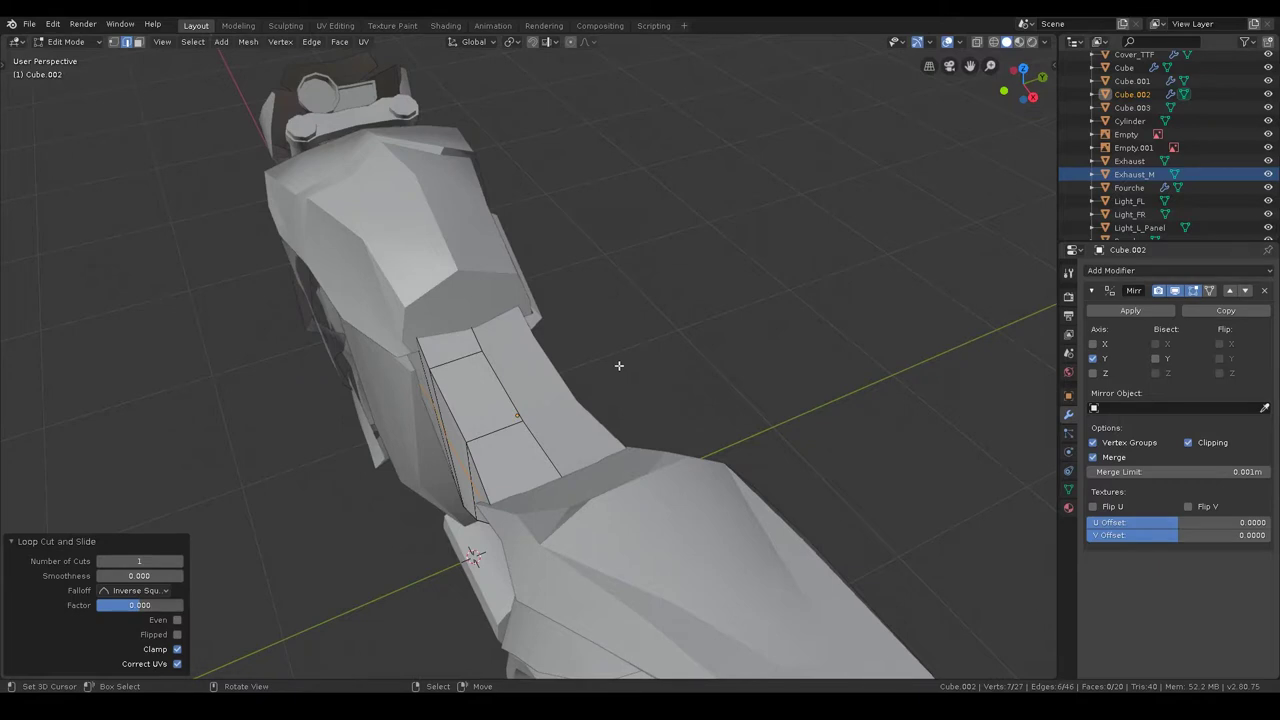
alt+click(452, 398)
key(g)
key(y)
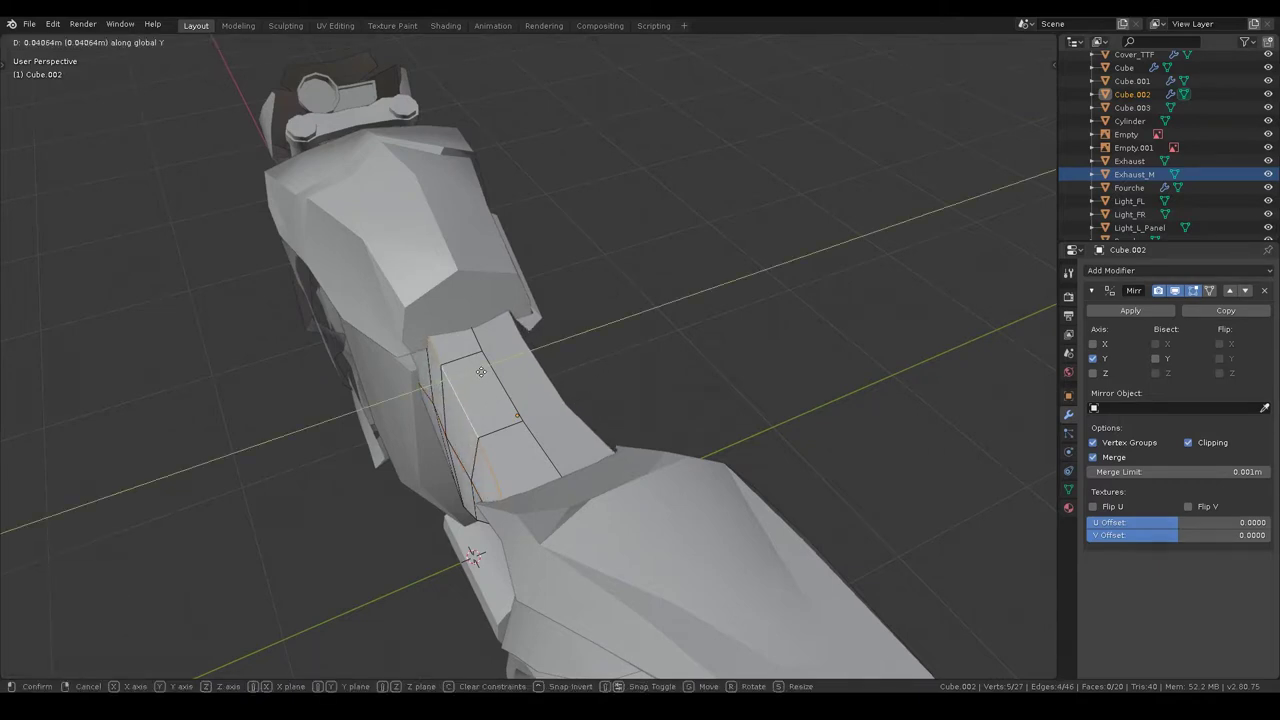
click(449, 372)
alt+click(445, 430)
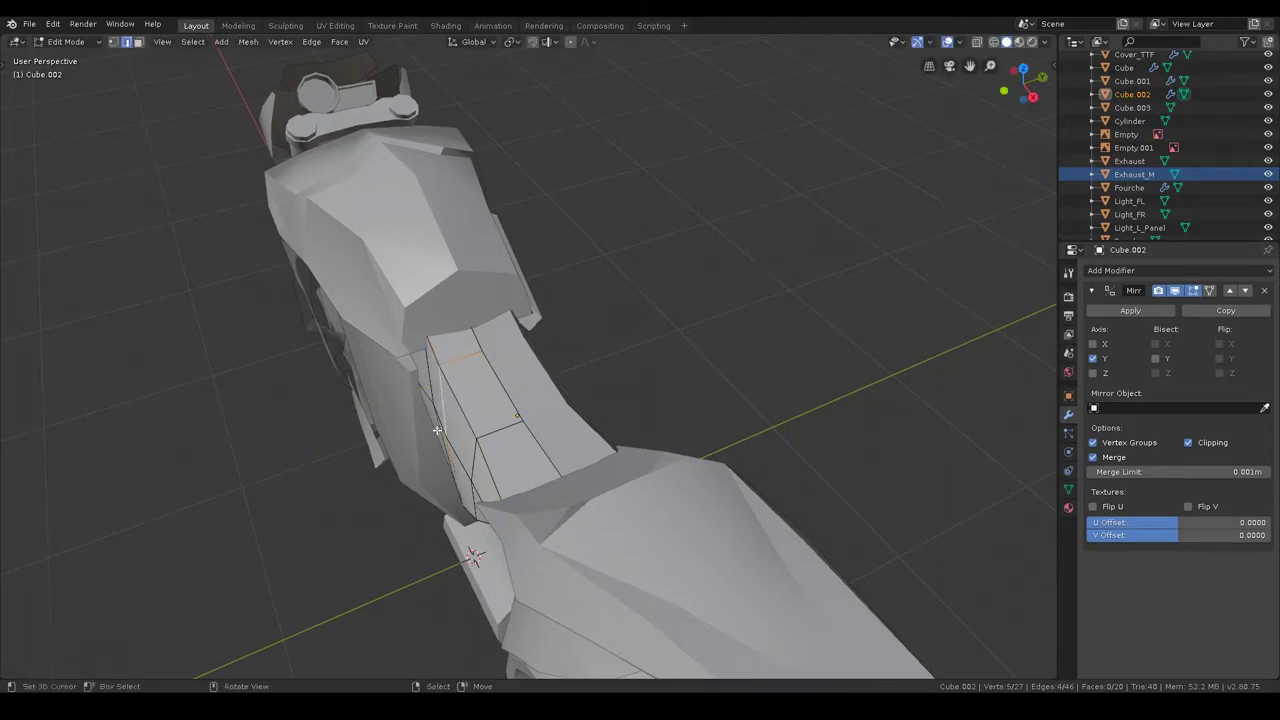
key(g)
key(y)
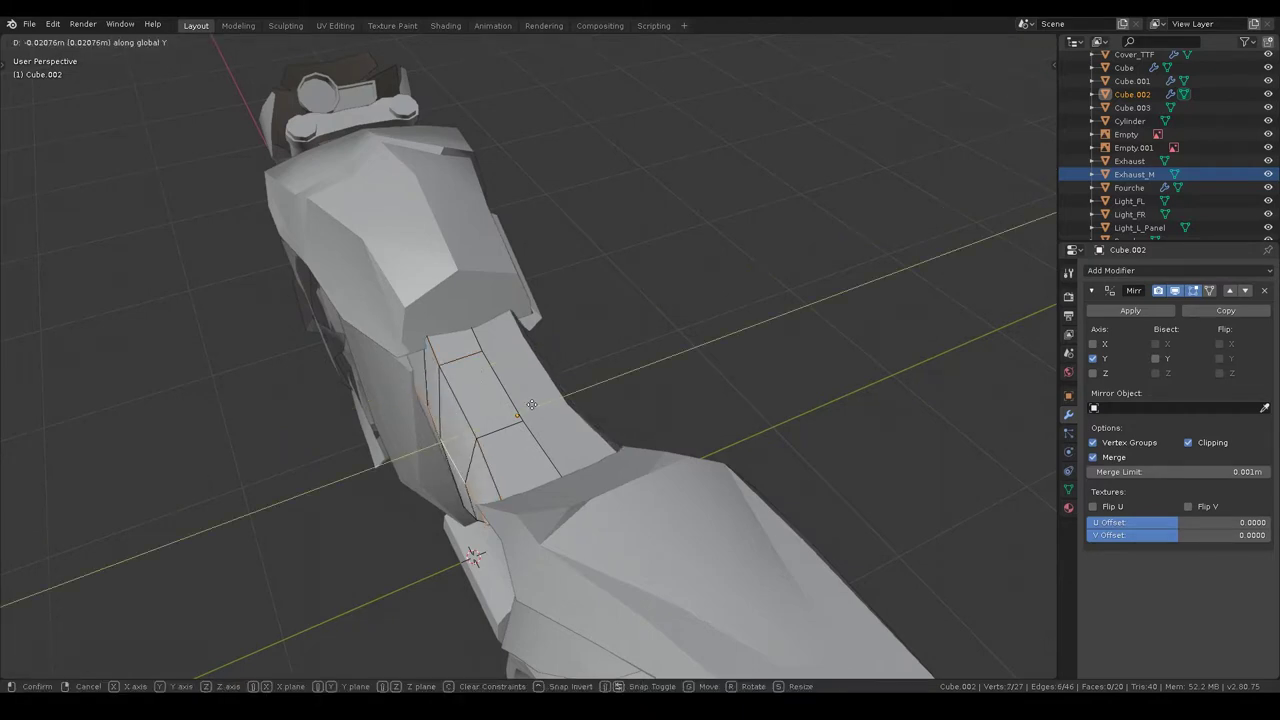
click(530, 404)
- Select another edge loop on the panel's side and push it outward along Y
key(g)
key(y)
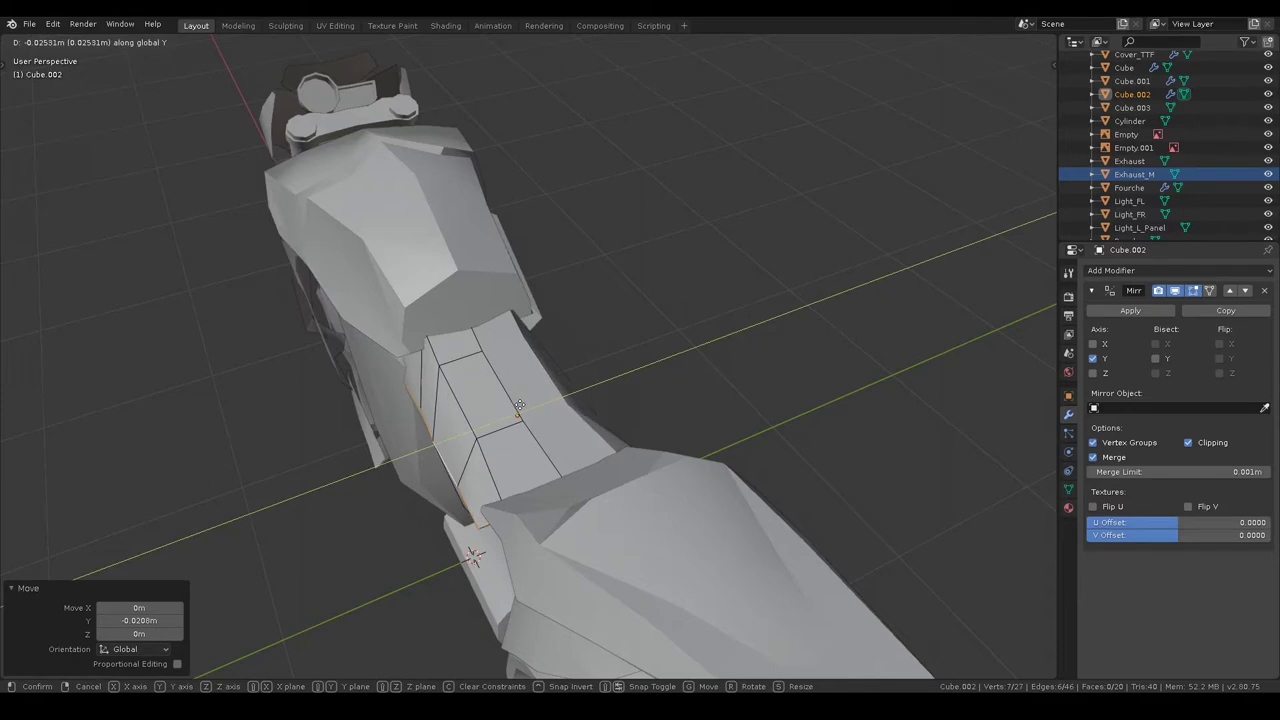
right_click(528, 404)
middle_drag(528, 404, 487, 319)
alt+click(487, 319)
alt+click(470, 290)
key(g)
key(y)
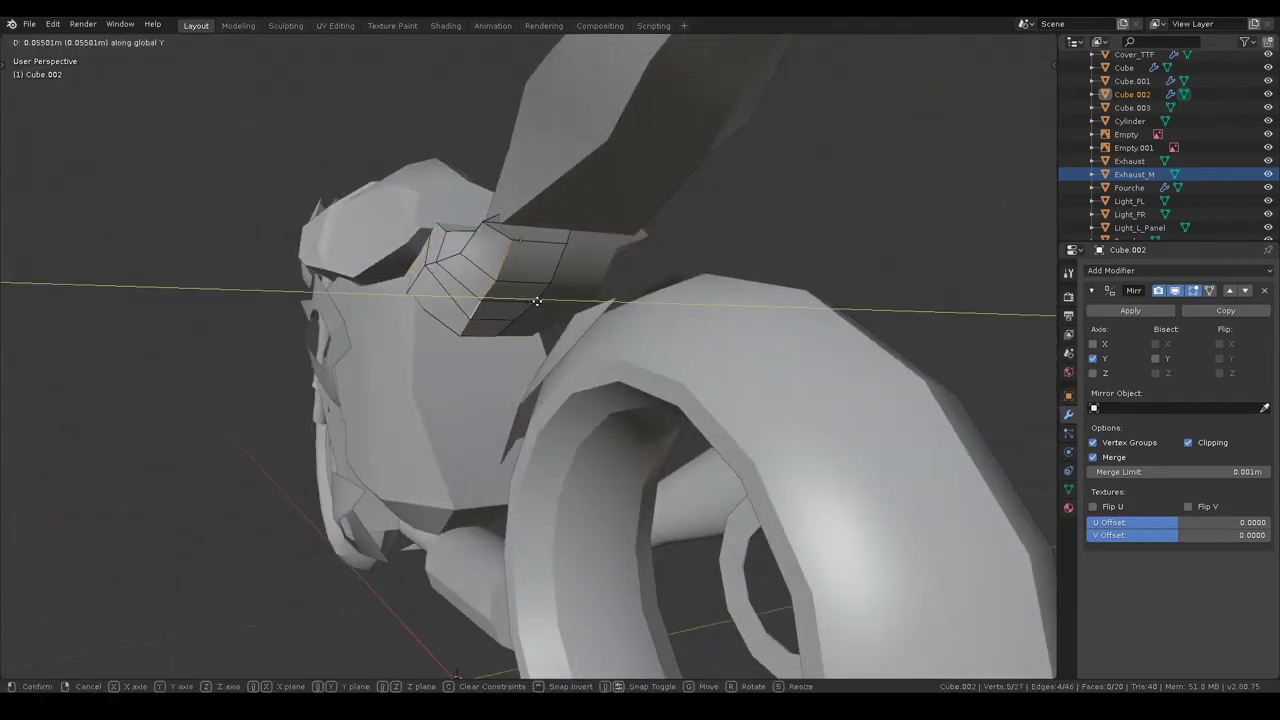
click(534, 305)
- Lower the panel's edge loop 0.0207 m along Z and leave Edit Mode
mouse_move(534, 306)
middle_down()
mouse_move(513, 314)
mouse_move(636, 286)
mouse_move(640, 350)
mouse_move(632, 257)
mouse_move(669, 274)
mouse_move(655, 300)
mouse_move(623, 277)
mouse_move(455, 260)
middle_up()
key(g)
key(z)
click(629, 308)
key(Tab)
key(Tab)
key(k)
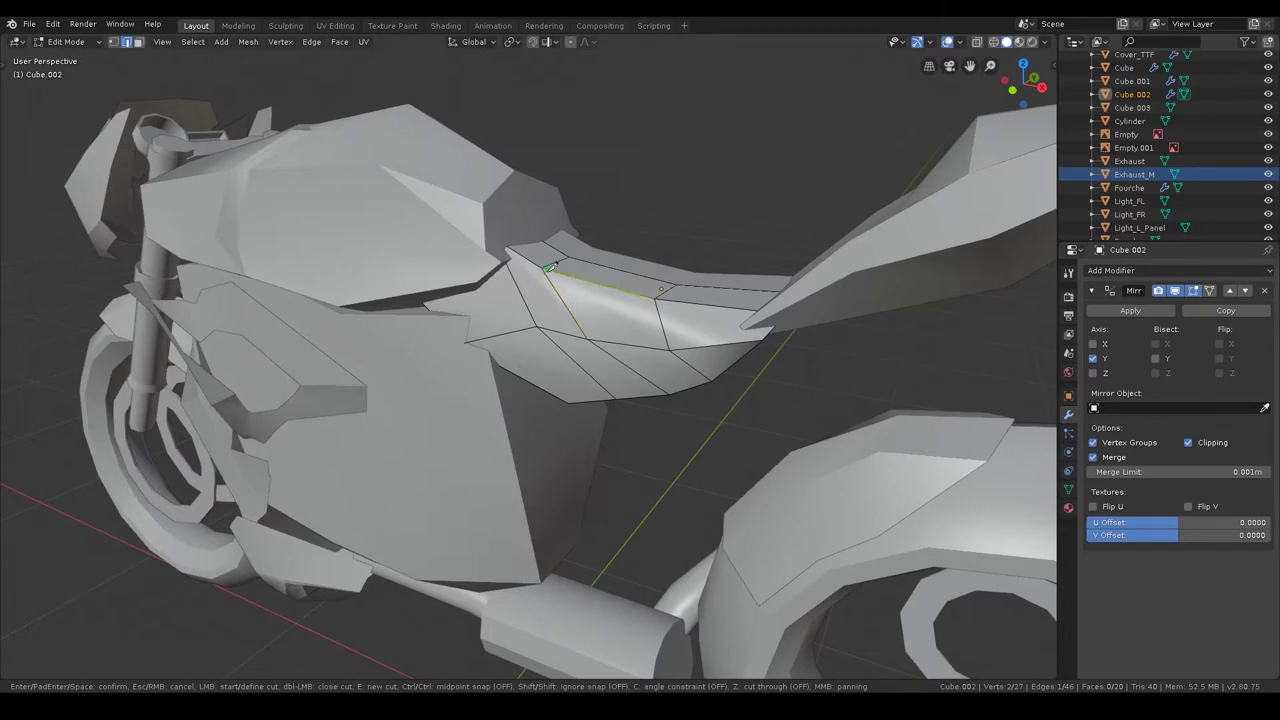
- In wireframe, knife a new edge across the panel from its upper to lower edge
key(Escape)
key(z)
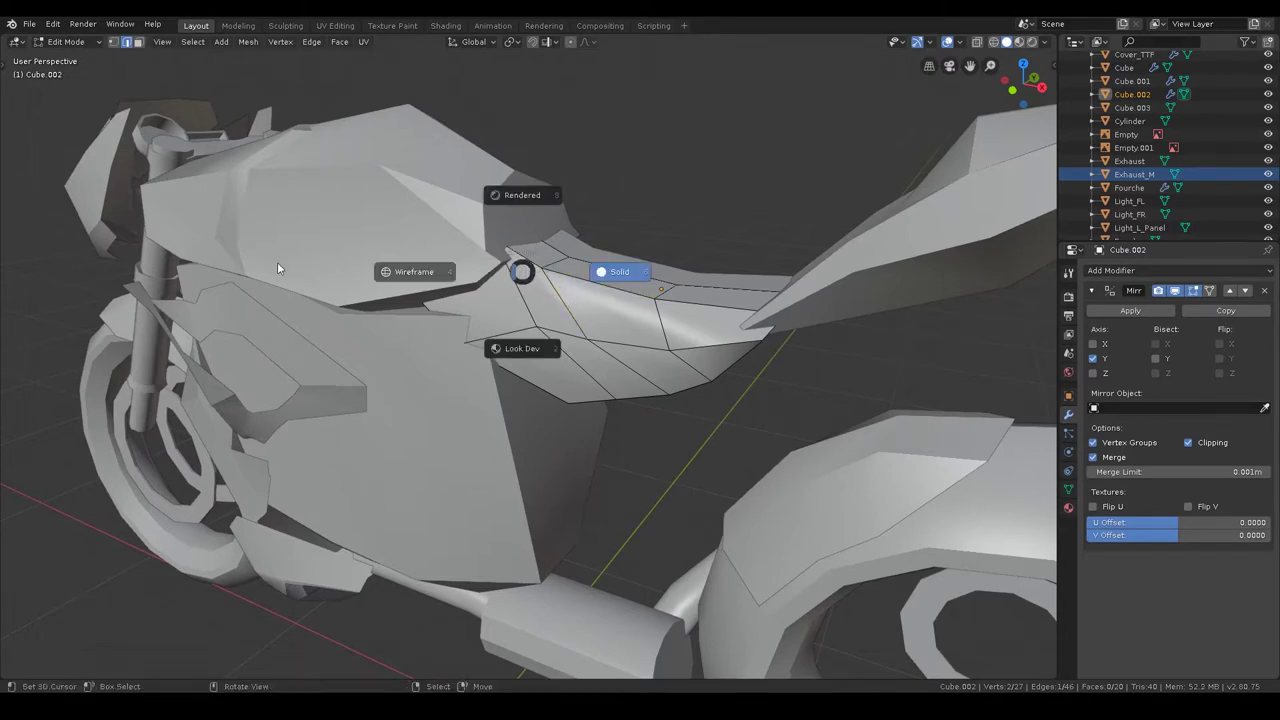
click(503, 248)
key(k)
click(493, 238)
click(586, 337)
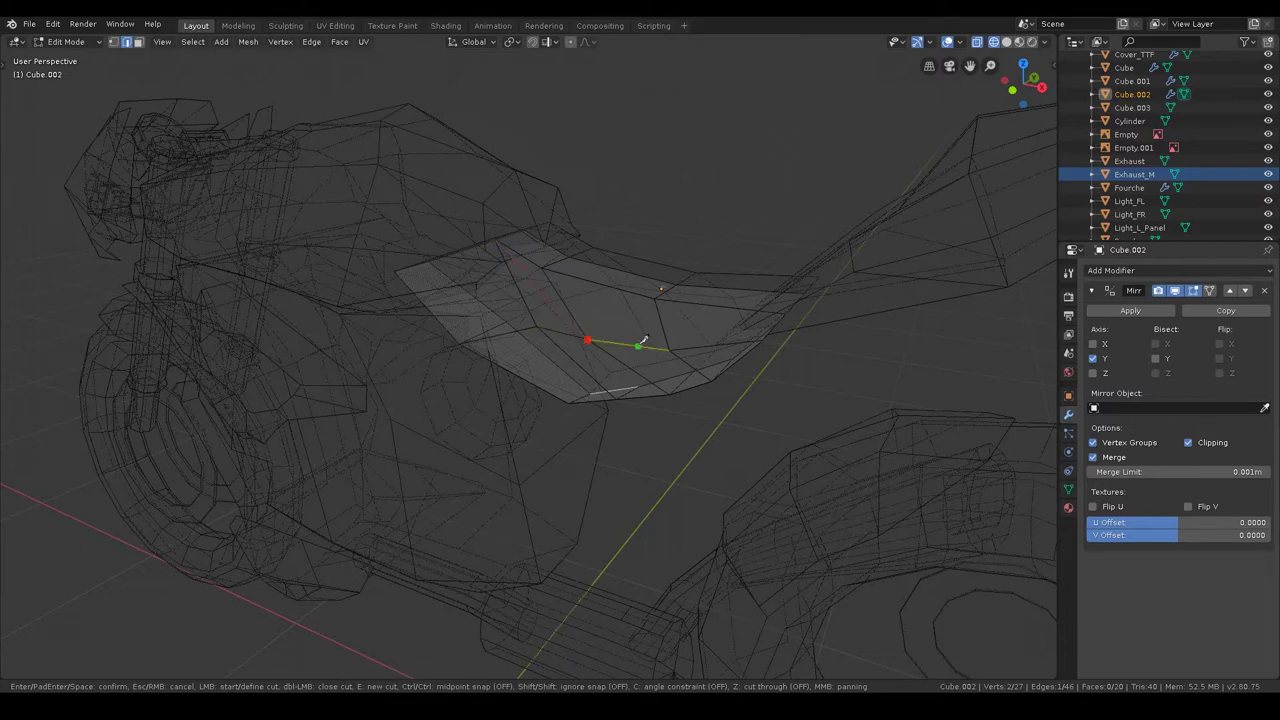
key(Return)
- Mark the edges along the new cut sharp and return to solid shading
shift+click(617, 343)
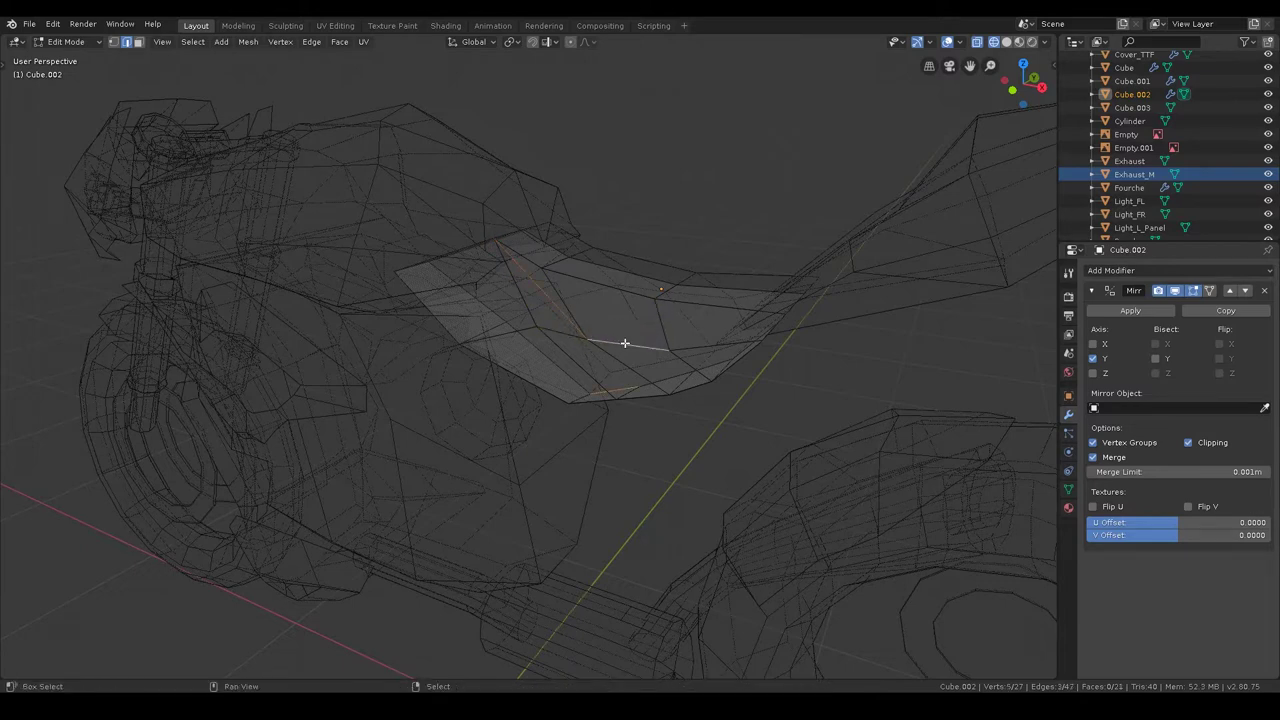
shift+click(704, 346)
shift+click(613, 384)
shift+click(588, 368)
key(ctrl+e)
click(606, 348)
key(Tab)
mouse_move(606, 348)
middle_down()
mouse_move(701, 224)
mouse_move(687, 255)
middle_up()
key(z)
click(839, 248)
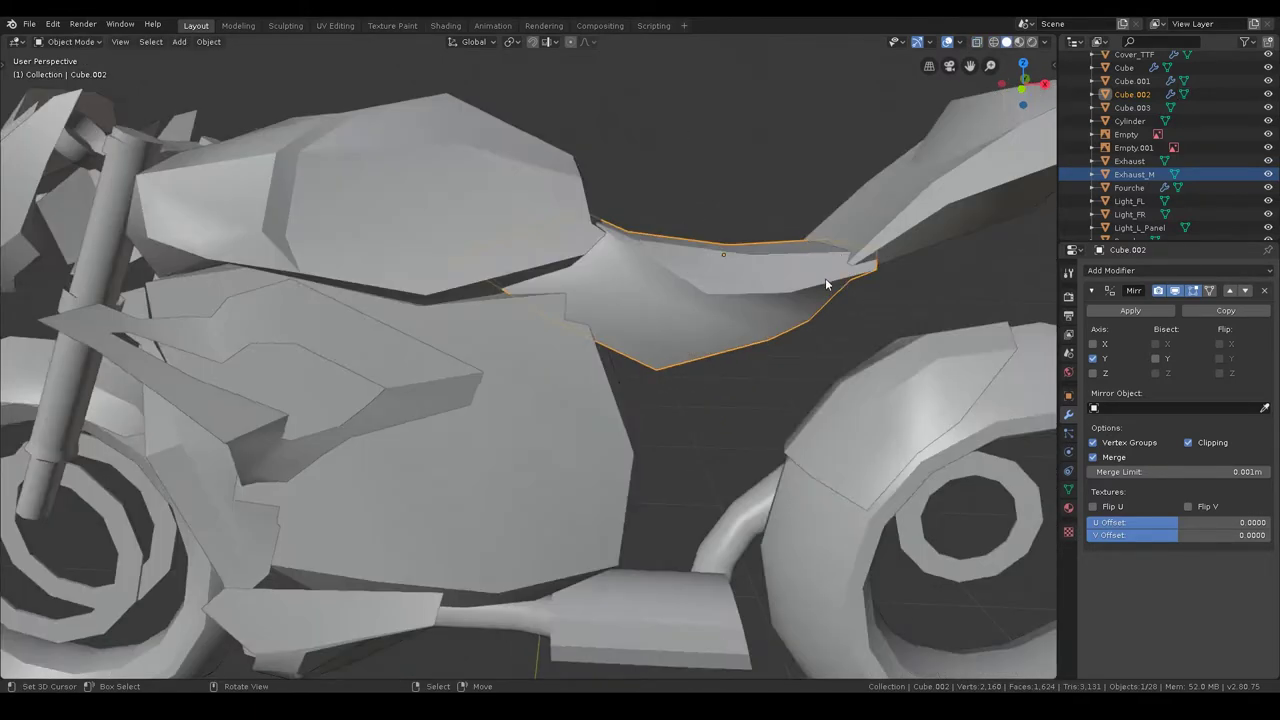
- Mark the selected crease edges on Cube.002 sharp and check the shading in Object Mode
middle_drag(825, 278, 789, 290)
click(553, 354)
key(ctrl+Tab)
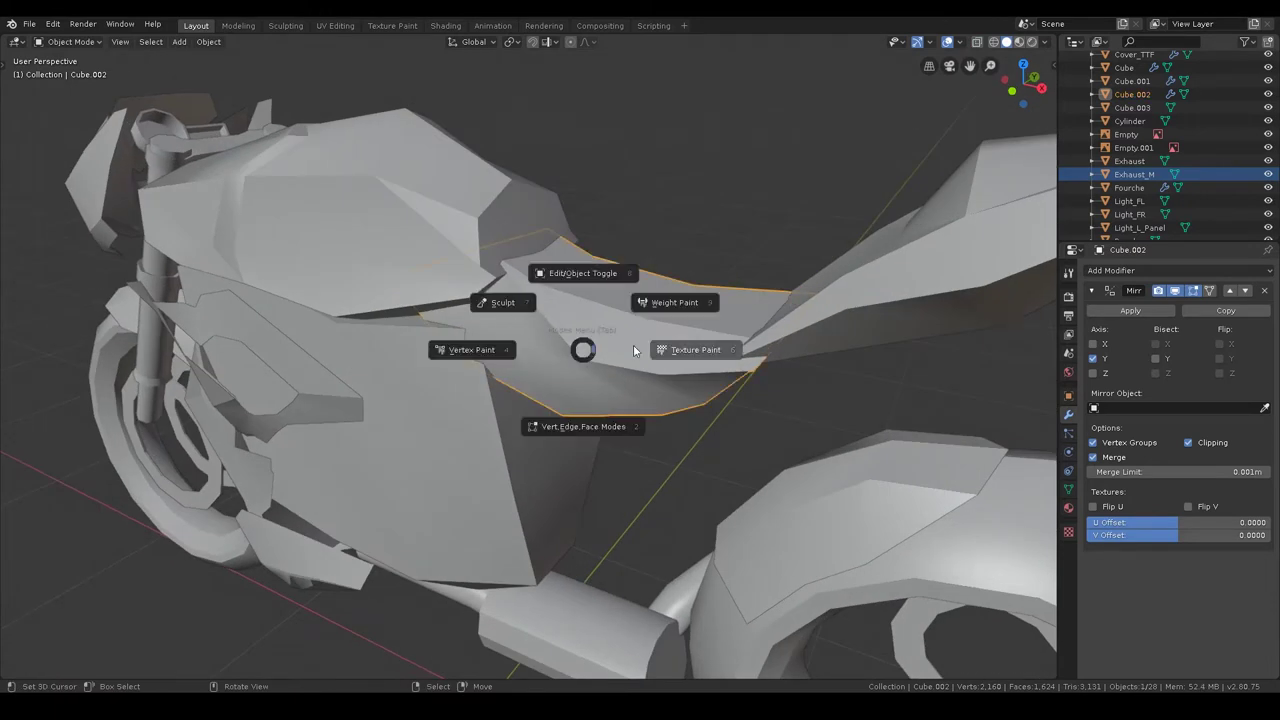
click(585, 257)
middle_drag(585, 257, 620, 297)
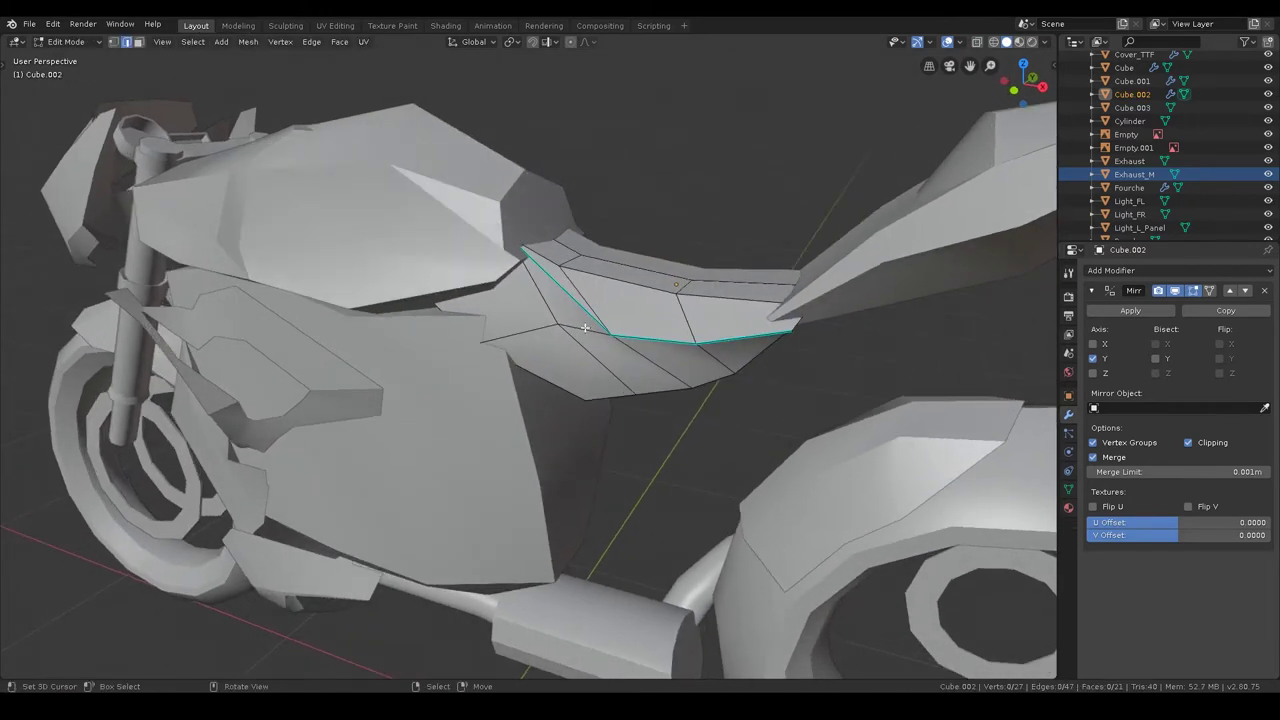
key(ctrl+e)
click(620, 297)
key(ctrl+Tab)
click(692, 251)
mouse_move(692, 251)
middle_down()
mouse_move(652, 286)
mouse_move(690, 296)
mouse_move(668, 369)
mouse_move(675, 400)
mouse_move(713, 379)
mouse_move(699, 362)
mouse_move(706, 340)
middle_up()
key(alt+a)
- Merge the panel's two stray vertices at the last selected one
key(ctrl+Tab)
click(834, 294)
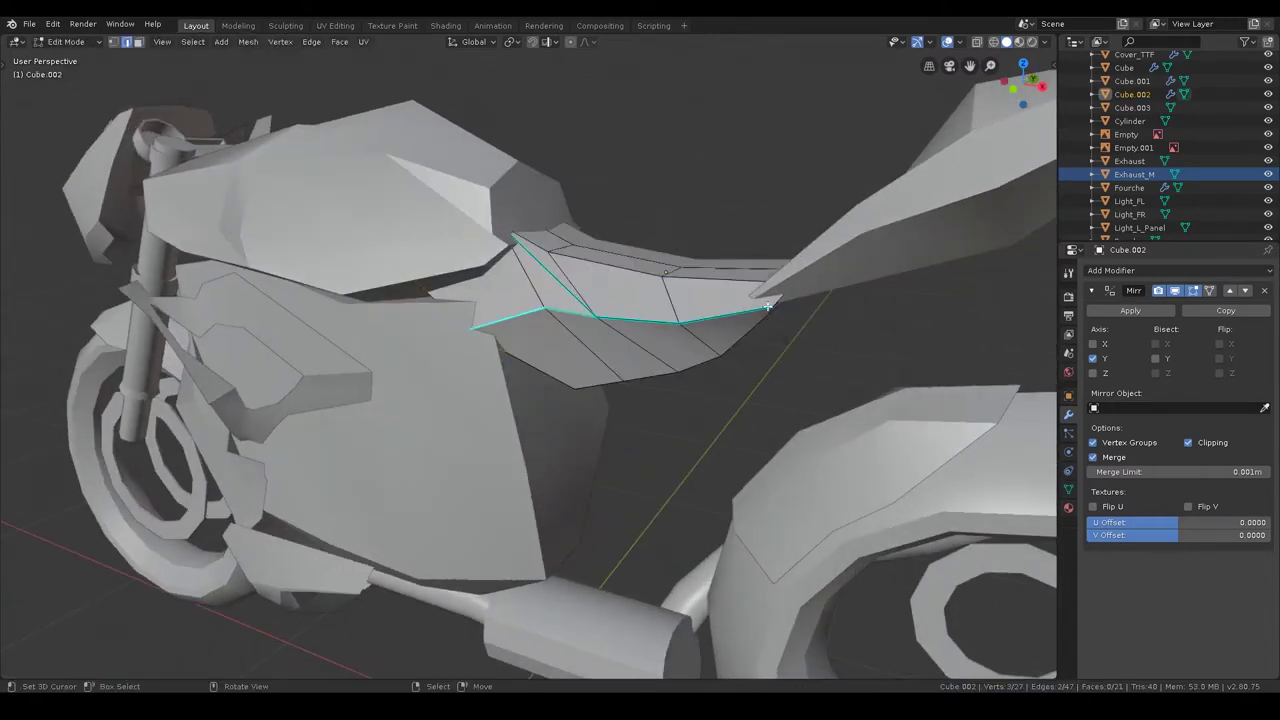
key(z)
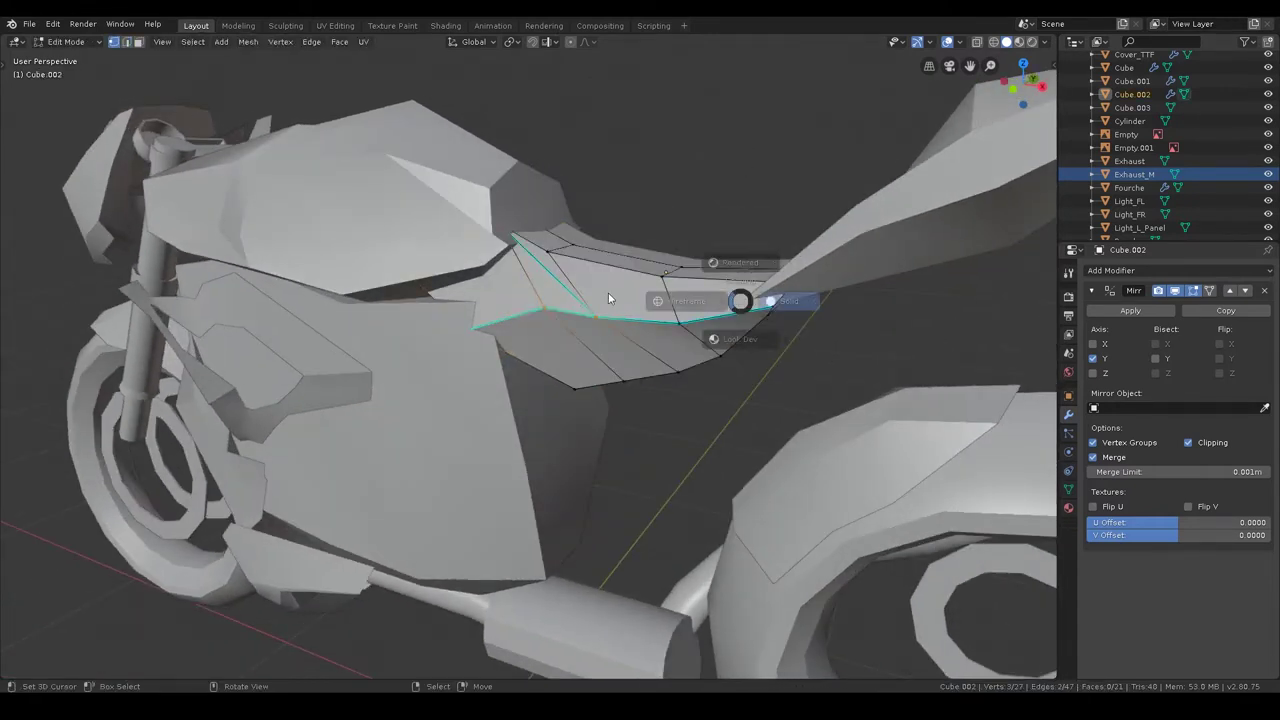
click(797, 310)
middle_drag(823, 289, 771, 286)
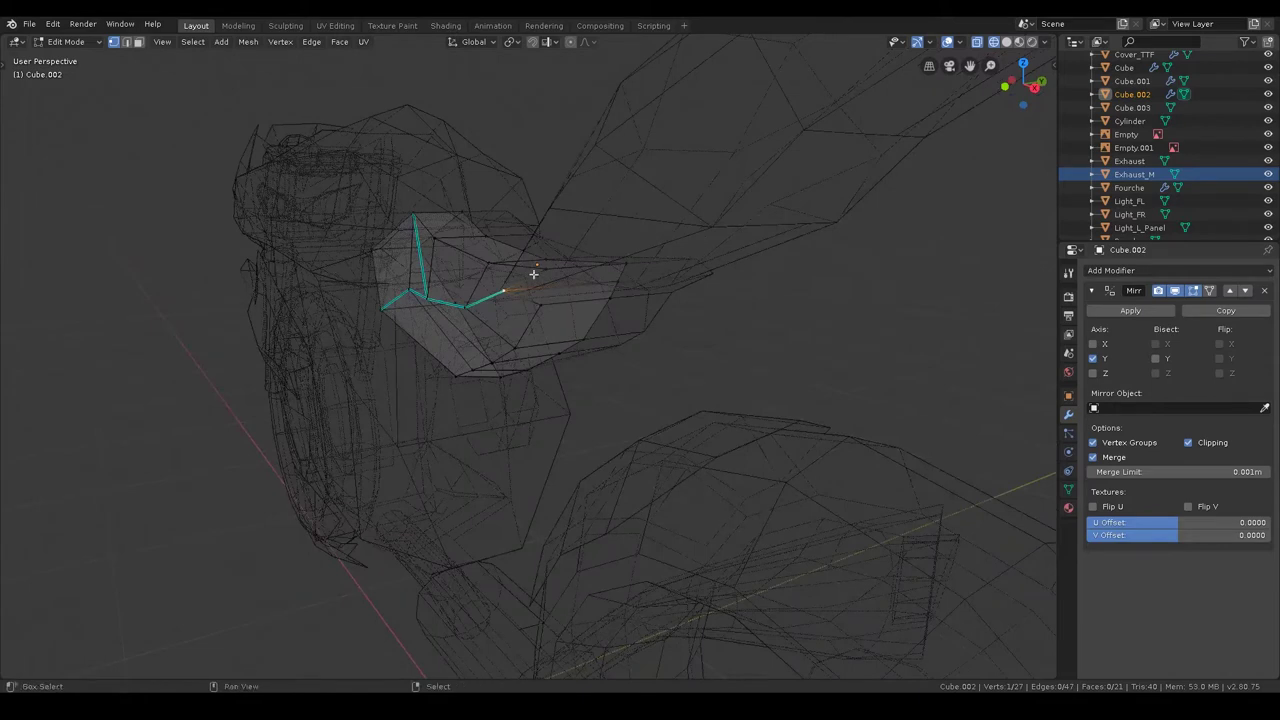
key(m)
click(626, 280)
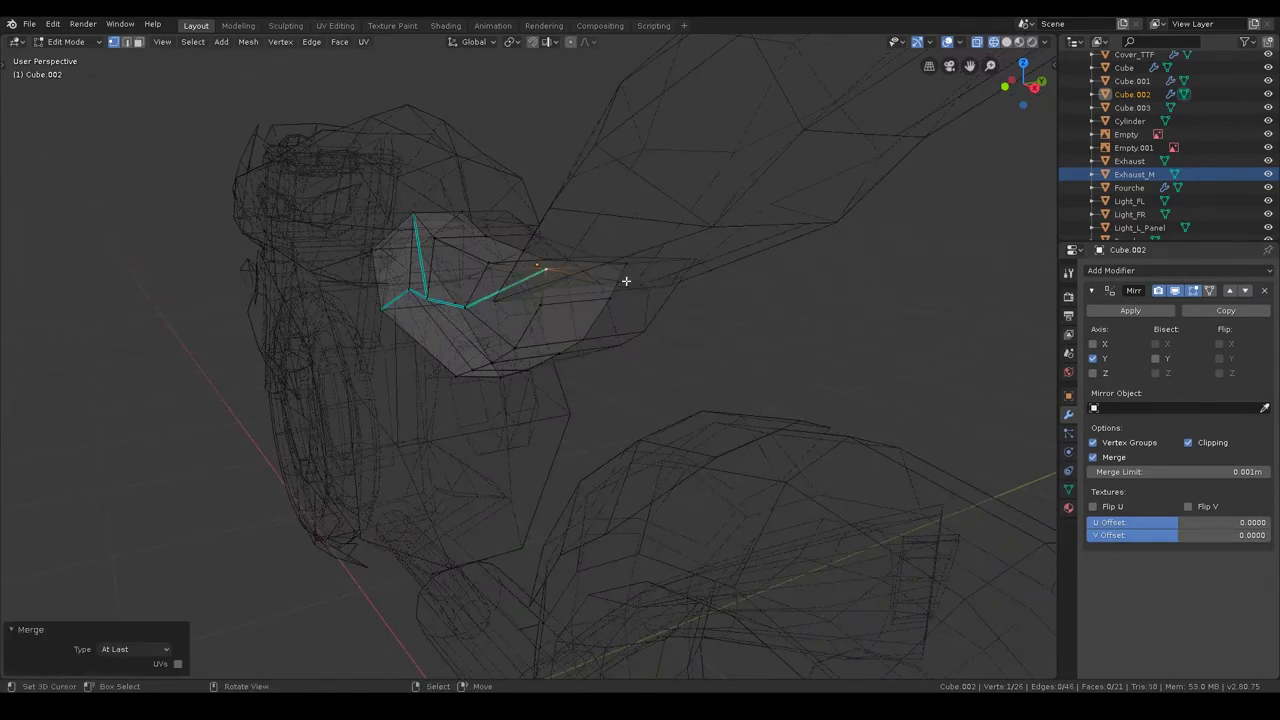
key(Tab)
- Switch back to solid shading and look over the front fork and rear wheel
middle_drag(566, 202, 674, 249)
key(z)
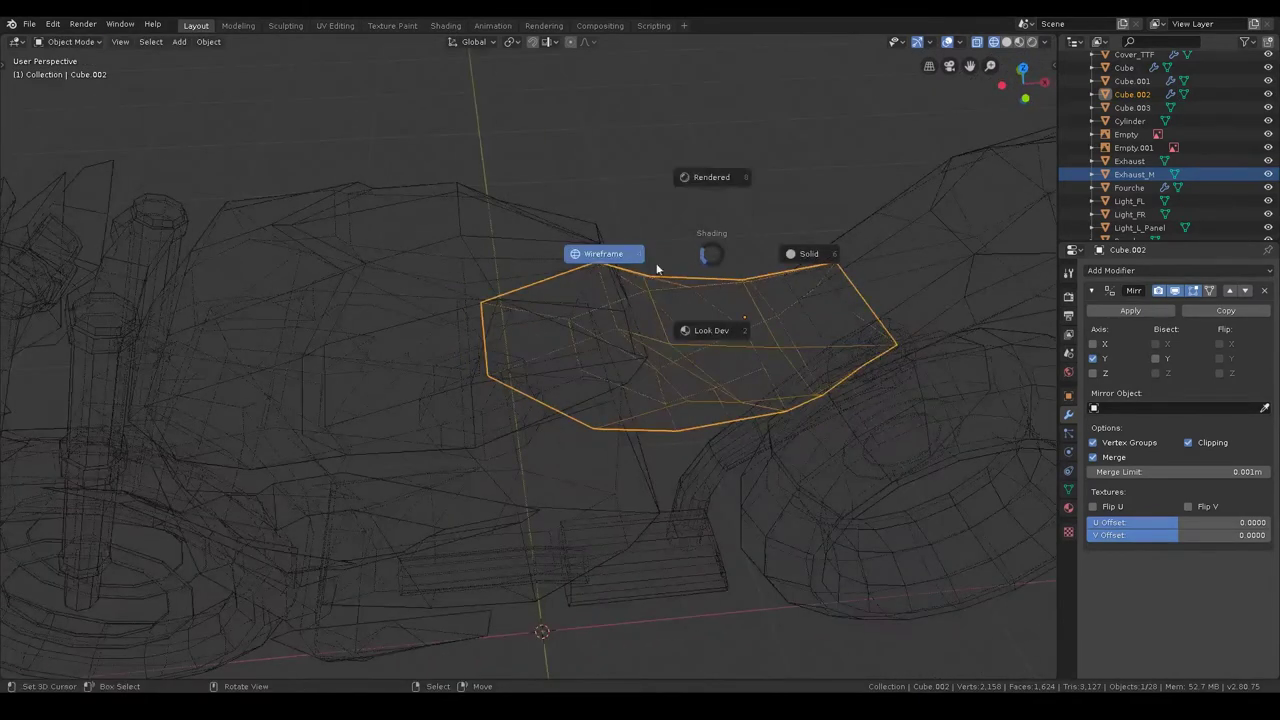
click(853, 291)
mouse_move(894, 344)
middle_down()
mouse_move(872, 302)
mouse_move(817, 278)
middle_up()
mouse_move(723, 270)
middle_down()
mouse_move(711, 269)
mouse_move(743, 269)
mouse_move(743, 289)
mouse_move(622, 271)
mouse_move(640, 271)
middle_up()
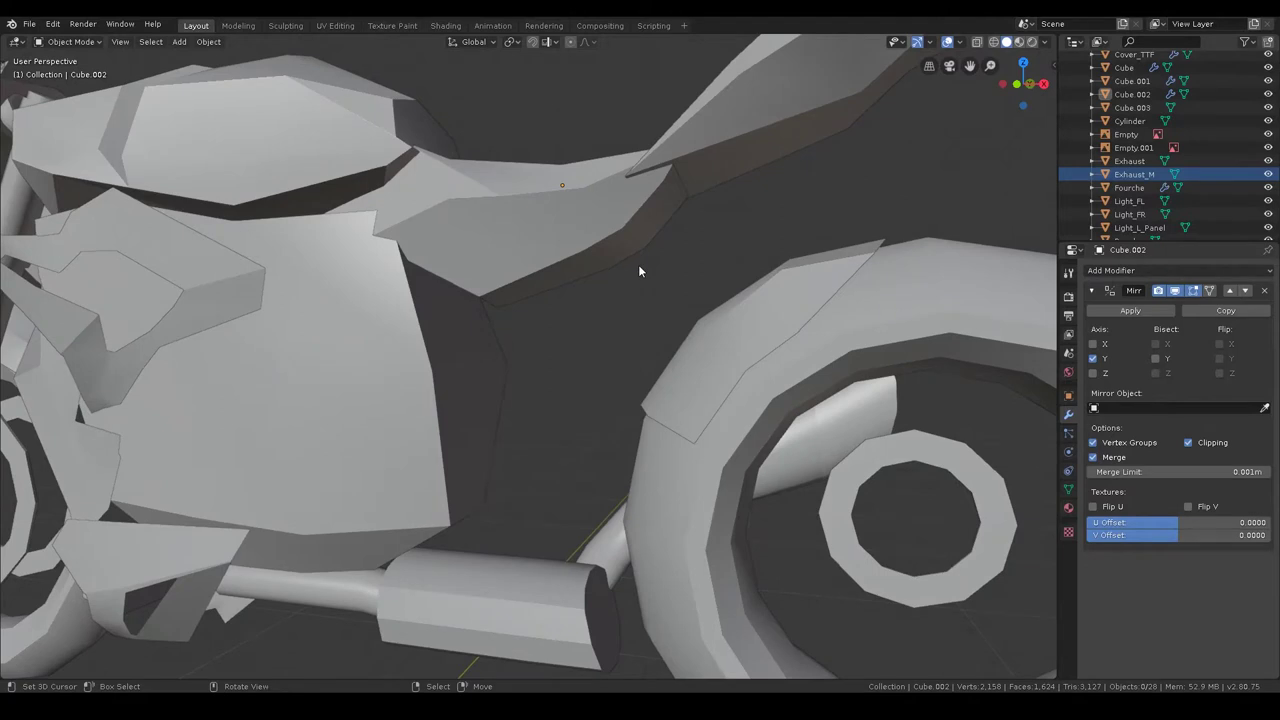
scroll(634, 268, down, 2)
scroll(634, 270, down, 3)
scroll(700, 370, up, 3)
middle_drag(700, 370, 719, 388)
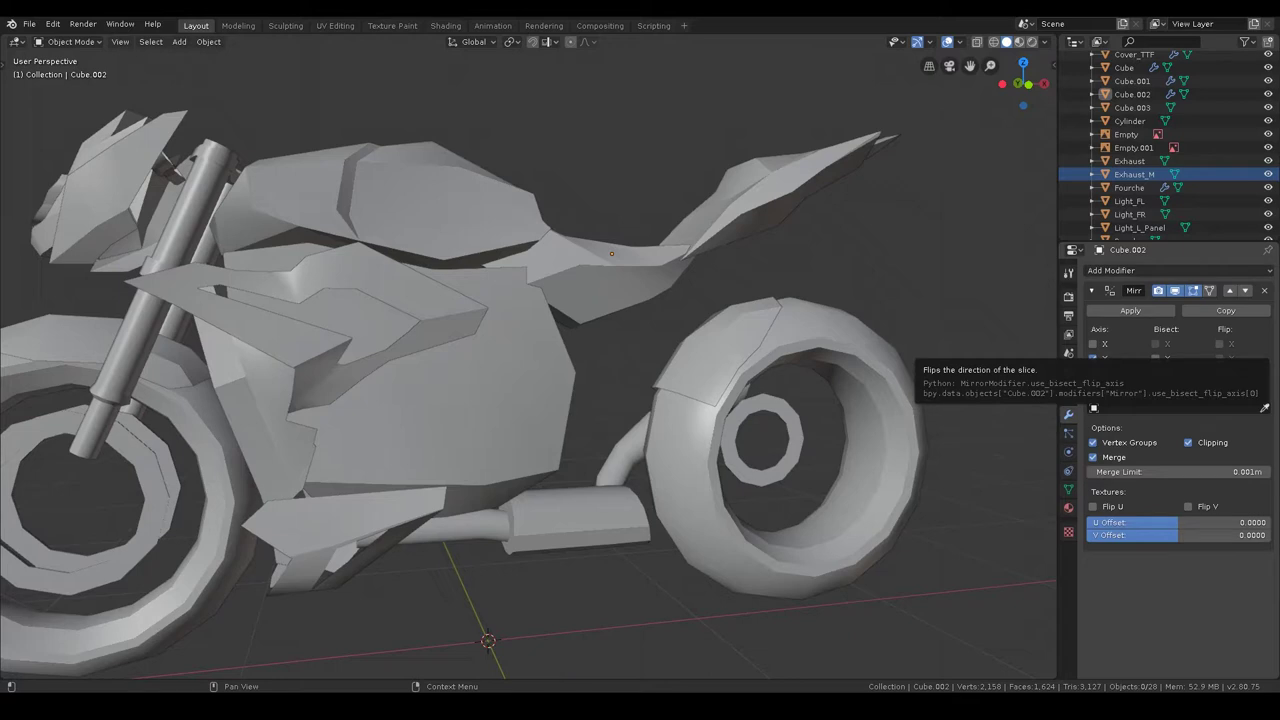
- Duplicate the octagonal engine cover and turn the copy 180° about Z
middle_drag(964, 395, 694, 363)
middle_drag(616, 441, 716, 398)
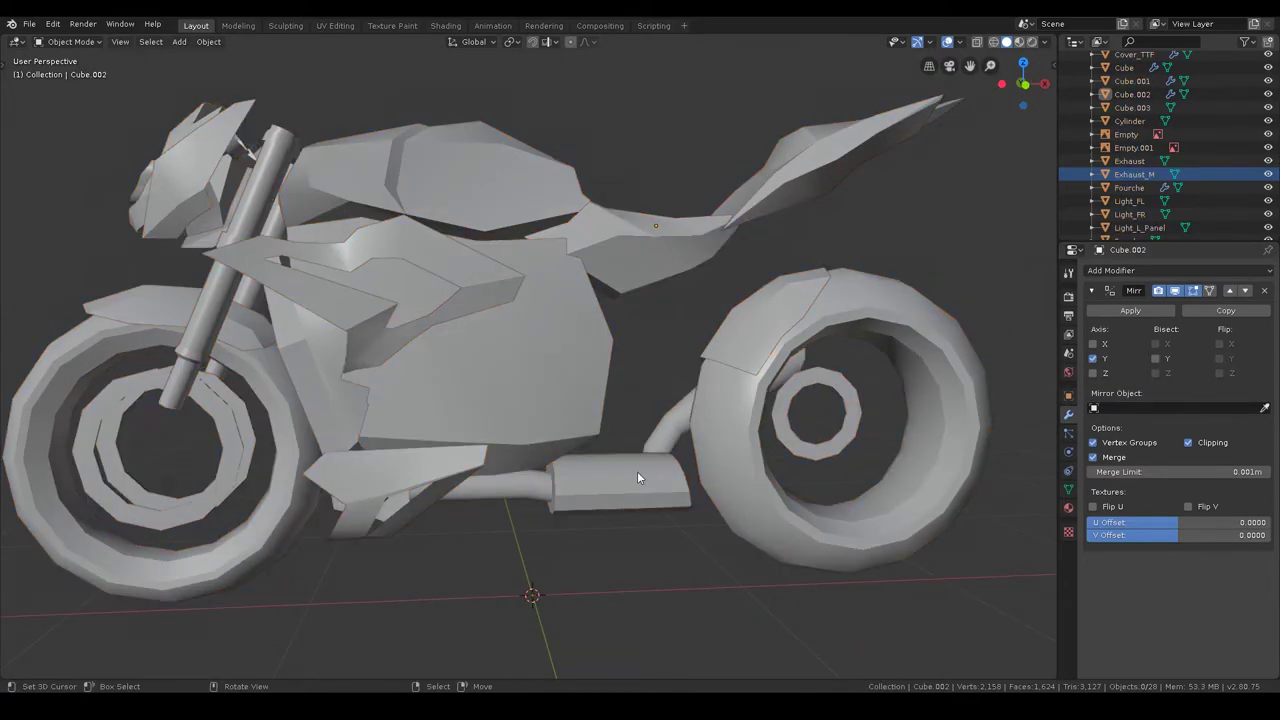
mouse_move(608, 479)
middle_down()
mouse_move(646, 467)
mouse_move(544, 460)
mouse_move(481, 399)
middle_up()
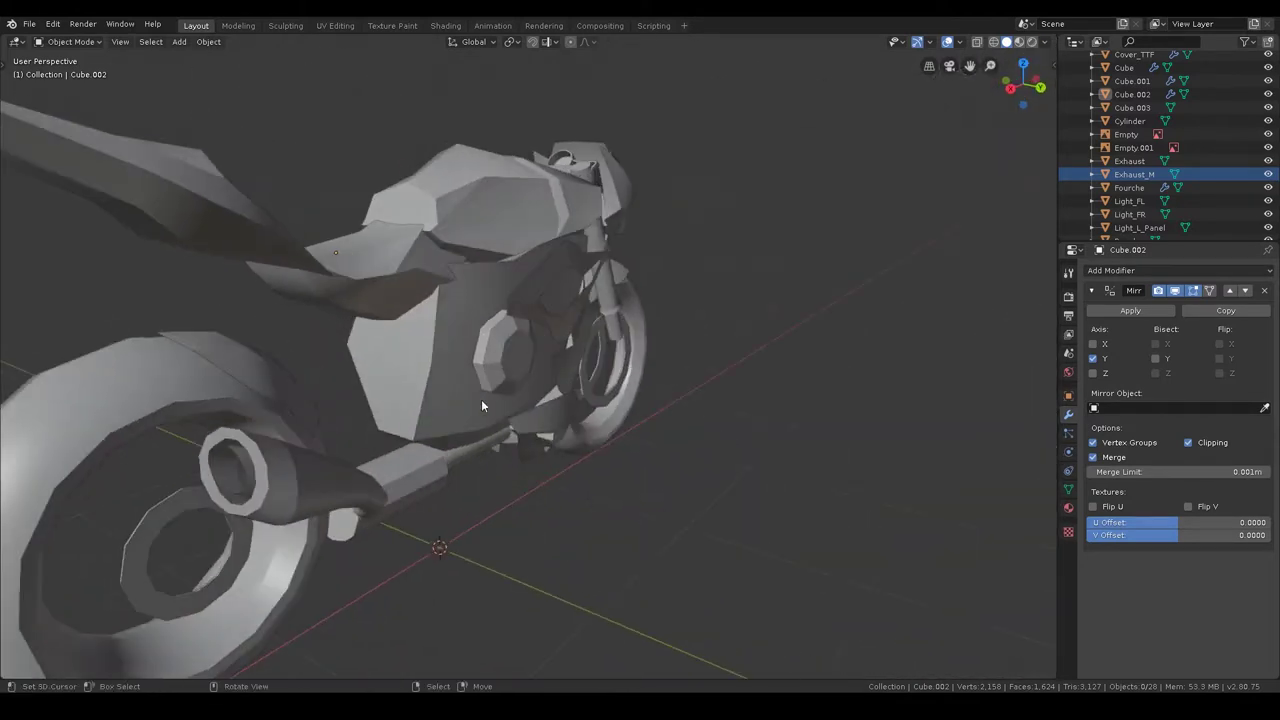
click(490, 364)
key(shift+d)
click(566, 381)
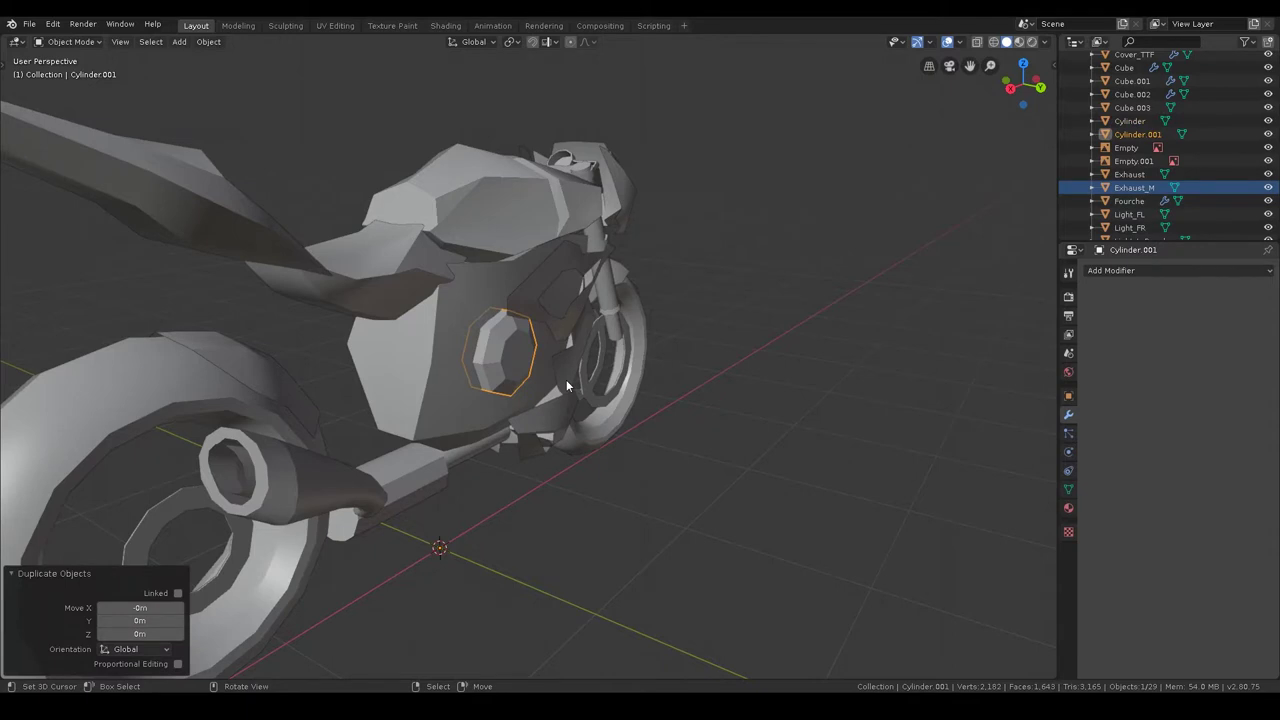
text(rz180)
key(Return)
- In front view, move the copy into place near the engine
mouse_move(394, 408)
middle_down()
mouse_move(560, 382)
mouse_move(598, 395)
middle_up()
key(KP_1)
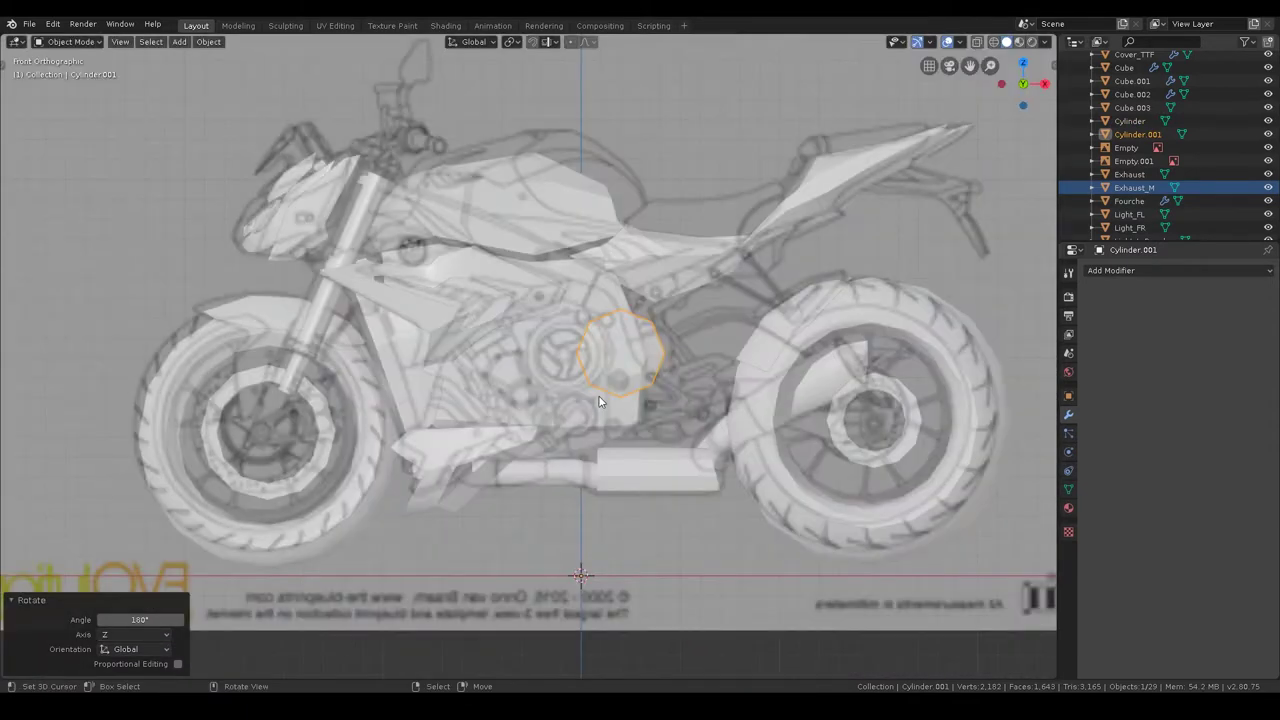
key(g)
click(575, 352)
key(g)
click(680, 370)
- Lower all of the copy's geometry in Edit Mode, then return to Object Mode
key(g)
click(660, 390)
key(ctrl+Tab)
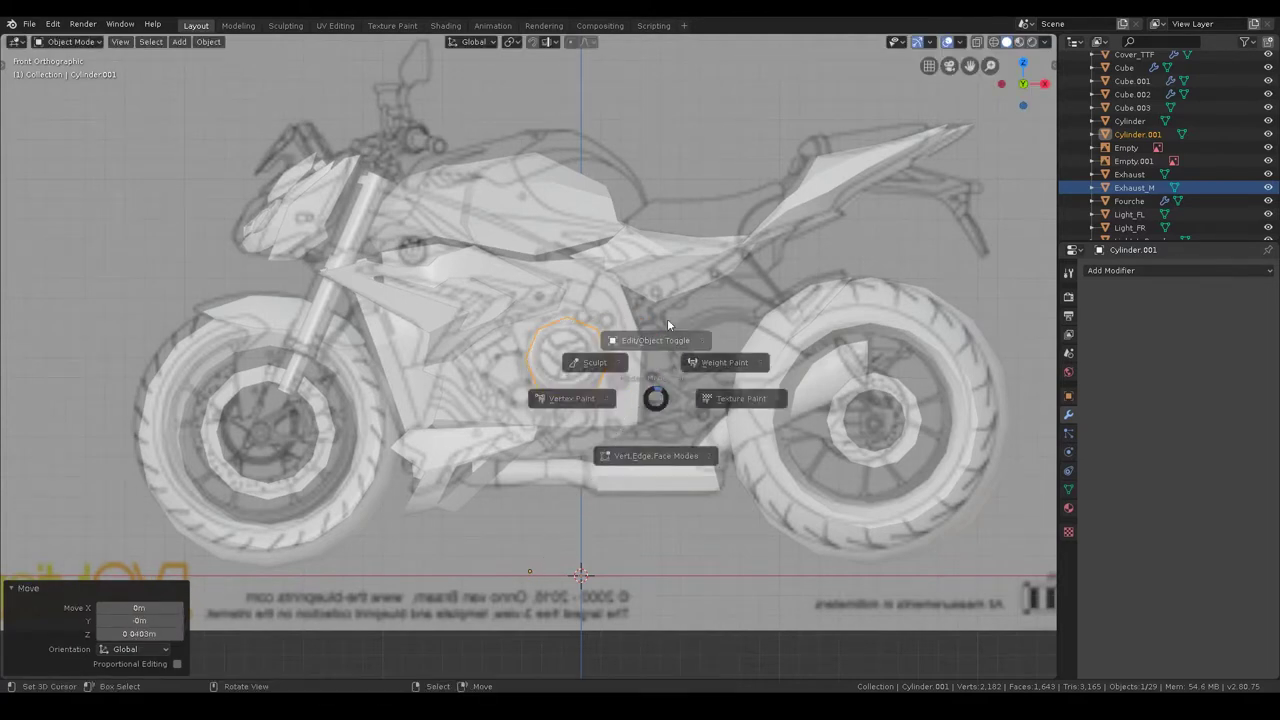
click(667, 322)
key(a)
key(g)
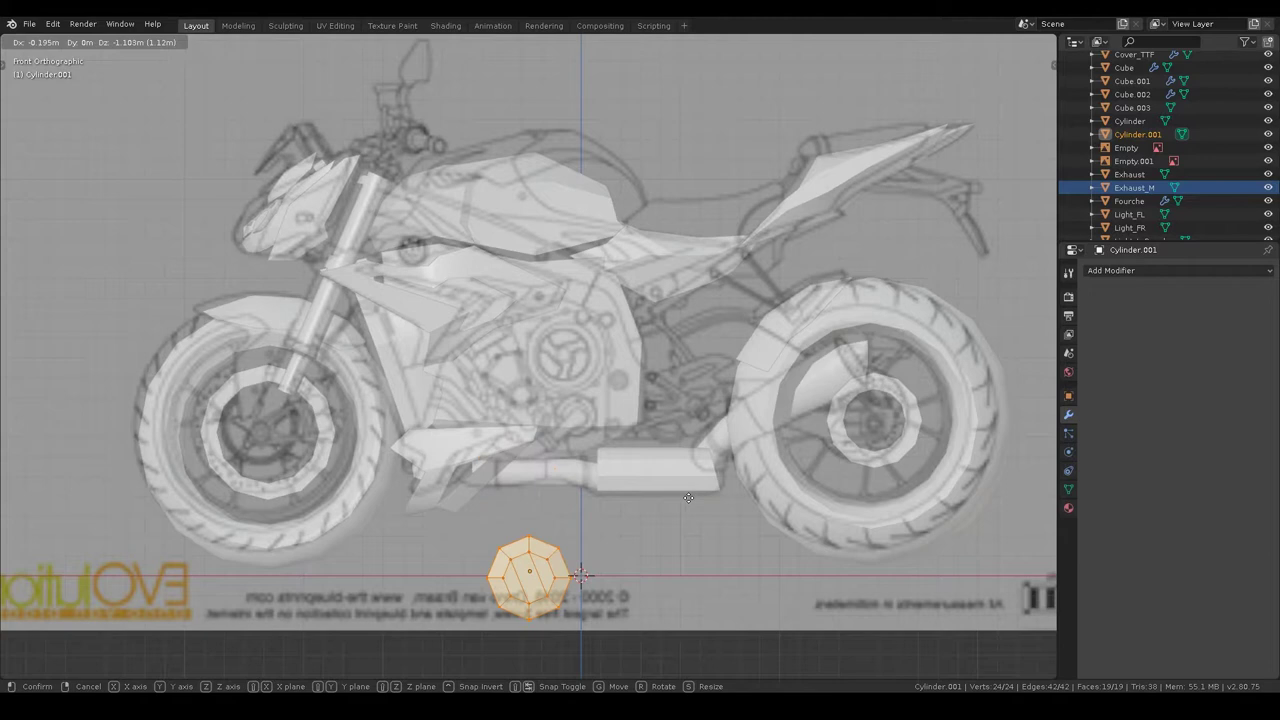
click(688, 497)
key(ctrl+Tab)
click(602, 500)
- Move the copy up to the engine, turn off X-ray, and save s1000r.blend
key(g)
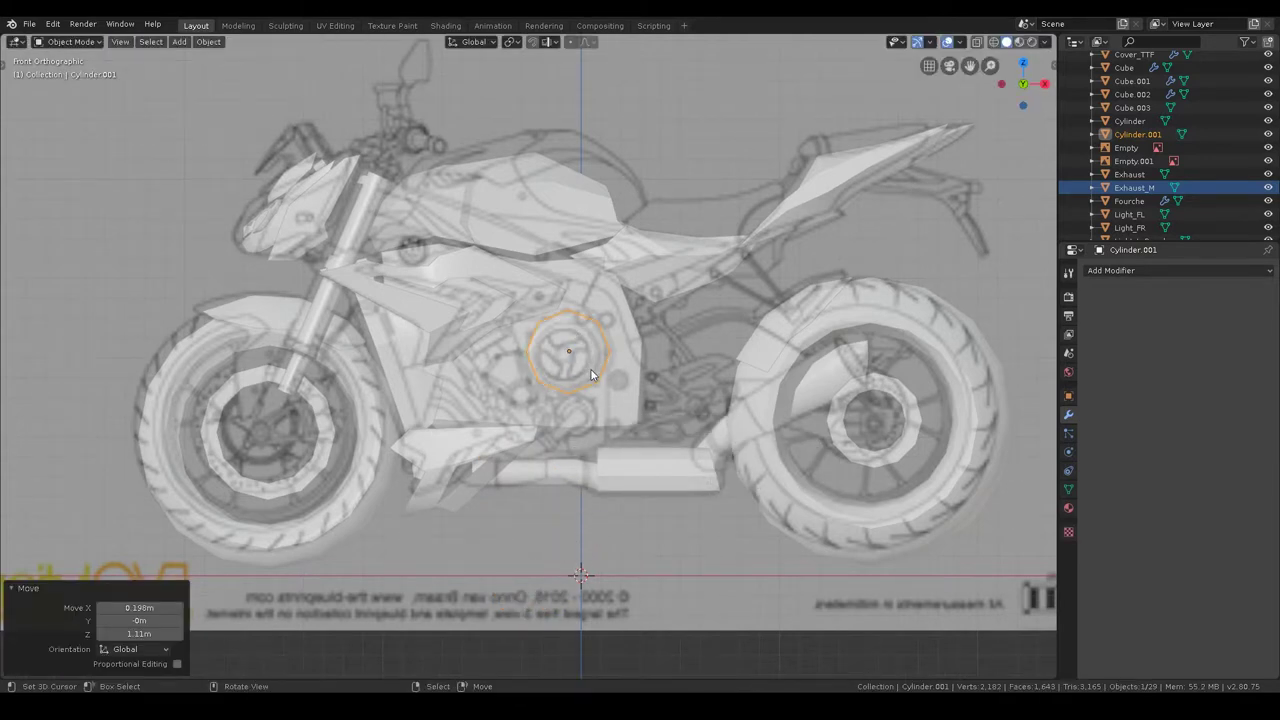
scroll(591, 374, up, 2)
shift+scroll(591, 374, up, 3)
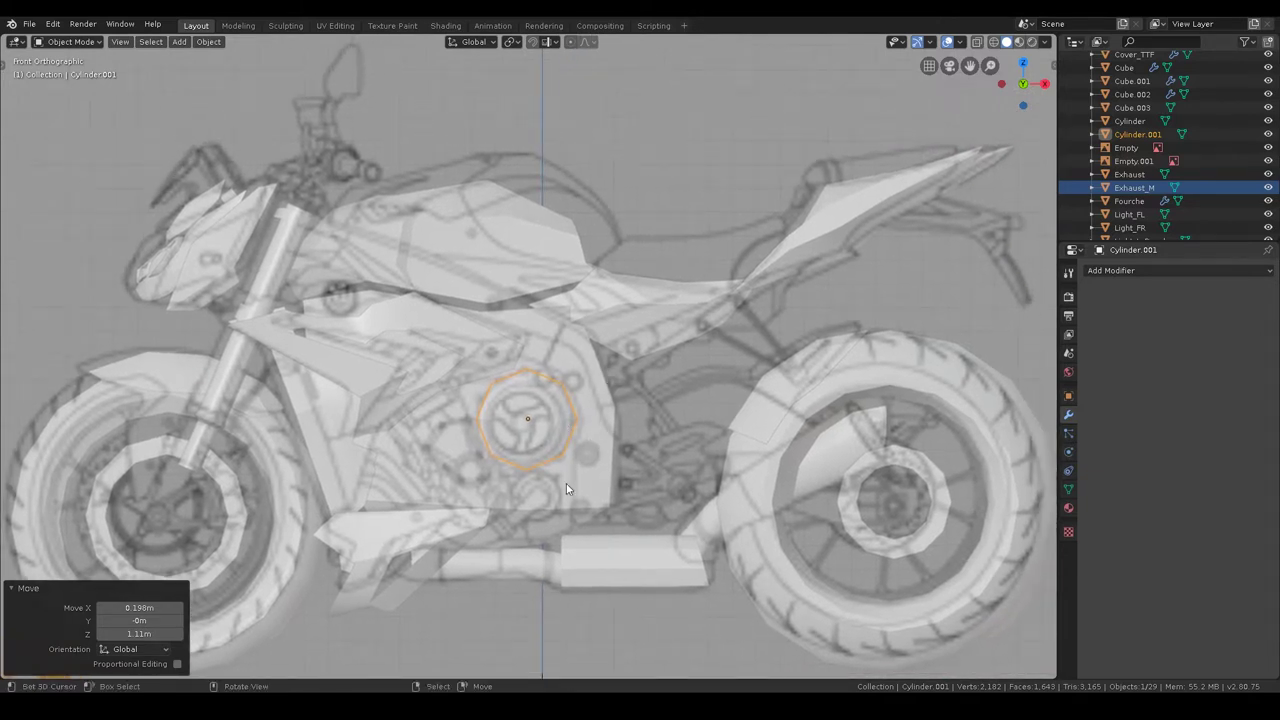
key(alt+z)
middle_drag(545, 500, 529, 426)
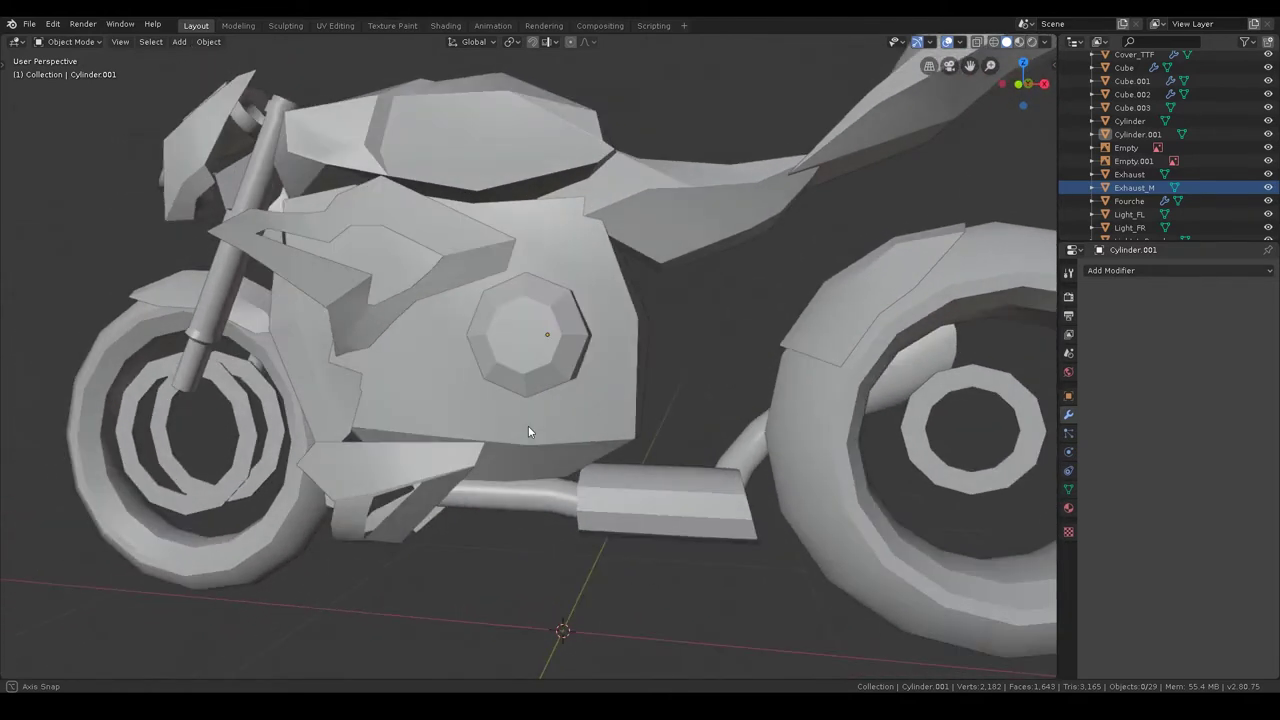
mouse_move(528, 426)
middle_down()
mouse_move(713, 456)
mouse_move(808, 455)
mouse_move(388, 403)
mouse_move(460, 367)
middle_up()
key(ctrl+s)
mouse_move(650, 390)
middle_down()
mouse_move(586, 429)
mouse_move(534, 413)
mouse_move(548, 390)
middle_up()
key(shift+a)
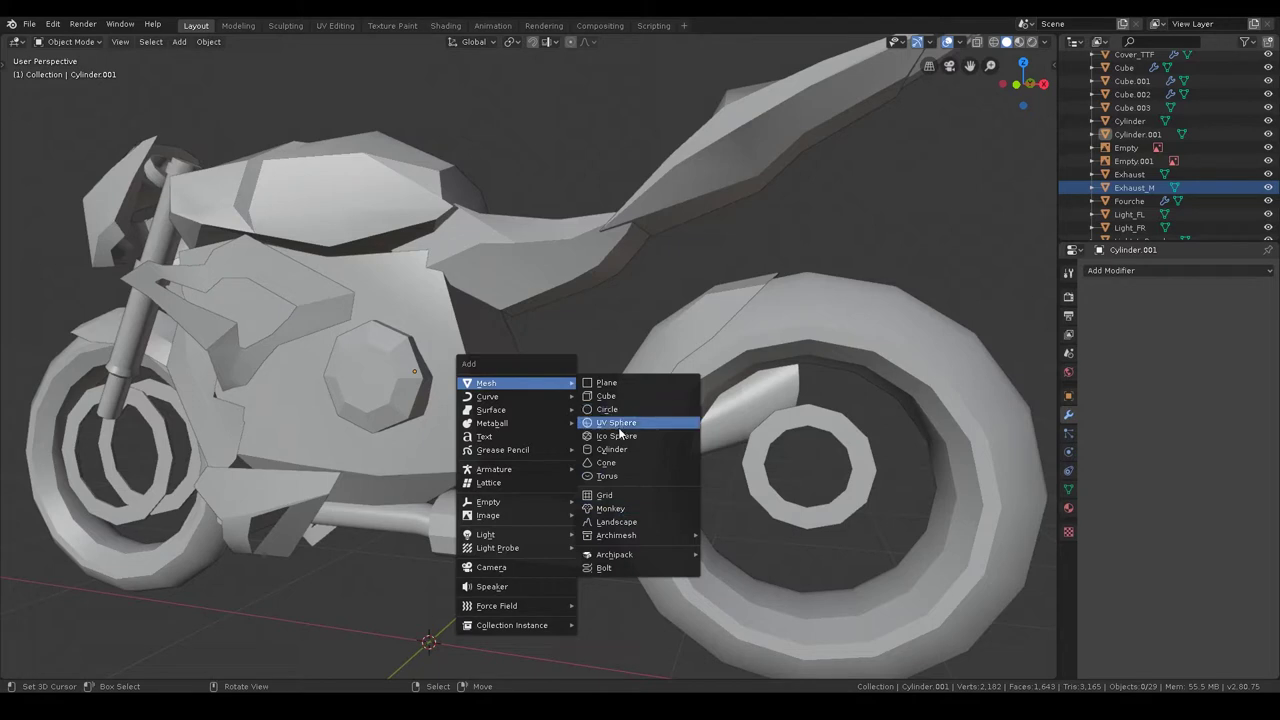
click(618, 437)
key(x)
click(621, 439)
key(shift+a)
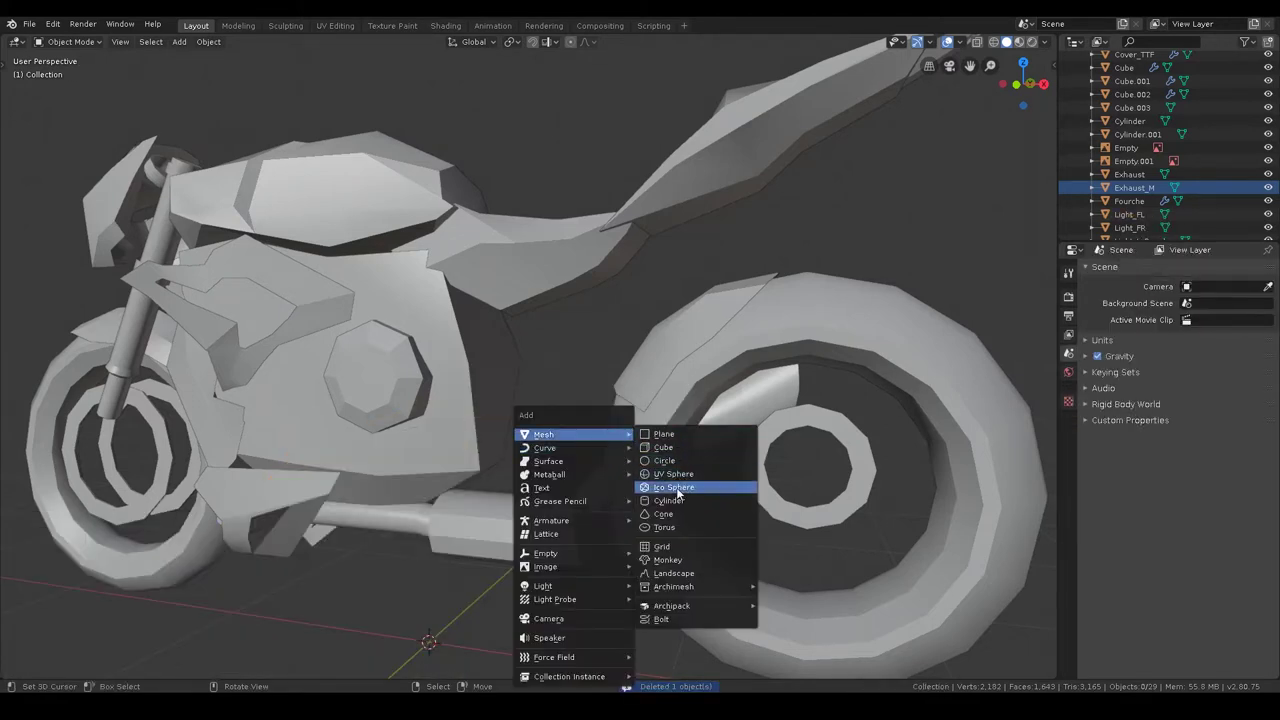
click(672, 500)
scroll(607, 485, down, 3)
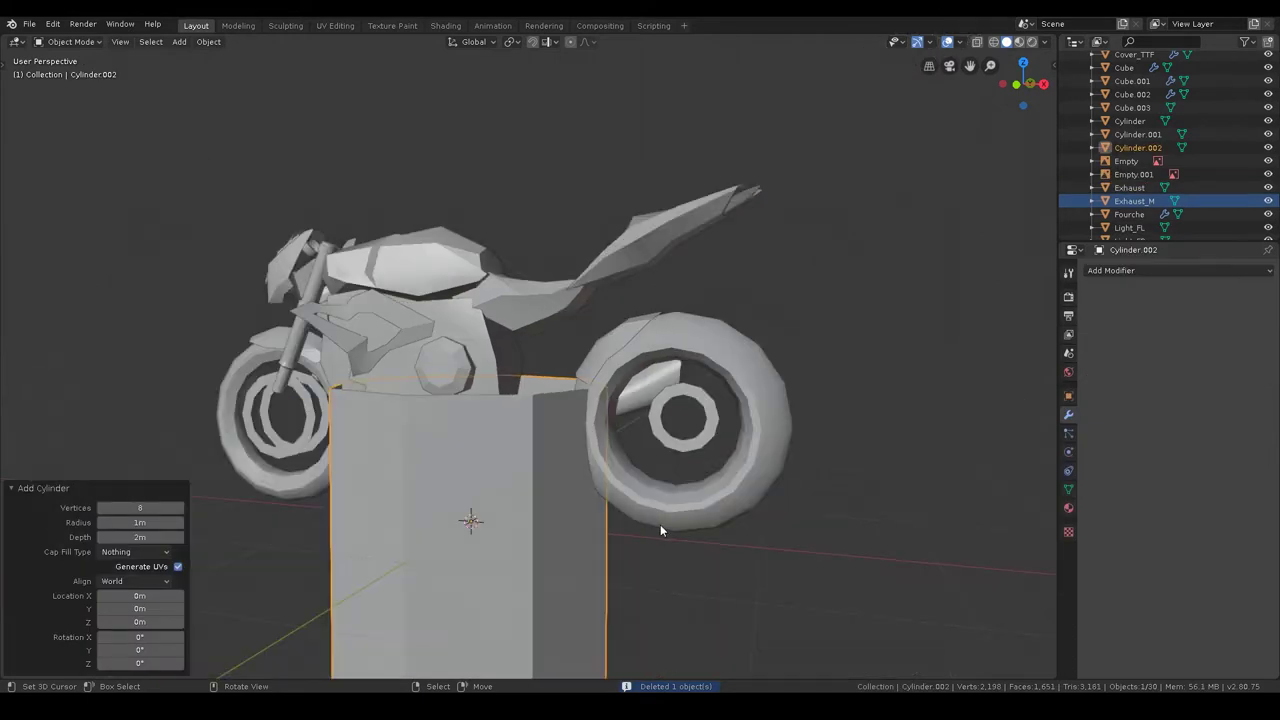
key(ctrl+Tab)
middle_drag(662, 521, 688, 447)
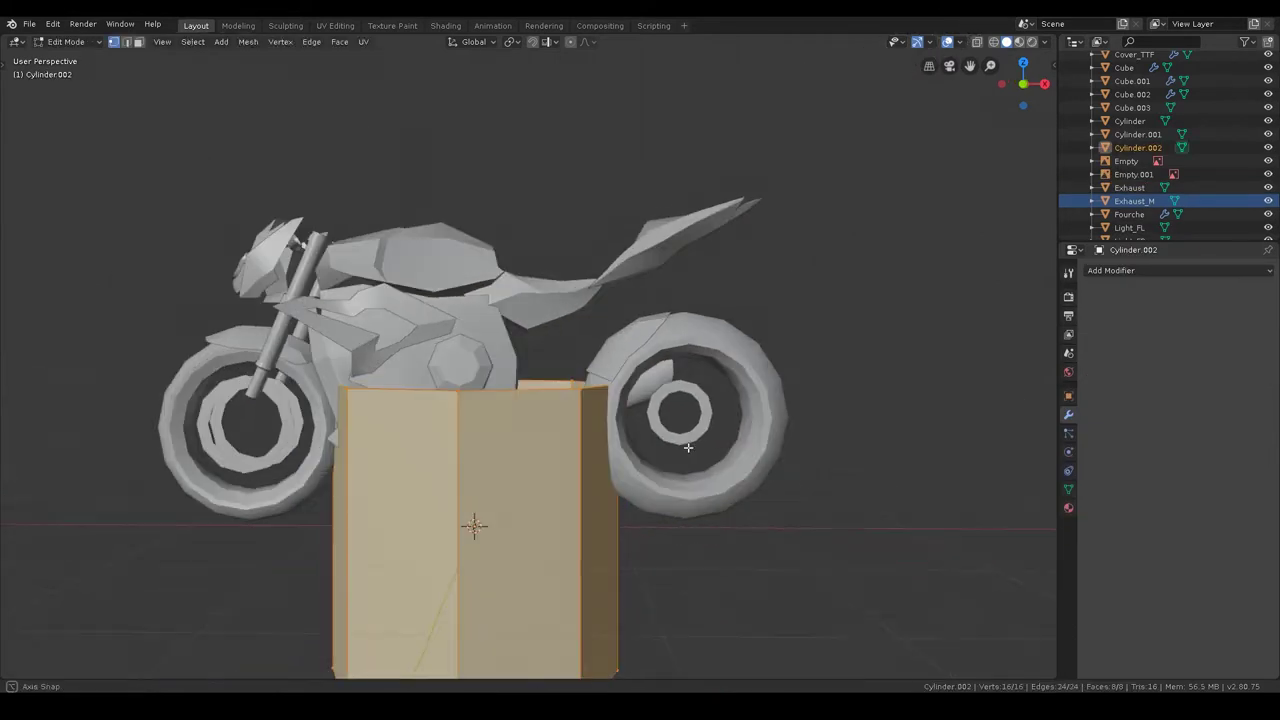
text(rx18)
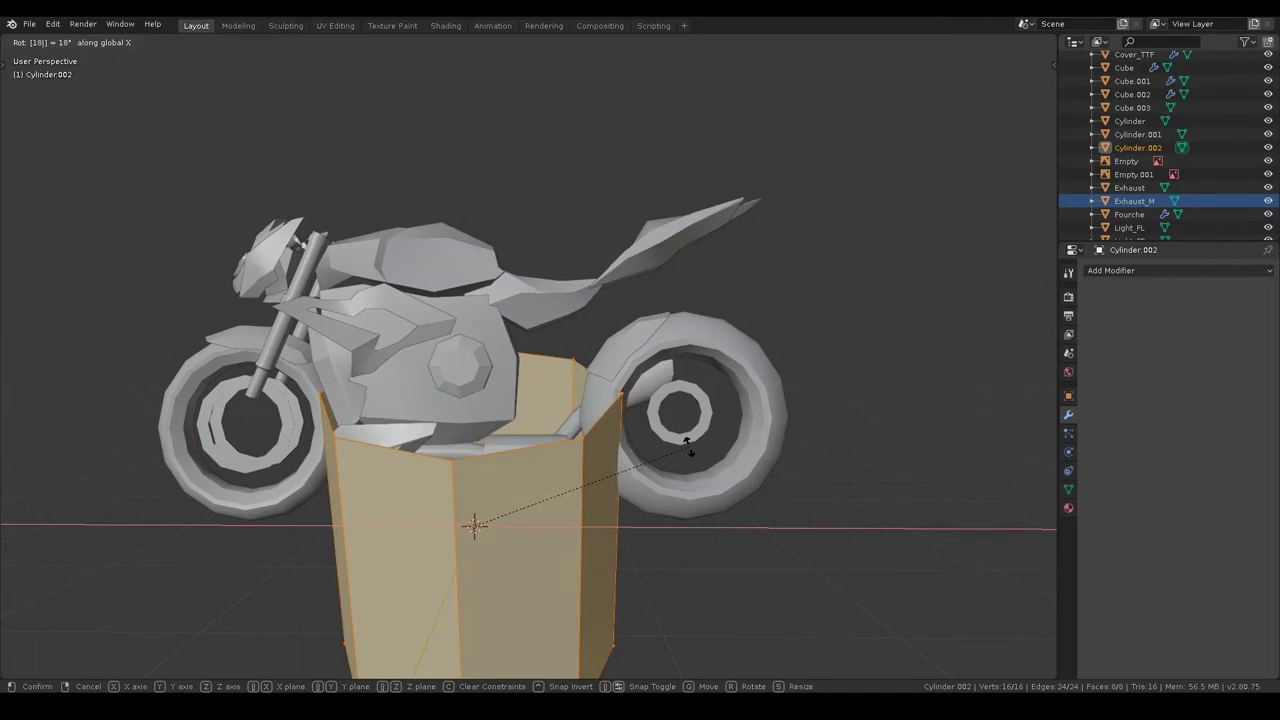
key(BackSpace)
key(BackSpace)
text(y45)
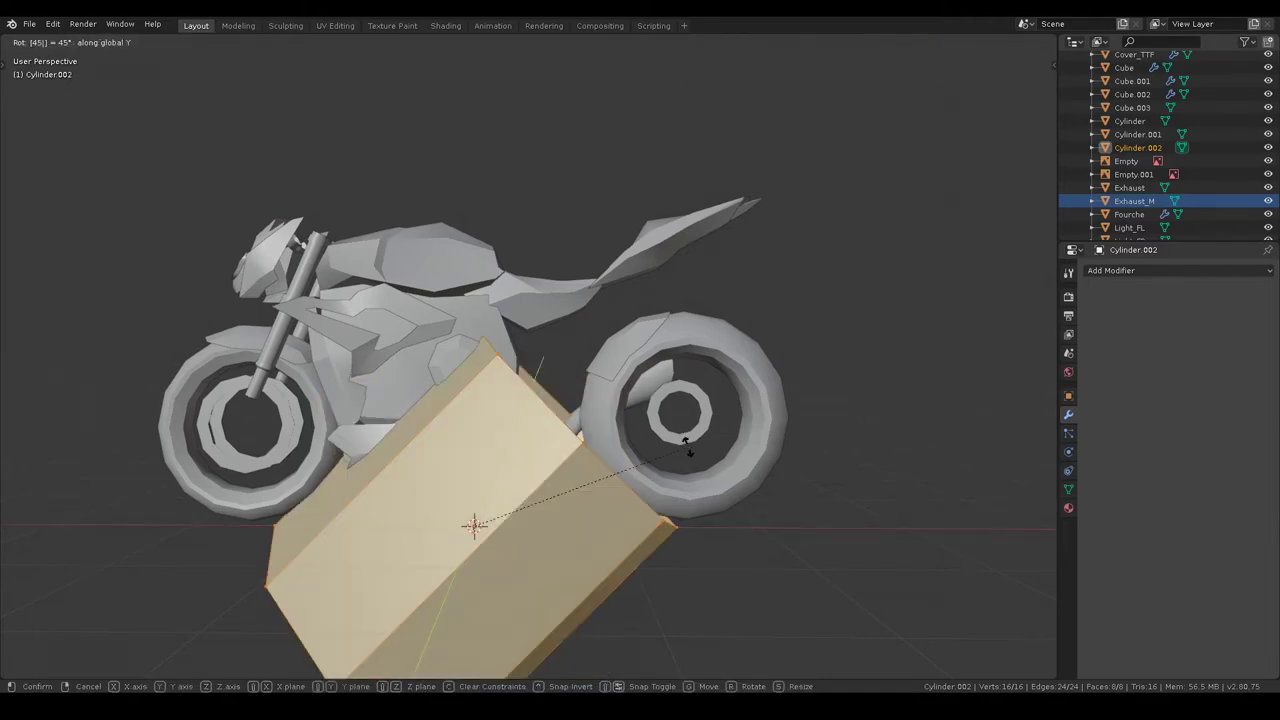
key(Return)
text(ry)
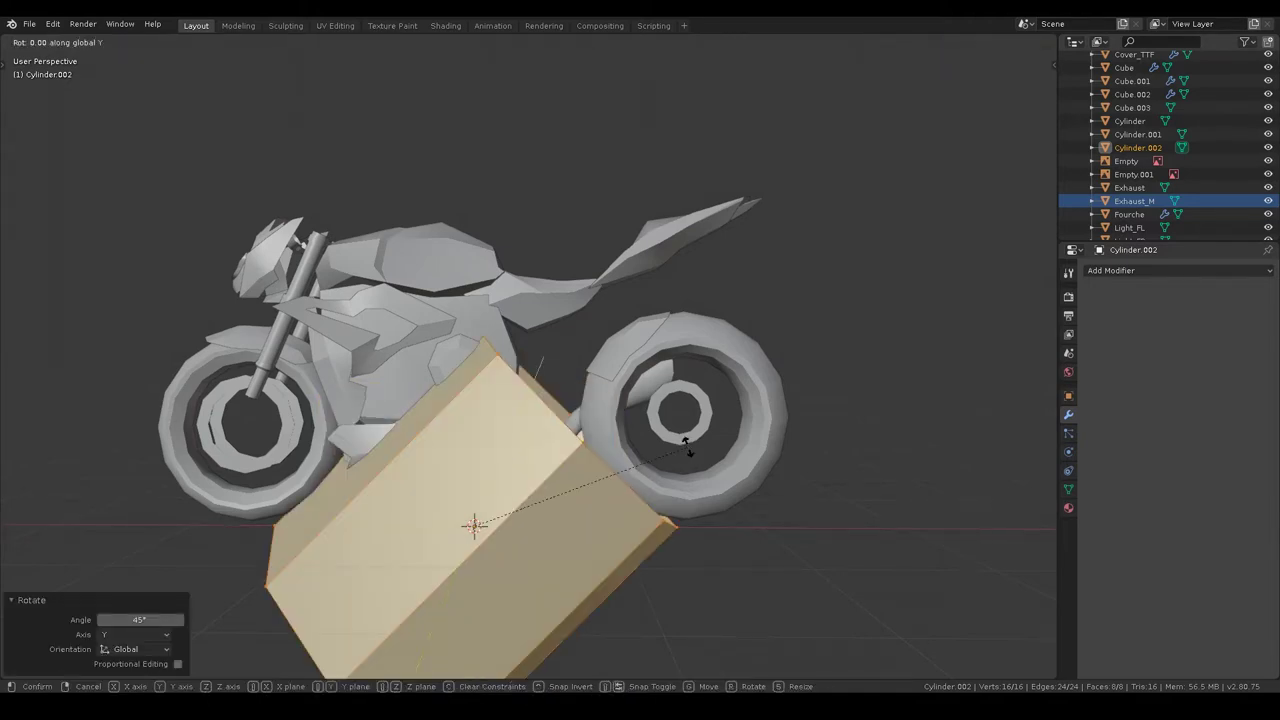
text(-90)
key(Return)
key(s)
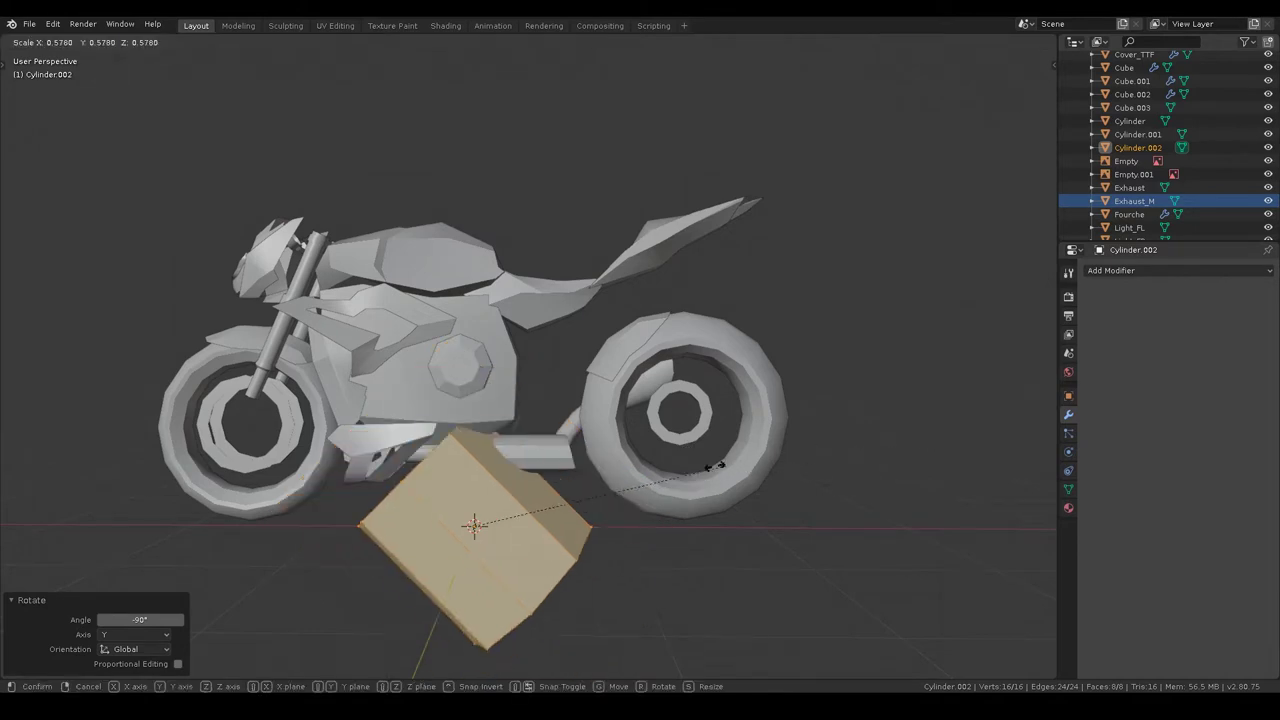
click(594, 486)
key(s)
key(y)
key(y)
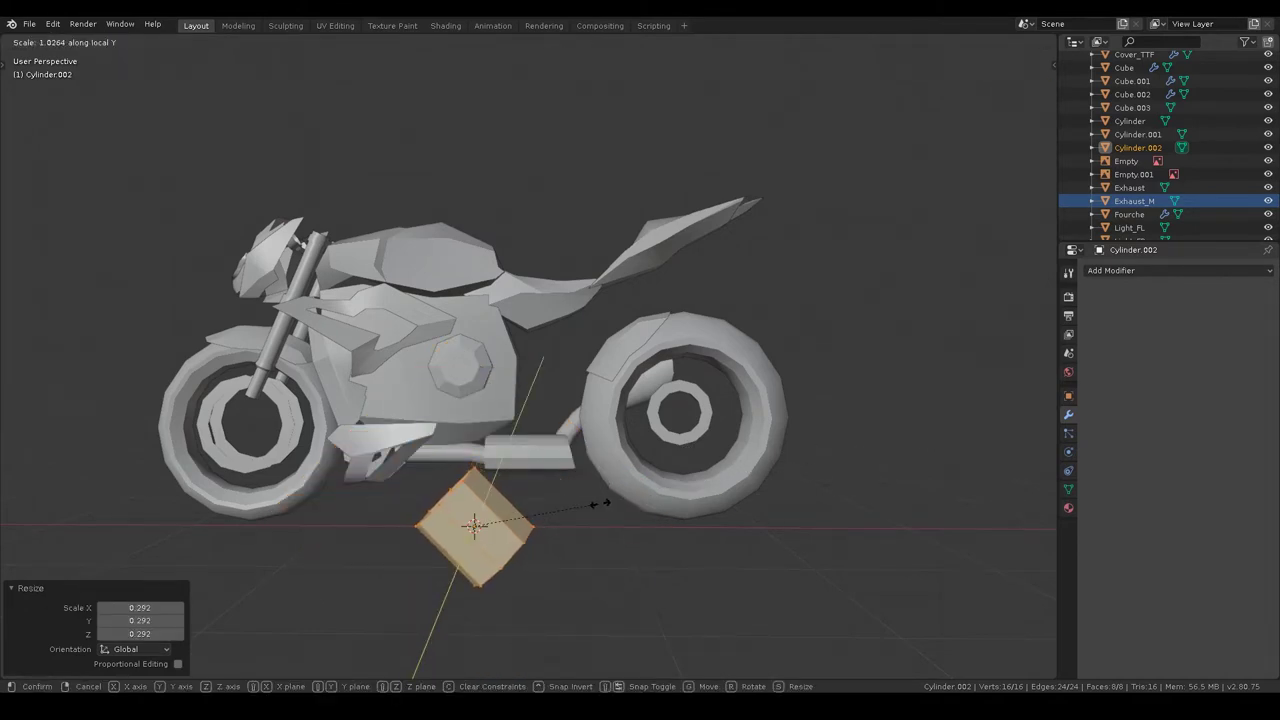
key(Escape)
key(Tab)
key(s)
key(y)
key(y)
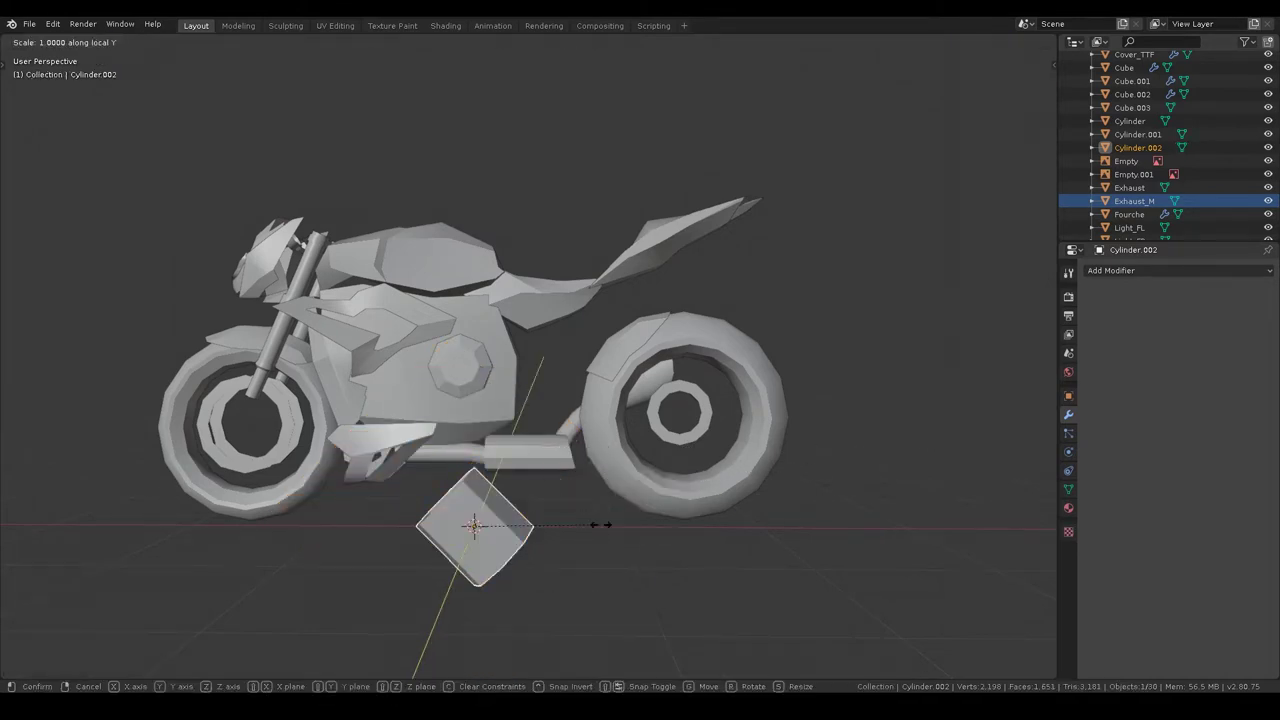
key(Escape)
key(ctrl+z)
key(ctrl+z)
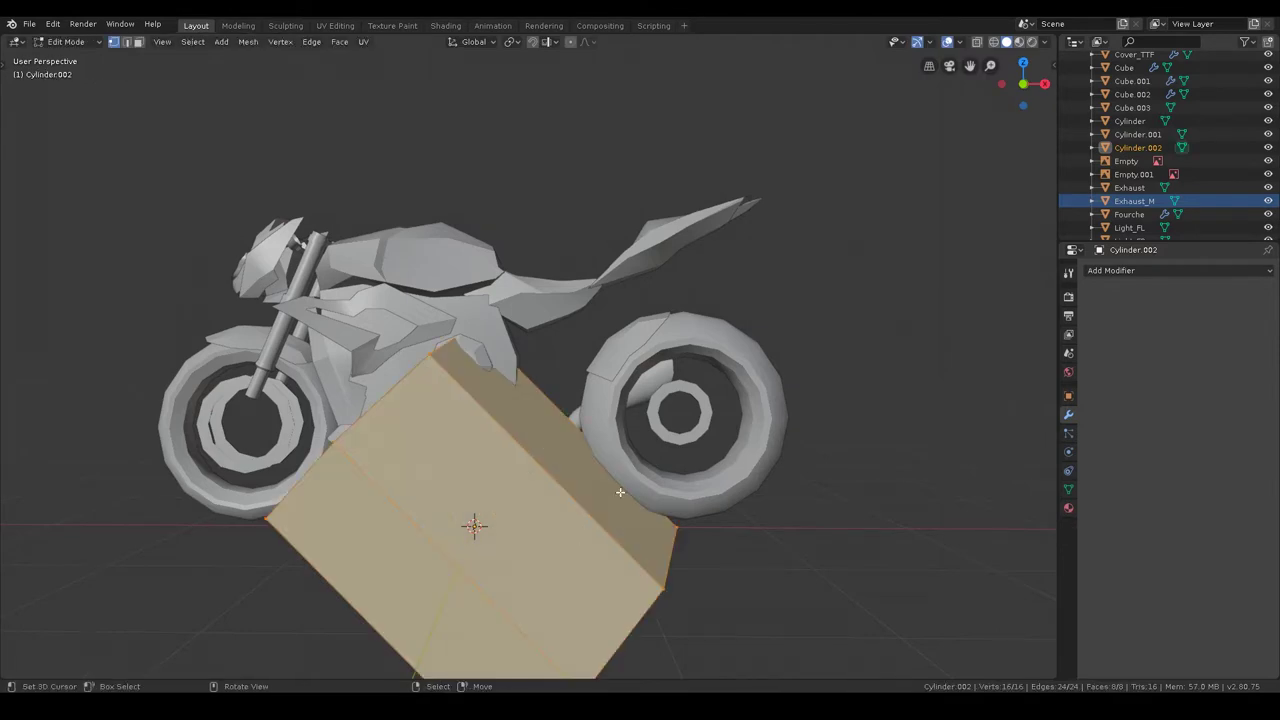
key(ctrl+z)
key(ctrl+z)
key(ctrl+z)
key(ctrl+z)
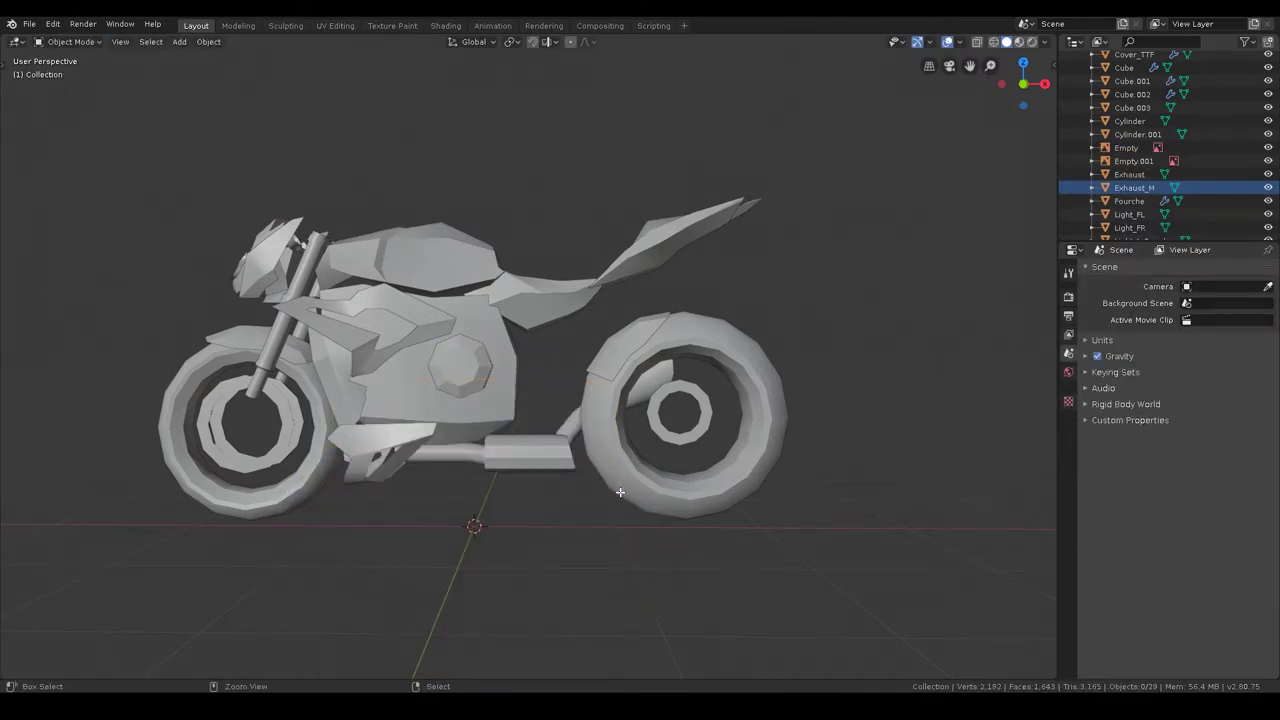
- Add a cylinder, tilt it -45° about Y, and shrink it to 0.277
key(shift+a)
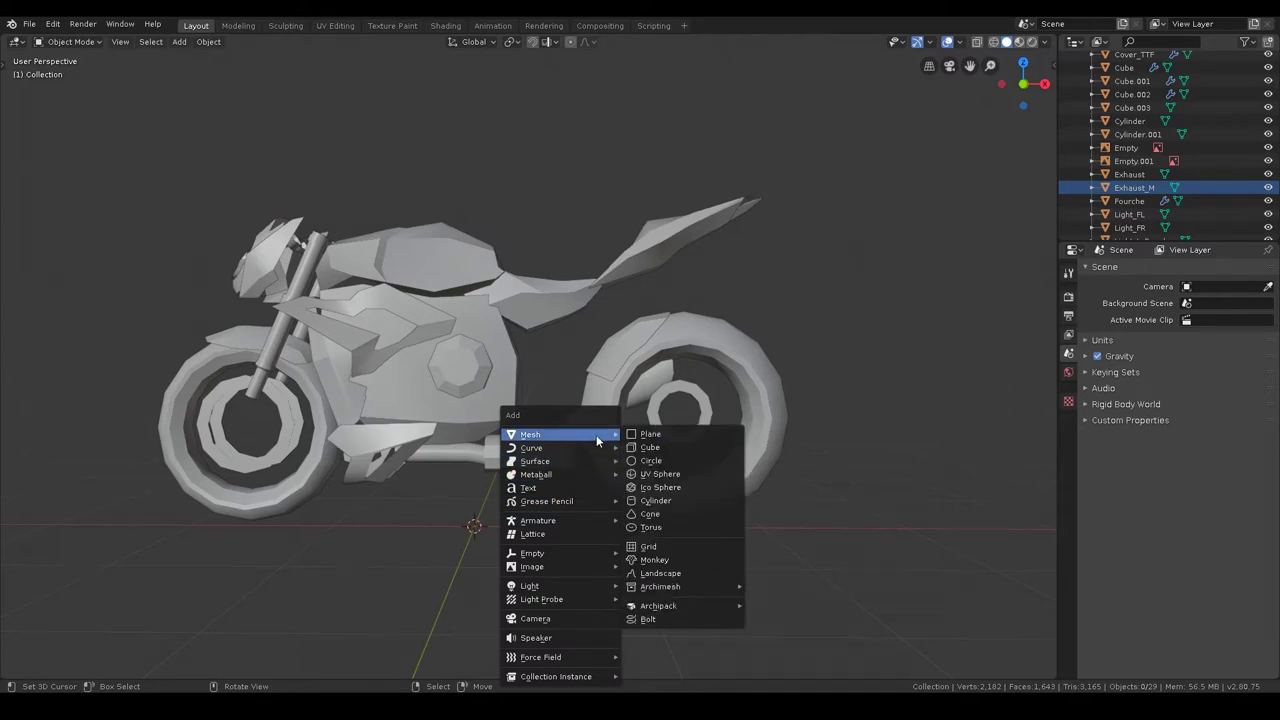
click(668, 502)
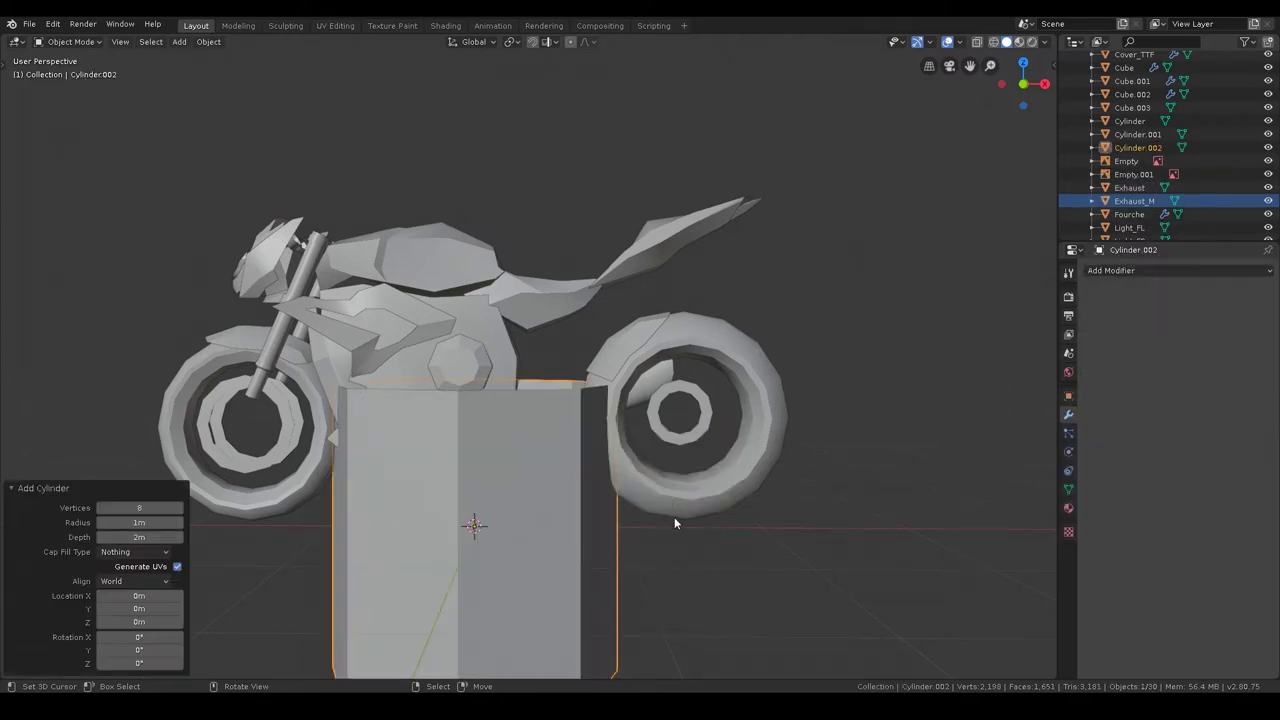
text(ry-45)
key(Return)
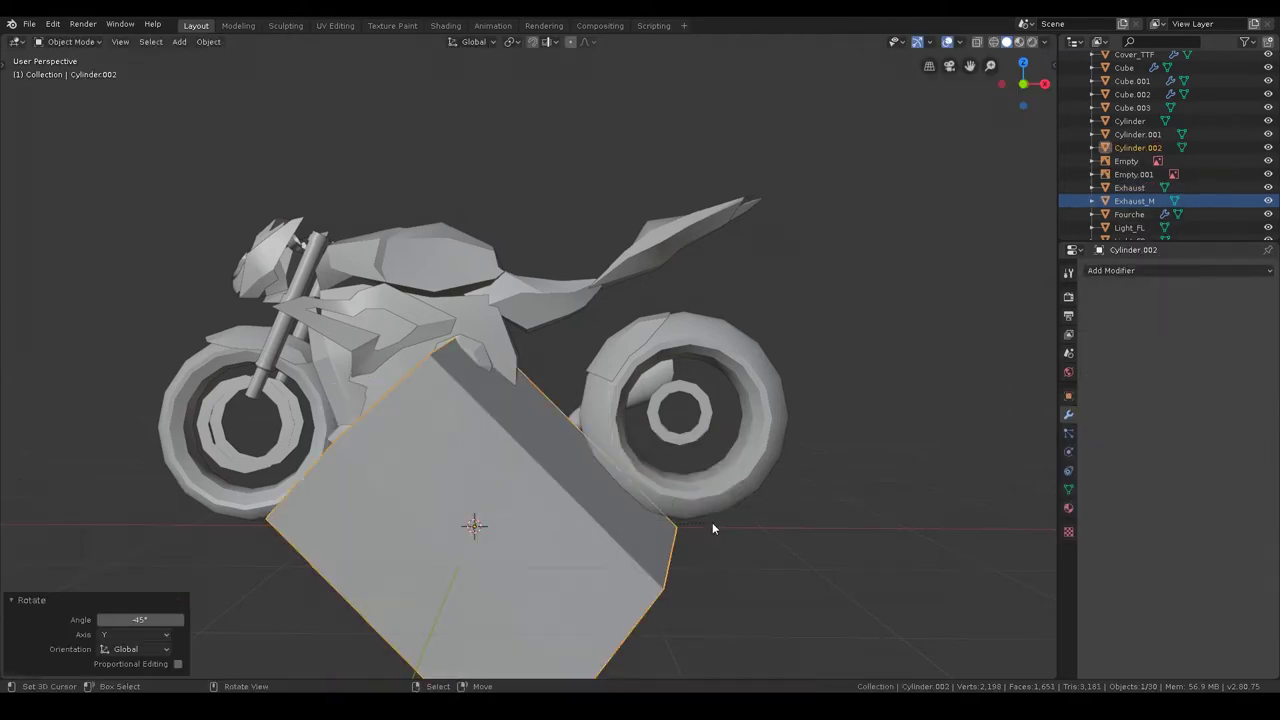
key(s)
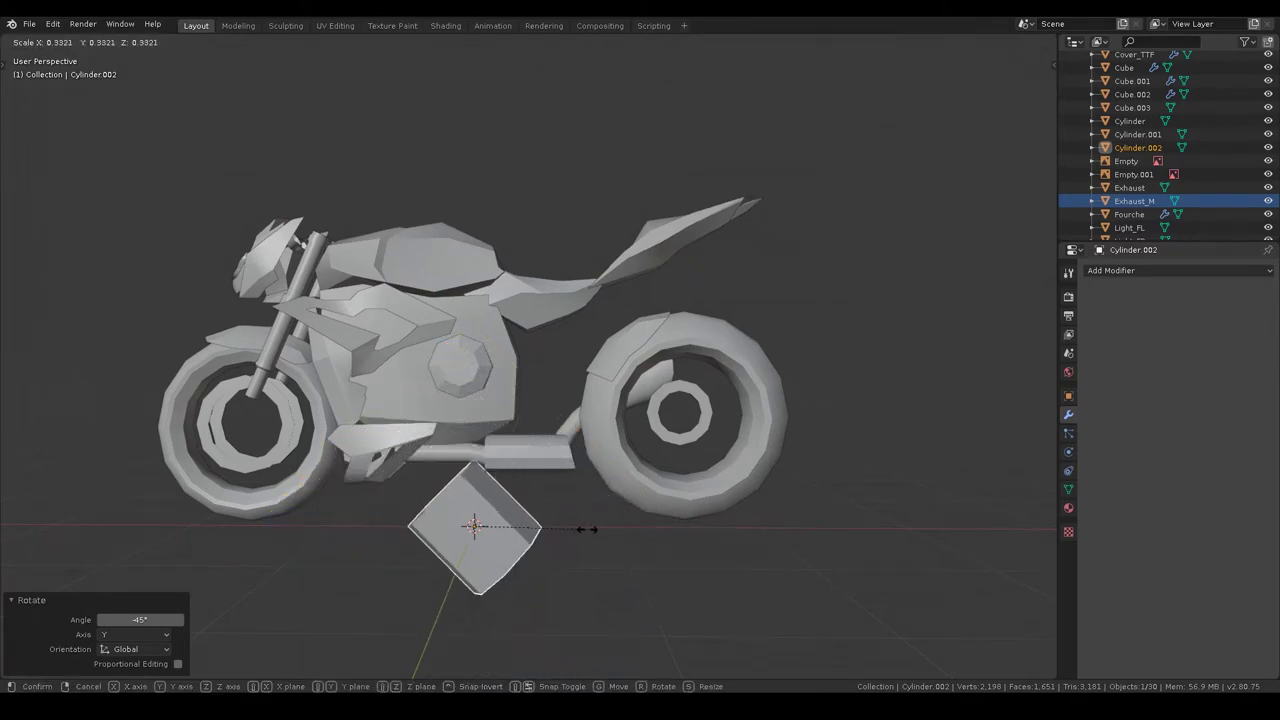
click(569, 530)
- Stretch the cylinder lengthwise along local Z to a 1.543 scale
key(s)
key(y)
key(y)
key(y)
key(Escape)
key(z)
key(z)
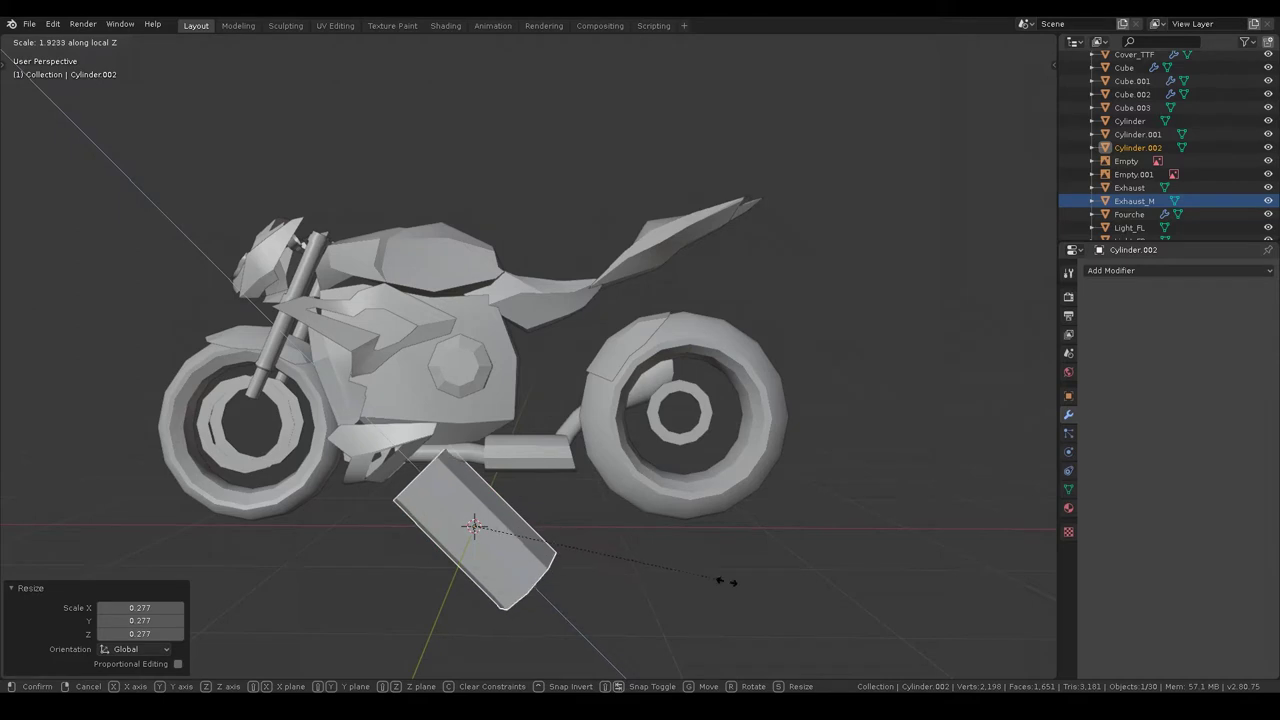
click(775, 584)
key(s)
key(z)
key(z)
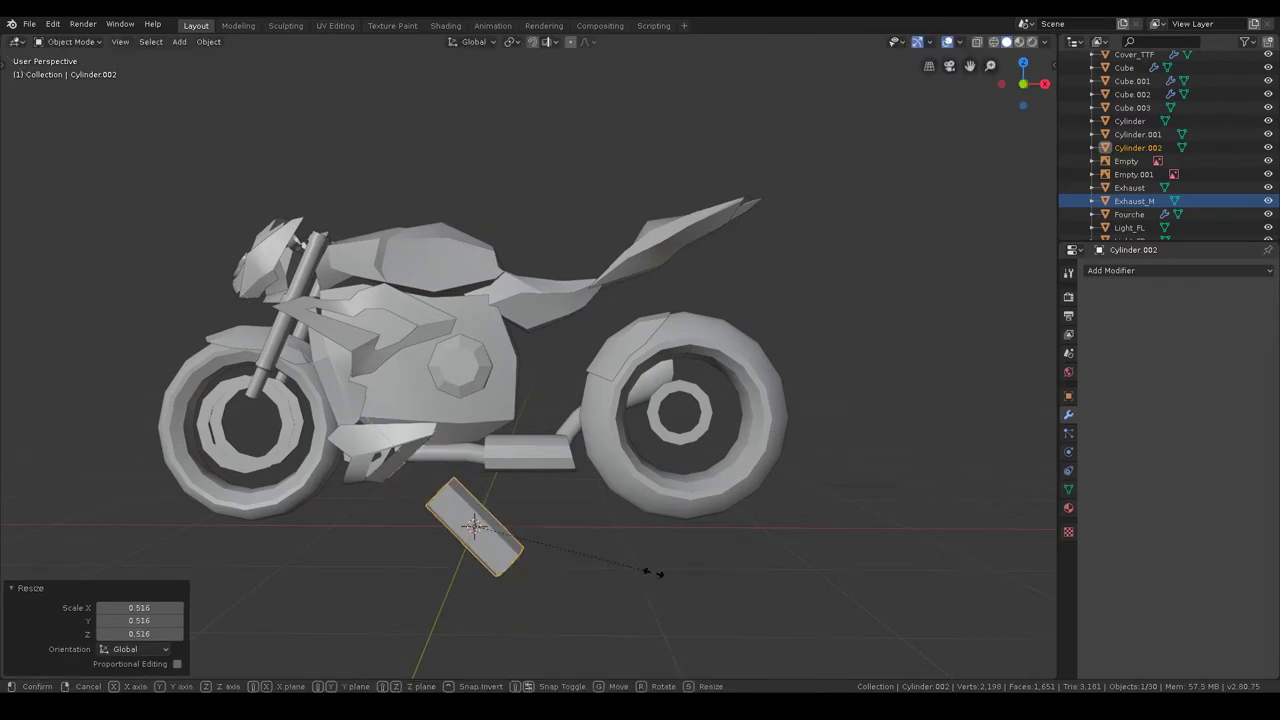
click(754, 592)
- In front view, place the block under the seat, scale it to 0.553, and tilt it 15.3°
key(KP_1)
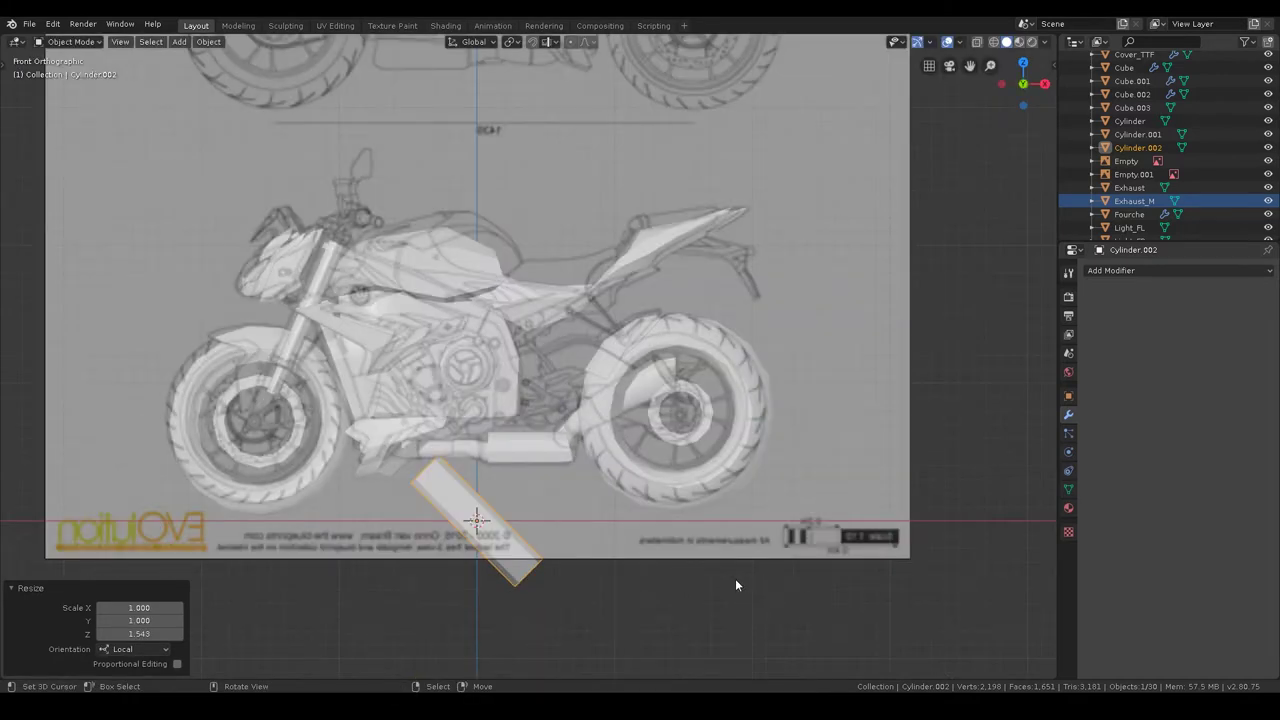
key(g)
click(798, 408)
key(s)
click(683, 380)
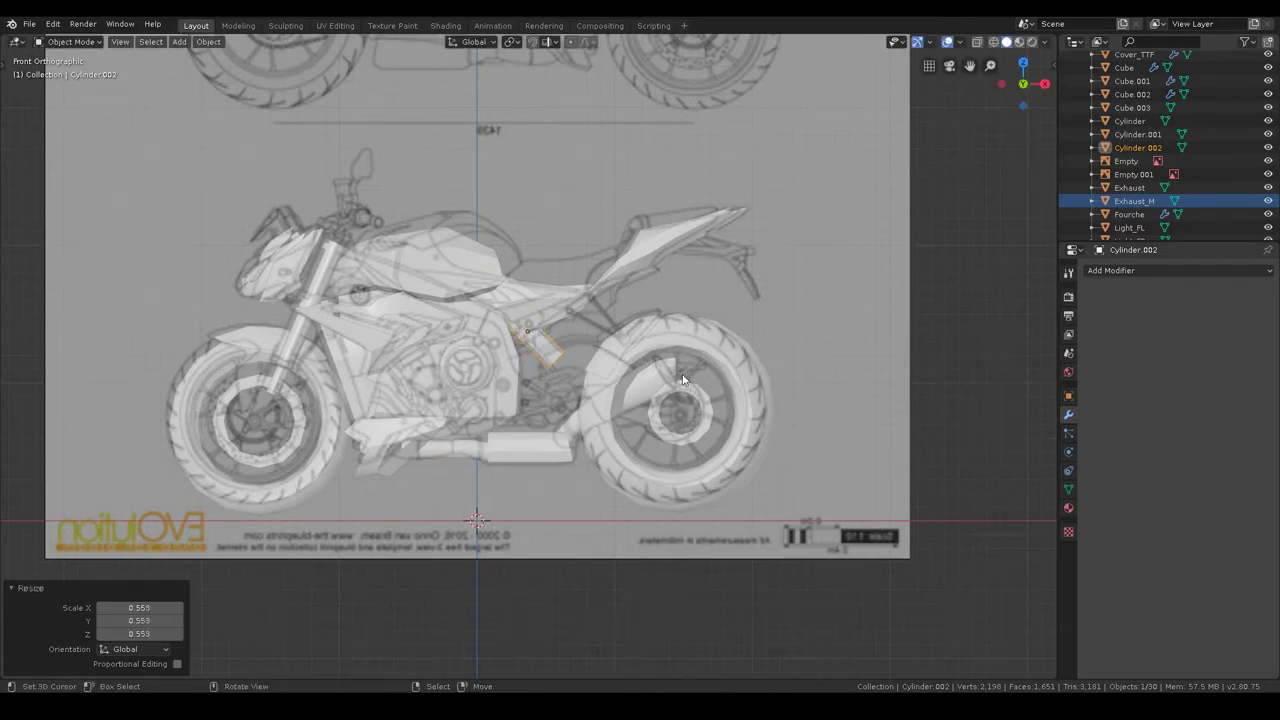
scroll(683, 380, up, 3)
scroll(651, 376, up, 3)
key(r)
click(691, 405)
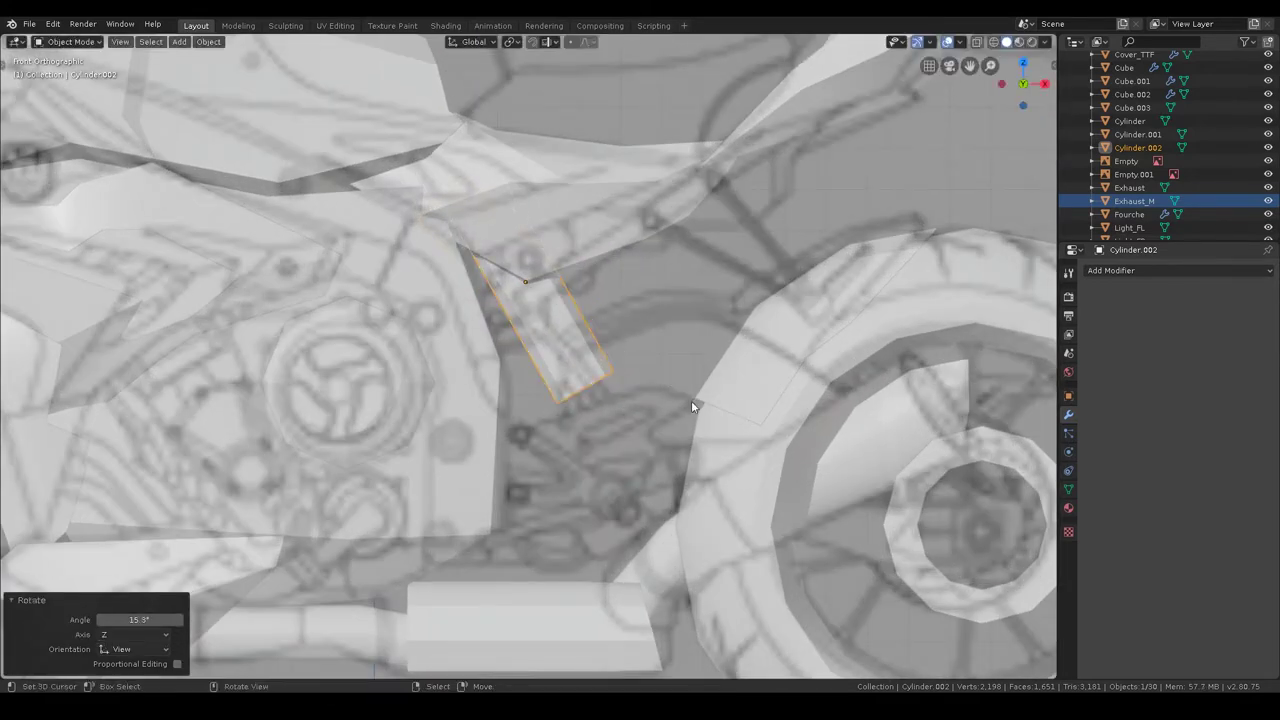
key(g)
click(686, 403)
- Keep solid shading and turn off Auto Smooth in the block's mesh data settings
key(z)
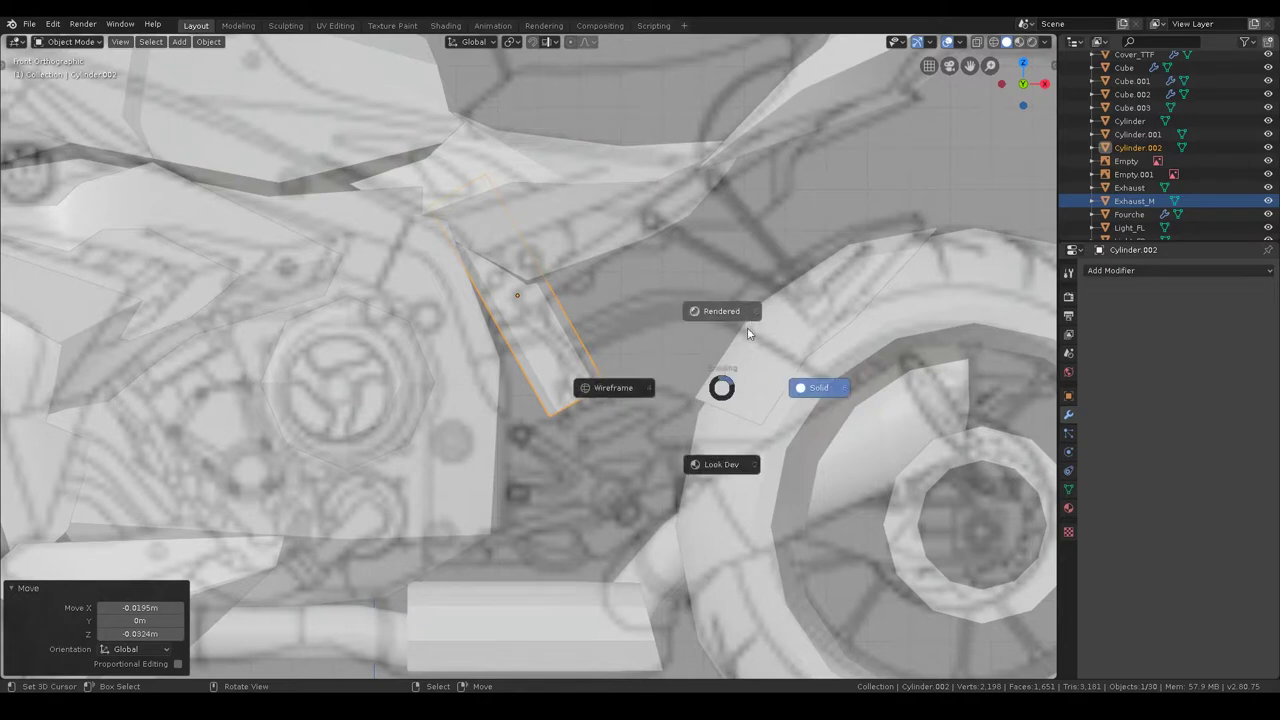
click(743, 380)
middle_drag(743, 380, 580, 374)
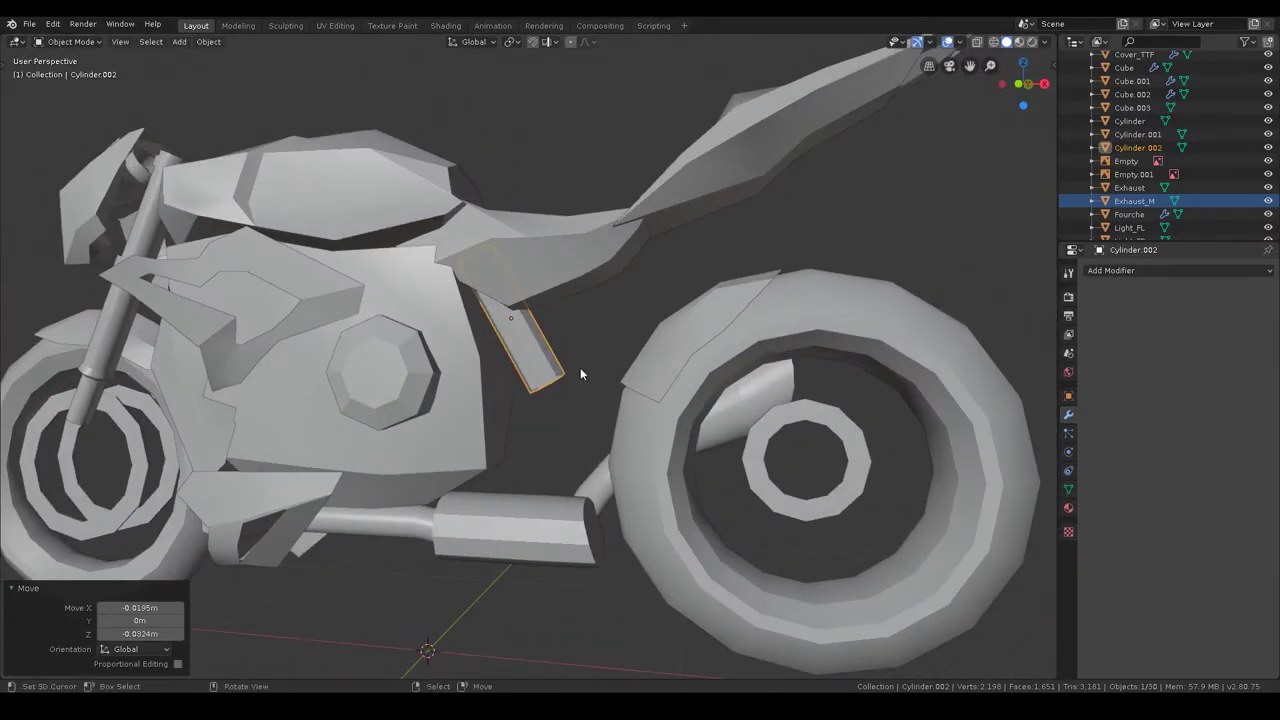
click(1069, 490)
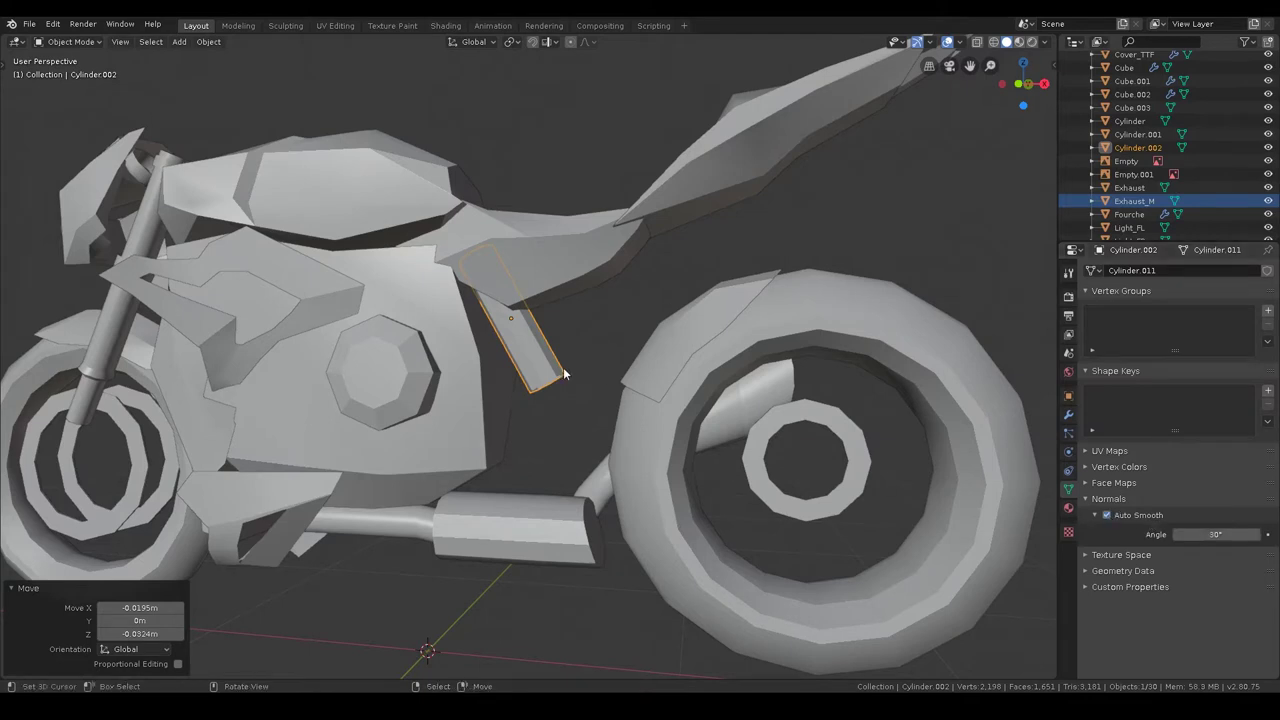
middle_drag(563, 373, 1036, 554)
click(1107, 517)
- Deselect and orbit around the bike to inspect the new block
click(596, 407)
mouse_move(596, 407)
middle_down()
mouse_move(591, 427)
mouse_move(686, 420)
mouse_move(657, 422)
middle_up()
scroll(632, 421, down, 3)
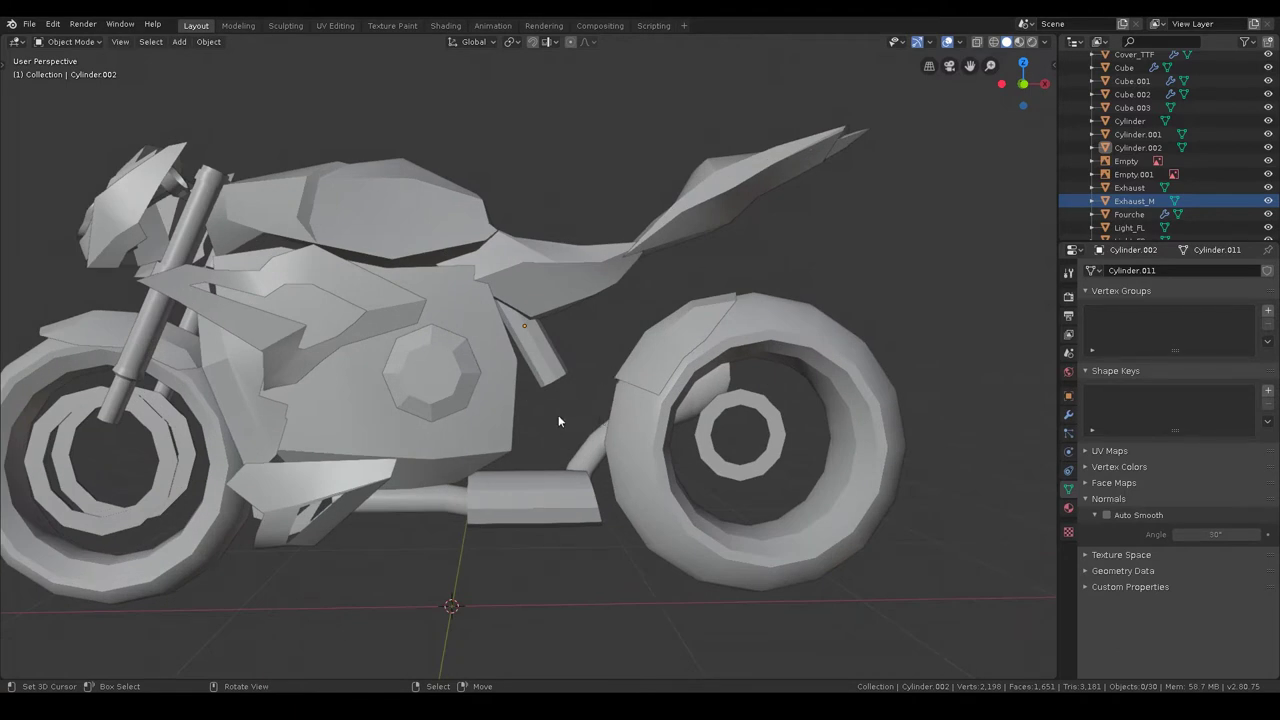
middle_drag(558, 408, 500, 412)
key(shift+a)
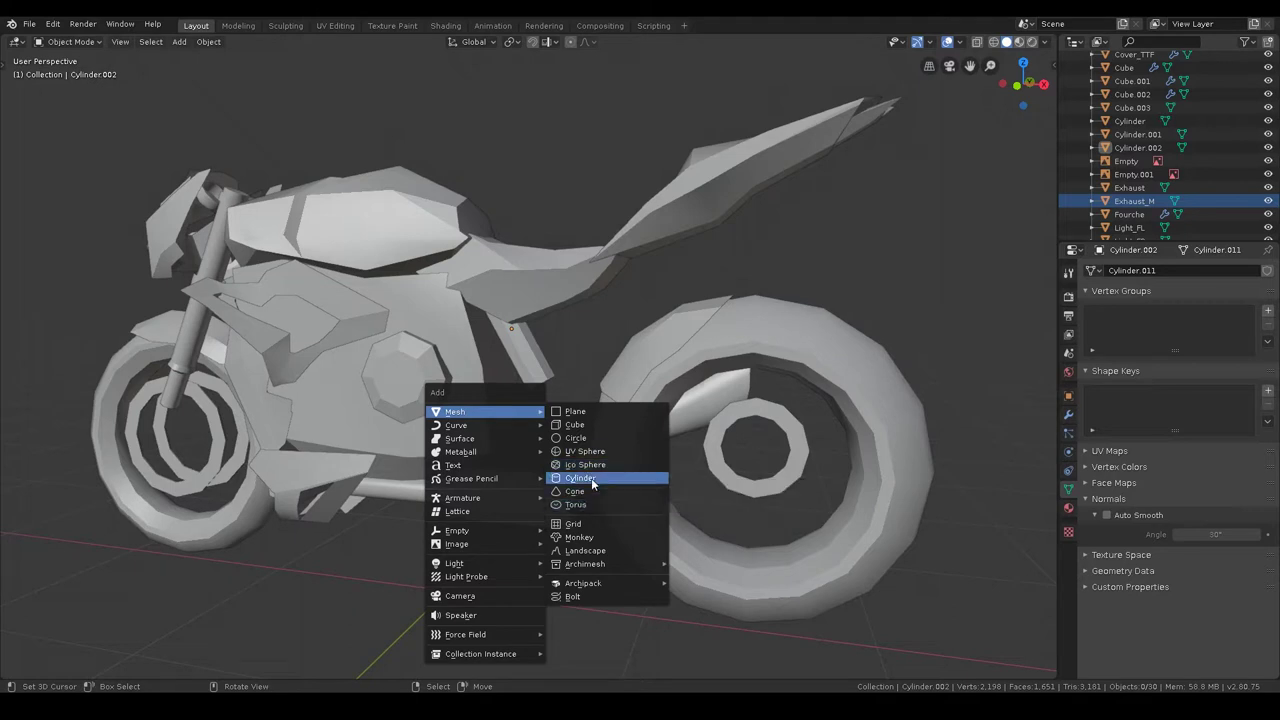
- Add another cylinder and set it to 5 vertices
click(592, 479)
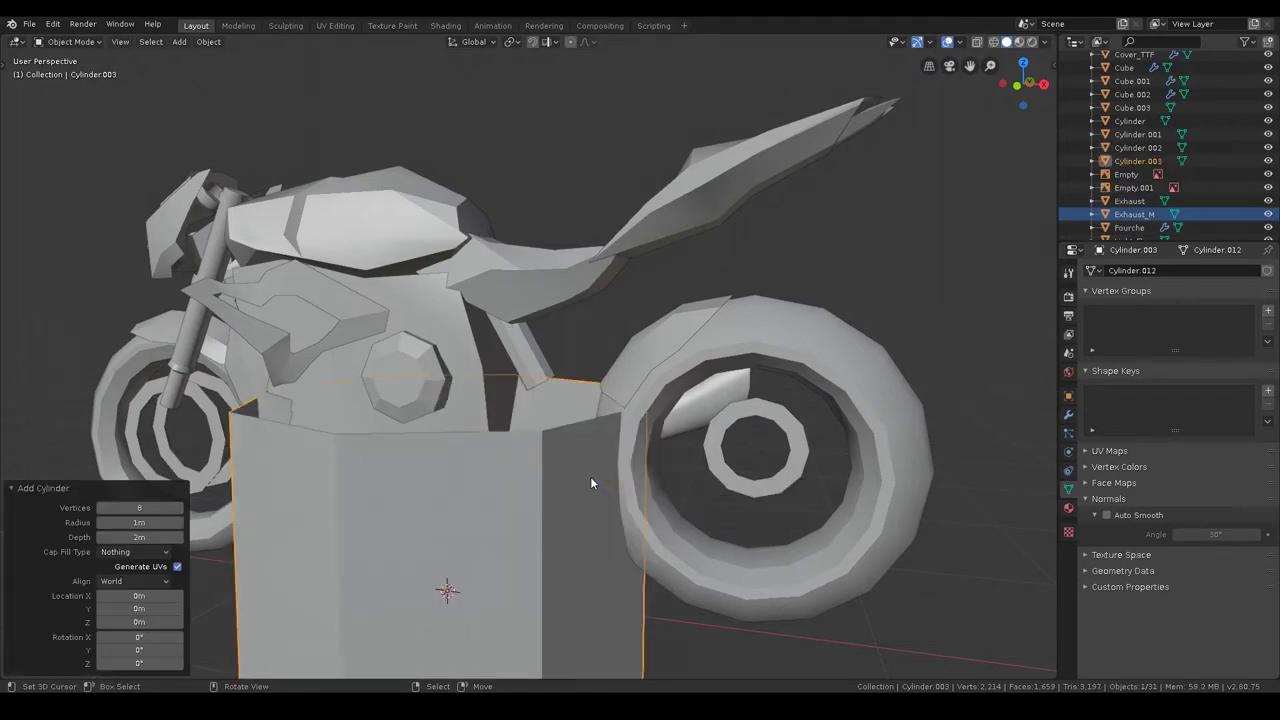
scroll(583, 479, down, 5)
middle_drag(552, 513, 361, 555)
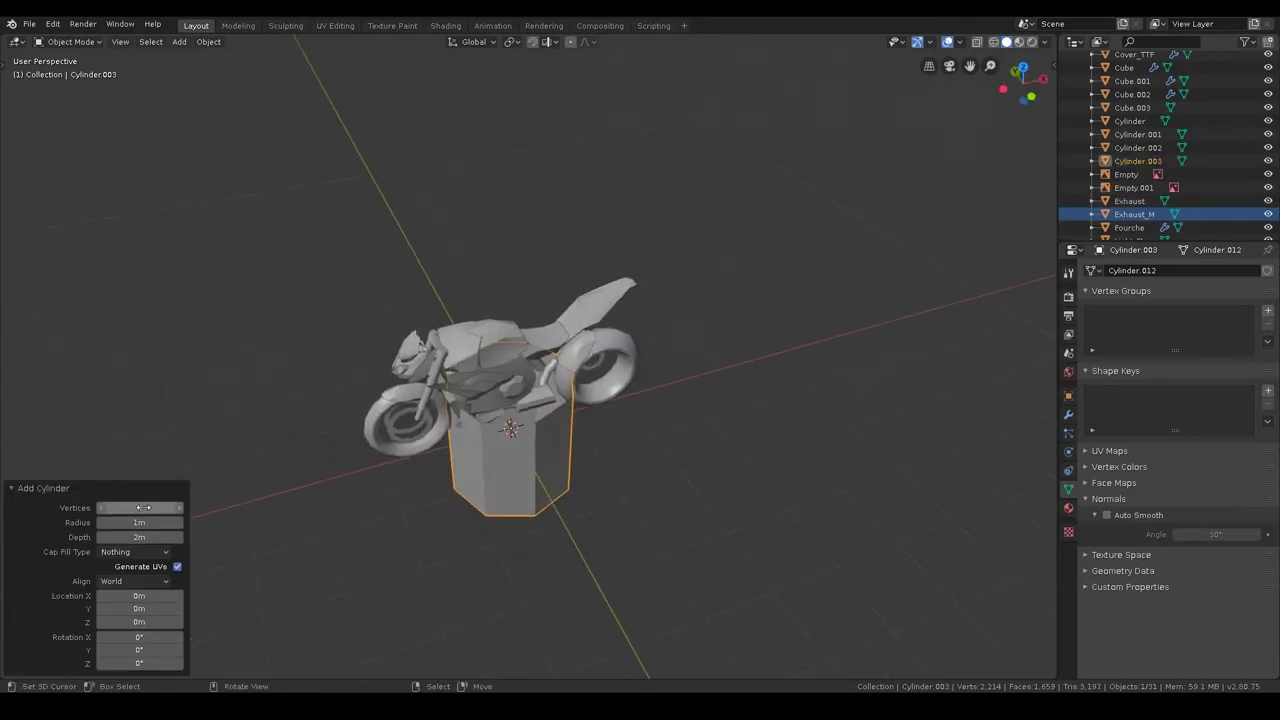
text(5)
key(Return)
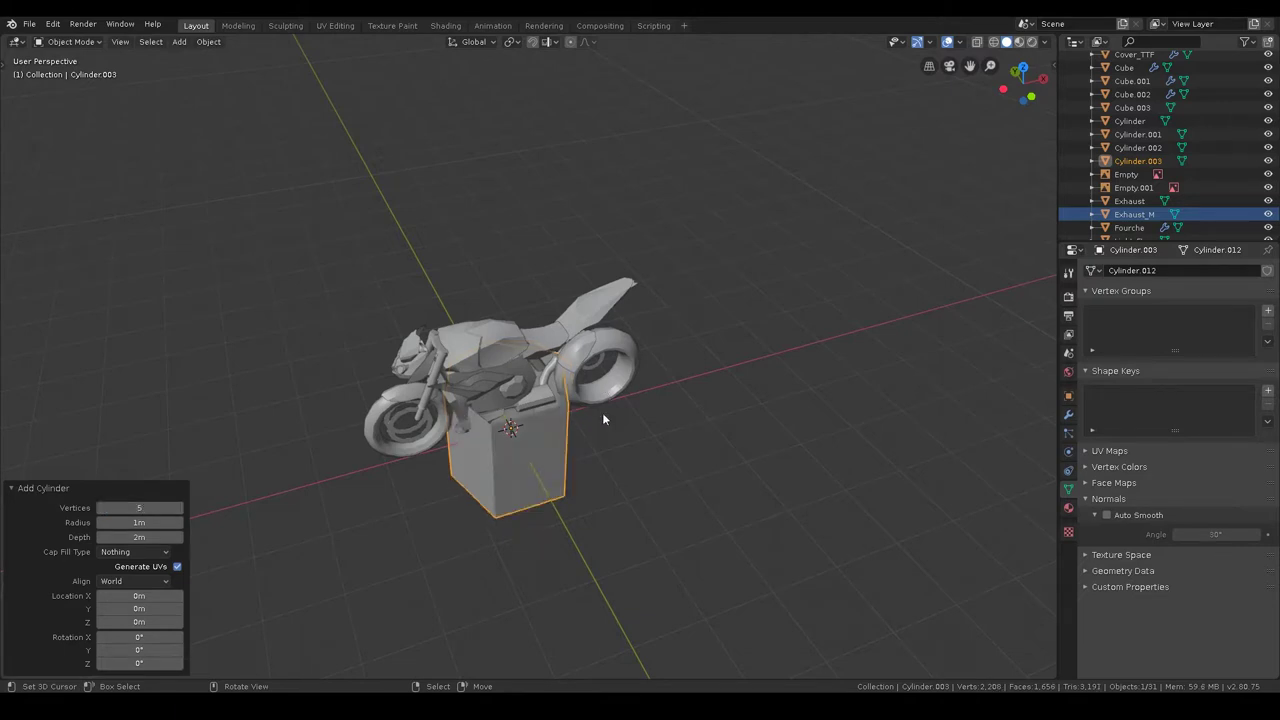
- Rotate the cylinder 180° about Z and then 90° about Y
middle_drag(603, 420, 556, 435)
key(Tab)
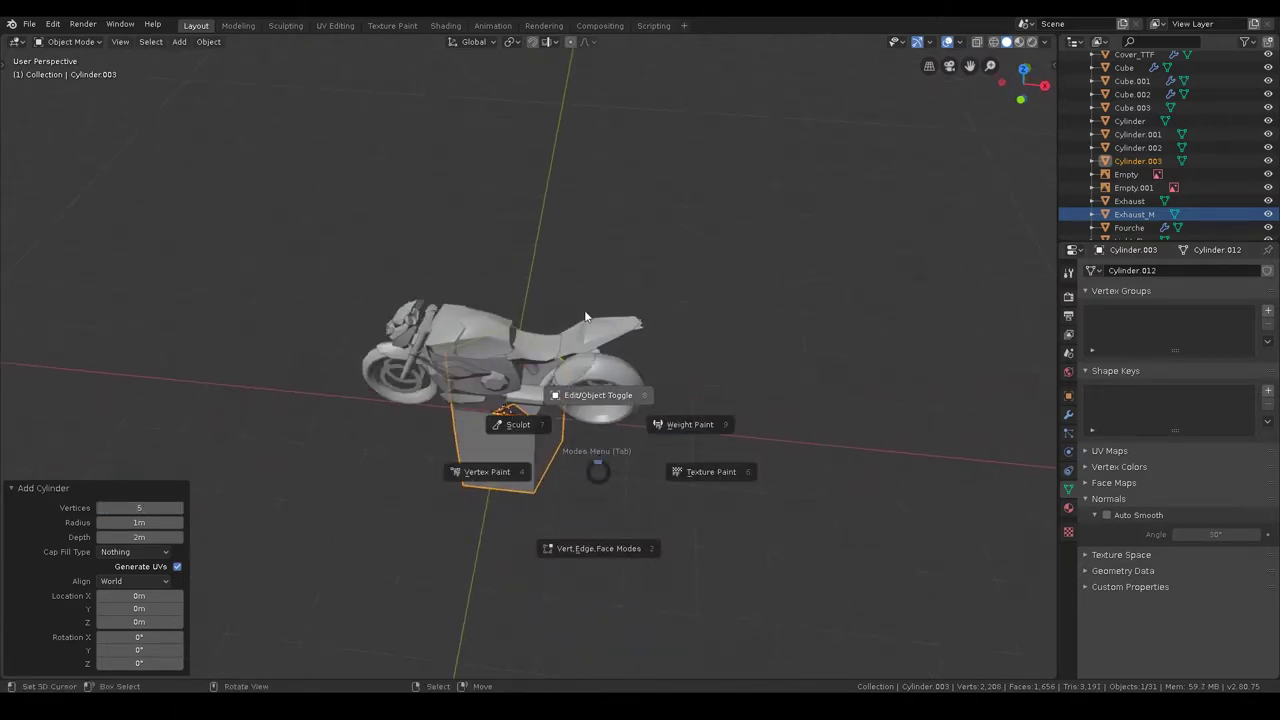
click(593, 379)
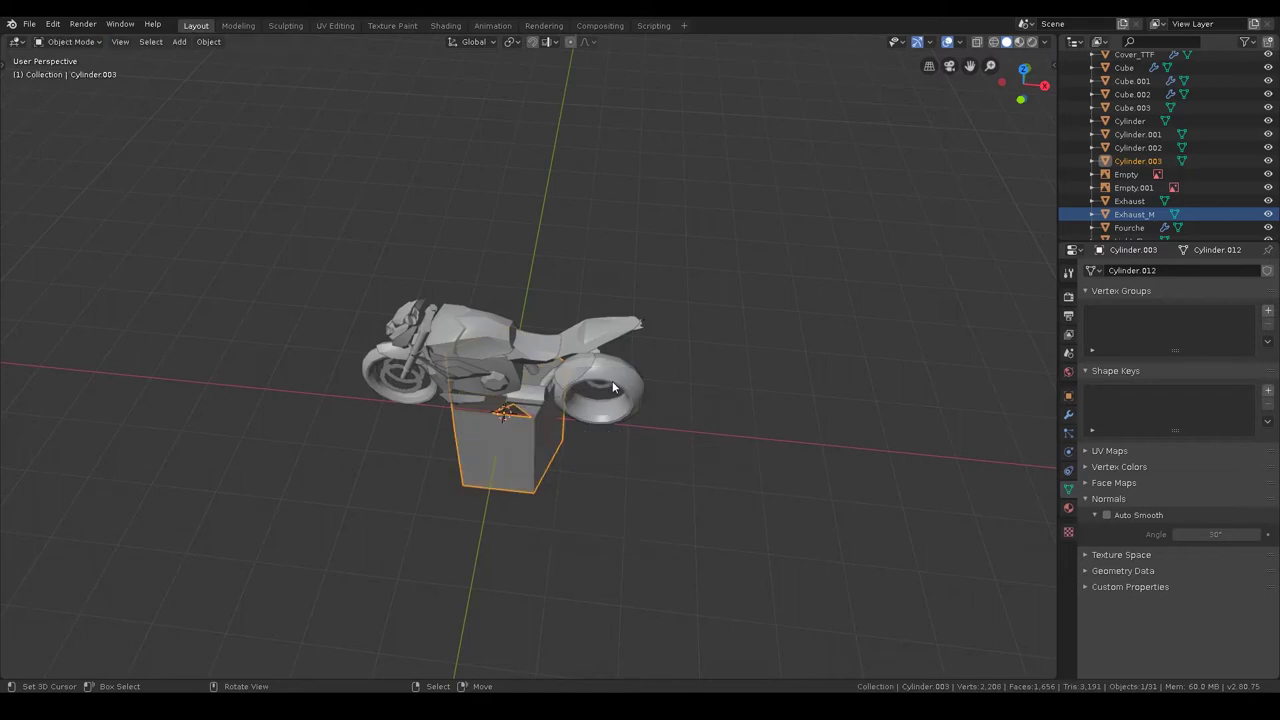
text(rz180)
key(Return)
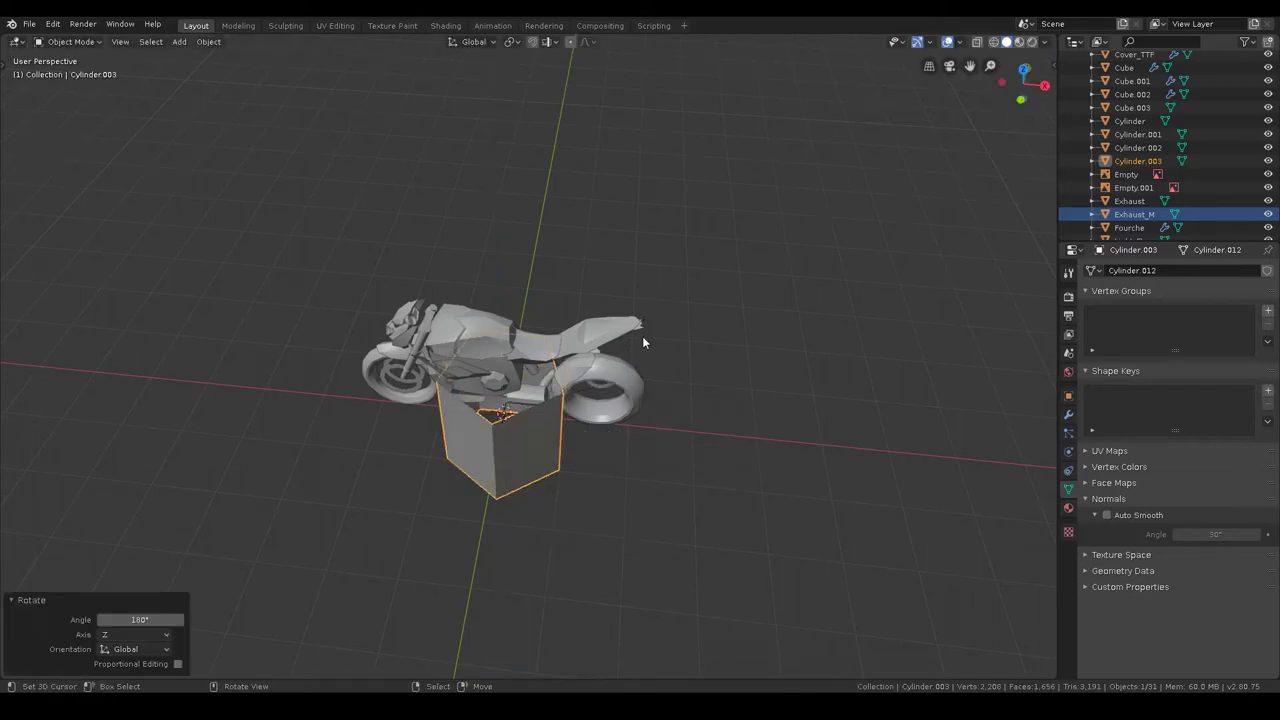
key(r)
text(y90)
key(Return)
- Tilt the cylinder 45° about X, then rotate it a further 360° about X
mouse_move(638, 349)
middle_down()
mouse_move(715, 341)
mouse_move(630, 276)
mouse_move(628, 257)
mouse_move(624, 286)
mouse_move(660, 276)
middle_up()
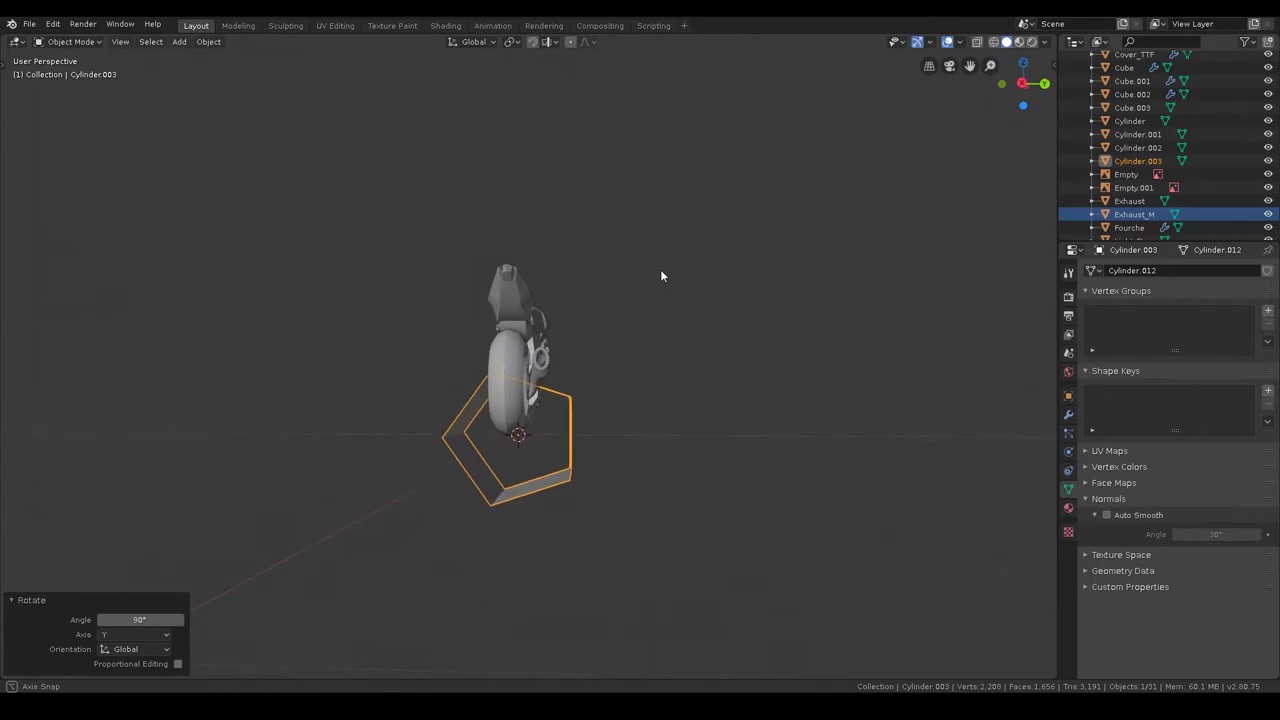
text(r45x)
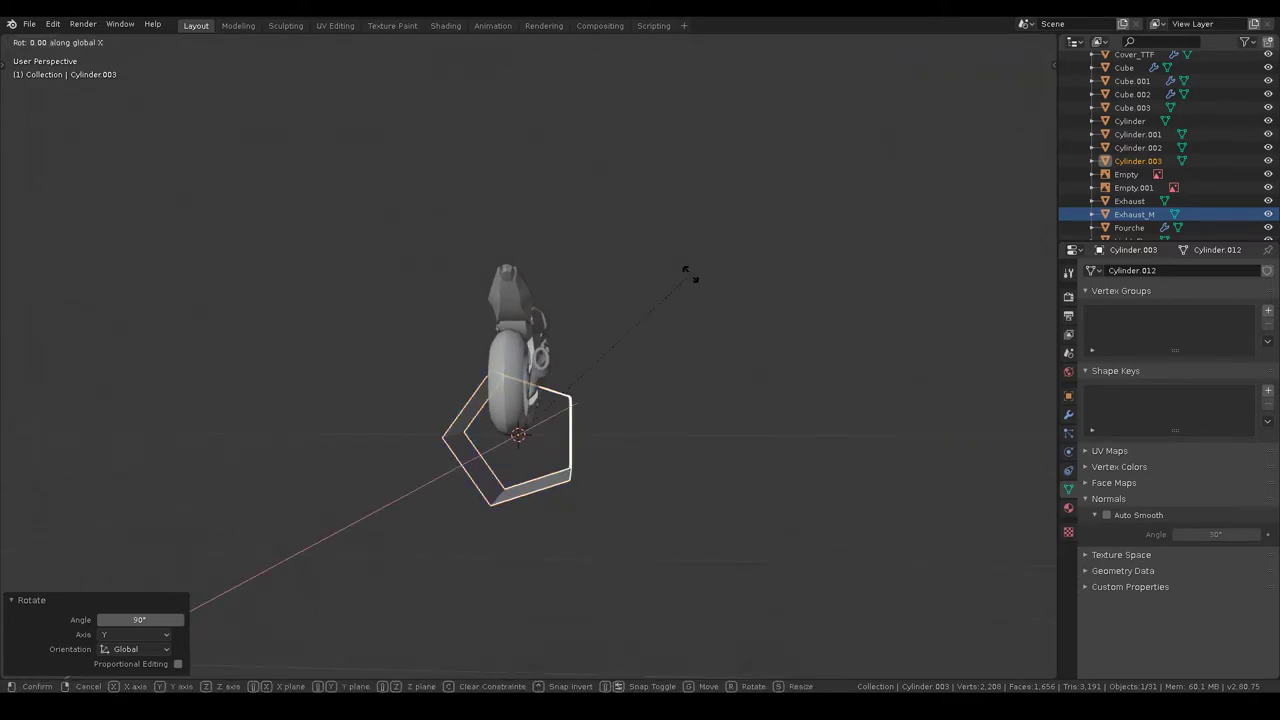
key(Return)
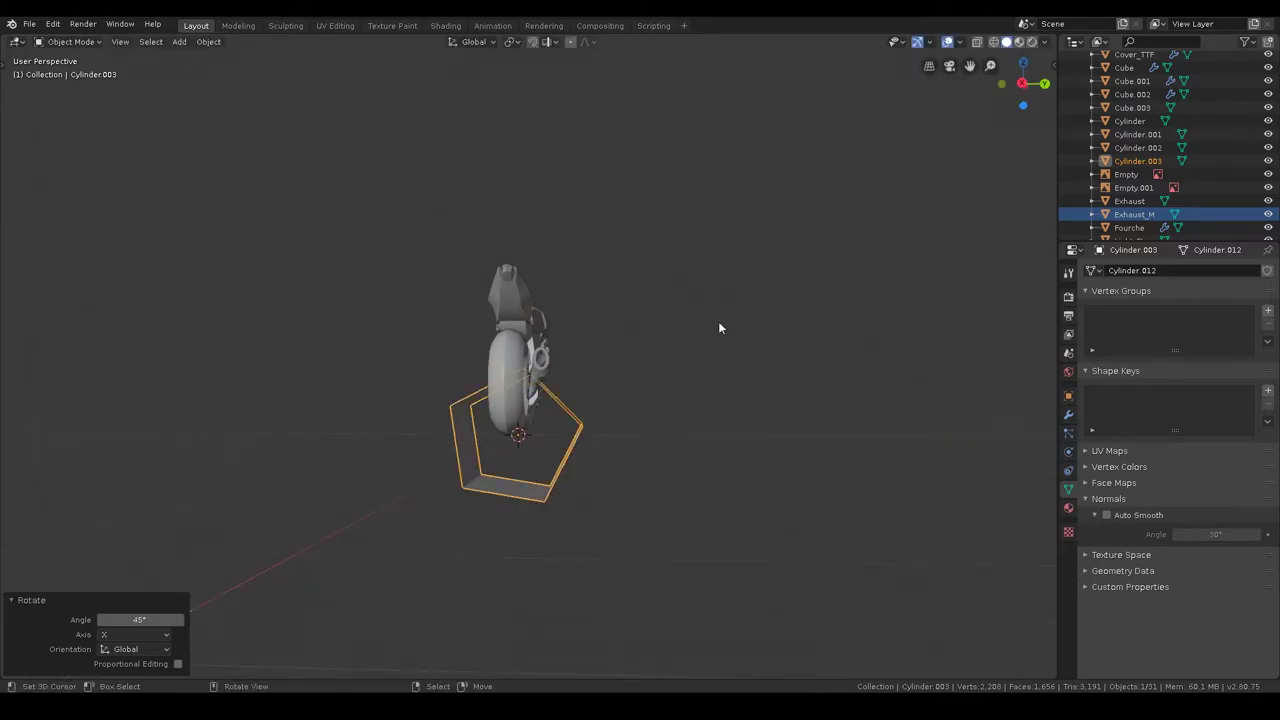
middle_drag(655, 396, 684, 394)
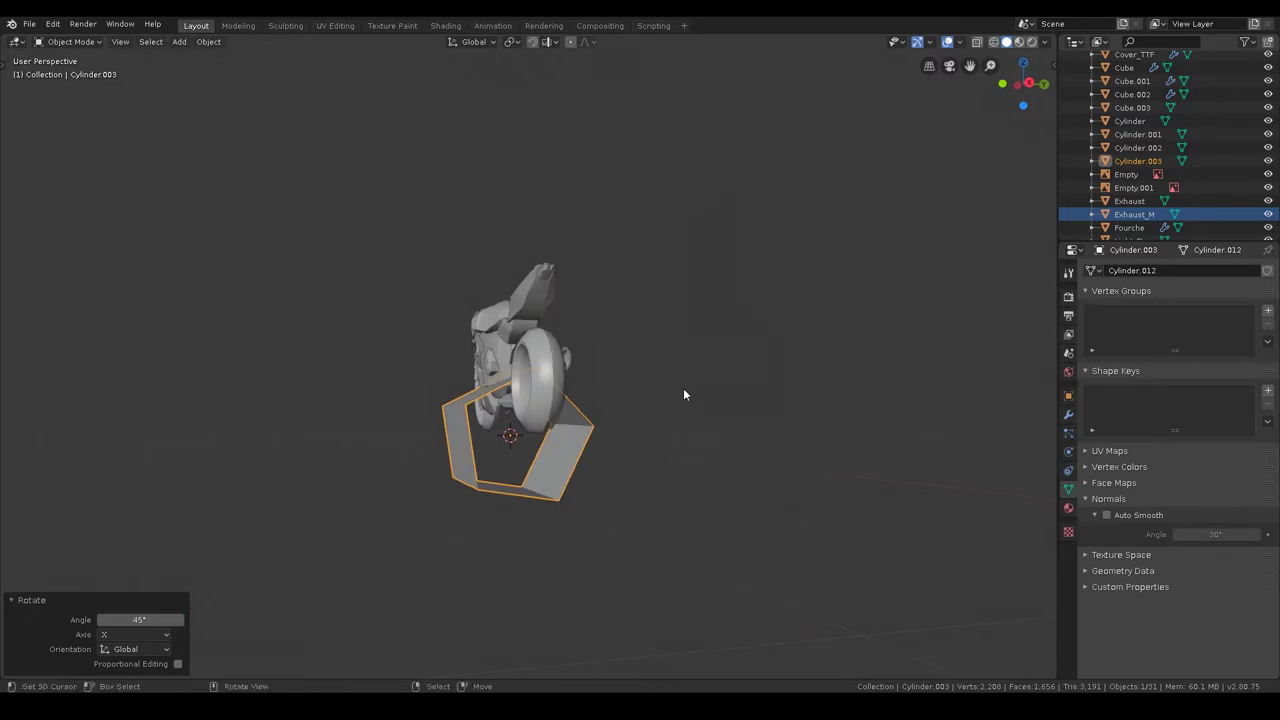
key(r)
key(x)
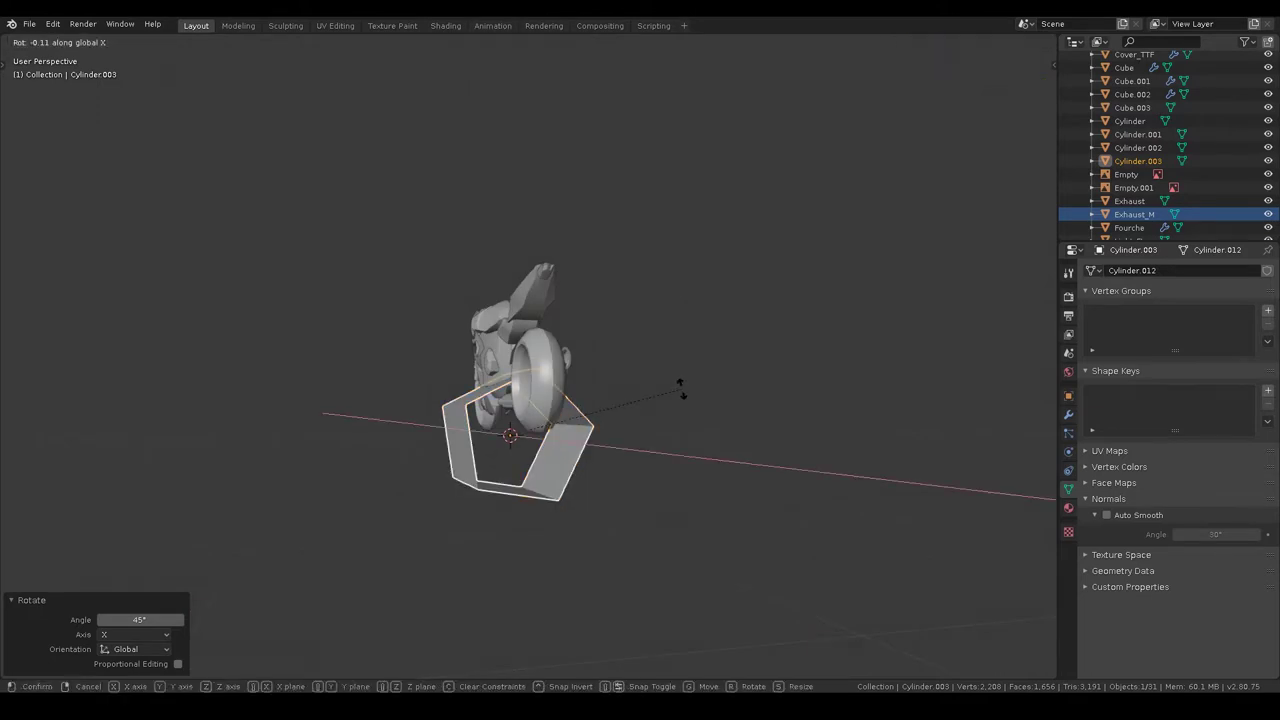
text(360)
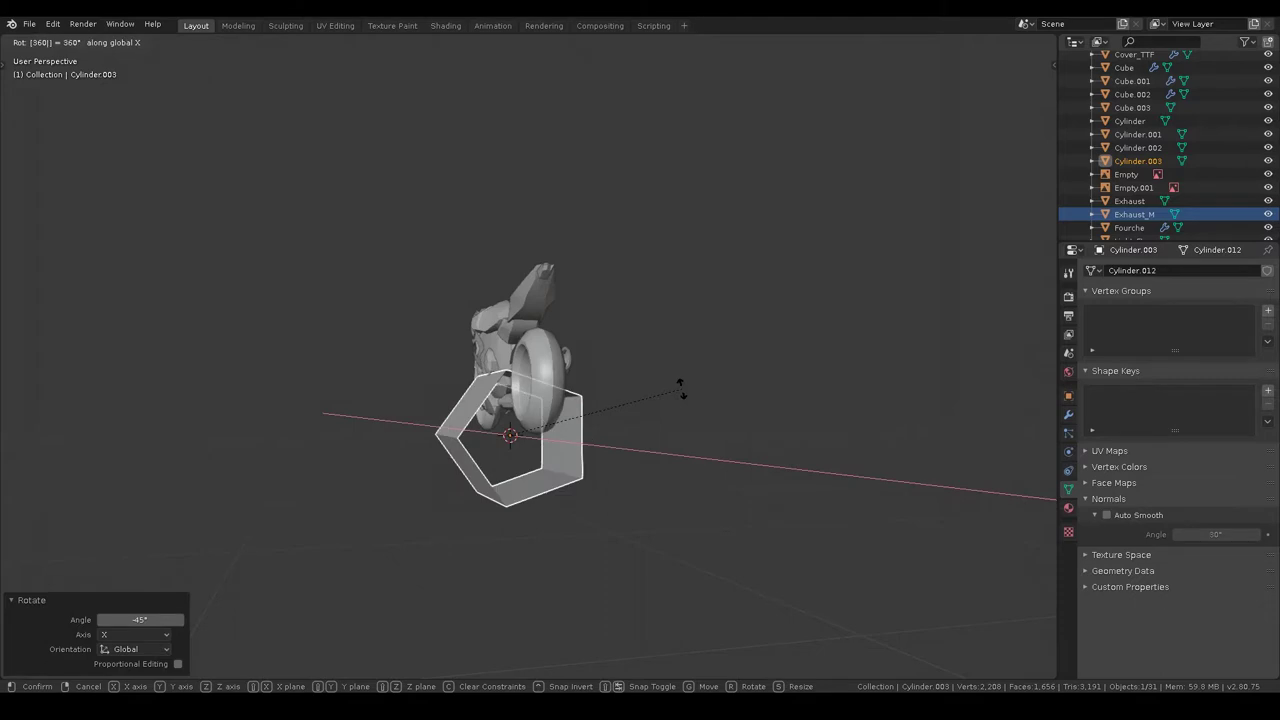
key(Return)
- Inspect the five-sided cylinder from the orthographic side view and close perspectives
middle_drag(682, 388, 712, 390)
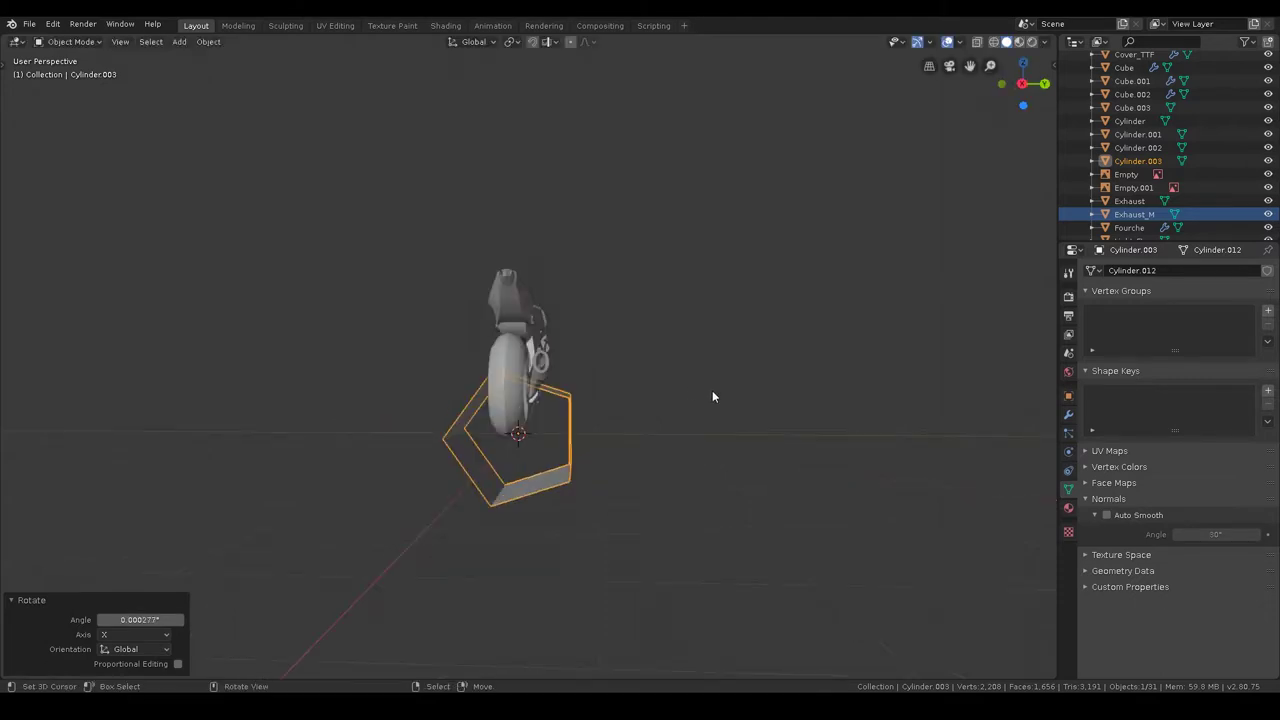
key(KP_3)
scroll(602, 408, up, 5)
mouse_move(602, 408)
middle_down()
mouse_move(636, 432)
mouse_move(600, 441)
middle_up()
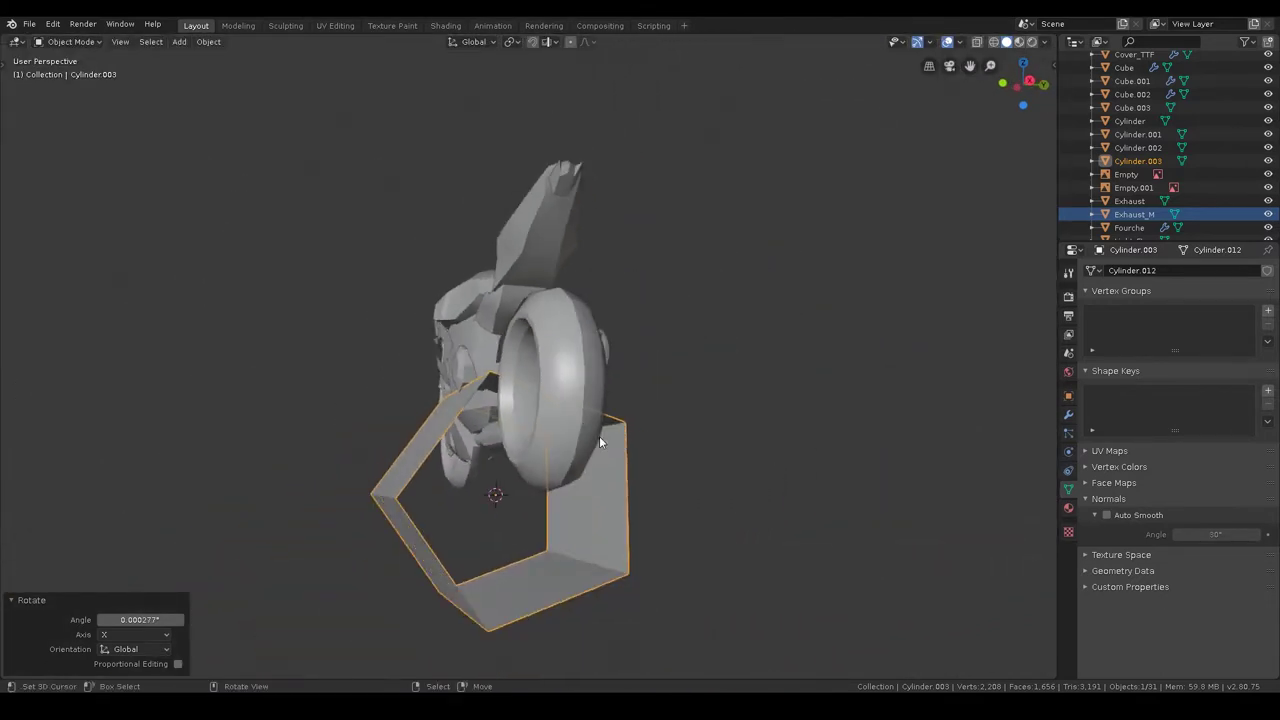
scroll(694, 438, down, 3)
mouse_move(694, 438)
middle_down()
mouse_move(662, 443)
mouse_move(680, 471)
middle_up()
scroll(646, 437, up, 3)
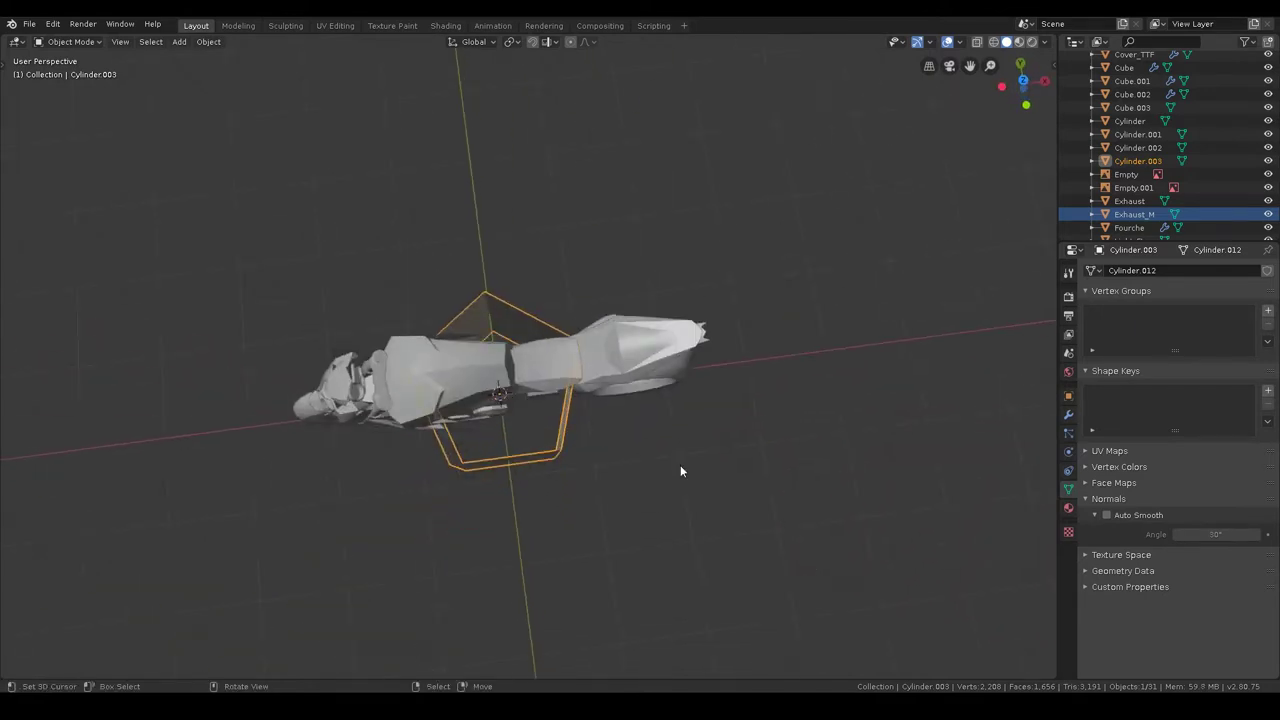
- Rotate the cylinder 90° about X, 90° about Z, then flip it 180° about X
text(rx90)
key(Return)
mouse_move(680, 465)
middle_down()
mouse_move(670, 307)
mouse_move(643, 282)
middle_up()
key(r)
text(z90)
key(Return)
key(r)
key(z)
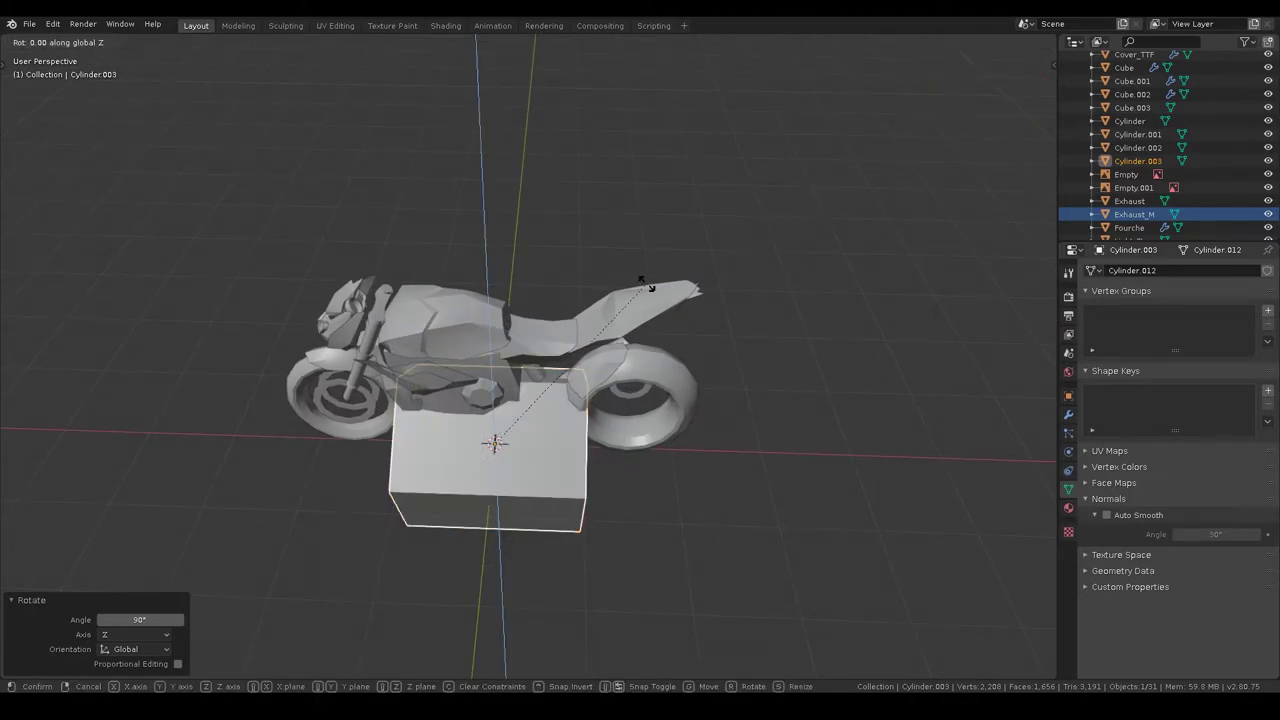
key(Escape)
text(rx180)
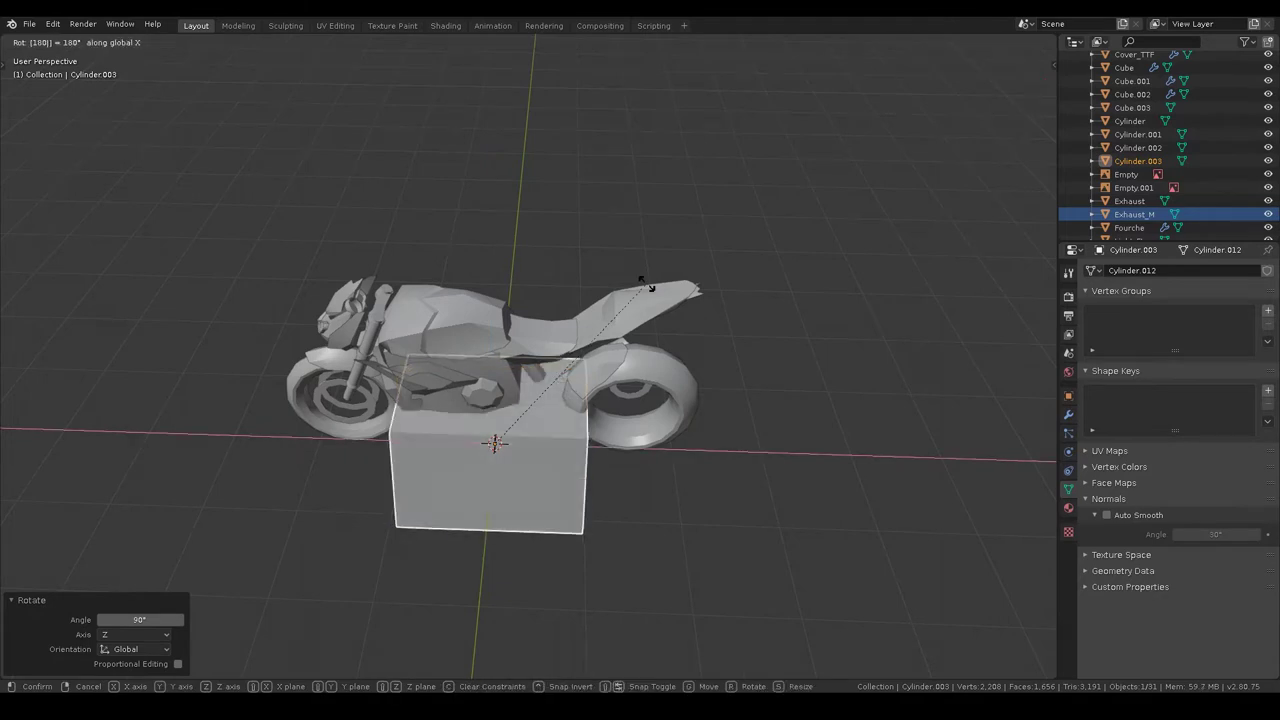
key(Return)
- Shrink the cylinder to 0.241 and switch to the front blueprint view
mouse_move(648, 289)
middle_down()
mouse_move(626, 303)
mouse_move(554, 263)
middle_up()
key(s)
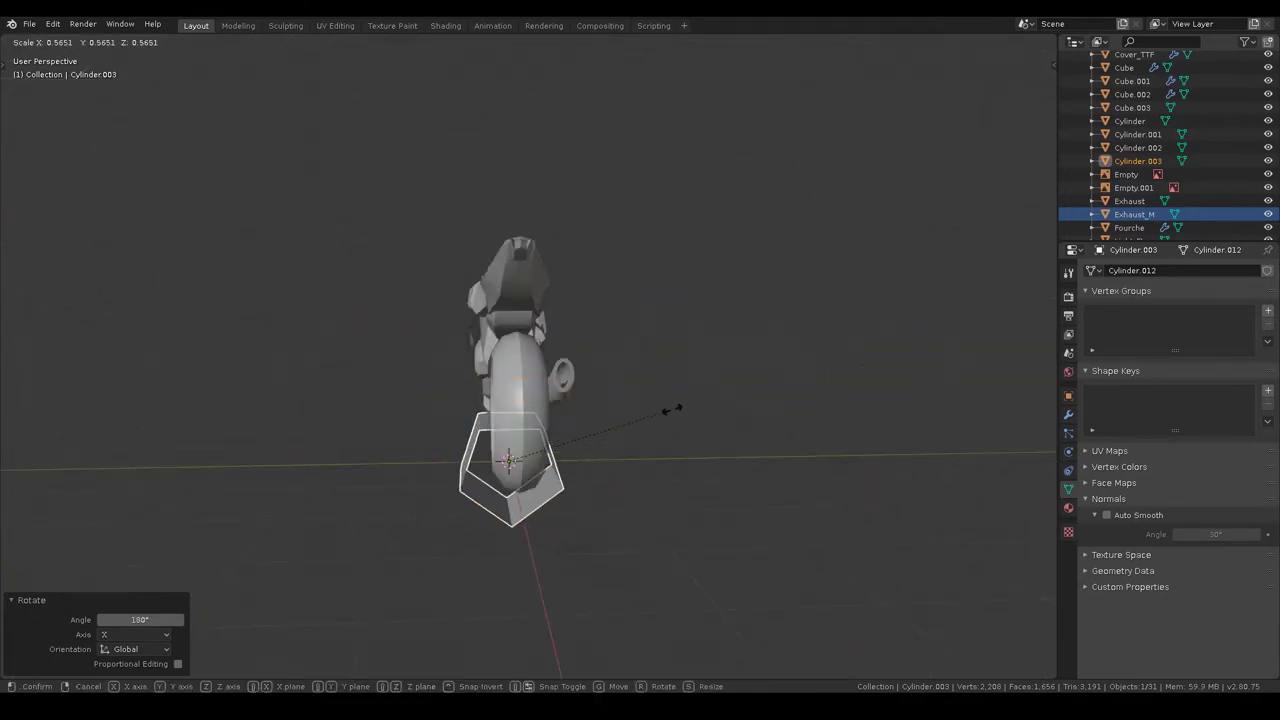
click(578, 441)
middle_drag(578, 441, 622, 429)
scroll(624, 440, up, 3)
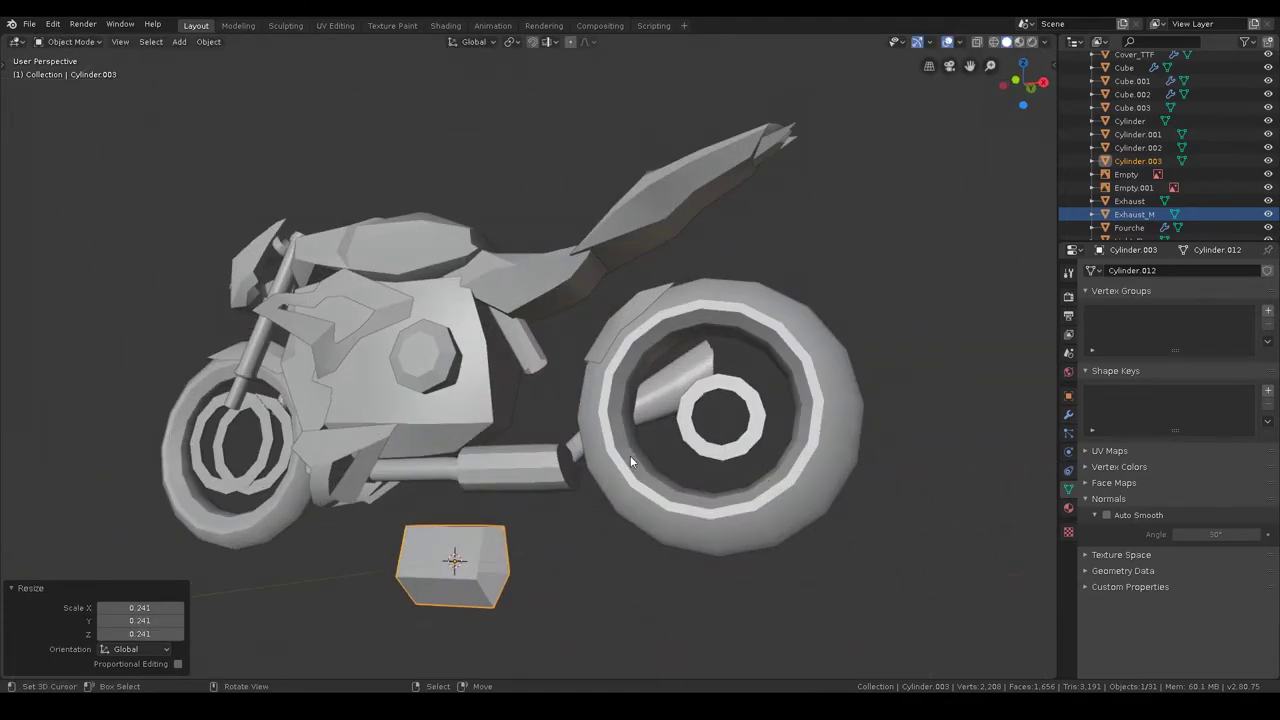
key(KP_1)
shift+scroll(630, 462, down, 3)
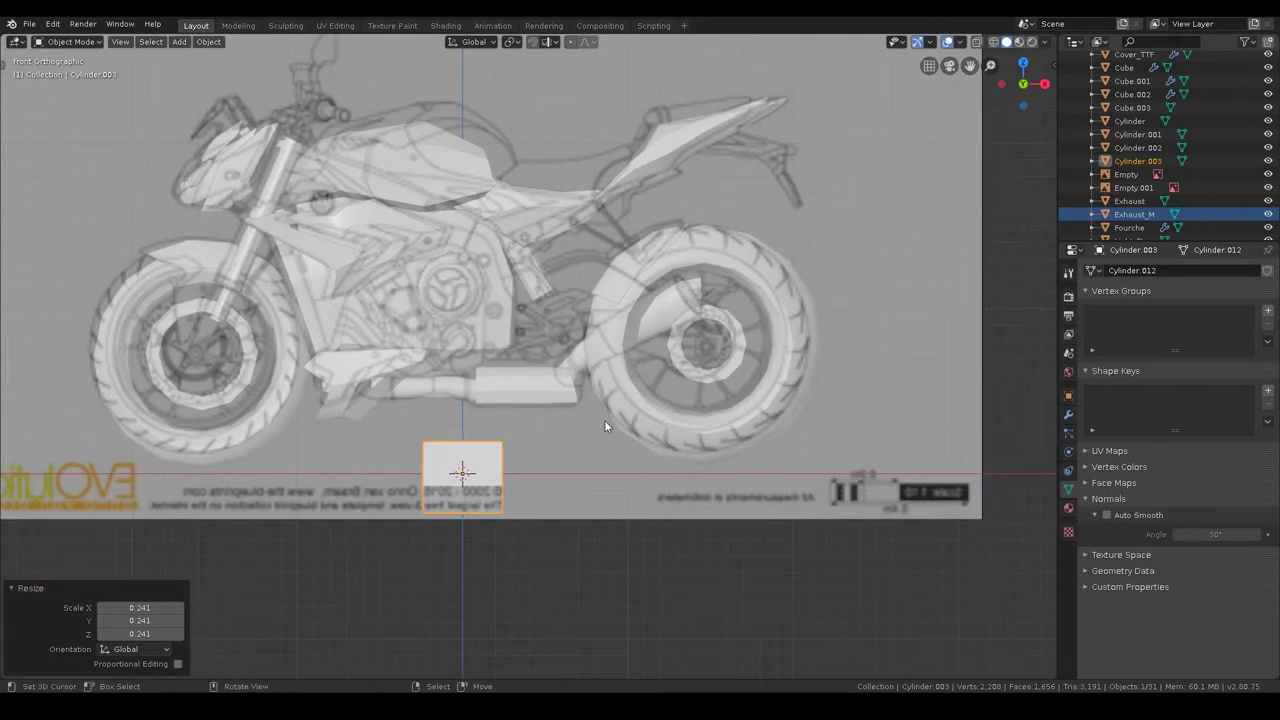
- Flip the cylinder 180° about X and place it beside the engine above the exhaust
text(rx180)
key(Return)
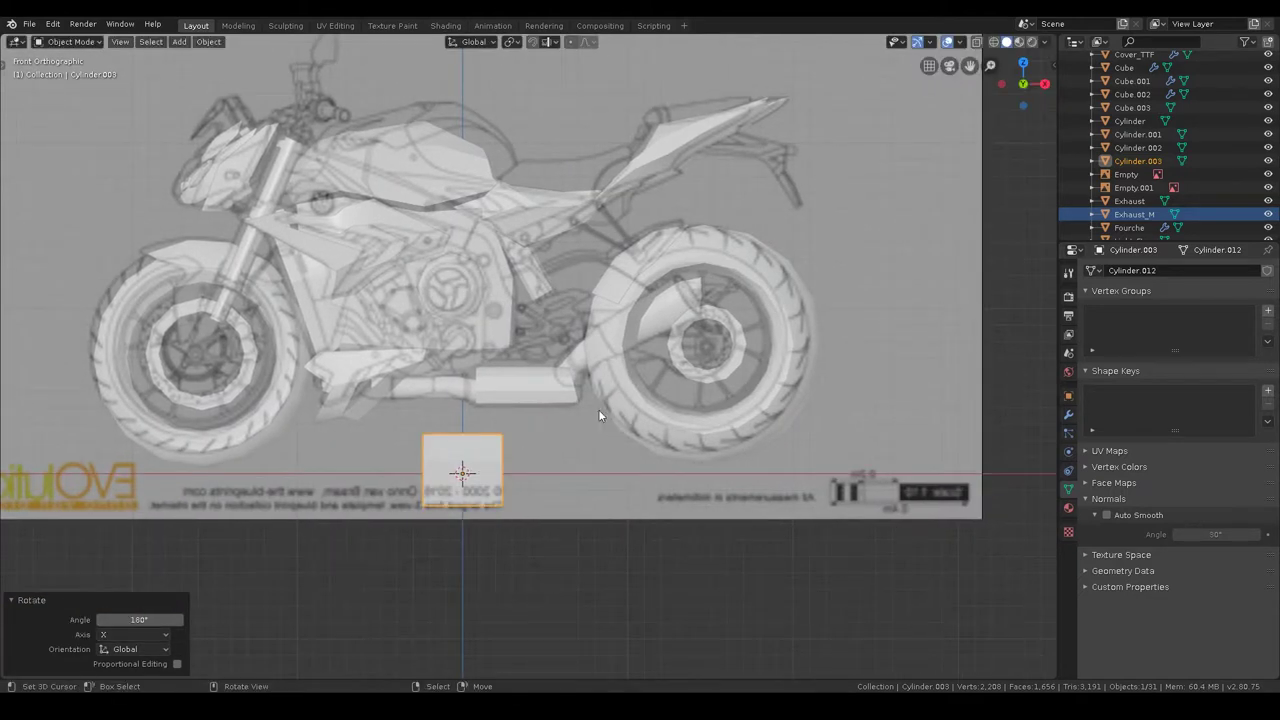
scroll(598, 415, up, 2)
key(g)
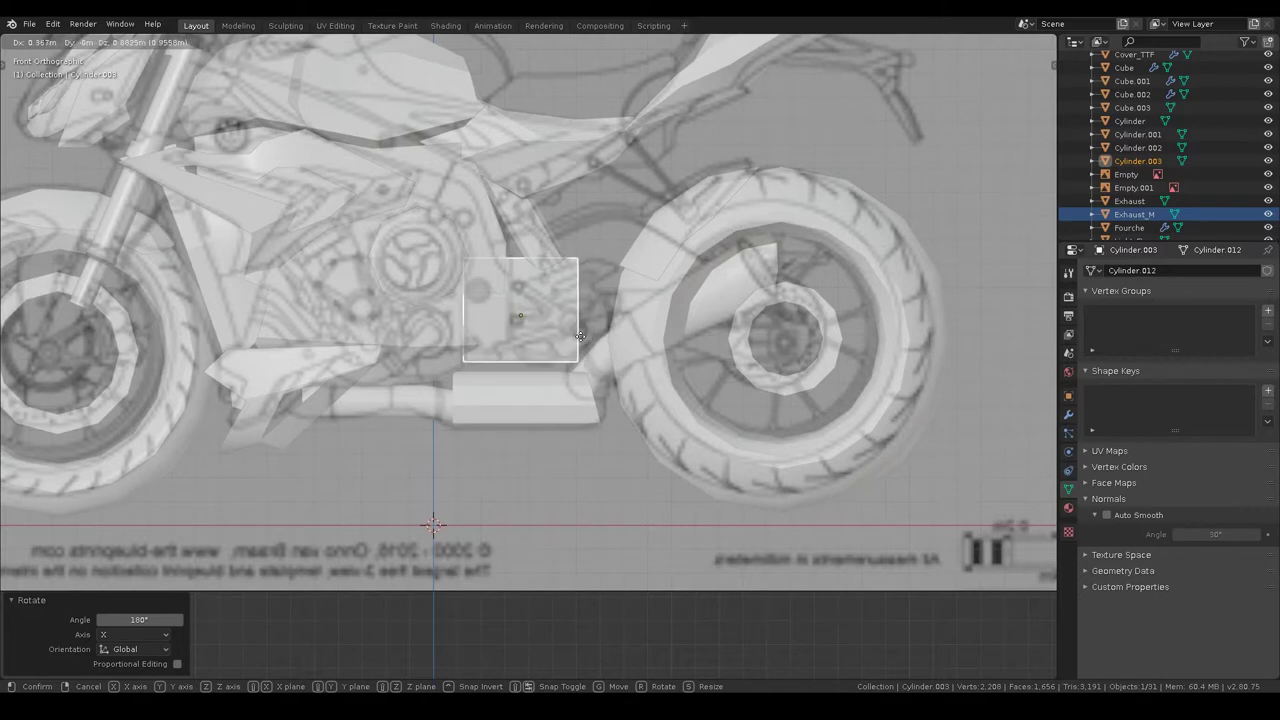
click(573, 337)
mouse_move(579, 341)
middle_down()
mouse_move(614, 371)
mouse_move(576, 393)
middle_up()
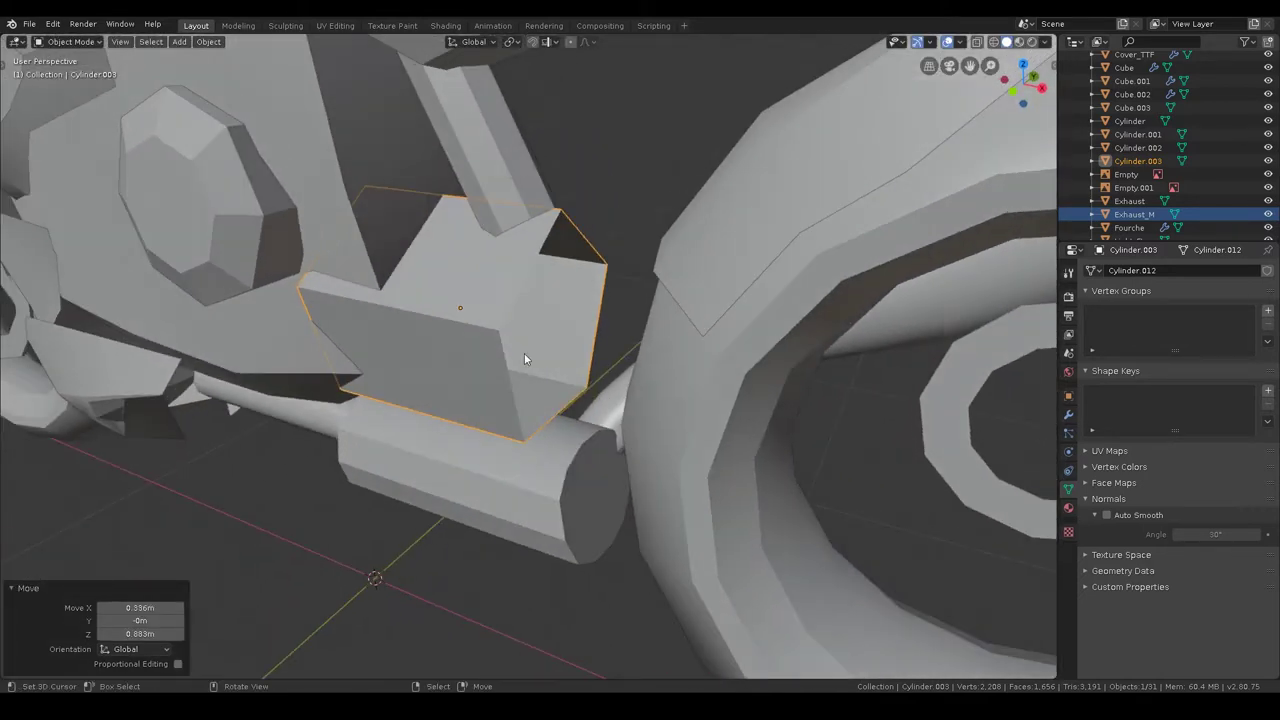
mouse_move(470, 335)
middle_down()
mouse_move(480, 357)
mouse_move(510, 319)
mouse_move(491, 315)
middle_up()
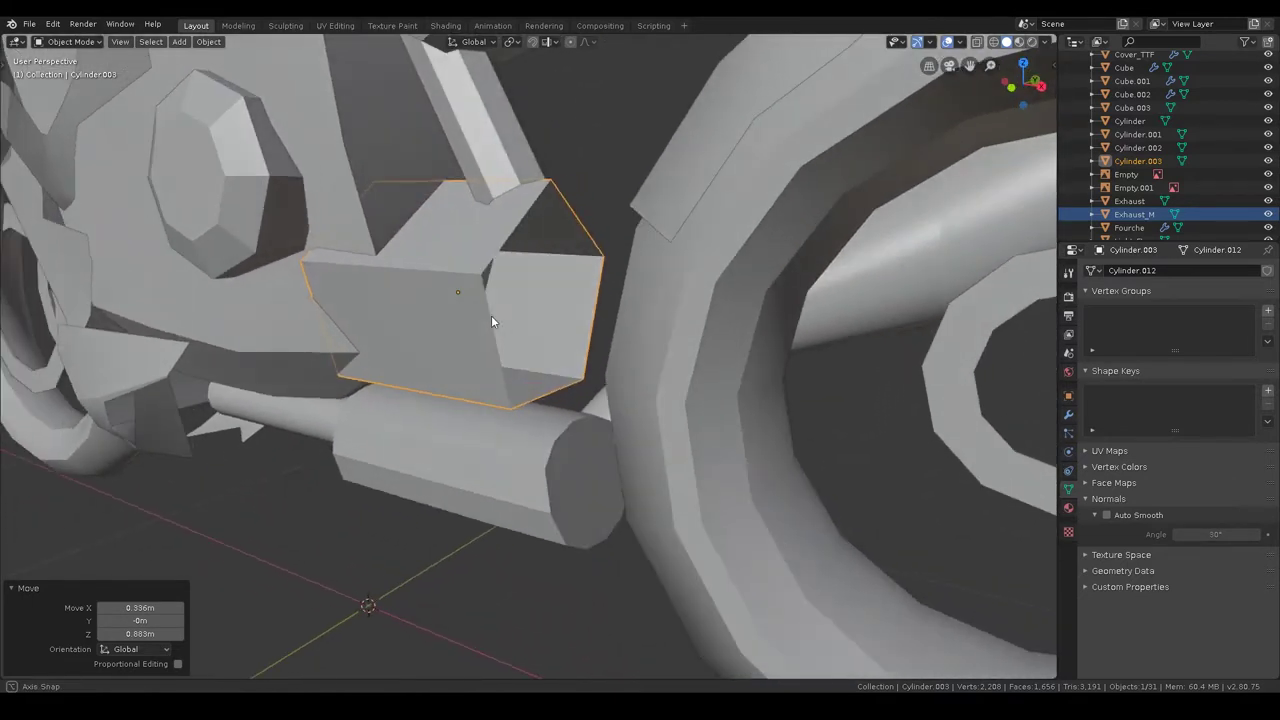
- Scale the part to 0.7, lower it slightly along Z, and enter Edit Mode
key(s)
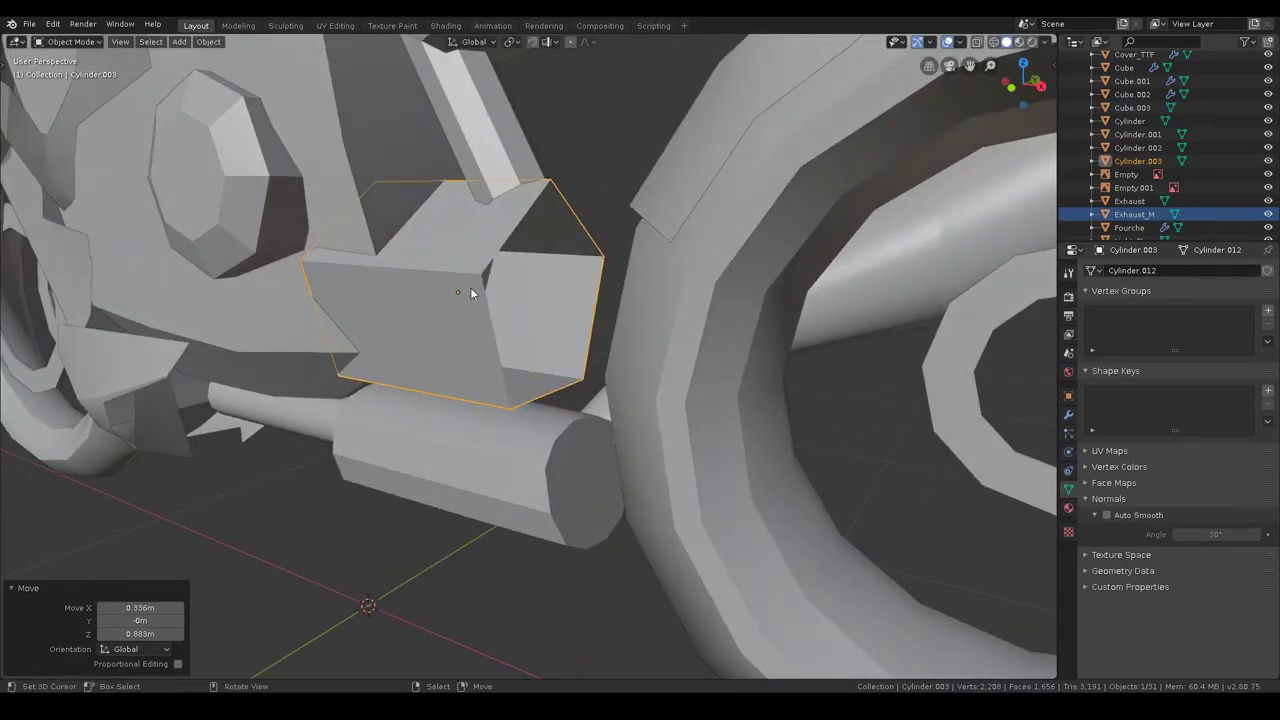
text(0.7)
key(Return)
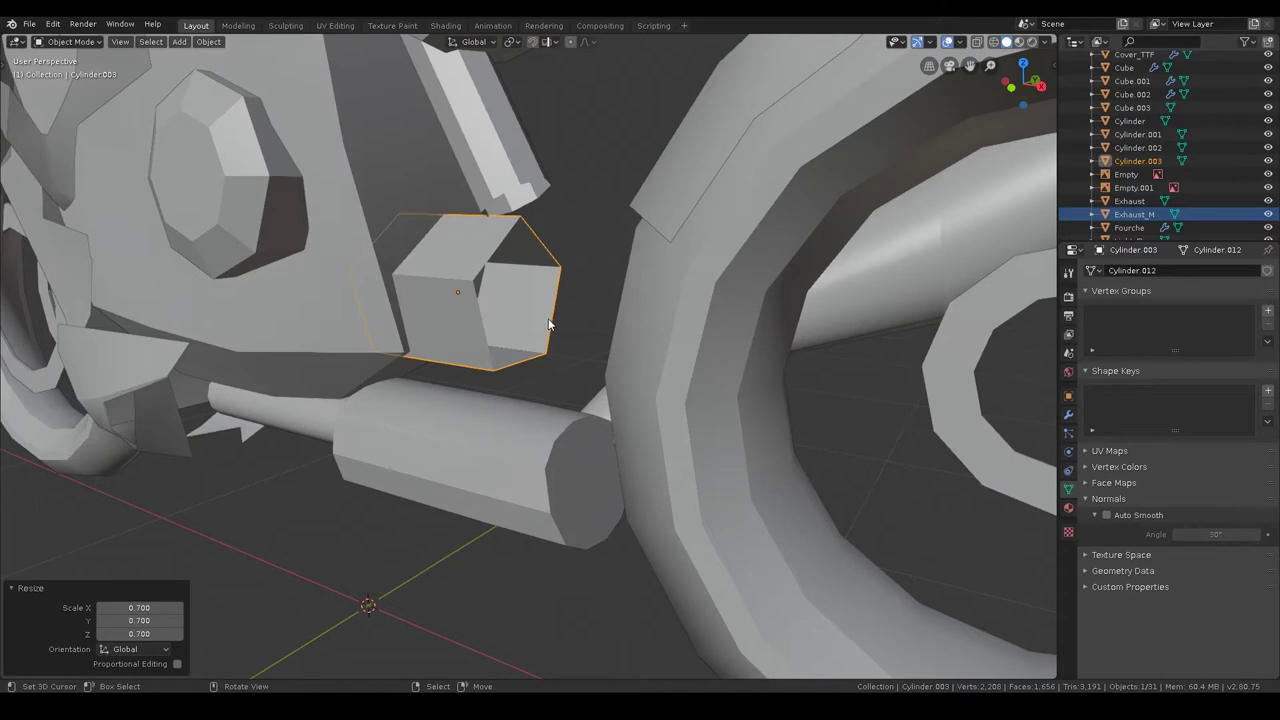
key(g)
key(z)
click(556, 345)
middle_drag(556, 345, 514, 404)
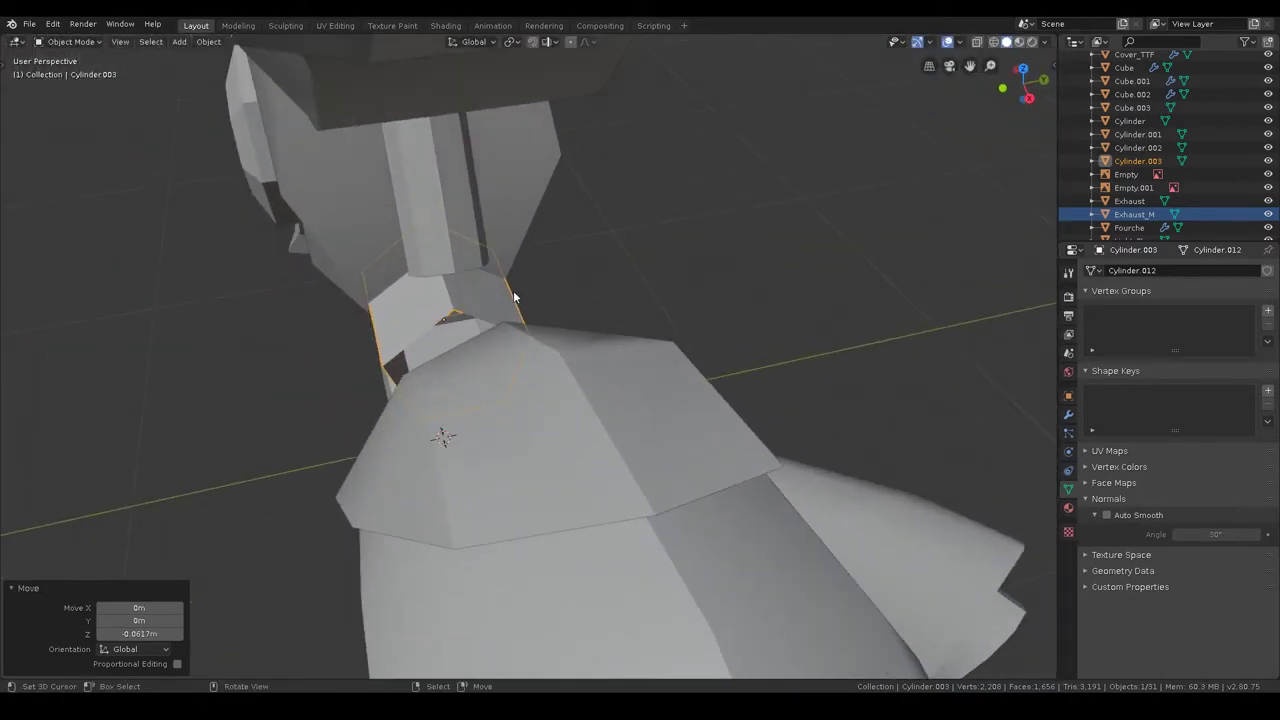
key(Tab)
key(alt+a)
key(ctrl+r)
key(Escape)
- In wireframe view, shrink one five-sided end loop of the under-seat block
key(z)
click(357, 277)
mouse_move(357, 277)
middle_down()
mouse_move(380, 266)
mouse_move(356, 307)
middle_up()
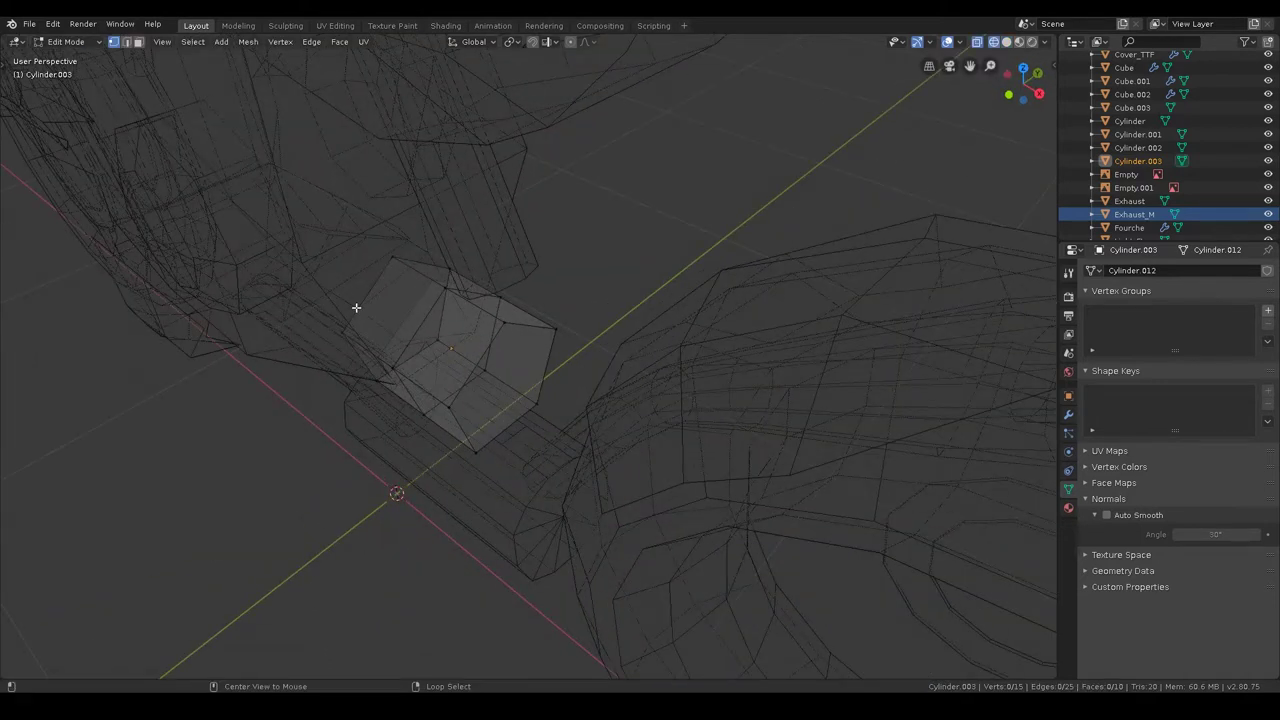
alt+click(356, 307)
key(s)
click(525, 268)
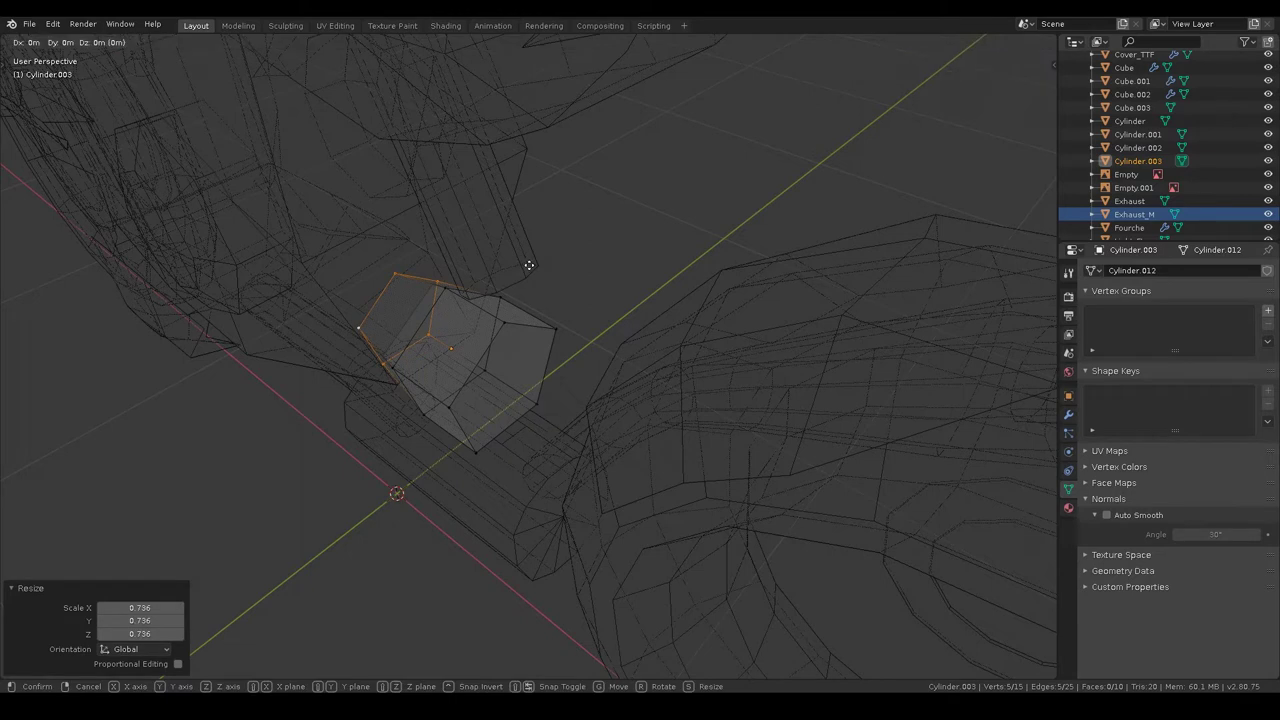
- Return to solid shading and slide the selected vertices along the Y axis
key(z)
click(703, 287)
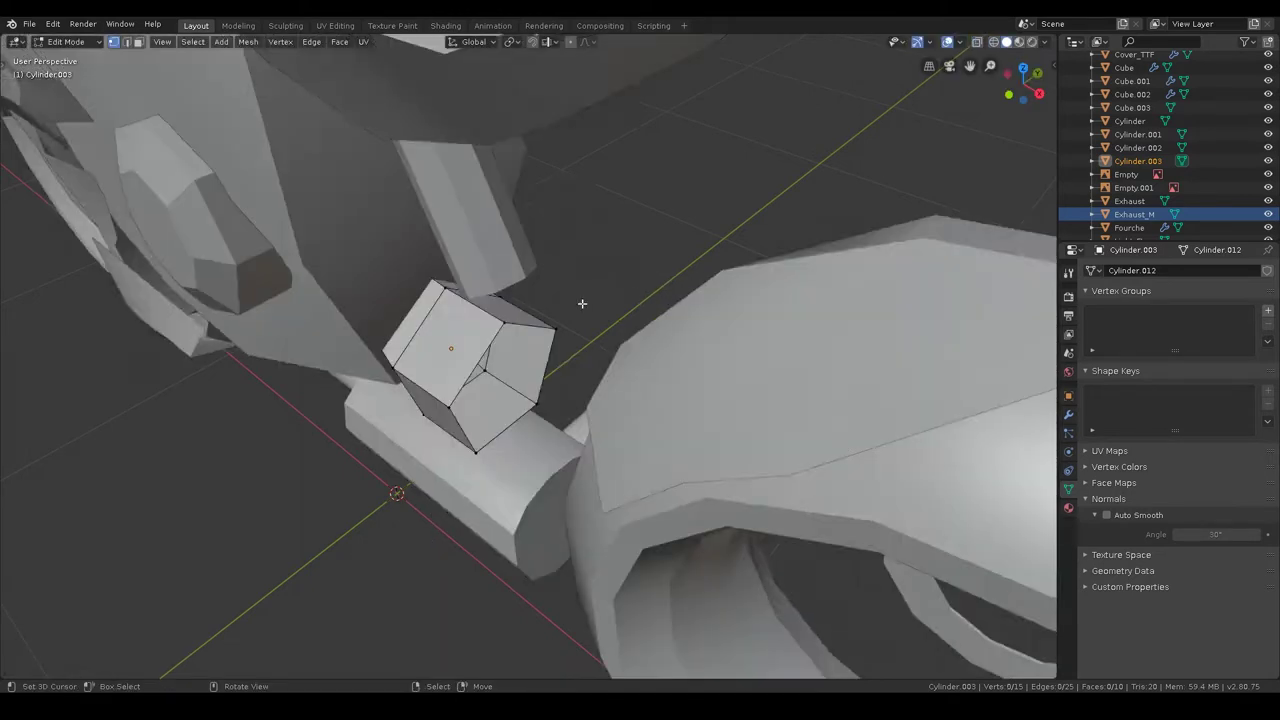
middle_drag(583, 303, 614, 279)
middle_drag(529, 338, 621, 313)
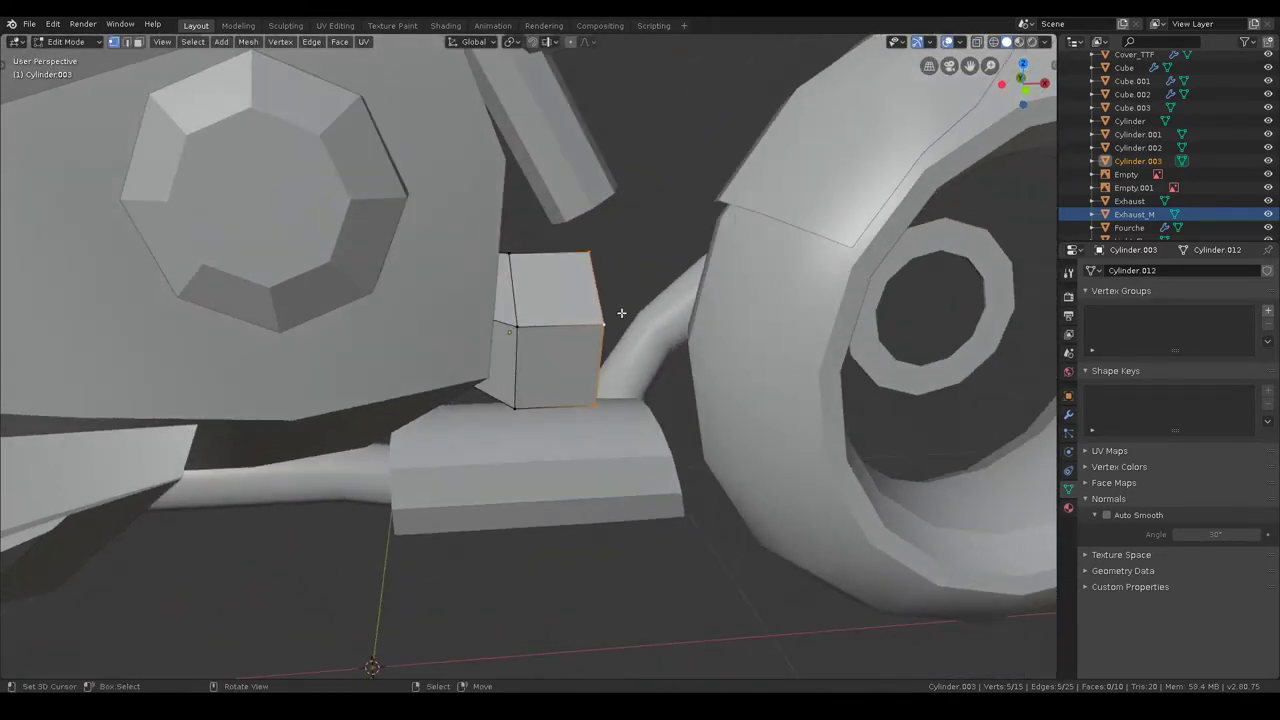
key(g)
key(y)
click(636, 308)
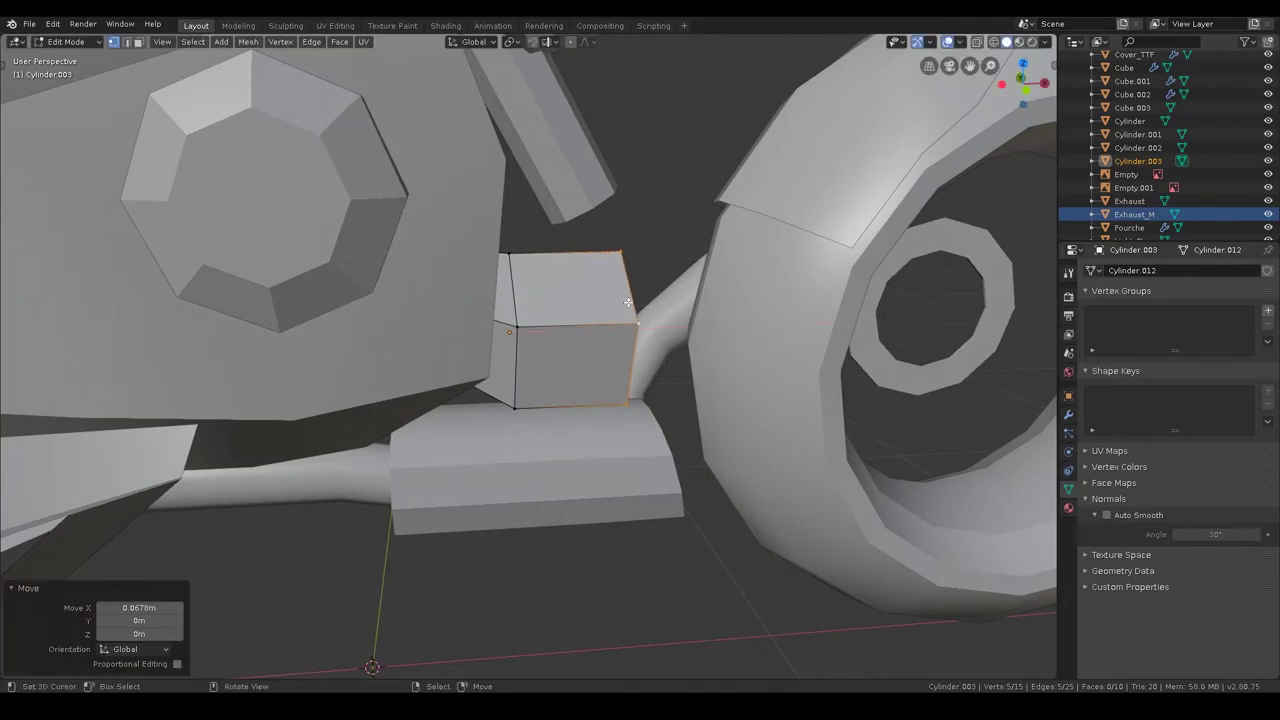
- Move the selected edge of the block along the X axis
middle_drag(636, 308, 628, 303)
key(g)
key(y)
key(Escape)
key(g)
key(x)
click(661, 308)
- Shift the top-right vertex and another edge along X to slant the rear end
click(654, 257)
key(g)
key(x)
click(667, 263)
mouse_move(667, 263)
middle_down()
mouse_move(546, 342)
mouse_move(660, 372)
mouse_move(629, 316)
middle_up()
key(g)
key(x)
click(661, 373)
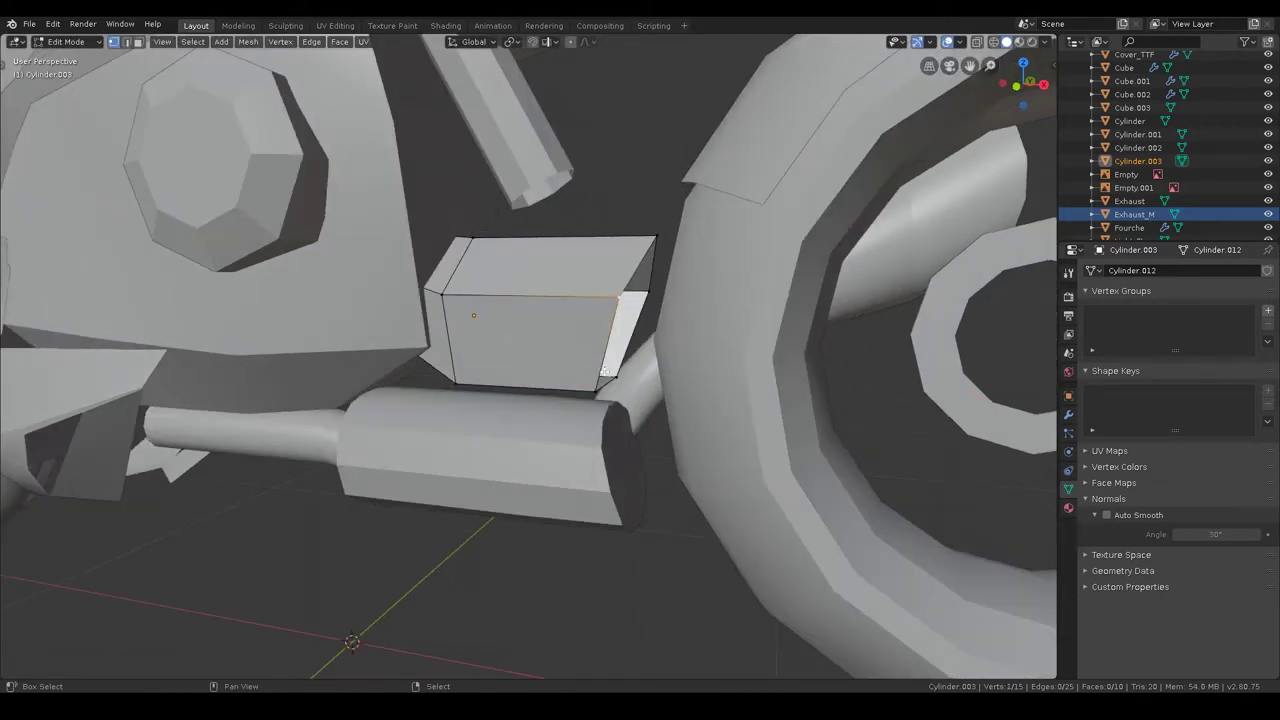
- Fill the open right side with a face and leave Edit Mode on the block
key(f)
click(650, 288)
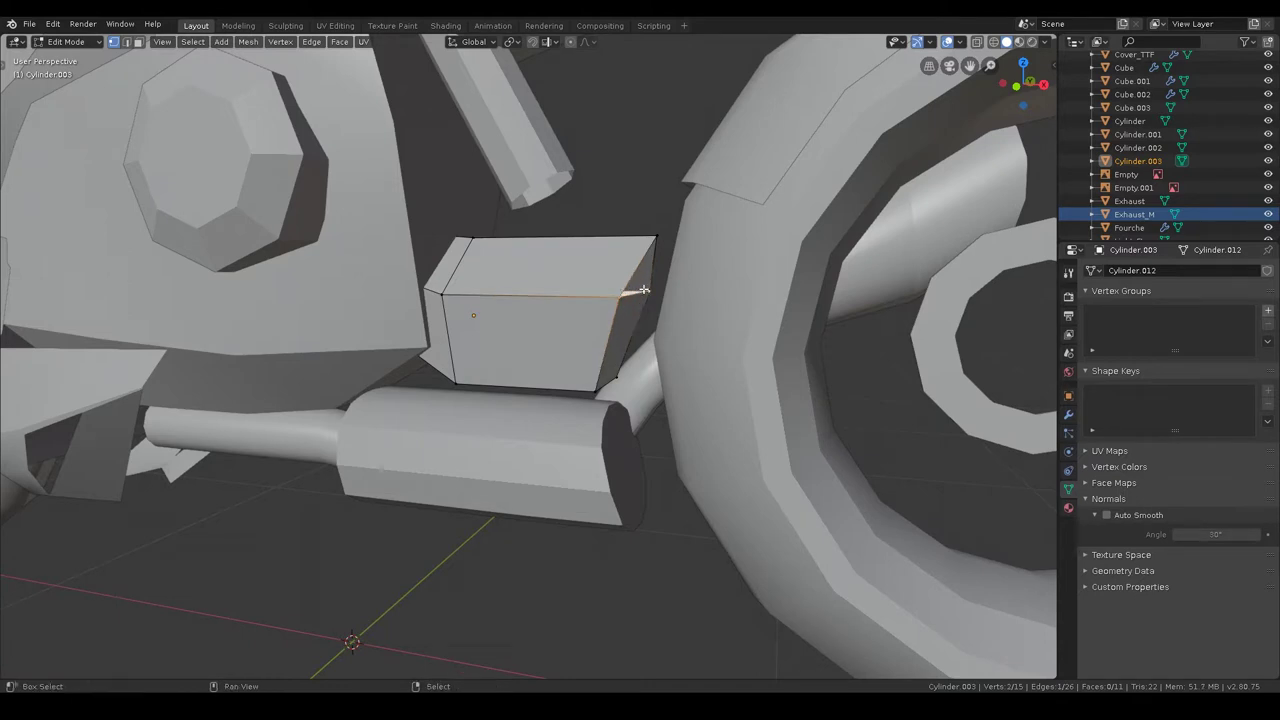
mouse_move(644, 248)
middle_down()
mouse_move(546, 334)
mouse_move(549, 286)
middle_up()
key(Tab)
- Orbit to a higher three-quarter view of the bike and bring up the Add menu
scroll(549, 286, down, 3)
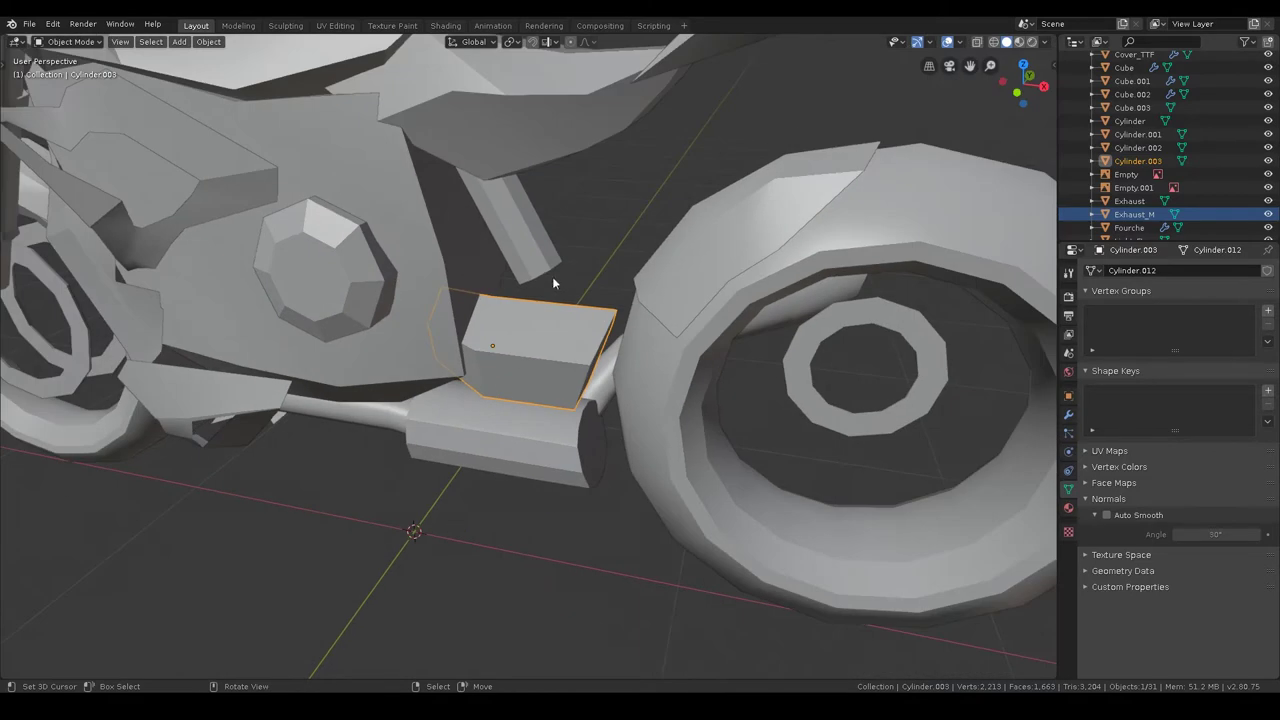
scroll(560, 272, up, 2)
middle_drag(566, 266, 592, 251)
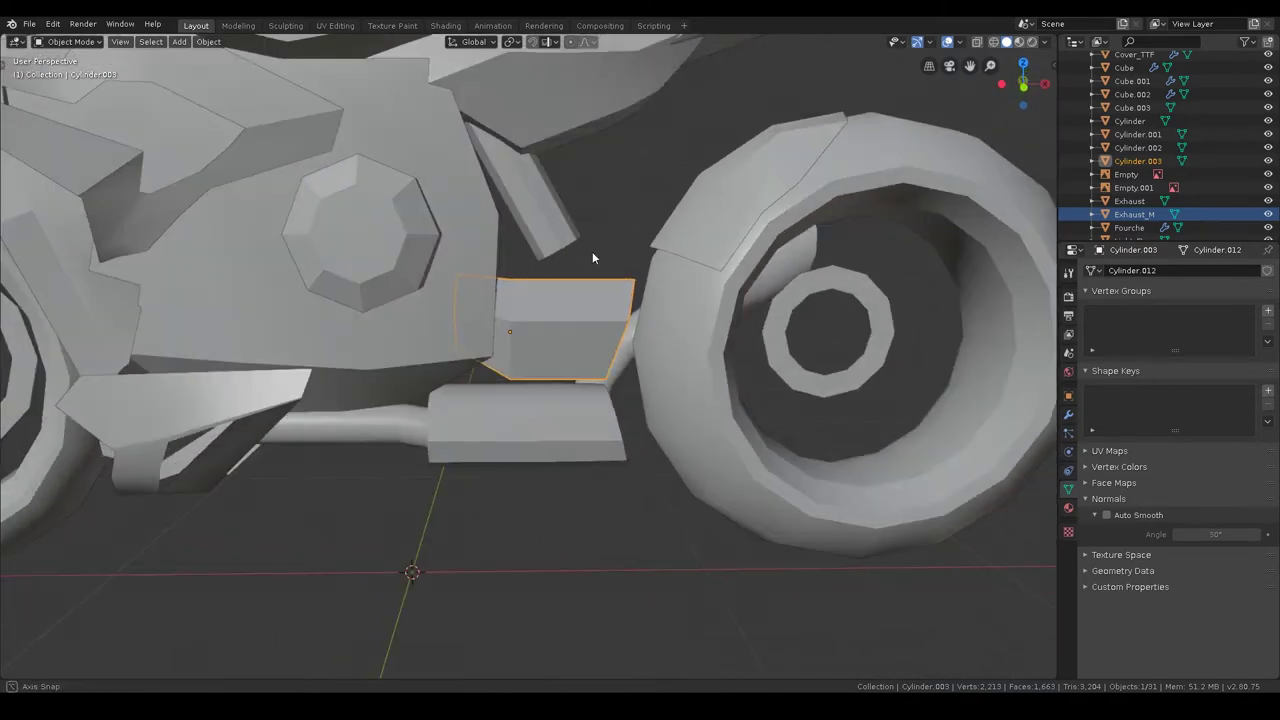
scroll(540, 262, down, 3)
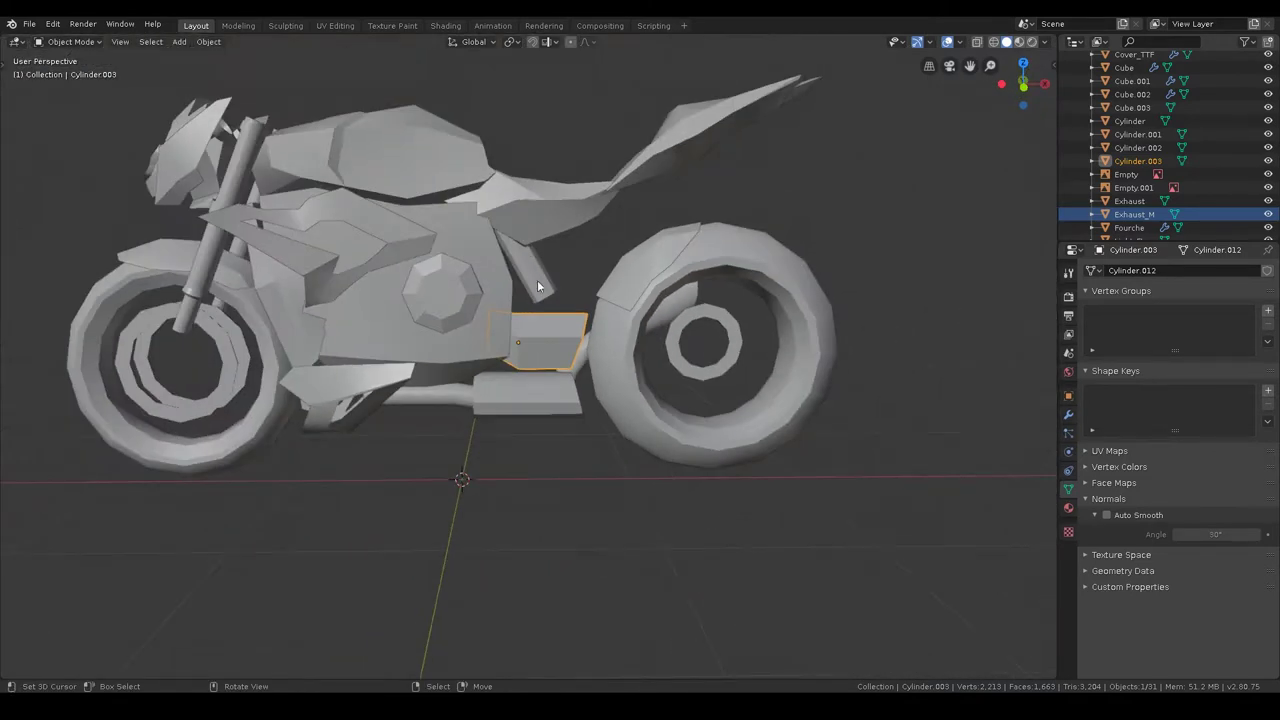
middle_drag(599, 322, 549, 404)
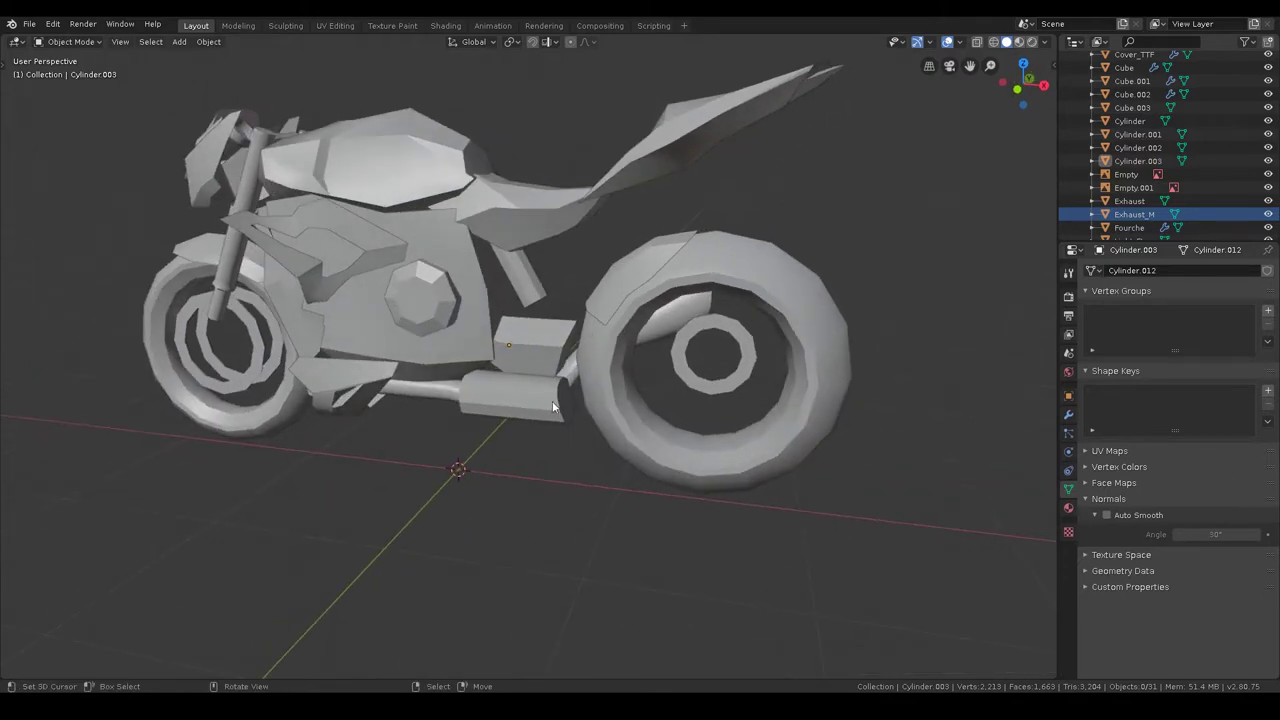
key(shift+a)
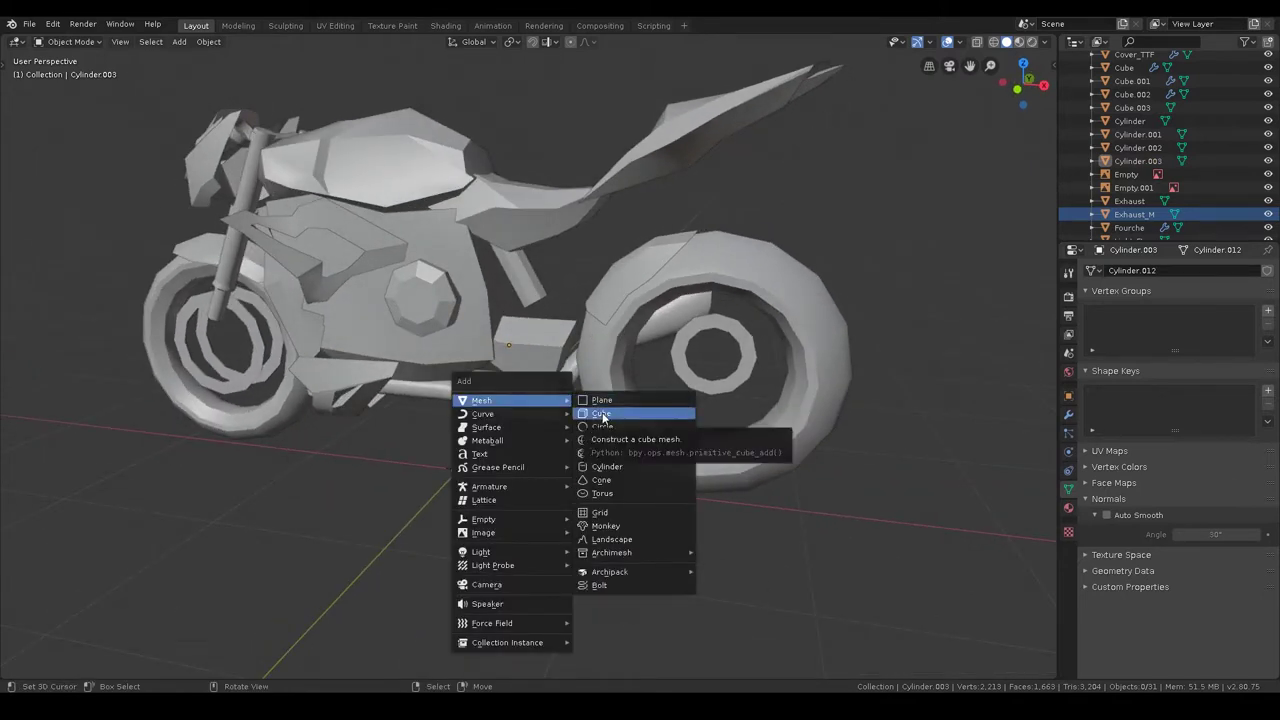
- Add a cube, loop-cut it around the middle, and delete one side face
click(602, 414)
key(Tab)
mouse_move(566, 422)
middle_down()
mouse_move(535, 385)
mouse_move(697, 376)
mouse_move(669, 356)
middle_up()
key(ctrl+r)
click(524, 355)
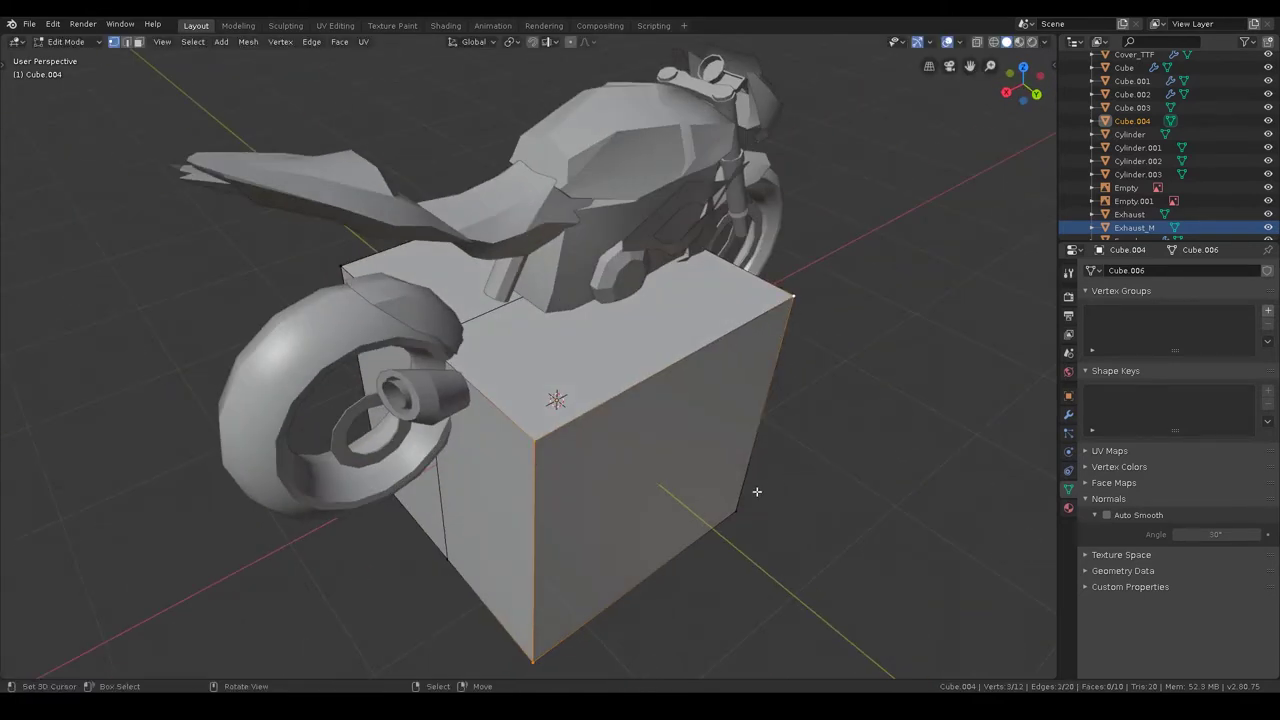
shift+click(743, 506)
key(x)
click(825, 451)
- Move the whole cube along Y and scale it on Y and Z into a low flat block
middle_drag(825, 451, 562, 394)
key(a)
middle_drag(733, 384, 760, 395)
key(g)
key(y)
click(777, 399)
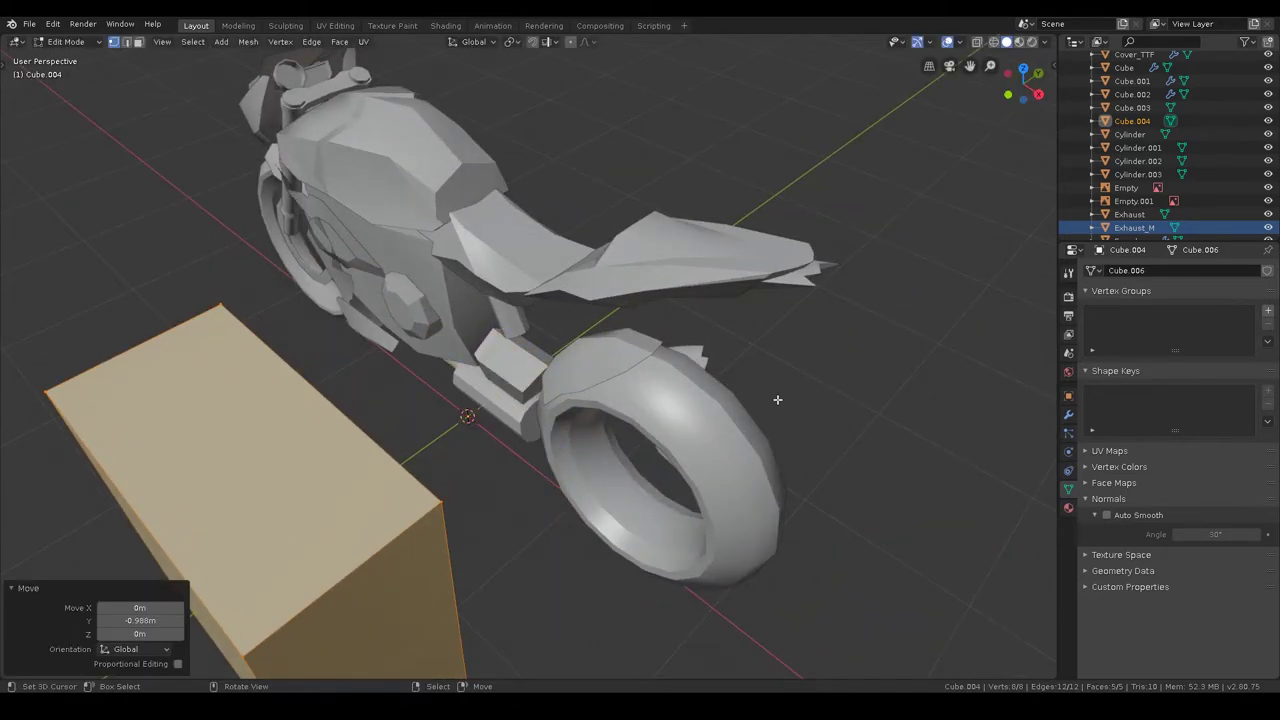
key(s)
key(y)
click(716, 537)
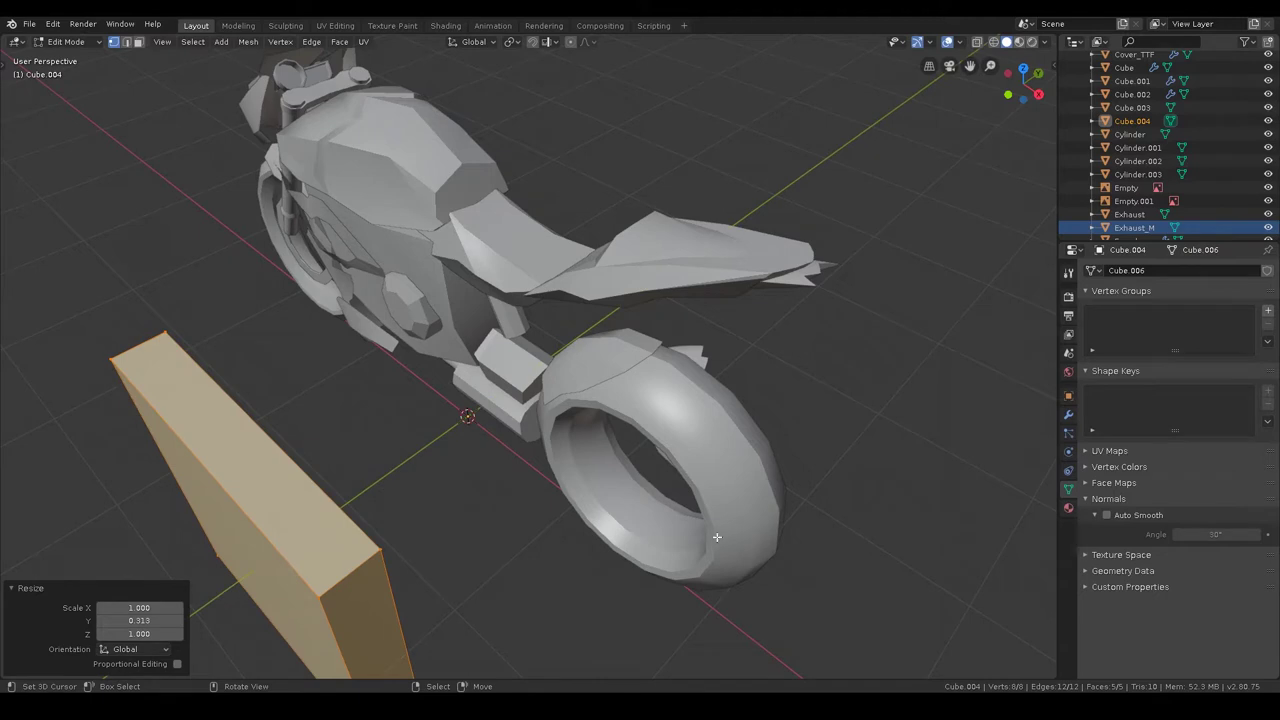
key(s)
key(z)
click(420, 560)
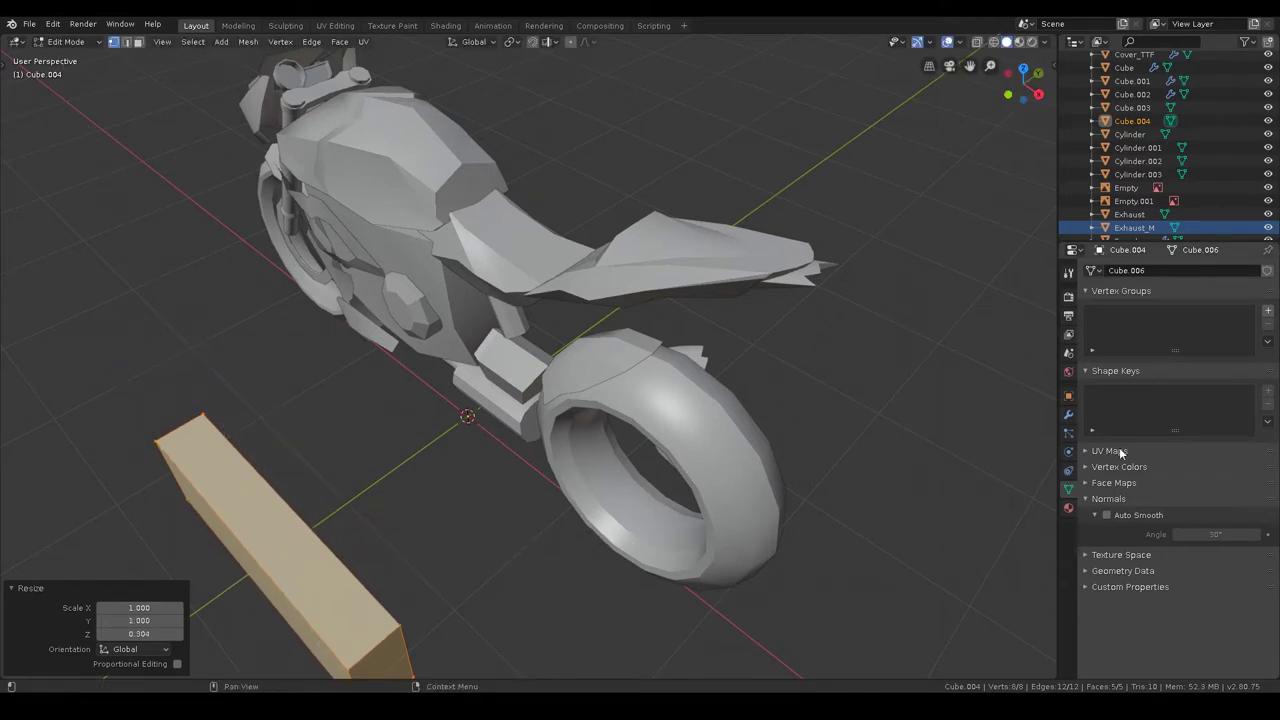
- Give the block a Mirror modifier and inspect the mirrored copies from side and front
click(1071, 417)
click(1121, 270)
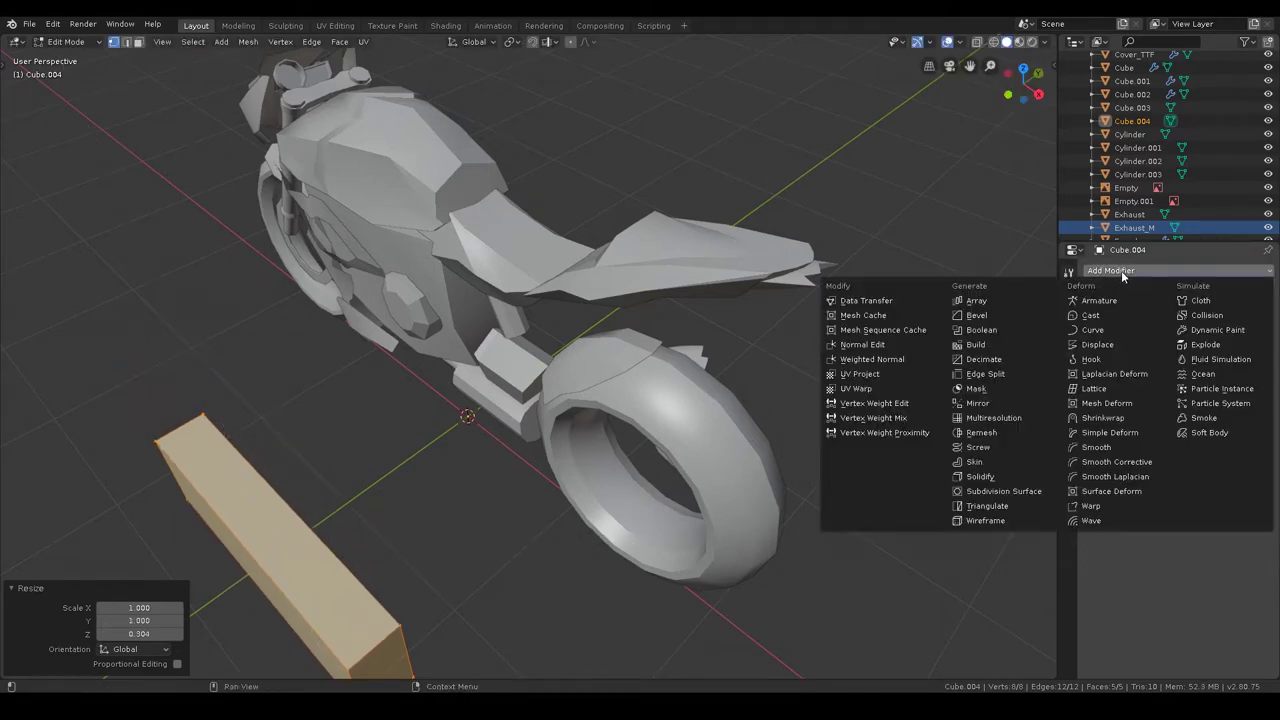
click(980, 403)
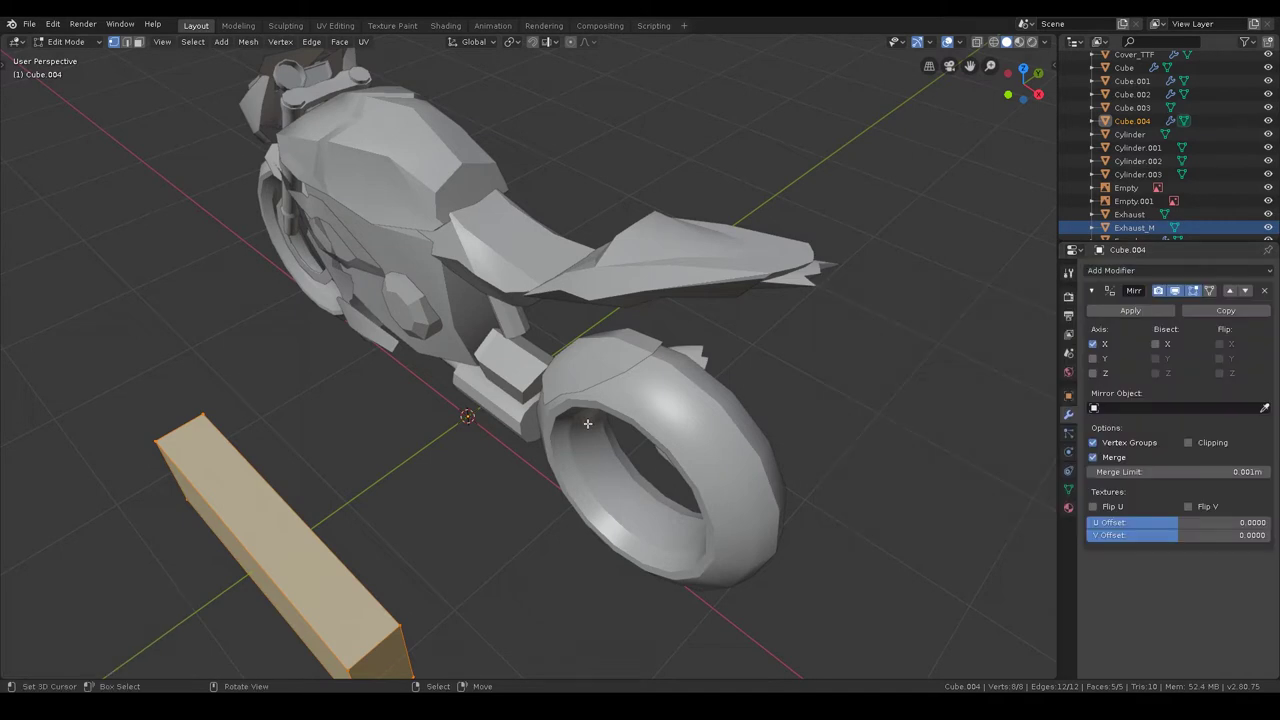
middle_drag(587, 424, 640, 440)
scroll(651, 443, down, 3)
scroll(651, 443, up, 3)
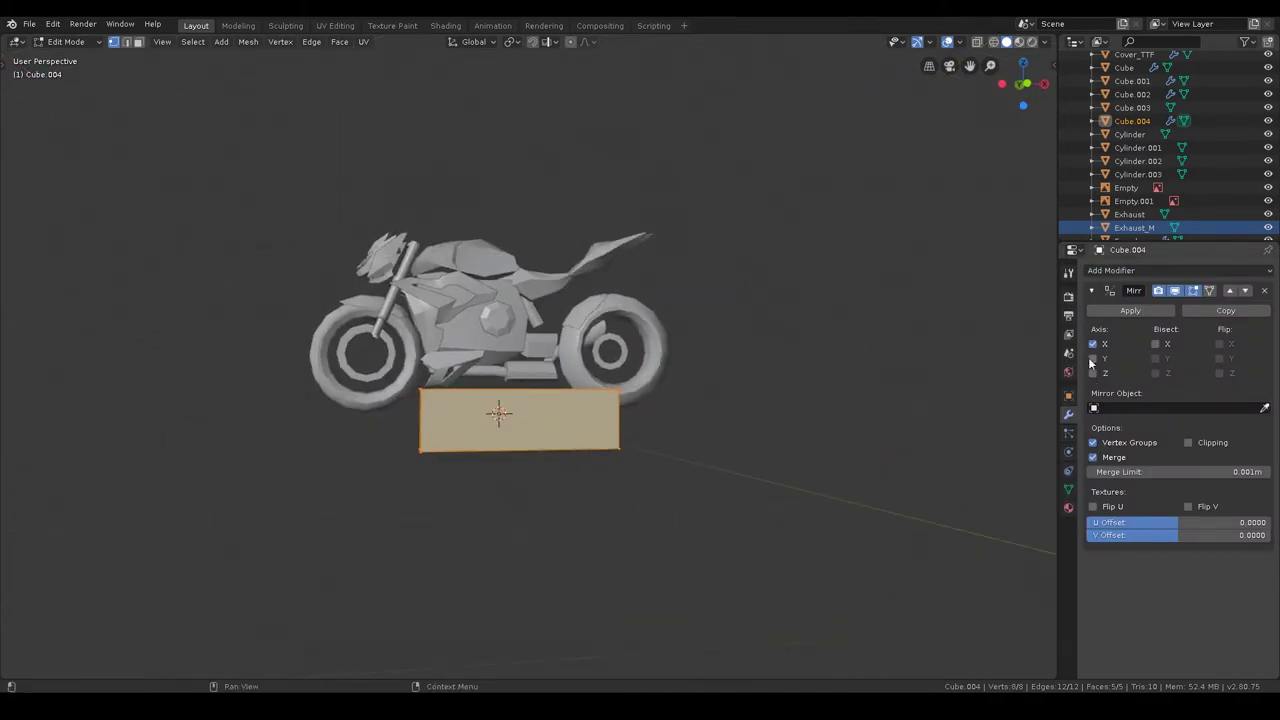
mouse_move(1040, 400)
middle_down()
mouse_move(837, 463)
mouse_move(734, 449)
middle_up()
click(621, 420)
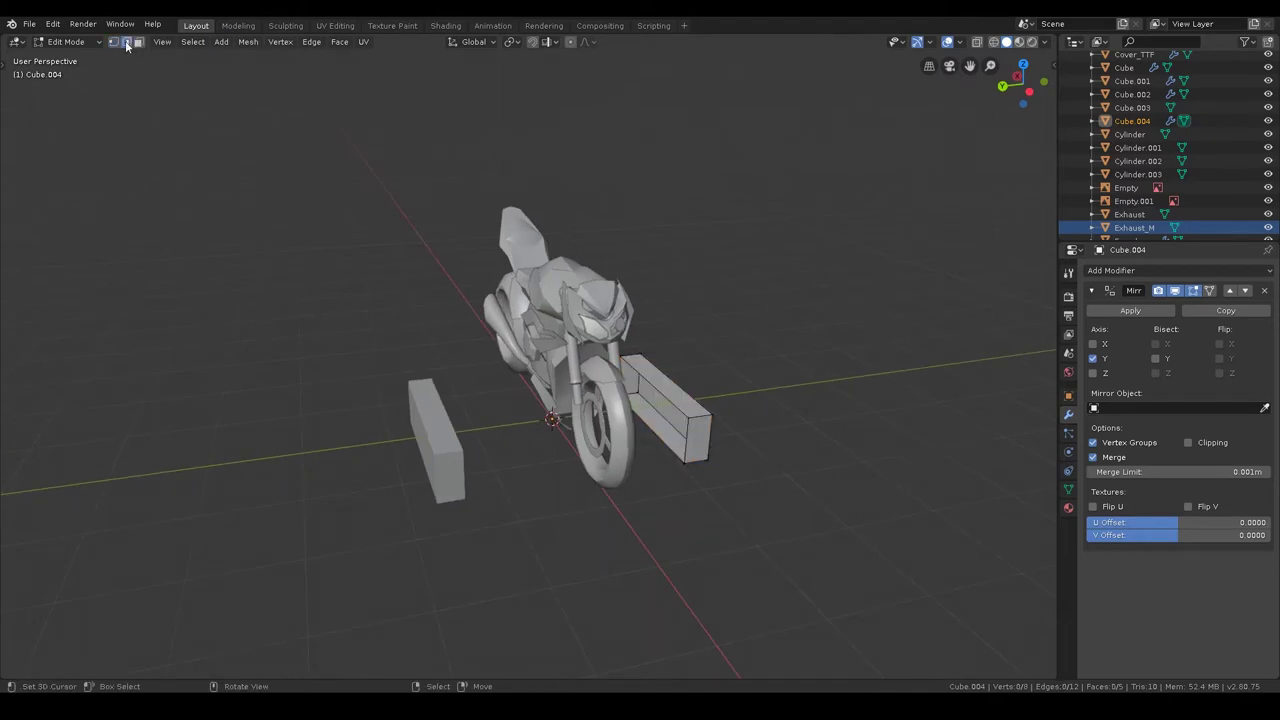
middle_drag(845, 379, 618, 393)
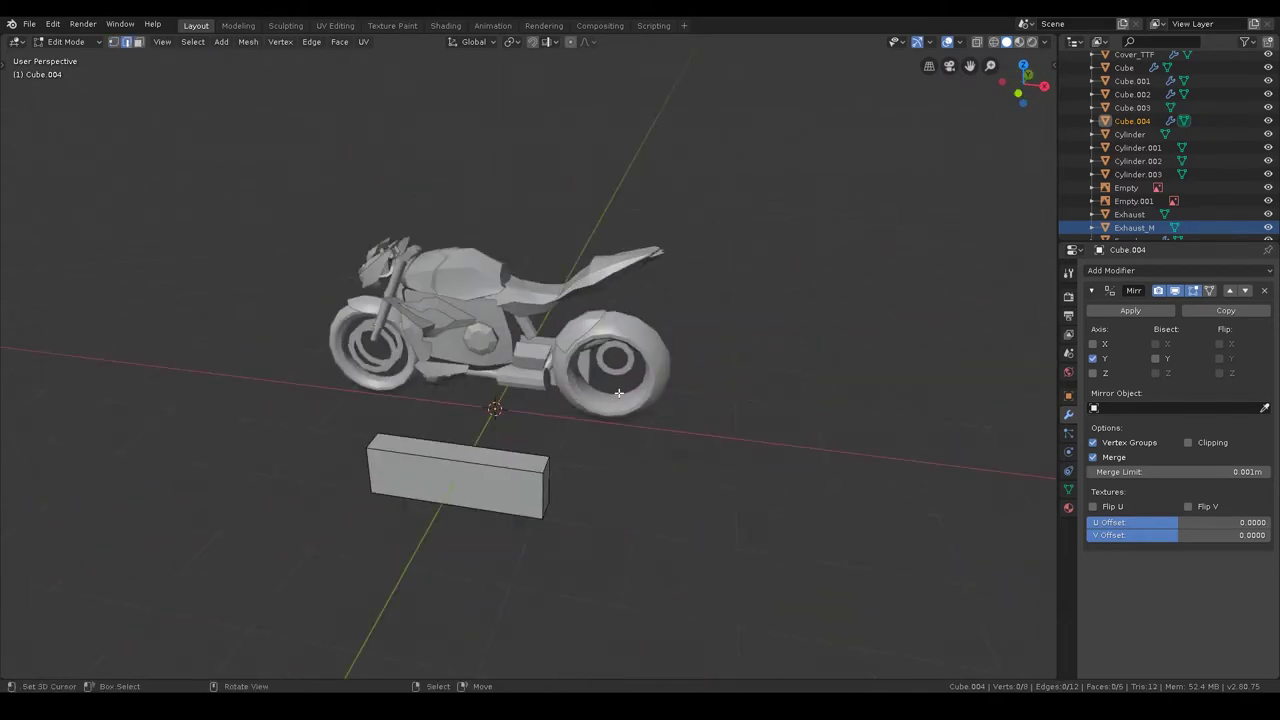
key(a)
key(KP_1)
- Shrink the block, place it inside the bike frame, and tilt it about -22°
key(s)
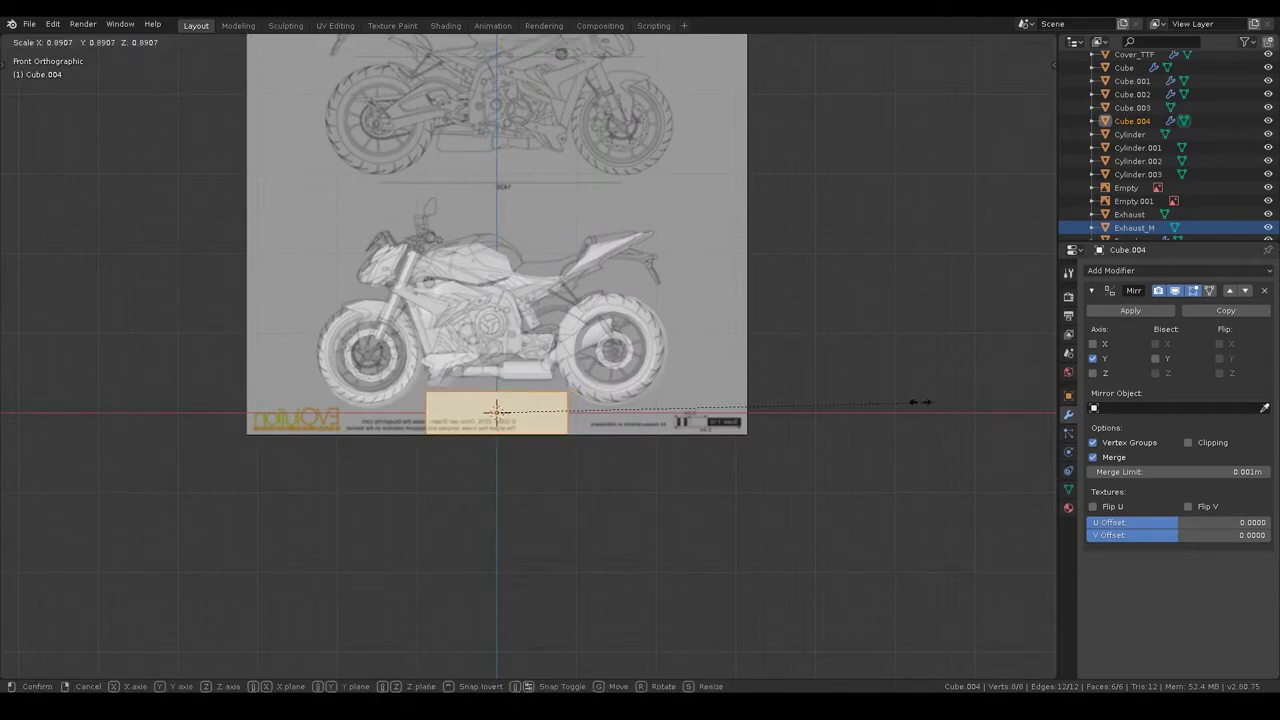
click(689, 421)
scroll(688, 392, up, 5)
key(g)
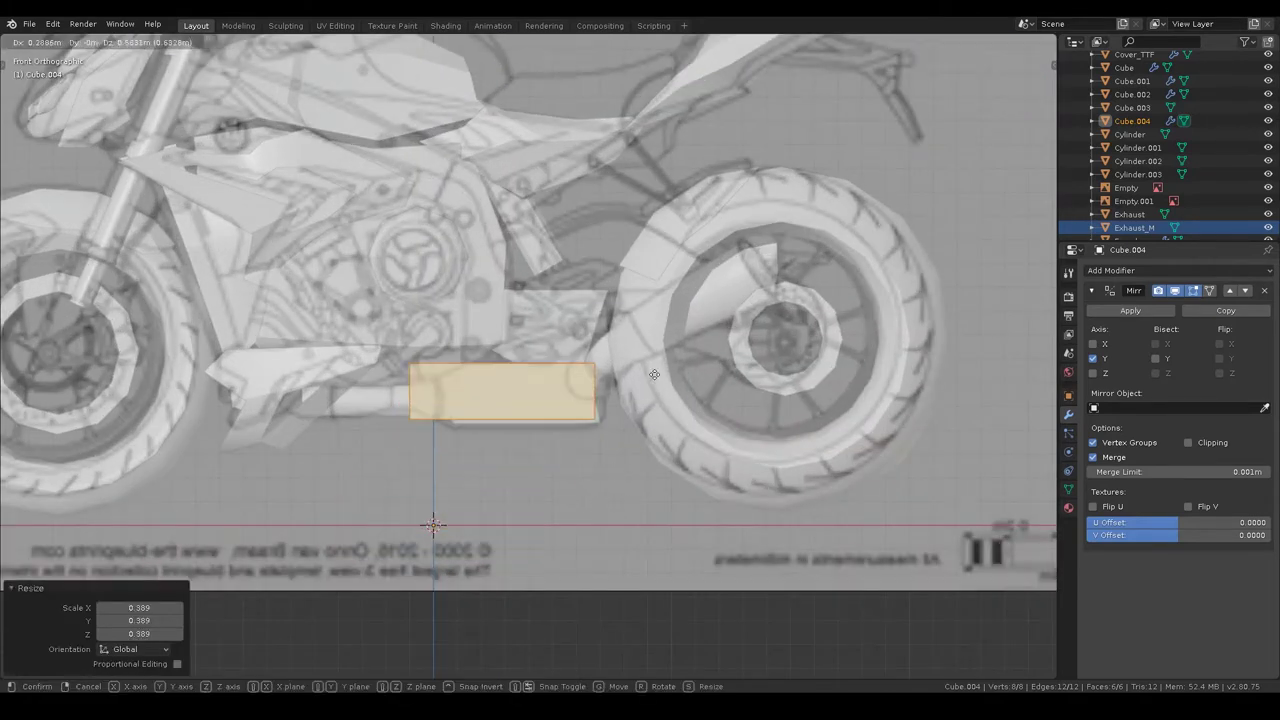
click(640, 258)
key(r)
click(682, 203)
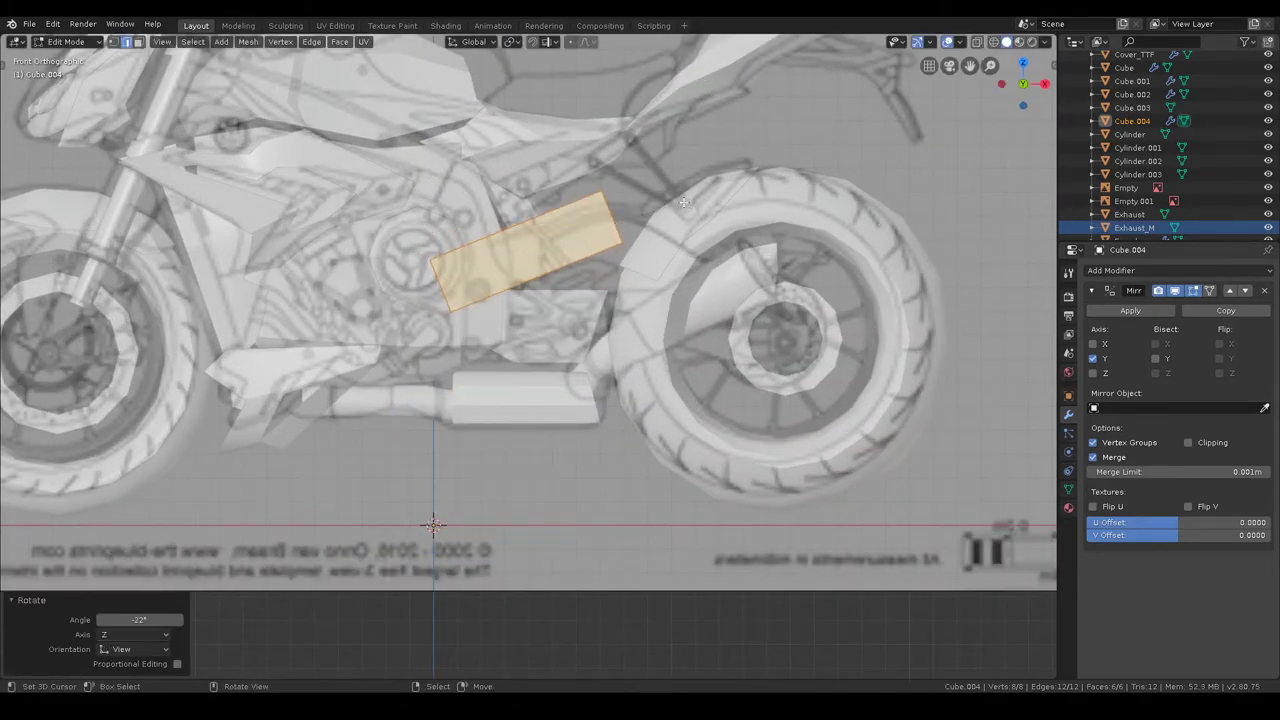
- Select the block's right-edge vertices in vertex mode with X-ray showing the blueprint
key(ctrl+Tab)
click(623, 259)
shift+middle_drag(623, 259, 645, 317)
key(Tab)
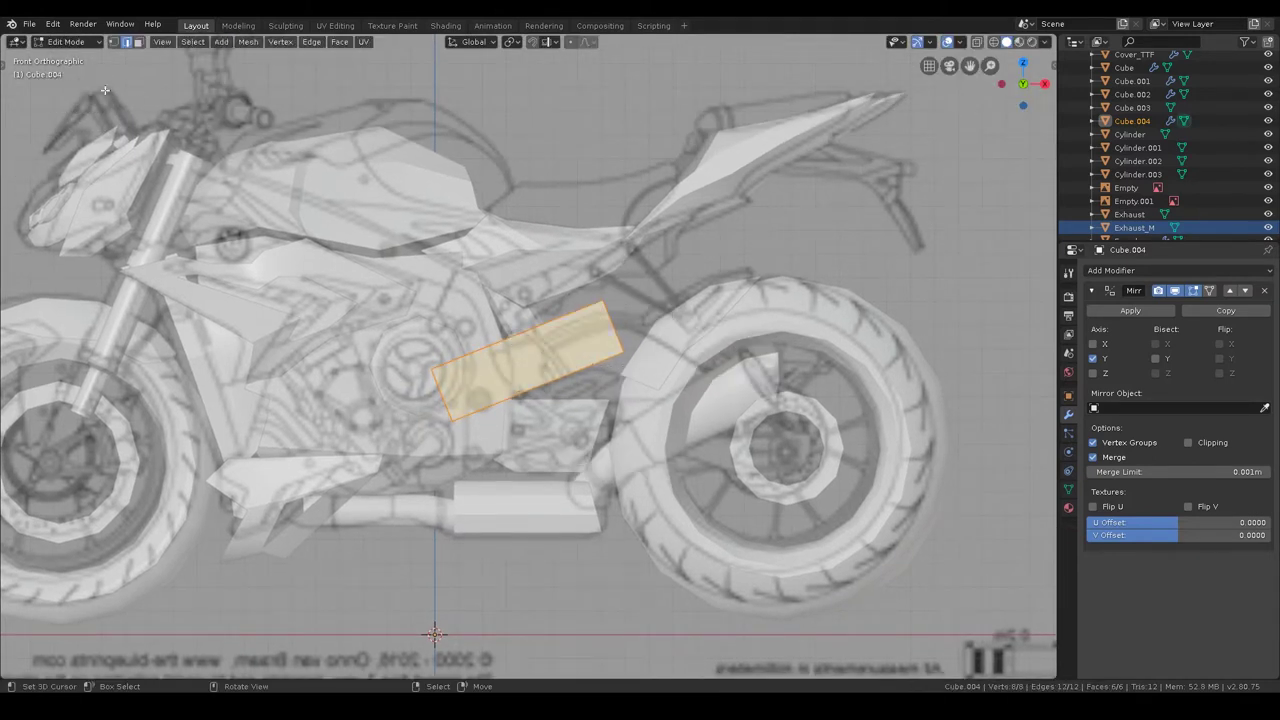
click(115, 42)
click(454, 264)
drag(673, 384, 665, 385)
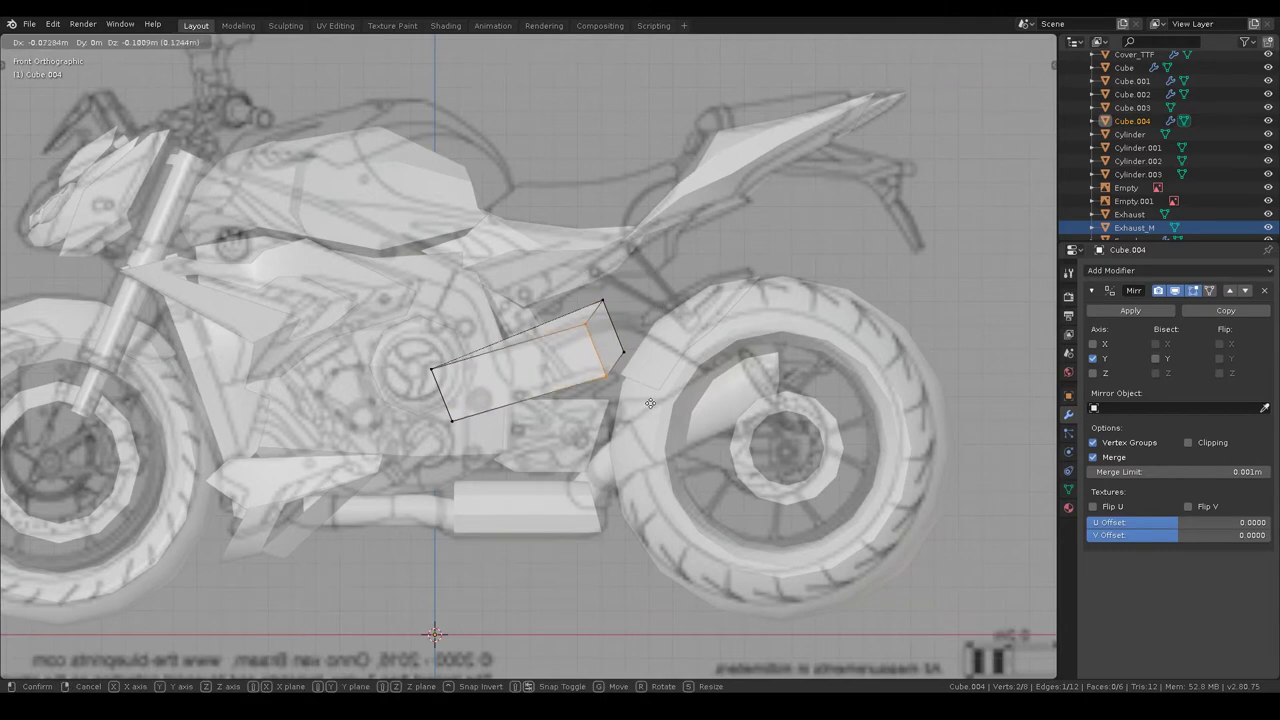
key(shift+z)
- Fit the block to the blueprint by moving its right and left edge vertices and resizing the end
key(g)
click(479, 398)
drag(492, 440, 493, 440)
key(g)
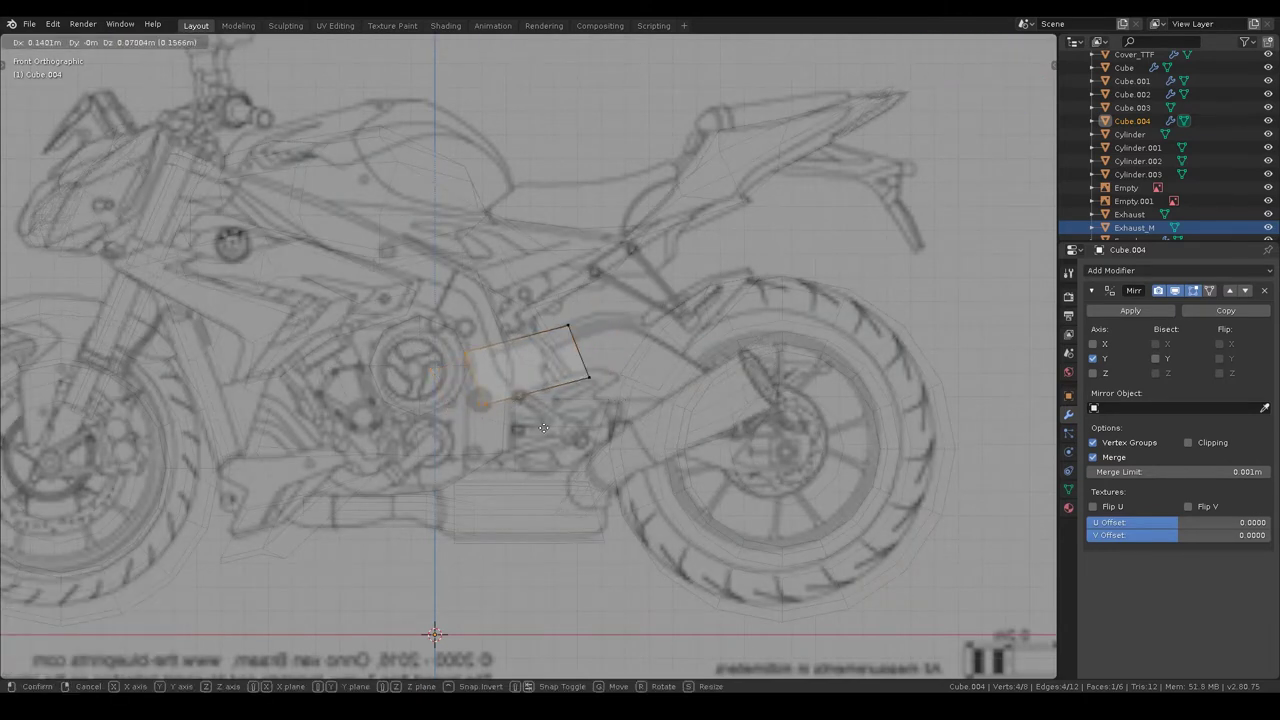
click(561, 432)
key(s)
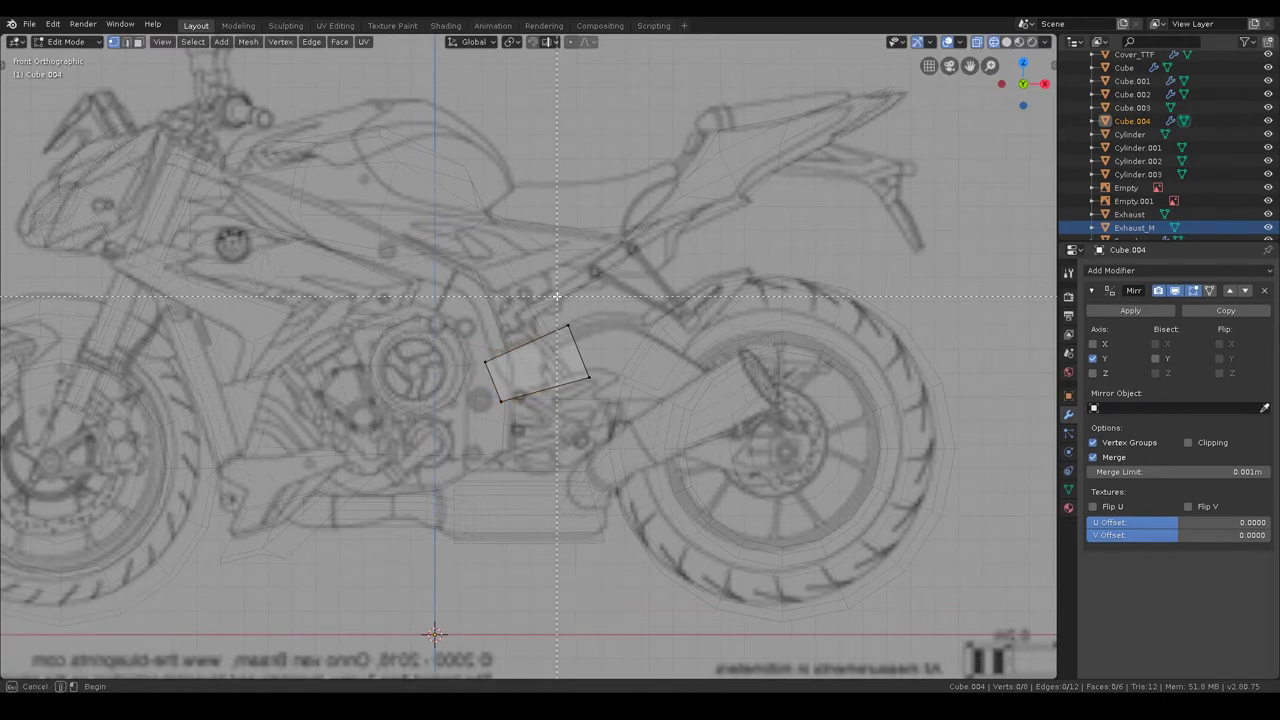
click(672, 436)
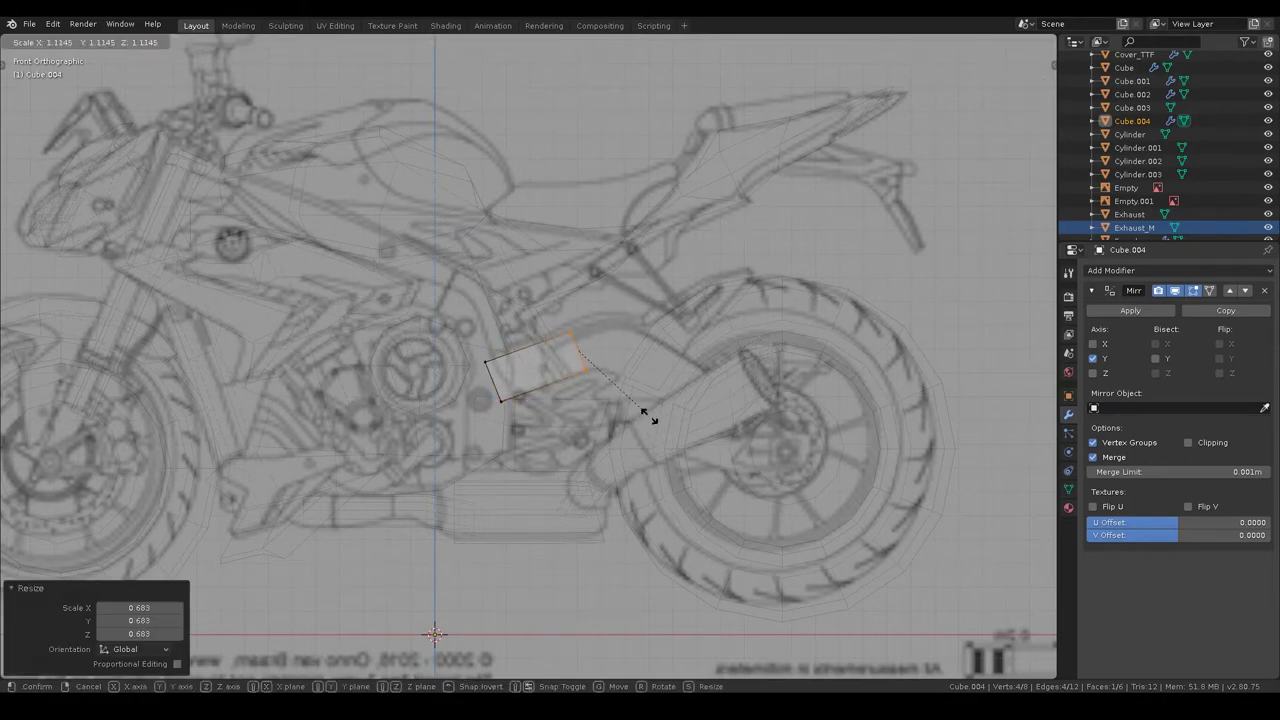
- Extrude a first swingarm segment rearward, rotated about 30°
key(e)
click(684, 398)
key(r)
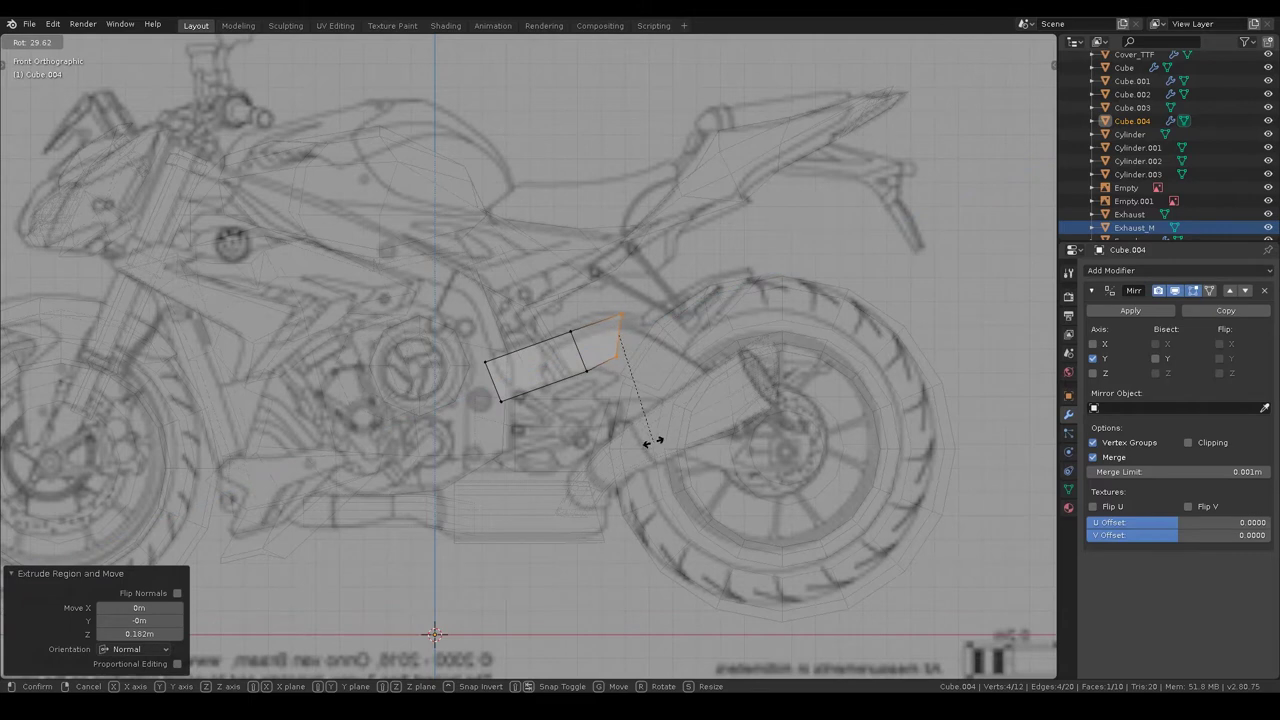
click(651, 444)
key(g)
click(650, 455)
- Extrude a second segment to the rear wheel hub, rotate it 9° and scale the end to 0.821
key(e)
click(696, 420)
key(g)
click(744, 454)
key(g)
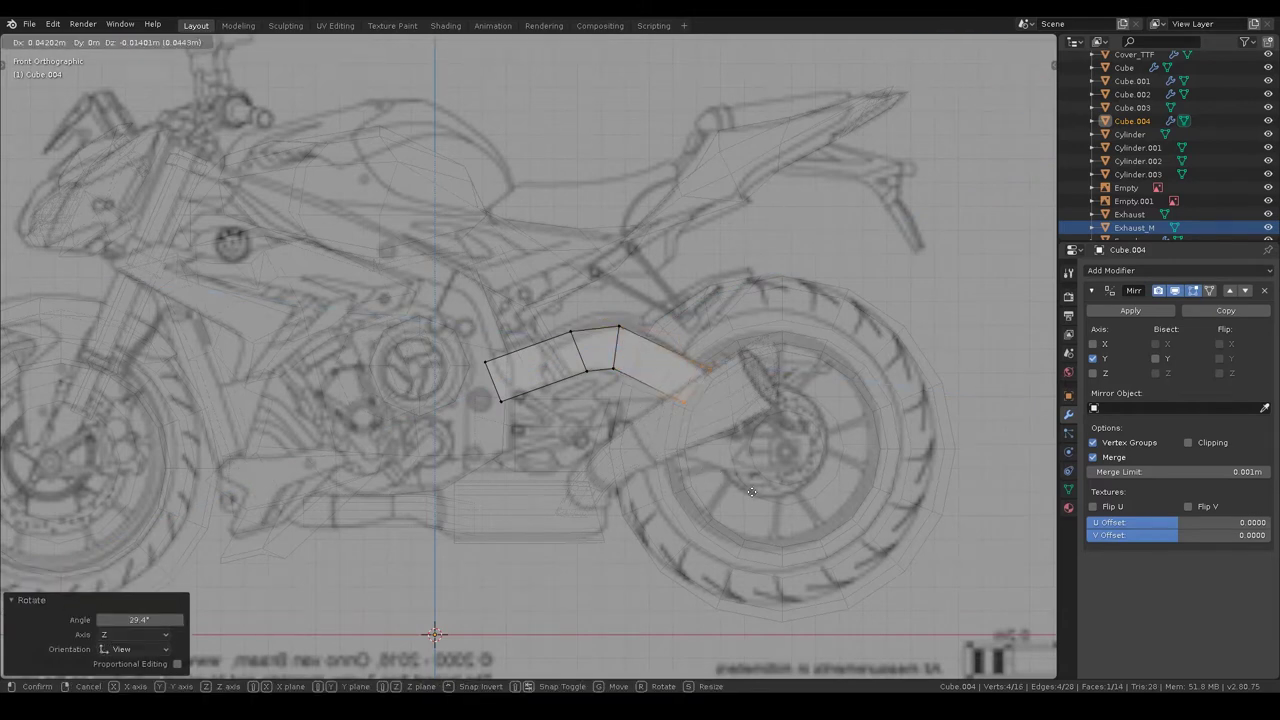
click(817, 506)
key(r)
click(810, 515)
key(s)
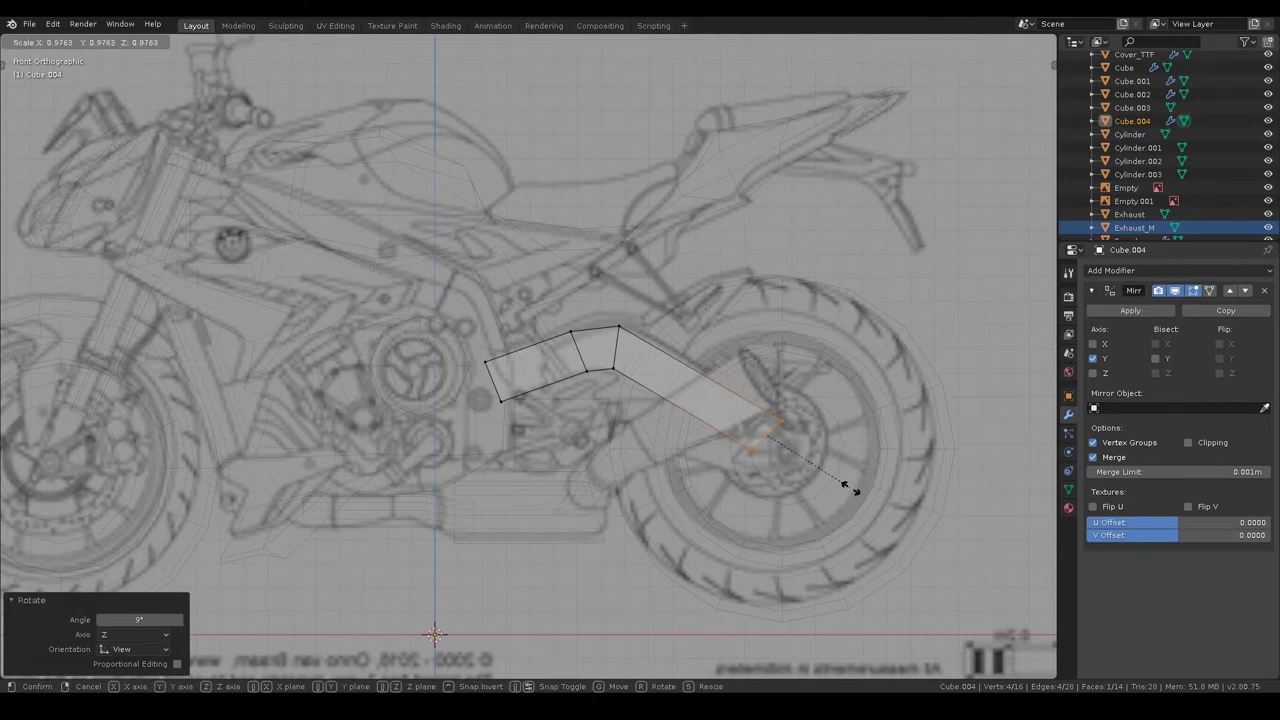
click(835, 483)
key(g)
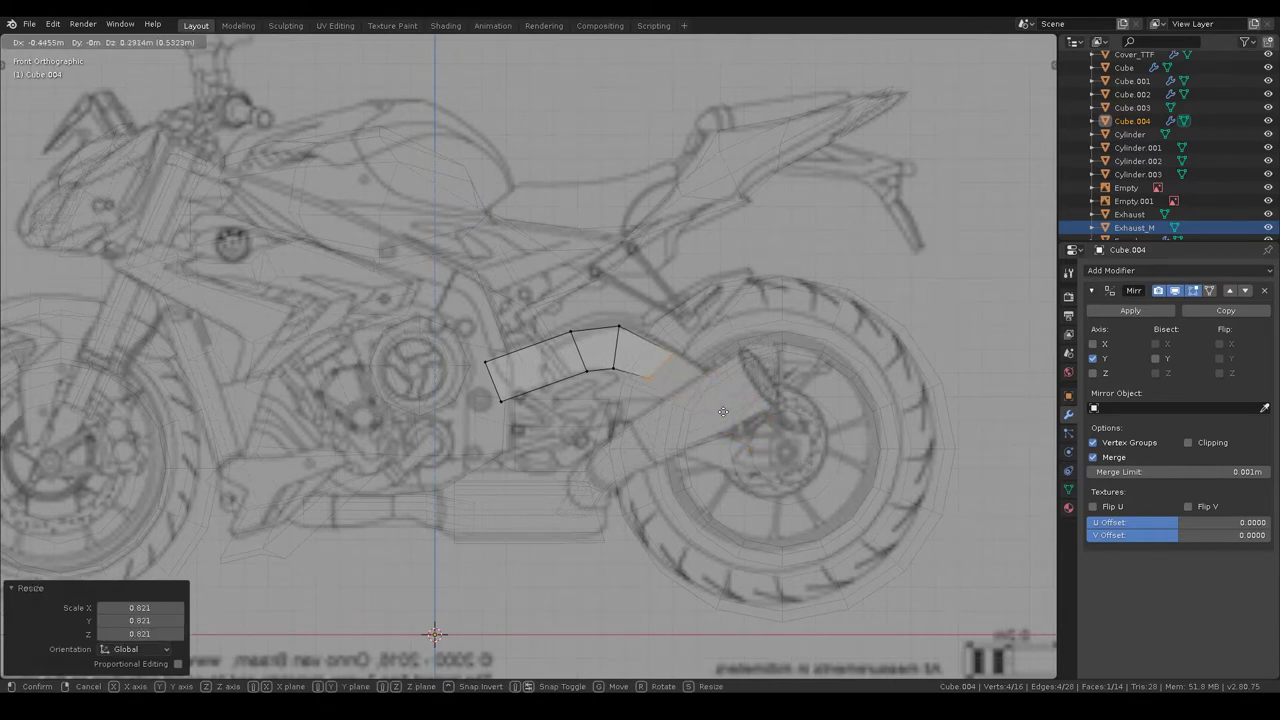
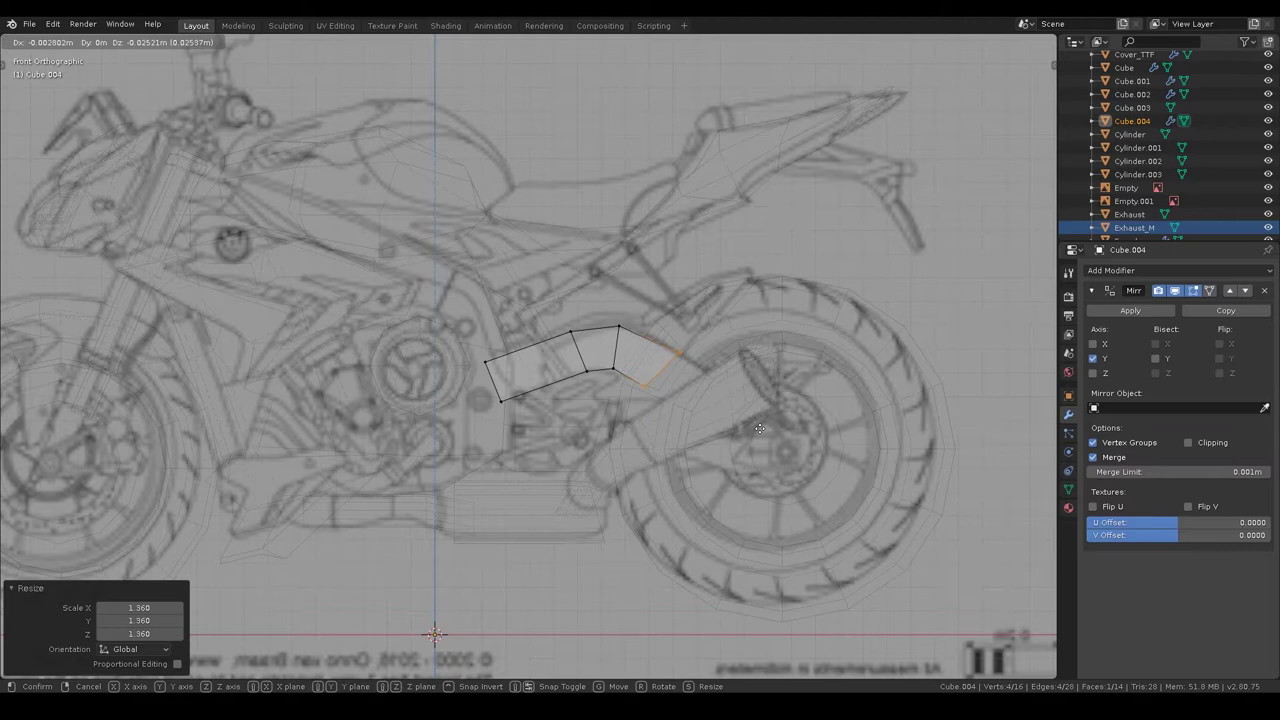
- Extrude the arm's end face to the rear axle, tilted -11.3° and scaled to 0.775
click(760, 428)
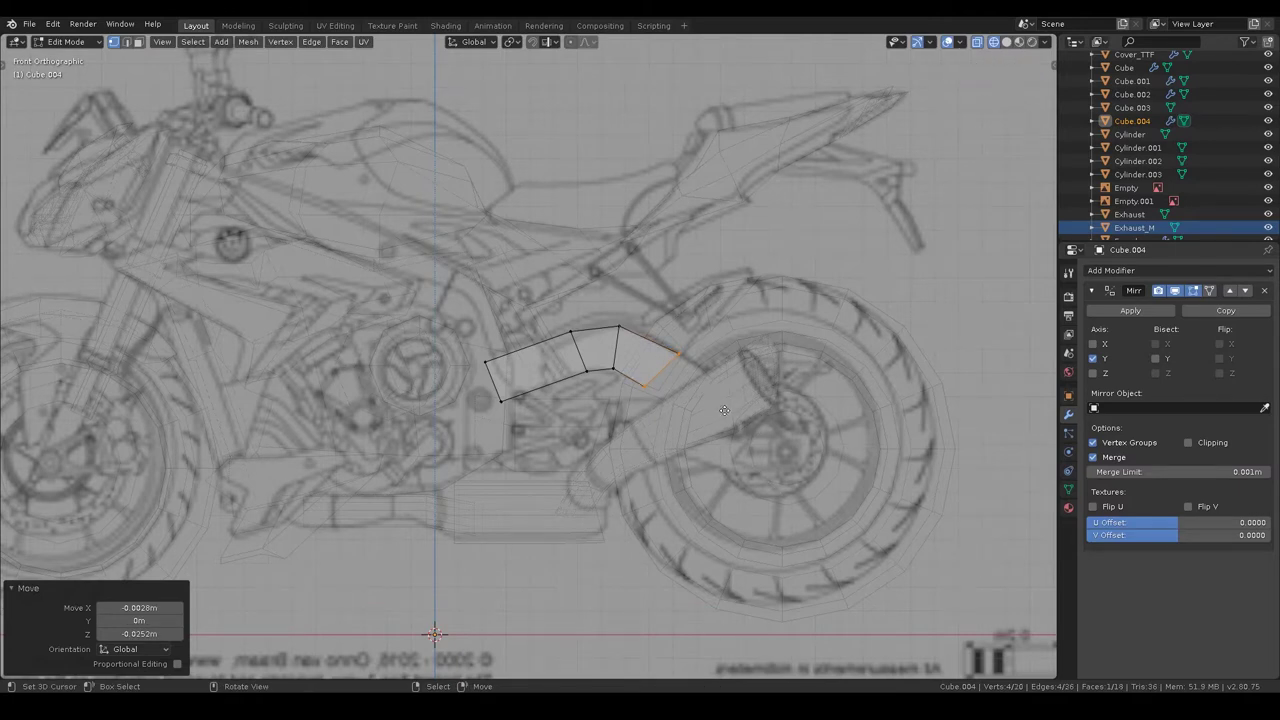
key(e)
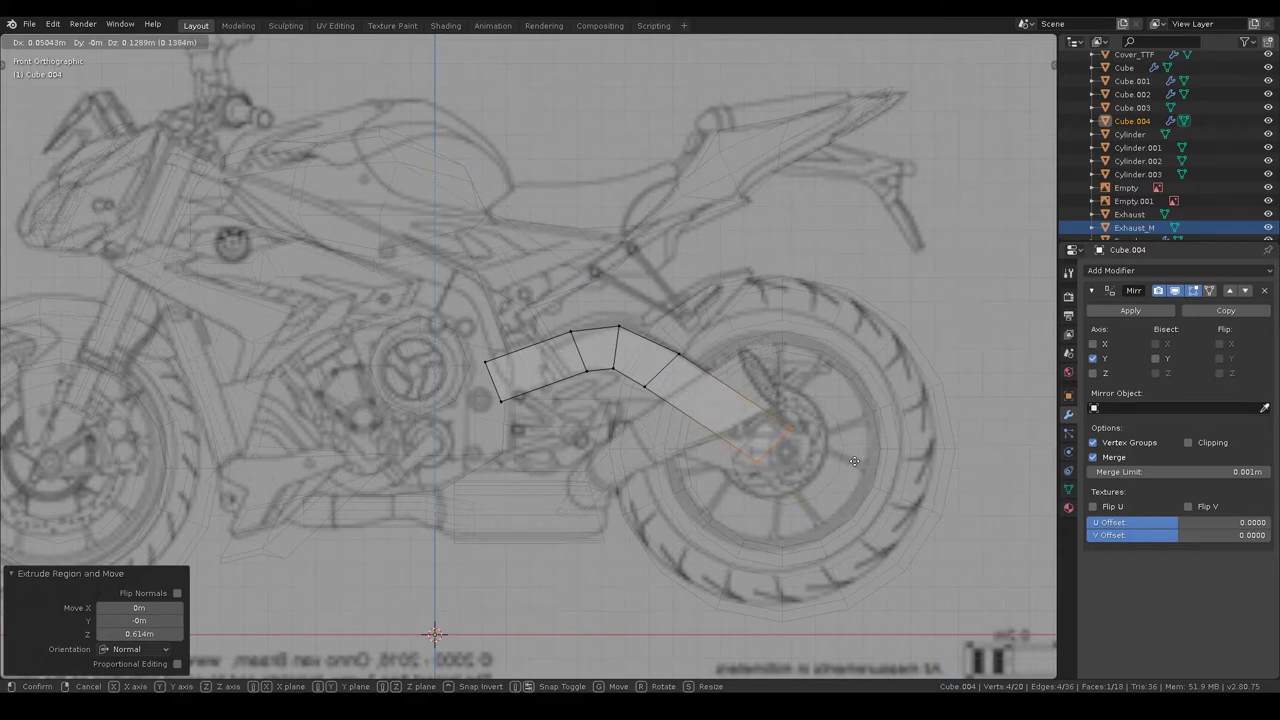
click(854, 461)
key(r)
click(853, 451)
key(s)
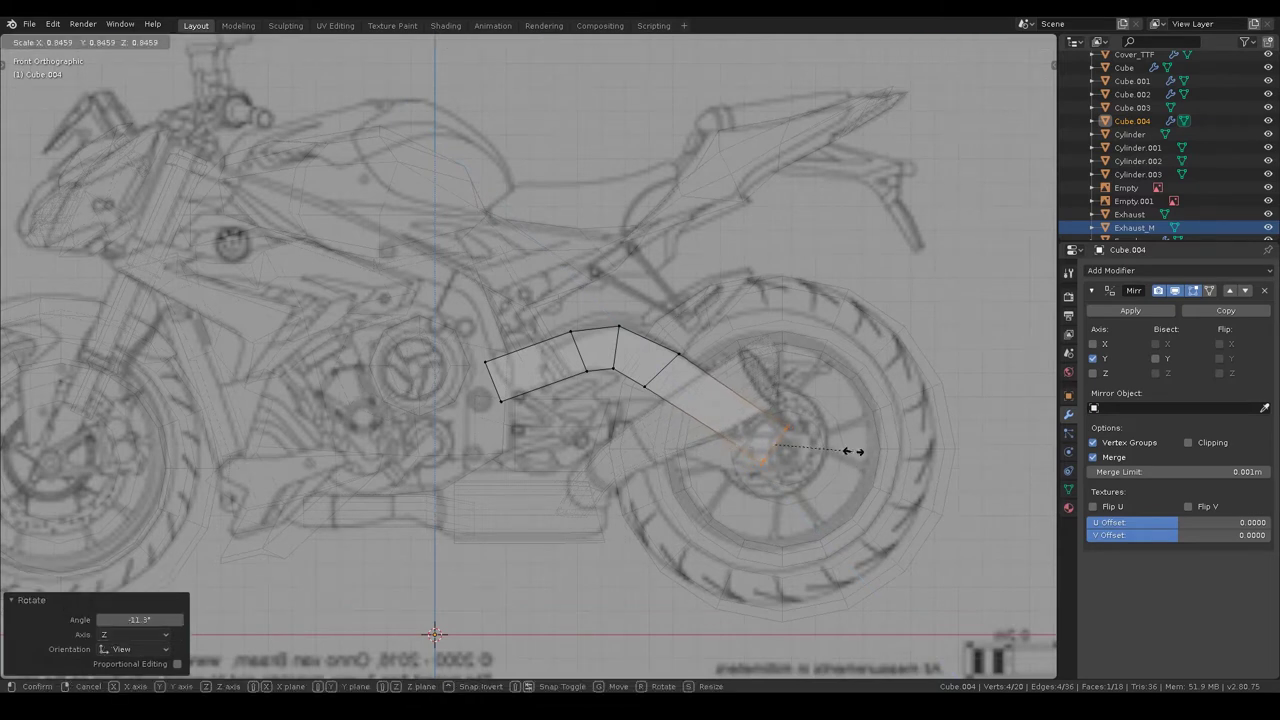
click(846, 460)
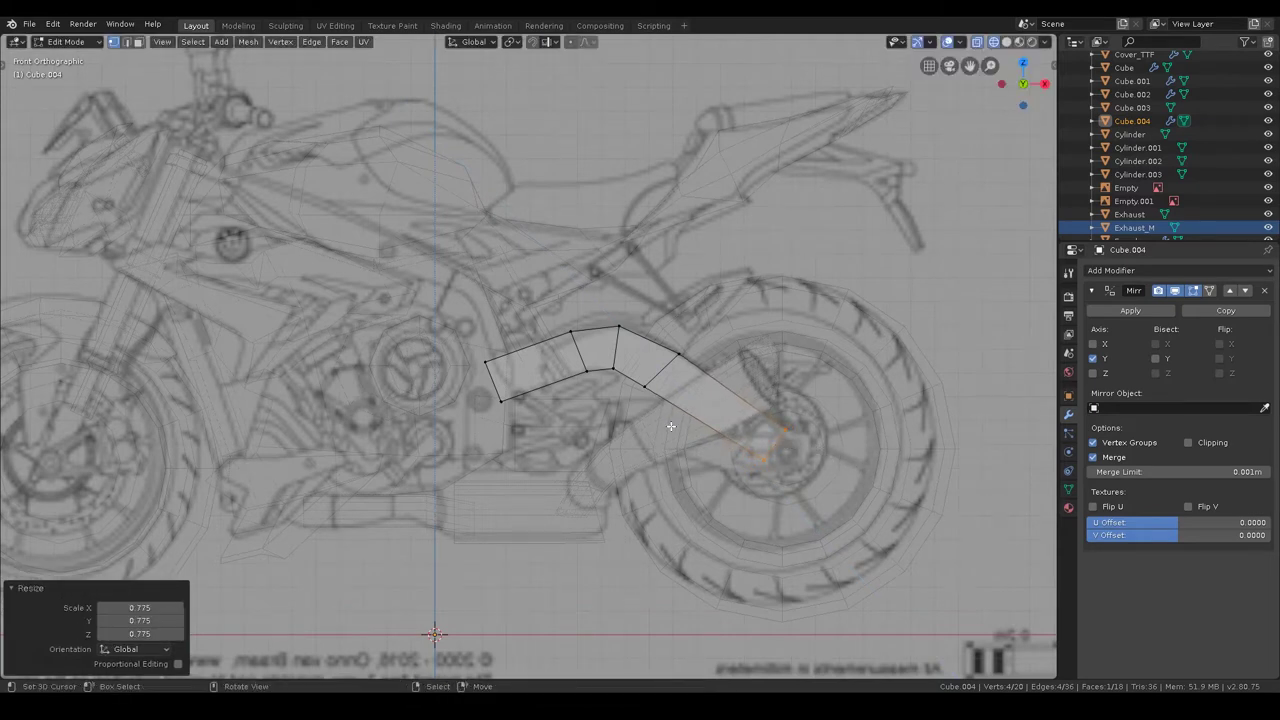
- Extrude the lower edge of the arm's rear section downward into a new face
click(647, 388)
drag(670, 420, 672, 422)
key(e)
click(717, 495)
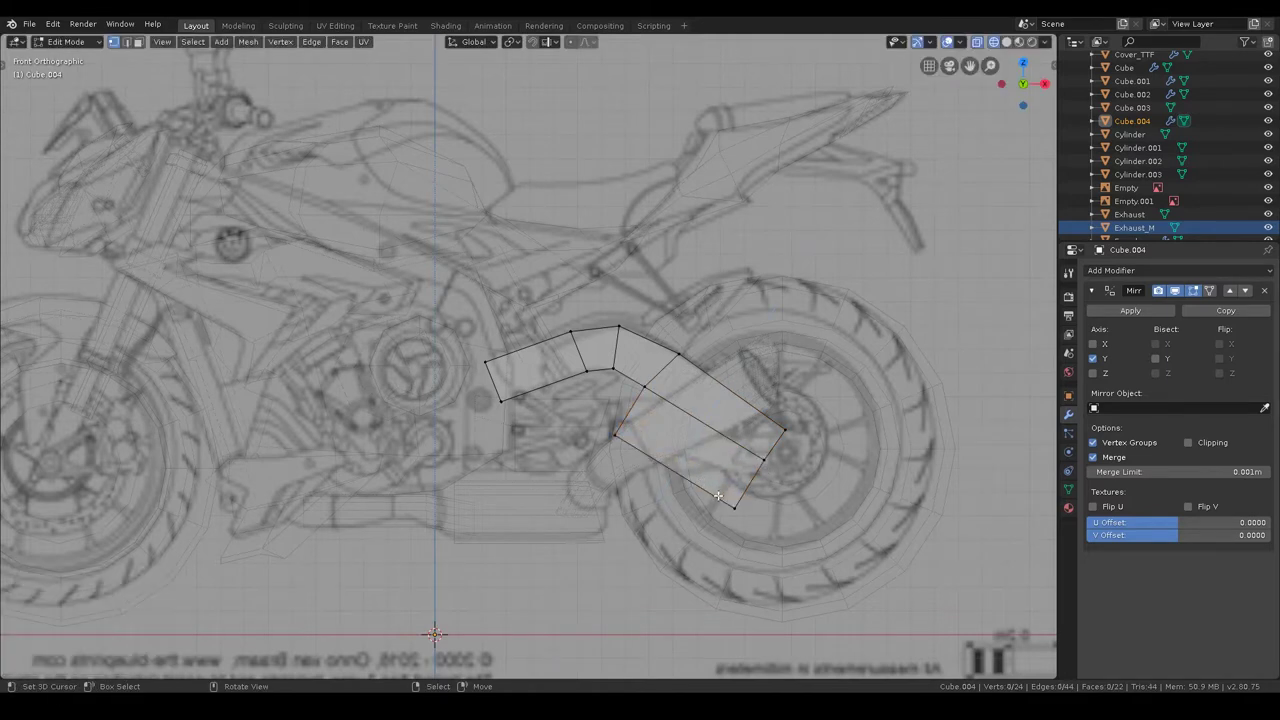
middle_drag(818, 514, 779, 484)
- Merge pairs of the new panel's vertices at last to taper it into a triangle
shift+click(838, 345)
key(m)
click(899, 352)
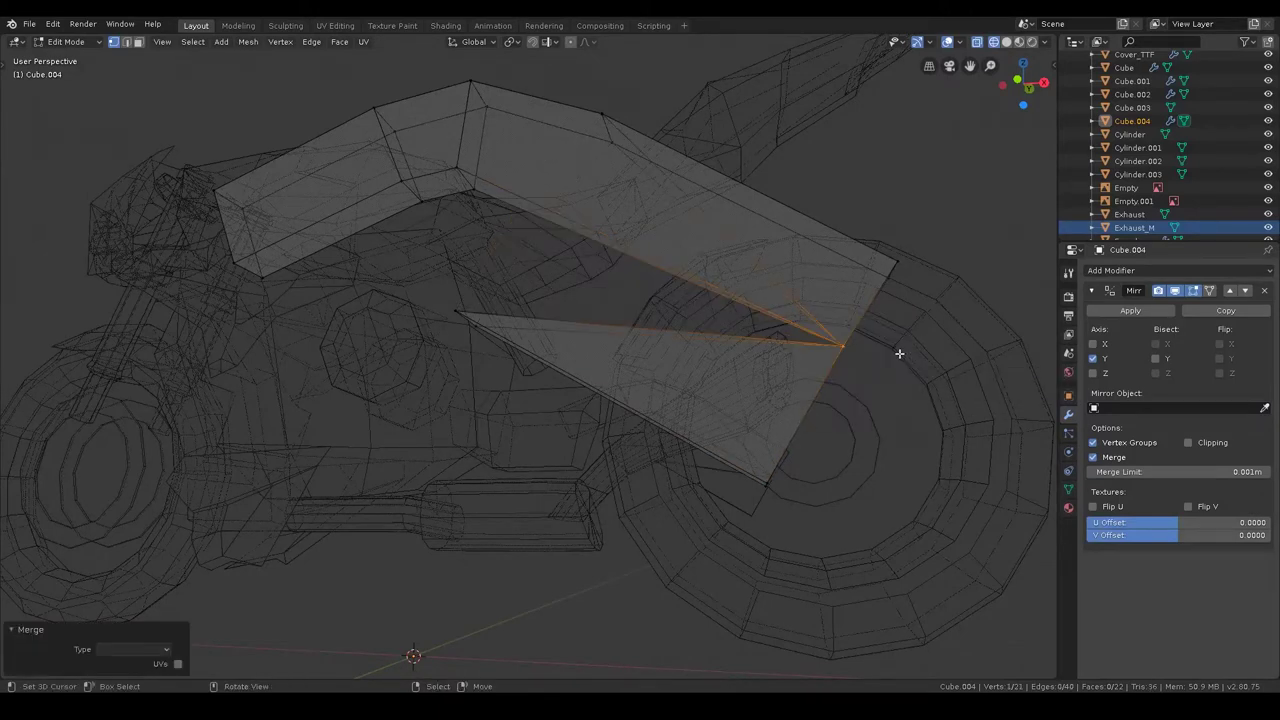
key(ctrl+z)
shift+click(849, 336)
key(m)
click(927, 340)
mouse_move(927, 340)
middle_down()
mouse_move(906, 449)
mouse_move(420, 453)
middle_up()
key(m)
click(433, 306)
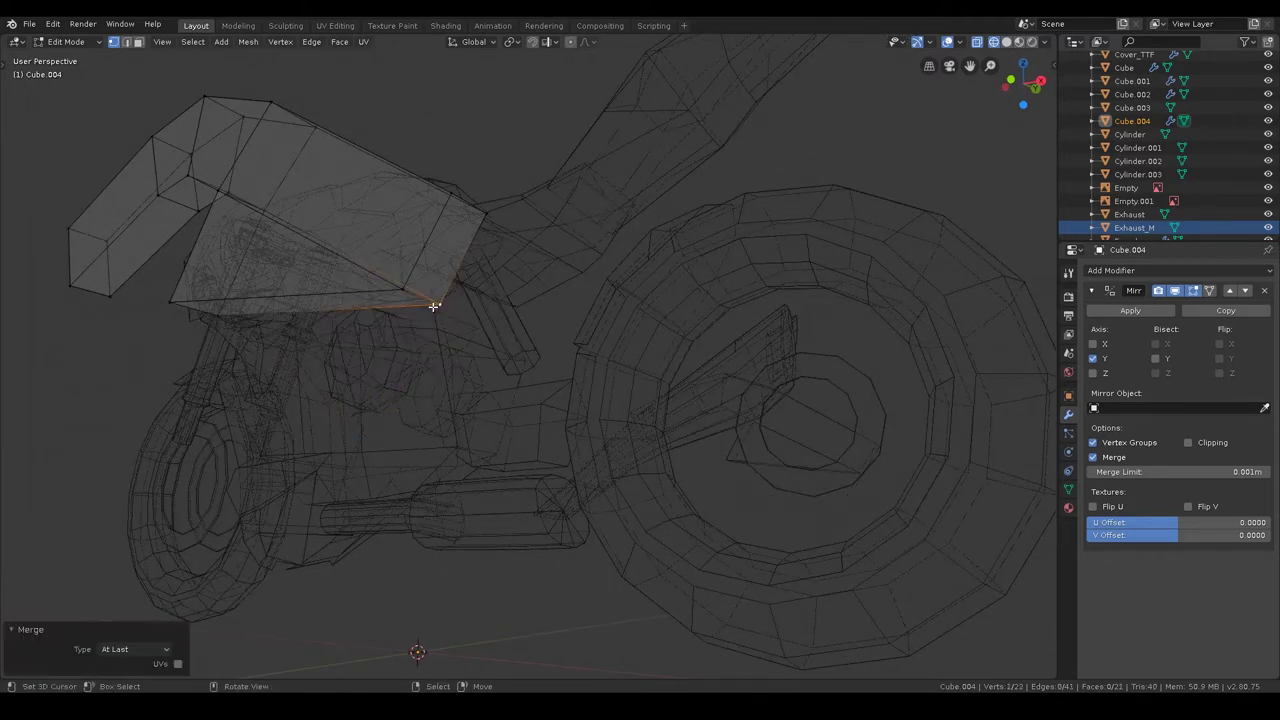
- In front view, reposition the lower panel's bottom edge over the blueprint, then exit Edit Mode
key(KP_1)
drag(602, 413, 677, 493)
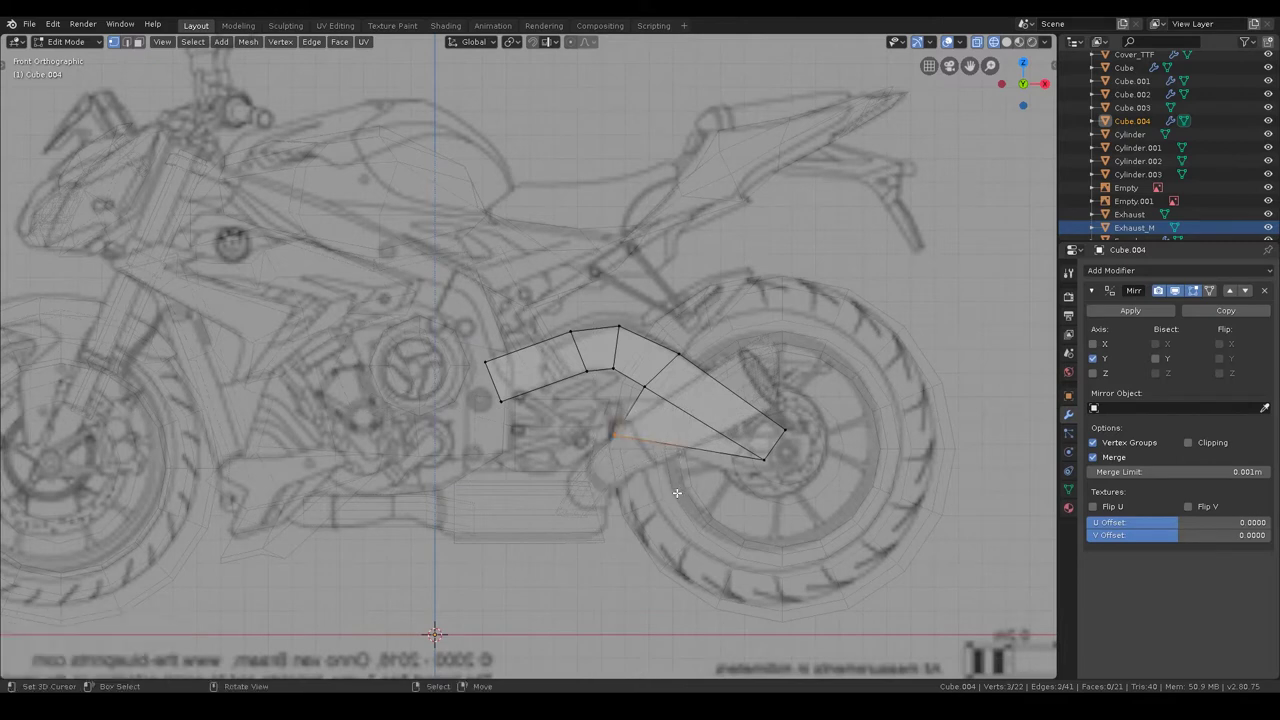
key(g)
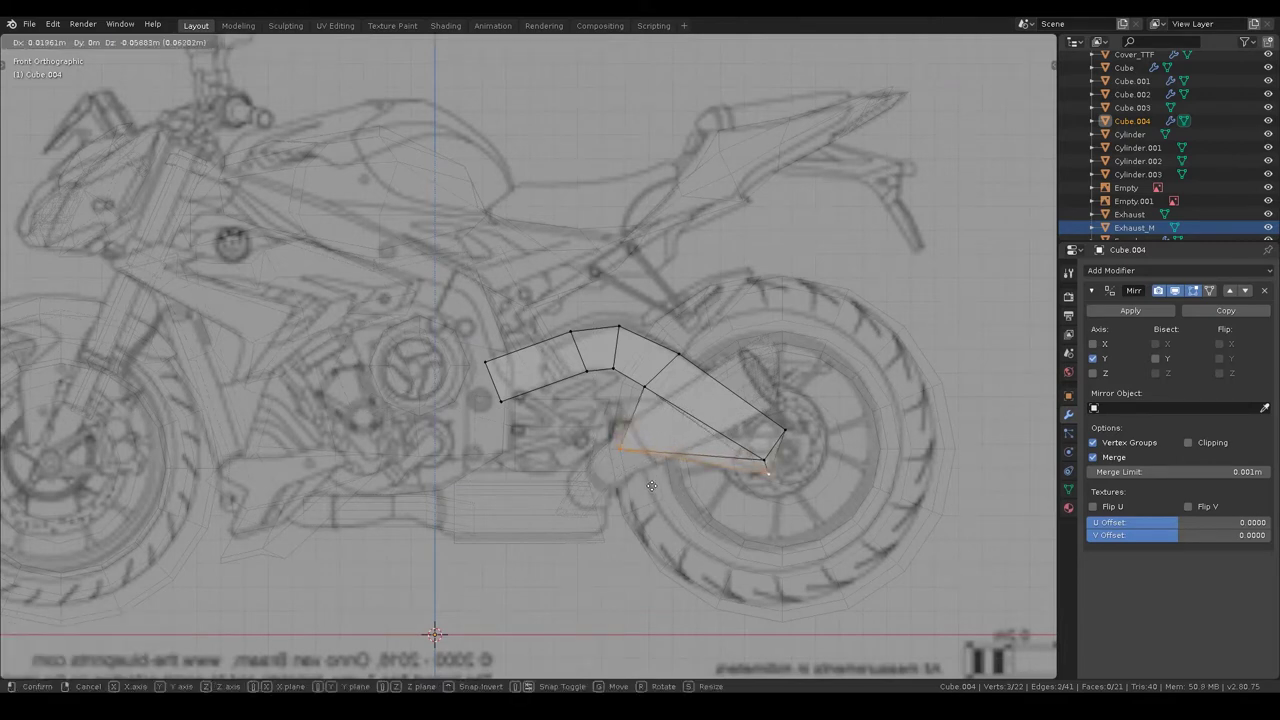
key(Escape)
click(662, 444)
key(g)
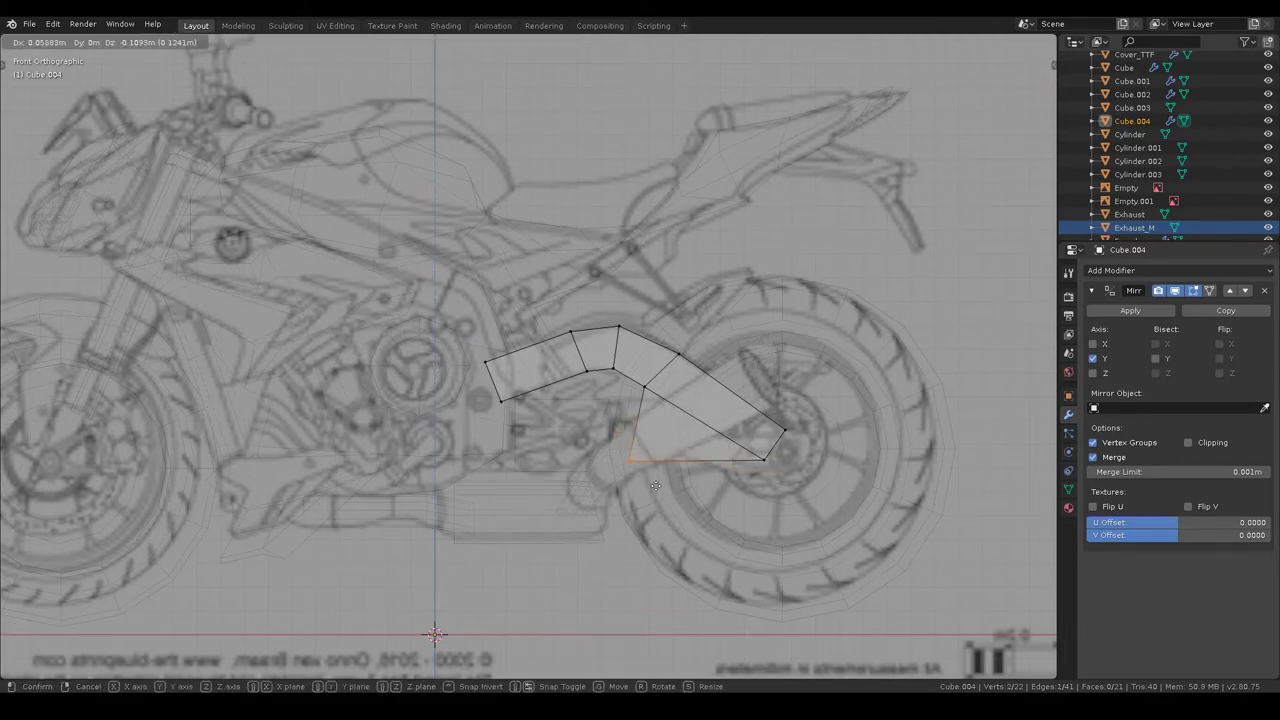
click(643, 470)
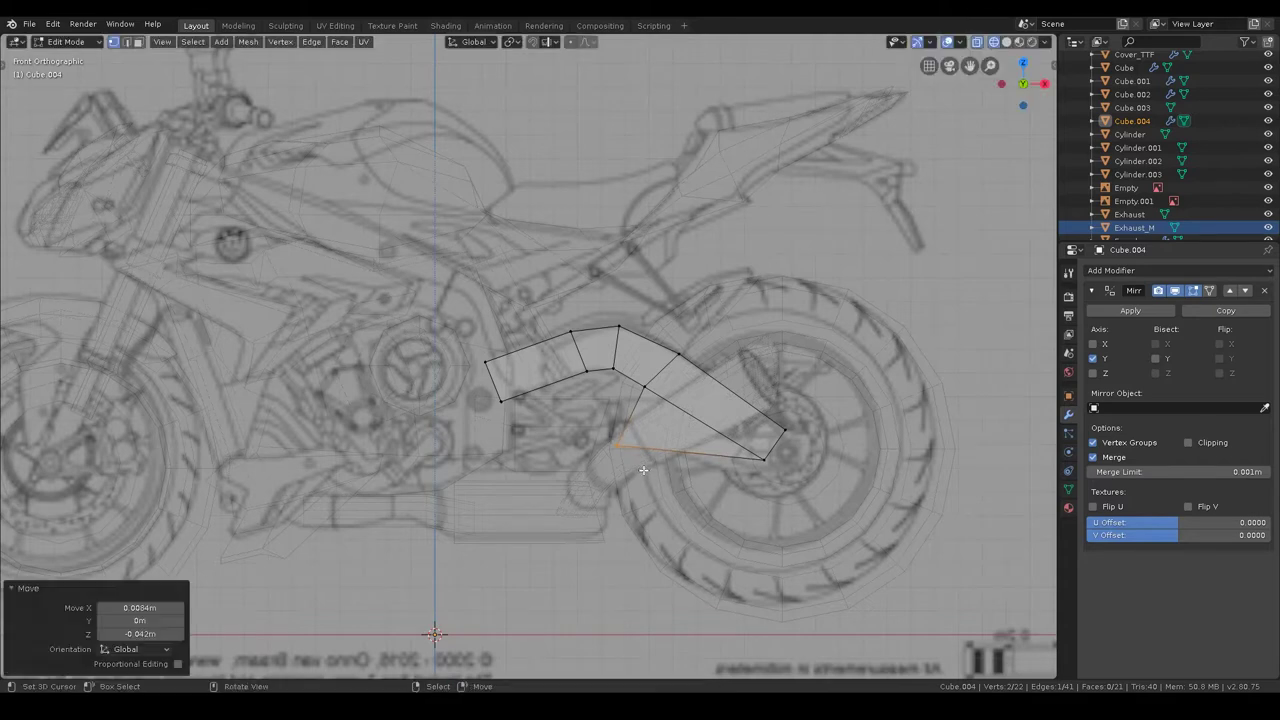
key(Tab)
mouse_move(643, 467)
middle_down()
mouse_move(794, 489)
mouse_move(802, 398)
middle_up()
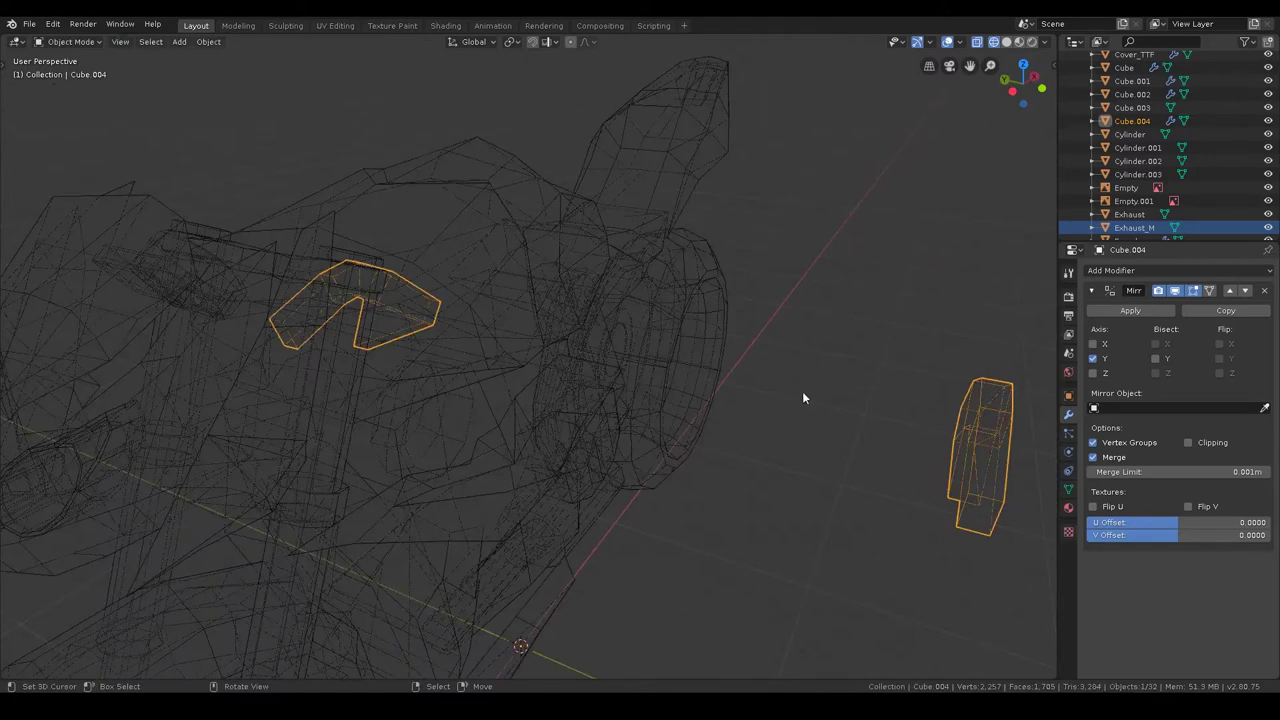
- Move the whole Cube.004 mesh 1.09 m along the Y axis
key(Tab)
key(a)
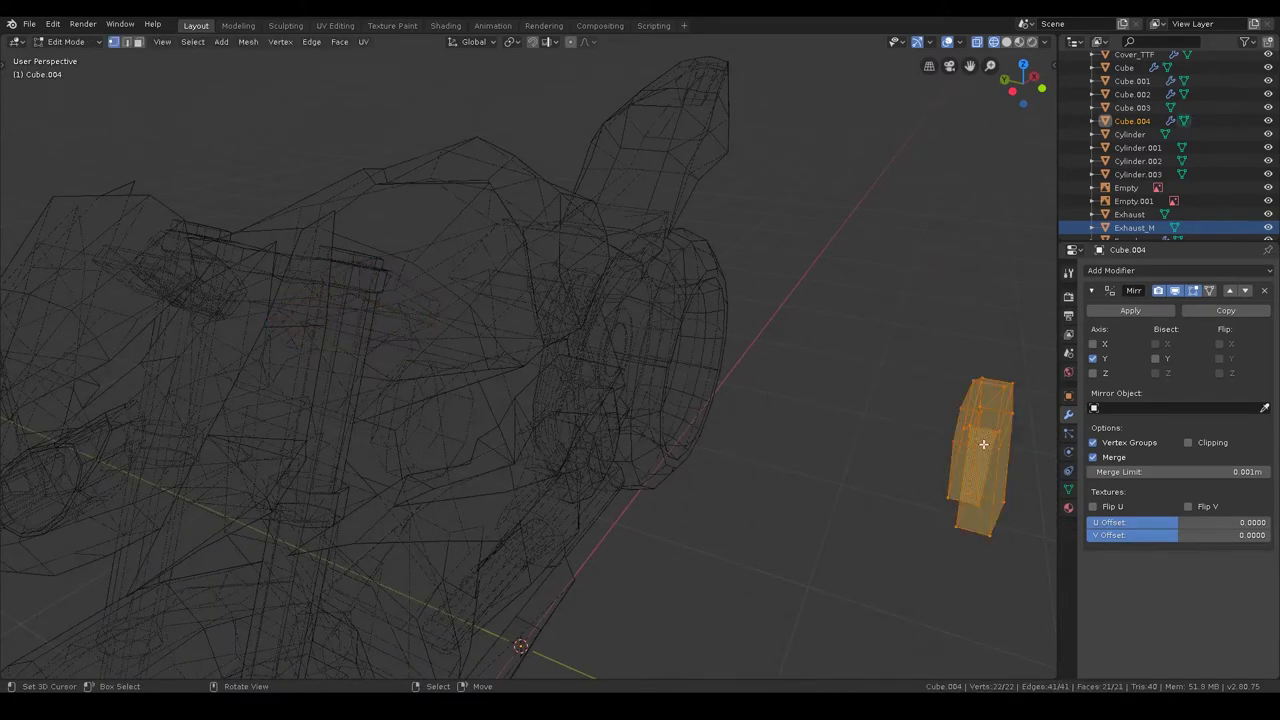
key(g)
key(y)
click(737, 409)
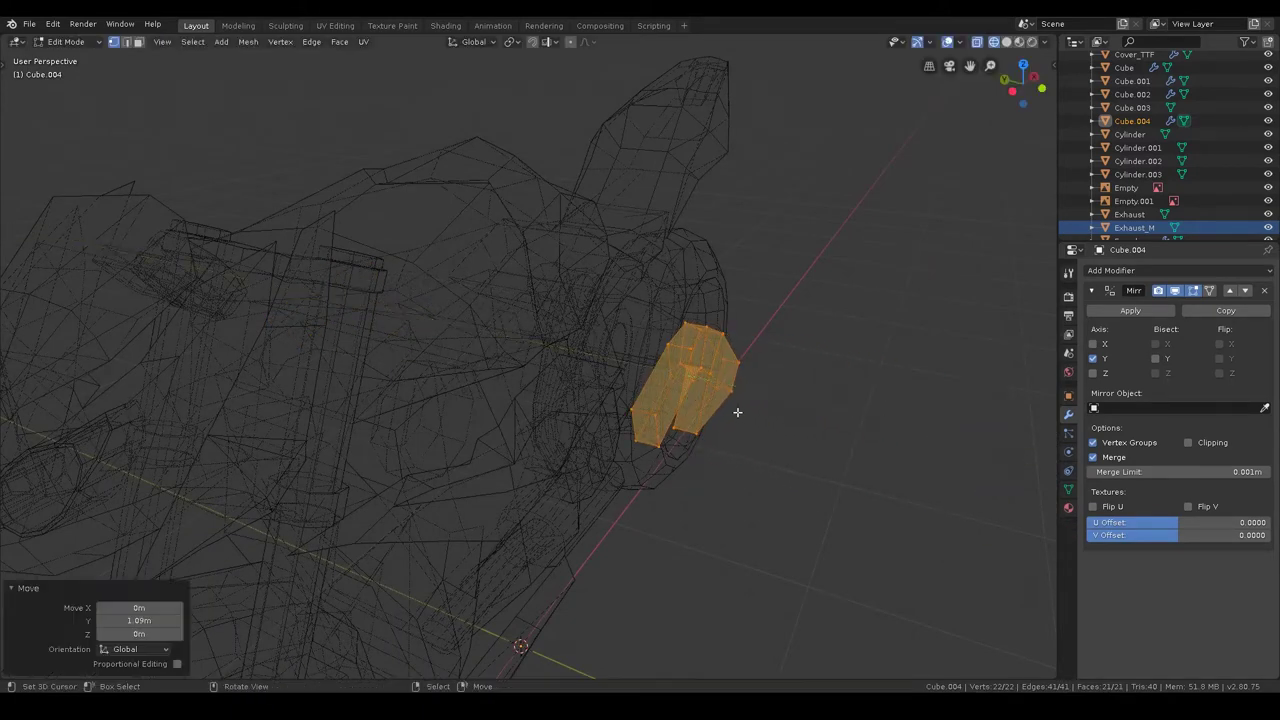
- Switch to solid shading and shift the arm's end face along Y
middle_drag(737, 409, 630, 447)
click(700, 440)
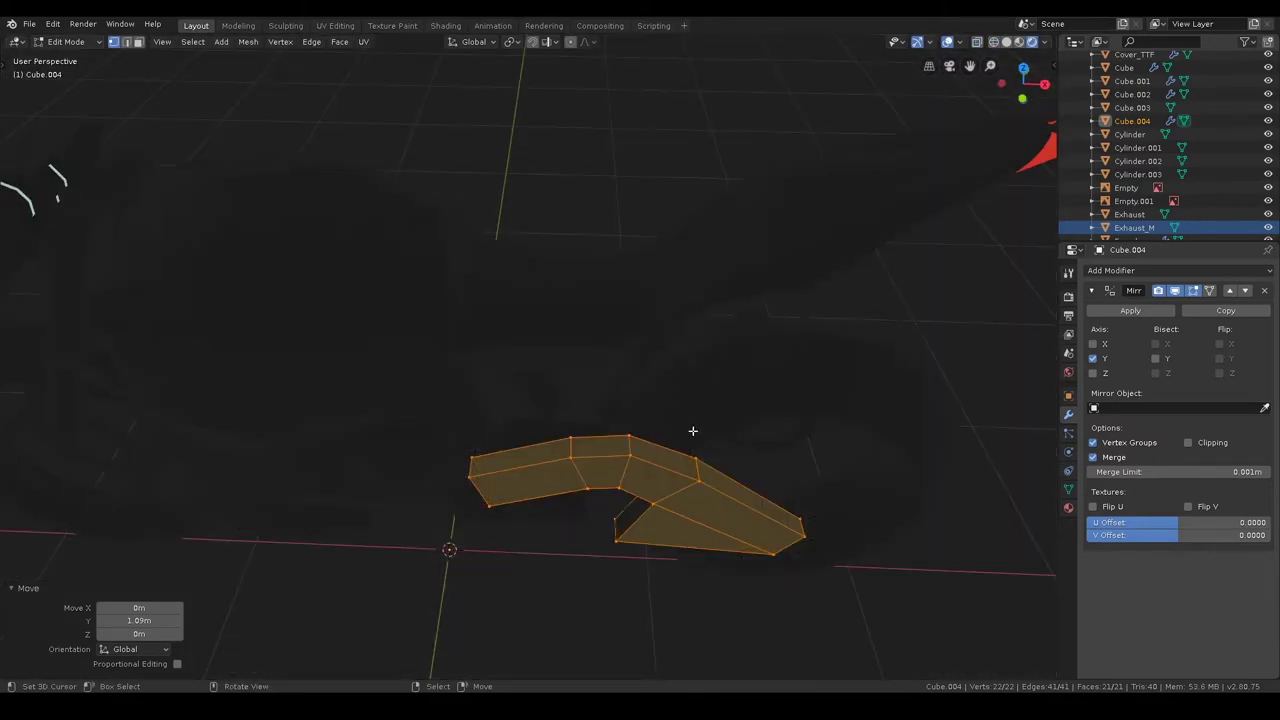
mouse_move(857, 443)
middle_down()
mouse_move(745, 472)
mouse_move(510, 430)
middle_up()
key(alt+a)
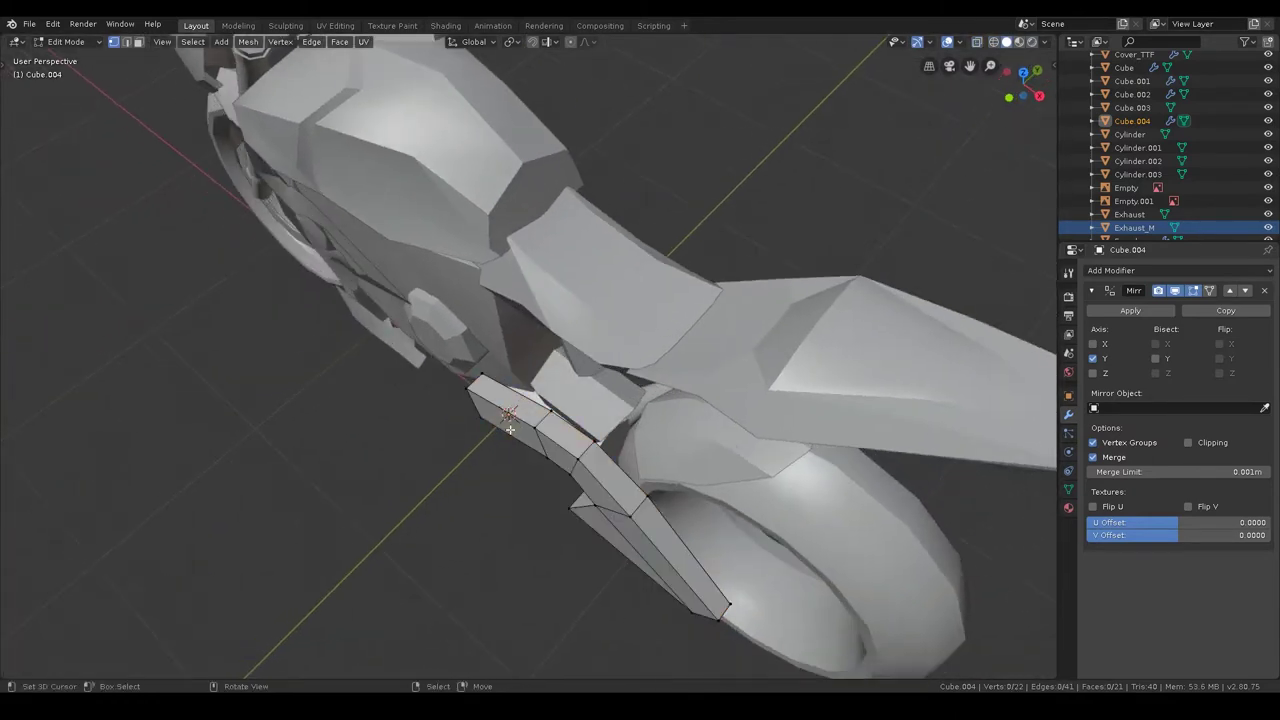
click(465, 393)
middle_drag(479, 375, 700, 449)
shift+click(552, 401)
key(g)
key(y)
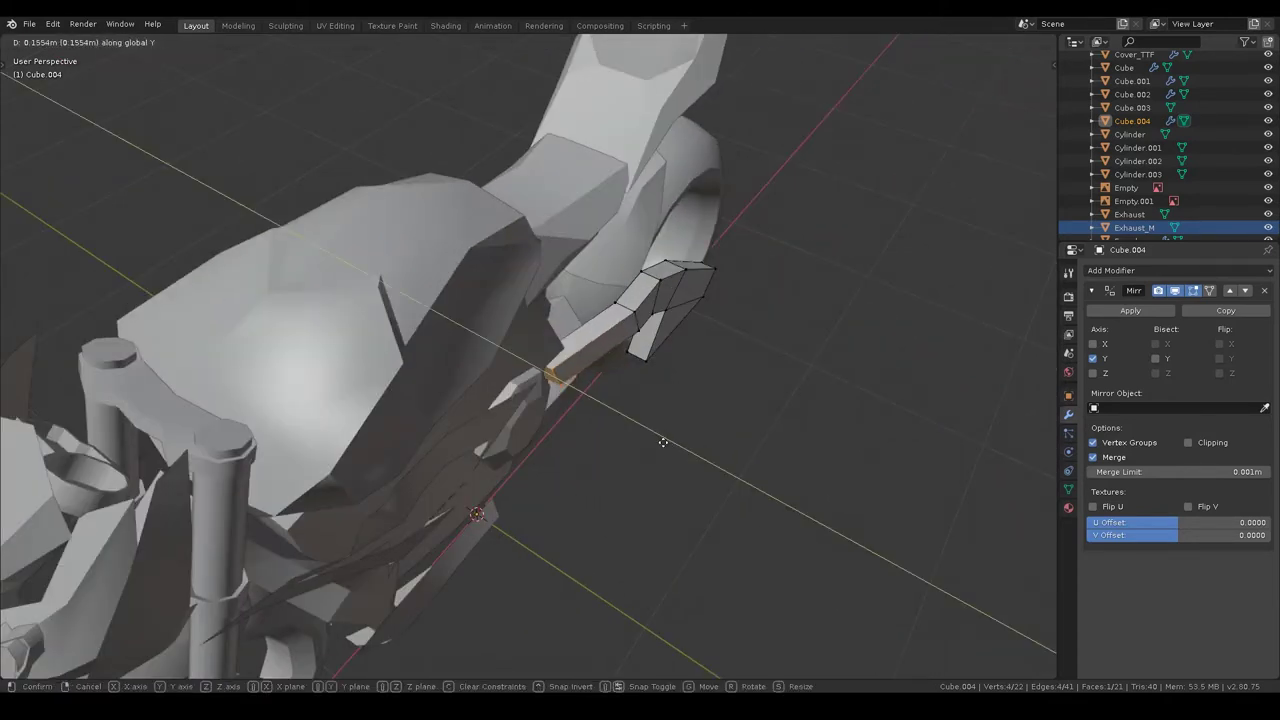
click(648, 430)
- Move a face 0.0941 m along Y and scale it along Y
key(alt+a)
mouse_move(657, 428)
middle_down()
mouse_move(491, 440)
mouse_move(521, 413)
middle_up()
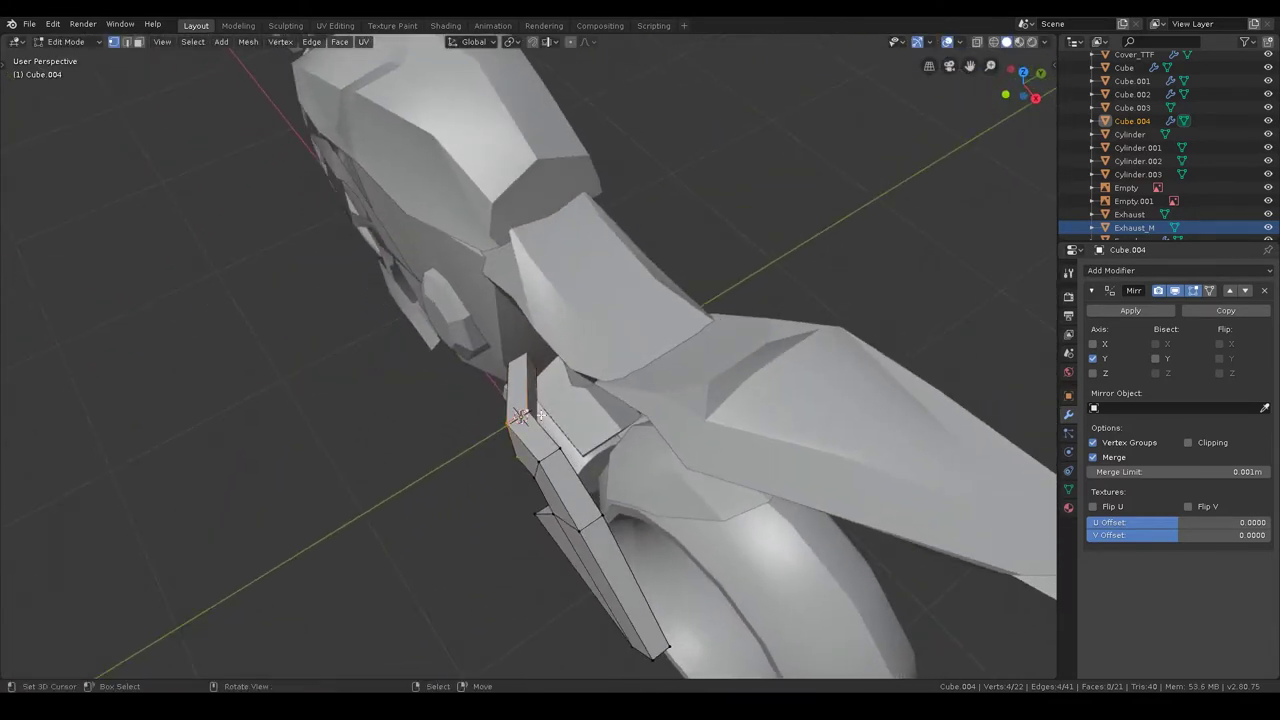
key(g)
key(y)
click(640, 410)
key(s)
key(y)
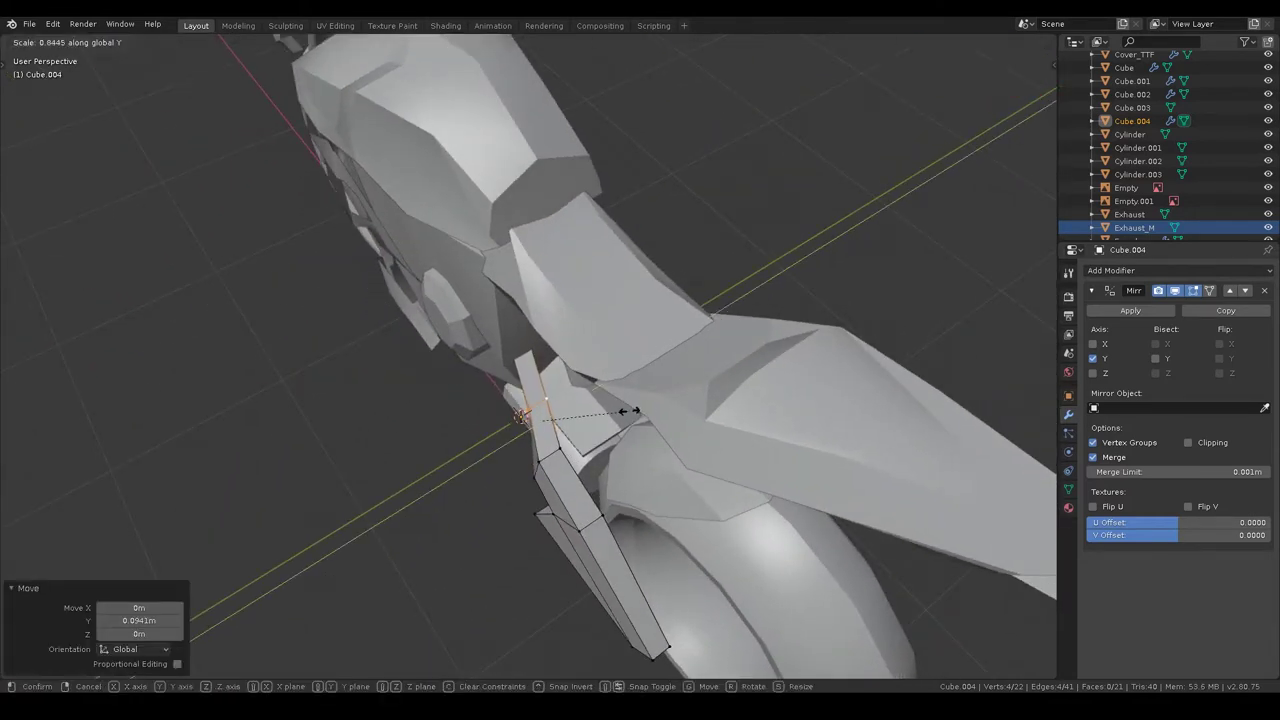
click(604, 416)
- Flatten the selection to 0.507 along Y, then rescale another selection along Y
middle_drag(604, 416, 587, 433)
key(alt+a)
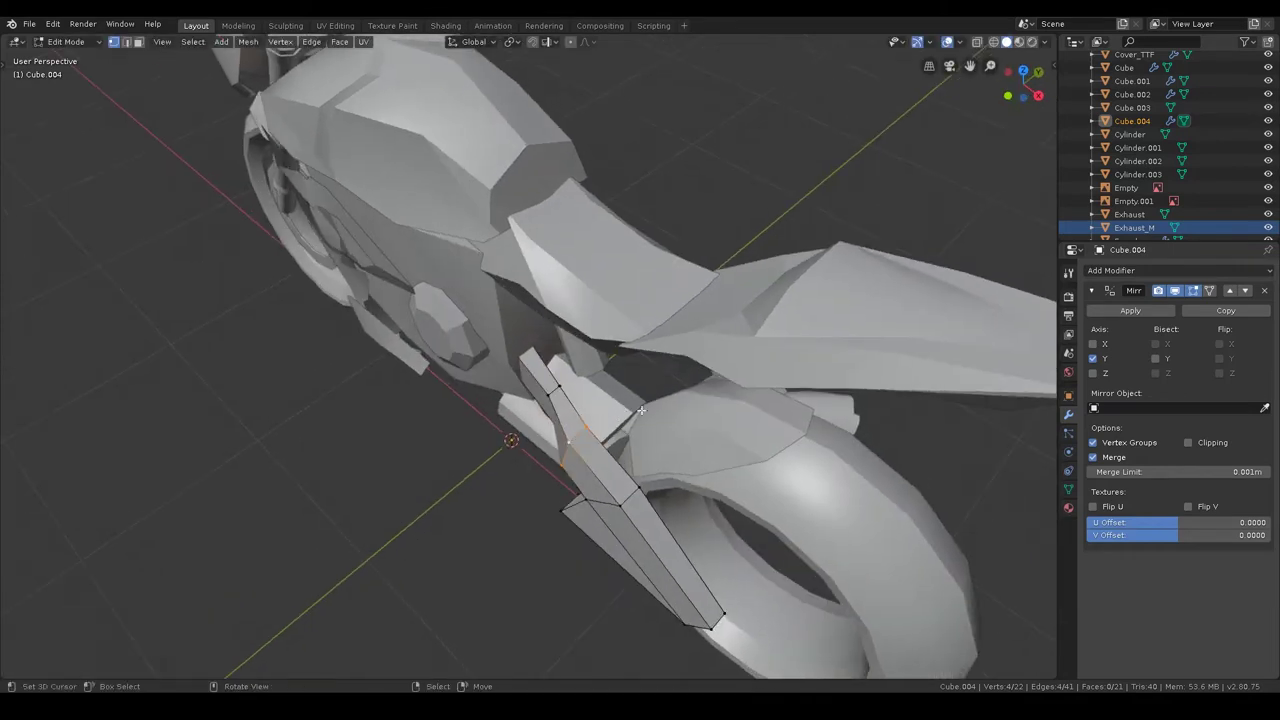
key(s)
key(y)
click(605, 428)
mouse_move(605, 428)
middle_down()
mouse_move(598, 437)
mouse_move(524, 400)
middle_up()
key(s)
key(y)
click(524, 400)
- Shift another set of arm vertices along the Y axis
key(alt+a)
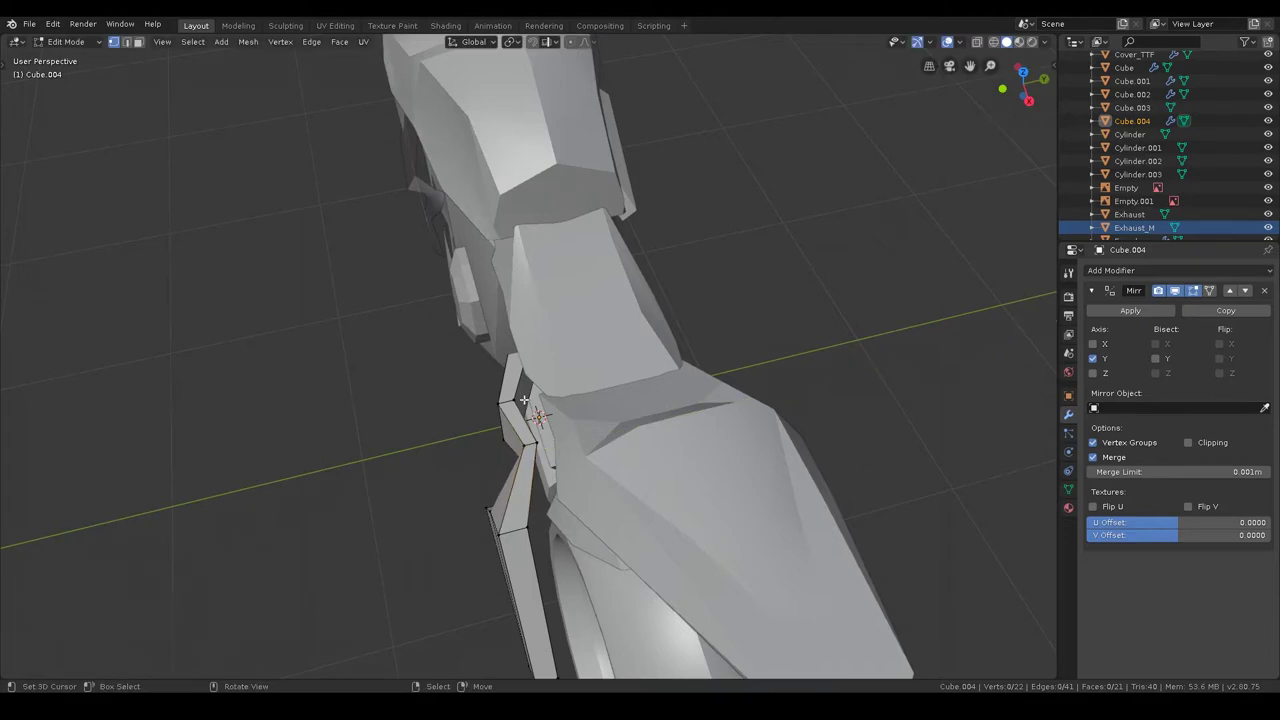
key(g)
key(y)
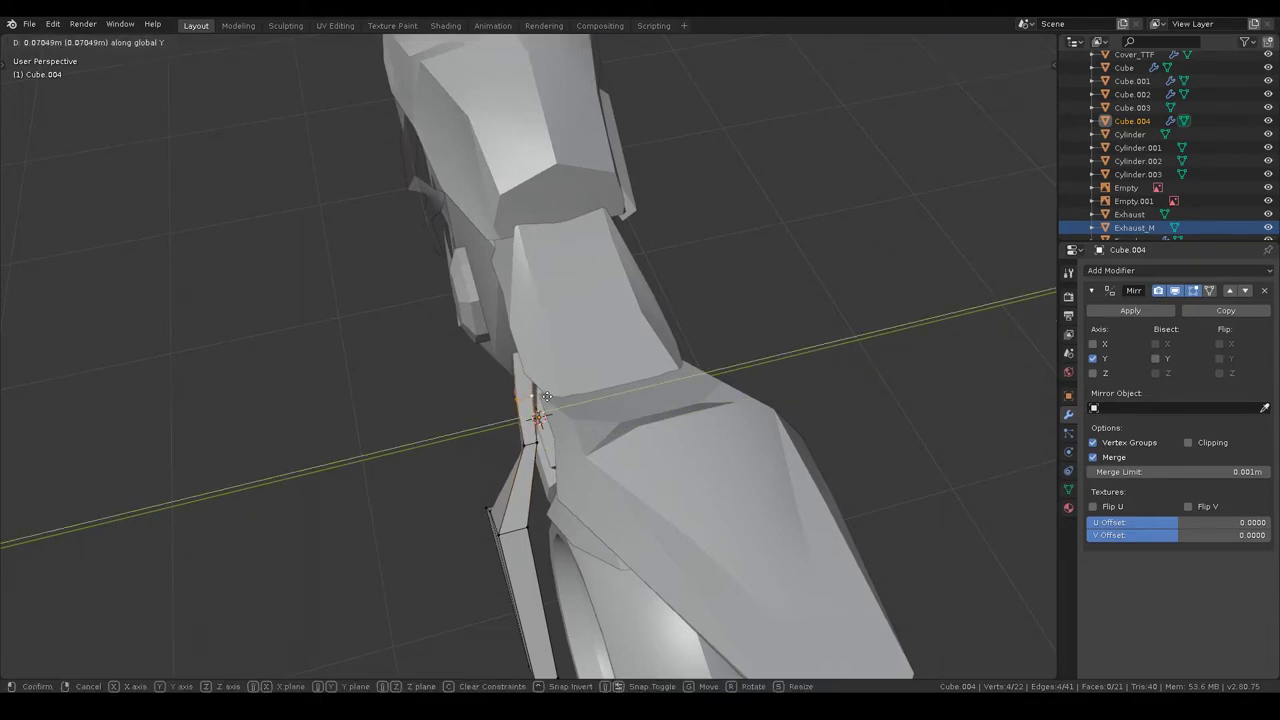
click(546, 397)
mouse_move(546, 397)
middle_down()
mouse_move(611, 335)
mouse_move(622, 398)
mouse_move(726, 387)
middle_up()
- Scale a selection along Y and move it 0.122 m along Y
key(alt+a)
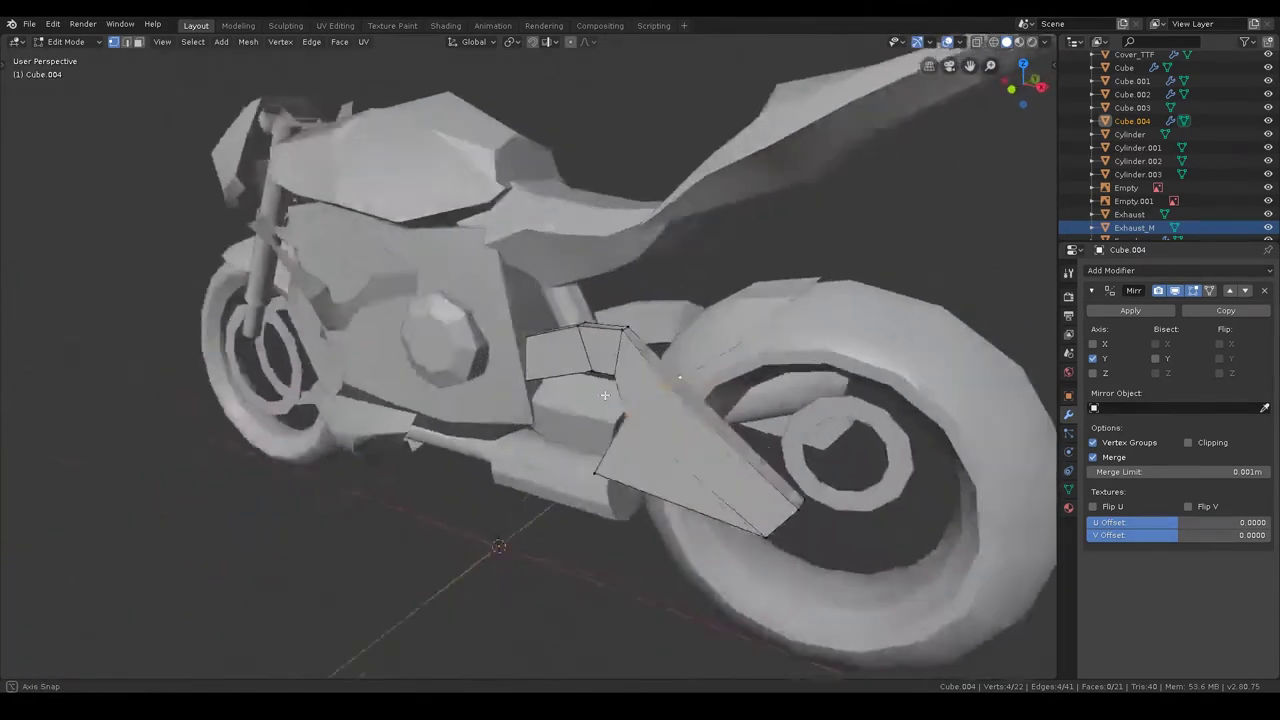
key(s)
key(y)
click(685, 388)
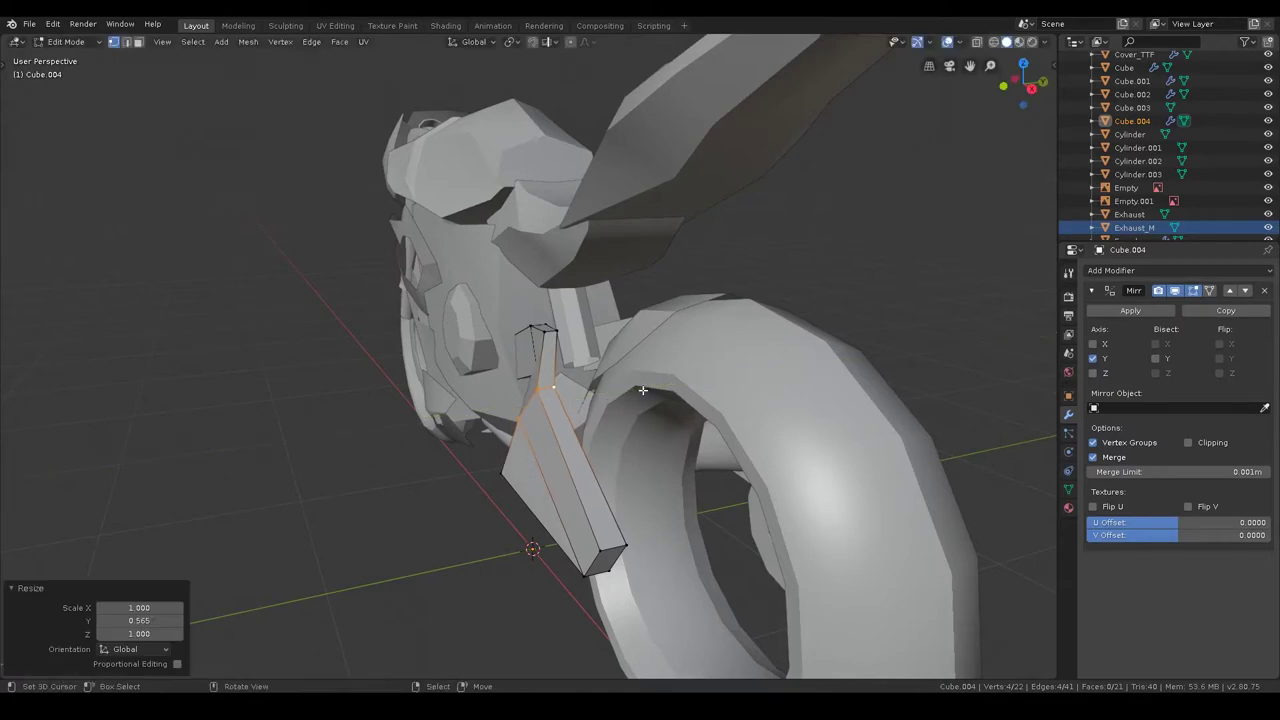
key(g)
key(y)
click(663, 392)
- Move the bar's end face to a new position along Y
middle_drag(663, 392, 561, 429)
click(561, 429)
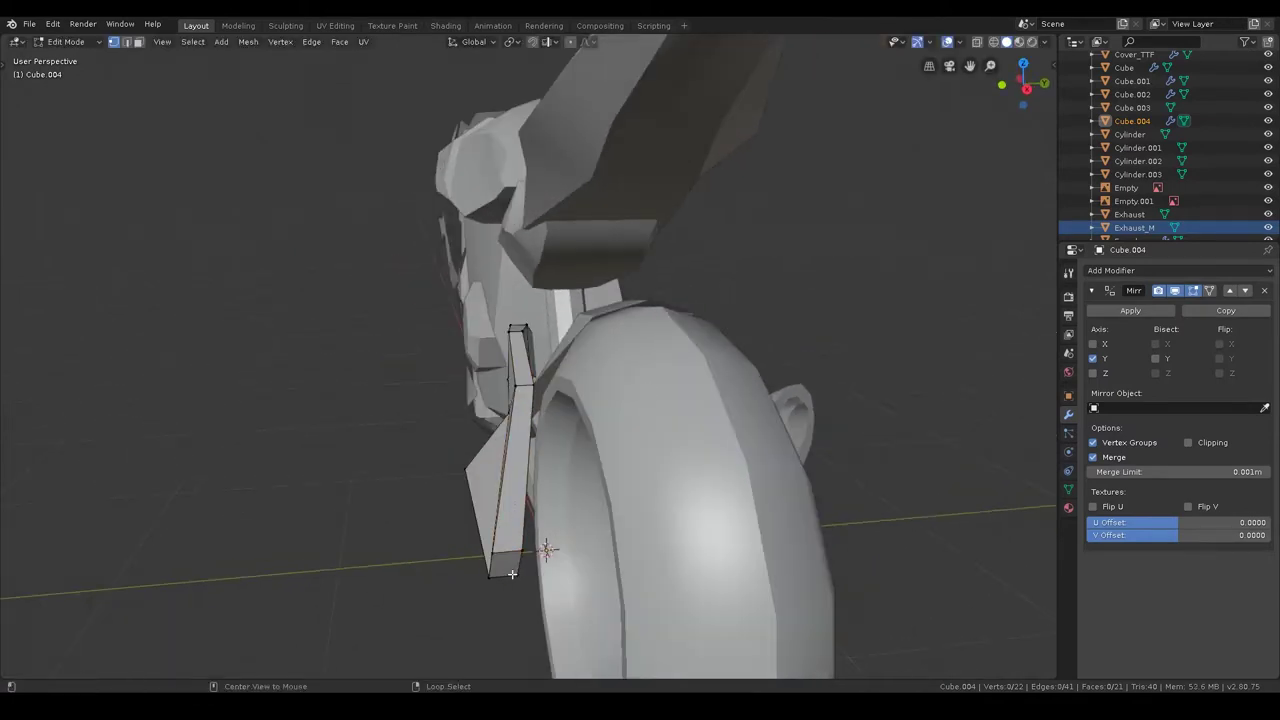
key(alt+a)
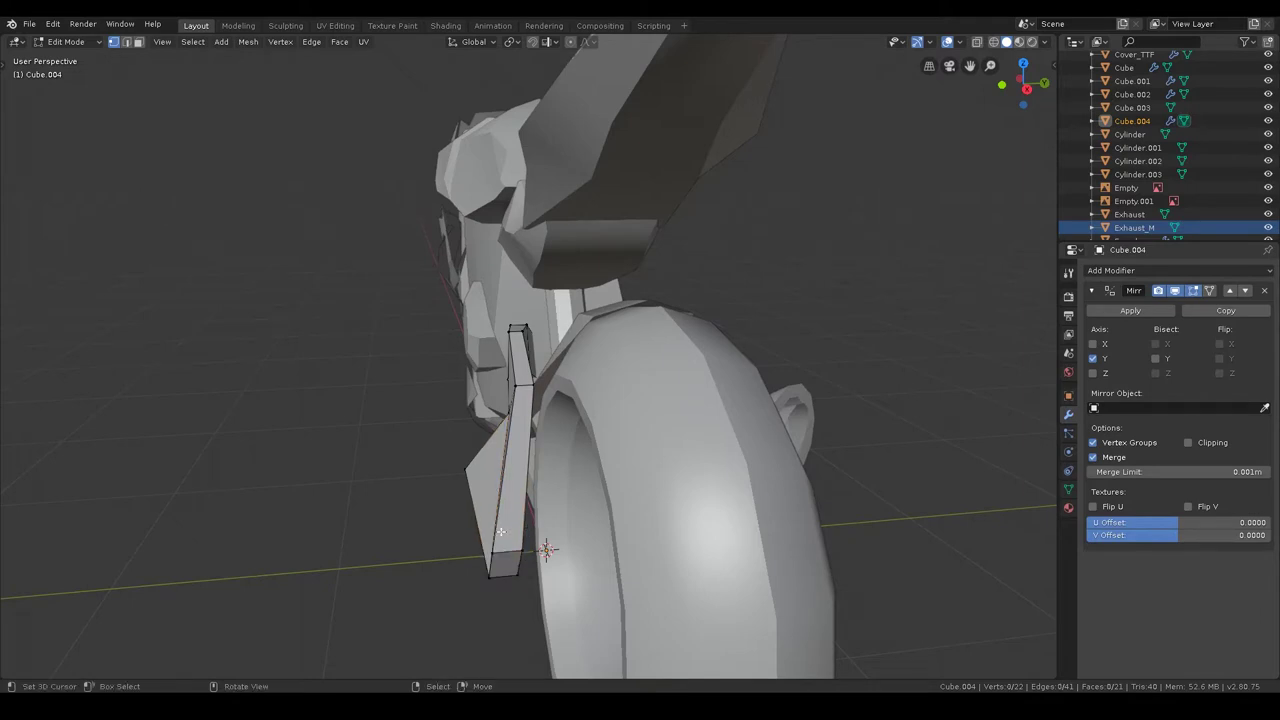
key(g)
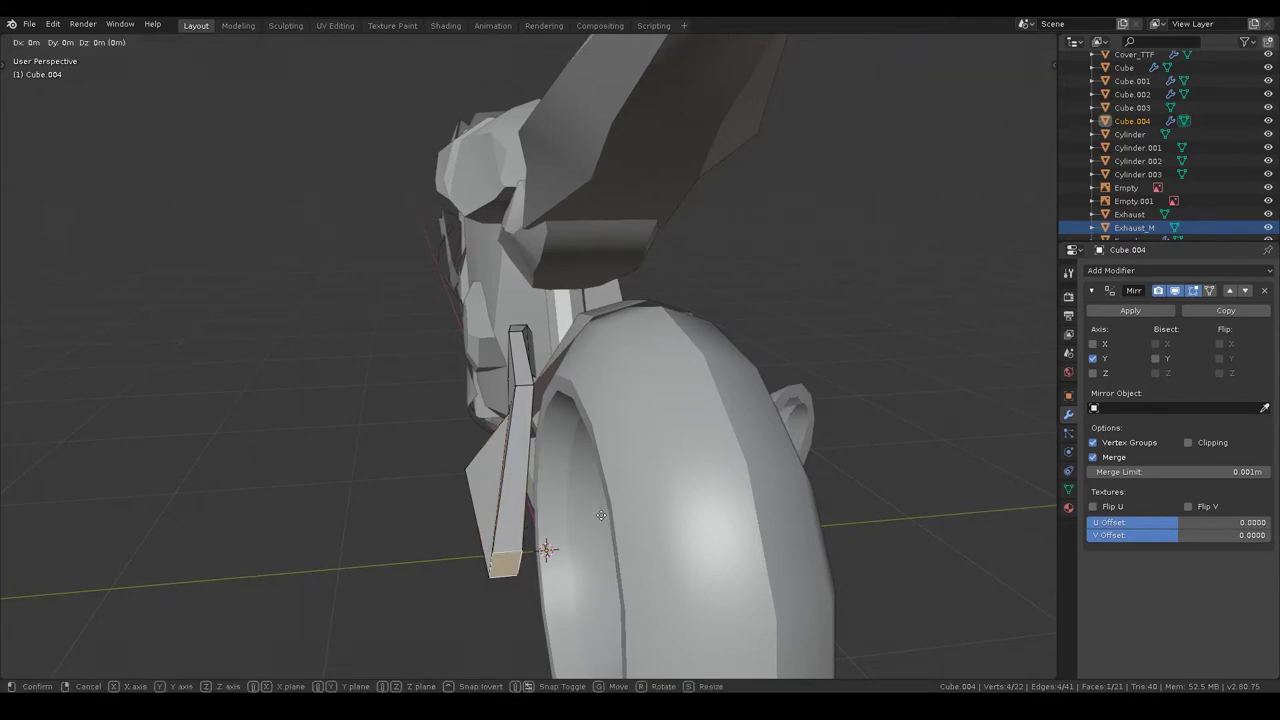
key(y)
click(670, 504)
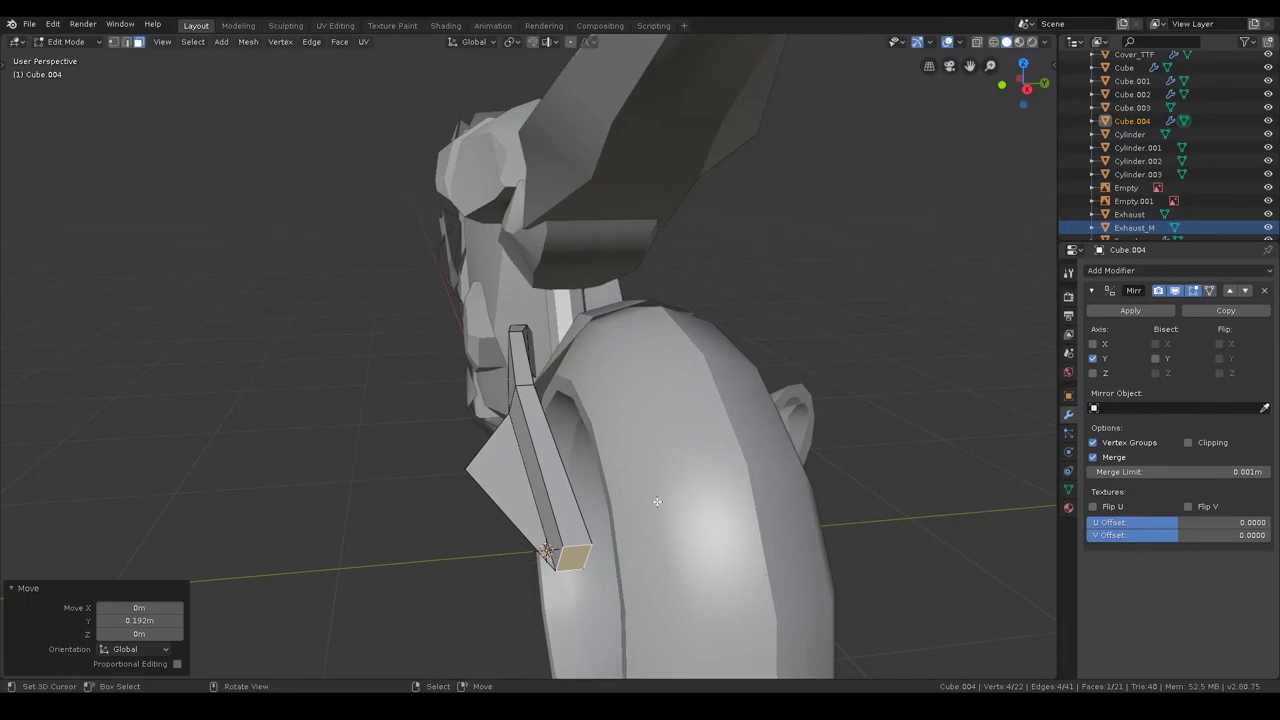
middle_drag(670, 504, 540, 500)
- Add a centred edge loop across the bar and shift arm vertices along Y
key(ctrl+r)
click(512, 525)
right_click(512, 525)
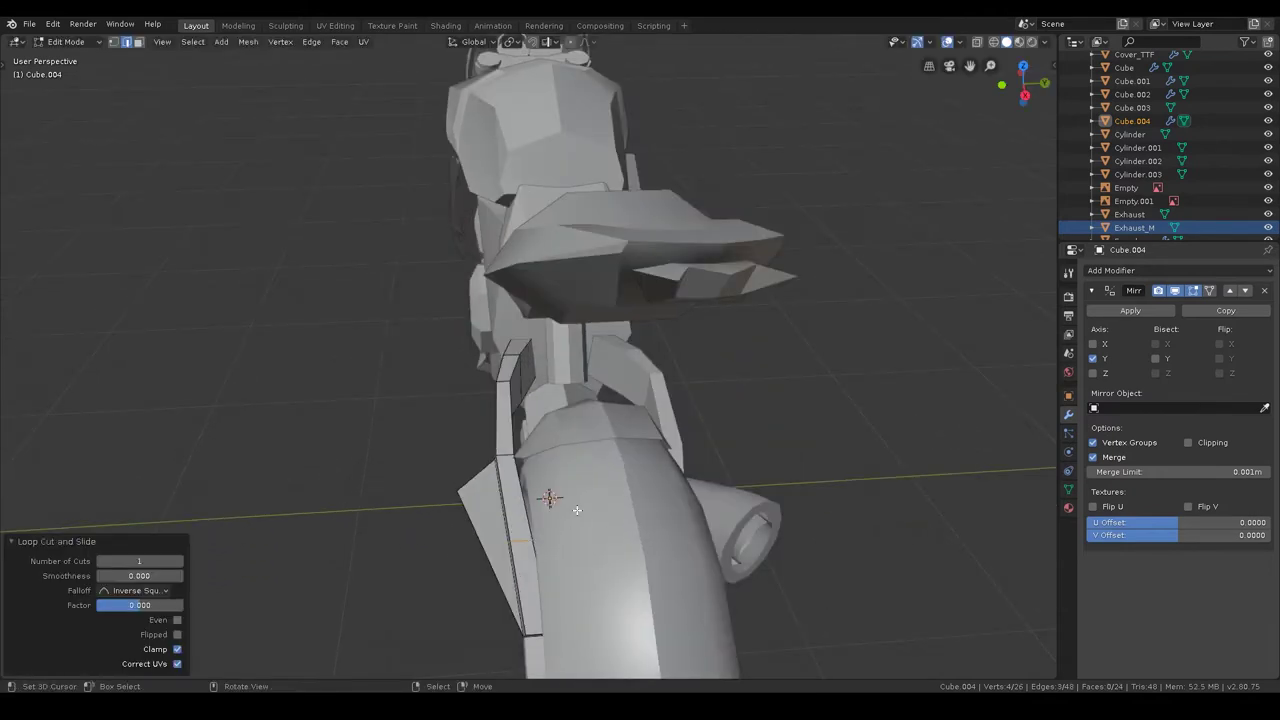
key(g)
key(y)
click(572, 510)
- Move the selected arm vertices along Y once more, then return to Object Mode
middle_drag(572, 510, 621, 390)
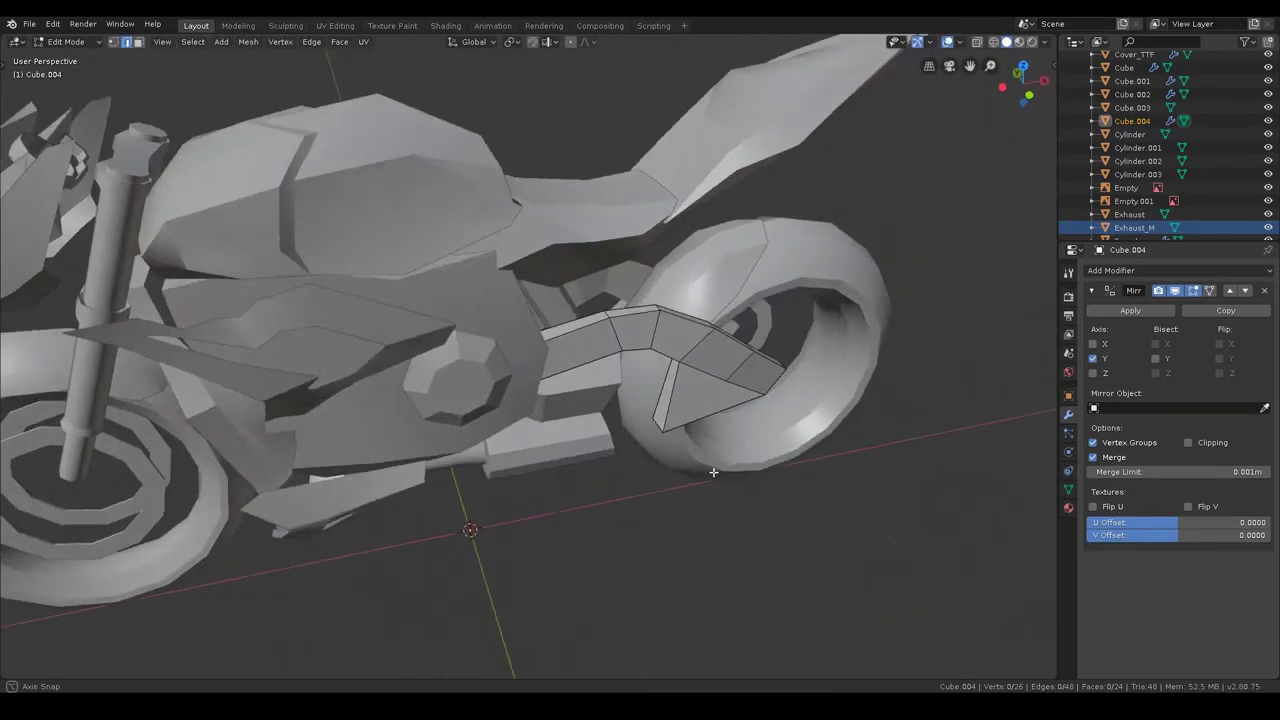
key(g)
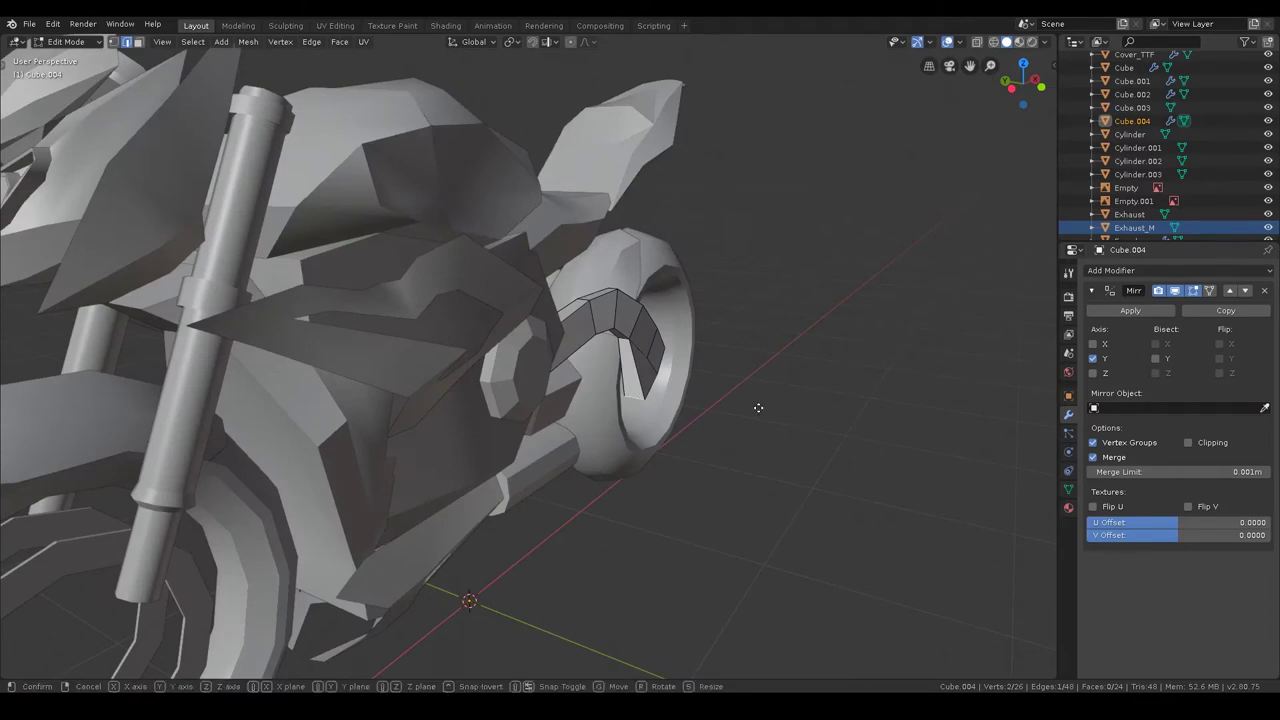
key(y)
click(717, 410)
mouse_move(711, 417)
middle_down()
mouse_move(446, 398)
mouse_move(519, 413)
mouse_move(597, 372)
middle_up()
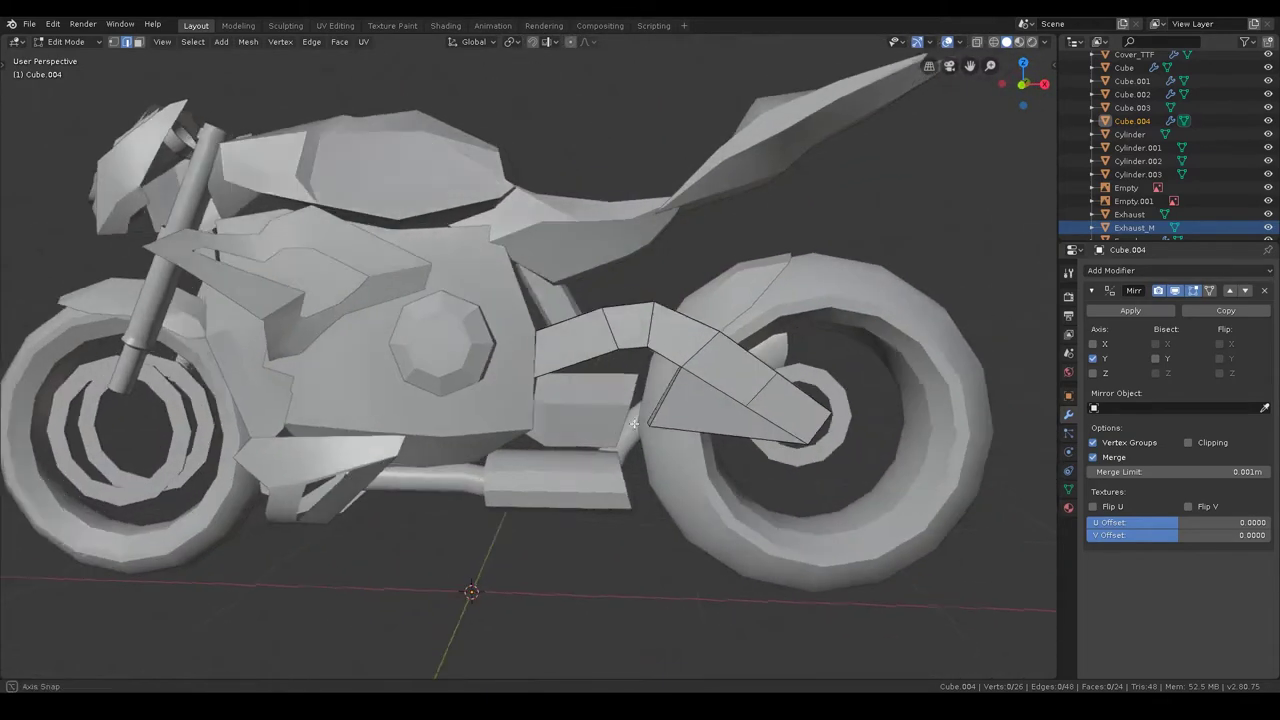
key(Tab)
scroll(660, 376, up, 5)
scroll(722, 382, down, 5)
scroll(457, 400, up, 4)
mouse_move(457, 400)
middle_down()
mouse_move(519, 416)
mouse_move(610, 369)
mouse_move(549, 509)
middle_up()
- Edit the Exhaust and move its end edge loop along Y with proportional editing
click(594, 474)
key(ctrl+Tab)
click(588, 341)
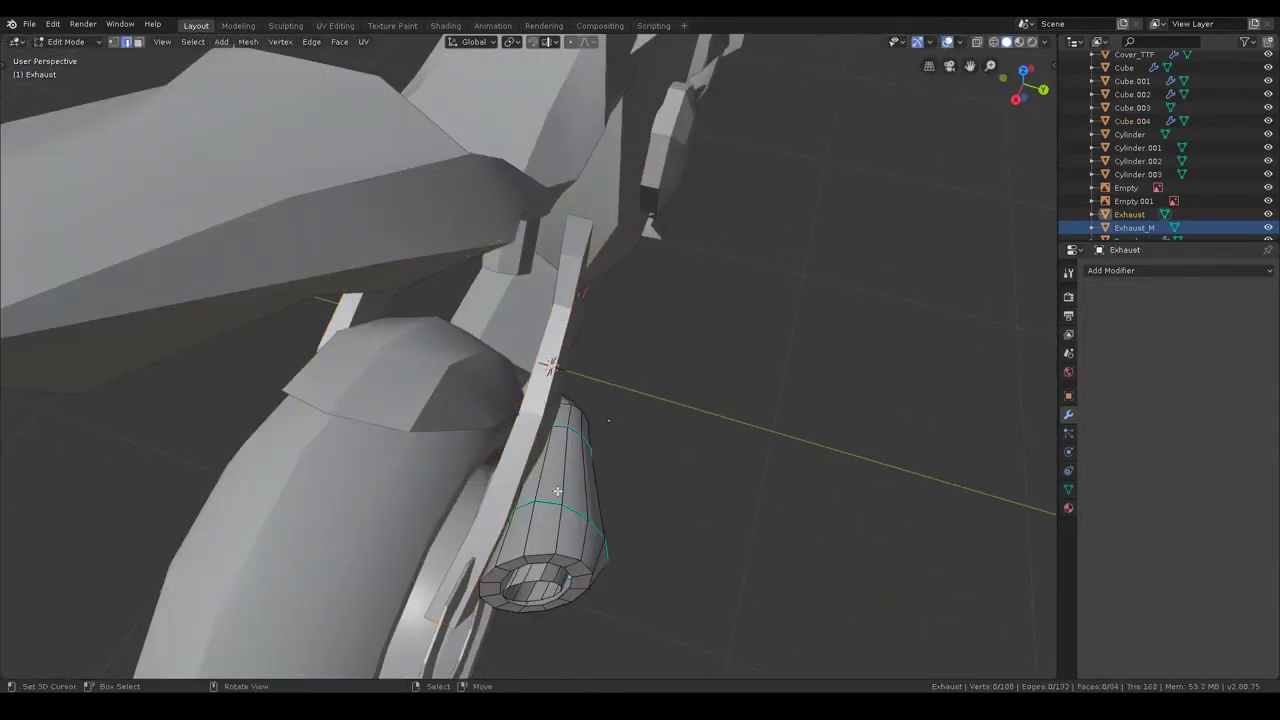
alt+click(531, 581)
key(g)
key(y)
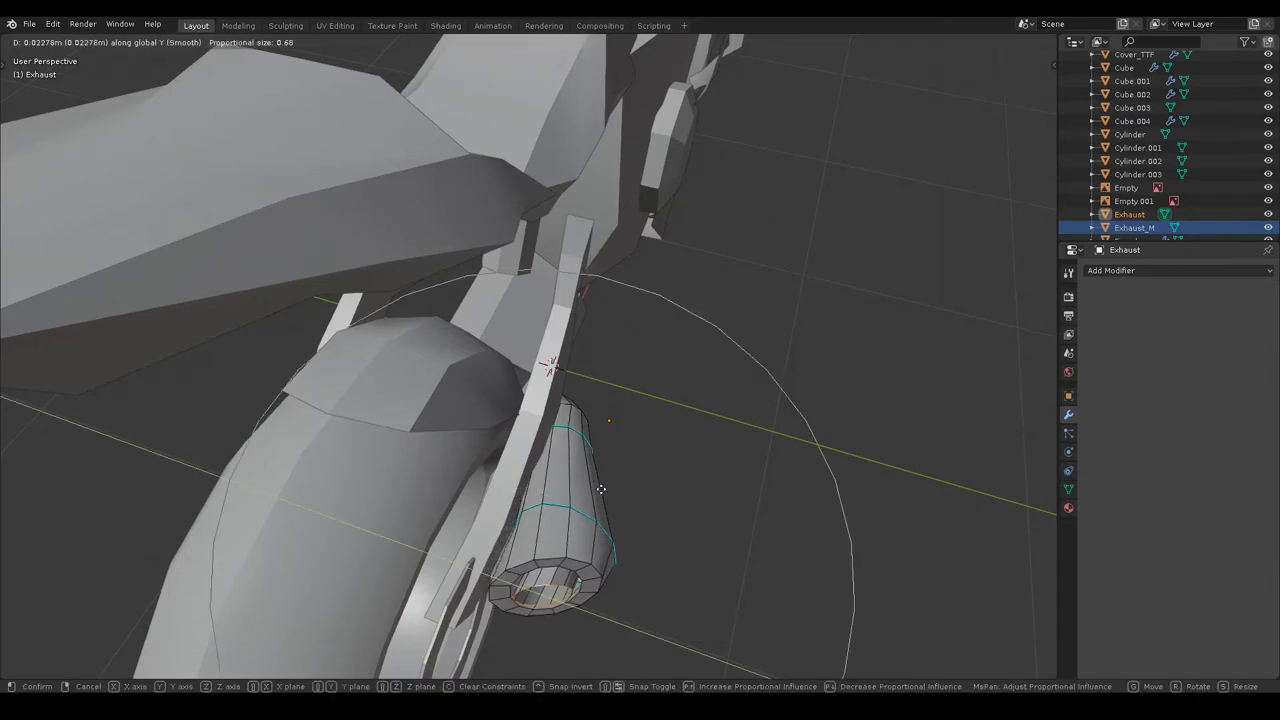
click(604, 488)
- Apply a second proportional Y move to the exhaust end, then exit Edit Mode
key(a)
key(alt+a)
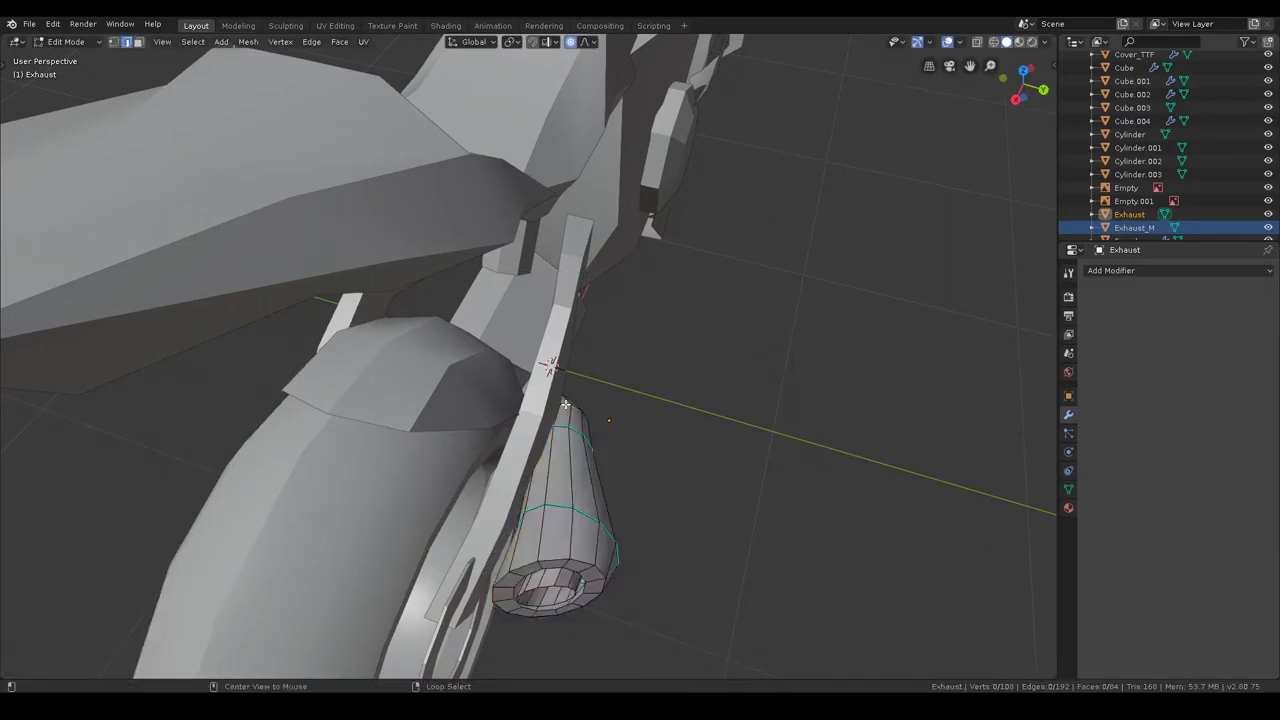
key(g)
key(y)
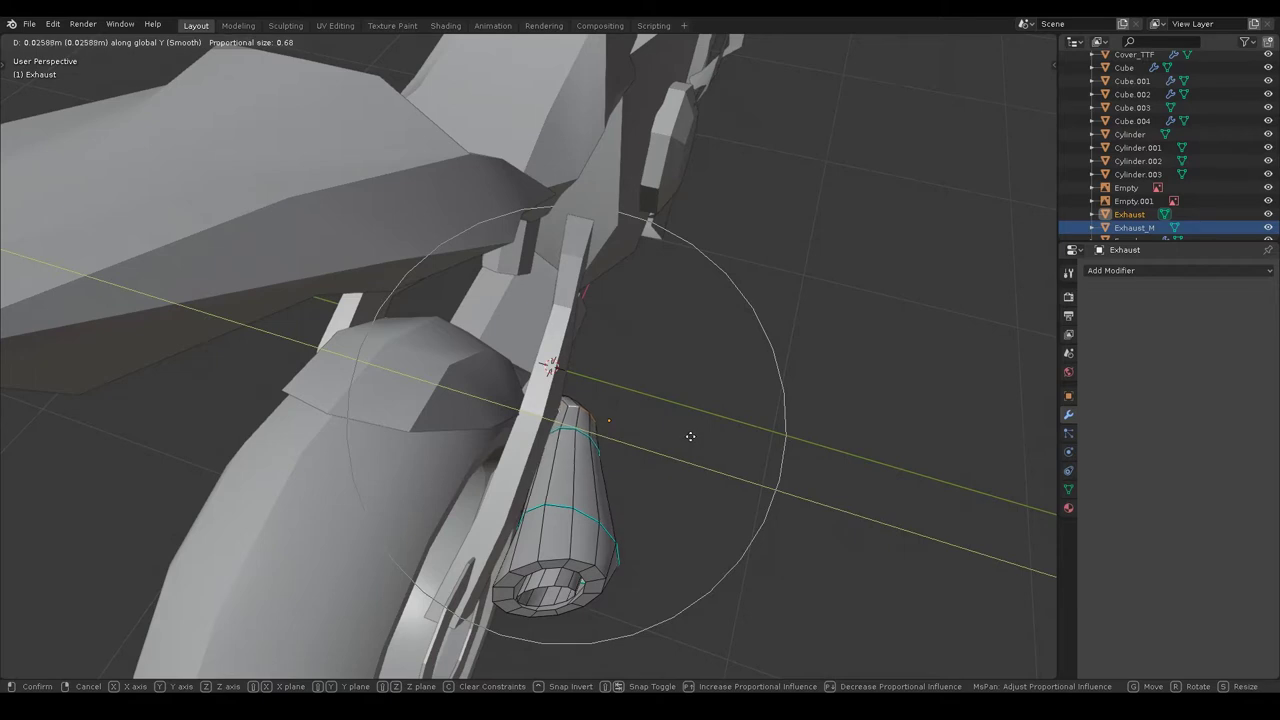
click(697, 434)
middle_drag(697, 434, 500, 355)
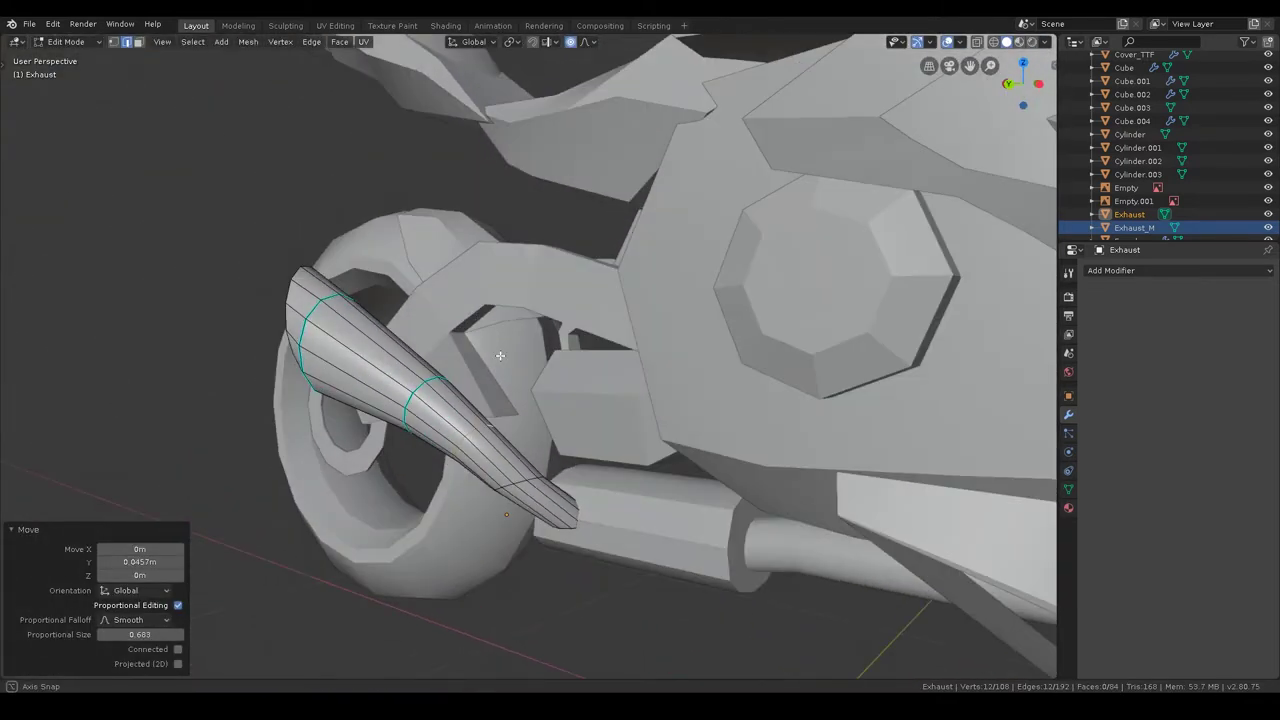
key(Tab)
- Apply Shade Smooth to the Cube.004 arm piece
mouse_move(509, 266)
middle_down()
mouse_move(559, 313)
mouse_move(670, 269)
mouse_move(670, 349)
mouse_move(588, 414)
mouse_move(676, 399)
middle_up()
click(670, 349)
scroll(570, 410, down, 5)
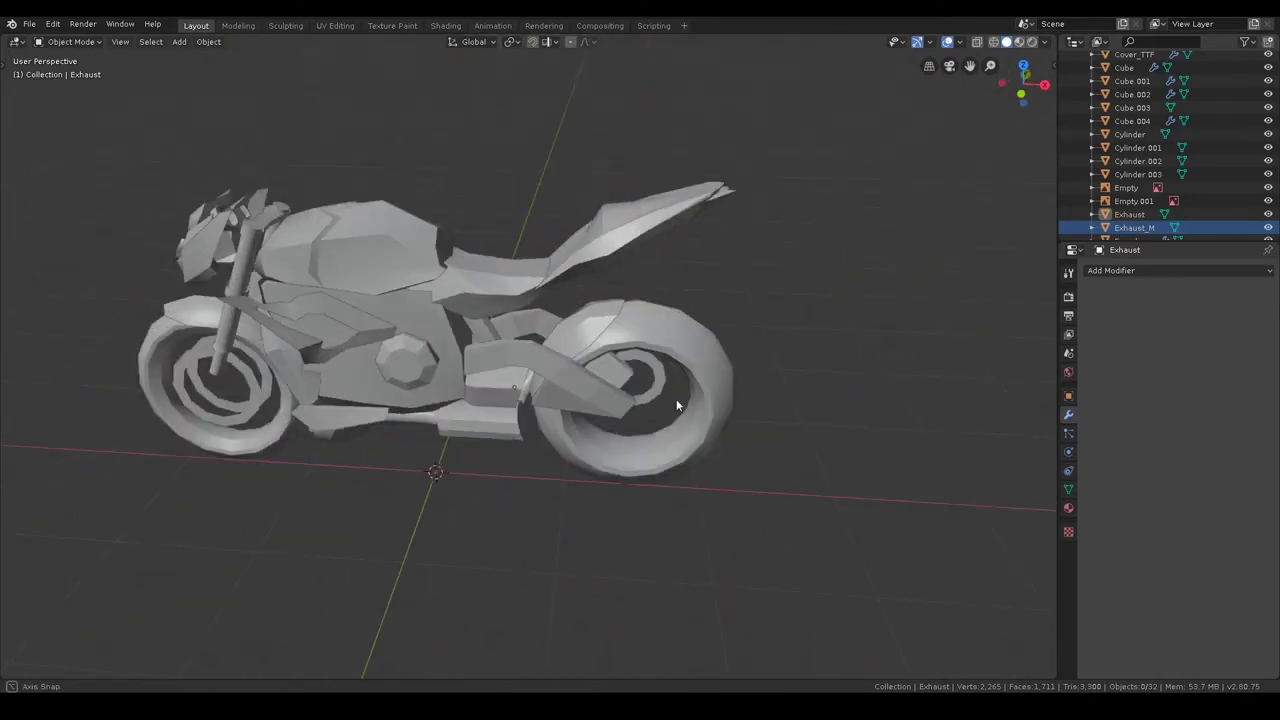
scroll(676, 405, up, 3)
scroll(660, 383, up, 2)
scroll(657, 354, up, 2)
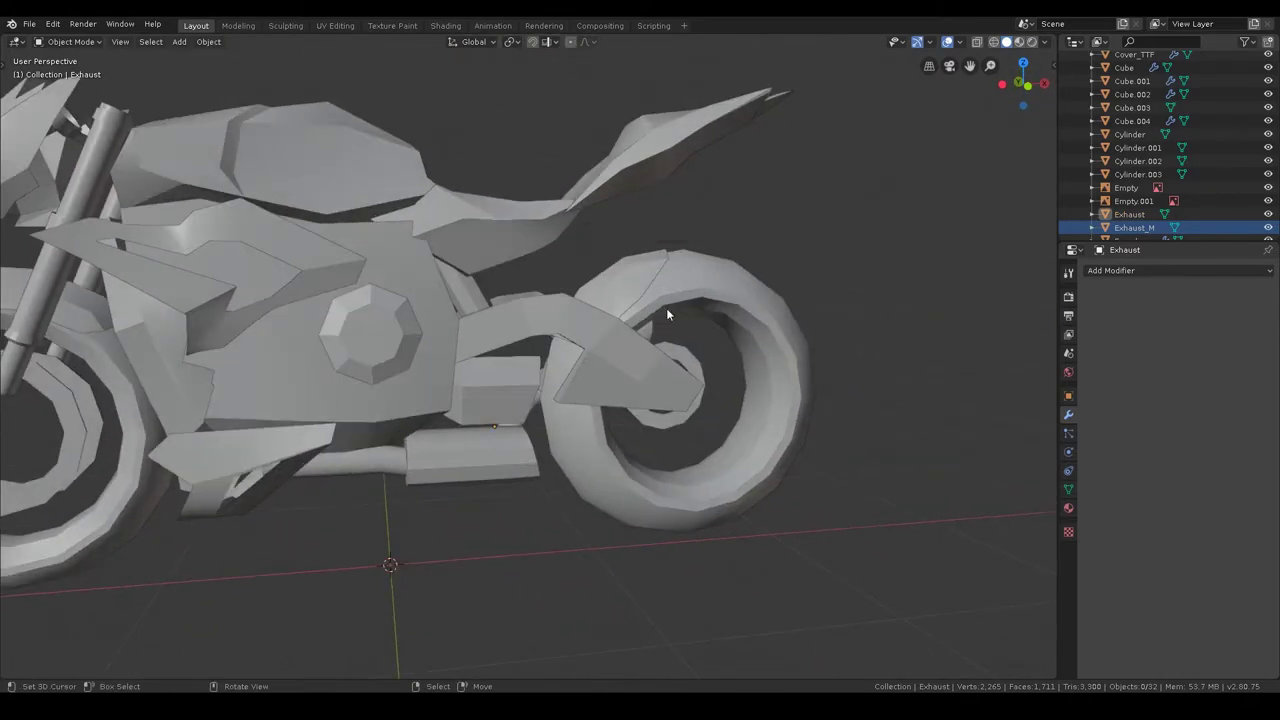
click(624, 350)
right_click(622, 357)
click(622, 357)
key(alt+a)
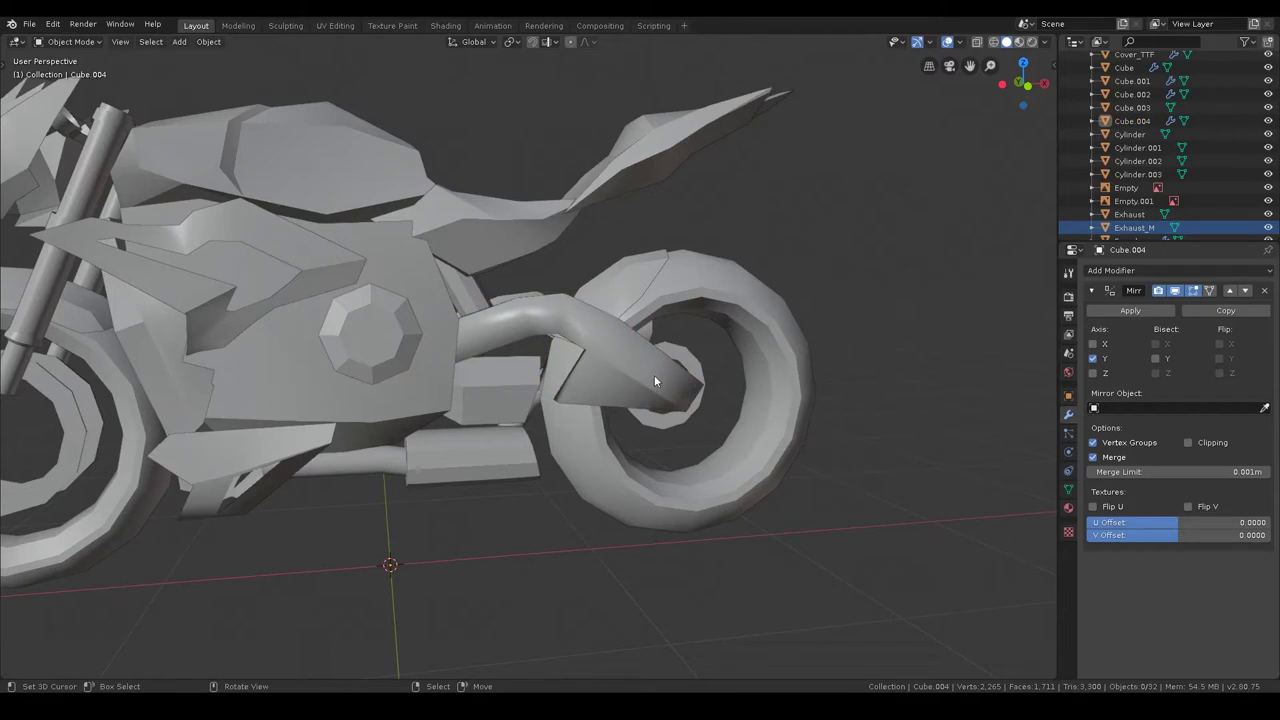
- Enable Auto Smooth at 40° in Cube.004's mesh data settings
click(1068, 489)
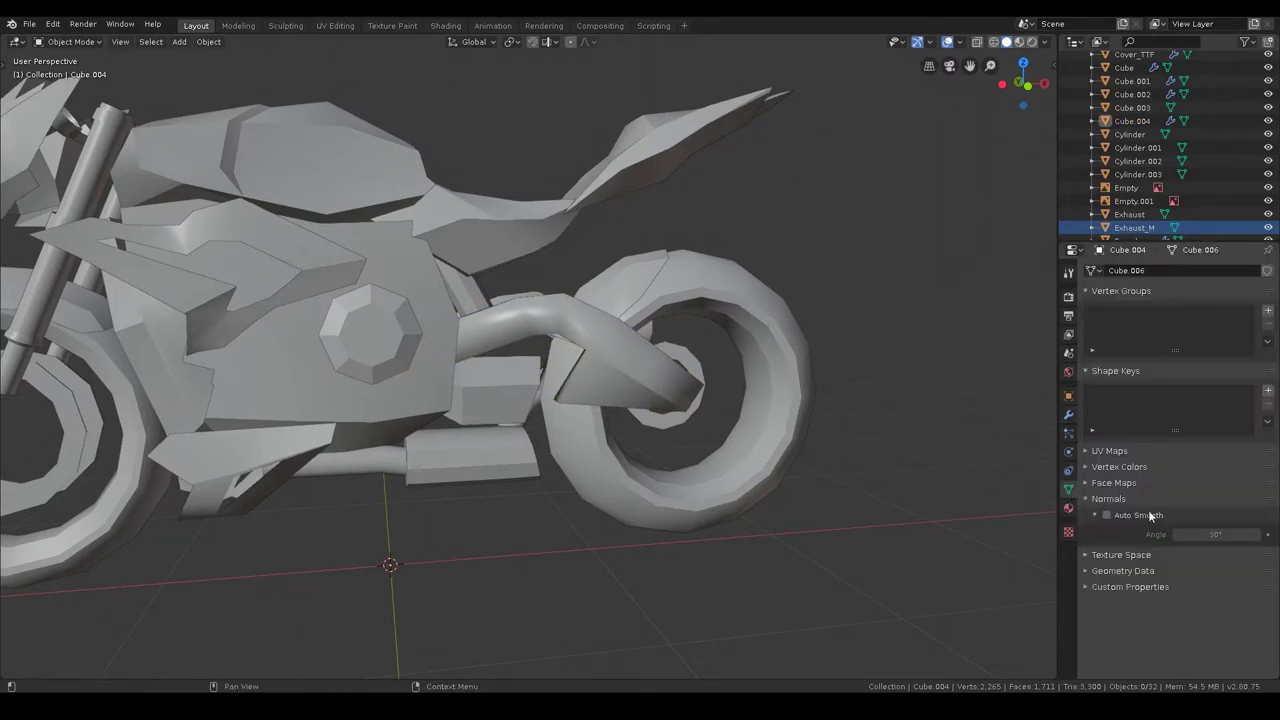
click(1108, 515)
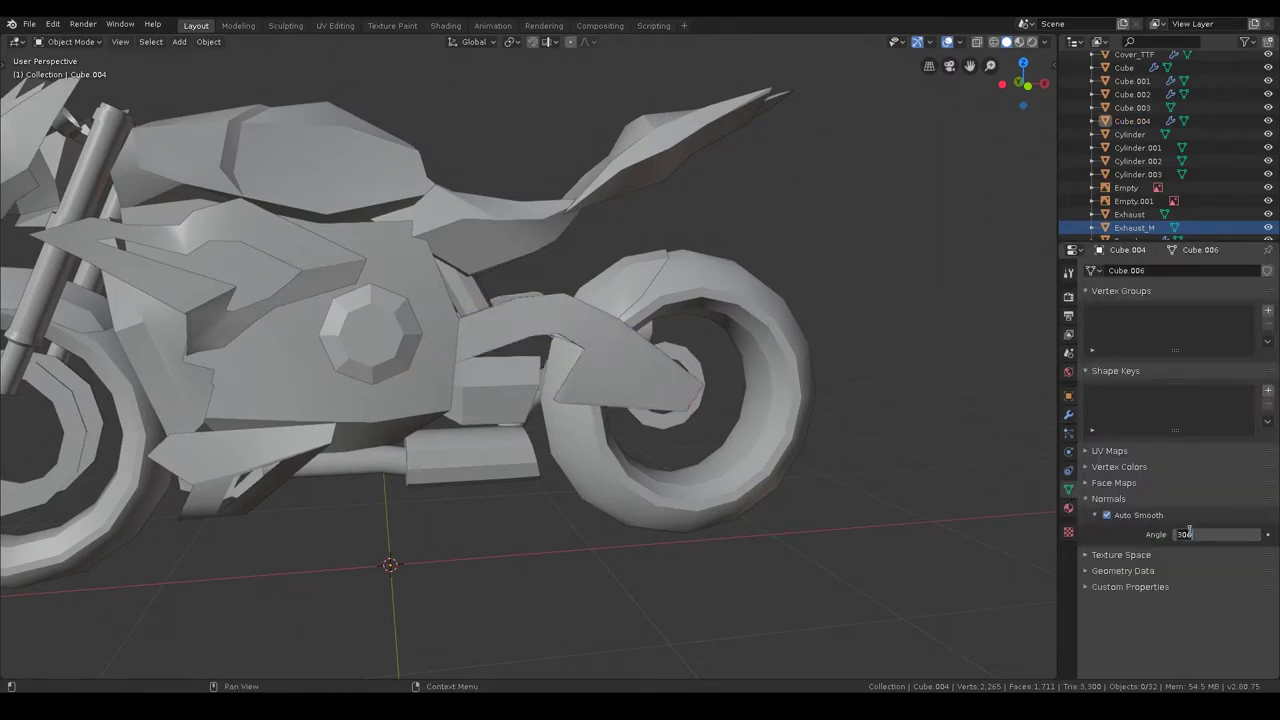
click(1176, 532)
text(40)
middle_drag(831, 434, 720, 471)
key(a)
key(alt+a)
key(ctrl+Tab)
mouse_move(563, 302)
middle_down()
mouse_move(620, 378)
mouse_move(599, 378)
mouse_move(430, 265)
mouse_move(320, 252)
middle_up()
scroll(660, 385, up, 5)
scroll(670, 370, up, 3)
- In wireframe, slide the Cube.004 arm's selected edge along Y with proportional editing, then return to solid shading
click(356, 265)
key(Tab)
key(z)
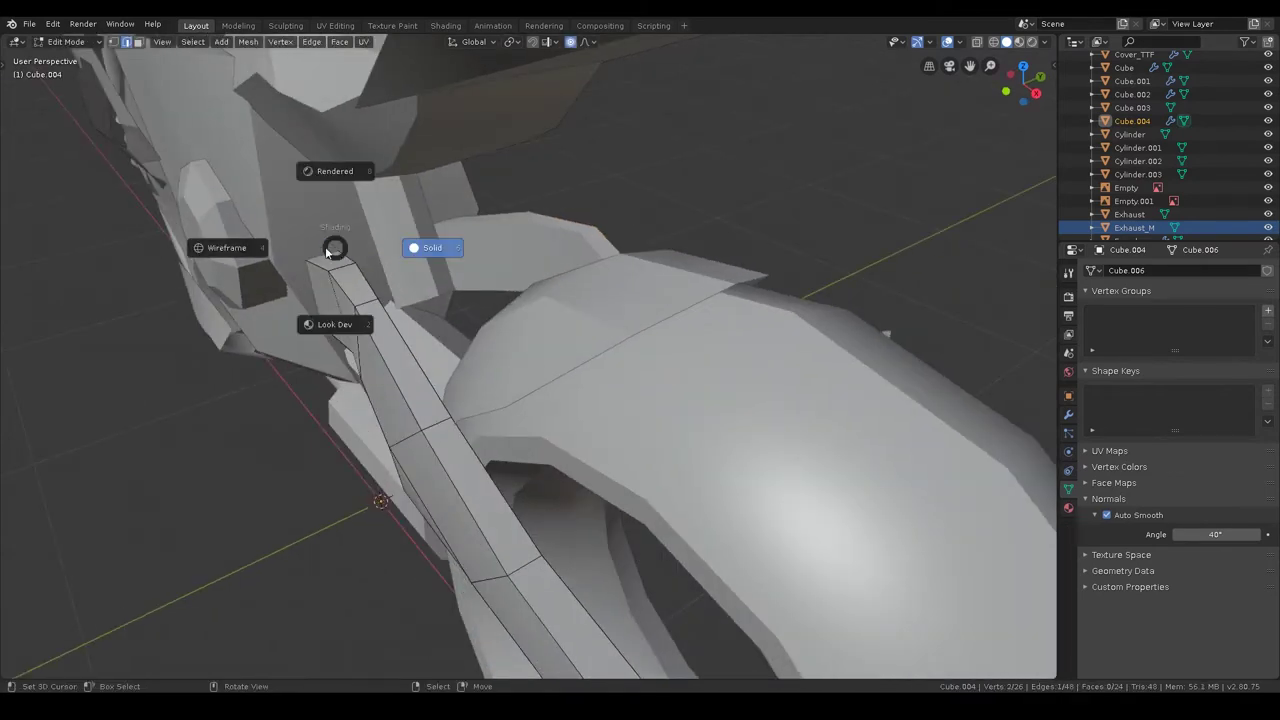
click(313, 252)
key(g)
key(y)
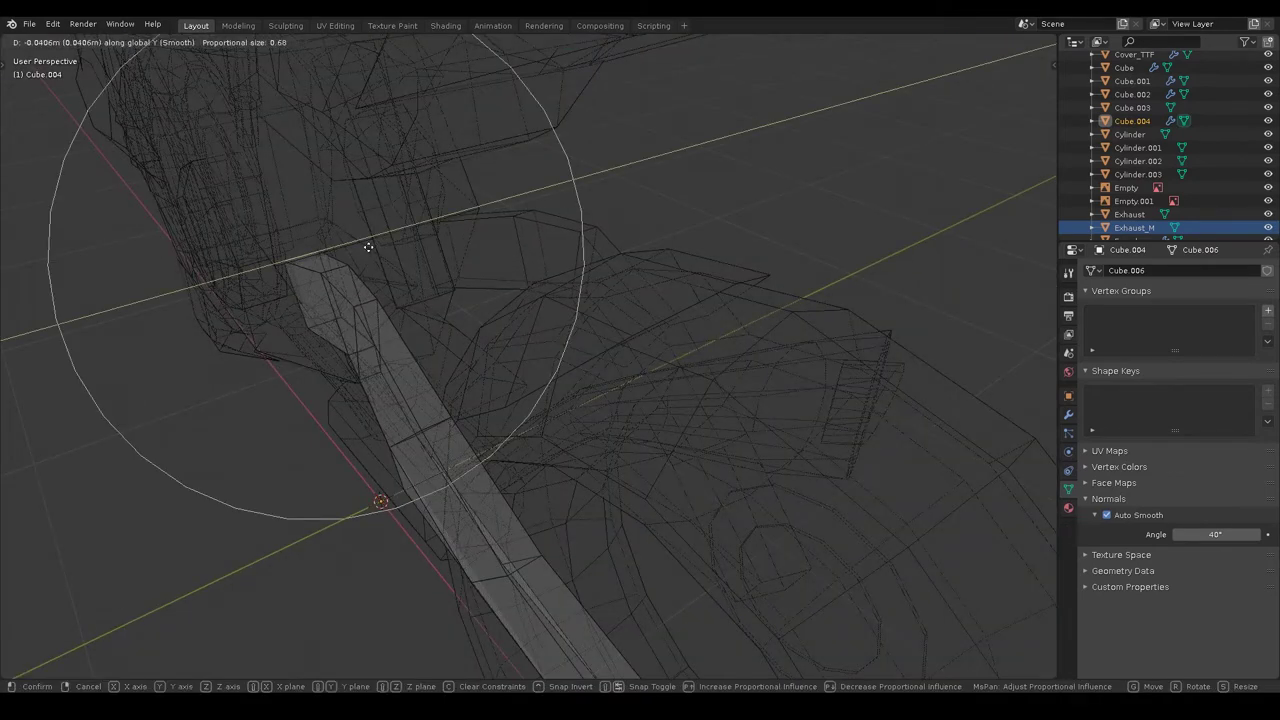
click(369, 247)
key(z)
click(560, 262)
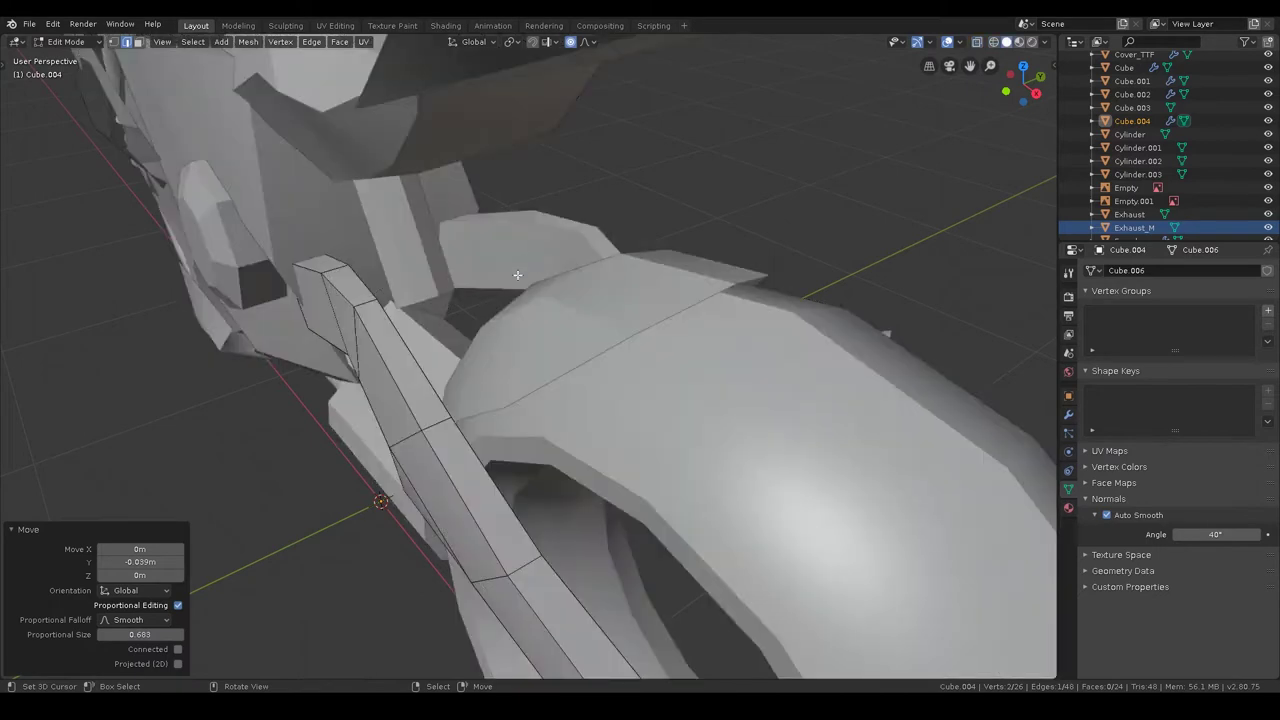
- From a close side view, move the arm's vertices to reshape its notch
middle_drag(508, 274, 340, 353)
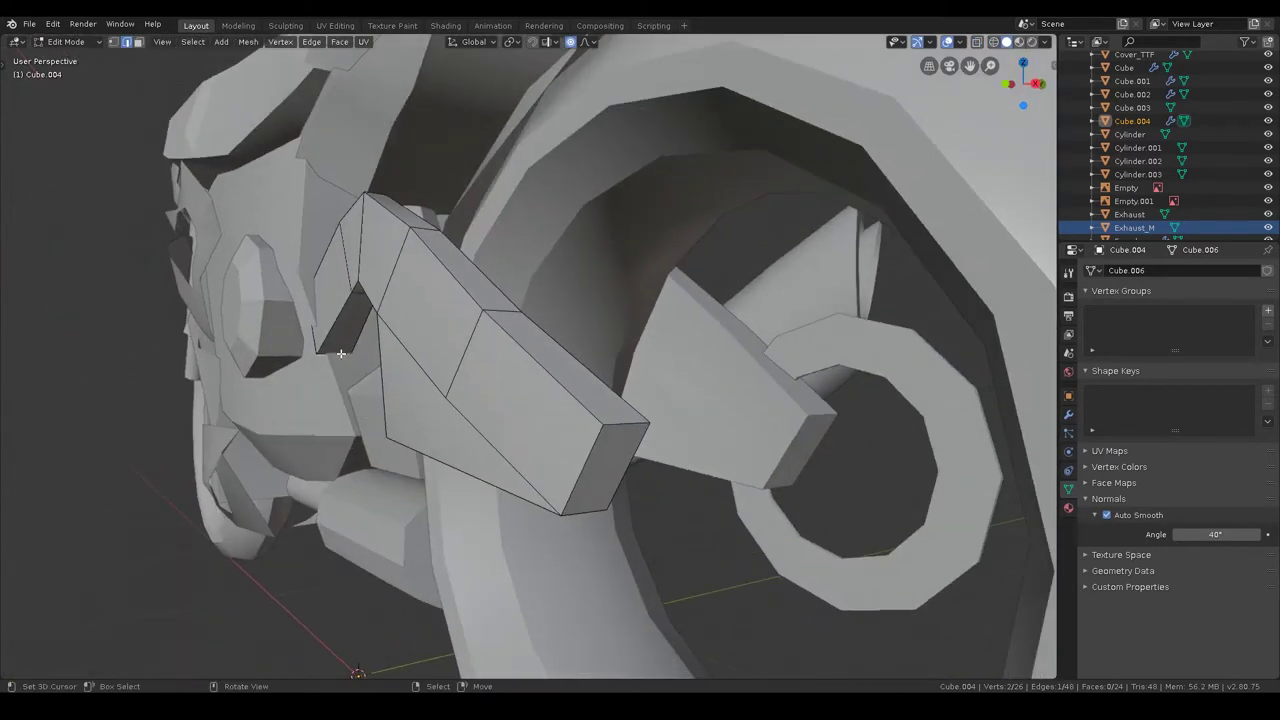
key(g)
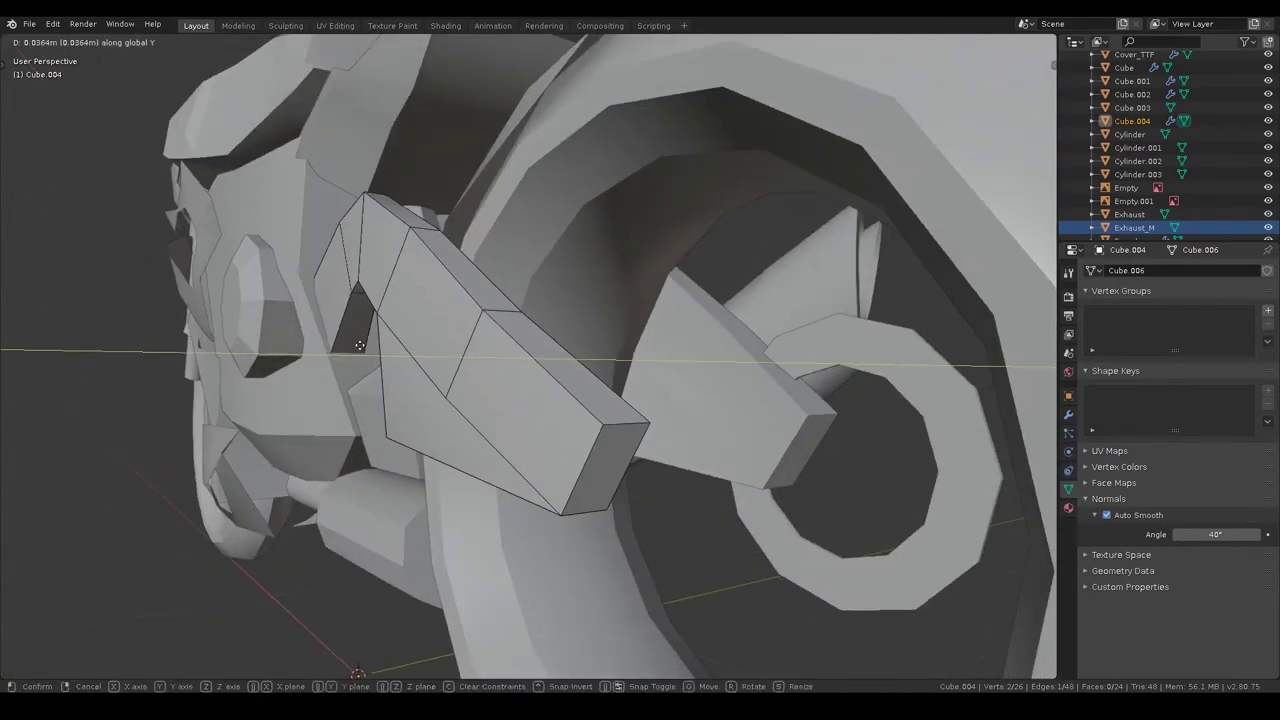
click(342, 267)
key(Tab)
mouse_move(342, 262)
middle_down()
mouse_move(716, 319)
mouse_move(678, 369)
middle_up()
- Back in Edit Mode, nudge the arm's end vertices along Y toward the rear wheel hub
key(ctrl+Tab)
click(743, 365)
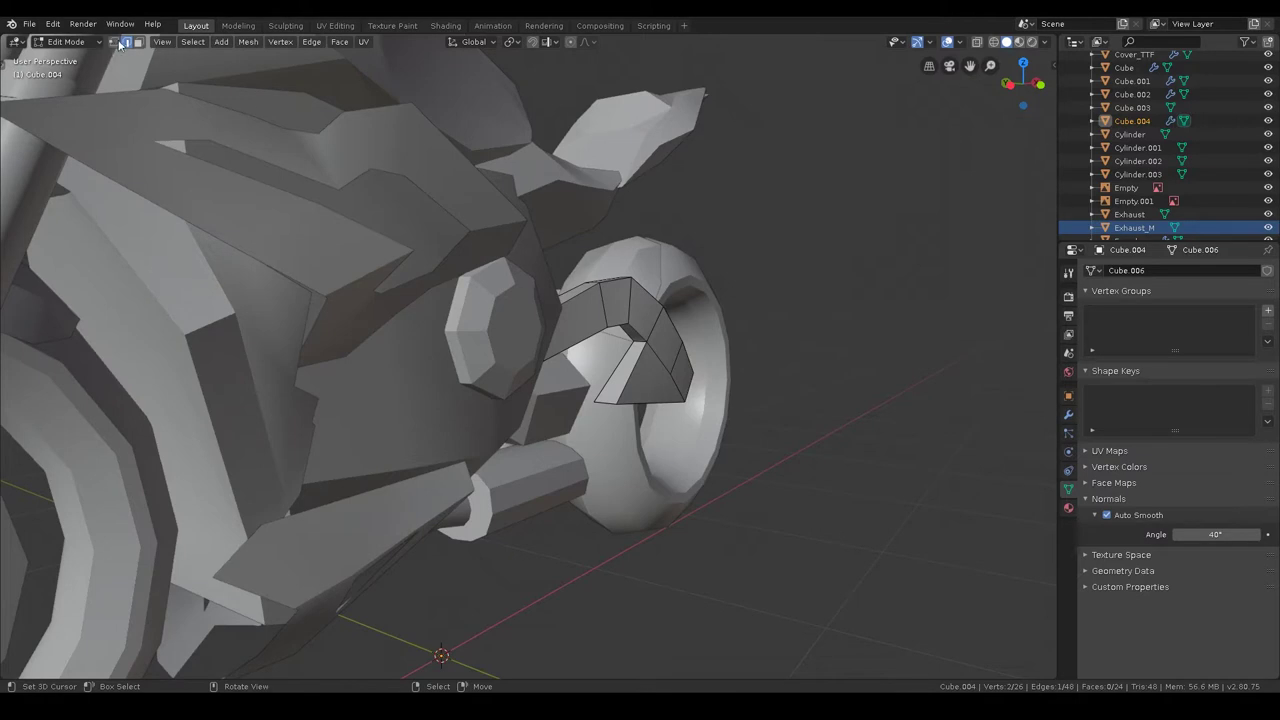
key(g)
key(y)
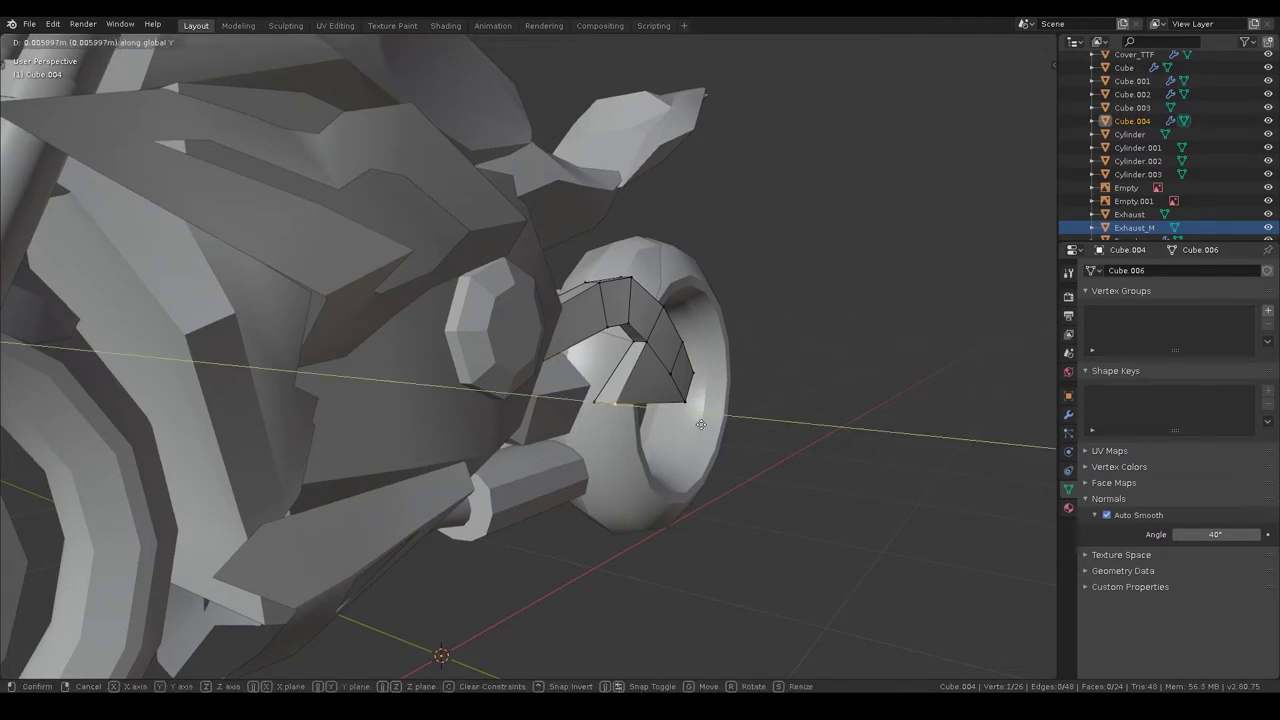
scroll(673, 407, down, 3)
mouse_move(673, 407)
middle_down()
mouse_move(611, 345)
mouse_move(621, 333)
middle_up()
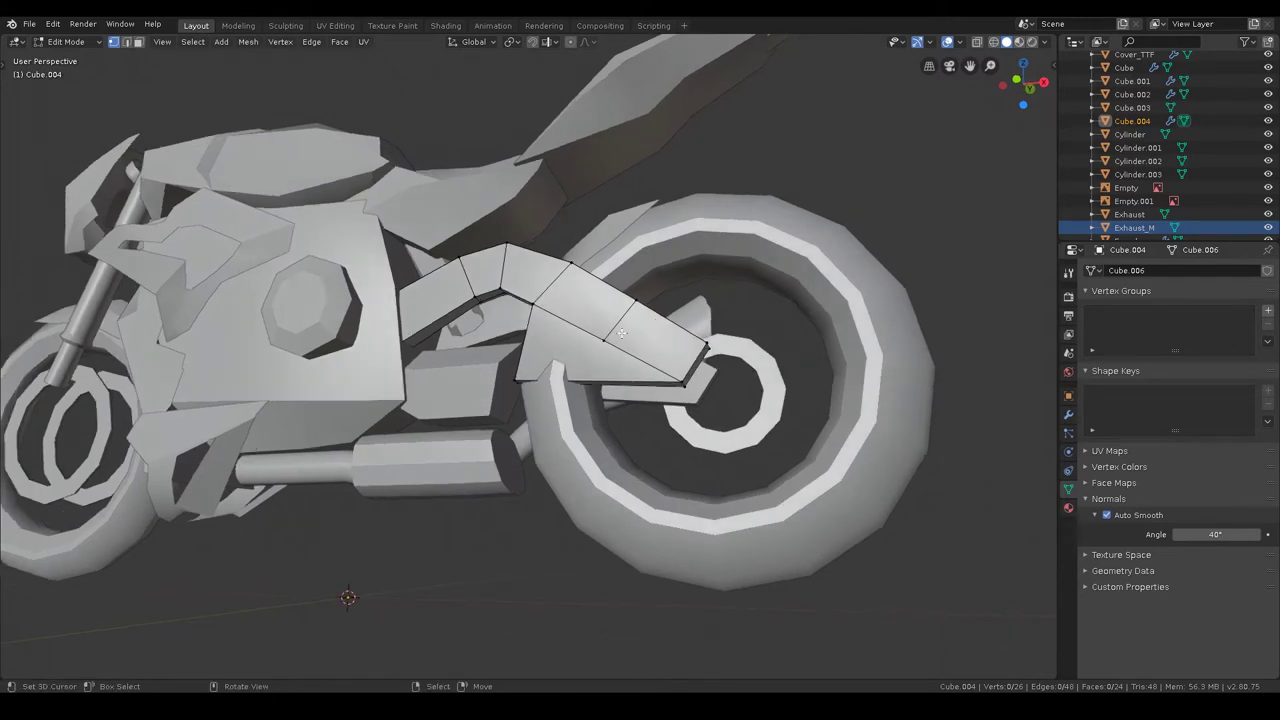
- Add a loop cut across the Cube.004 arm
key(ctrl+r)
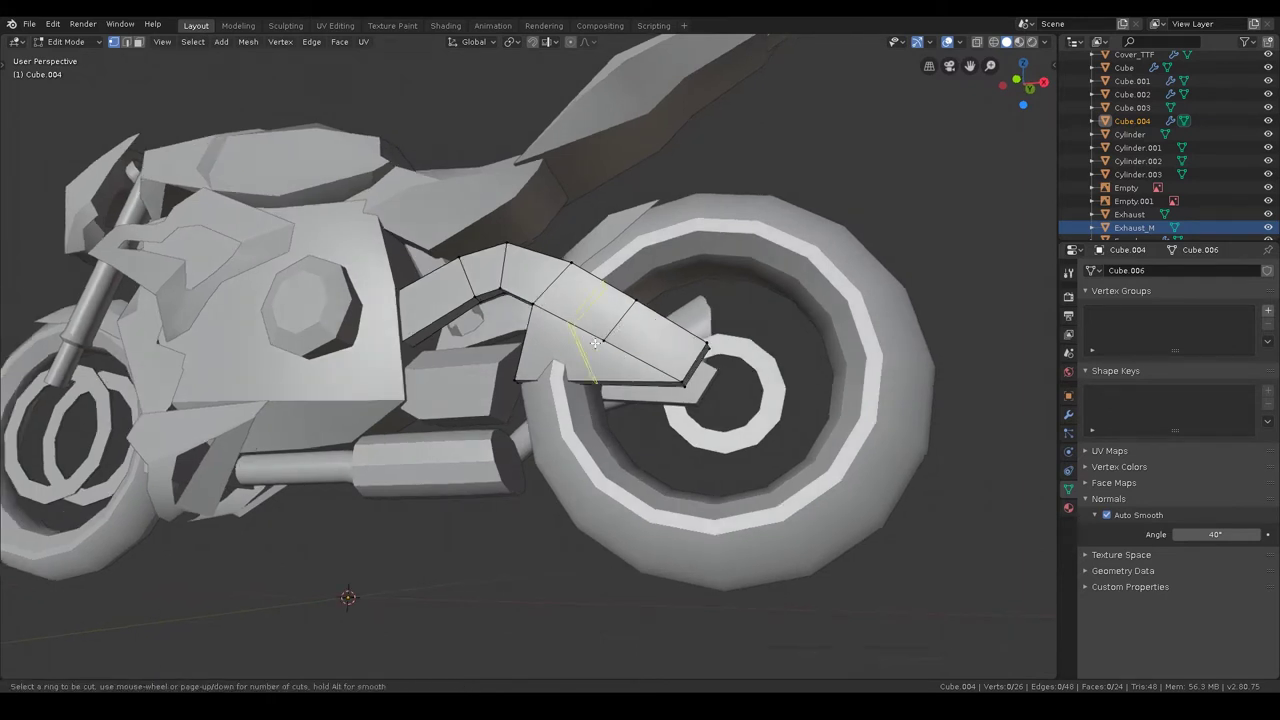
click(595, 343)
click(595, 343)
middle_drag(595, 343, 504, 336)
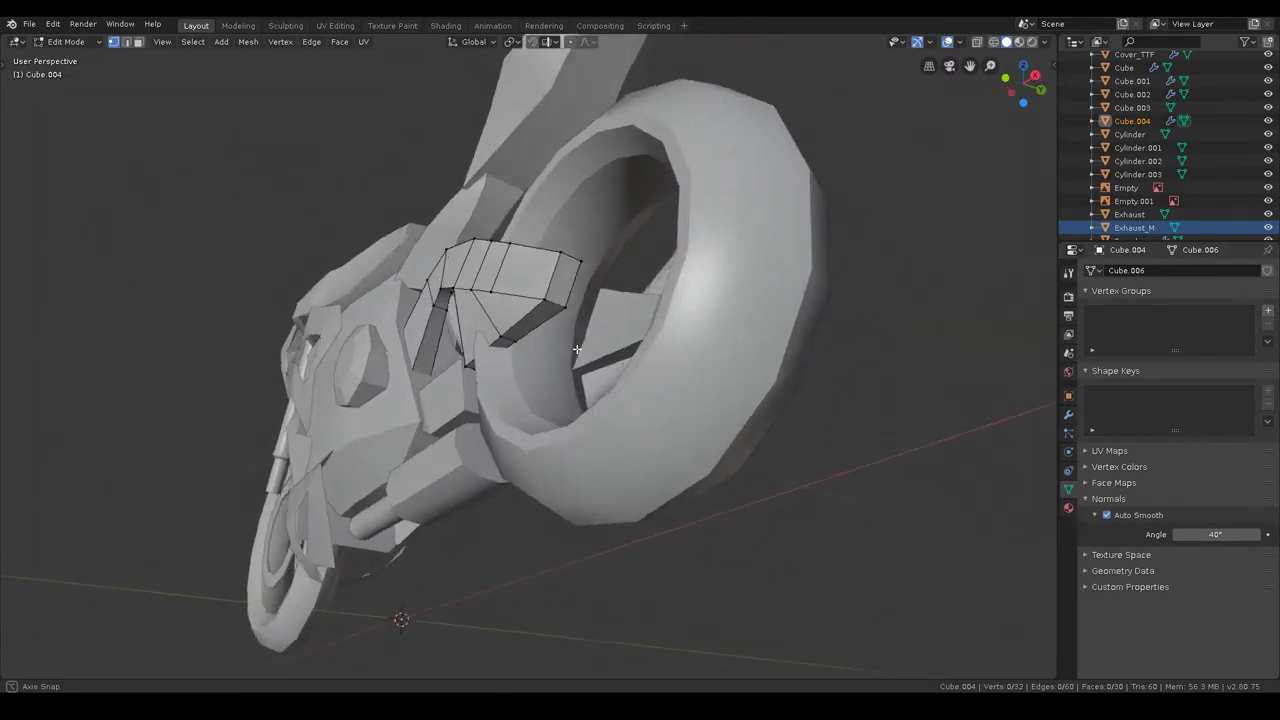
middle_drag(585, 351, 572, 352)
- Shift one arm vertex, then a pair of vertices, along the Y axis
key(g)
key(y)
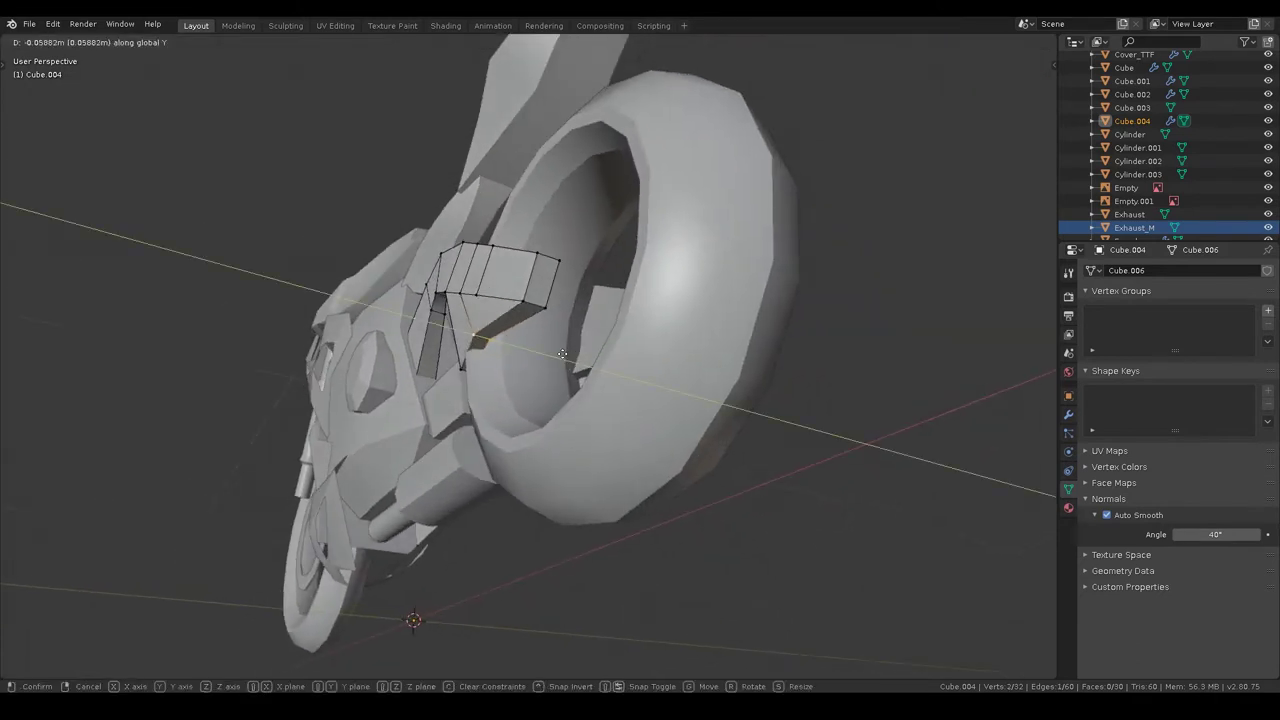
click(545, 362)
mouse_move(545, 362)
middle_down()
mouse_move(491, 363)
mouse_move(555, 365)
middle_up()
shift+click(487, 358)
key(g)
key(y)
click(543, 365)
- Merge the selected vertices at the last one and slide the merged vertex along Y
click(445, 368)
key(m)
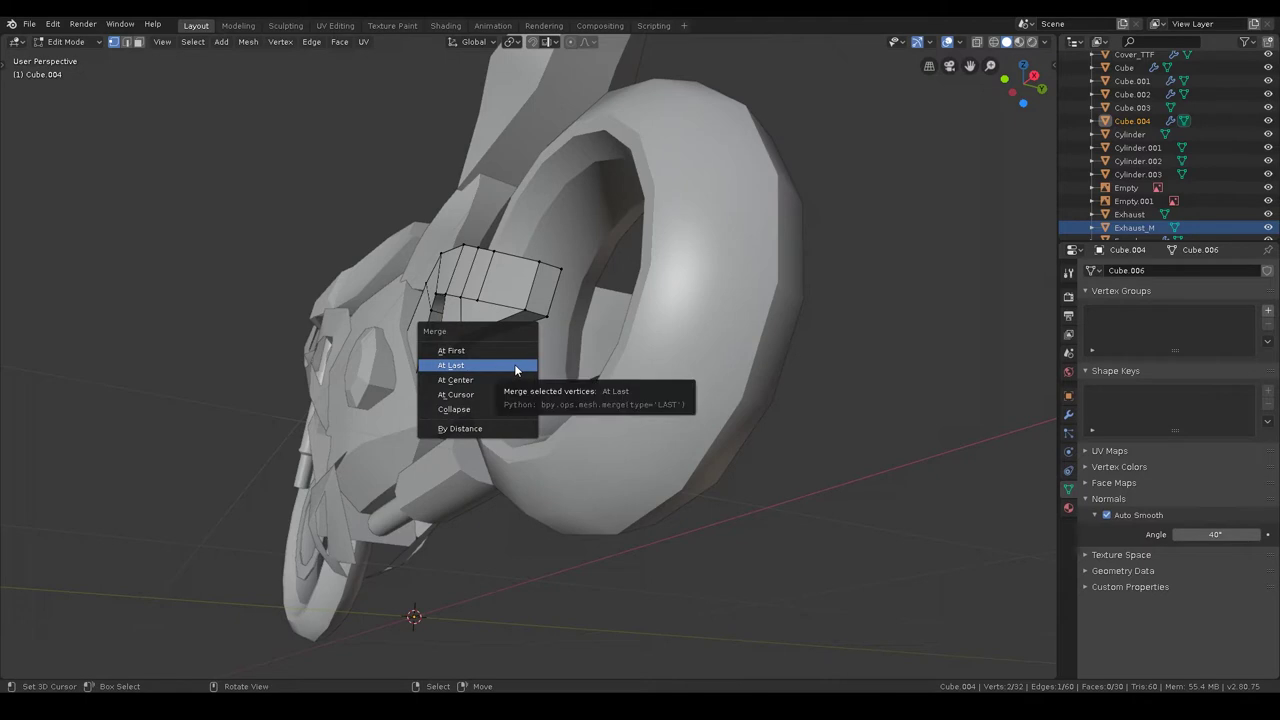
click(514, 365)
key(g)
key(y)
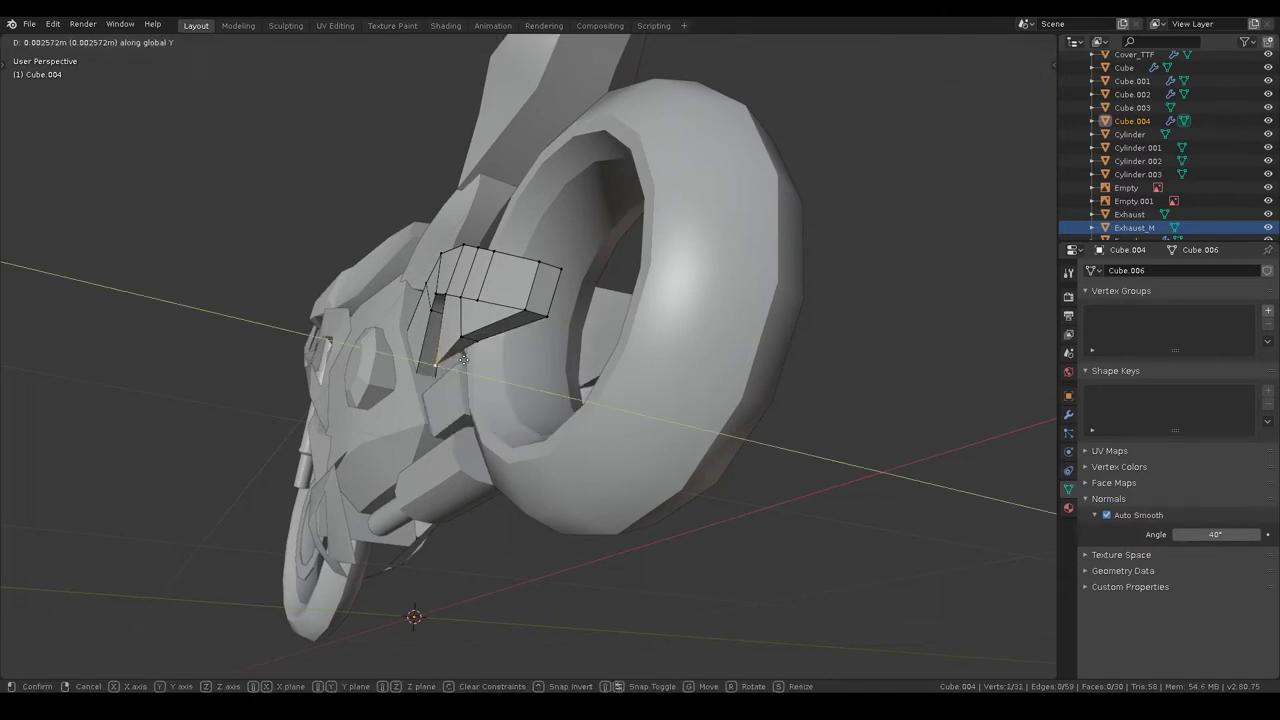
click(479, 360)
mouse_move(479, 360)
middle_down()
mouse_move(583, 477)
mouse_move(623, 457)
middle_up()
- Return to Object Mode, save s1000r.blend, and inspect the motorcycle from a lower angle
key(Tab)
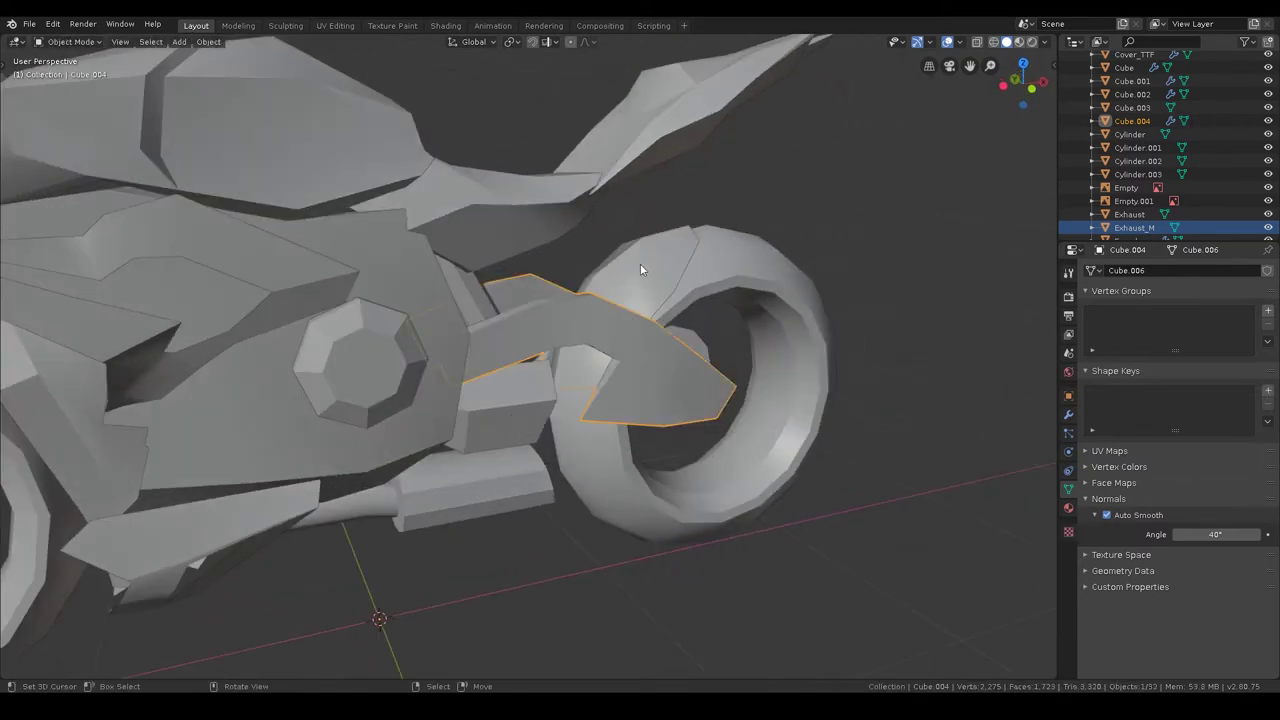
scroll(640, 263, down, 4)
key(ctrl+s)
mouse_move(714, 342)
middle_down()
mouse_move(651, 386)
mouse_move(819, 397)
mouse_move(549, 391)
mouse_move(633, 383)
mouse_move(519, 508)
mouse_move(524, 483)
middle_up()
scroll(588, 454, up, 4)
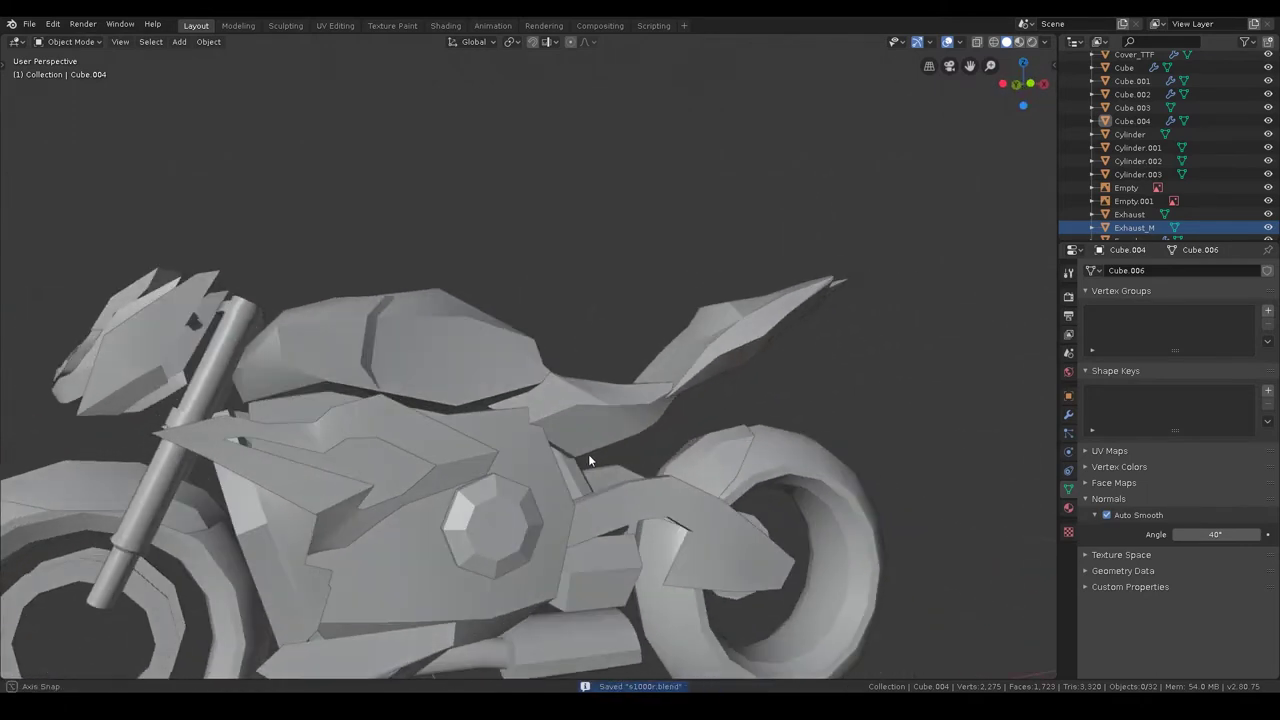
scroll(618, 440, down, 2)
scroll(620, 390, down, 2)
mouse_move(620, 390)
middle_down()
mouse_move(590, 430)
mouse_move(609, 420)
mouse_move(612, 436)
mouse_move(523, 350)
middle_up()
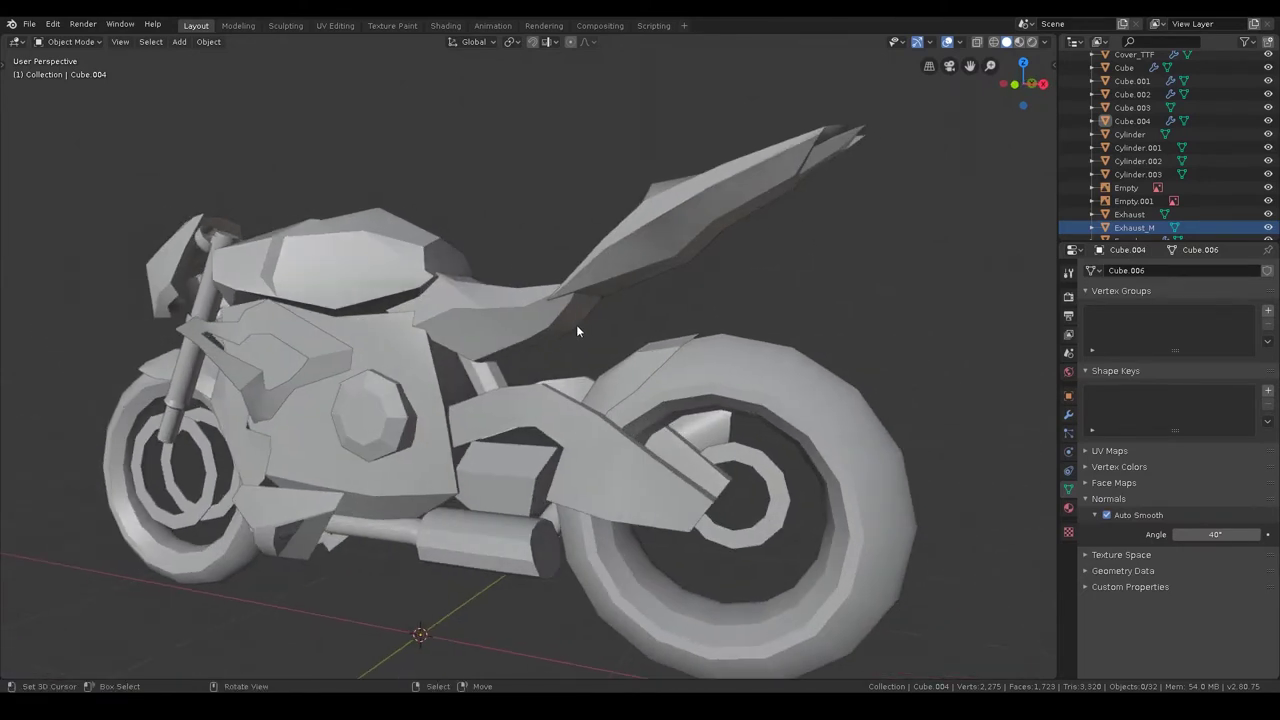
key(shift+a)
- Add a cube, shrink it to about a third, and place it beside the seat in front view
click(622, 350)
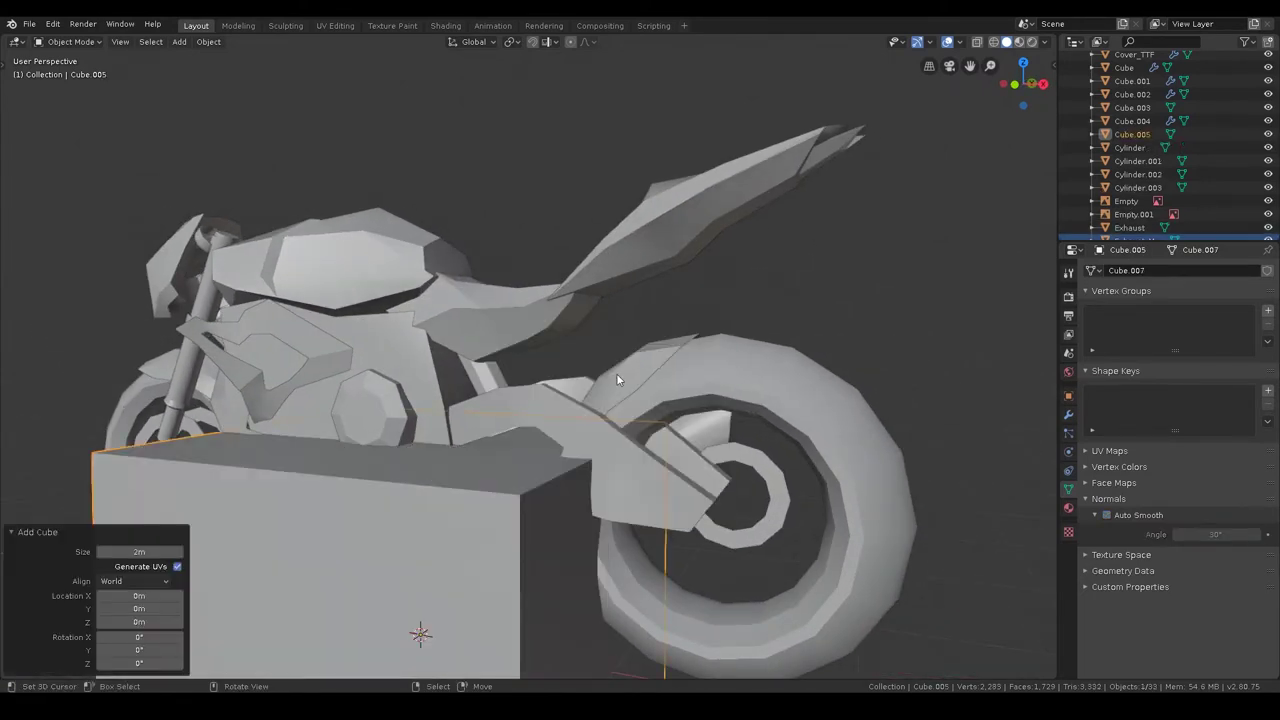
scroll(625, 410, down, 3)
mouse_move(634, 450)
middle_down()
mouse_move(605, 490)
mouse_move(552, 503)
mouse_move(644, 429)
middle_up()
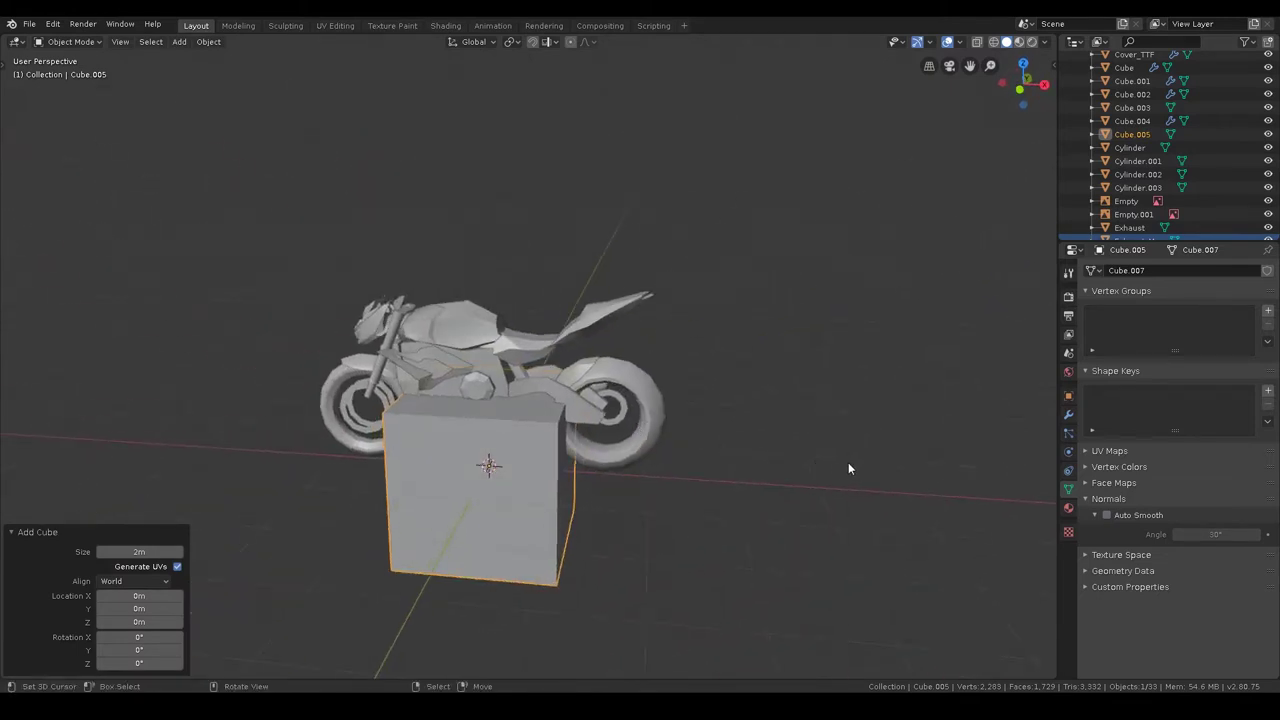
key(s)
click(607, 457)
key(KP_1)
scroll(581, 452, up, 5)
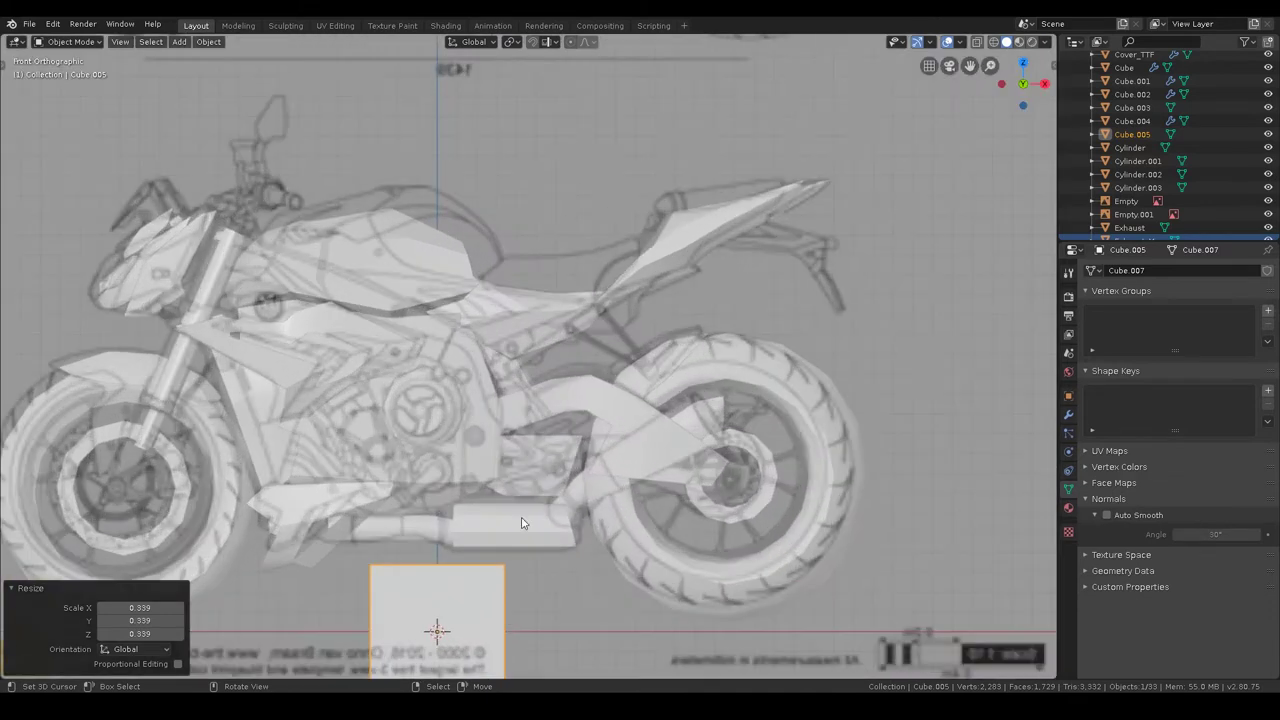
key(g)
click(632, 155)
scroll(629, 270, up, 3)
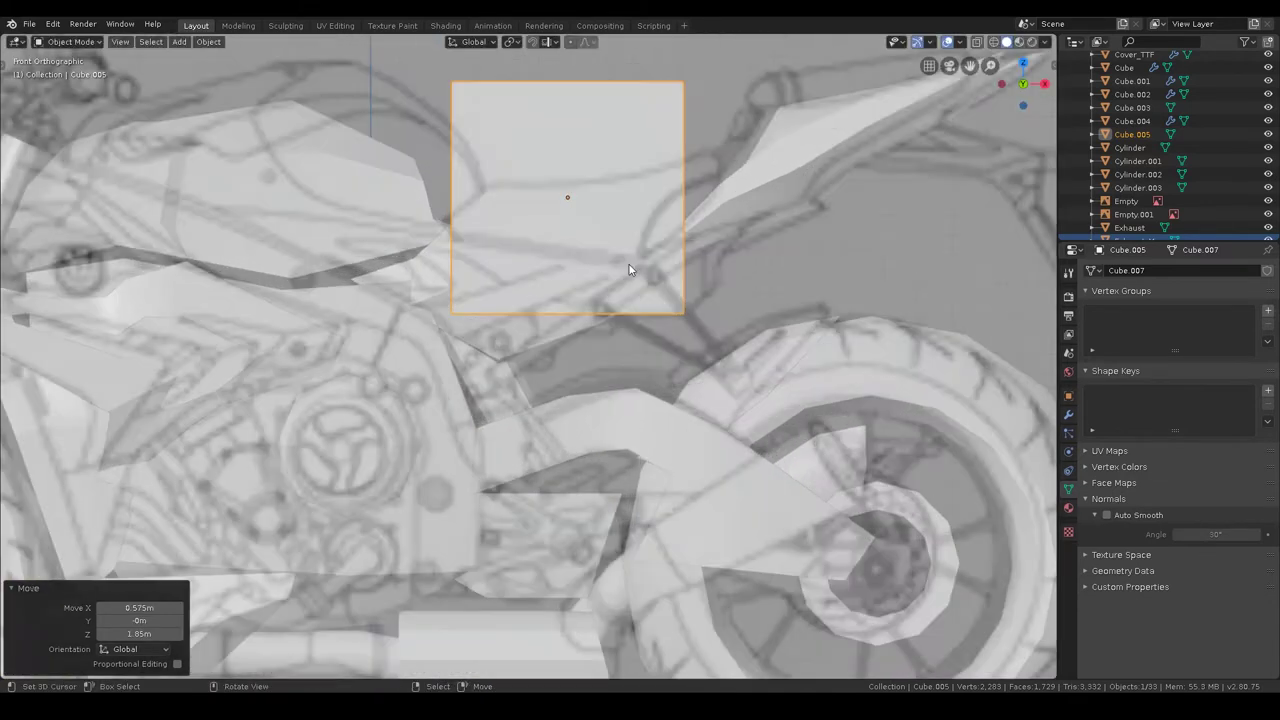
shift+middle_drag(712, 303, 610, 459)
- In see-through Edit Mode, drag the cube's top-left and left corners onto the reference outline
key(Tab)
key(alt+a)
key(b)
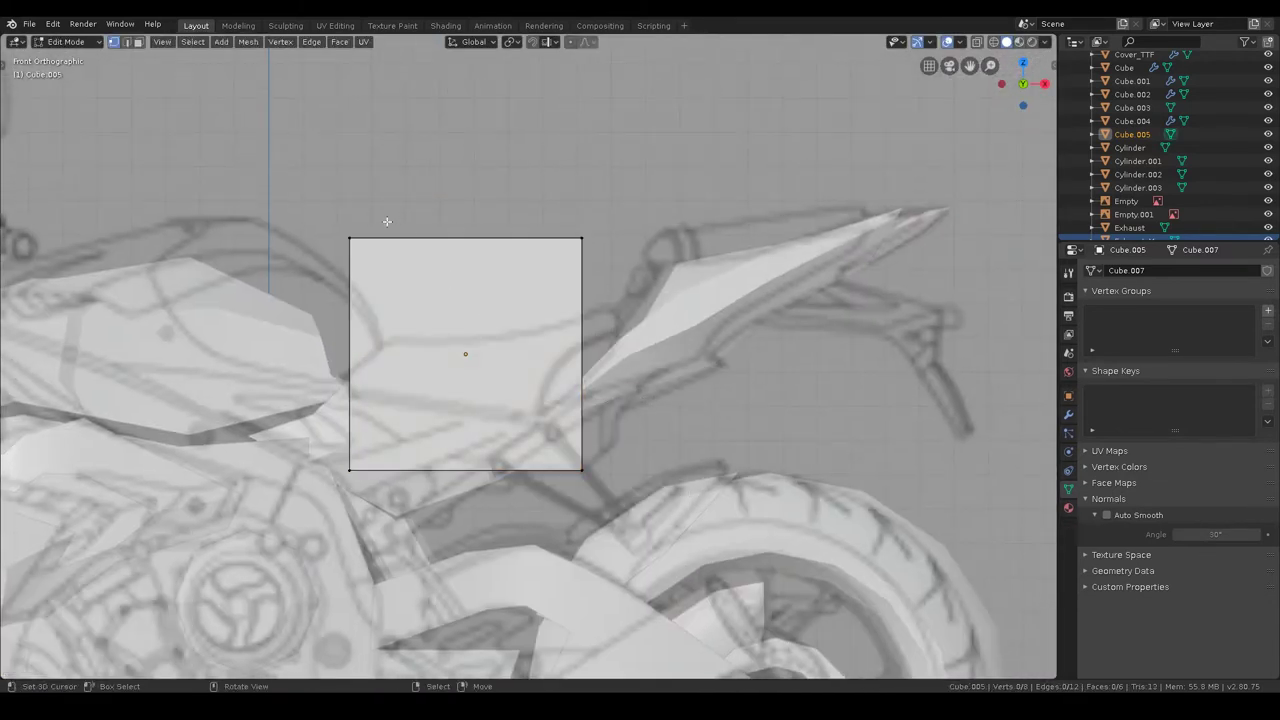
key(alt+z)
drag(387, 221, 330, 258)
key(g)
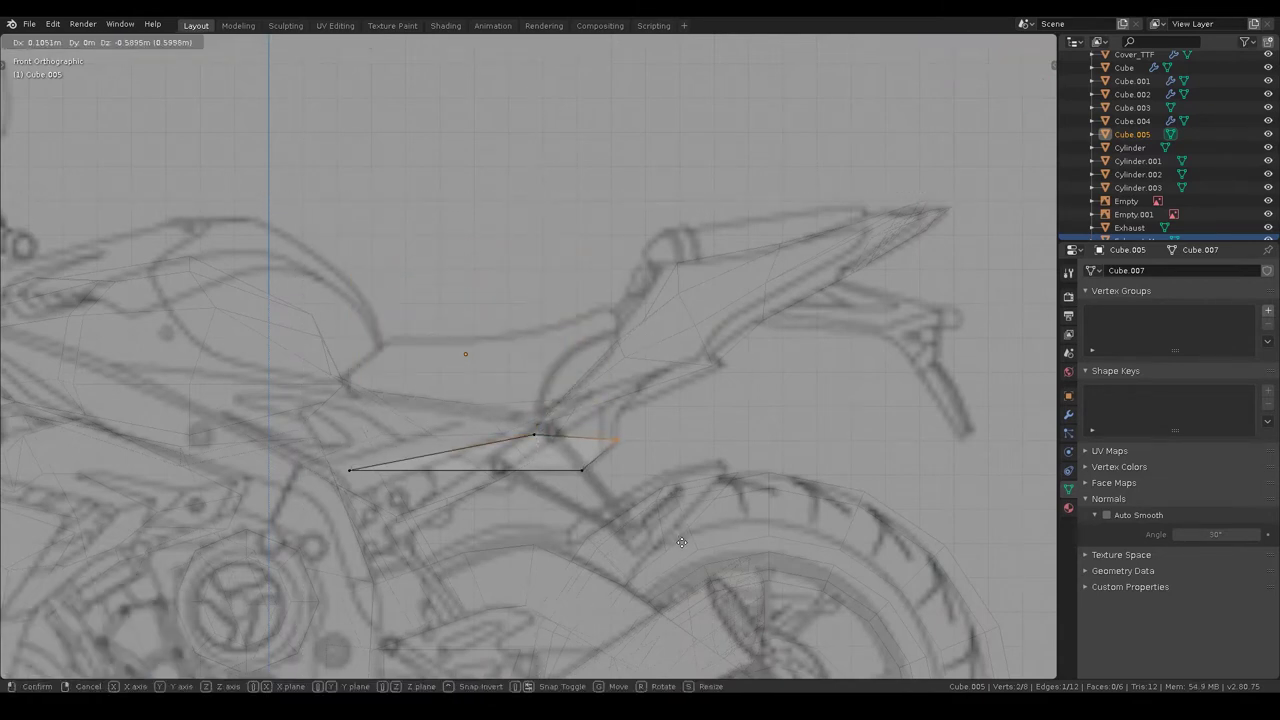
click(656, 438)
drag(398, 502, 398, 502)
key(g)
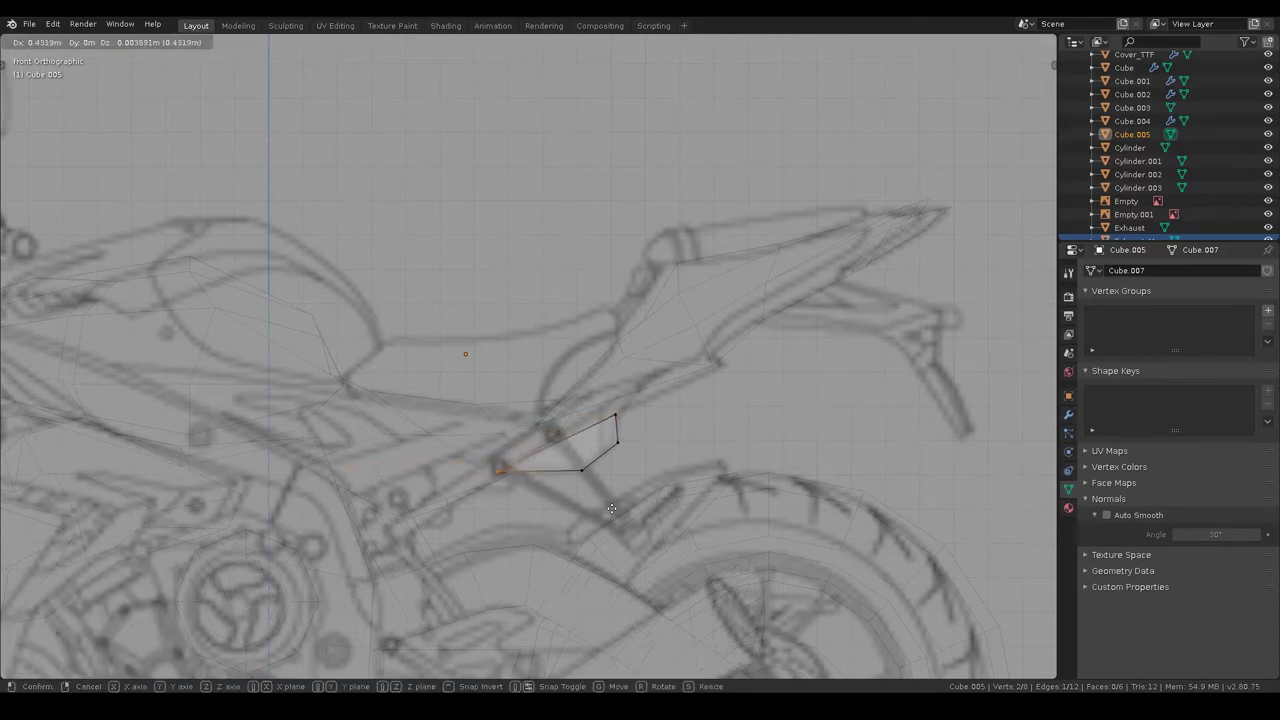
click(610, 509)
- Reposition the top corner, extrude a new corner, and fit it to the outline
key(b)
drag(603, 407, 630, 430)
key(g)
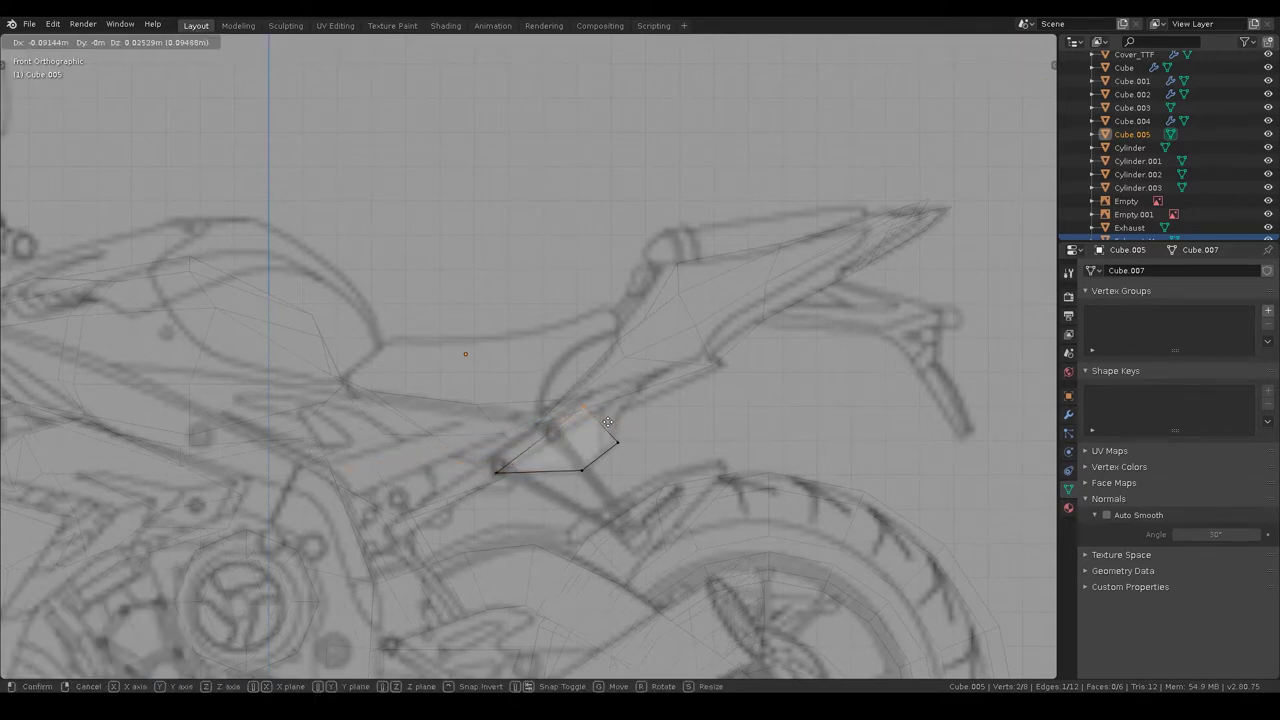
click(574, 394)
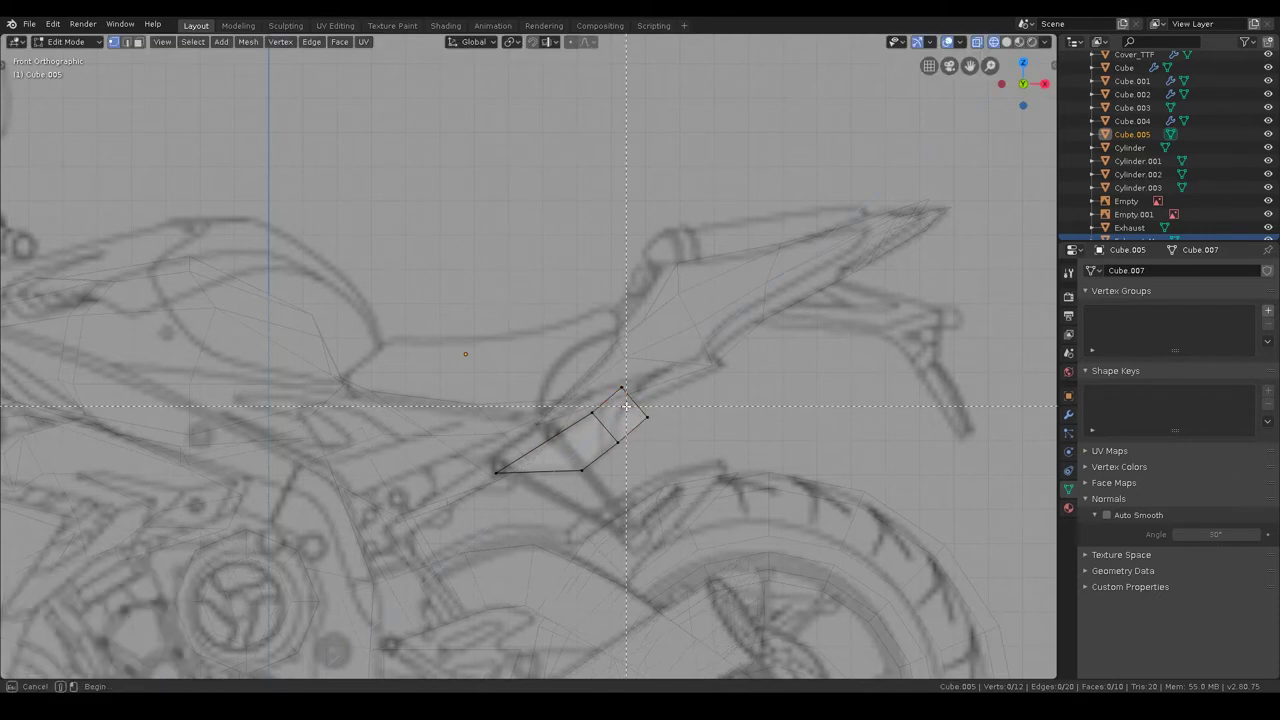
key(e)
click(668, 429)
drag(595, 372, 652, 400)
key(g)
click(664, 392)
key(Tab)
mouse_move(669, 394)
middle_down()
mouse_move(716, 340)
mouse_move(648, 338)
middle_up()
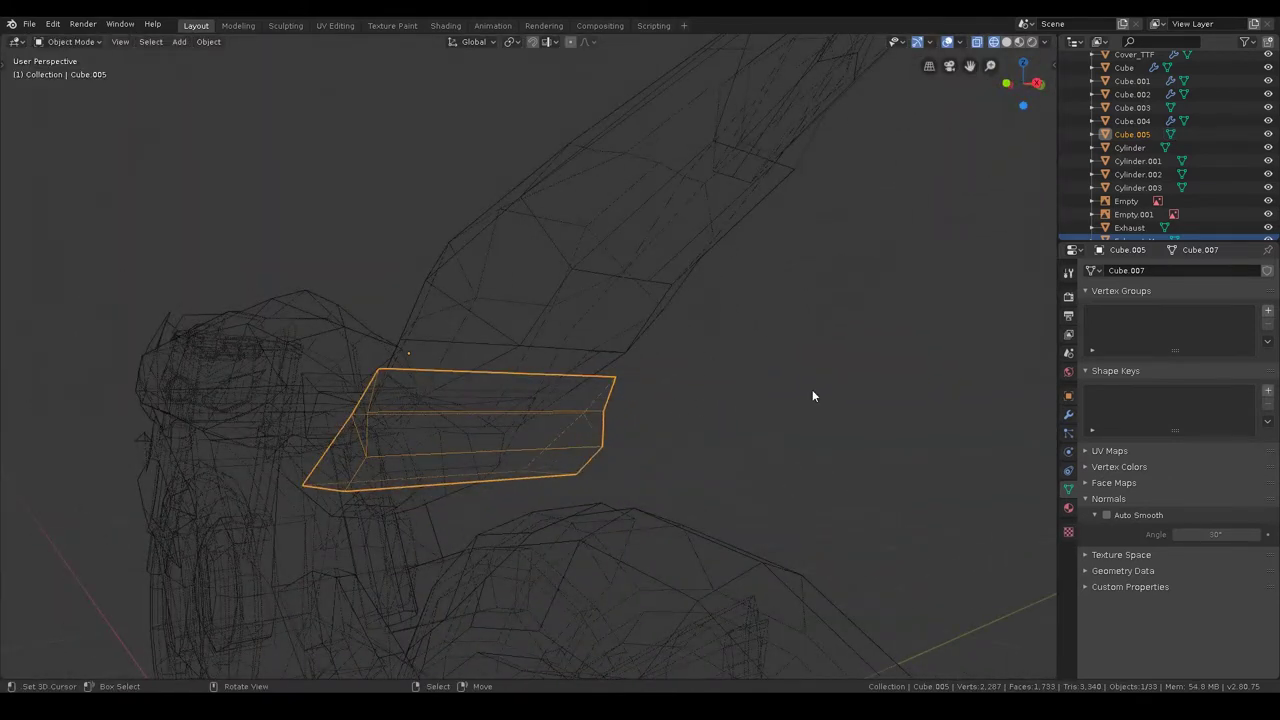
- Thin the panel to 0.2 along Y and switch to solid shading
key(s)
key(y)
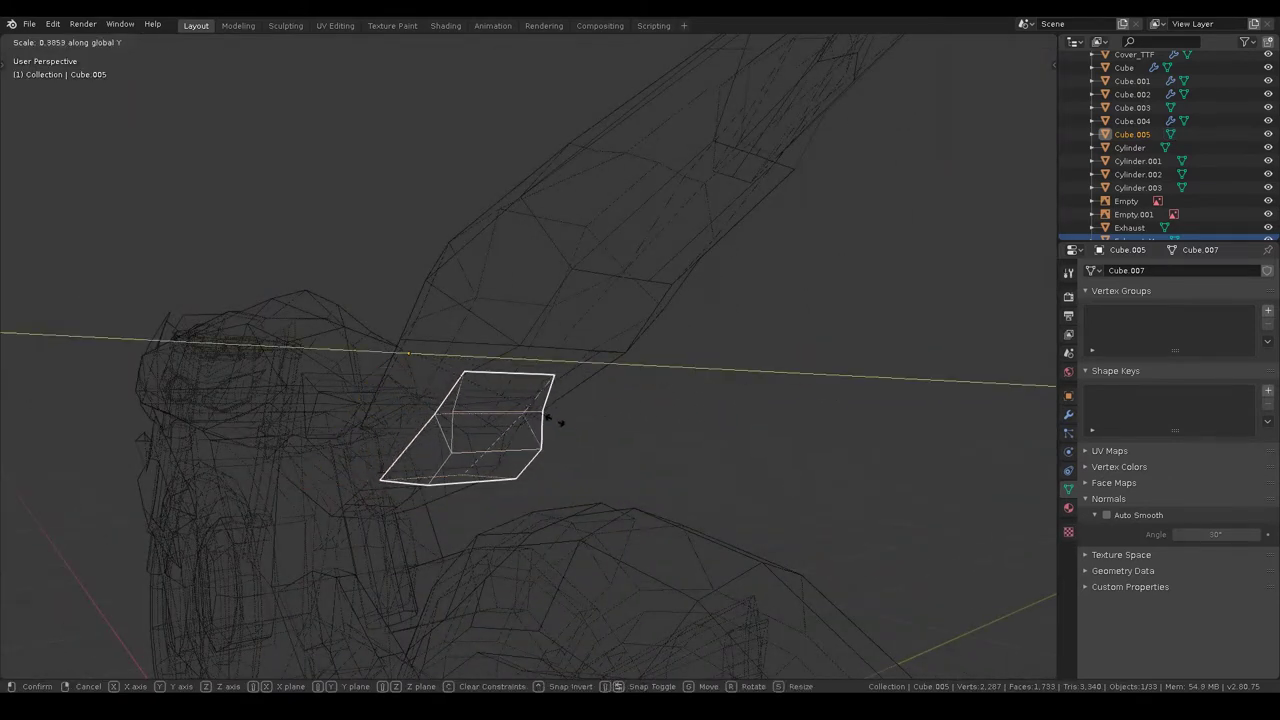
click(595, 431)
key(z)
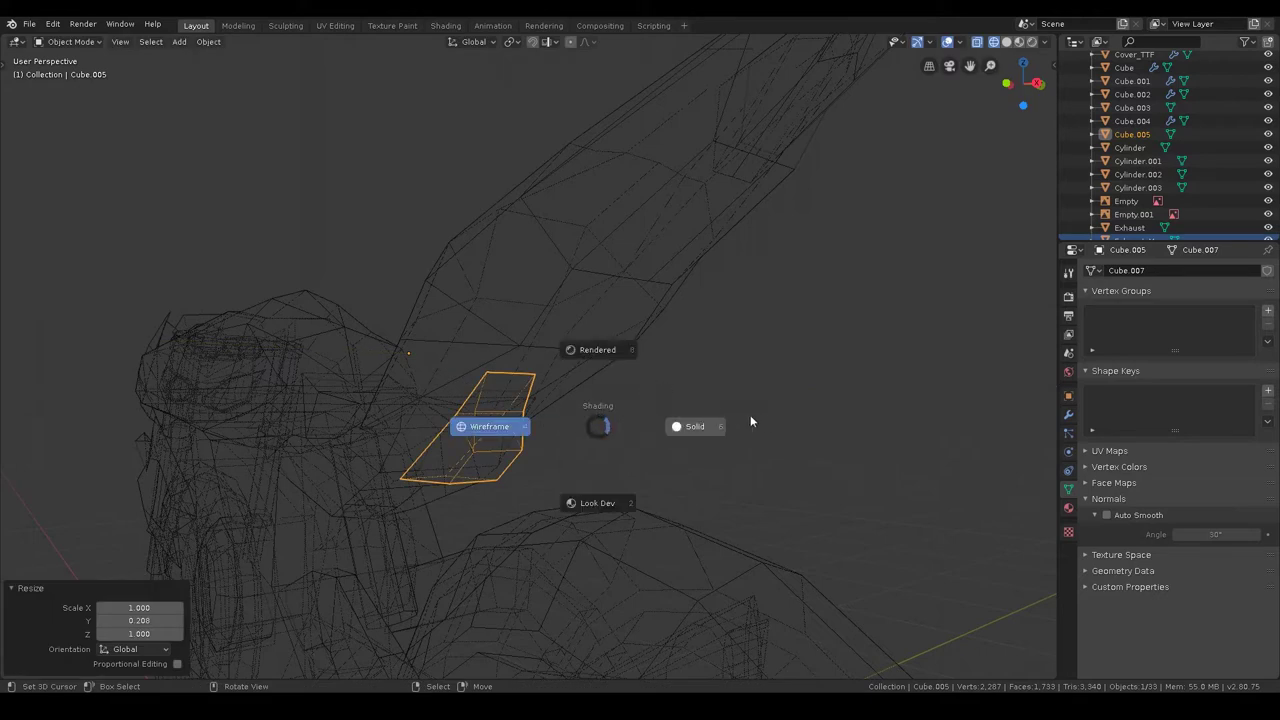
click(745, 427)
middle_drag(738, 430, 630, 427)
key(s)
key(y)
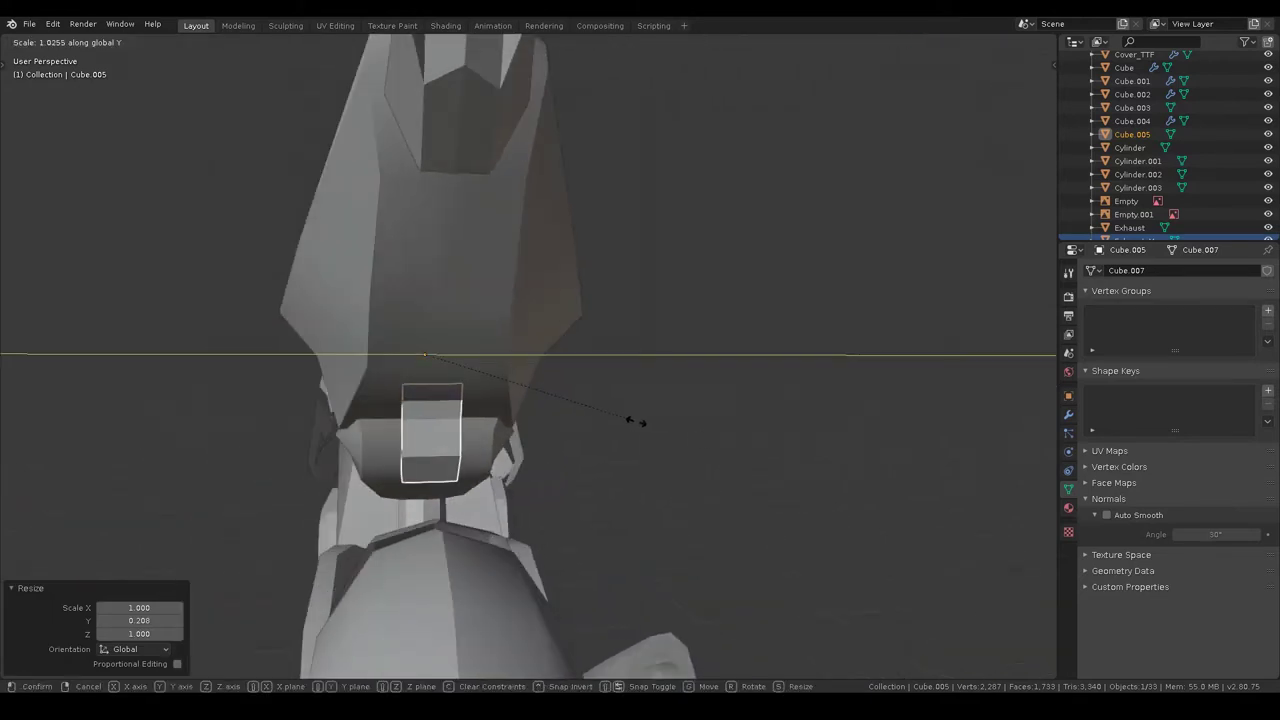
right_click(602, 446)
- Add a centred loop cut through the panel and raise vertices 0.0288 m along Z
key(Tab)
key(ctrl+r)
click(434, 431)
right_click(436, 431)
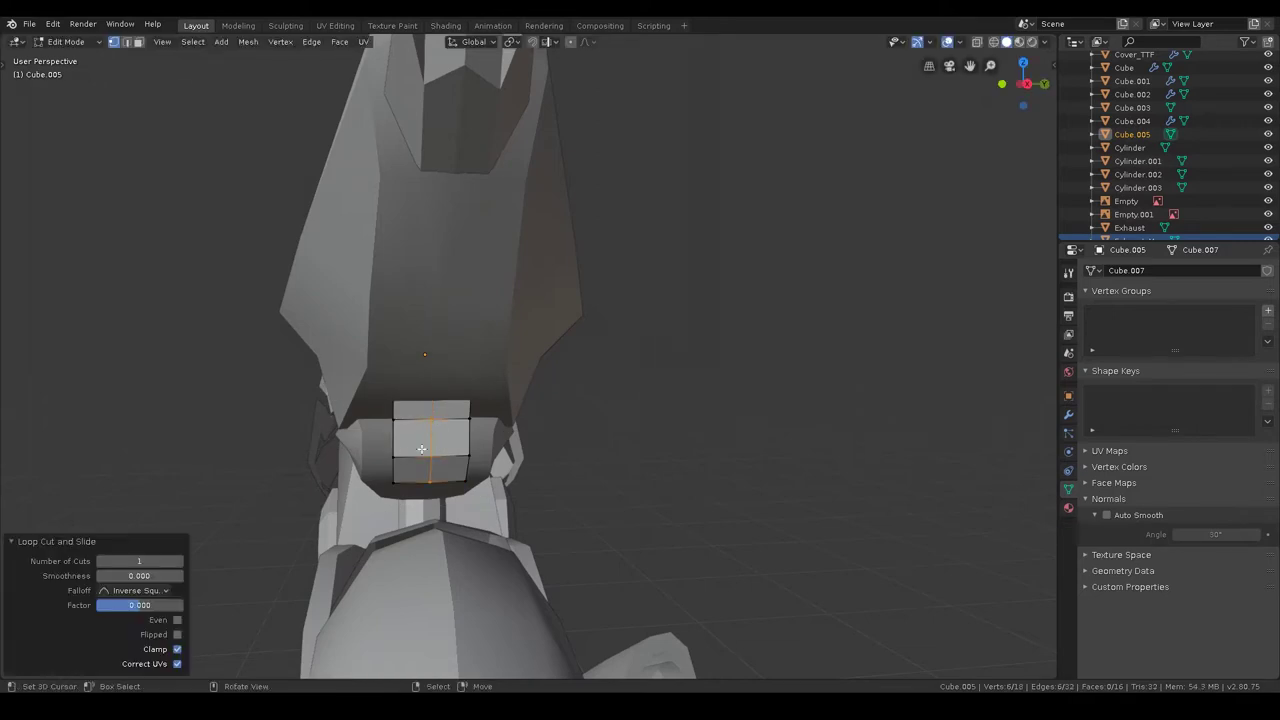
key(alt+a)
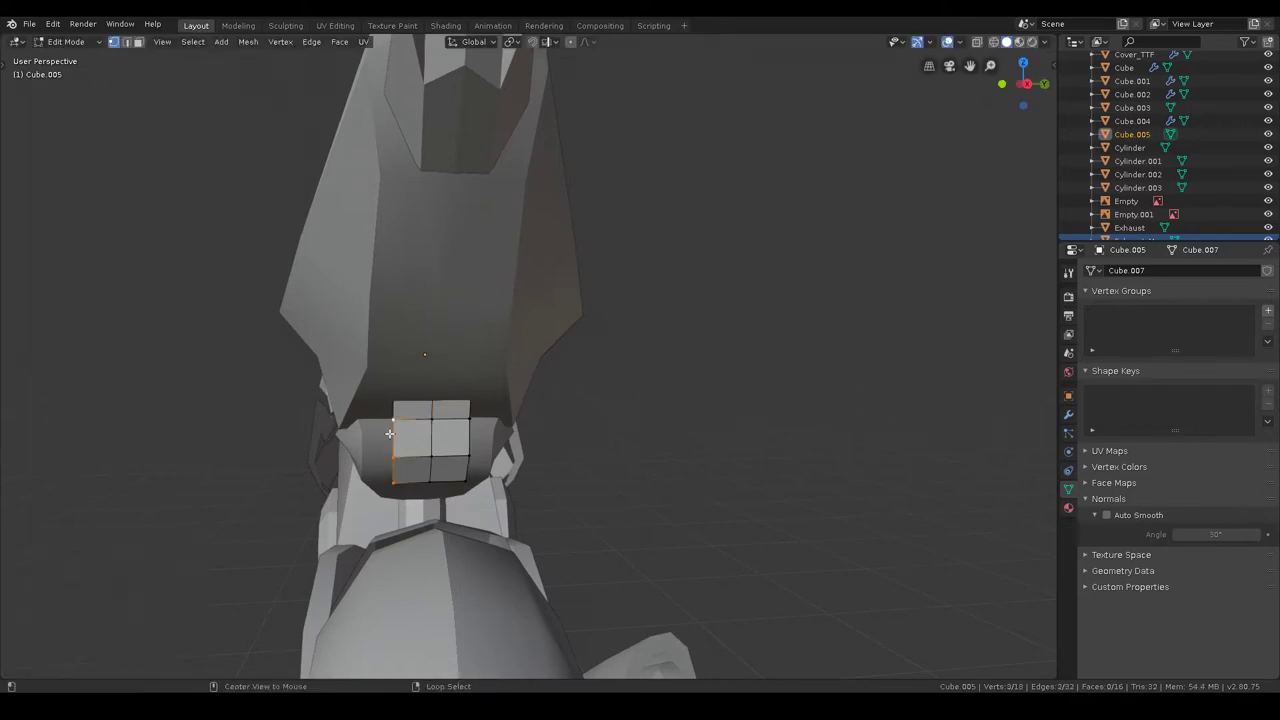
key(g)
key(z)
click(511, 428)
mouse_move(511, 428)
middle_down()
mouse_move(584, 303)
mouse_move(586, 355)
middle_up()
- In see-through front view, move the panel's three upper vertices onto the reference outline
key(ctrl+Tab)
click(584, 303)
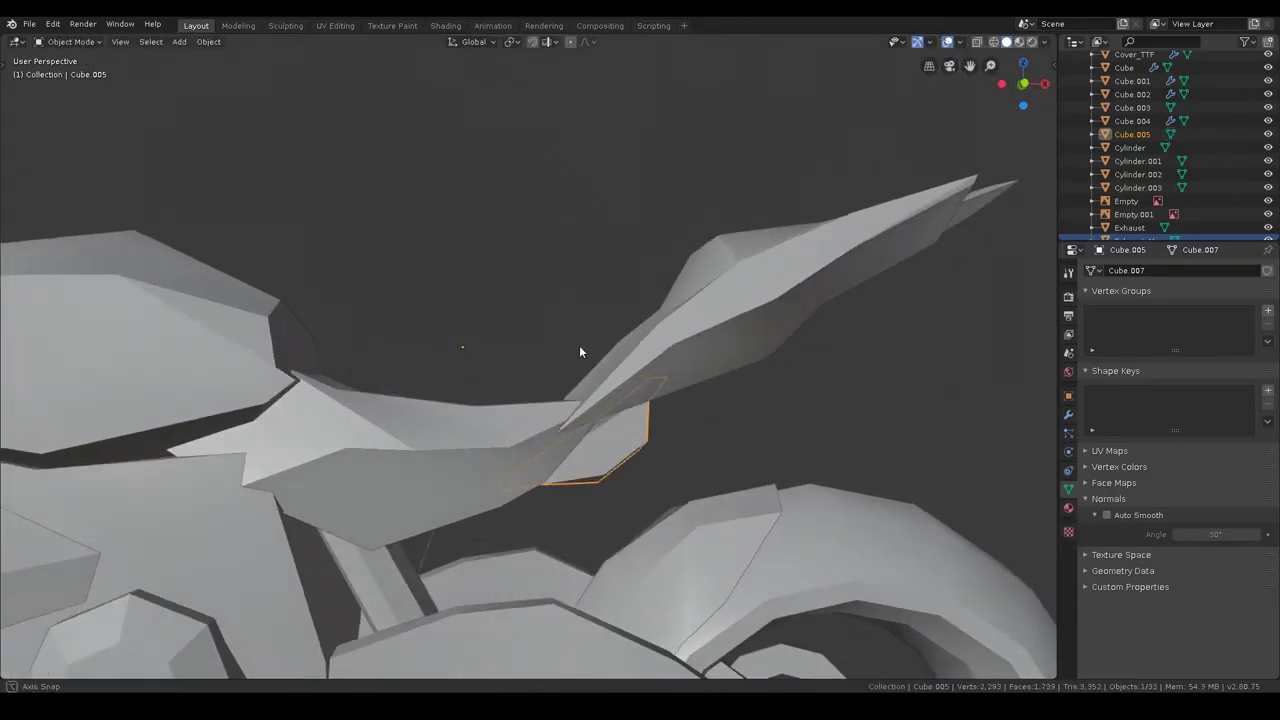
key(Tab)
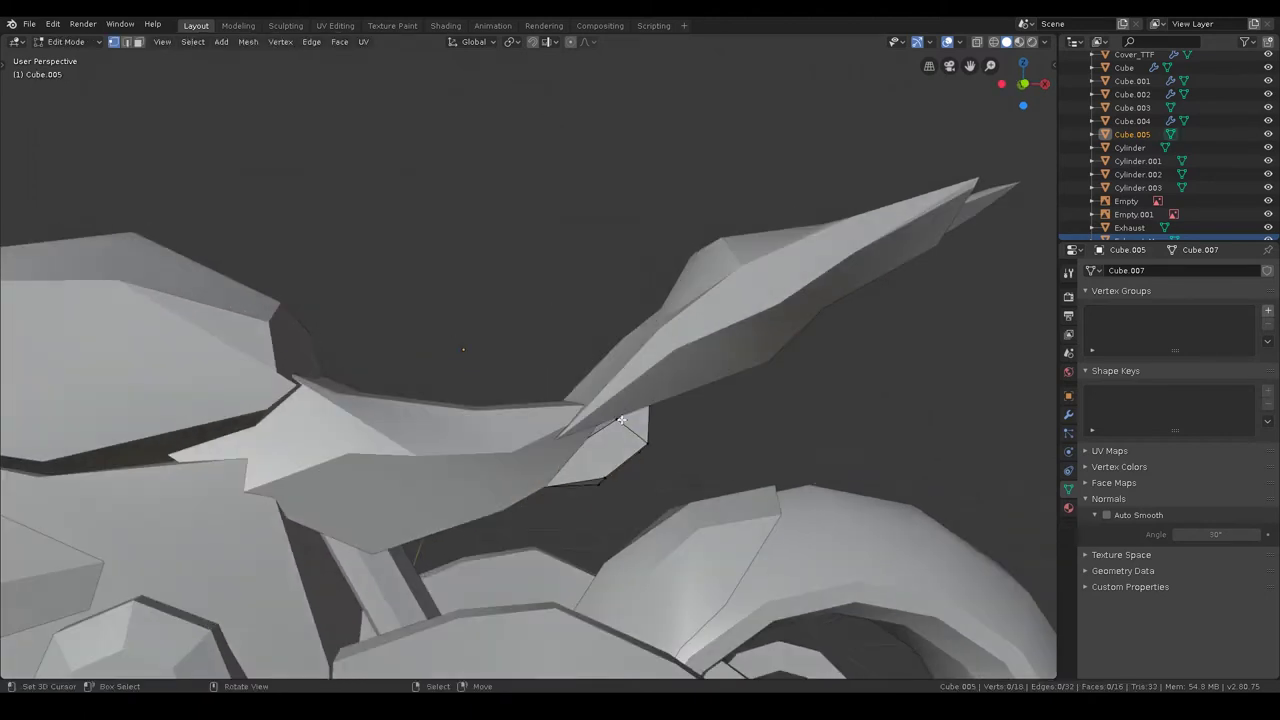
key(KP_1)
key(shift+z)
key(b)
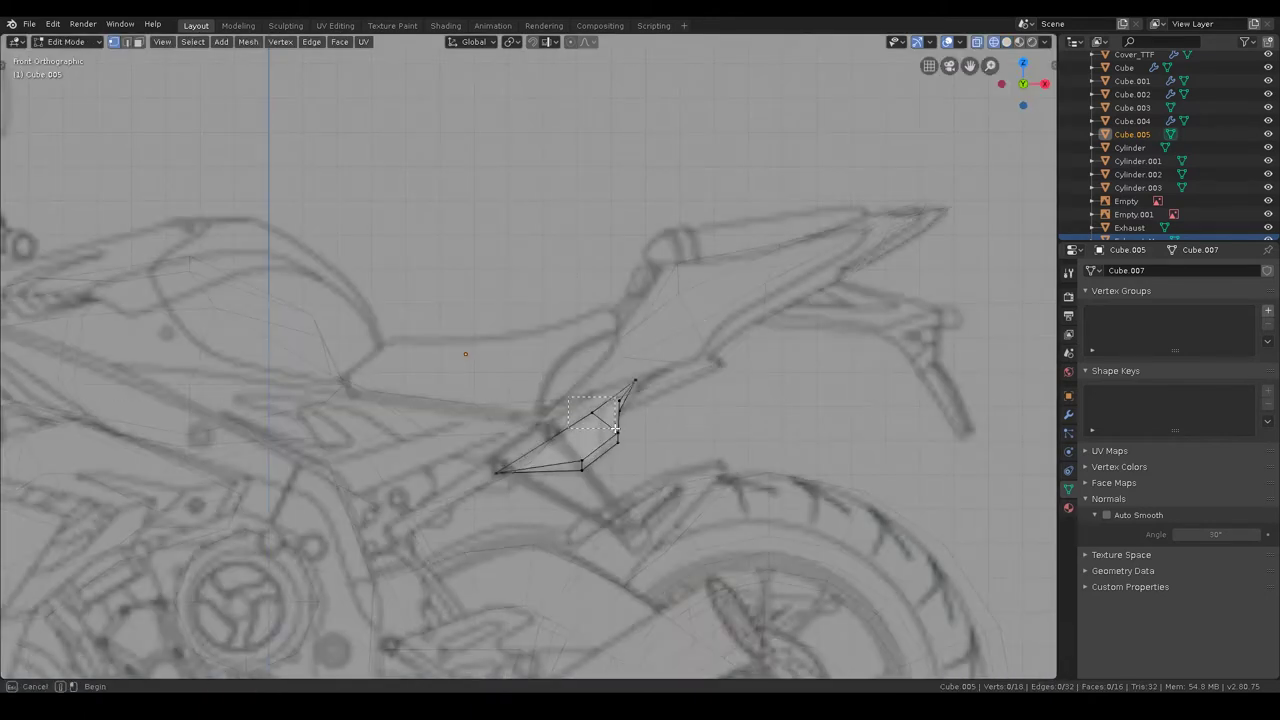
drag(568, 397, 615, 428)
key(g)
click(585, 418)
- Return to Object Mode and switch back to solid shading
key(Tab)
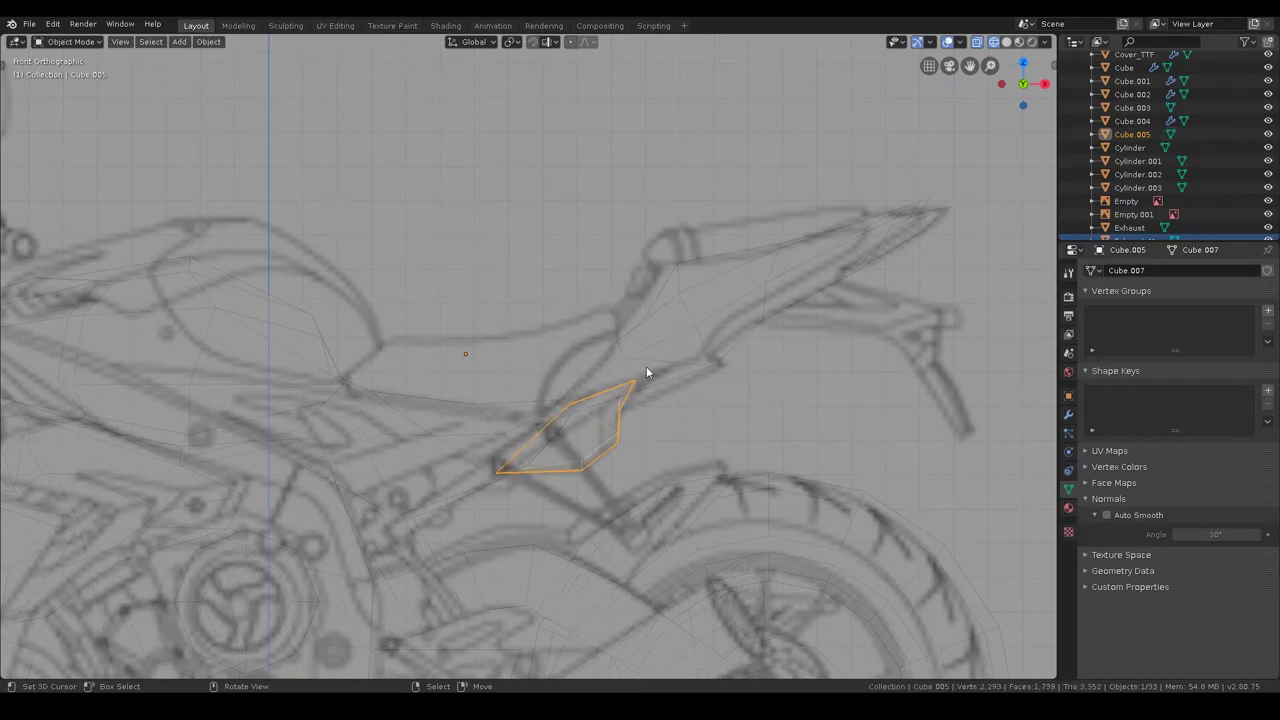
middle_drag(646, 366, 626, 398)
key(z)
click(877, 404)
- Shade the panel smooth with Auto Smooth at 30° and inspect the result
click(601, 420)
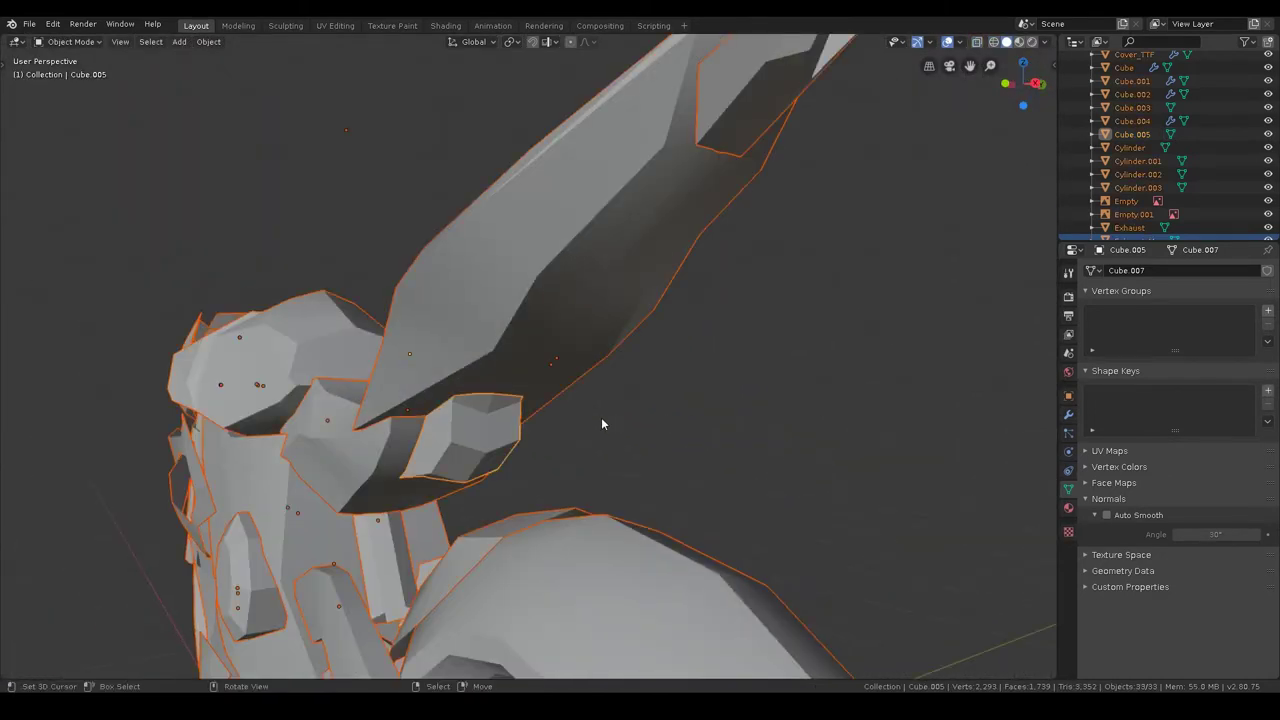
scroll(601, 420, up, 2)
right_click(513, 418)
click(513, 418)
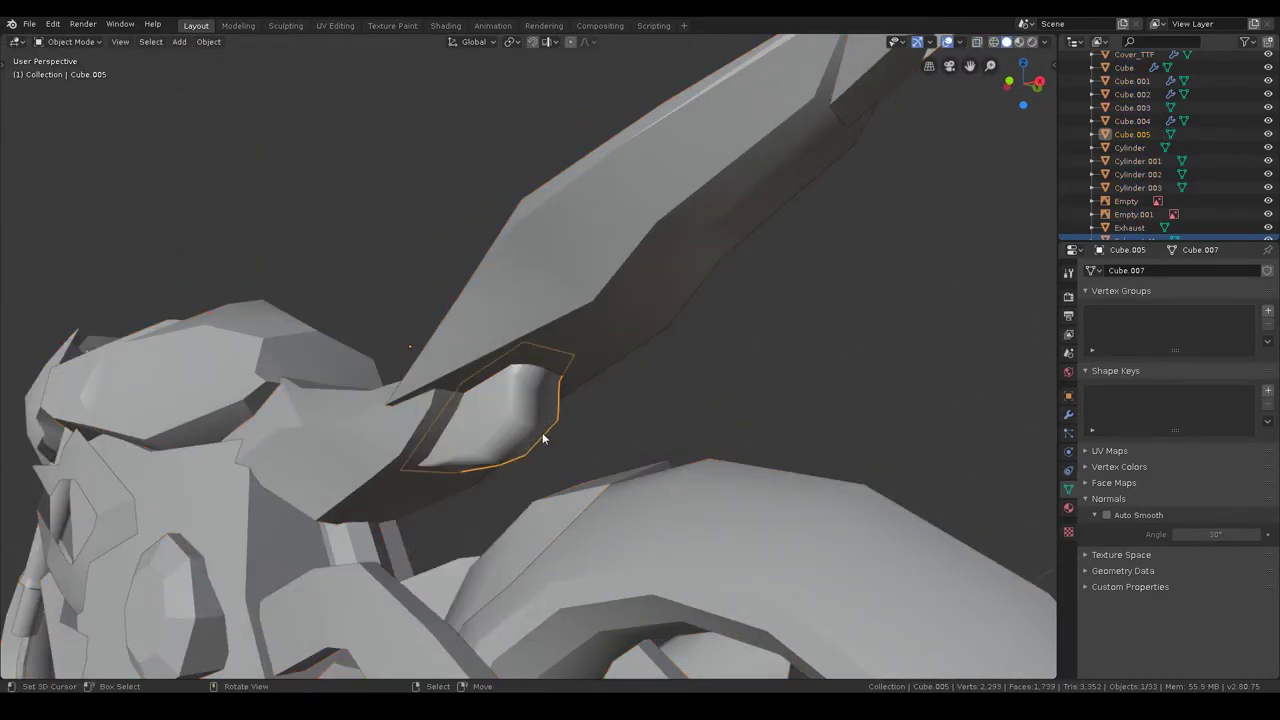
click(1106, 515)
mouse_move(600, 430)
middle_down()
mouse_move(631, 440)
mouse_move(693, 427)
middle_up()
mouse_move(579, 410)
middle_down()
mouse_move(378, 444)
mouse_move(370, 425)
mouse_move(430, 460)
mouse_move(608, 504)
mouse_move(705, 488)
mouse_move(644, 477)
mouse_move(656, 467)
mouse_move(683, 494)
mouse_move(706, 489)
mouse_move(617, 460)
mouse_move(590, 486)
mouse_move(743, 500)
mouse_move(691, 491)
mouse_move(708, 411)
mouse_move(690, 442)
mouse_move(597, 443)
middle_up()
- Save s1000r.blend and review the bike from side and front three-quarter views
key(ctrl+s)
scroll(728, 466, up, 5)
scroll(721, 481, down, 3)
scroll(697, 486, down, 2)
scroll(676, 473, down, 2)
scroll(590, 486, up, 4)
key(ctrl+s)
scroll(689, 446, up, 3)
middle_drag(474, 449, 497, 449)
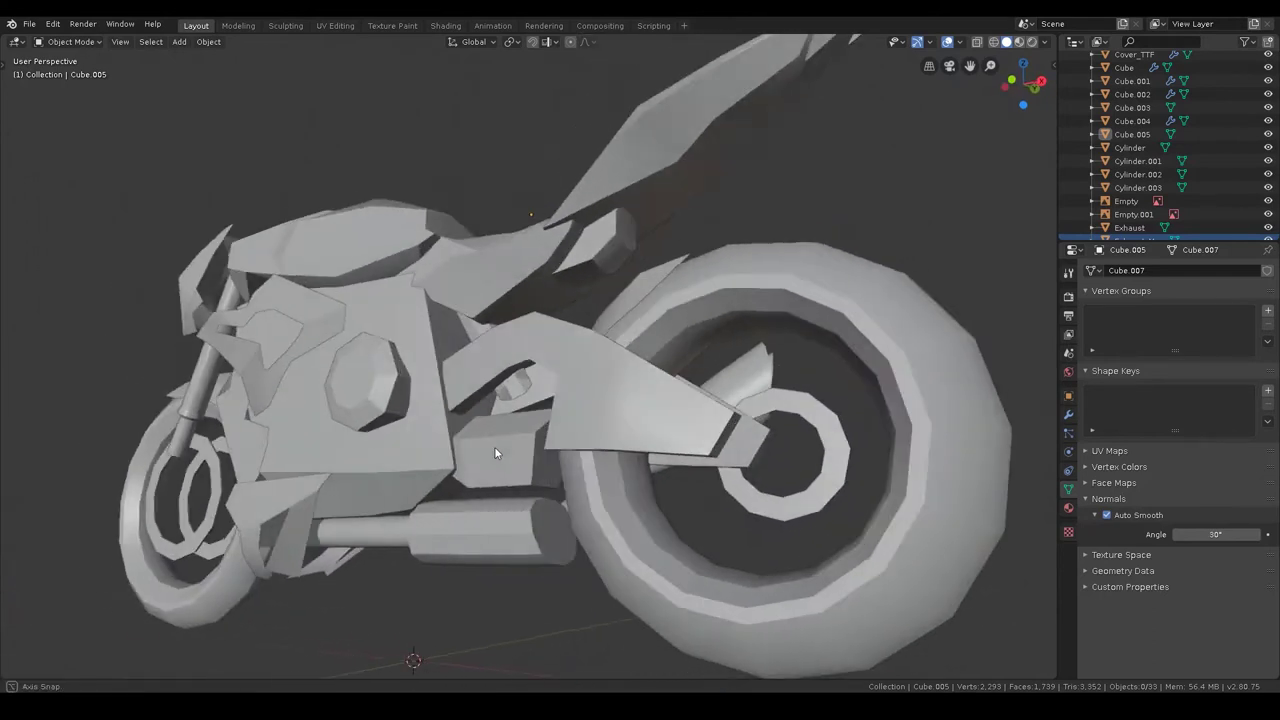
scroll(369, 485, up, 2)
scroll(500, 485, down, 3)
middle_drag(565, 486, 608, 485)
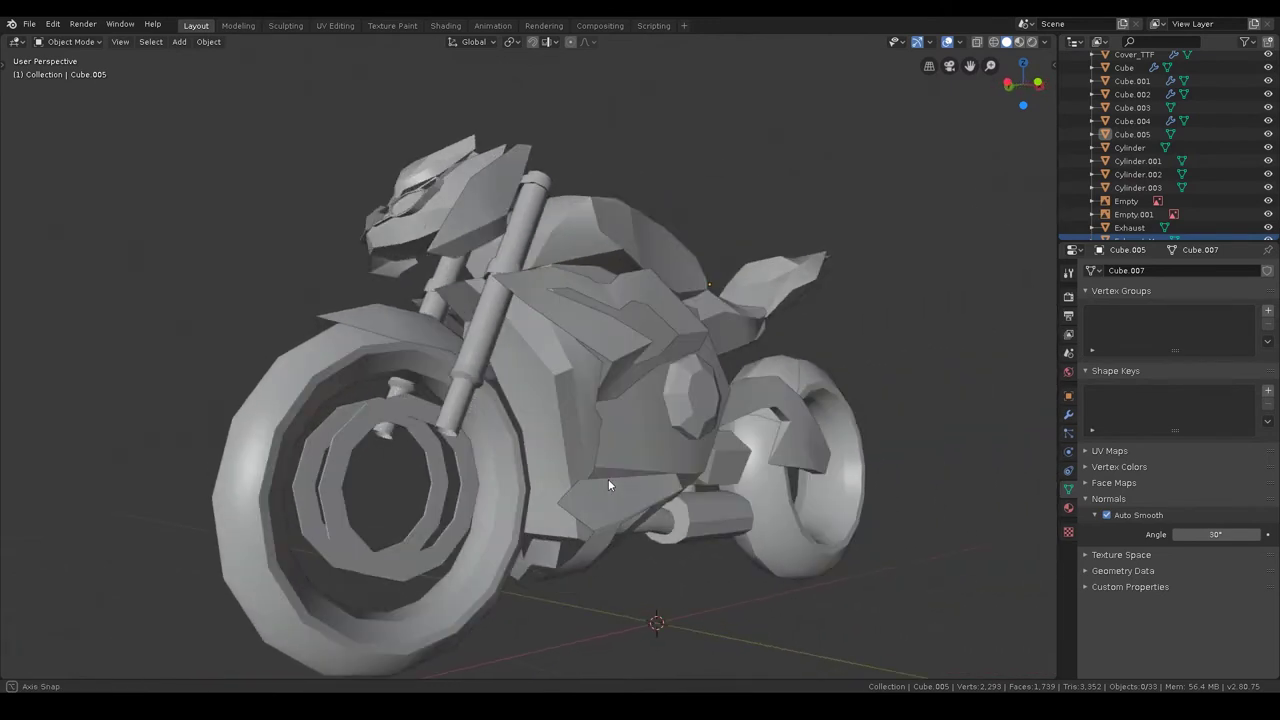
- Edit the Fourche fork mesh, try extruding its end loop, then delete the extruded vertices
click(453, 413)
key(ctrl+Tab)
click(449, 434)
alt+click(384, 430)
alt+click(384, 430)
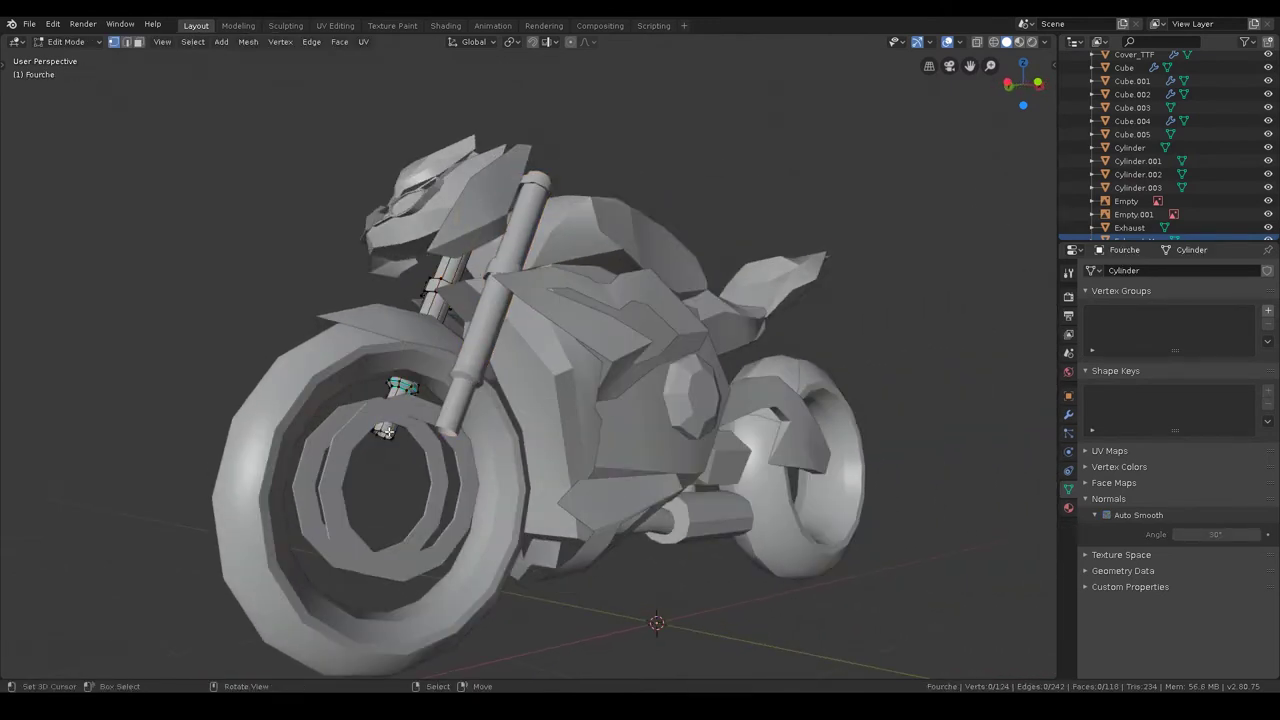
key(KP_1)
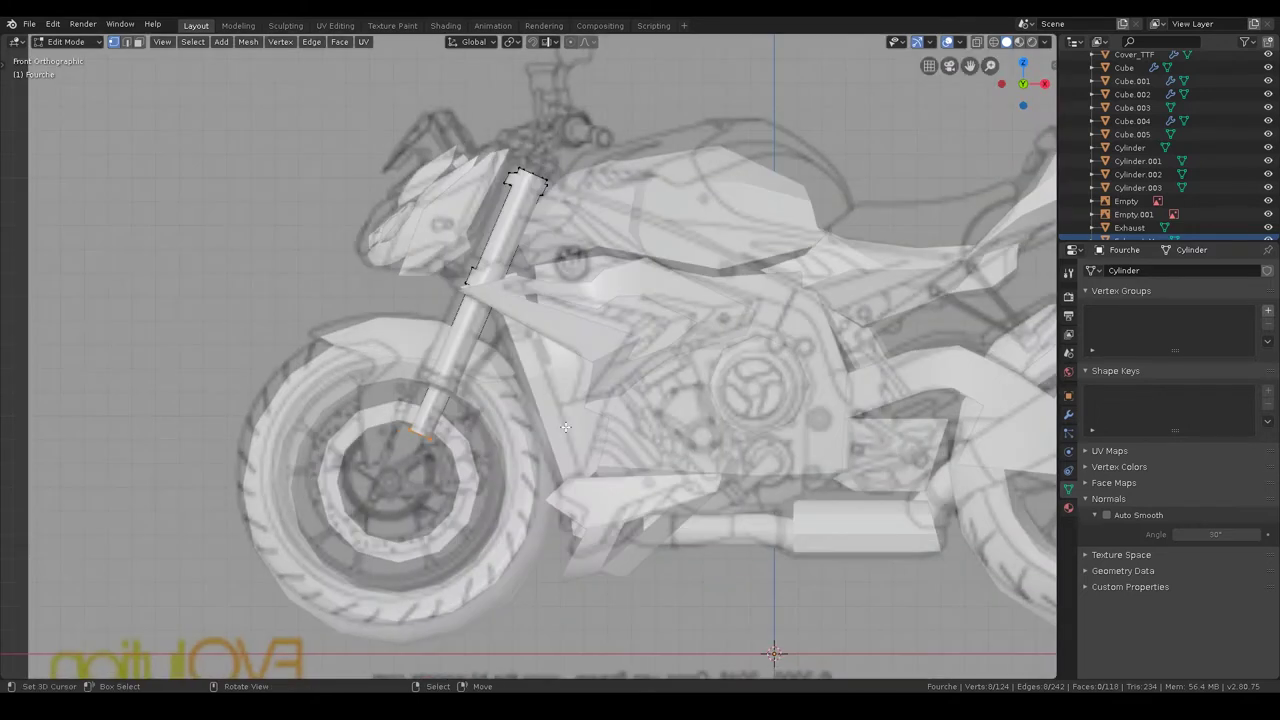
scroll(565, 427, up, 3)
scroll(565, 427, up, 2)
key(e)
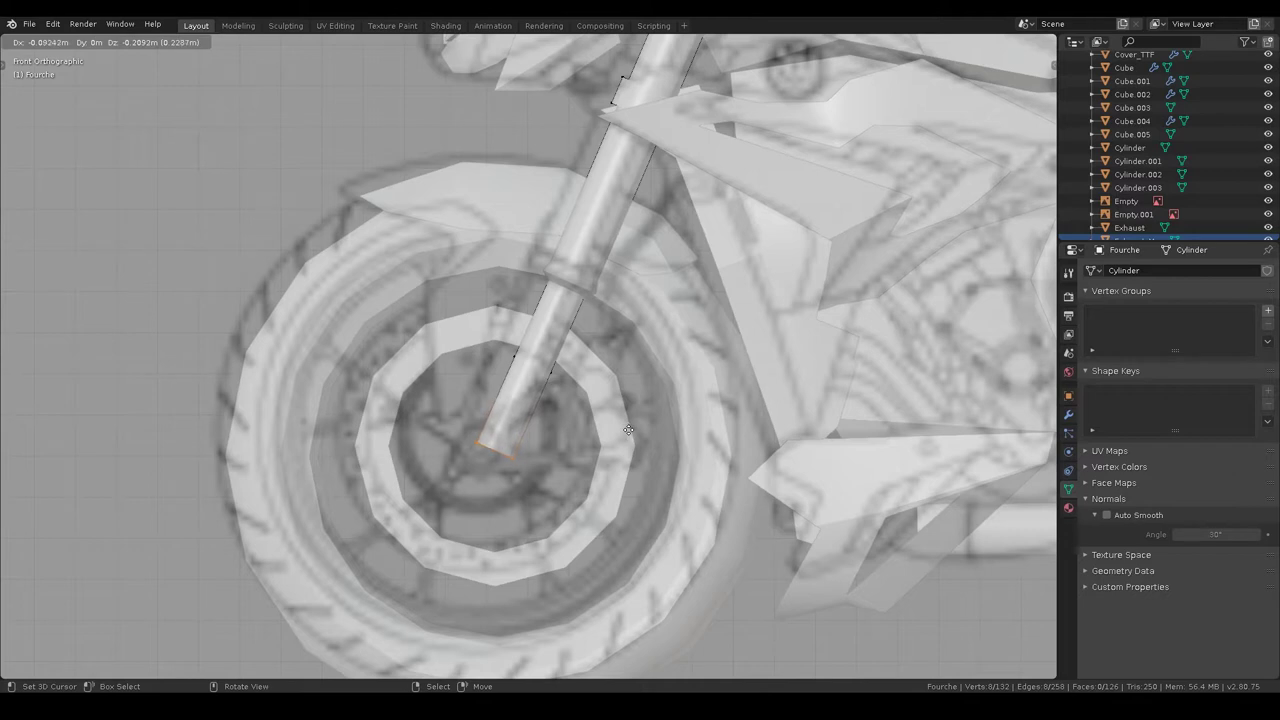
click(628, 430)
key(x)
click(533, 424)
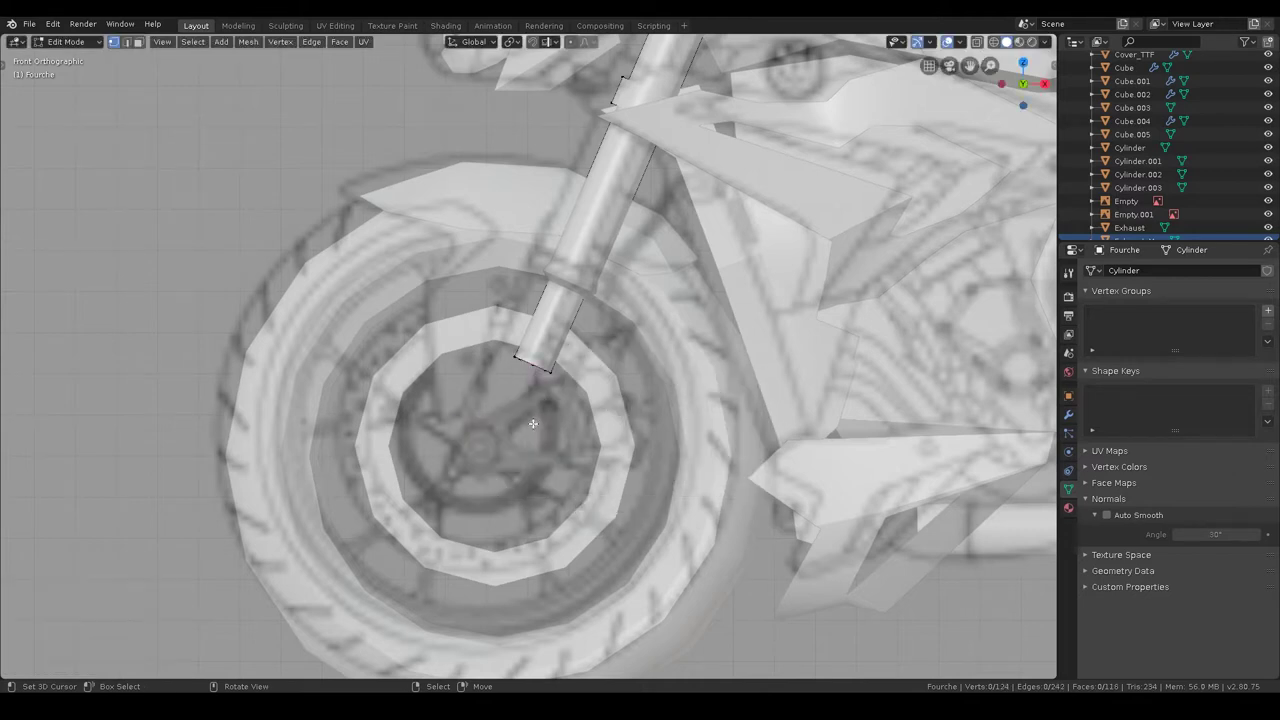
- With X-ray on, pull the fork's bottom vertex ring down to the front wheel hub, then return to Object Mode
key(z)
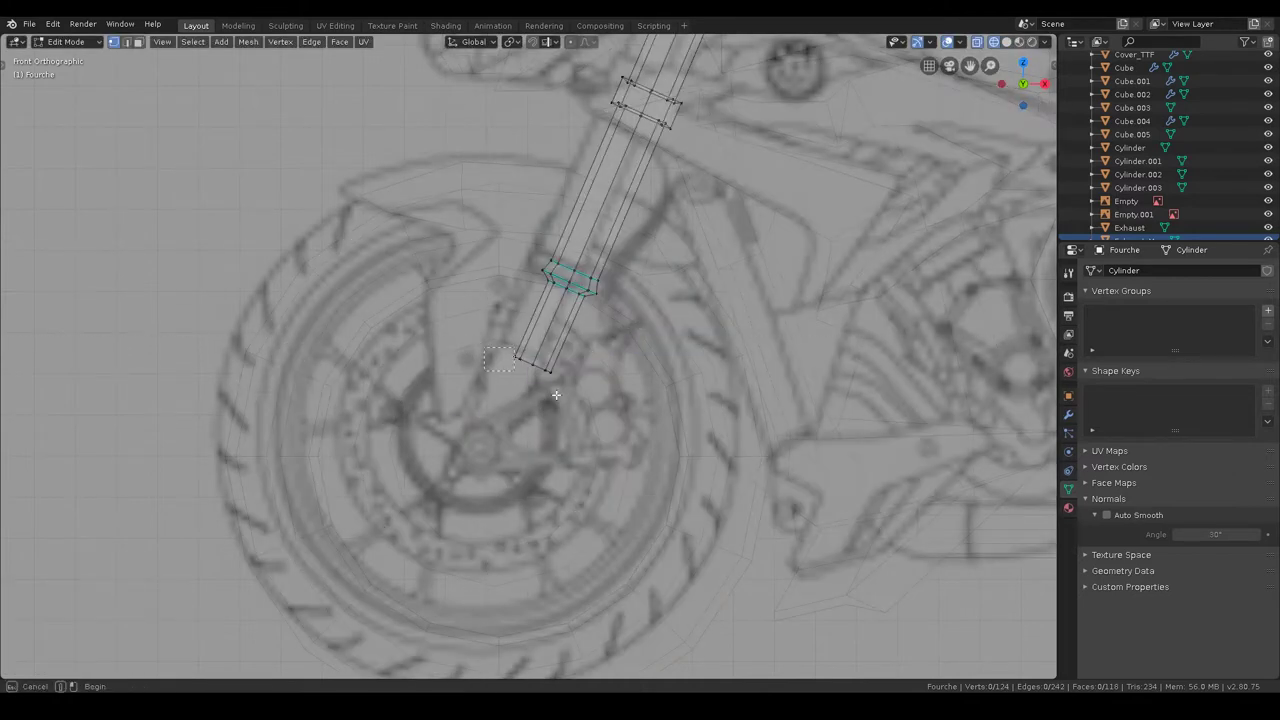
drag(556, 394, 498, 332)
key(g)
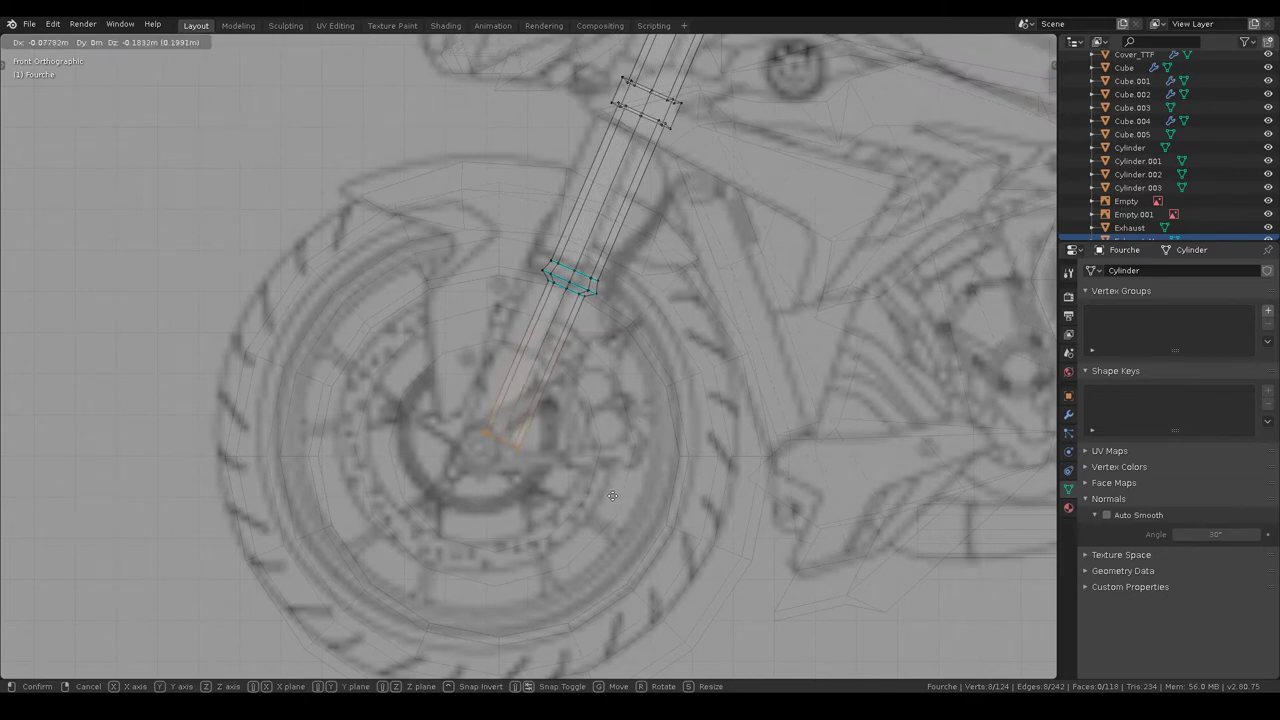
click(613, 496)
key(Tab)
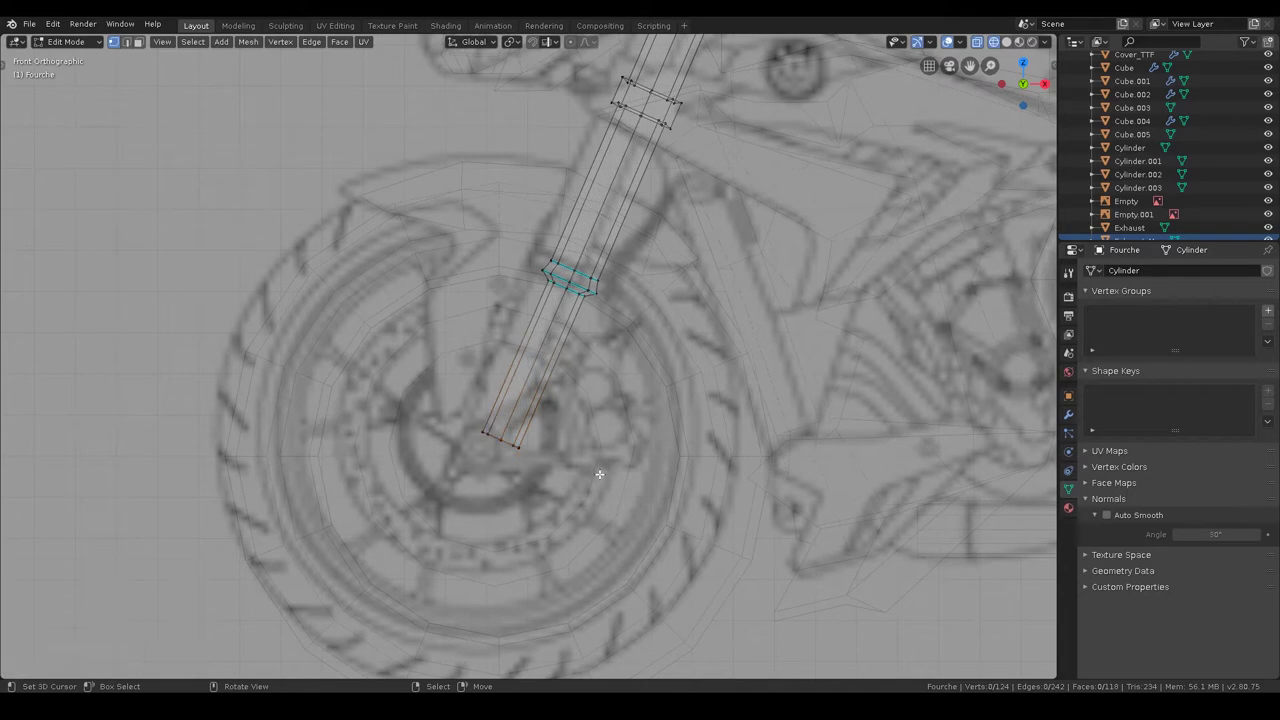
key(ctrl+Tab)
click(769, 472)
key(ctrl+Tab)
click(615, 288)
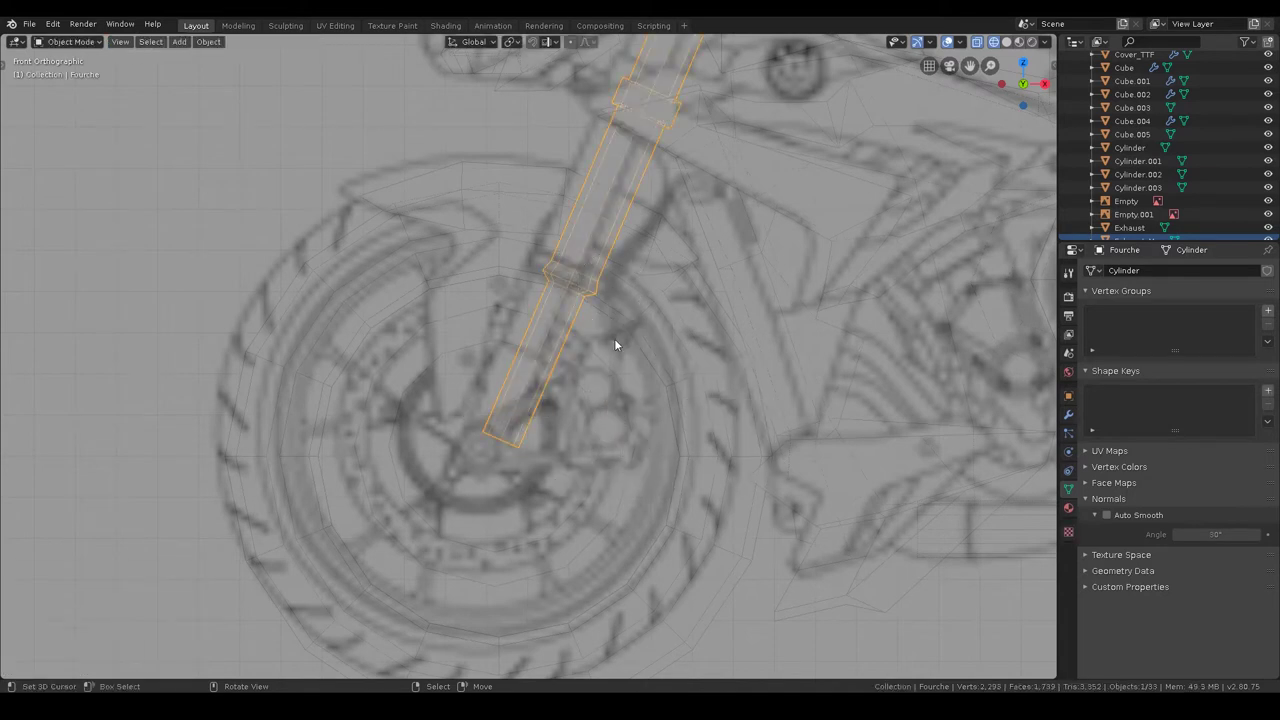
- Switch the viewport to solid shading and orbit to view the whole motorcycle
scroll(570, 398, down, 2)
scroll(580, 393, down, 3)
mouse_move(584, 390)
middle_down()
mouse_move(638, 438)
mouse_move(656, 432)
middle_up()
key(z)
click(740, 416)
mouse_move(760, 417)
middle_down()
mouse_move(627, 417)
mouse_move(686, 395)
mouse_move(590, 370)
mouse_move(503, 436)
mouse_move(543, 414)
mouse_move(654, 429)
mouse_move(640, 430)
middle_up()
key(a)
key(alt+a)
scroll(586, 367, up, 3)
scroll(586, 367, down, 3)
- Save s1000r.blend, framing a close side view of the bike
key(ctrl+s)
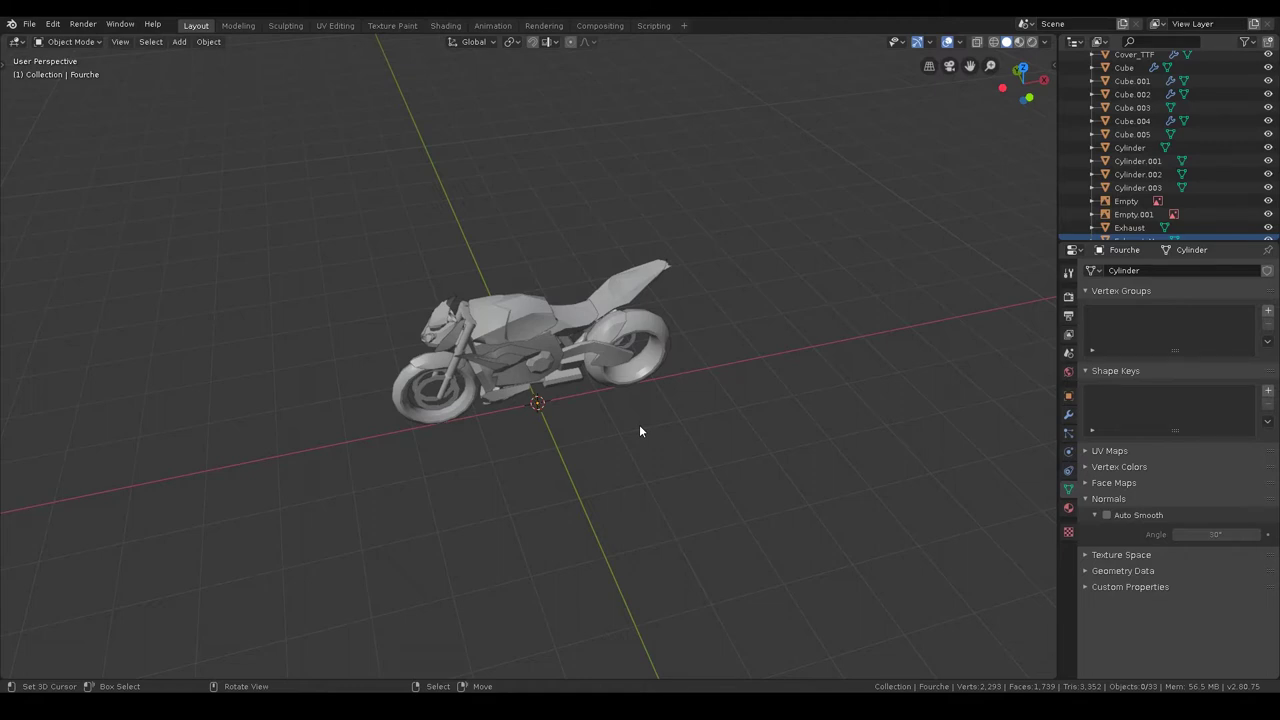
mouse_move(641, 424)
middle_down()
mouse_move(706, 388)
mouse_move(640, 392)
mouse_move(697, 398)
mouse_move(640, 341)
mouse_move(635, 422)
mouse_move(657, 401)
middle_up()
scroll(640, 392, up, 5)
key(ctrl+s)
scroll(646, 397, up, 2)
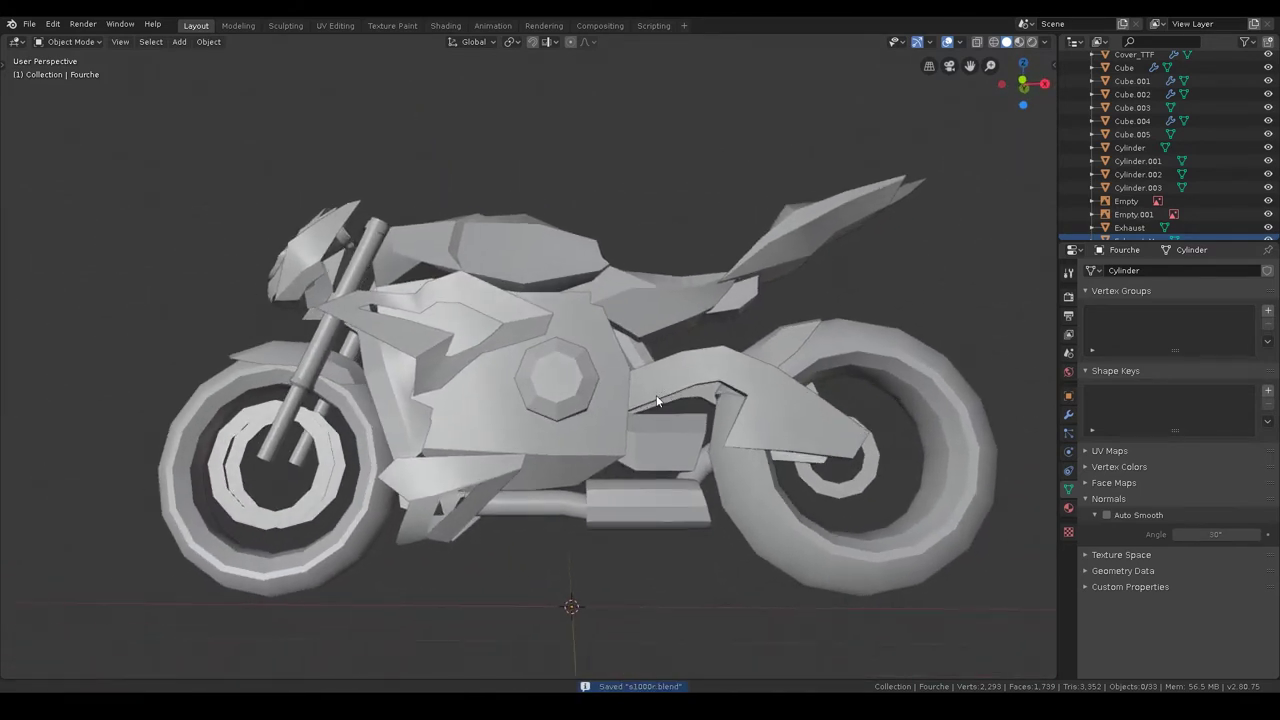
- In front view, move Cylinder.001 by -0.278 m X and -0.109 m Z onto the blueprint engine
key(g)
key(Escape)
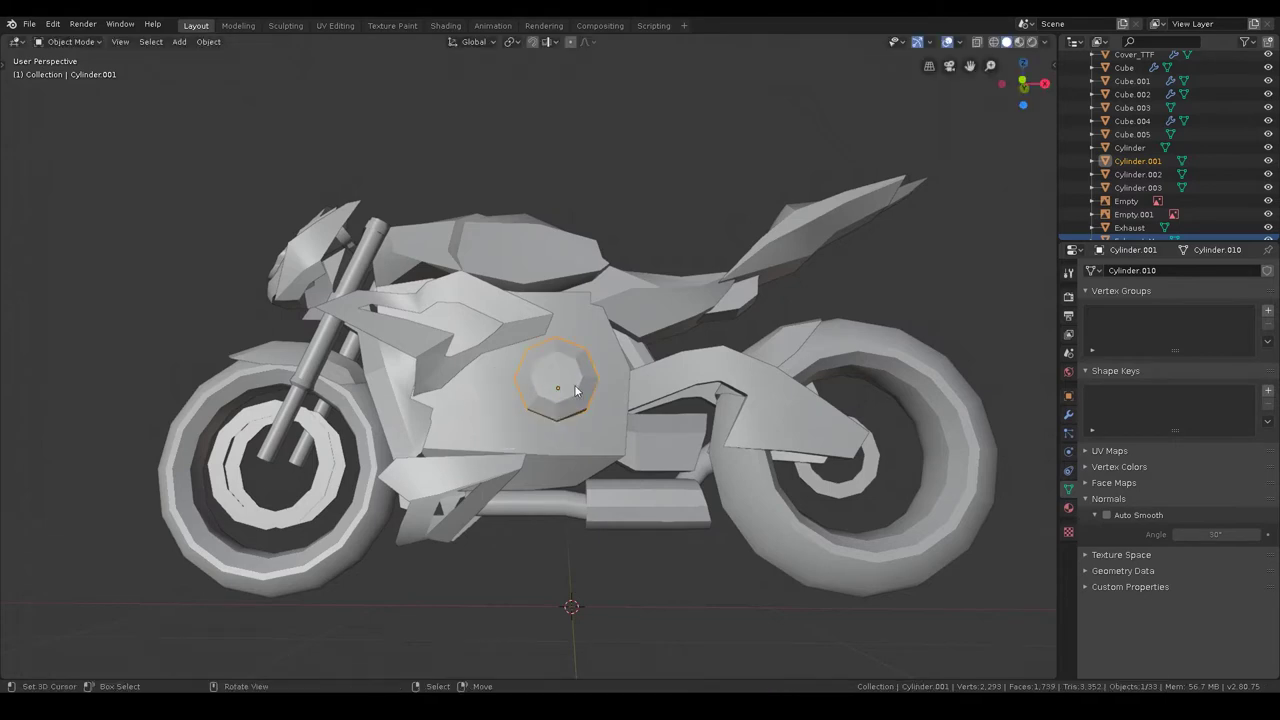
key(KP_1)
key(g)
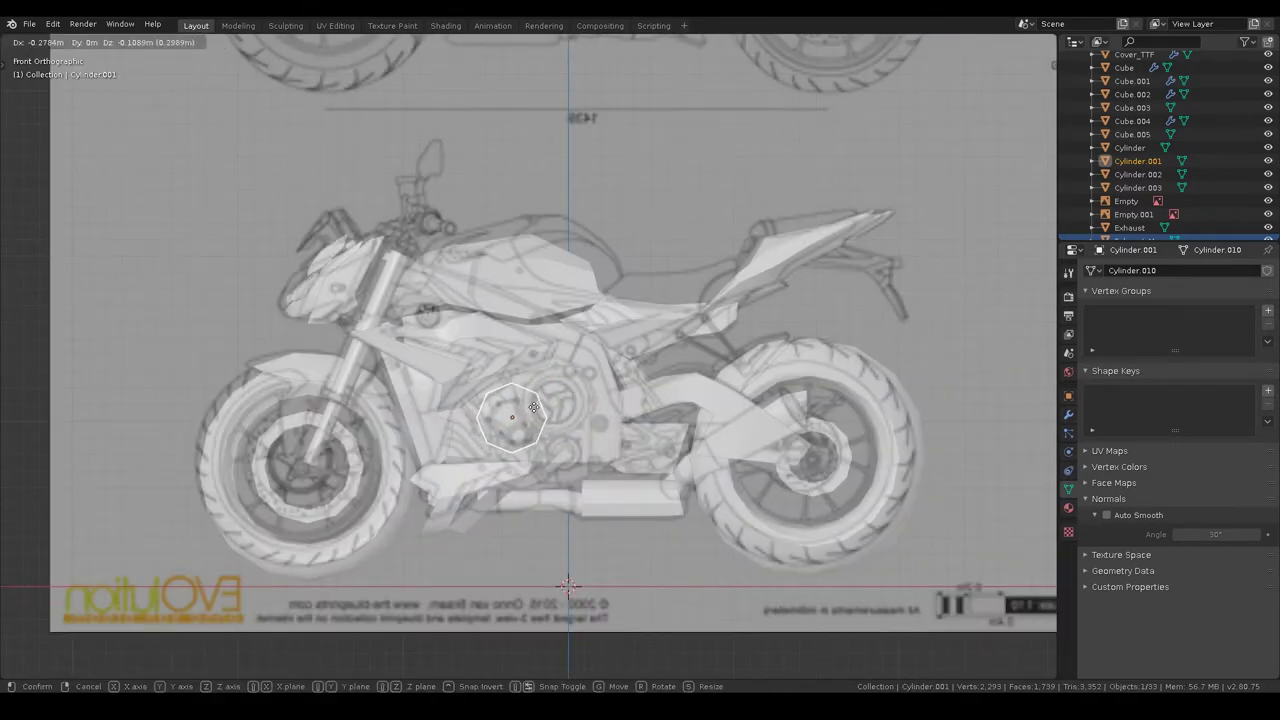
click(533, 407)
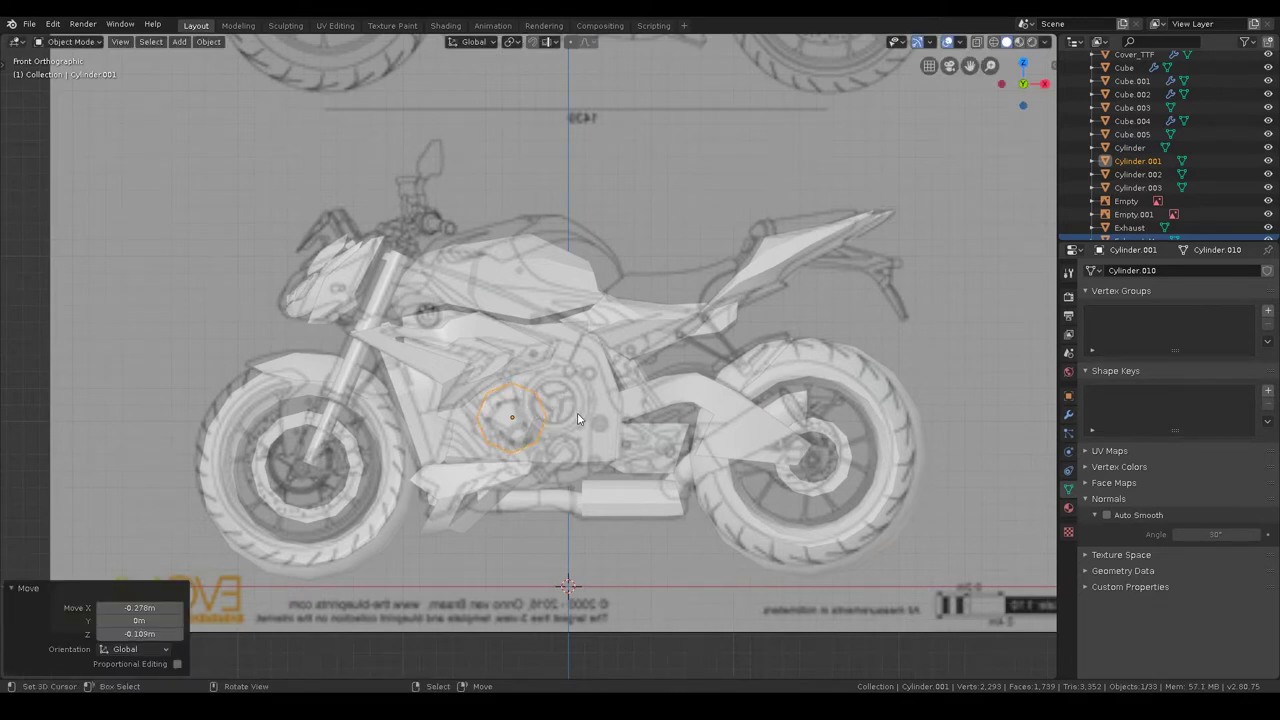
mouse_move(615, 438)
middle_down()
mouse_move(649, 468)
mouse_move(610, 458)
mouse_move(846, 464)
mouse_move(646, 455)
mouse_move(587, 419)
mouse_move(574, 456)
mouse_move(554, 463)
mouse_move(250, 463)
mouse_move(228, 447)
mouse_move(391, 455)
middle_up()
scroll(646, 455, up, 2)
scroll(544, 424, down, 1)
scroll(228, 447, down, 2)
scroll(313, 456, down, 3)
- Select the fairing pieces in turn, briefly inspecting the large panel's mesh in Edit Mode
click(426, 432)
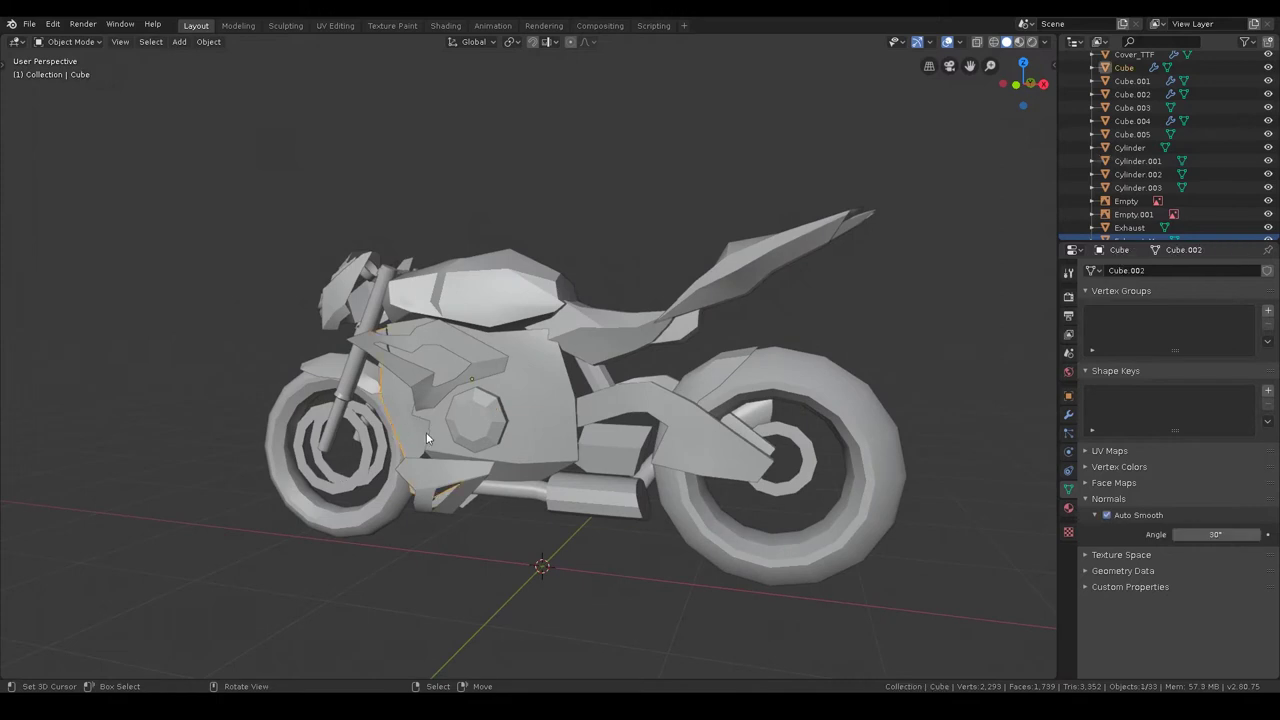
scroll(364, 509, up, 5)
mouse_move(364, 509)
middle_down()
mouse_move(517, 489)
mouse_move(498, 467)
mouse_move(380, 416)
middle_up()
click(525, 485)
click(382, 415)
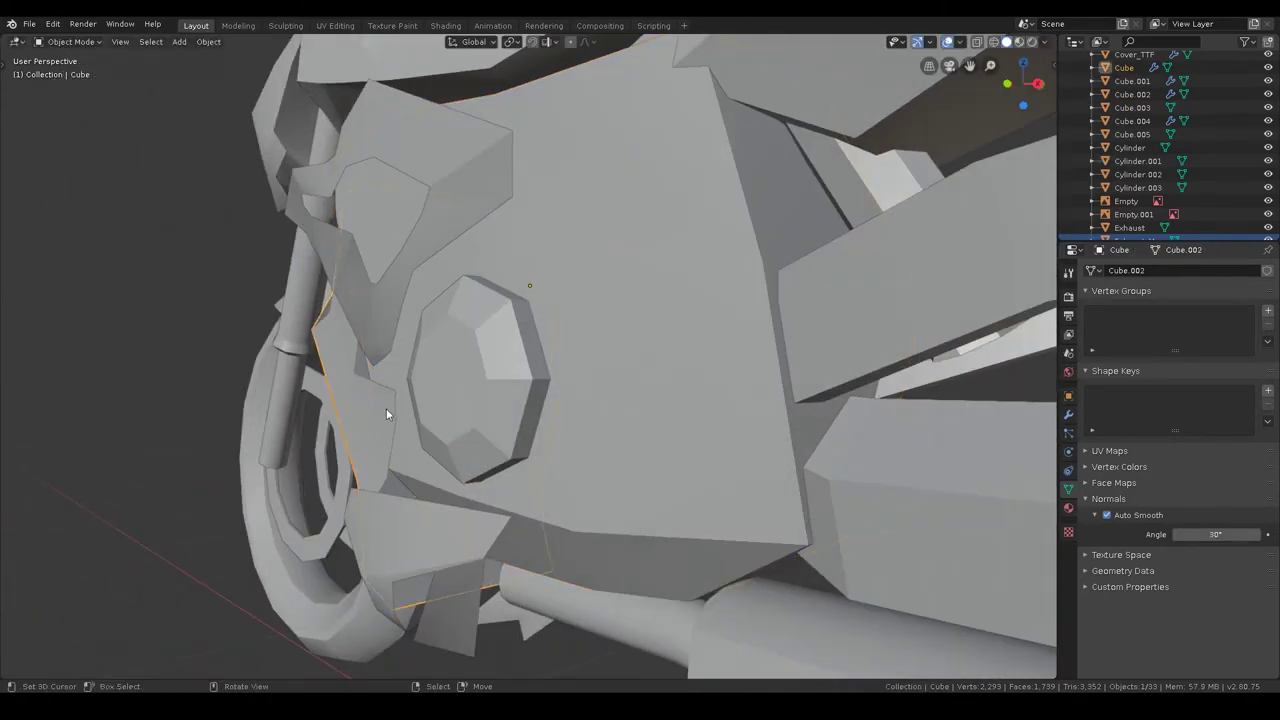
click(636, 484)
key(Tab)
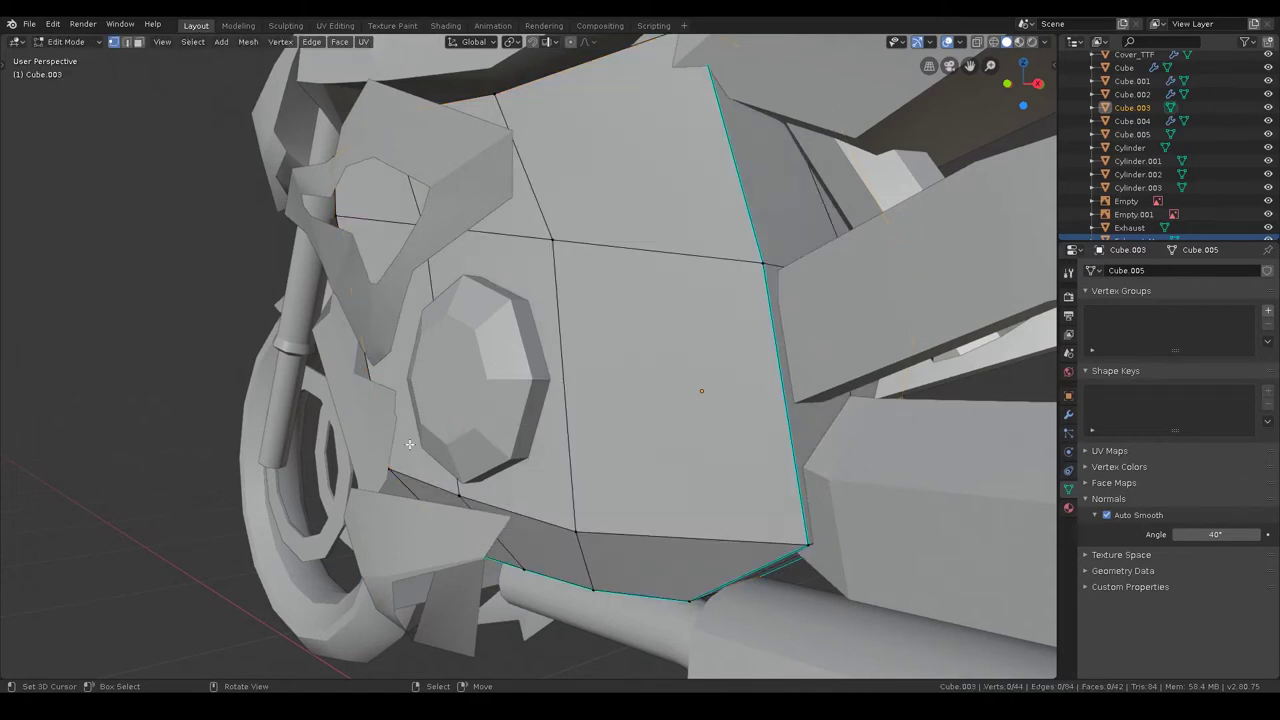
mouse_move(436, 461)
middle_down()
mouse_move(343, 463)
mouse_move(611, 480)
mouse_move(565, 474)
mouse_move(660, 466)
mouse_move(634, 474)
mouse_move(590, 354)
mouse_move(422, 355)
middle_up()
key(Tab)
click(389, 332)
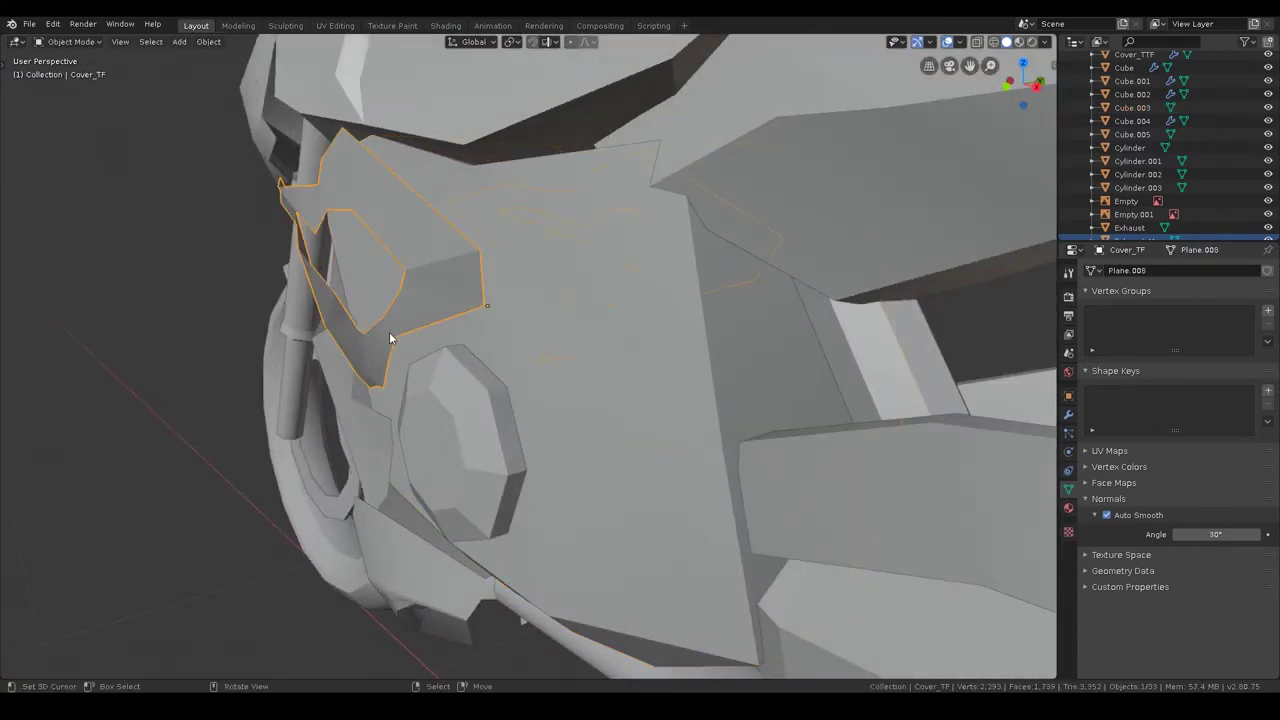
mouse_move(419, 407)
middle_down()
mouse_move(471, 363)
mouse_move(443, 394)
mouse_move(456, 385)
middle_up()
- Nudge a left side fairing (Cube) vertex -0.0246 m along Y, then save the file
click(443, 394)
key(ctrl+Tab)
click(466, 303)
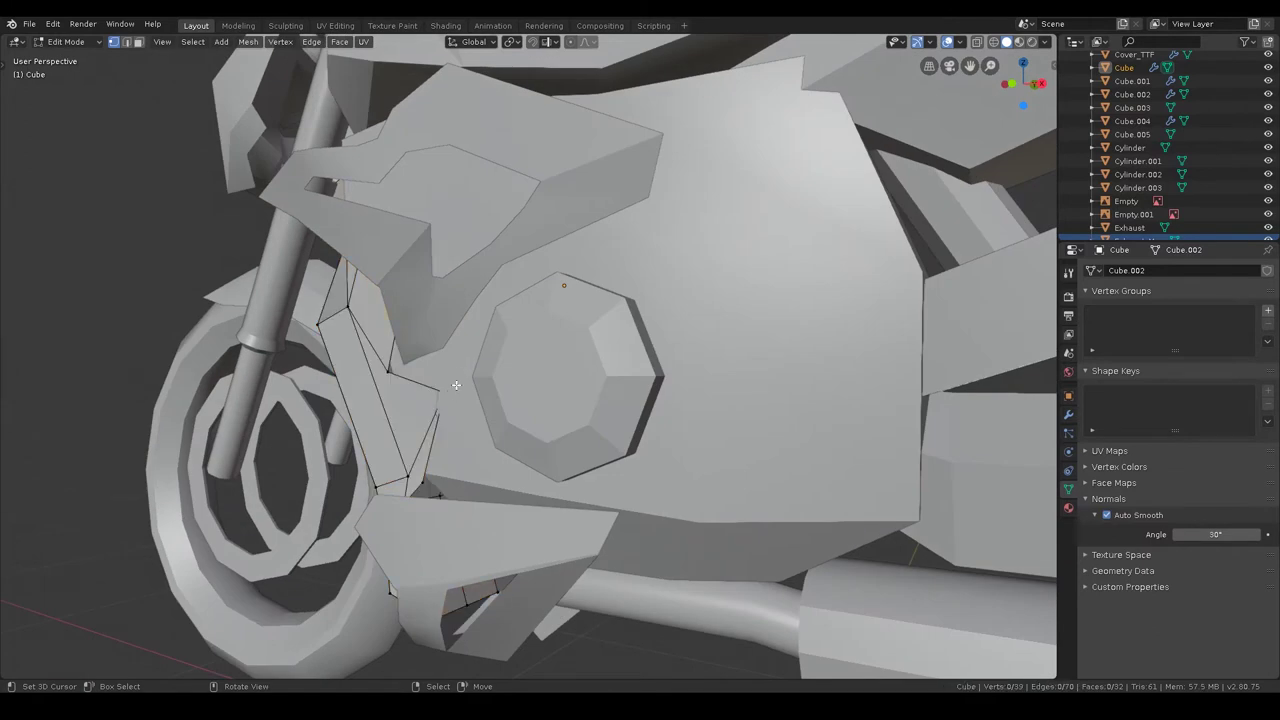
key(g)
key(y)
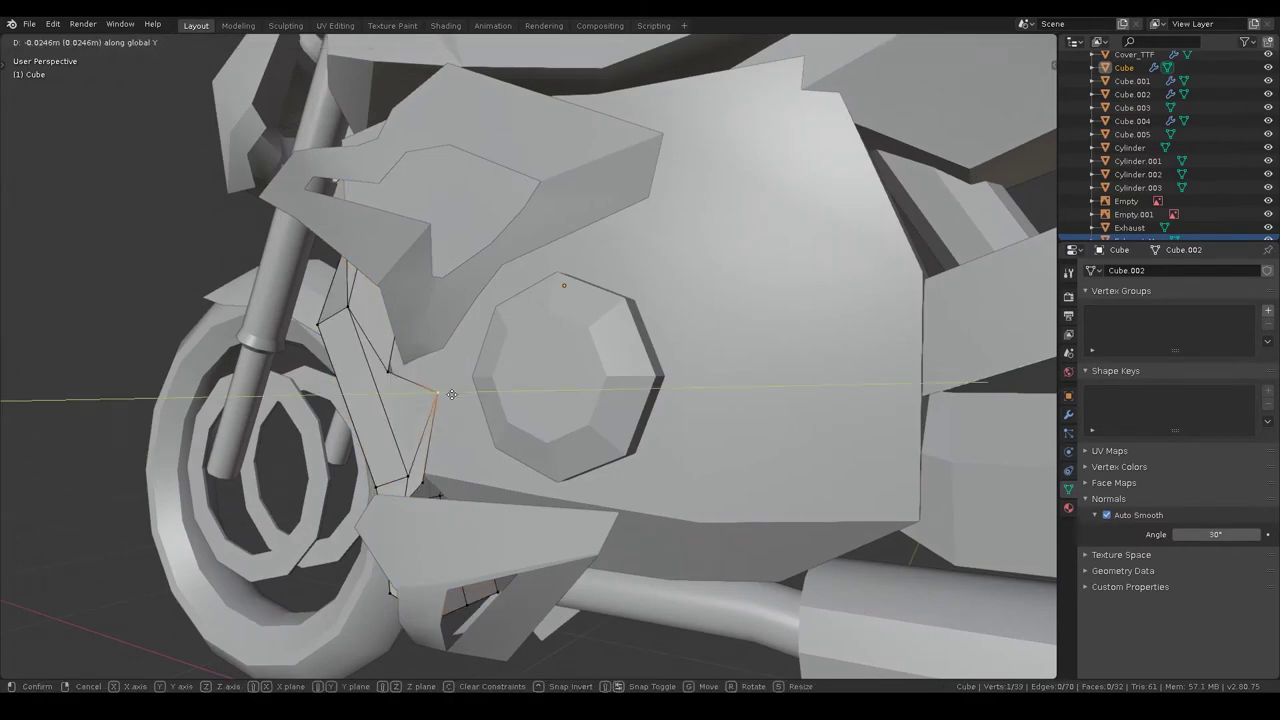
click(451, 394)
key(Tab)
middle_drag(466, 363, 475, 337)
middle_drag(579, 355, 688, 378)
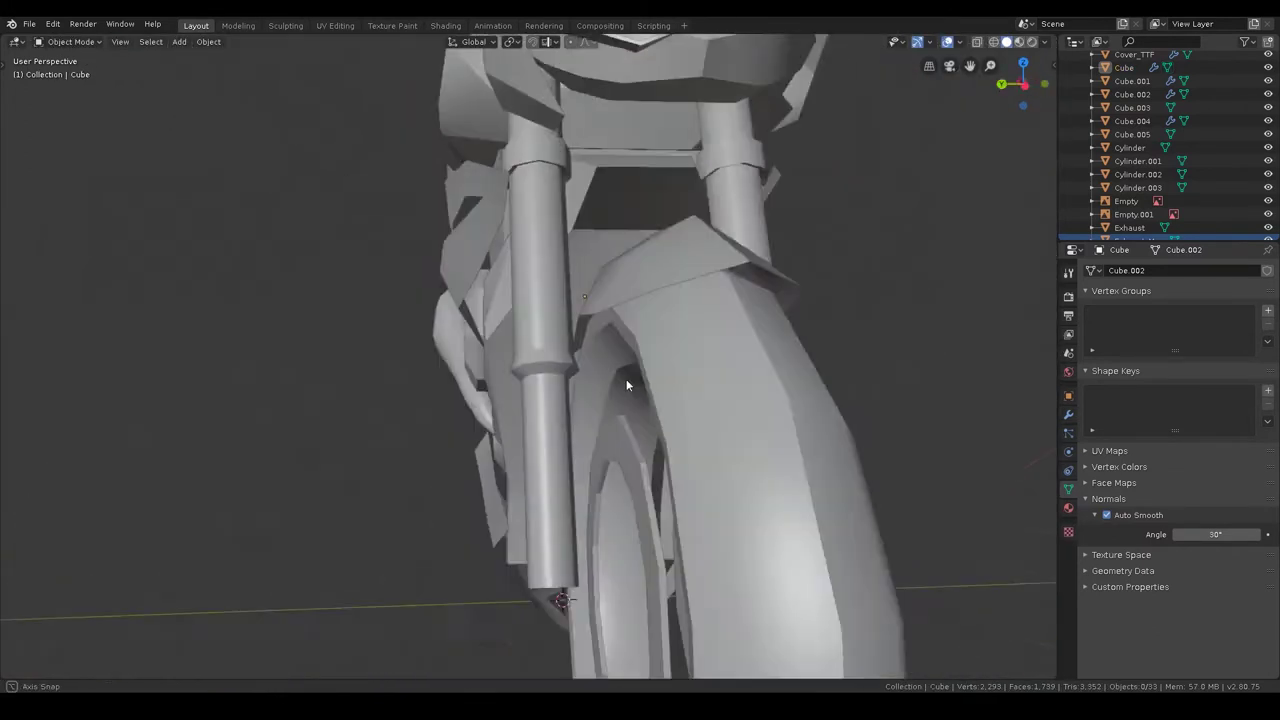
key(ctrl+s)
mouse_move(651, 434)
middle_down()
mouse_move(682, 349)
mouse_move(762, 330)
mouse_move(643, 411)
mouse_move(526, 436)
mouse_move(622, 333)
mouse_move(617, 343)
mouse_move(737, 329)
mouse_move(530, 449)
mouse_move(487, 431)
middle_up()
- Select the Exhaust_M front pipe and apply Shade Flat via the F3 command search
click(530, 449)
key(Tab)
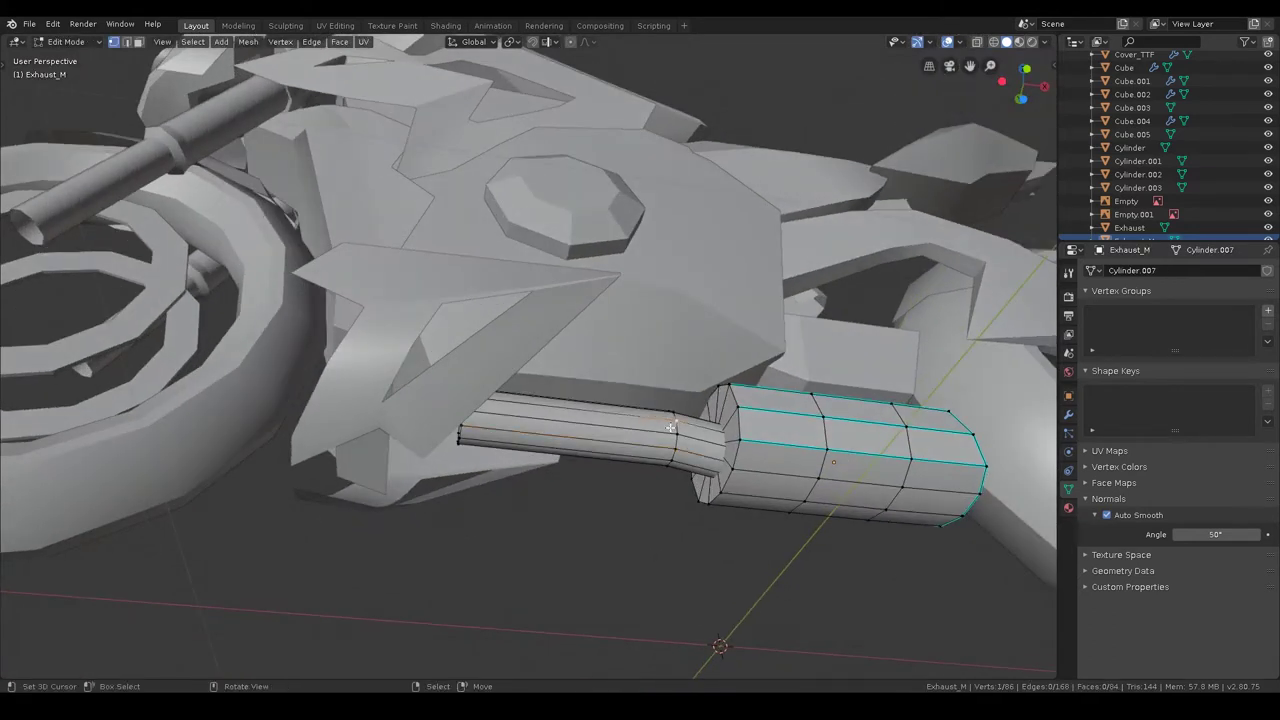
key(l)
right_click(671, 430)
key(Escape)
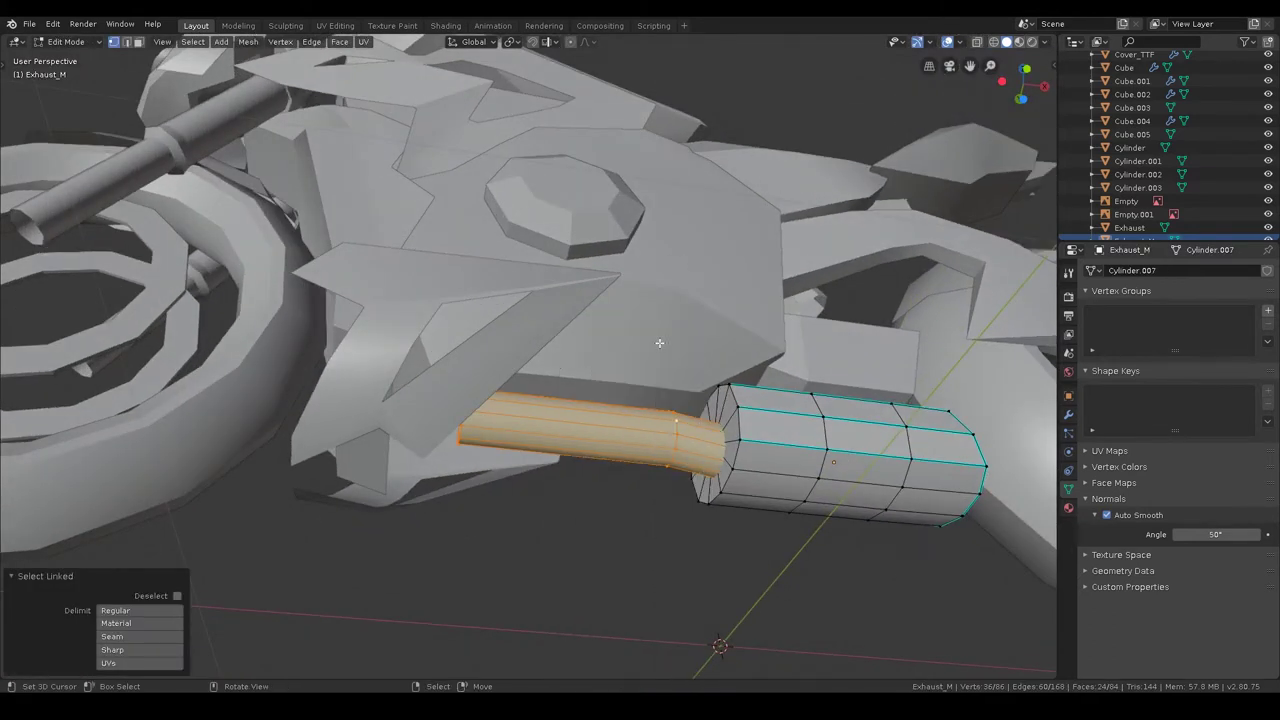
key(F3)
text(Shade Smooth)
key(Down)
key(Return)
key(Tab)
mouse_move(694, 226)
middle_down()
mouse_move(516, 416)
mouse_move(608, 394)
mouse_move(611, 423)
mouse_move(571, 449)
mouse_move(528, 428)
mouse_move(549, 453)
middle_up()
scroll(528, 452, down, 5)
scroll(528, 452, up, 5)
- Shift the exhaust pipe about -0.045 m along X and save s1000r.blend
key(ctrl+Tab)
key(g)
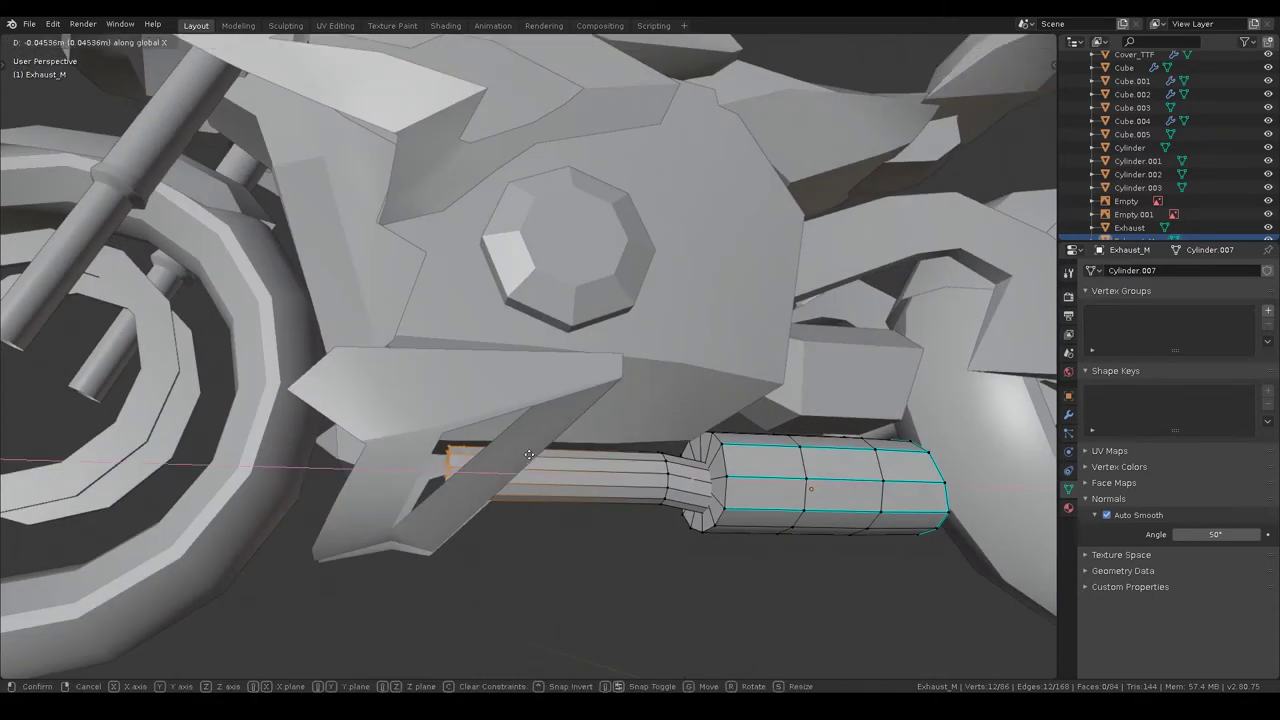
click(491, 455)
scroll(491, 455, down, 2)
key(Tab)
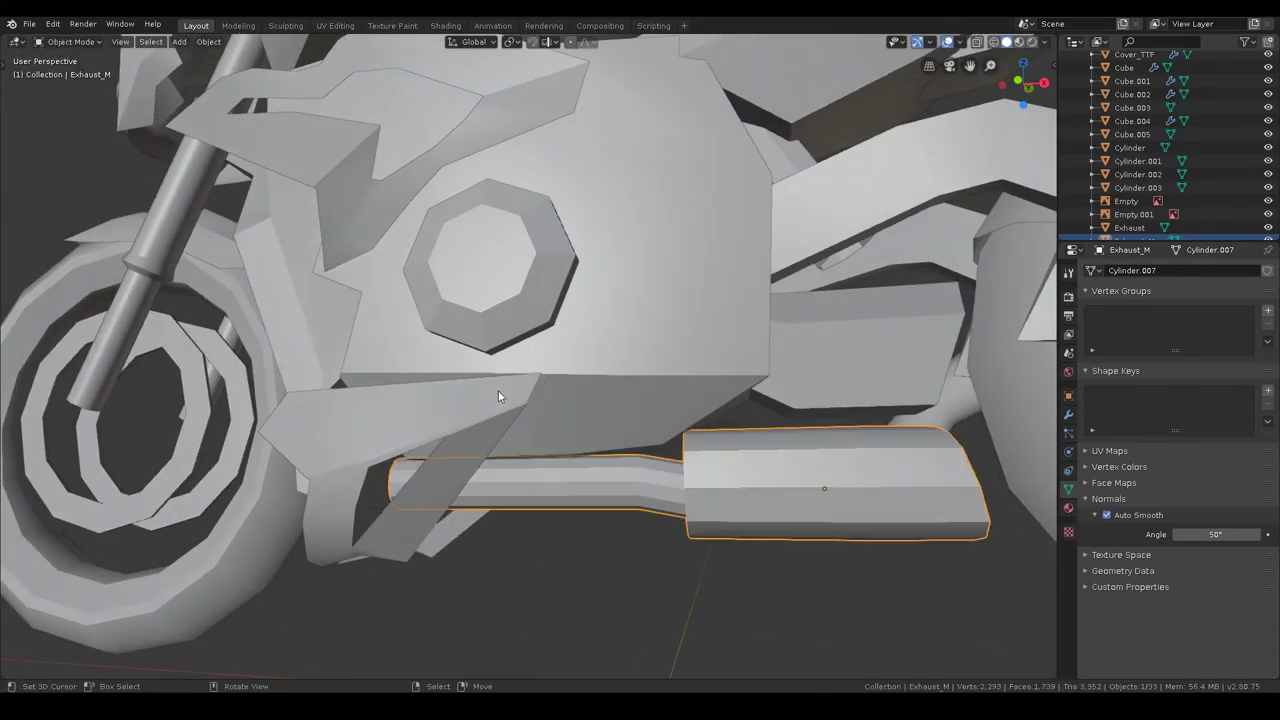
scroll(498, 390, down, 4)
key(ctrl+s)
mouse_move(557, 393)
middle_down()
mouse_move(596, 432)
mouse_move(654, 451)
mouse_move(546, 466)
mouse_move(621, 460)
mouse_move(634, 491)
middle_up()
click(596, 432)
- Orbit around the engine, exhaust and rear of the bike to inspect them
scroll(600, 470, up, 5)
mouse_move(563, 457)
middle_down()
mouse_move(528, 437)
mouse_move(510, 464)
middle_up()
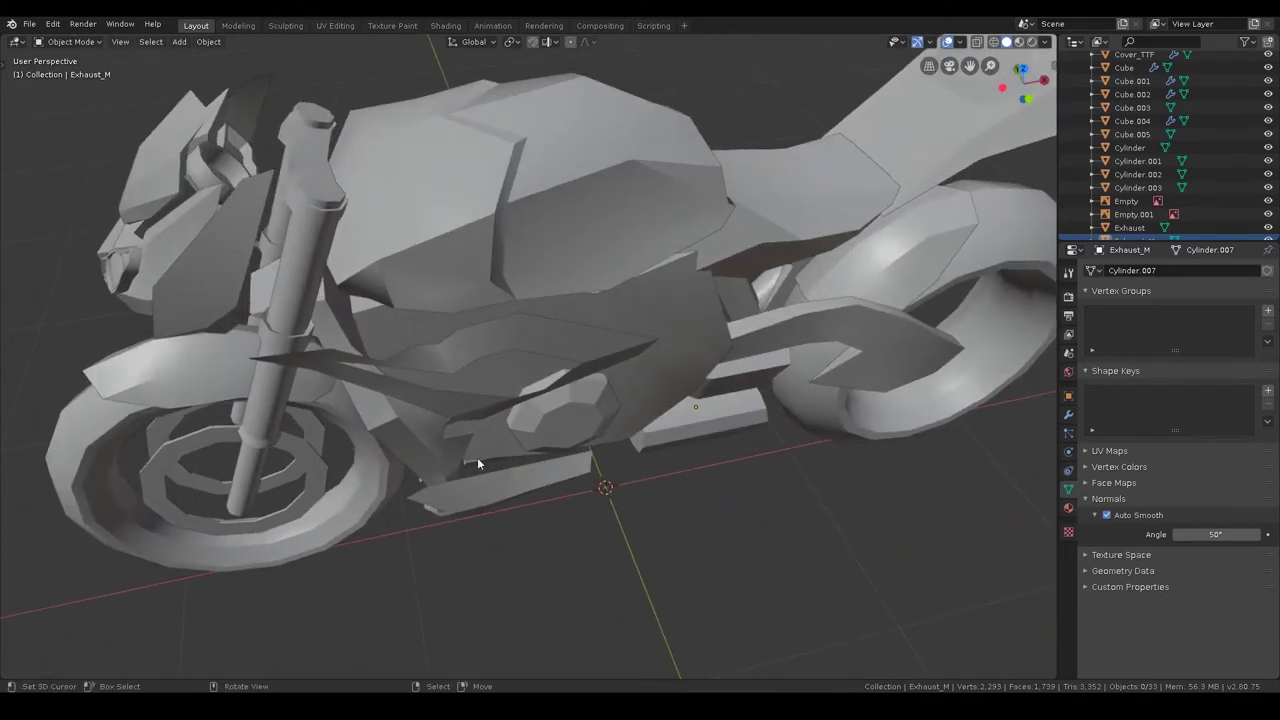
scroll(490, 430, down, 10)
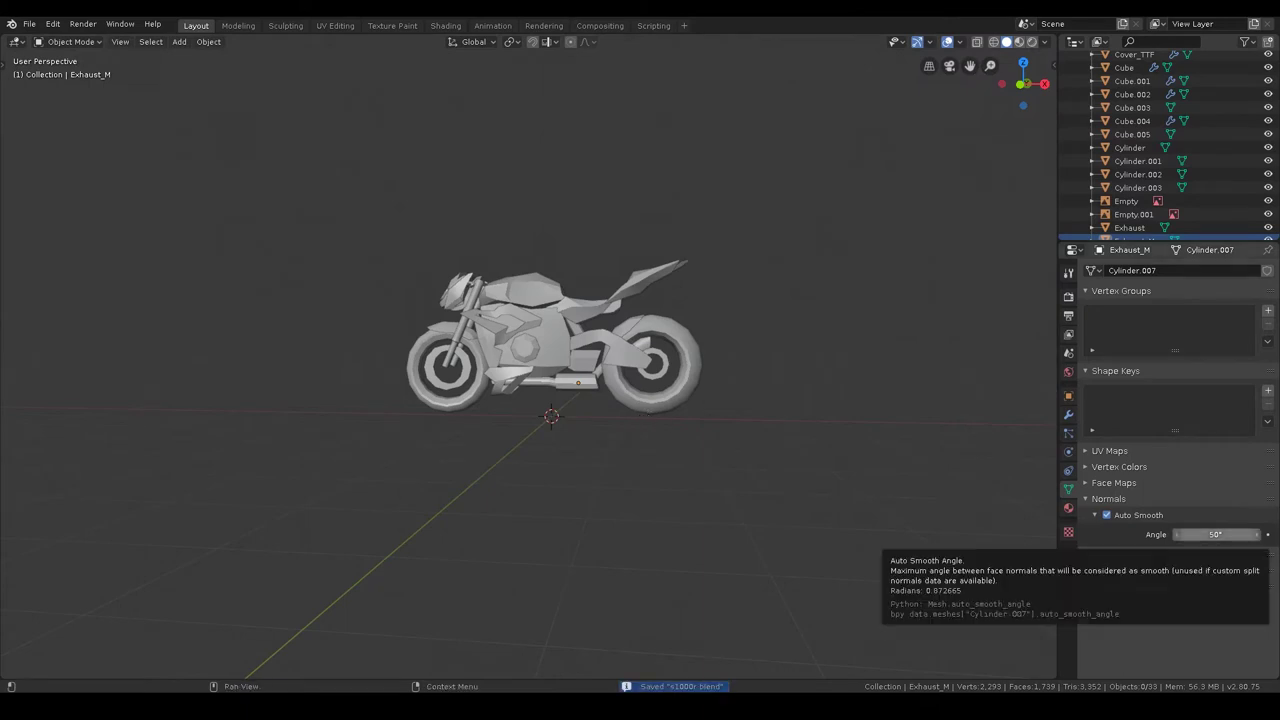
scroll(615, 339, up, 2)
mouse_move(615, 339)
middle_down()
mouse_move(576, 369)
mouse_move(675, 401)
middle_up()
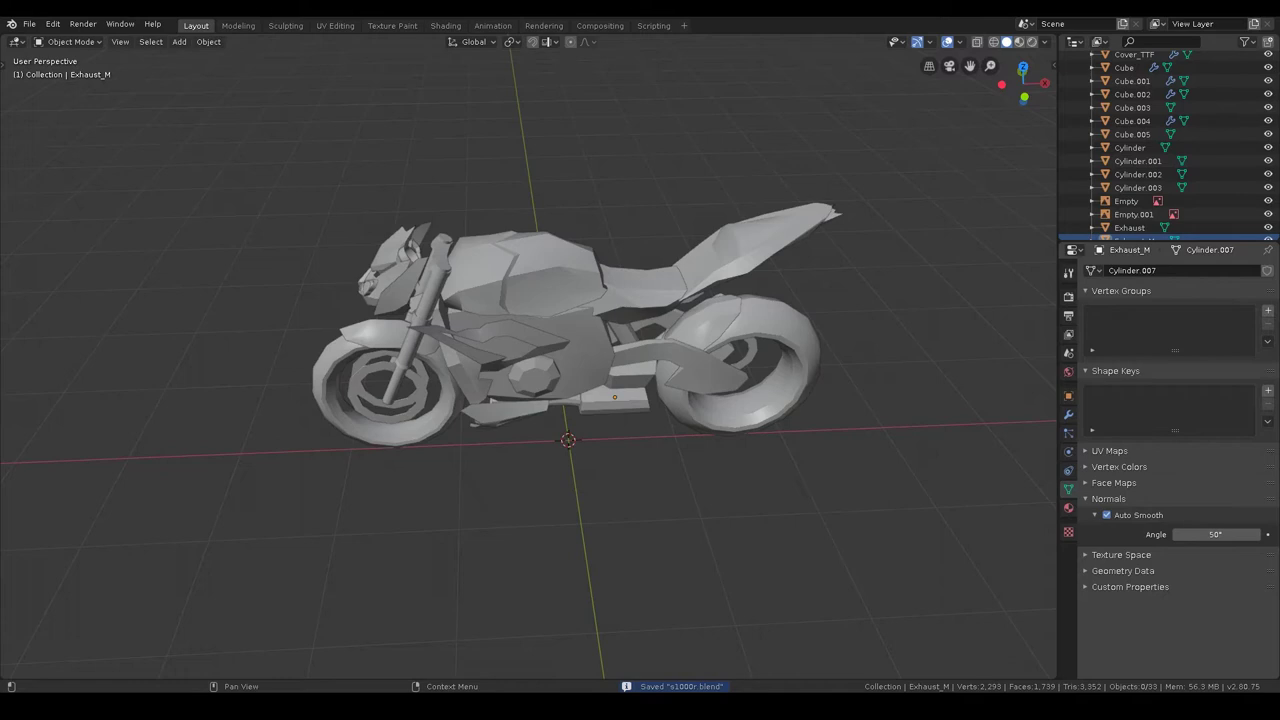
middle_drag(934, 368, 723, 371)
scroll(630, 390, up, 4)
mouse_move(540, 407)
middle_down()
mouse_move(546, 398)
mouse_move(412, 421)
mouse_move(393, 438)
middle_up()
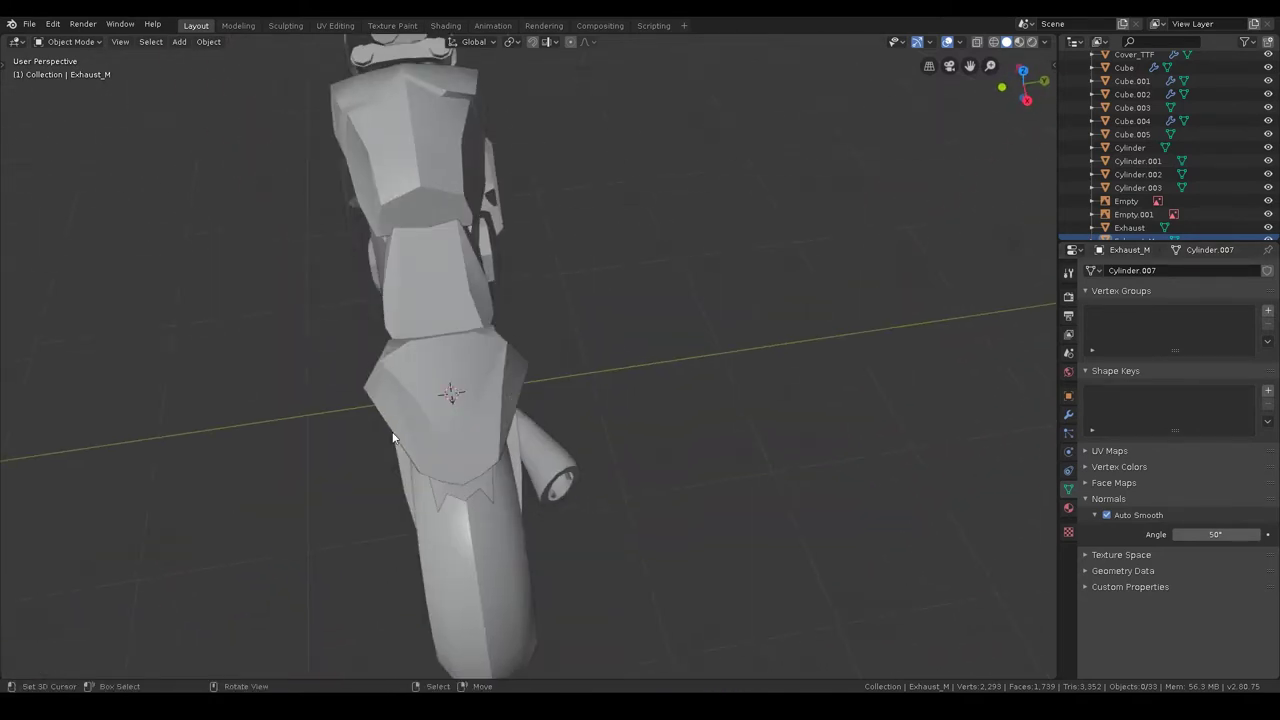
- In top view, delete the Empty.001 top.jpg reference image, then orbit to a side view
key(KP_7)
click(596, 215)
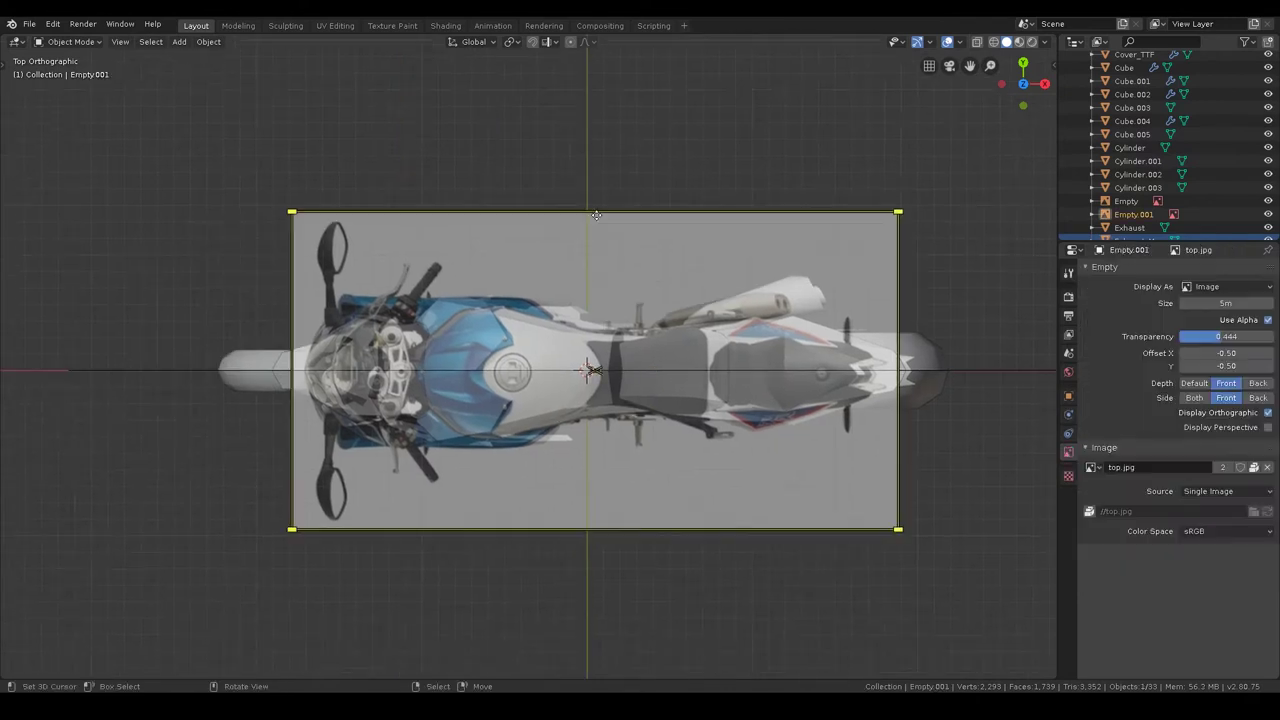
click(599, 221)
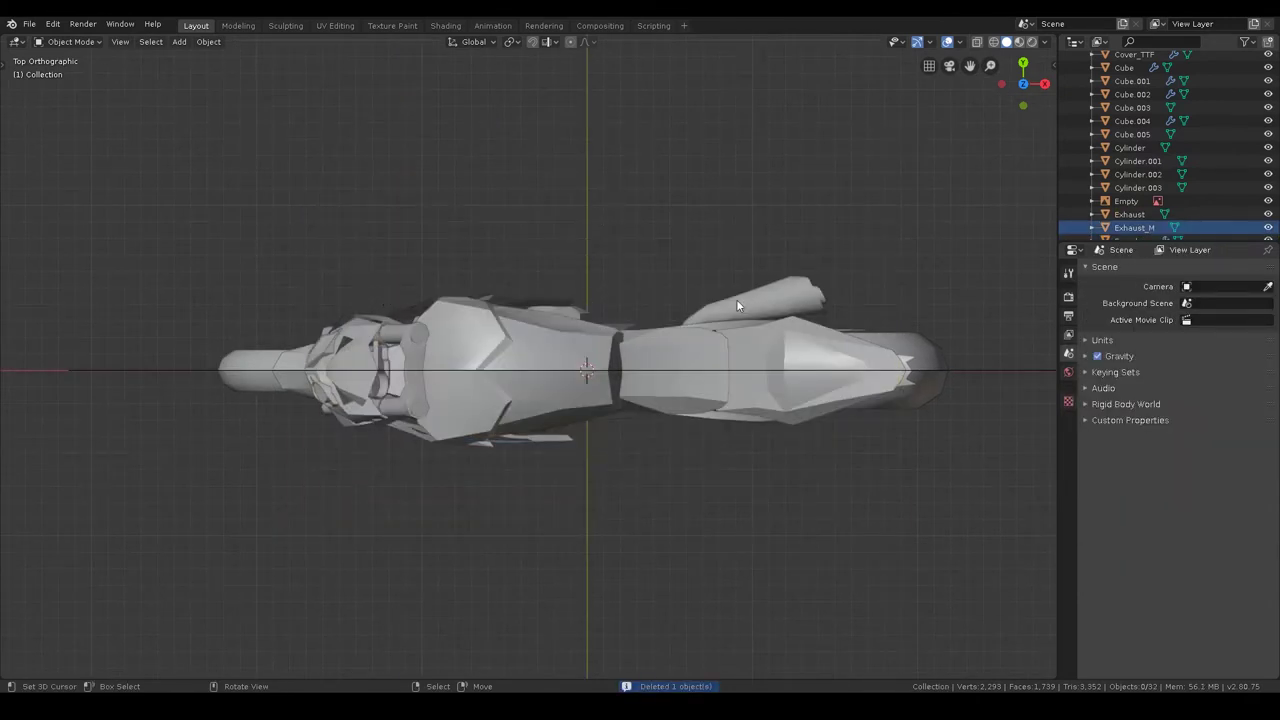
shift+middle_drag(851, 376, 744, 369)
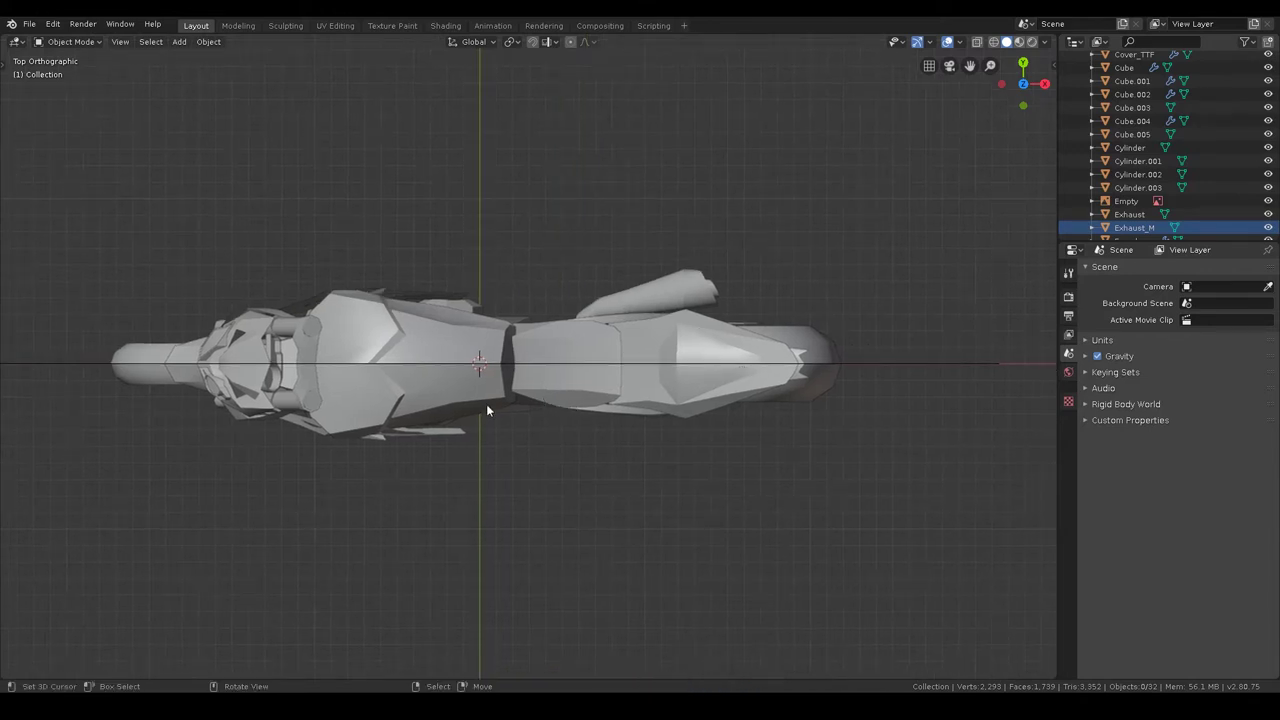
mouse_move(557, 430)
middle_down()
mouse_move(563, 302)
mouse_move(541, 307)
mouse_move(613, 357)
middle_up()
- In wireframe Edit Mode, raise the seat Cube.002's rear vertices 0.0634 m along Z
scroll(575, 350, up, 3)
scroll(567, 357, up, 2)
click(567, 357)
key(Tab)
key(z)
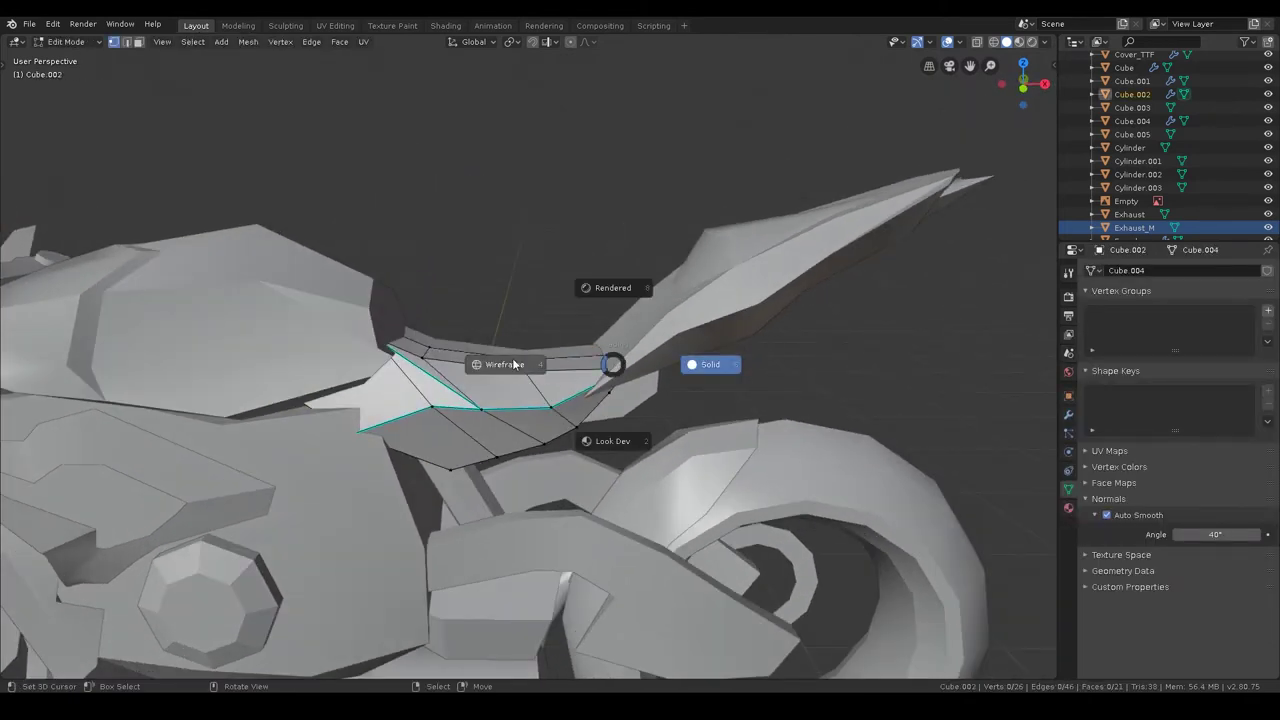
click(514, 366)
key(g)
key(z)
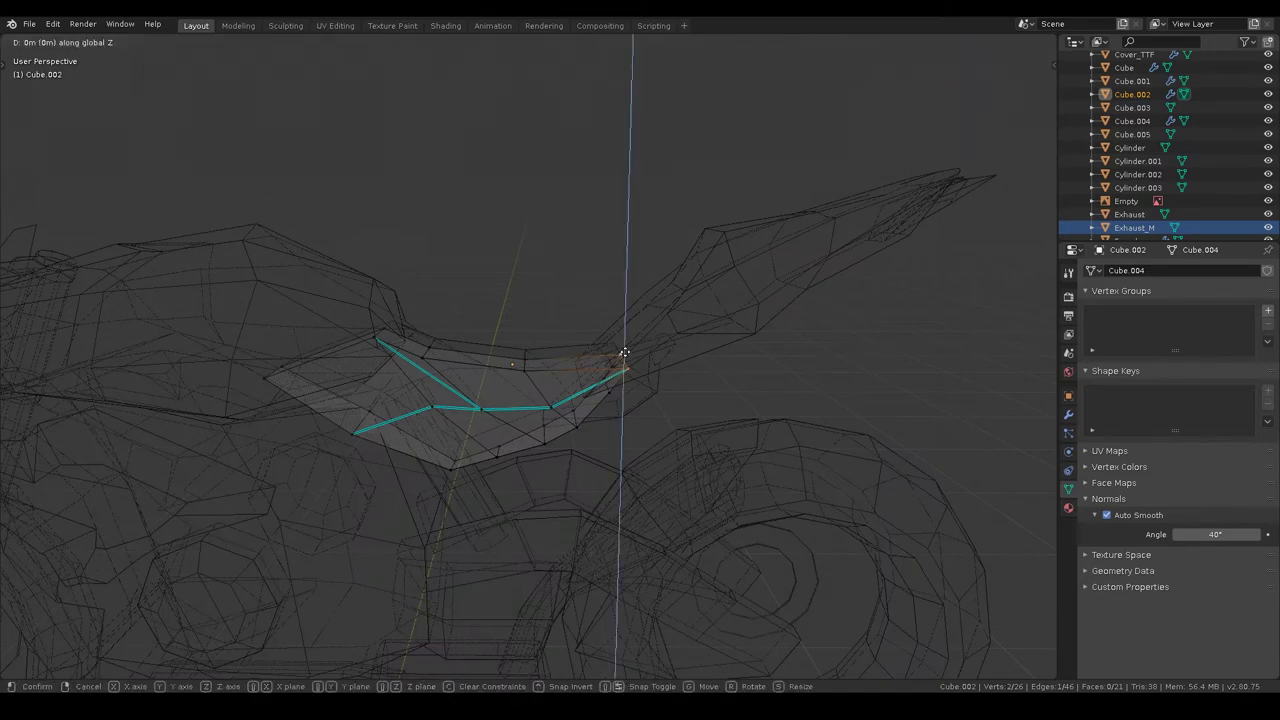
click(629, 332)
- Restore solid shading and take the seat back to Object Mode
key(z)
click(728, 331)
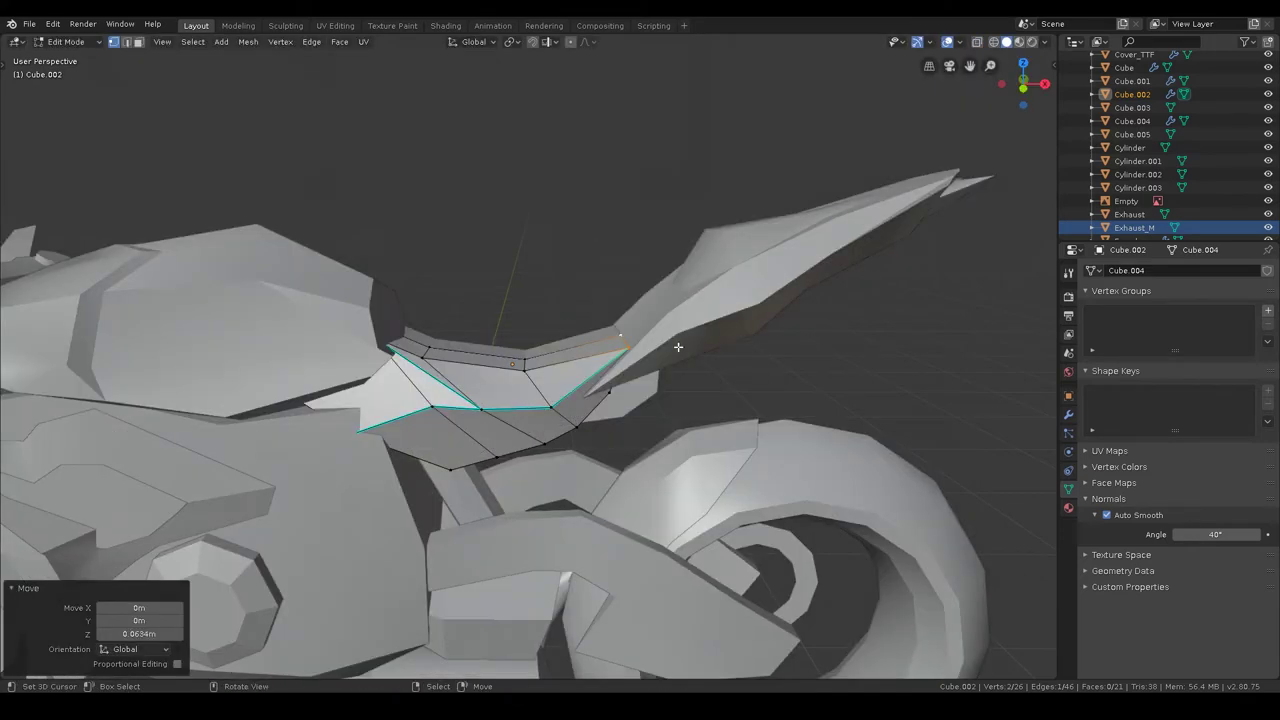
key(g)
click(670, 345)
key(ctrl+Tab)
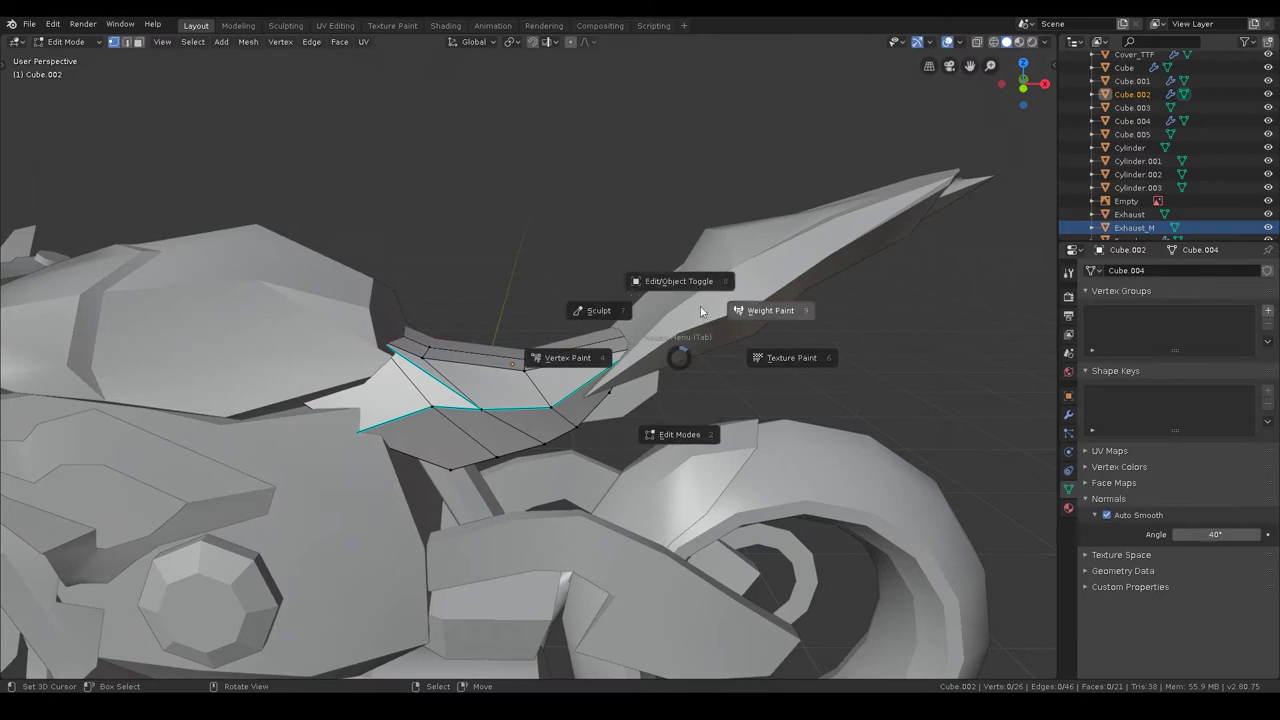
click(679, 232)
mouse_move(635, 325)
middle_down()
mouse_move(900, 421)
mouse_move(838, 435)
mouse_move(646, 388)
mouse_move(683, 377)
mouse_move(623, 380)
middle_up()
scroll(623, 380, down, 5)
scroll(629, 391, up, 2)
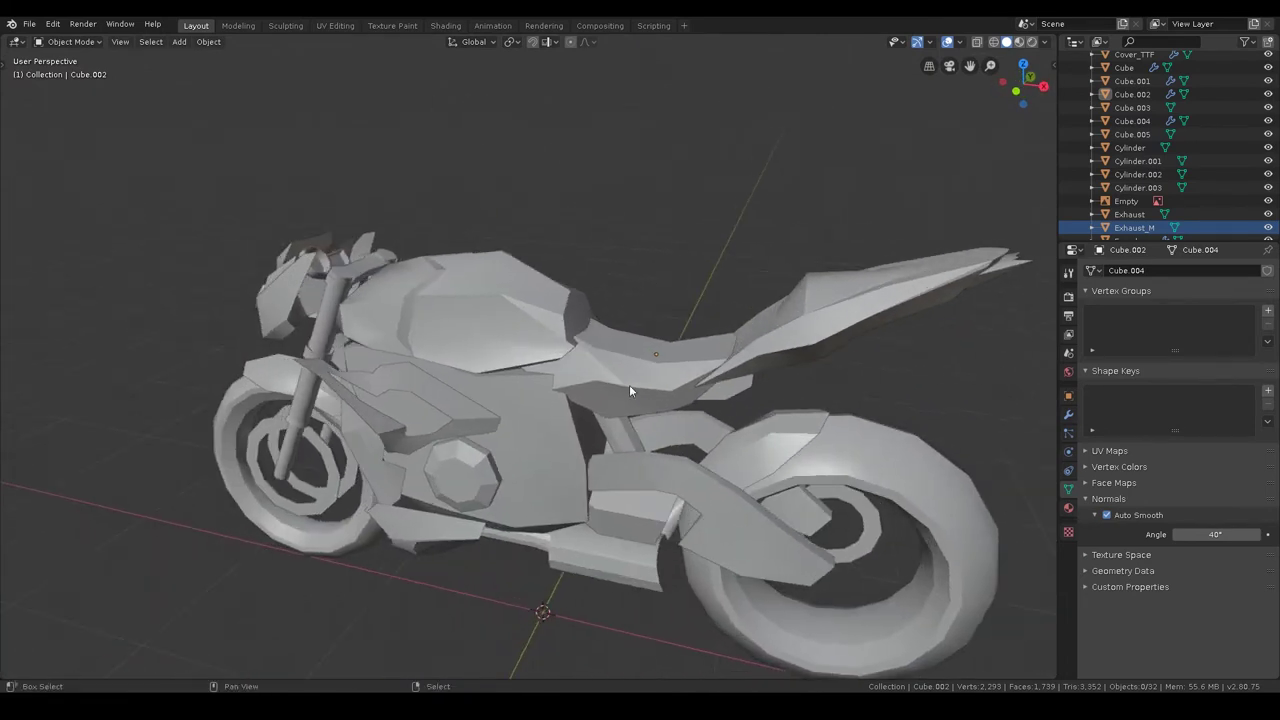
- Mark the upper and the diagonal tank edges as sharp
key(Tab)
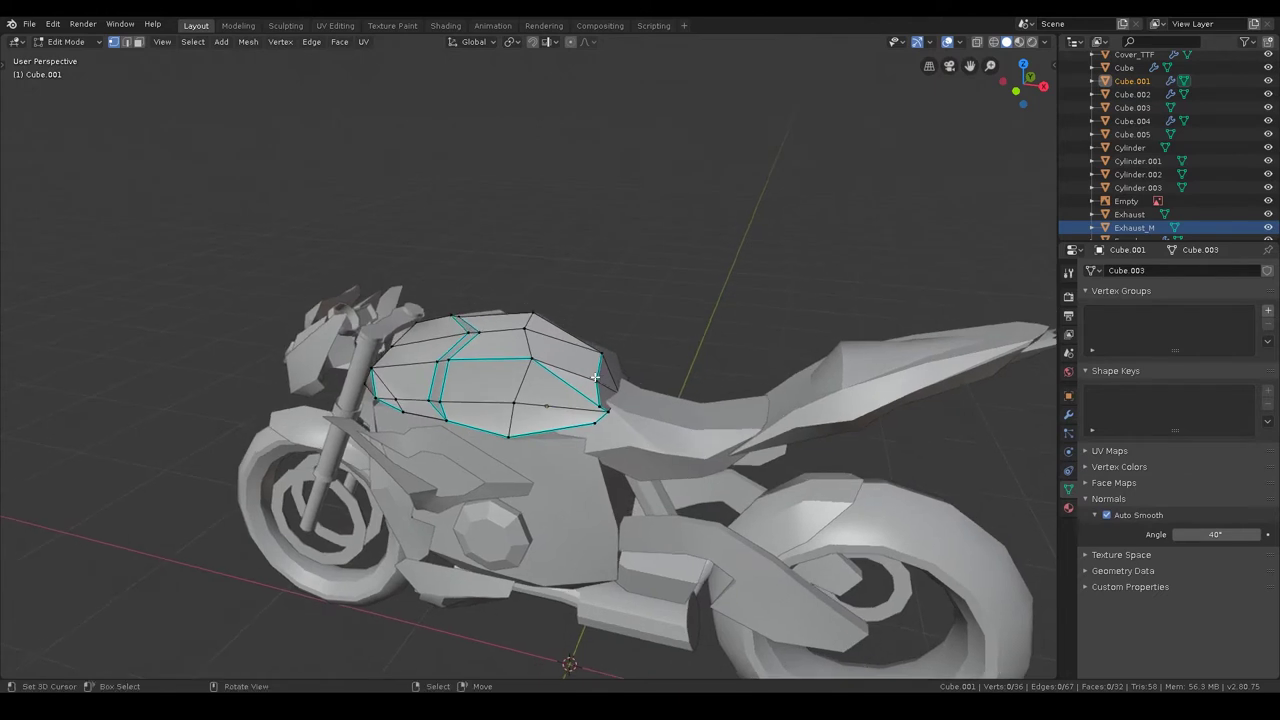
scroll(570, 360, up, 3)
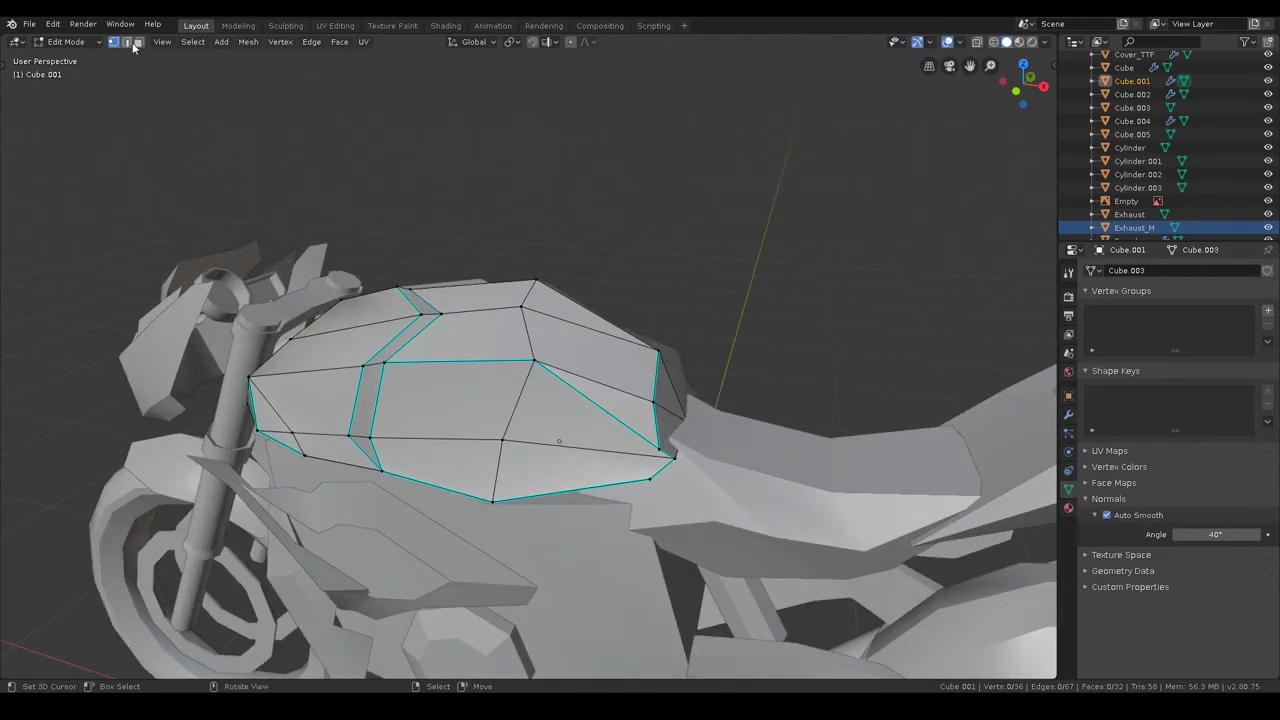
key(ctrl+e)
click(632, 376)
click(605, 414)
key(ctrl+e)
click(605, 419)
key(Tab)
- Reopen the tank (Cube.001) mesh and nudge one vertex along the Y axis
mouse_move(651, 263)
middle_down()
mouse_move(592, 334)
mouse_move(514, 354)
mouse_move(630, 336)
mouse_move(700, 366)
mouse_move(586, 394)
mouse_move(491, 363)
middle_up()
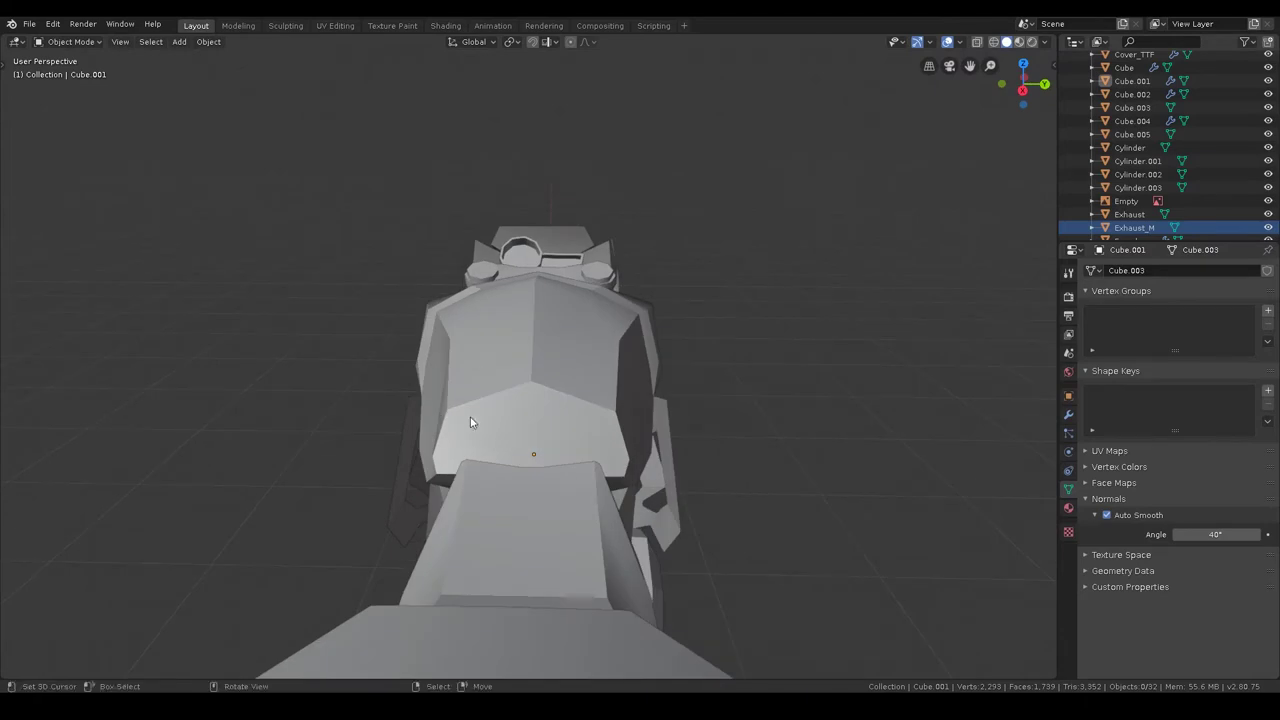
mouse_move(386, 409)
middle_down()
mouse_move(474, 410)
mouse_move(517, 357)
mouse_move(449, 397)
mouse_move(478, 388)
mouse_move(558, 412)
mouse_move(492, 427)
middle_up()
click(479, 389)
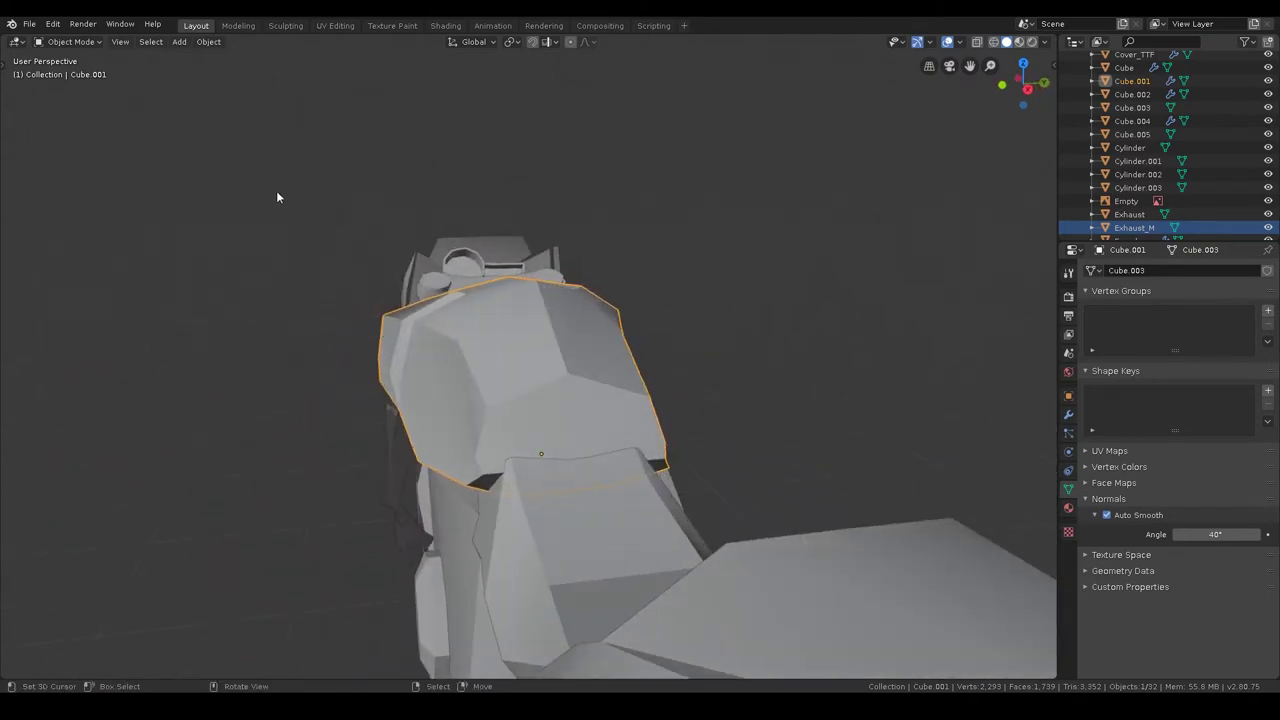
key(ctrl+Tab)
click(574, 410)
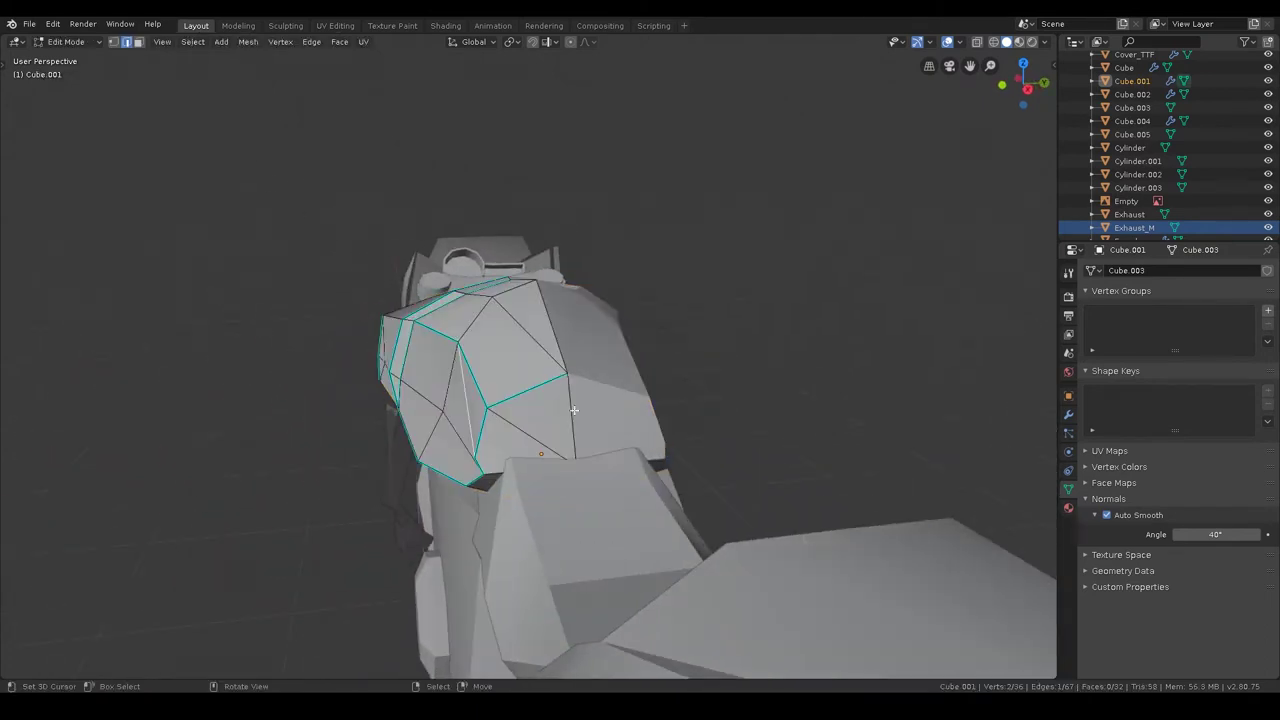
click(486, 407)
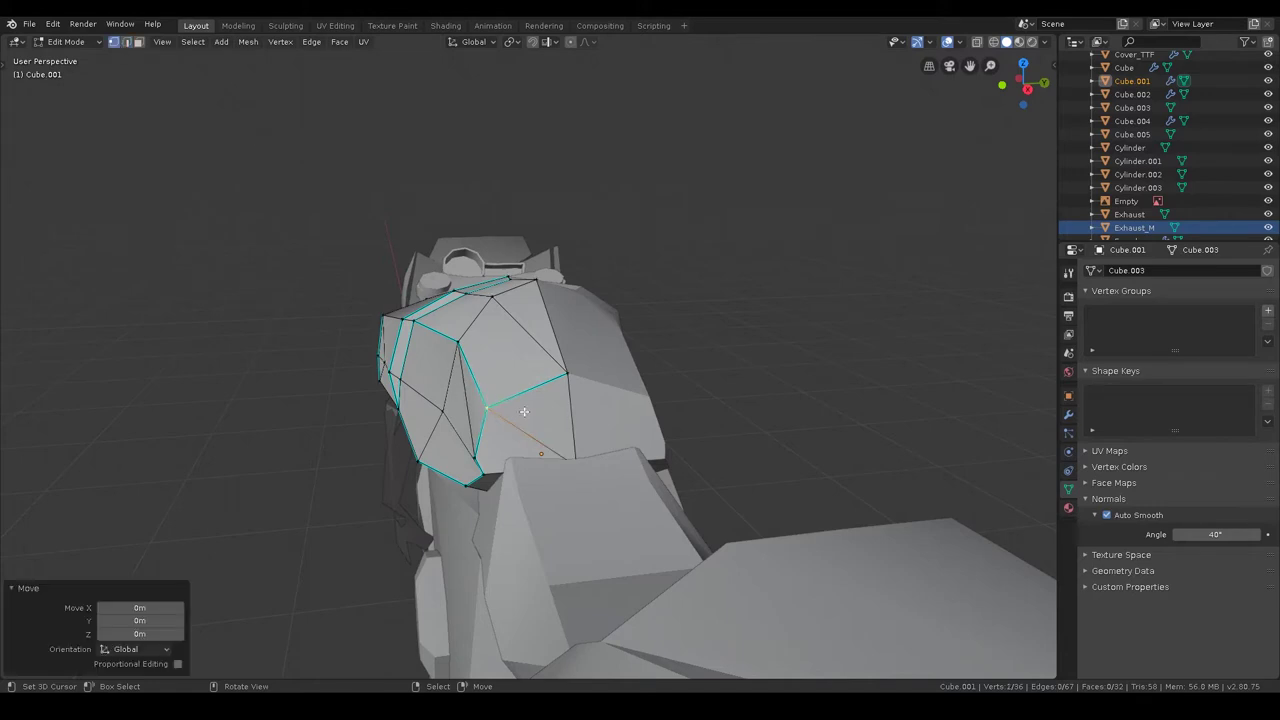
key(g)
key(y)
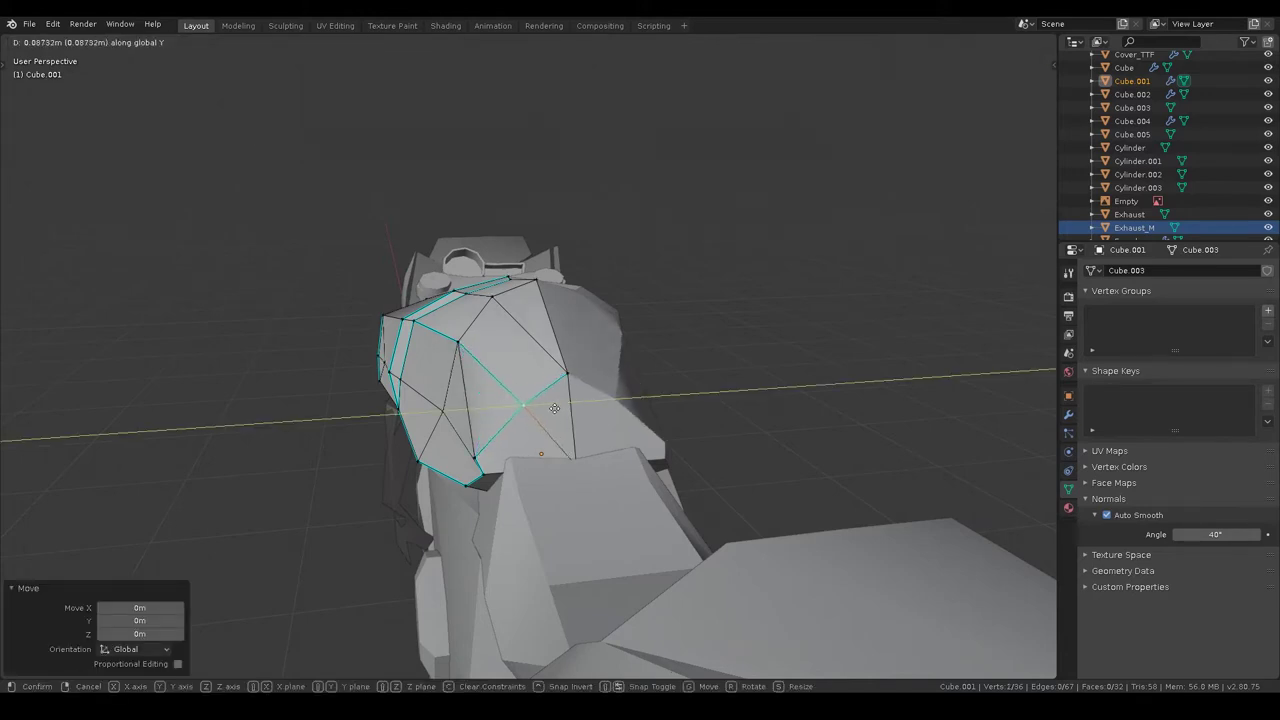
click(554, 408)
- Shift a lower tank vertex along Y and another along Z, then leave Edit Mode
click(487, 456)
key(g)
key(y)
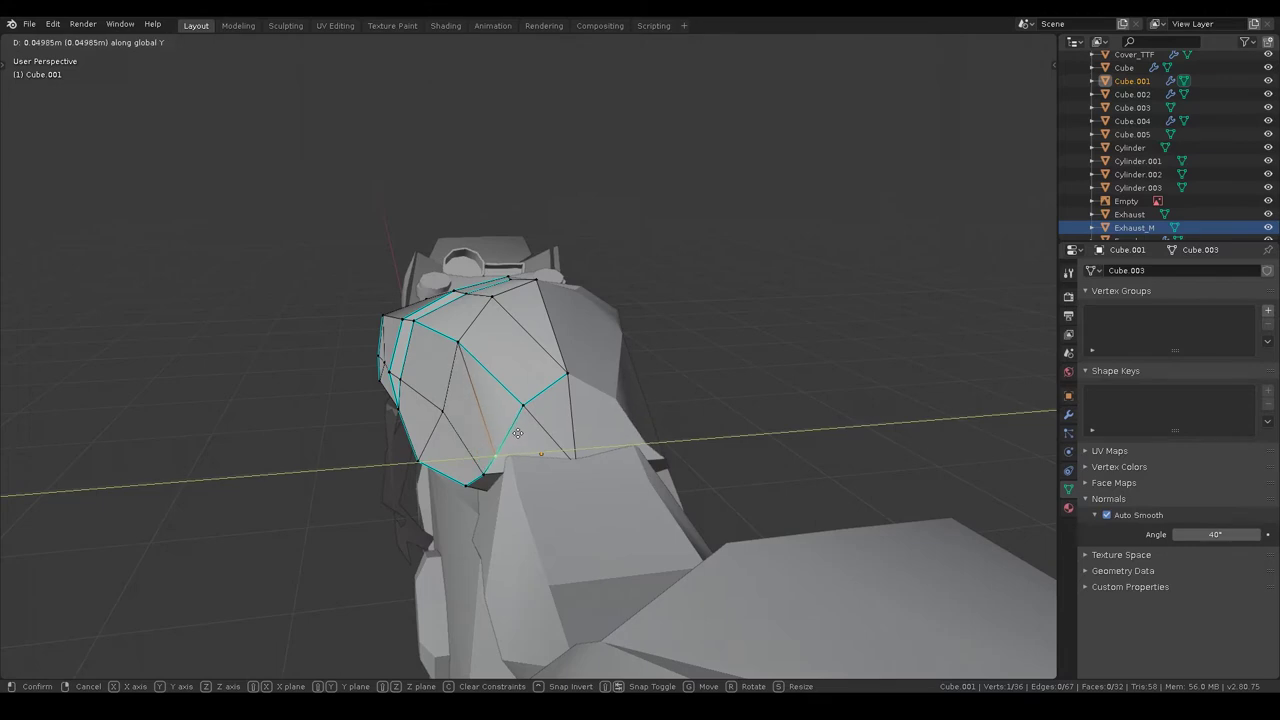
click(517, 432)
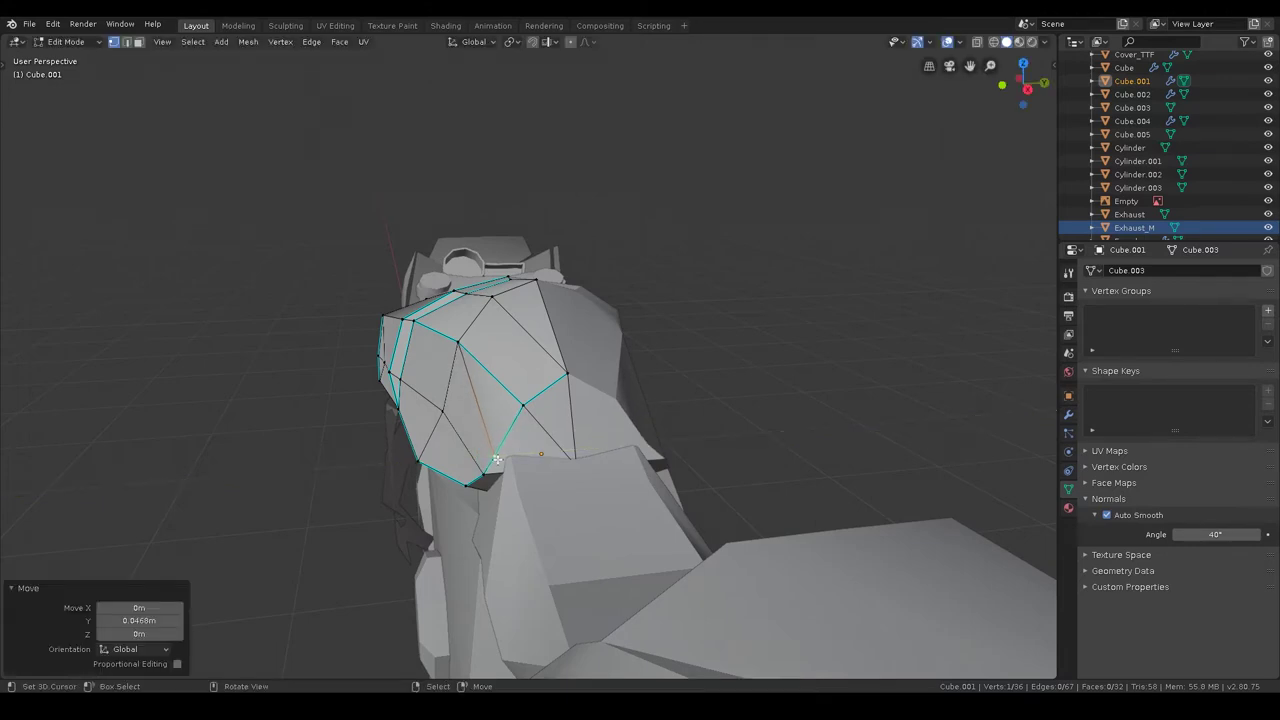
click(485, 470)
key(z)
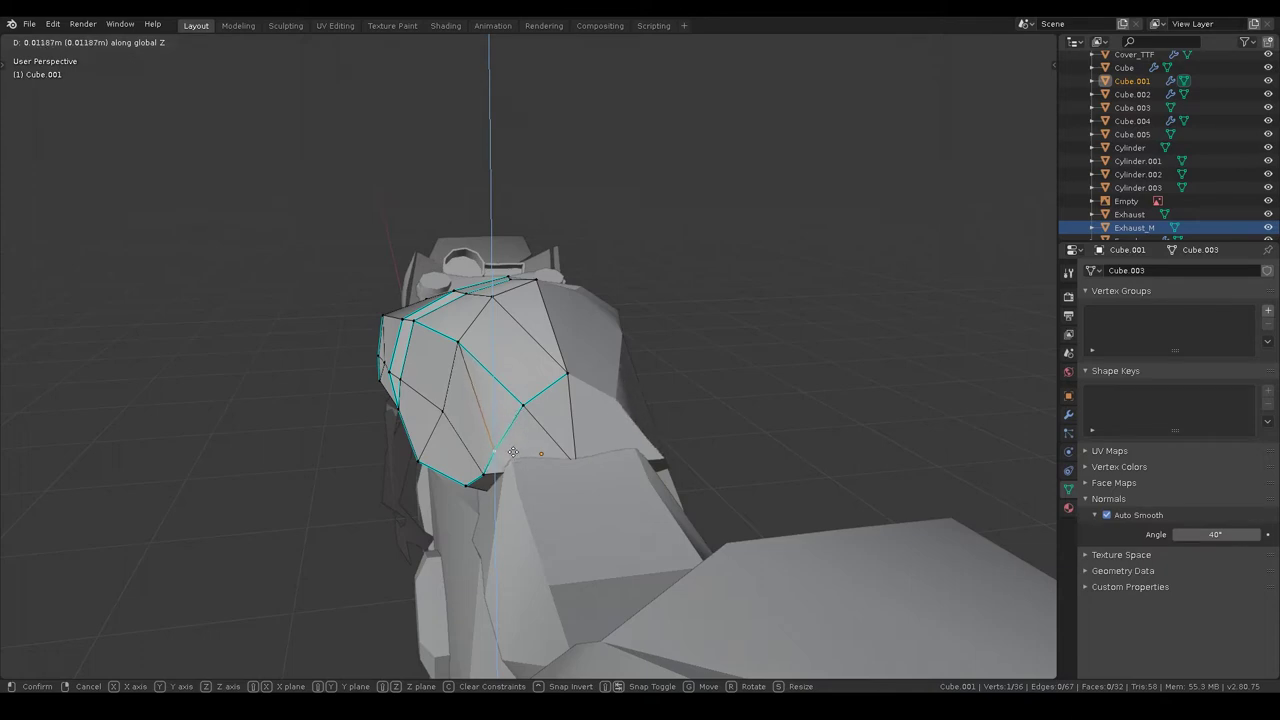
click(513, 452)
key(Tab)
mouse_move(529, 350)
middle_down()
mouse_move(575, 350)
mouse_move(613, 390)
mouse_move(653, 396)
mouse_move(602, 393)
mouse_move(633, 343)
mouse_move(563, 376)
mouse_move(591, 383)
middle_up()
scroll(633, 343, down, 5)
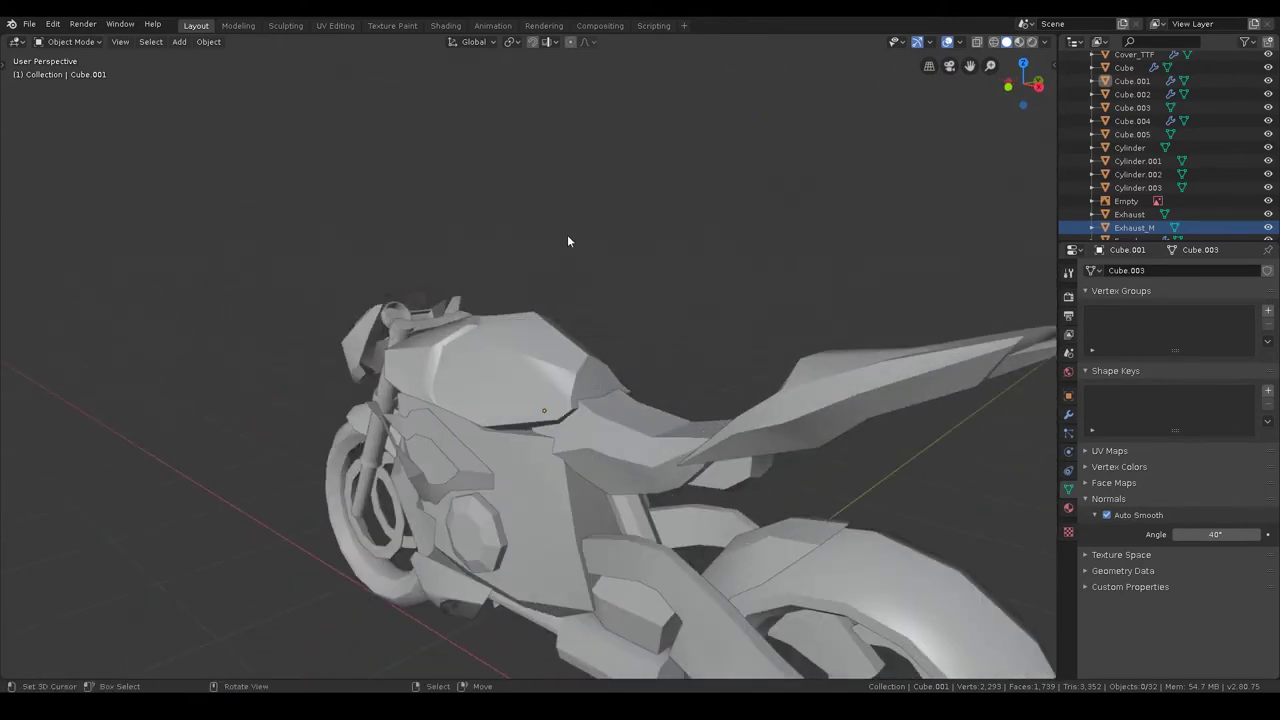
- Select a two-vertex edge on the tank in Edit Mode, dismissing the Edge menu twice
click(563, 376)
key(Tab)
scroll(600, 400, up, 2)
scroll(639, 430, up, 3)
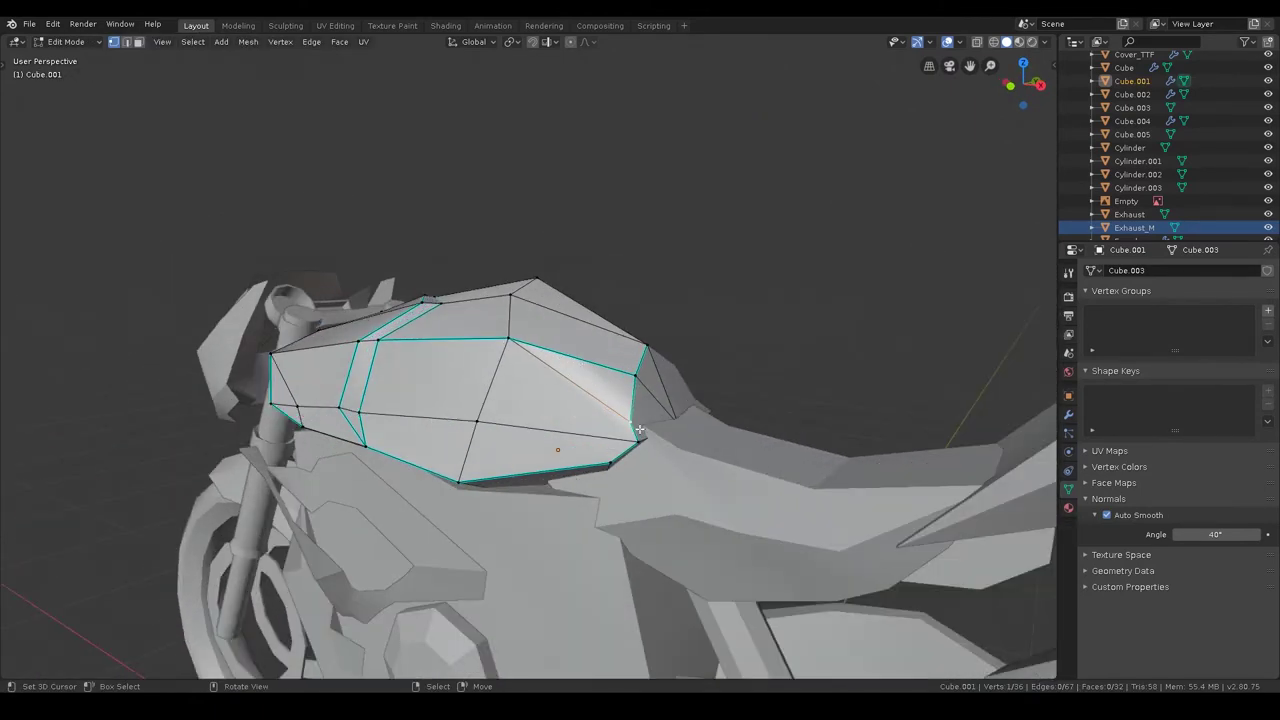
shift+click(521, 346)
key(ctrl+e)
click(532, 341)
key(ctrl+e)
click(562, 331)
key(Tab)
- Mark the selected edges on top of the tank as sharp
middle_drag(595, 250, 545, 313)
key(Tab)
middle_drag(510, 384, 560, 395)
key(ctrl+e)
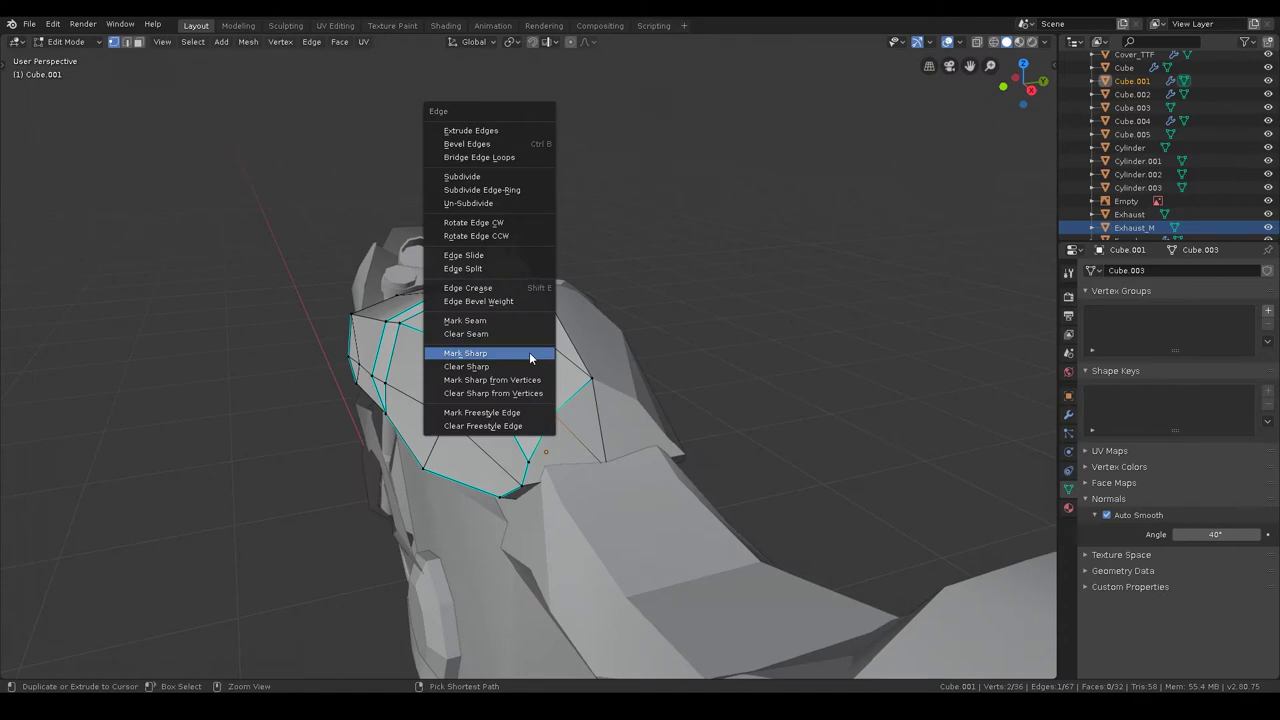
click(529, 365)
key(Tab)
mouse_move(571, 209)
middle_down()
mouse_move(597, 286)
mouse_move(680, 326)
mouse_move(615, 386)
middle_up()
- Knife-cut a new edge across the tank side and mark it sharp
key(Tab)
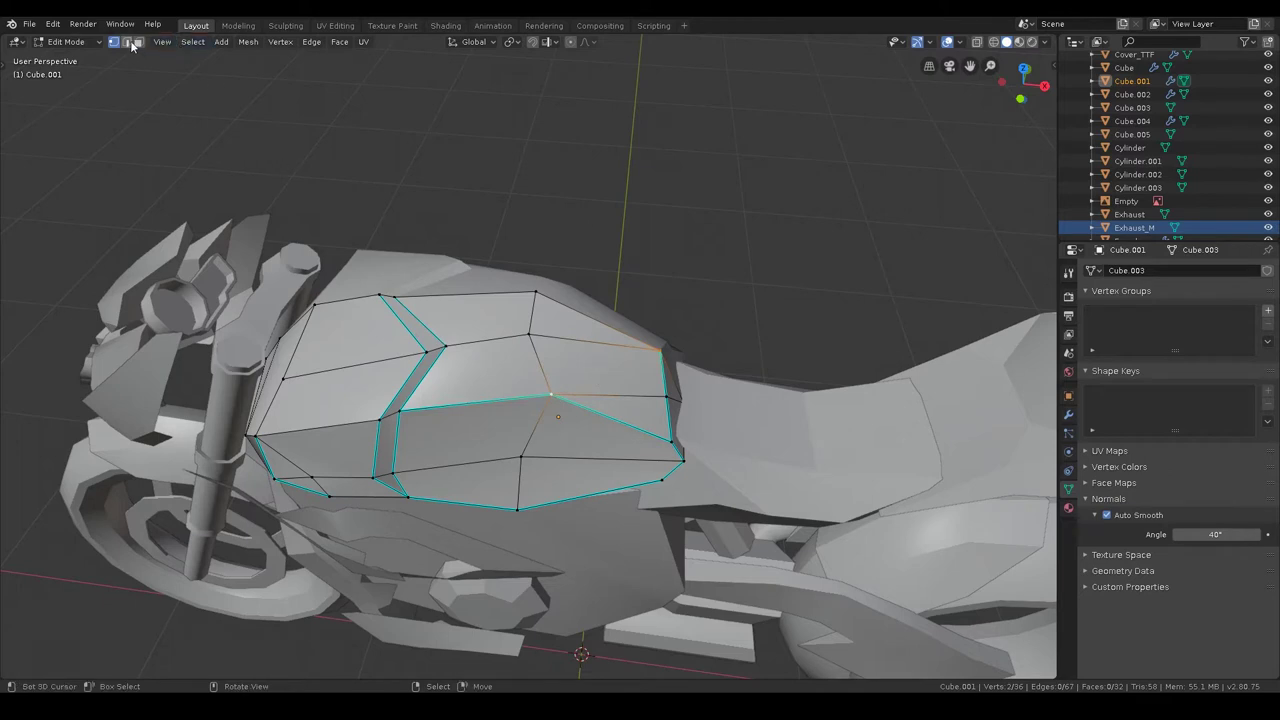
click(553, 388)
key(Return)
key(ctrl+e)
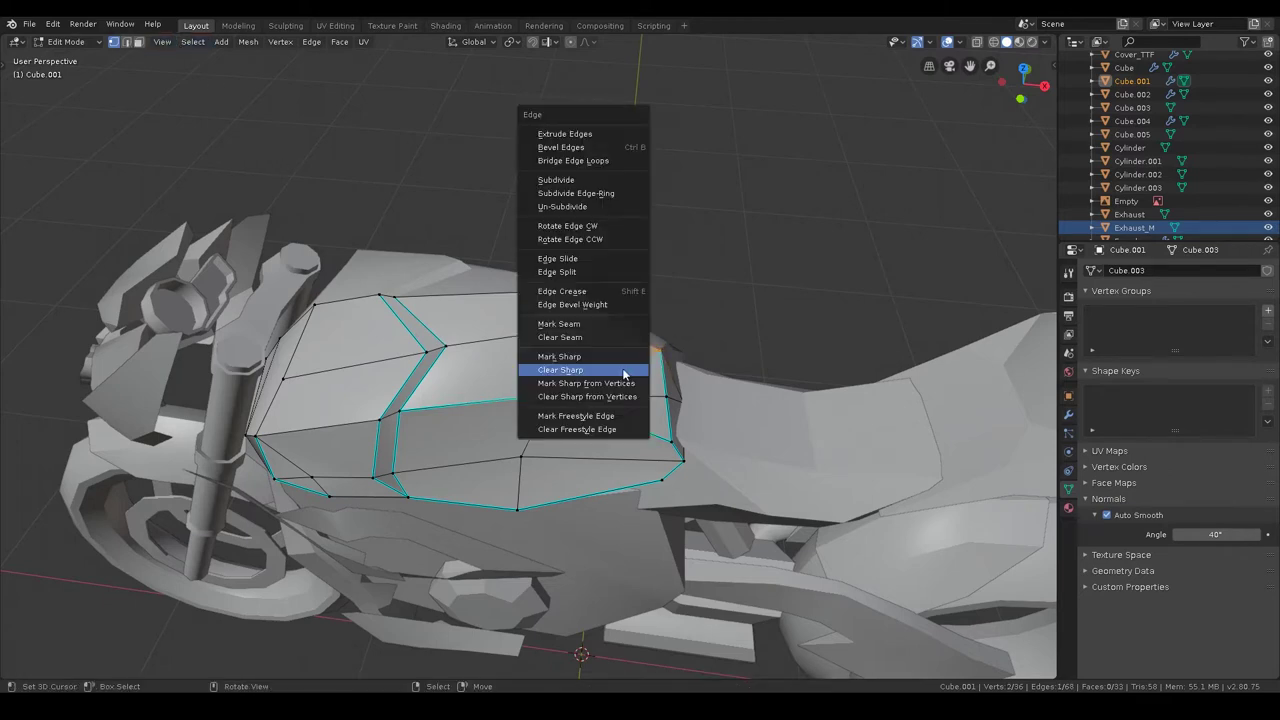
click(617, 354)
key(Tab)
mouse_move(651, 219)
middle_down()
mouse_move(542, 183)
mouse_move(667, 243)
mouse_move(727, 313)
mouse_move(593, 242)
middle_up()
- Mark one more tank edge sharp, deselect all, and save s1000r.blend
click(565, 294)
key(ctrl+Tab)
click(581, 256)
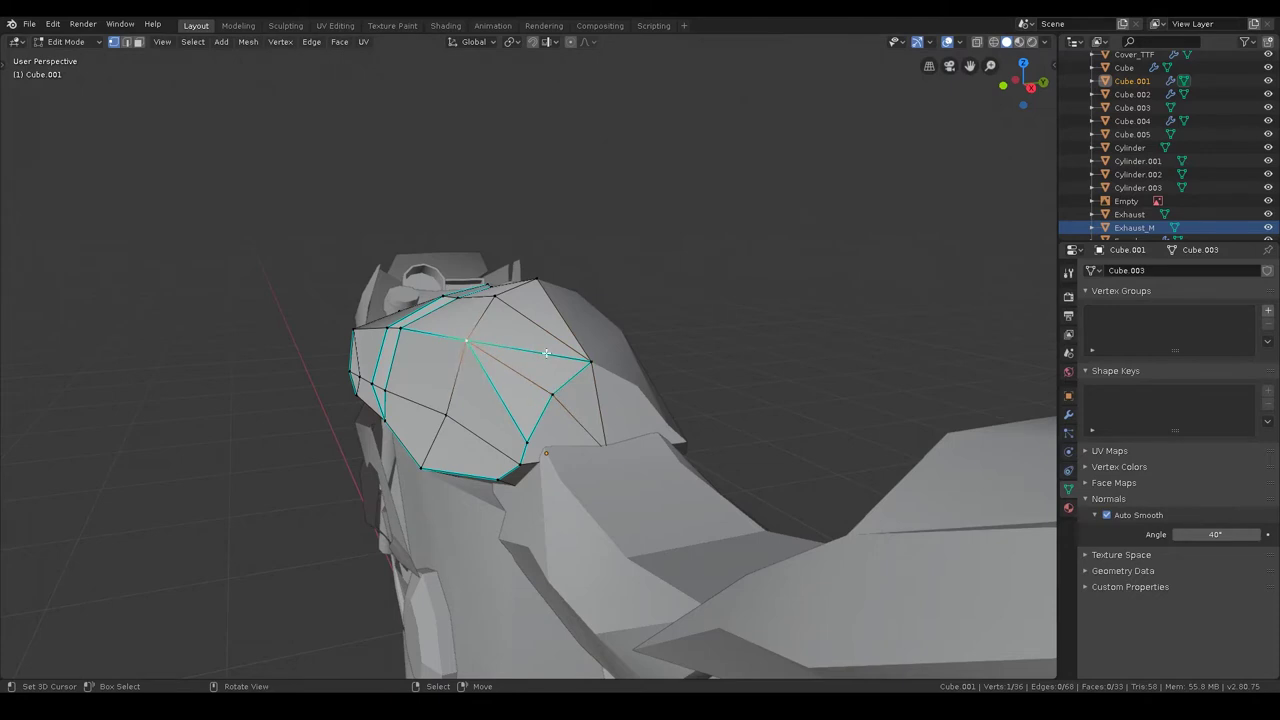
key(ctrl+e)
click(611, 329)
key(alt+a)
mouse_move(600, 337)
middle_down()
mouse_move(603, 303)
mouse_move(619, 306)
mouse_move(601, 354)
mouse_move(551, 277)
mouse_move(524, 341)
middle_up()
key(ctrl+s)
scroll(619, 306, down, 4)
scroll(614, 368, up, 3)
mouse_move(631, 387)
middle_down()
mouse_move(551, 383)
mouse_move(643, 220)
mouse_move(694, 369)
mouse_move(663, 409)
mouse_move(634, 409)
mouse_move(646, 343)
mouse_move(544, 457)
mouse_move(694, 399)
mouse_move(564, 326)
mouse_move(597, 375)
middle_up()
- Edit the box above the exhaust in a framed, see-through front orthographic view
key(Tab)
click(700, 409)
key(Tab)
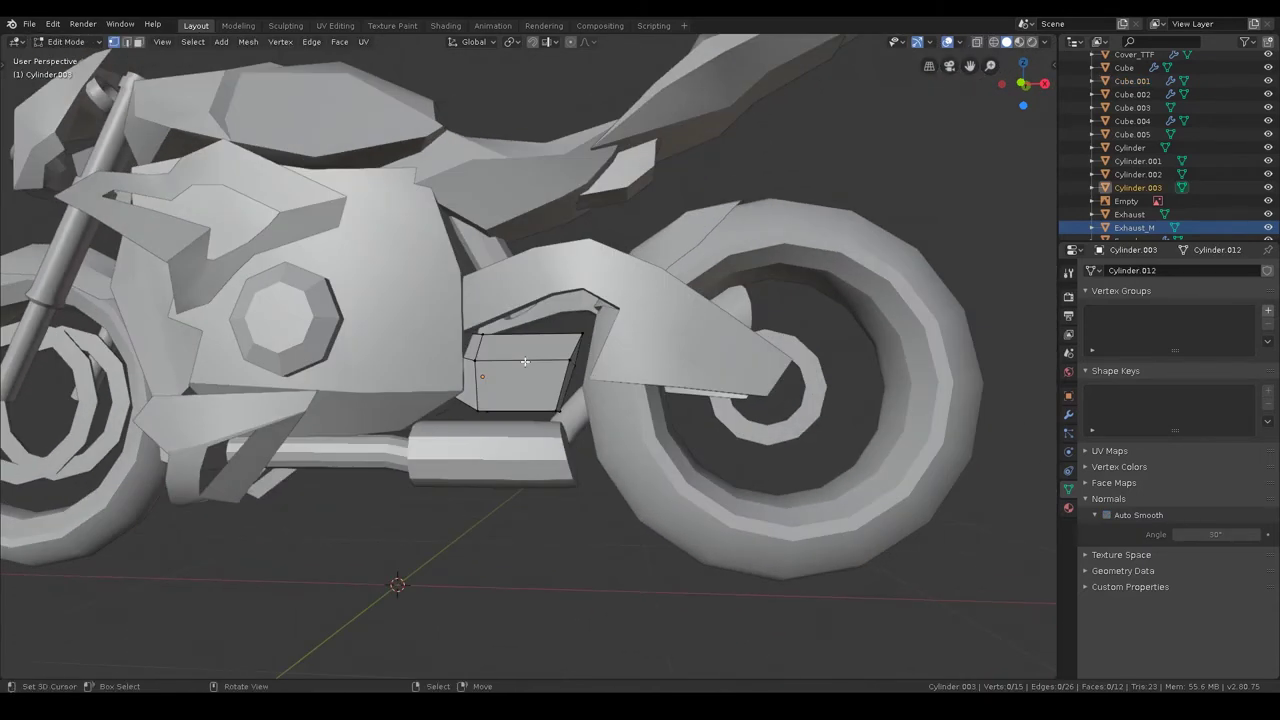
key(KP_1)
key(KP_Decimal)
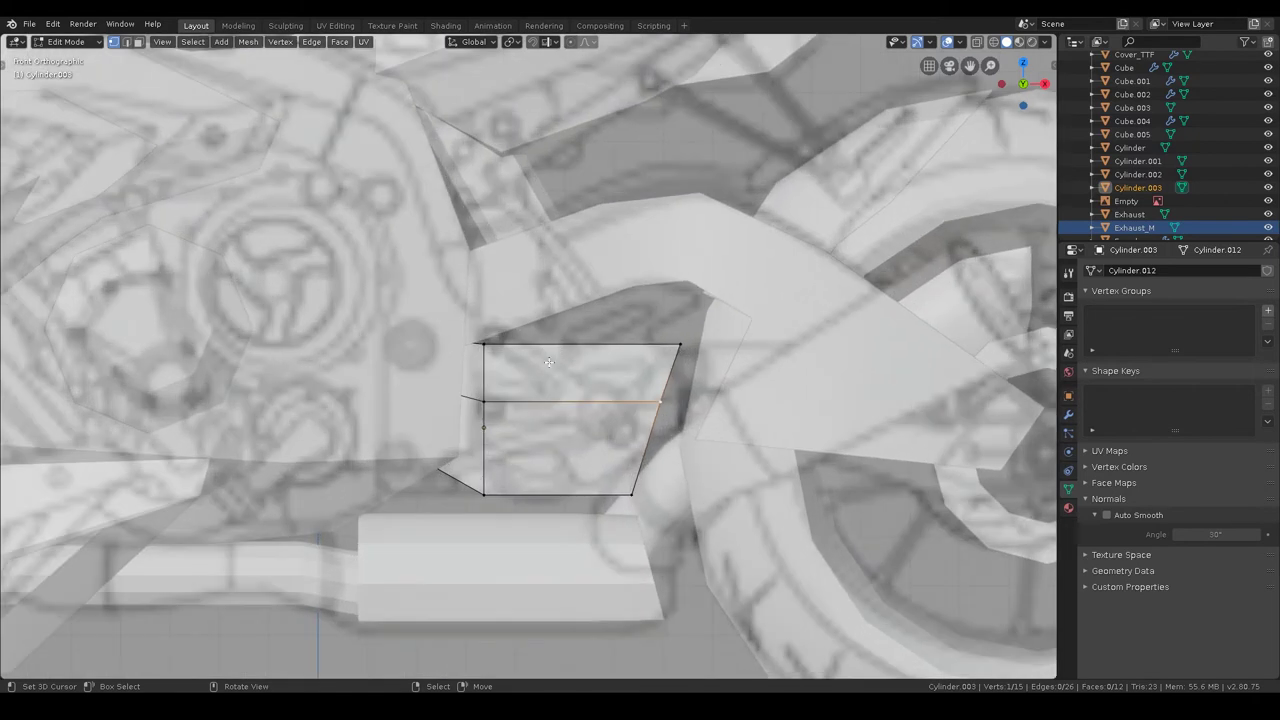
key(shift+z)
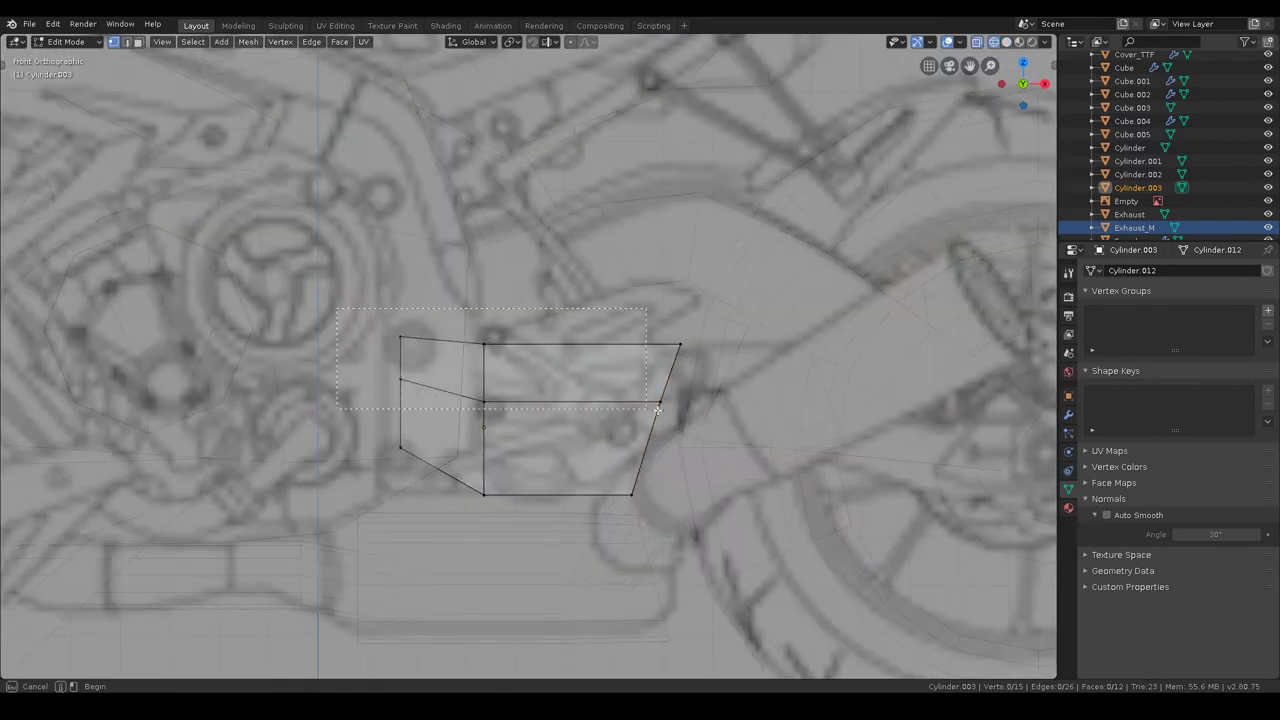
- Raise the box's top face, then reposition its three top vertices and a corner vertex
key(g)
key(z)
click(703, 319)
key(alt+a)
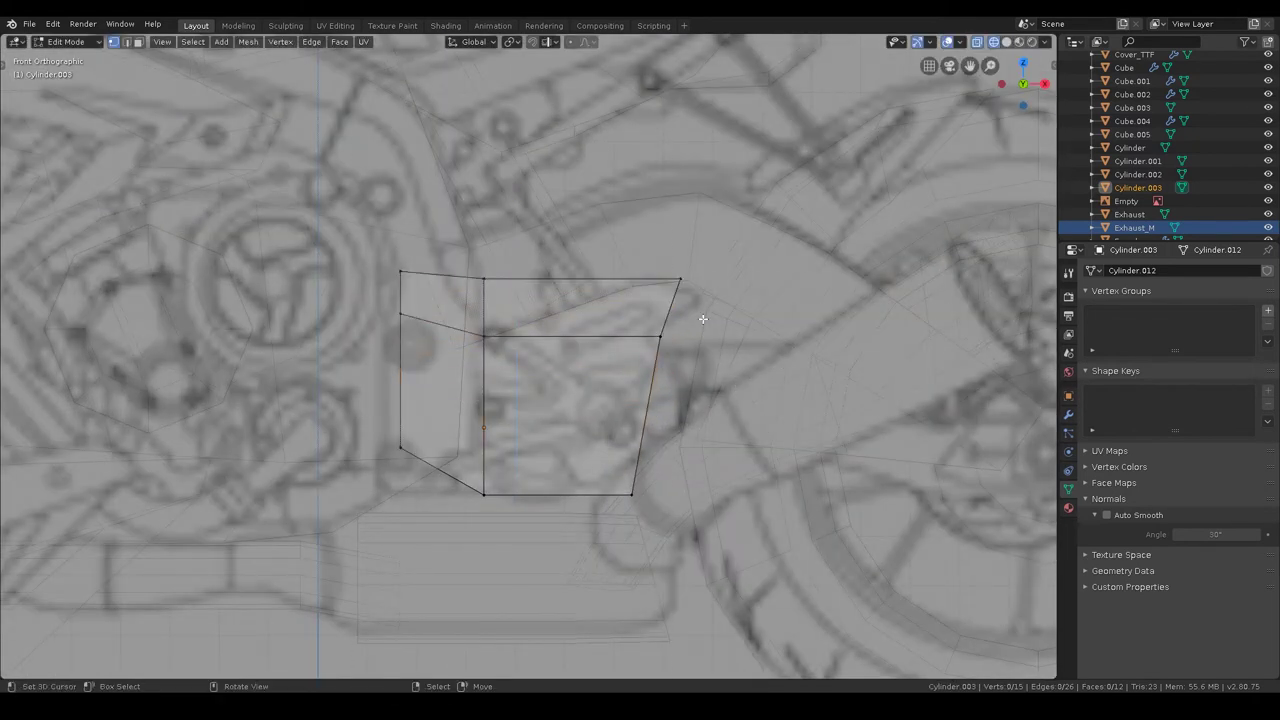
drag(637, 257, 723, 360)
key(g)
click(736, 345)
click(736, 273)
key(g)
click(787, 215)
key(Tab)
- Switch back to solid shading and reopen the box's mesh for editing
mouse_move(794, 130)
middle_down()
mouse_move(699, 234)
mouse_move(563, 332)
middle_up()
key(z)
click(656, 333)
mouse_move(536, 411)
middle_down()
mouse_move(551, 447)
mouse_move(570, 422)
mouse_move(580, 452)
mouse_move(562, 469)
mouse_move(581, 397)
middle_up()
click(562, 469)
key(ctrl+Tab)
click(573, 399)
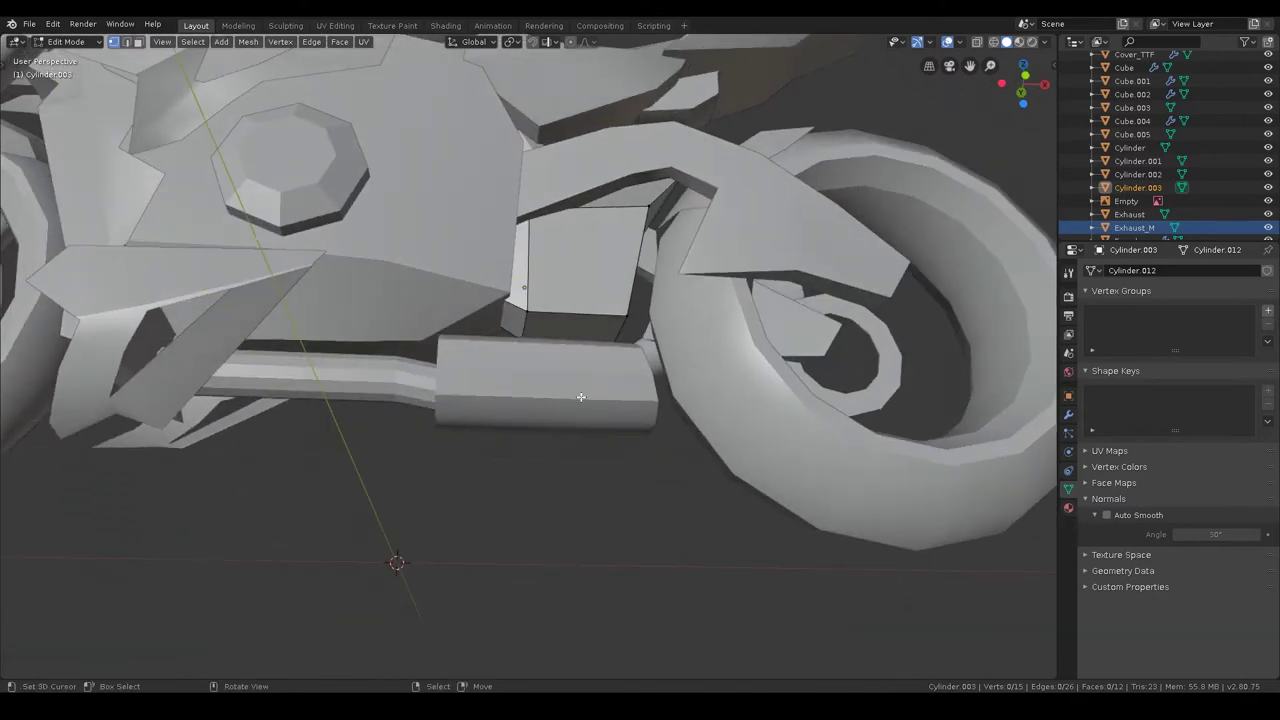
- Lower the box's bottom face along Z and return to Object Mode
click(139, 43)
middle_drag(508, 306, 523, 380)
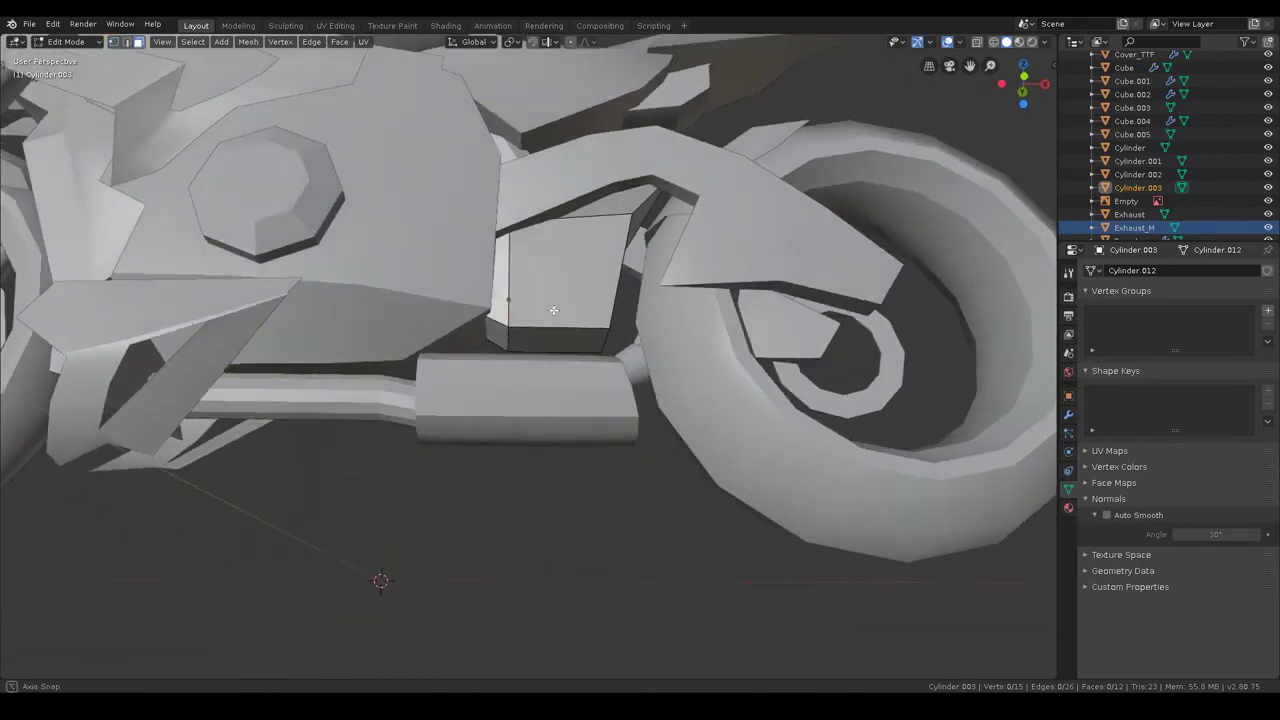
click(523, 385)
key(g)
key(z)
click(525, 396)
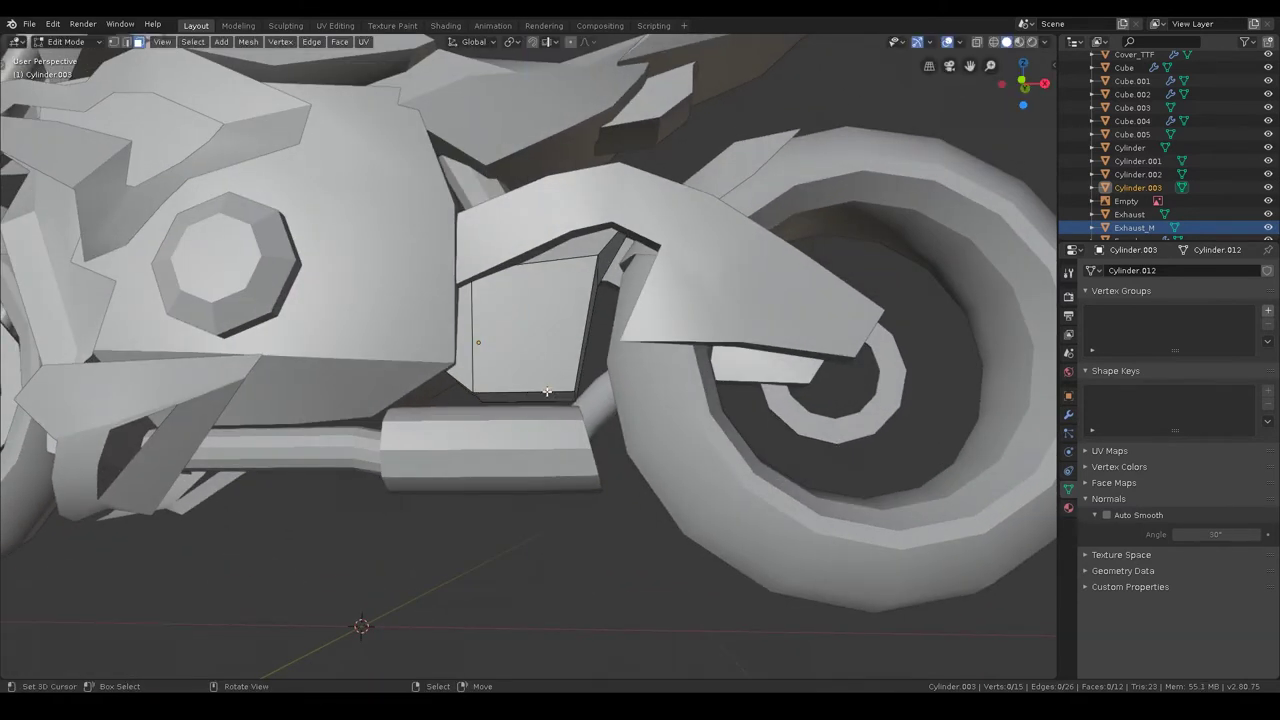
key(ctrl+Tab)
click(781, 412)
key(ctrl+Tab)
- Save s1000r.blend again and look at the bike from the side
mouse_move(619, 417)
middle_down()
mouse_move(955, 170)
mouse_move(705, 330)
mouse_move(567, 444)
middle_up()
key(ctrl+s)
scroll(665, 357, down, 10)
mouse_move(714, 452)
middle_down()
mouse_move(605, 446)
mouse_move(571, 485)
mouse_move(538, 442)
middle_up()
scroll(538, 442, up, 5)
- Add a new cube to the scene from the front orthographic view
key(KP_1)
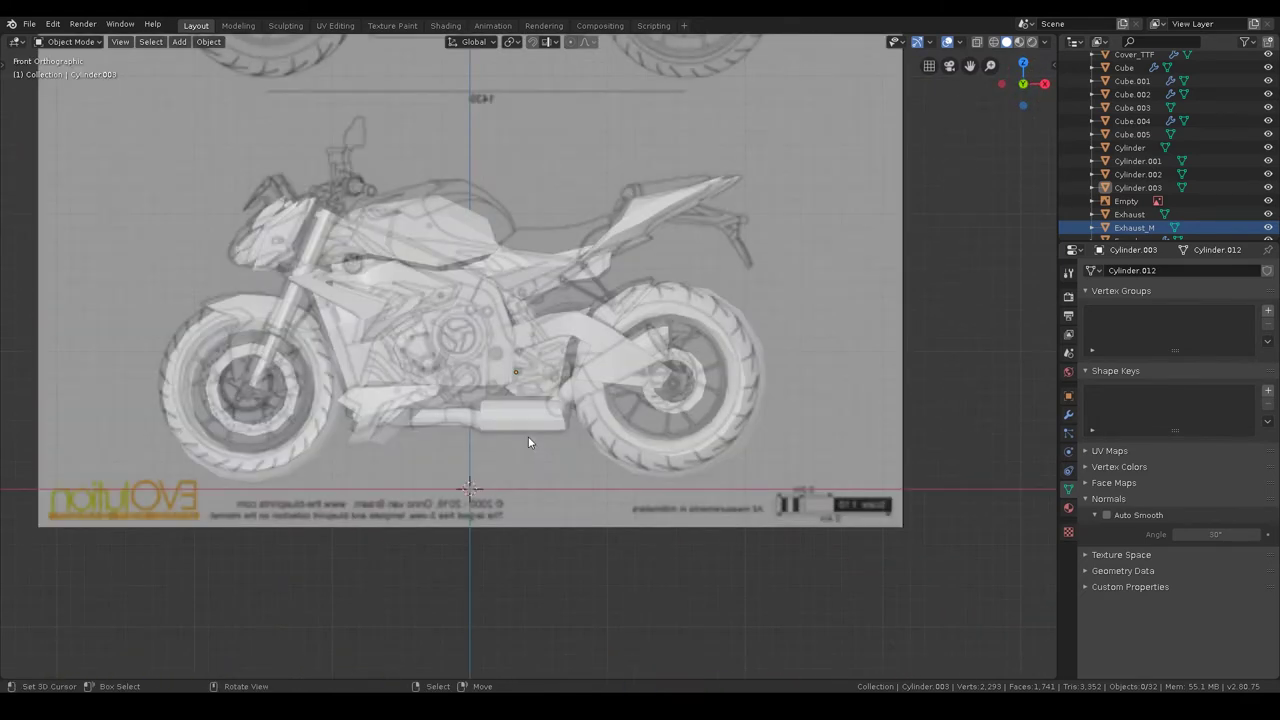
scroll(528, 436, up, 4)
scroll(531, 380, down, 1)
key(shift+a)
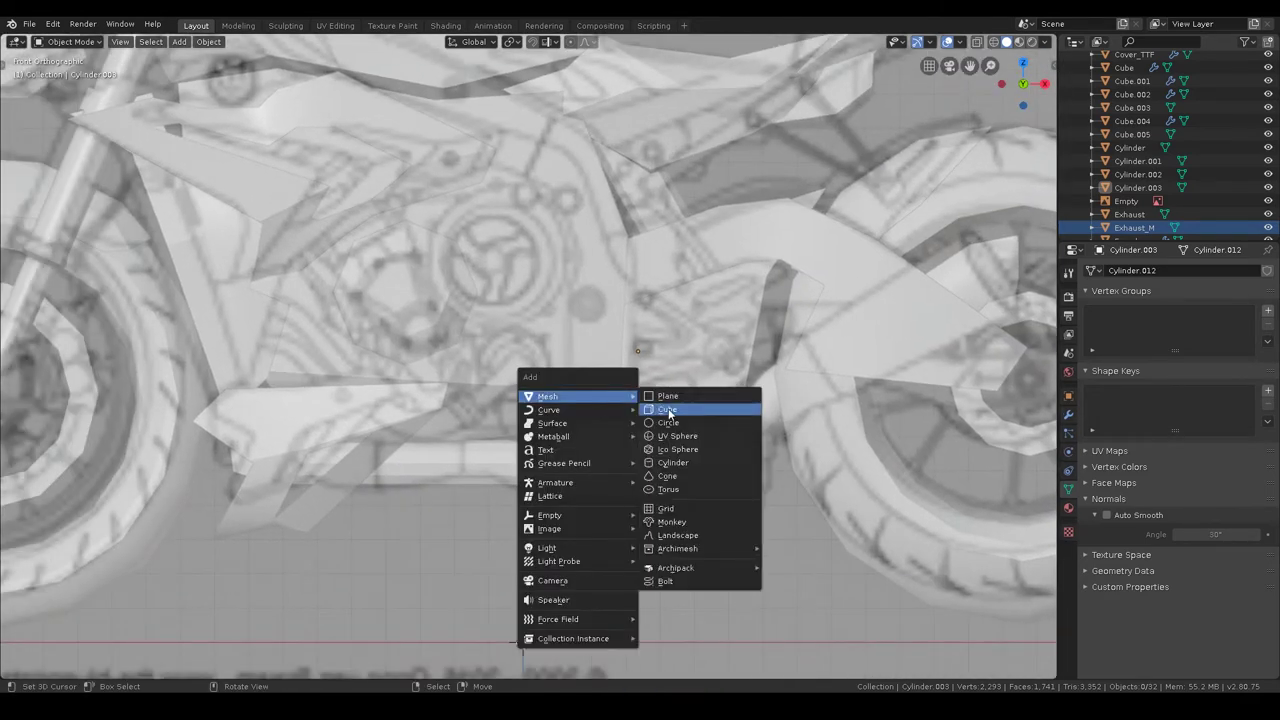
click(669, 410)
scroll(669, 410, down, 3)
mouse_move(669, 410)
middle_down()
mouse_move(553, 446)
mouse_move(578, 415)
middle_up()
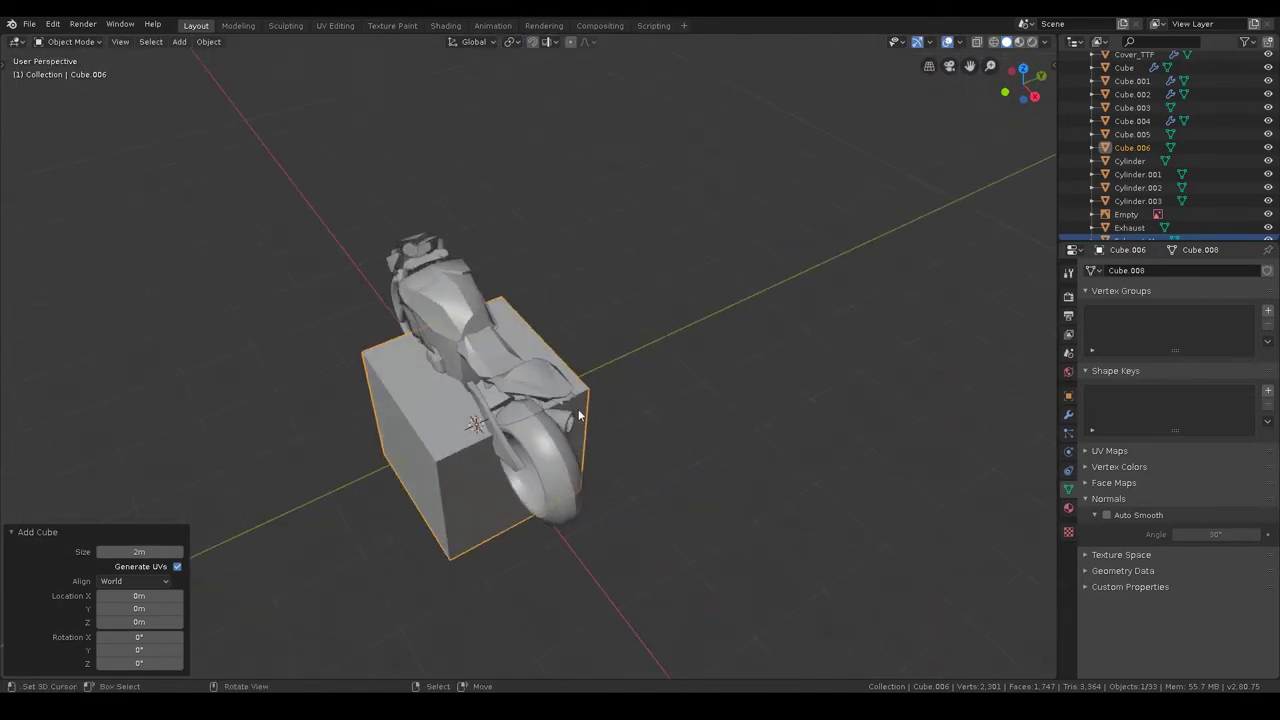
- Loop-cut the cube, then delete its front face and a loop of four faces
key(Tab)
key(alt+a)
click(476, 424)
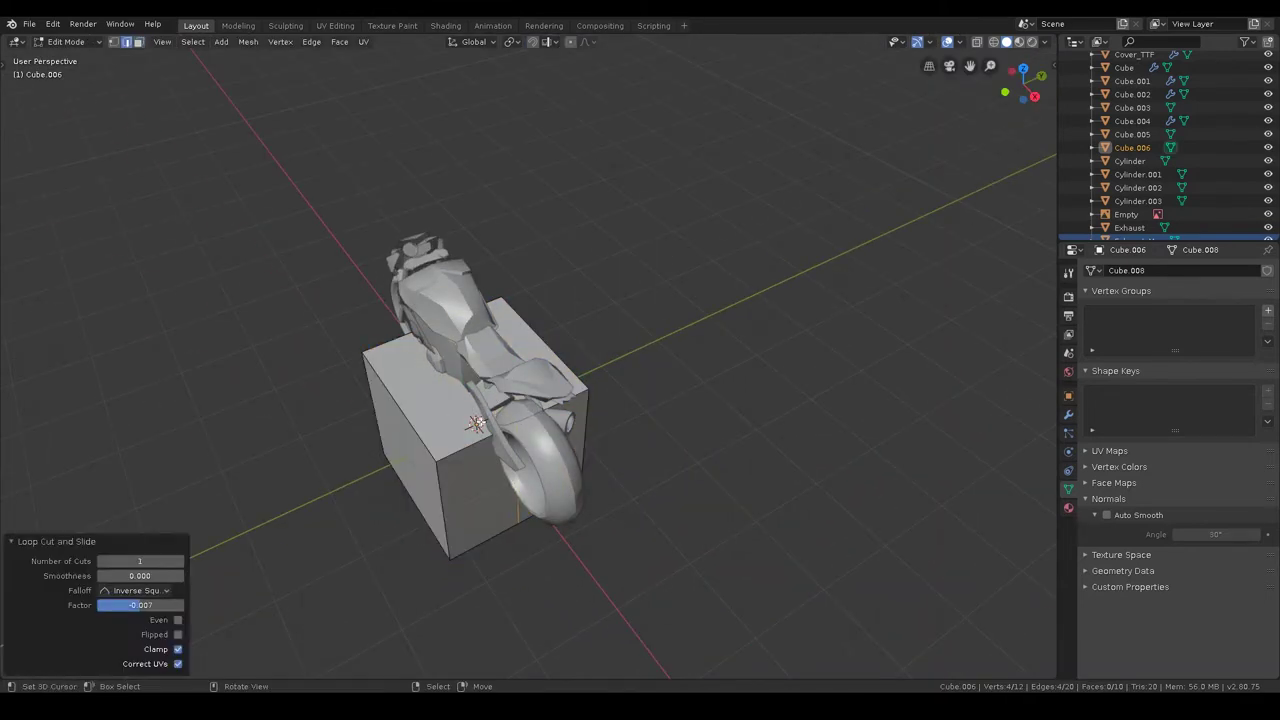
middle_drag(476, 424, 478, 390)
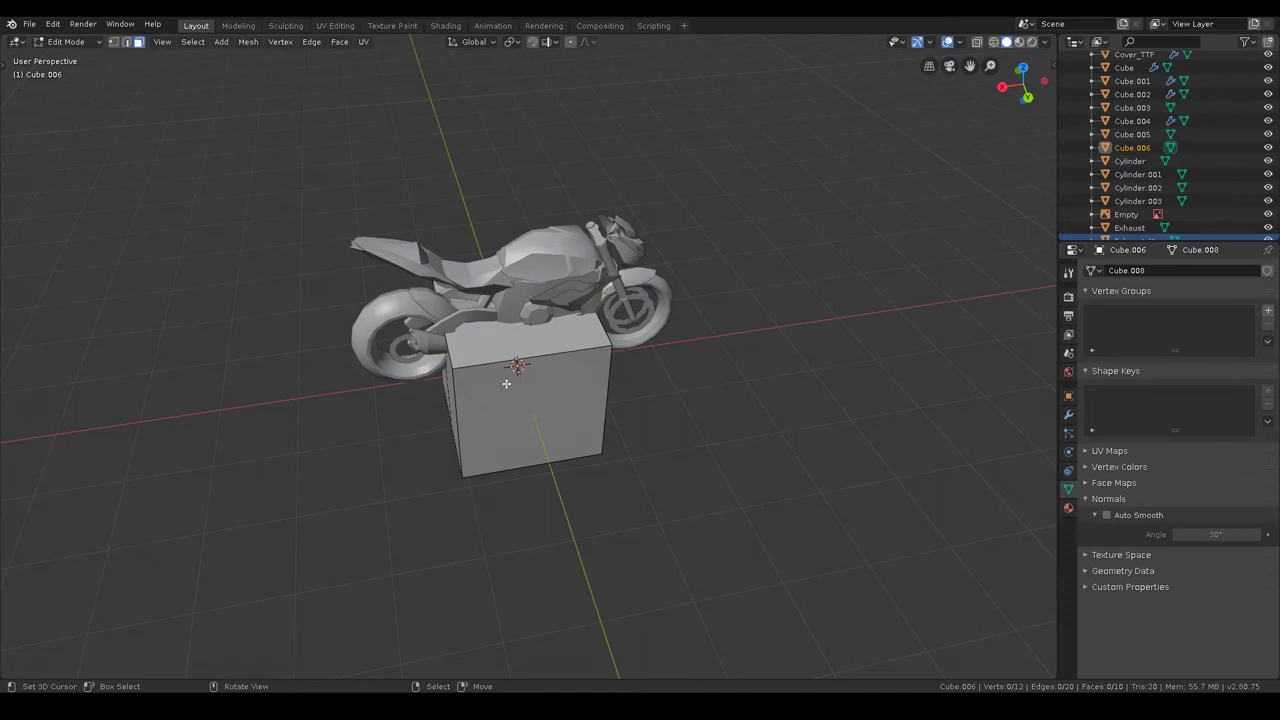
click(506, 383)
key(x)
click(607, 408)
middle_drag(607, 408, 508, 370)
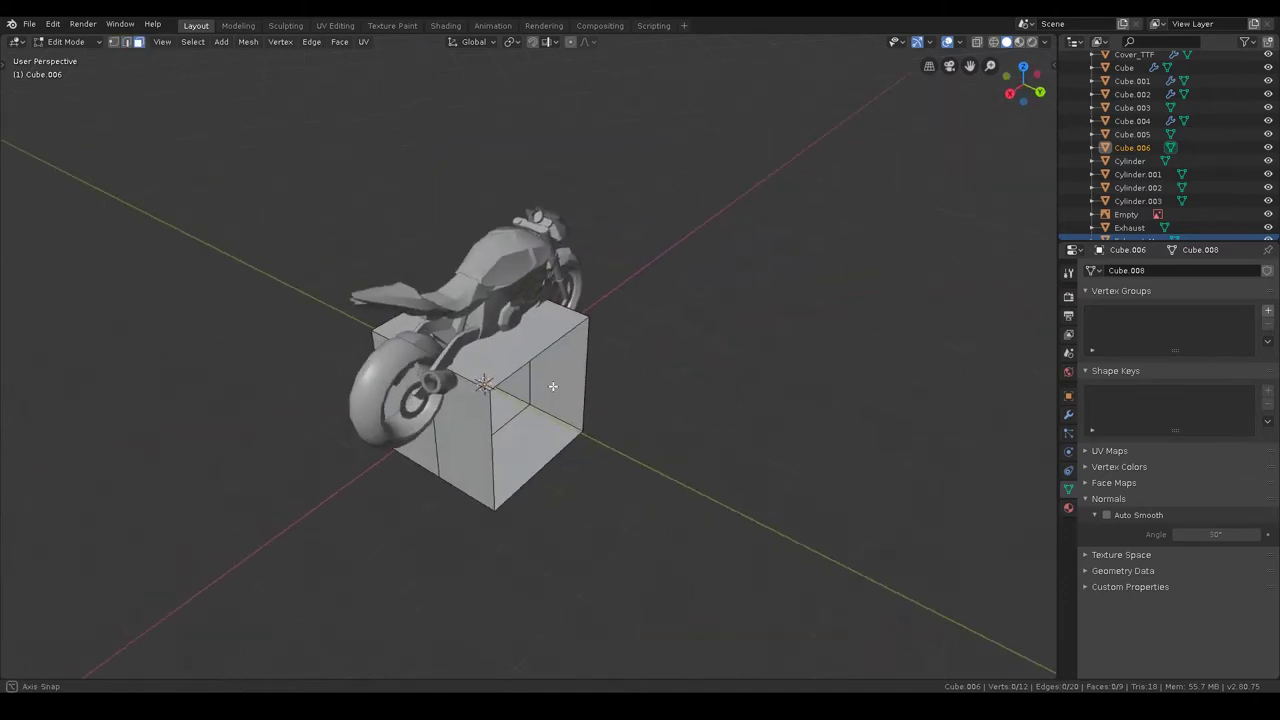
alt+click(508, 370)
key(x)
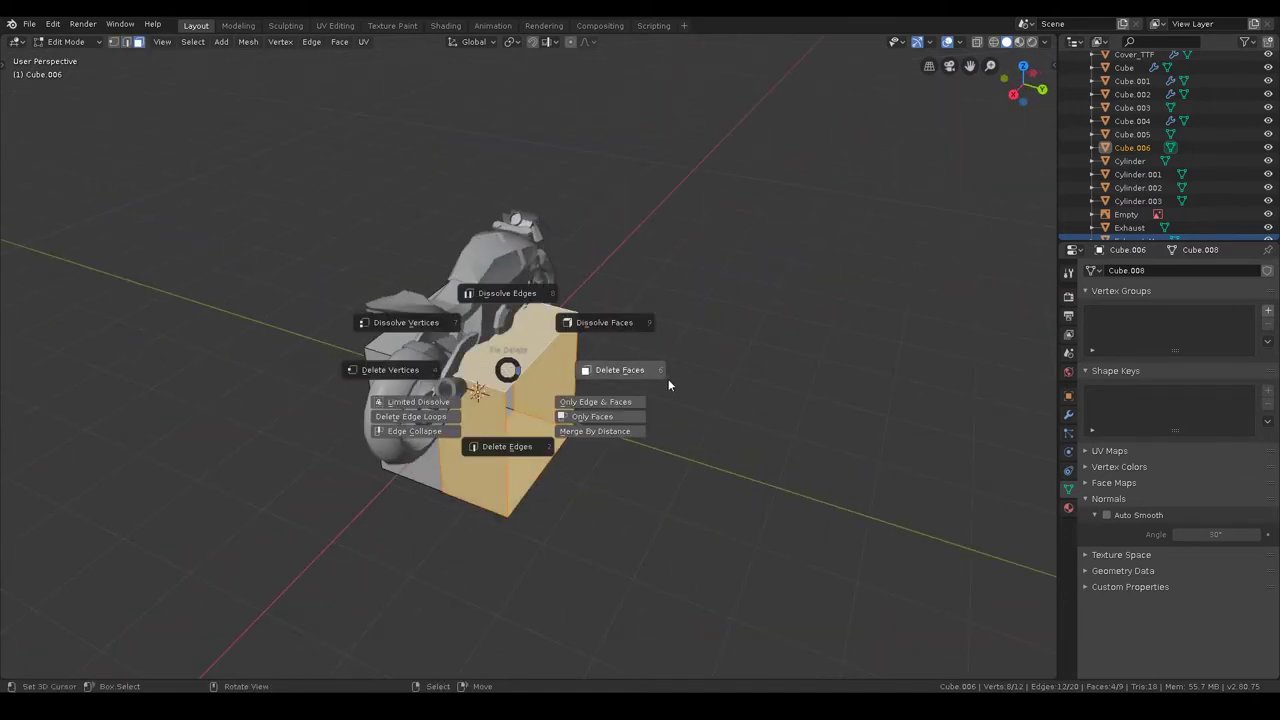
click(668, 379)
- Move the whole trimmed cube -1.25 m along Y with gy-1.25
key(a)
mouse_move(450, 382)
middle_down()
mouse_move(460, 392)
mouse_move(512, 345)
middle_up()
text(gy-1.25)
key(Return)
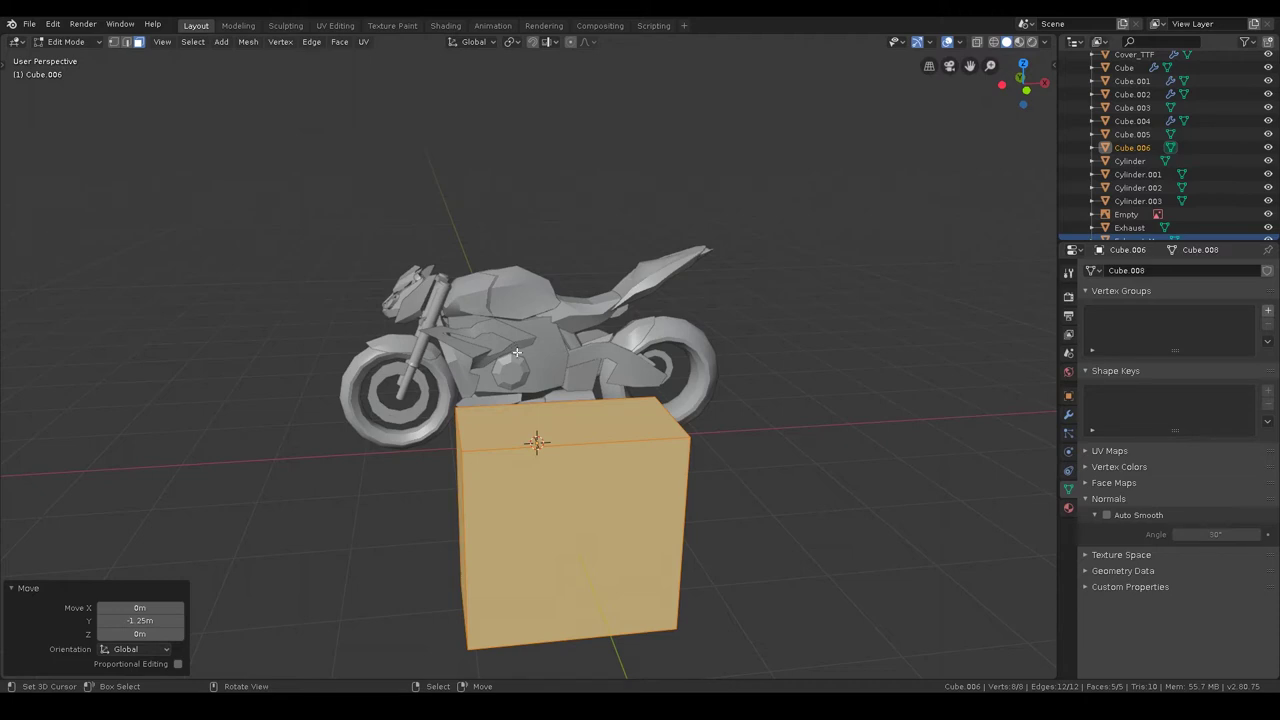
middle_drag(570, 359, 535, 371)
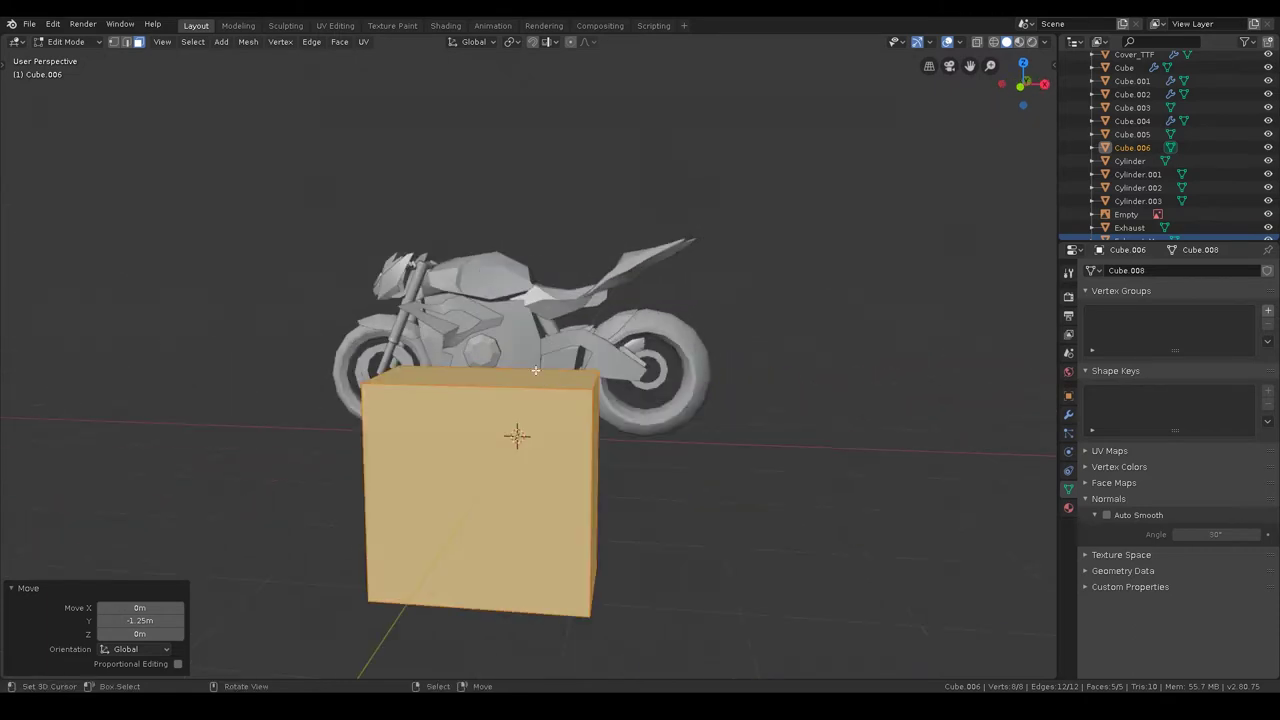
key(KP_1)
- Scale the cube to 0.335, add a Mirror modifier, and rename it Frame_C
key(s)
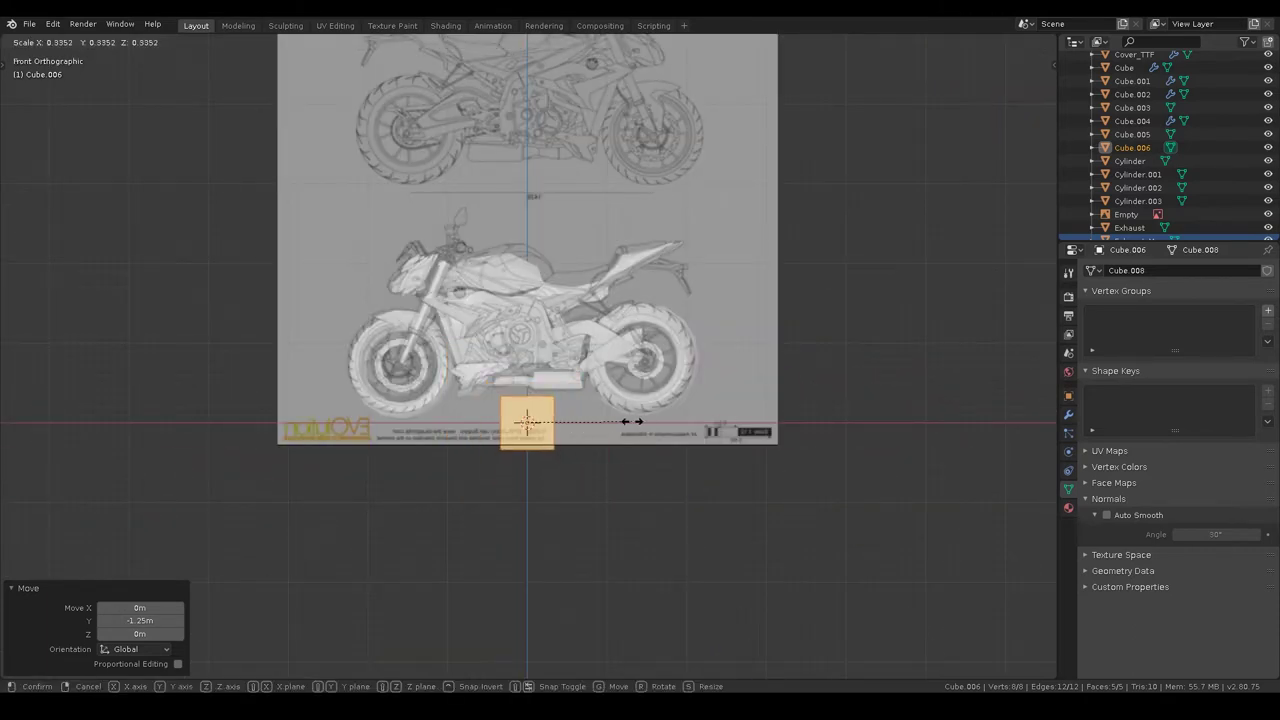
click(604, 413)
click(1070, 418)
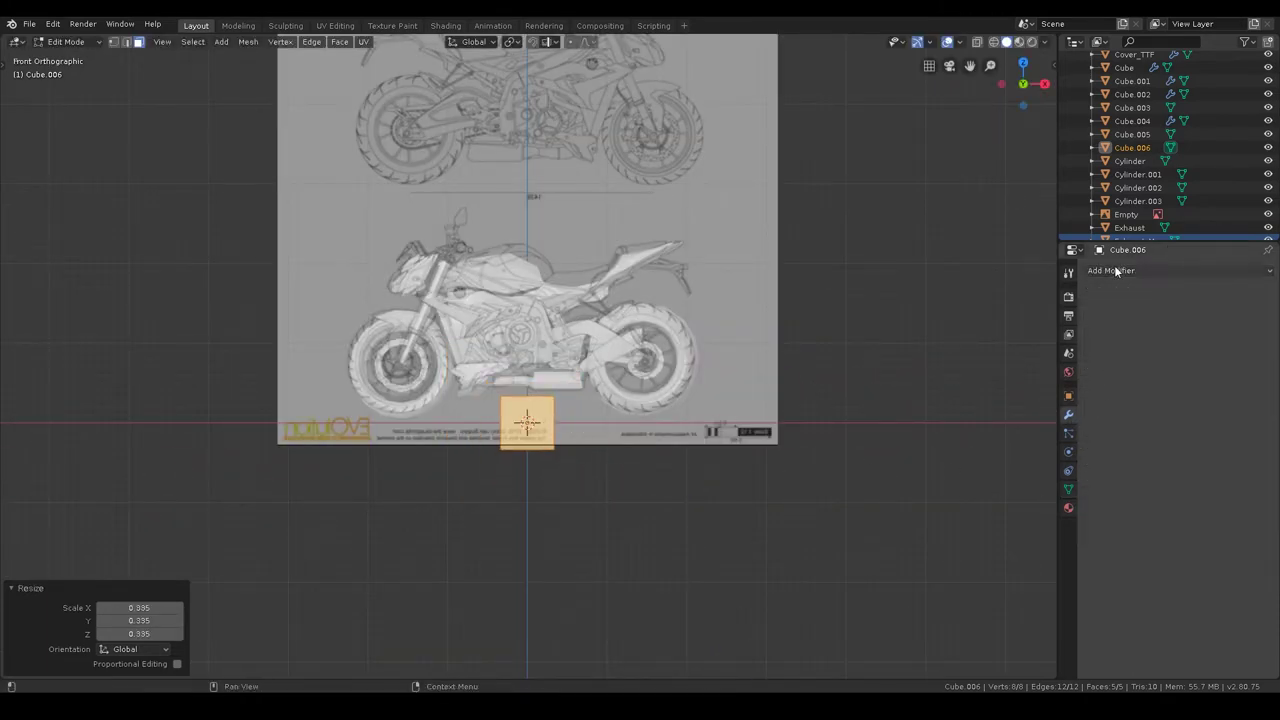
click(1117, 271)
click(972, 403)
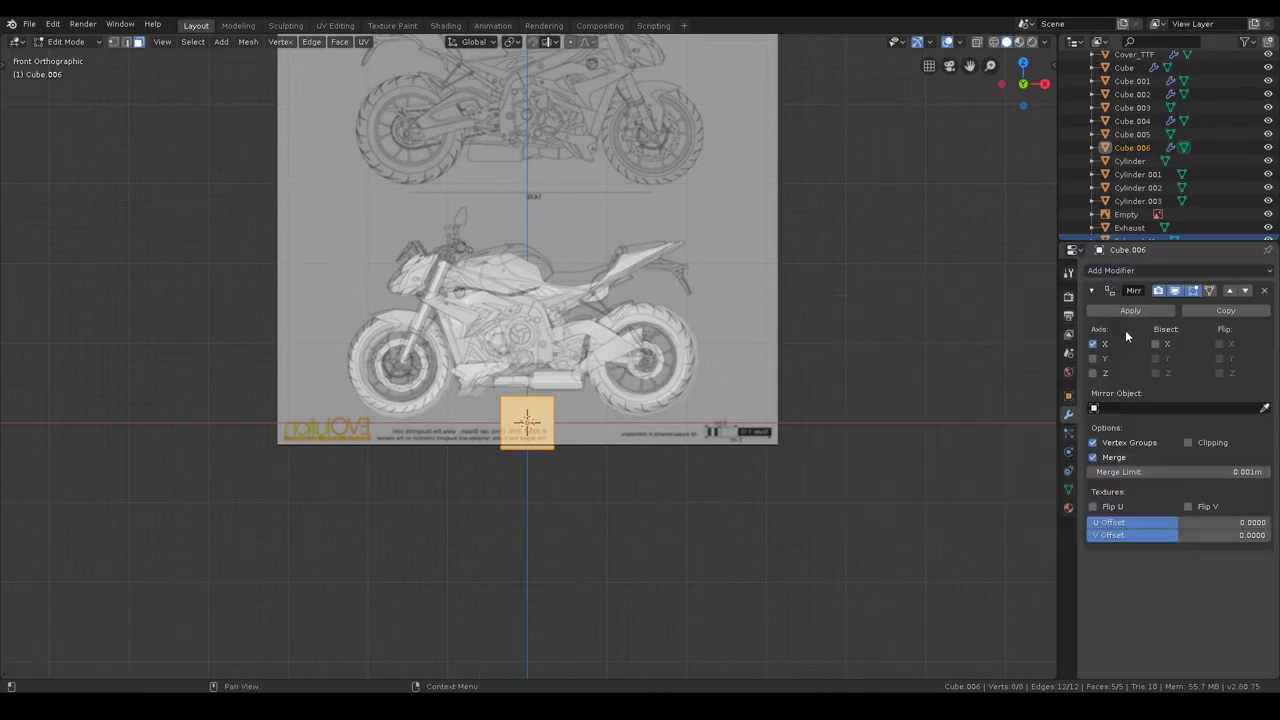
click(1131, 147)
text(Frame_)
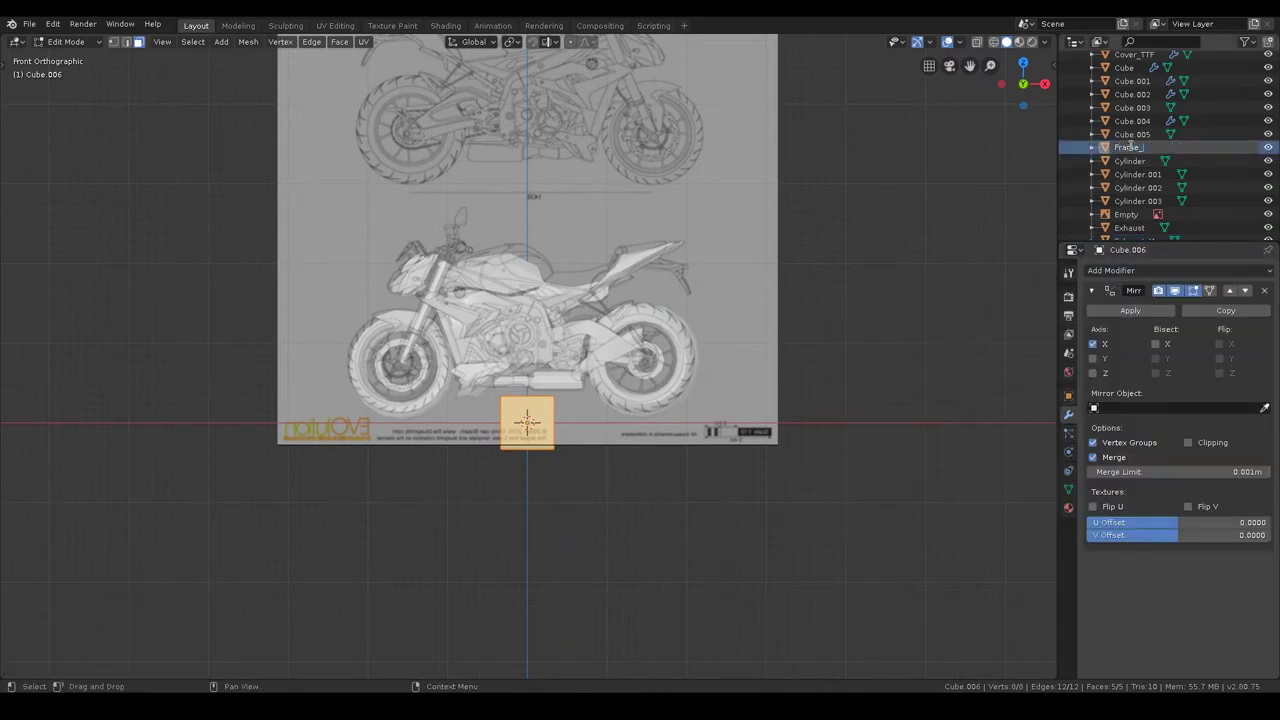
text(C)
key(Return)
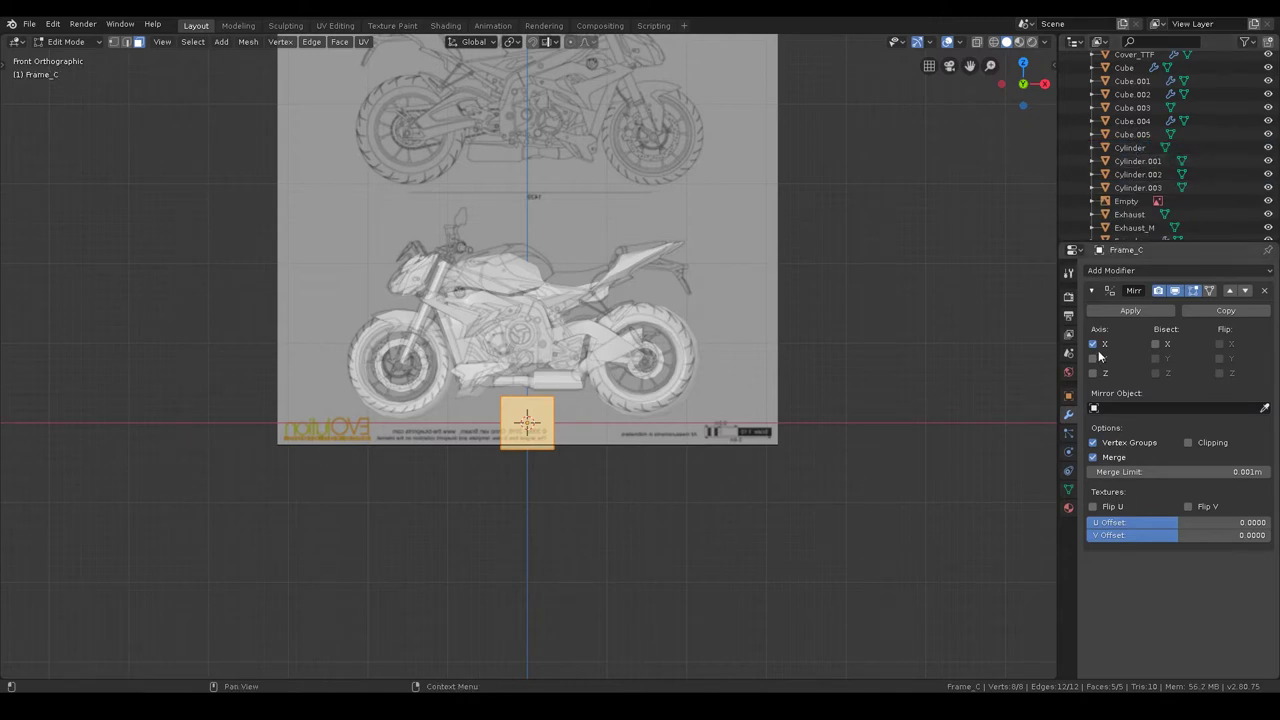
- Deselect the cube's vertices, pick Cylinder.002 in the outliner, and return to Object Mode
click(687, 445)
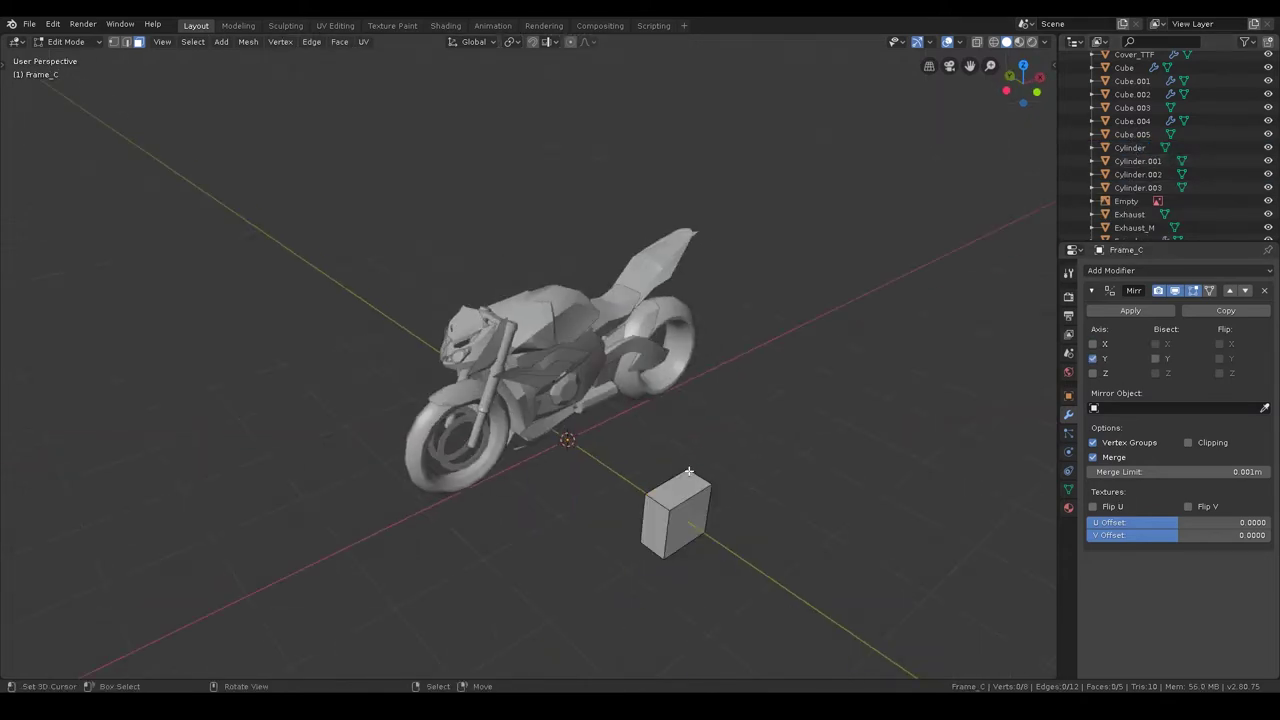
mouse_move(700, 380)
middle_down()
mouse_move(535, 383)
mouse_move(700, 400)
middle_up()
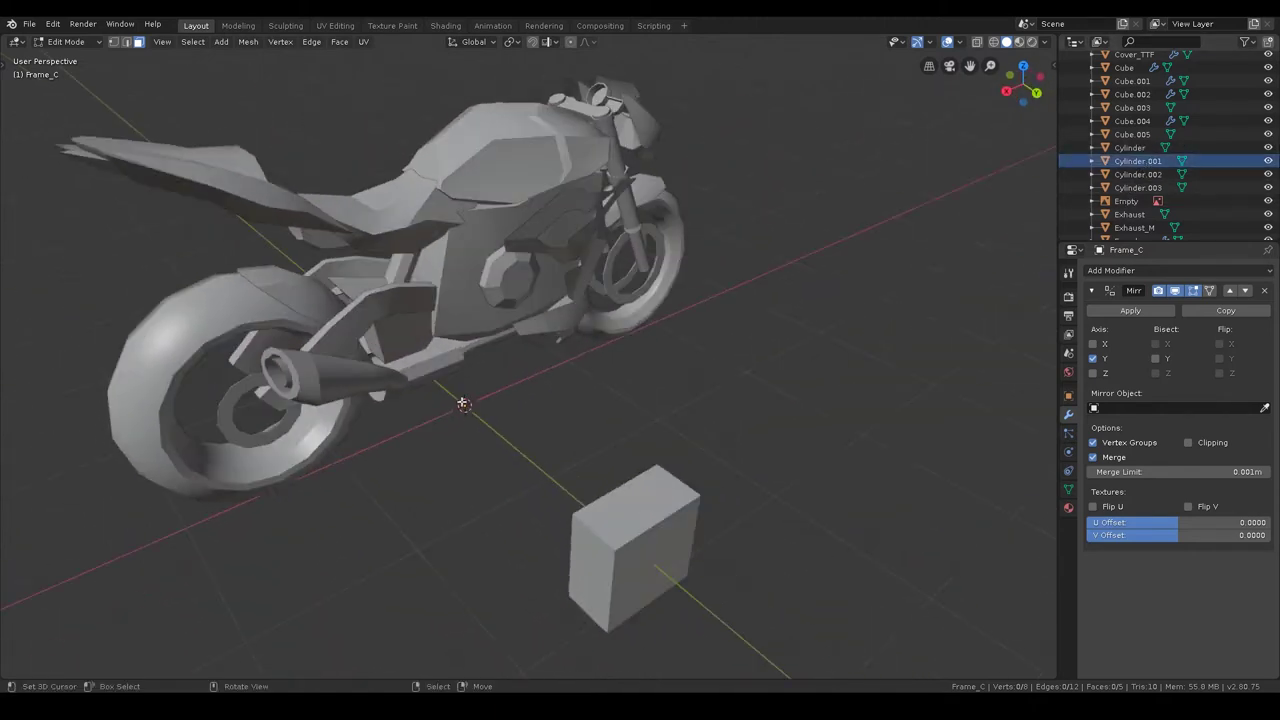
double_click(1126, 162)
mouse_move(555, 357)
middle_down()
mouse_move(276, 365)
mouse_move(600, 330)
middle_up()
scroll(752, 260, down, 8)
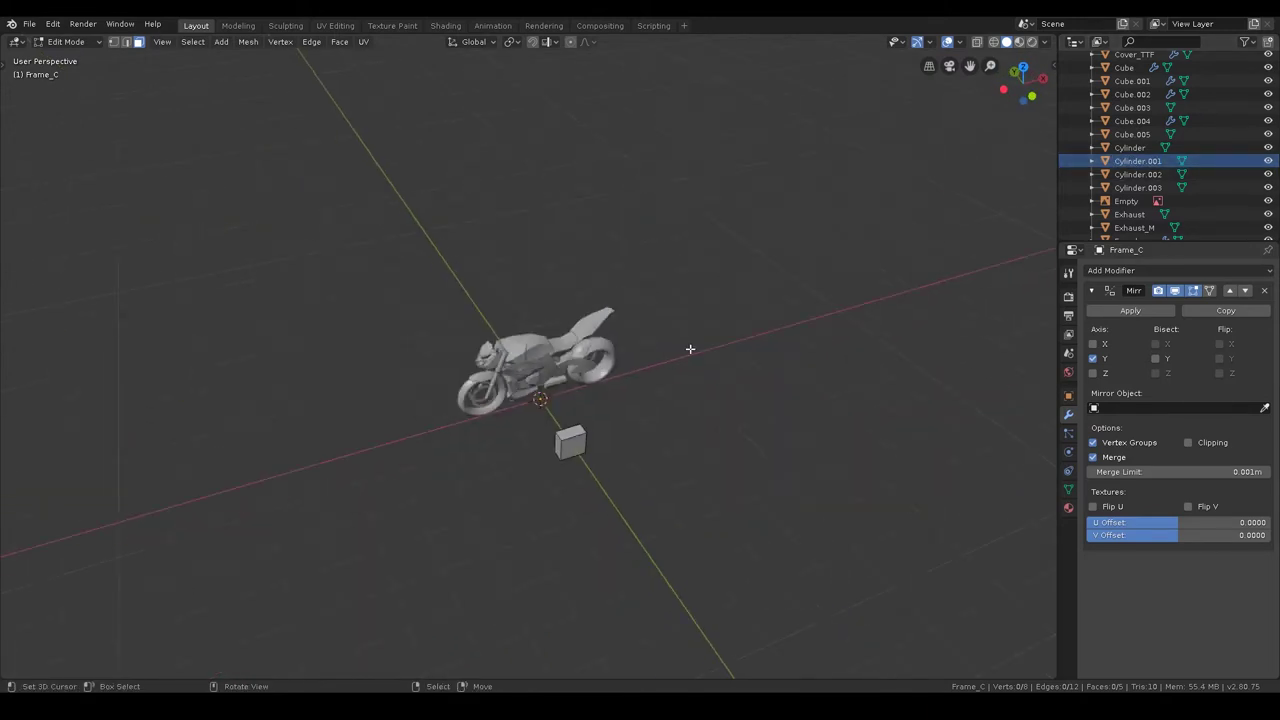
click(1138, 174)
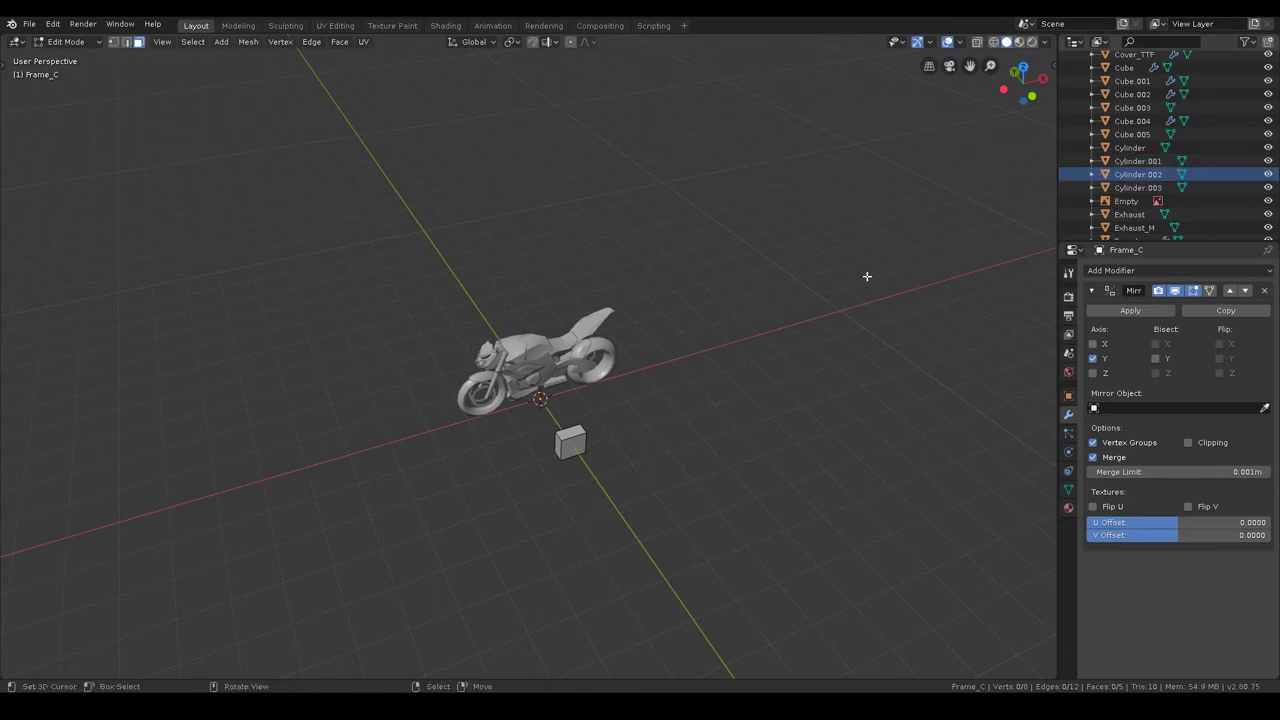
key(Tab)
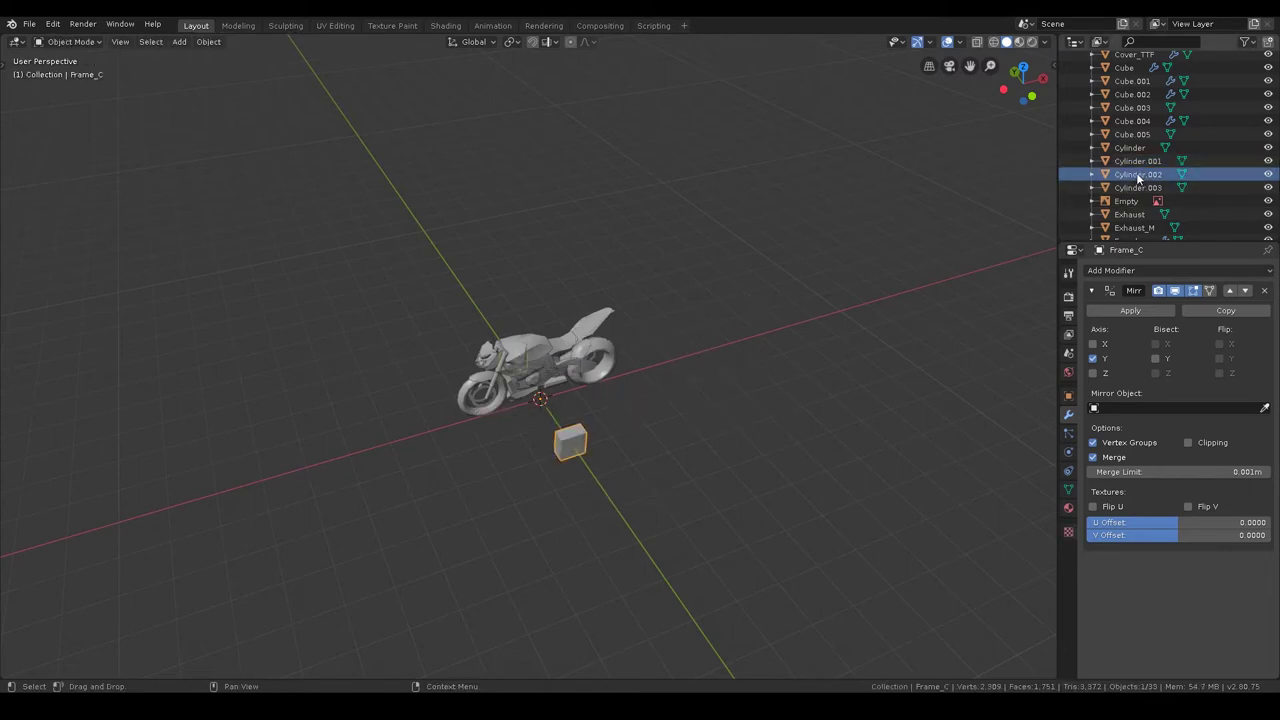
- Rename Cylinder.002 to Middle and Cylinder.003 to Middle_B in the Outliner
click(1138, 177)
scroll(634, 309, up, 3)
scroll(710, 375, up, 3)
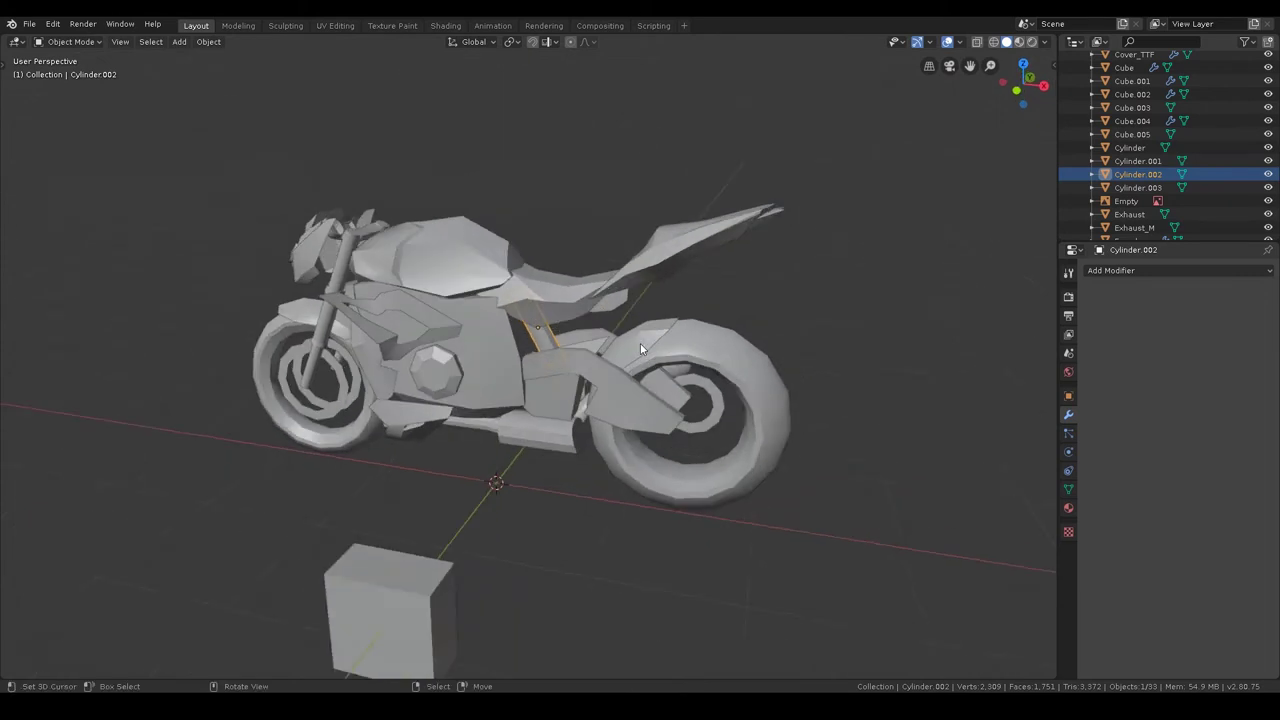
scroll(640, 348, up, 3)
double_click(1138, 174)
text(Middle)
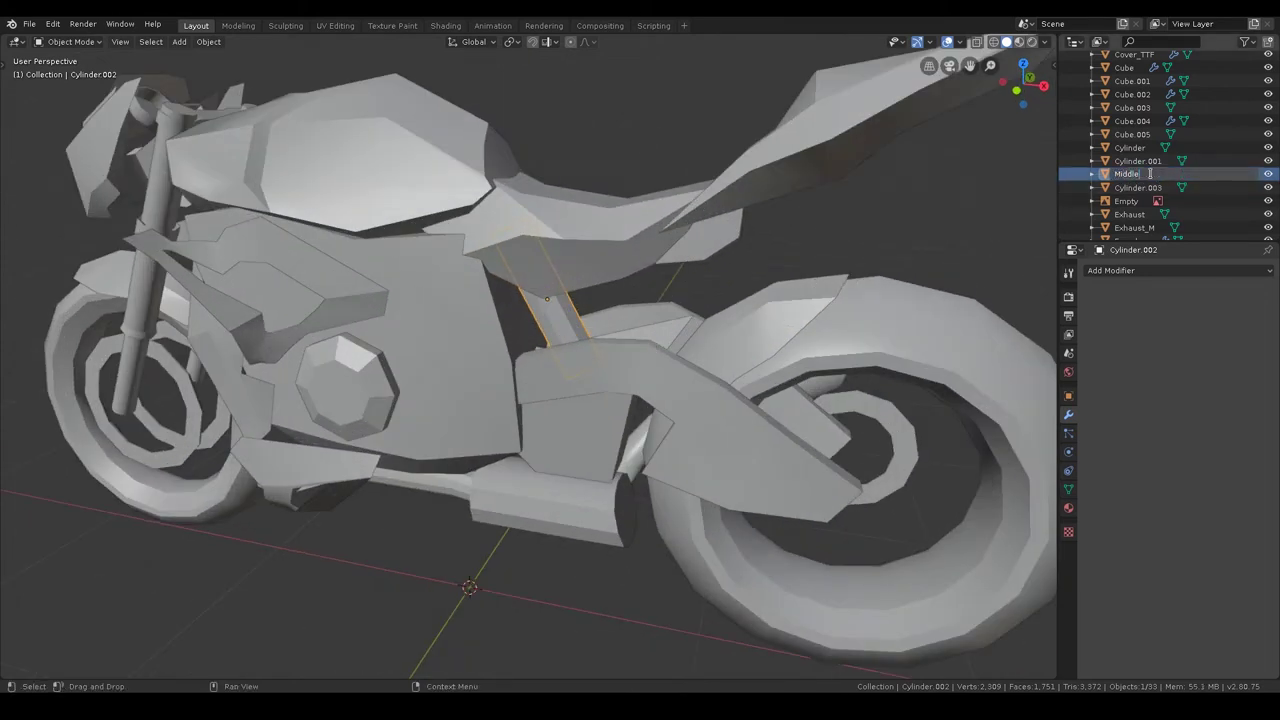
key(Return)
click(1151, 177)
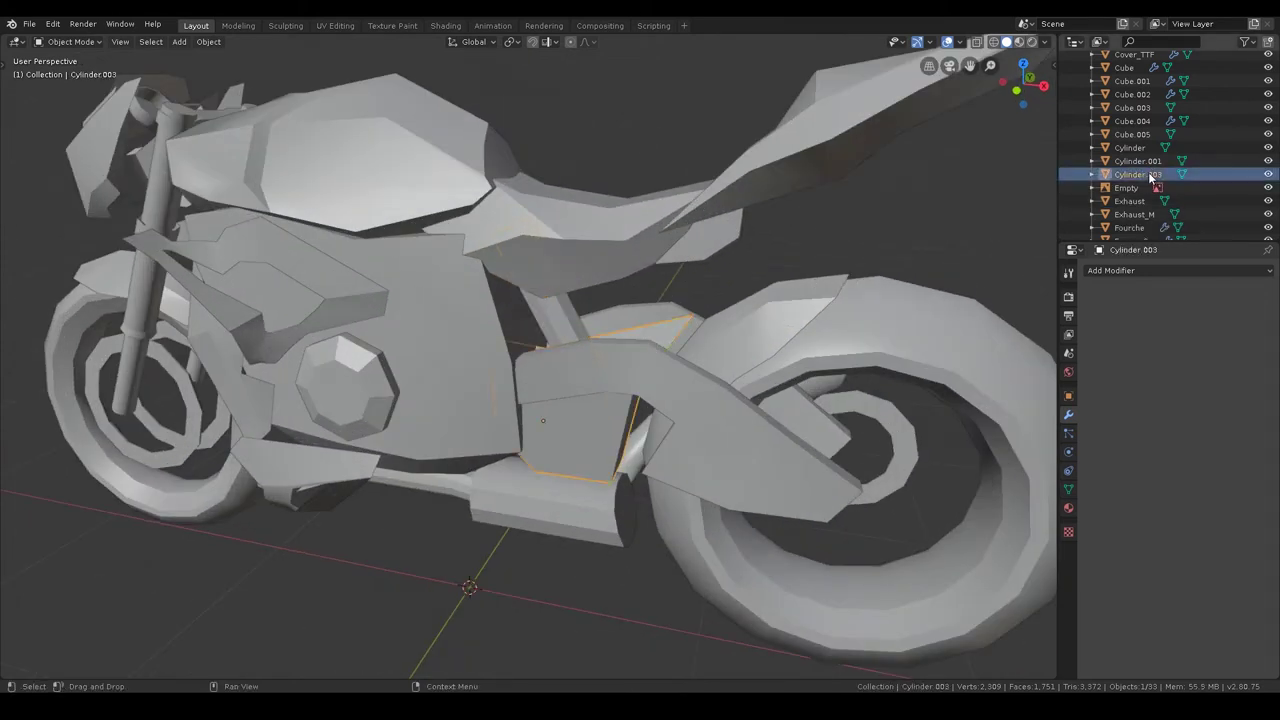
double_click(1144, 171)
text(Middle)
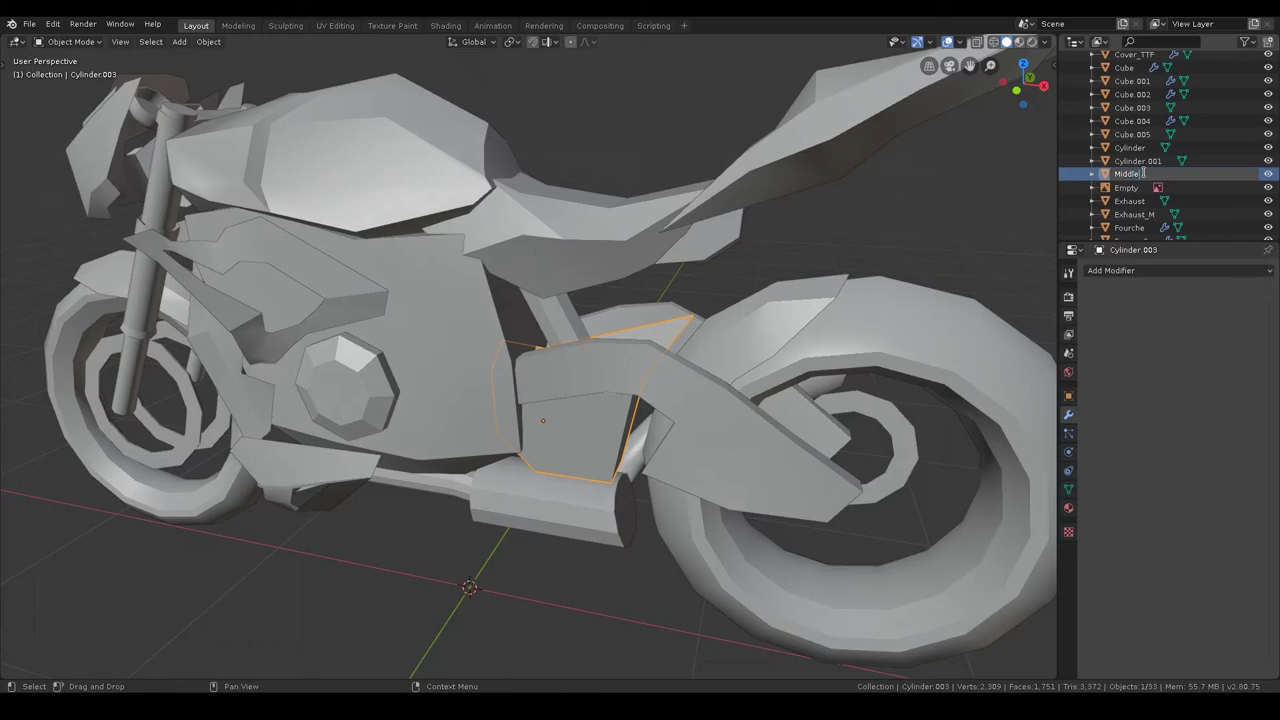
text(_B)
key(Return)
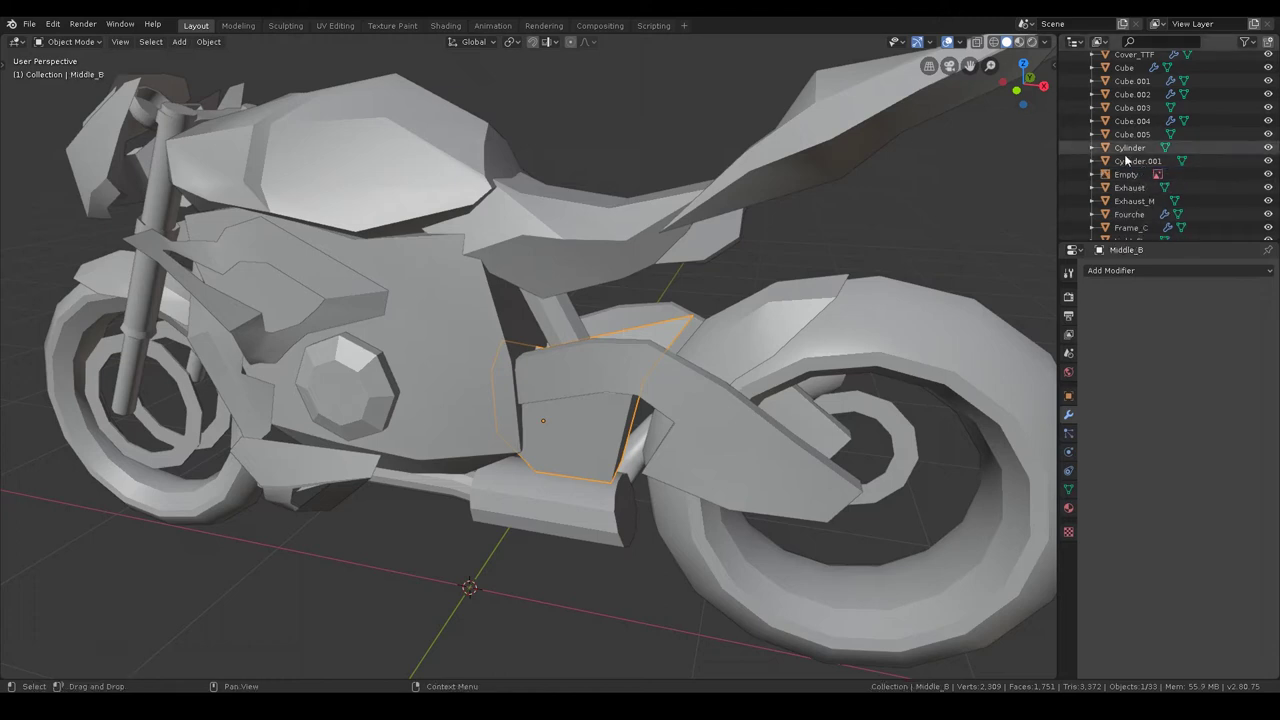
- Rename Cylinder.001 to Cylinder_R and Cylinder to Cylinder_L
click(1136, 163)
double_click(1143, 163)
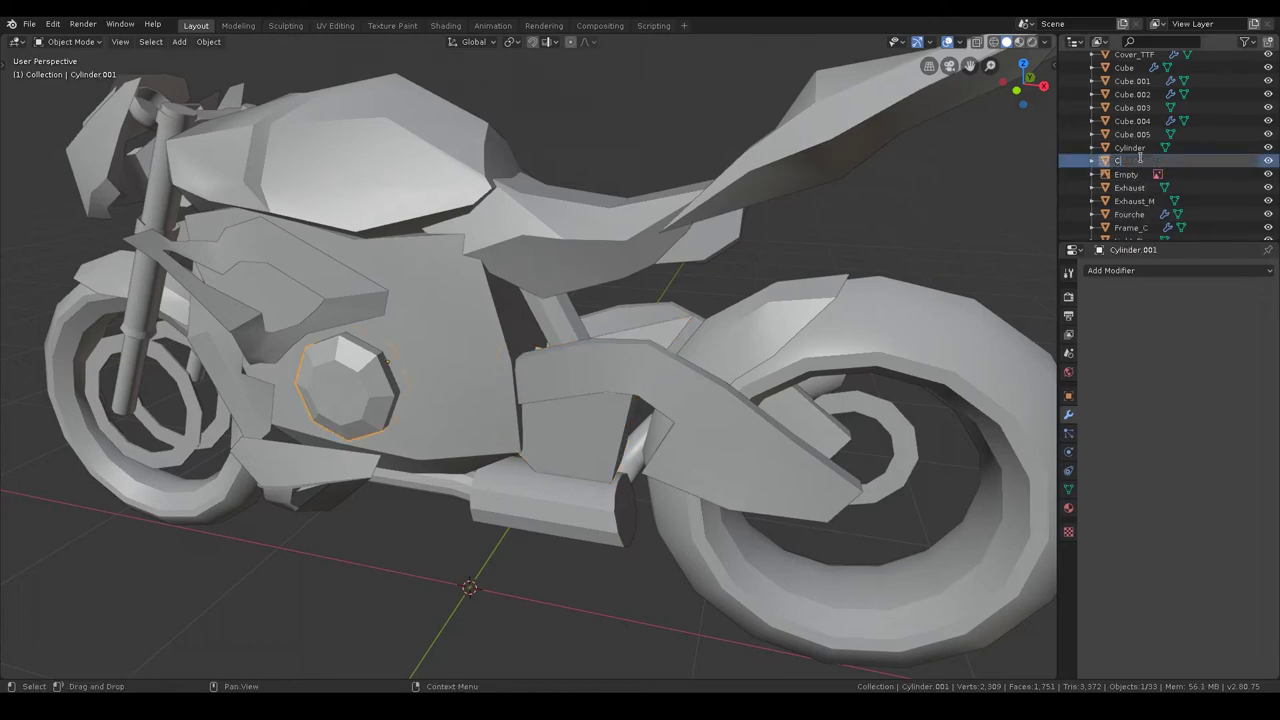
text(yclinder2)
key(Return)
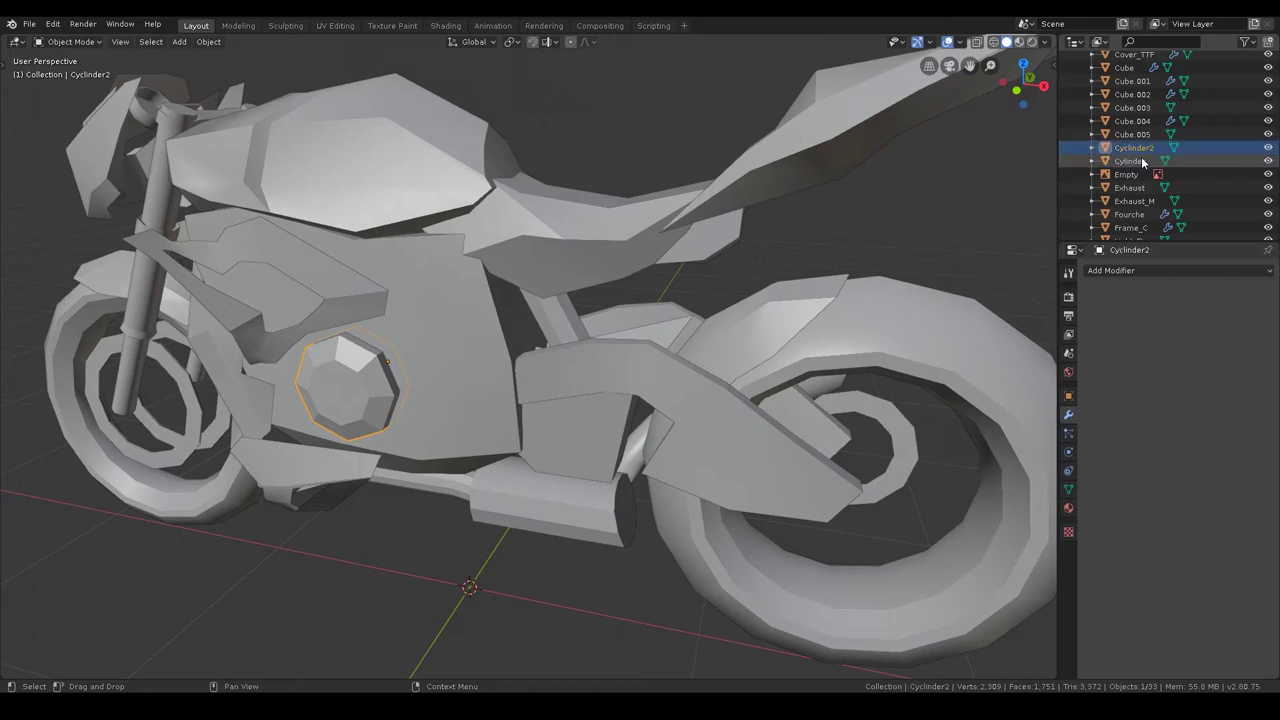
double_click(1135, 148)
text(C)
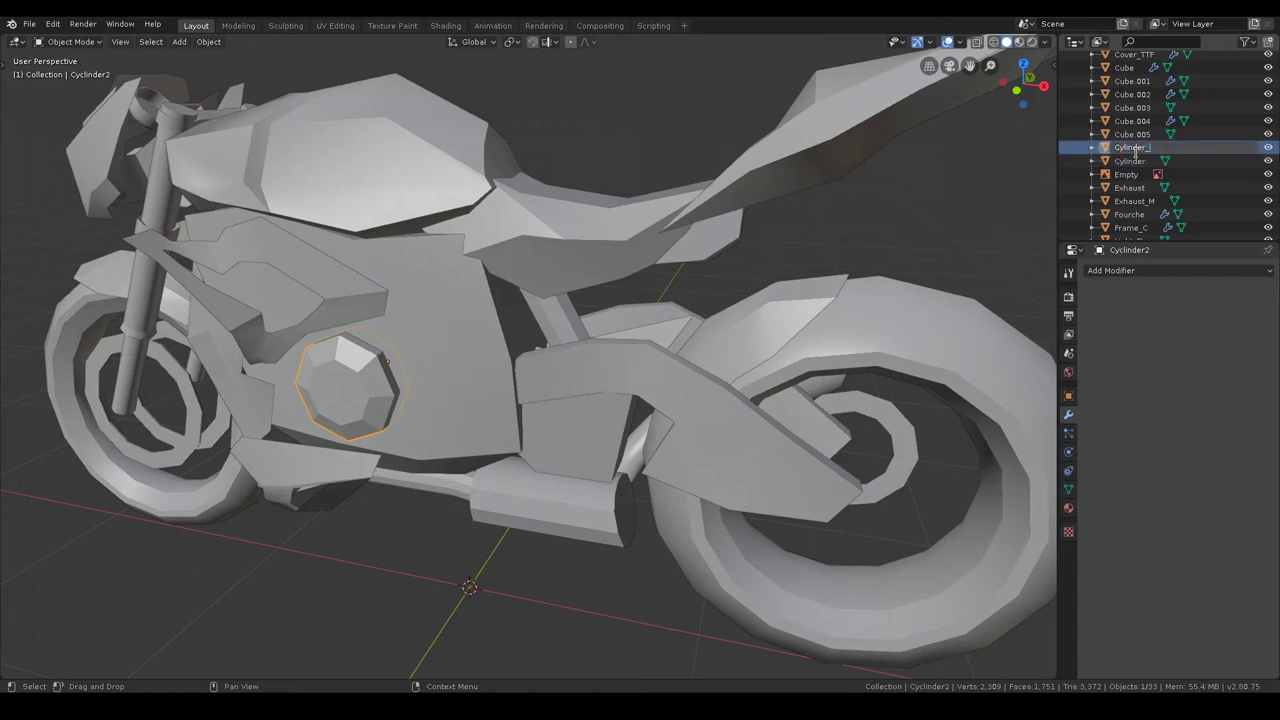
text(R)
key(Return)
click(1139, 150)
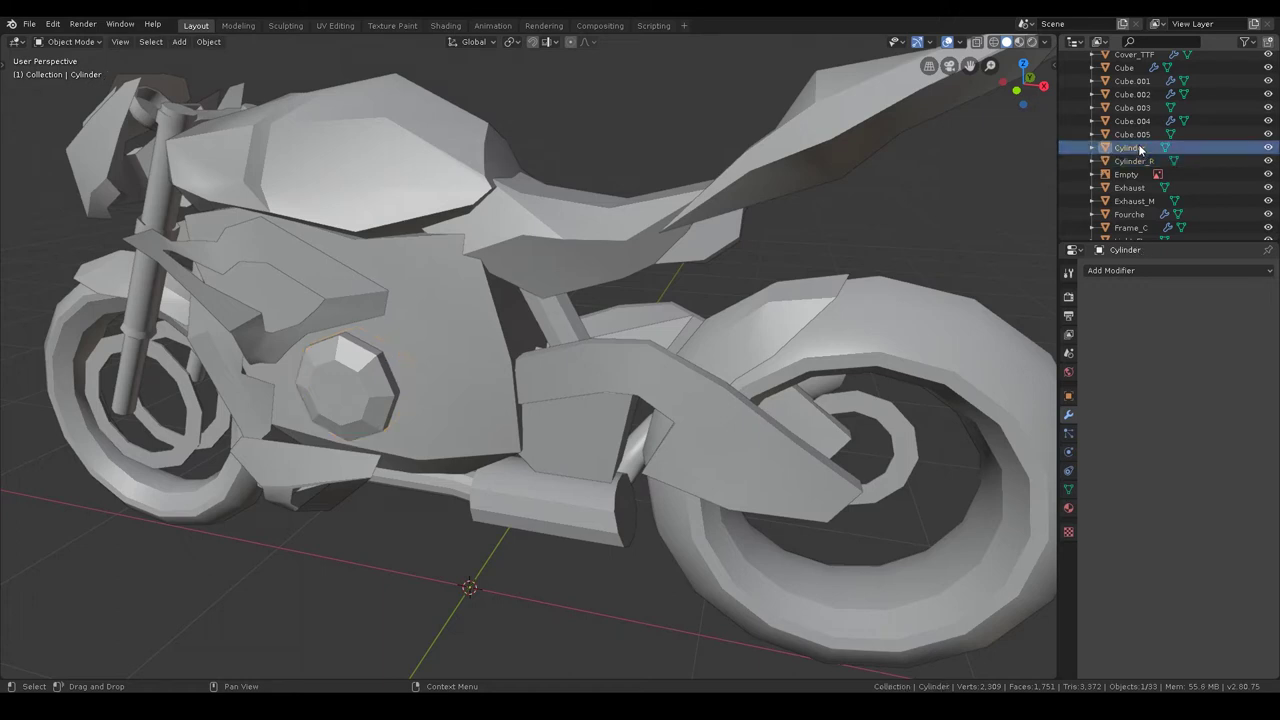
middle_drag(746, 256, 533, 277)
double_click(1145, 148)
text(L)
key(Return)
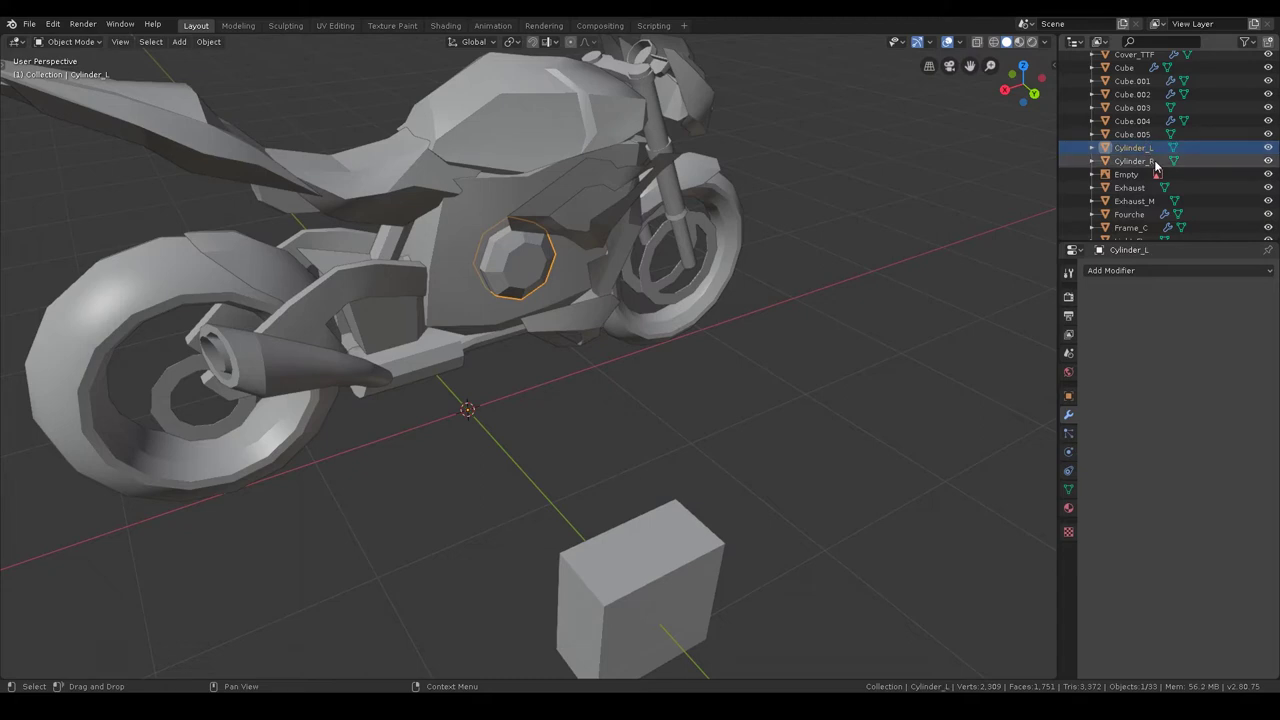
- Rename Cube.005 to Back_Seat_Lower, Cube.003 to Engine and Cube.004 to Arm
click(1133, 137)
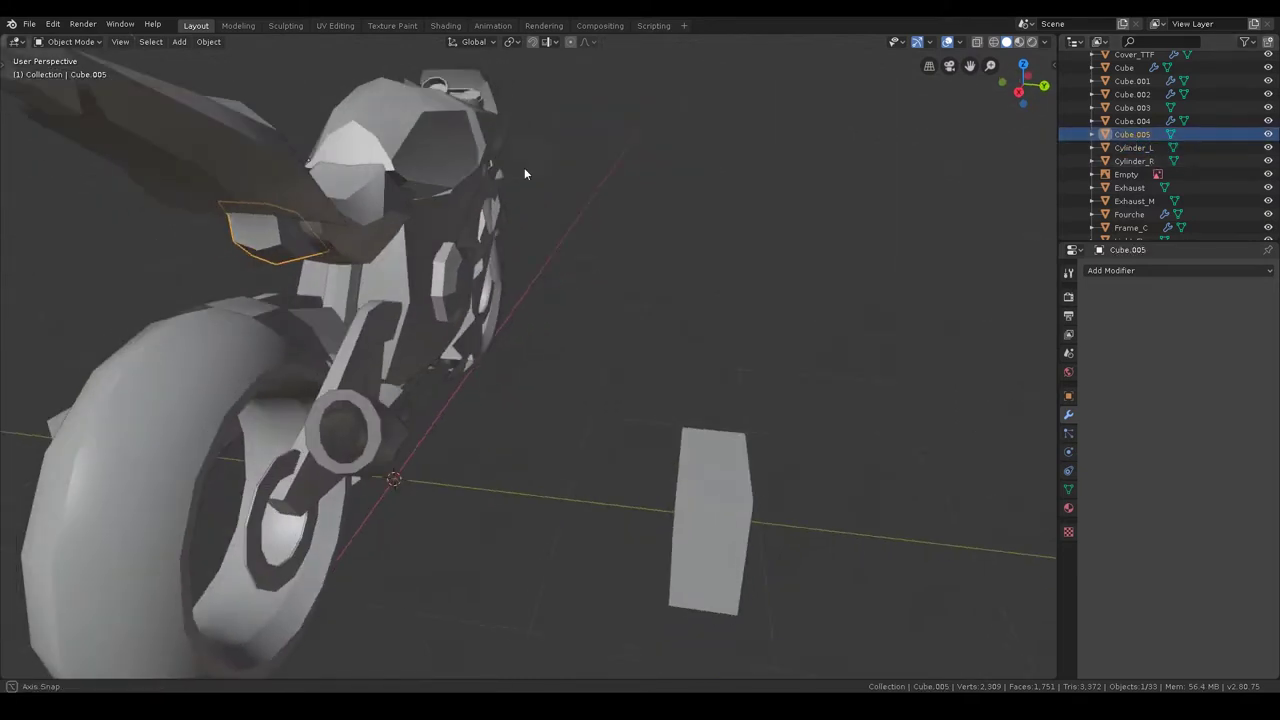
middle_drag(524, 167, 636, 175)
double_click(1137, 134)
text(Back_Seat_Lo)
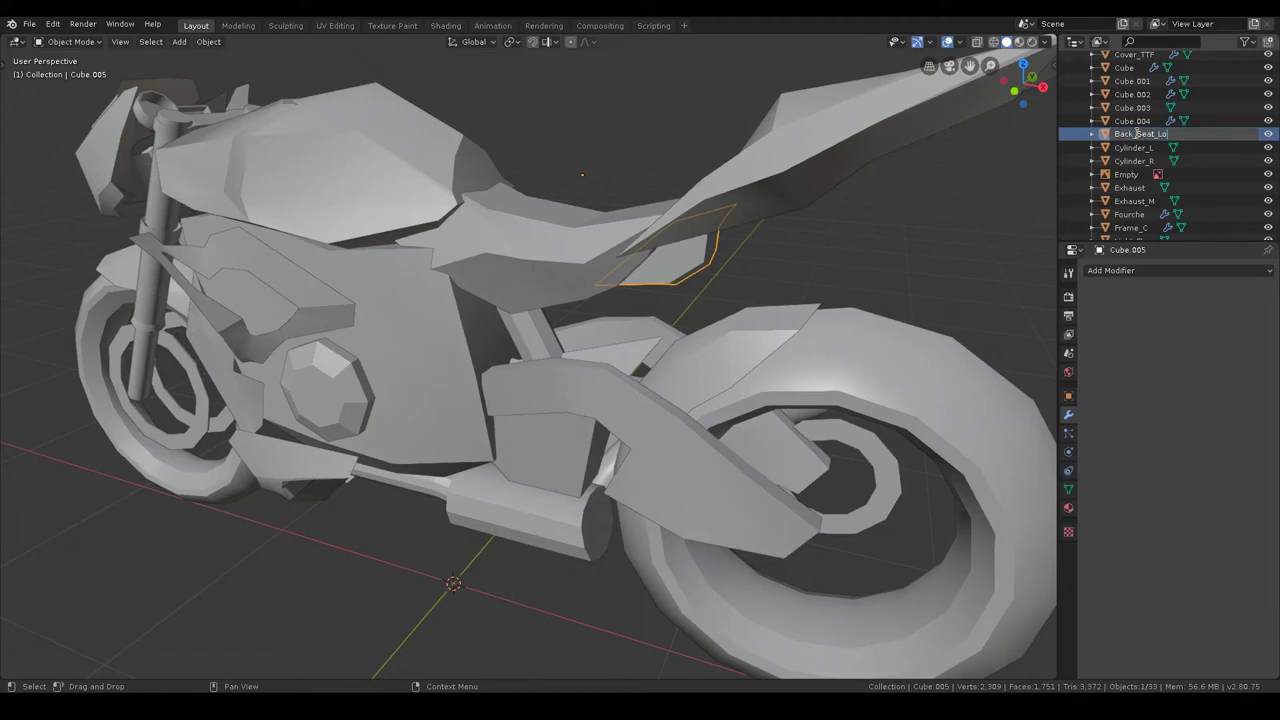
text(wer)
key(Return)
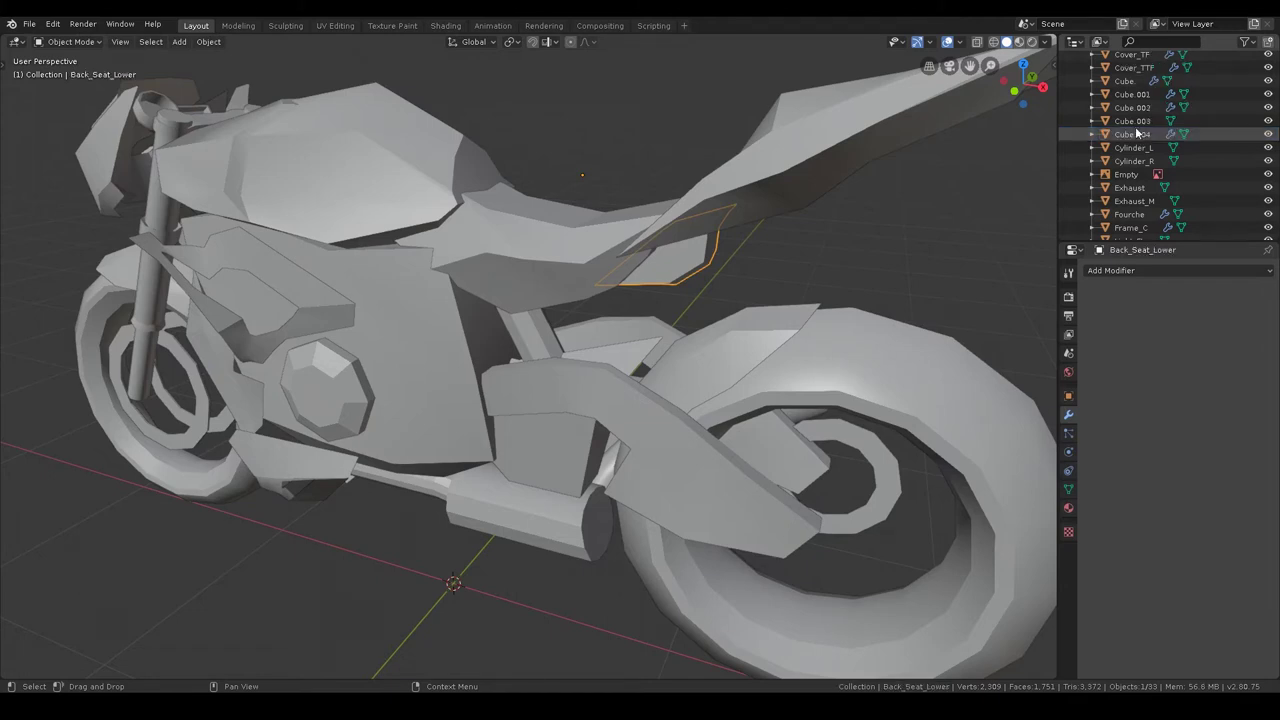
click(1148, 121)
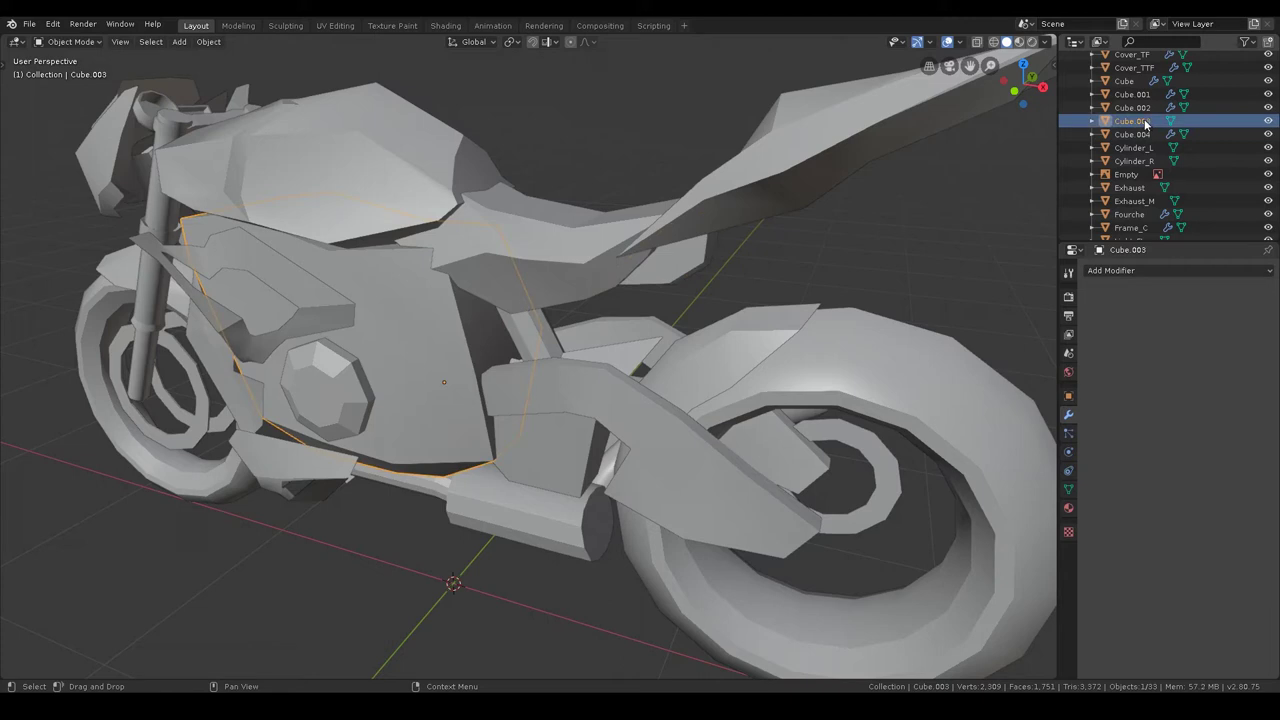
double_click(1146, 122)
text(Engine)
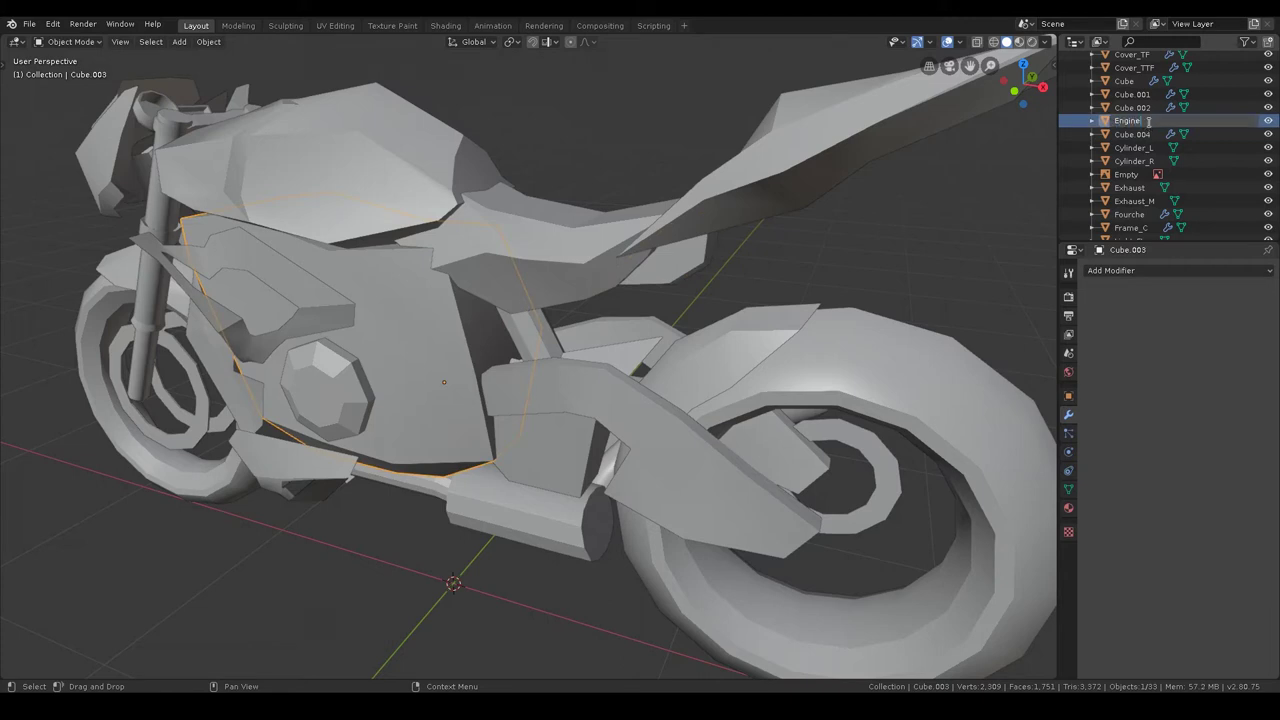
key(Return)
click(1140, 122)
double_click(1137, 119)
text(Arm)
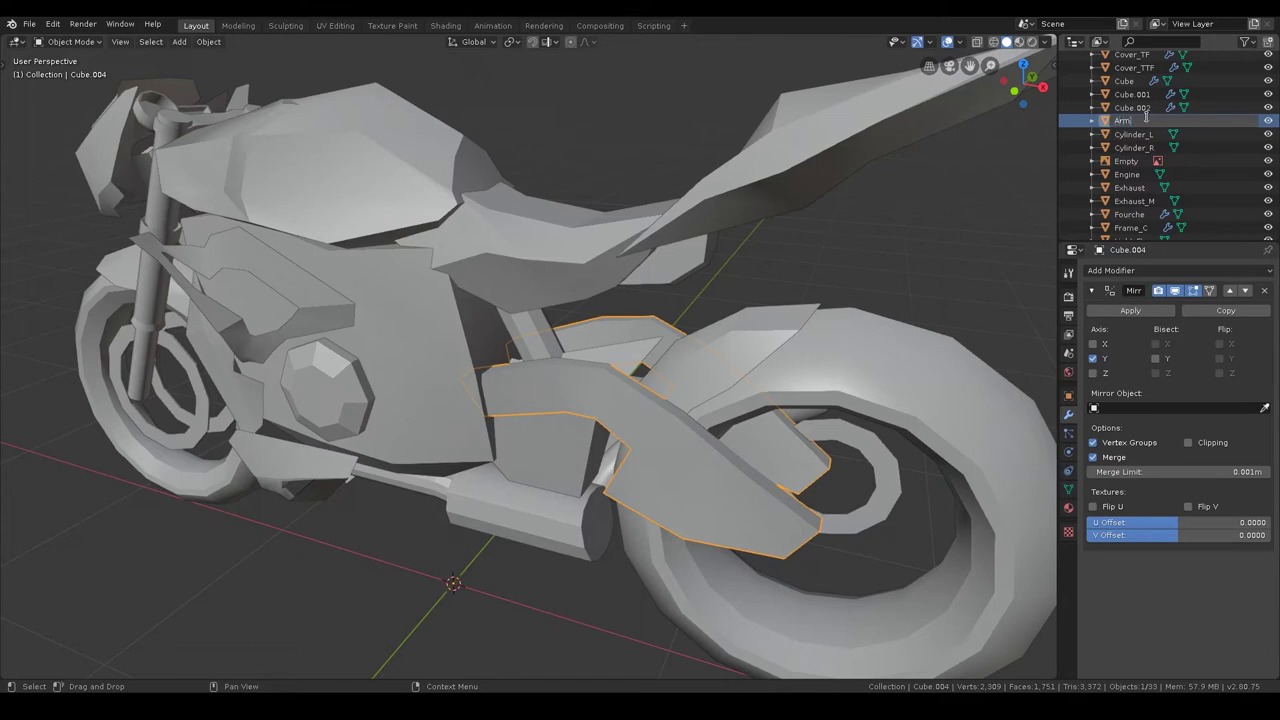
key(Return)
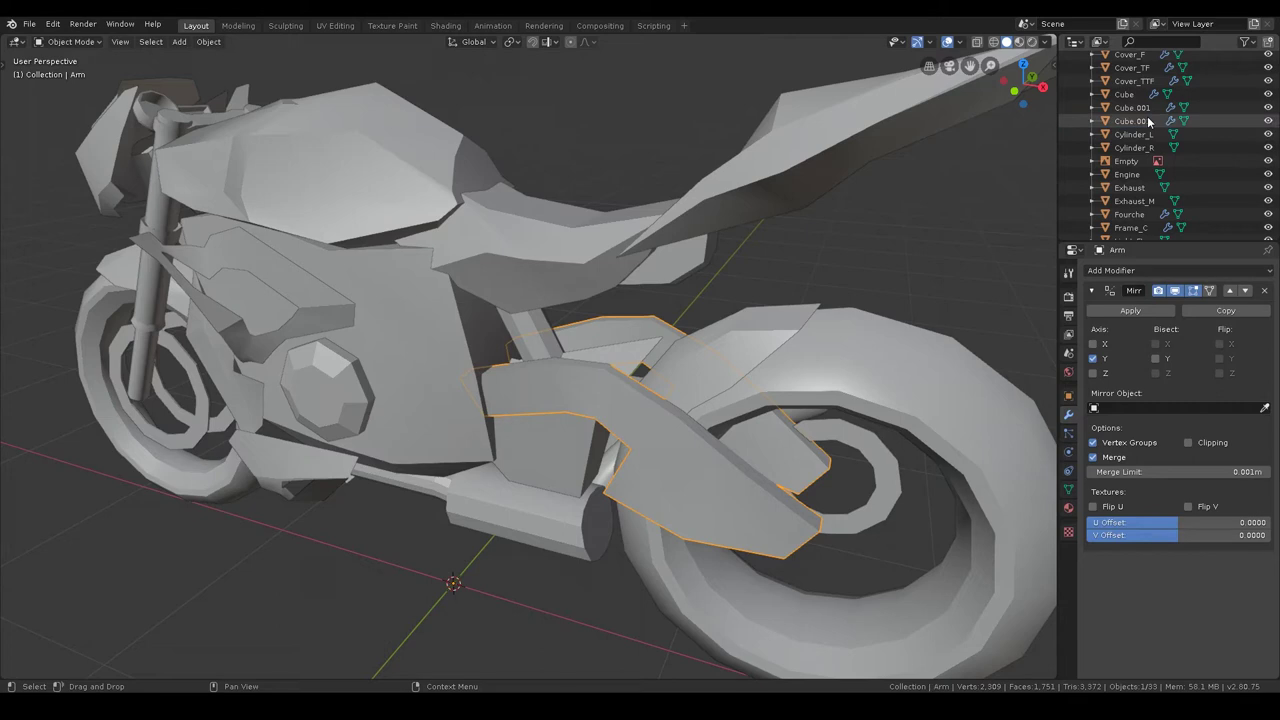
- Rename Cube.002 to Seat and Cube.001 to Tank, then select the Engine object
click(1149, 121)
double_click(1130, 121)
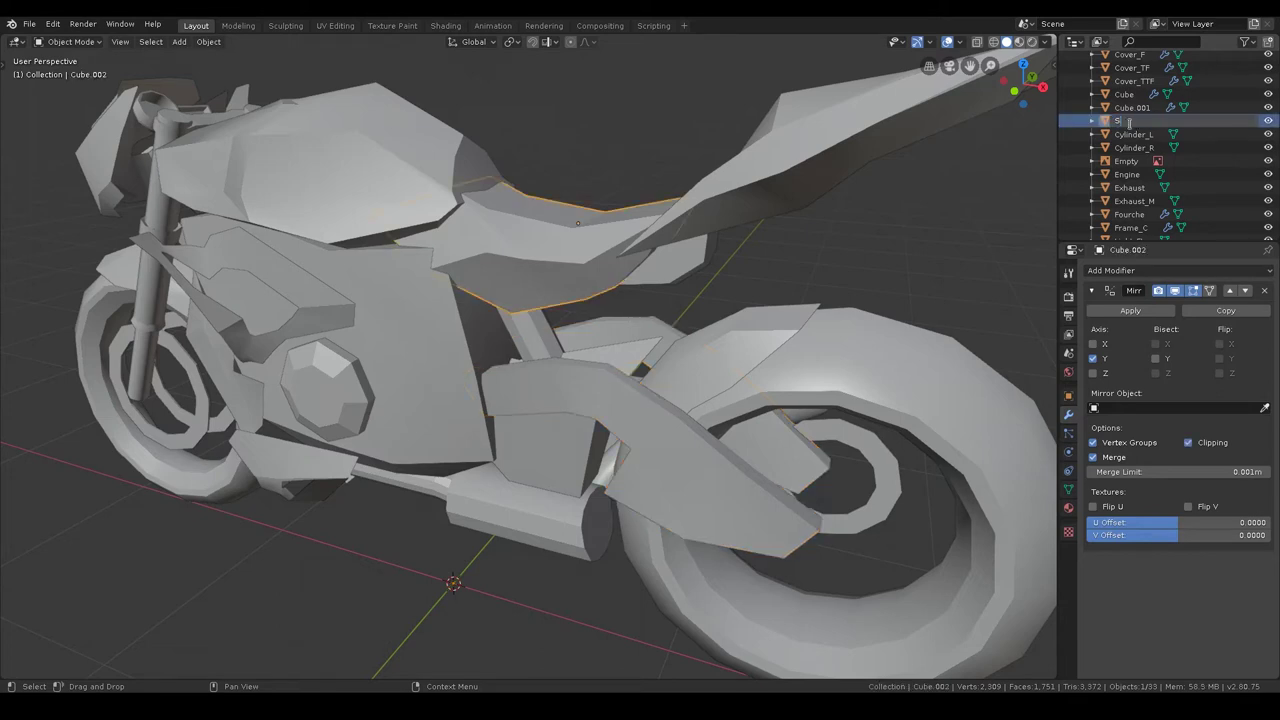
text(eat)
key(Return)
click(1138, 107)
double_click(1138, 107)
text(Tank)
key(Return)
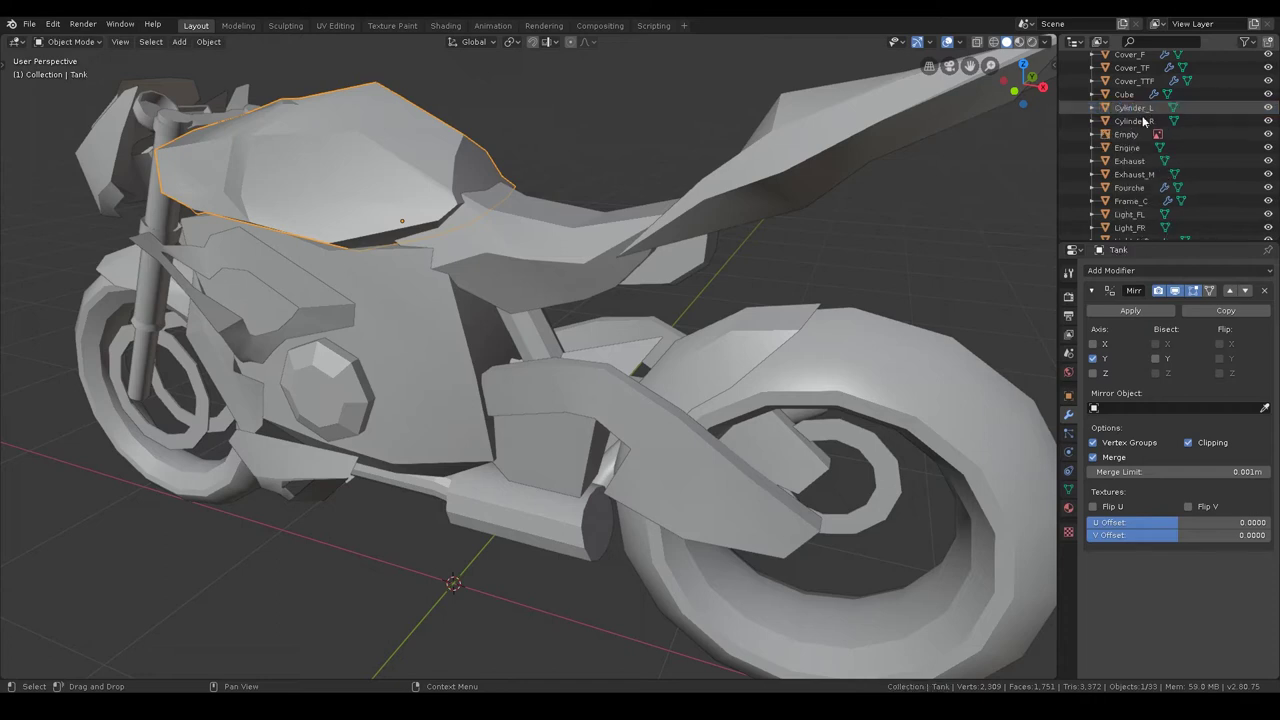
click(1126, 134)
click(1127, 147)
- Save s1000r.blend and frame the whole bike in a three-quarter view
scroll(1135, 173, down, 5)
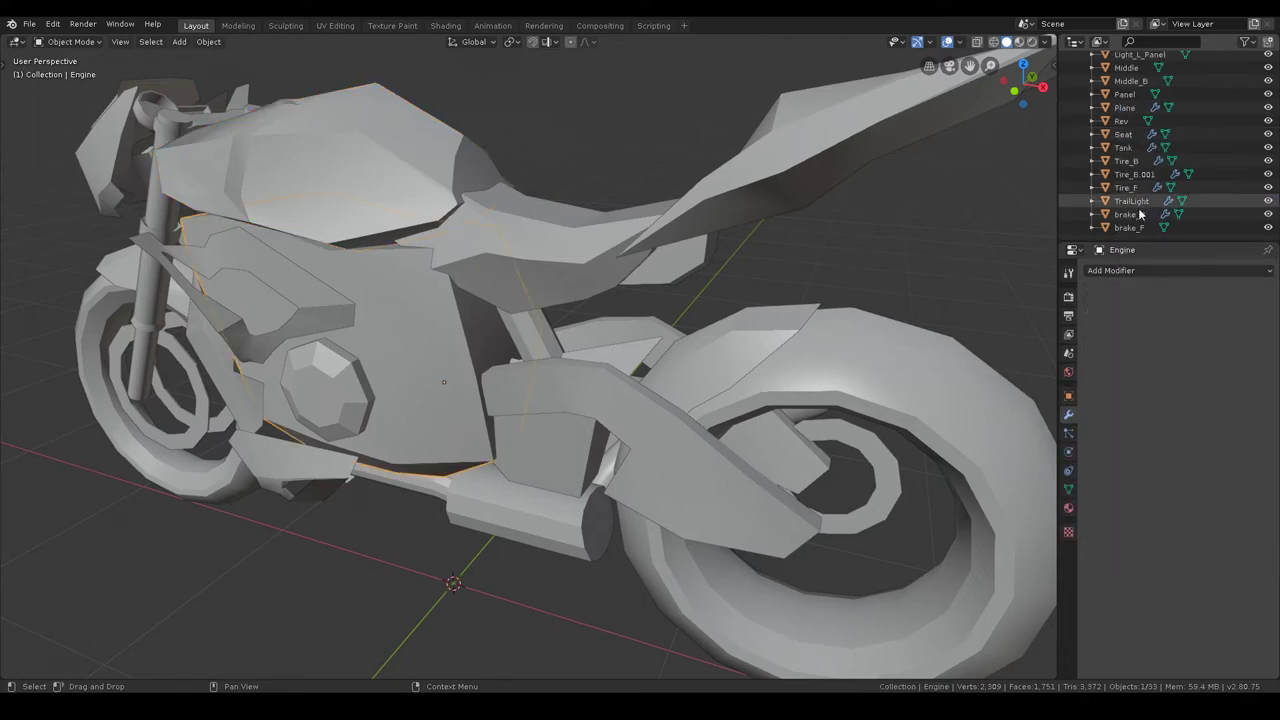
key(KP_Decimal)
key(ctrl+s)
scroll(590, 250, down, 3)
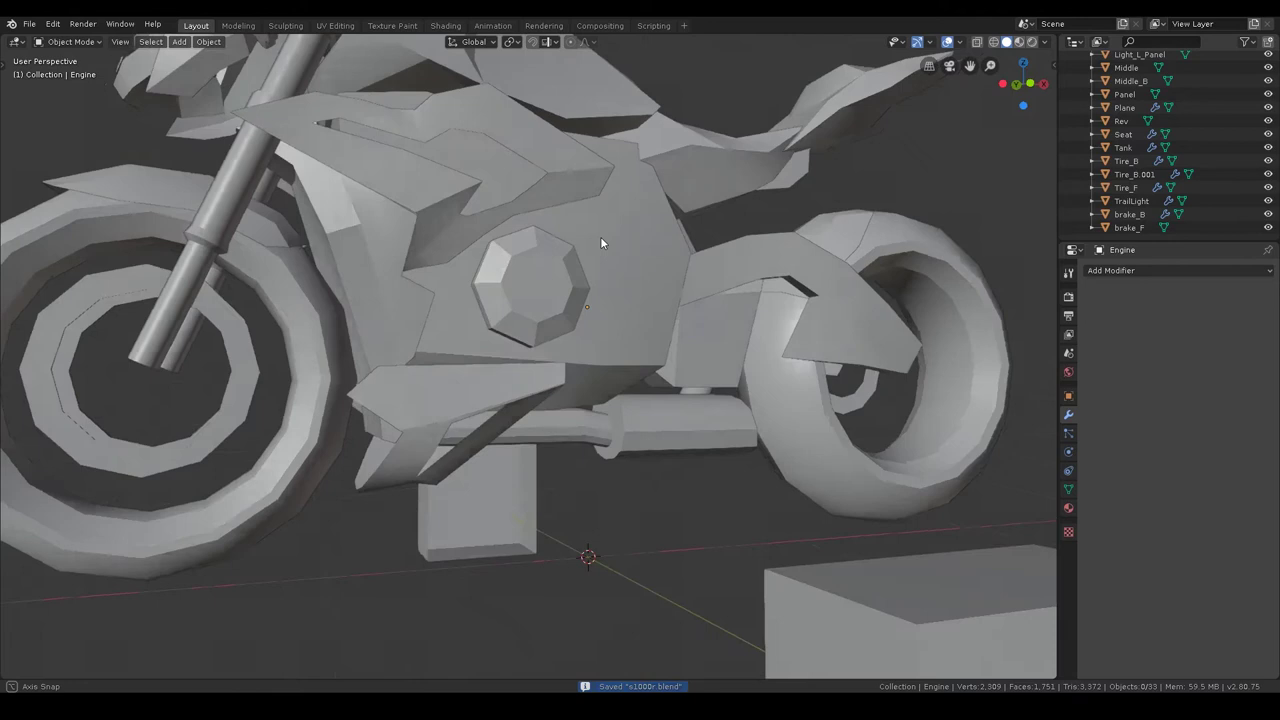
scroll(610, 286, down, 1)
scroll(620, 320, down, 4)
drag(662, 465, 655, 447)
middle_drag(655, 447, 745, 473)
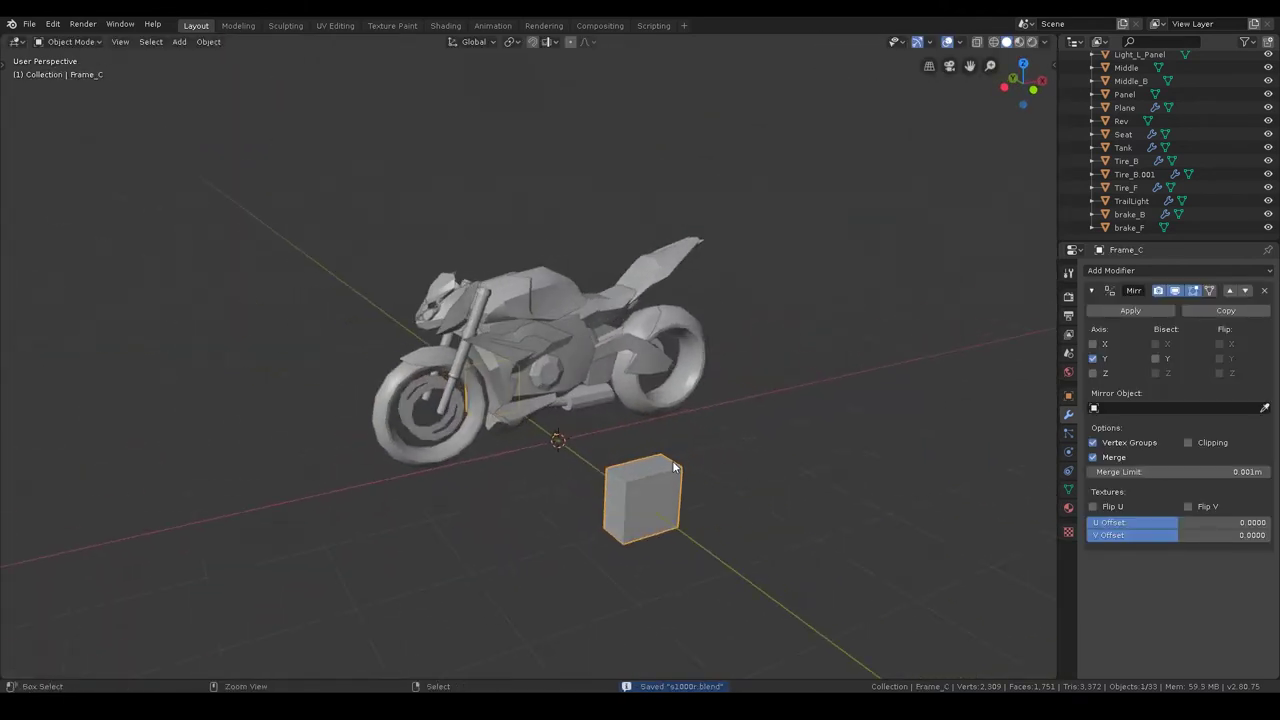
- In Frame_C's Edit Mode, select the right-hand cube and move it inward along Y
key(Tab)
click(649, 439)
middle_drag(649, 439, 799, 472)
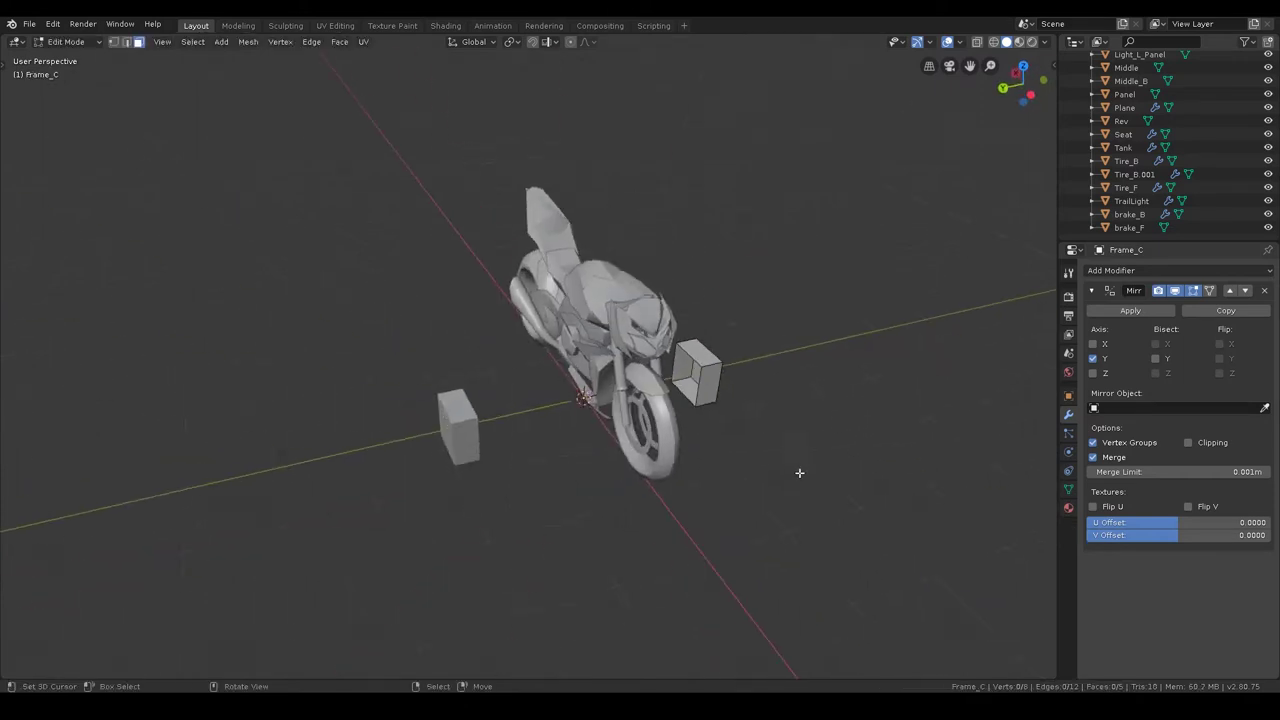
click(694, 357)
middle_drag(749, 343, 564, 418)
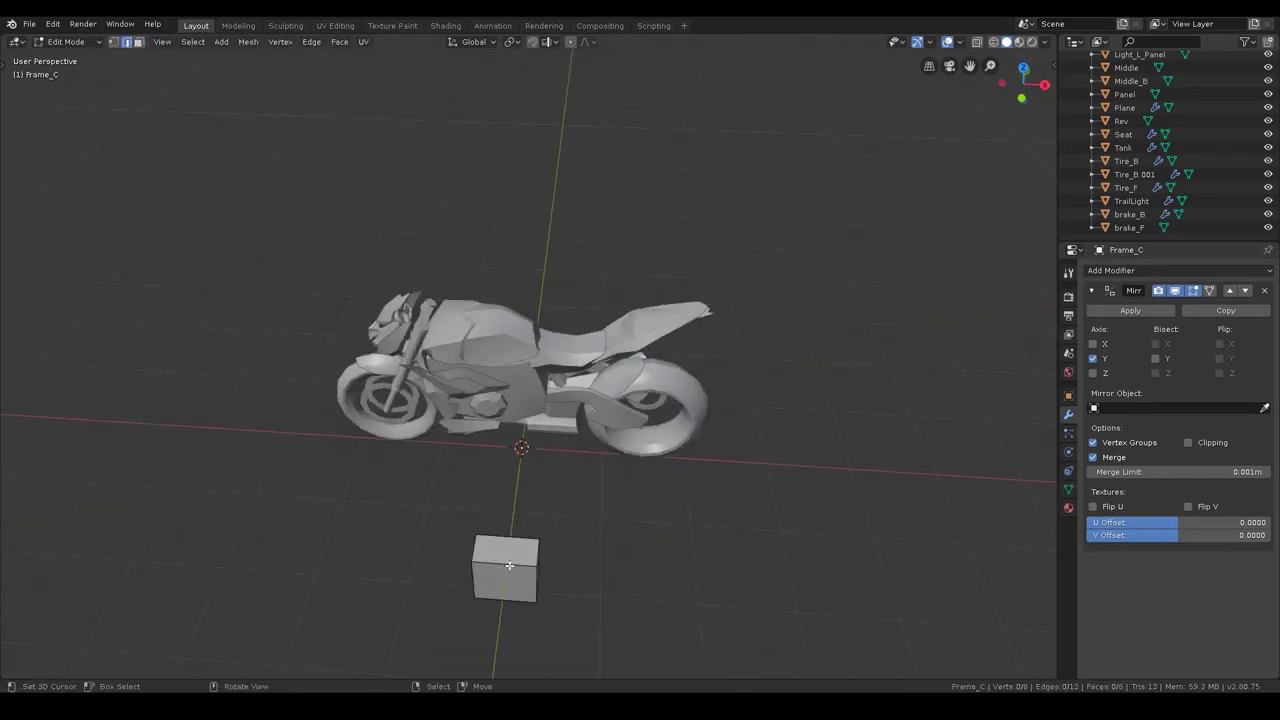
middle_drag(509, 538, 640, 509)
key(a)
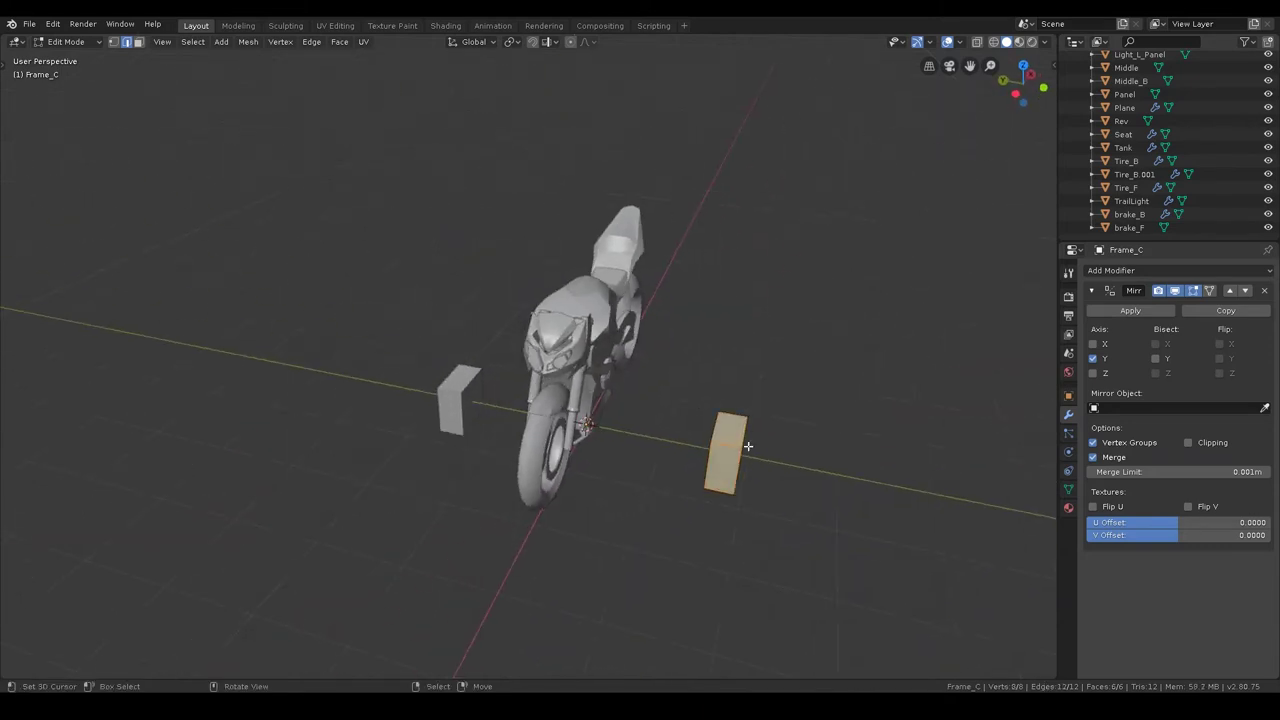
key(g)
key(y)
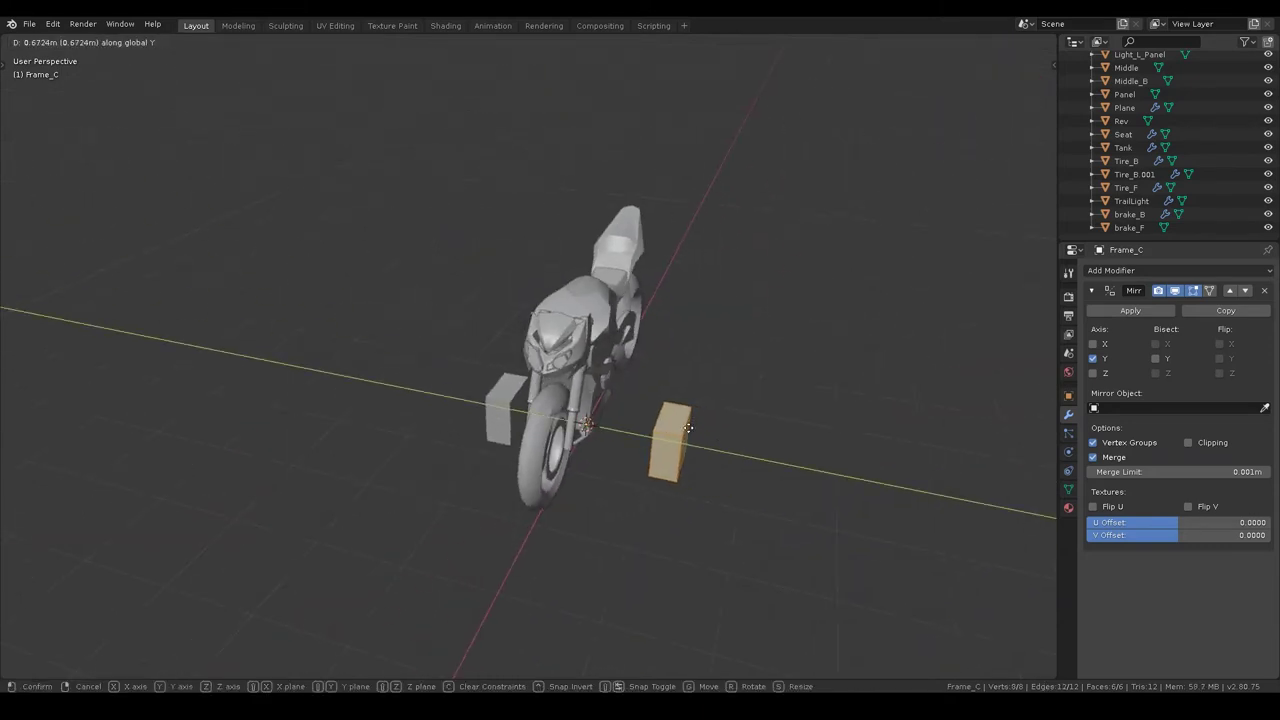
click(793, 427)
- Shrink the cube, scaling along Y and then uniformly to 1.771
key(s)
click(720, 440)
key(s)
key(y)
click(740, 462)
key(s)
click(786, 463)
mouse_move(786, 463)
middle_down()
mouse_move(711, 451)
mouse_move(703, 433)
middle_up()
- In front view, raise the cube 0.738 m along Z to sit below the engine
key(KP_1)
scroll(560, 524, up, 7)
key(g)
key(z)
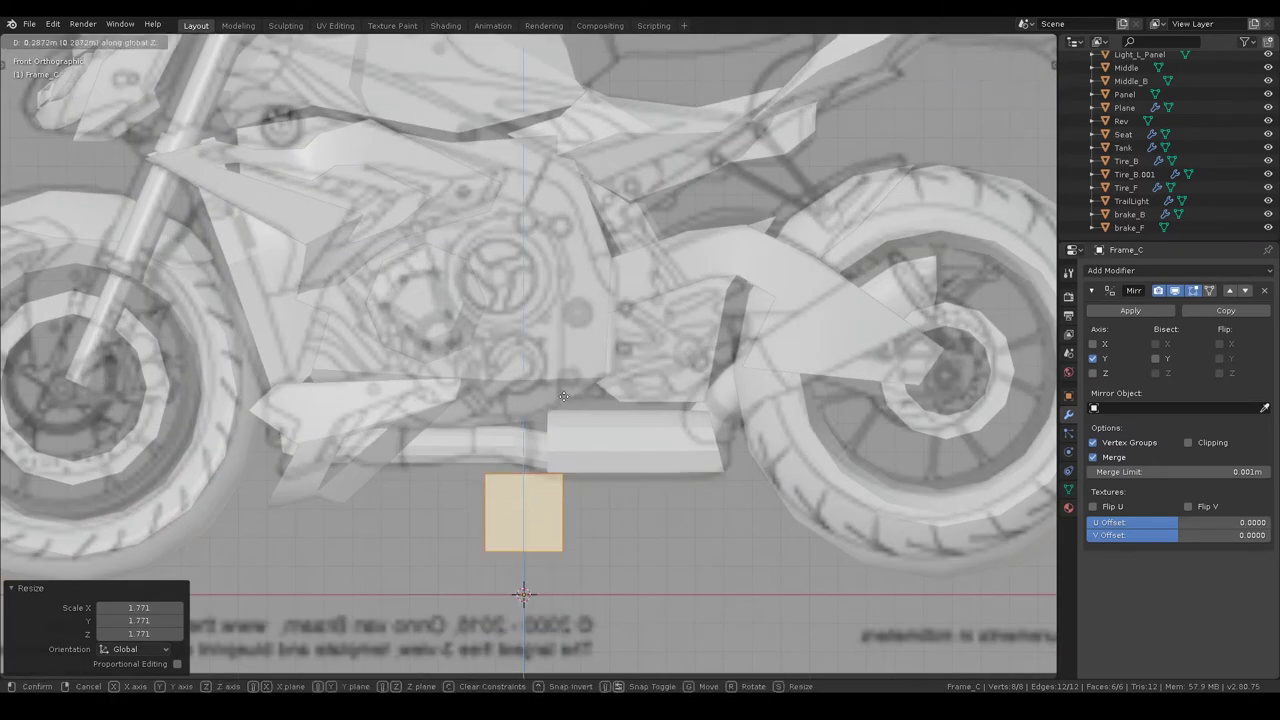
click(563, 328)
scroll(563, 328, up, 2)
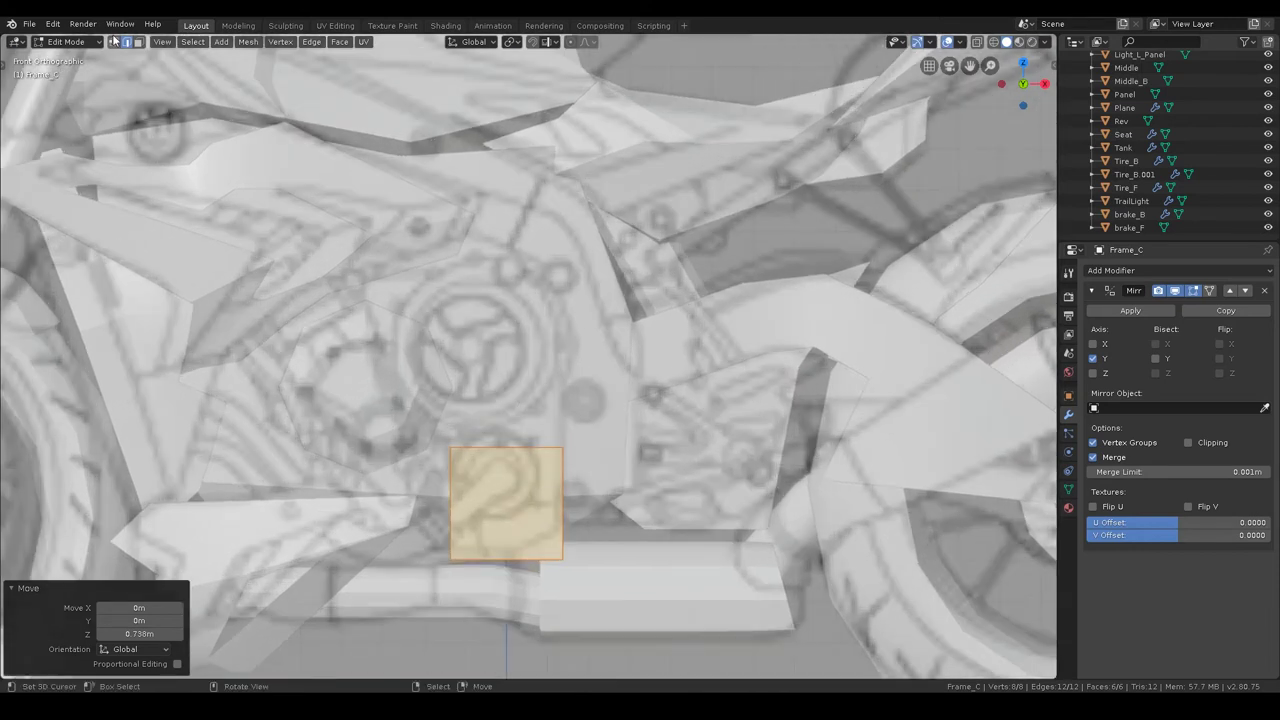
- In wireframe, reposition the quad's top and bottom edges and narrow the bottom into a trapezoid
key(shift+z)
key(alt+a)
click(543, 491)
key(g)
click(630, 424)
click(510, 558)
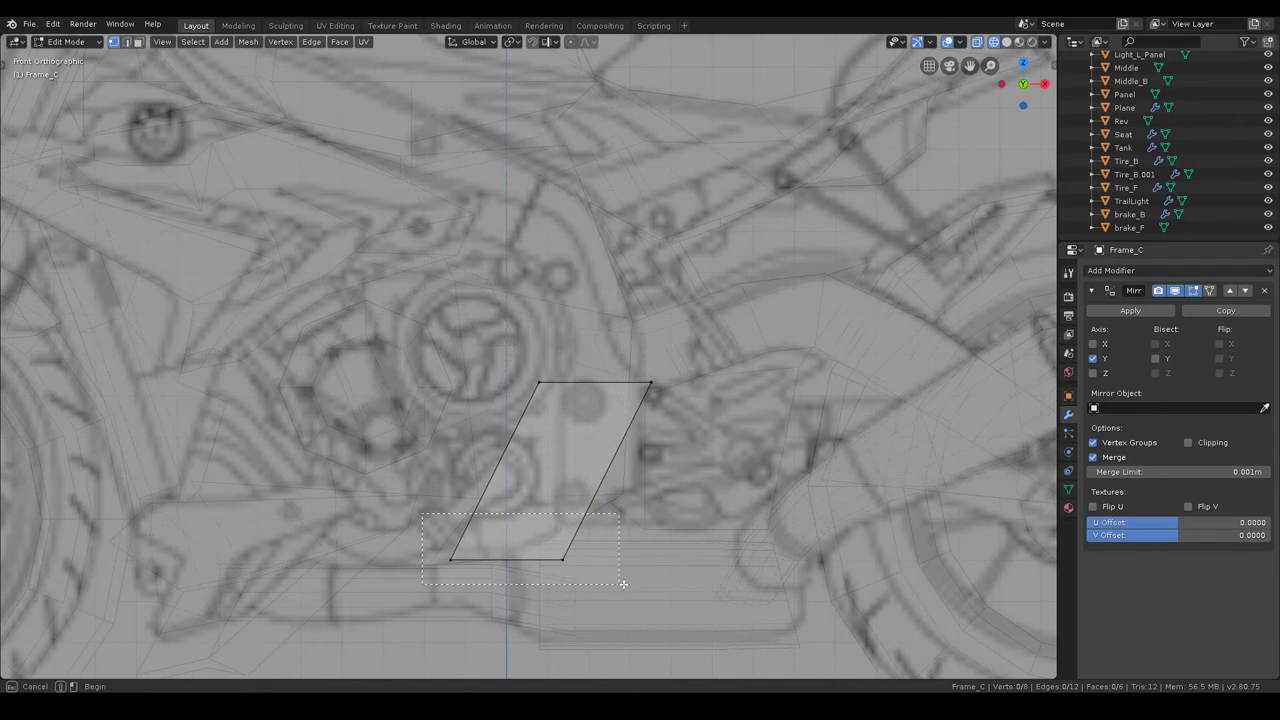
key(g)
click(735, 520)
key(s)
click(720, 494)
- Raise the quad's top edge slightly along Z
click(595, 383)
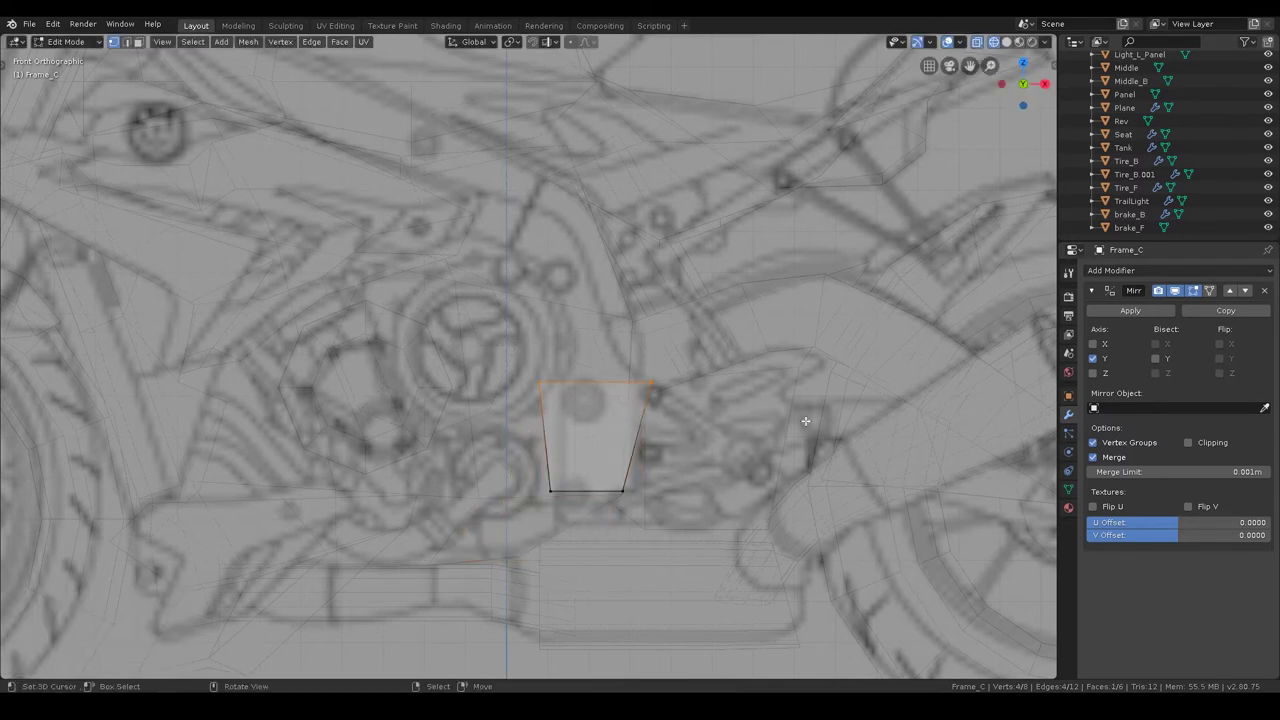
key(s)
key(g)
key(z)
click(735, 402)
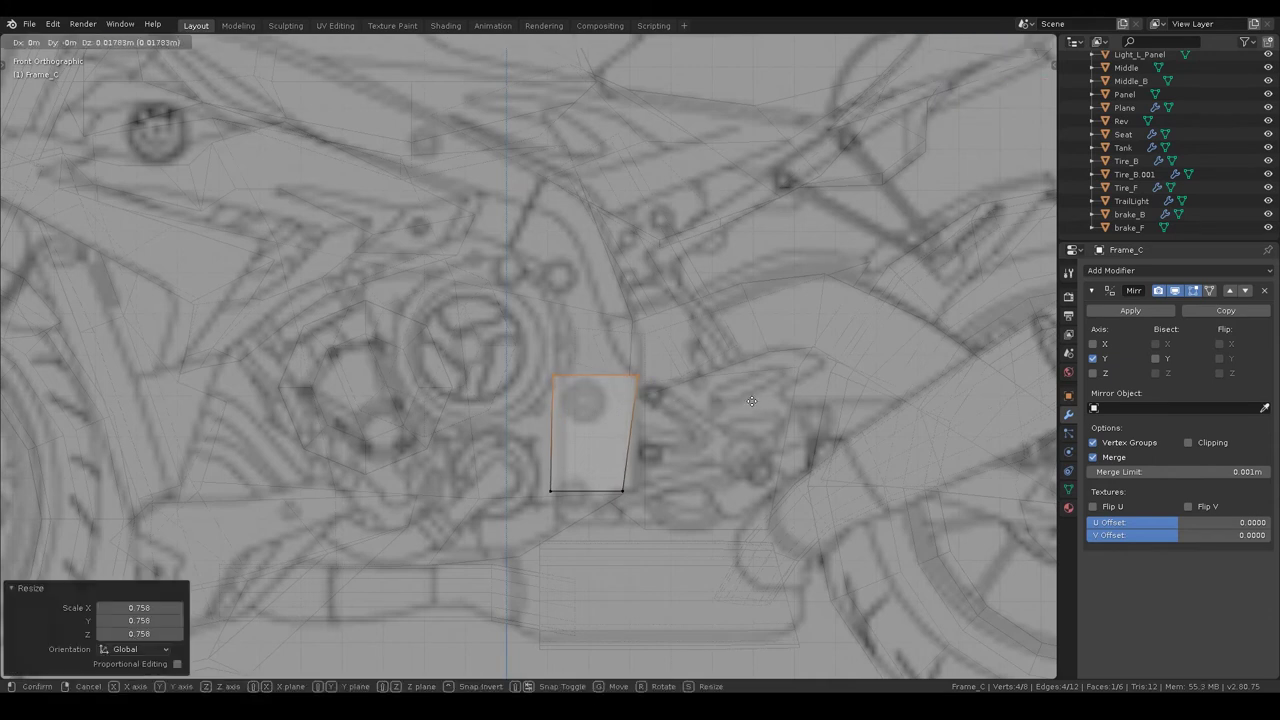
- Extrude the top edge upward twice, tilting it between extrusions to follow the frame
key(e)
click(757, 336)
key(g)
click(745, 330)
key(r)
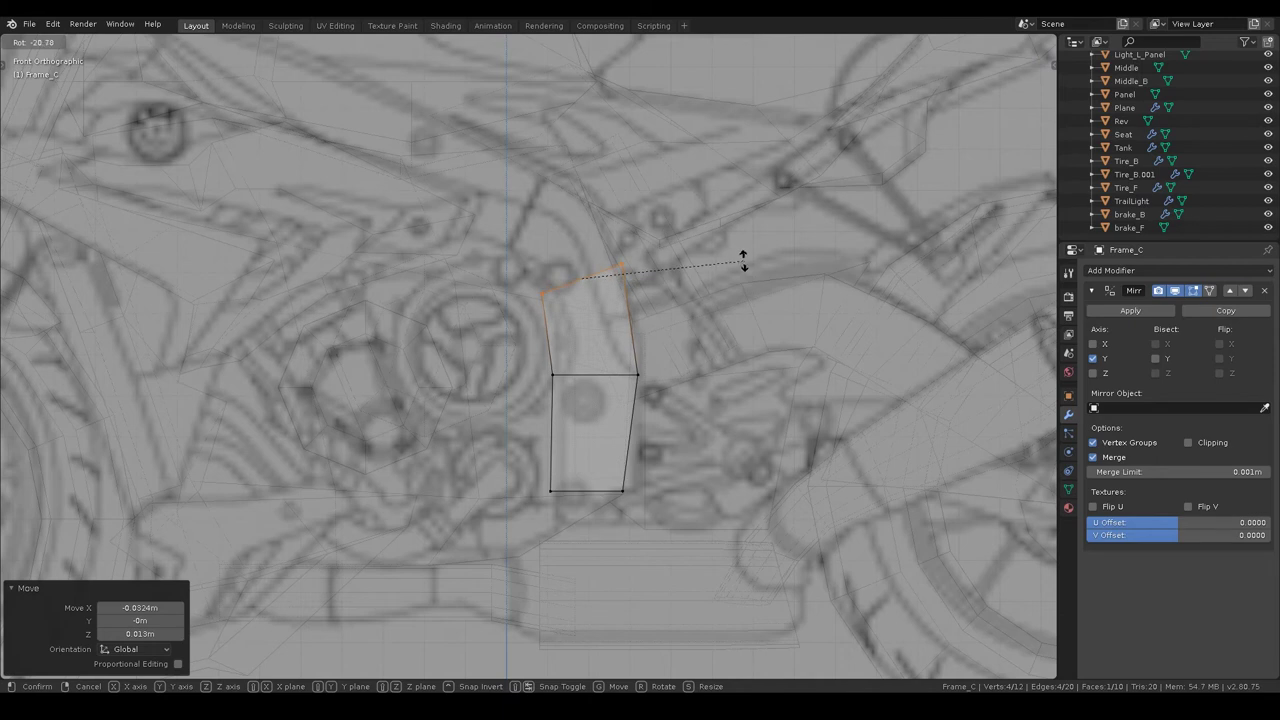
click(743, 257)
key(e)
click(698, 256)
key(g)
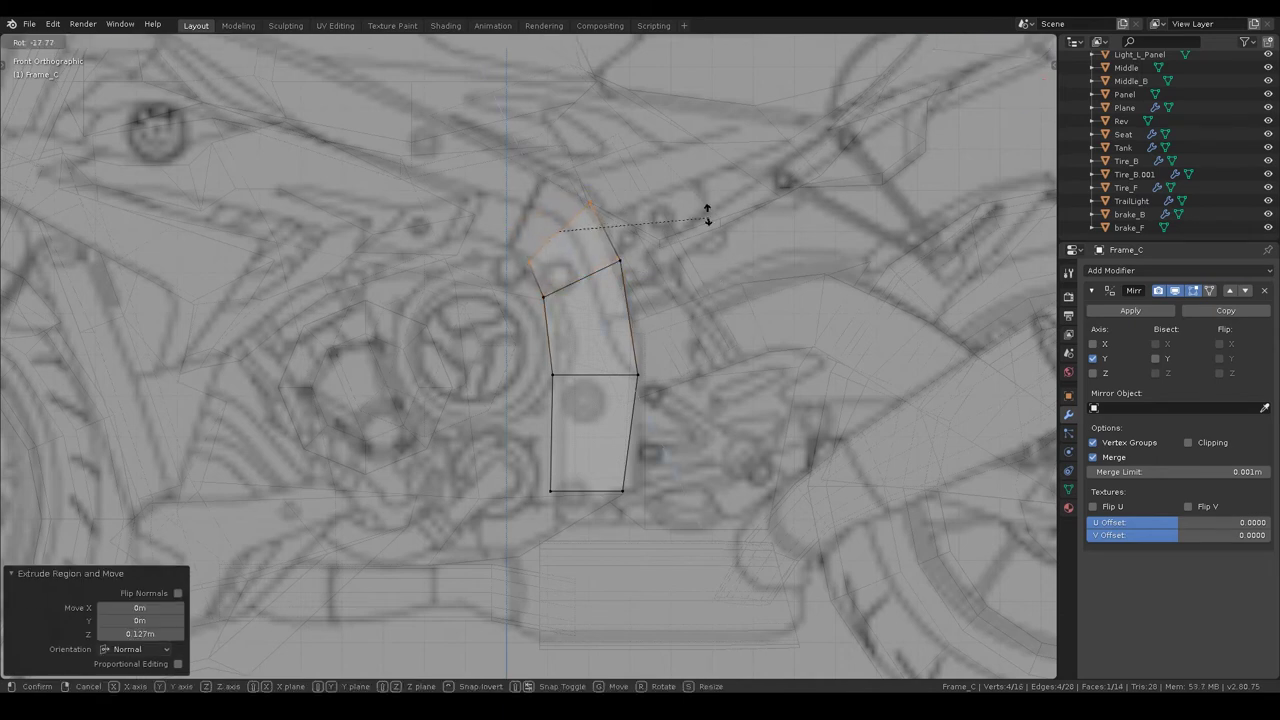
click(703, 205)
key(g)
click(687, 190)
- Extrude a long rail forward and align its front corner vertices to the blueprint
shift+middle_drag(492, 261, 765, 431)
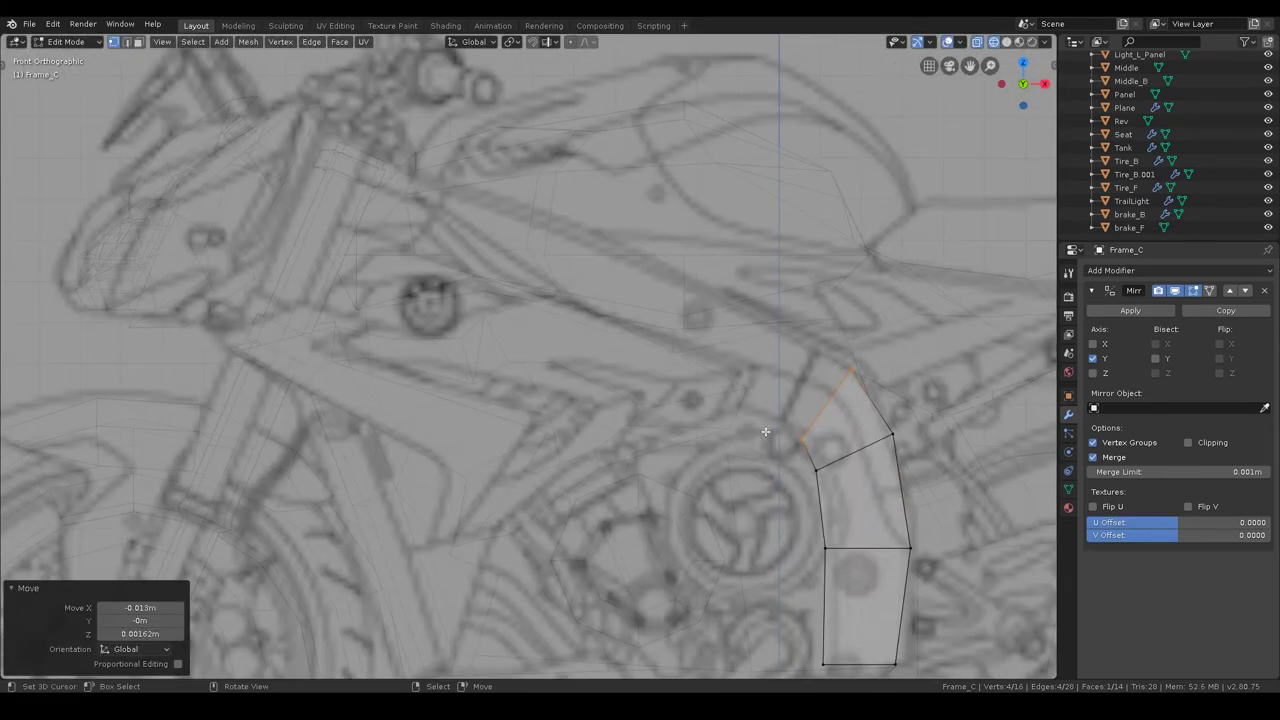
key(e)
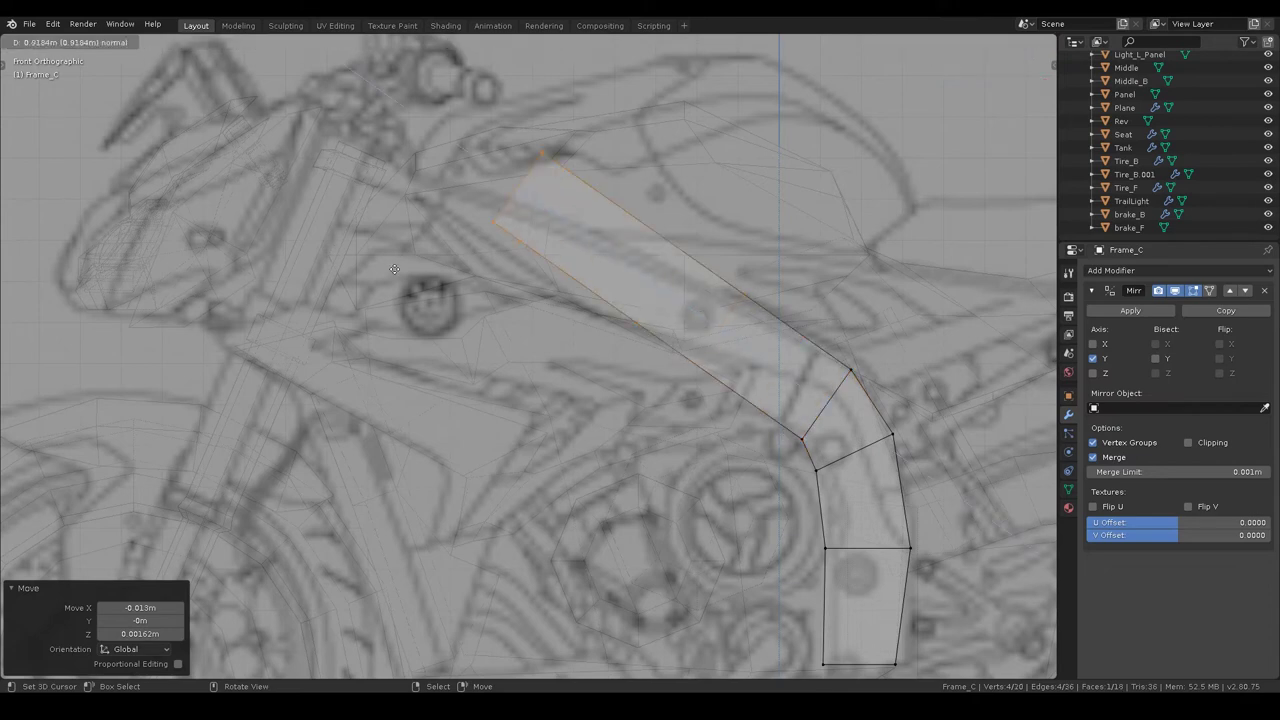
click(350, 270)
key(g)
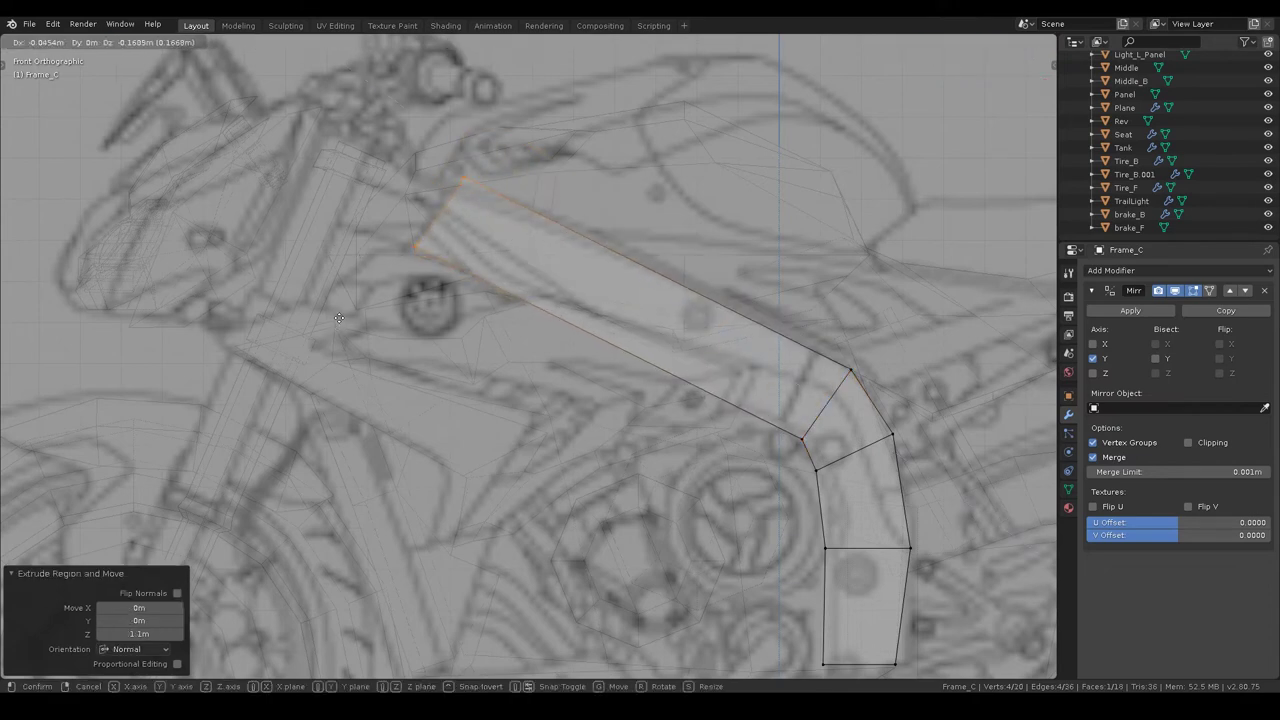
click(339, 318)
click(486, 288)
key(g)
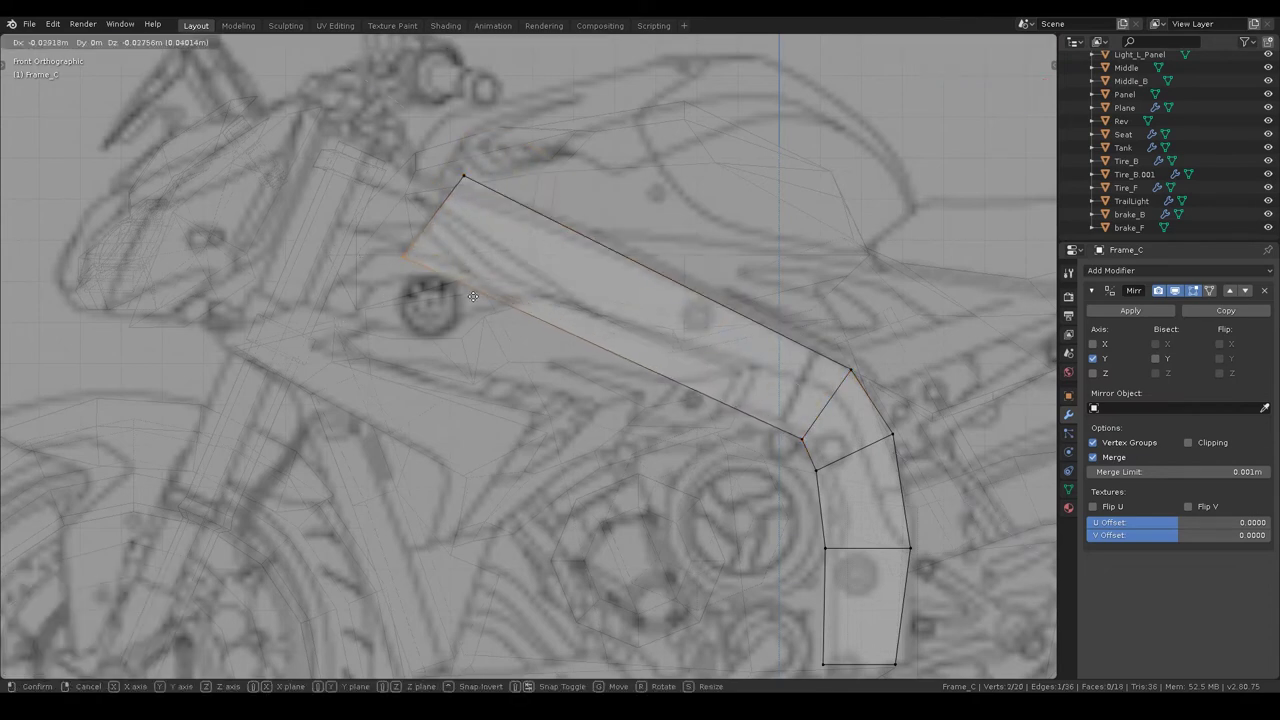
click(471, 302)
click(463, 178)
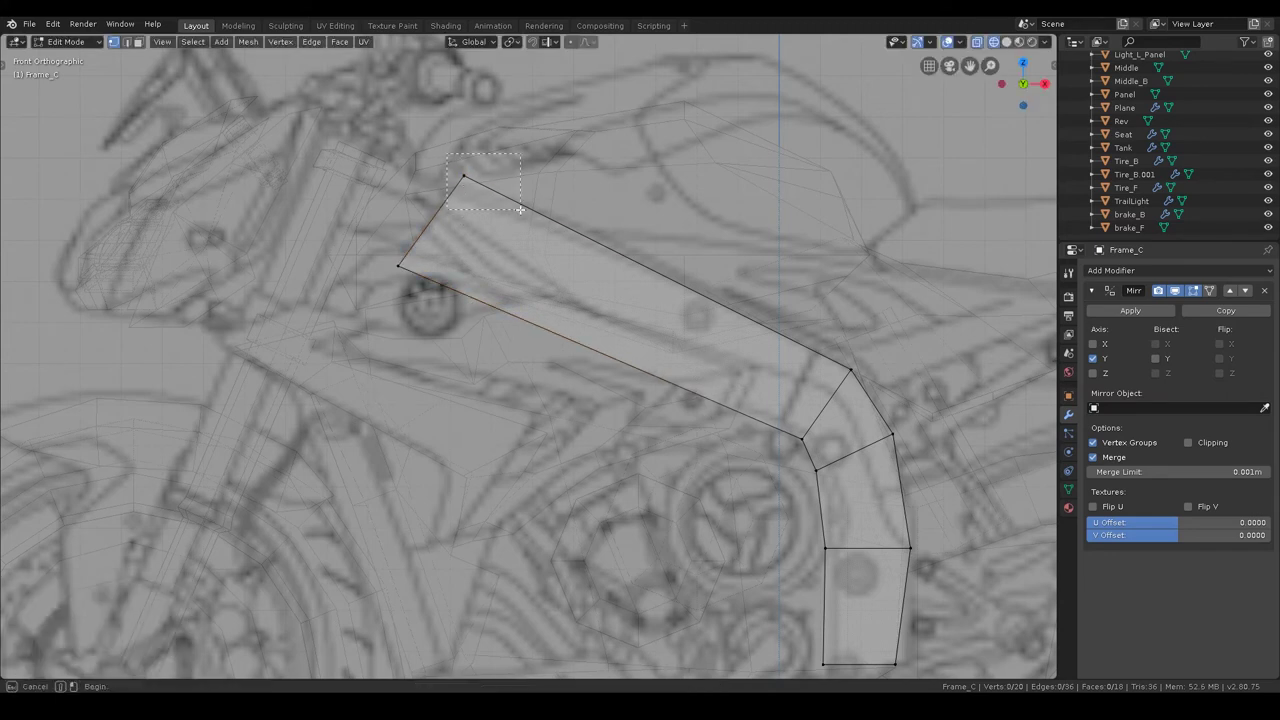
key(g)
click(502, 229)
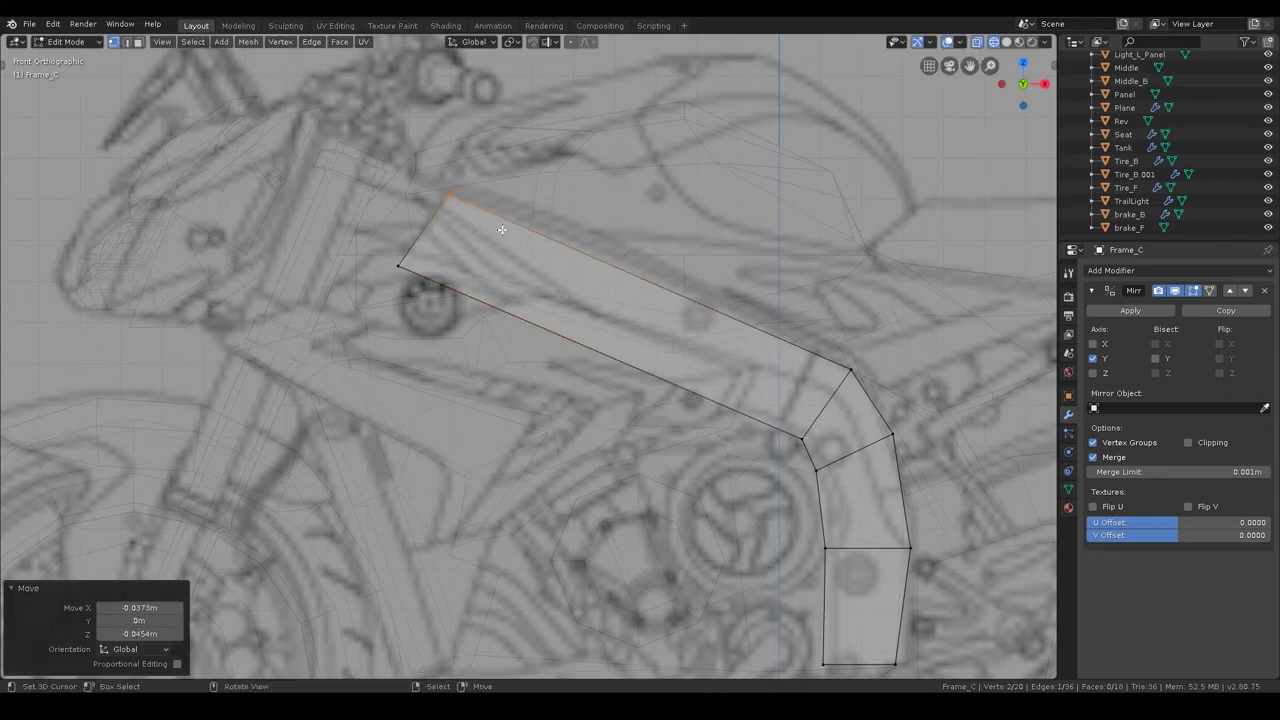
middle_drag(486, 260, 503, 294)
scroll(523, 361, down, 3)
- Delete the rail's end face only and return to solid shading
middle_drag(523, 361, 591, 463)
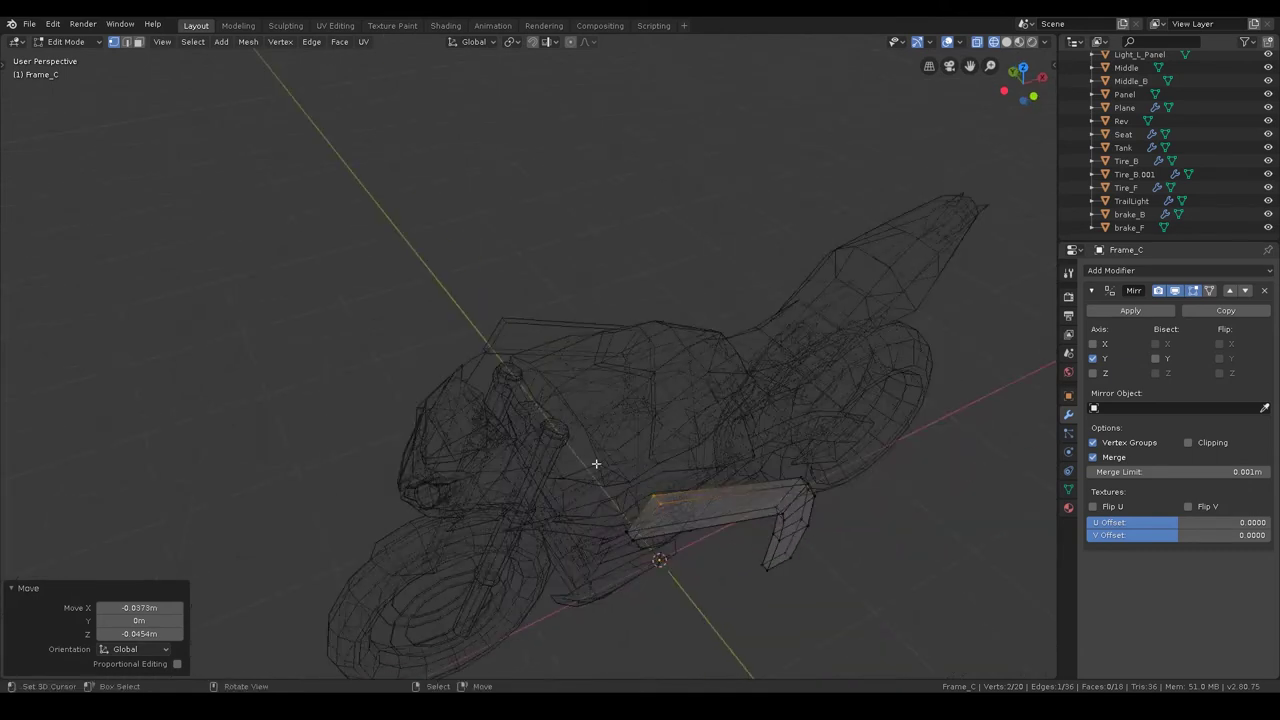
shift+click(603, 486)
key(x)
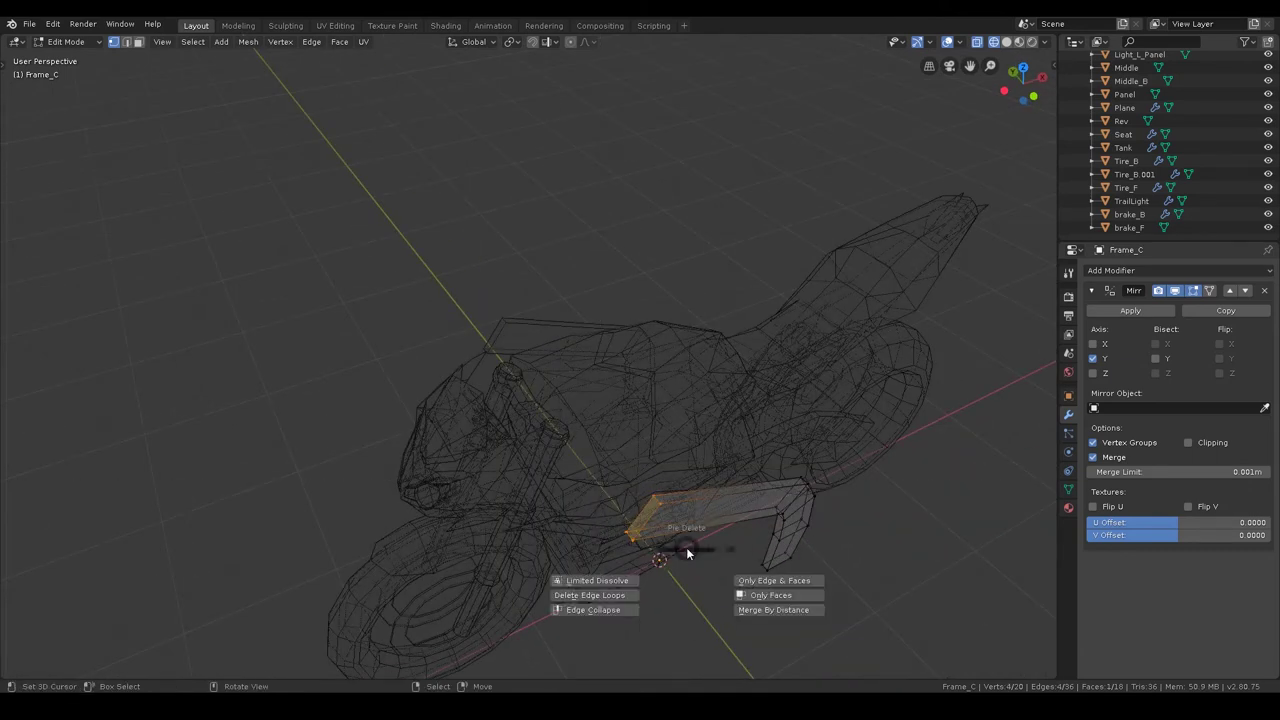
click(776, 549)
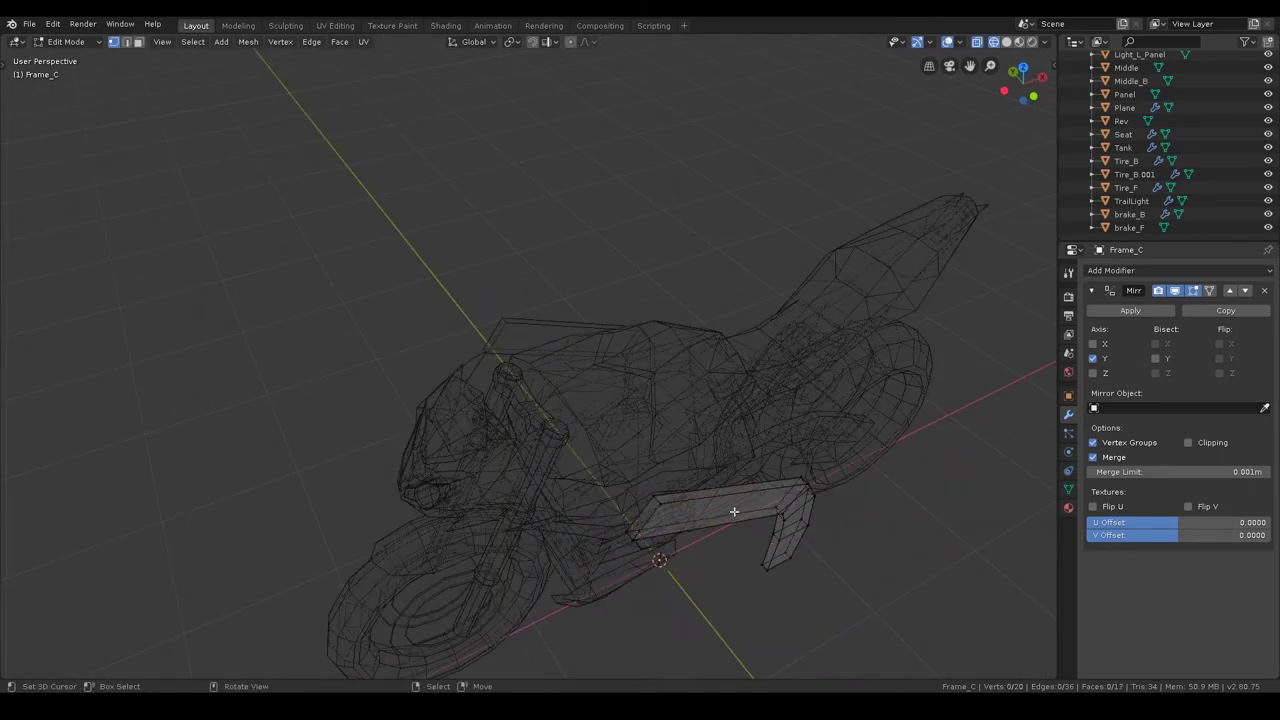
key(z)
click(1003, 501)
- Select the left bar's bottom face, using wireframe shading to see through the mesh
key(Tab)
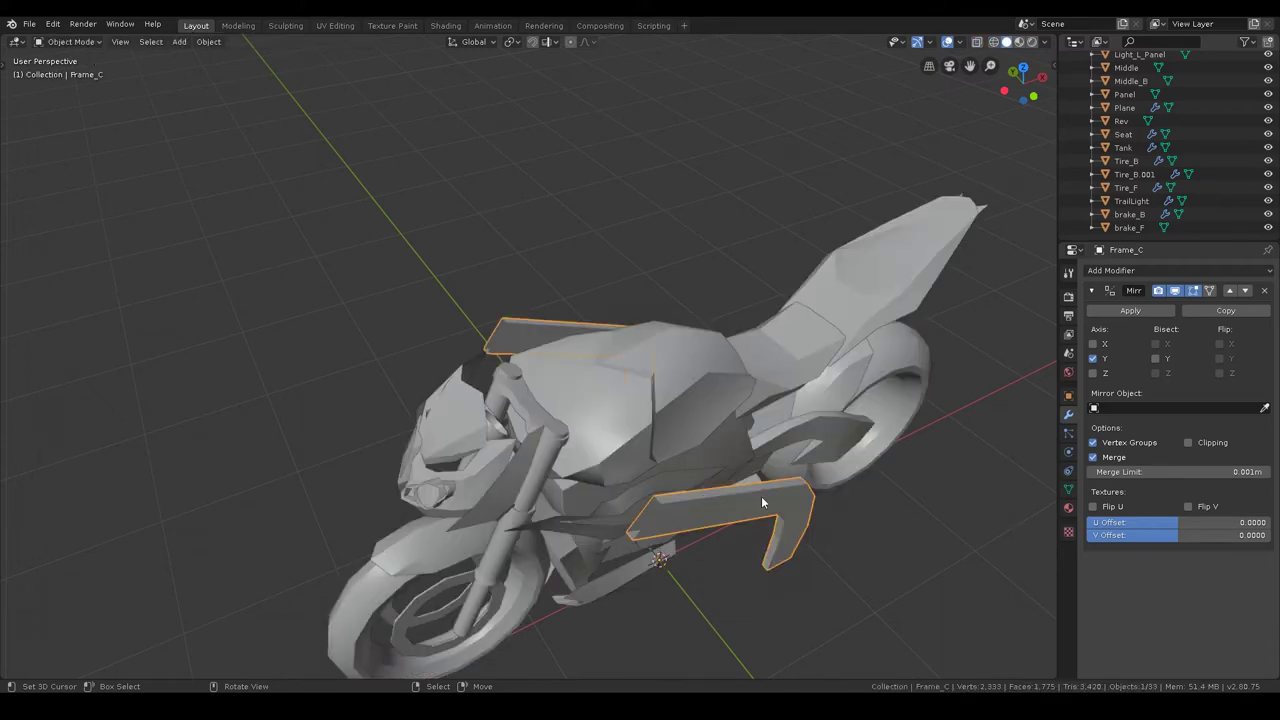
middle_drag(809, 566, 463, 518)
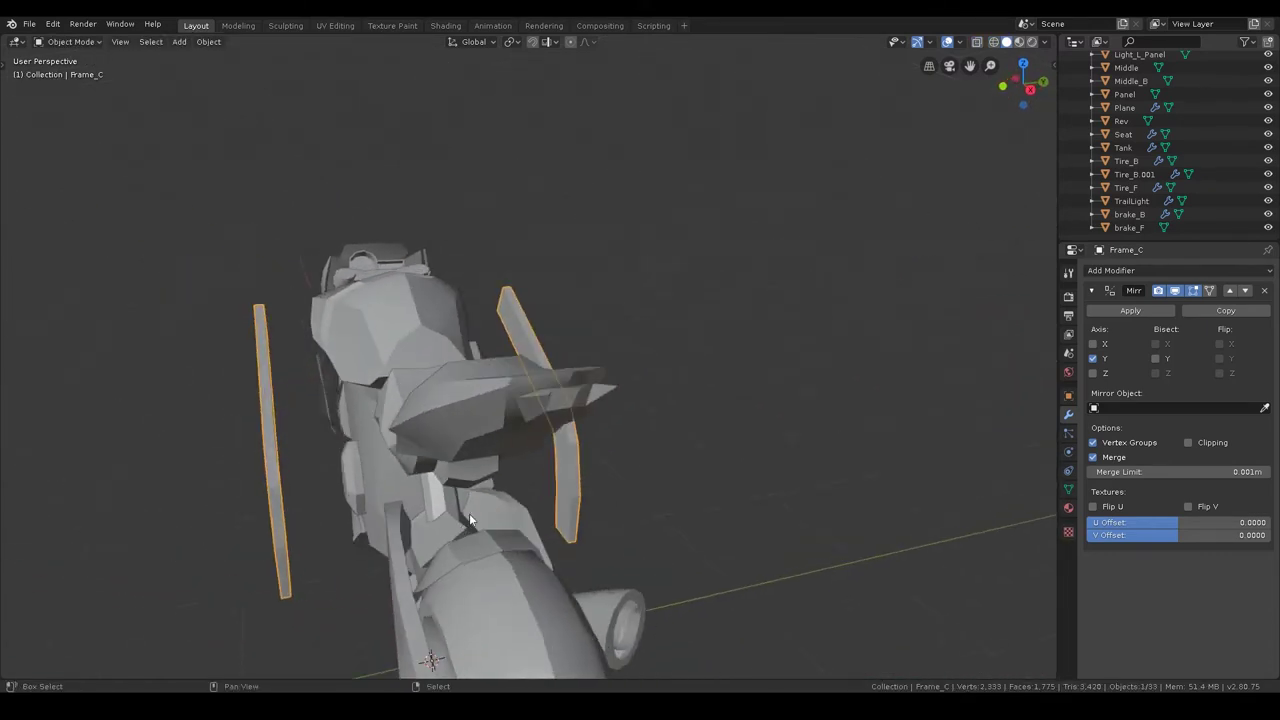
key(Tab)
middle_drag(505, 337, 425, 460)
click(416, 455)
key(z)
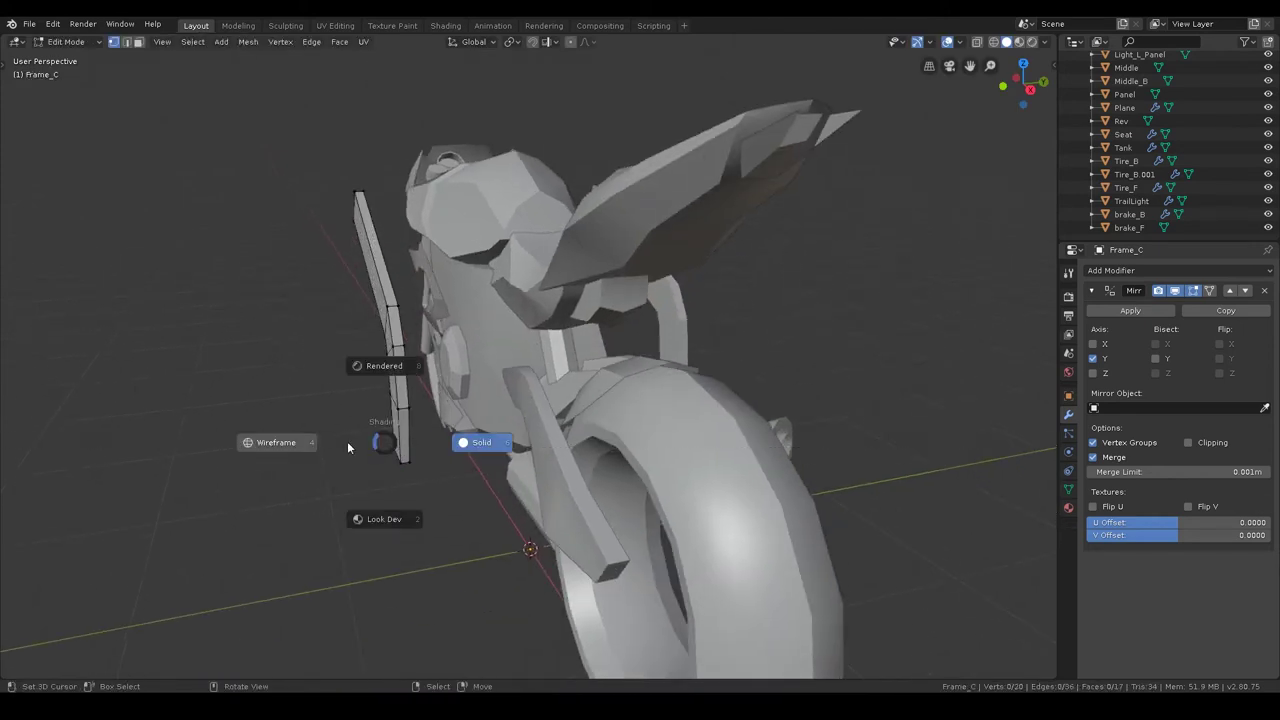
click(347, 441)
drag(354, 433, 464, 484)
key(z)
click(711, 477)
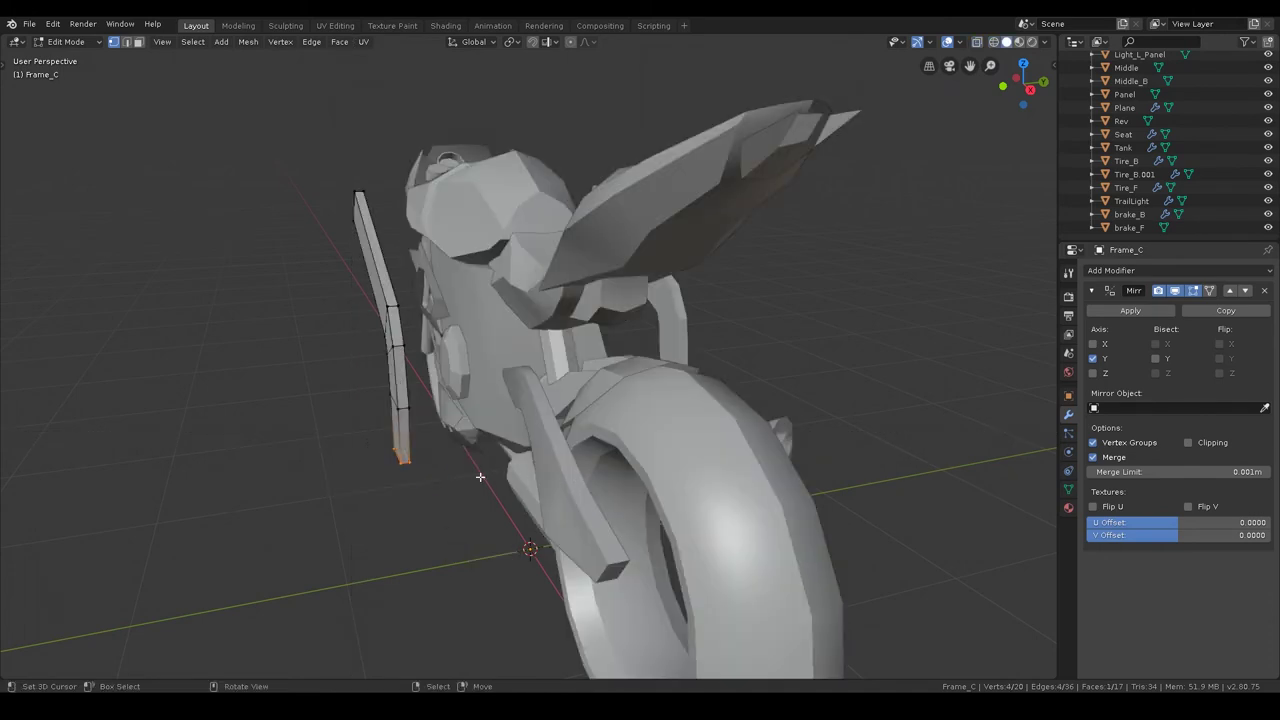
- Move the bar's bottom face 0.512 m along Y toward the front tire
middle_drag(443, 470, 421, 443)
key(g)
key(y)
click(470, 400)
- Adjust the height of the bar-end edge along Z
mouse_move(470, 400)
middle_down()
mouse_move(631, 450)
mouse_move(586, 409)
mouse_move(507, 445)
middle_up()
click(505, 442)
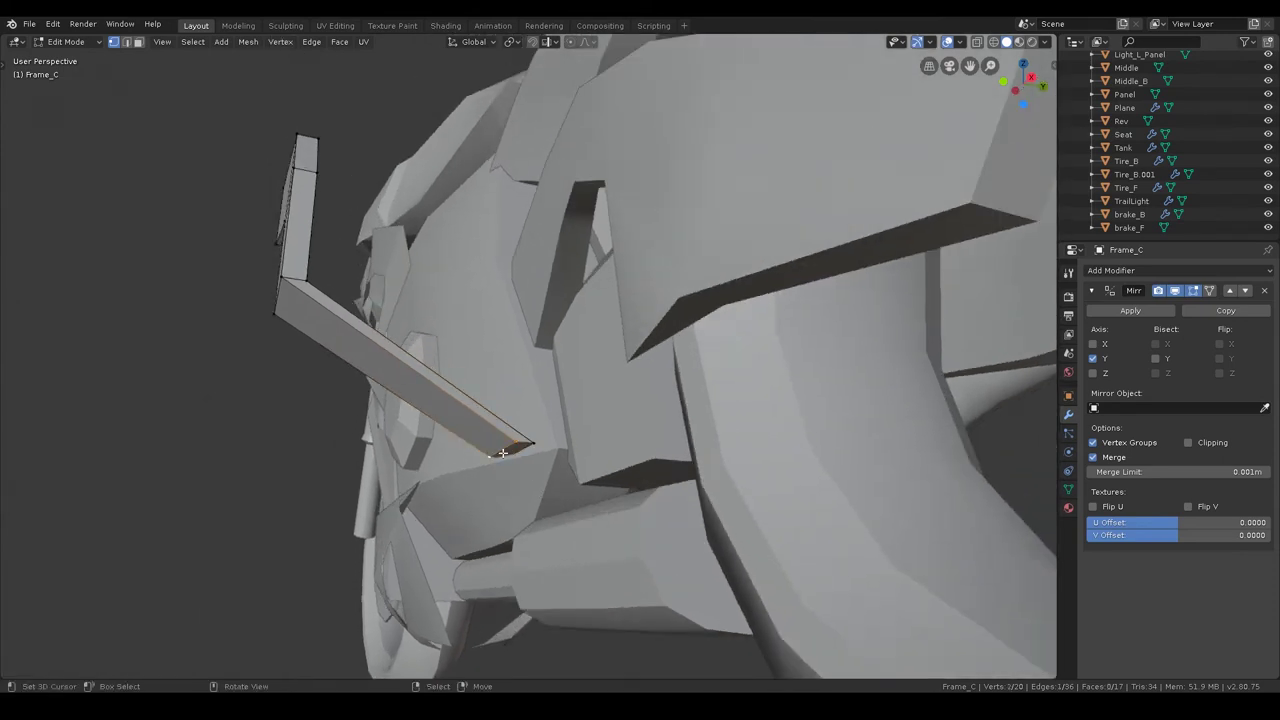
key(g)
key(z)
click(500, 434)
- Slide the edge loop at the bar's bend along Y
alt+click(341, 289)
key(y)
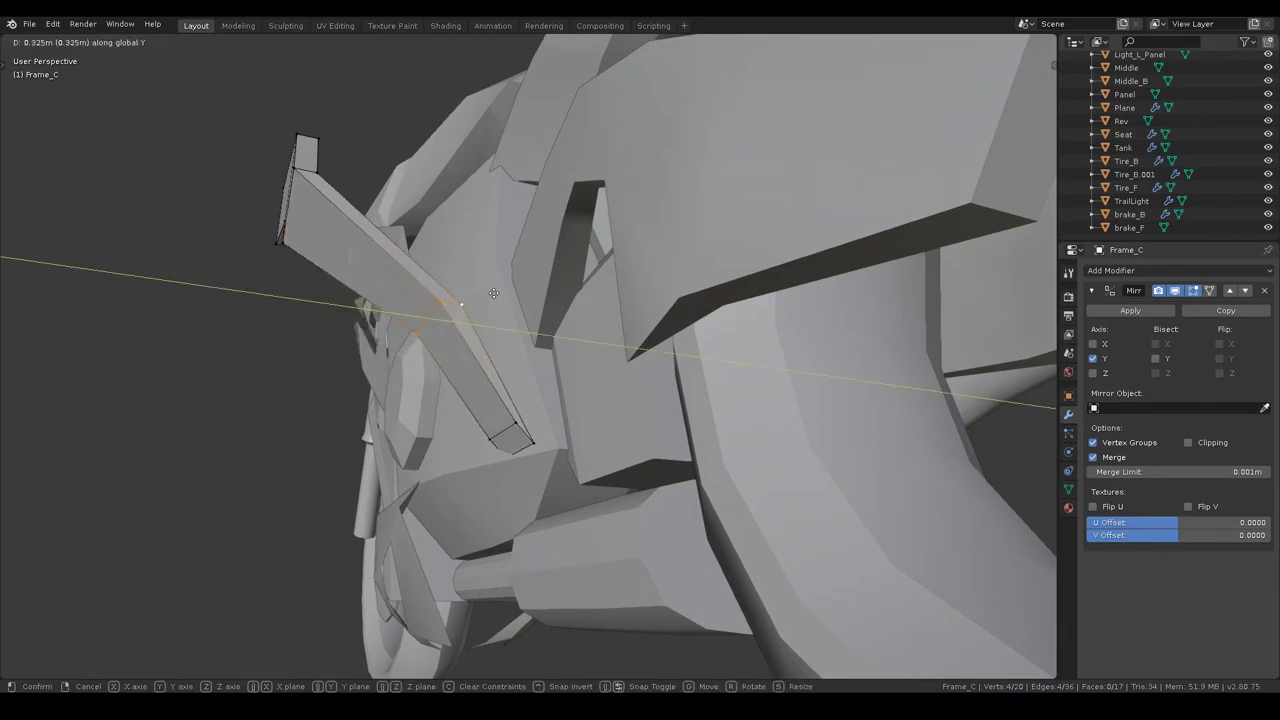
click(537, 323)
key(alt+a)
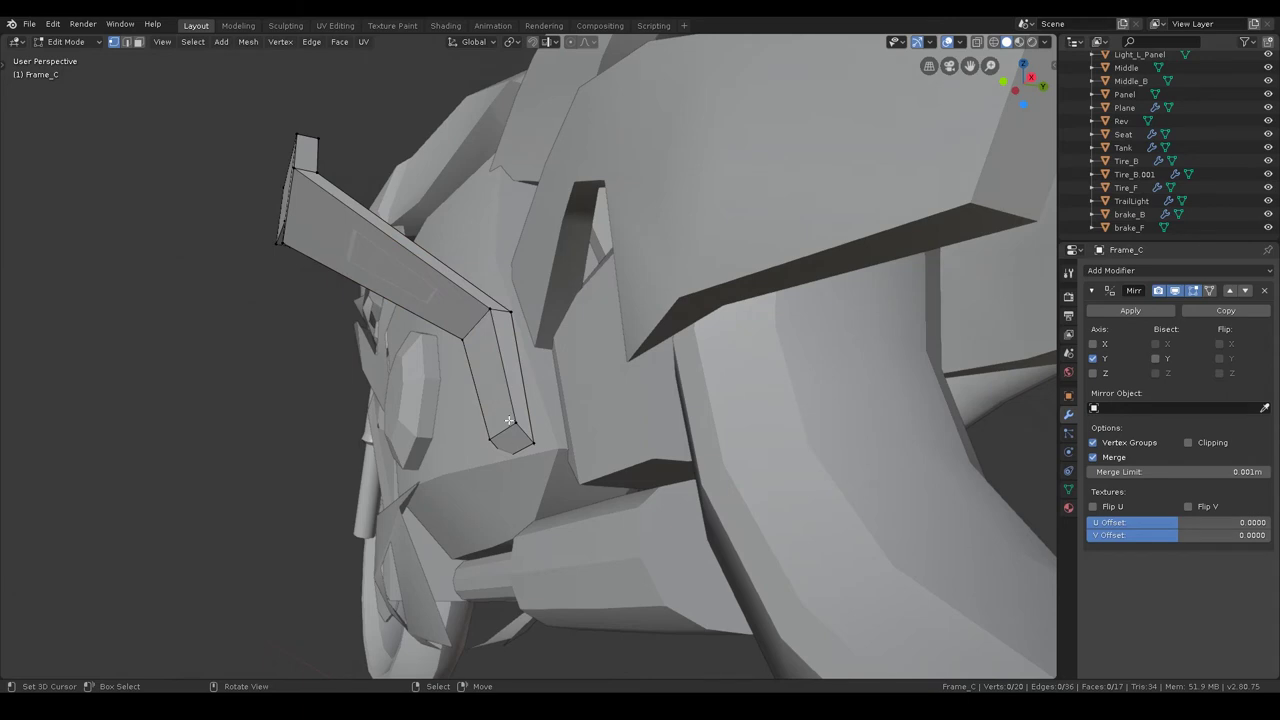
- Shift two more edge loops on the upper bar along Y
middle_drag(514, 441, 368, 470)
alt+click(368, 470)
key(g)
key(y)
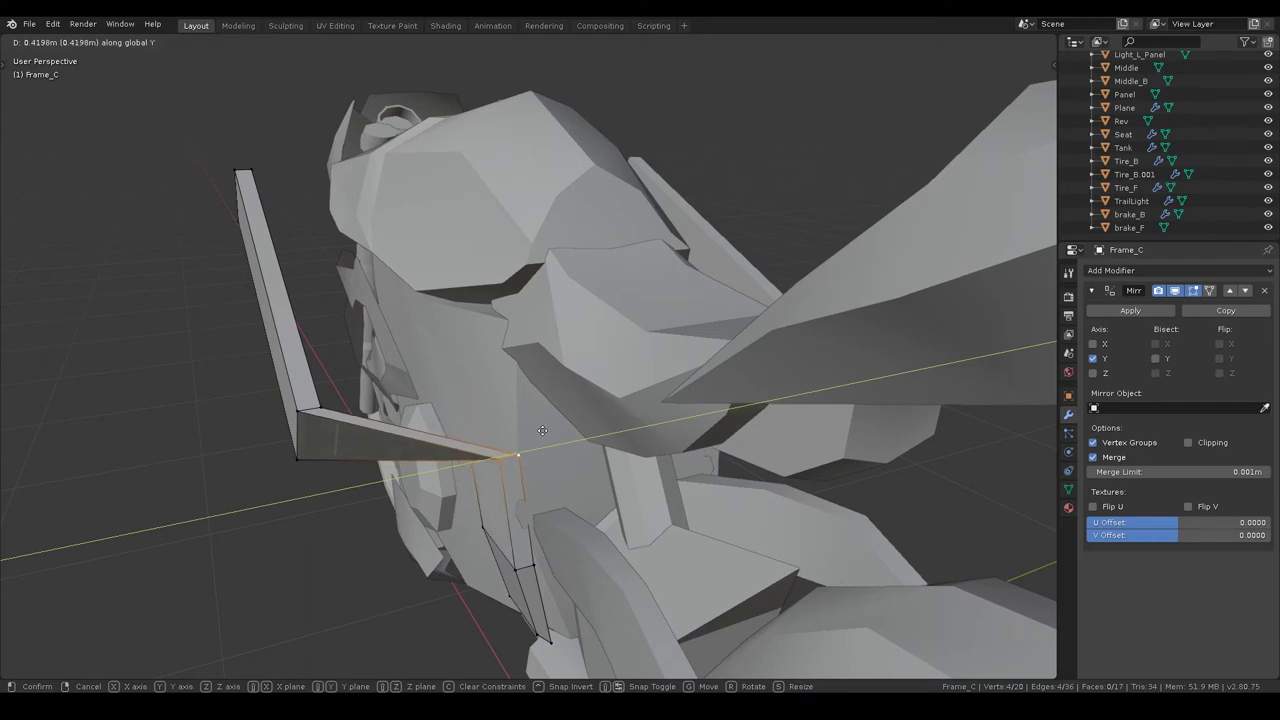
click(510, 437)
key(alt+a)
alt+click(307, 415)
key(g)
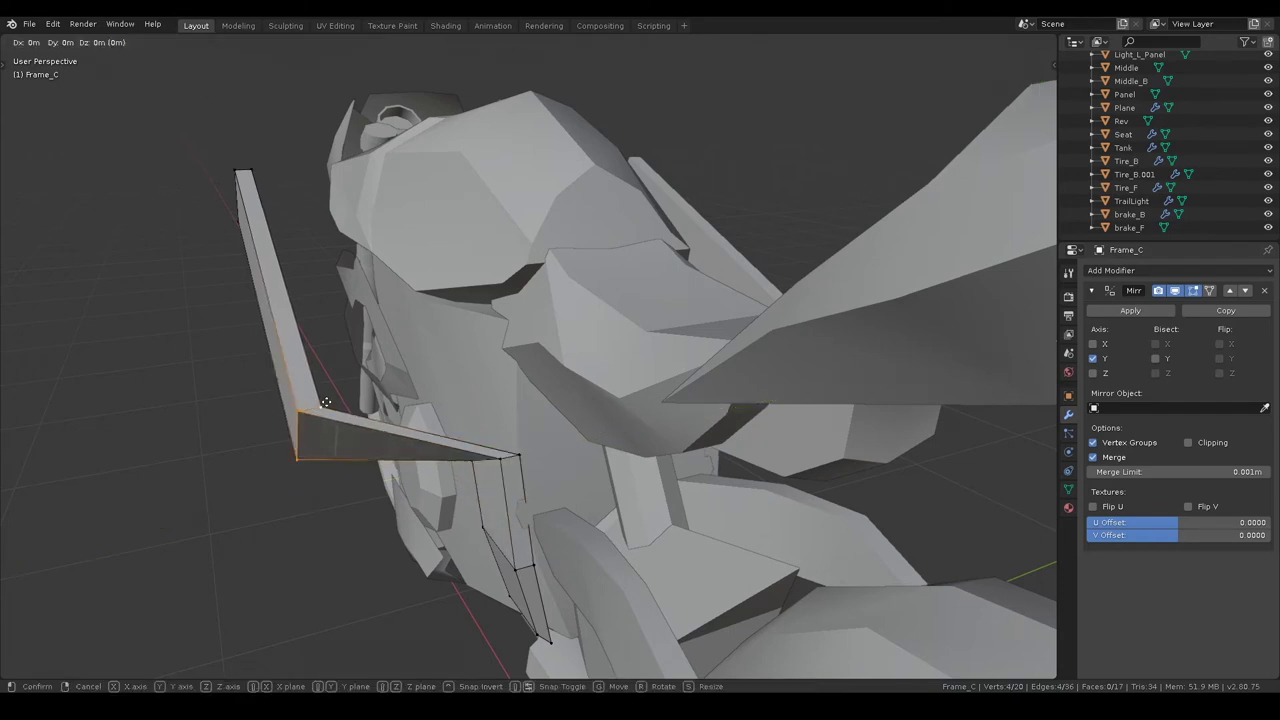
key(y)
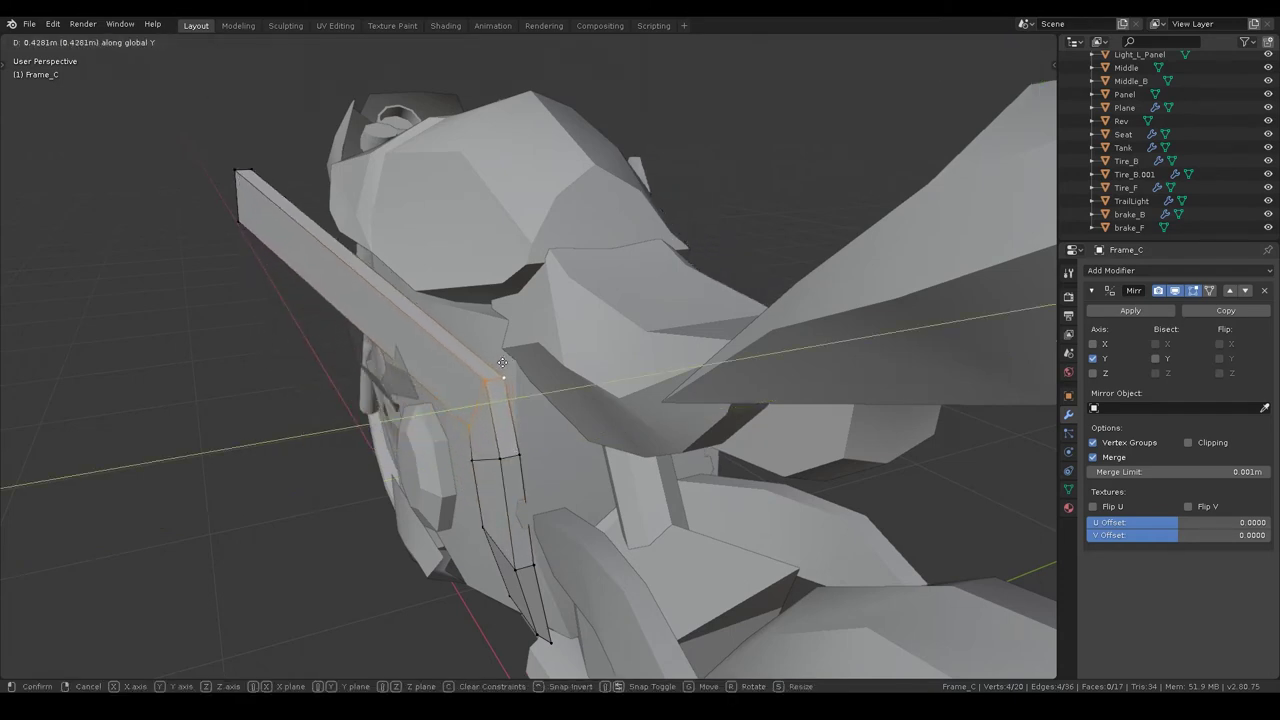
click(503, 363)
key(alt+a)
- Move the bar's end loop along Y, then lower it 0.25 m along Z
alt+click(240, 168)
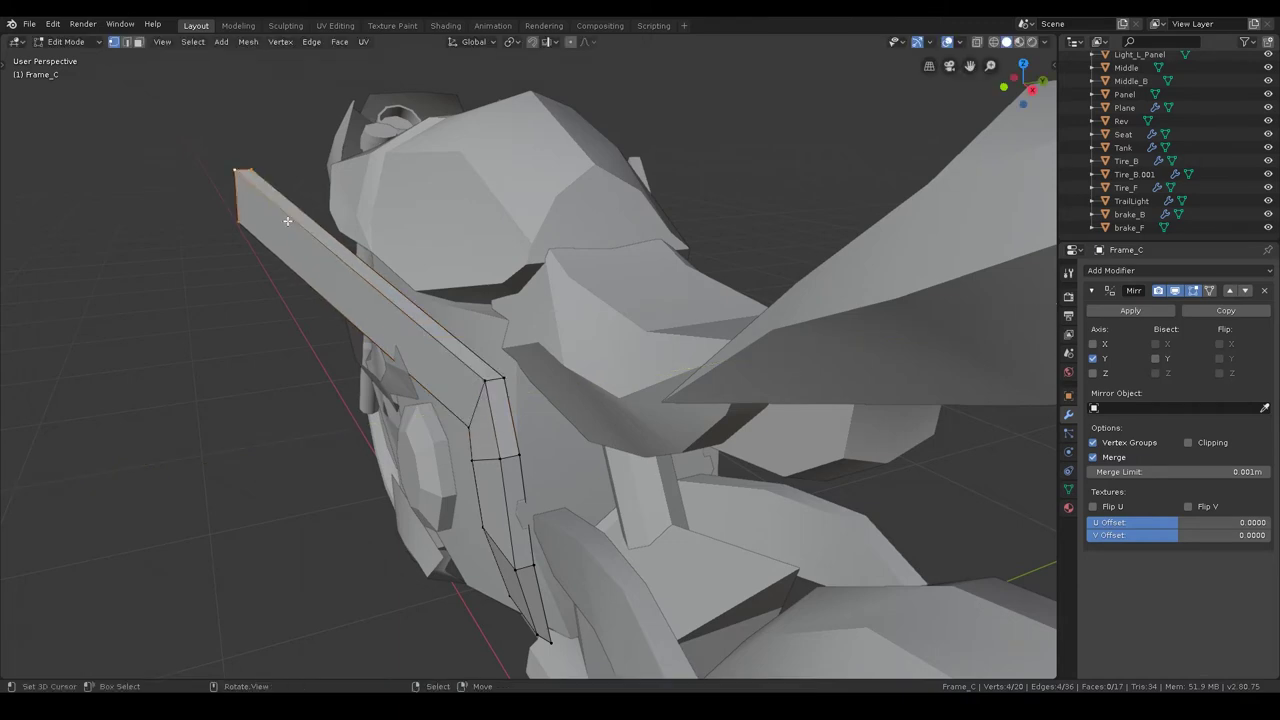
key(g)
key(y)
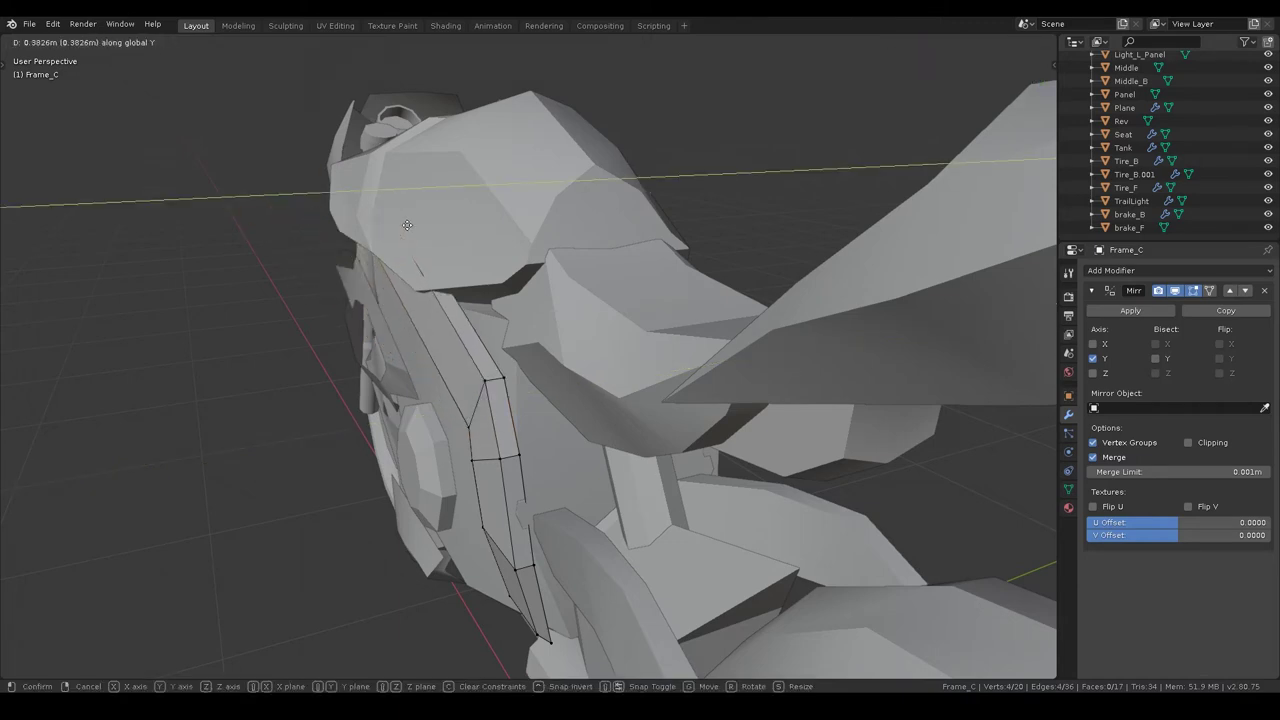
click(411, 225)
middle_drag(411, 225, 496, 246)
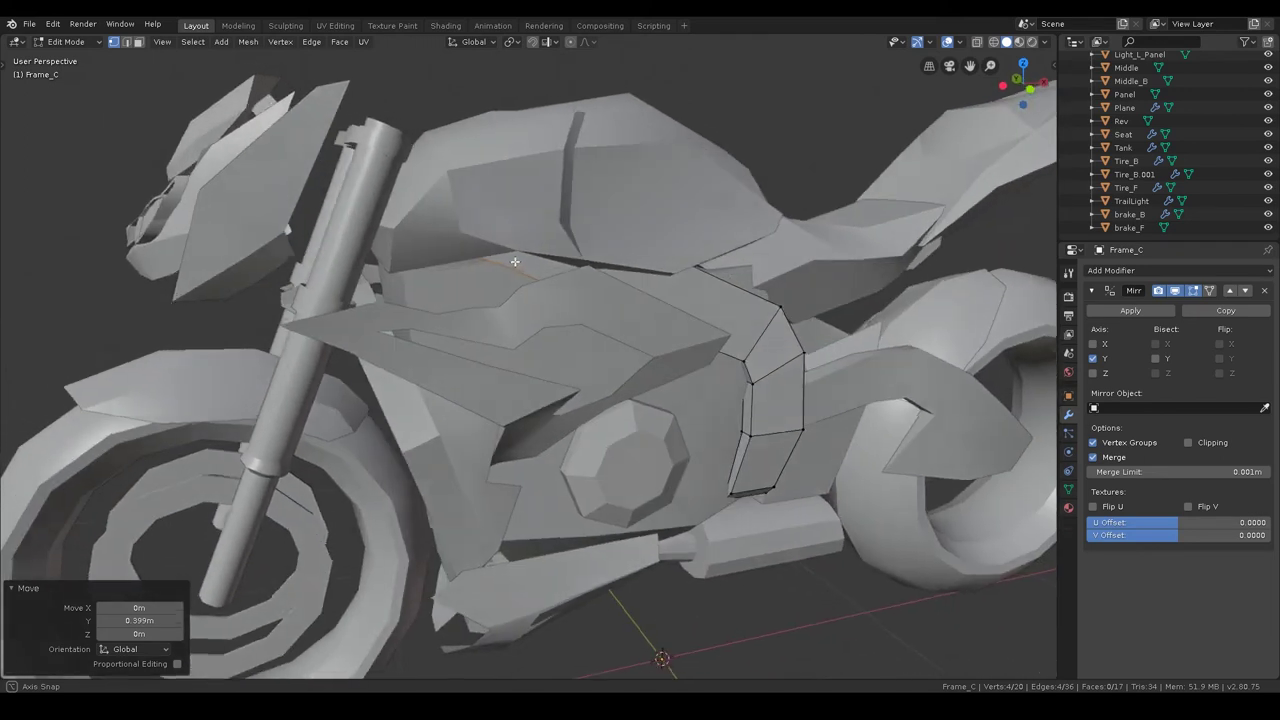
key(z)
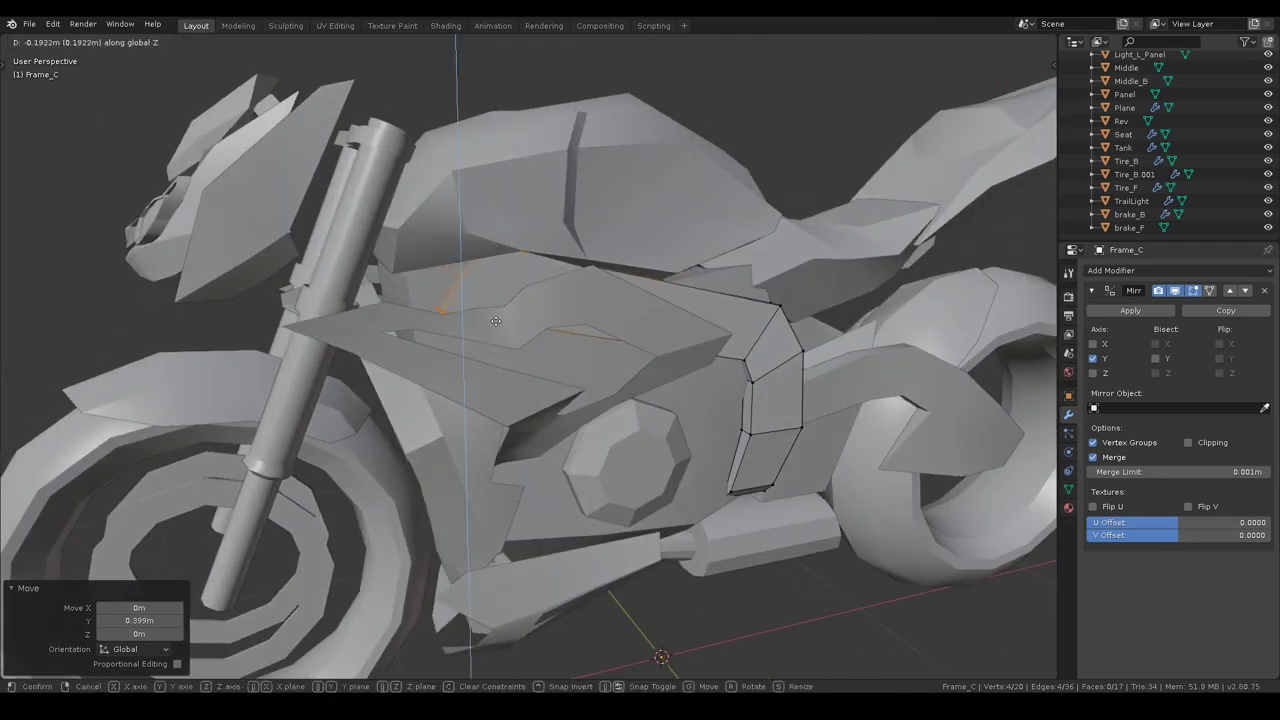
click(496, 338)
key(r)
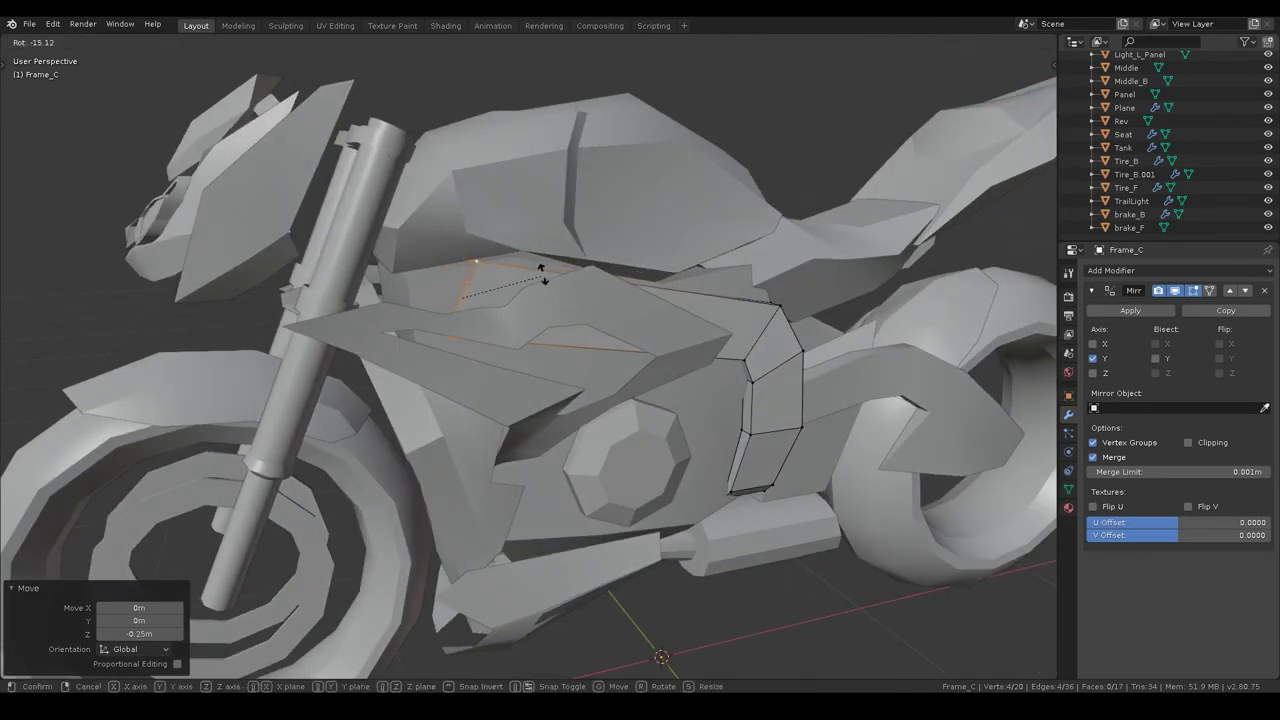
key(Escape)
- In front orthographic view, move Frame_C's front vertices to trace the reference frame beam
mouse_move(530, 288)
middle_down()
mouse_move(573, 338)
mouse_move(533, 327)
middle_up()
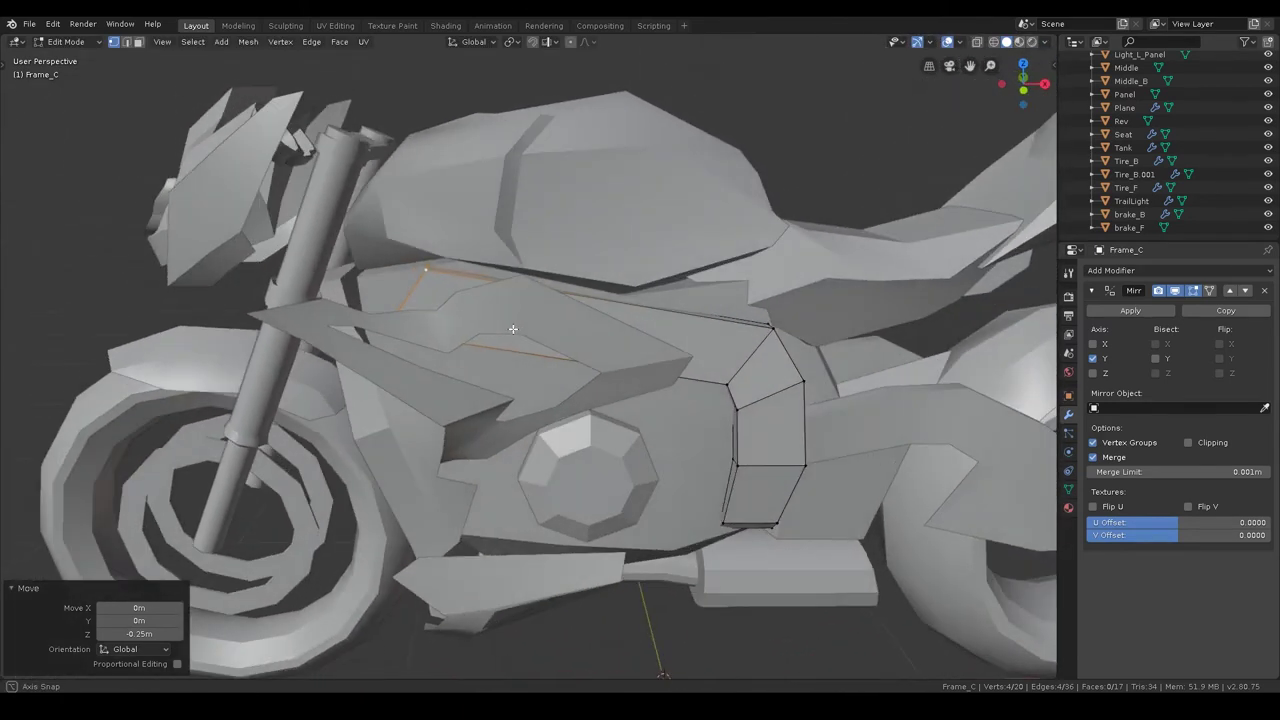
middle_drag(451, 263, 534, 283)
key(Tab)
middle_drag(577, 184, 627, 270)
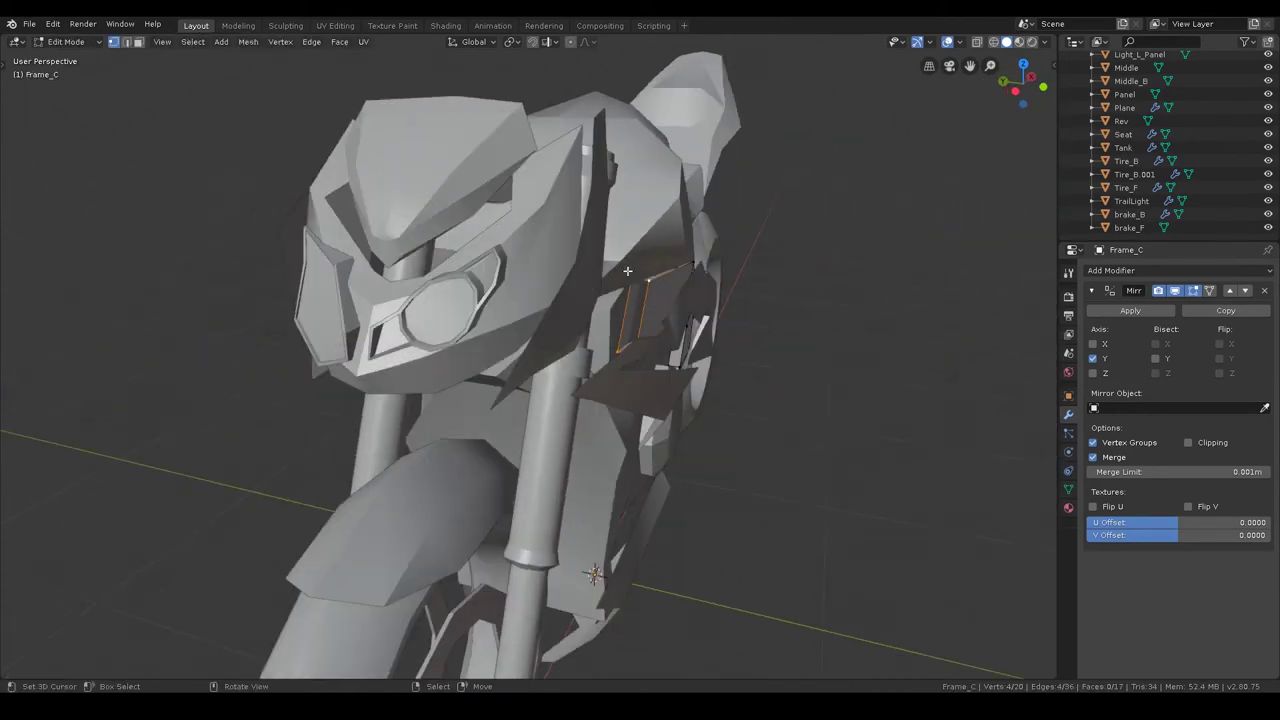
mouse_move(676, 319)
middle_down()
mouse_move(644, 325)
mouse_move(509, 277)
mouse_move(470, 332)
middle_up()
click(653, 323)
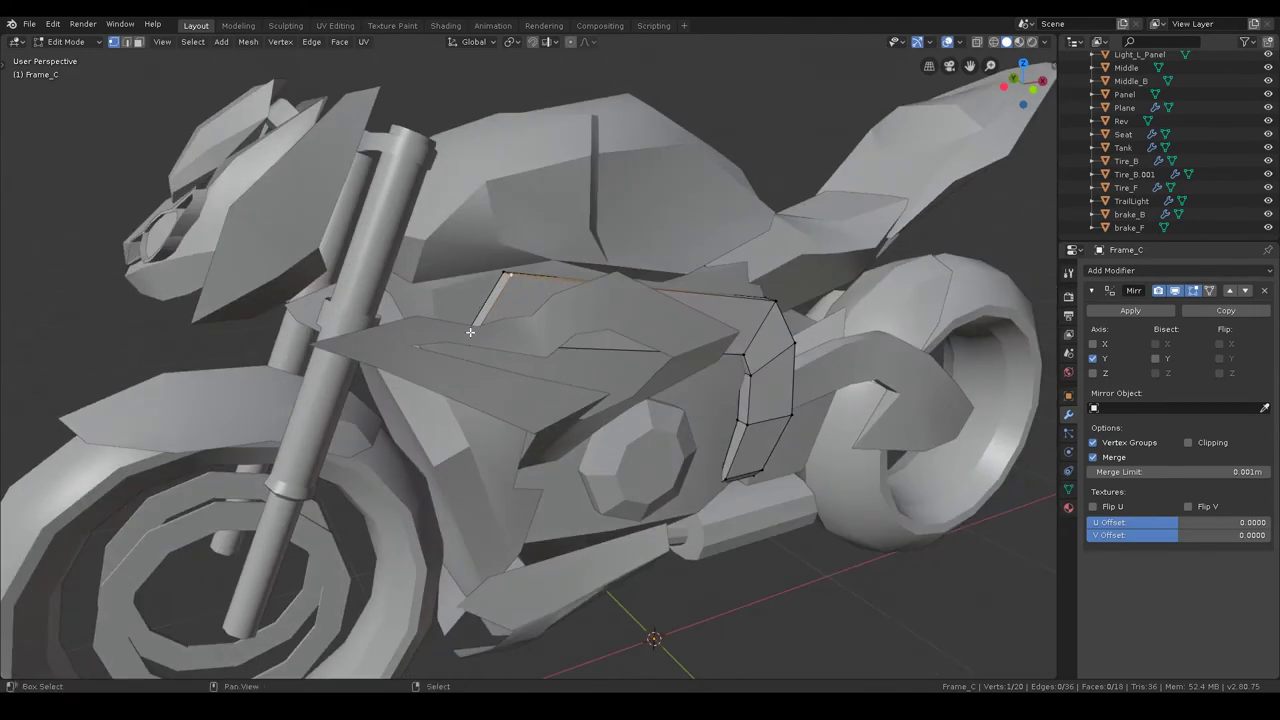
key(KP_1)
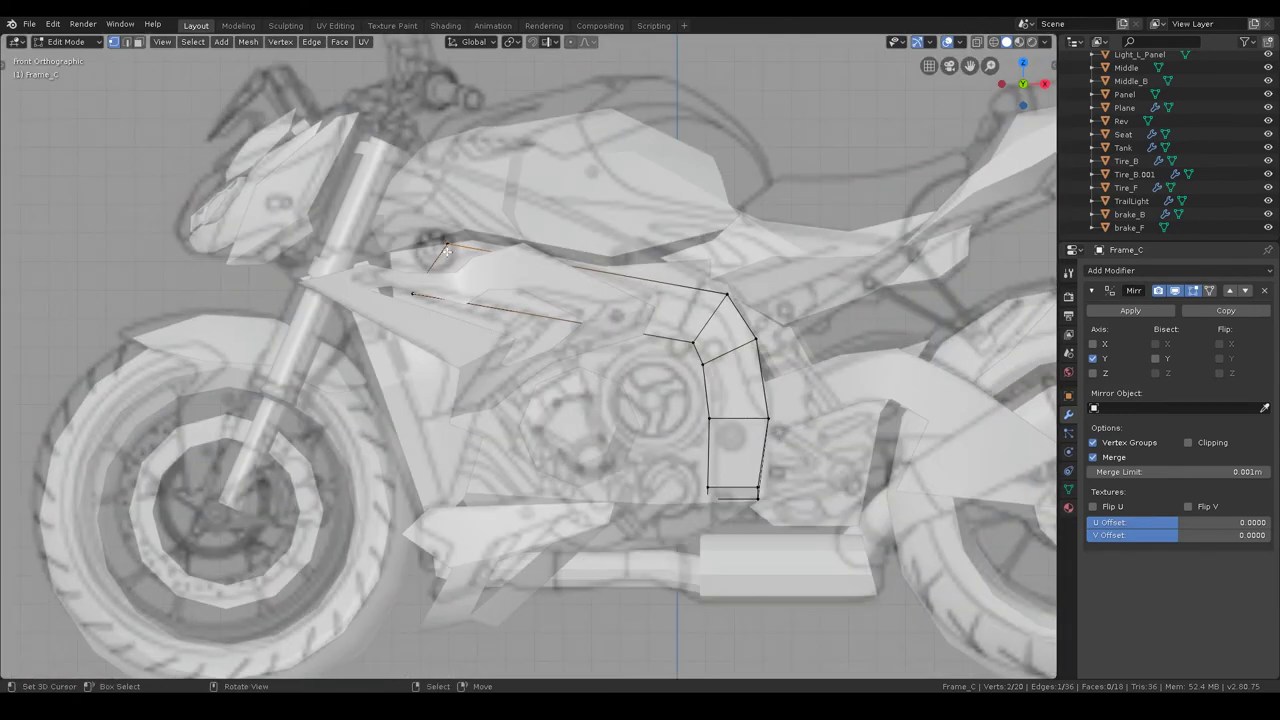
key(g)
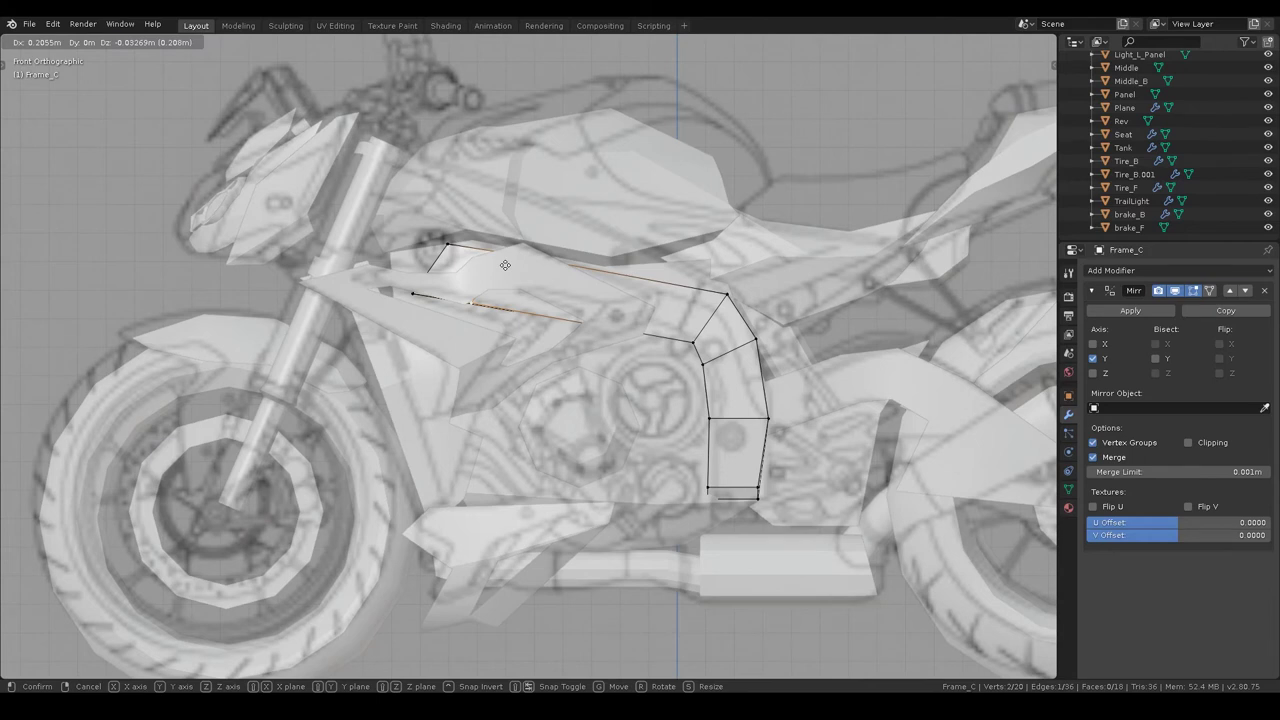
click(505, 264)
middle_drag(505, 264, 631, 385)
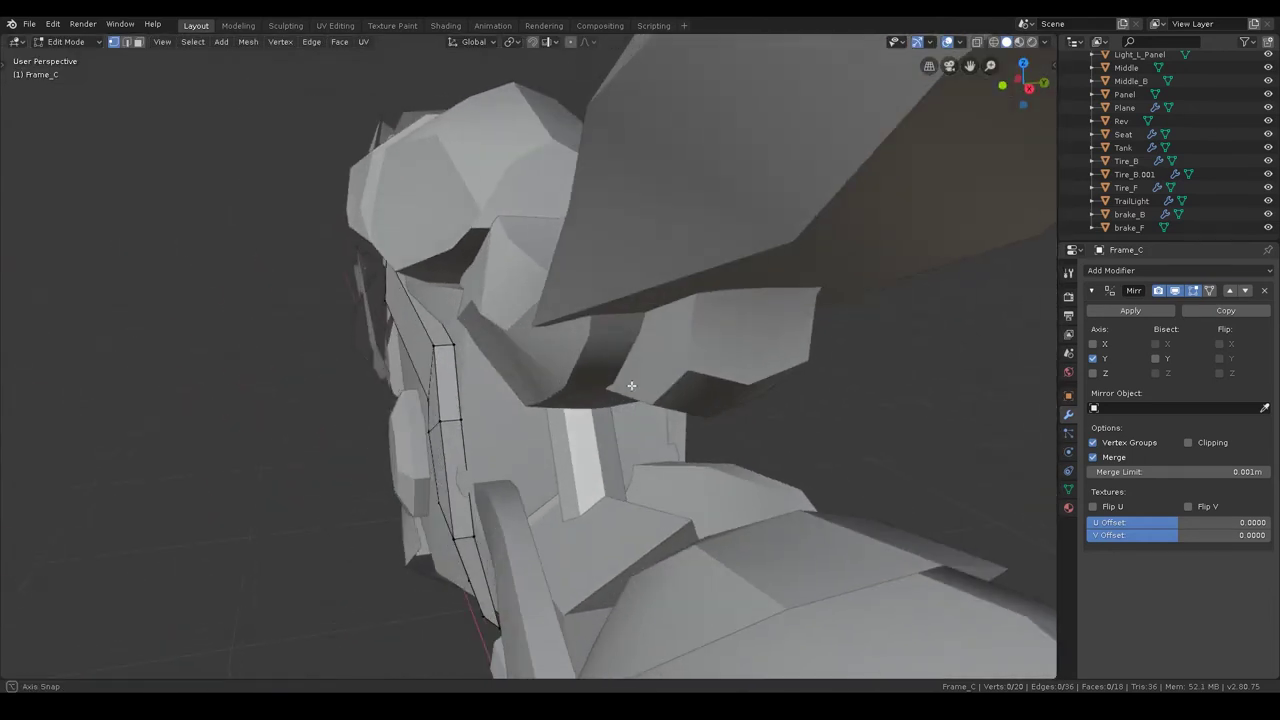
- Add a centred edge loop cut across the panel
key(ctrl+r)
click(393, 286)
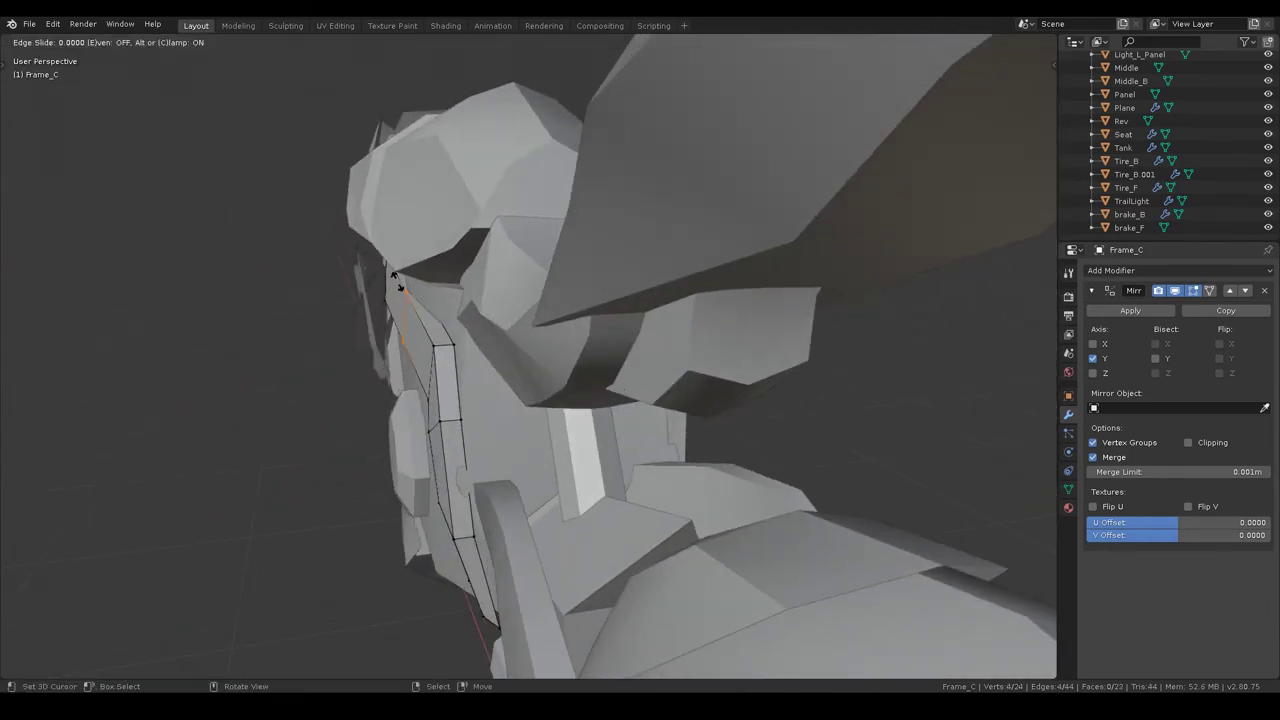
right_click(397, 282)
key(g)
key(y)
right_click(491, 281)
mouse_move(491, 281)
middle_down()
mouse_move(540, 327)
mouse_move(640, 360)
middle_up()
- Add a second centred edge loop and shift it along Y
key(ctrl+r)
click(665, 363)
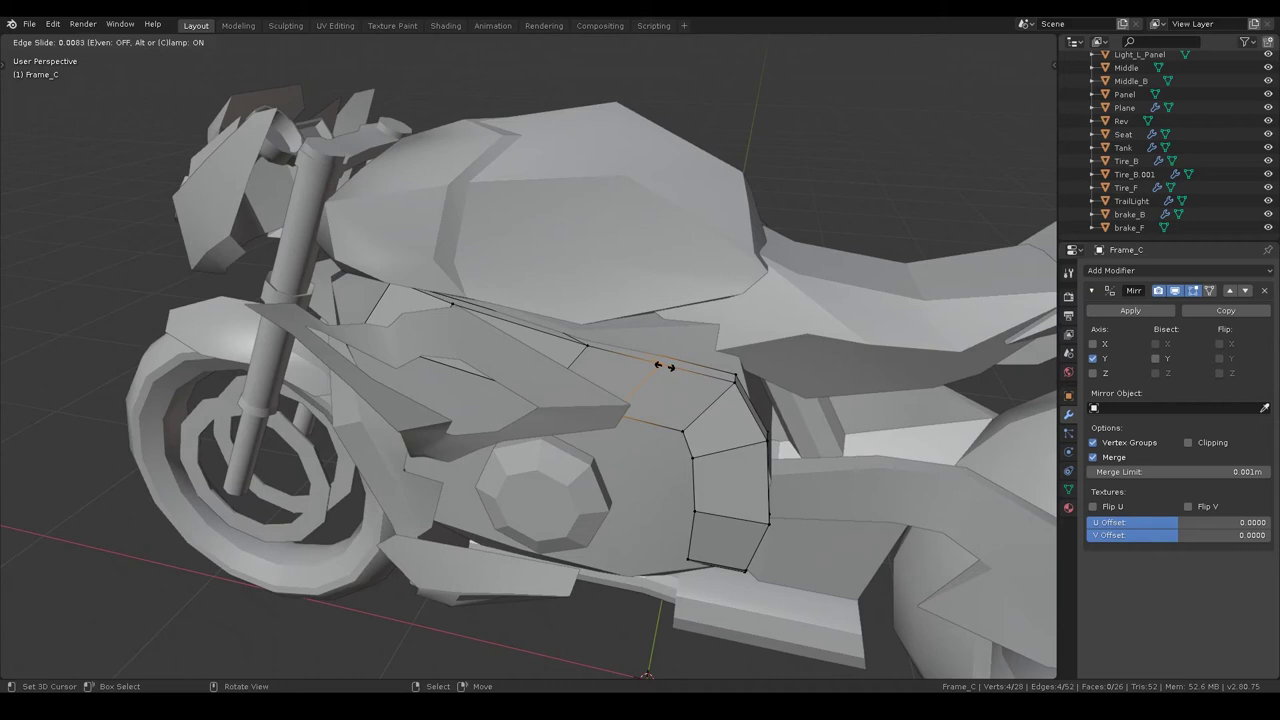
right_click(665, 366)
key(g)
key(y)
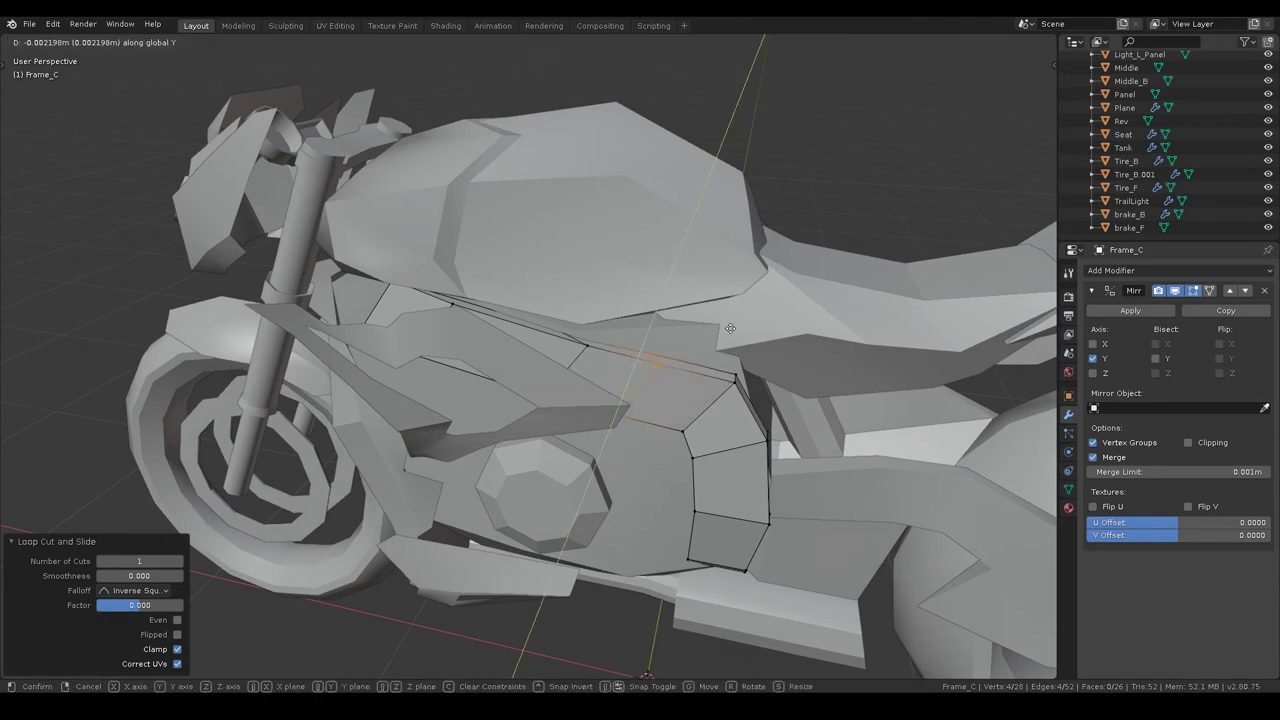
click(730, 328)
mouse_move(730, 328)
middle_down()
mouse_move(669, 367)
mouse_move(667, 342)
middle_up()
key(g)
key(y)
click(676, 366)
- Reposition an edge loop along Y and tilt it -17.6° about X
key(r)
key(x)
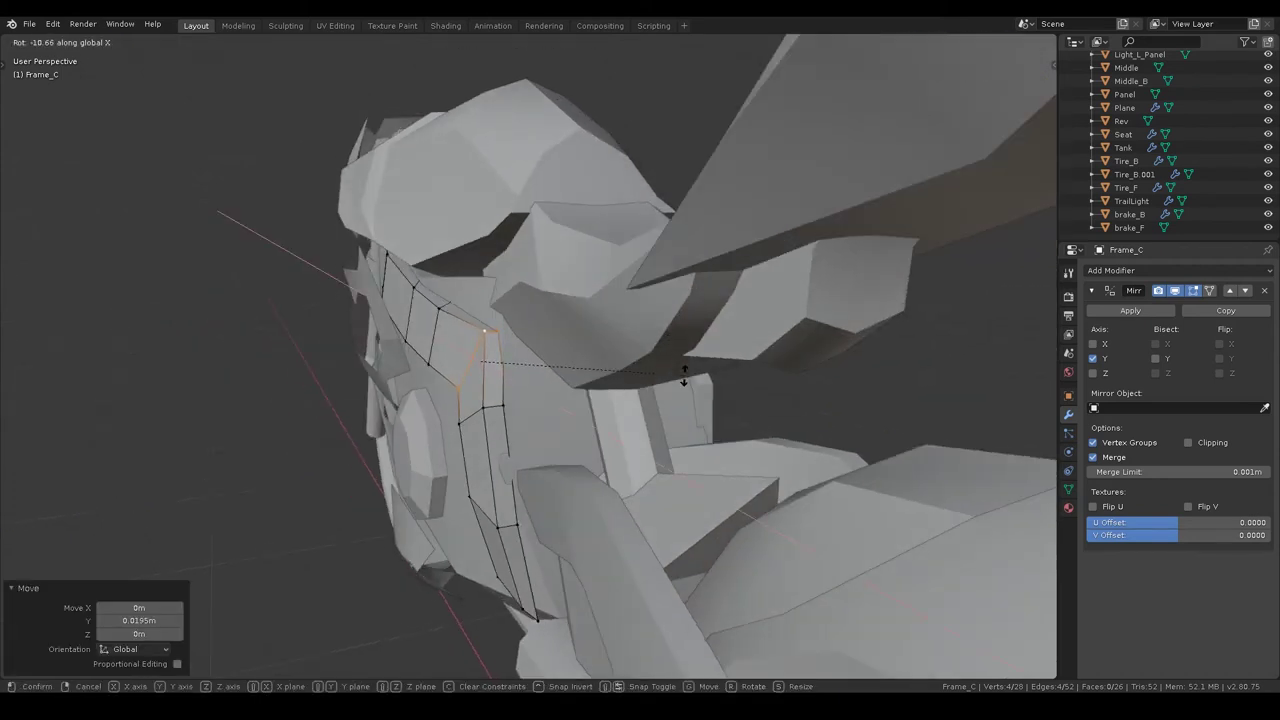
middle_drag(490, 404, 486, 396)
alt+click(485, 396)
key(g)
key(y)
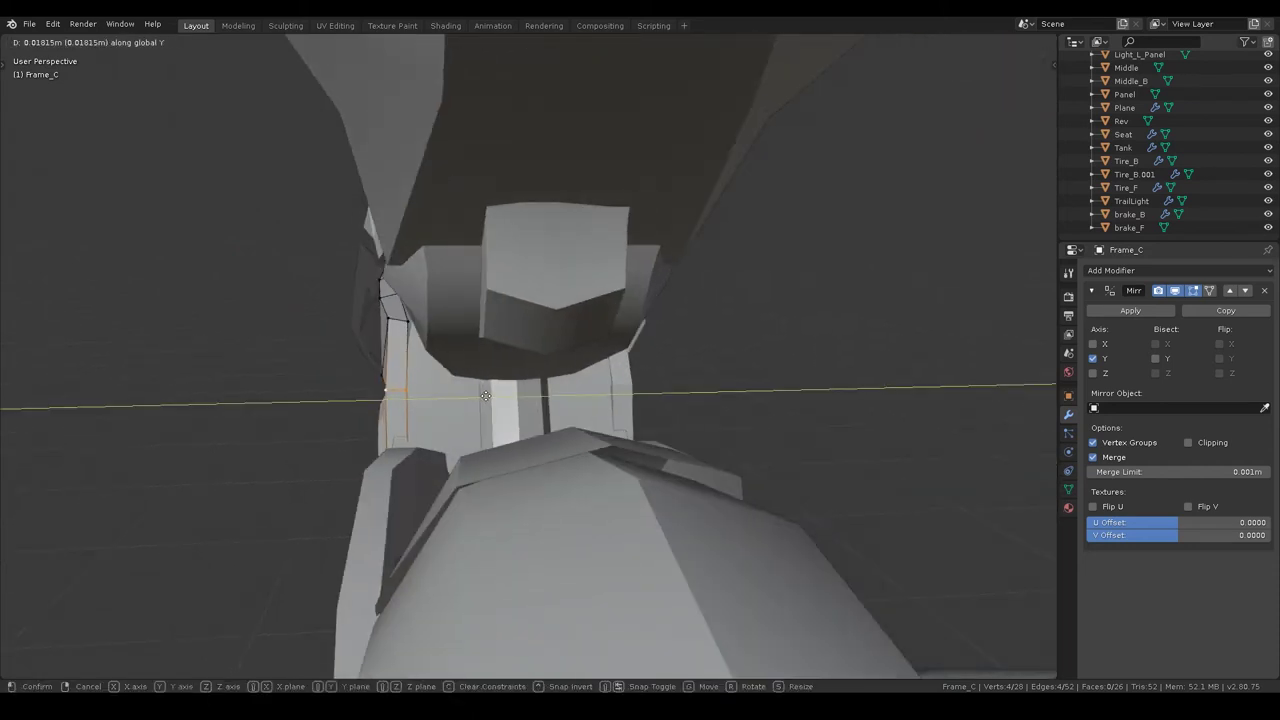
click(487, 396)
key(r)
key(x)
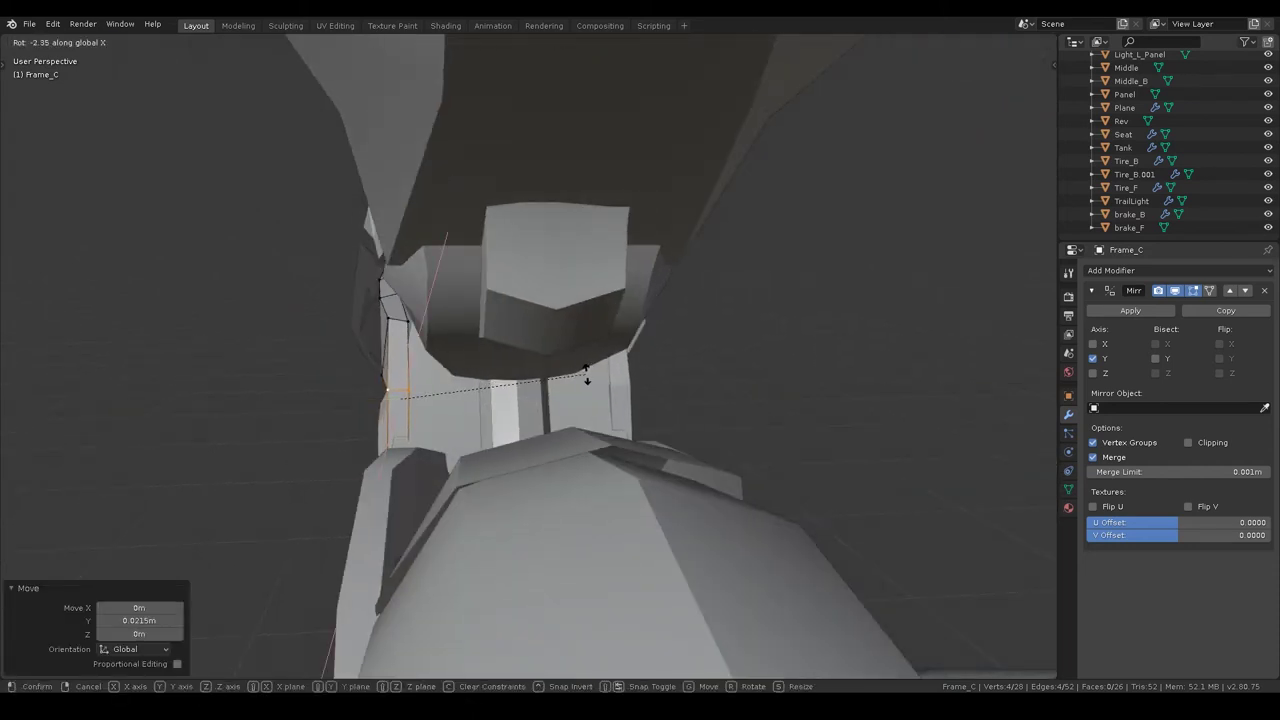
click(832, 456)
- Move a panel corner vertex along Y
middle_drag(832, 456, 633, 368)
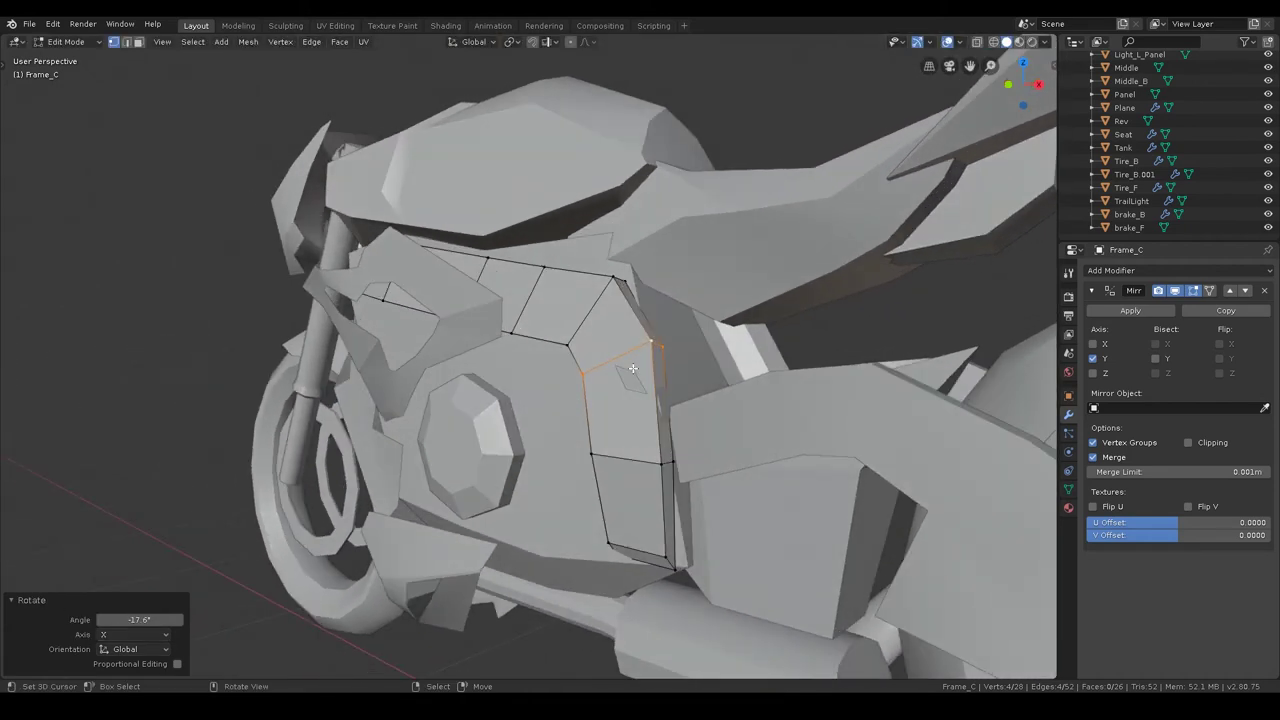
click(598, 368)
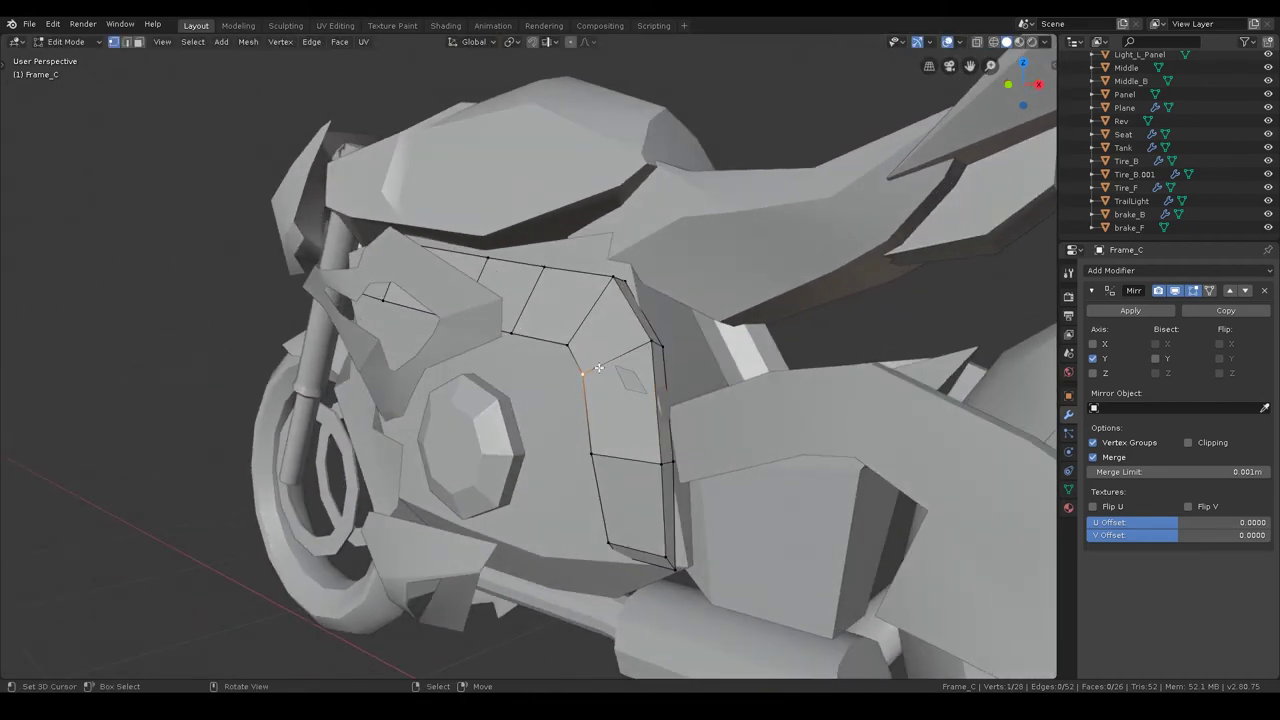
click(648, 343)
key(g)
key(y)
click(692, 323)
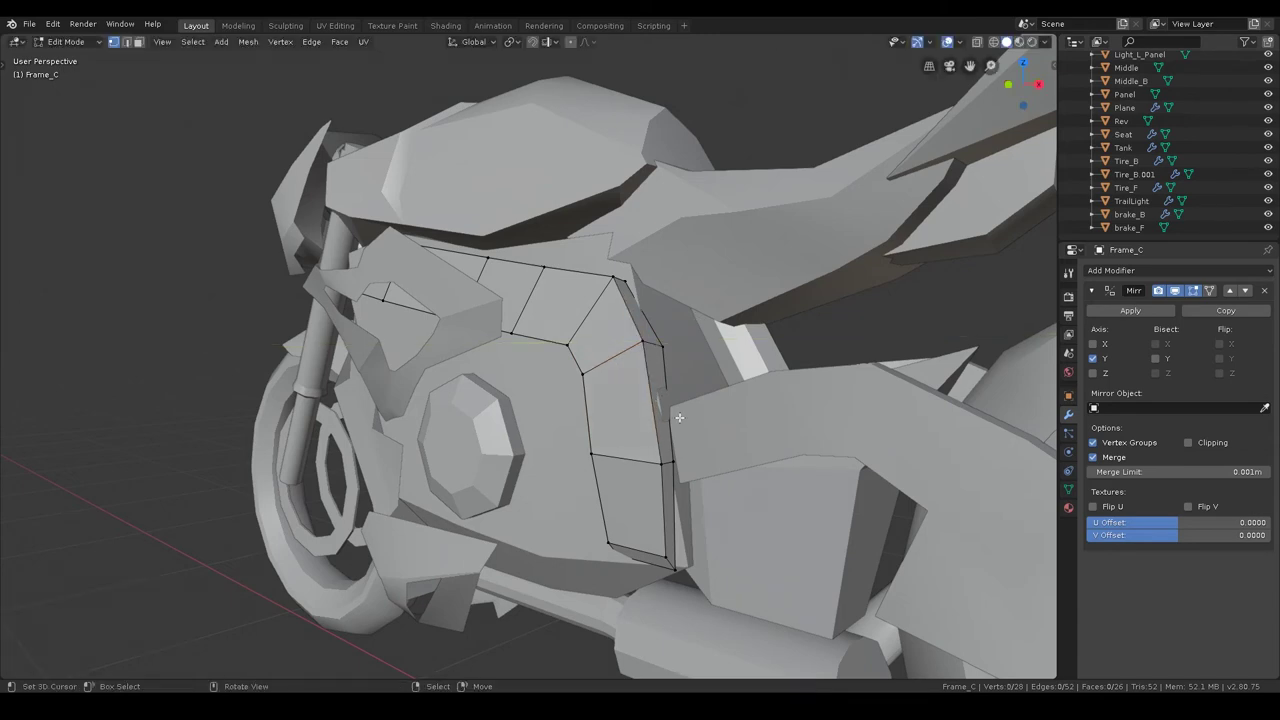
- Nudge the vertices along the panel's rear edge along X
middle_drag(680, 418, 641, 424)
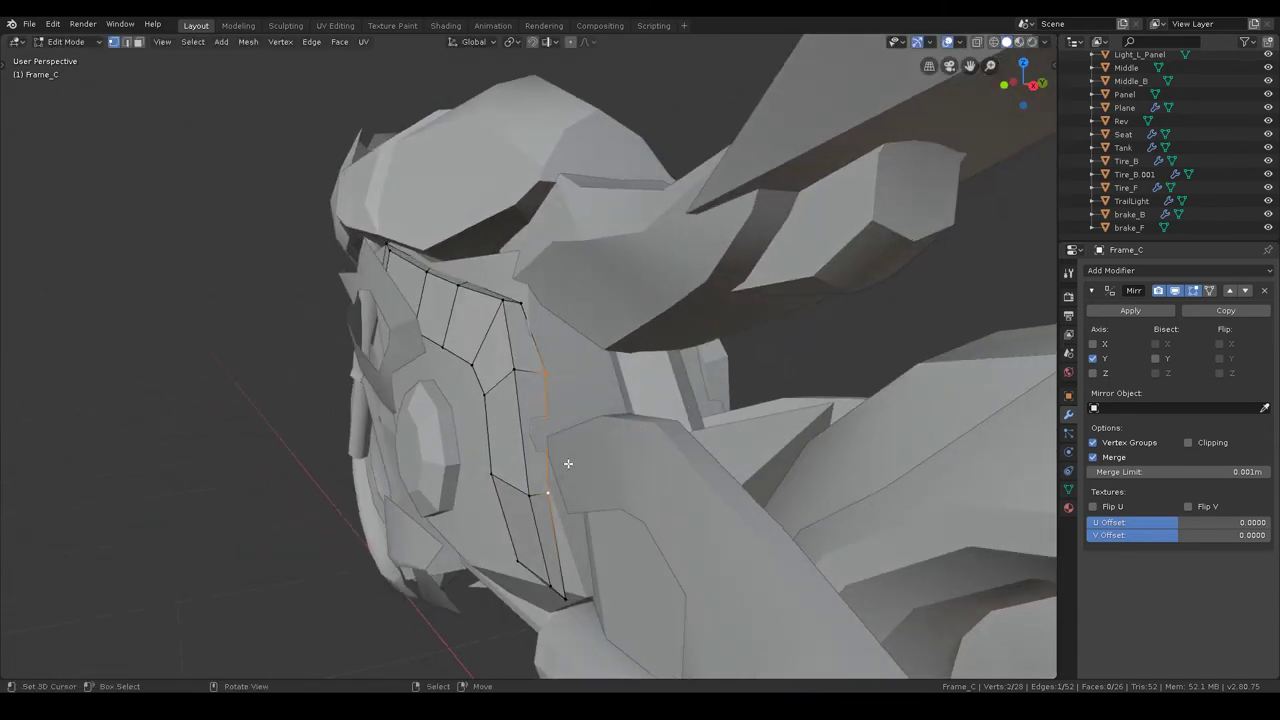
middle_drag(568, 463, 580, 463)
key(g)
key(x)
click(585, 463)
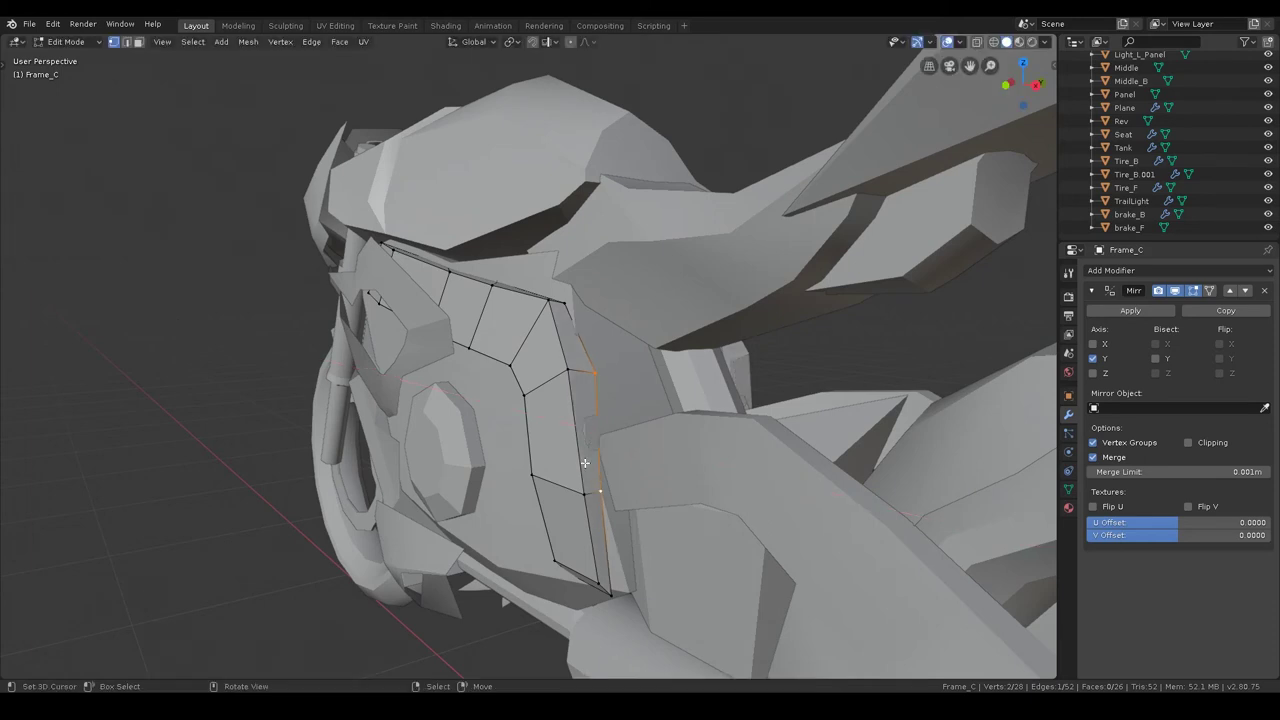
key(g)
key(x)
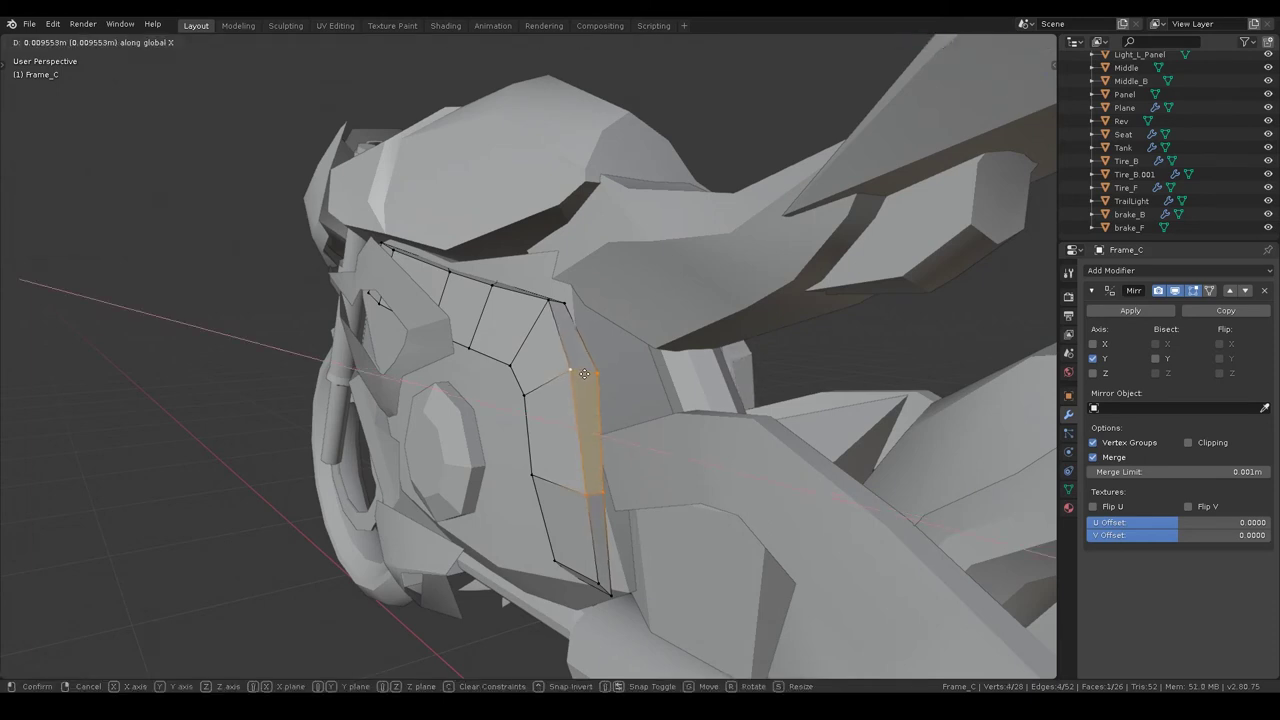
click(584, 373)
key(alt+a)
key(g)
key(x)
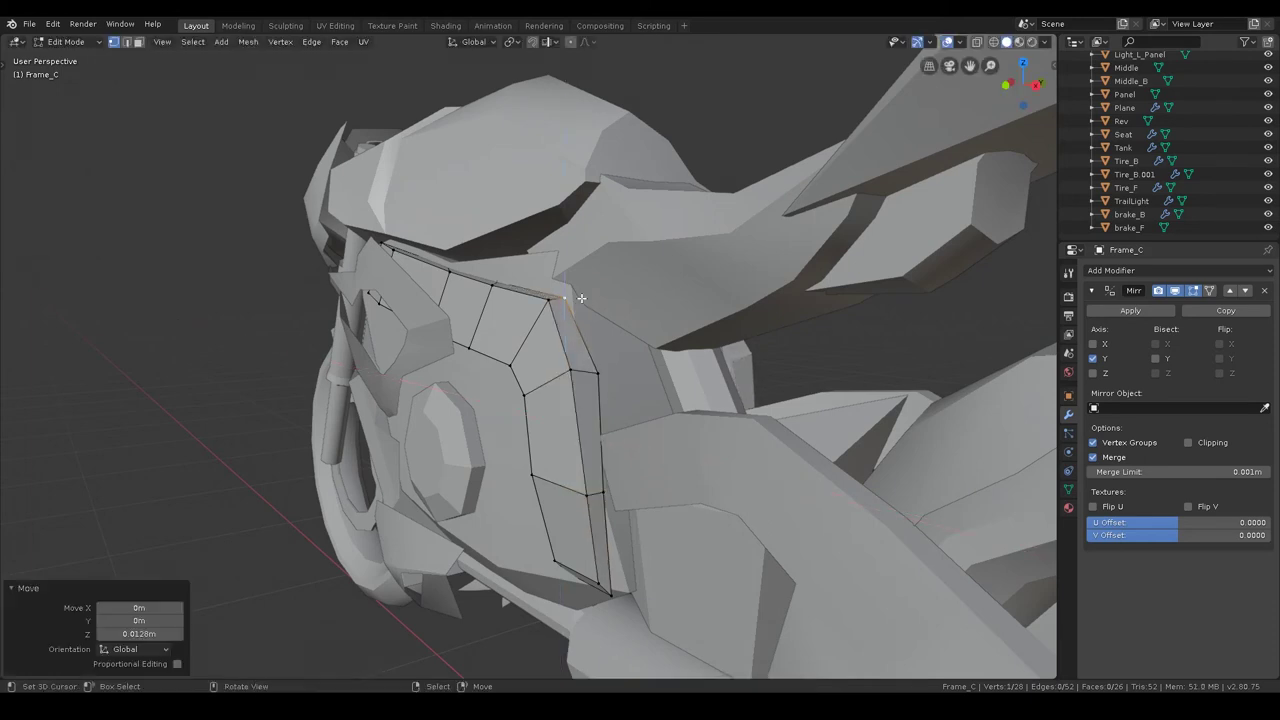
click(578, 292)
key(alt+a)
- Nudge a lower panel-edge vertex about -0.029 m along Y, then exit to Object Mode
mouse_move(578, 292)
middle_down()
mouse_move(618, 389)
mouse_move(723, 431)
mouse_move(738, 459)
mouse_move(645, 420)
mouse_move(527, 408)
middle_up()
click(645, 420)
key(g)
key(y)
right_click(547, 404)
key(g)
key(y)
click(517, 398)
key(ctrl+z)
key(g)
key(y)
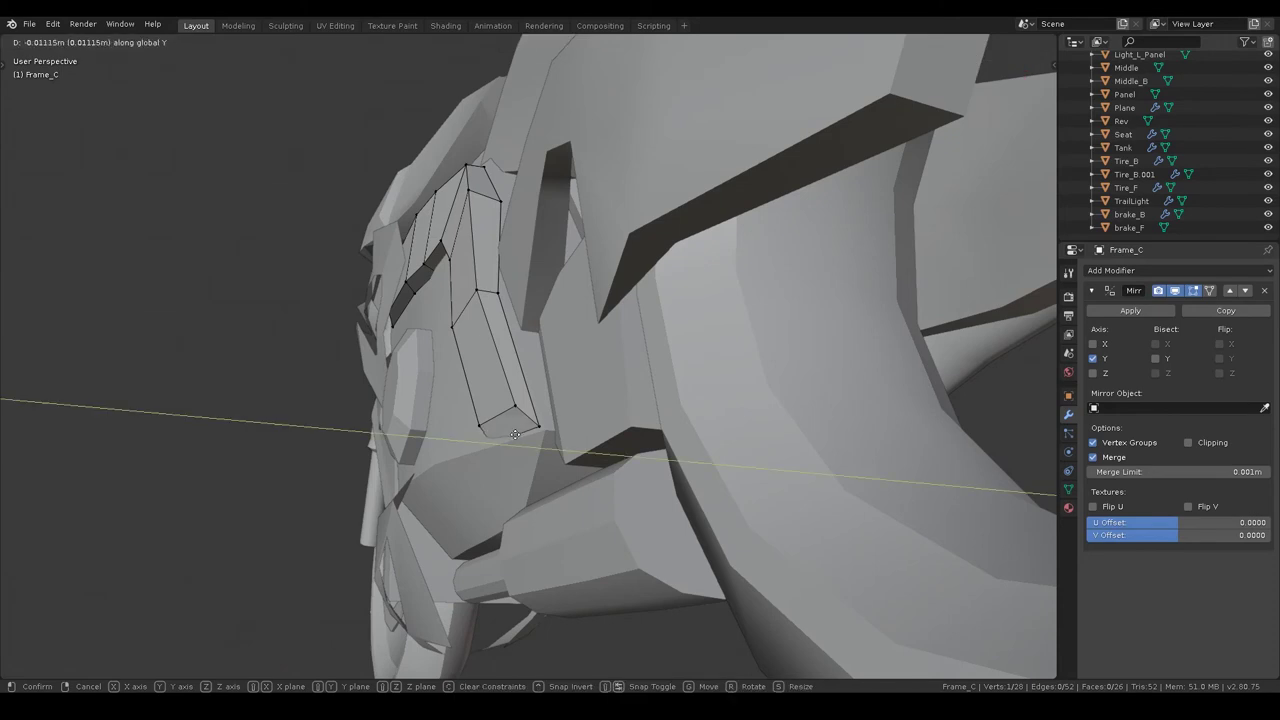
click(509, 438)
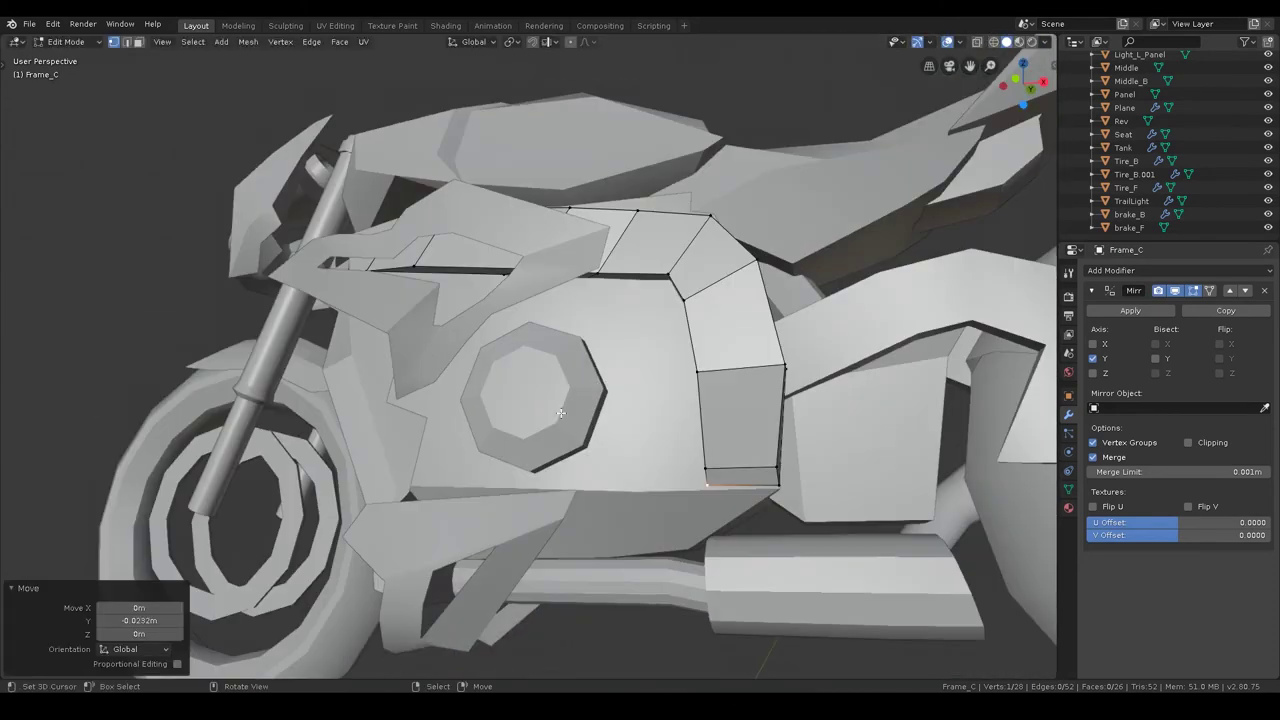
key(Tab)
mouse_move(509, 438)
middle_down()
mouse_move(552, 369)
mouse_move(533, 379)
middle_up()
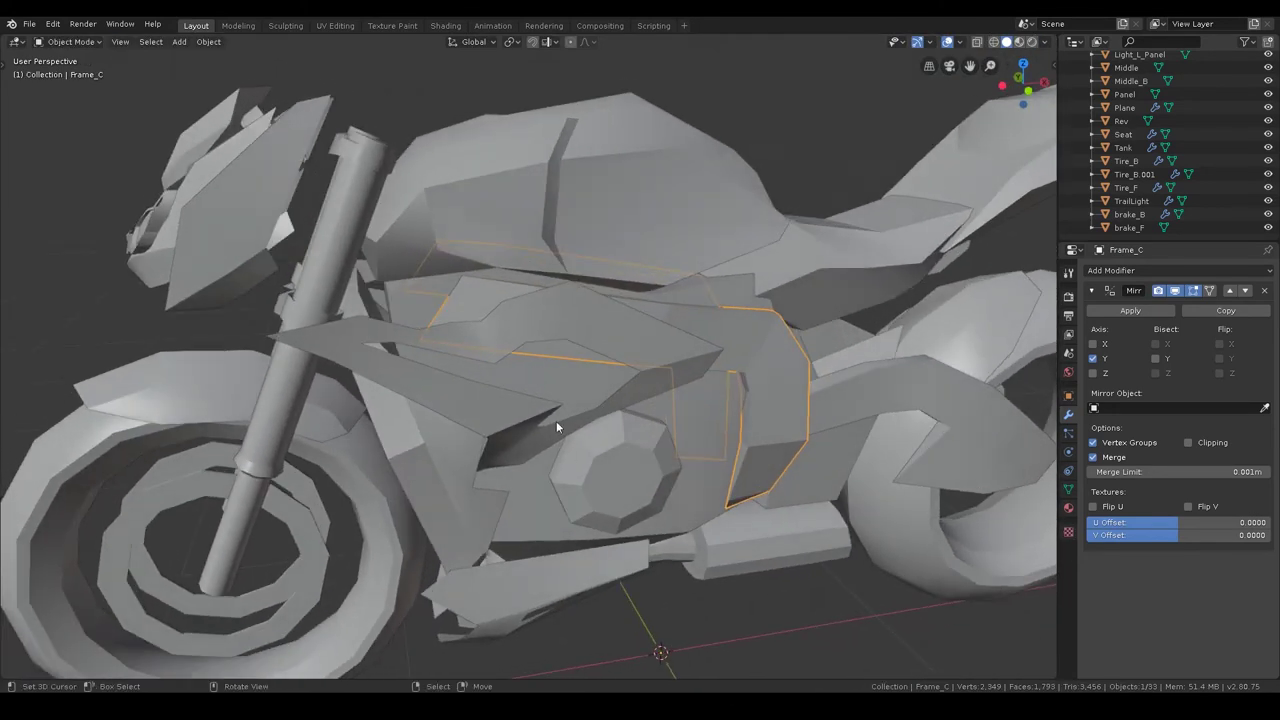
- Enter Edit Mode on Frame_C with all its faces selected, undoing a trial shrink
key(alt+a)
mouse_move(700, 435)
middle_down()
mouse_move(586, 402)
mouse_move(719, 416)
middle_up()
click(719, 416)
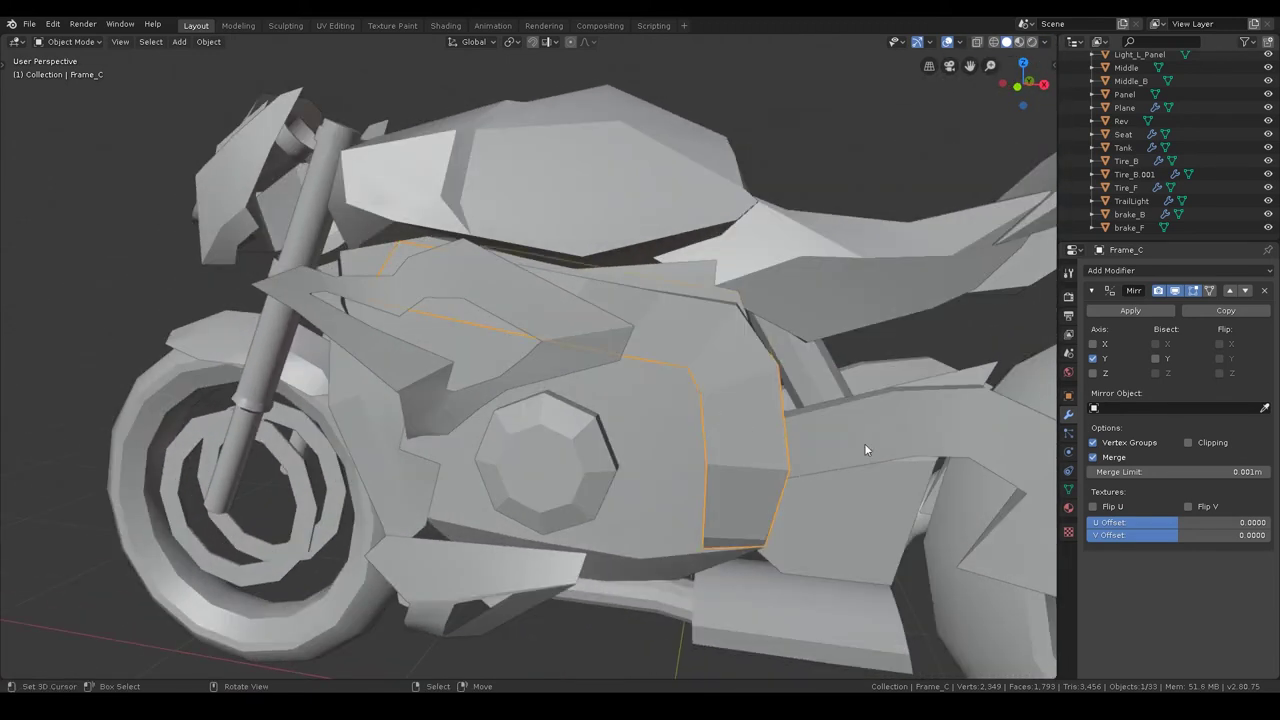
key(Tab)
key(a)
key(s)
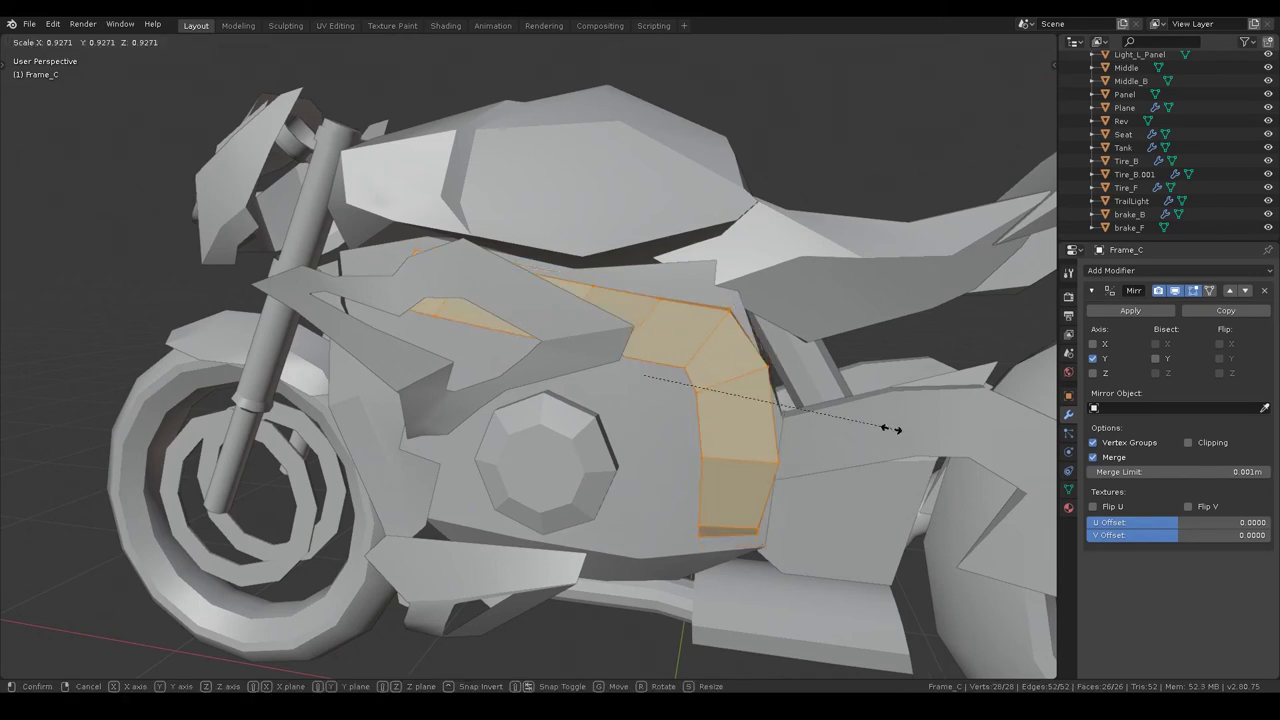
click(869, 429)
key(ctrl+z)
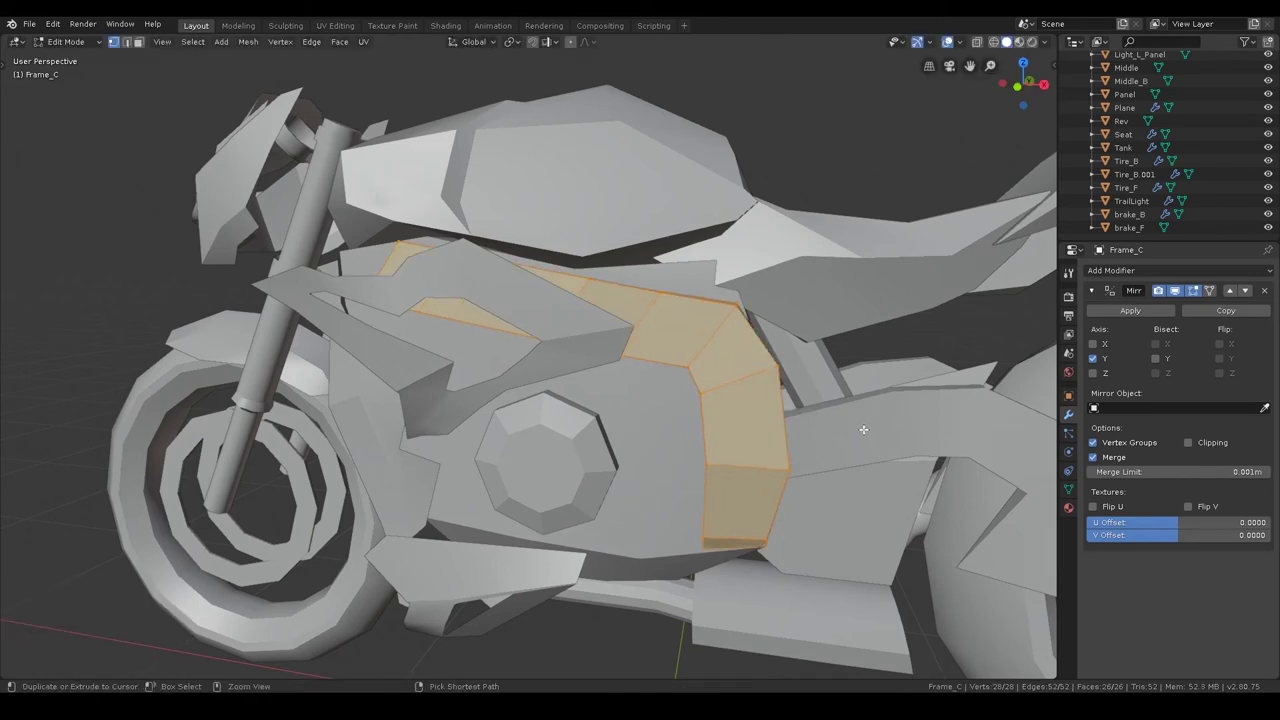
- Shift the Frame_C panel forward along X and slightly up along Z
key(g)
key(x)
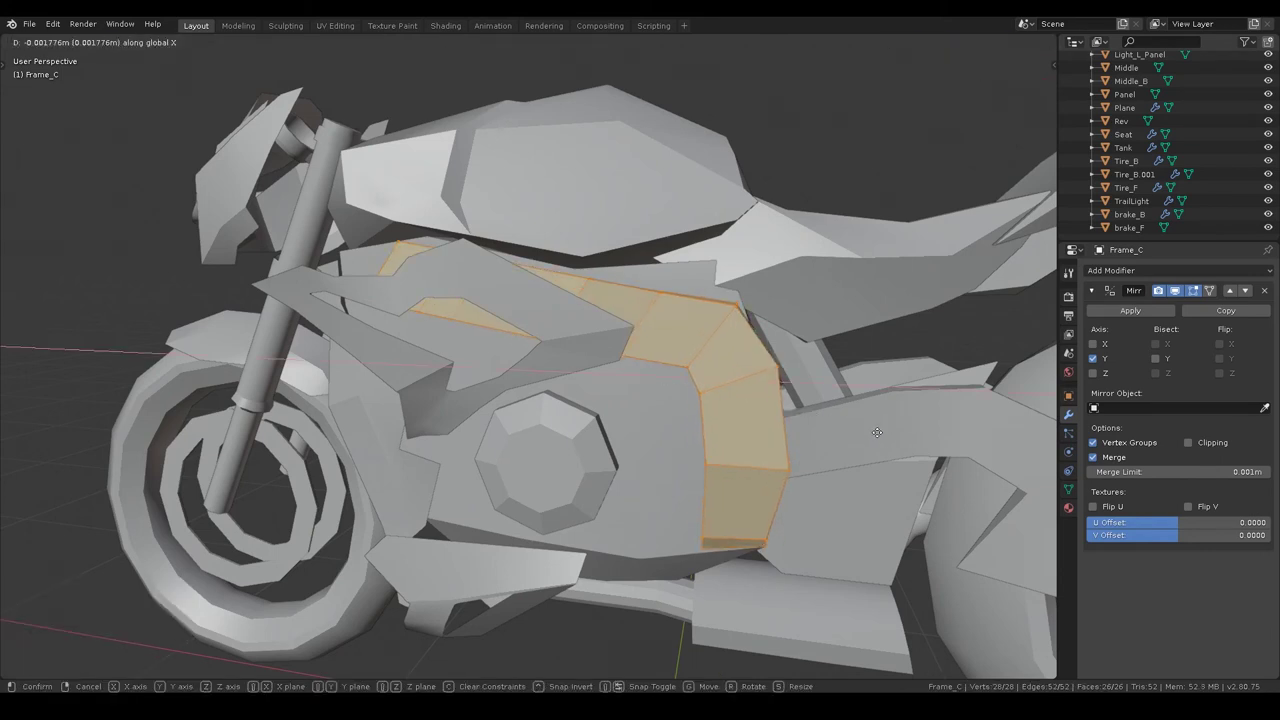
click(835, 426)
key(z)
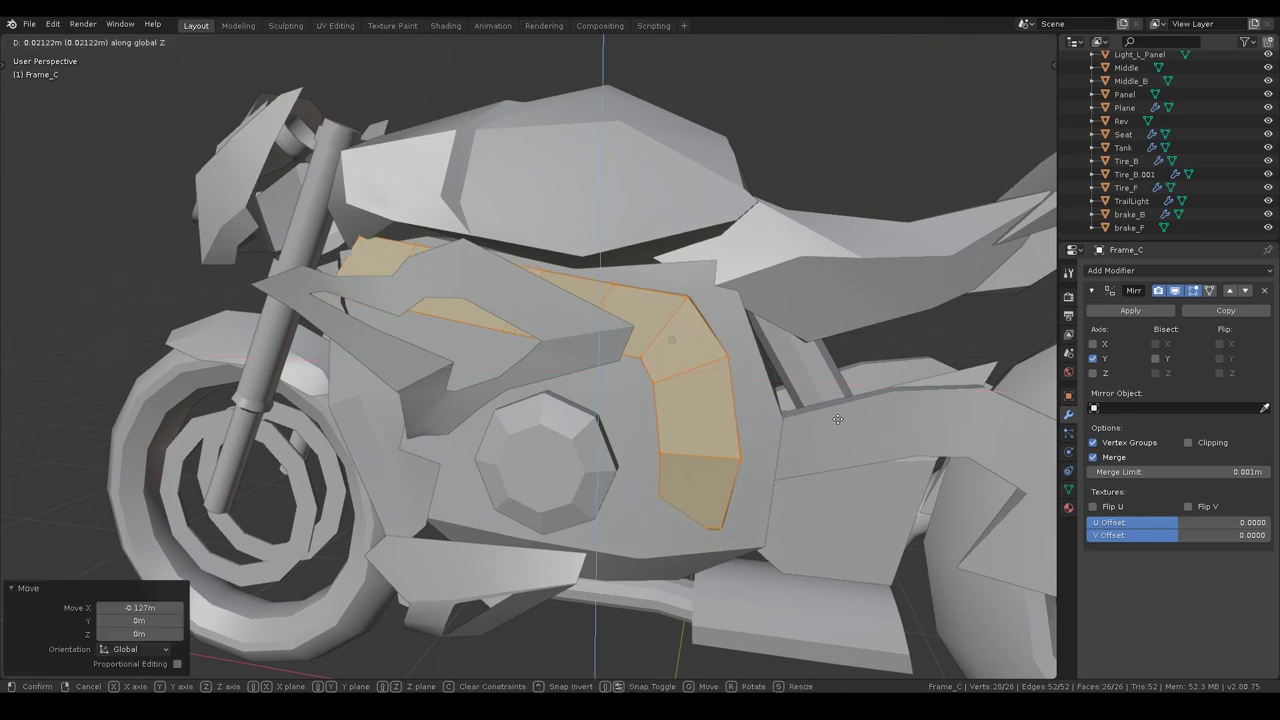
click(835, 418)
- Using wireframe, select the panel's lower corner vertices and pull them along Y
middle_drag(835, 418, 586, 529)
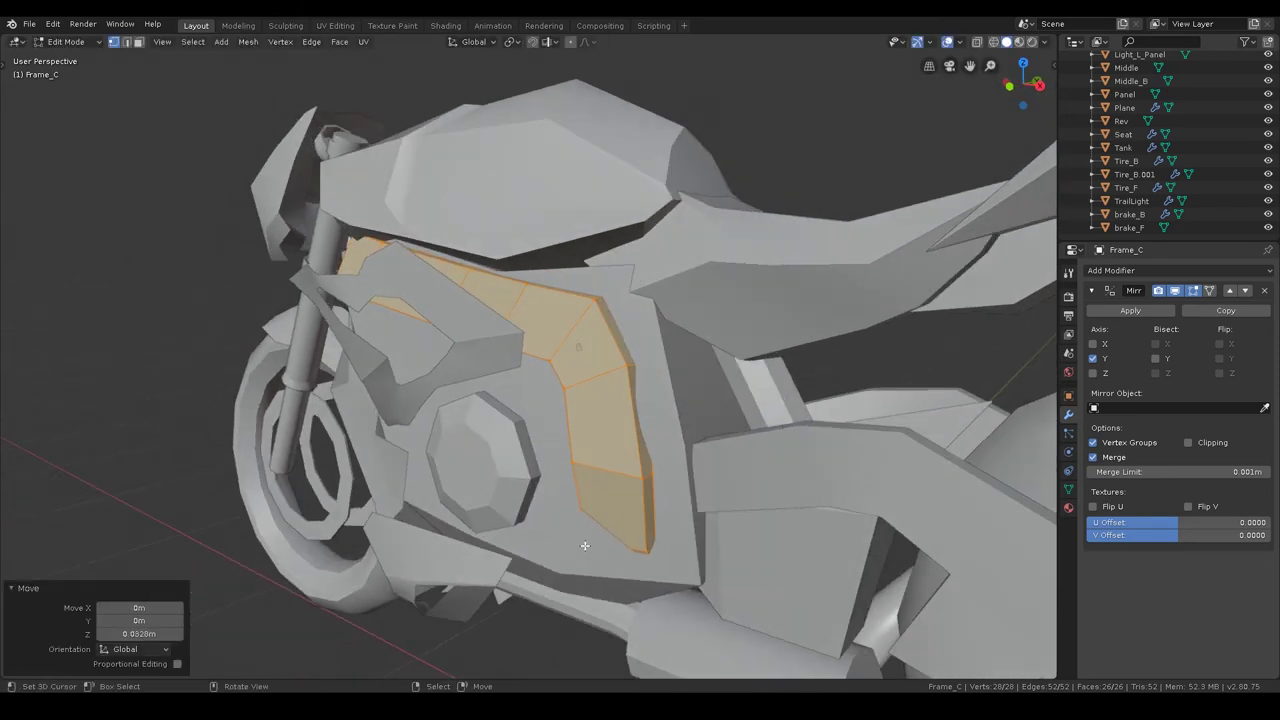
click(586, 531)
key(z)
click(562, 540)
click(578, 532)
key(g)
key(y)
click(606, 514)
key(z)
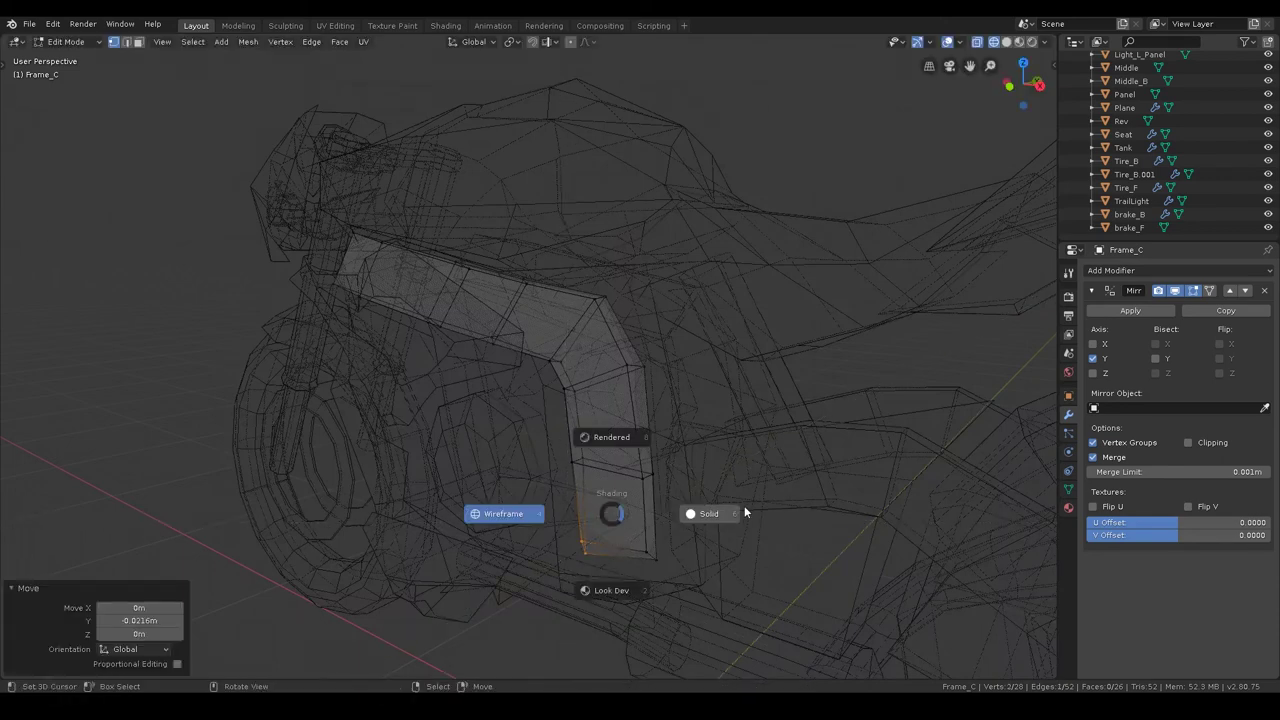
click(744, 513)
key(g)
key(y)
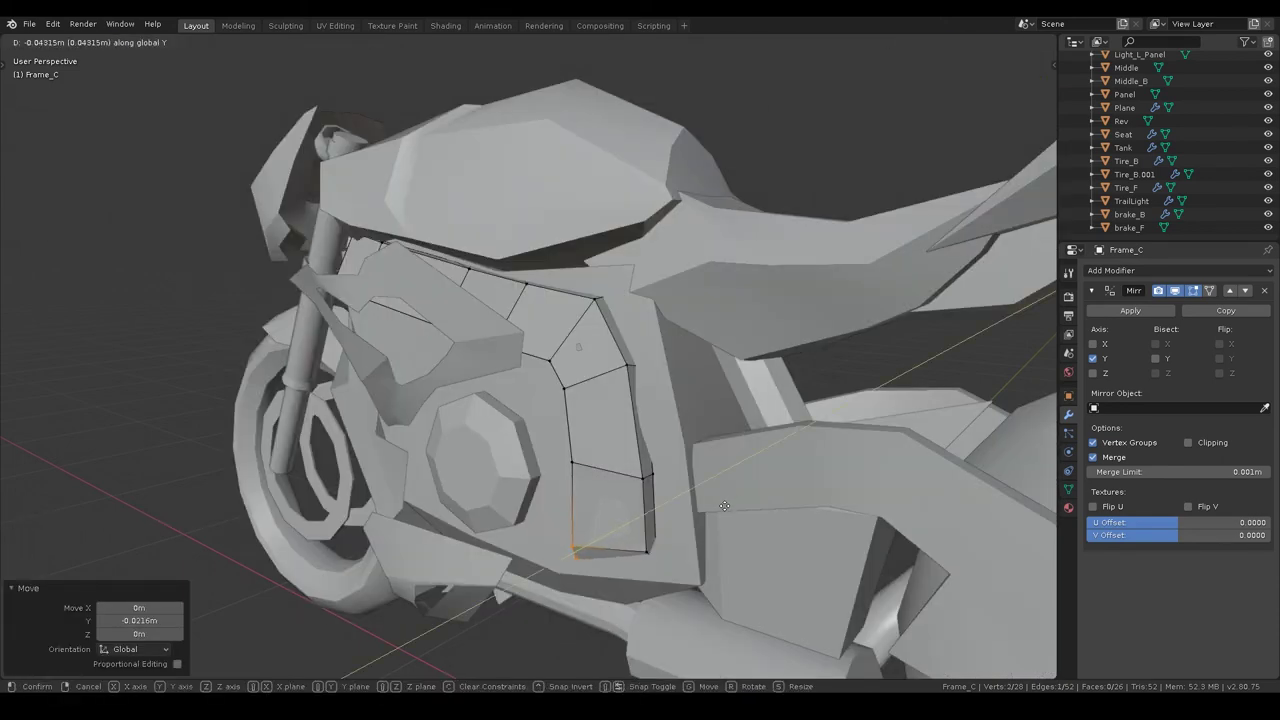
click(723, 508)
- Box-select the panel's bottom-right vertices and push them along Y toward the engine
key(z)
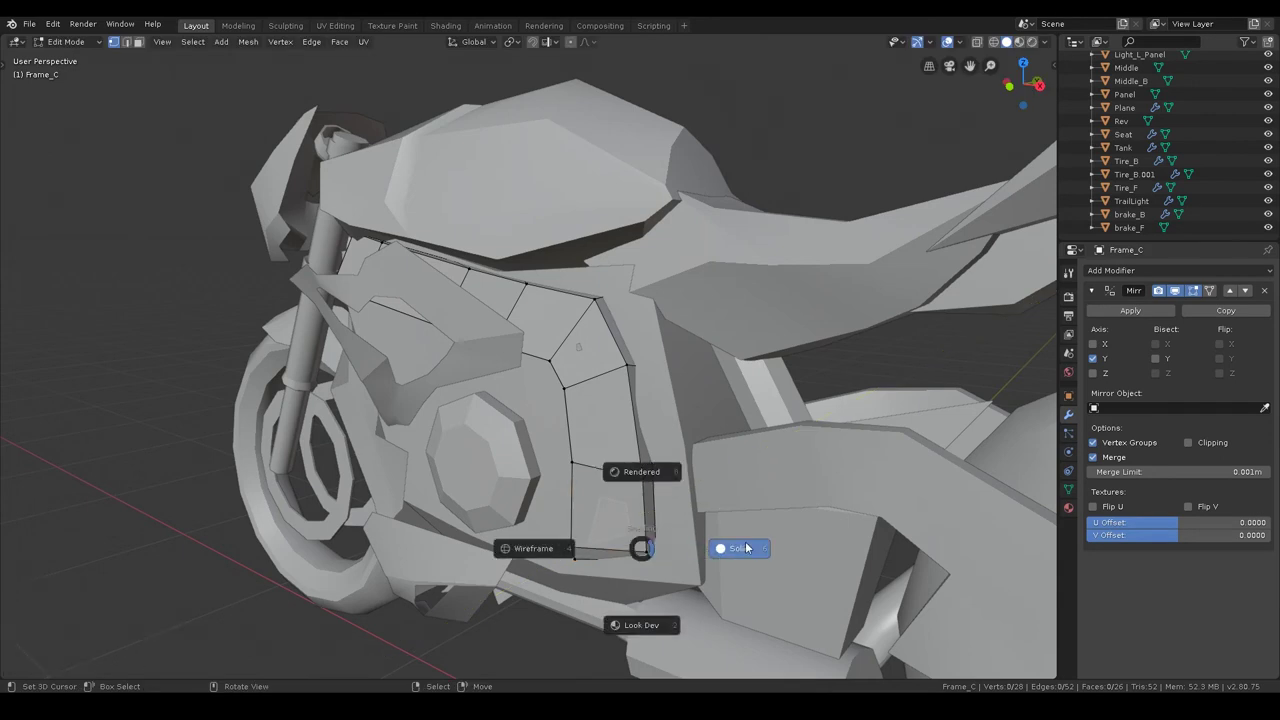
click(535, 549)
key(b)
drag(610, 525, 674, 568)
key(z)
click(797, 524)
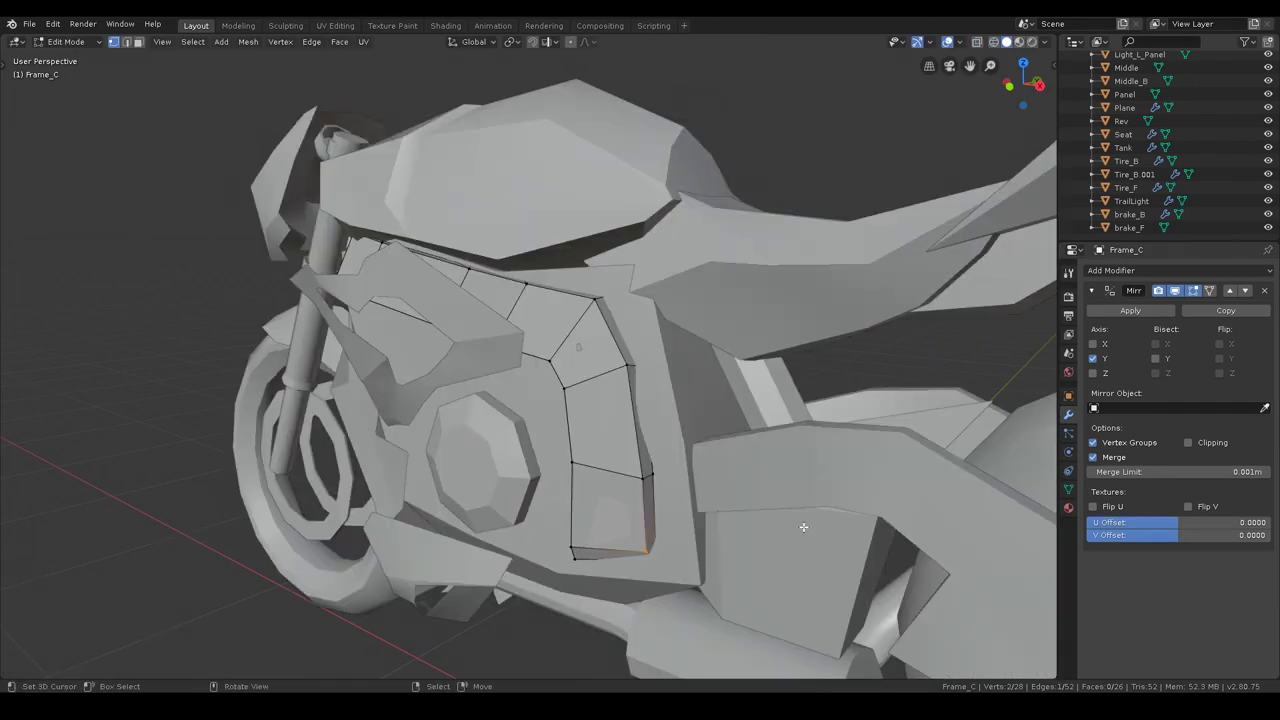
key(g)
key(y)
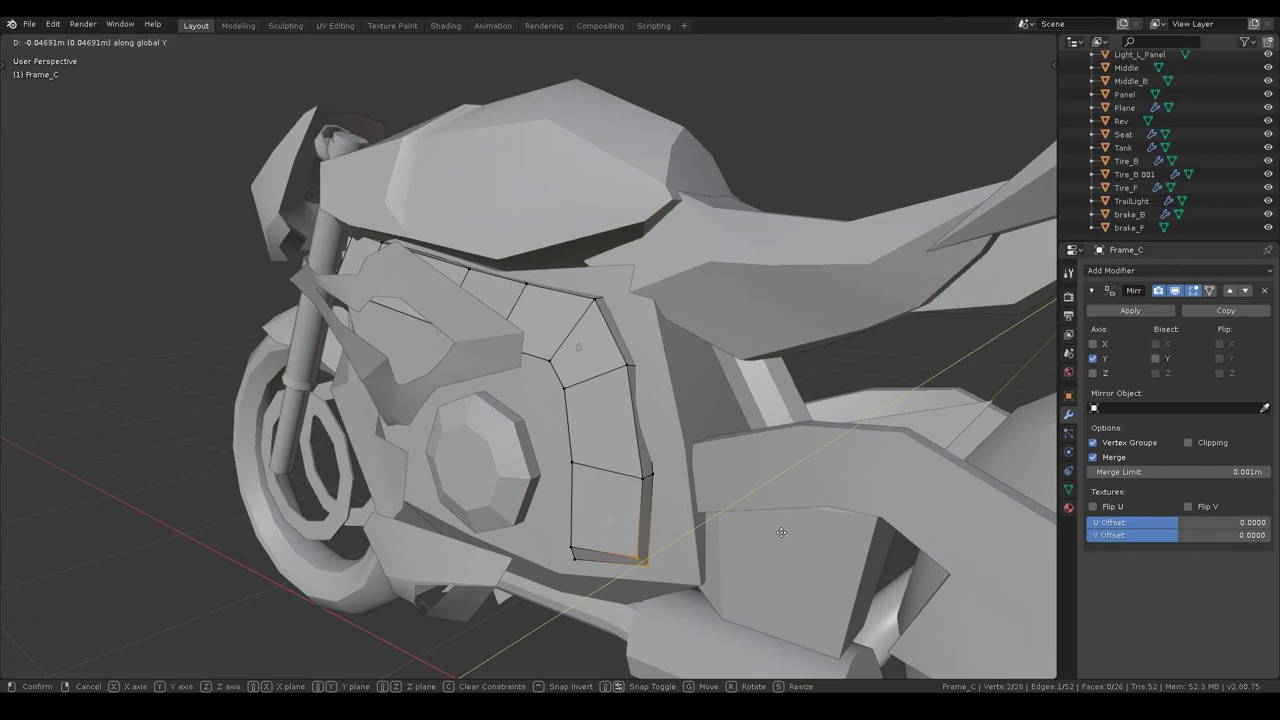
click(781, 532)
- Check the reshaped panel, return to Object Mode and reselect Frame_C
key(alt+a)
mouse_move(663, 457)
middle_down()
mouse_move(640, 463)
mouse_move(614, 433)
mouse_move(614, 403)
middle_up()
scroll(680, 408, down, 5)
key(Tab)
mouse_move(677, 306)
middle_down()
mouse_move(699, 363)
mouse_move(774, 395)
mouse_move(602, 460)
mouse_move(592, 430)
middle_up()
key(alt+a)
click(592, 436)
- Apply Shade Smooth to Frame_C and enable Auto Smooth in its mesh Normals settings
right_click(604, 425)
click(606, 425)
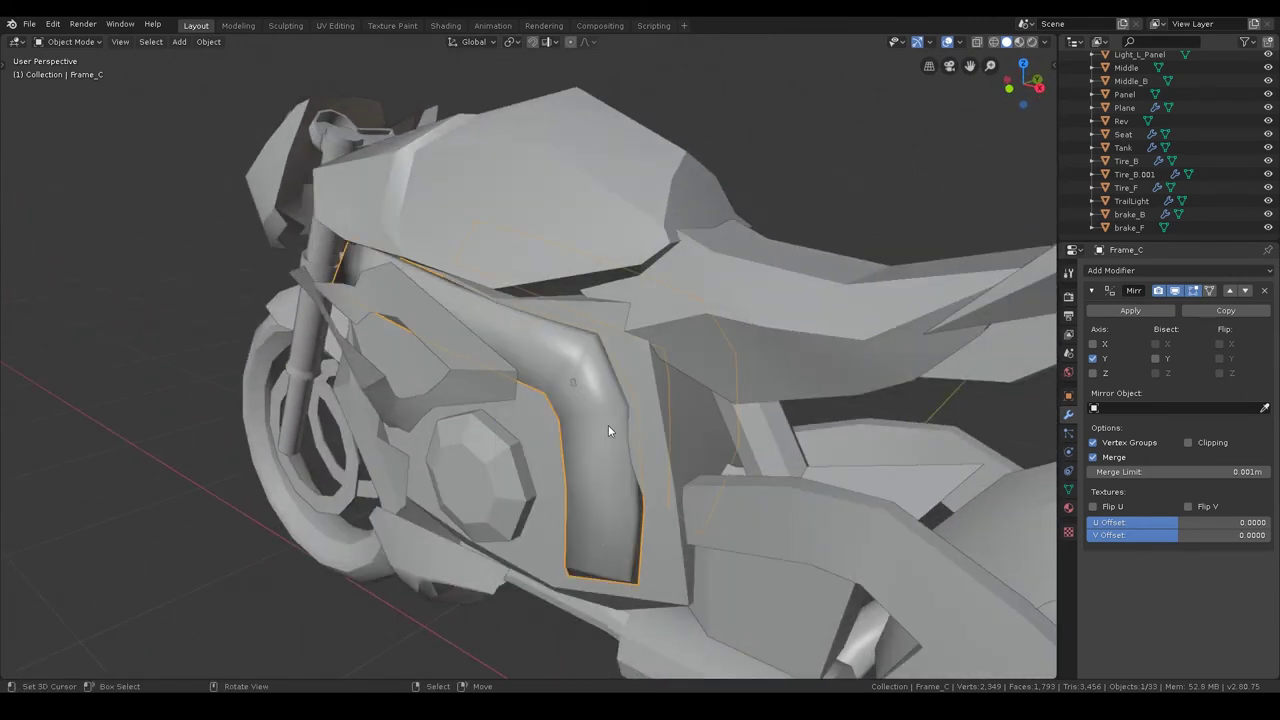
click(1069, 489)
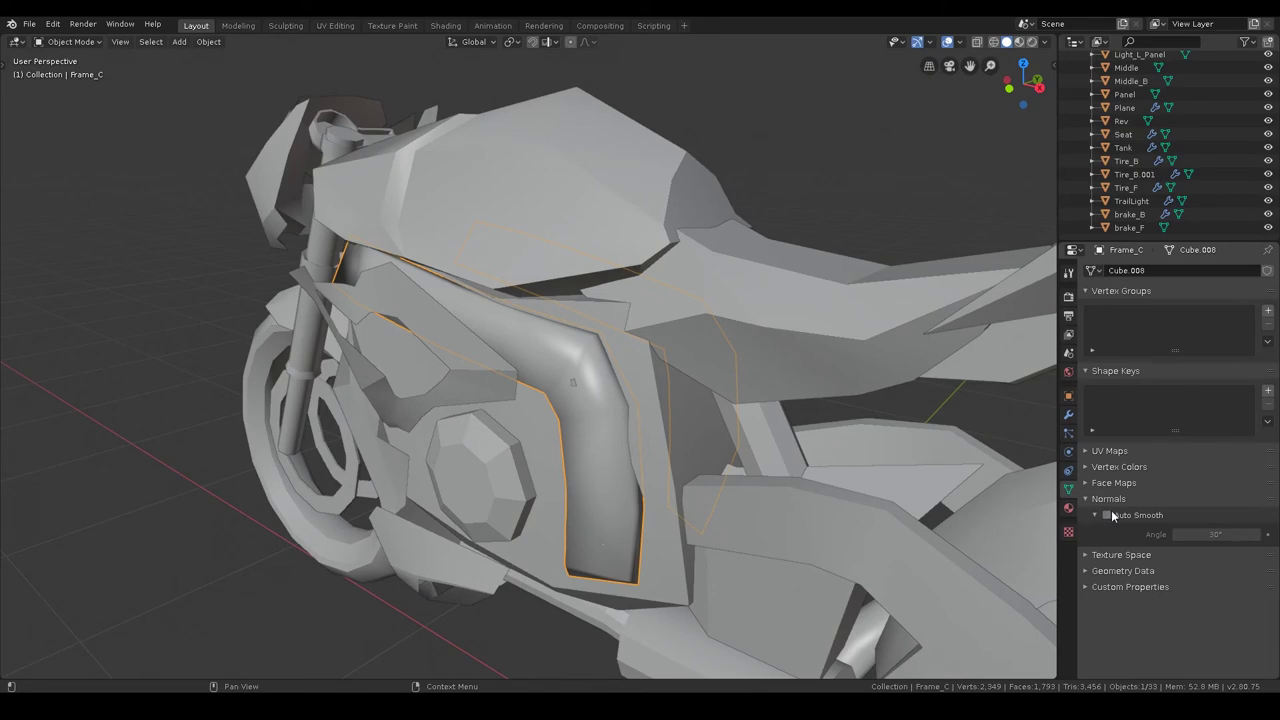
click(1111, 514)
- Save s1000r.blend, then orbit and zoom to a side-rear view of the bike
key(alt+a)
mouse_move(622, 429)
middle_down()
mouse_move(696, 422)
mouse_move(699, 455)
mouse_move(766, 465)
mouse_move(650, 487)
mouse_move(643, 410)
mouse_move(720, 386)
middle_up()
scroll(766, 465, down, 4)
key(ctrl+s)
key(a)
key(alt+a)
key(Tab)
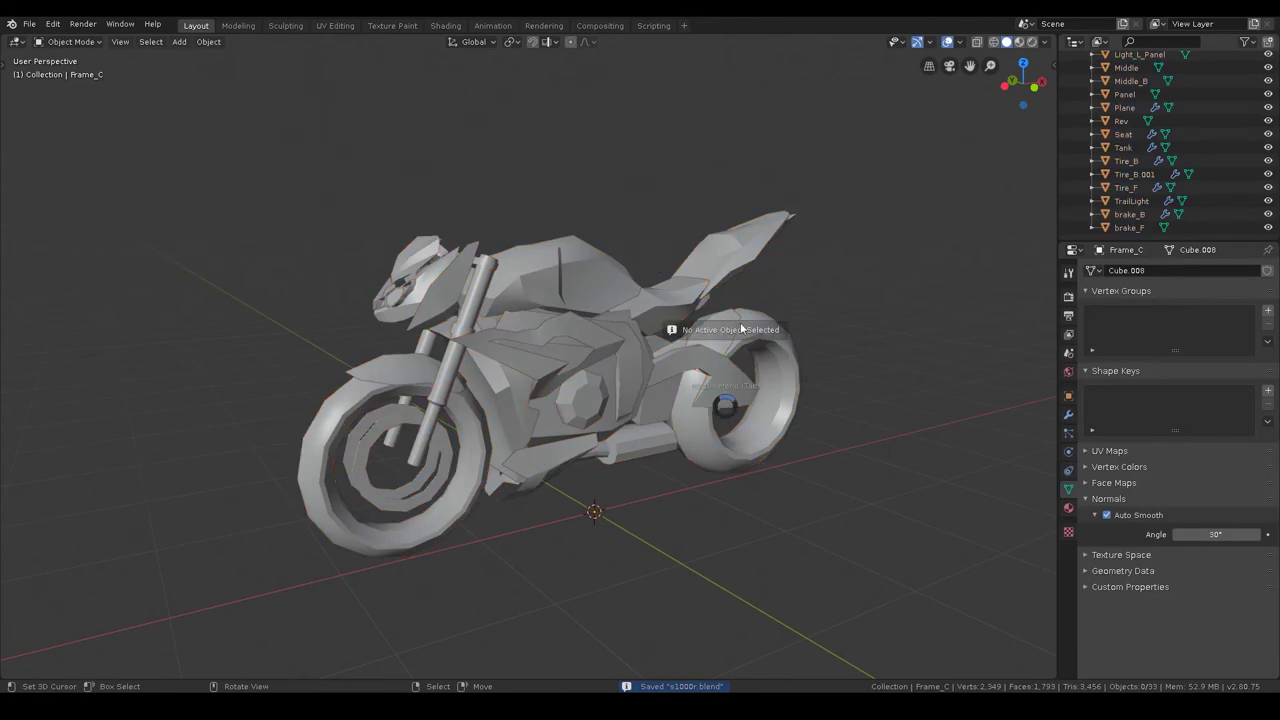
middle_drag(798, 269, 758, 328)
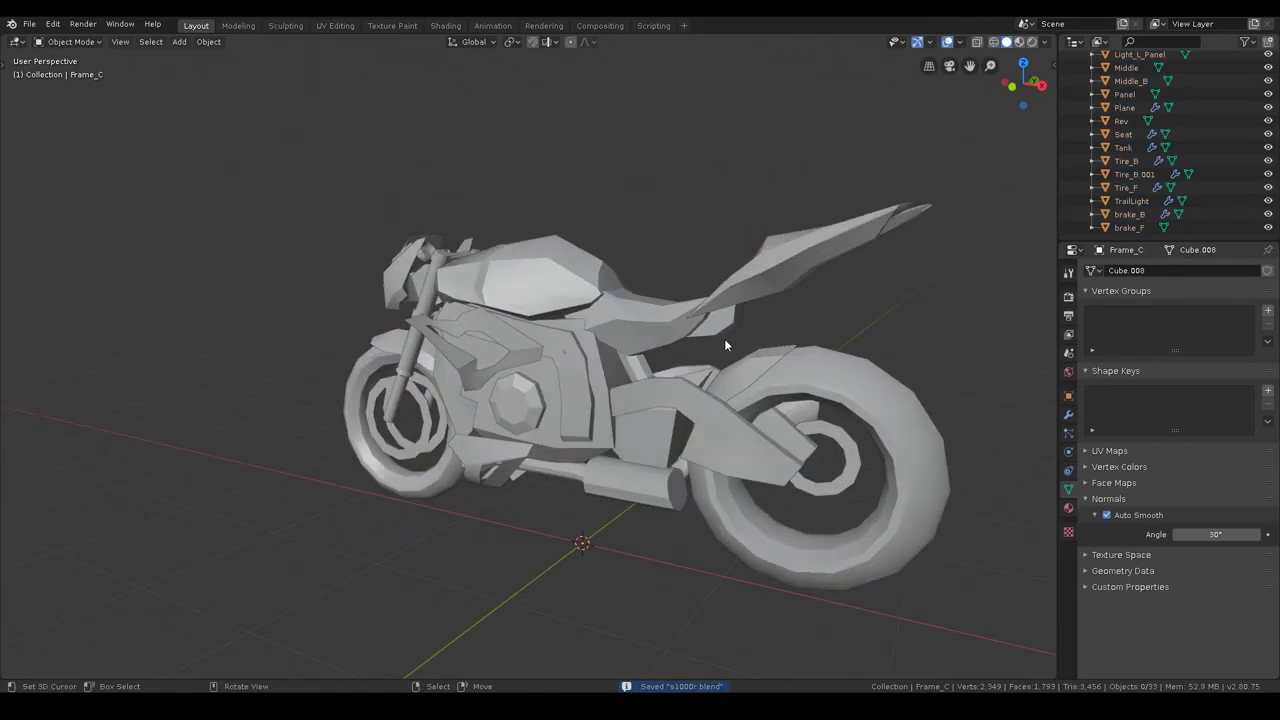
scroll(601, 376, up, 4)
scroll(622, 369, up, 3)
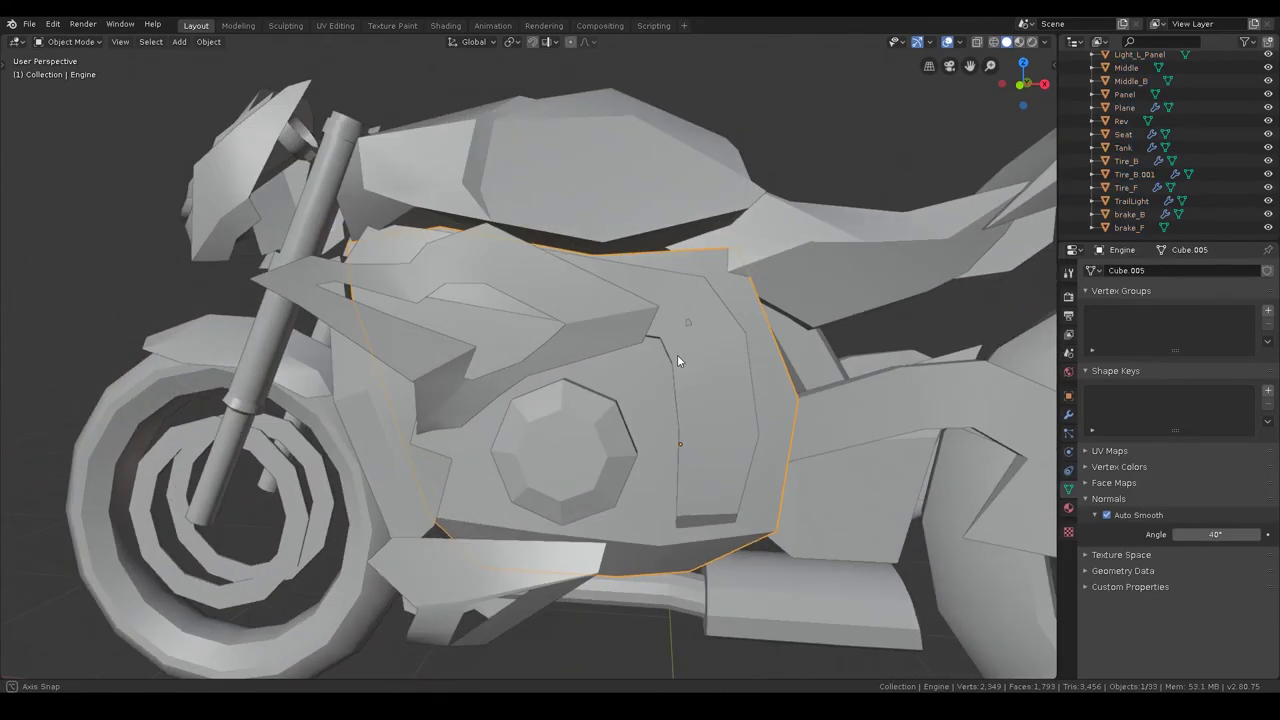
- Enlarge all of Frame_C's faces by about 1.1 in Edit Mode
click(686, 358)
key(s)
key(Escape)
key(Tab)
key(alt+a)
key(l)
key(s)
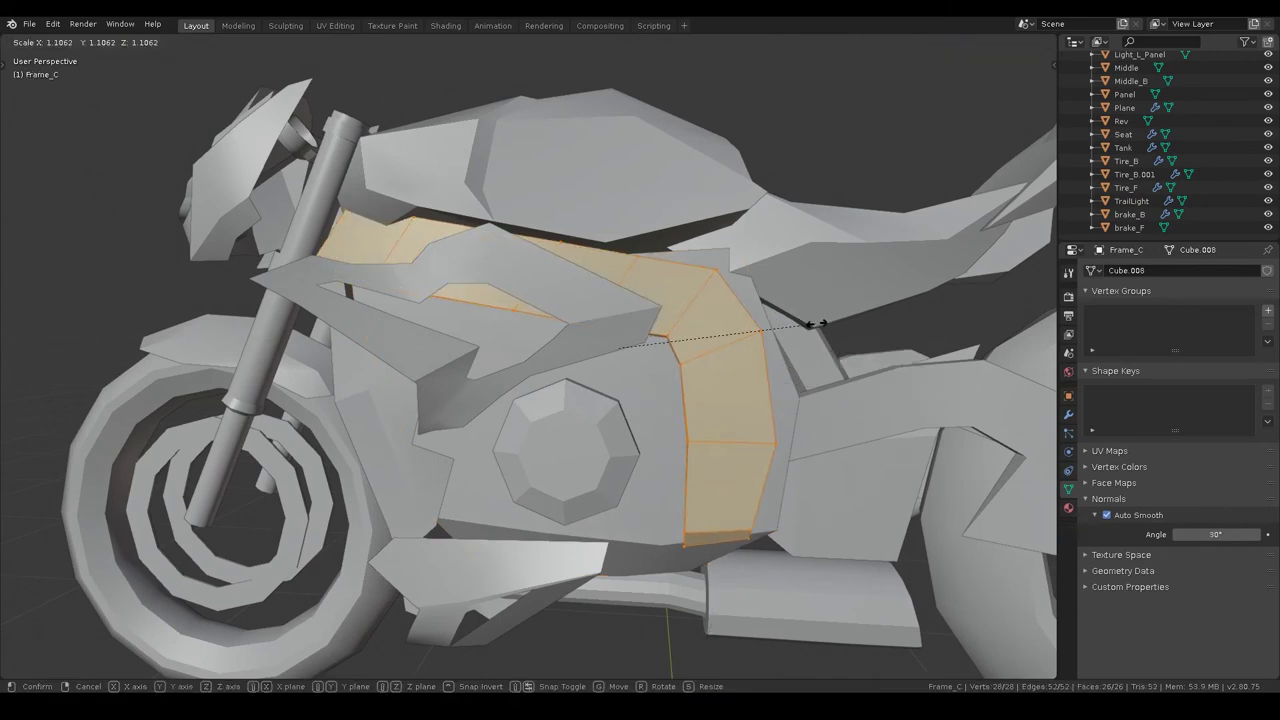
click(810, 323)
key(alt+a)
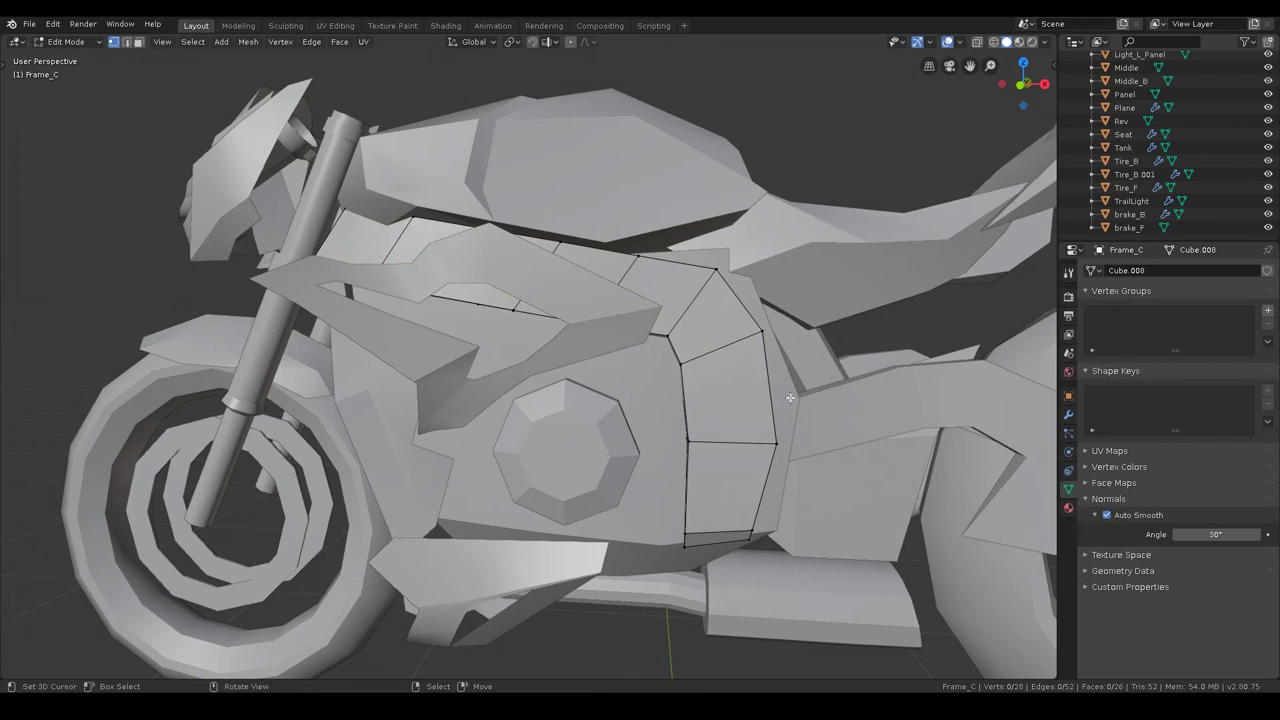
- Switch from Frame_C to the Engine and enter its Edit Mode
middle_drag(790, 397, 760, 400)
key(ctrl+Tab)
click(762, 262)
click(752, 397)
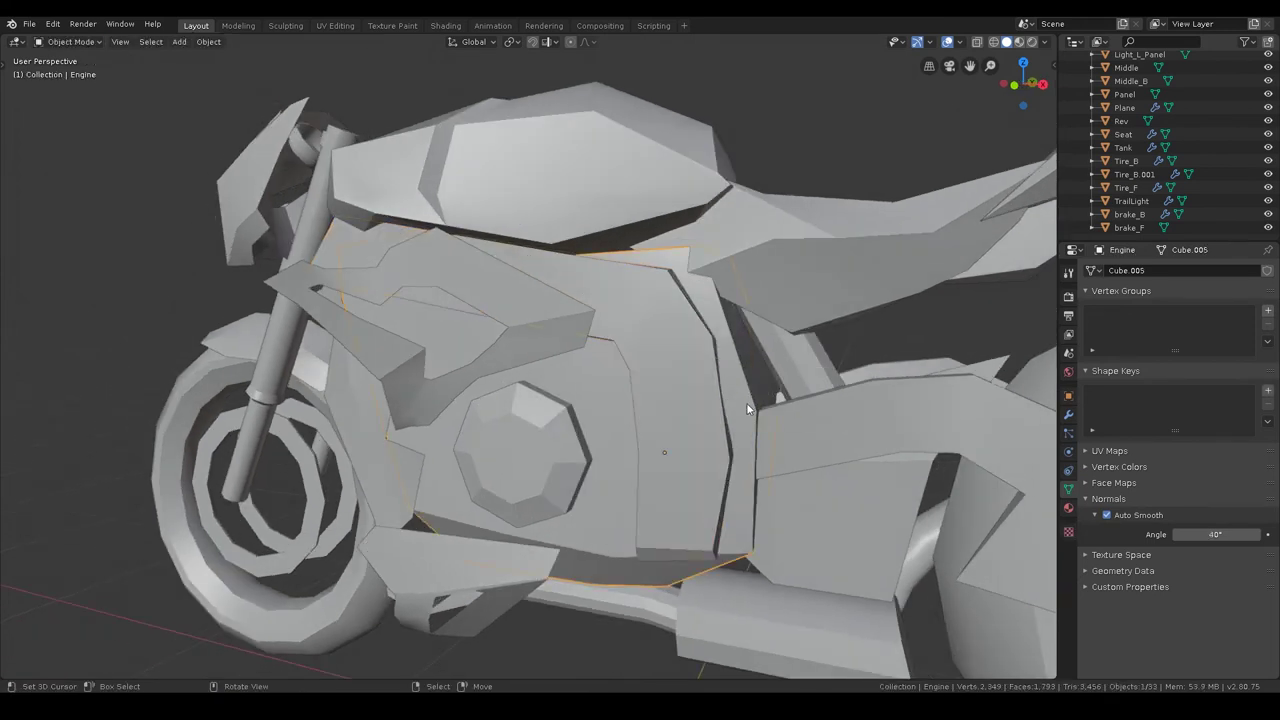
key(Tab)
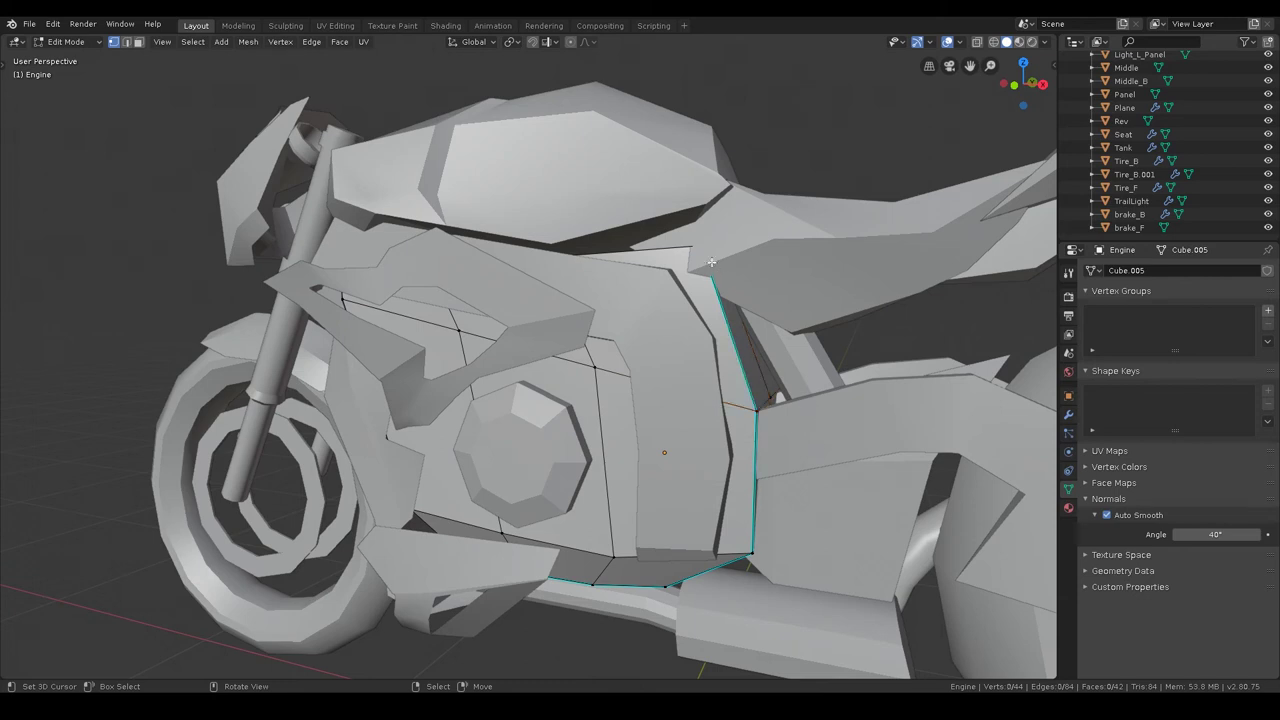
- In front wireframe view, move the Engine's rear vertex onto the reference outline
key(ctrl+Tab)
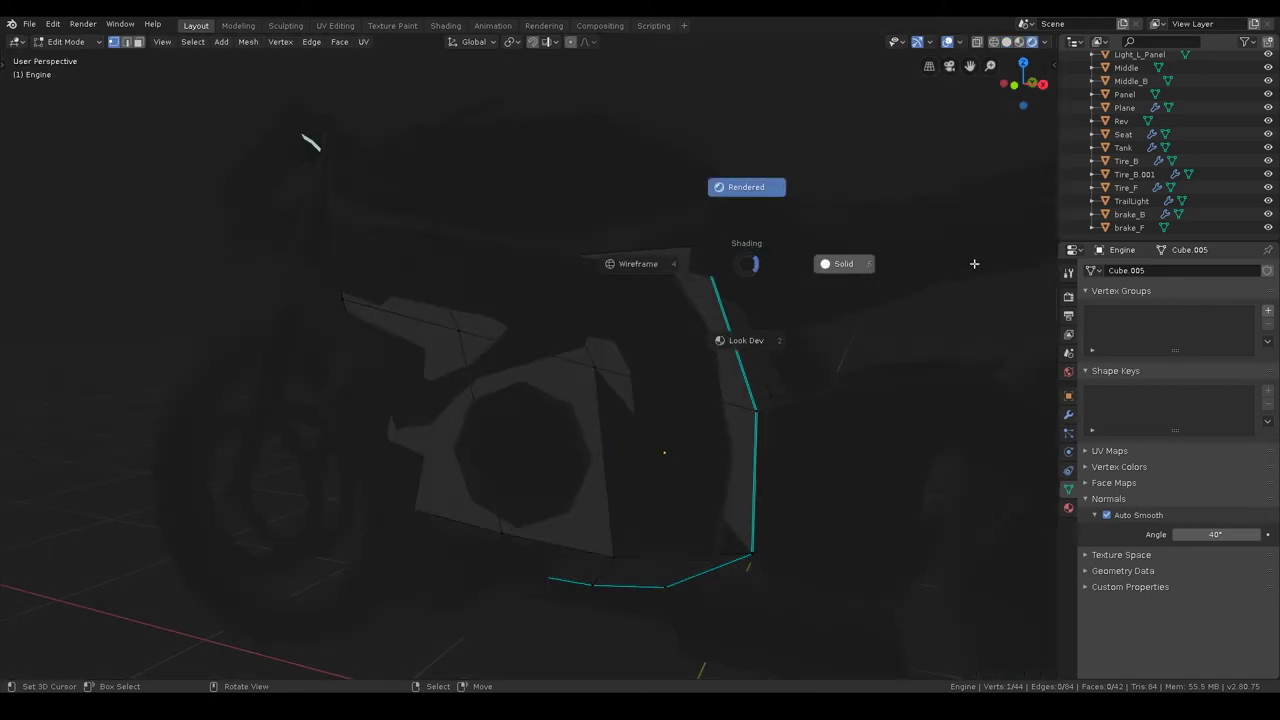
key(z)
click(717, 244)
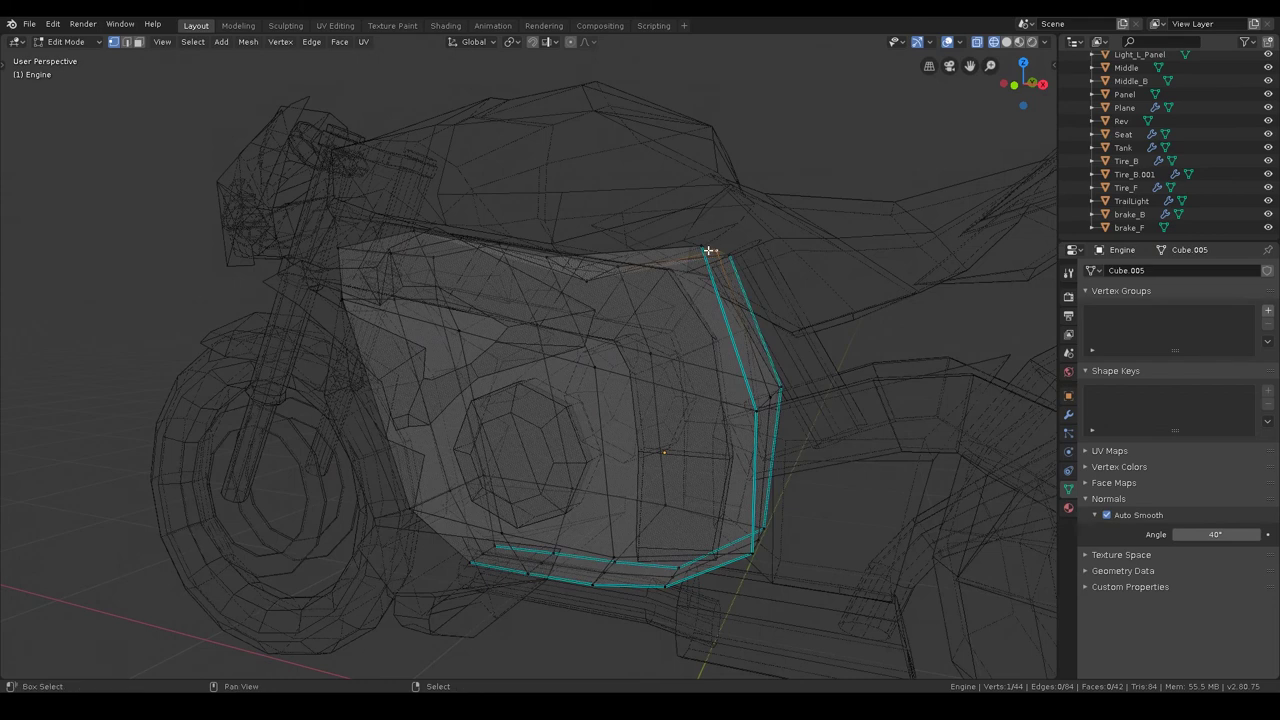
key(KP_1)
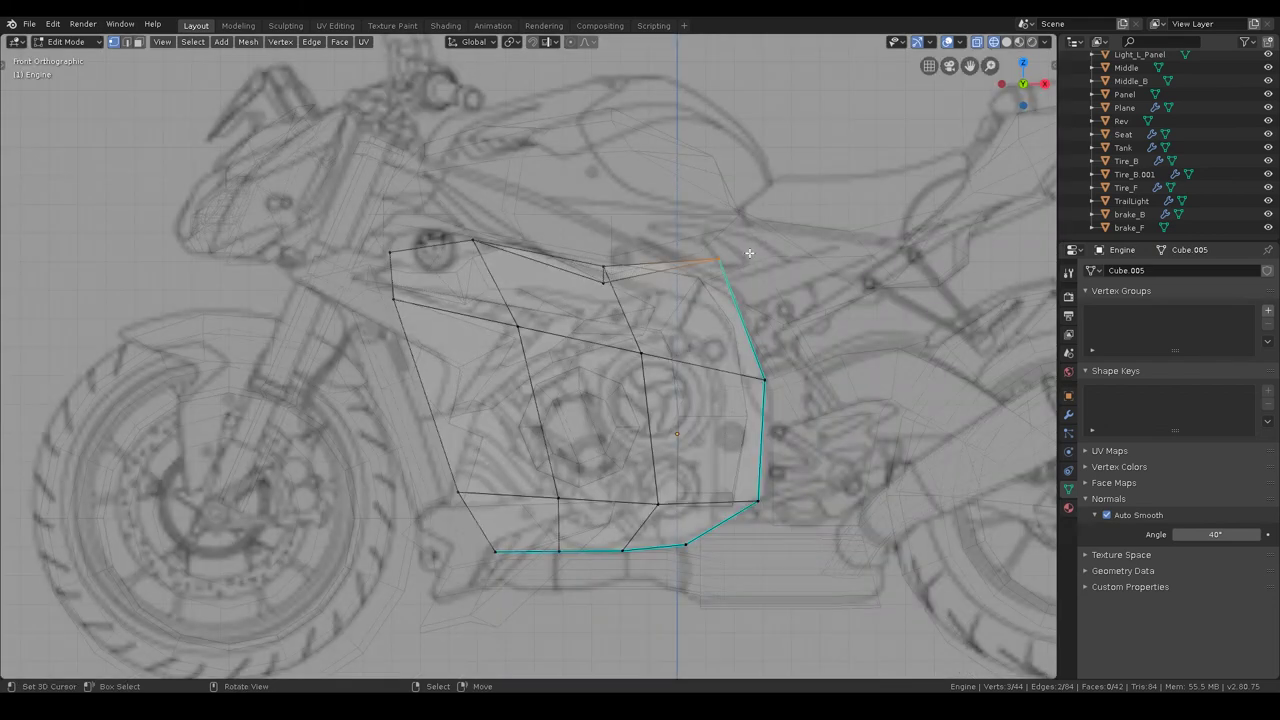
key(g)
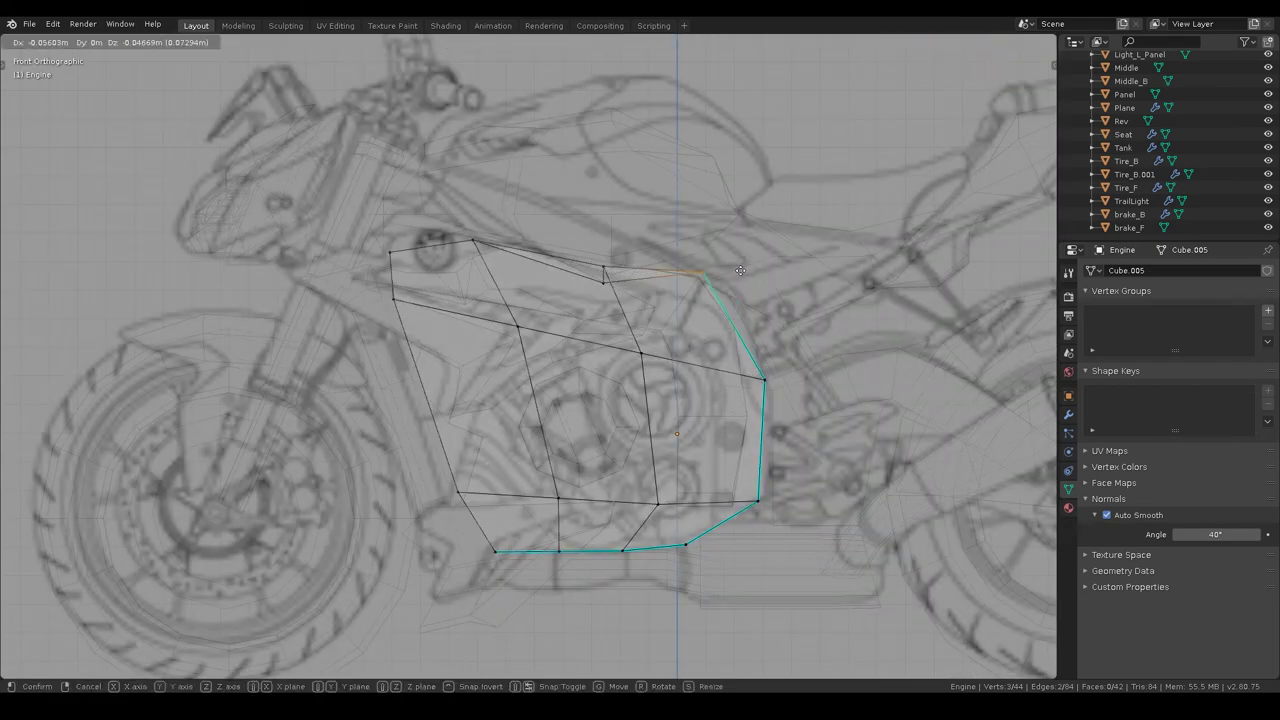
click(754, 286)
key(z)
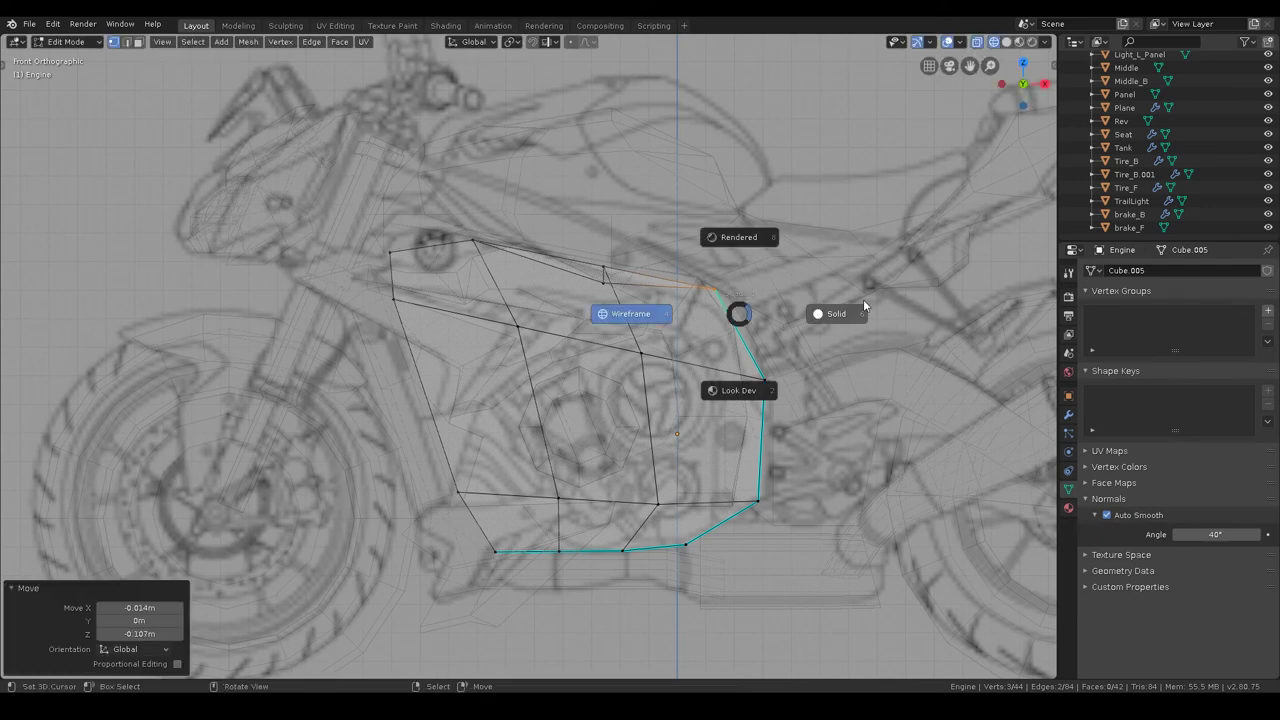
click(863, 299)
- Narrow the Engine's rear edge by scaling it along Y
mouse_move(863, 299)
middle_down()
mouse_move(775, 348)
mouse_move(715, 314)
mouse_move(634, 449)
mouse_move(677, 331)
mouse_move(536, 397)
middle_up()
mouse_move(407, 450)
middle_down()
mouse_move(682, 477)
mouse_move(694, 449)
middle_up()
key(s)
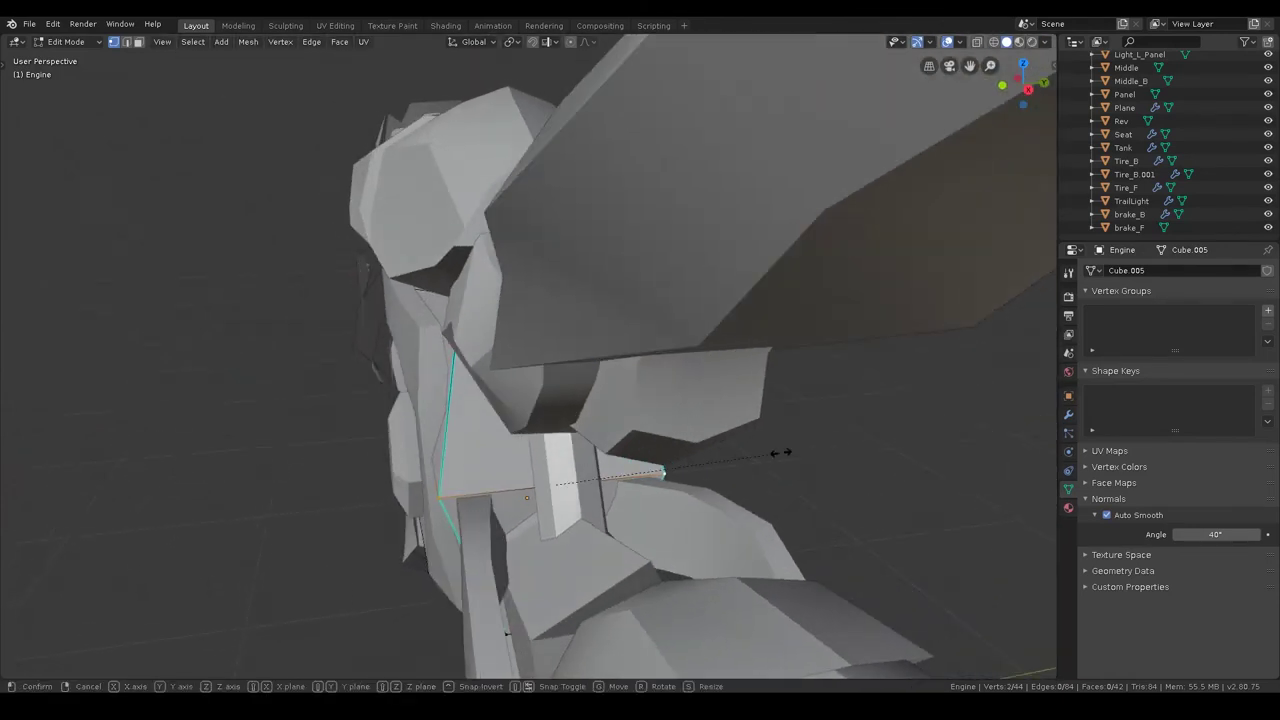
key(y)
click(748, 456)
- Check the engine's fit, return to Object Mode and save s1000r.blend
mouse_move(709, 451)
middle_down()
mouse_move(666, 409)
mouse_move(683, 416)
middle_up()
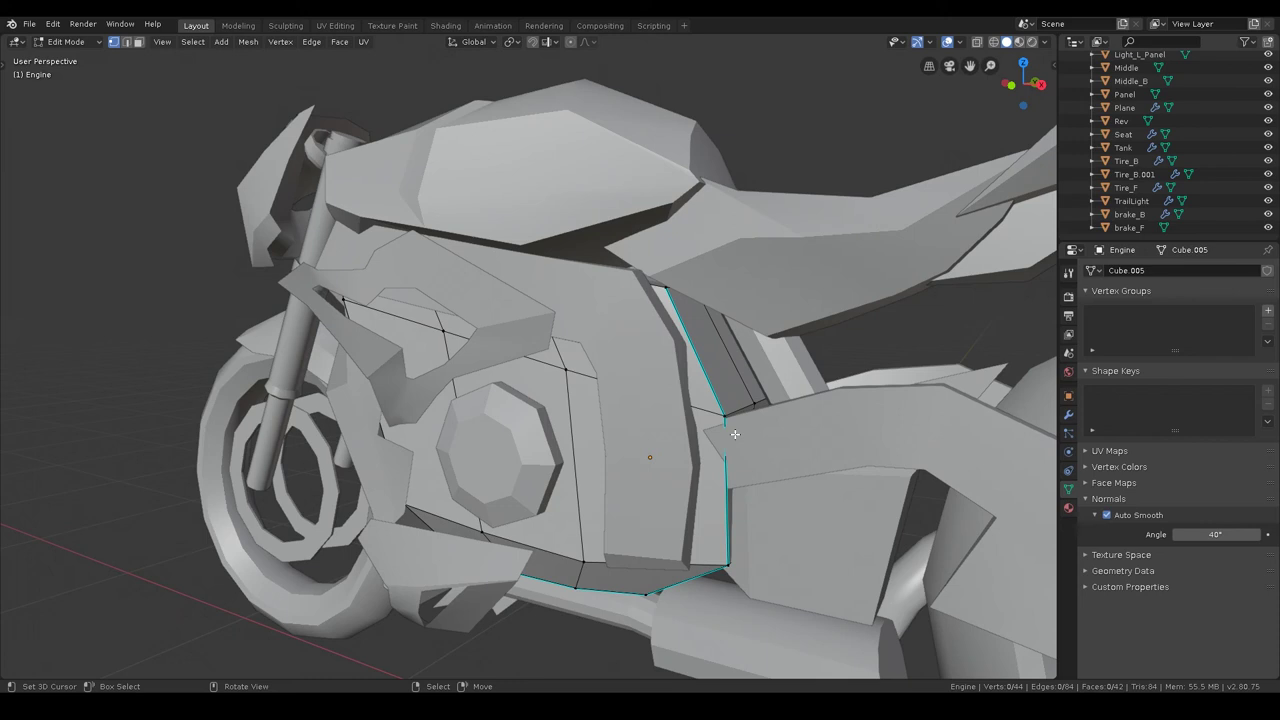
mouse_move(734, 433)
middle_down()
mouse_move(871, 423)
mouse_move(851, 443)
mouse_move(533, 461)
middle_up()
scroll(851, 443, up, 5)
key(a)
key(Tab)
scroll(500, 349, down, 3)
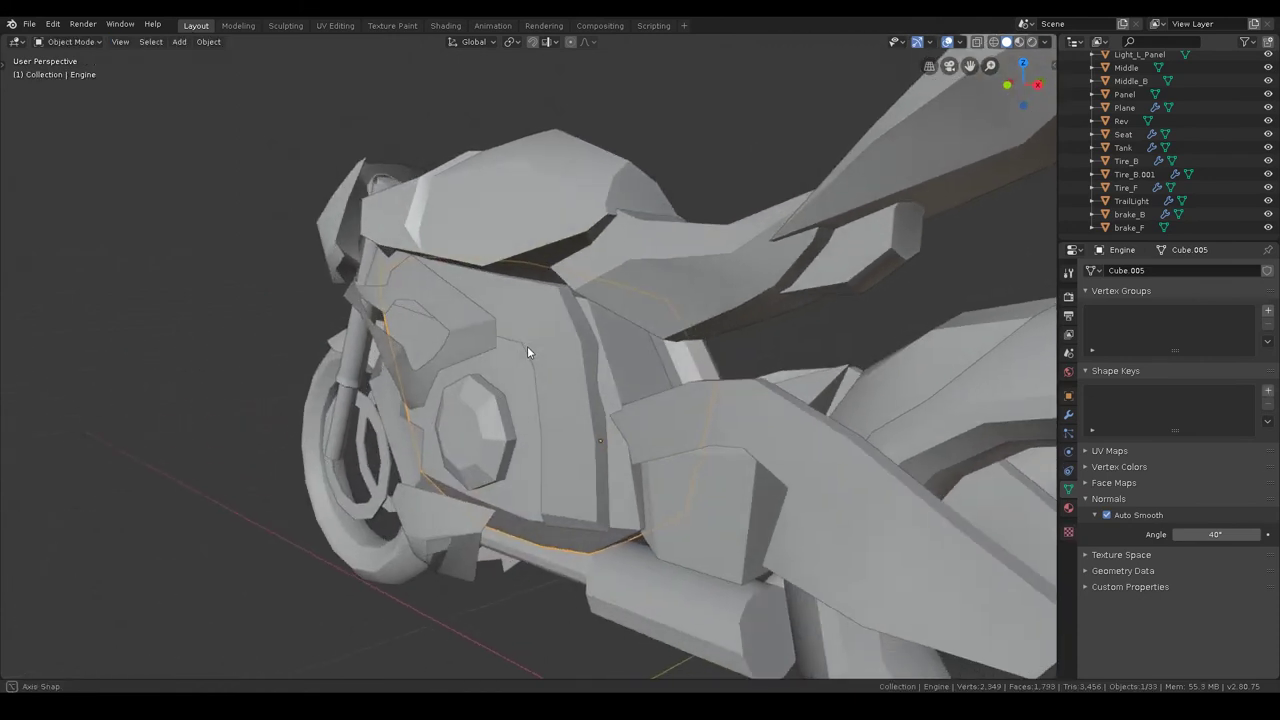
middle_drag(528, 354, 670, 425)
scroll(677, 397, down, 5)
key(ctrl+s)
scroll(665, 395, up, 5)
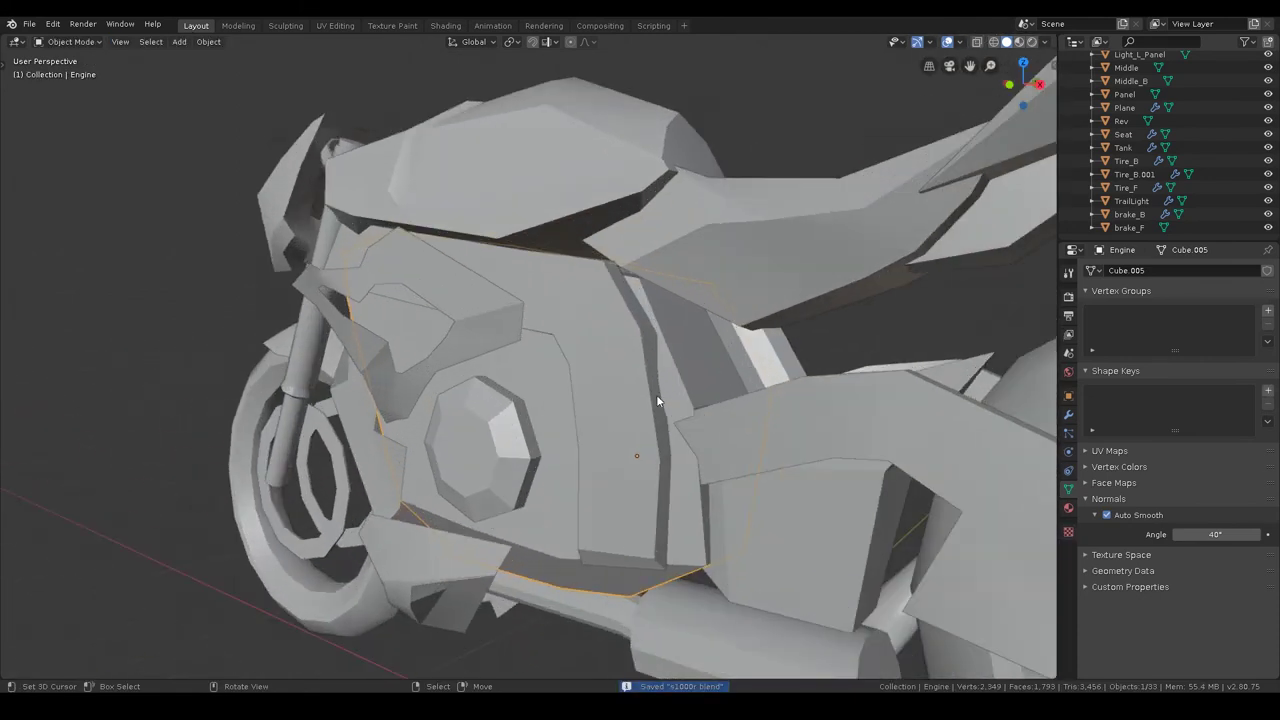
scroll(600, 378, up, 3)
scroll(500, 360, up, 3)
scroll(470, 360, up, 3)
- Select the Arm and enter its Edit Mode, checking the mesh in wireframe
scroll(495, 356, up, 2)
click(515, 348)
scroll(617, 335, up, 2)
key(ctrl+Tab)
click(510, 330)
key(z)
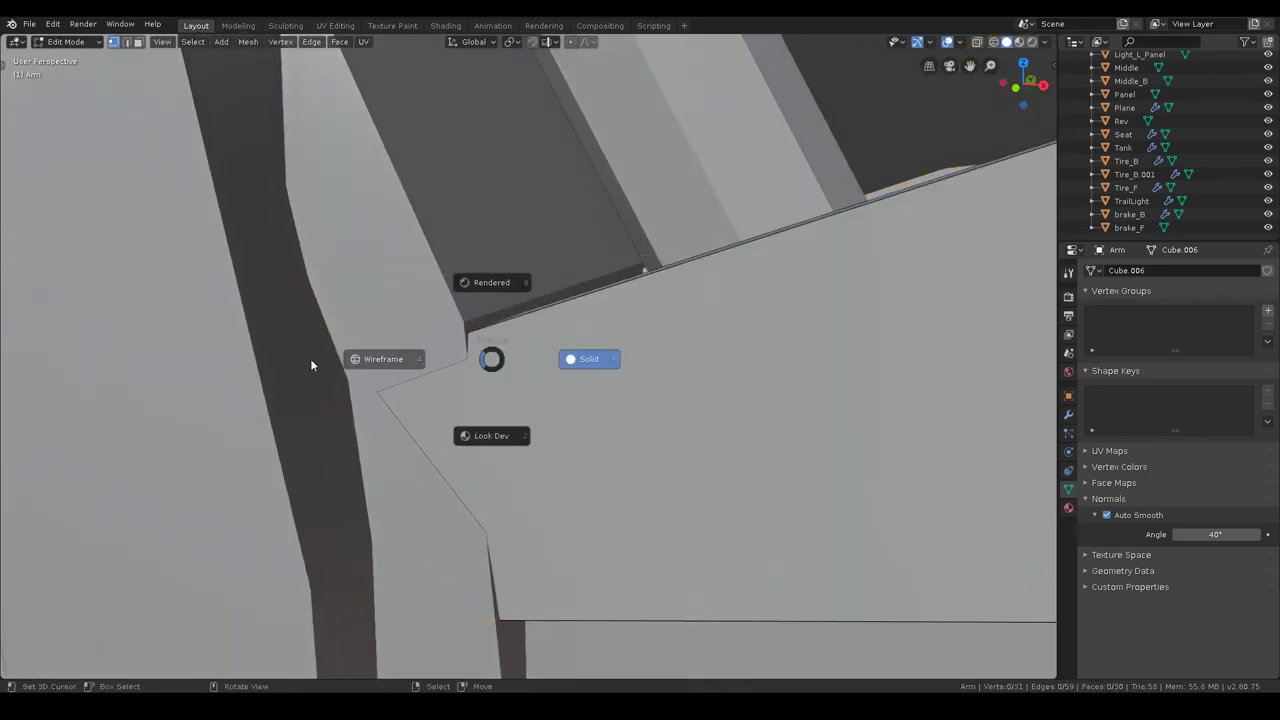
click(352, 358)
key(z)
click(654, 417)
- Move the Arm's selected edge -0.0285 m along Y
key(g)
key(y)
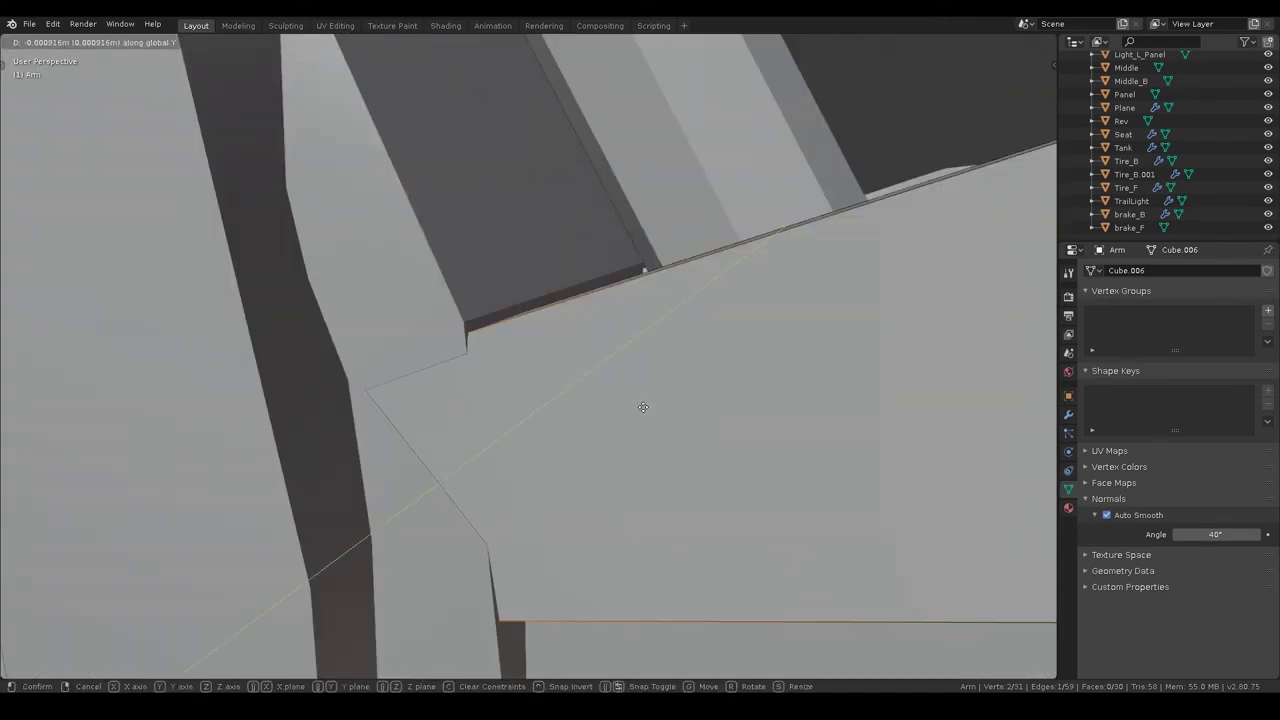
click(622, 410)
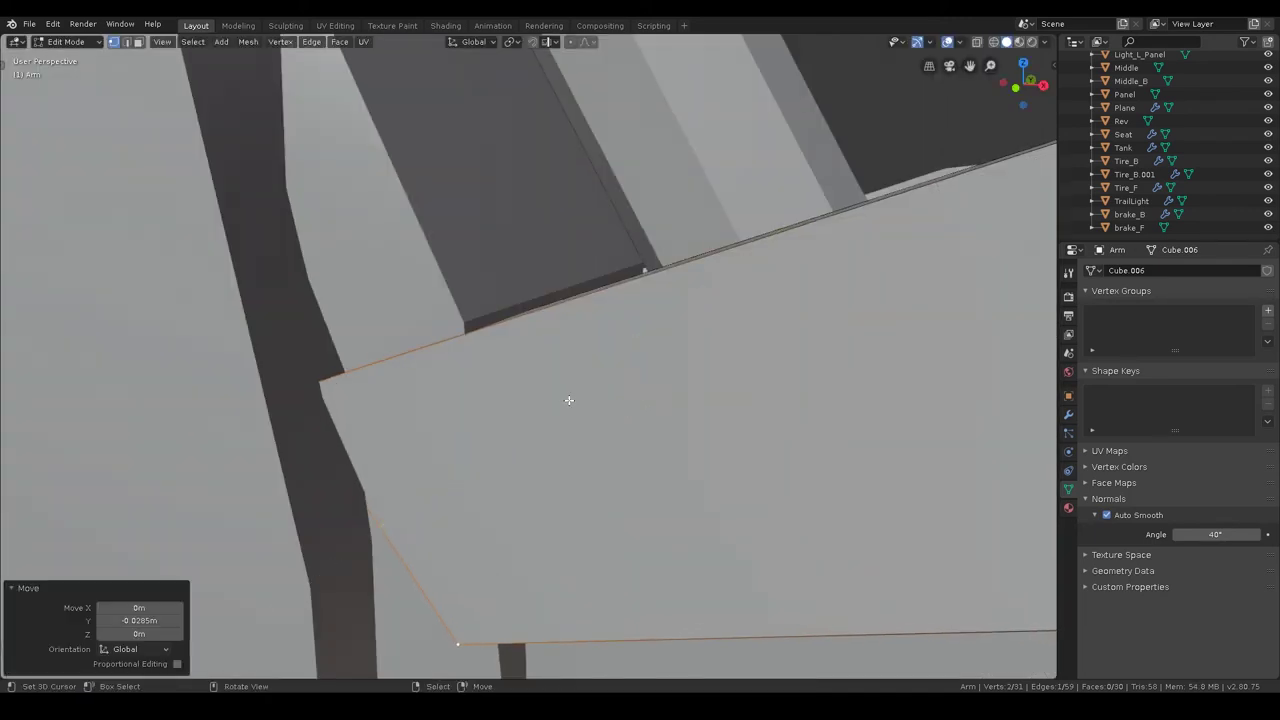
scroll(569, 400, down, 5)
click(551, 399)
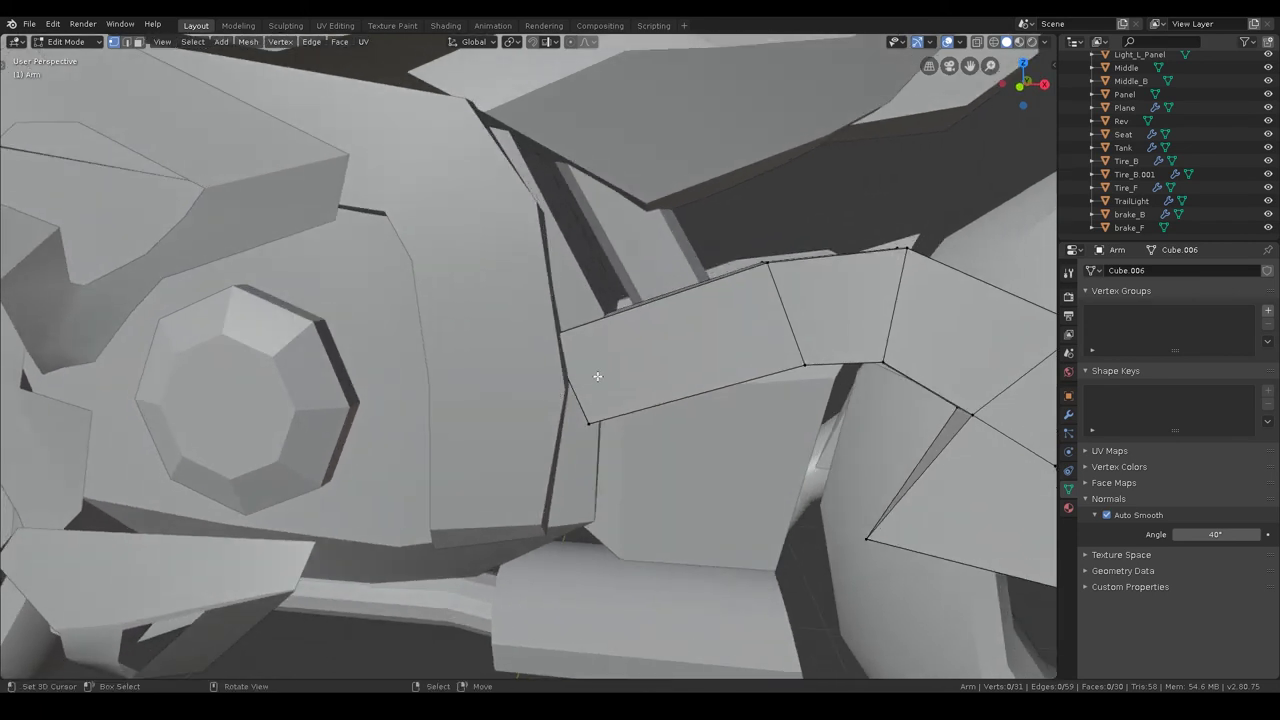
- Shift the Arm's edge back along X so it meets the neighbouring casing
middle_drag(592, 420, 654, 391)
key(z)
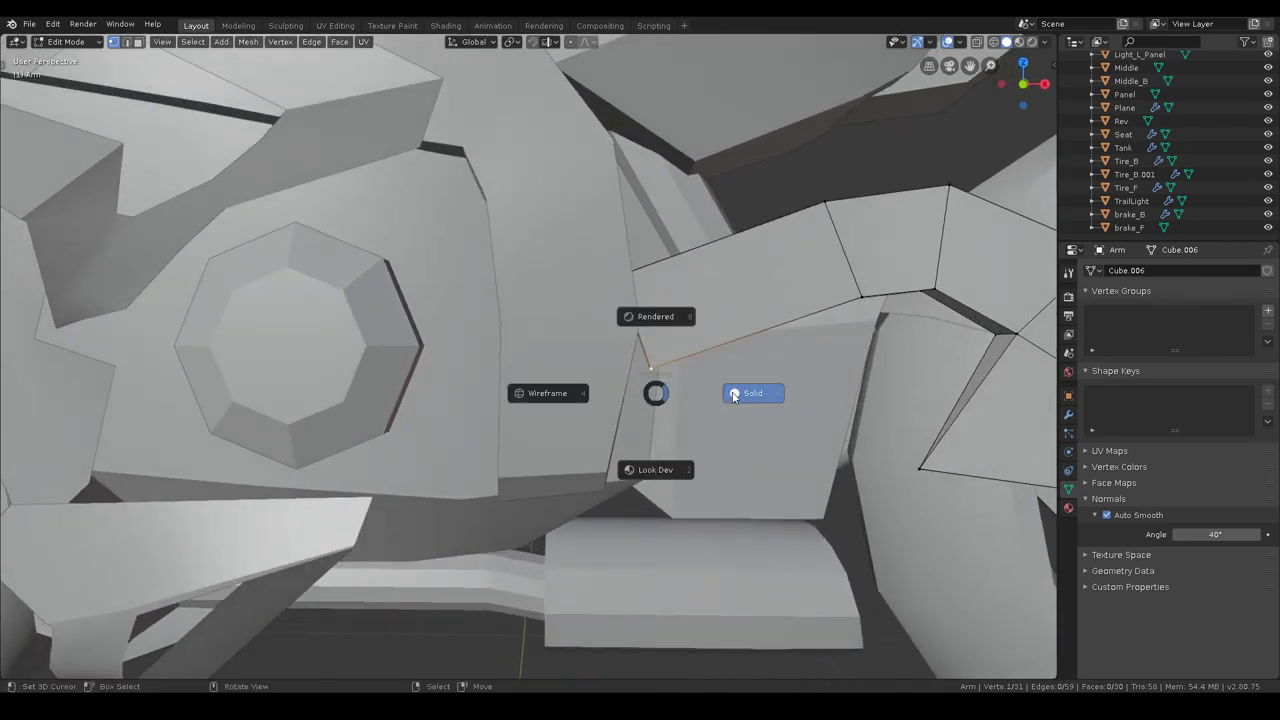
click(634, 386)
key(z)
click(755, 379)
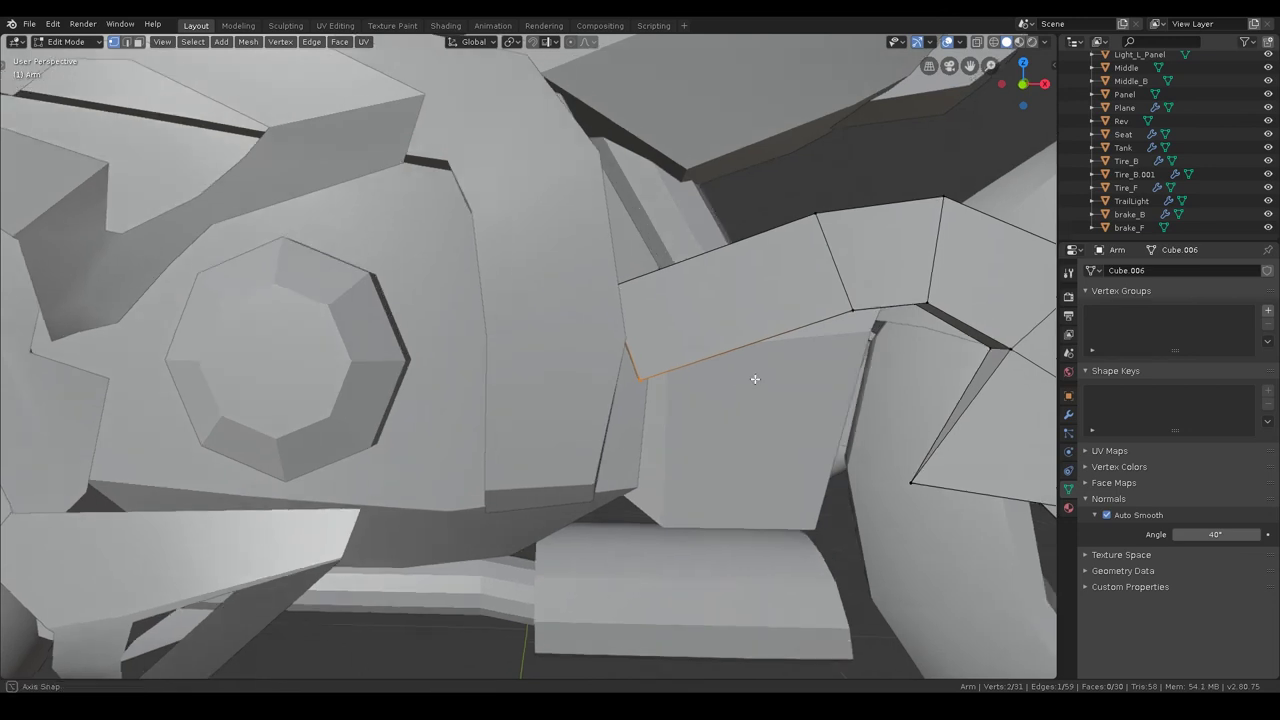
key(g)
key(x)
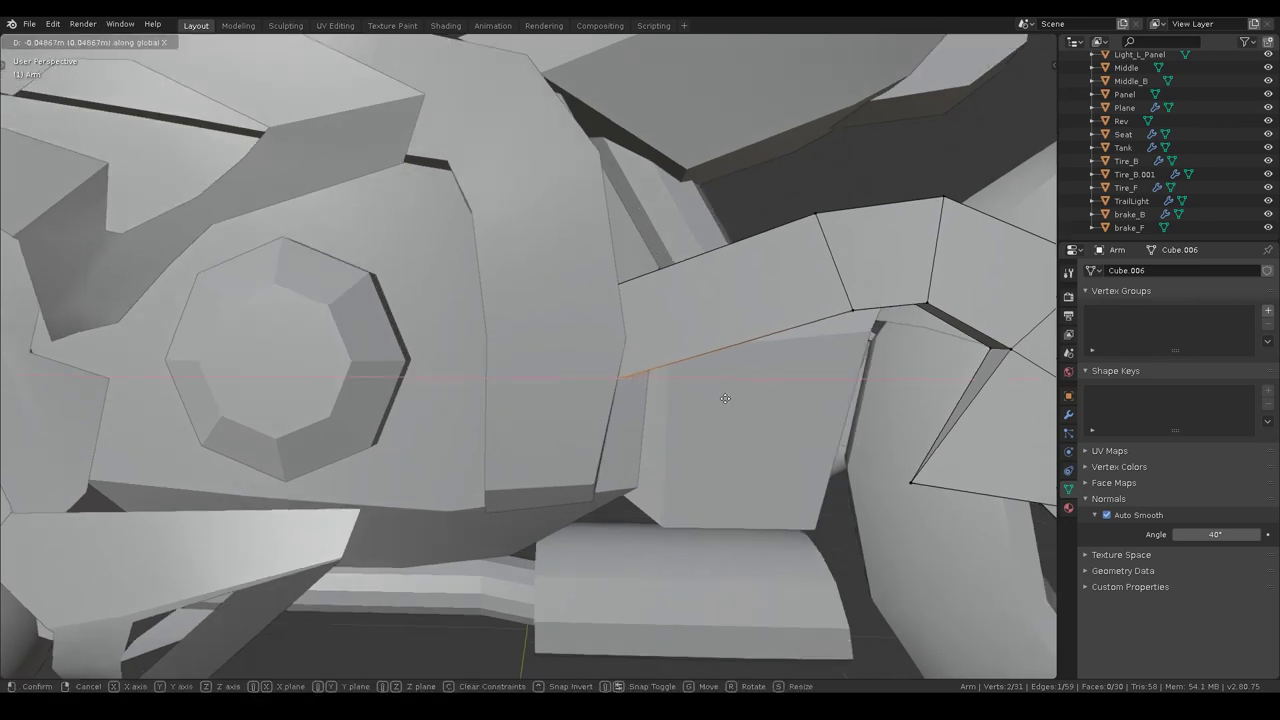
click(723, 399)
- Return to Object Mode and save s1000r.blend
key(ctrl+Tab)
click(734, 150)
key(Home)
mouse_move(722, 308)
middle_down()
mouse_move(640, 340)
mouse_move(555, 351)
mouse_move(766, 337)
middle_up()
key(ctrl+s)
scroll(757, 337, down, 2)
scroll(731, 337, up, 5)
scroll(619, 337, up, 3)
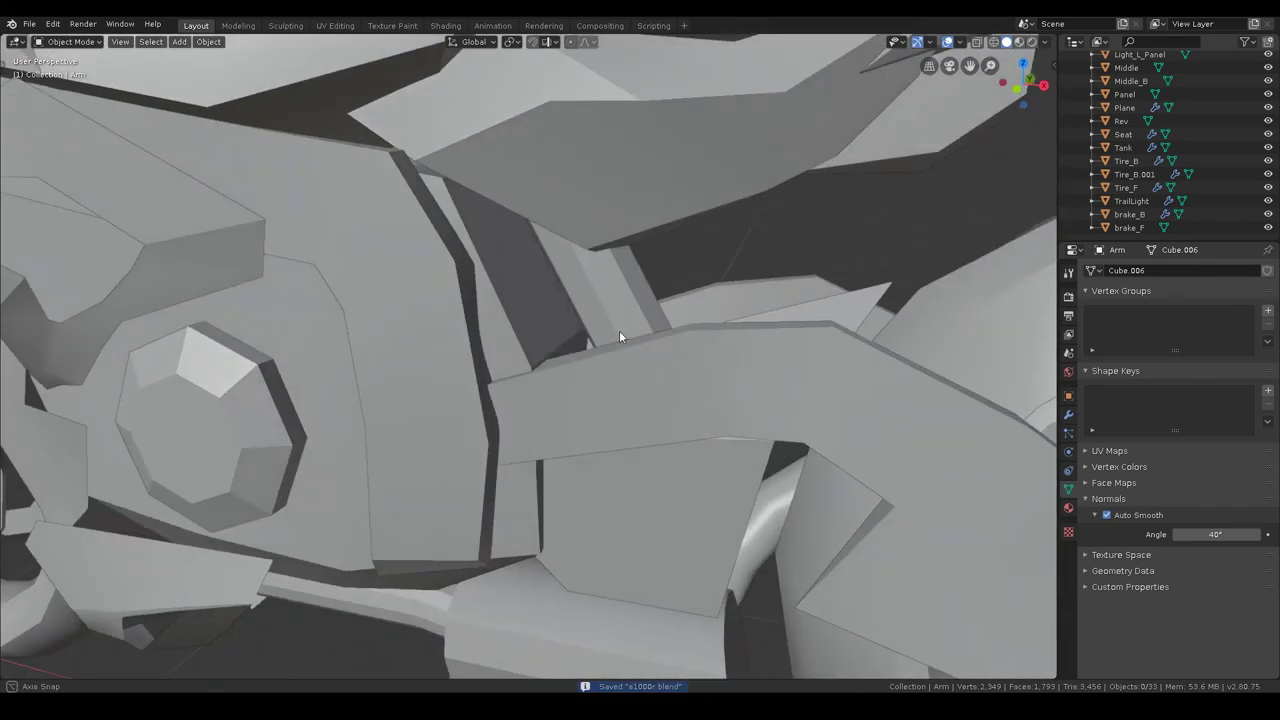
scroll(619, 330, down, 3)
scroll(616, 331, down, 3)
scroll(642, 348, down, 1)
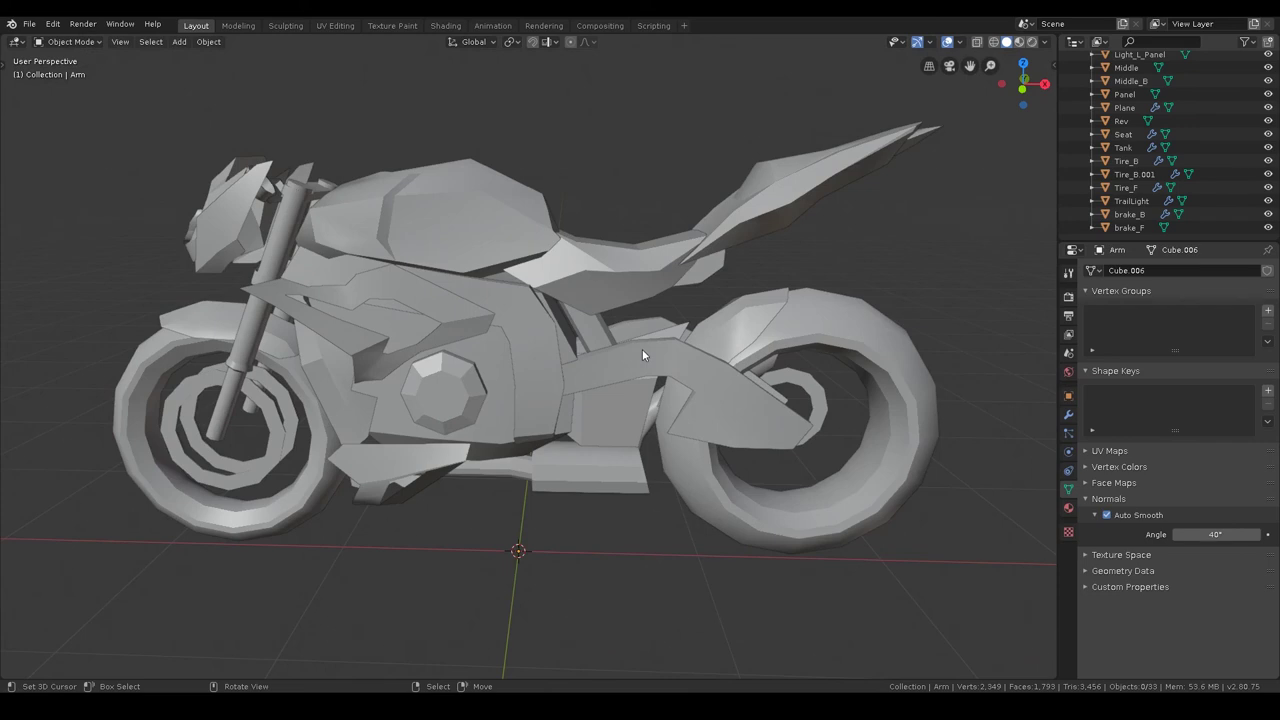
middle_drag(545, 375, 643, 388)
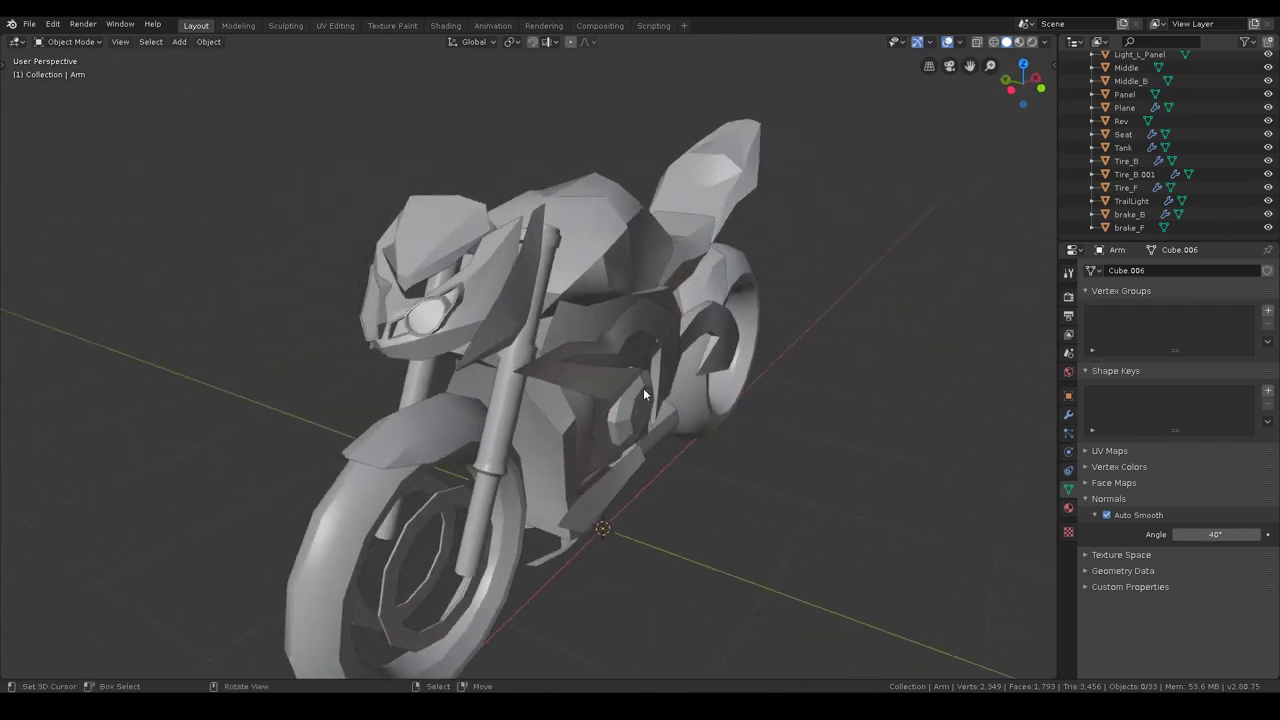
scroll(643, 388, down, 3)
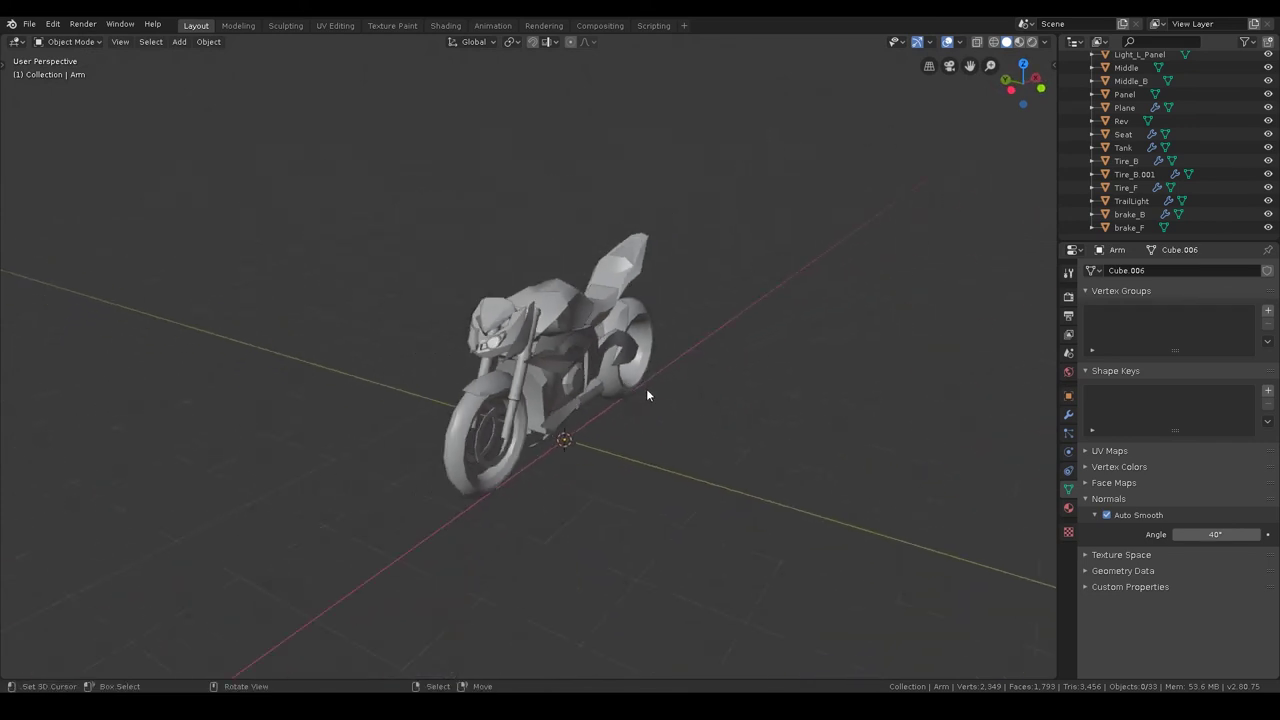
key(ctrl+s)
mouse_move(702, 332)
middle_down()
mouse_move(586, 350)
mouse_move(485, 475)
mouse_move(685, 352)
mouse_move(534, 341)
mouse_move(783, 352)
middle_up()
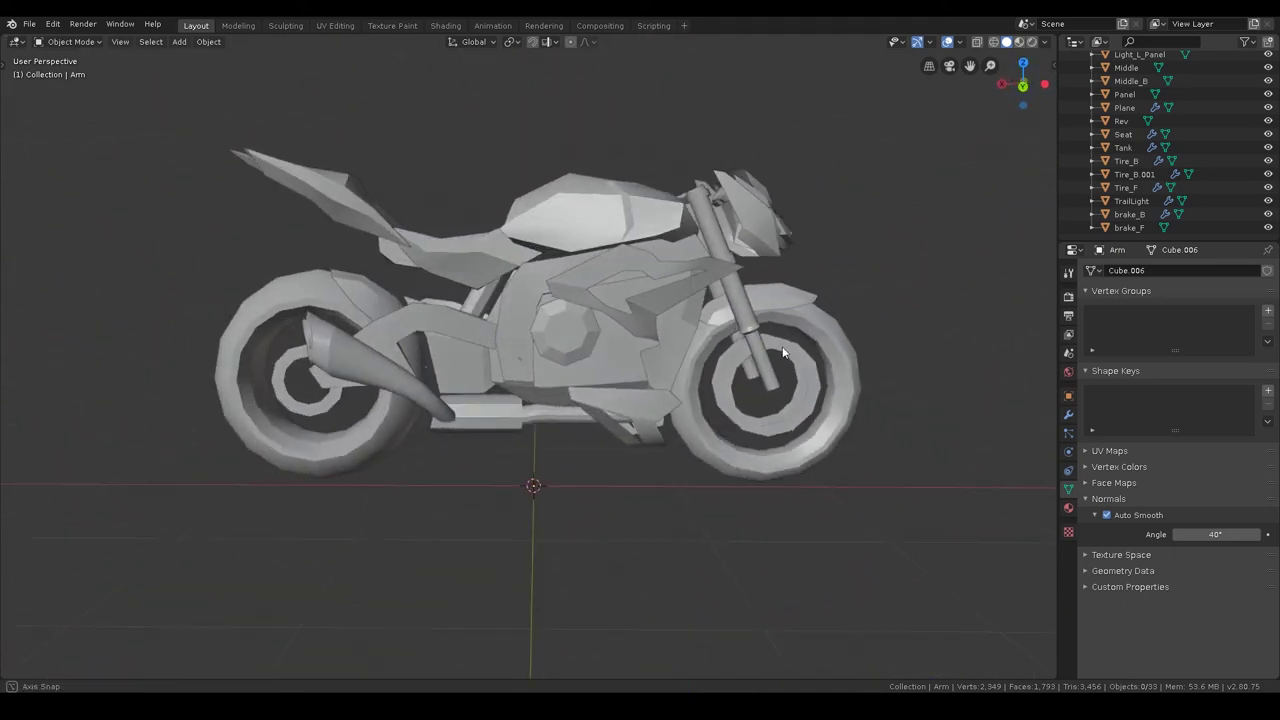
scroll(740, 360, up, 3)
mouse_move(694, 371)
middle_down()
mouse_move(746, 340)
mouse_move(660, 361)
middle_up()
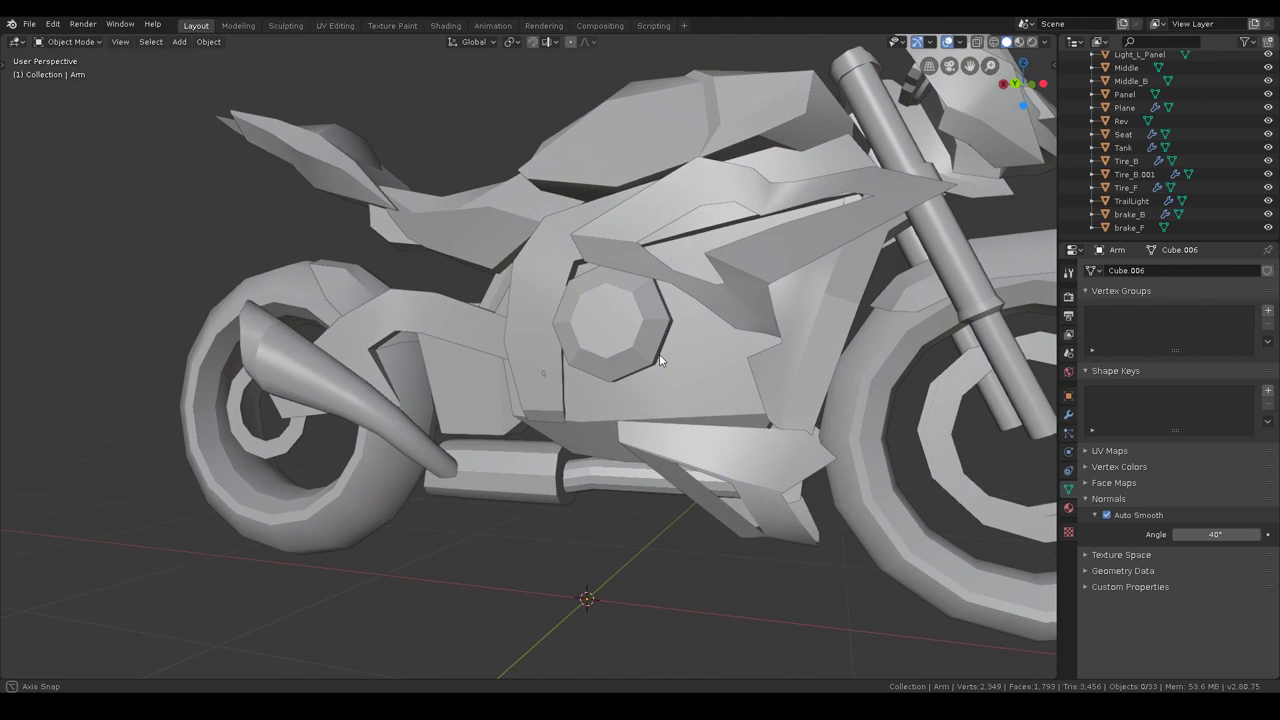
- Scale the lower fairing plane to 1.168 along X
middle_drag(660, 360, 668, 391)
click(806, 448)
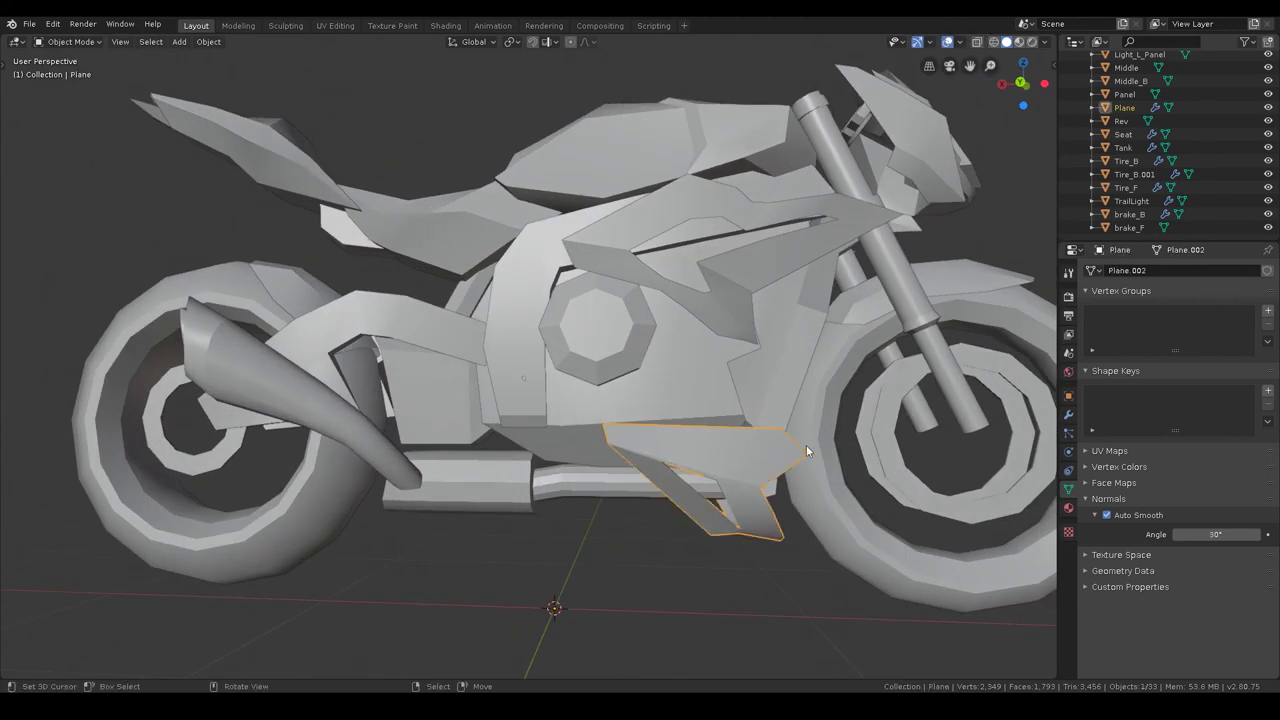
key(s)
key(x)
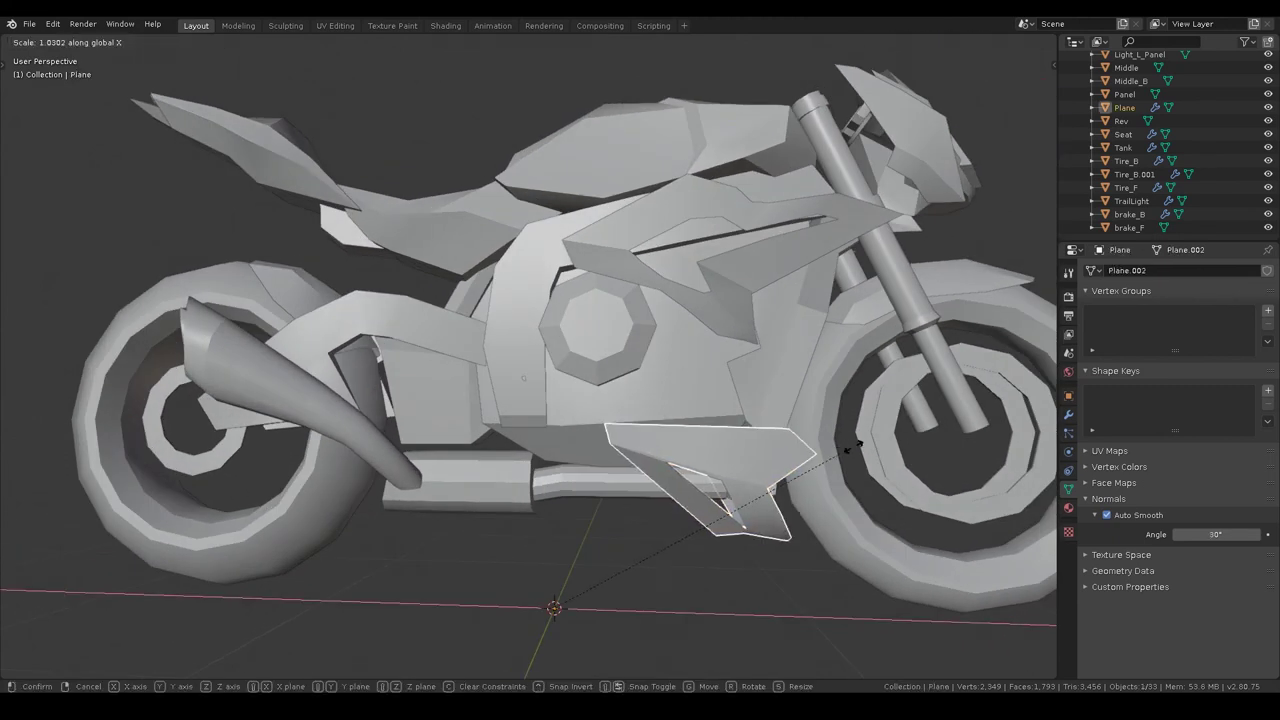
click(893, 449)
- Slide the plane's whole mesh toward the rear along X in Edit Mode, then return to Object Mode
key(ctrl+Tab)
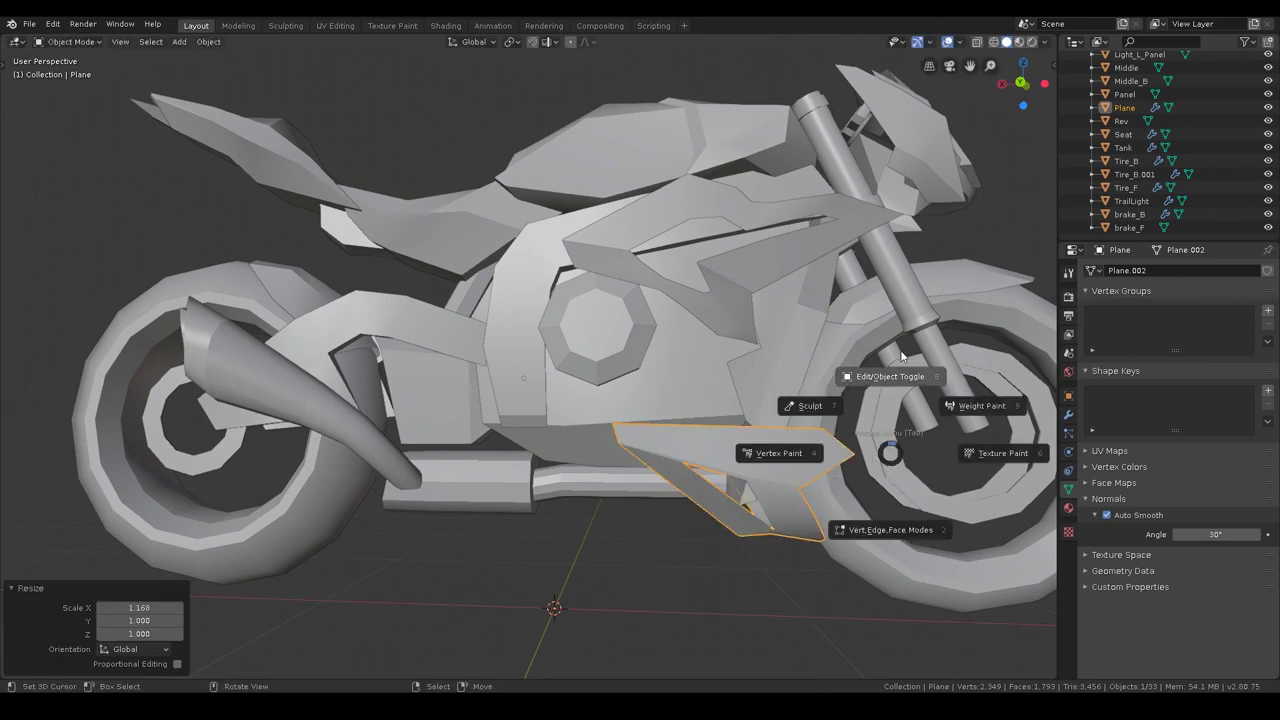
click(911, 404)
key(a)
key(g)
key(x)
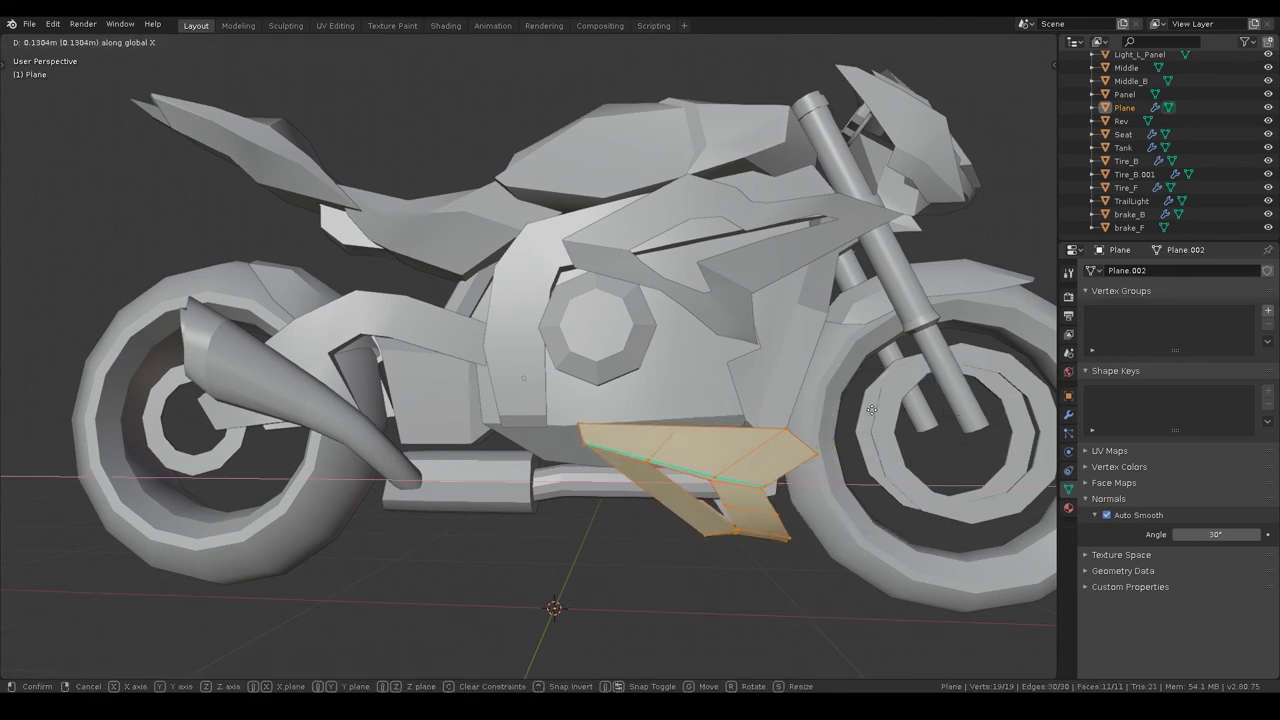
click(856, 409)
key(ctrl+Tab)
mouse_move(856, 409)
middle_down()
mouse_move(769, 425)
mouse_move(714, 404)
mouse_move(847, 369)
mouse_move(597, 382)
mouse_move(630, 396)
mouse_move(544, 429)
middle_up()
click(854, 349)
scroll(680, 403, down, 5)
key(ctrl+s)
mouse_move(628, 377)
middle_down()
mouse_move(590, 415)
mouse_move(574, 407)
middle_up()
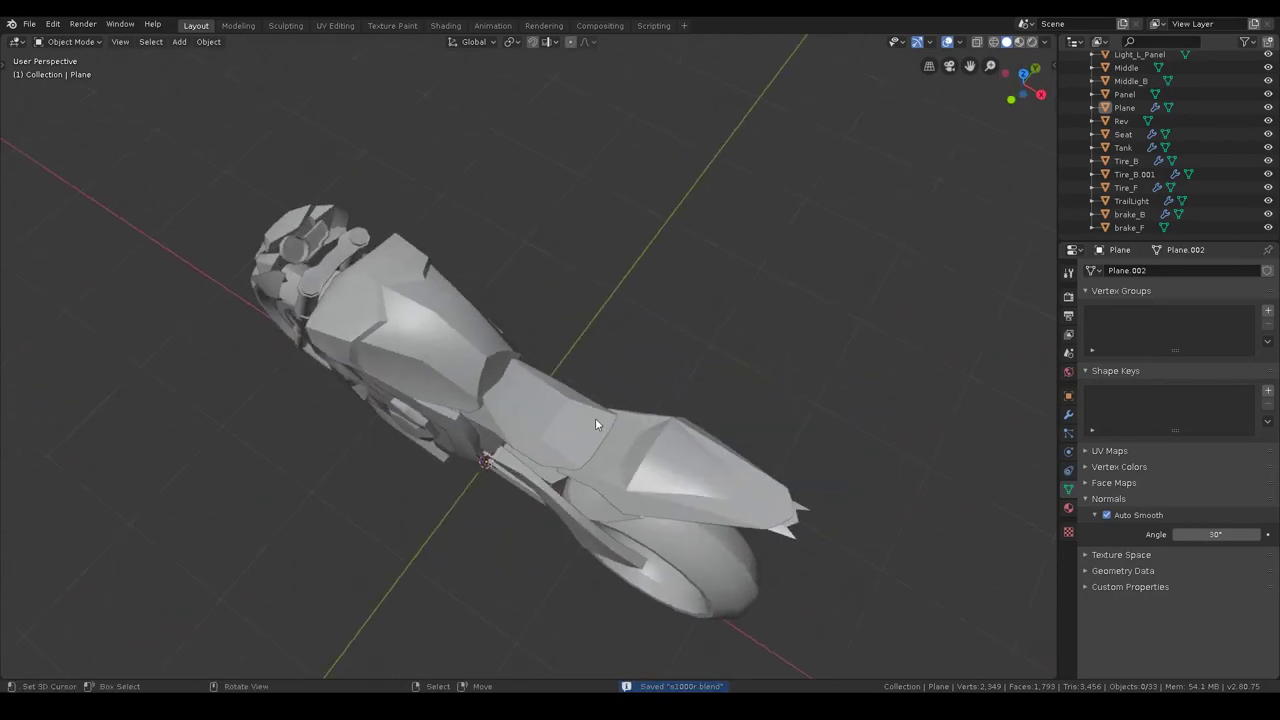
click(1019, 42)
mouse_move(536, 342)
middle_down()
mouse_move(575, 318)
mouse_move(696, 305)
mouse_move(600, 320)
middle_up()
click(1120, 94)
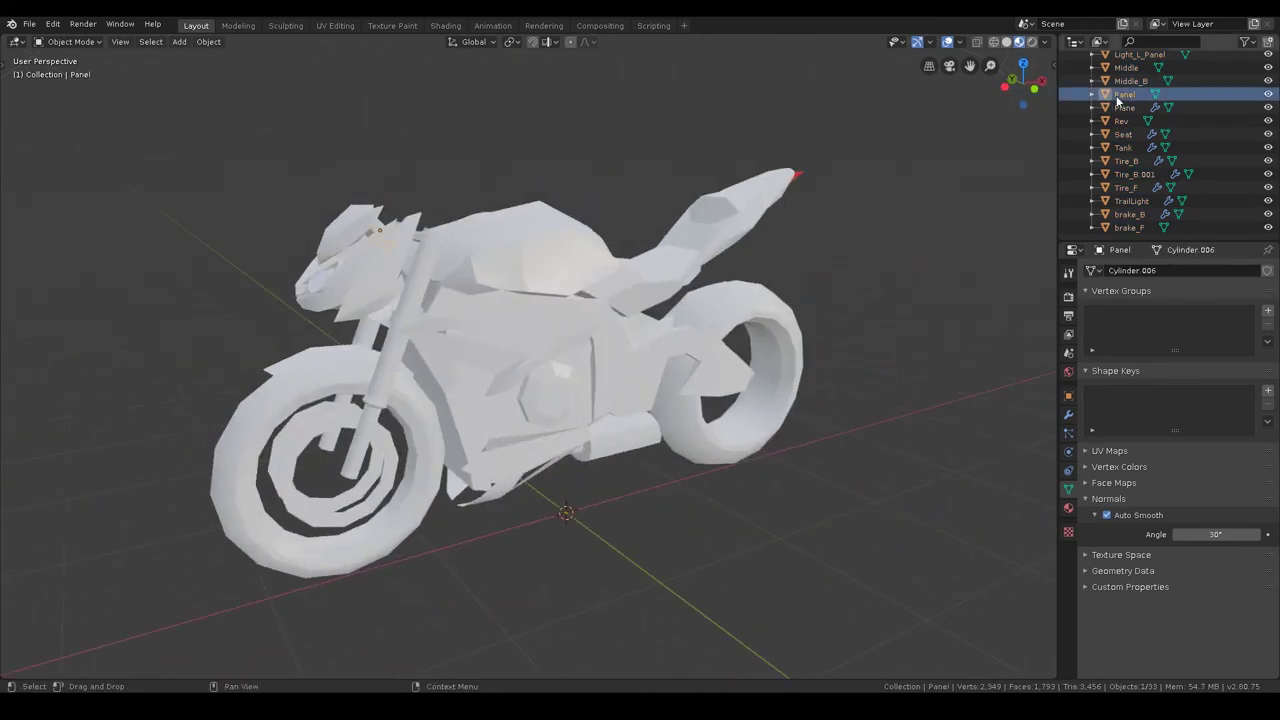
middle_drag(788, 248, 678, 342)
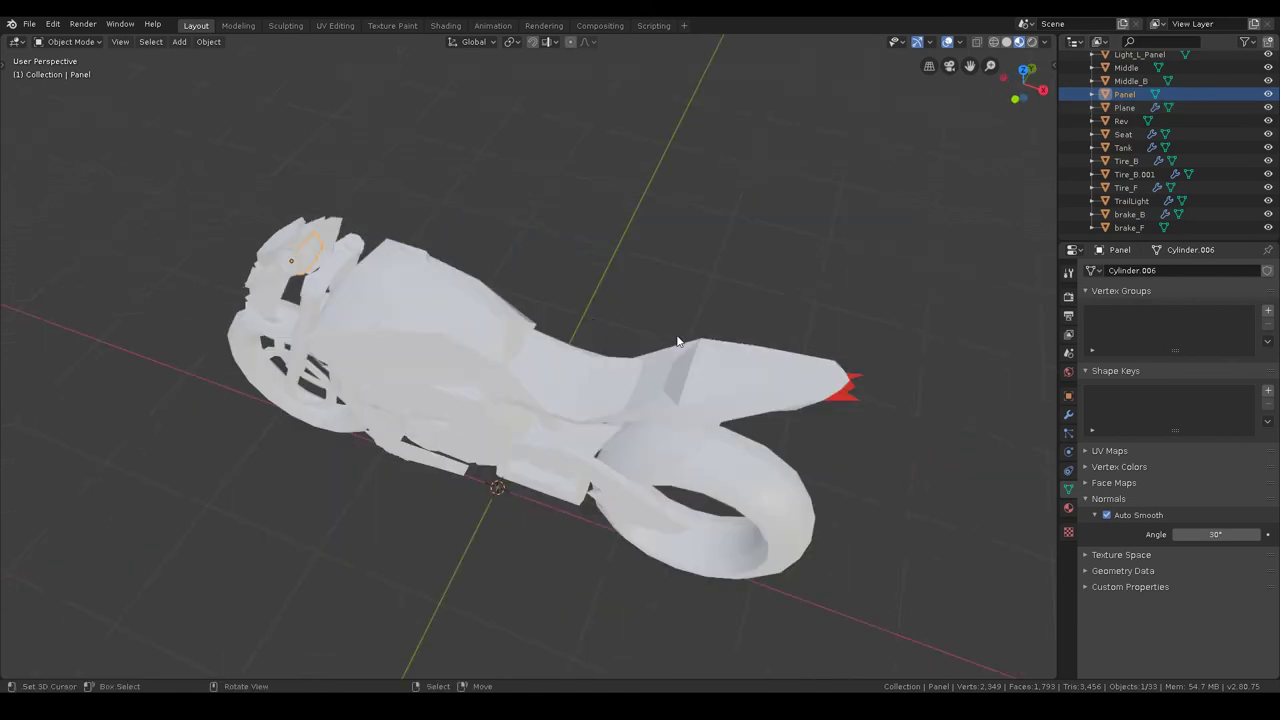
click(1126, 108)
mouse_move(760, 300)
middle_down()
mouse_move(727, 308)
mouse_move(670, 365)
middle_up()
key(z)
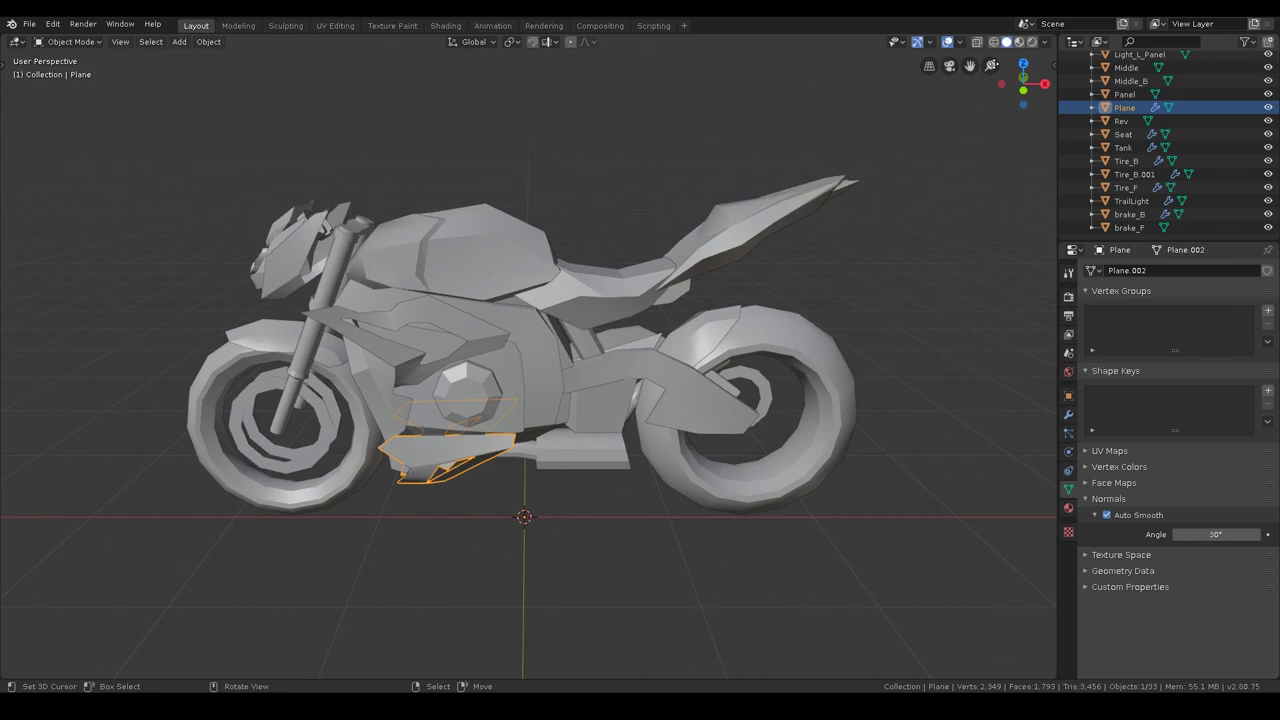
mouse_move(630, 294)
middle_down()
mouse_move(545, 352)
mouse_move(743, 363)
mouse_move(723, 335)
mouse_move(721, 289)
mouse_move(699, 298)
mouse_move(699, 321)
middle_up()
key(ctrl+s)
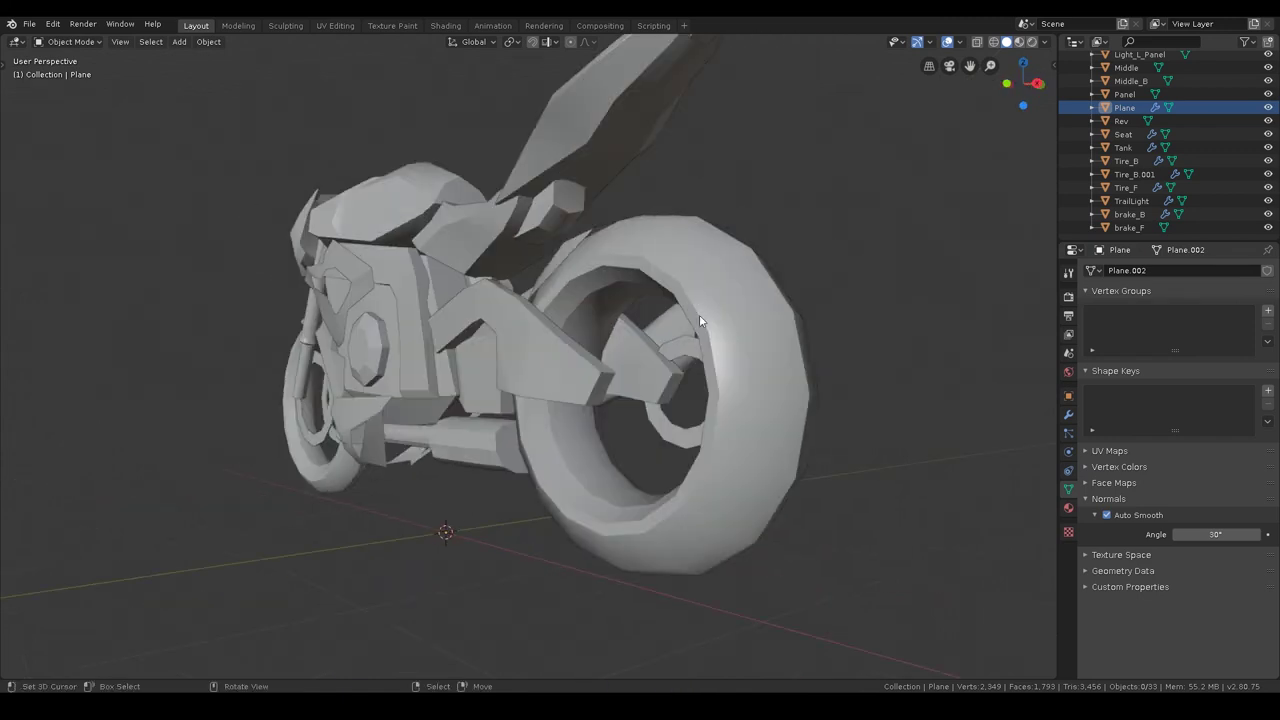
mouse_move(470, 422)
middle_down()
mouse_move(440, 419)
mouse_move(471, 477)
middle_up()
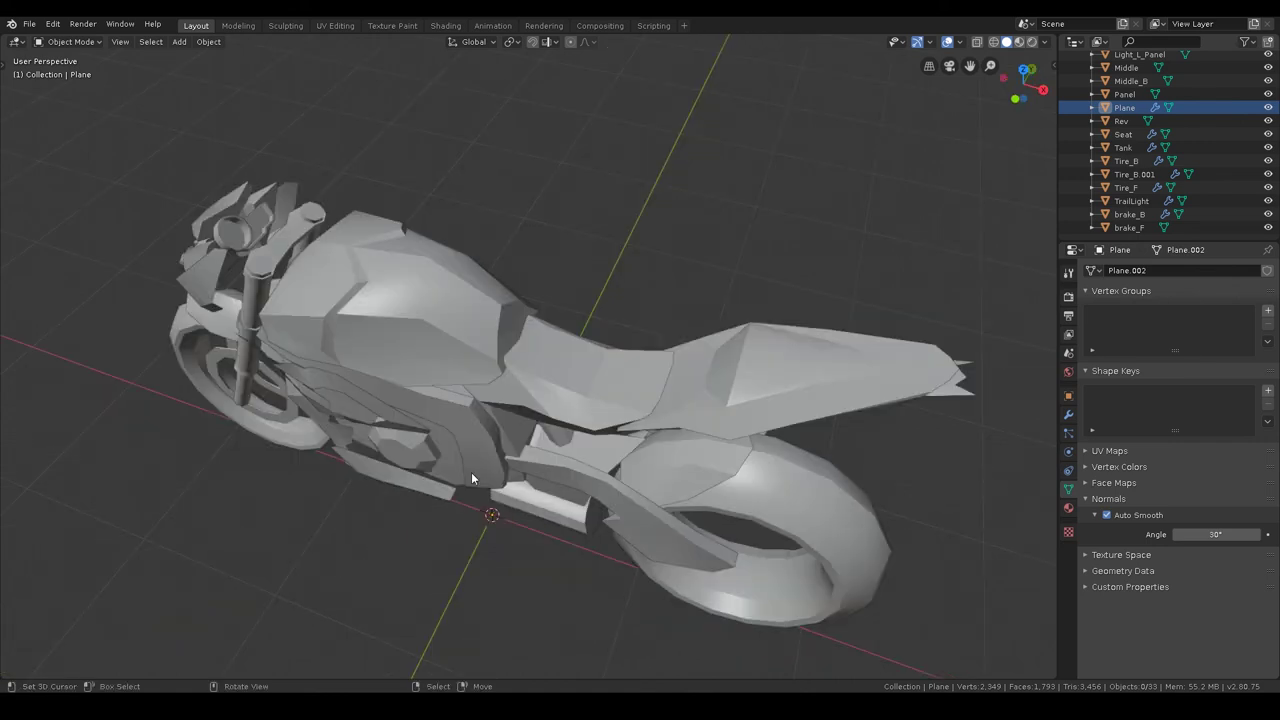
key(KP_7)
scroll(553, 576, up, 5)
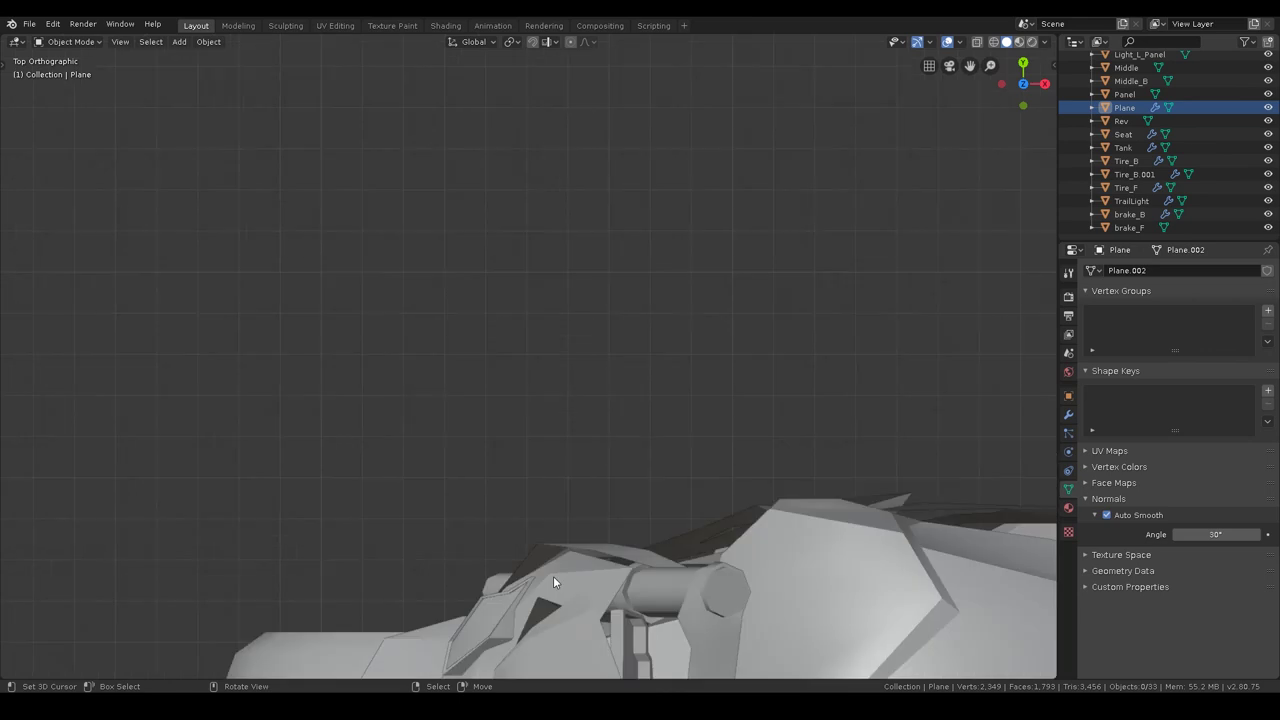
shift+middle_drag(553, 576, 464, 219)
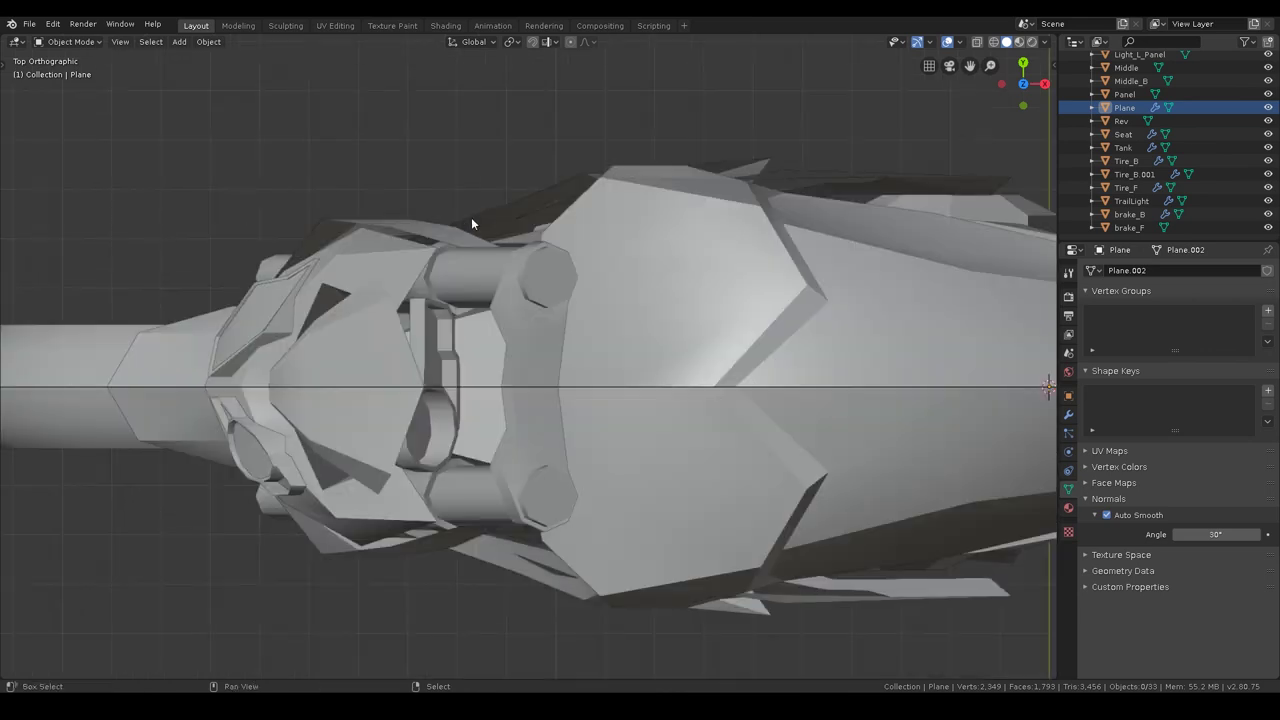